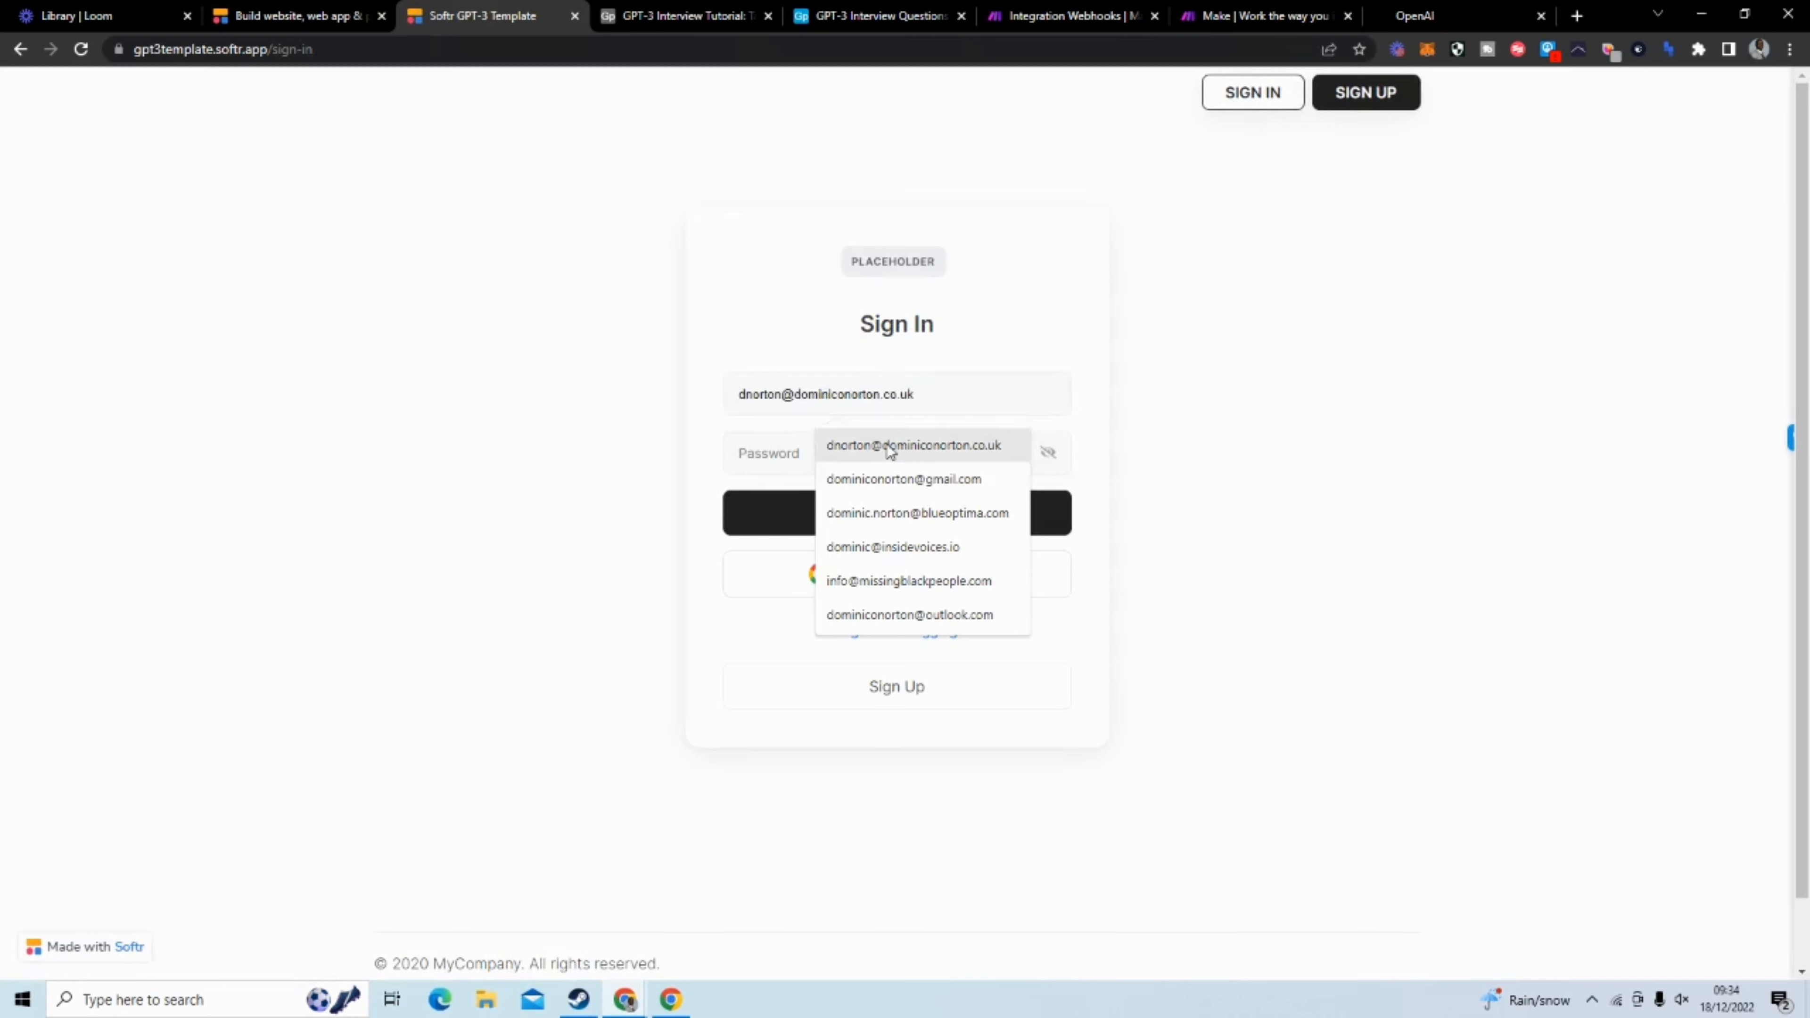
# Sign in to the GPT-3 template app with the account's e-mail and password, and dismiss the offer to save the password
pyautogui.click(886, 444)
pyautogui.click(883, 455)
pyautogui.write('****')
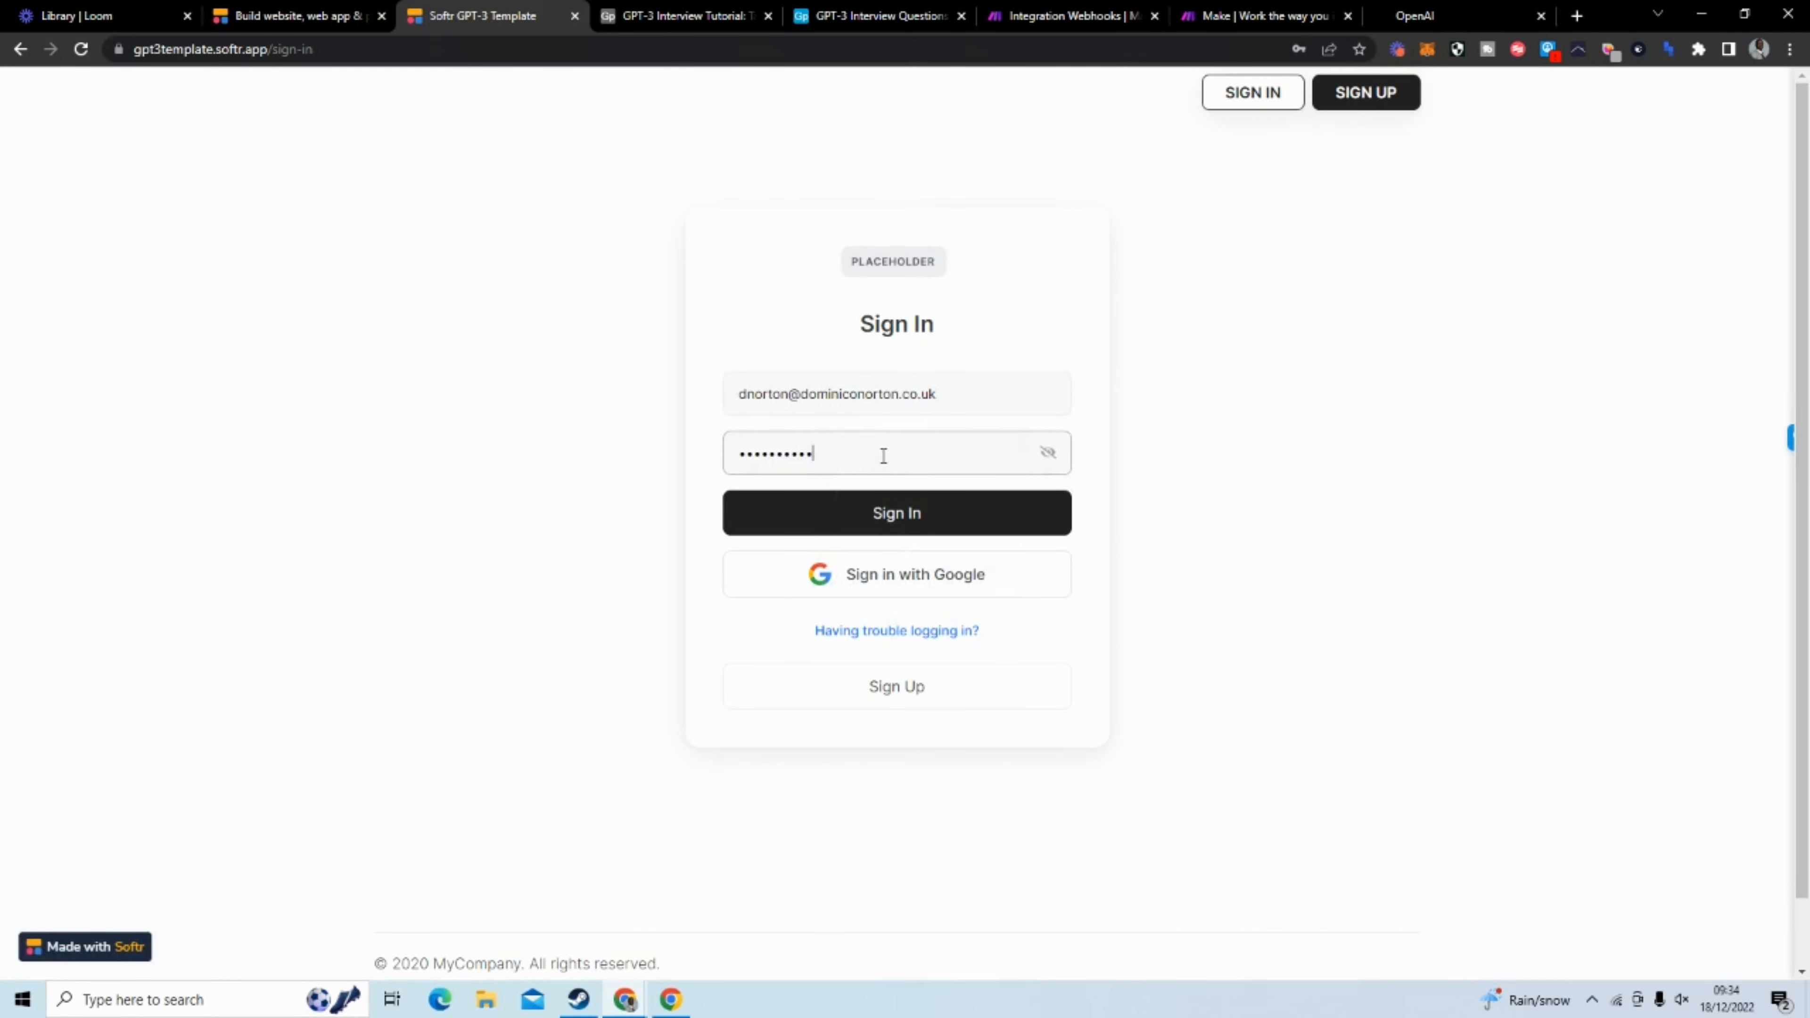
pyautogui.click(909, 516)
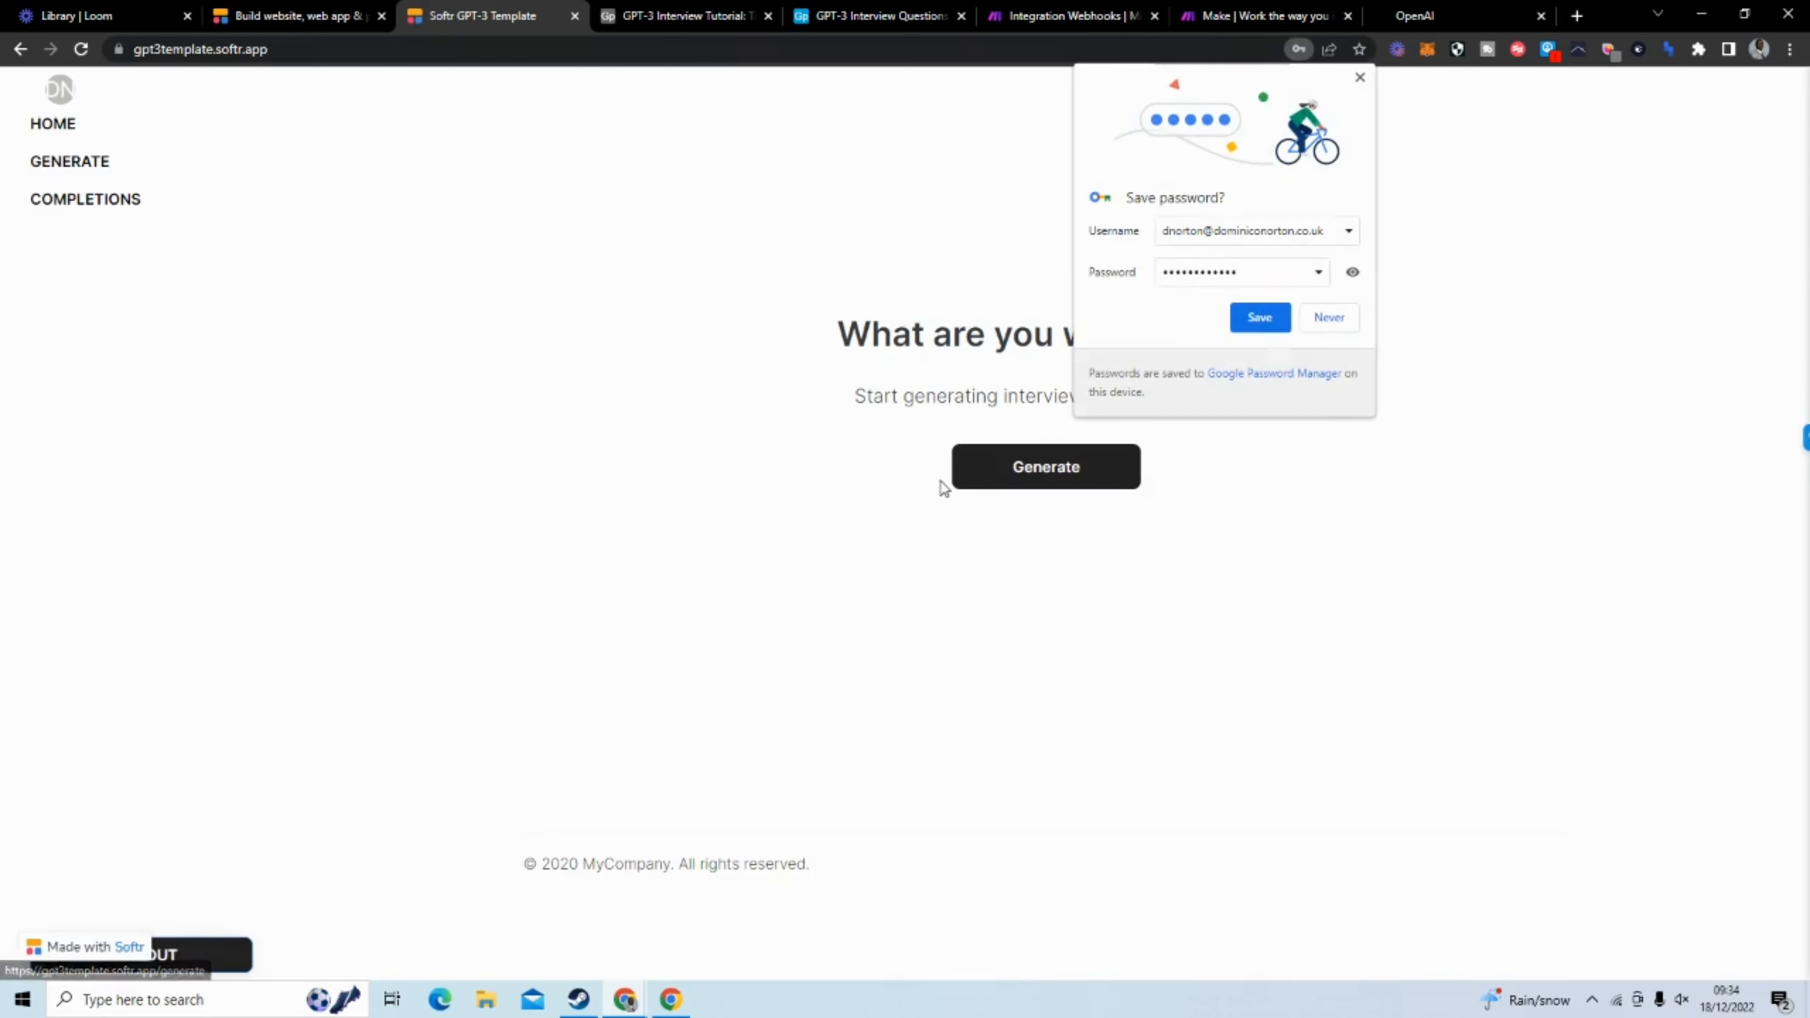
pyautogui.click(1360, 80)
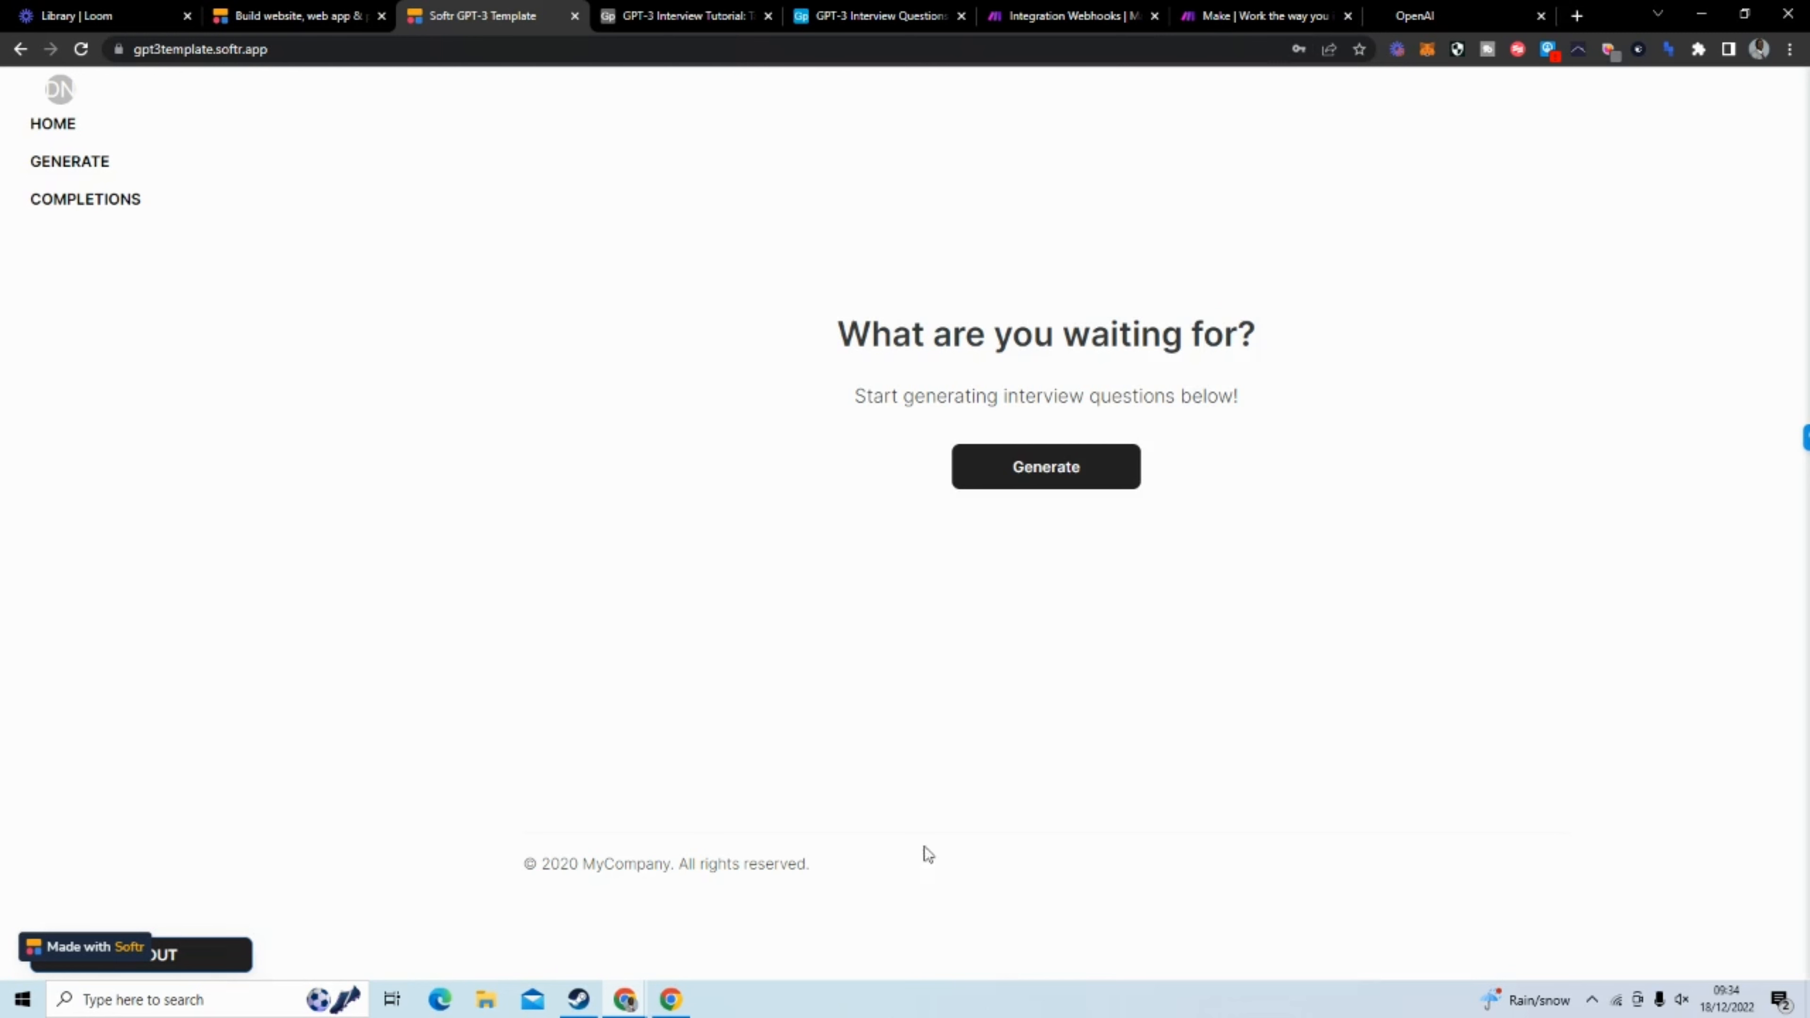
# Review the app's Generate Question form and the saved interview prompts and questions on its Completions page
pyautogui.click(1090, 485)
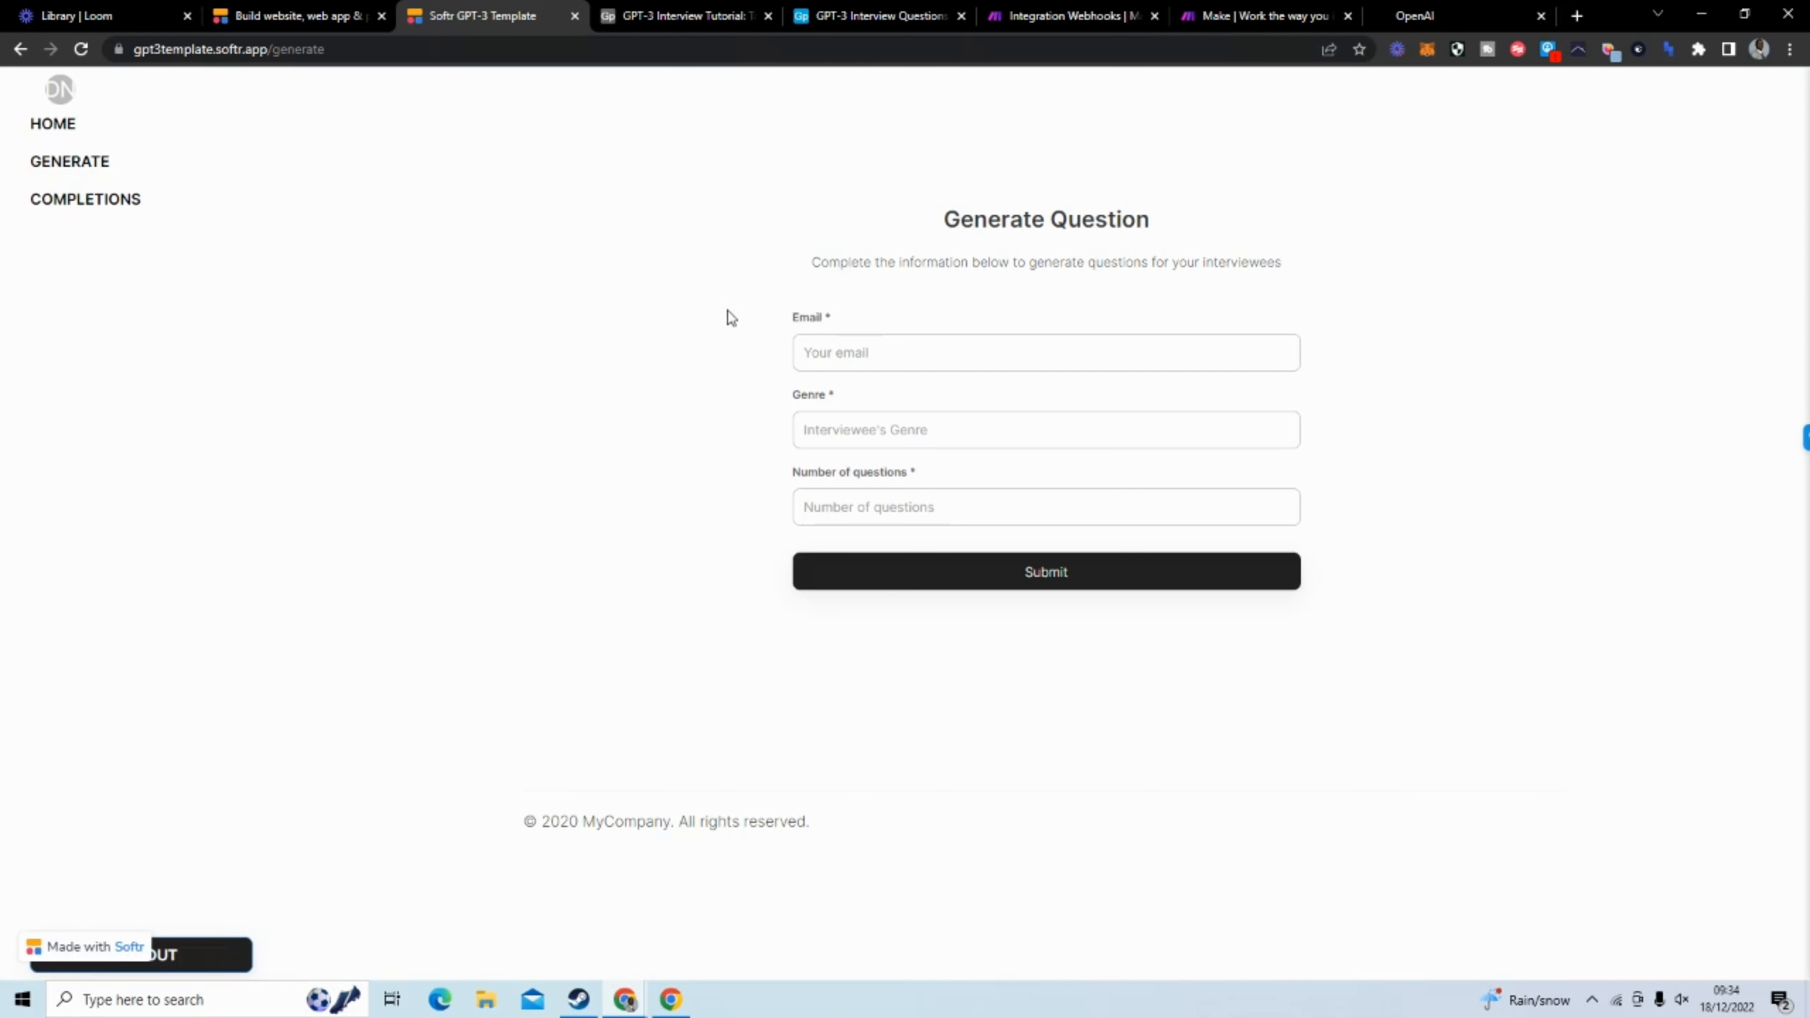
pyautogui.click(899, 347)
pyautogui.click(79, 204)
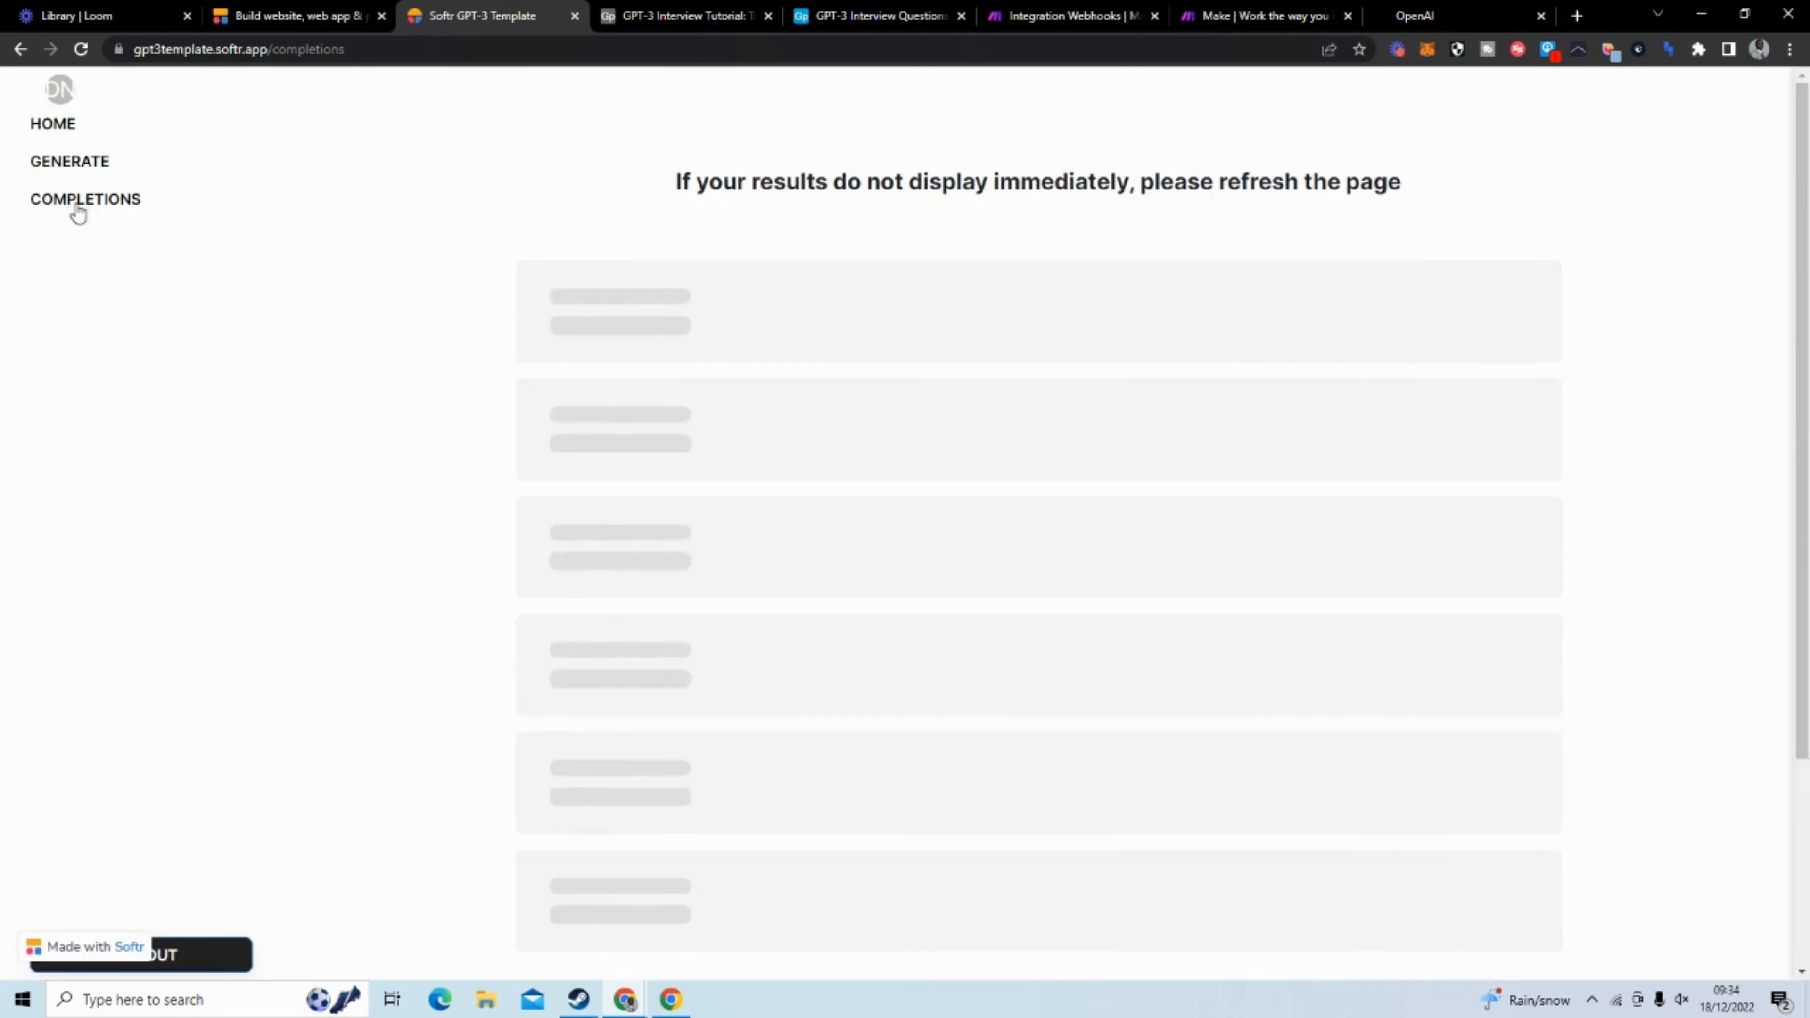
pyautogui.scroll(-10, 474, 324)
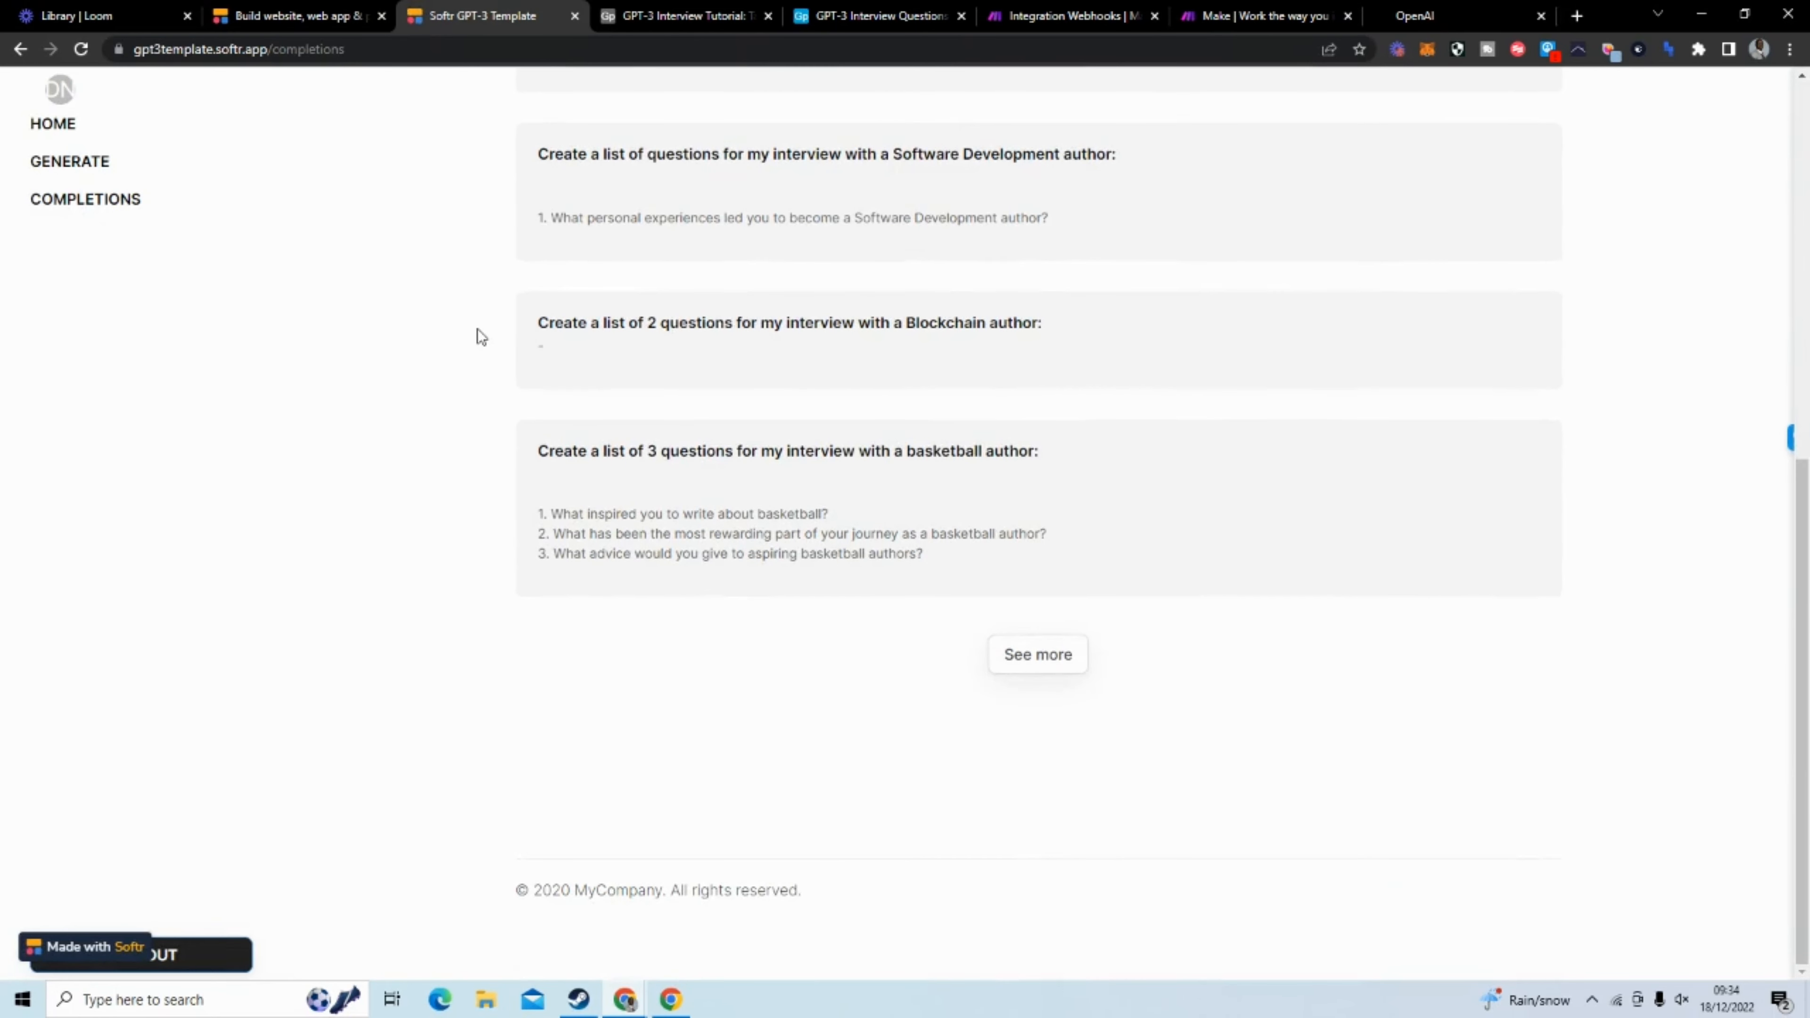
pyautogui.moveTo(538, 450); pyautogui.dragTo(1081, 462)
pyautogui.moveTo(546, 509); pyautogui.dragTo(927, 552)
pyautogui.click(985, 559)
pyautogui.scroll(7, 992, 575)
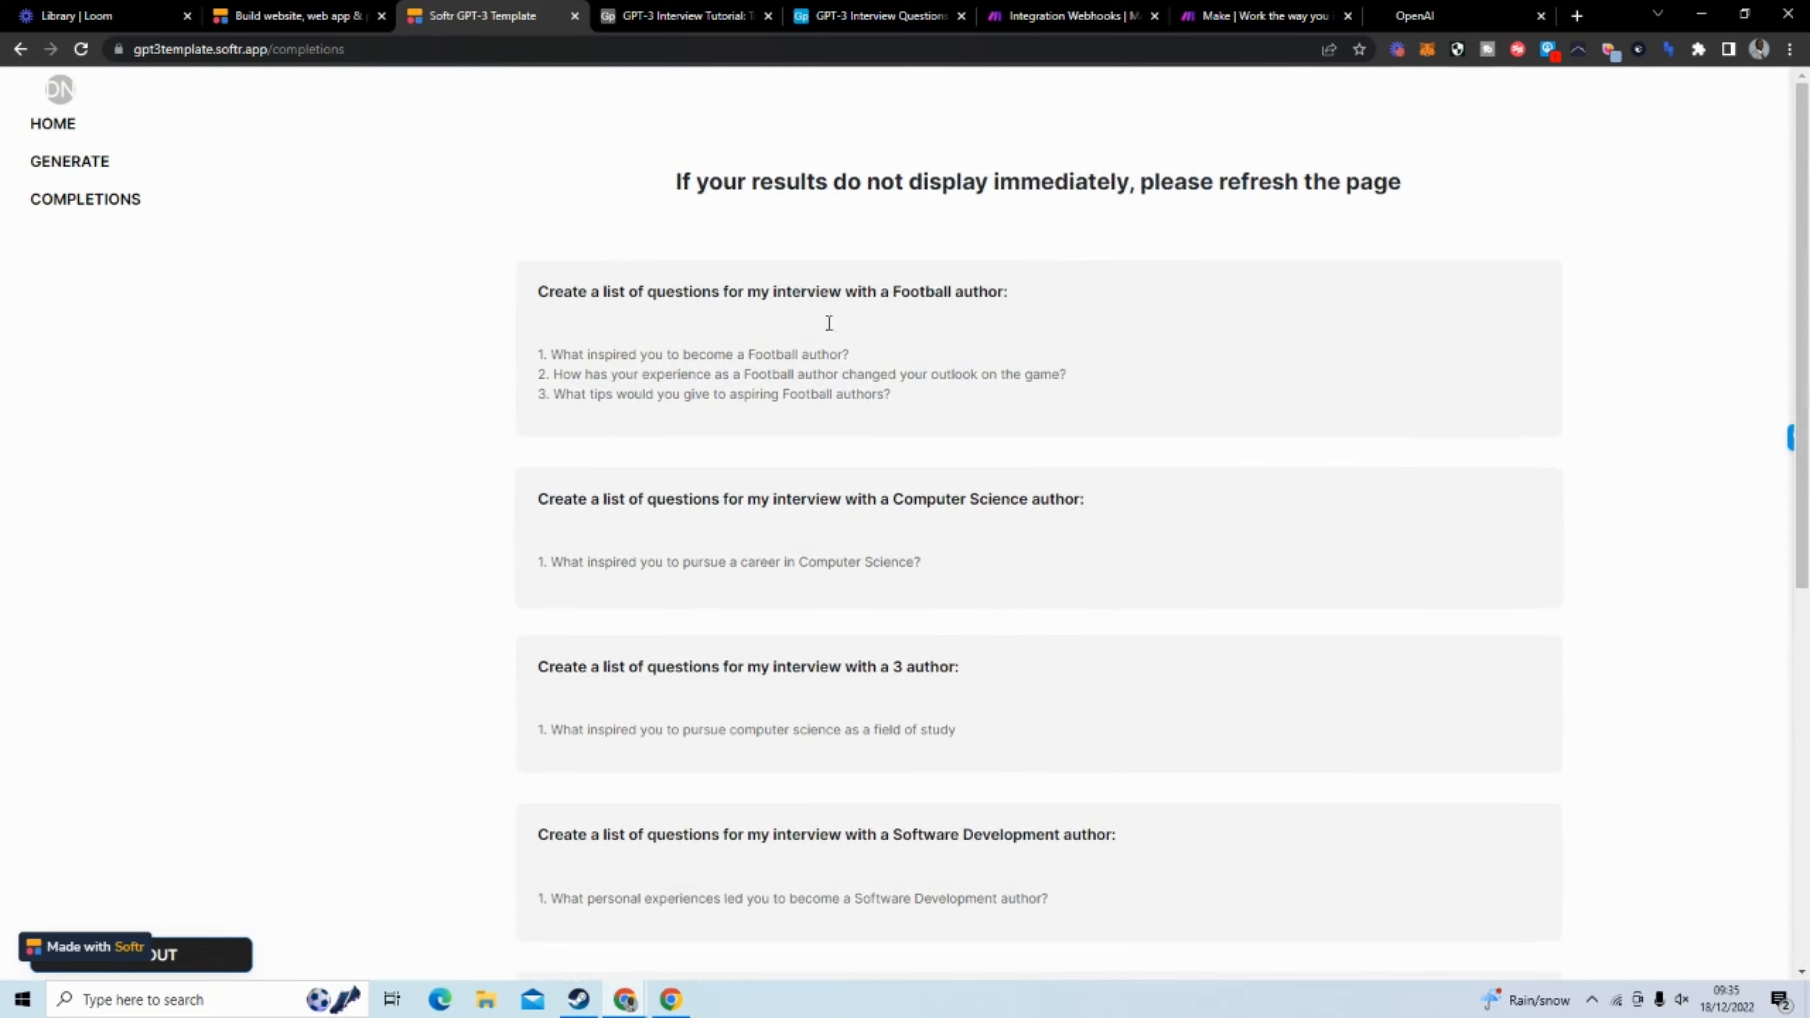
# Compare the GPT-3 Interview Questions table in Airtable with the app's question form and Completions page
pyautogui.click(873, 15)
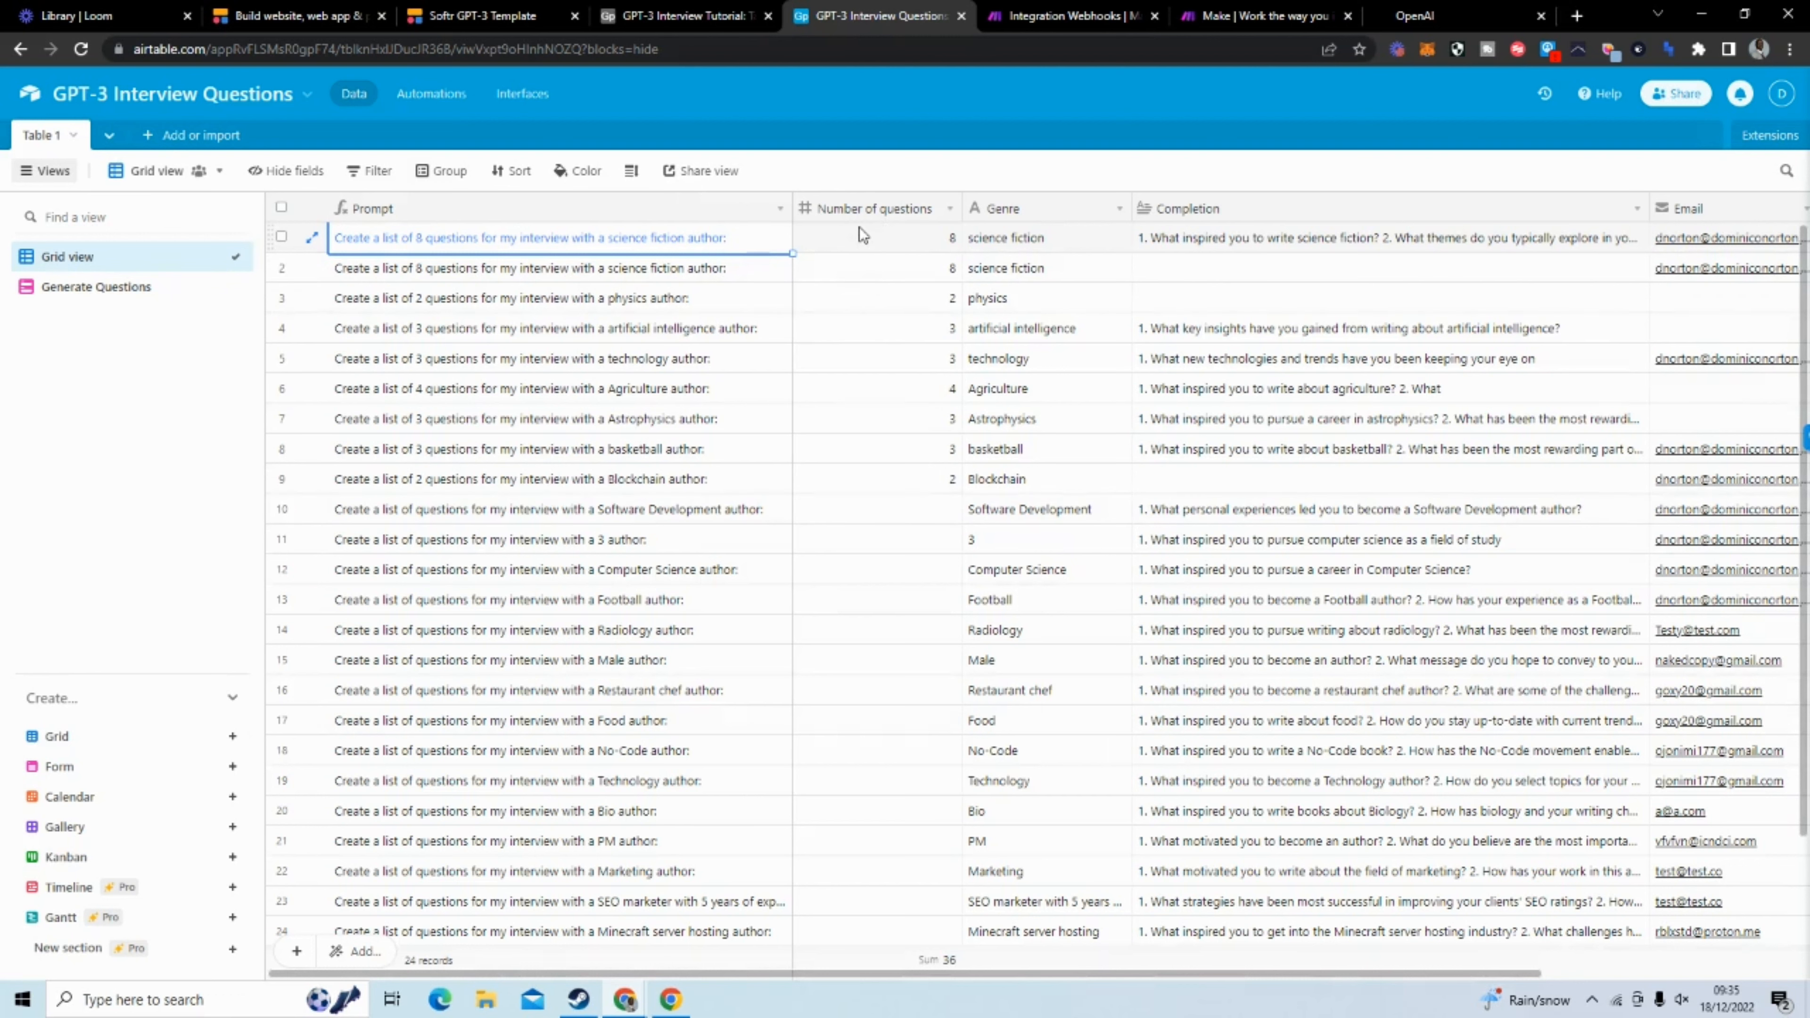
pyautogui.click(515, 18)
pyautogui.click(97, 163)
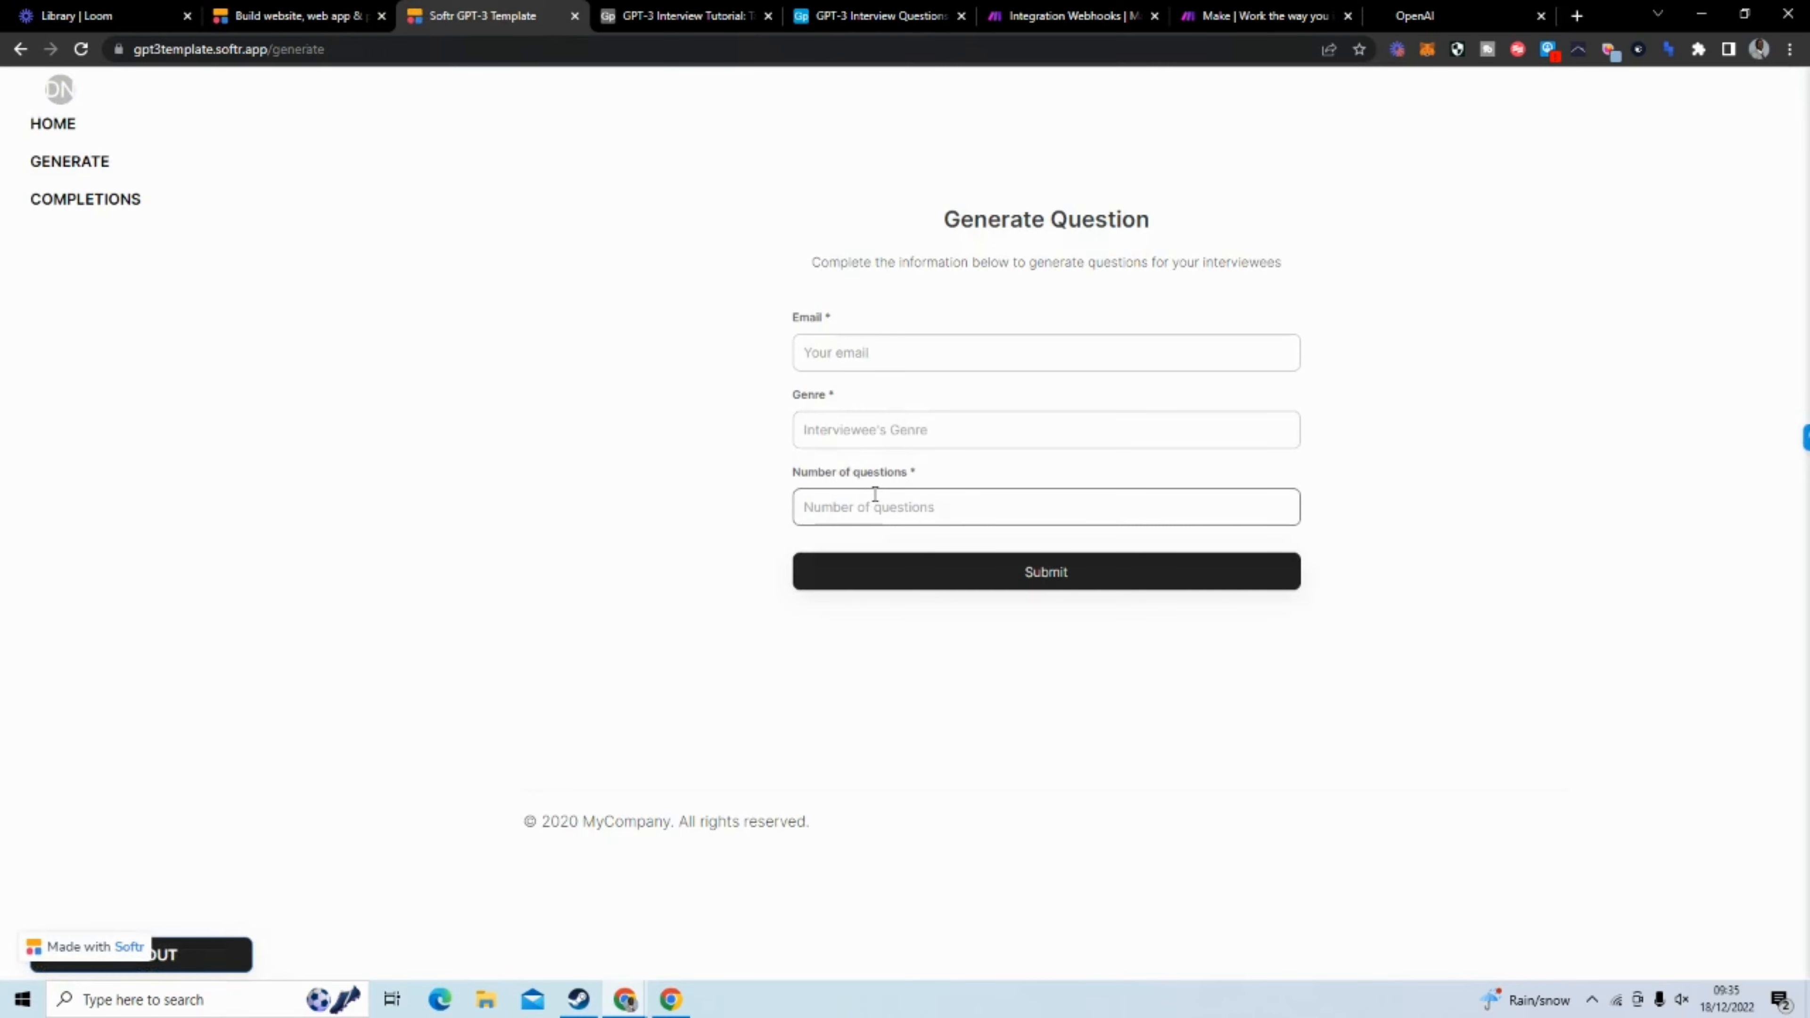
pyautogui.click(859, 20)
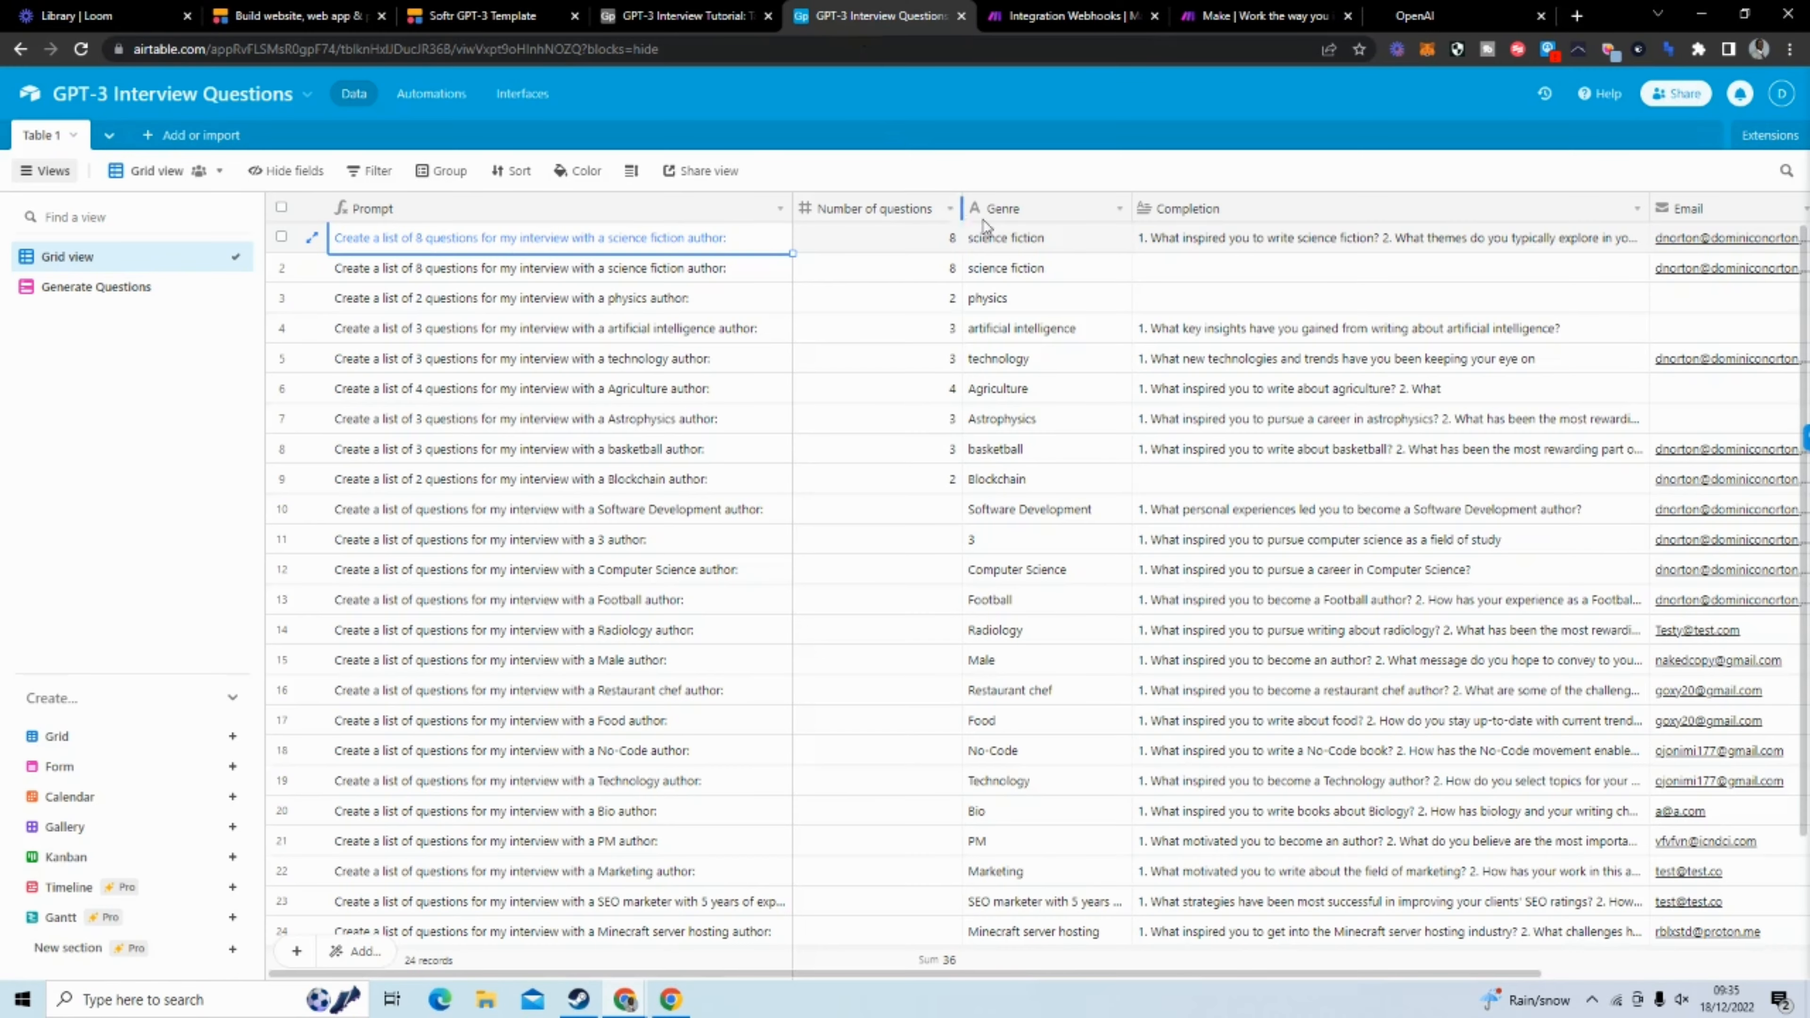
pyautogui.click(484, 15)
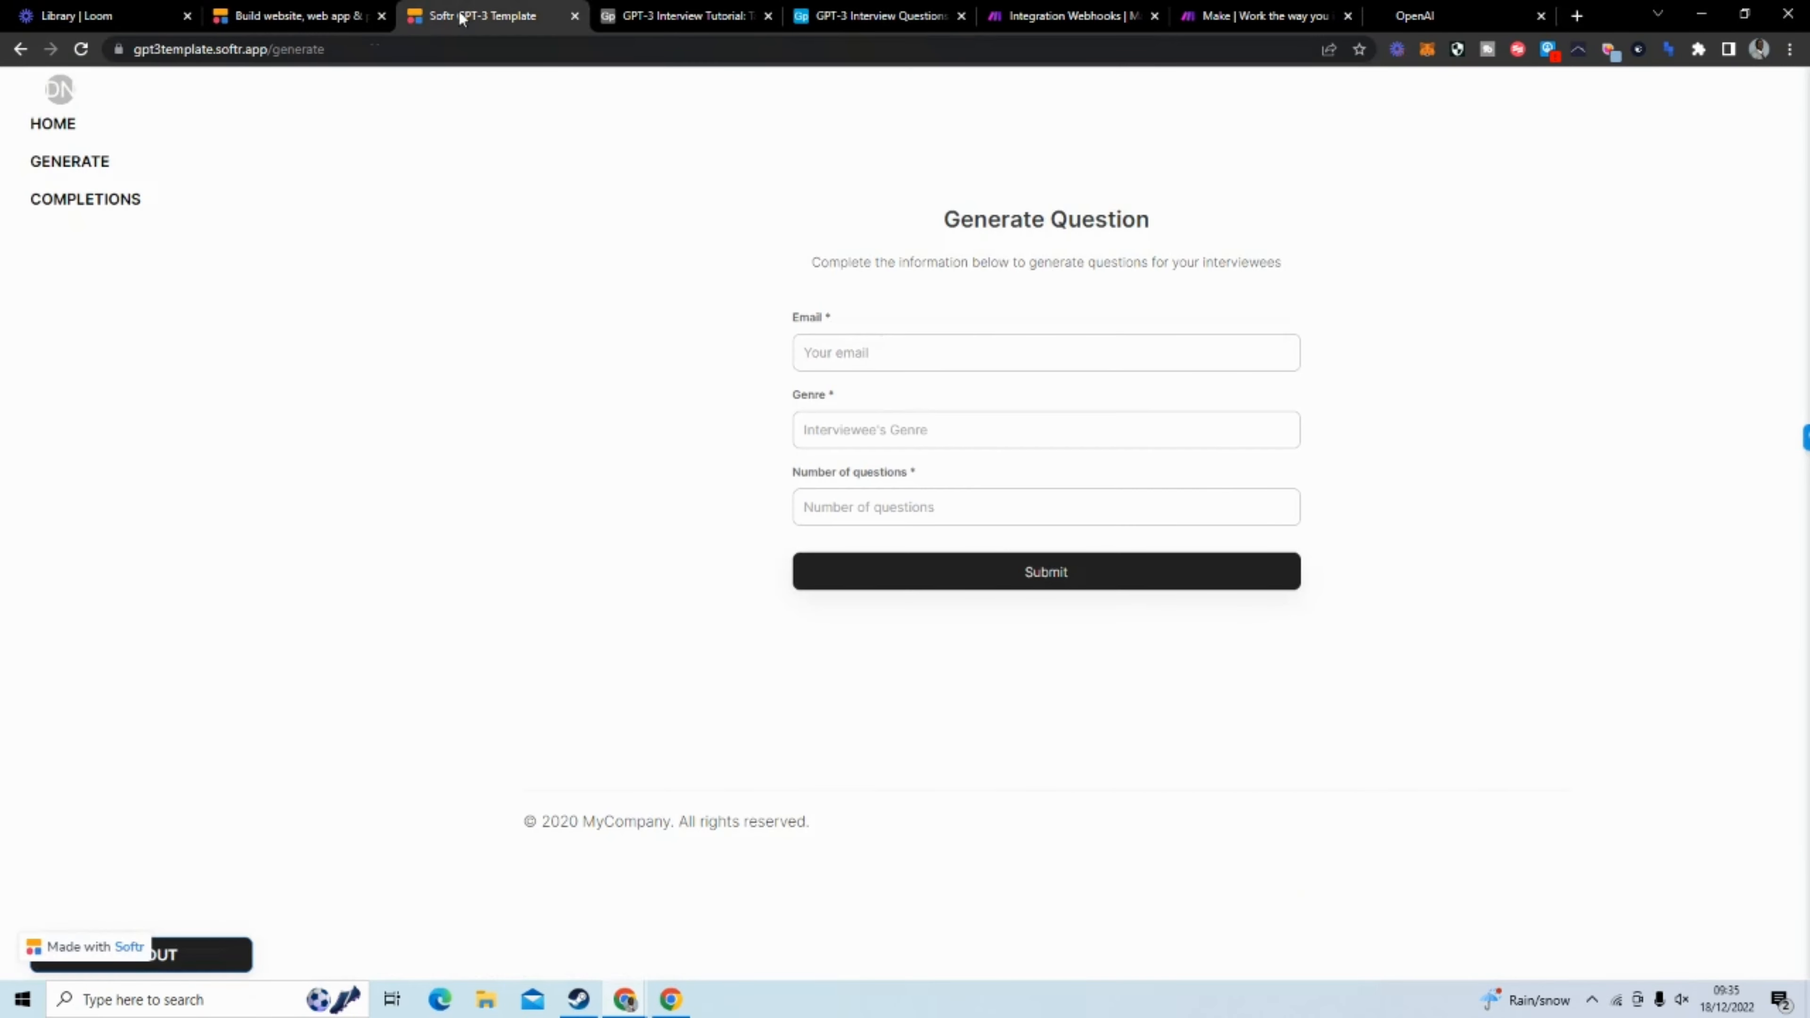
pyautogui.click(869, 17)
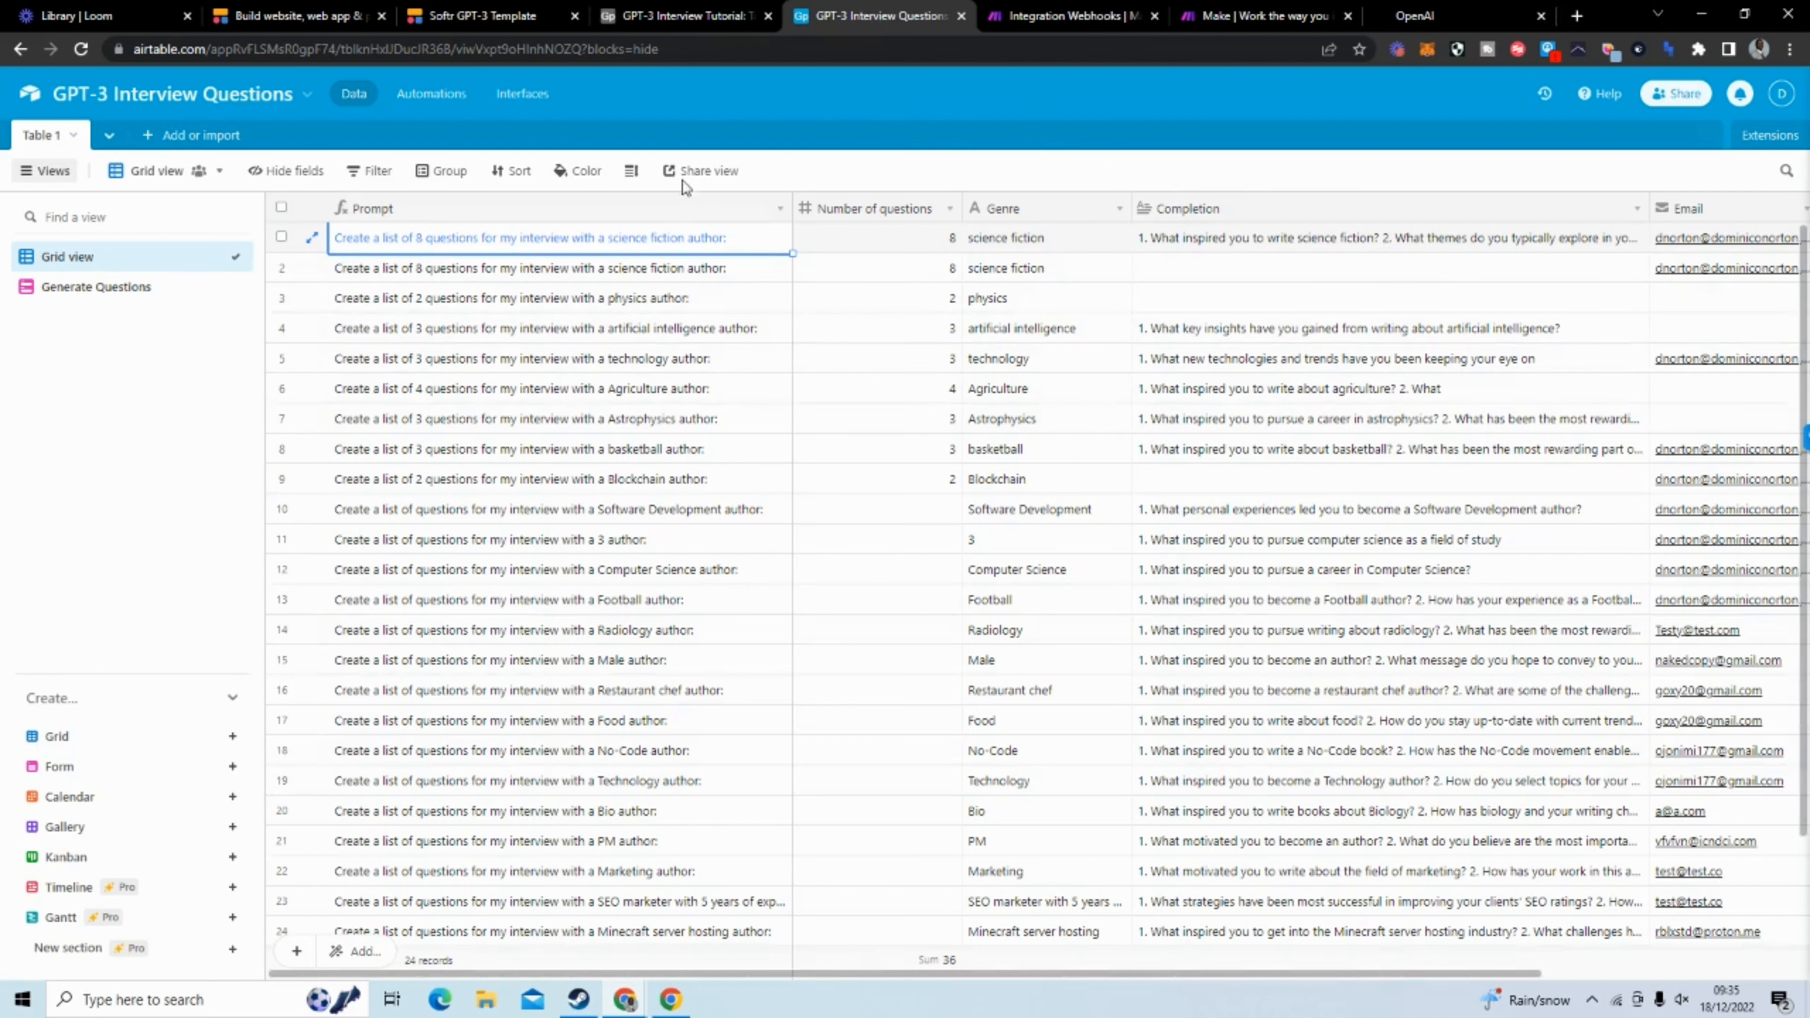
pyautogui.click(506, 18)
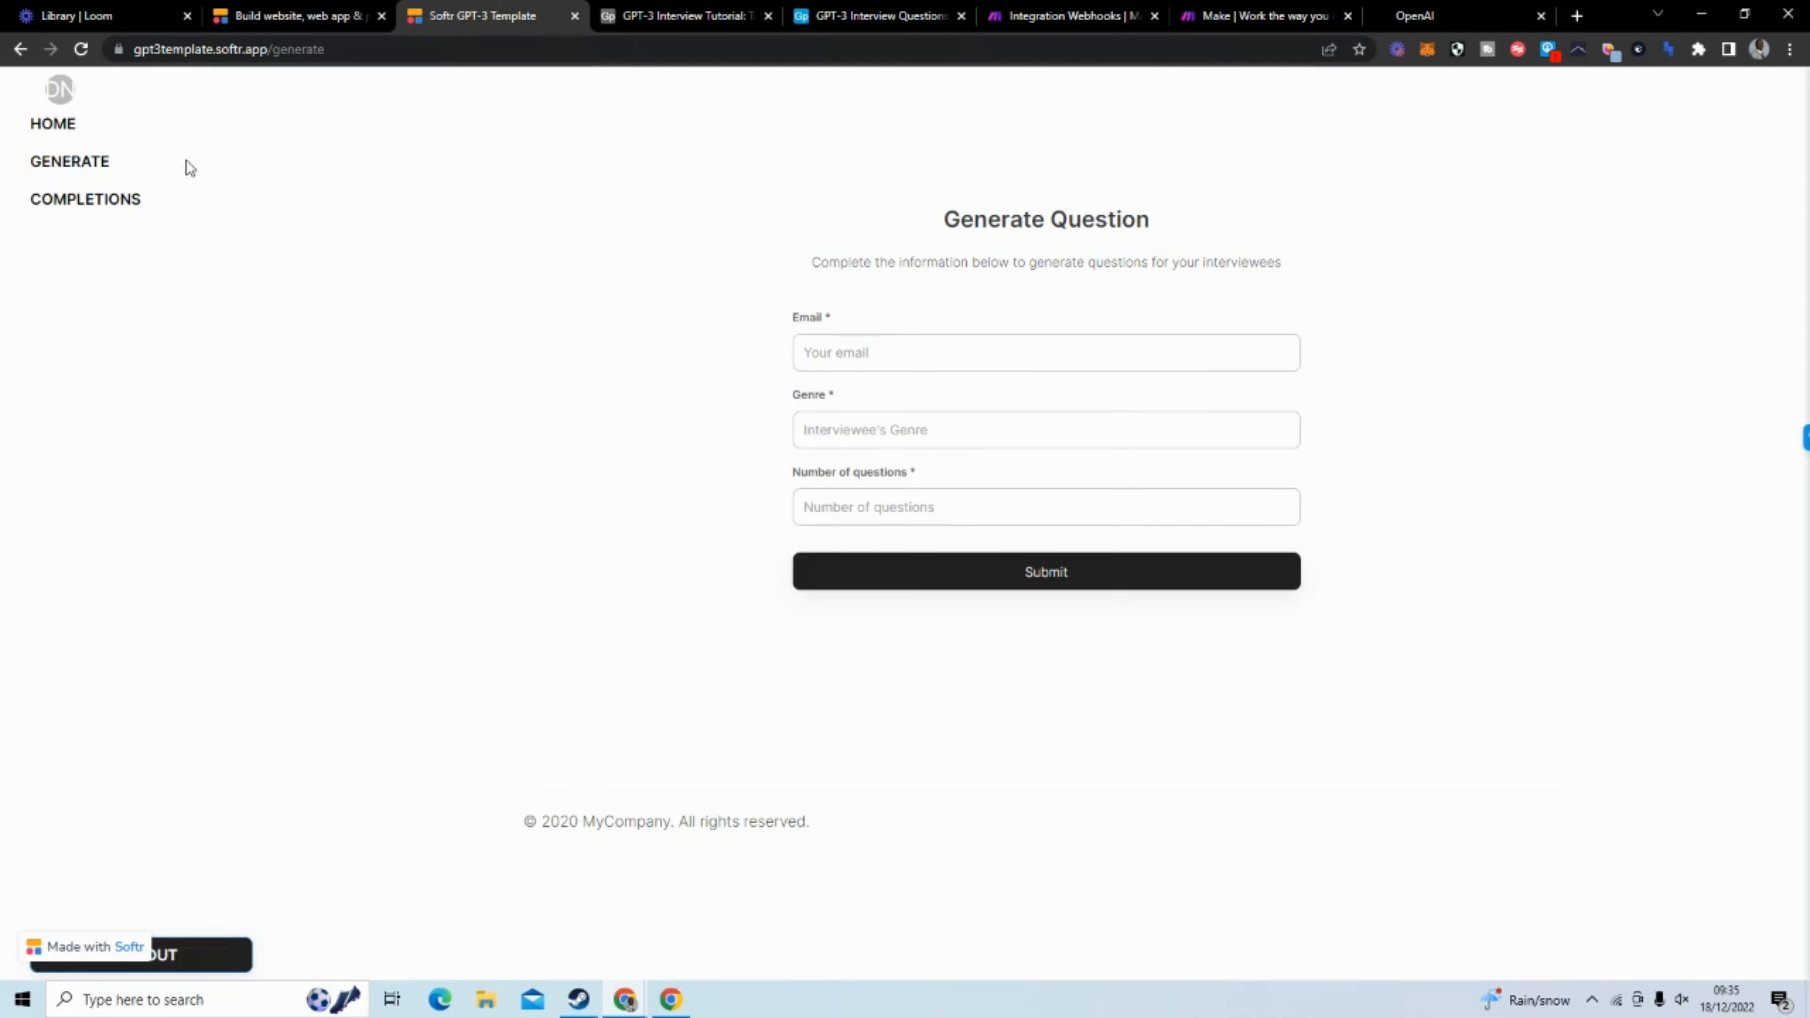
pyautogui.click(83, 203)
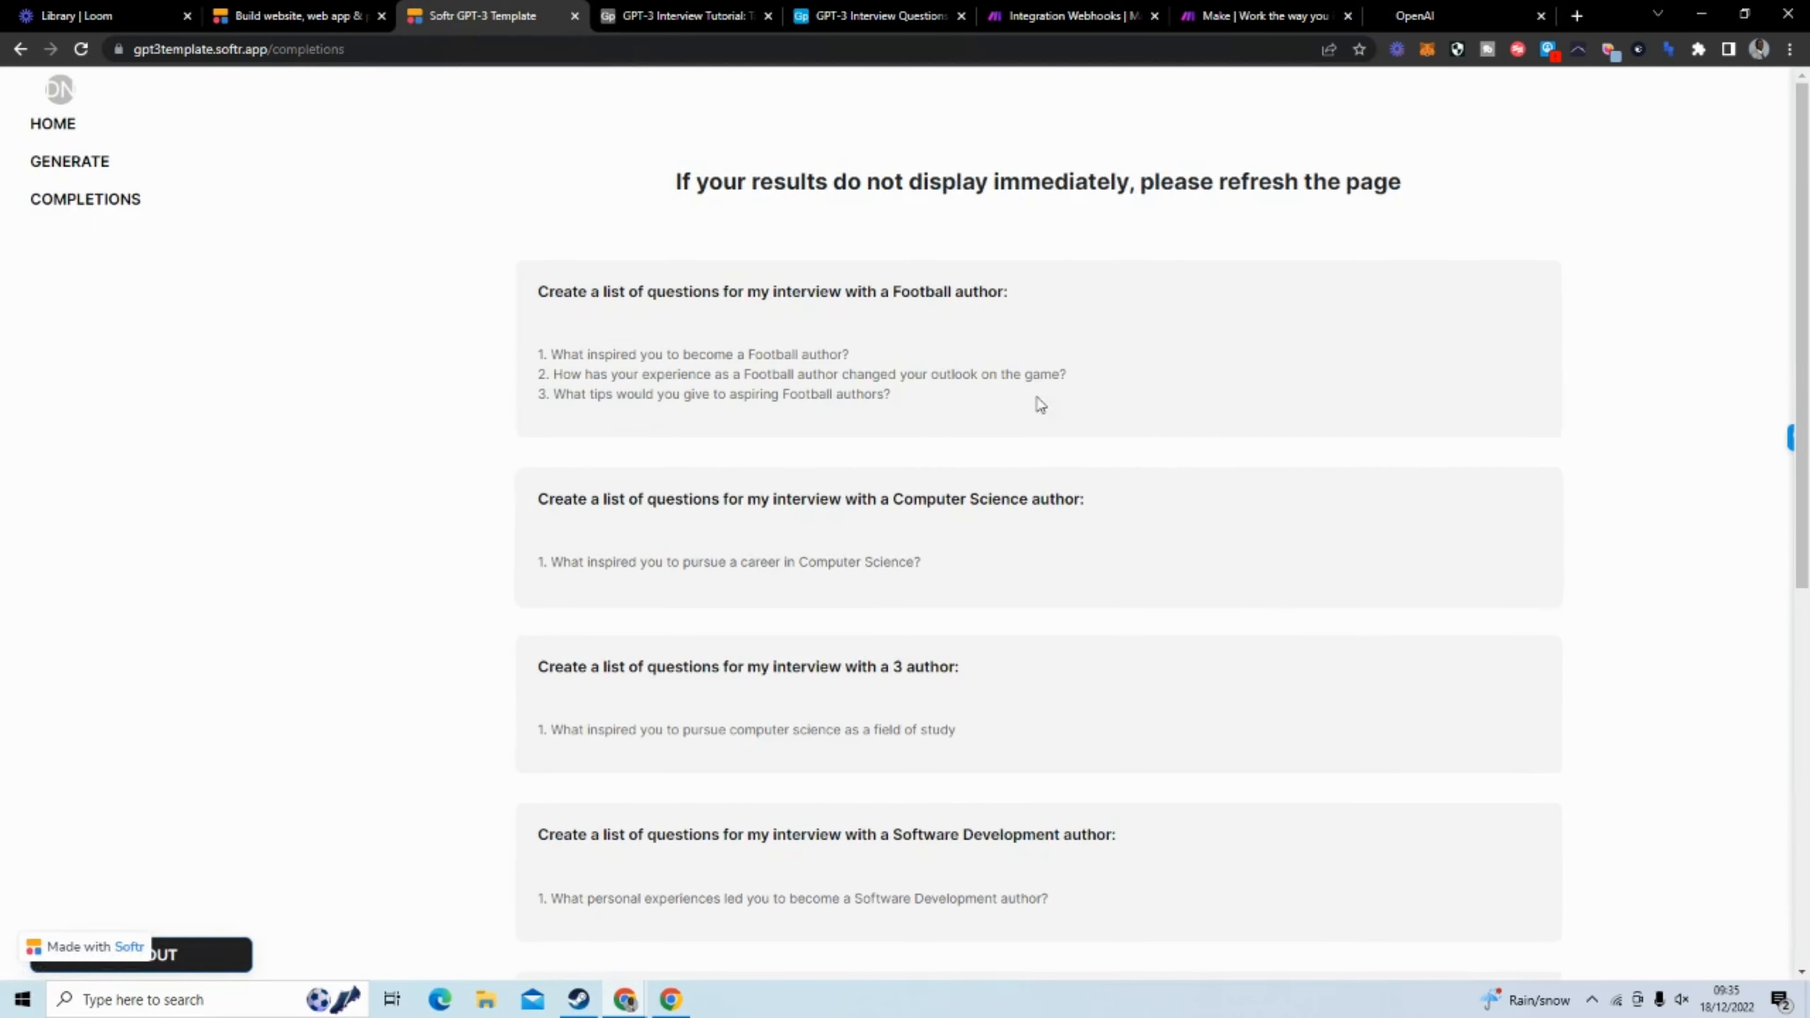
pyautogui.click(825, 21)
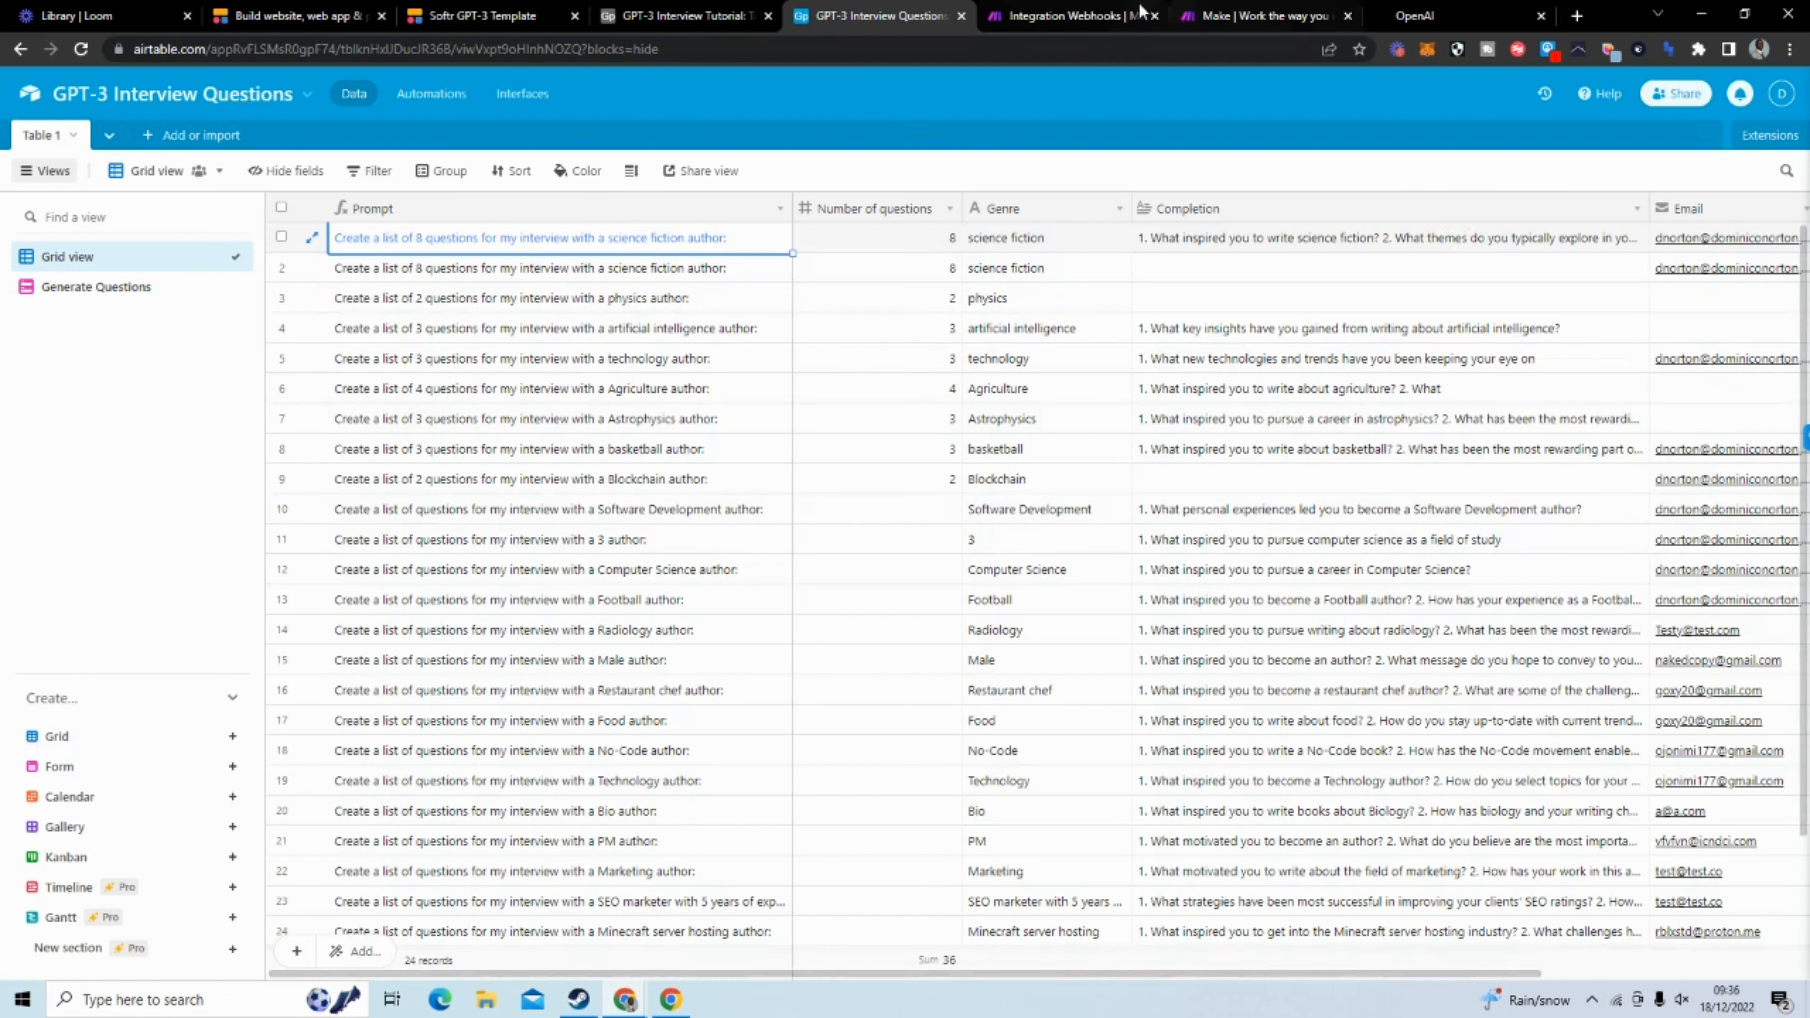
# Examine the Integration Webhooks scenario in Make alongside the app's question form and the Airtable records
pyautogui.click(1047, 22)
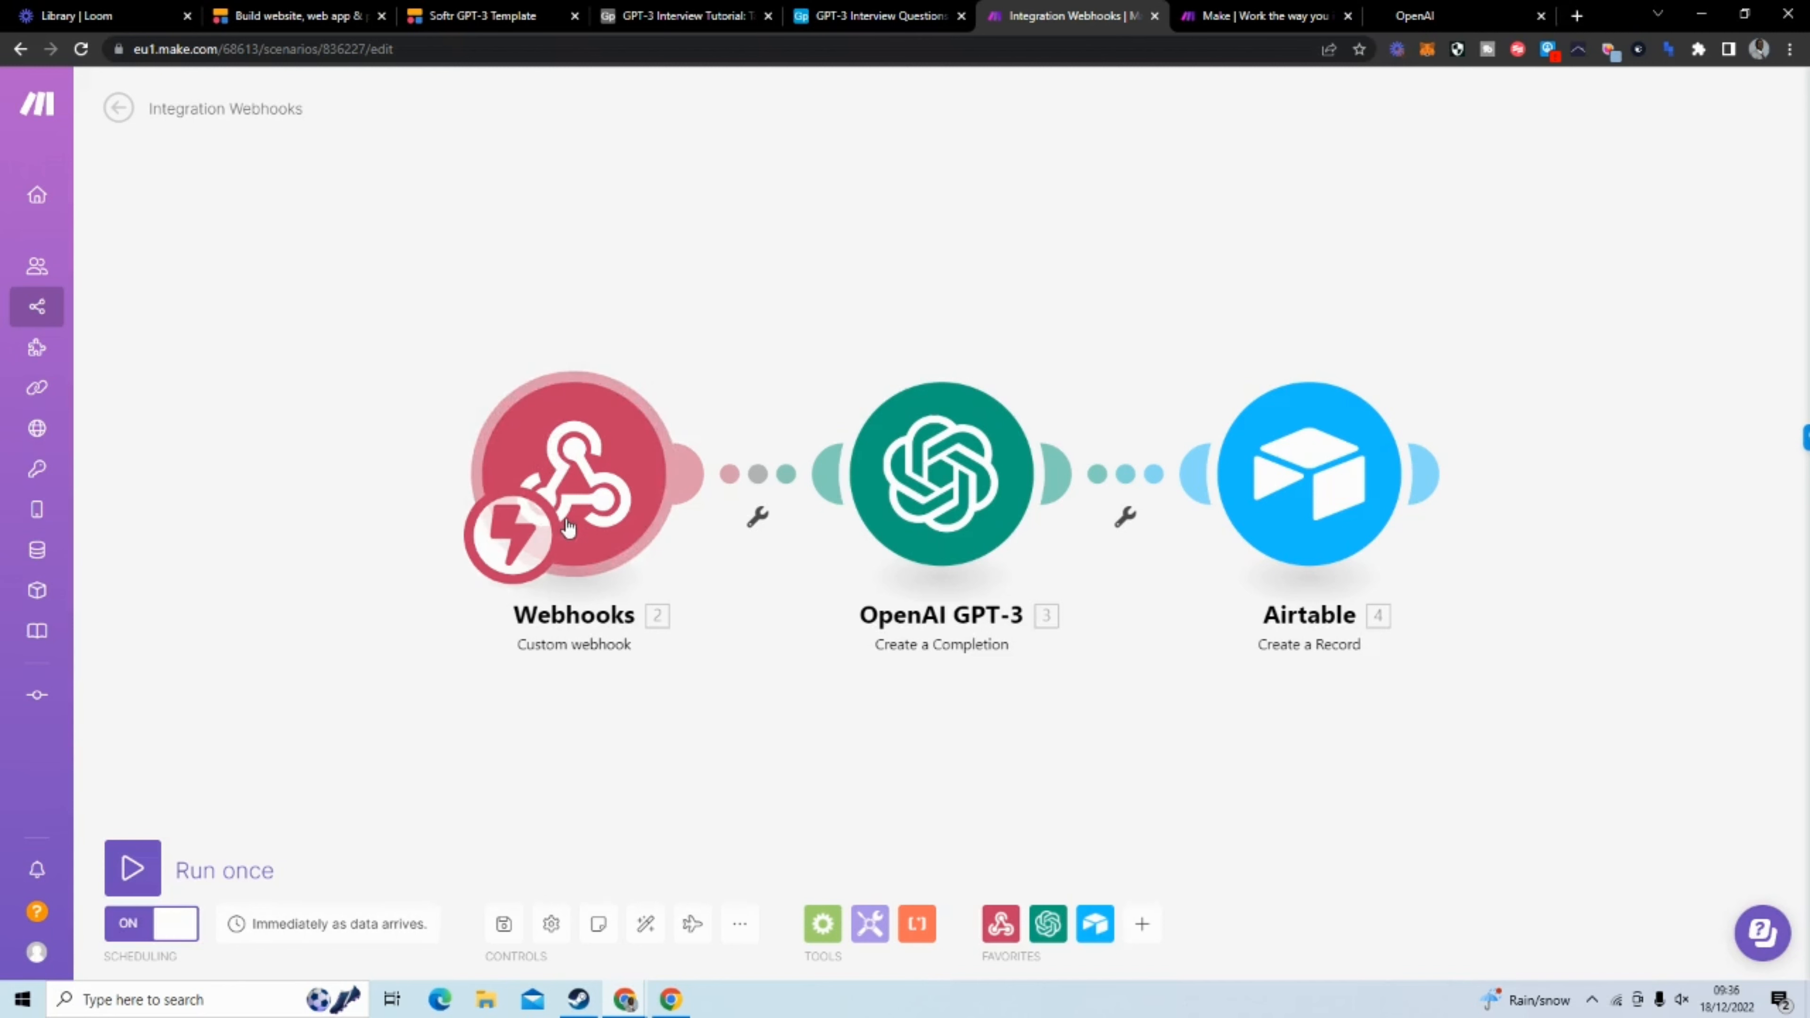
pyautogui.click(511, 17)
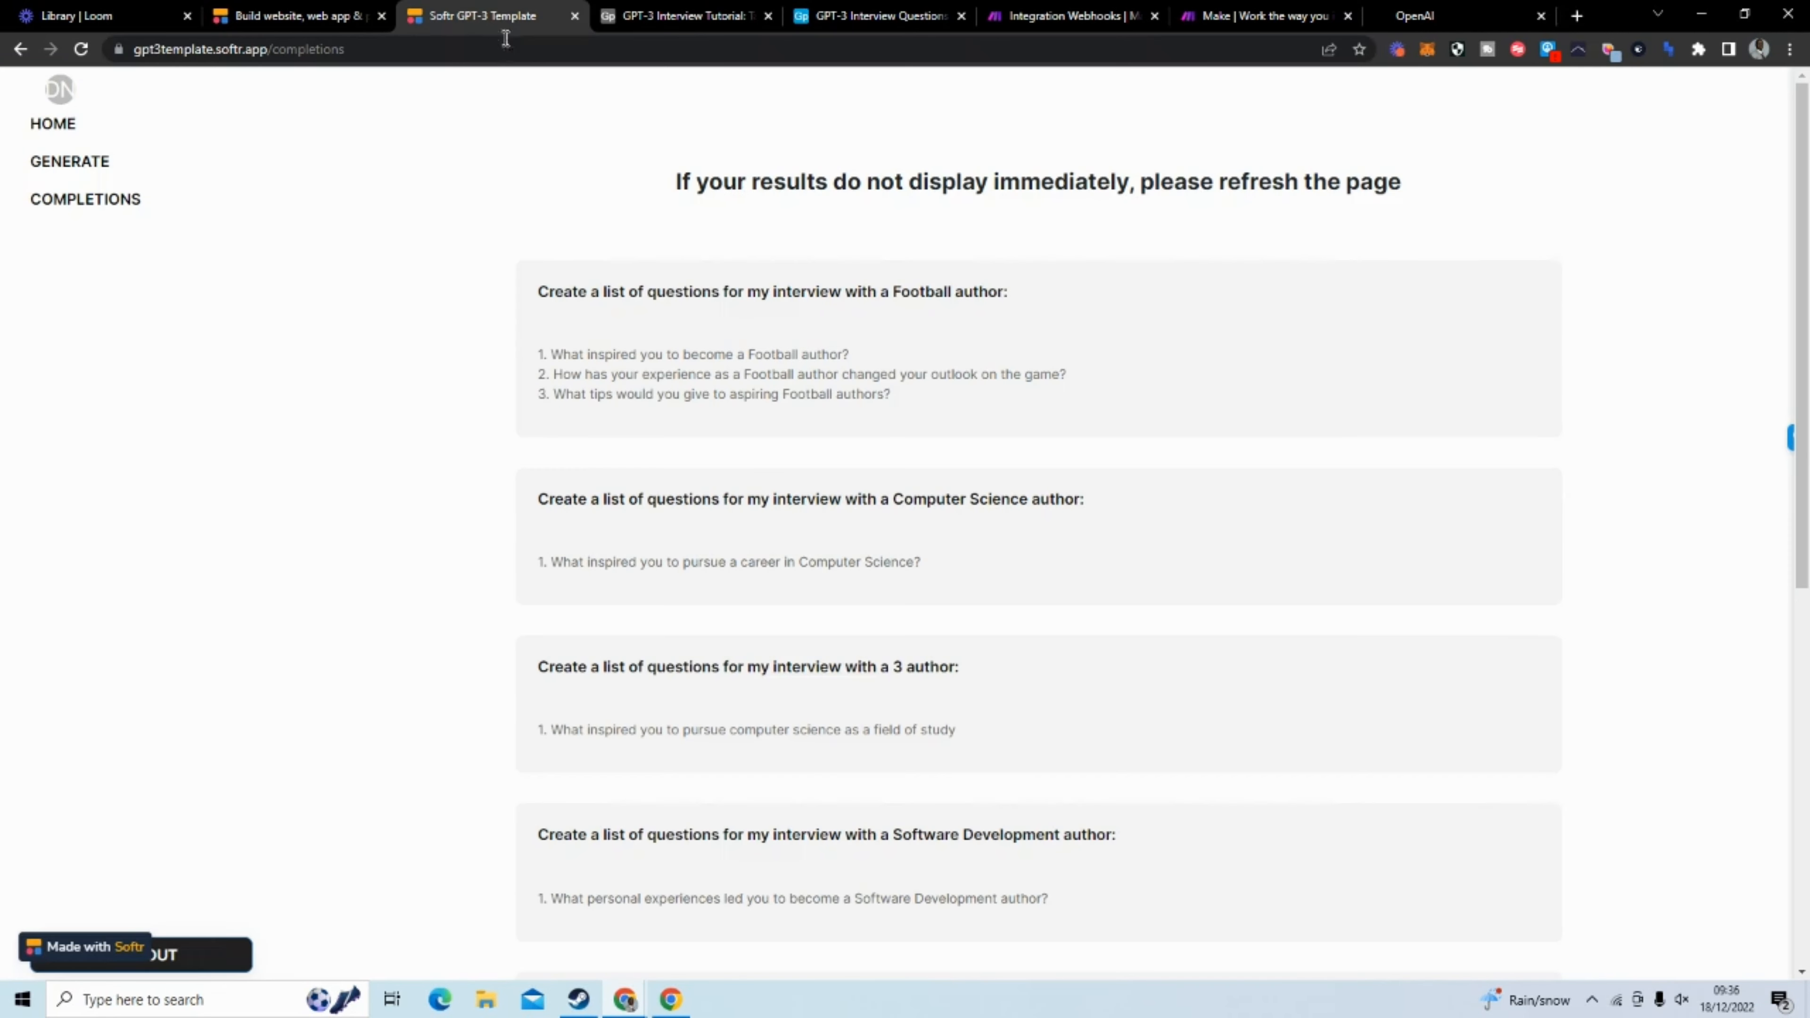
pyautogui.click(90, 168)
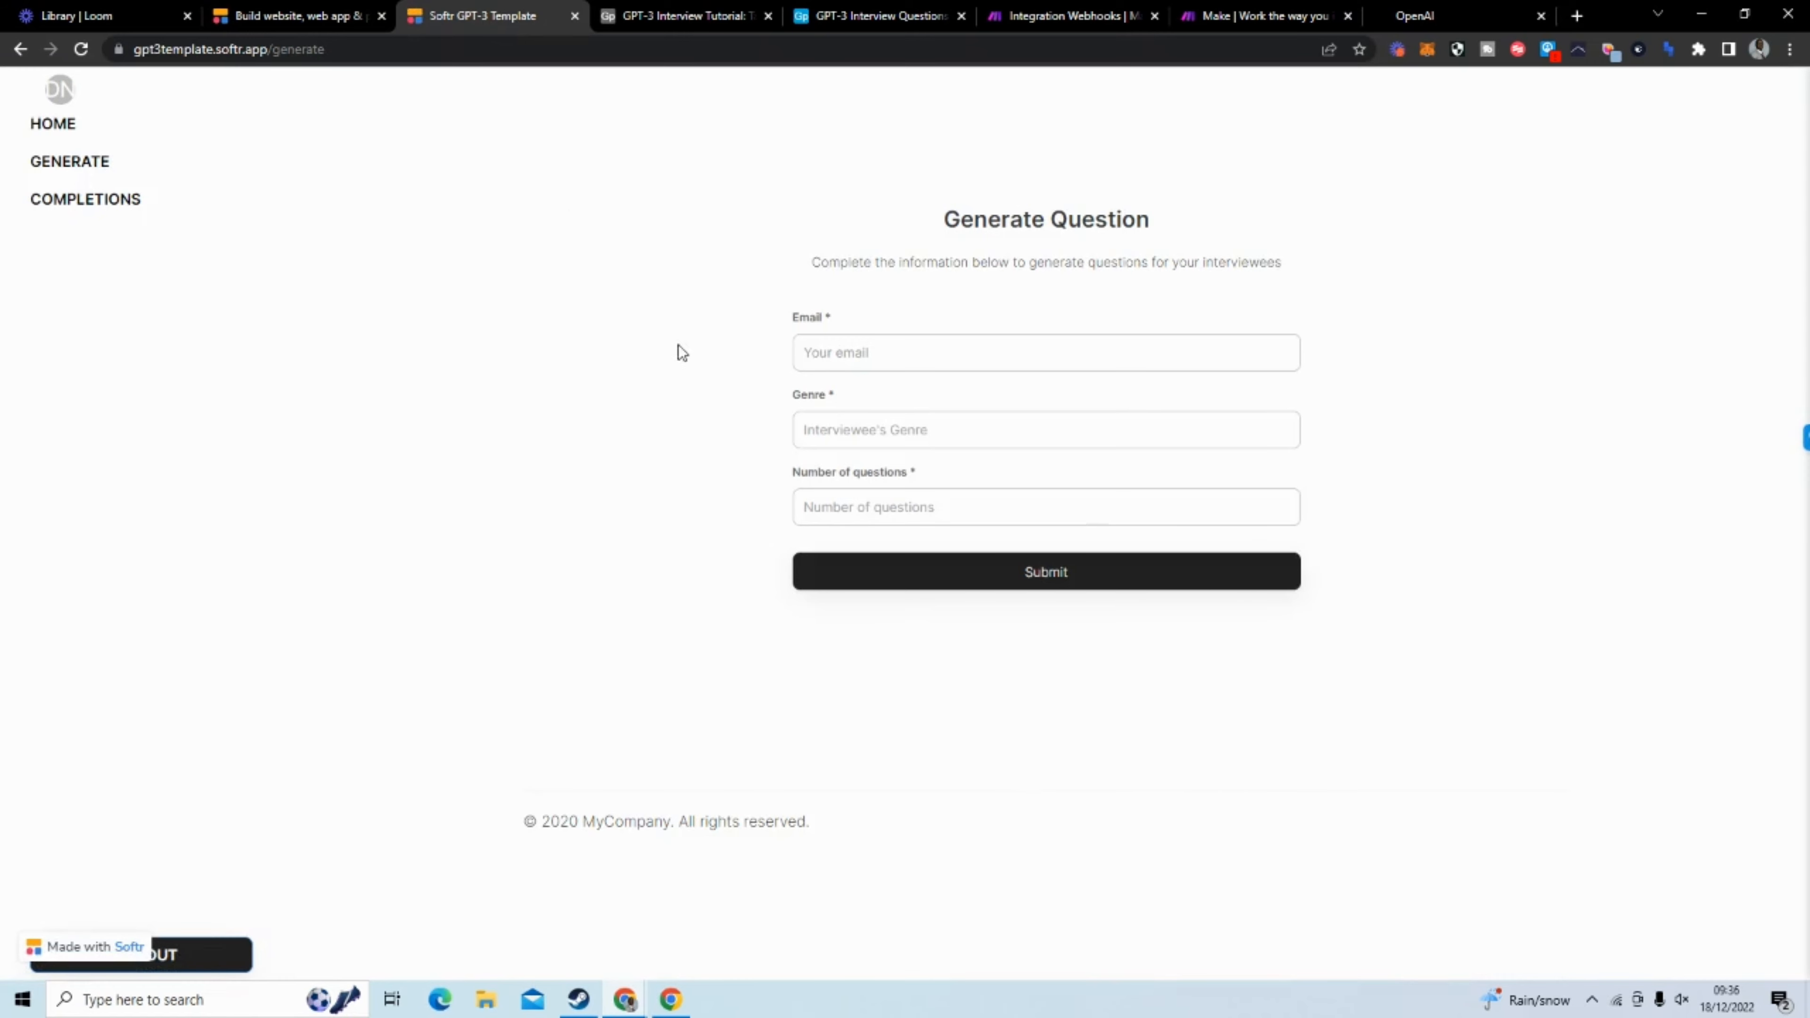
pyautogui.click(1086, 18)
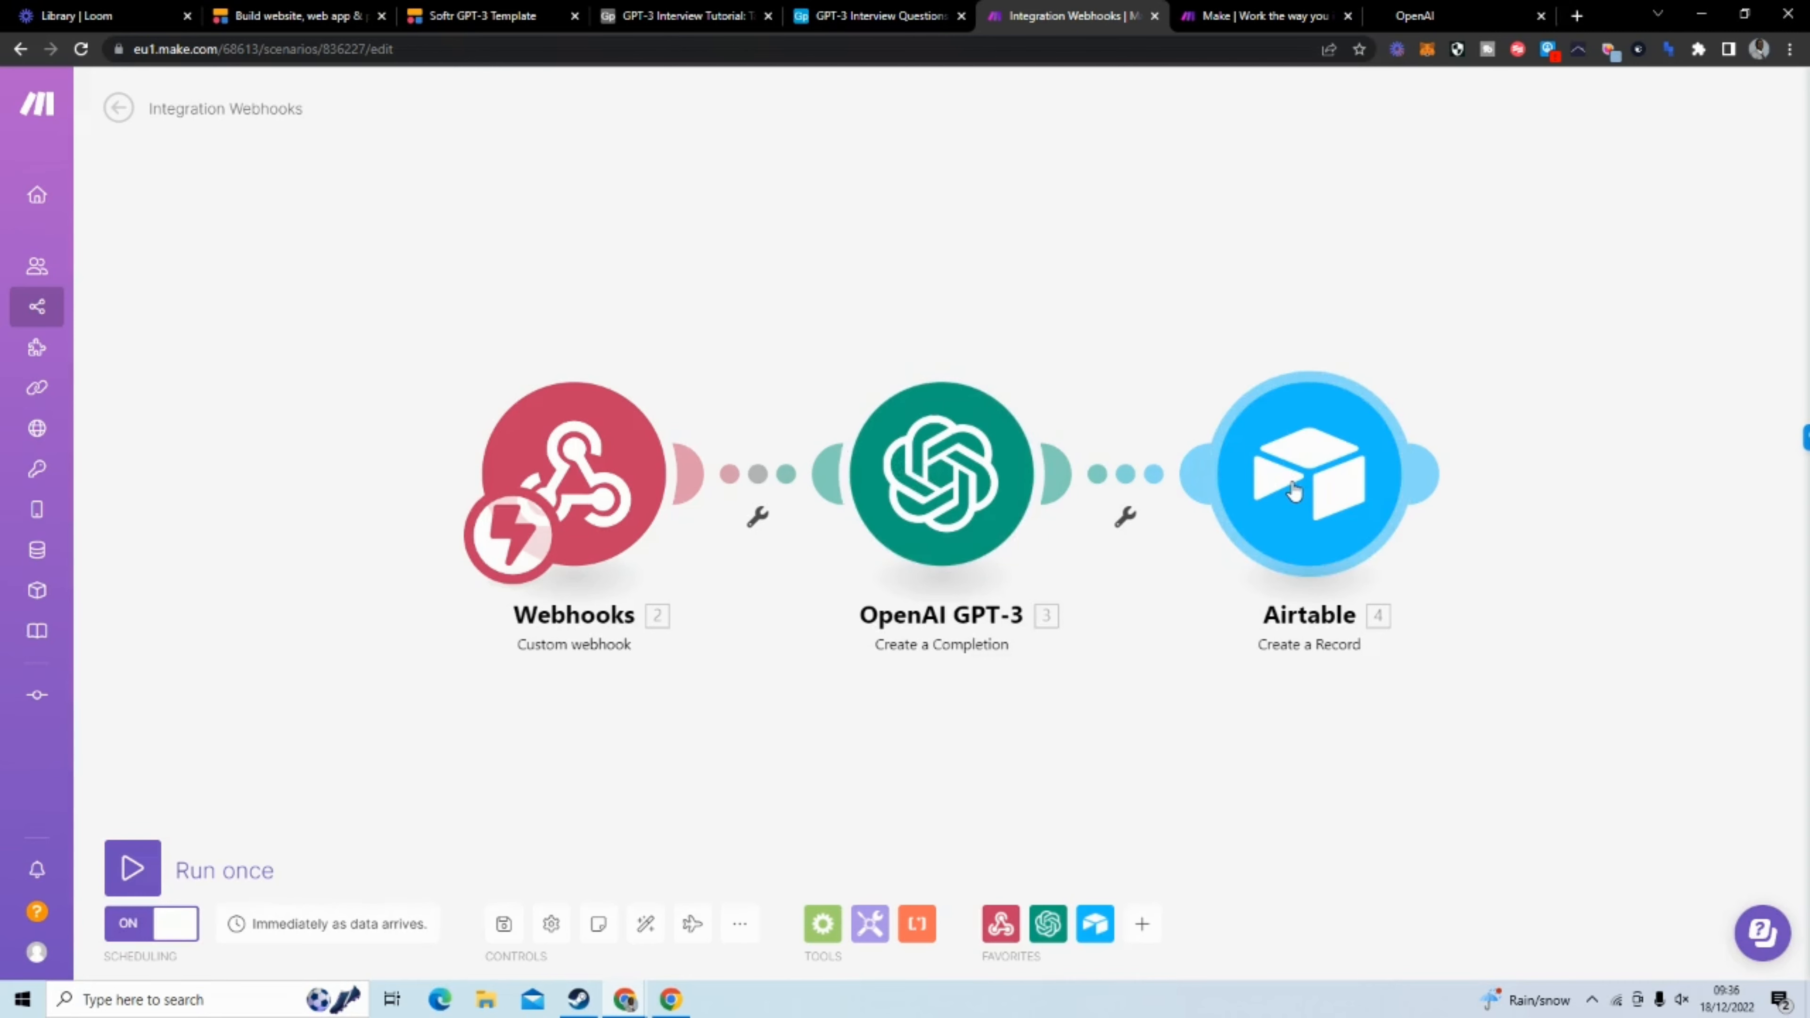
pyautogui.click(848, 16)
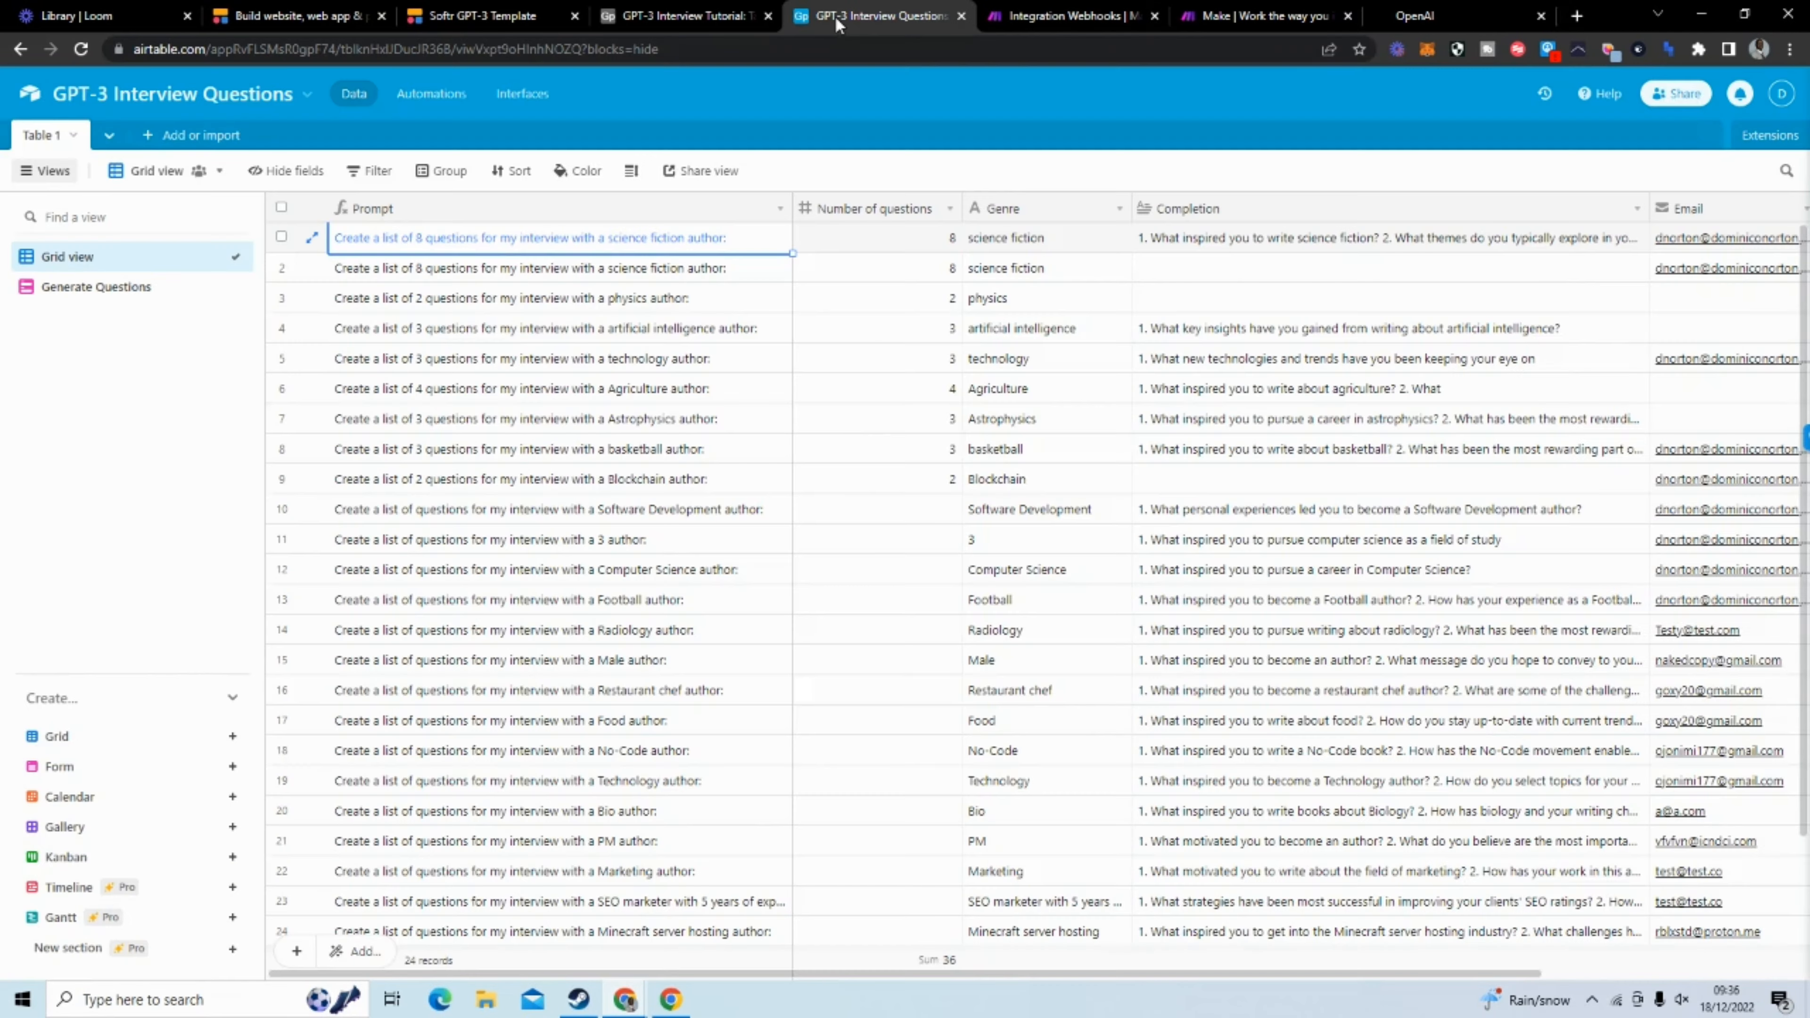
pyautogui.scroll(-2, 728, 640)
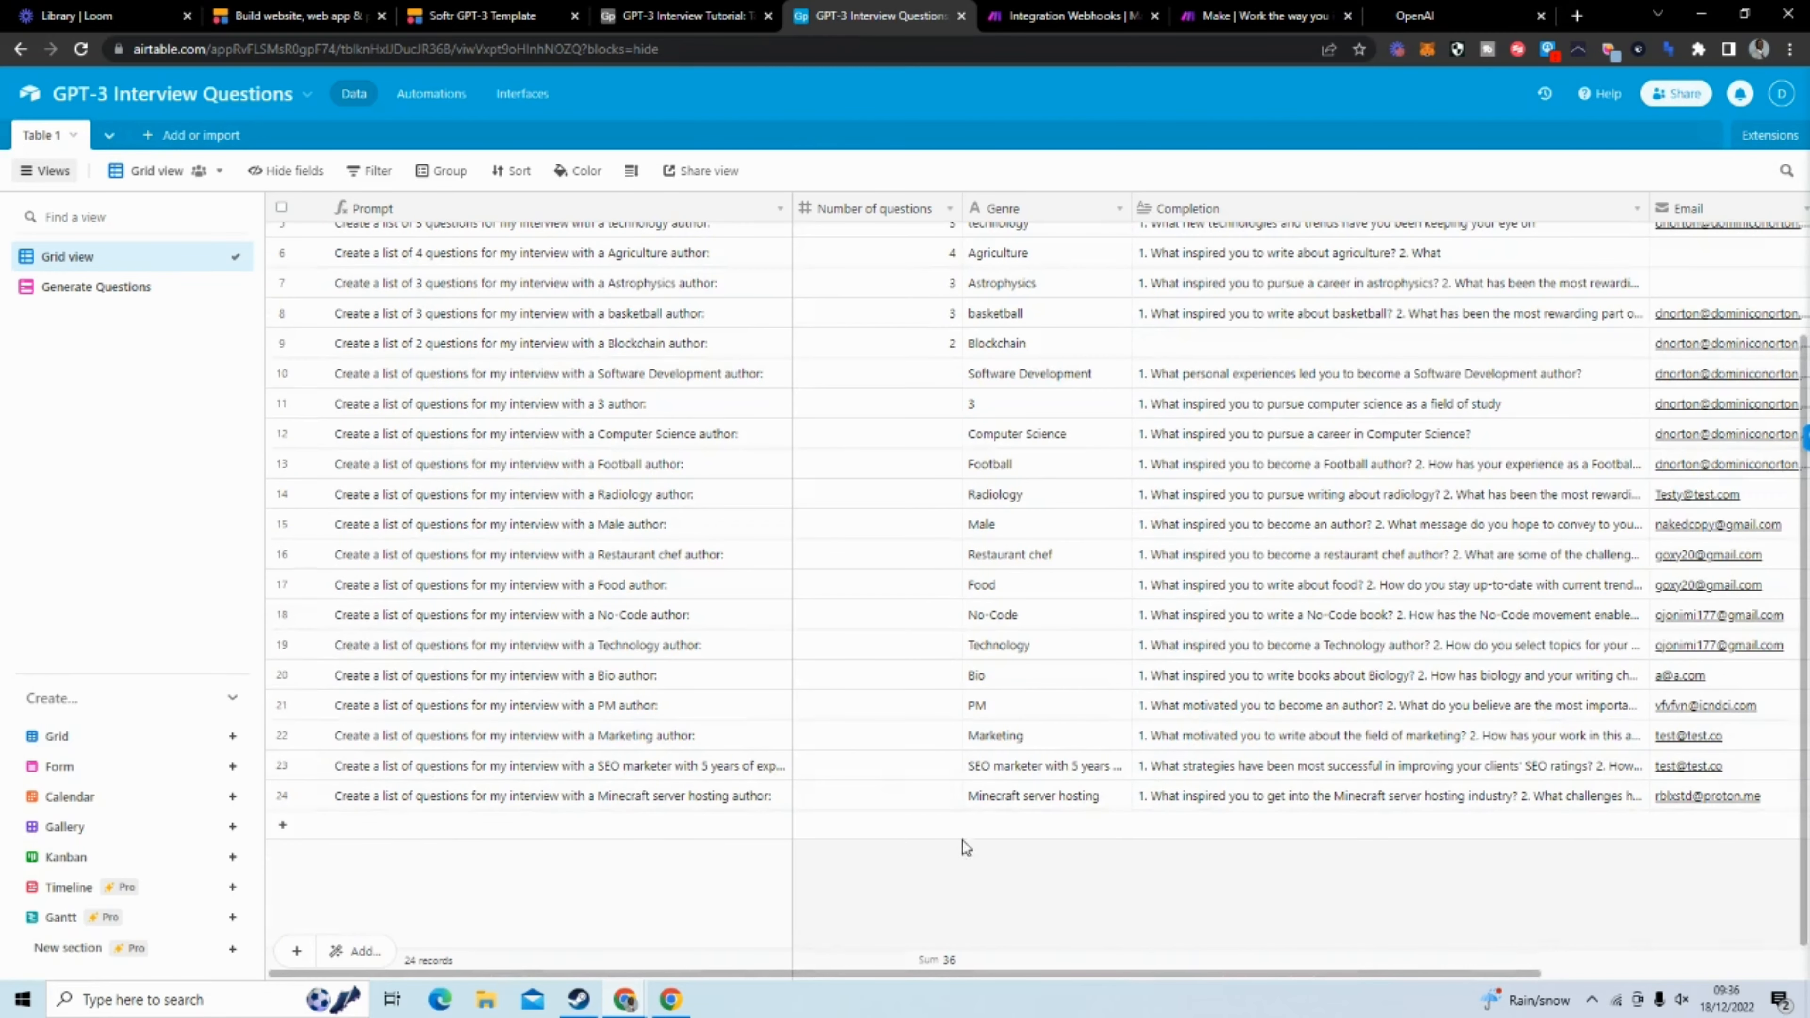
pyautogui.scroll(2, 868, 746)
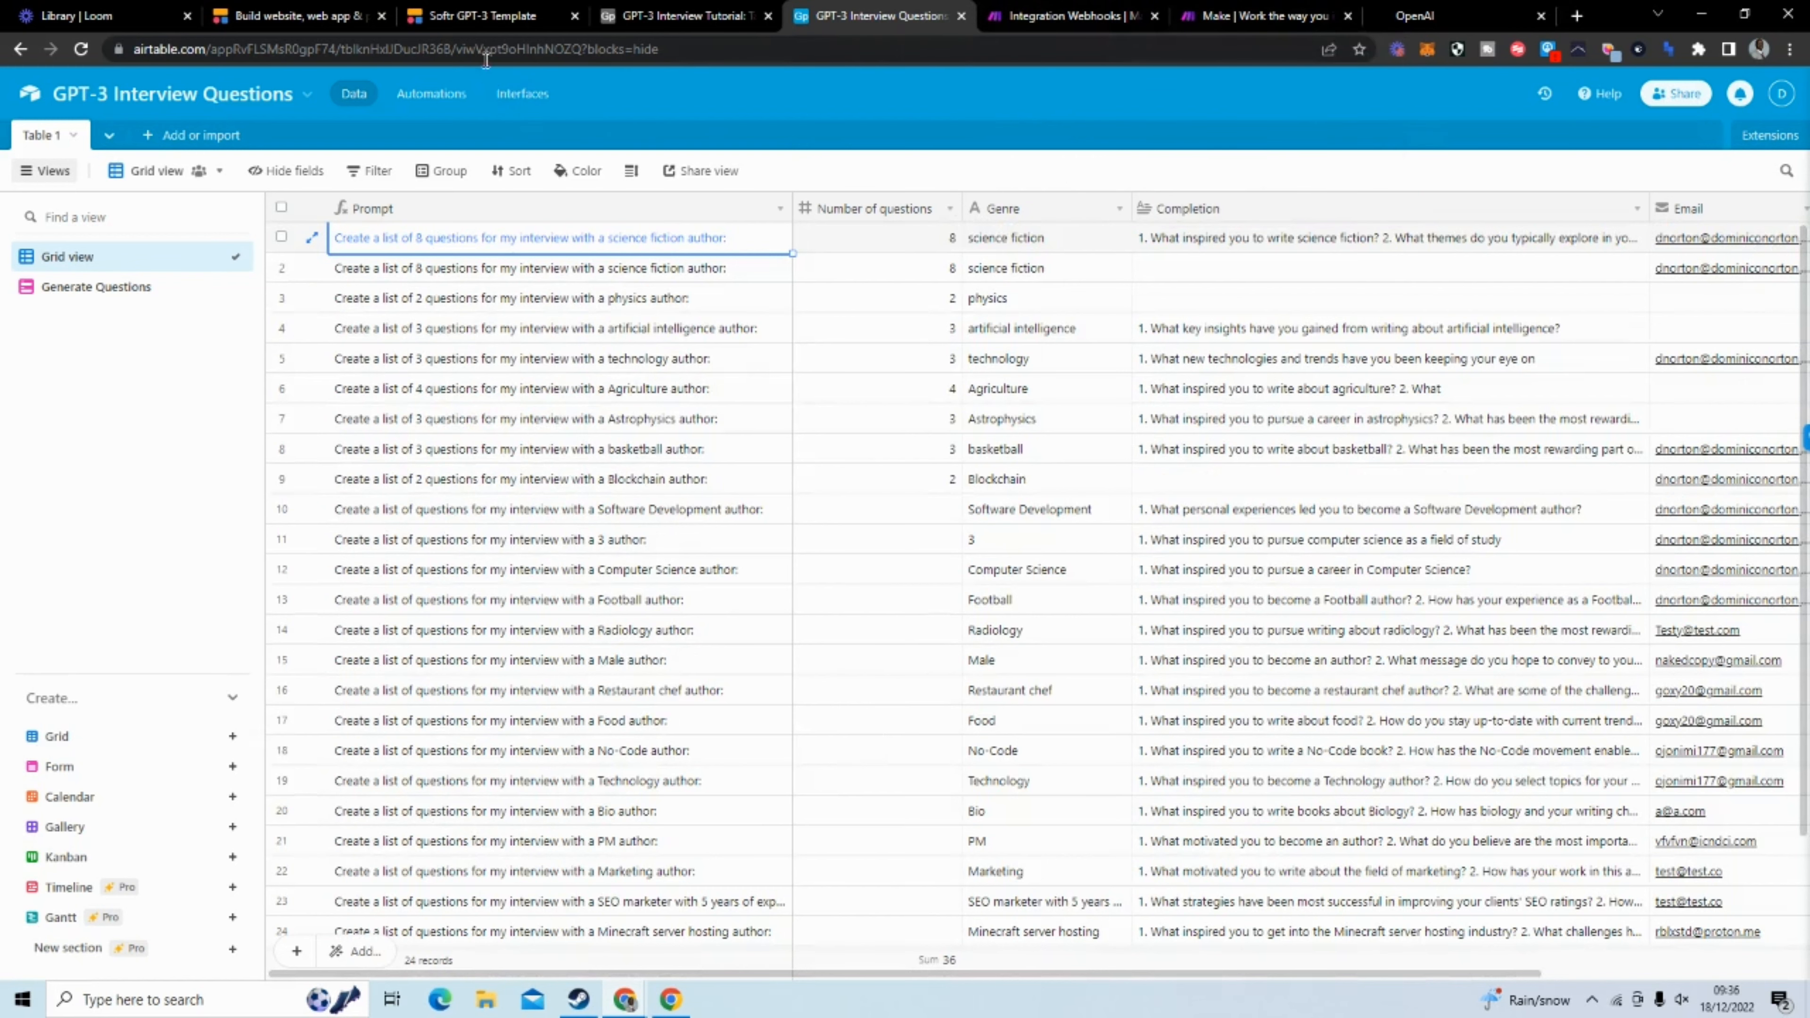
# Switch to Softr, log in to the Studio dashboard and look at the templates for a new application
pyautogui.click(311, 26)
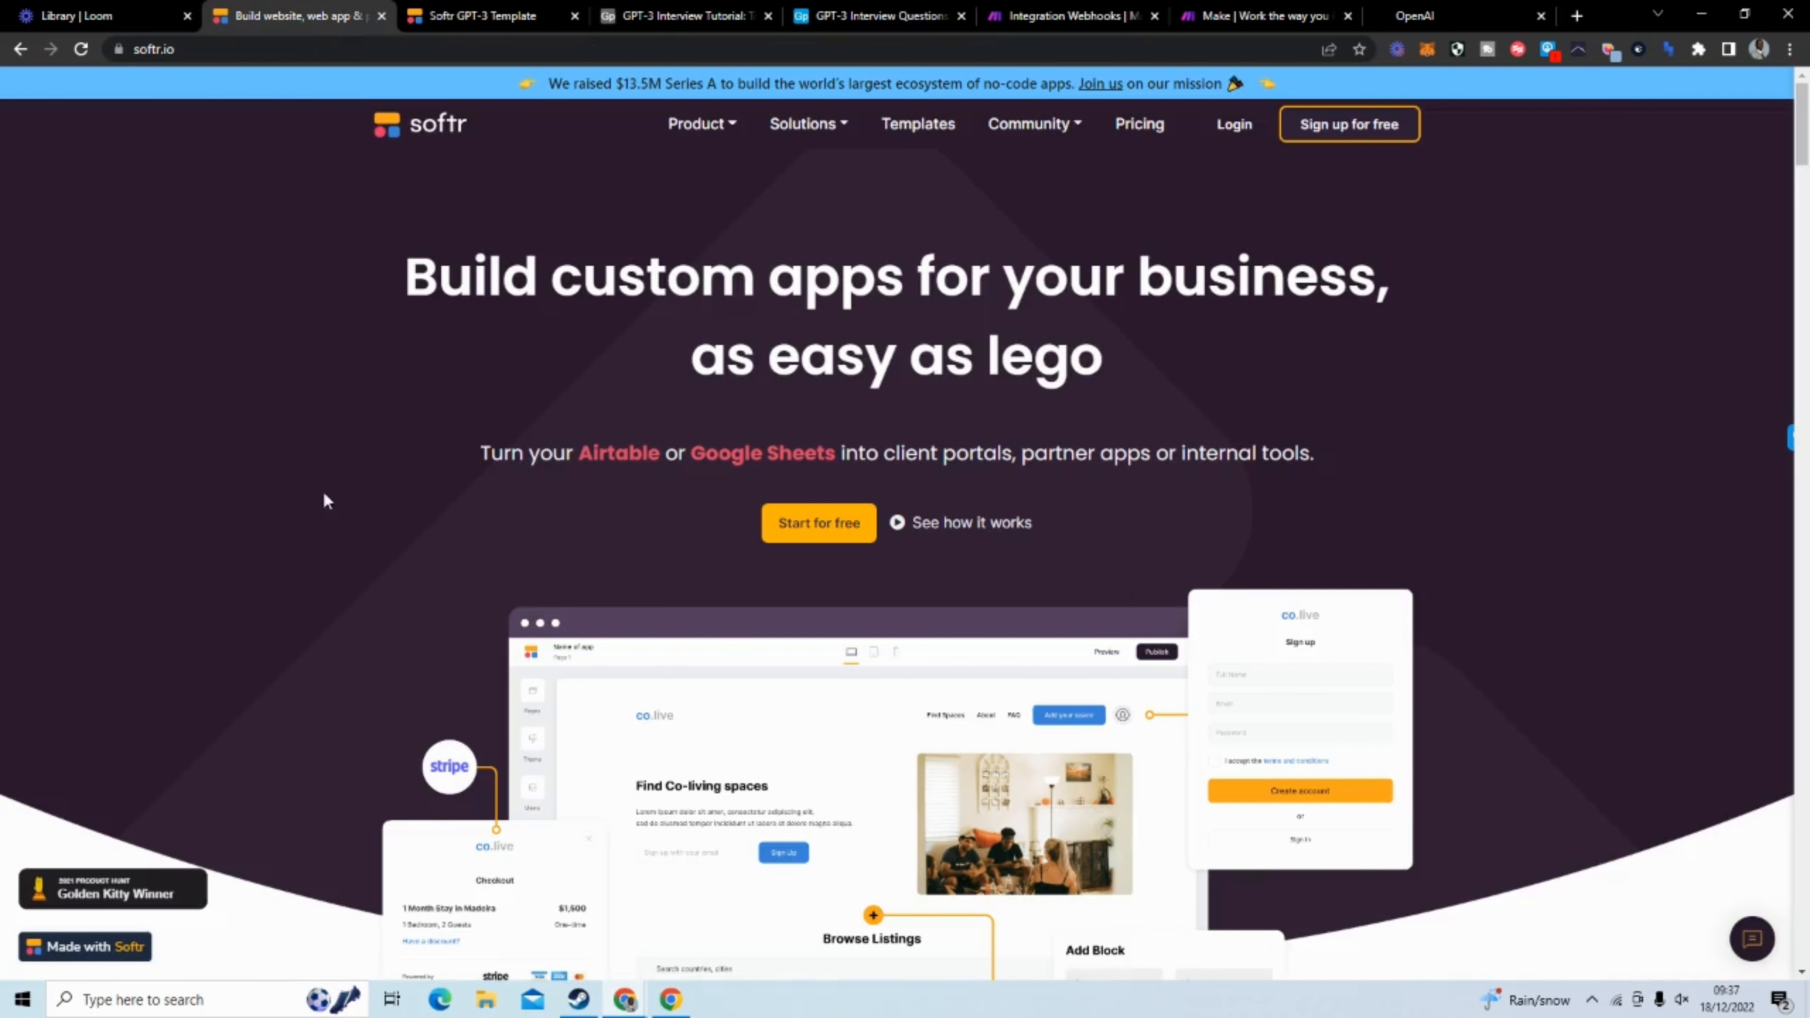
pyautogui.click(1245, 133)
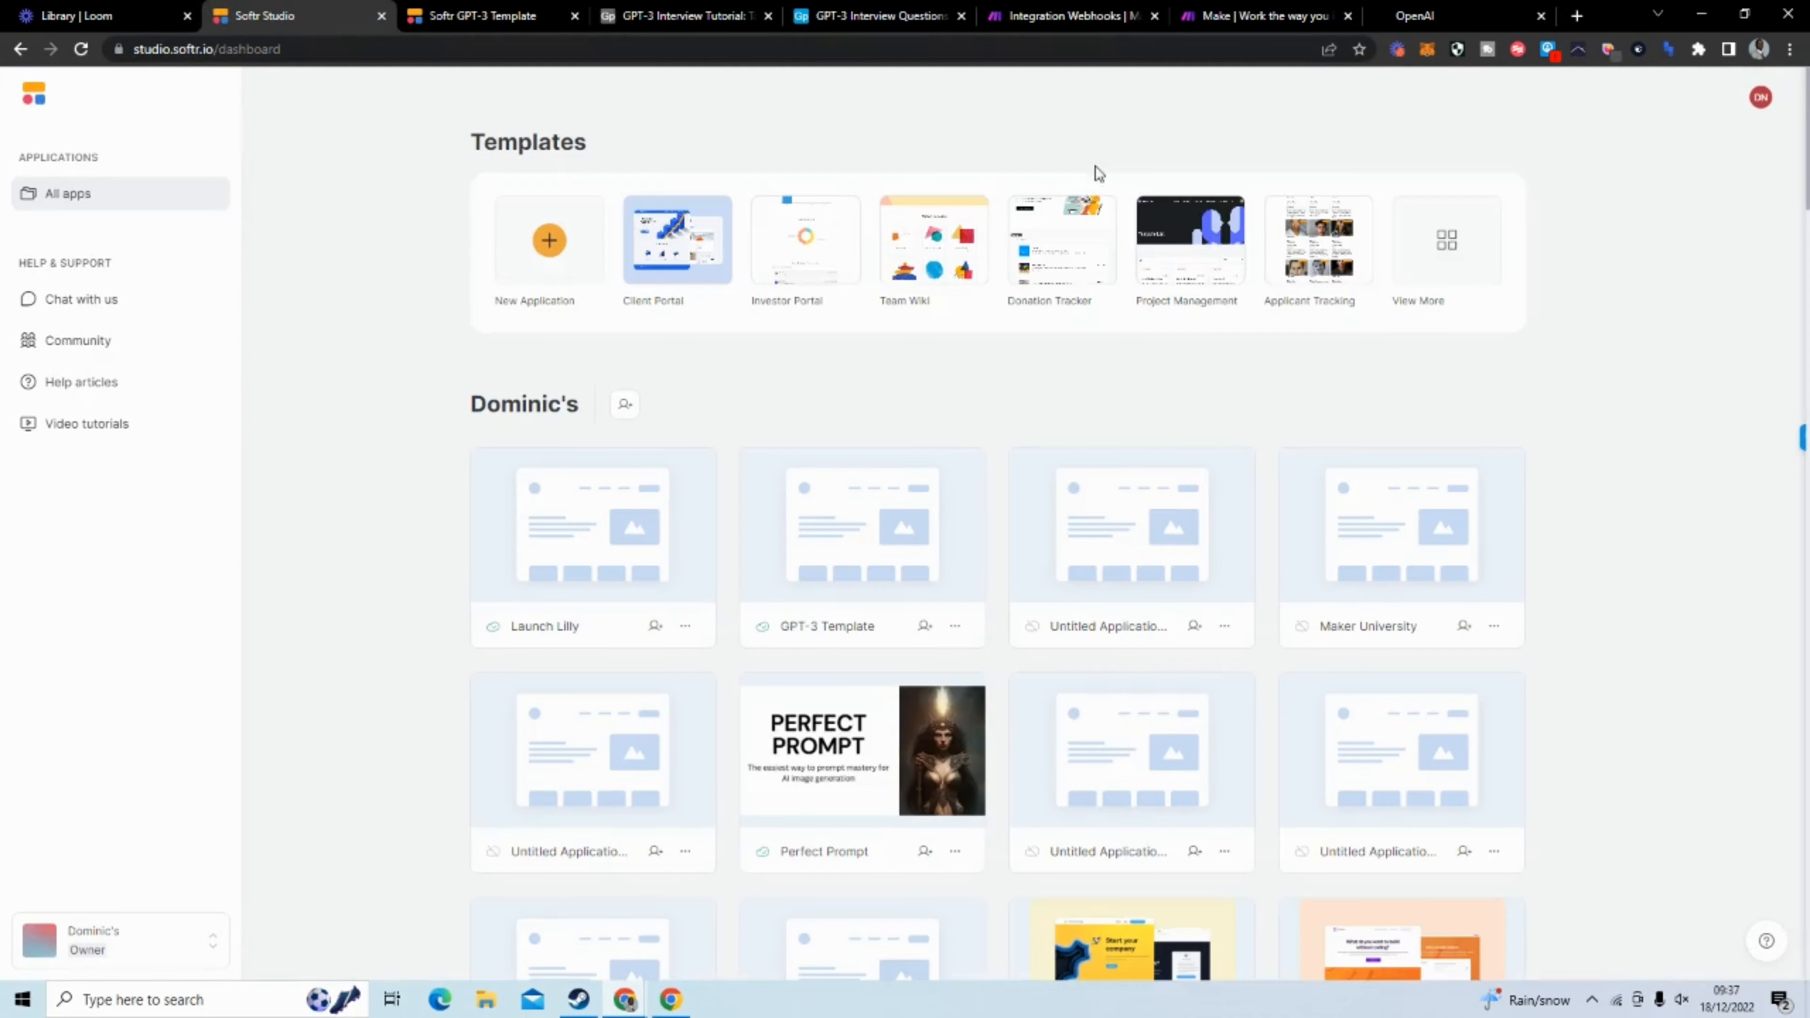
pyautogui.click(548, 241)
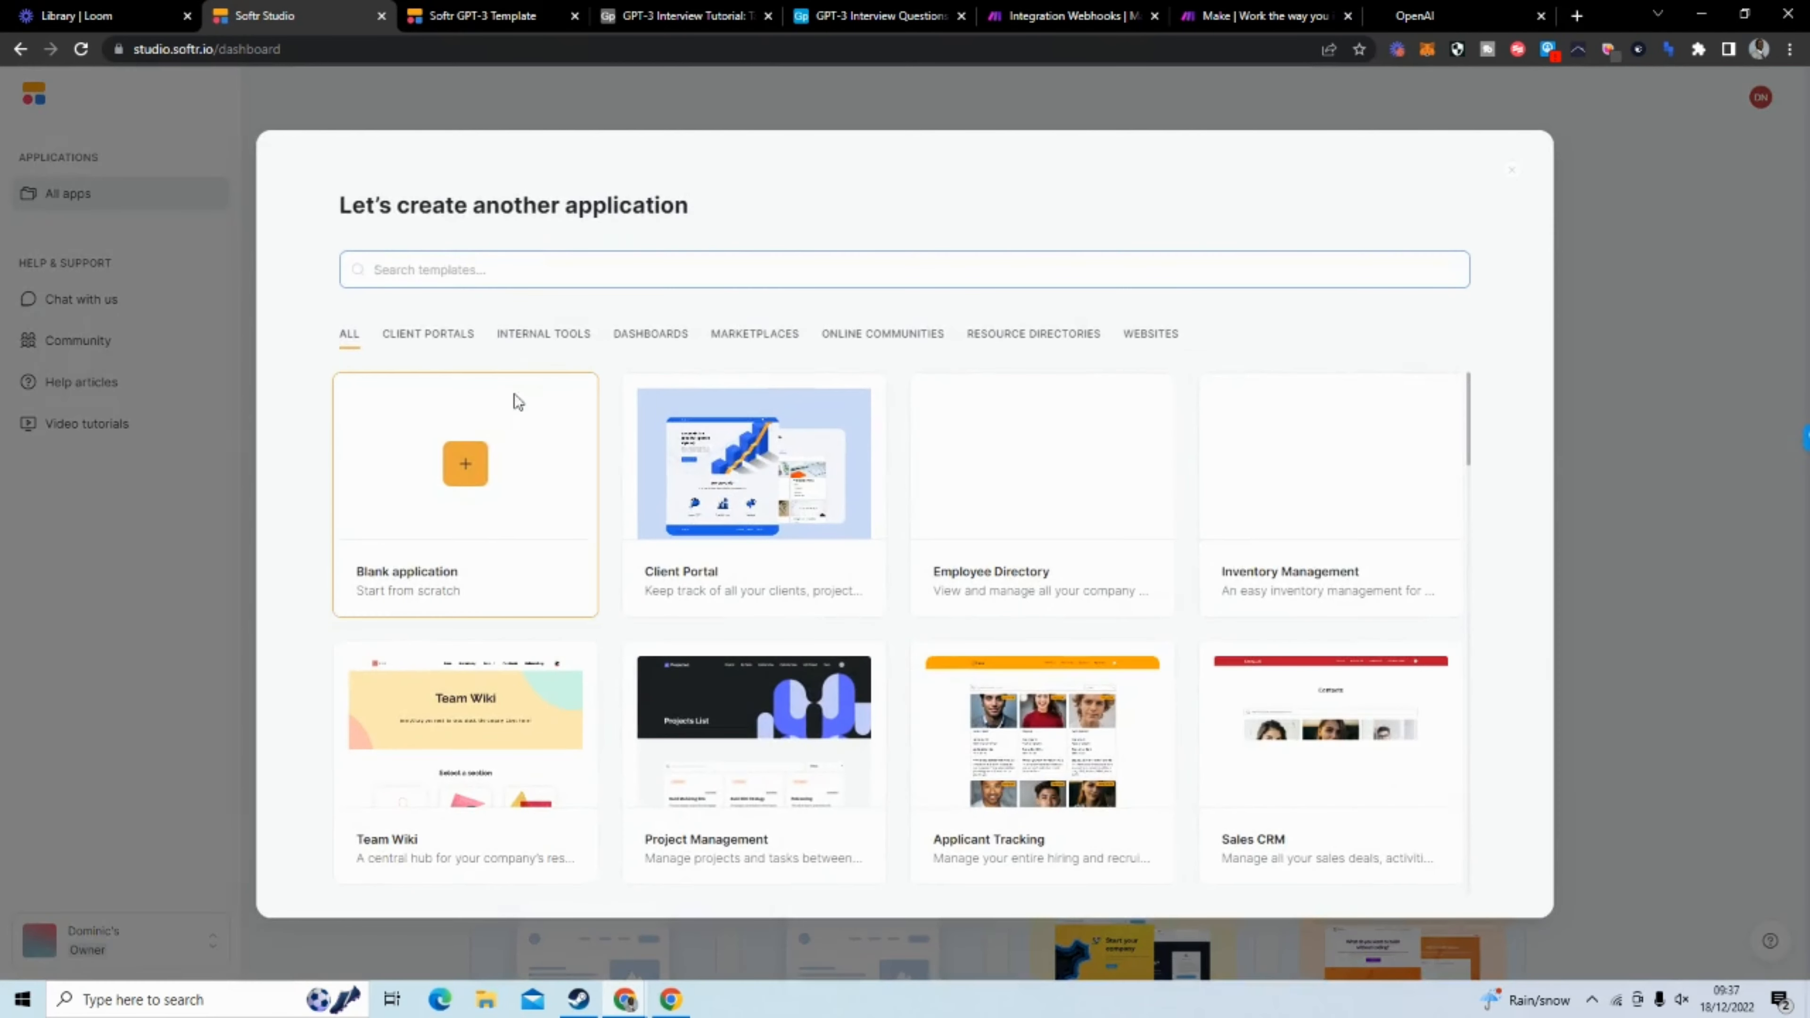
pyautogui.click(236, 255)
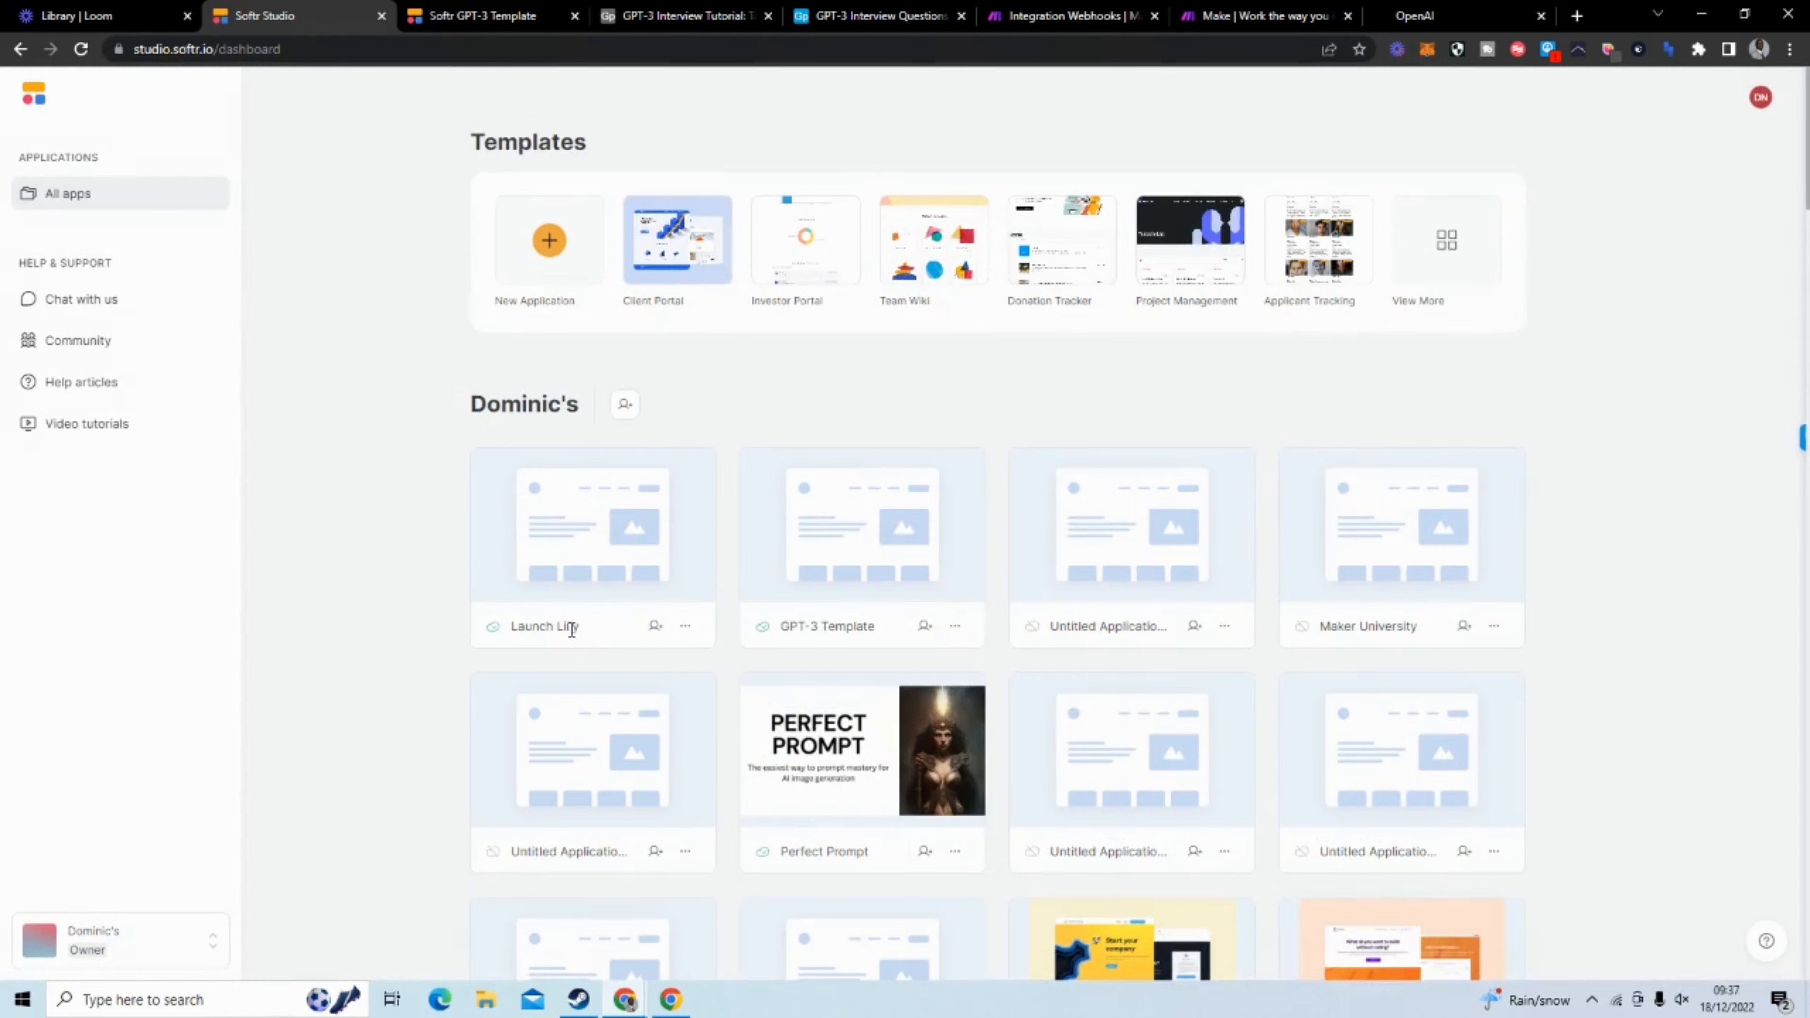
# Create a blank application, postponing the Airtable connection and keeping every pre-built page except List Details
pyautogui.click(549, 237)
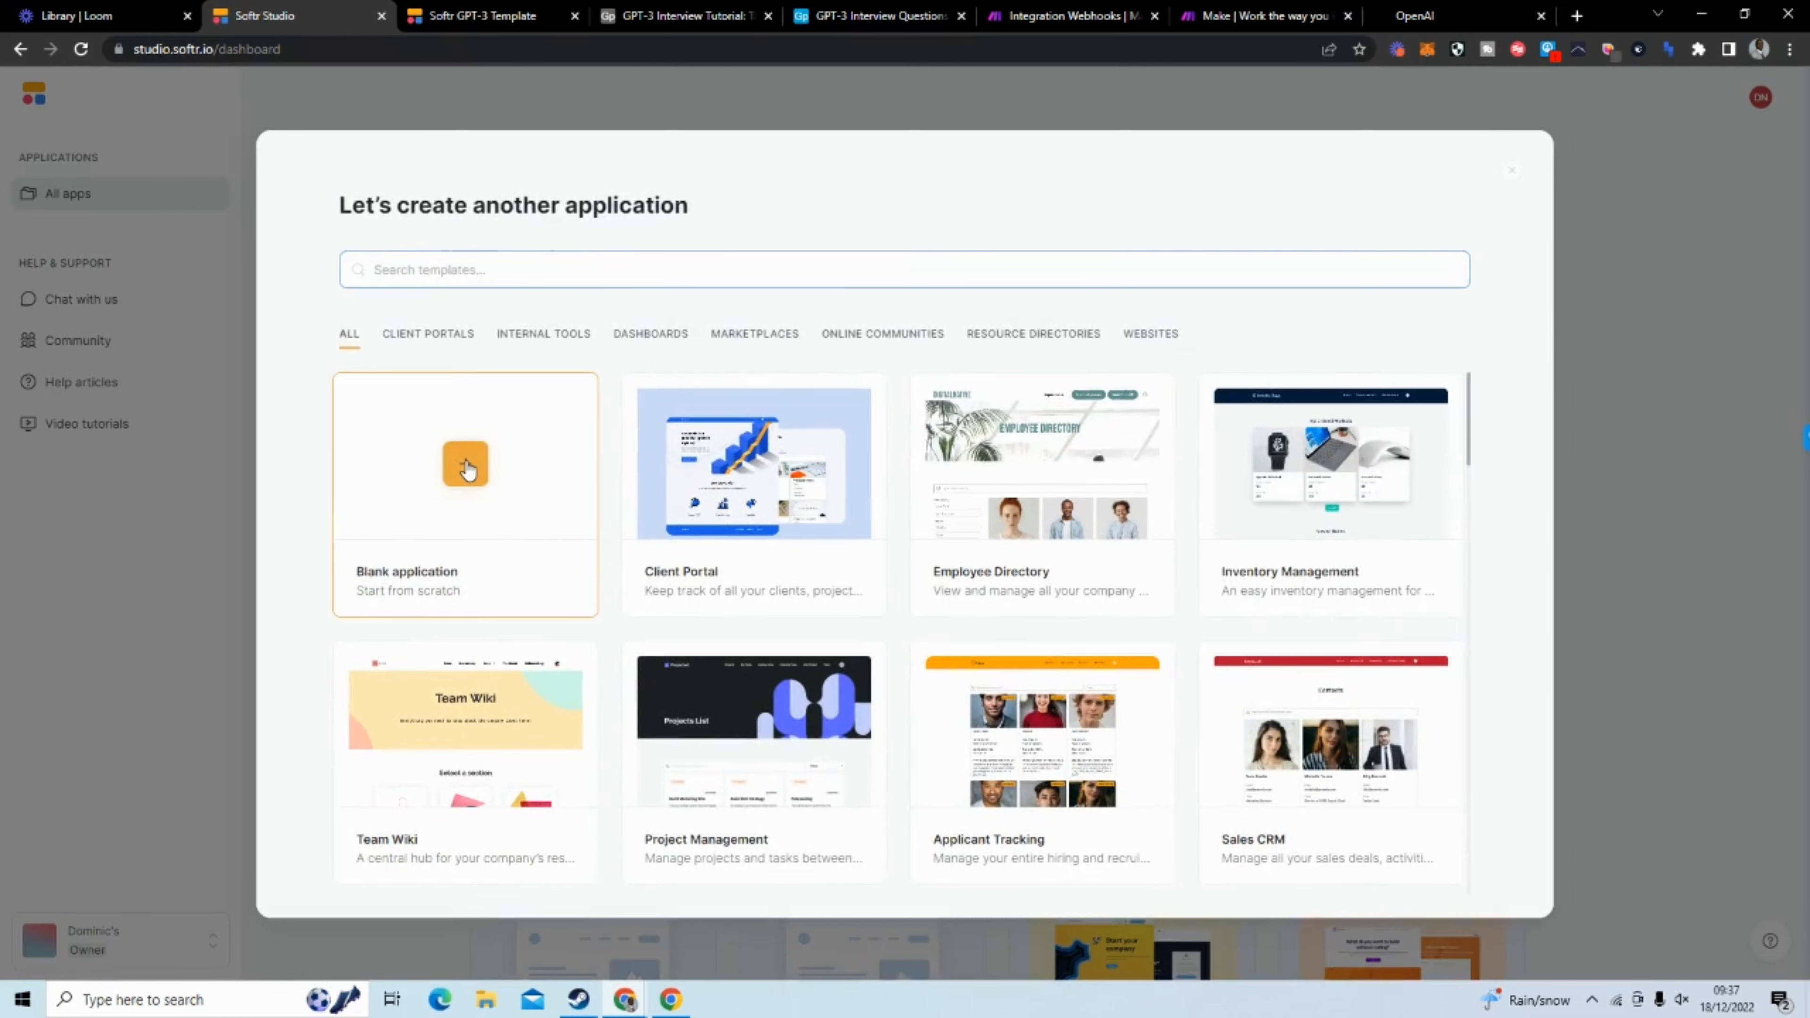
pyautogui.click(467, 468)
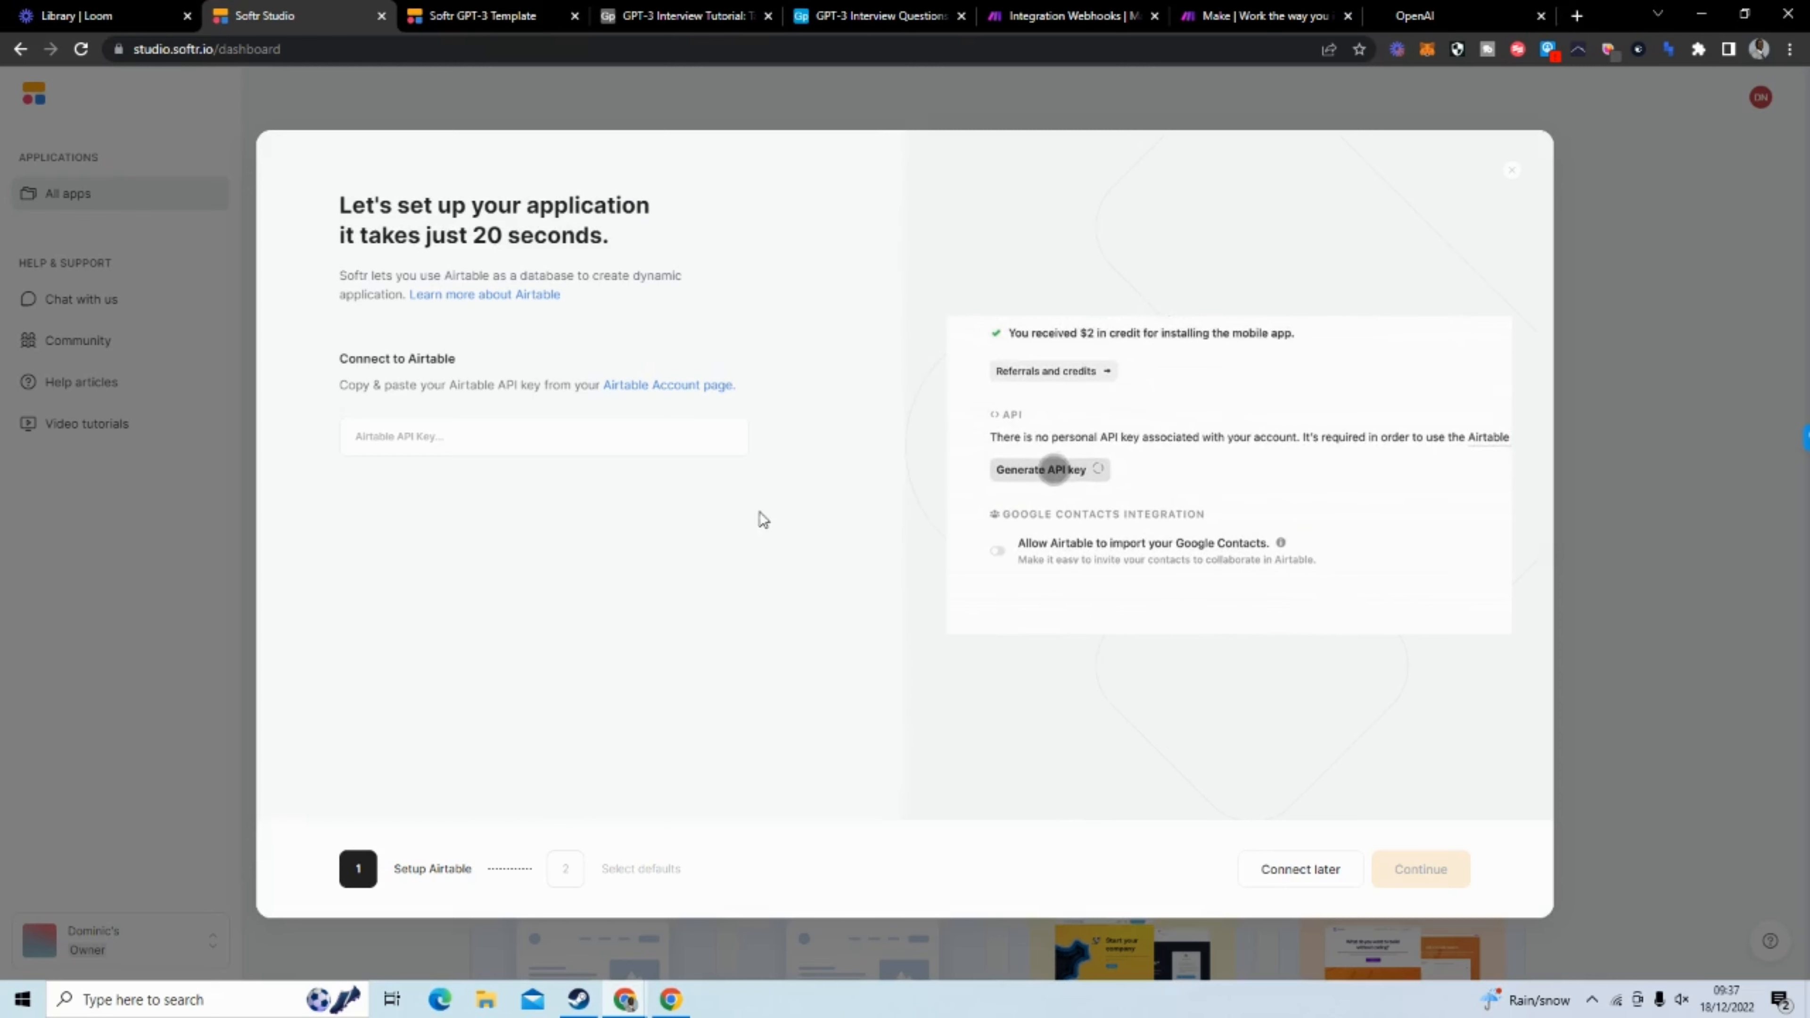
pyautogui.click(1300, 868)
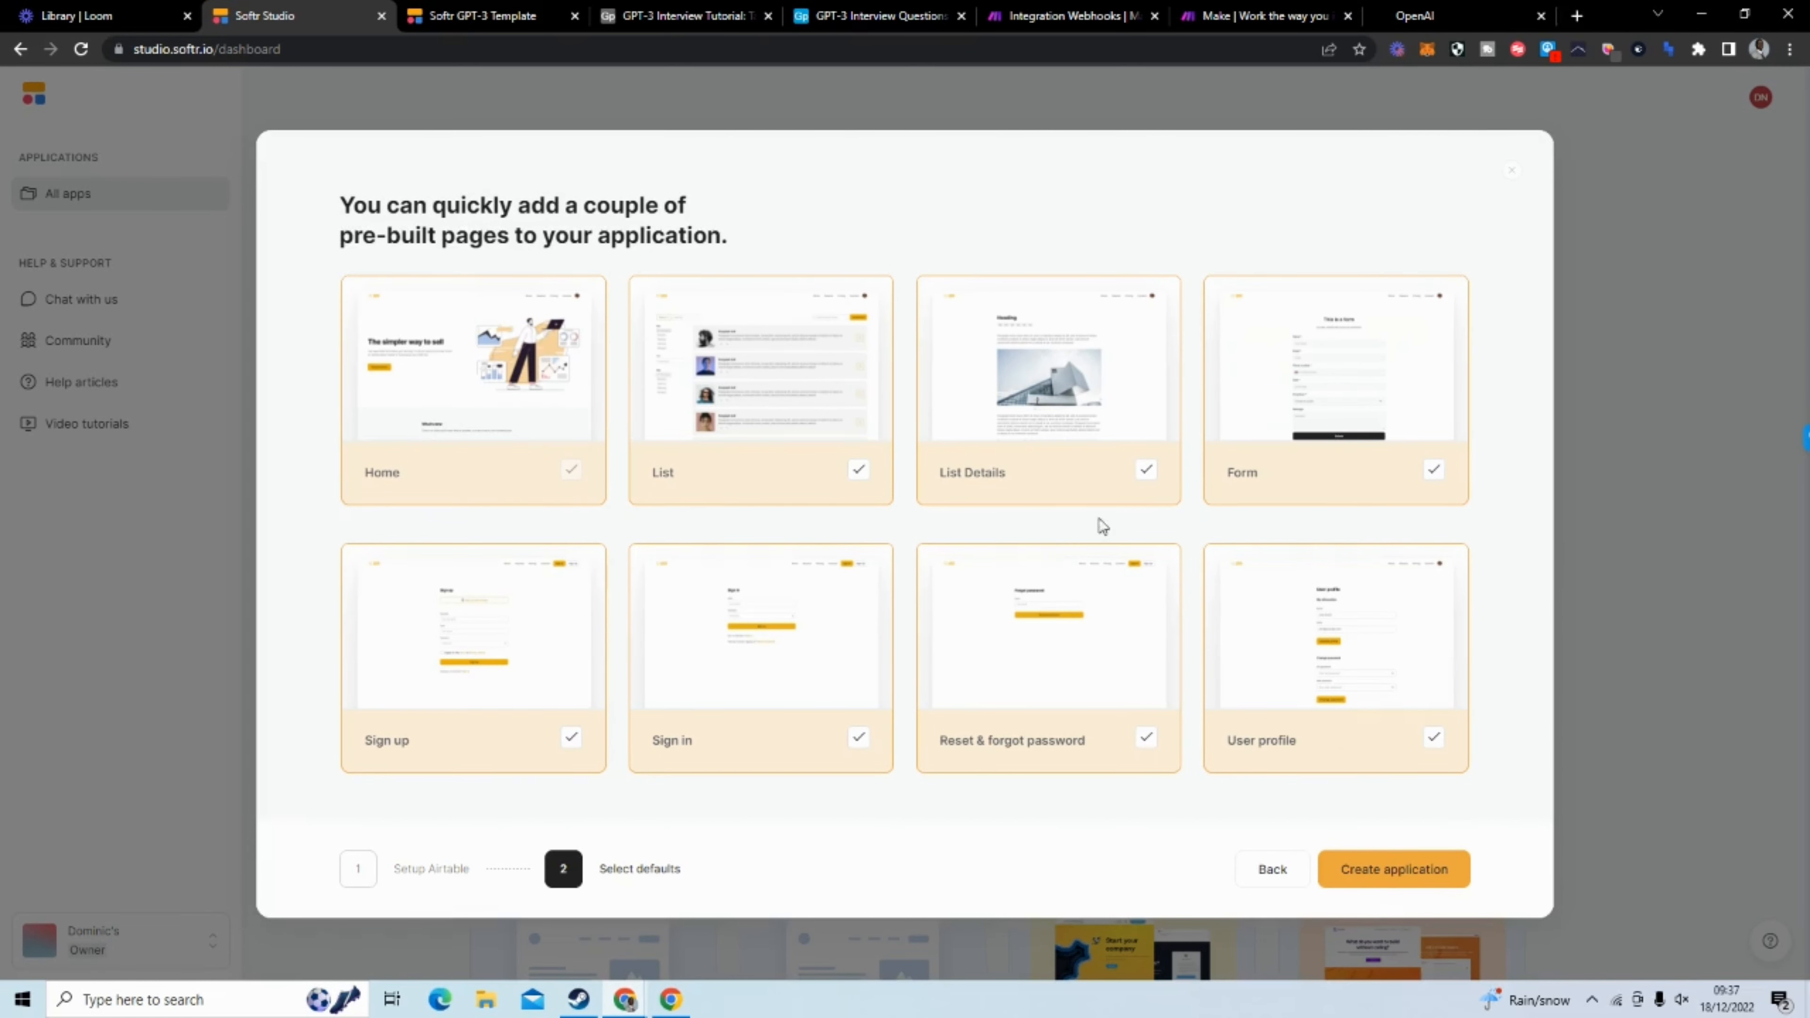
pyautogui.click(1145, 472)
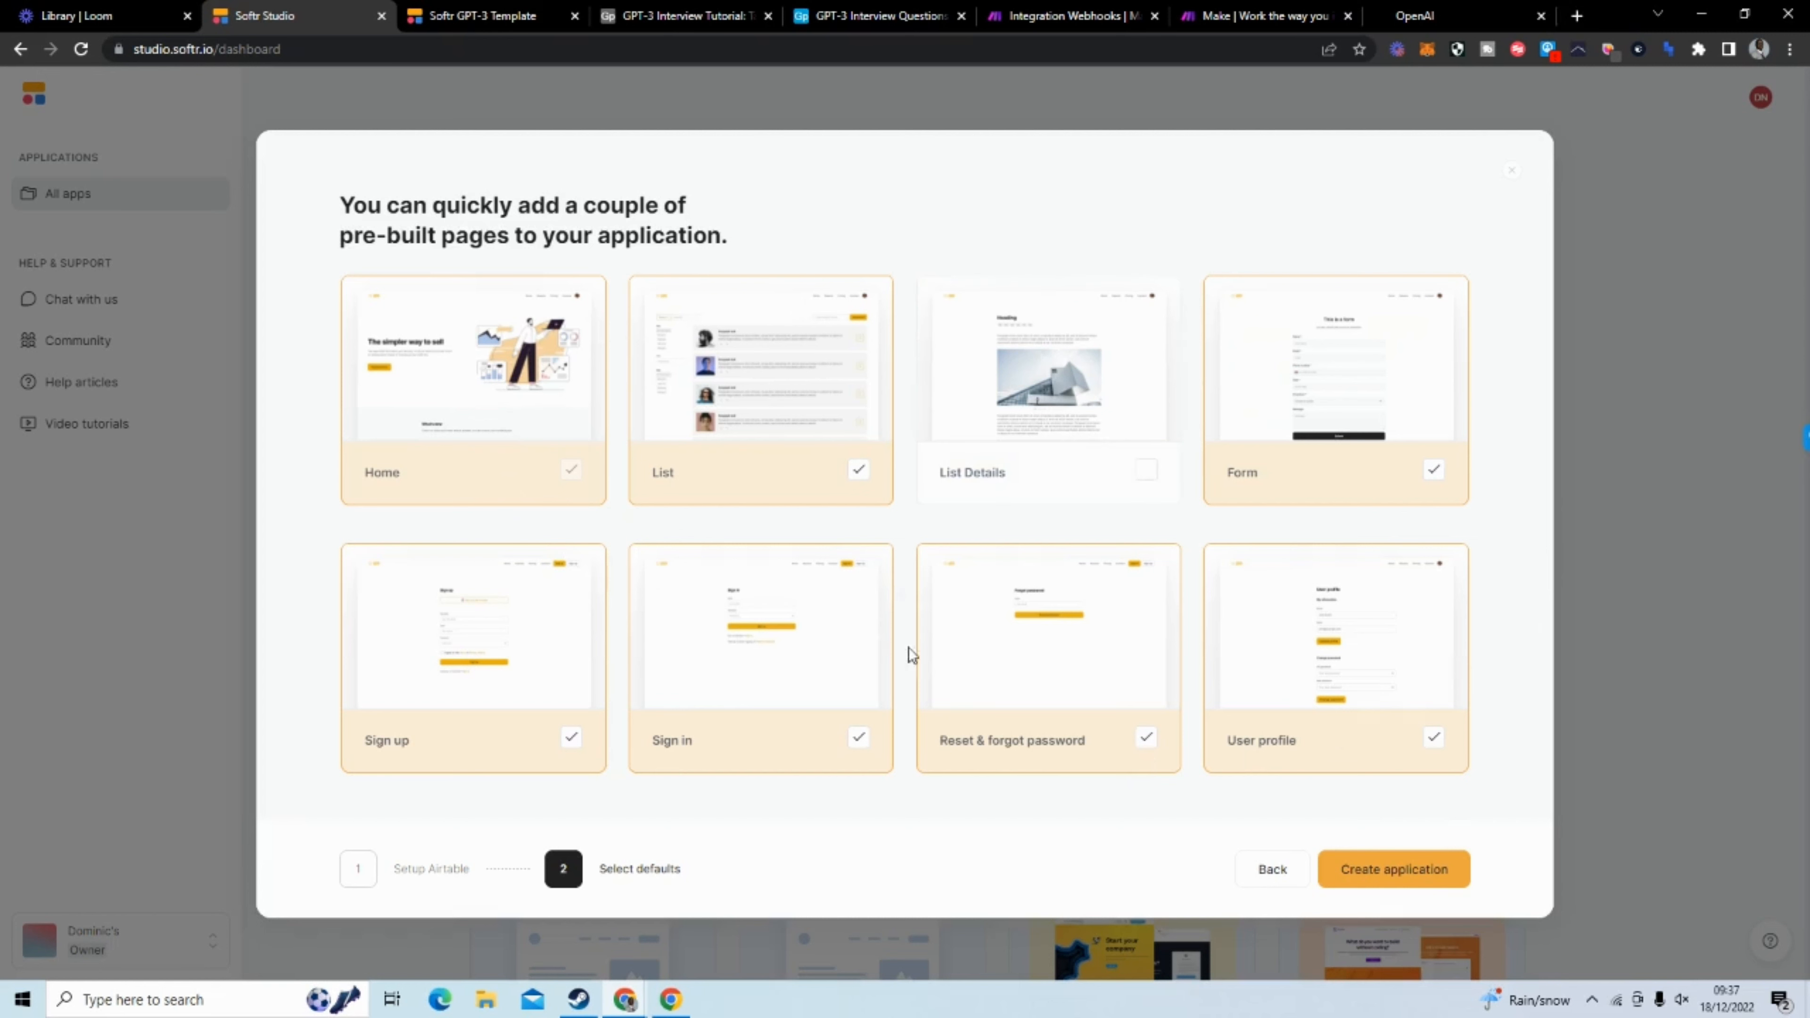
pyautogui.click(1375, 880)
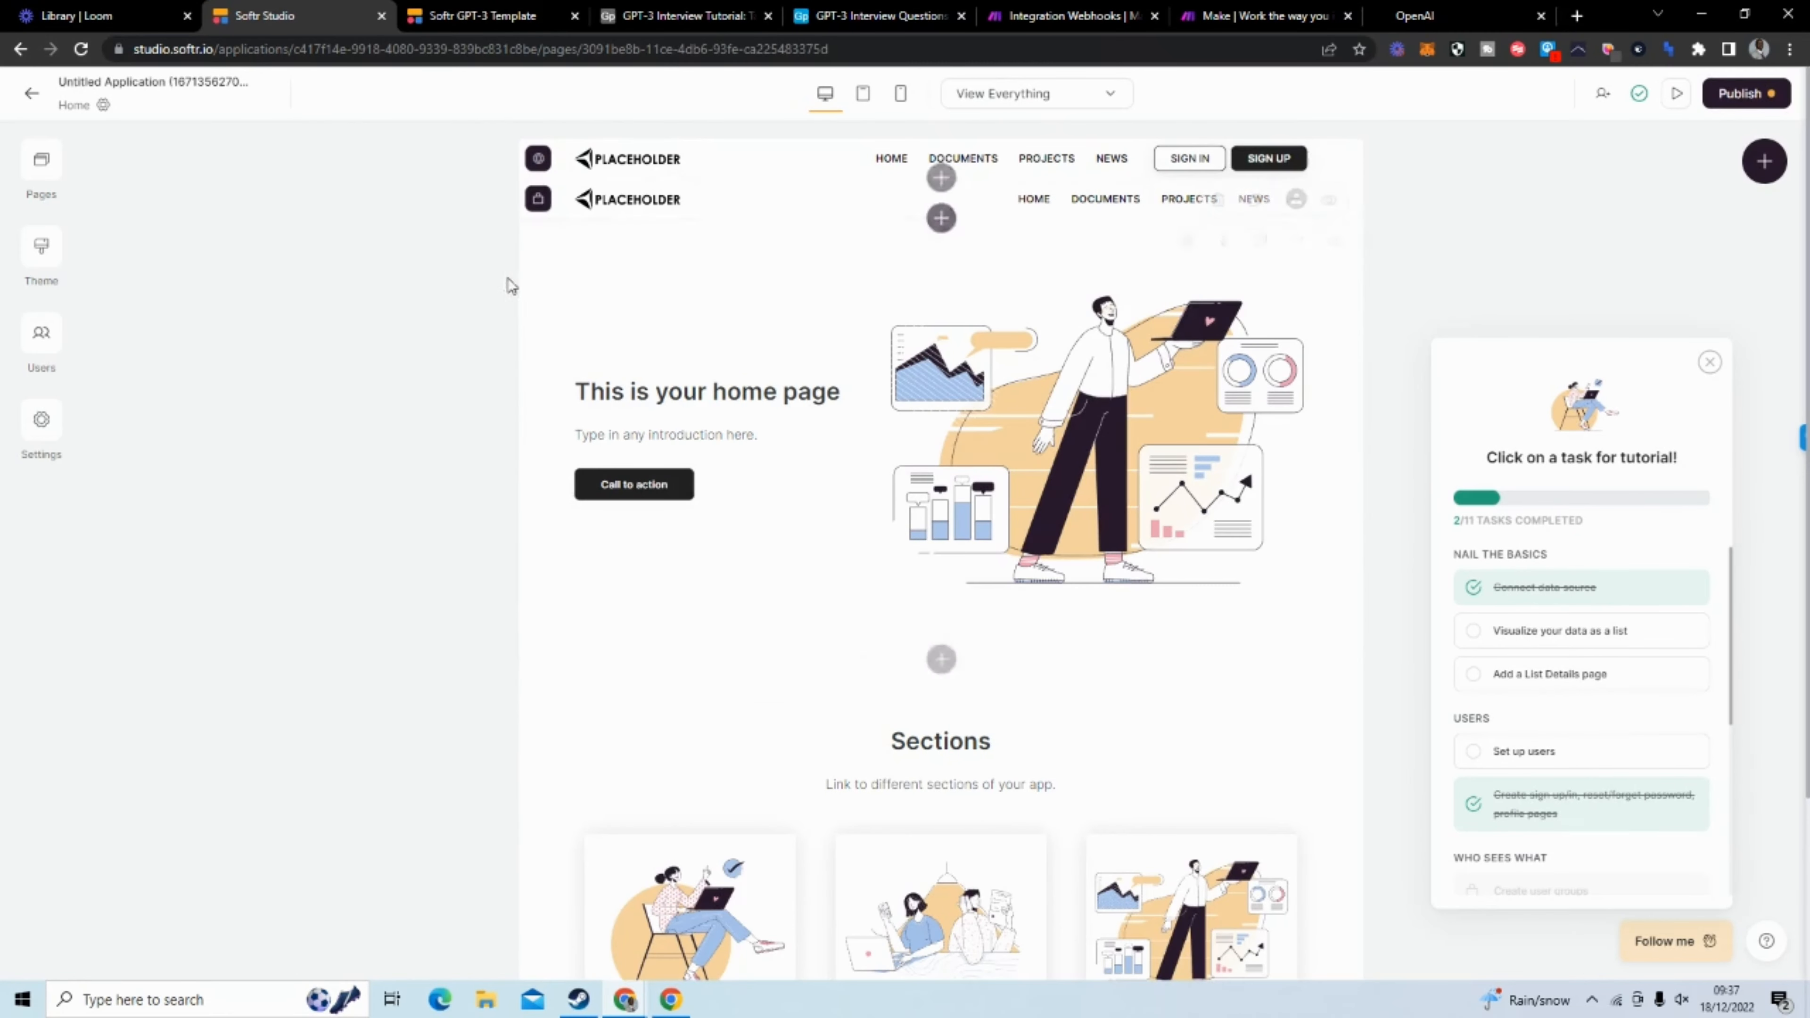
# Look over the new application's home page and dismiss the tutorial task checklist
pyautogui.scroll(-3, 512, 408)
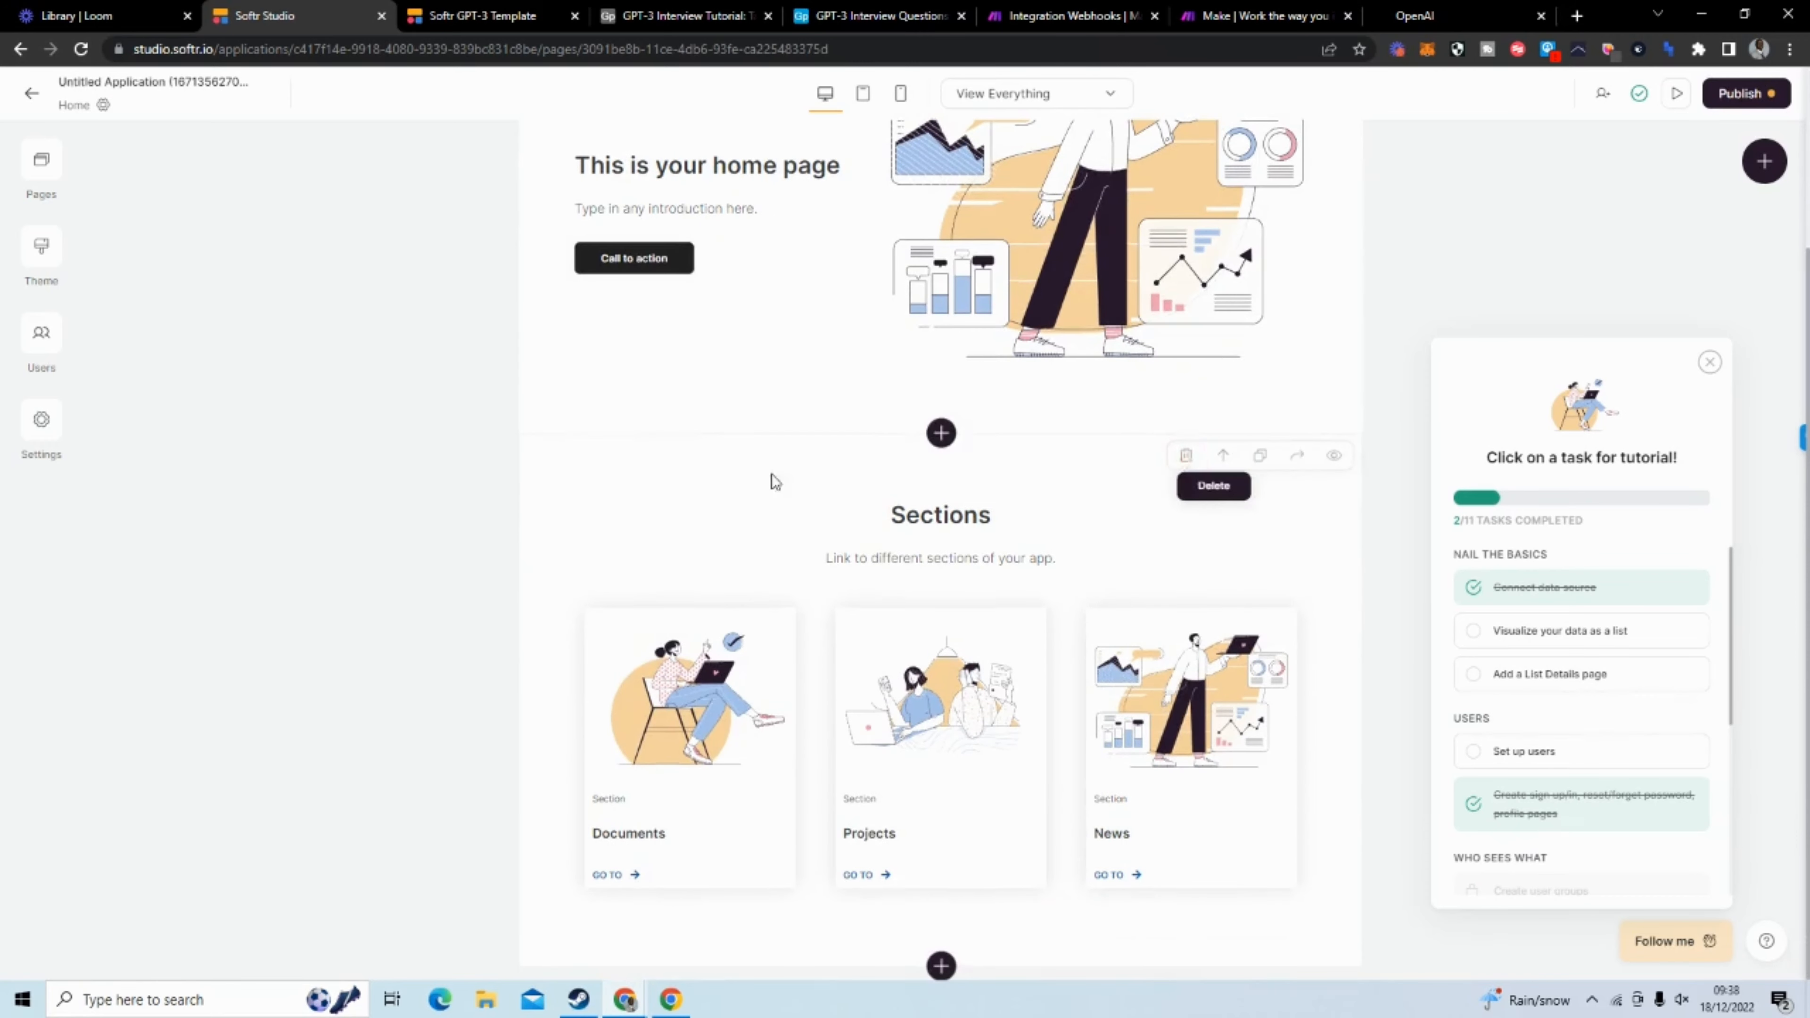
pyautogui.scroll(3, 772, 477)
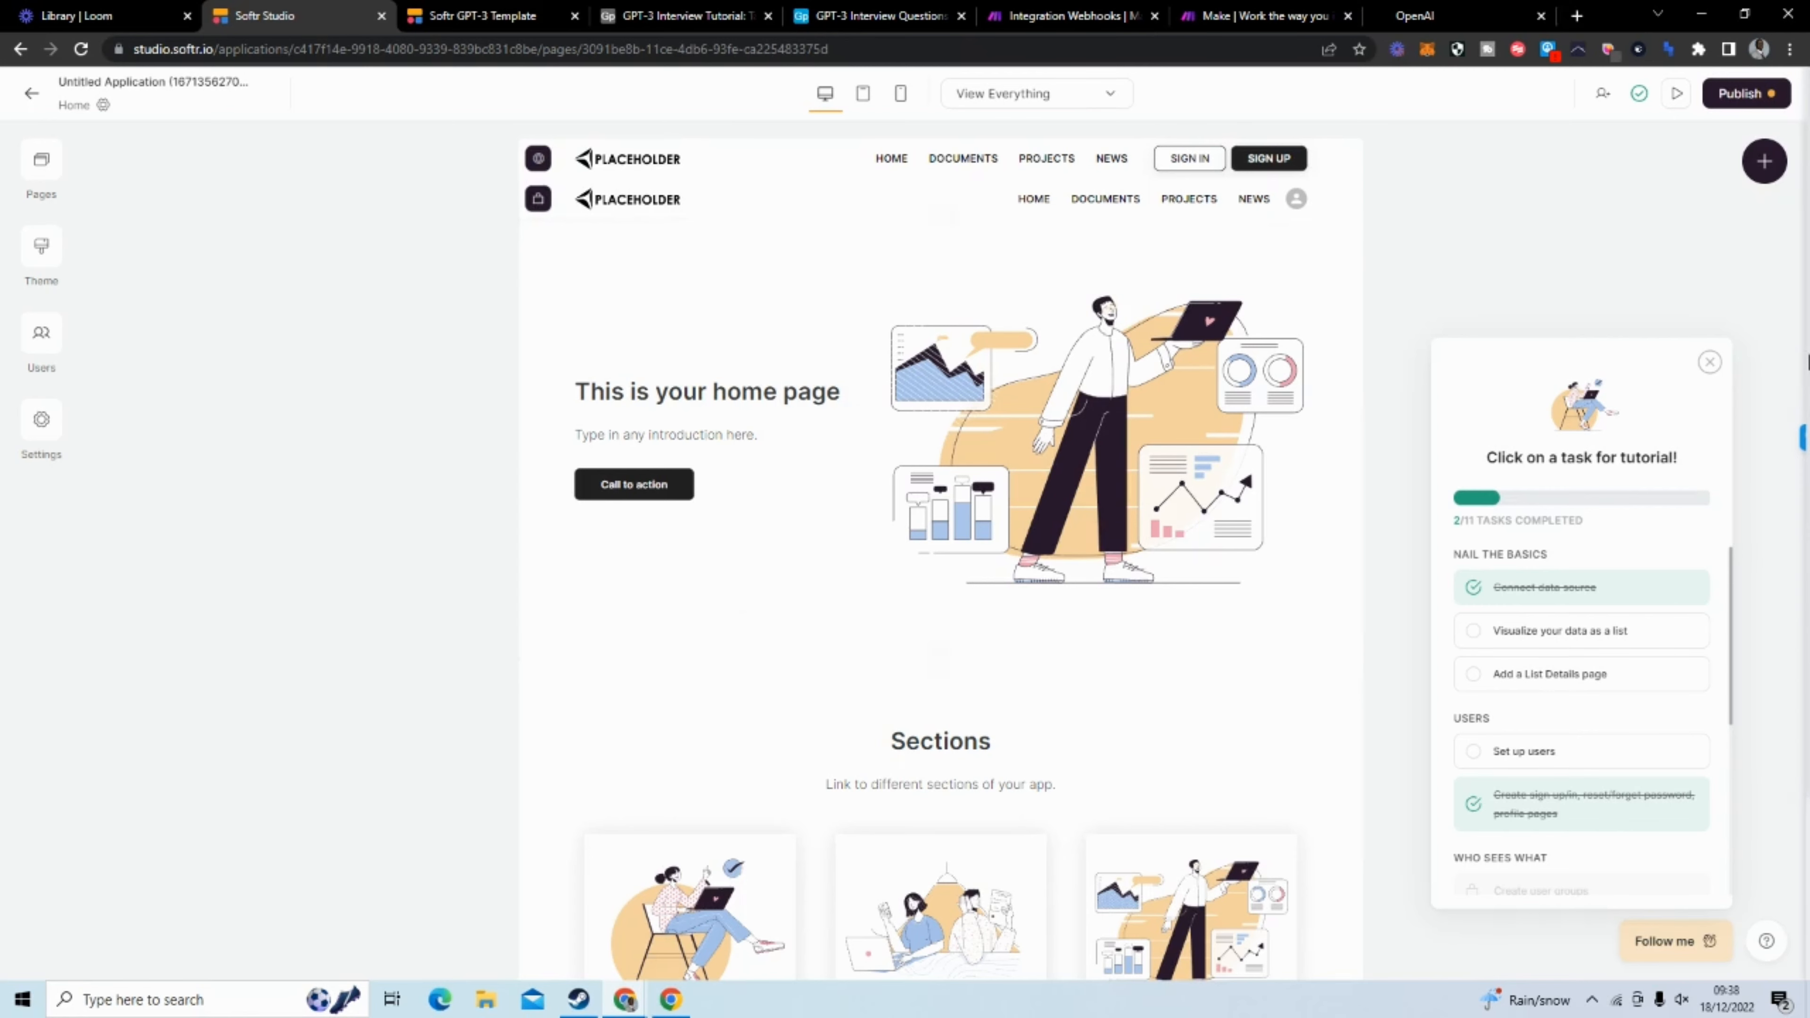
pyautogui.click(1710, 361)
# Delete the three-column Sections feature grid from the home page
pyautogui.scroll(-3, 936, 601)
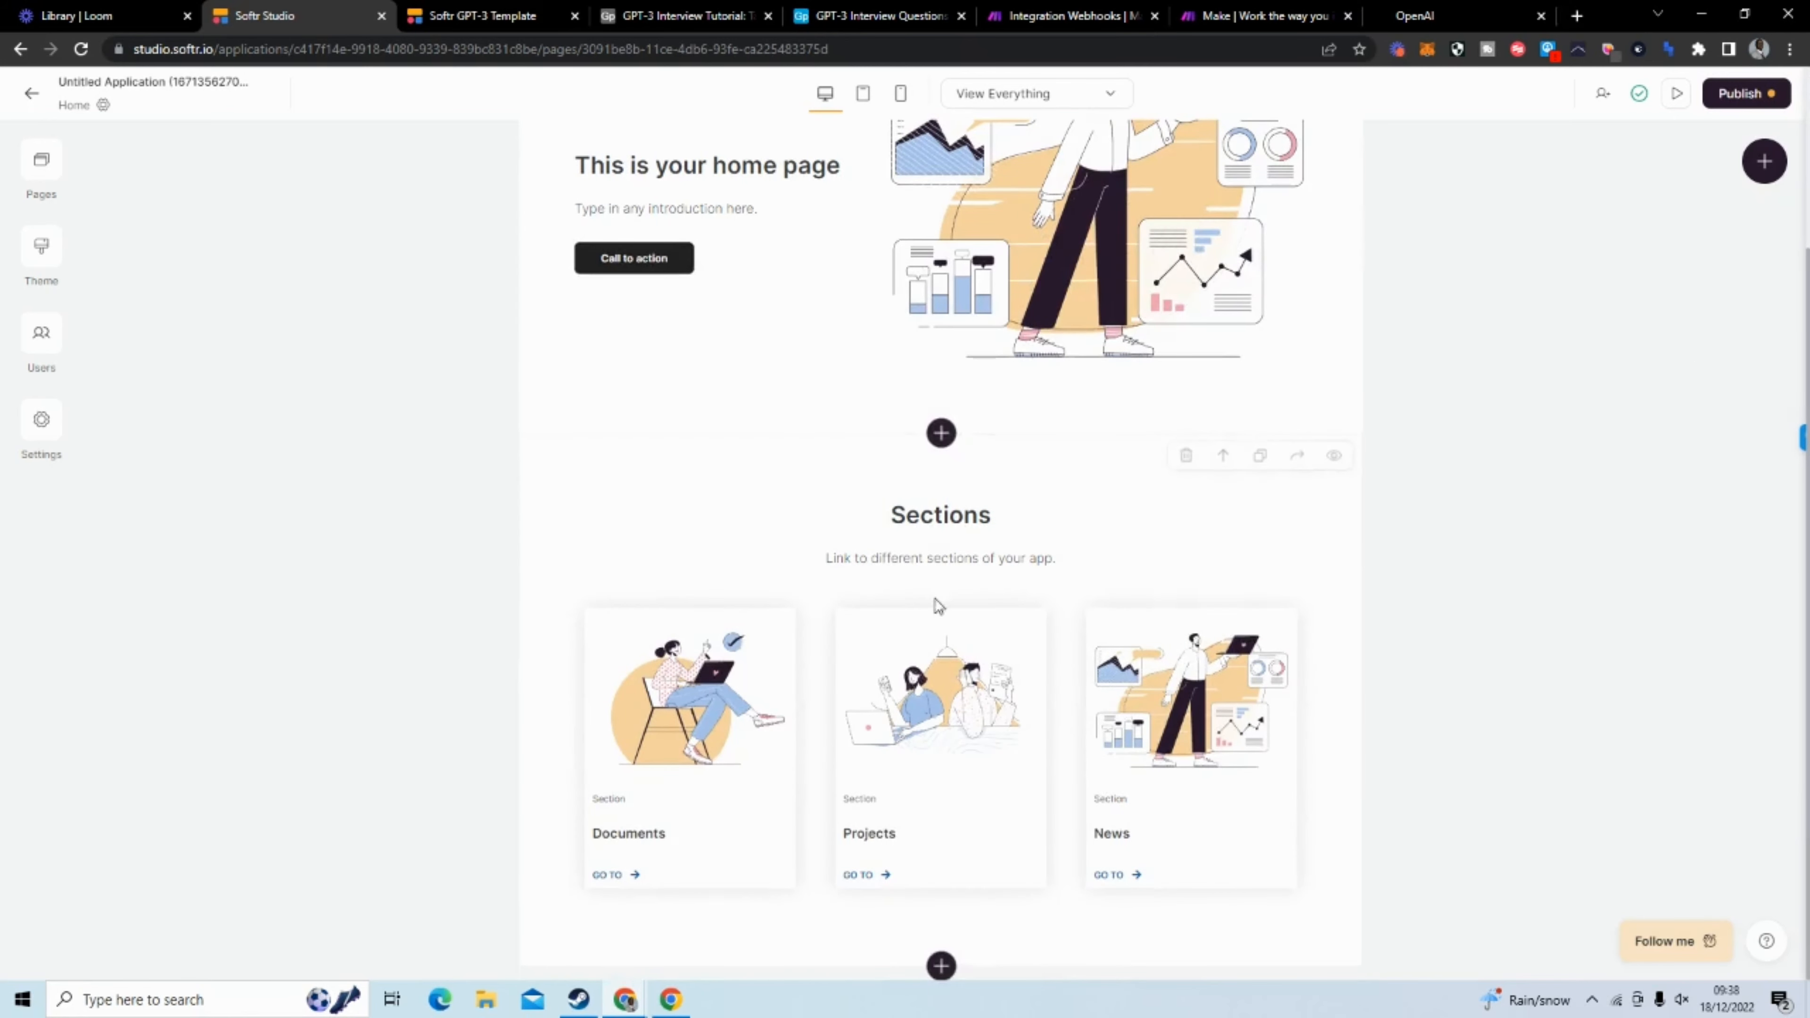
pyautogui.click(1012, 637)
pyautogui.click(927, 533)
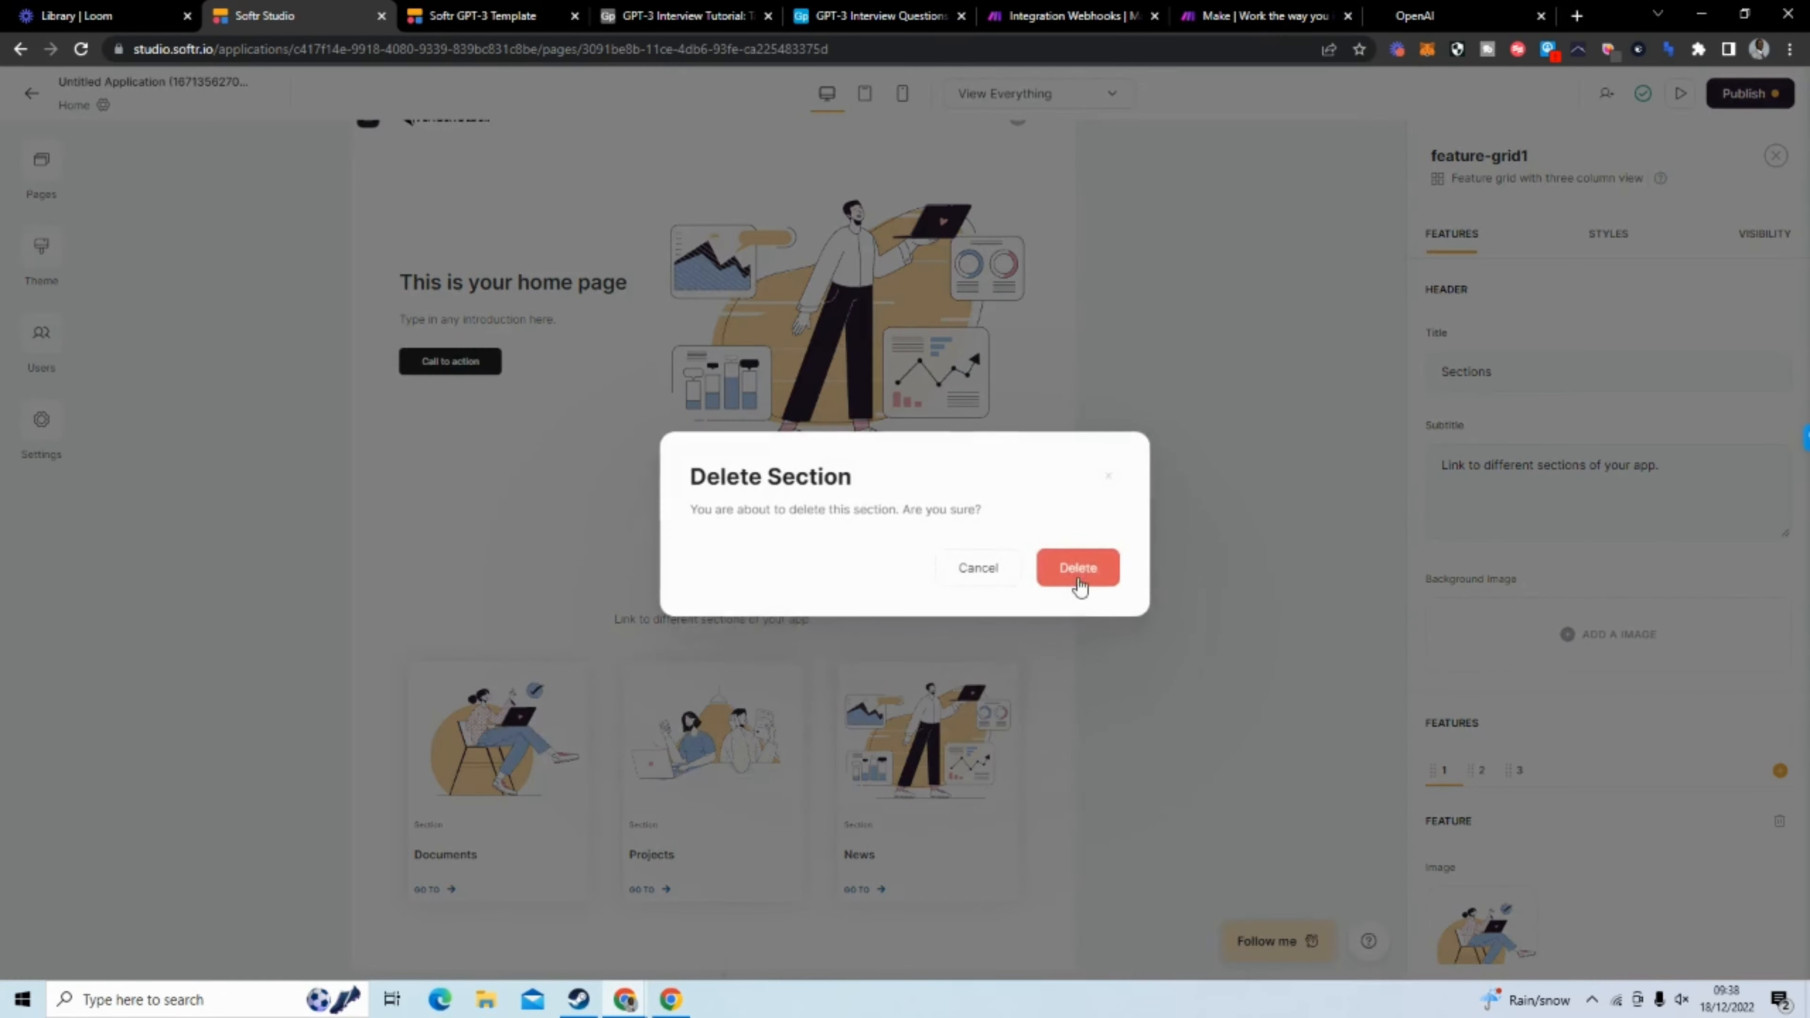
pyautogui.click(1078, 578)
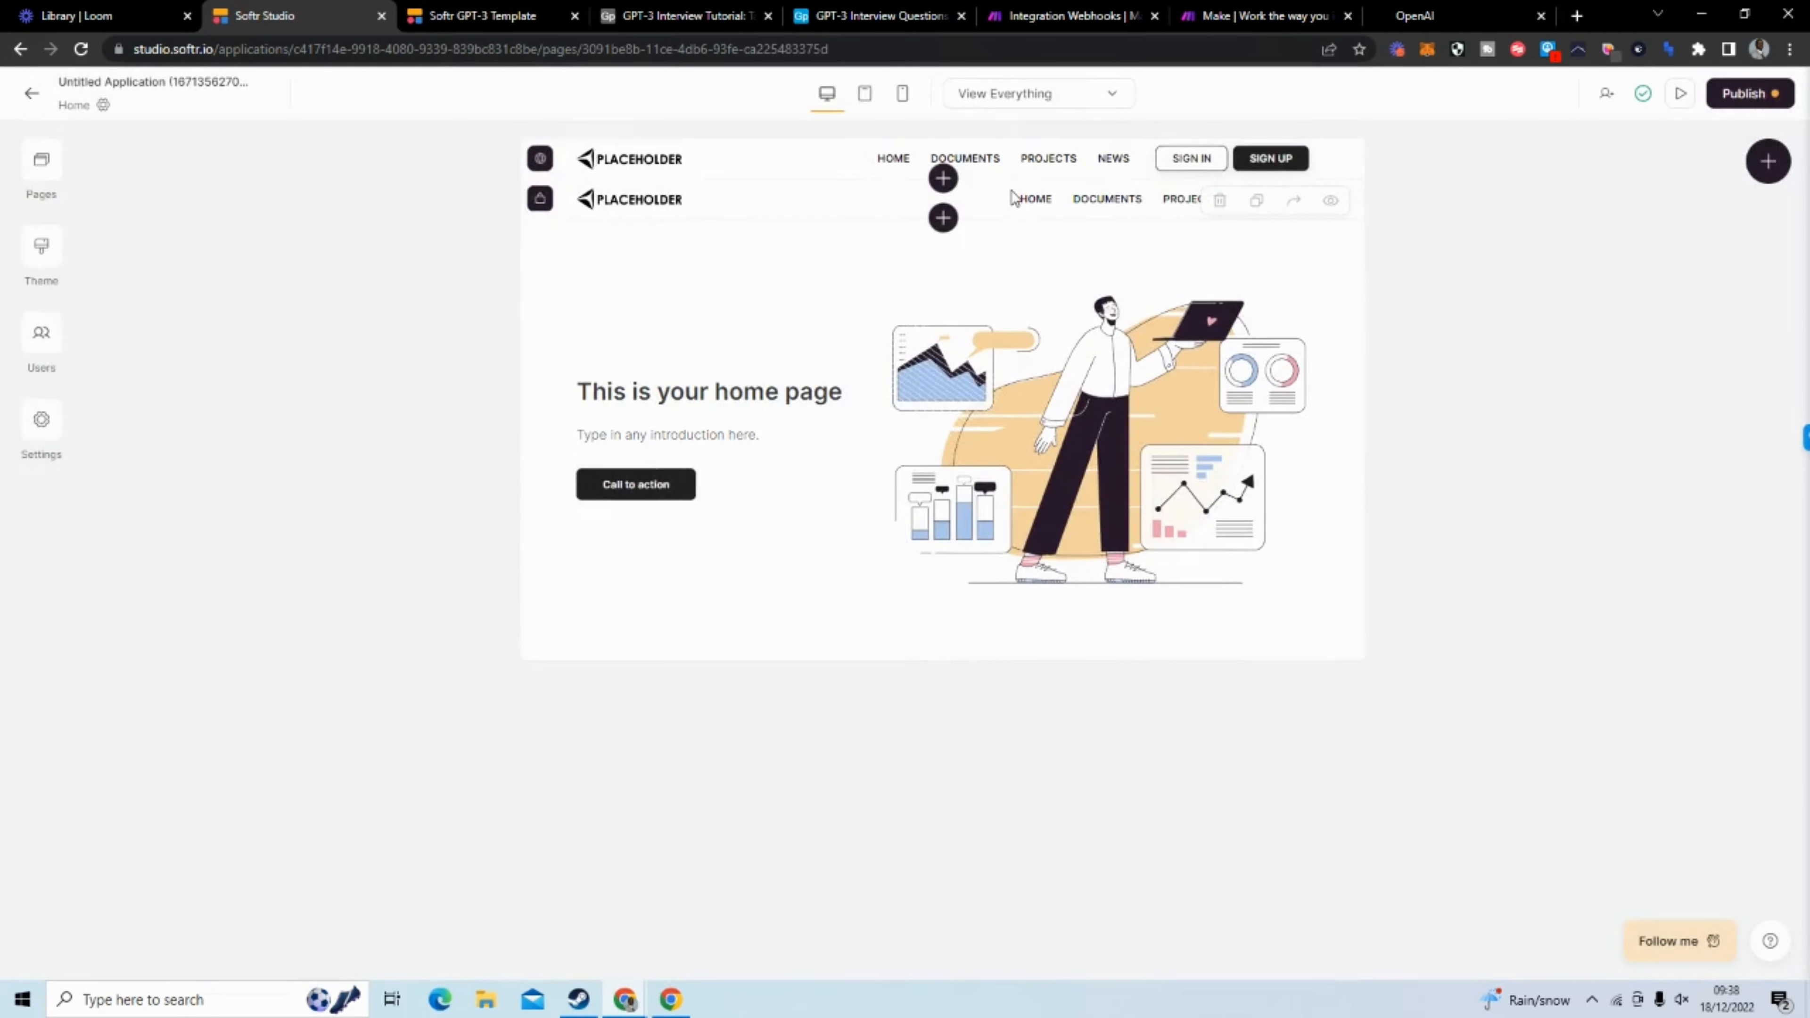
# Delete the HOME, DOCUMENTS, PROJECTS and NEWS links from the header that shows the user profile
pyautogui.click(1015, 197)
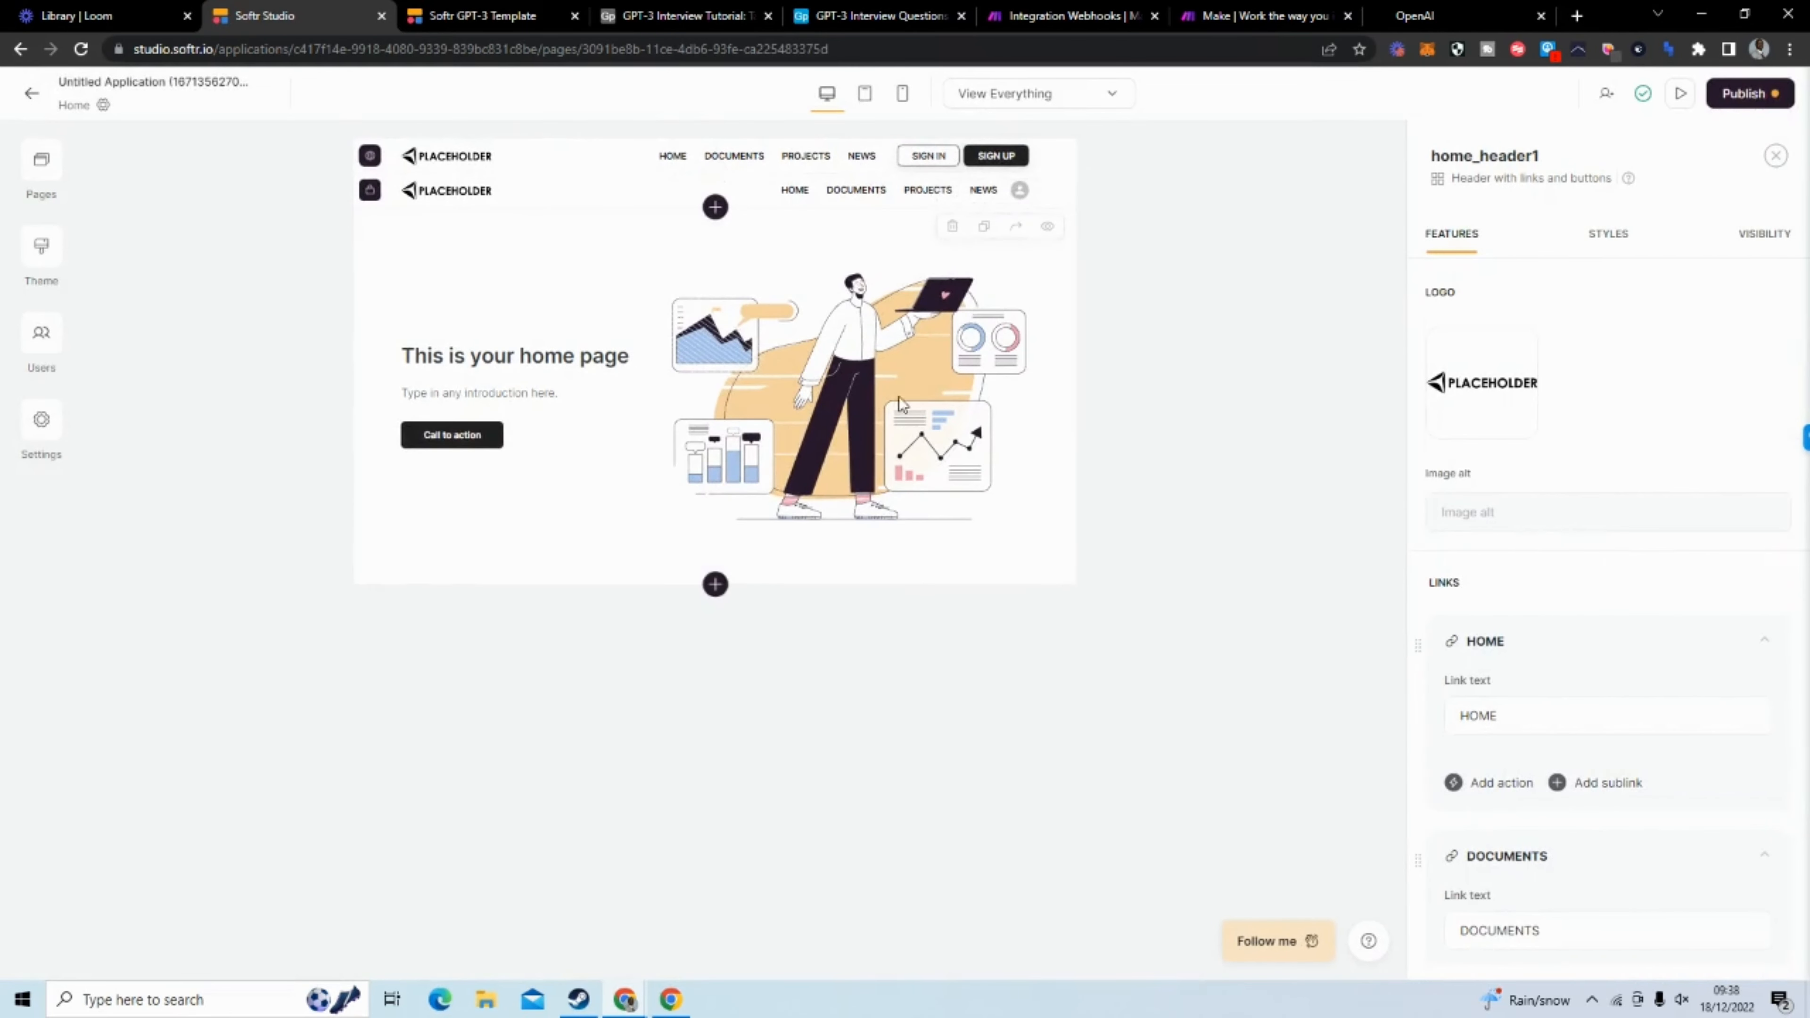
pyautogui.scroll(-5, 1604, 599)
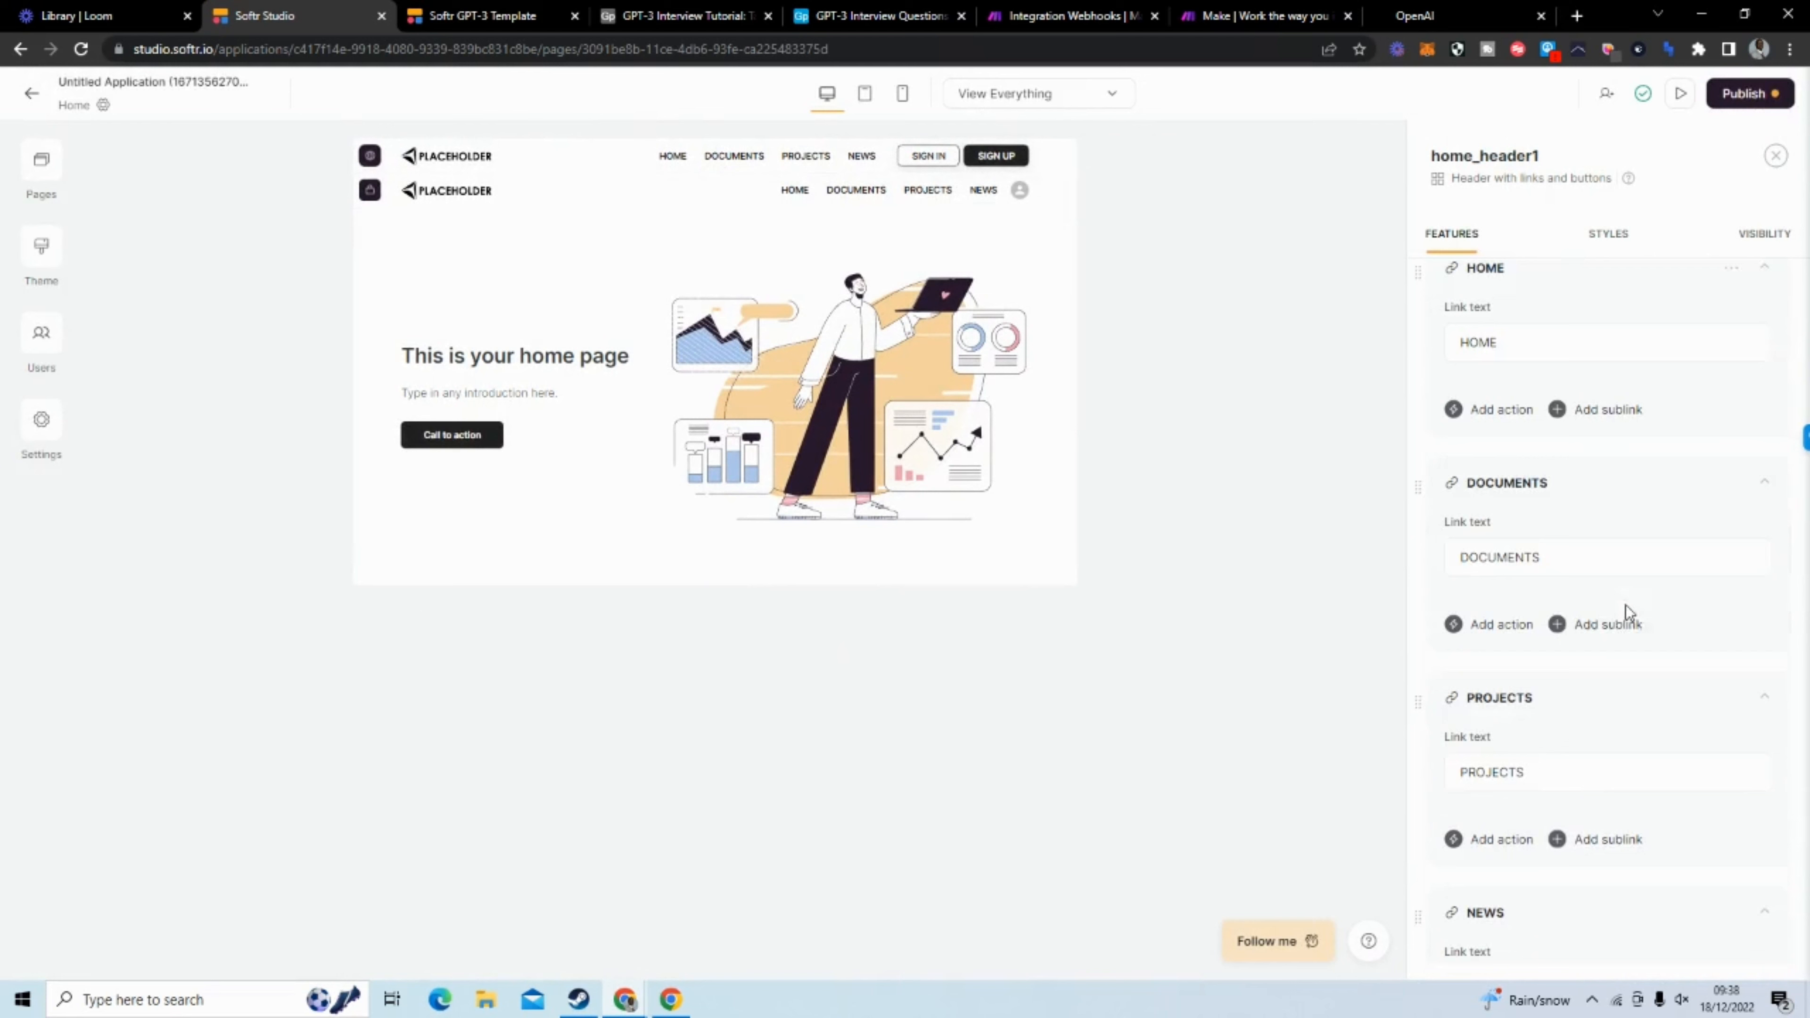
pyautogui.scroll(2, 1714, 362)
pyautogui.click(1731, 359)
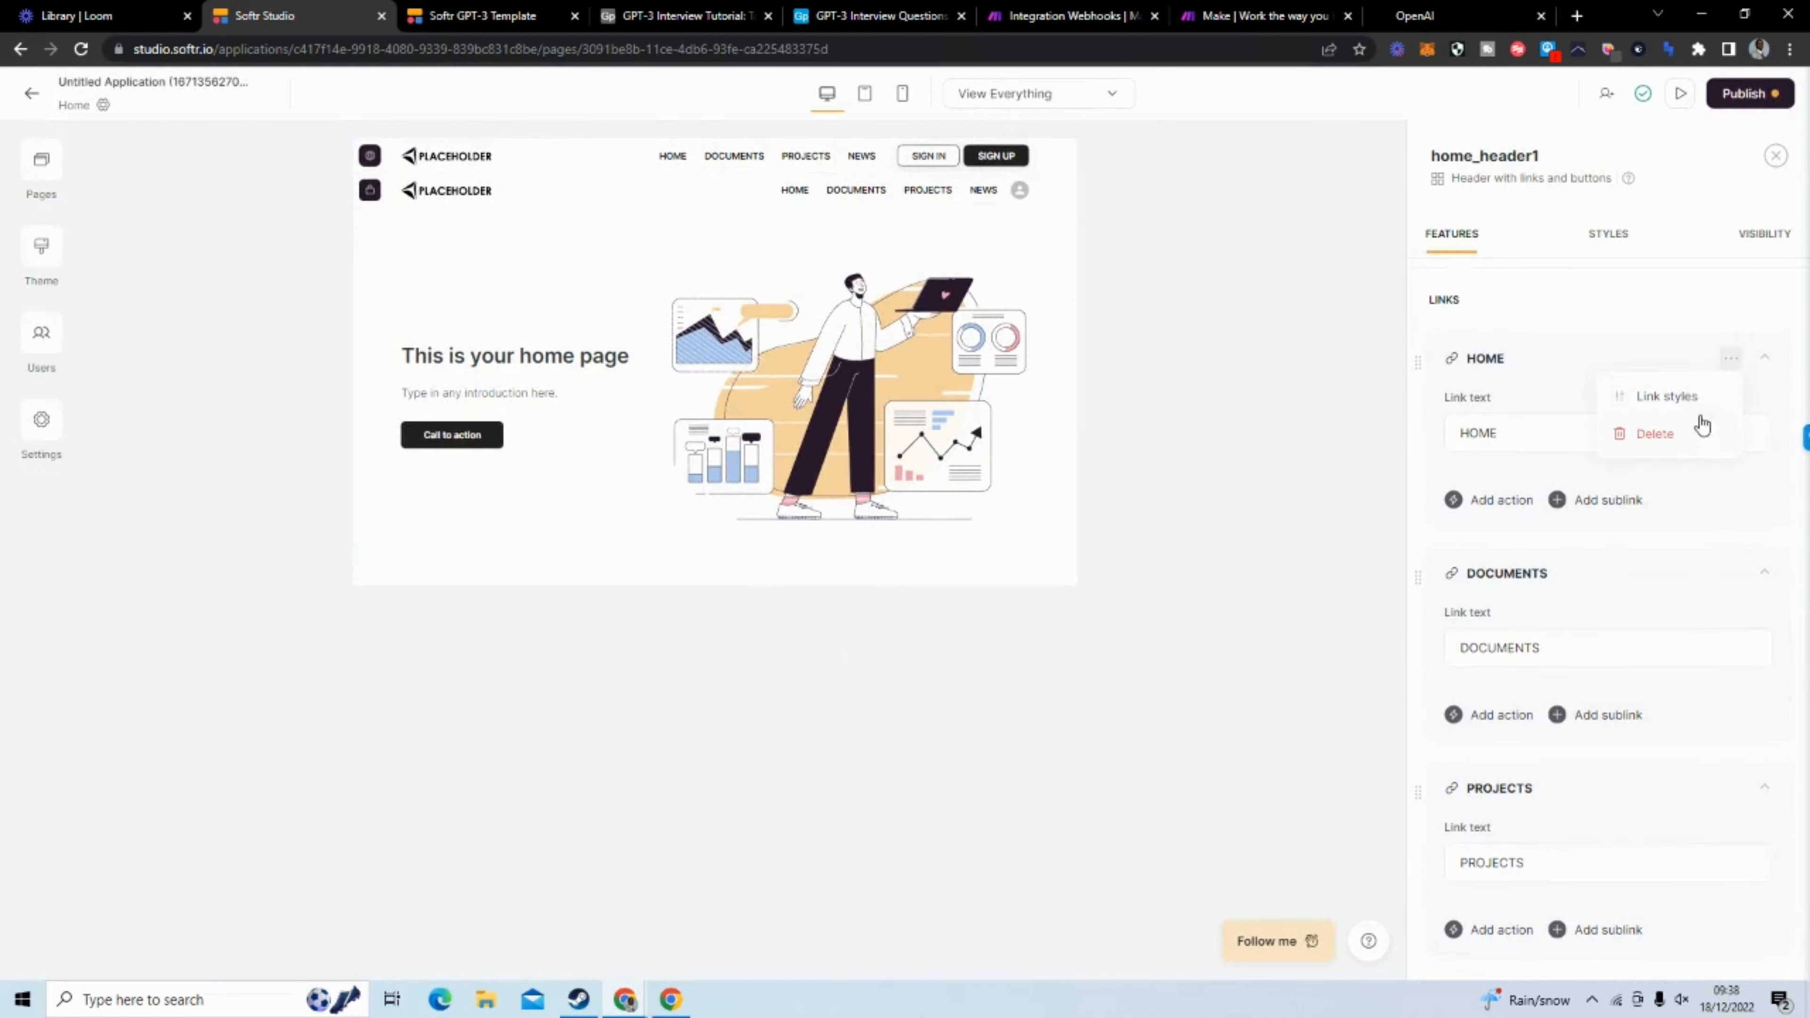
pyautogui.click(1702, 428)
pyautogui.click(1731, 359)
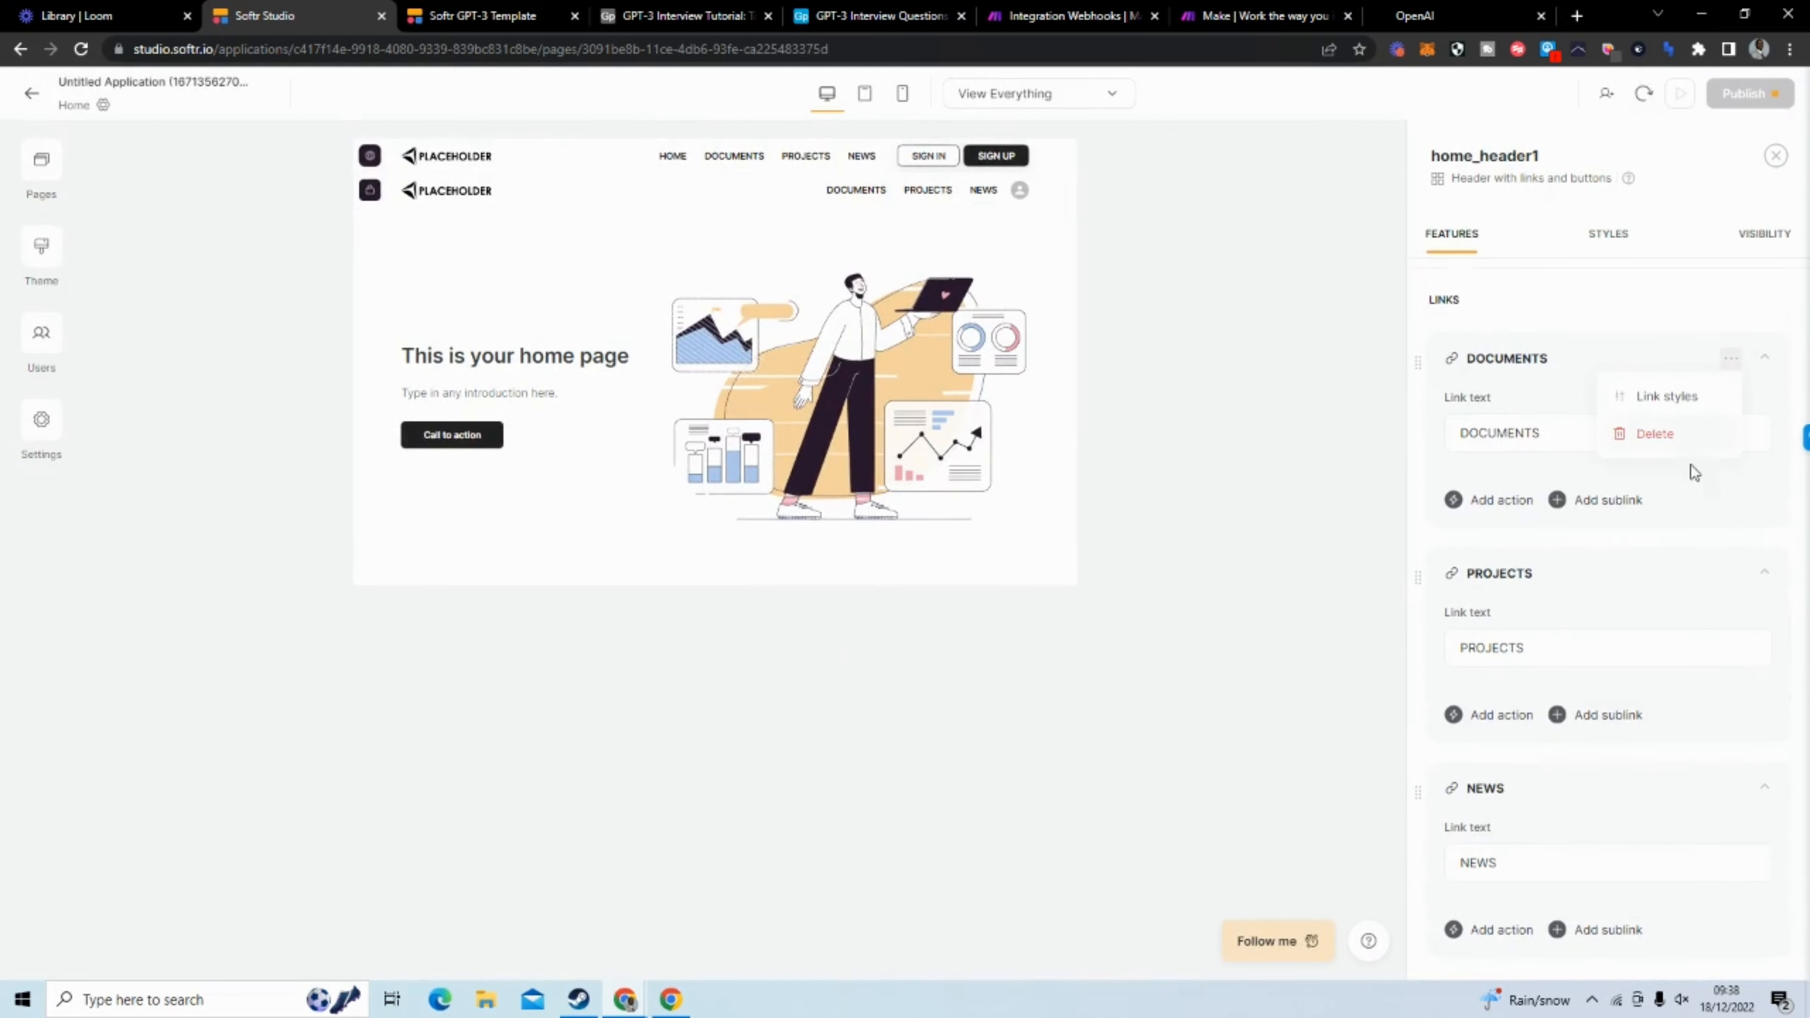
pyautogui.click(1680, 442)
pyautogui.click(1731, 359)
pyautogui.click(1689, 434)
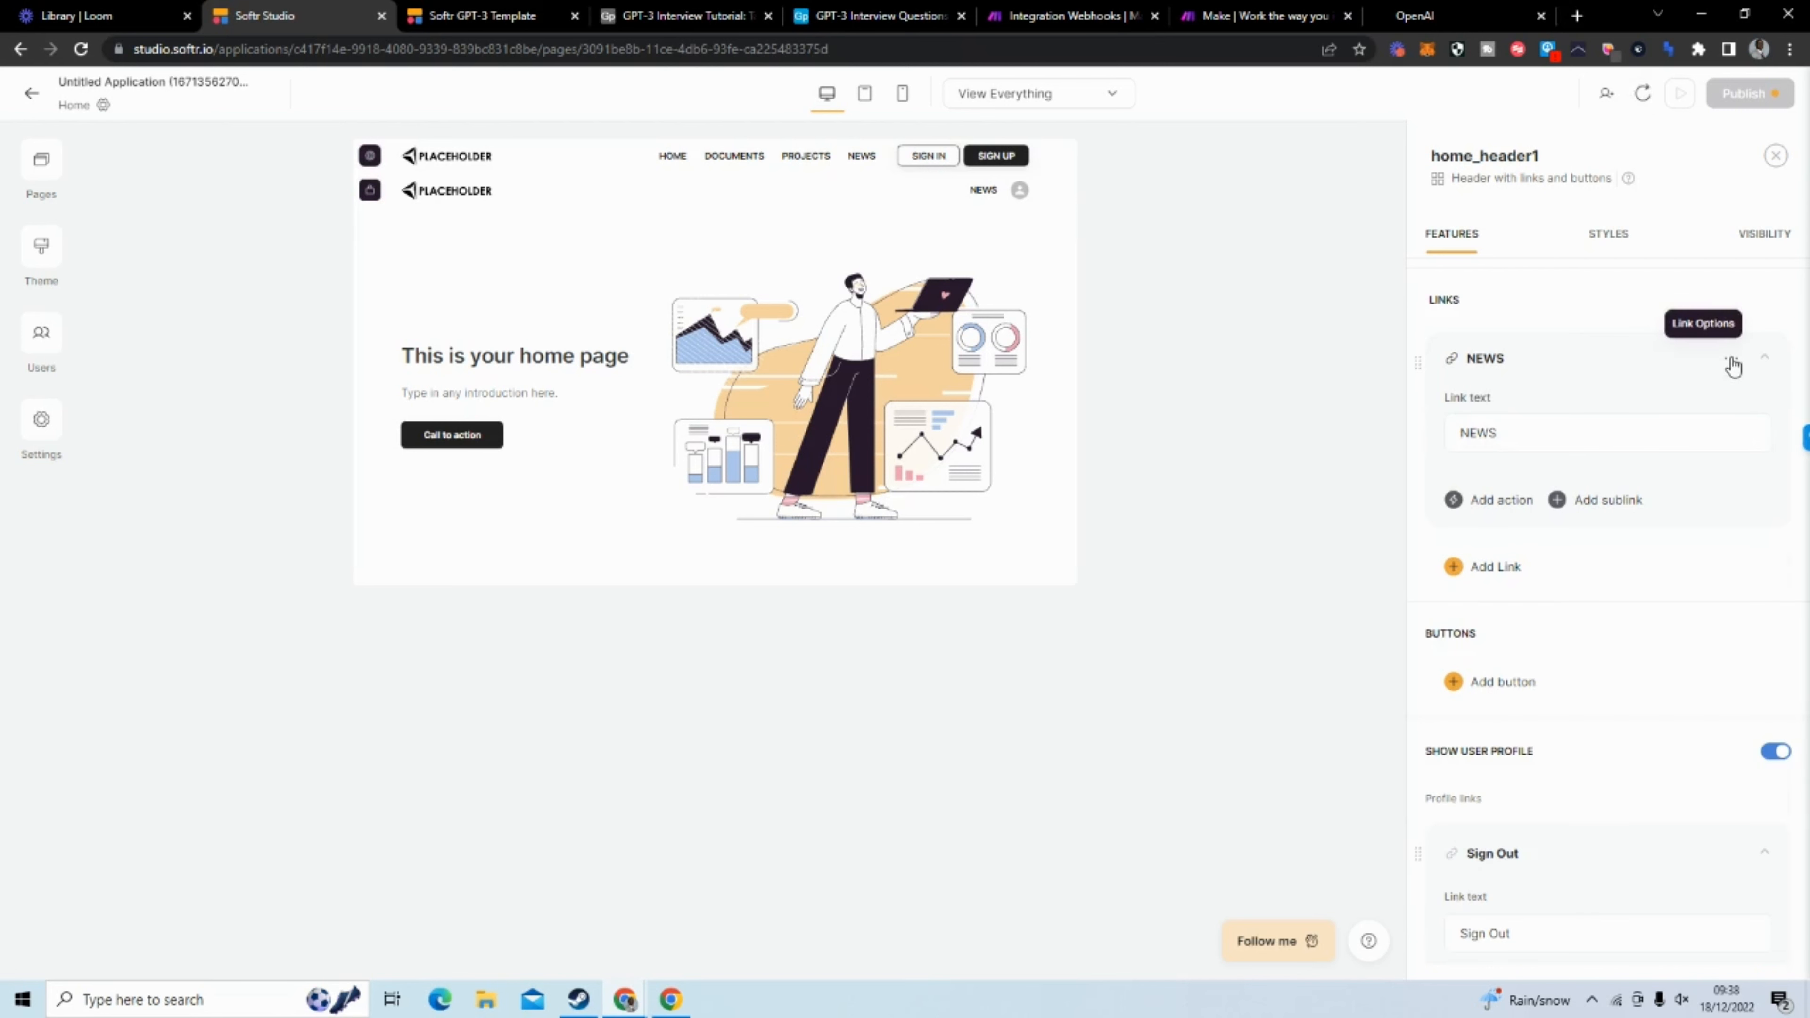
pyautogui.click(1732, 363)
pyautogui.click(1702, 440)
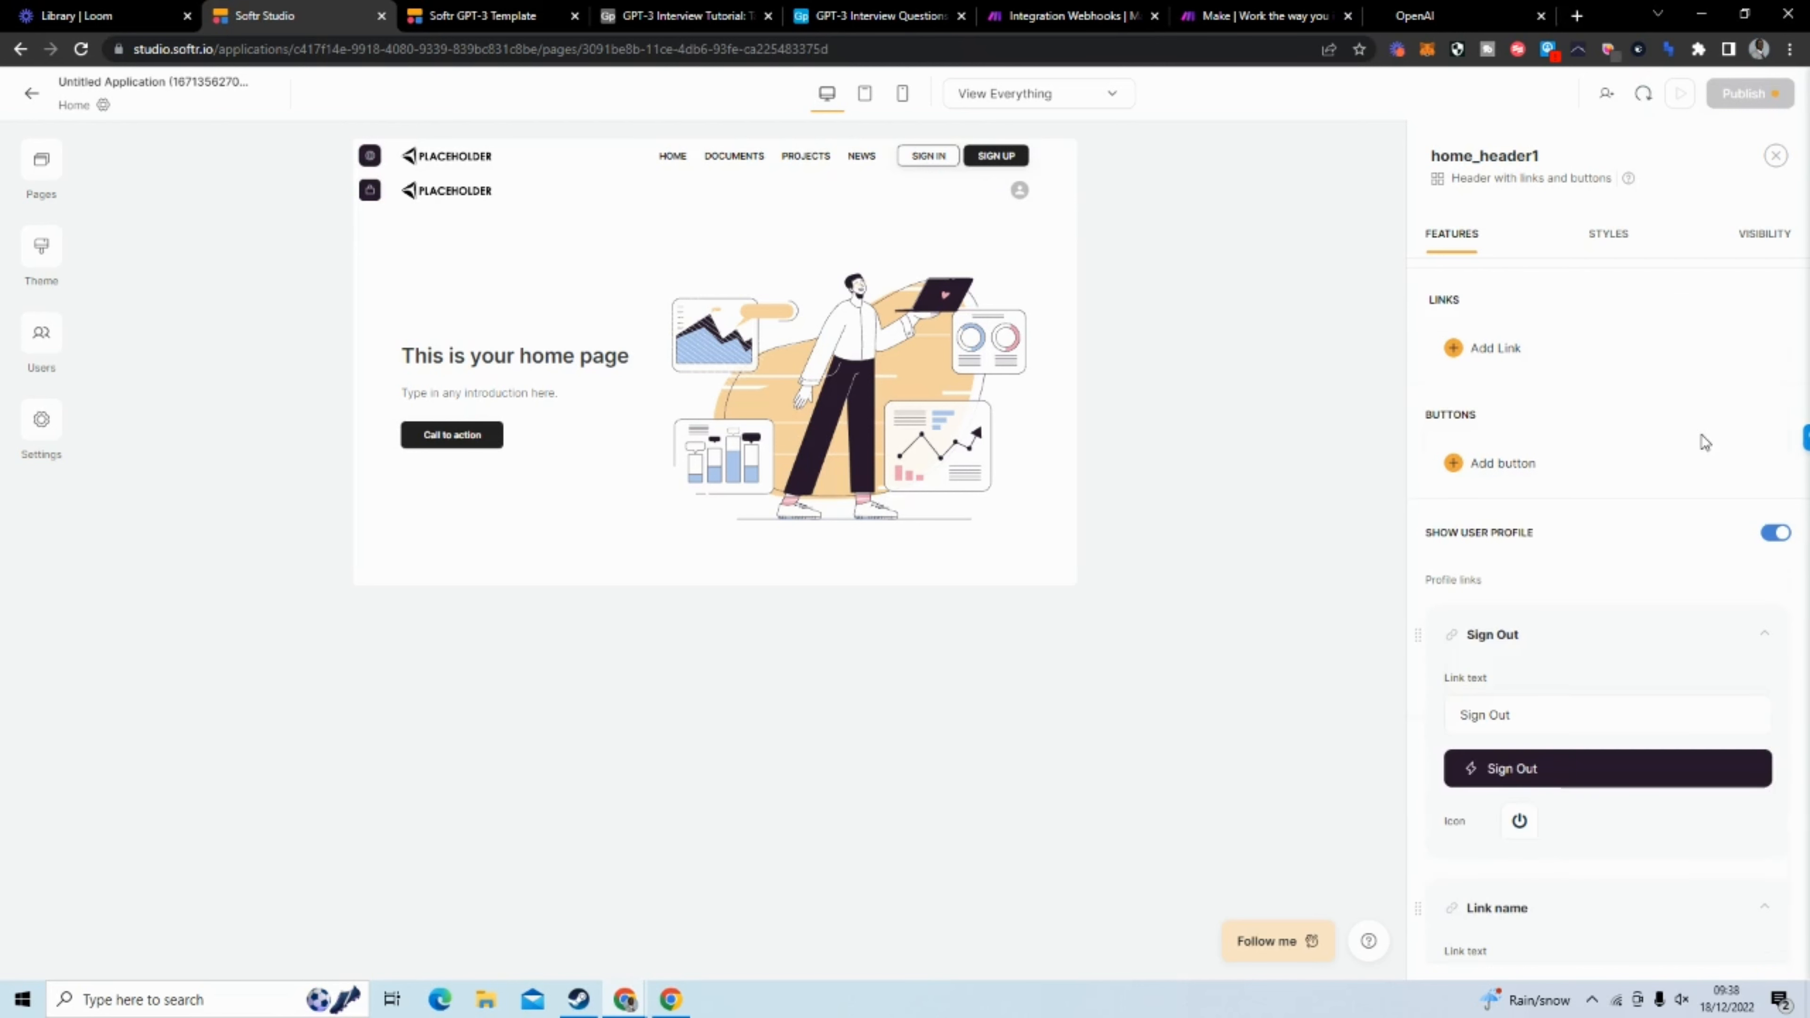
pyautogui.click(745, 155)
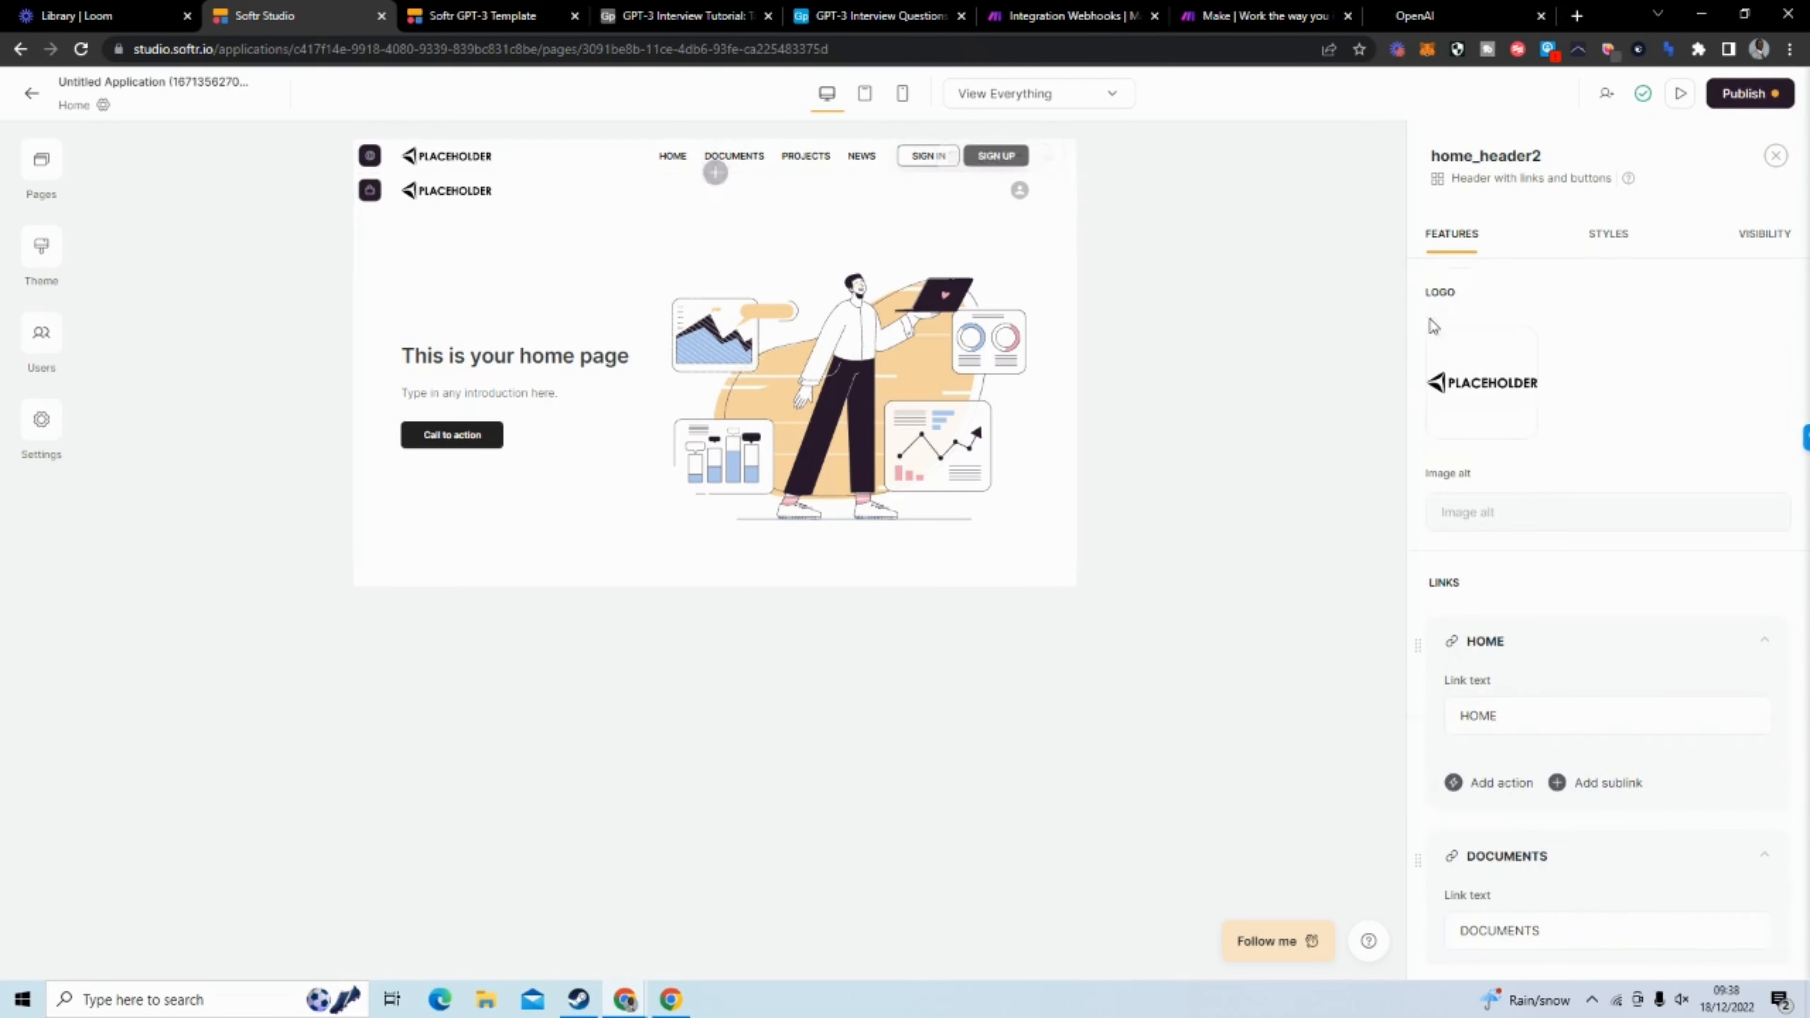
pyautogui.scroll(-1, 1719, 563)
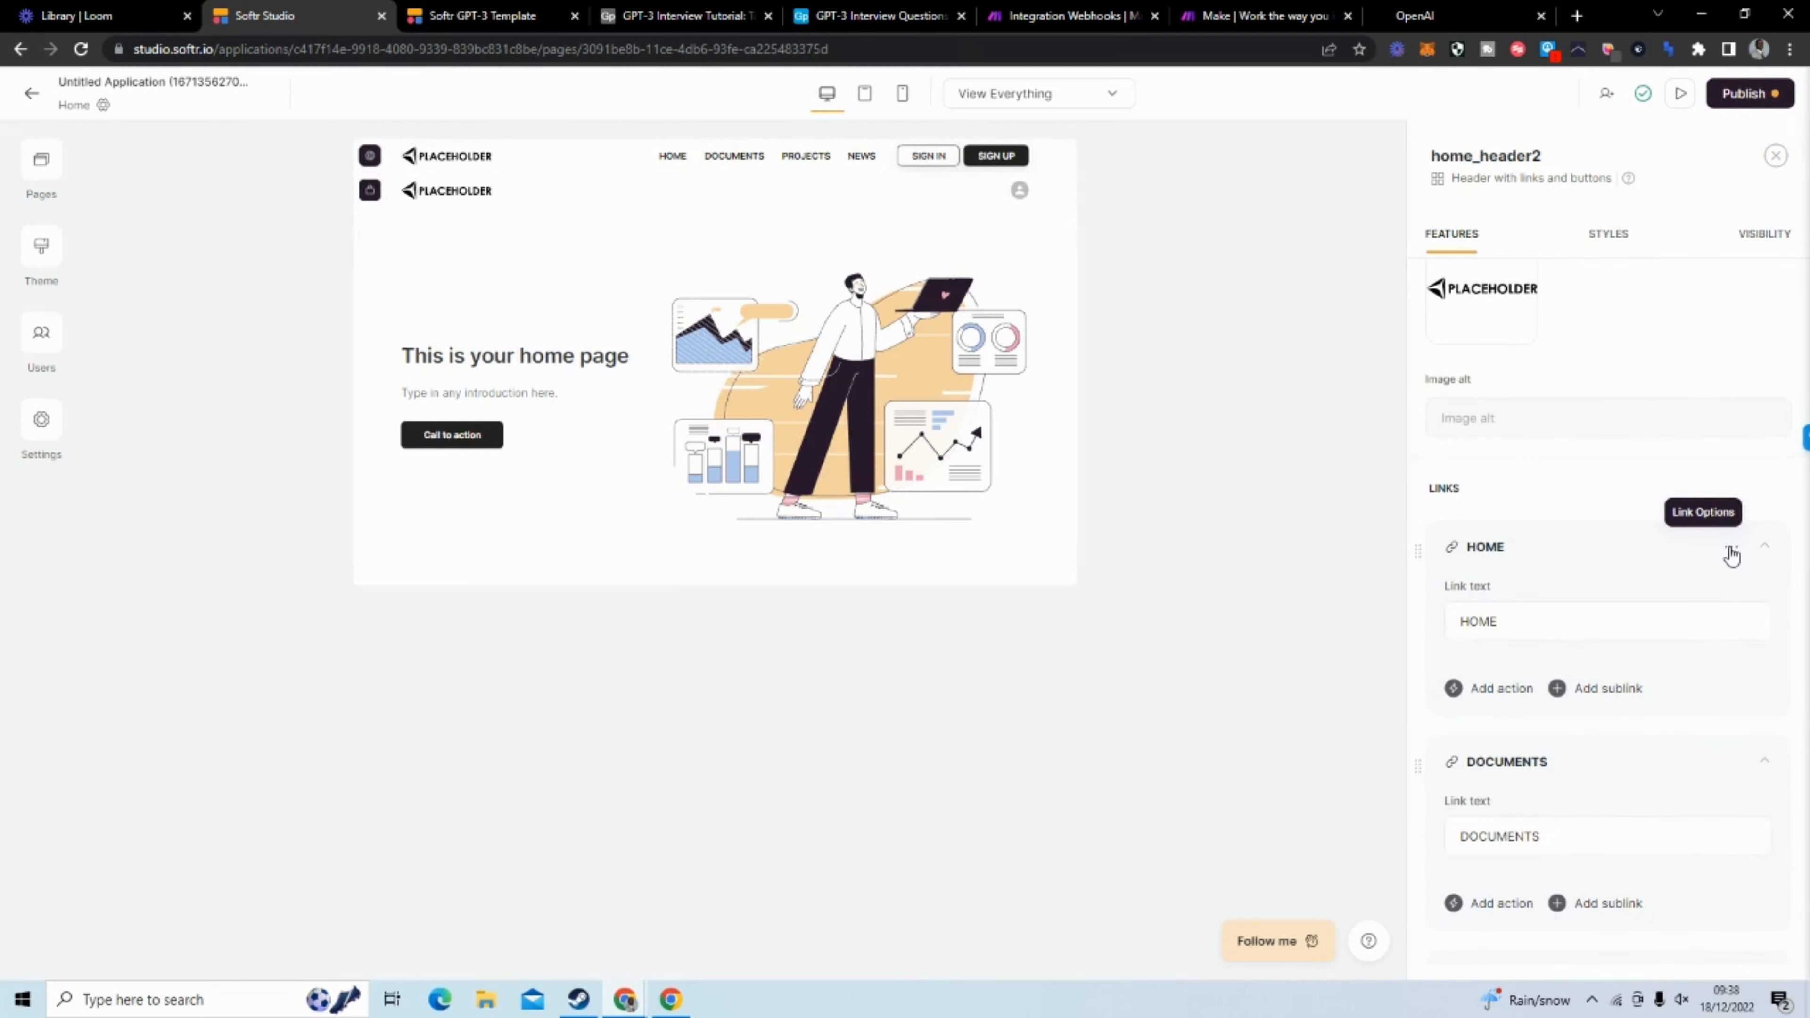
# Add a link named Home to the header that shows the user profile
pyautogui.click(823, 204)
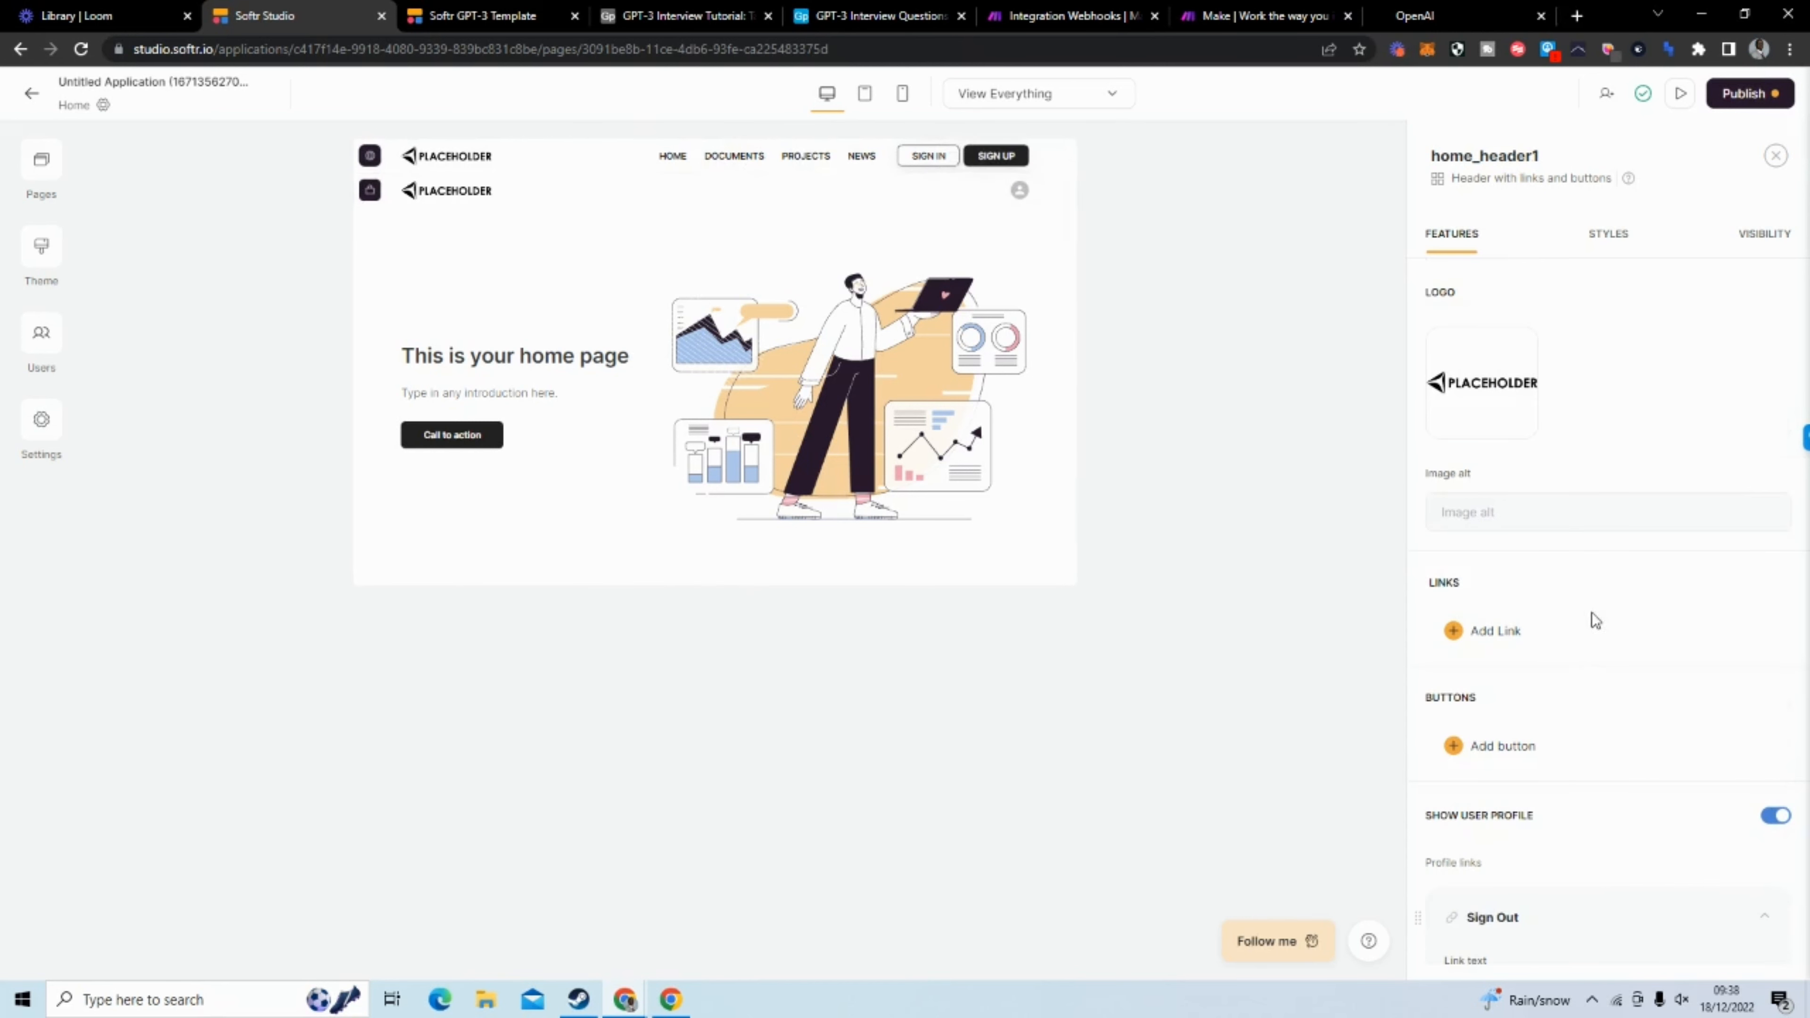
pyautogui.scroll(-3, 1594, 619)
pyautogui.scroll(1, 1571, 562)
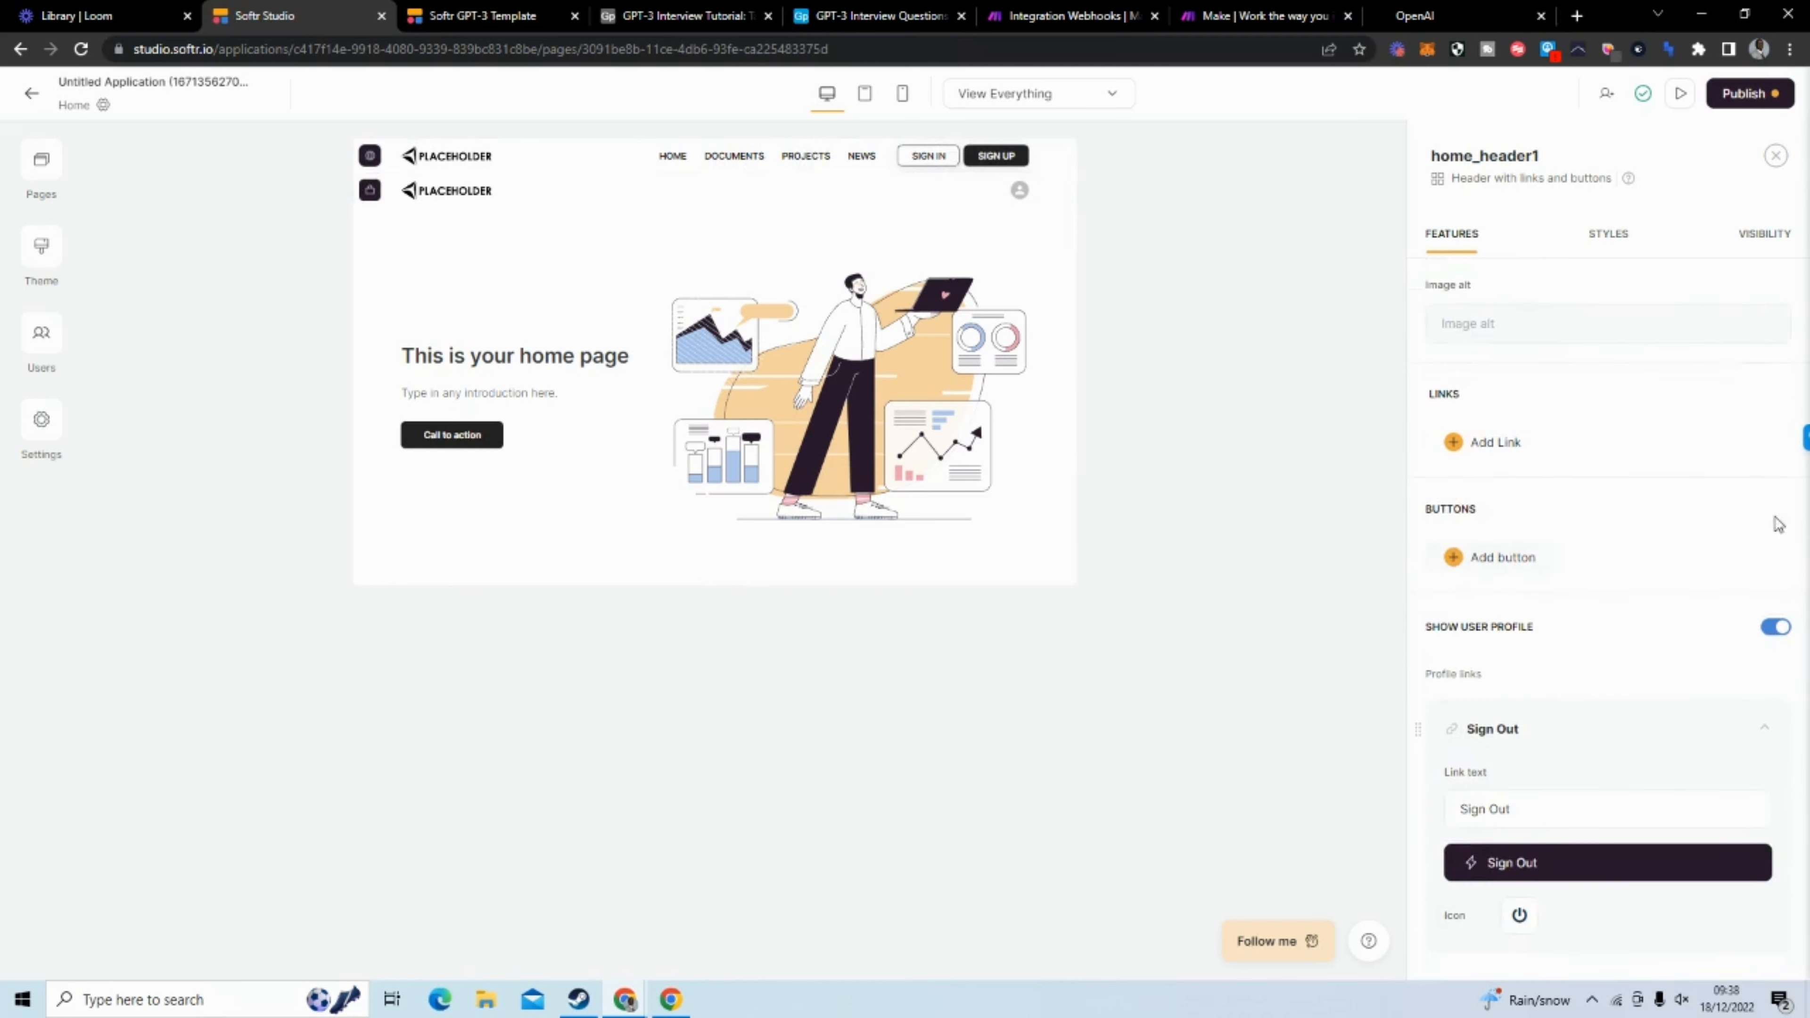
pyautogui.scroll(3, 1561, 441)
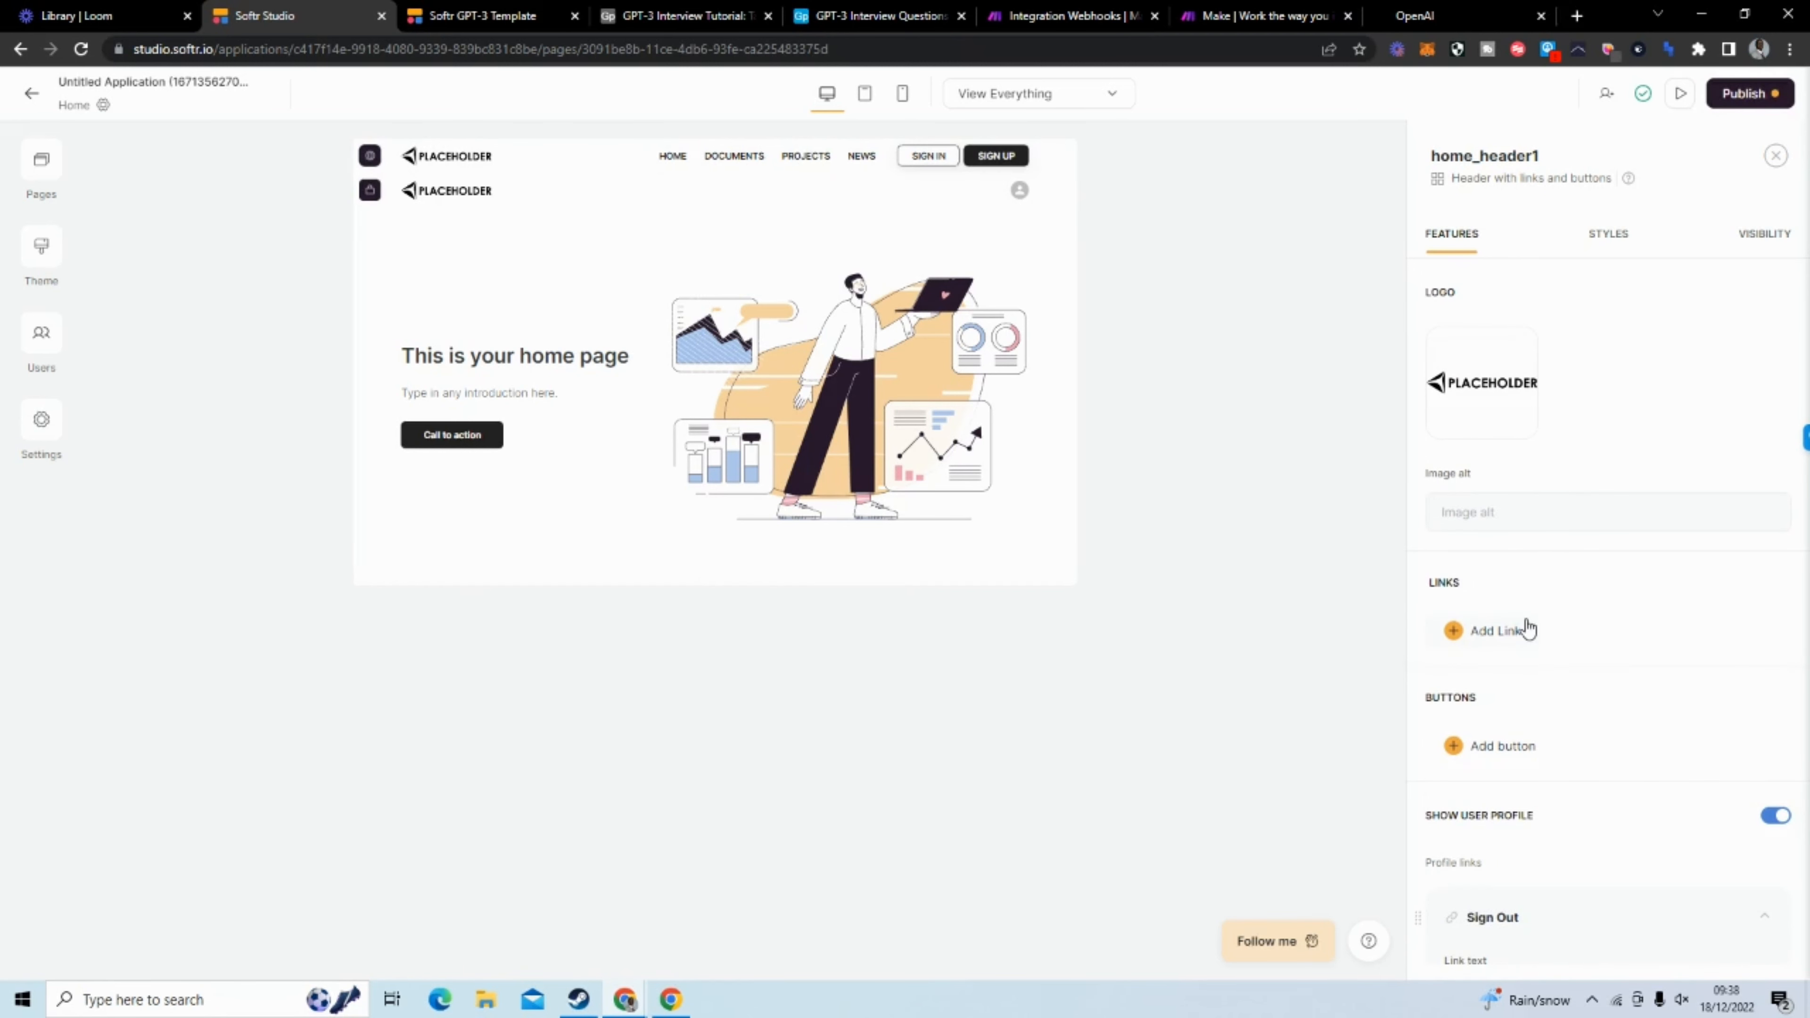
pyautogui.click(1496, 630)
pyautogui.moveTo(1540, 713); pyautogui.dragTo(1453, 713)
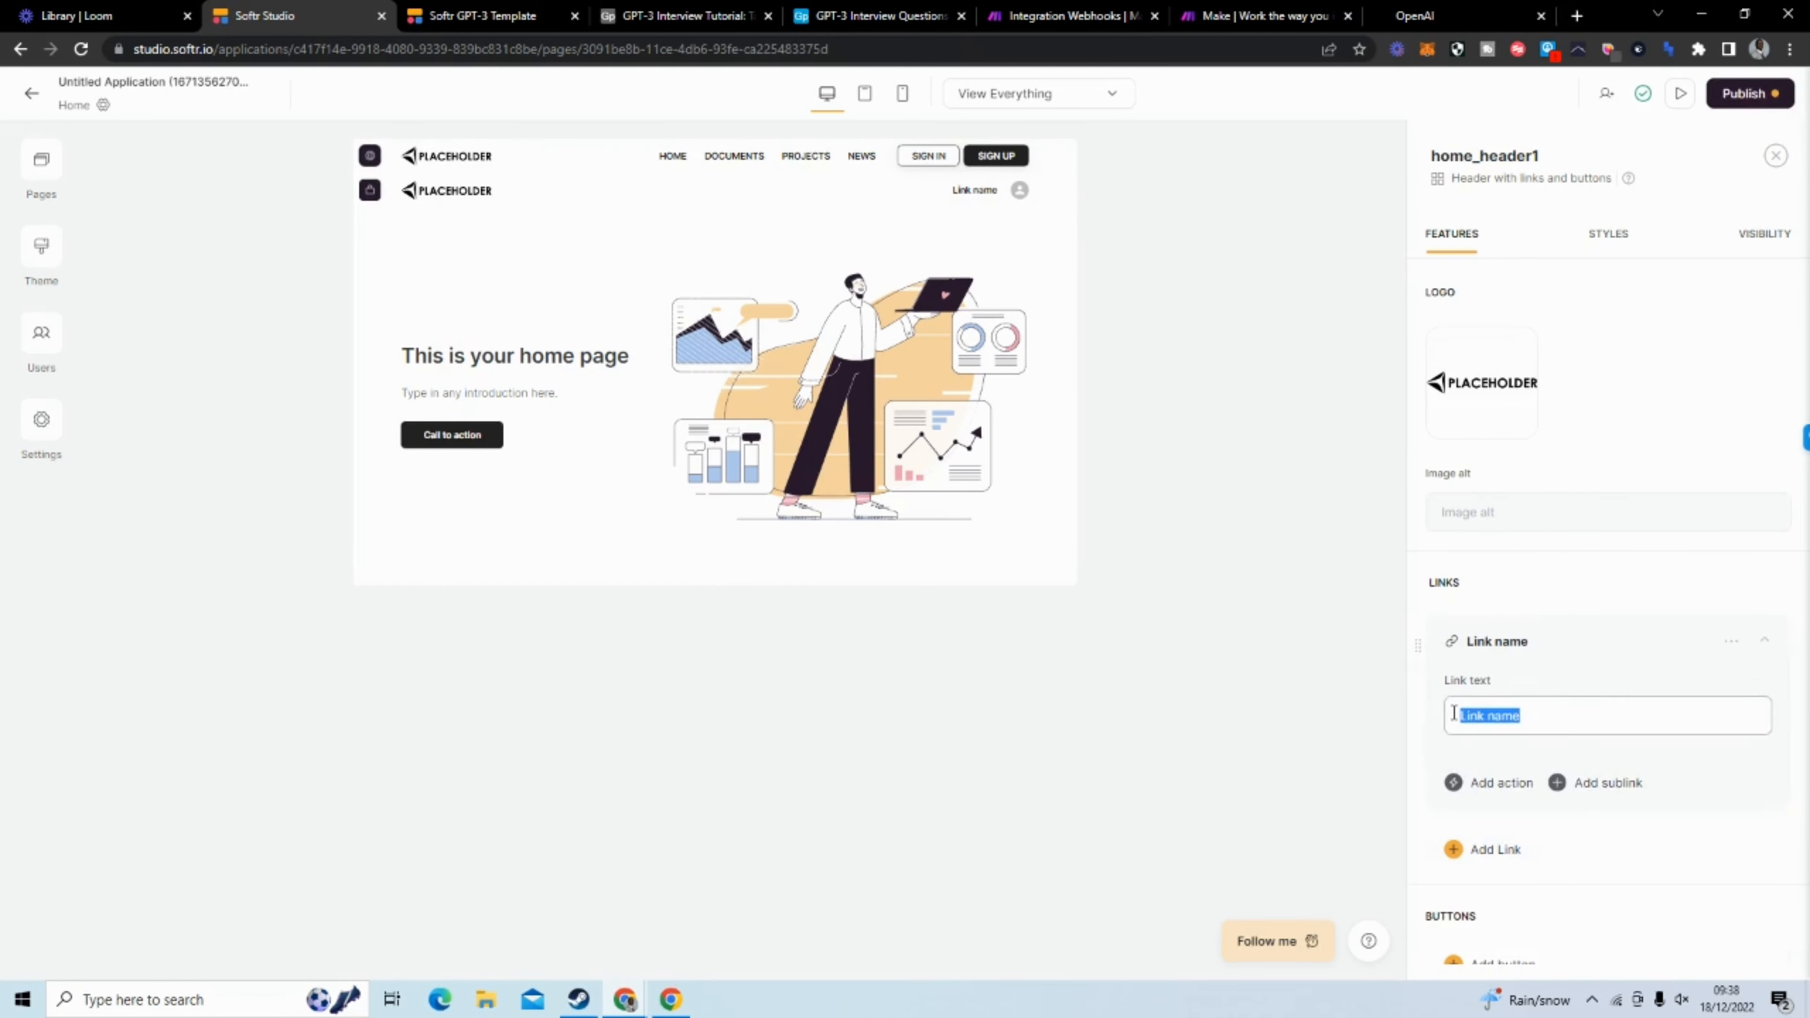
pyautogui.write('Home')
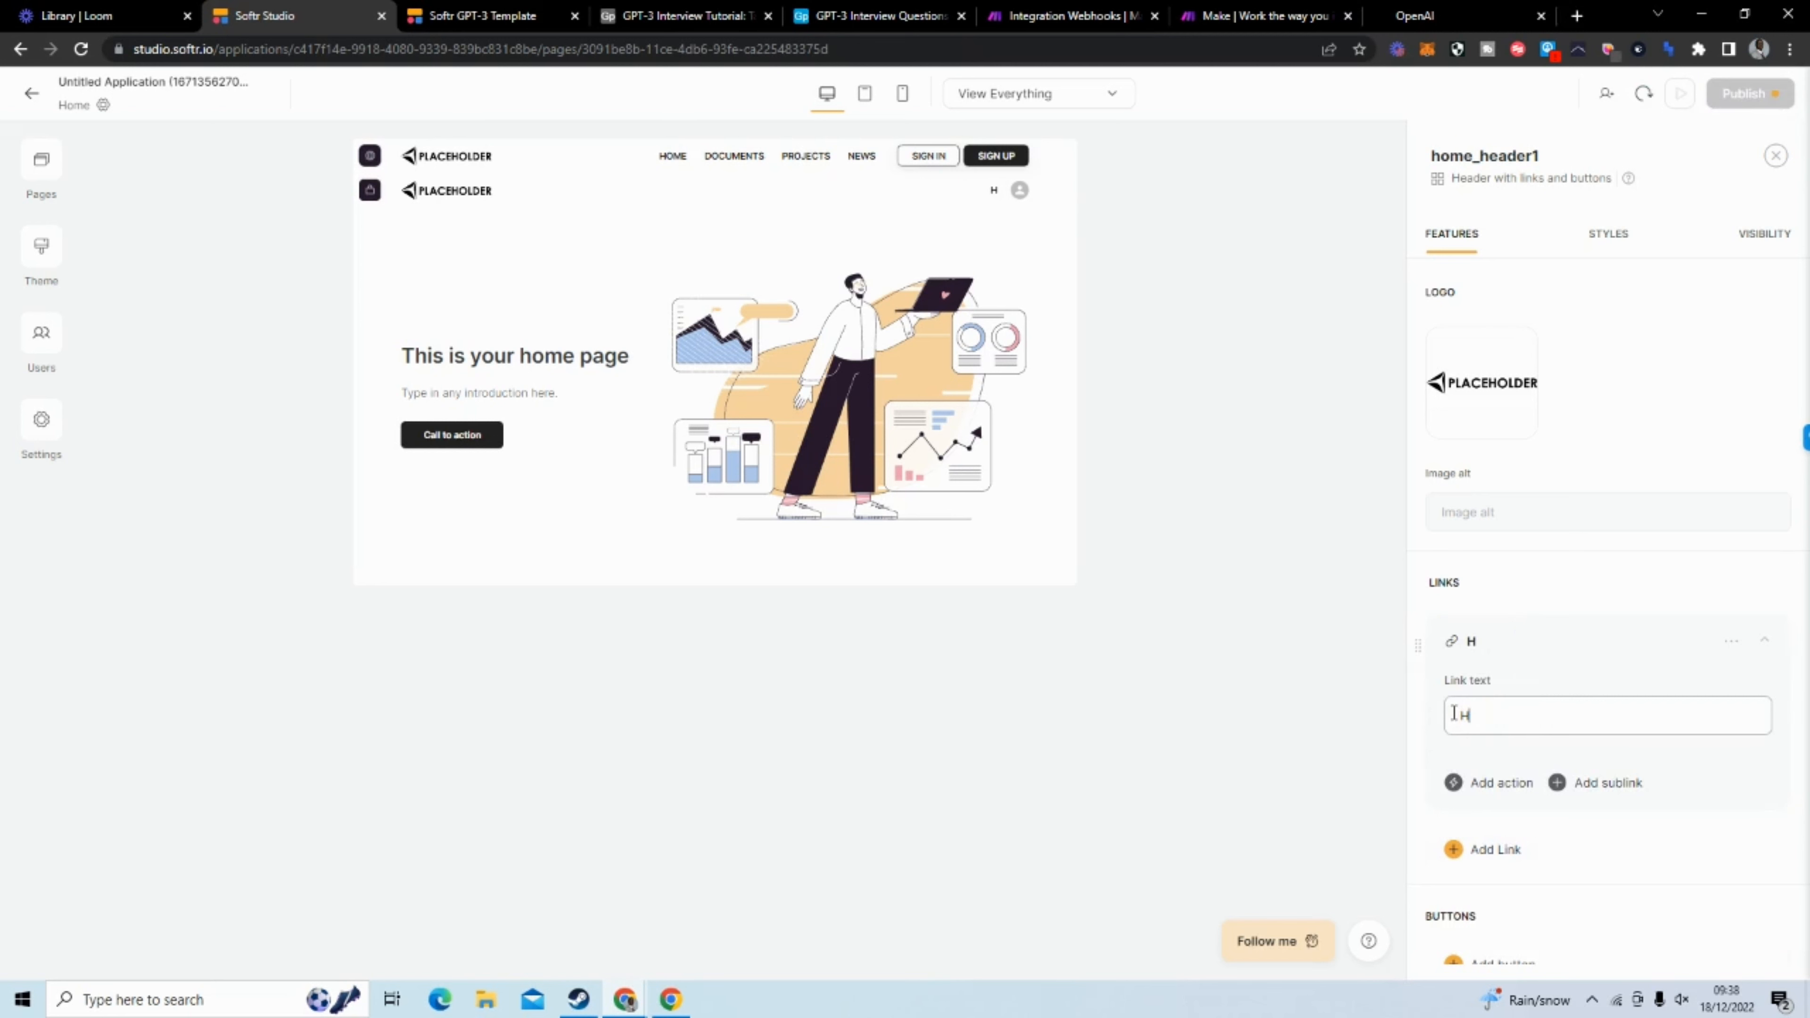
pyautogui.click(1525, 639)
# Add a second link named Generate to the user-profile header
pyautogui.click(1489, 704)
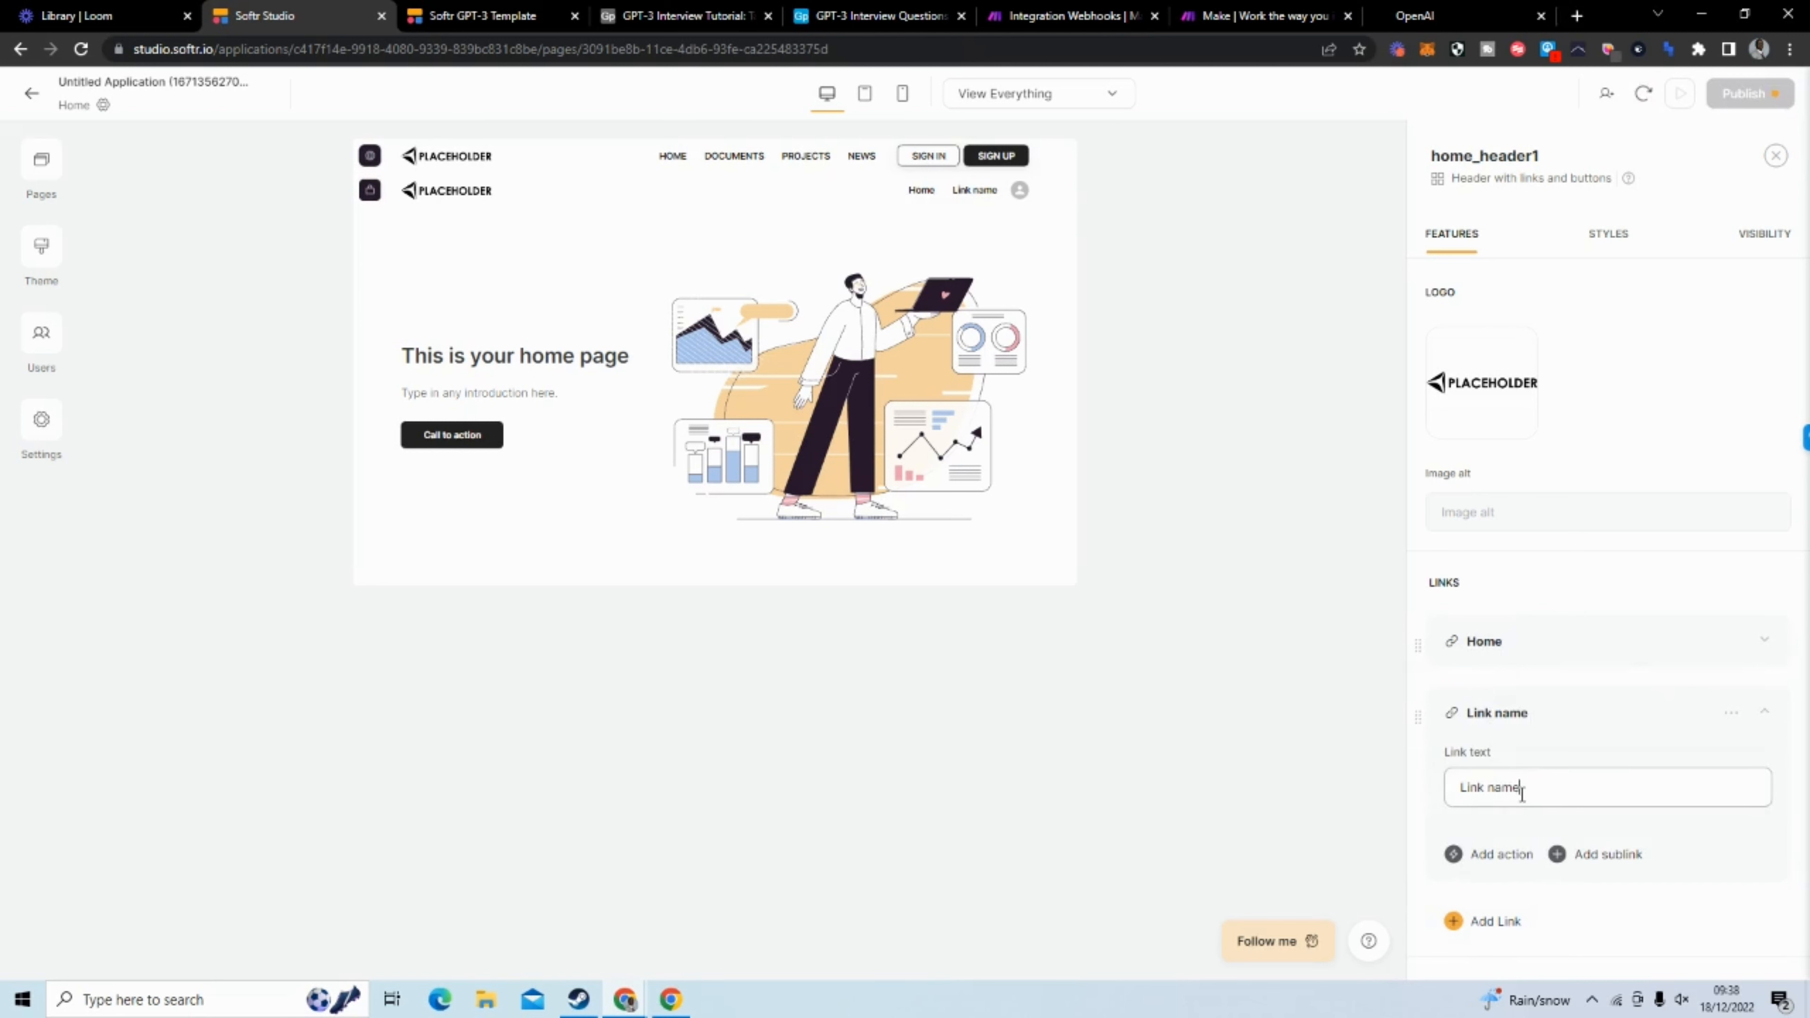
pyautogui.moveTo(1522, 791); pyautogui.dragTo(1443, 791)
pyautogui.write('Generare')
pyautogui.press('BackSpace')
pyautogui.press('BackSpace')
pyautogui.write('te')
pyautogui.click(1497, 715)
# Add a third link named Completions to the user-profile header
pyautogui.click(1496, 779)
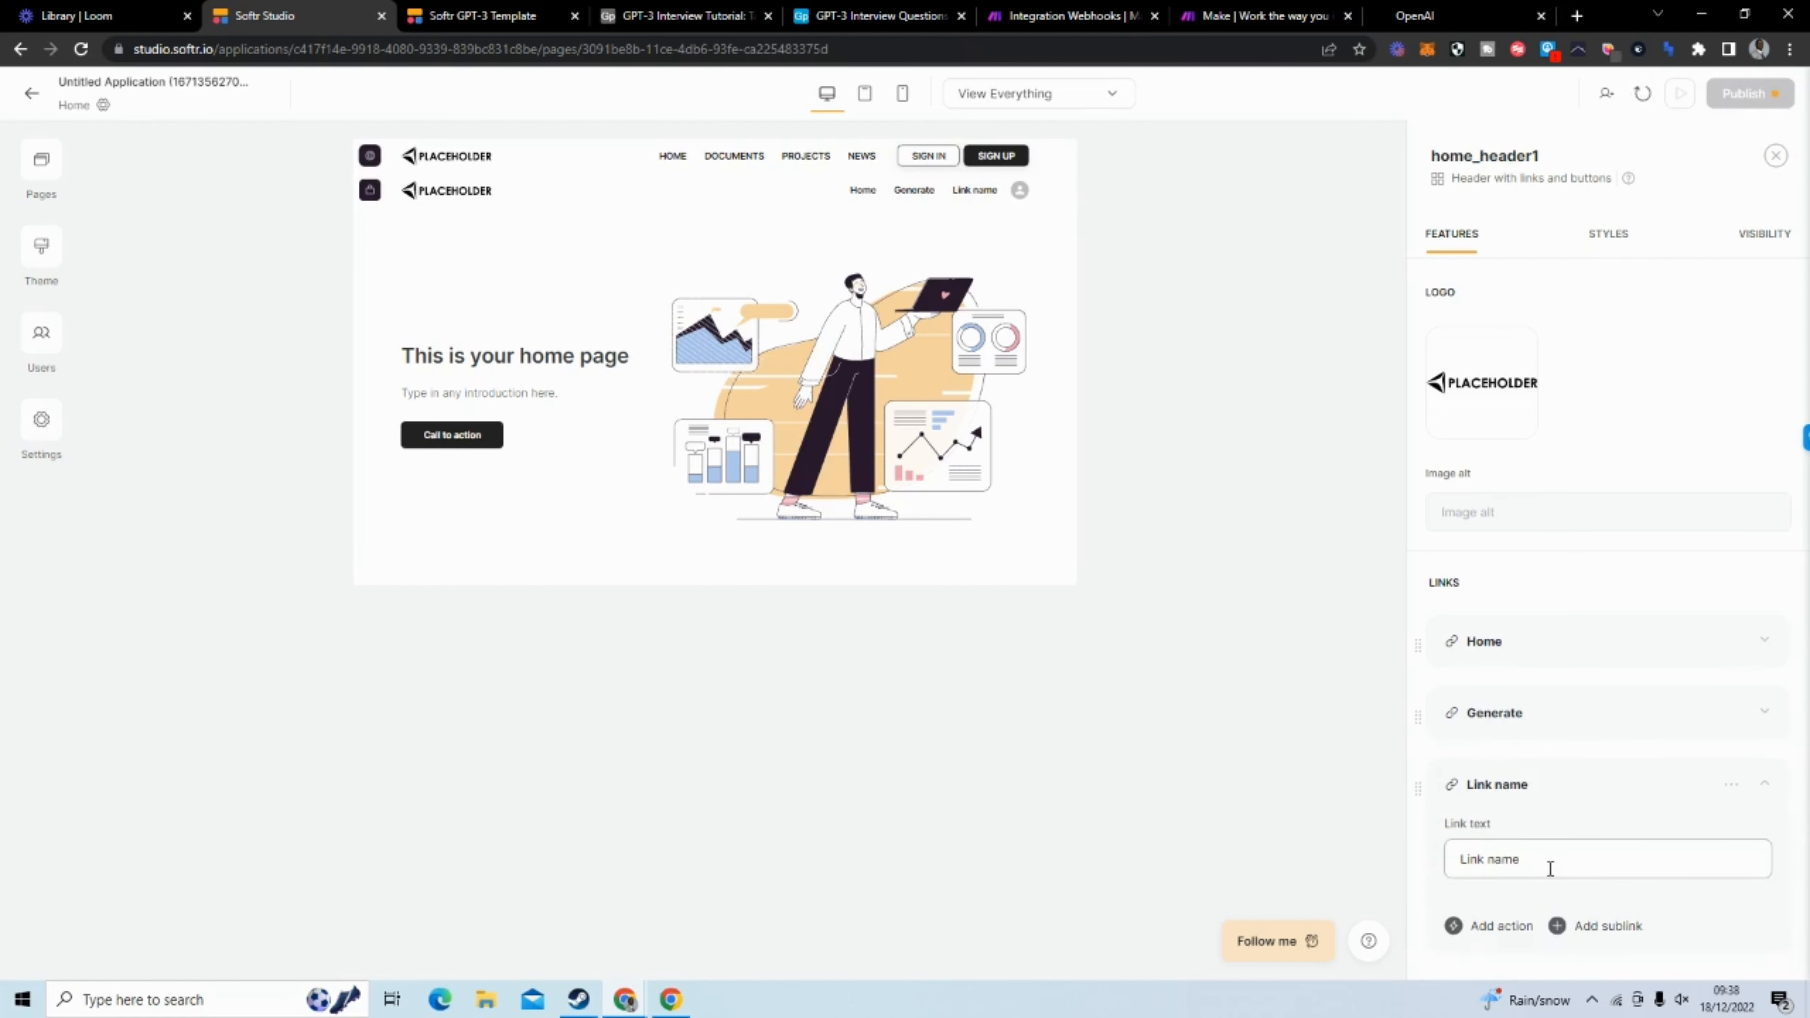
pyautogui.moveTo(1547, 862); pyautogui.dragTo(1442, 862)
pyautogui.write('Completions')
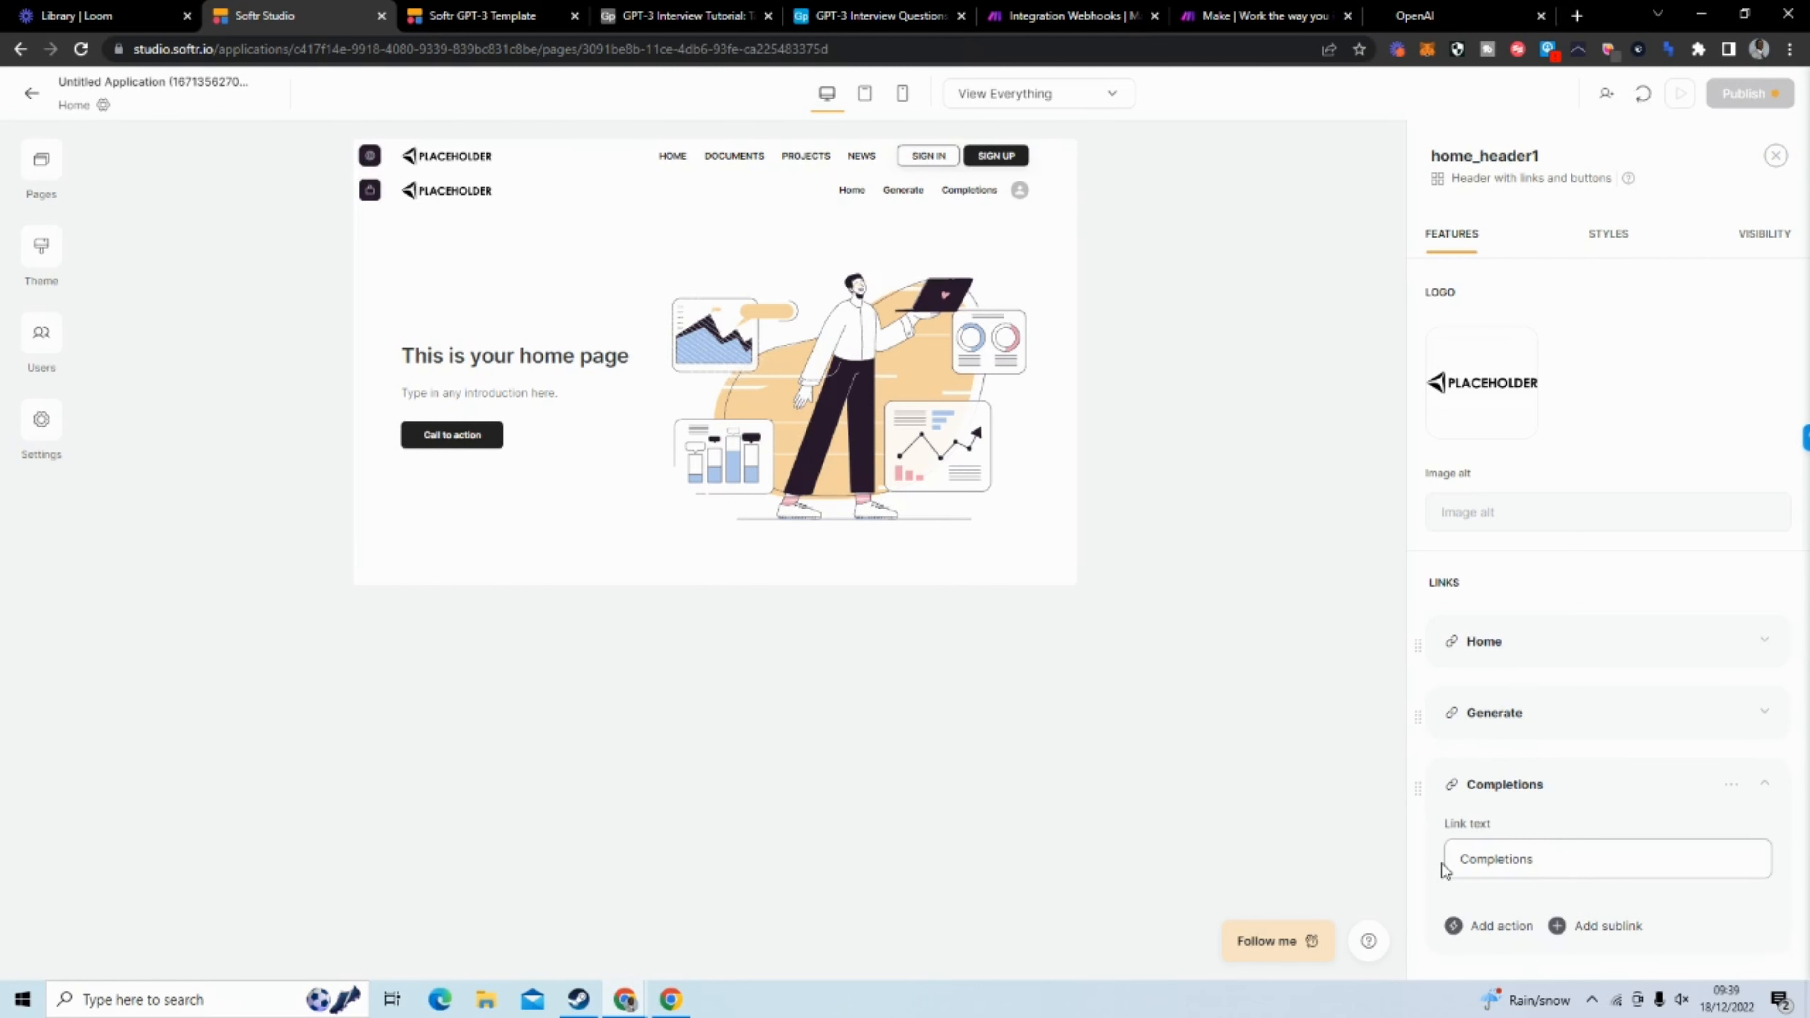
pyautogui.click(1494, 784)
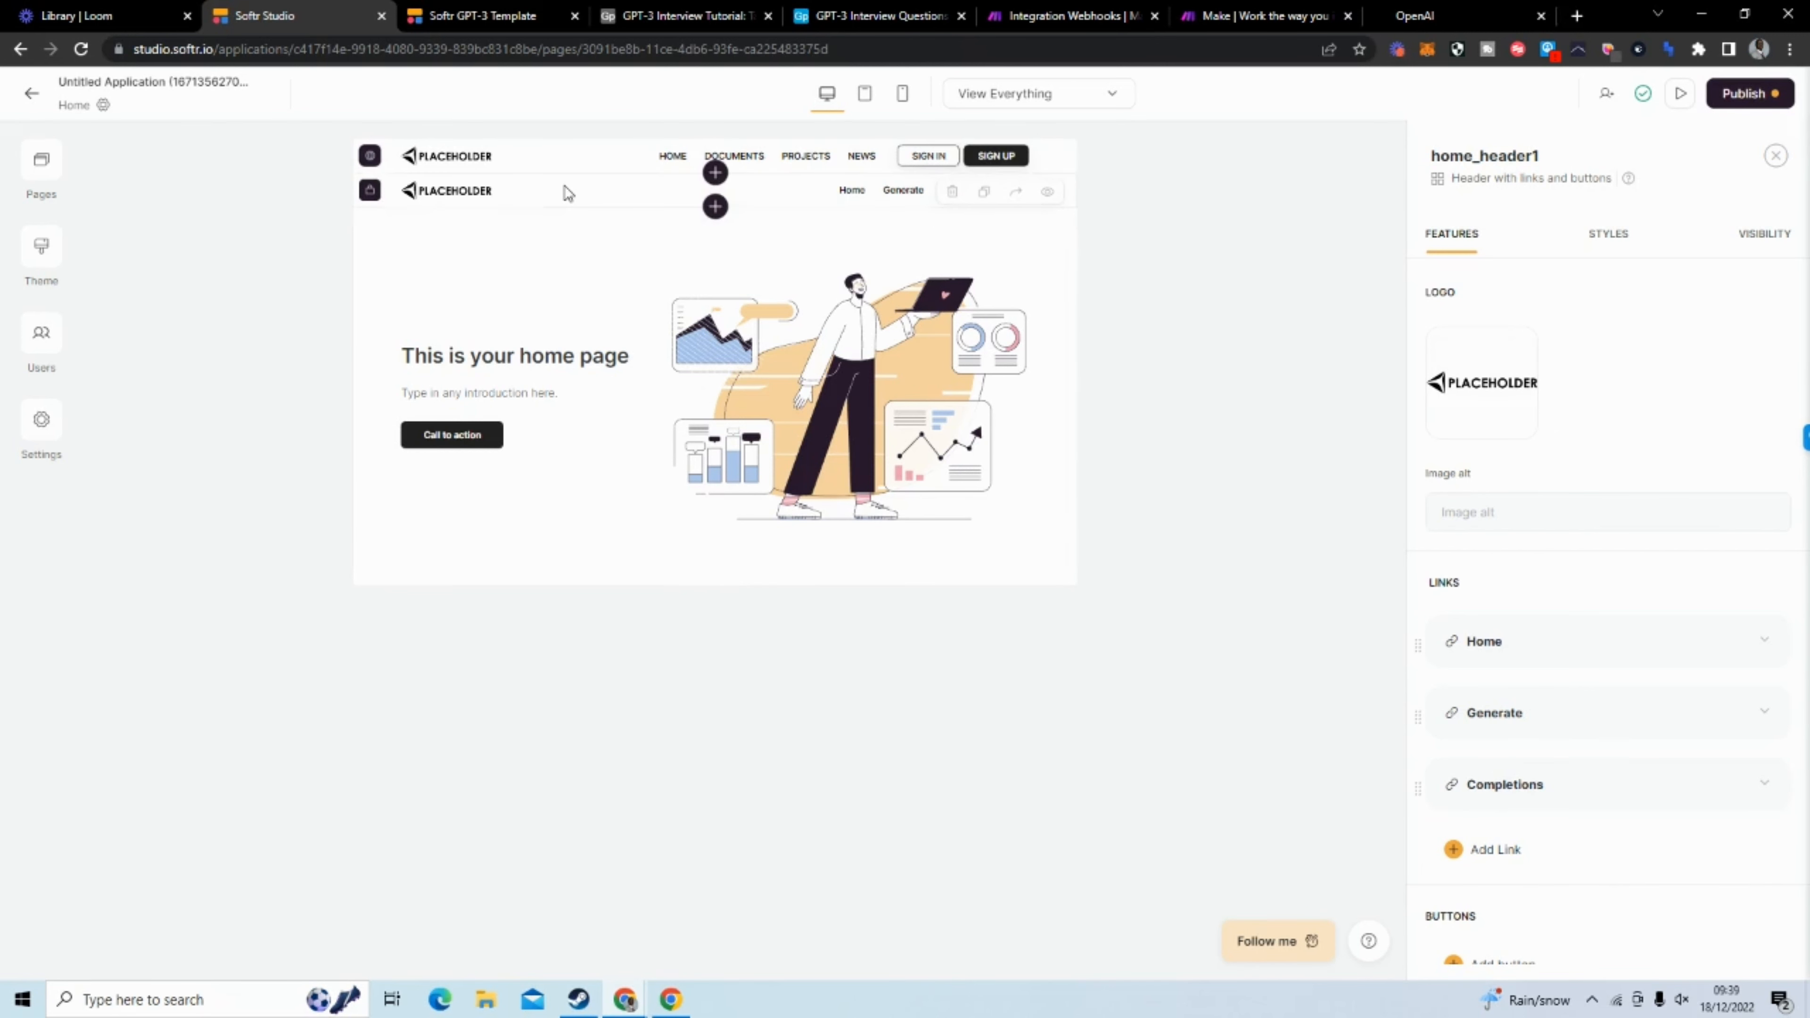
# Check which user groups can view each of the two home page headers
pyautogui.click(1749, 238)
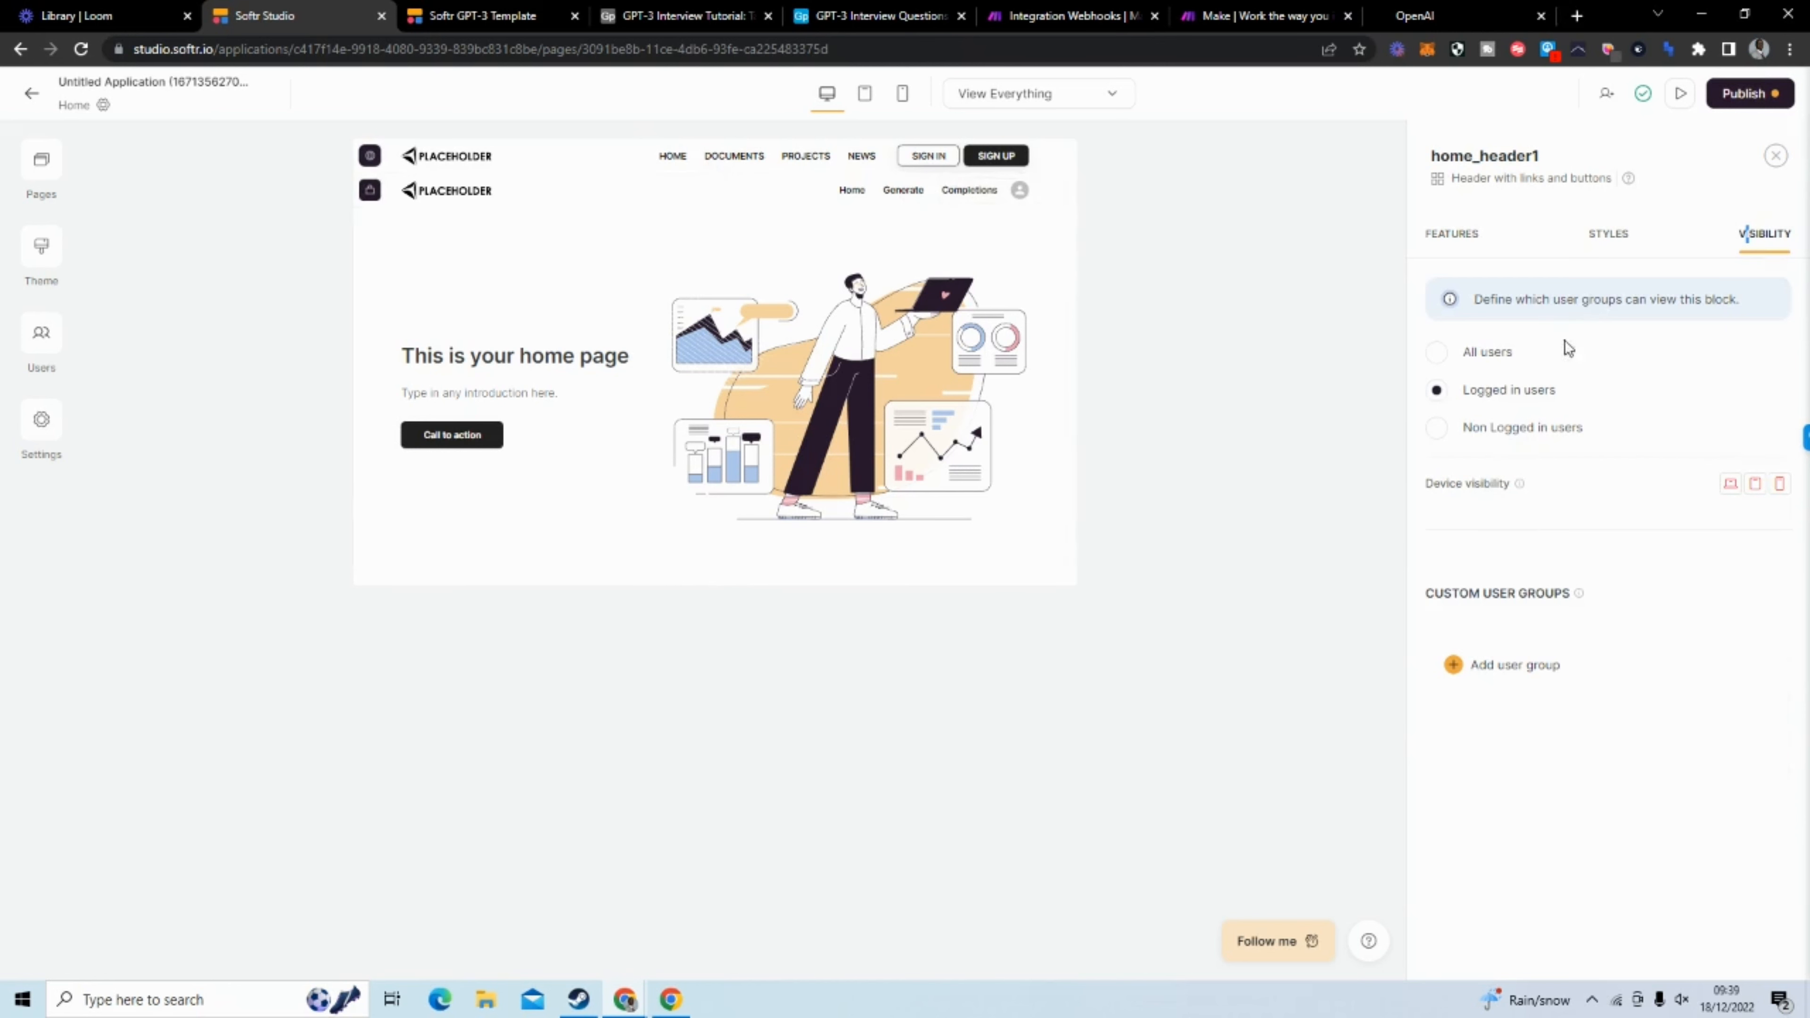
pyautogui.click(595, 155)
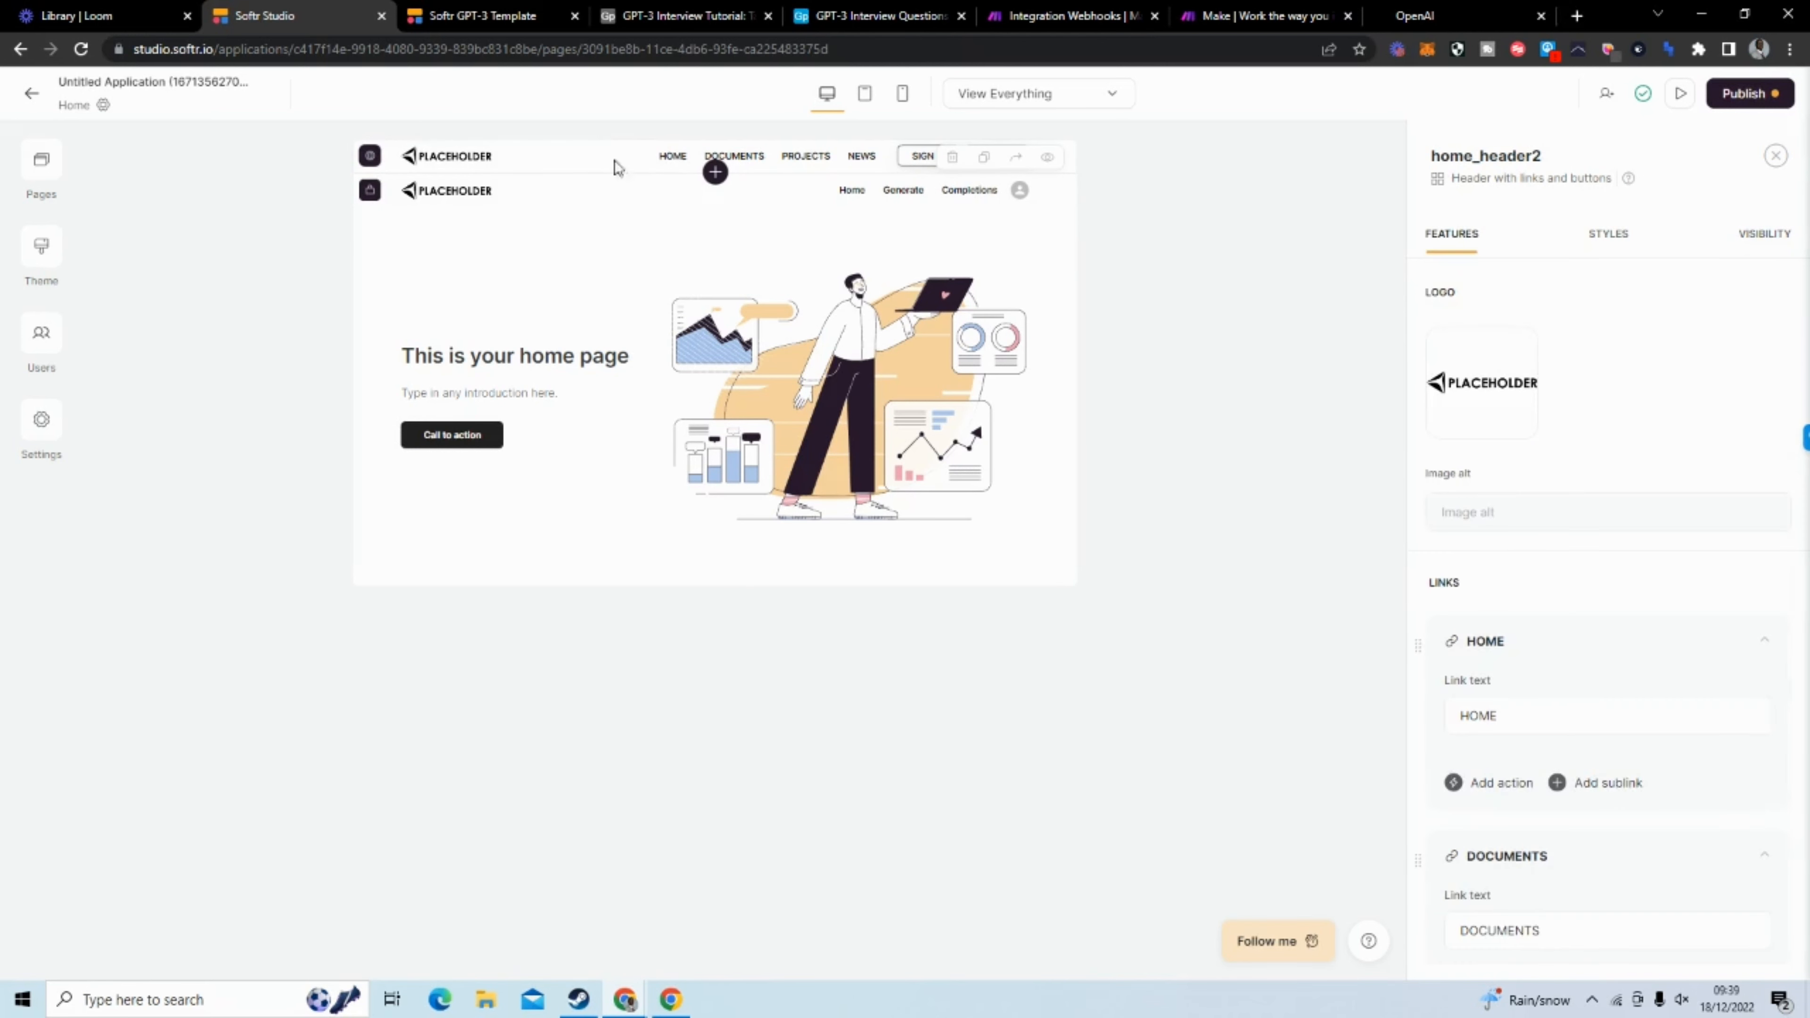
pyautogui.click(1768, 239)
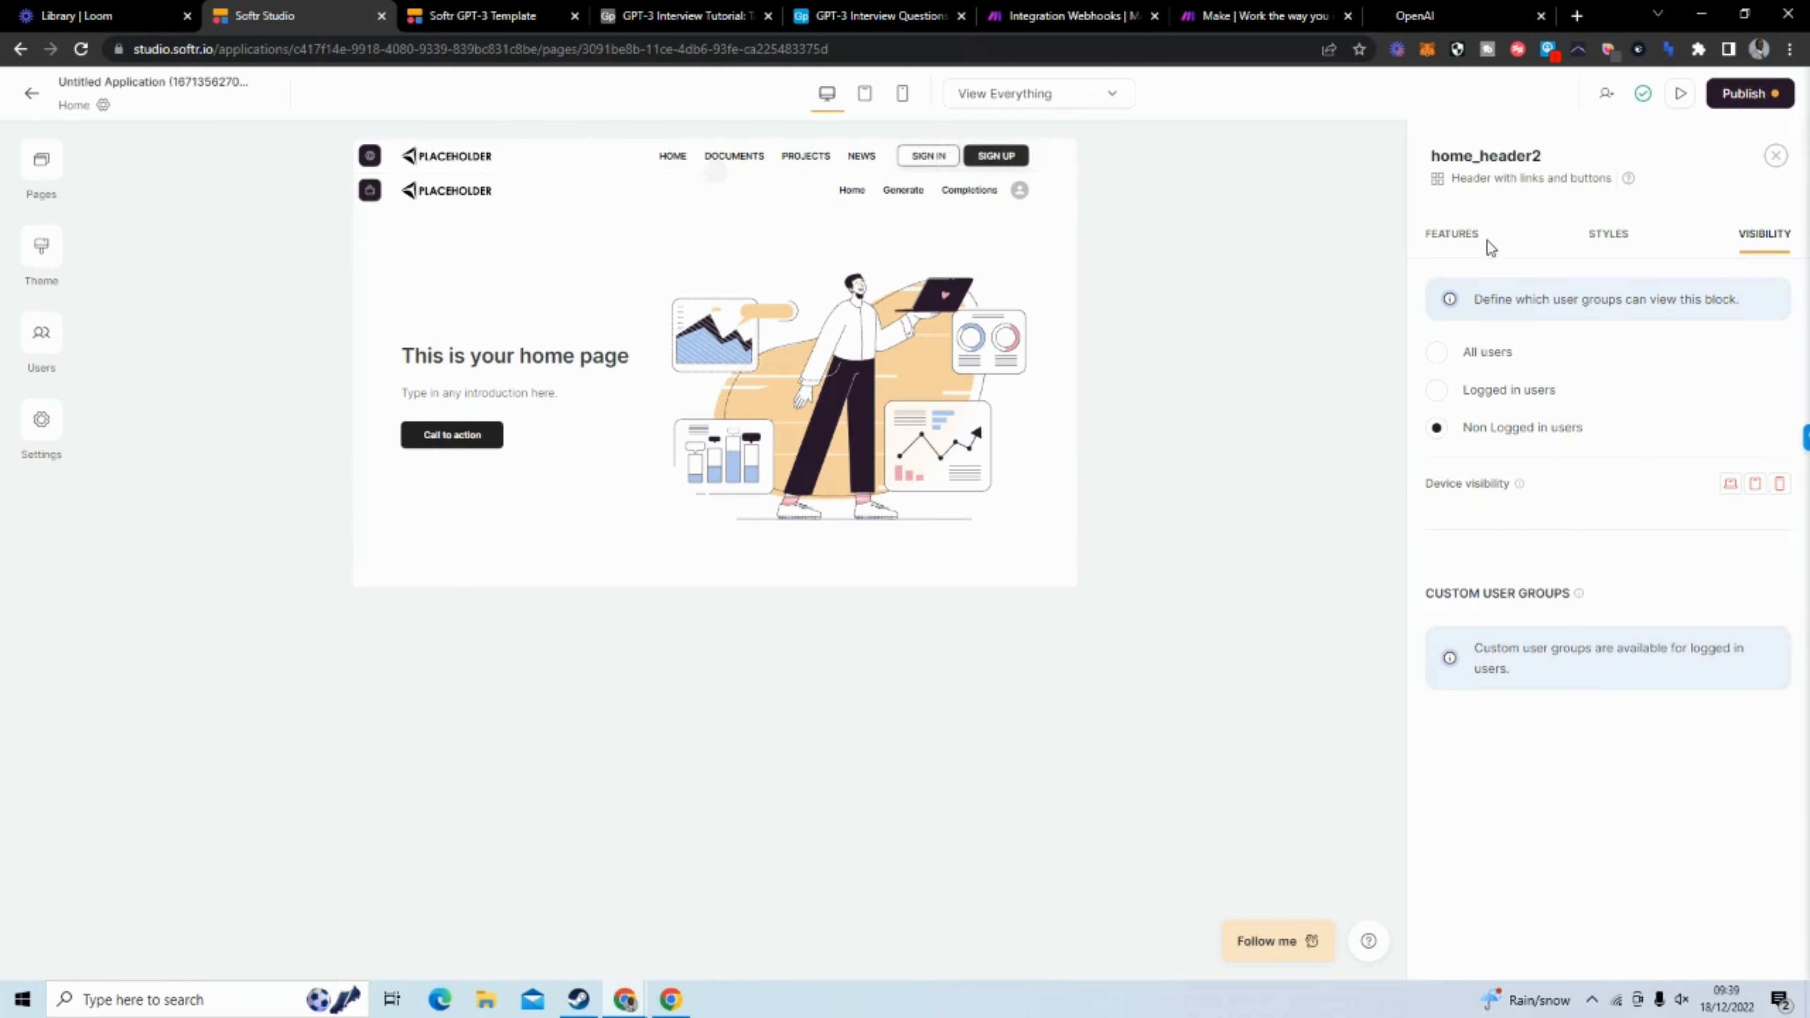
# Delete the HOME, DOCUMENTS, PROJECTS and NEWS links from the header with the sign-in and sign-up buttons, and review its remaining settings
pyautogui.click(1453, 235)
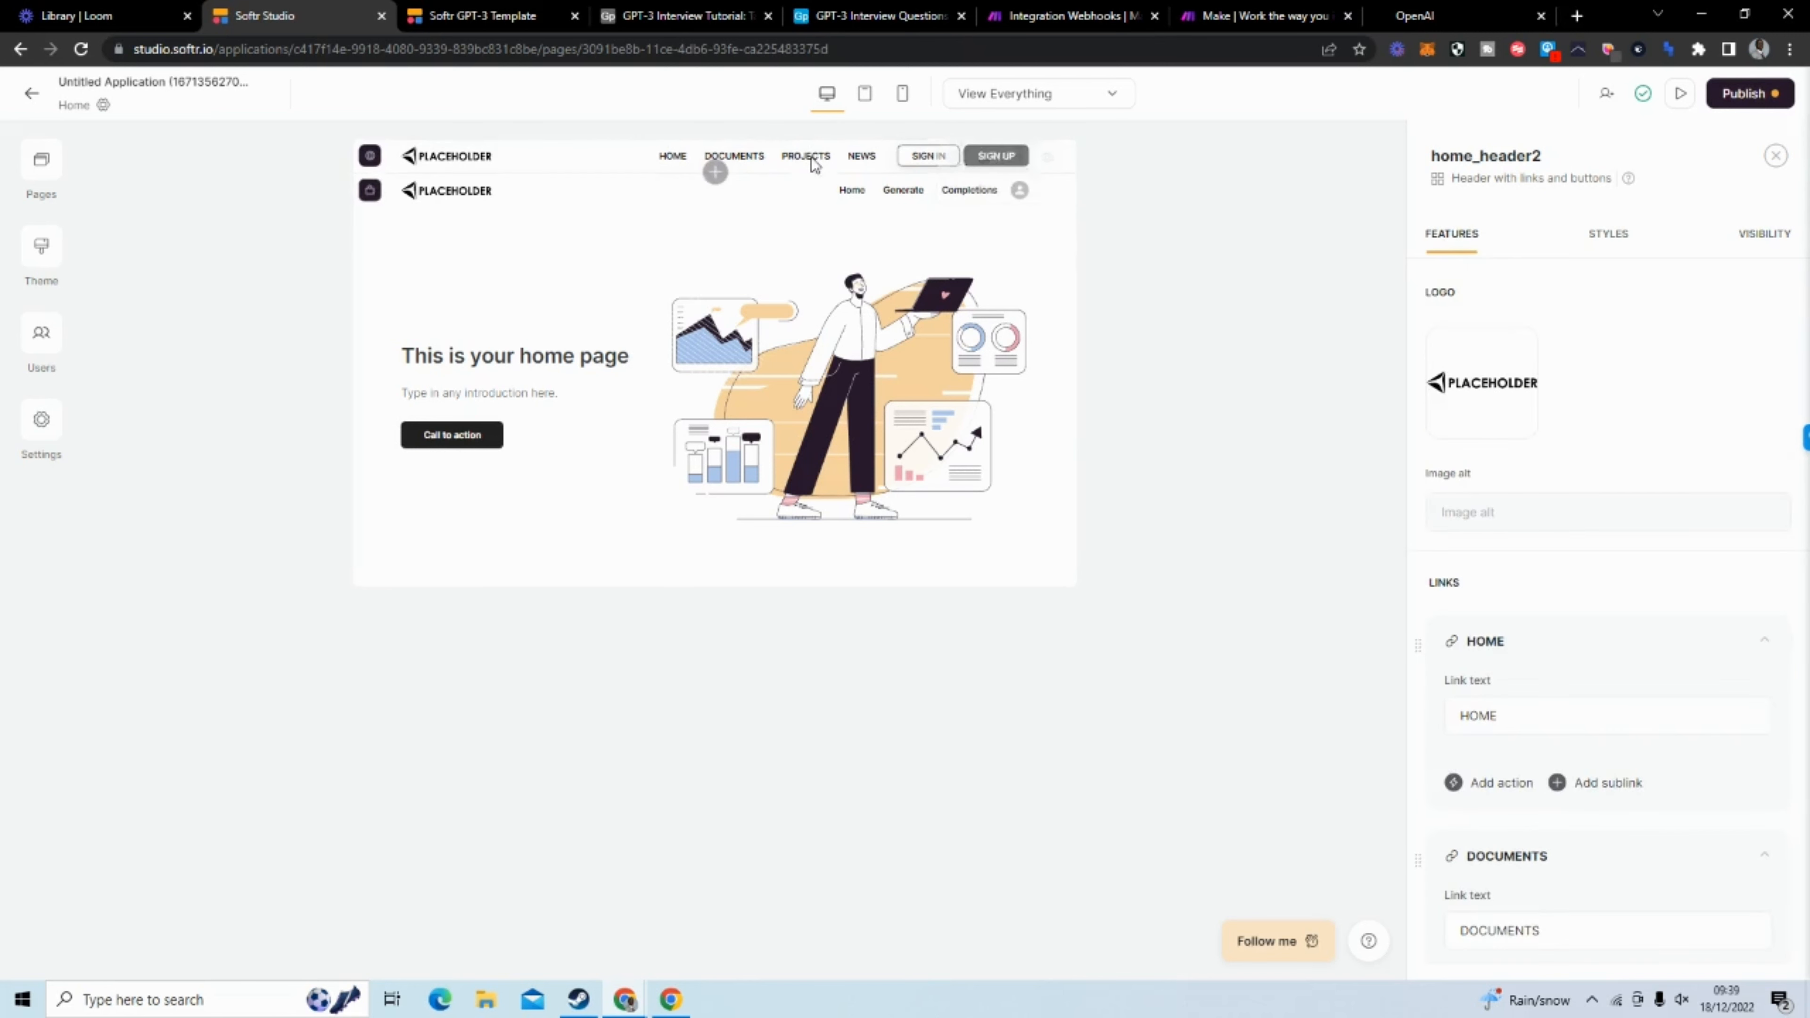
pyautogui.scroll(-2, 1565, 487)
pyautogui.scroll(-2, 1575, 485)
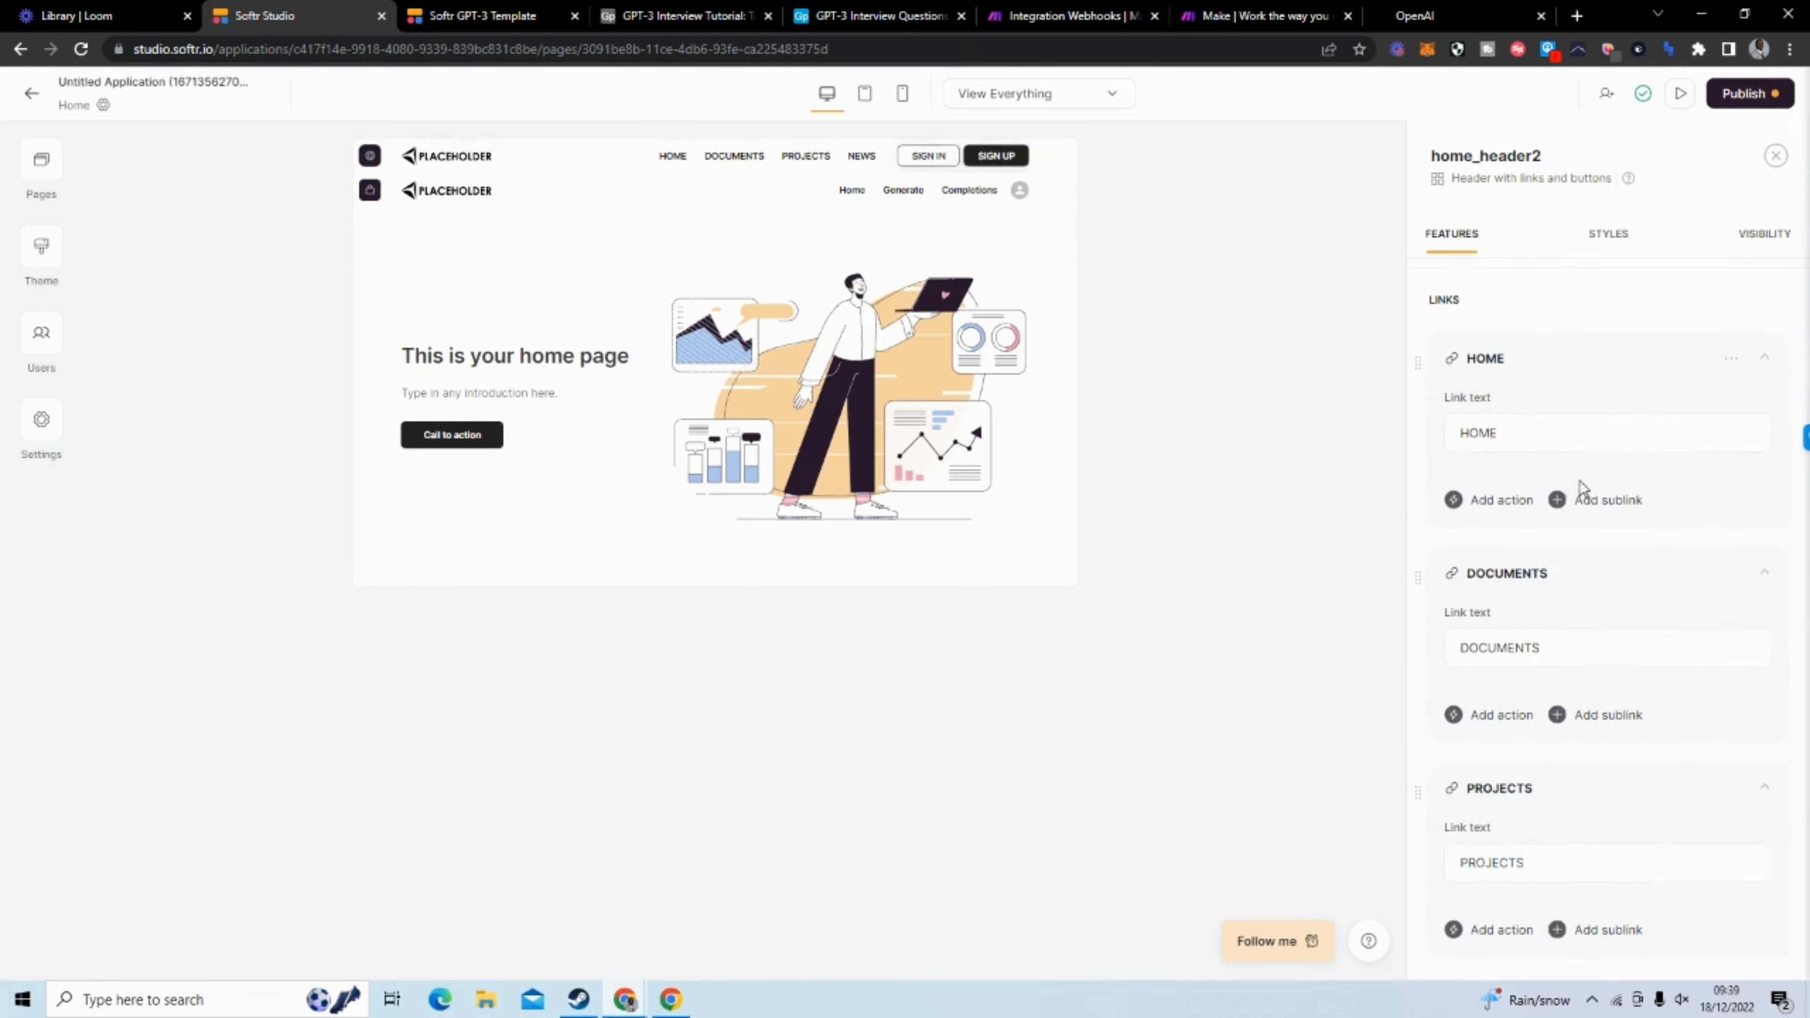
pyautogui.click(1738, 363)
pyautogui.click(1733, 360)
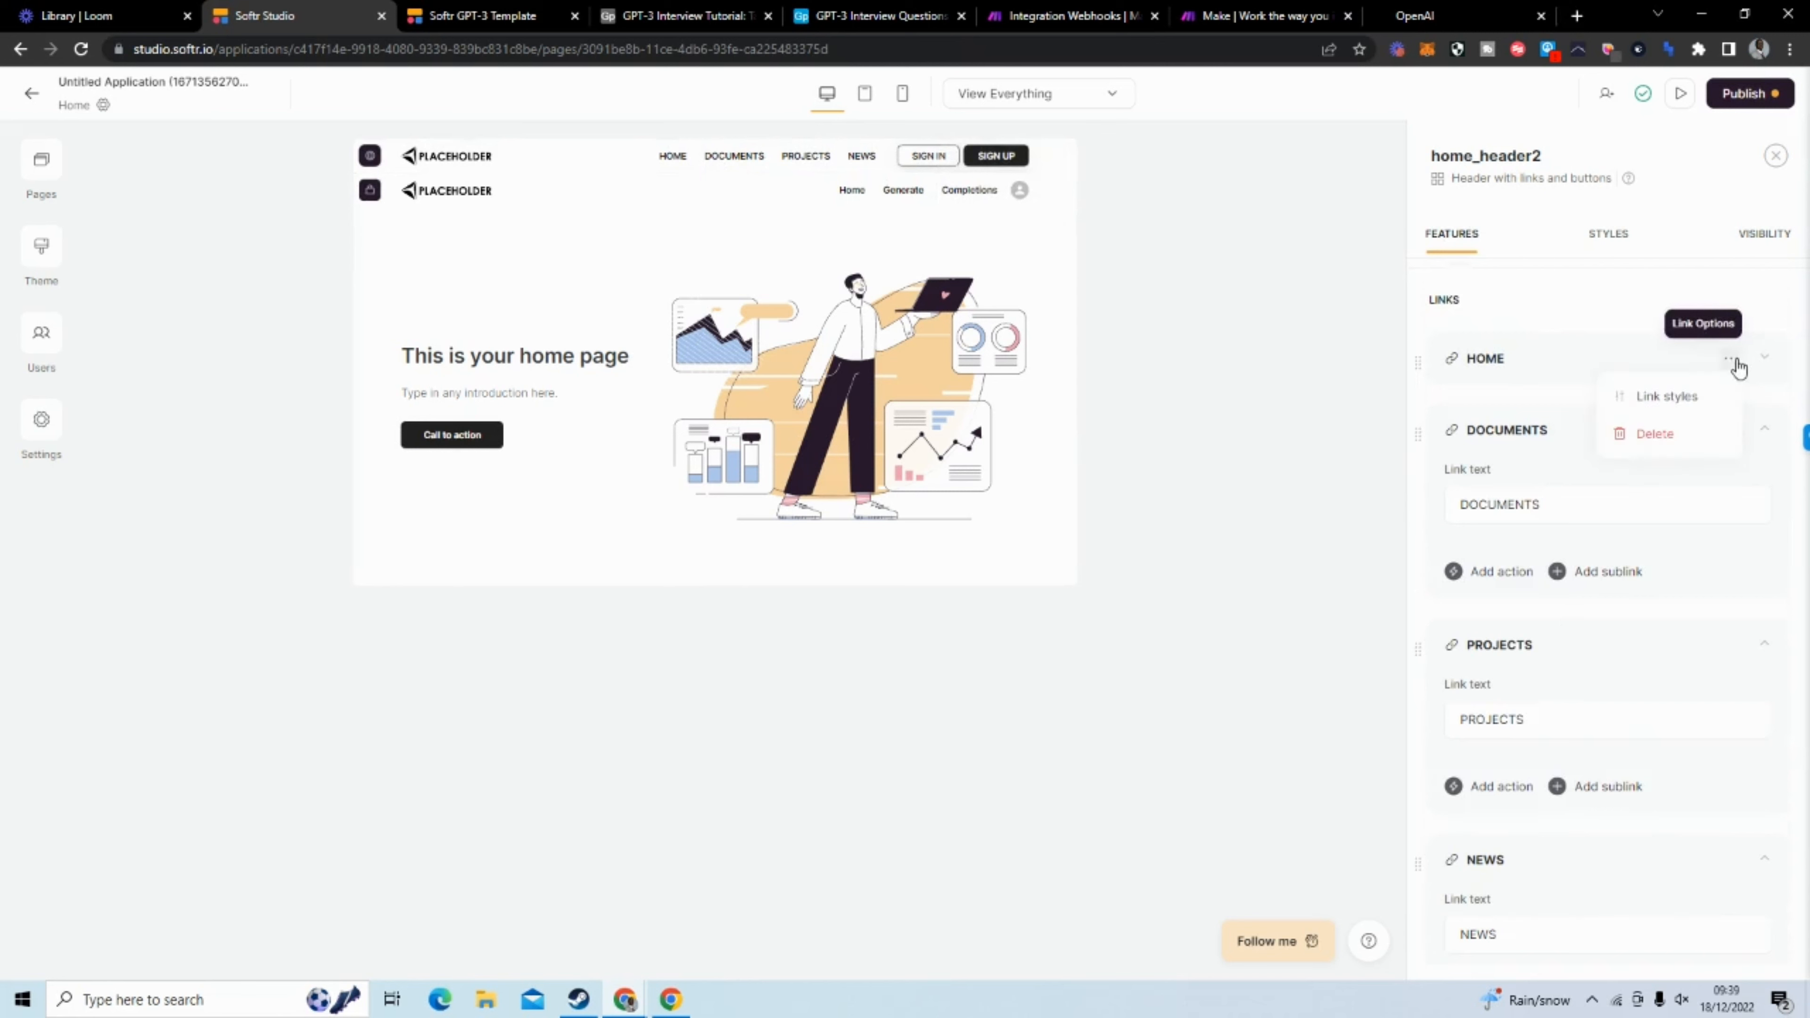
pyautogui.click(1687, 433)
pyautogui.click(1730, 360)
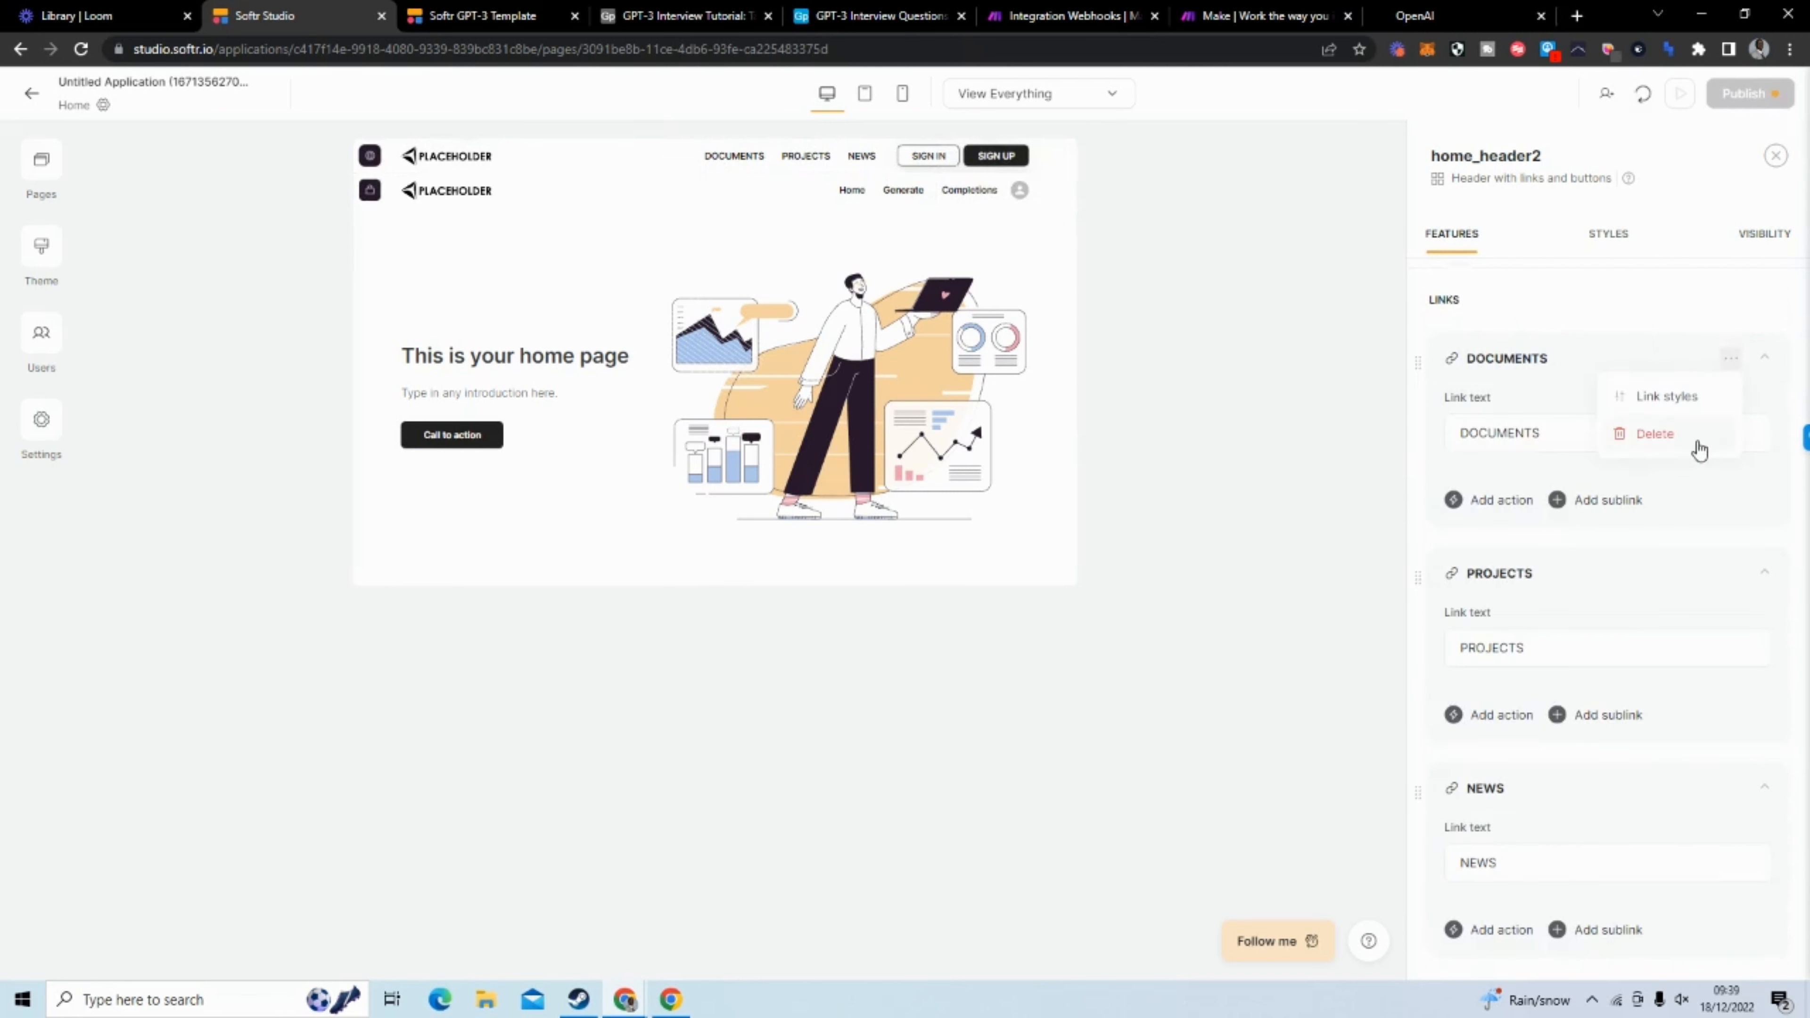
pyautogui.click(1690, 436)
pyautogui.click(1731, 360)
pyautogui.click(1690, 437)
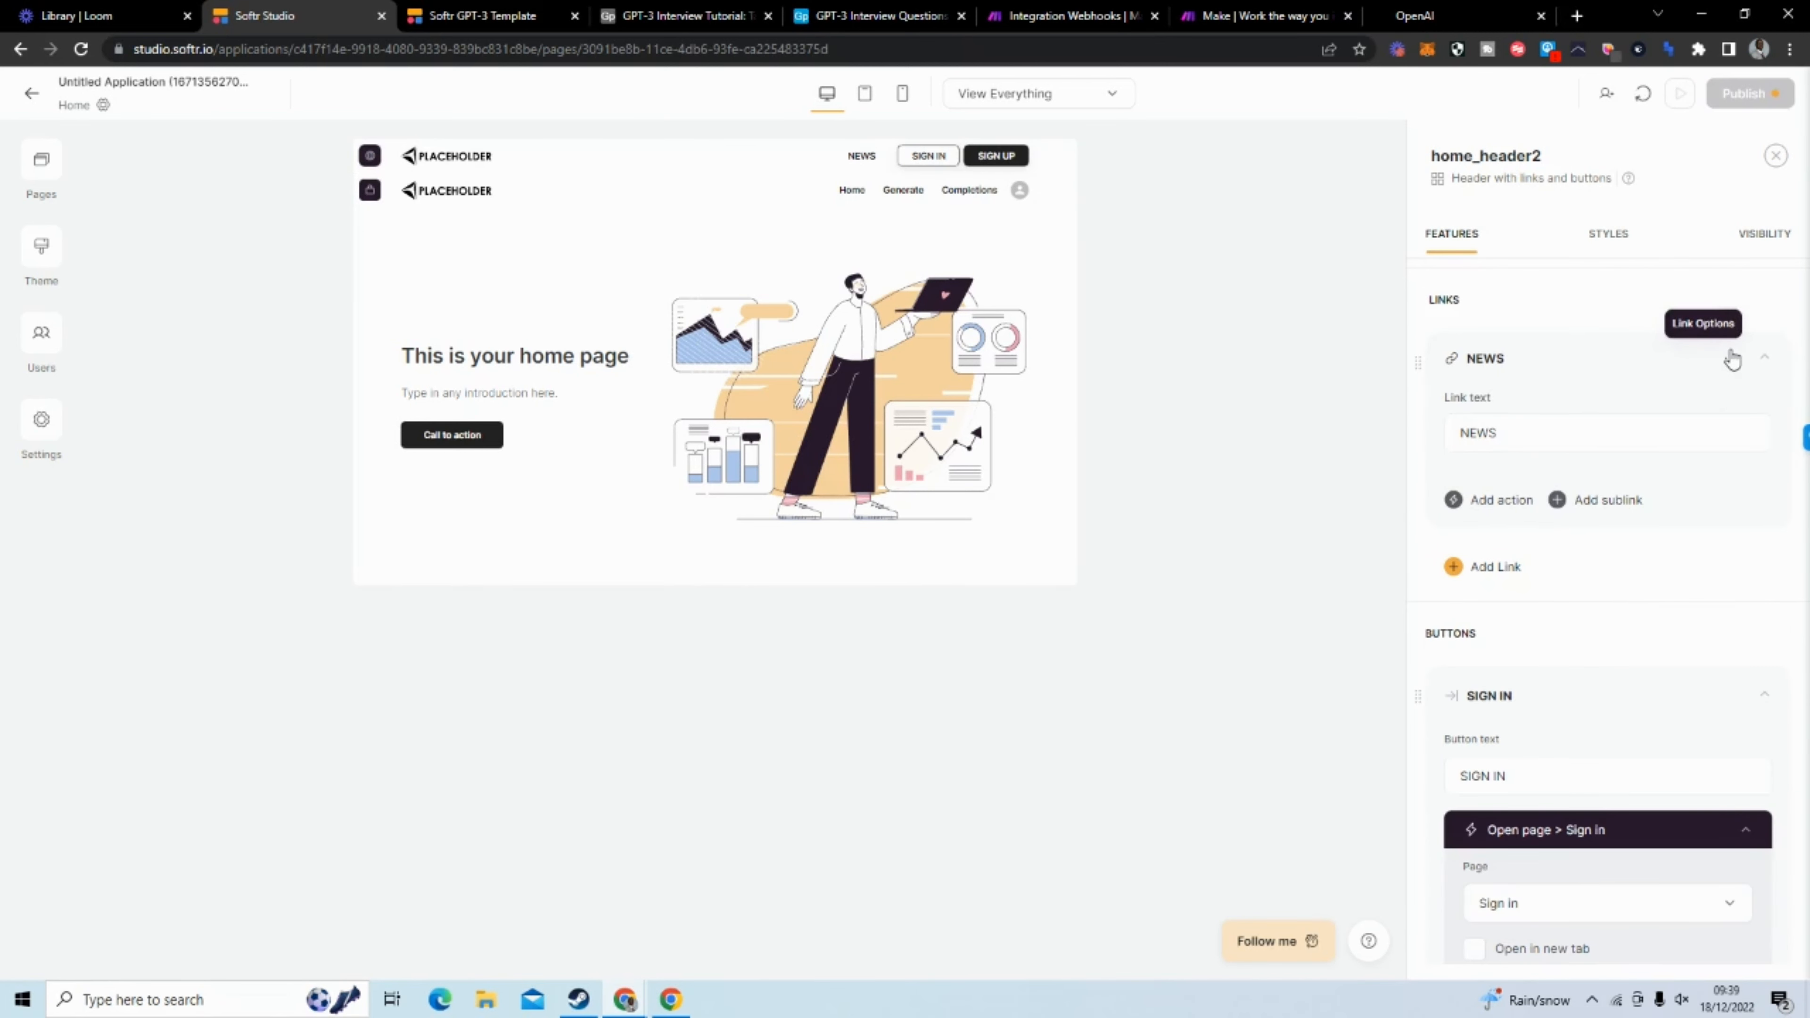
pyautogui.click(1734, 360)
pyautogui.click(1693, 437)
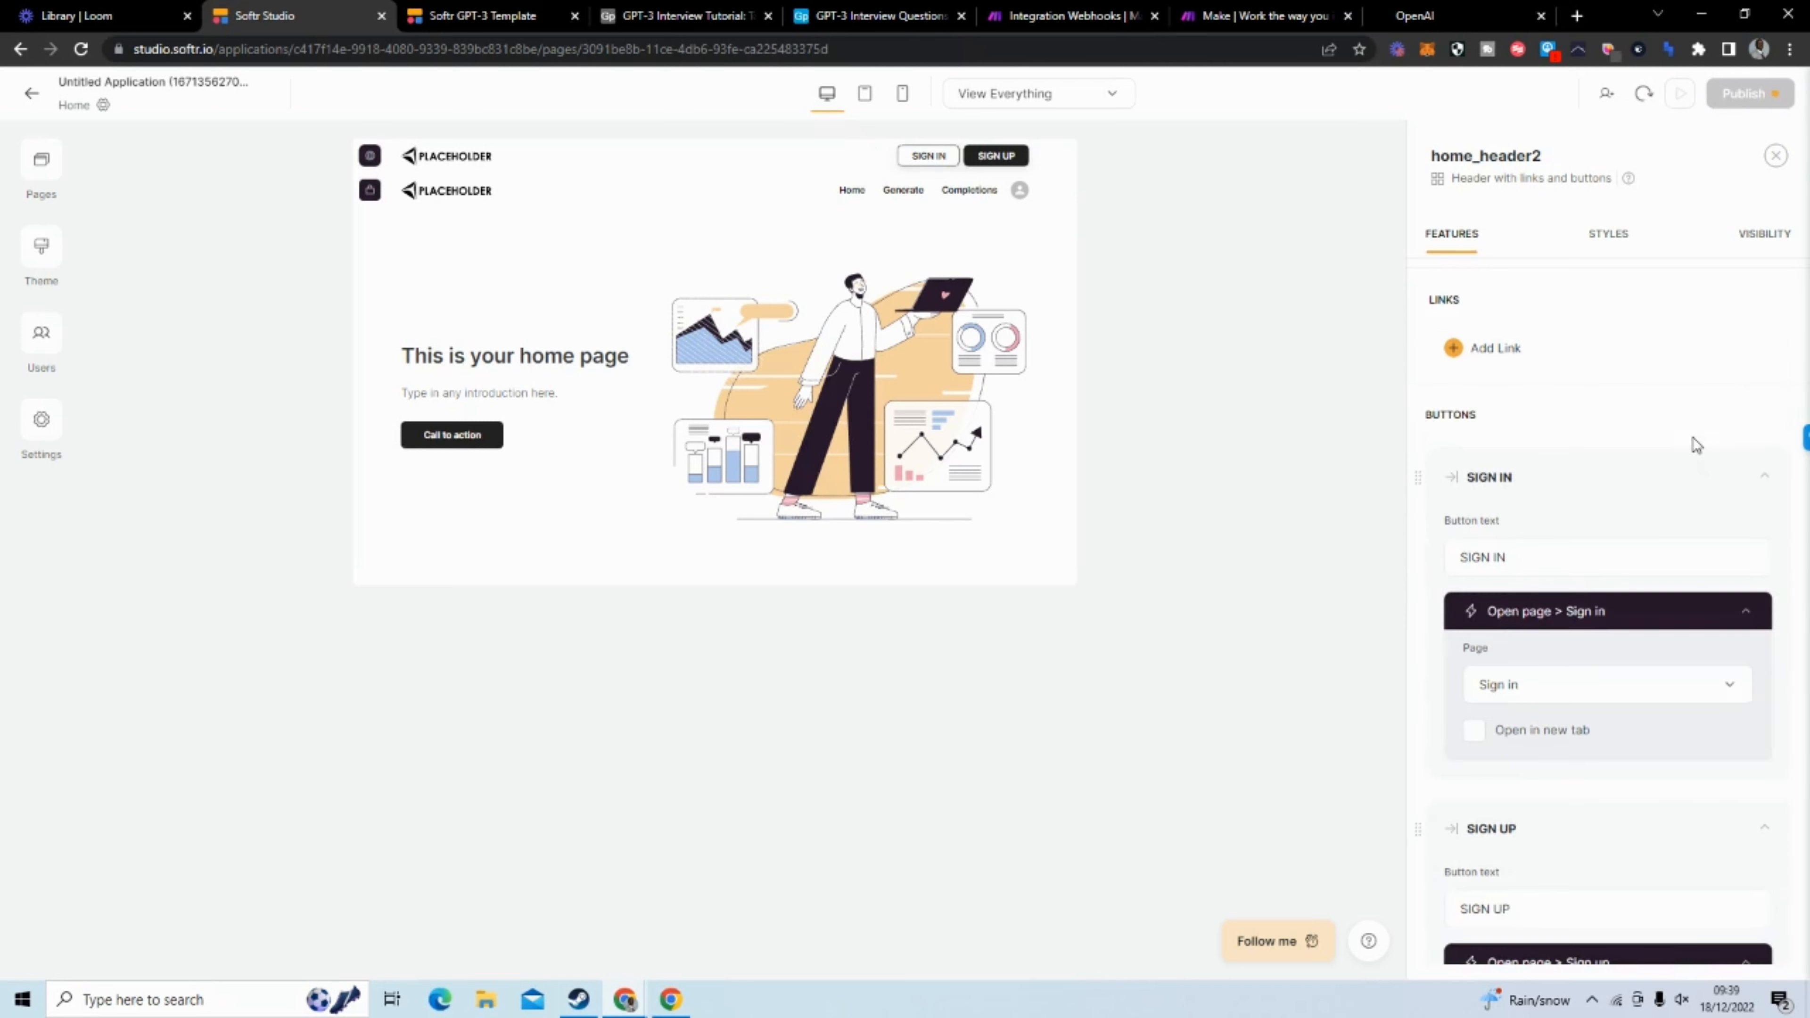
pyautogui.scroll(-3, 1596, 469)
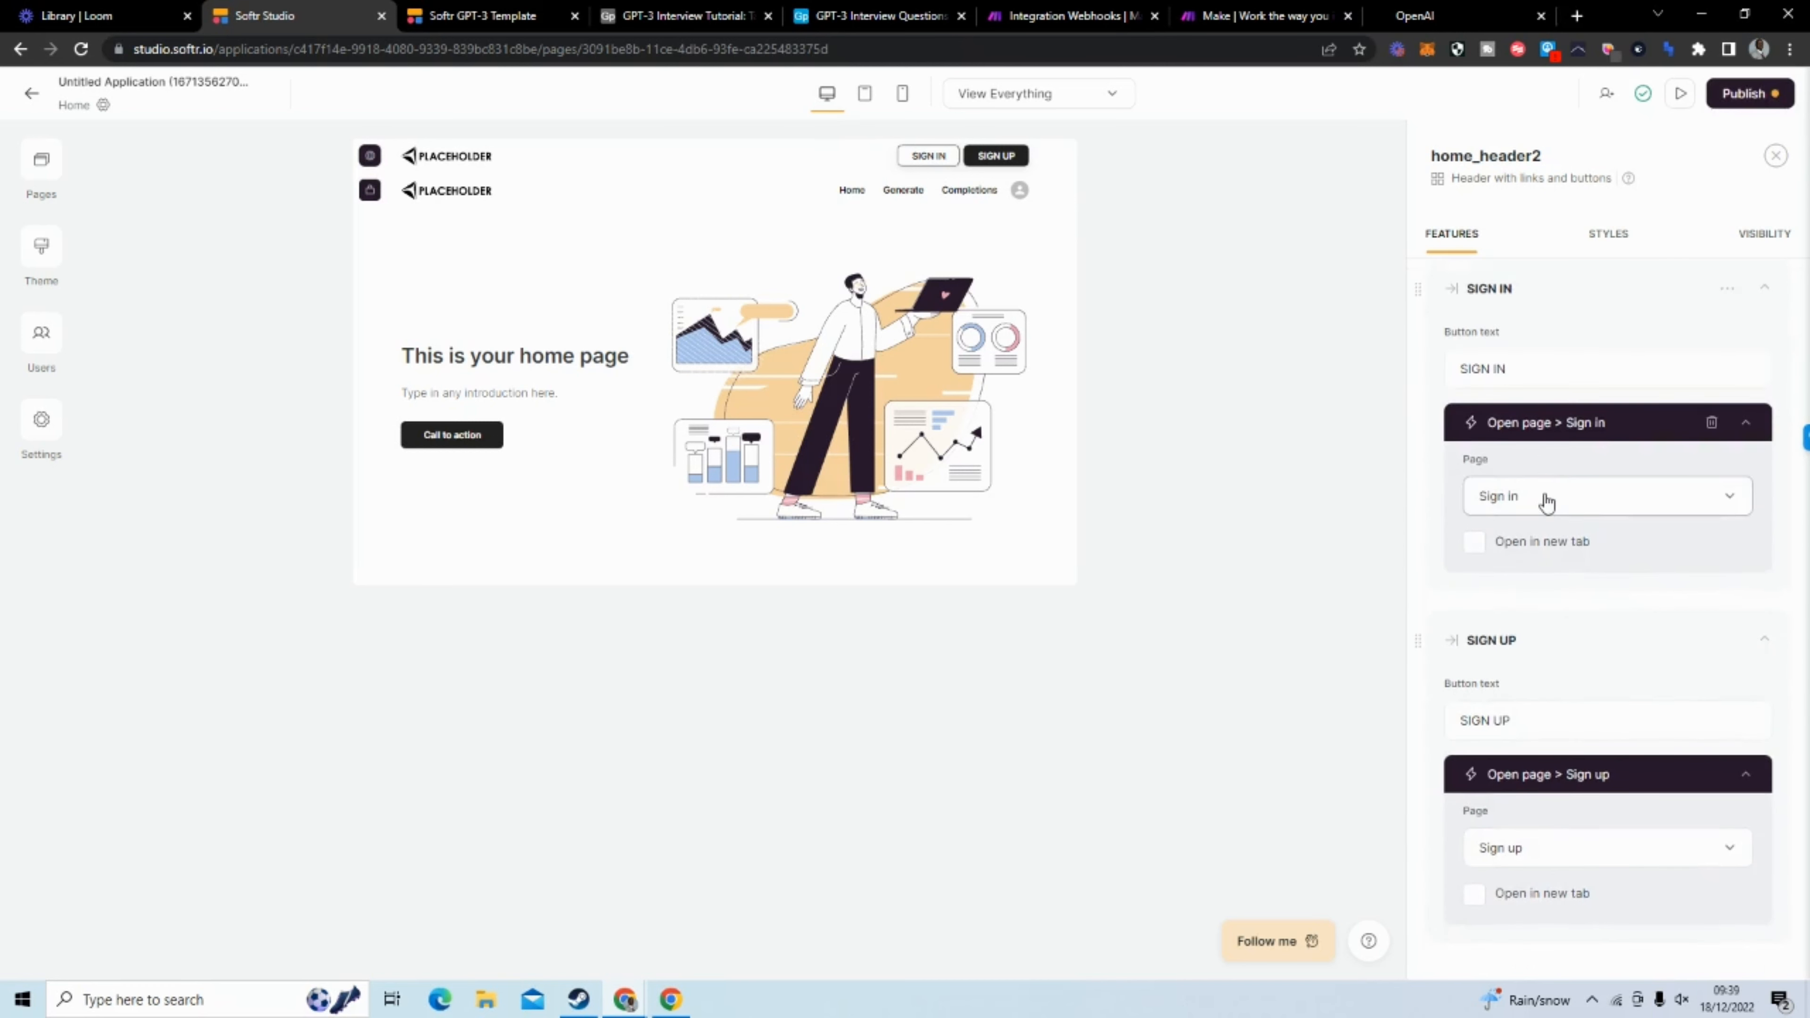
pyautogui.scroll(-3, 1546, 502)
pyautogui.scroll(-6, 1605, 650)
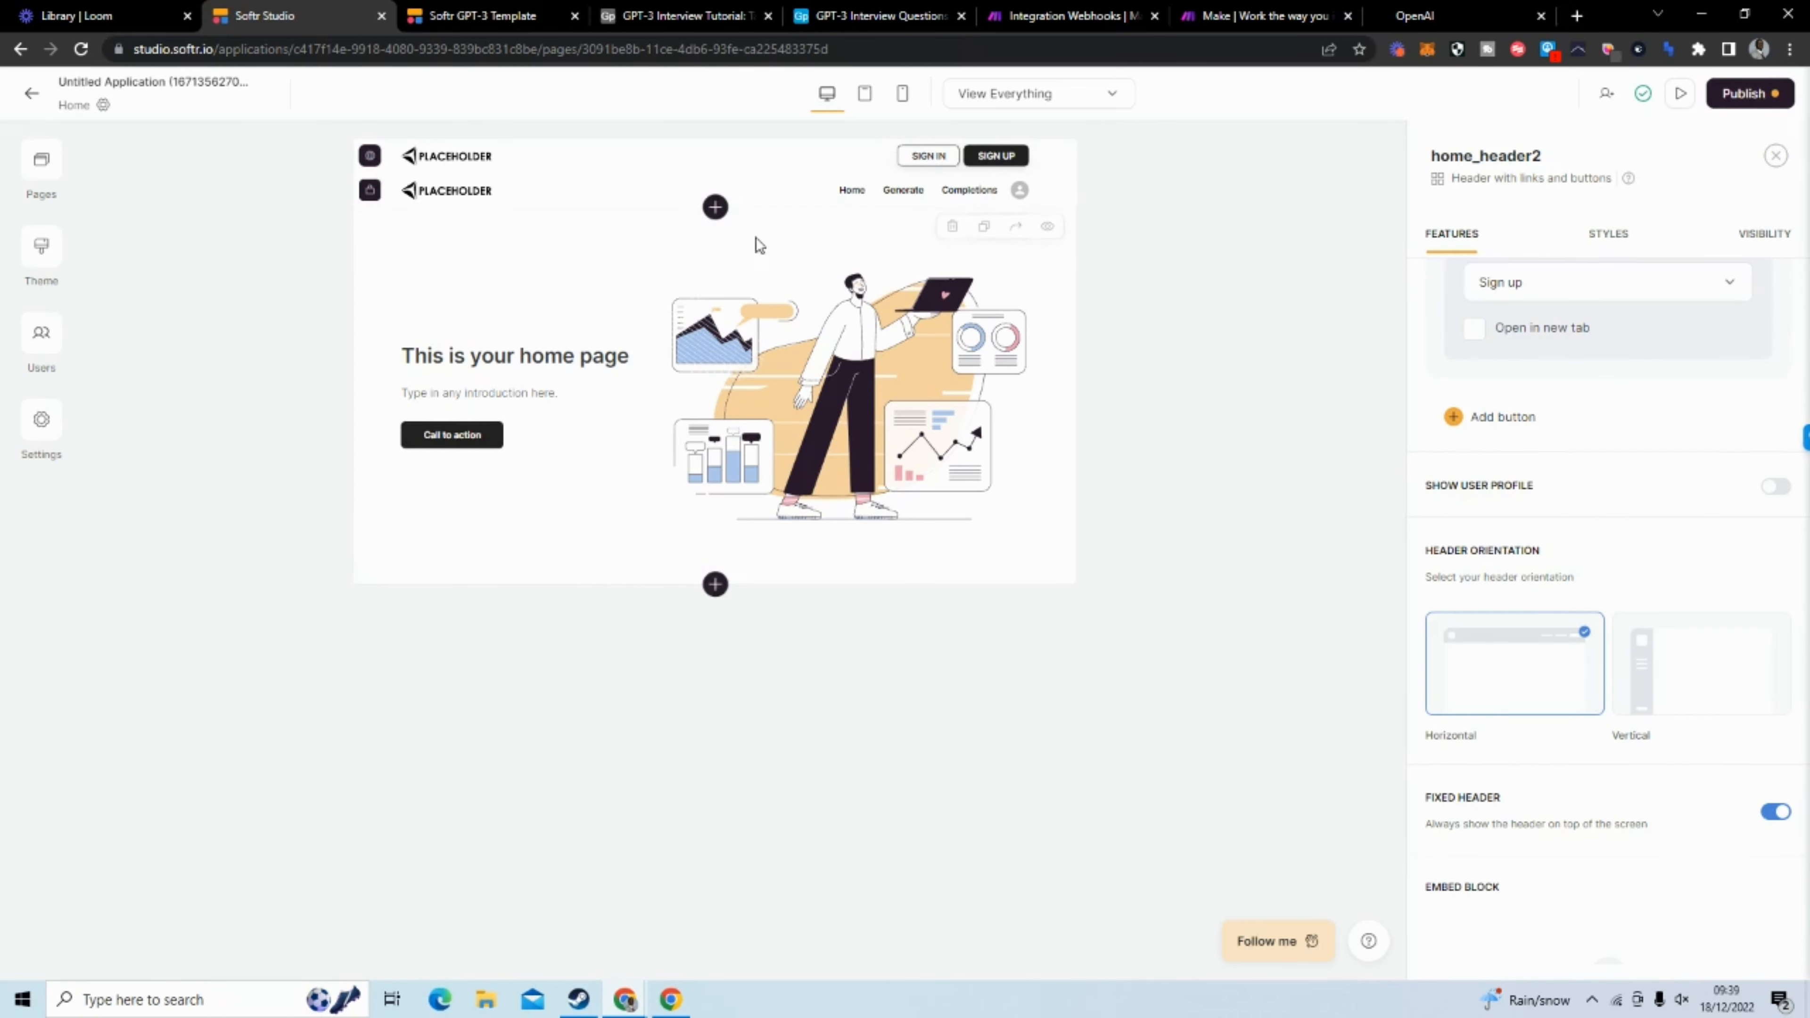
# Set the home page hero's title to "GPT-3 Integration Tutorial with Softr"
pyautogui.click(611, 404)
pyautogui.moveTo(1602, 331); pyautogui.dragTo(1375, 339)
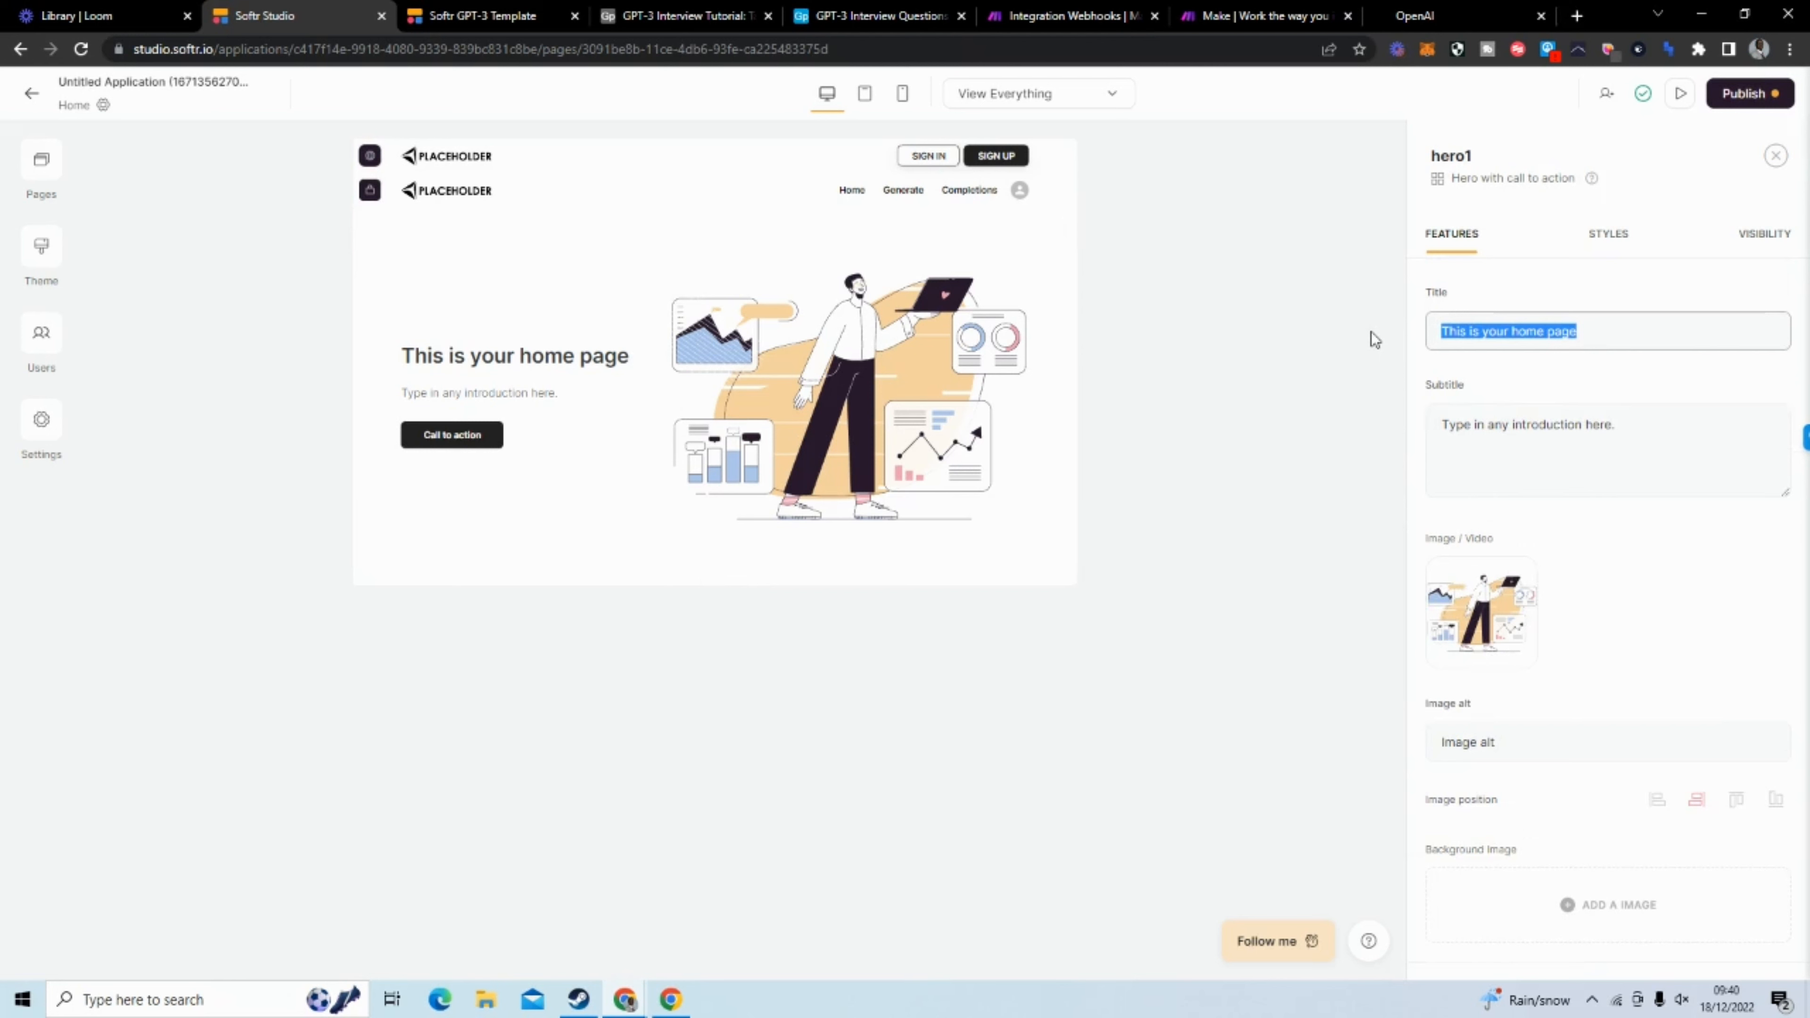
pyautogui.write('GPT')
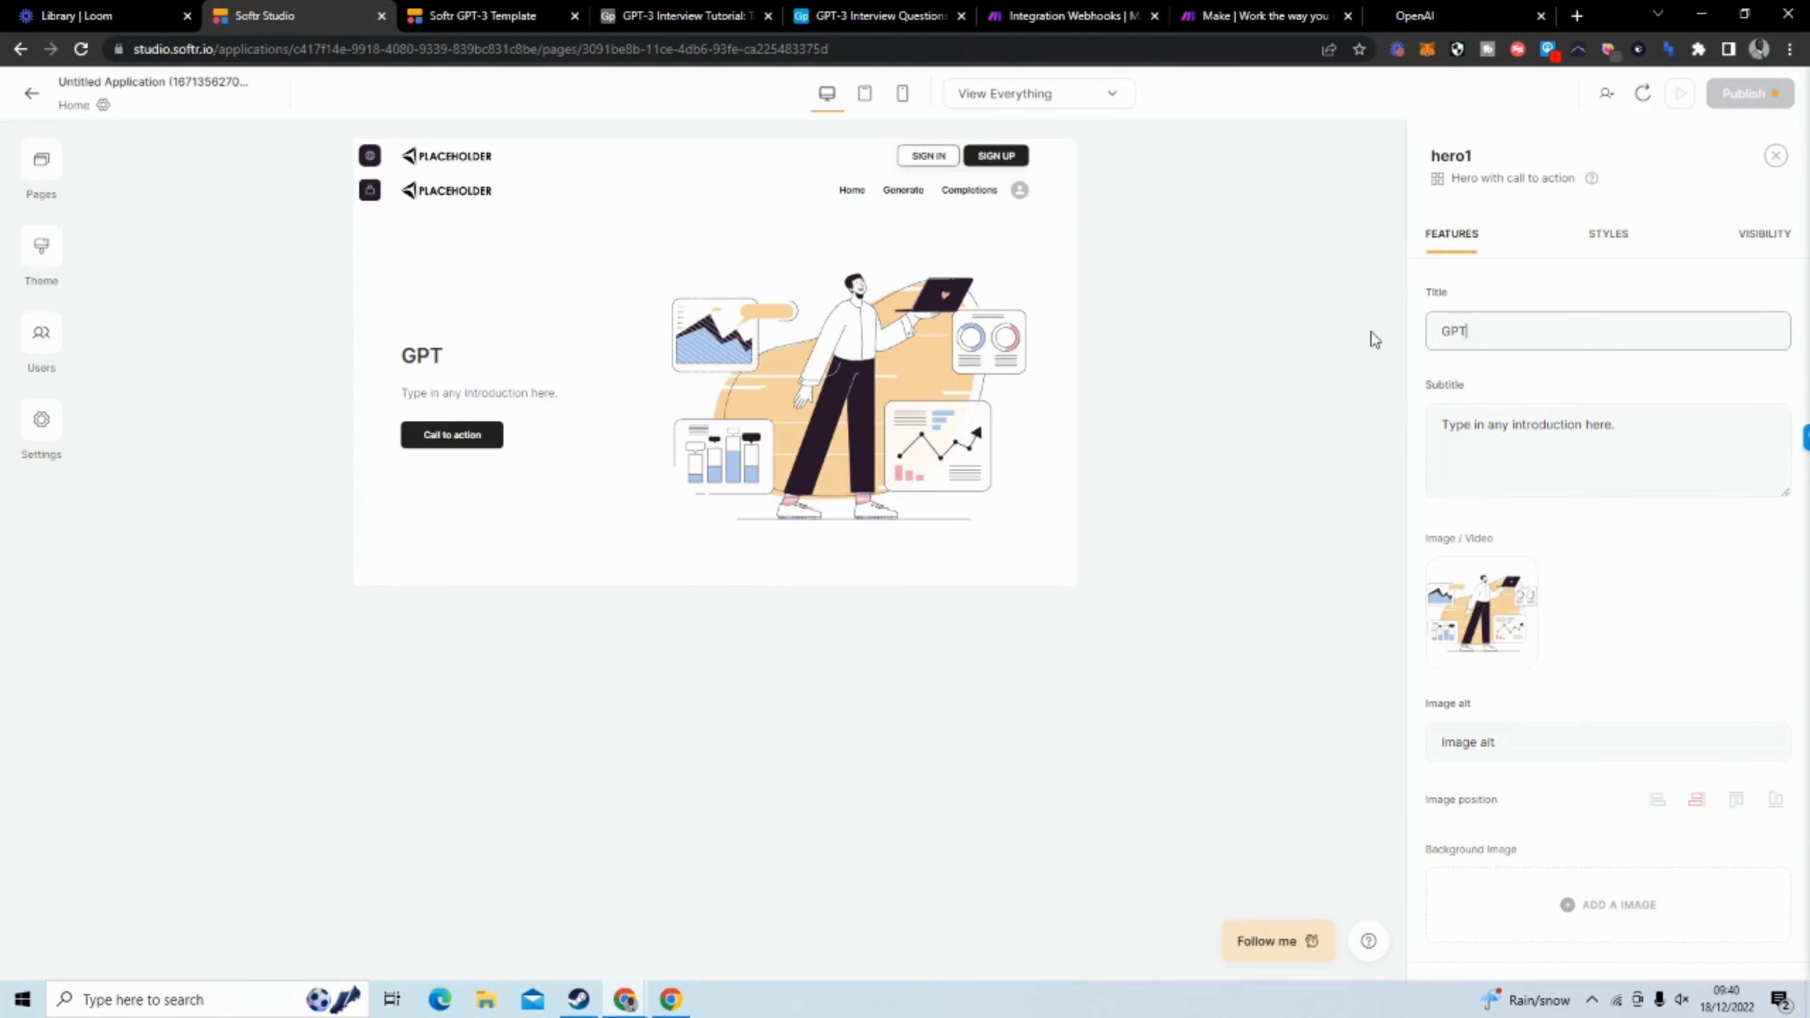
pyautogui.write('-3 IntegrationTu')
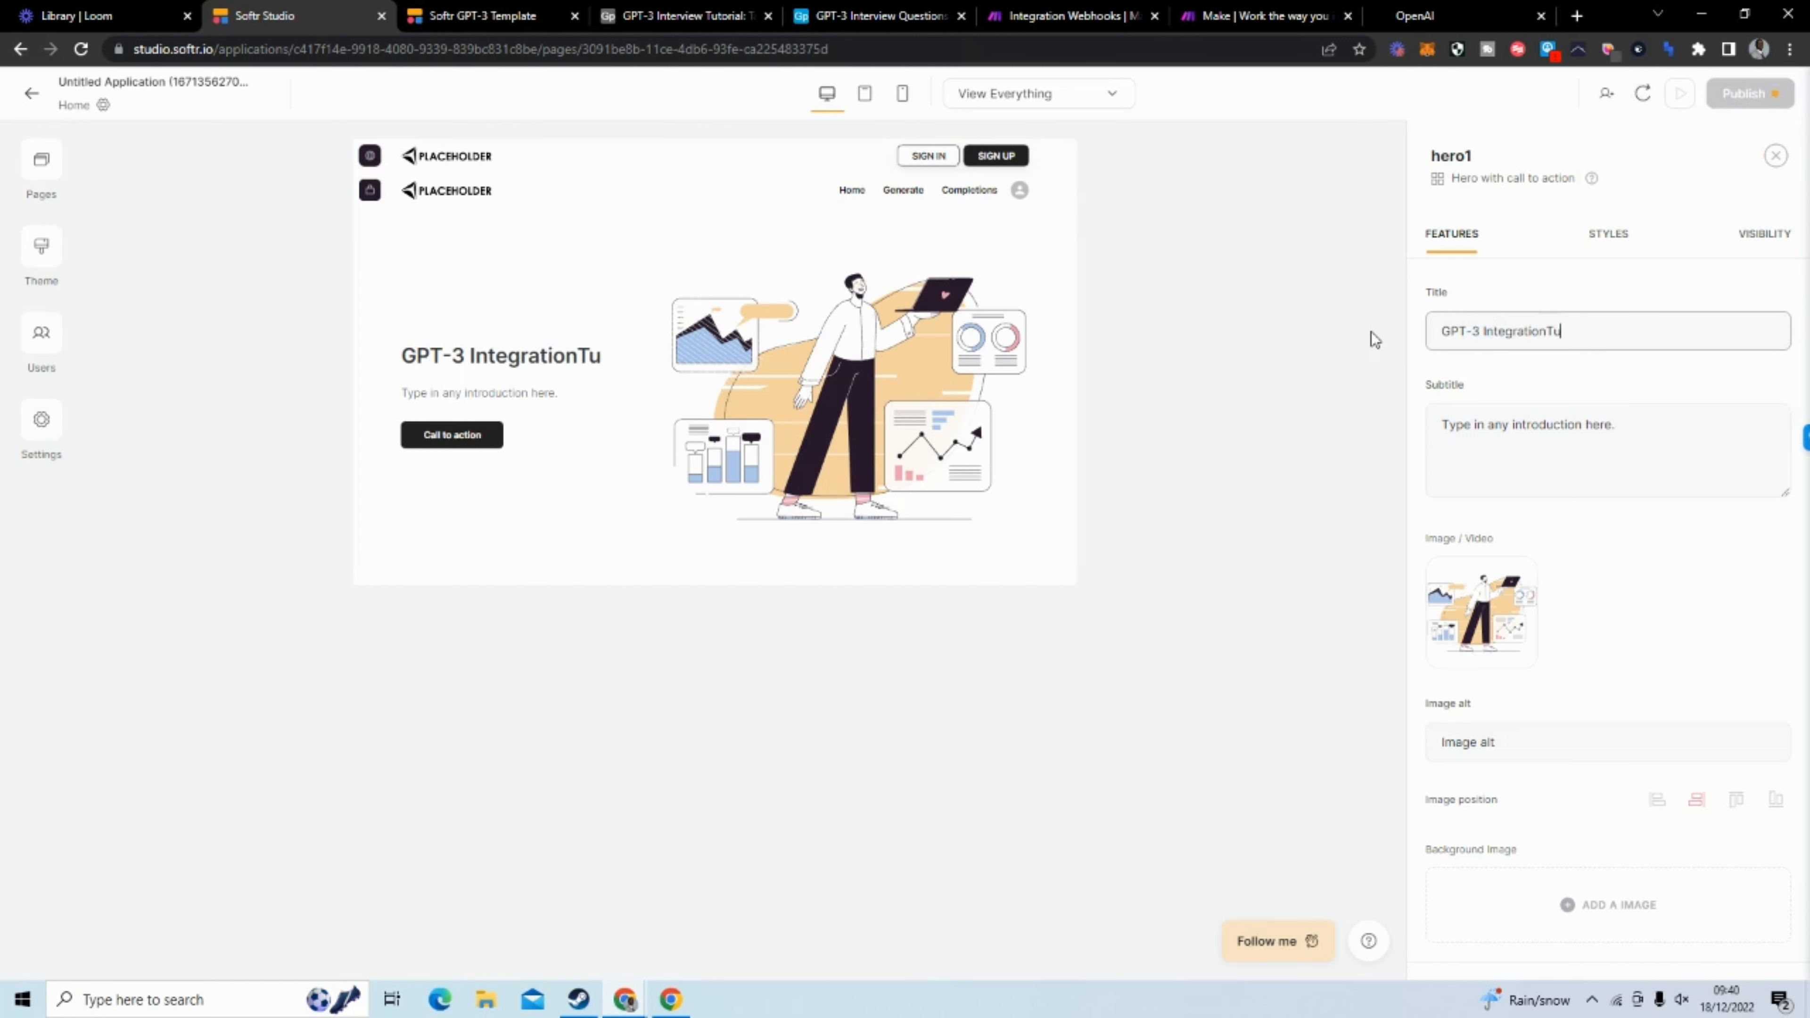
pyautogui.write('torial wi')
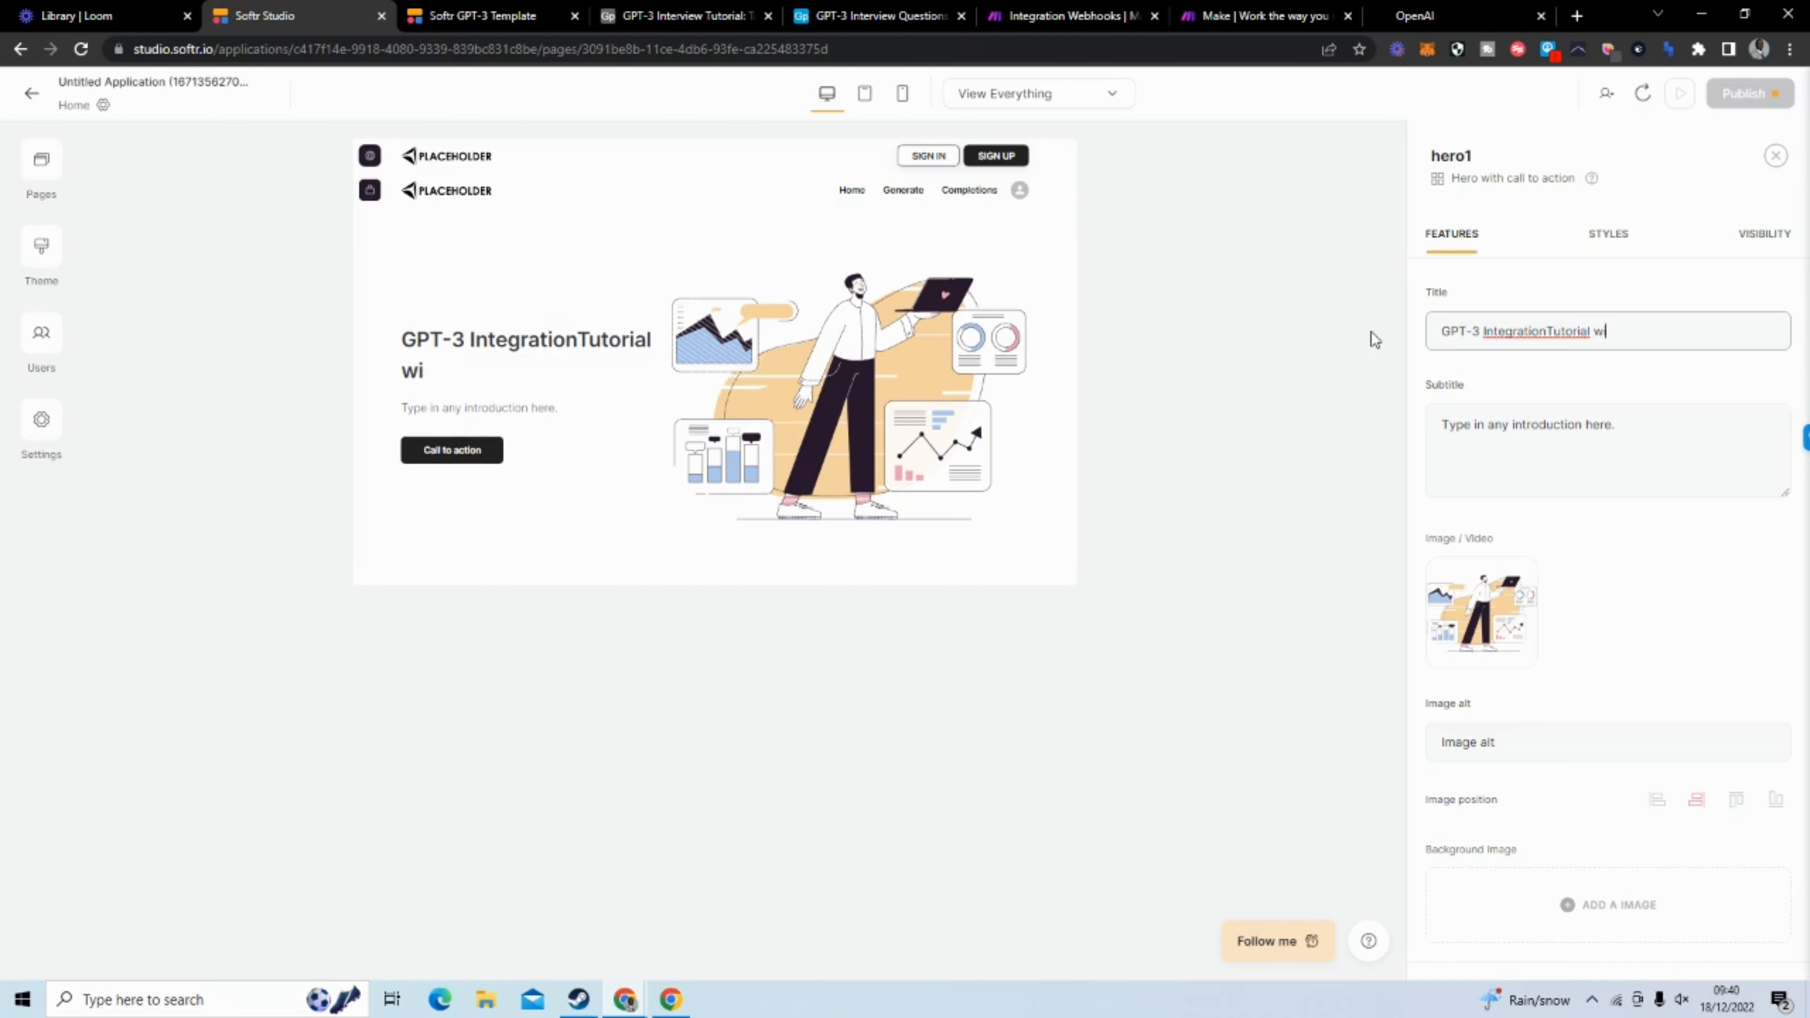
pyautogui.write('thSoftr')
pyautogui.click(1620, 330)
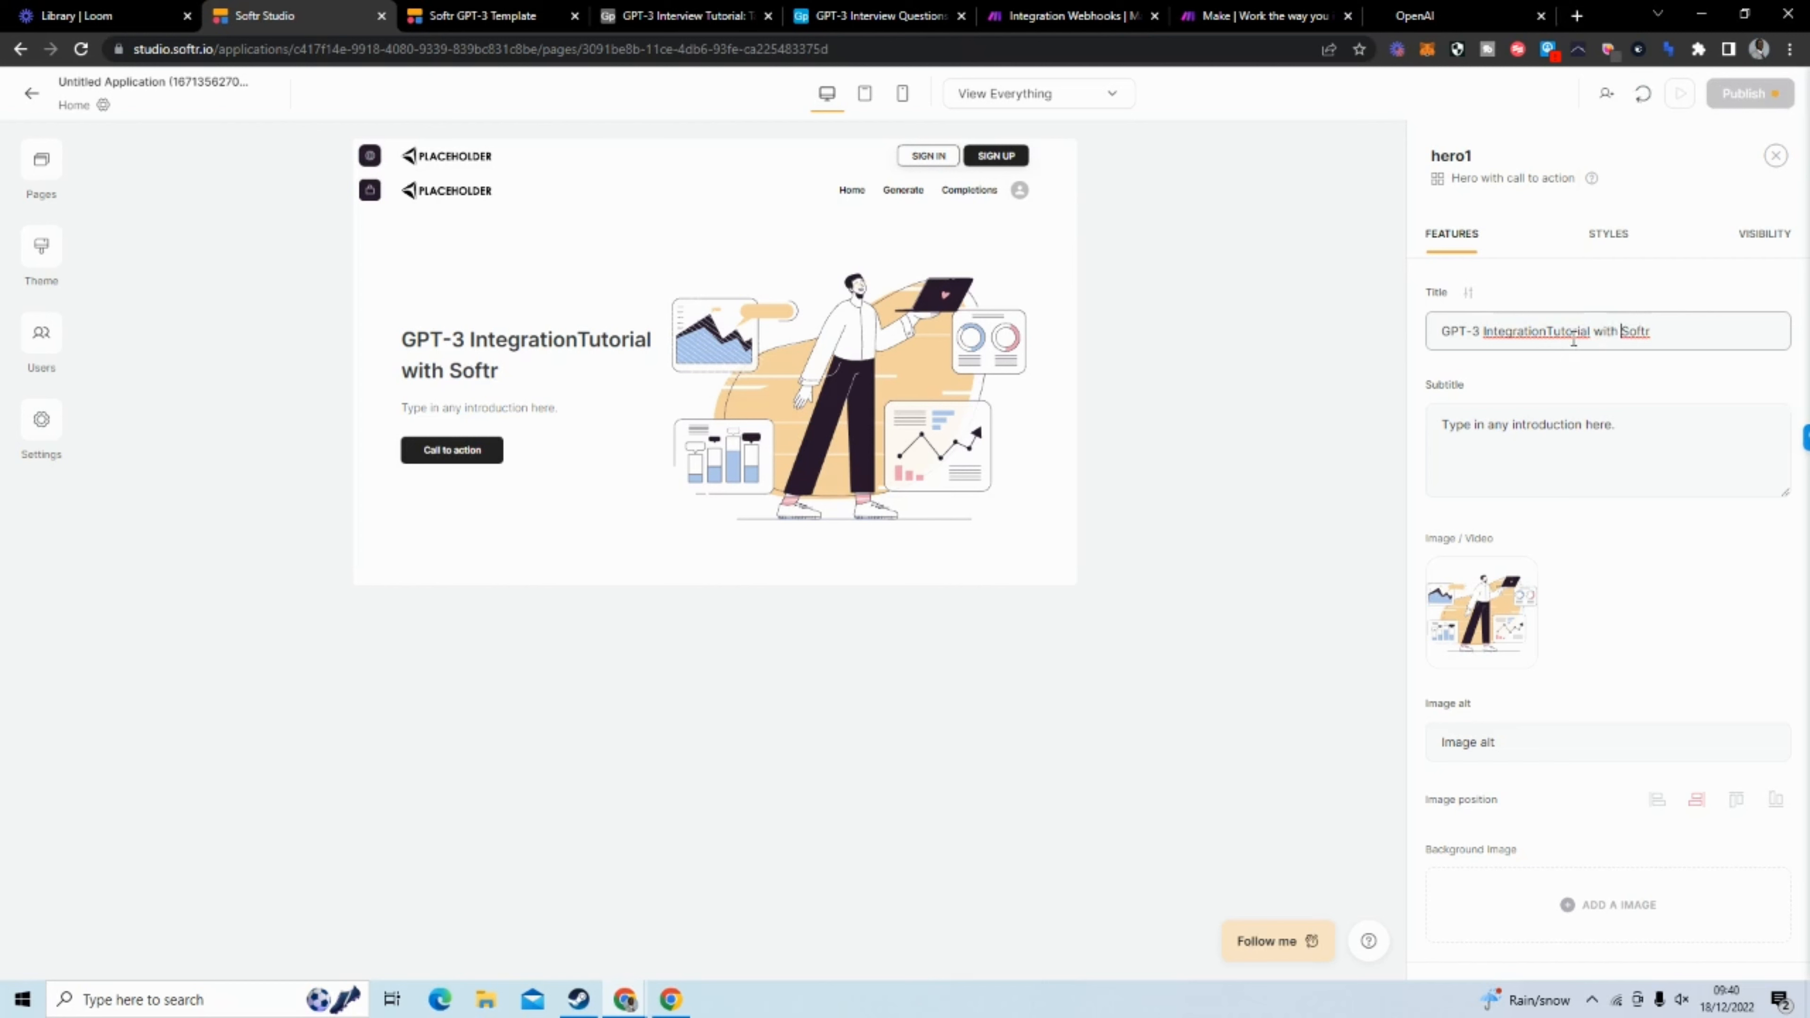
pyautogui.click(1548, 331)
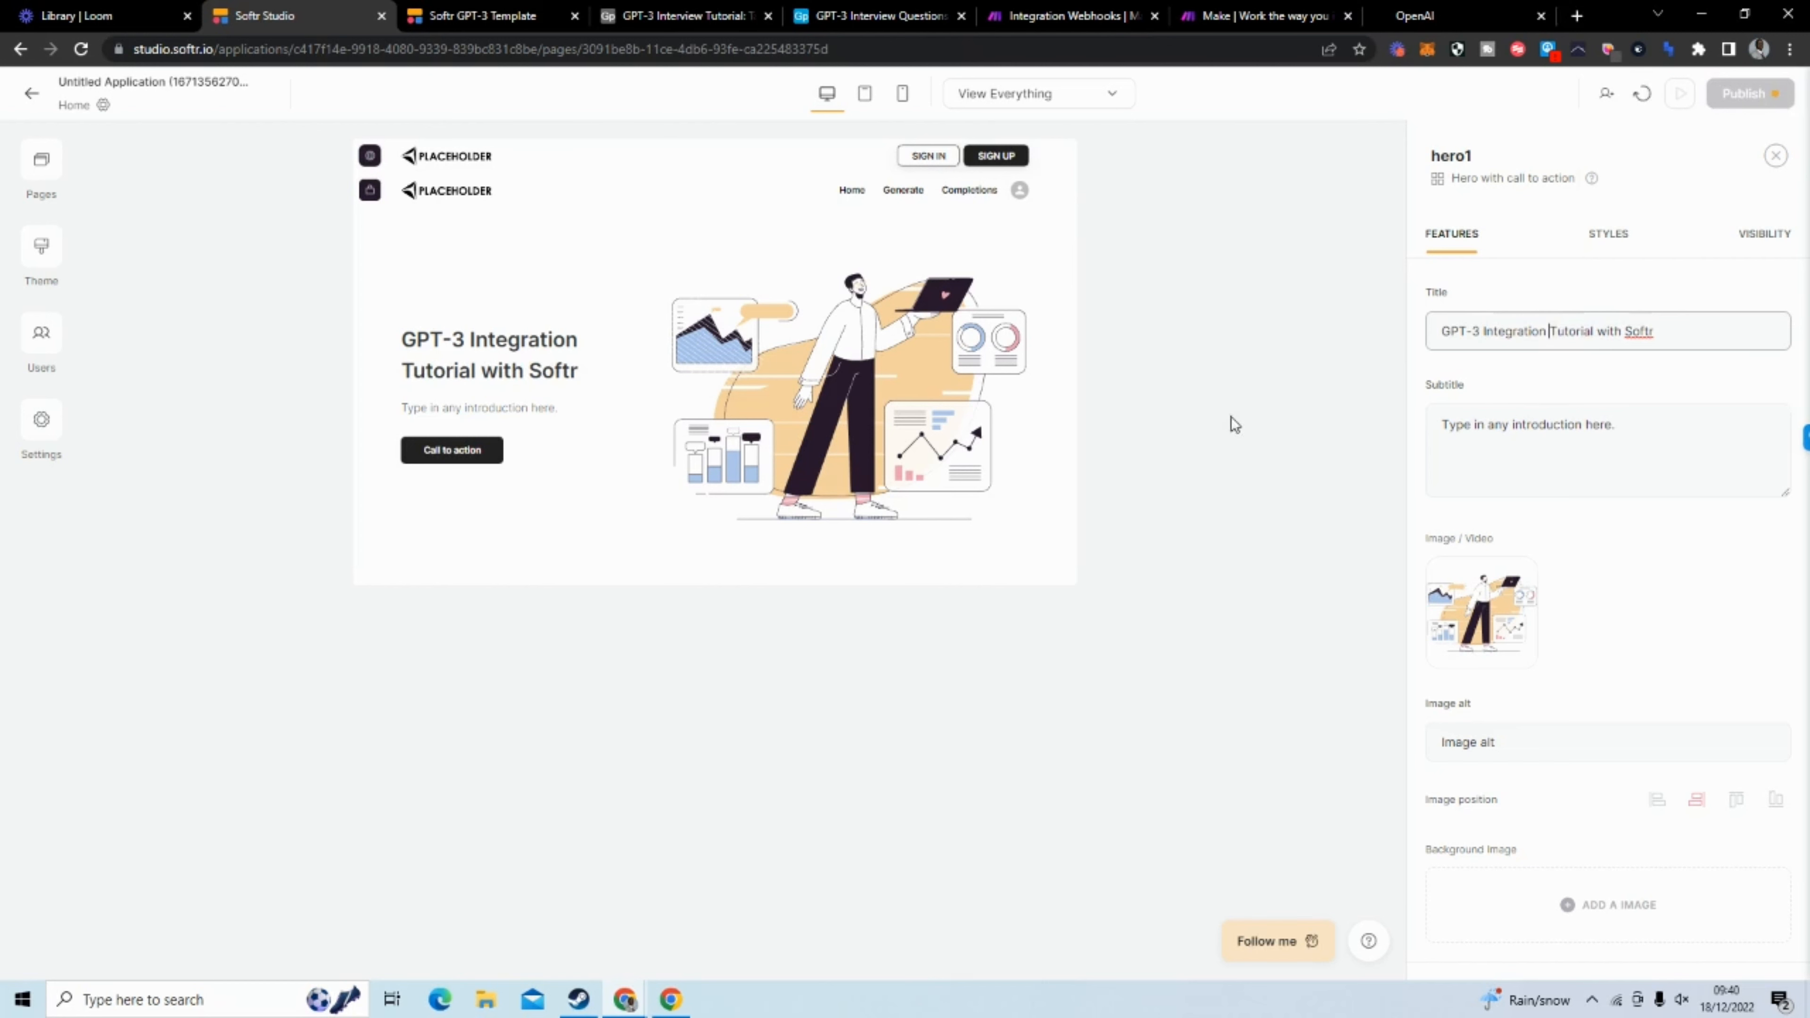
pyautogui.click(737, 646)
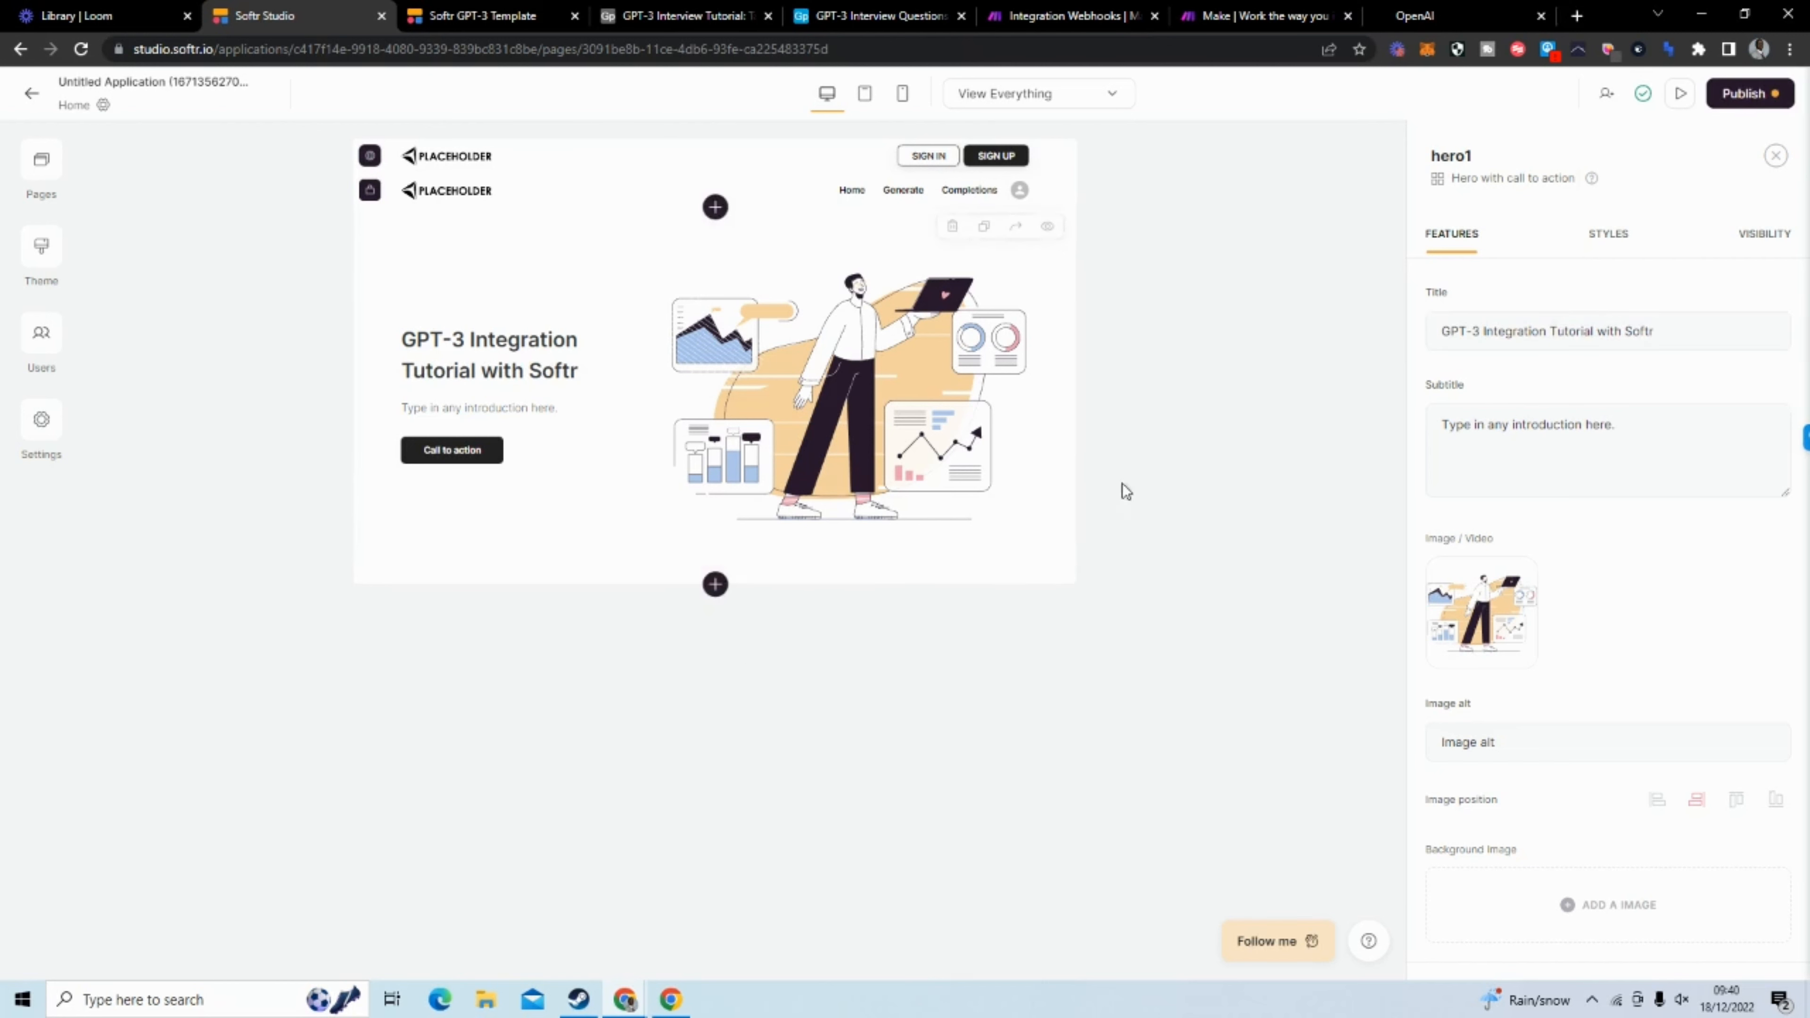
# Change the text of the hero's call-to-action button to "SIGN INN"
pyautogui.scroll(-4, 1607, 716)
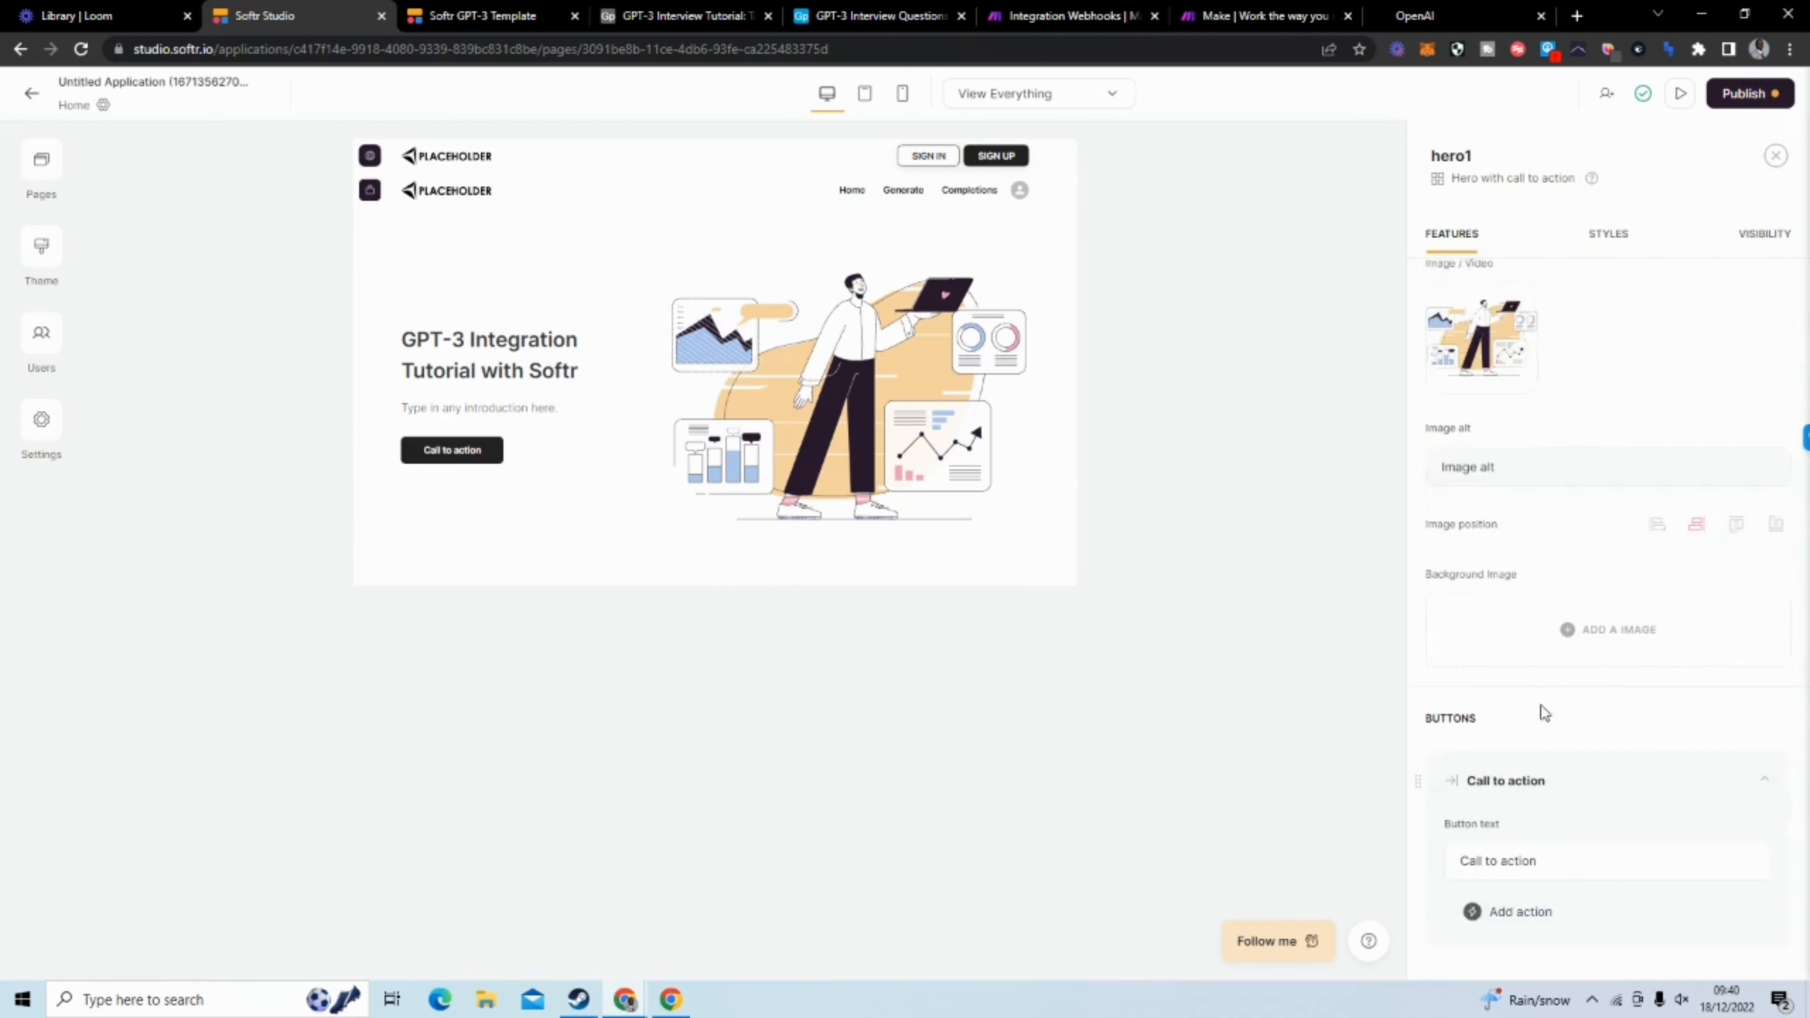
pyautogui.scroll(-4, 1542, 713)
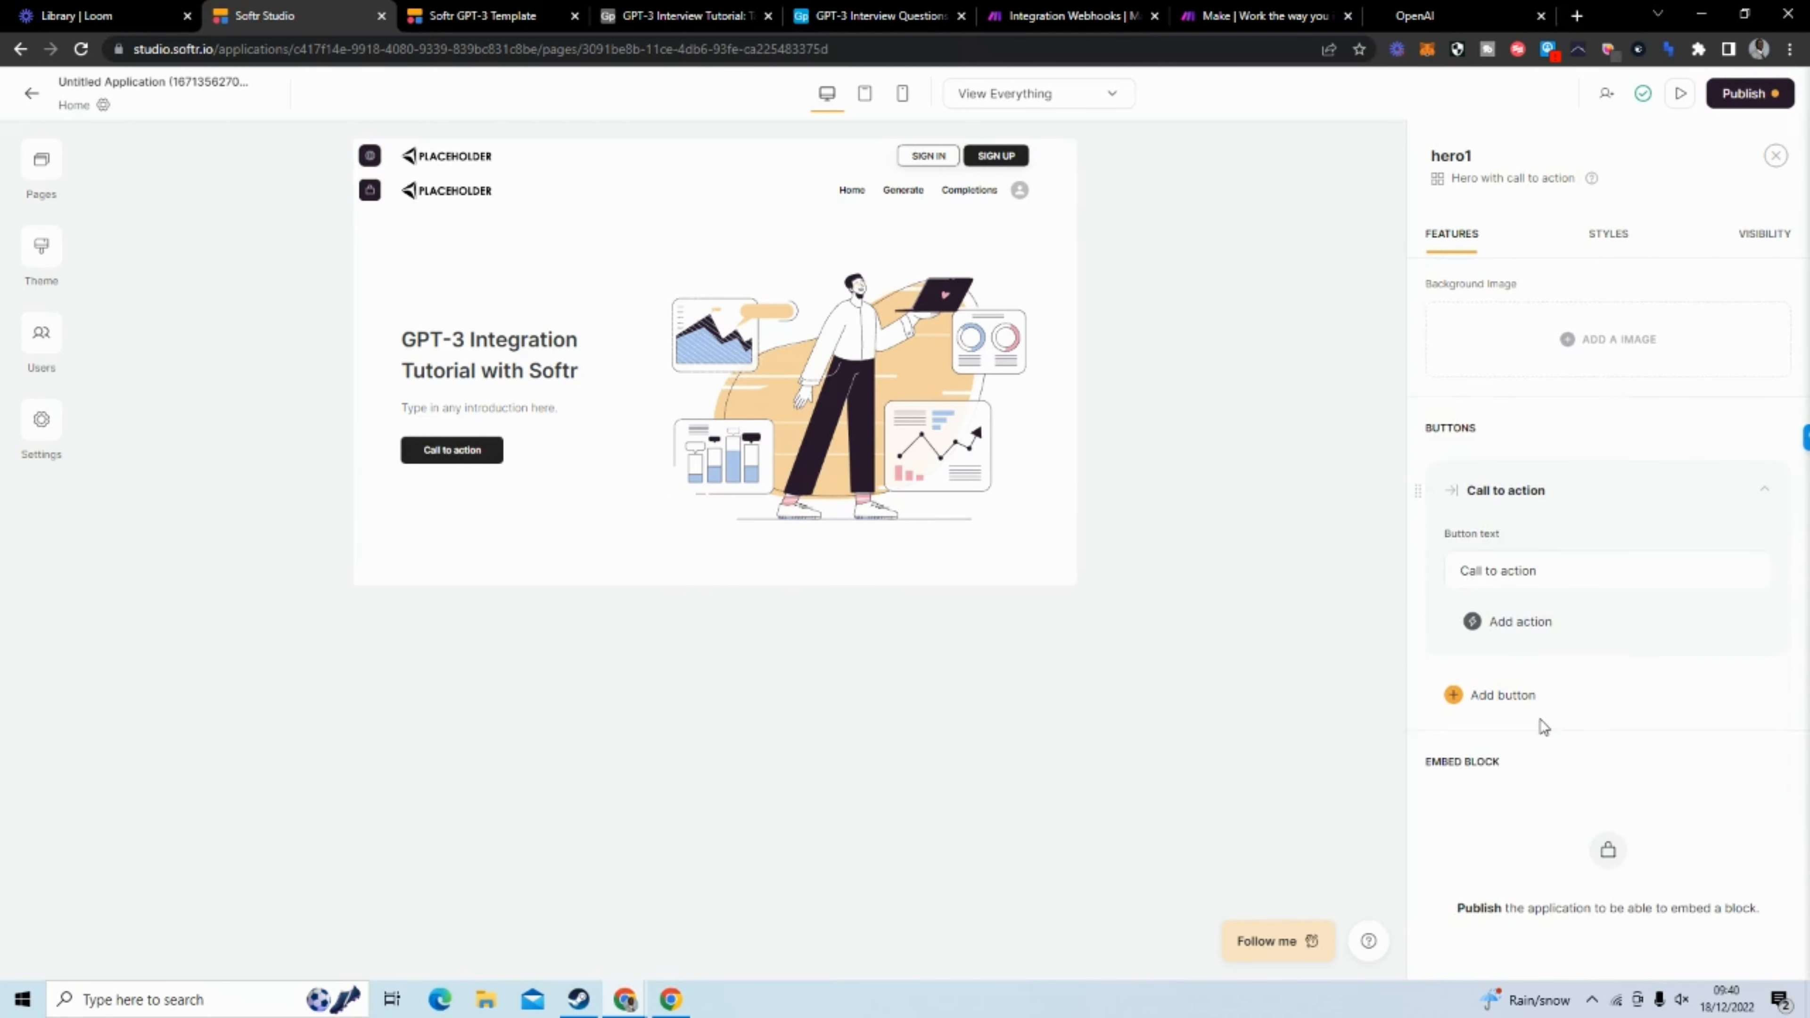
pyautogui.moveTo(1447, 570); pyautogui.dragTo(1509, 580)
pyautogui.write('Si')
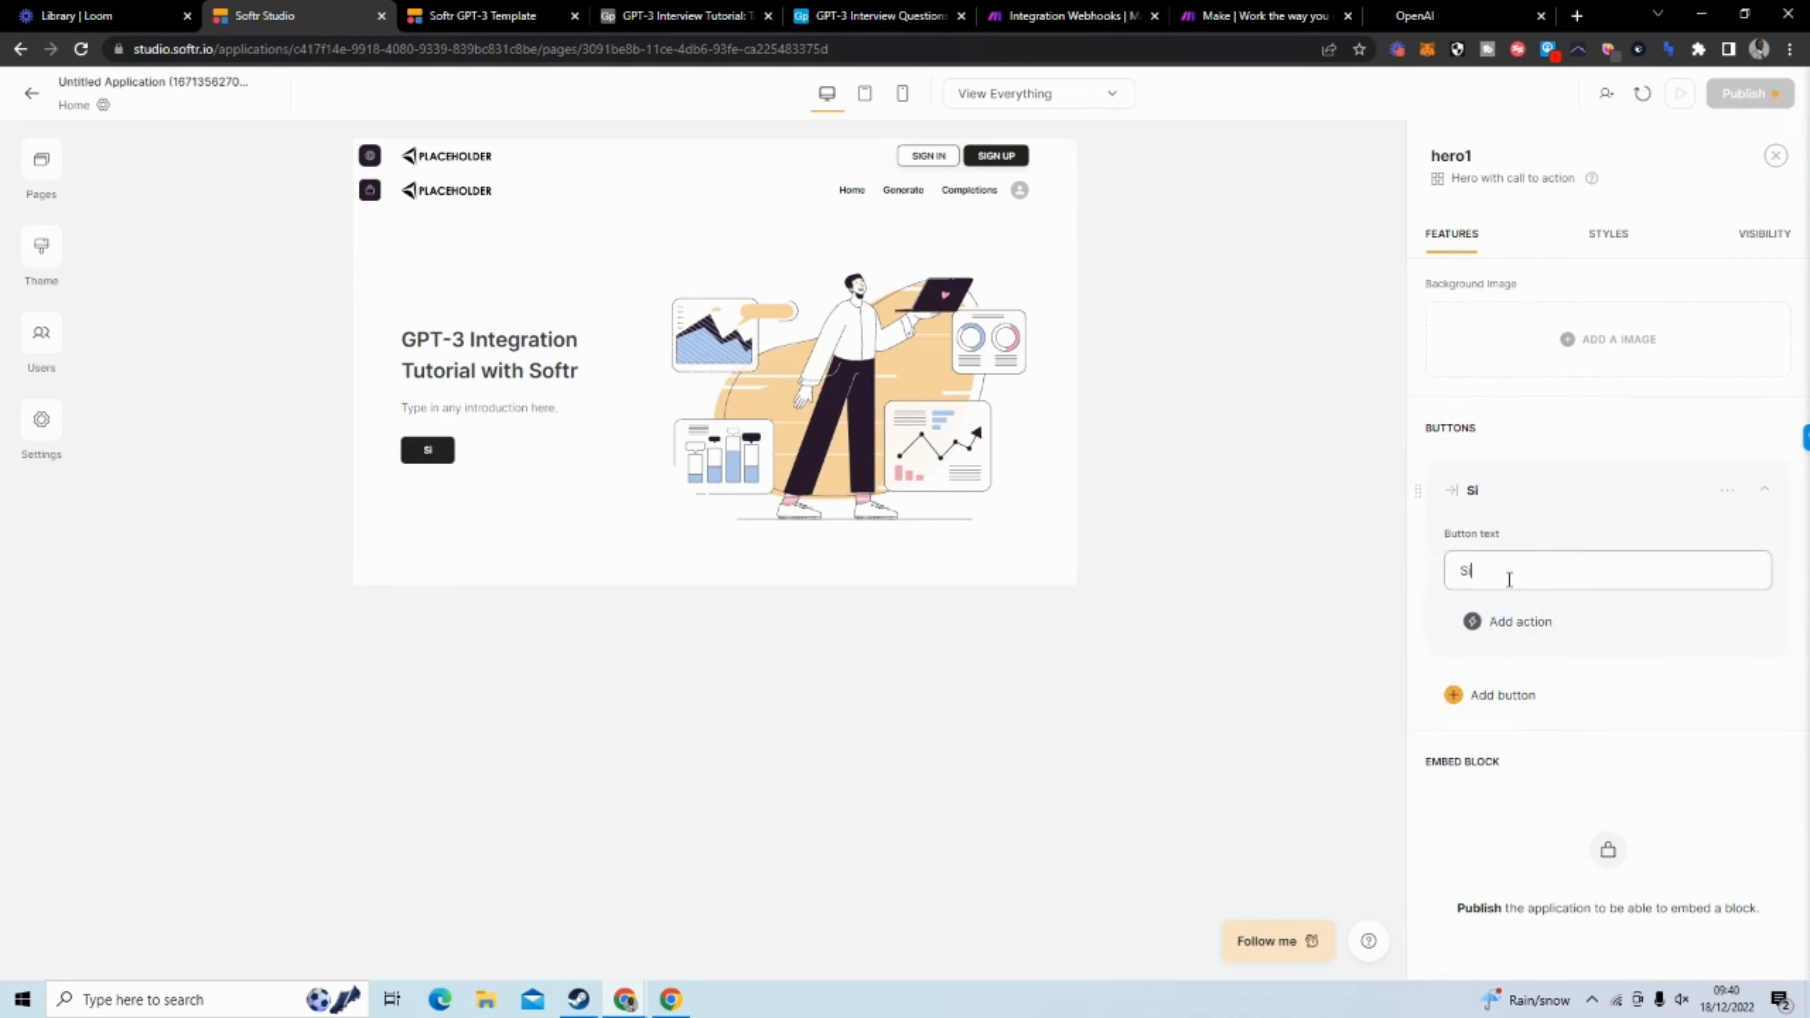
pyautogui.write('gn')
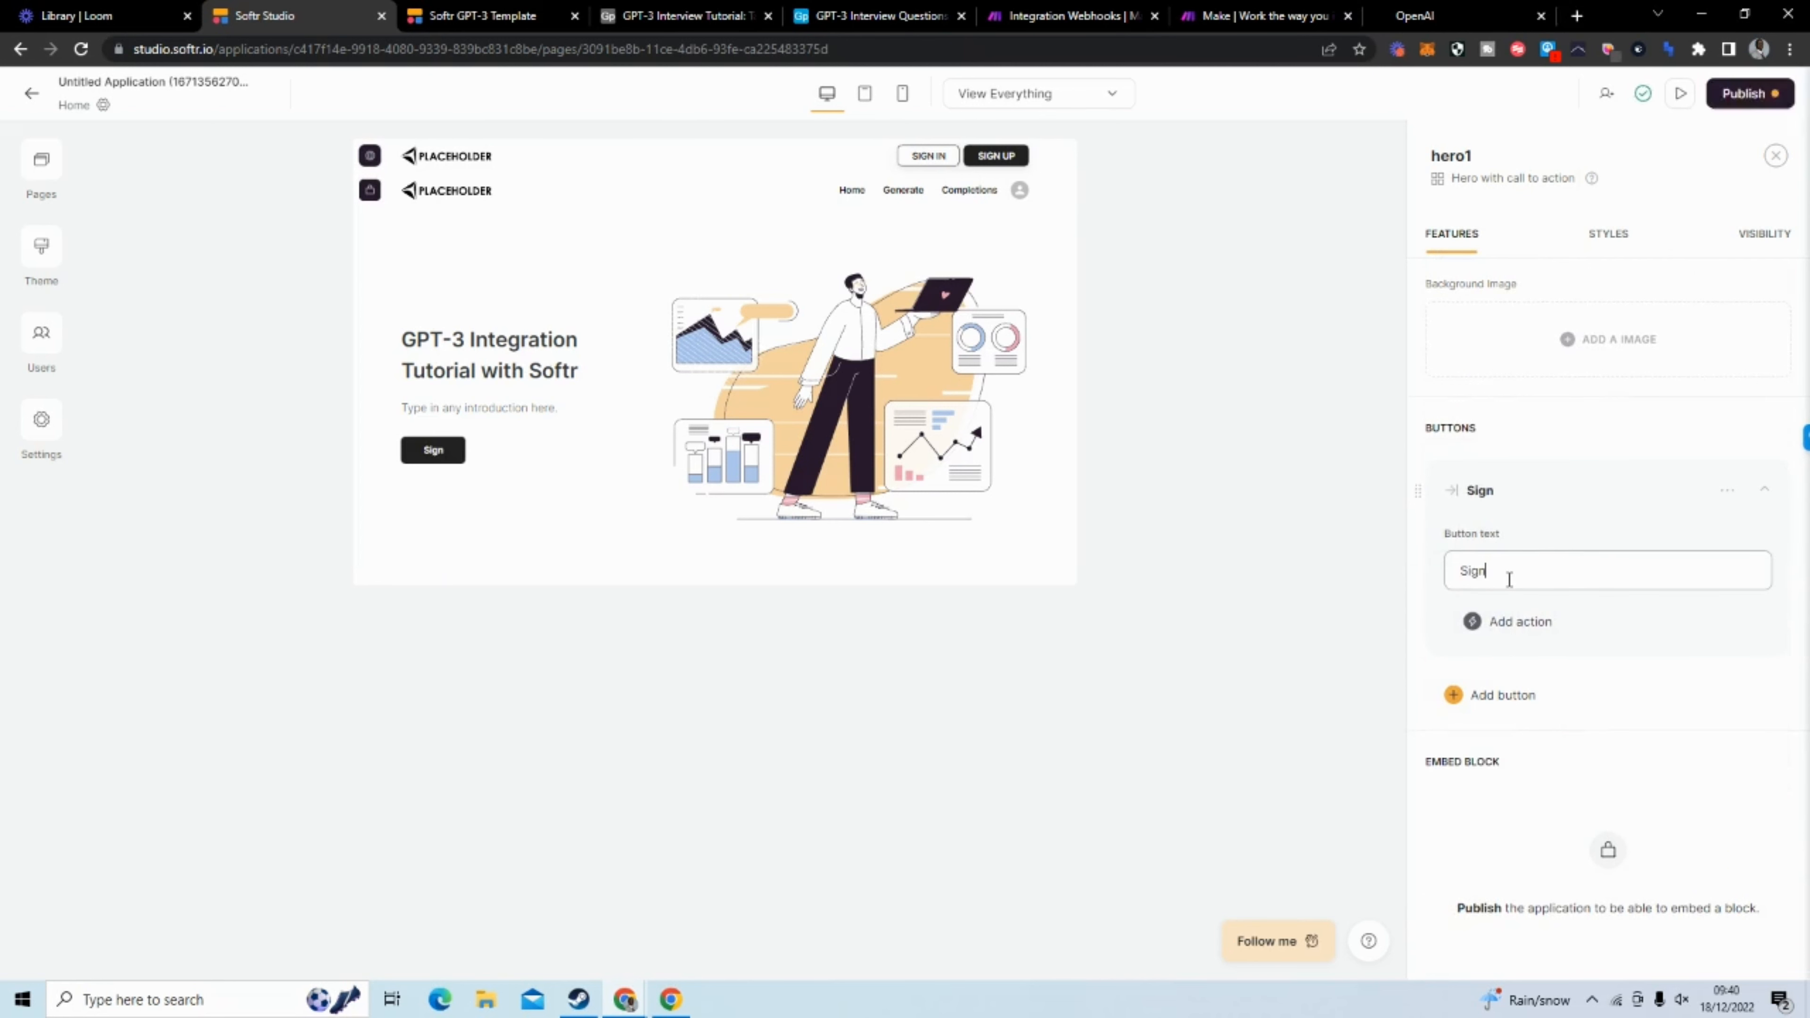
pyautogui.write('I')
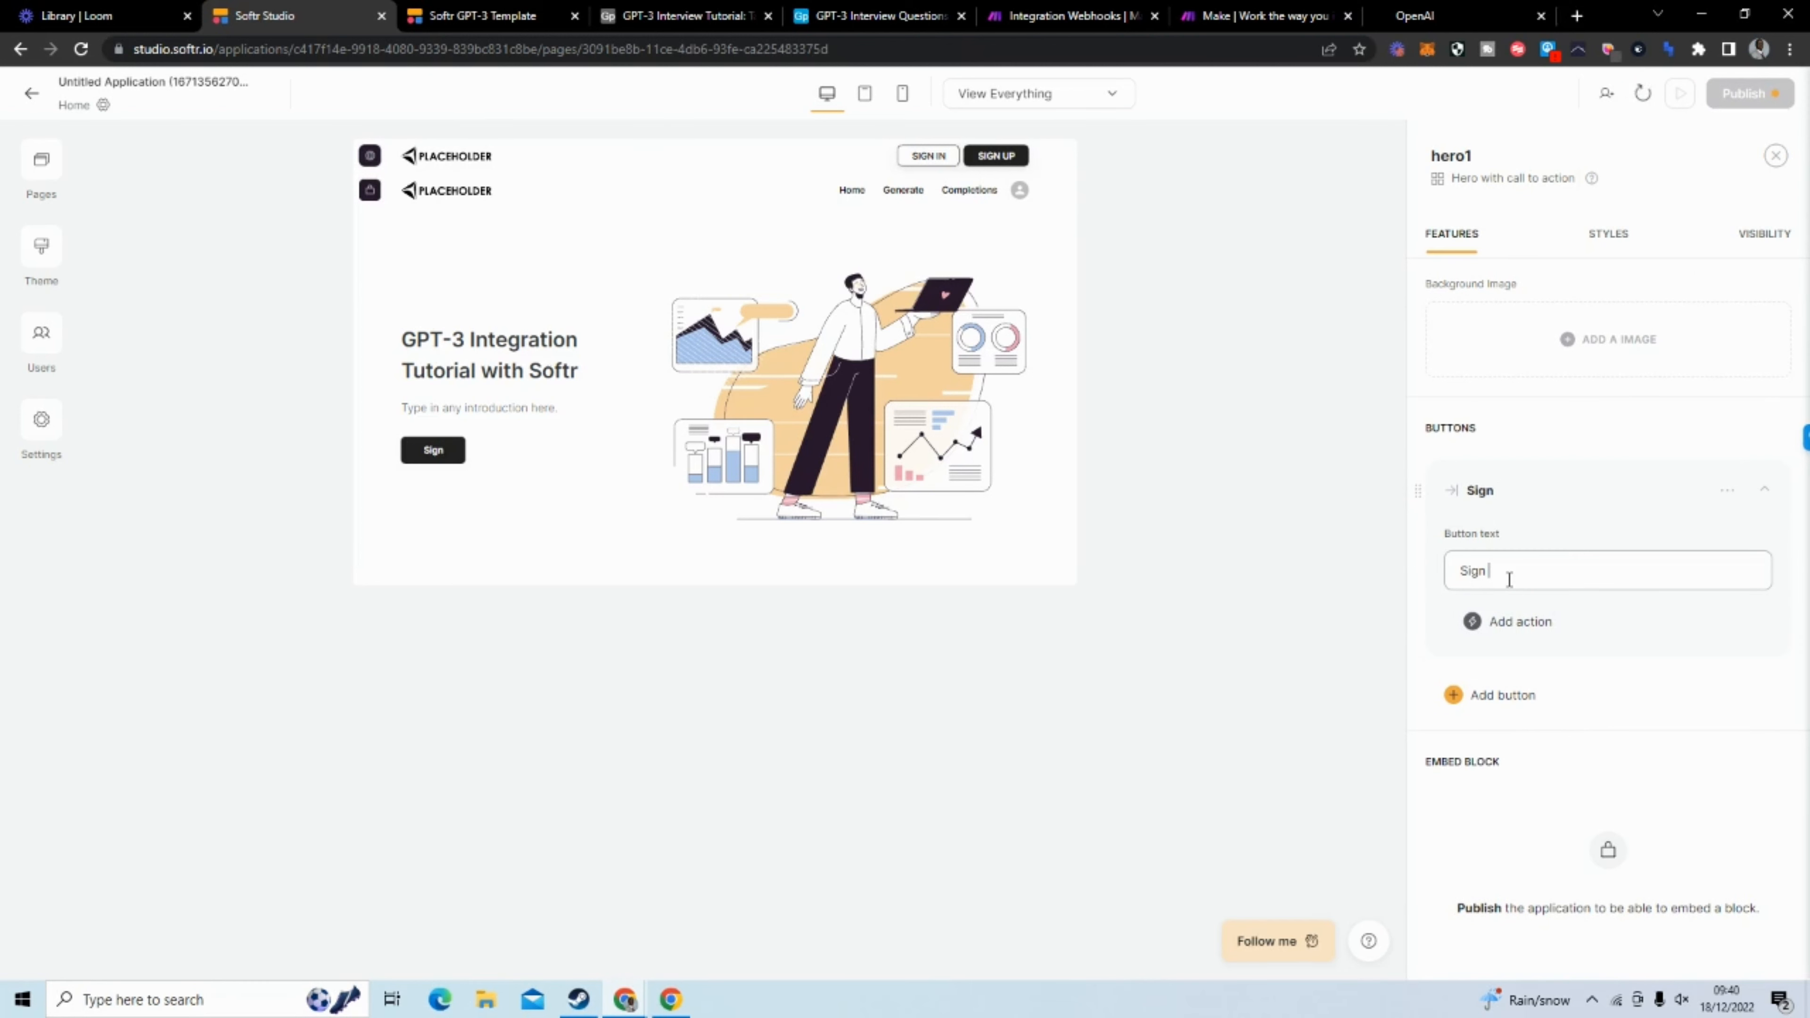
pyautogui.press('BackSpace')
pyautogui.press('BackSpace')
pyautogui.write('IGN INN')
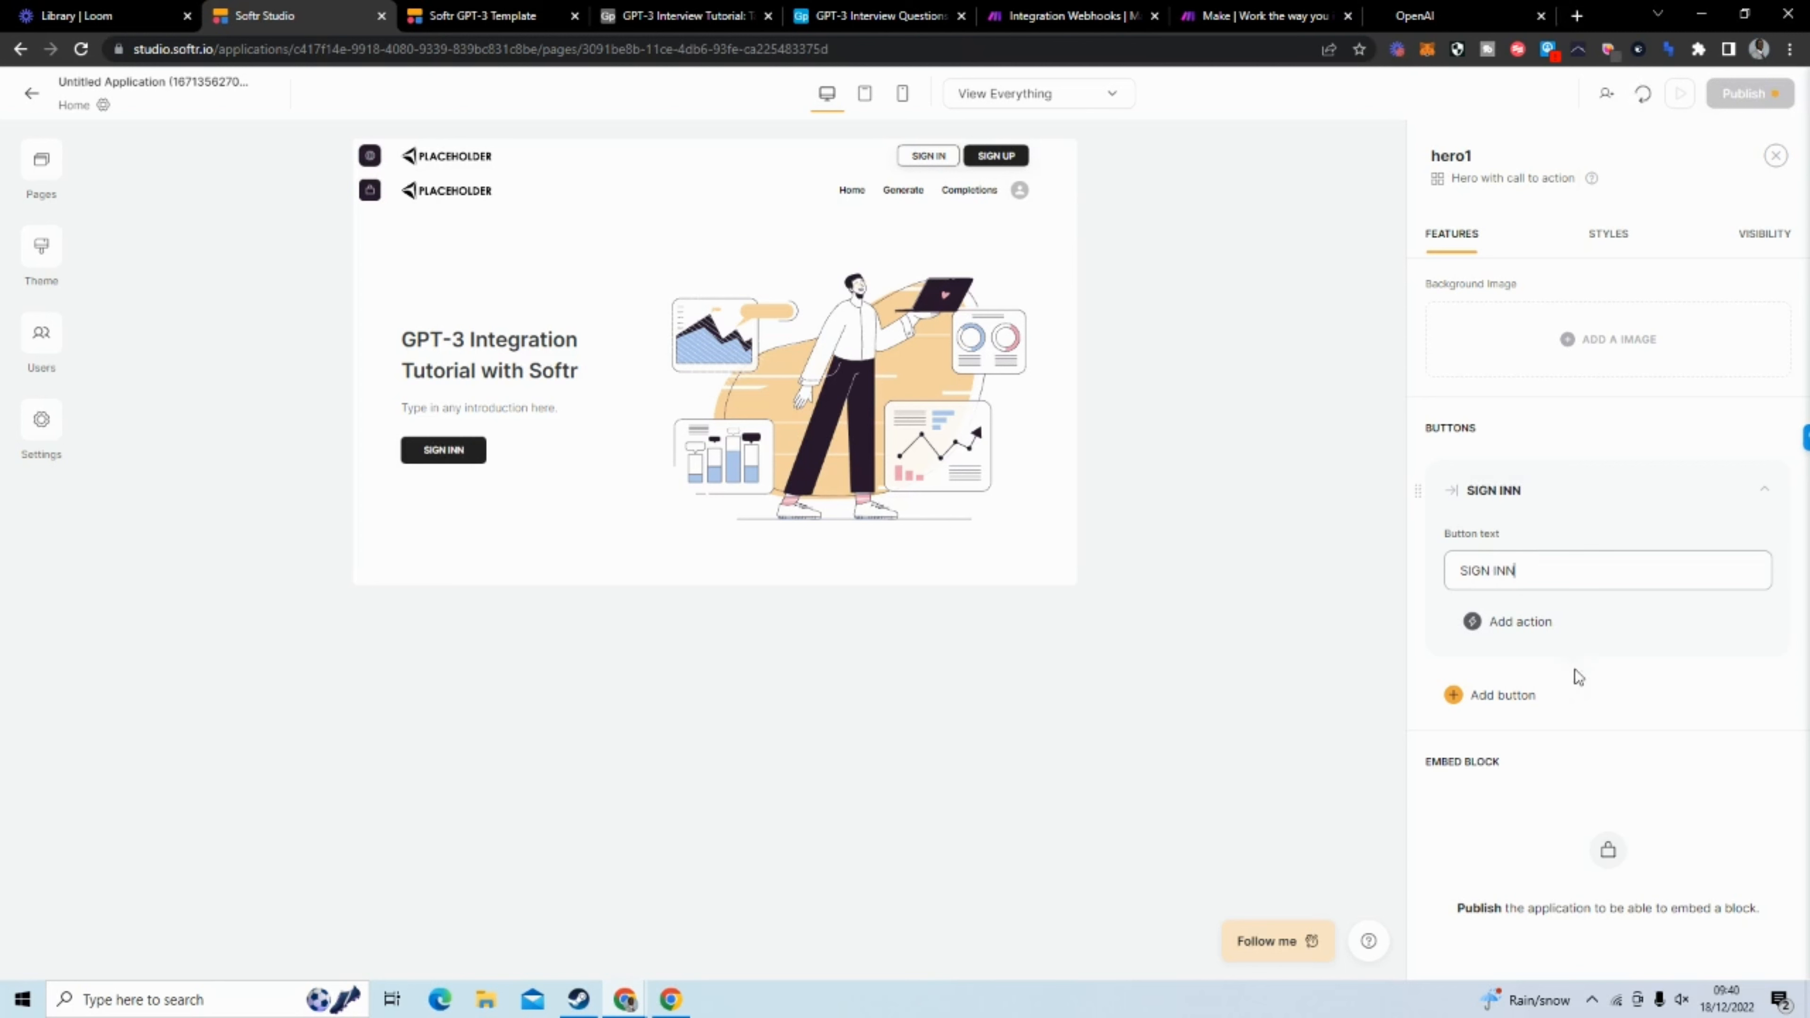
# Add a second hero button labelled "SIGN UP" and correct the first button's text to "SIGN IN"
pyautogui.click(1500, 696)
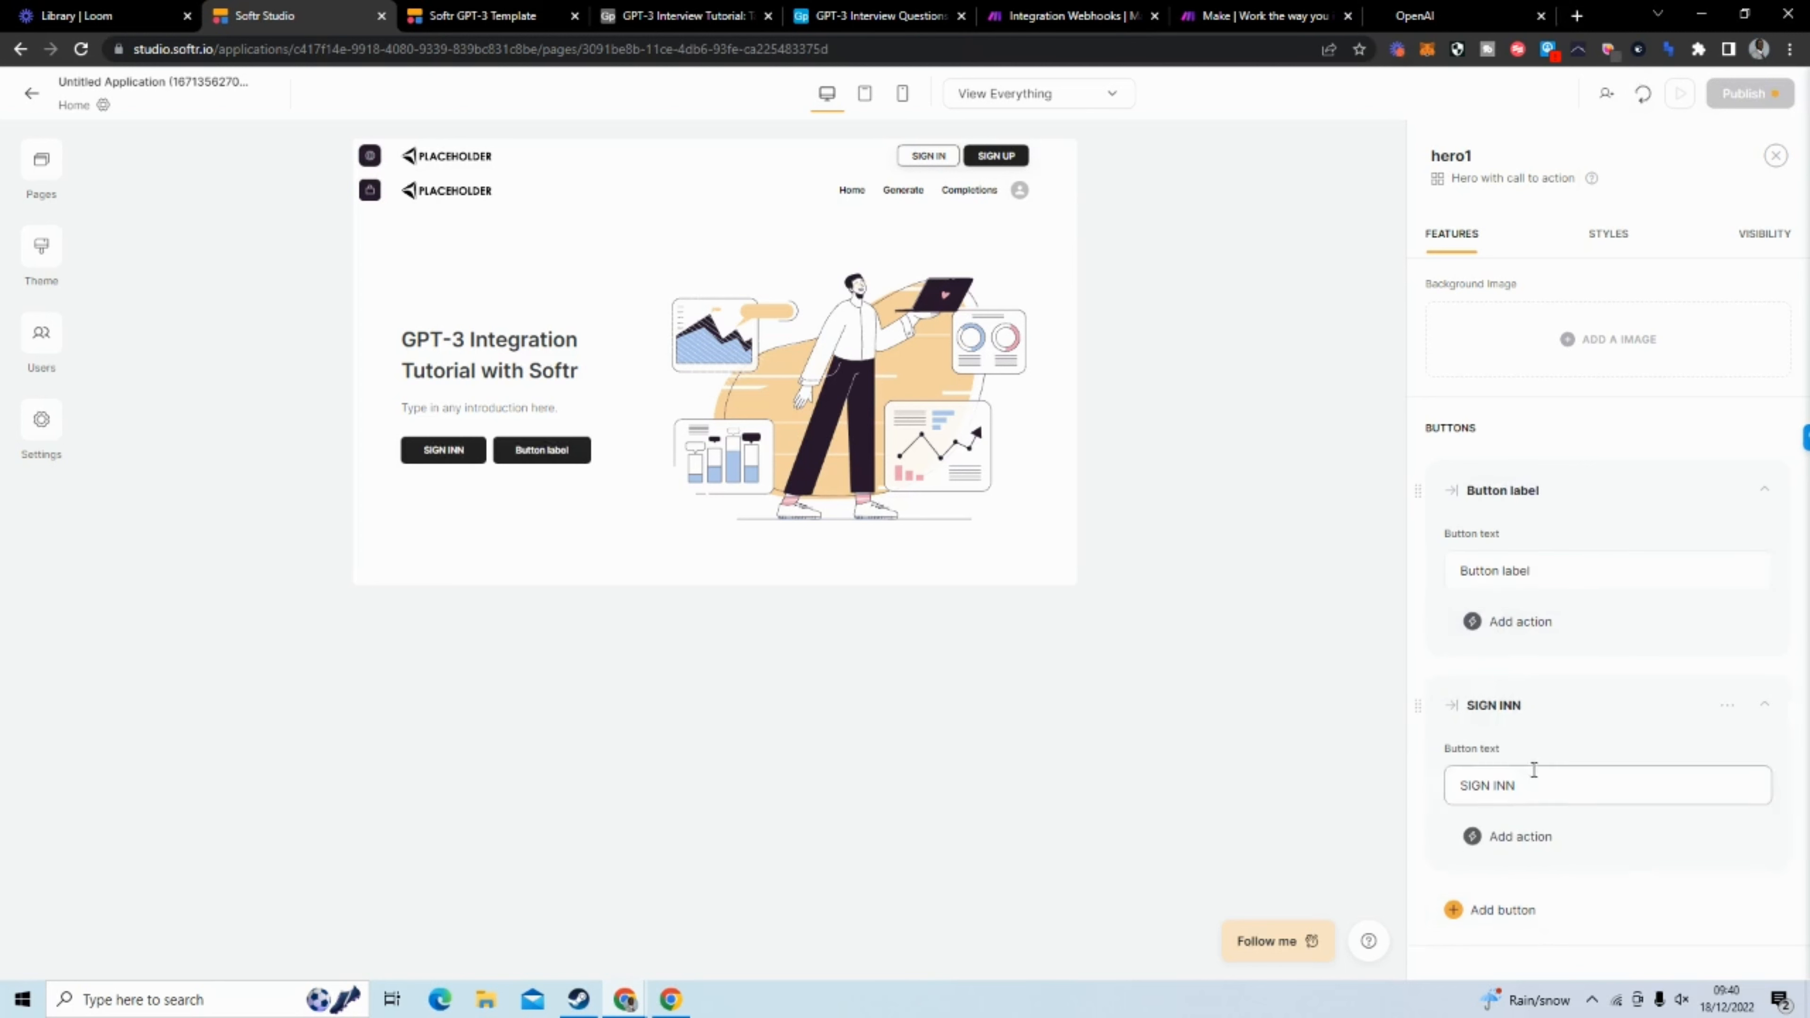
pyautogui.moveTo(1531, 570); pyautogui.dragTo(1468, 570)
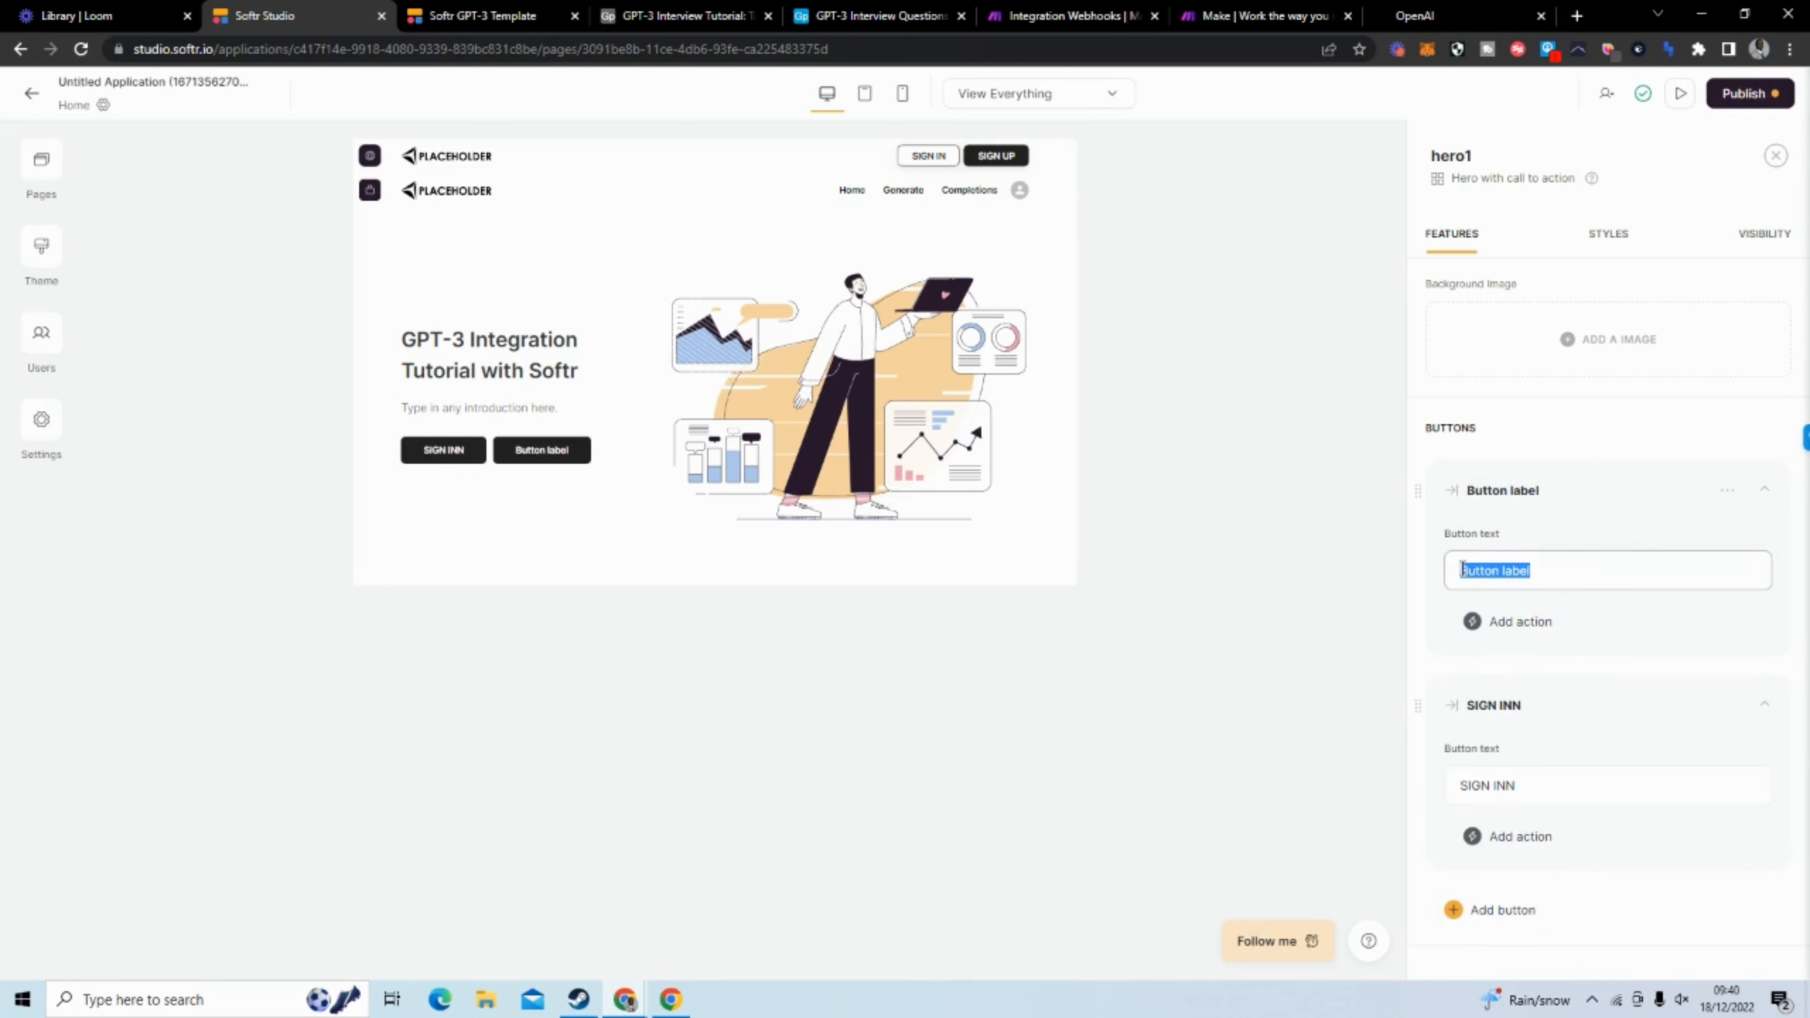
pyautogui.write('SIGN')
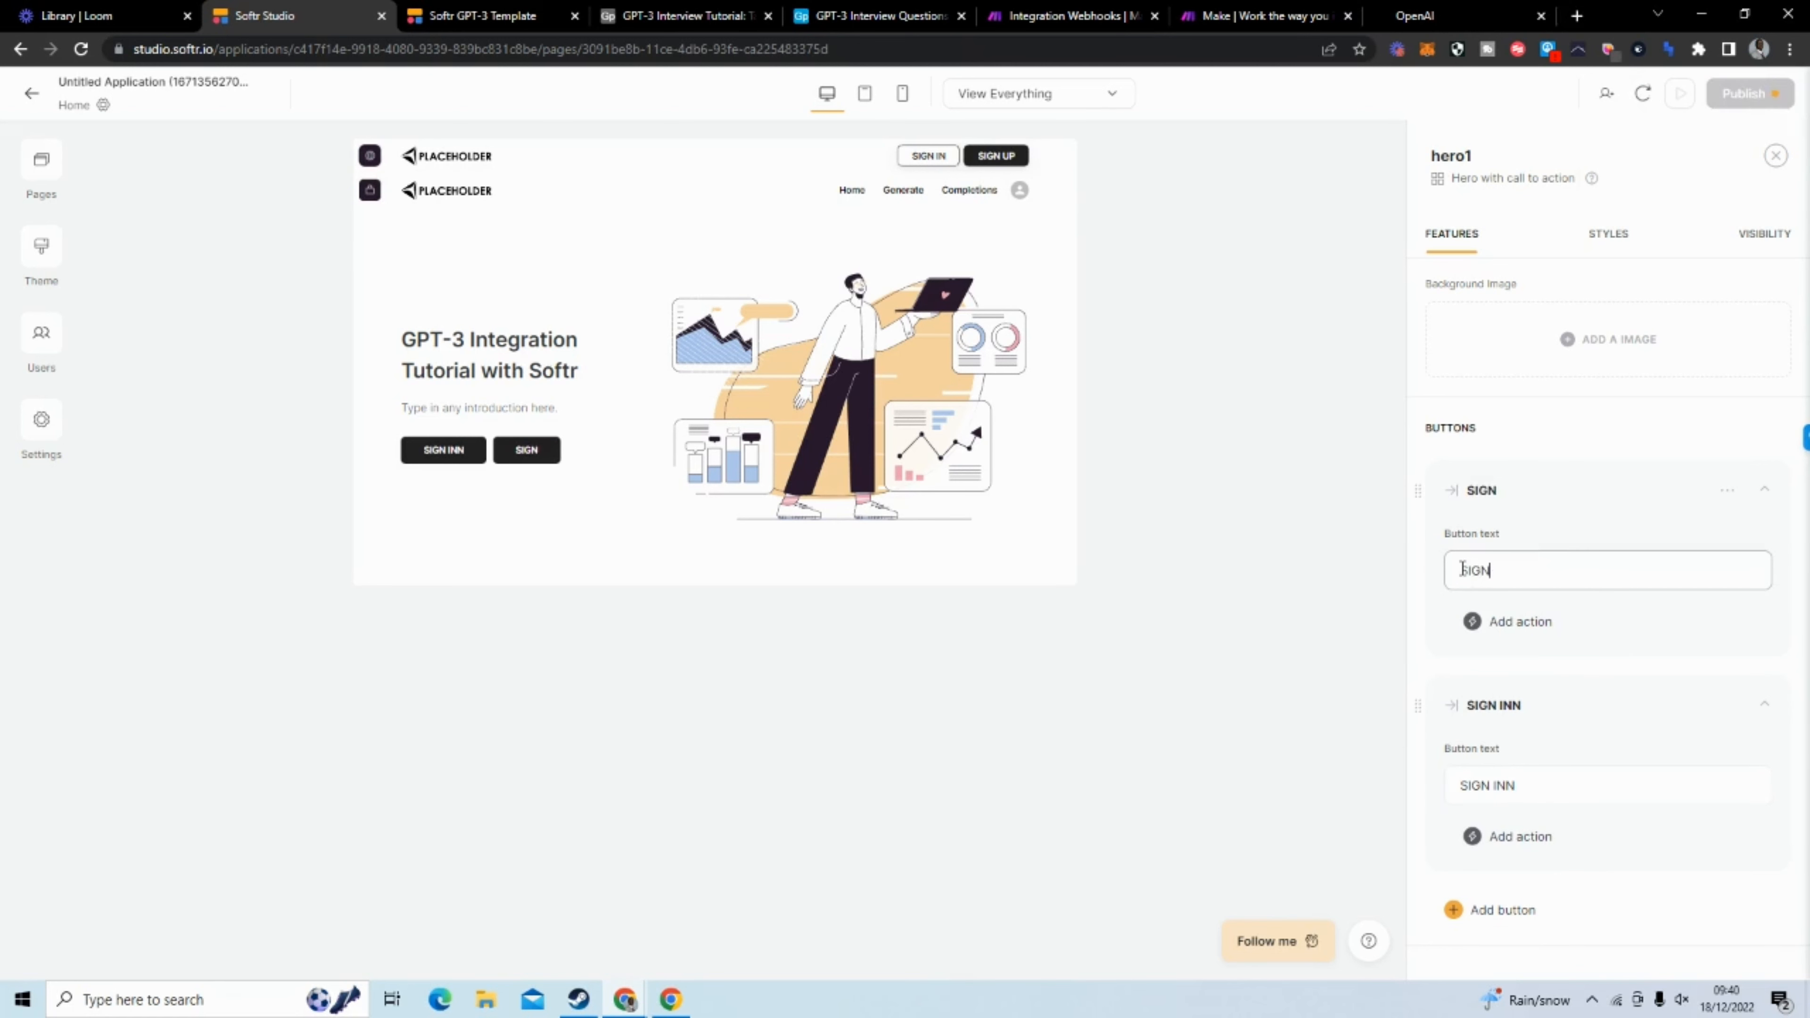
pyautogui.write(' UP')
pyautogui.click(1555, 781)
pyautogui.press('BackSpace')
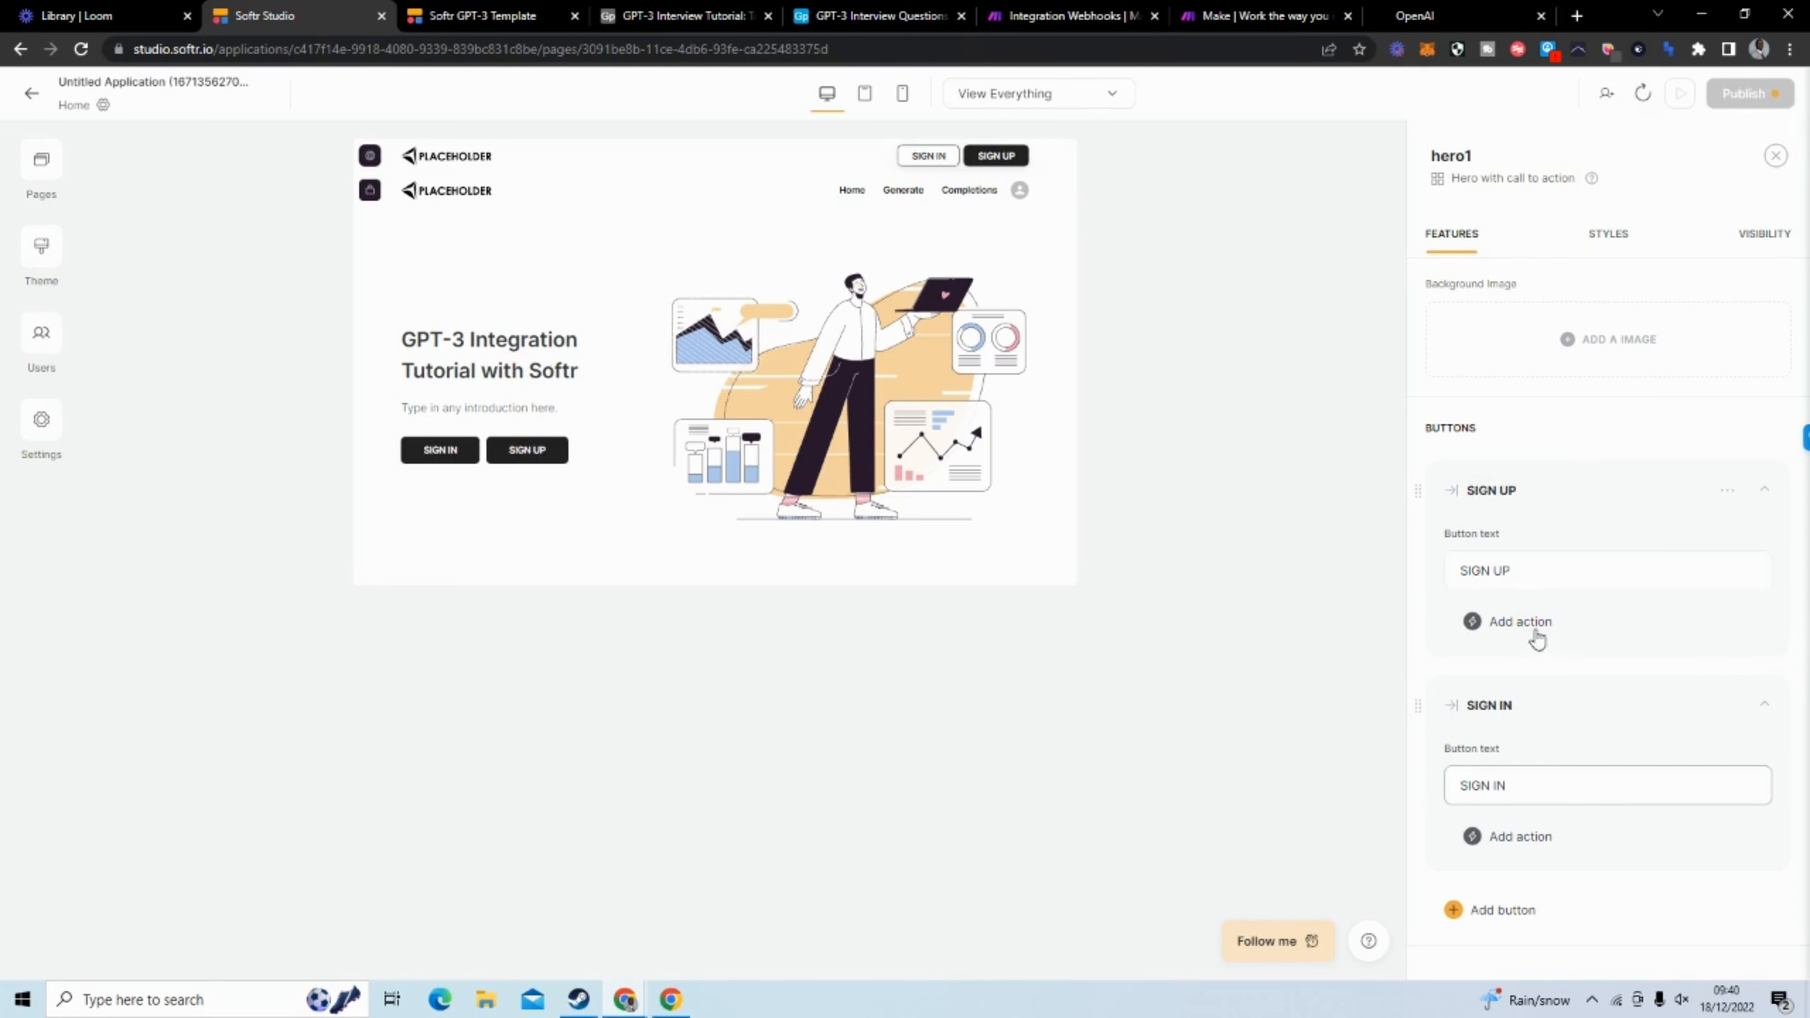
# Give the hero's SIGN UP button an Open page action that leads to the Sign up page
pyautogui.click(1536, 632)
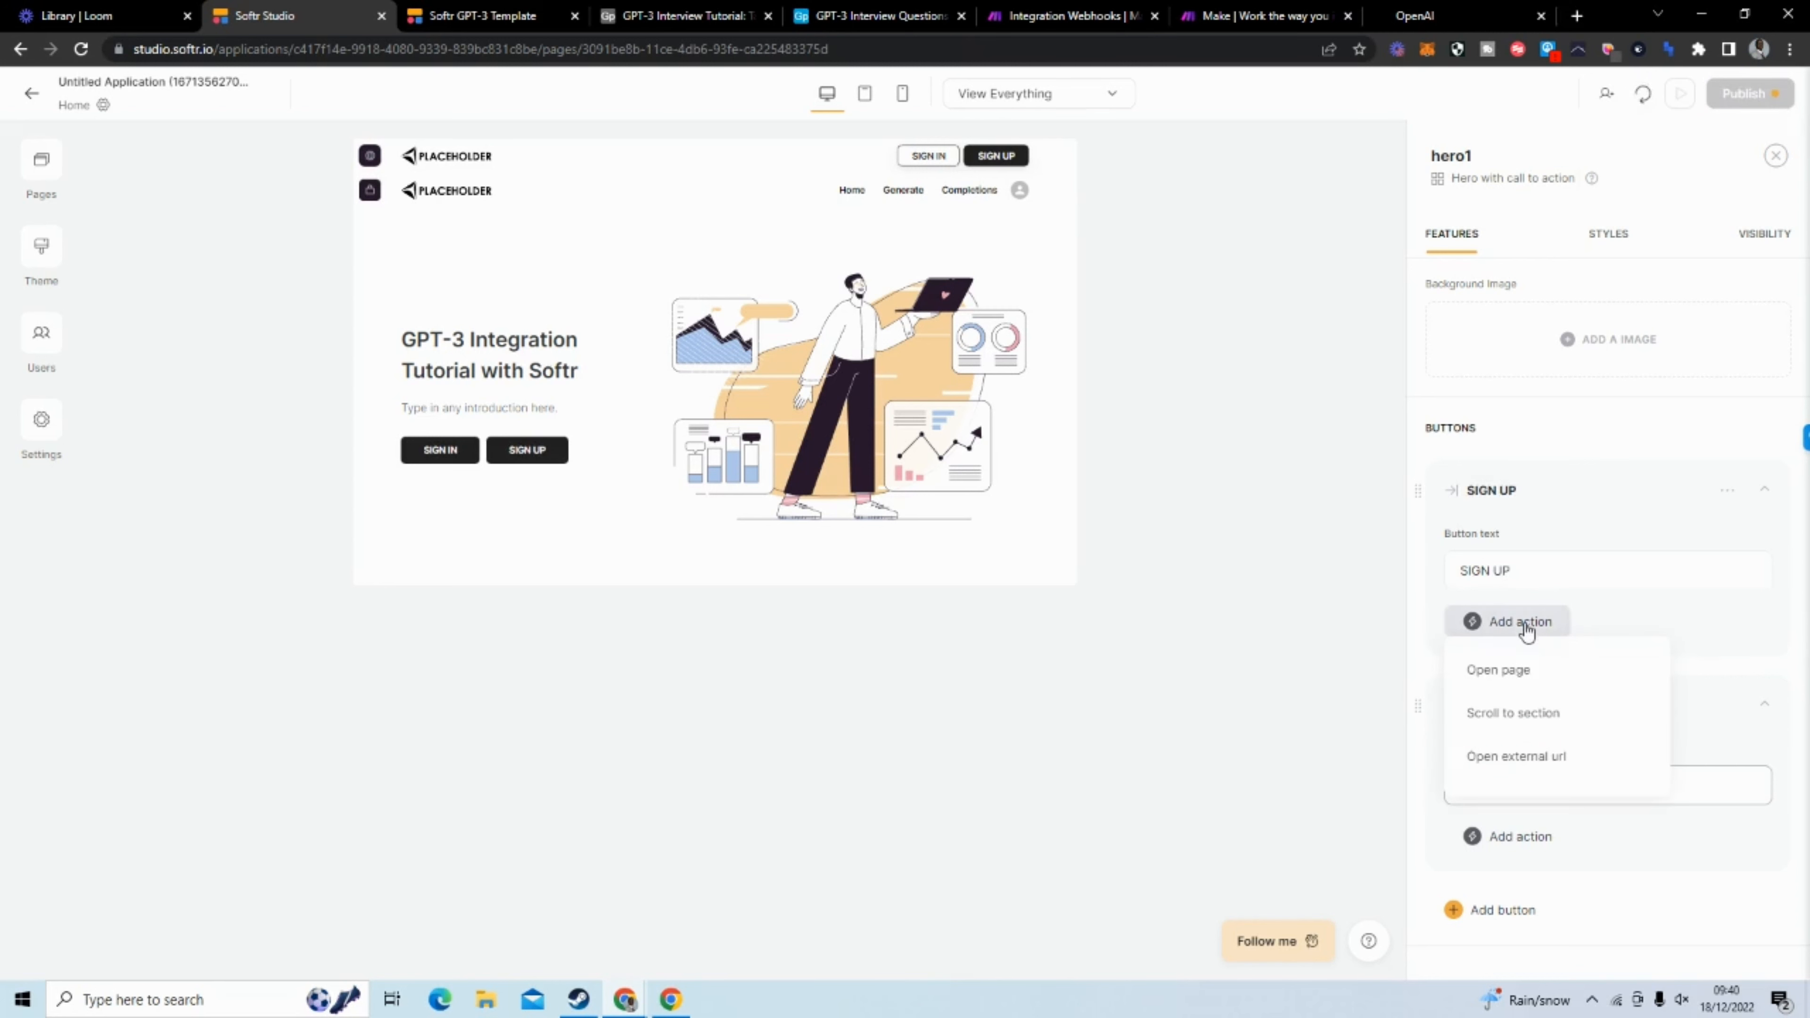
pyautogui.click(1558, 684)
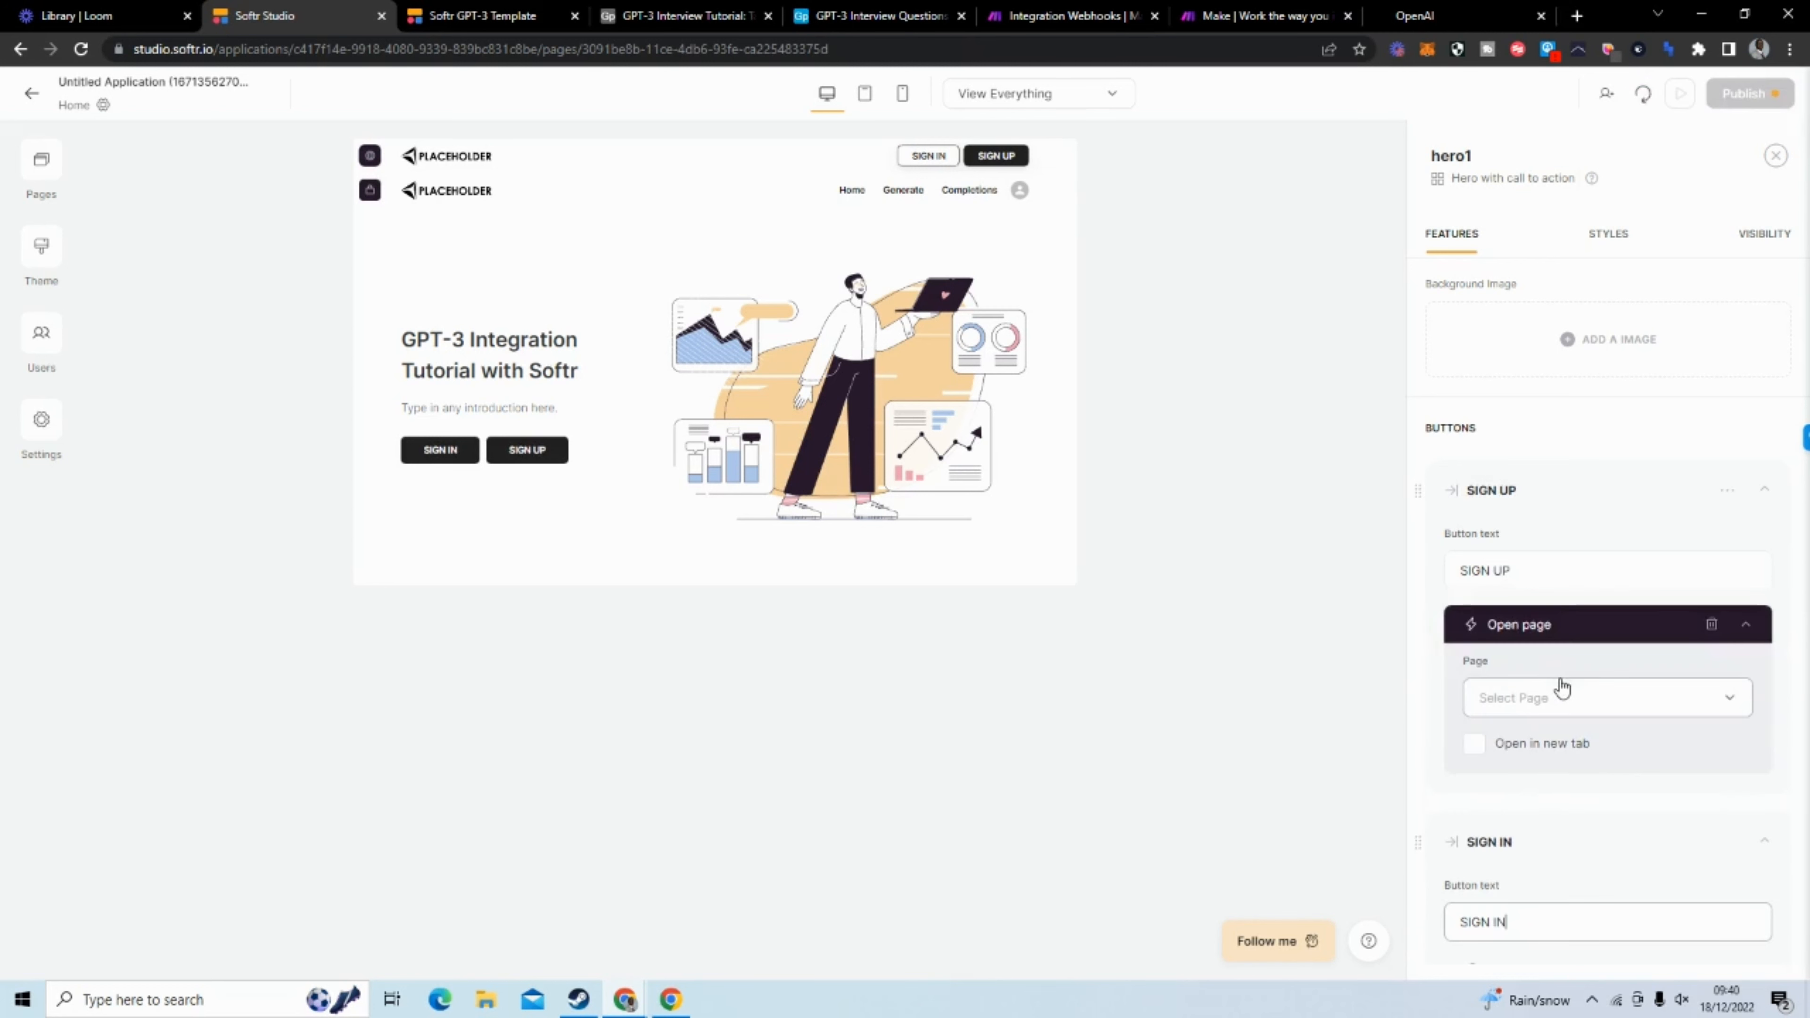
pyautogui.click(1586, 700)
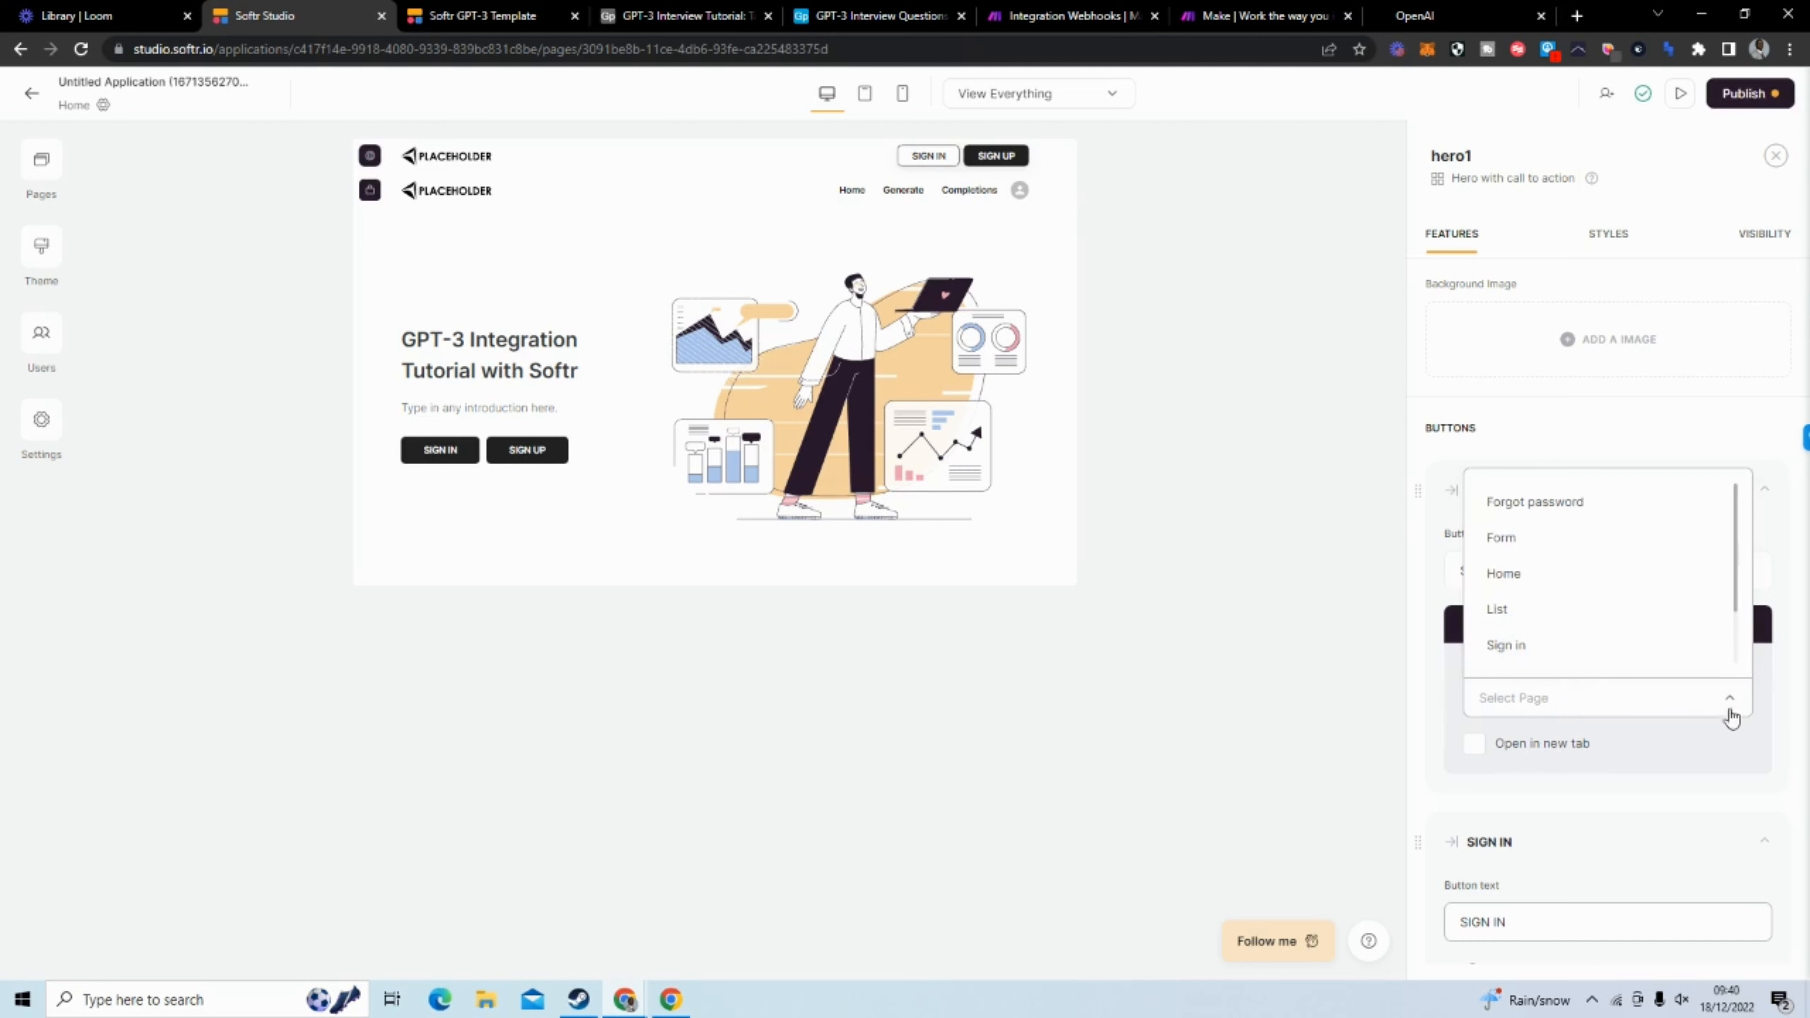
pyautogui.click(1594, 645)
pyautogui.click(1616, 698)
pyautogui.scroll(-1, 1636, 634)
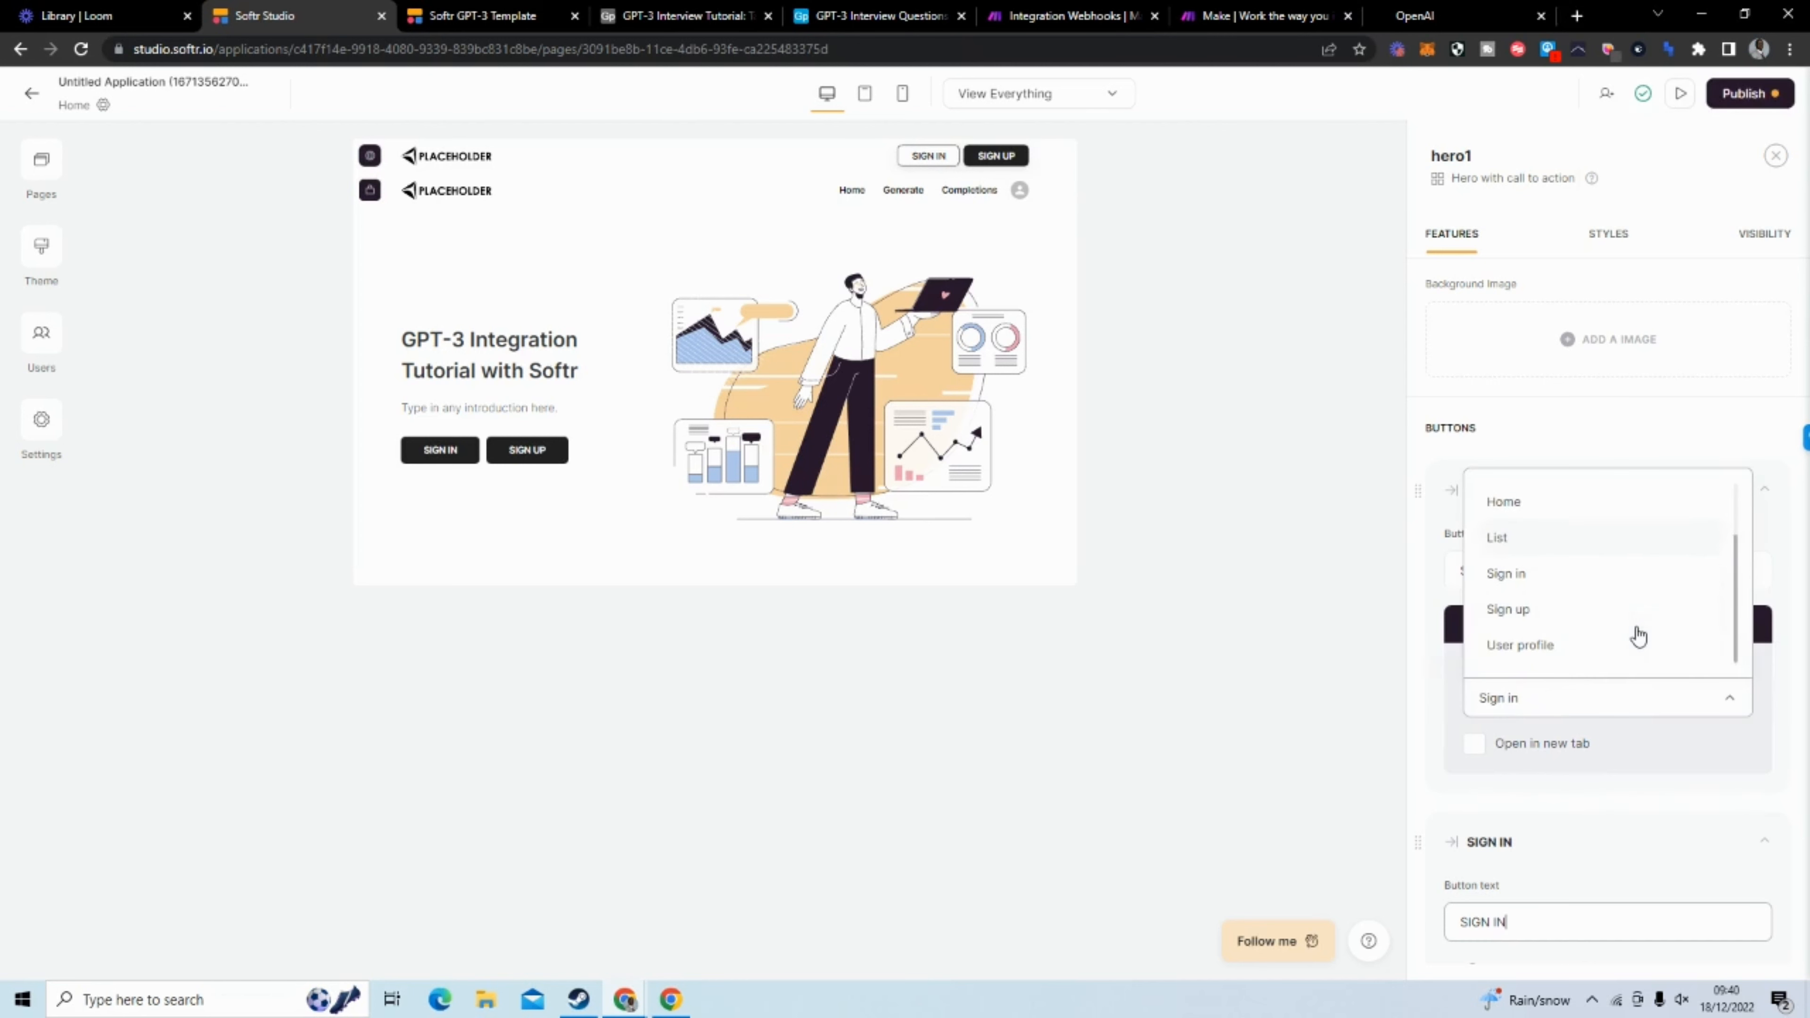
pyautogui.click(1632, 611)
# Give the hero's SIGN IN button an Open page action that leads to the Sign in page
pyautogui.scroll(-4, 1614, 677)
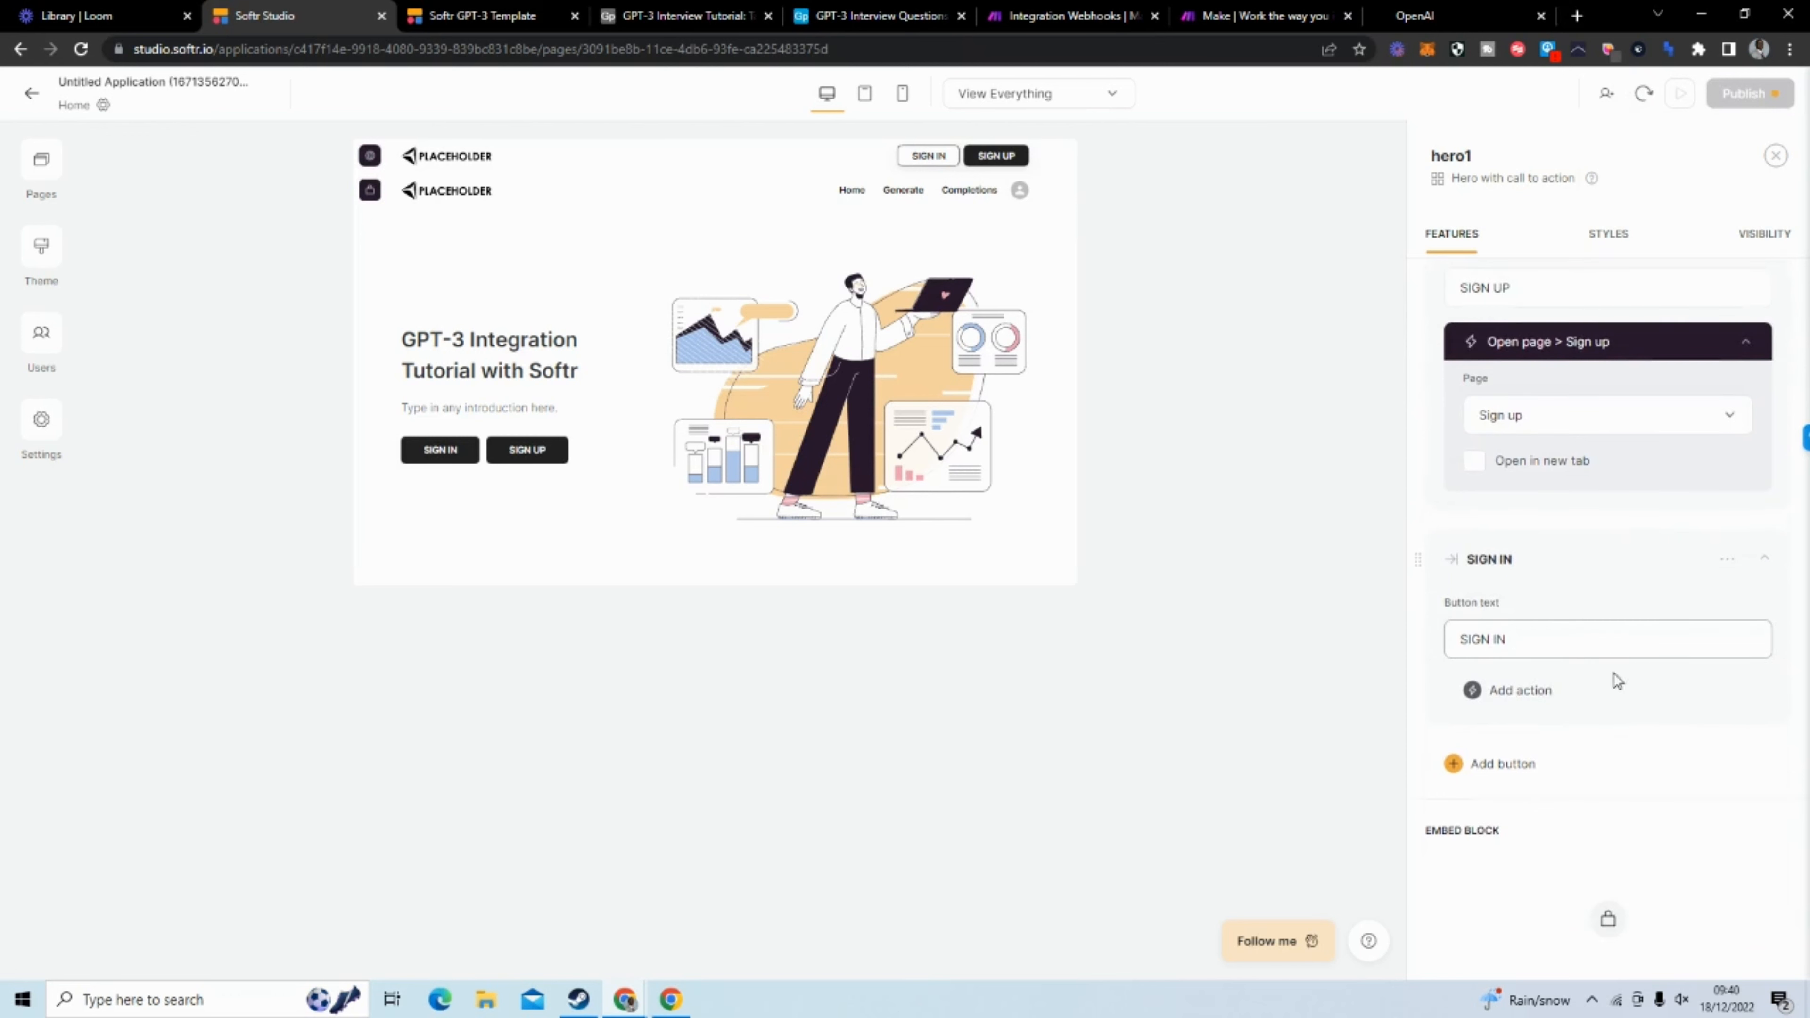
pyautogui.click(1532, 690)
pyautogui.click(1584, 740)
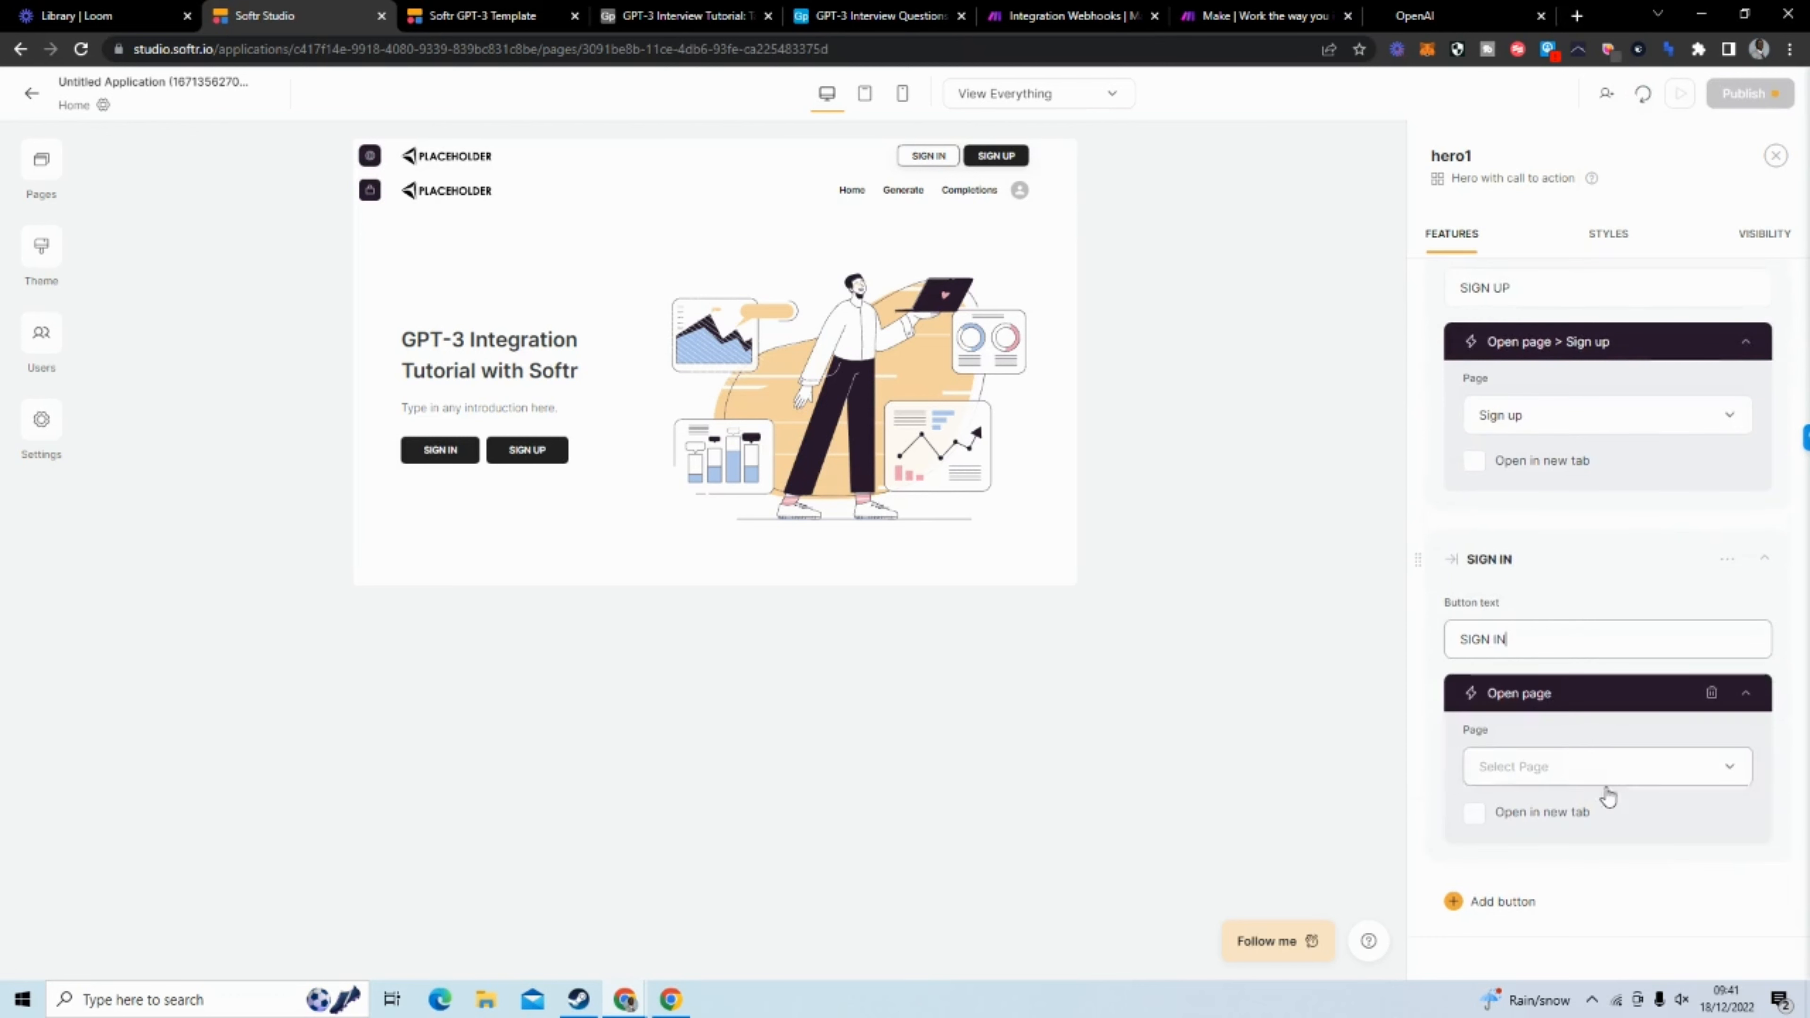
pyautogui.click(1645, 778)
pyautogui.click(1625, 714)
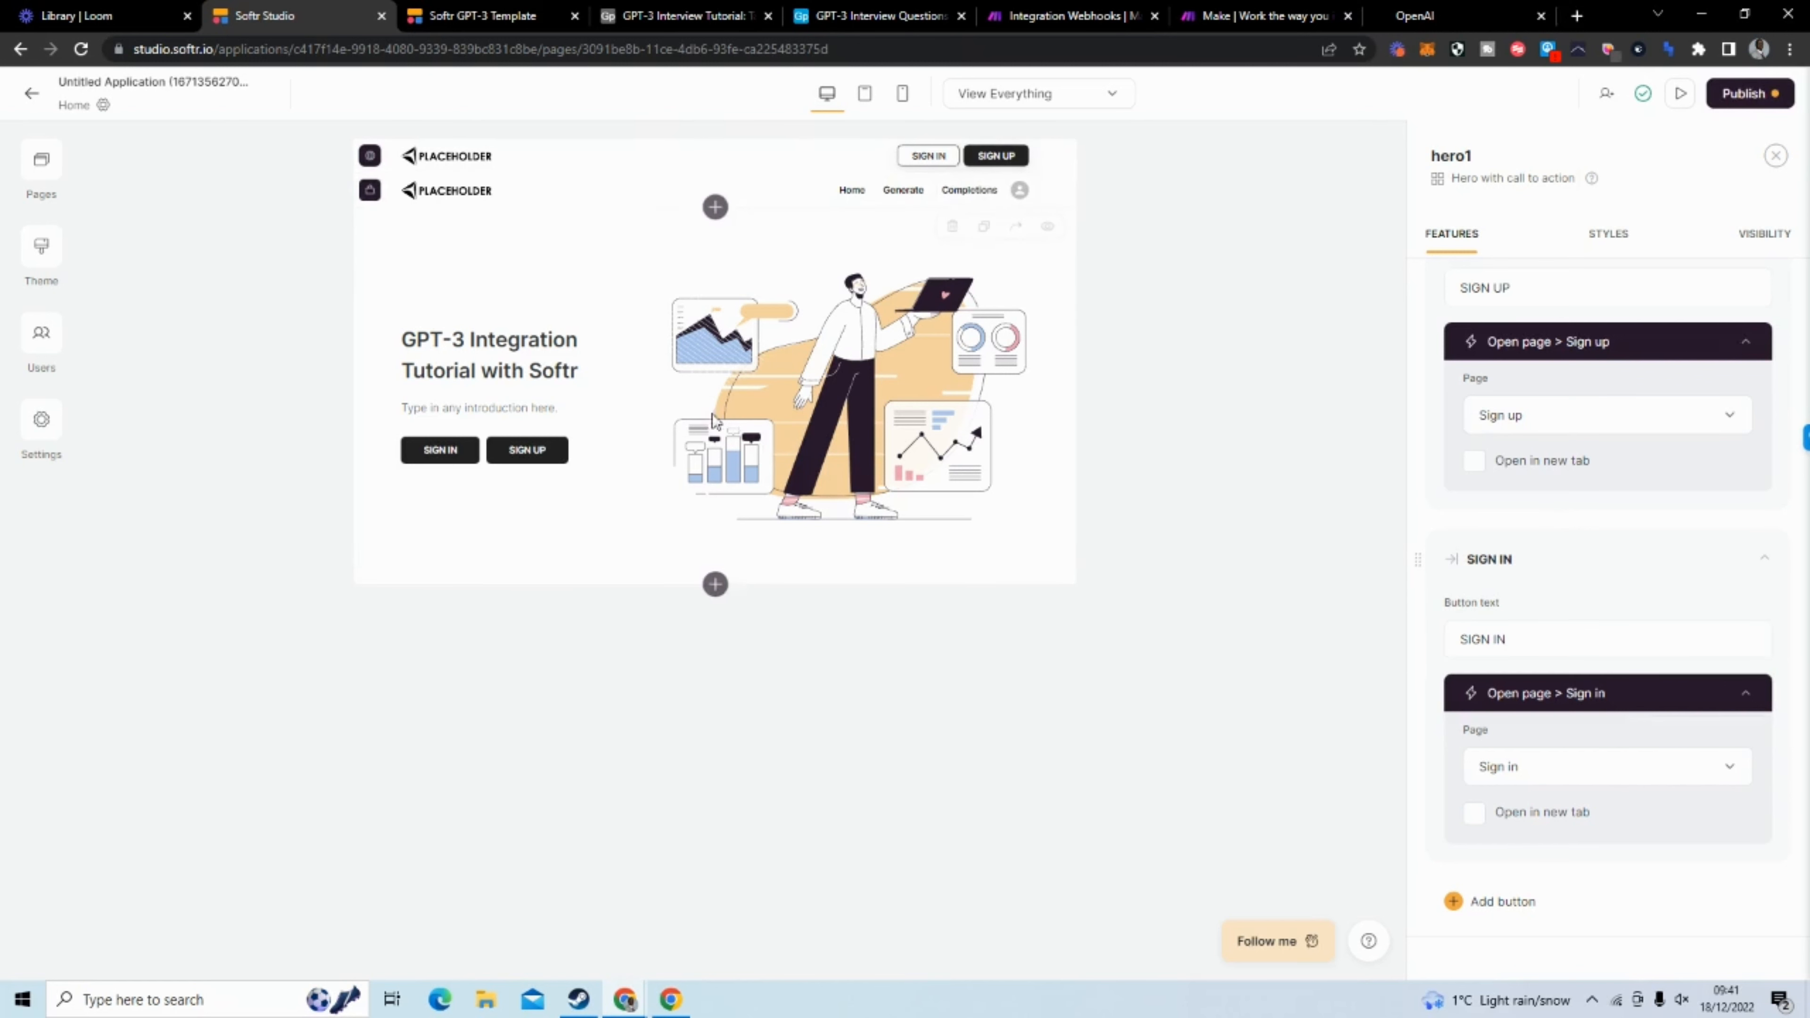
# Insert the first static CTA block, "Call to action with a button", below the hero
pyautogui.click(715, 585)
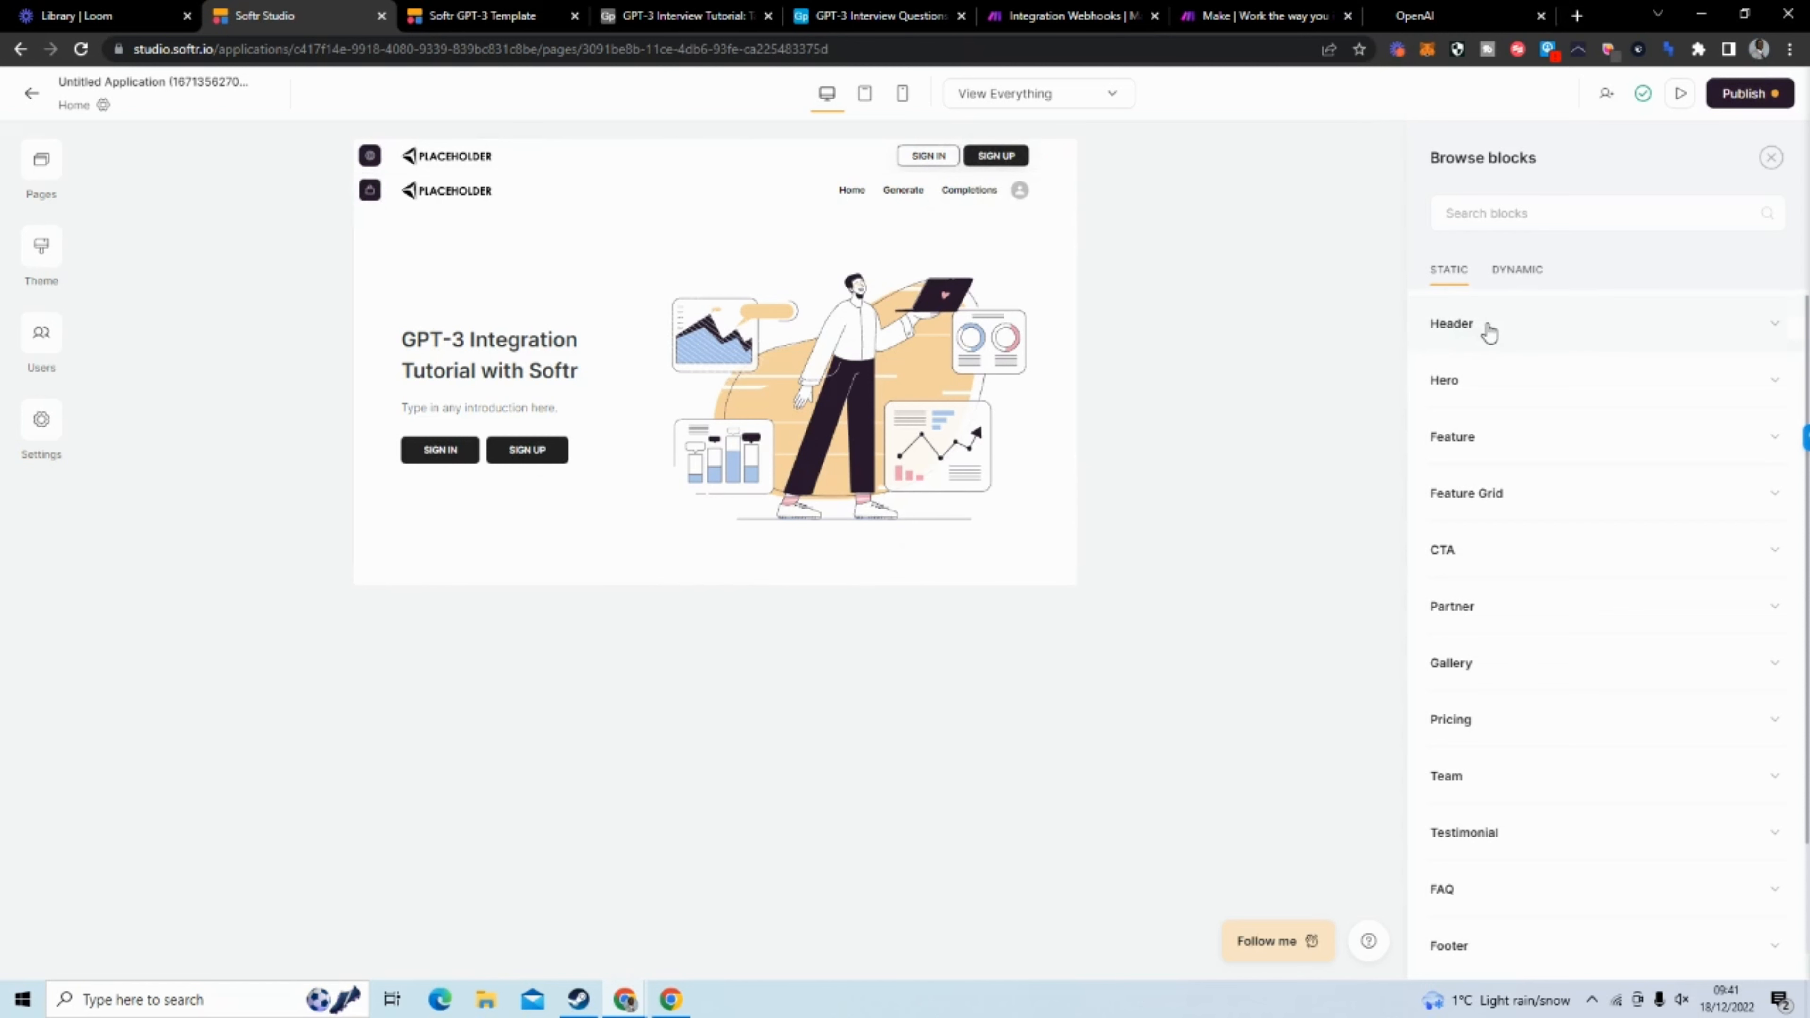
pyautogui.click(1535, 327)
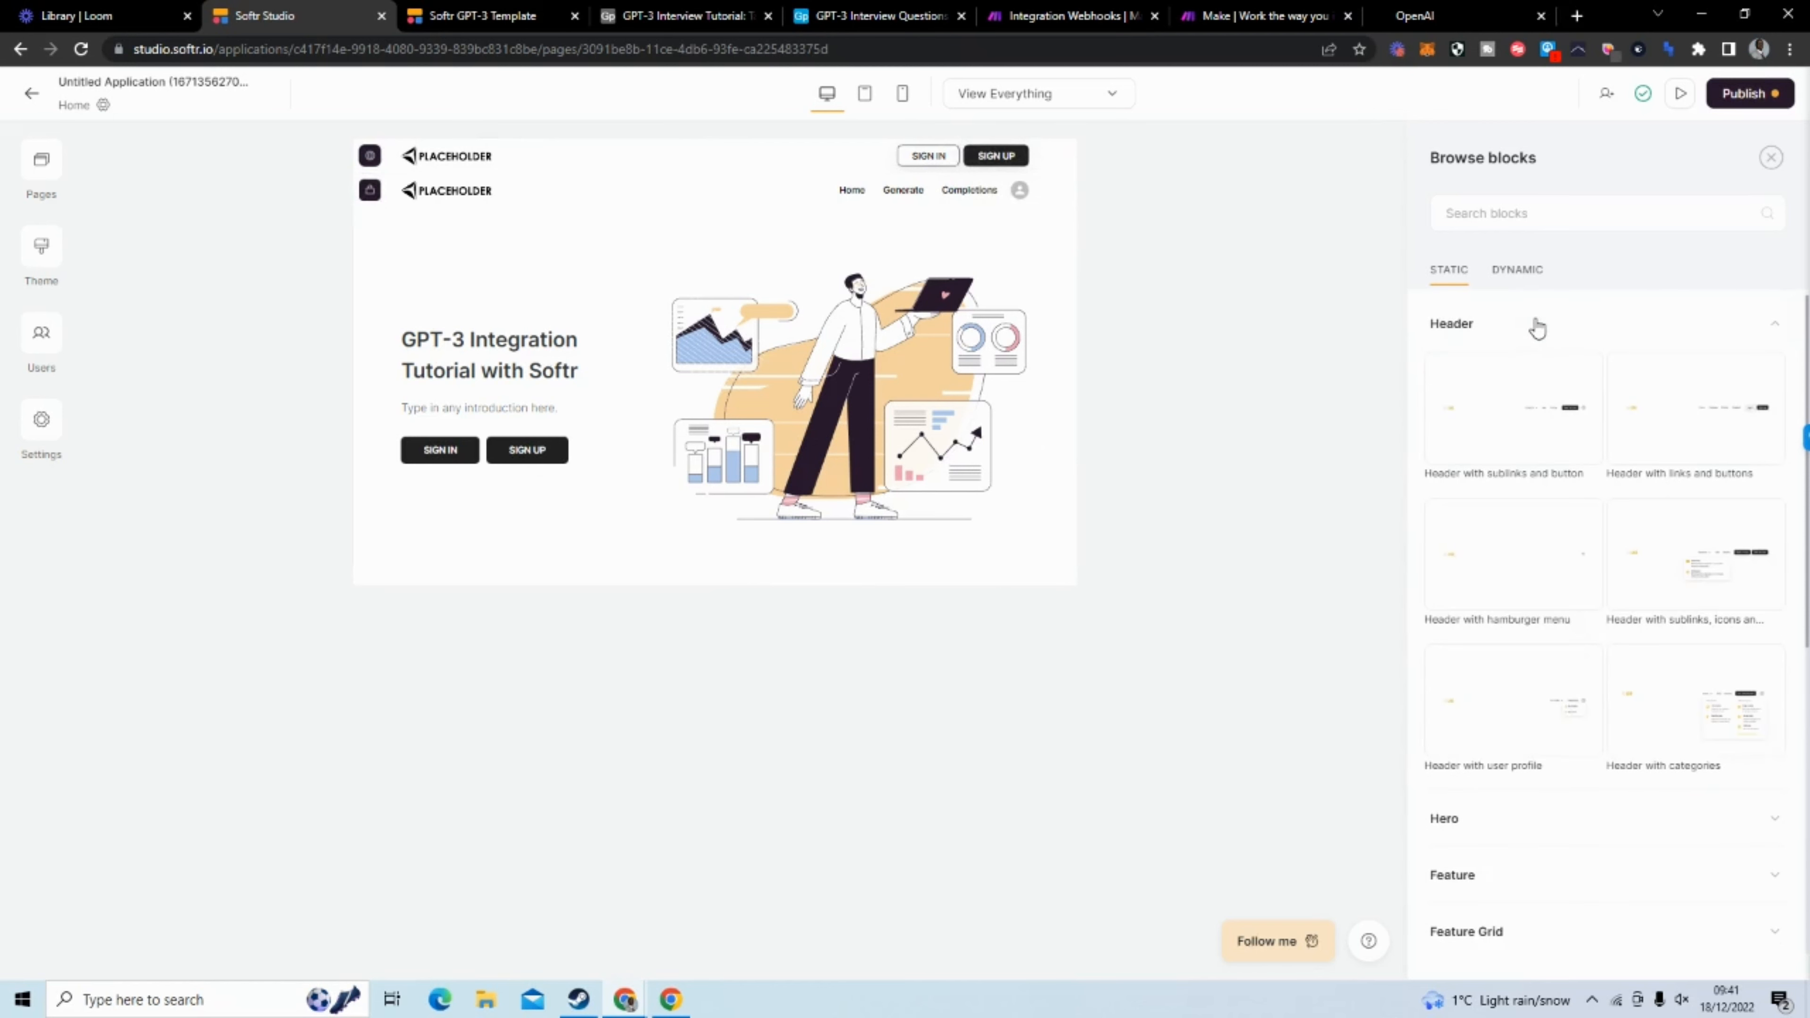
pyautogui.click(1536, 327)
pyautogui.click(1546, 379)
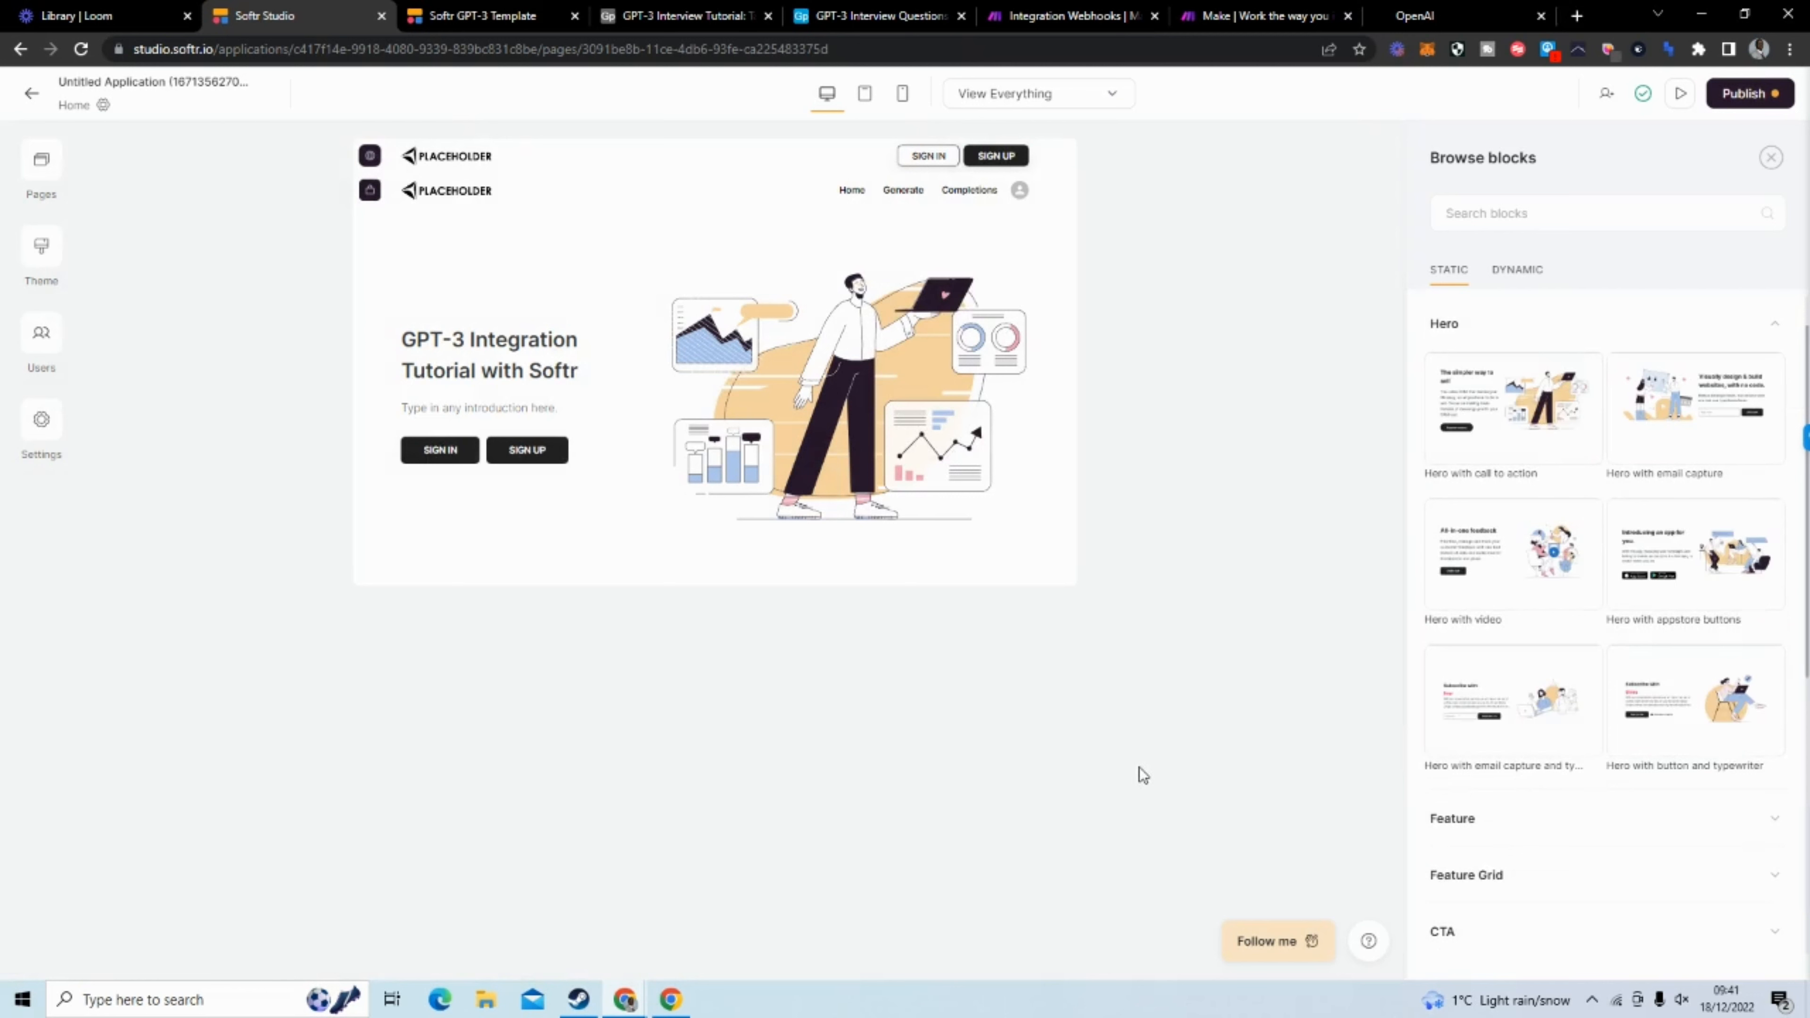
pyautogui.click(1450, 320)
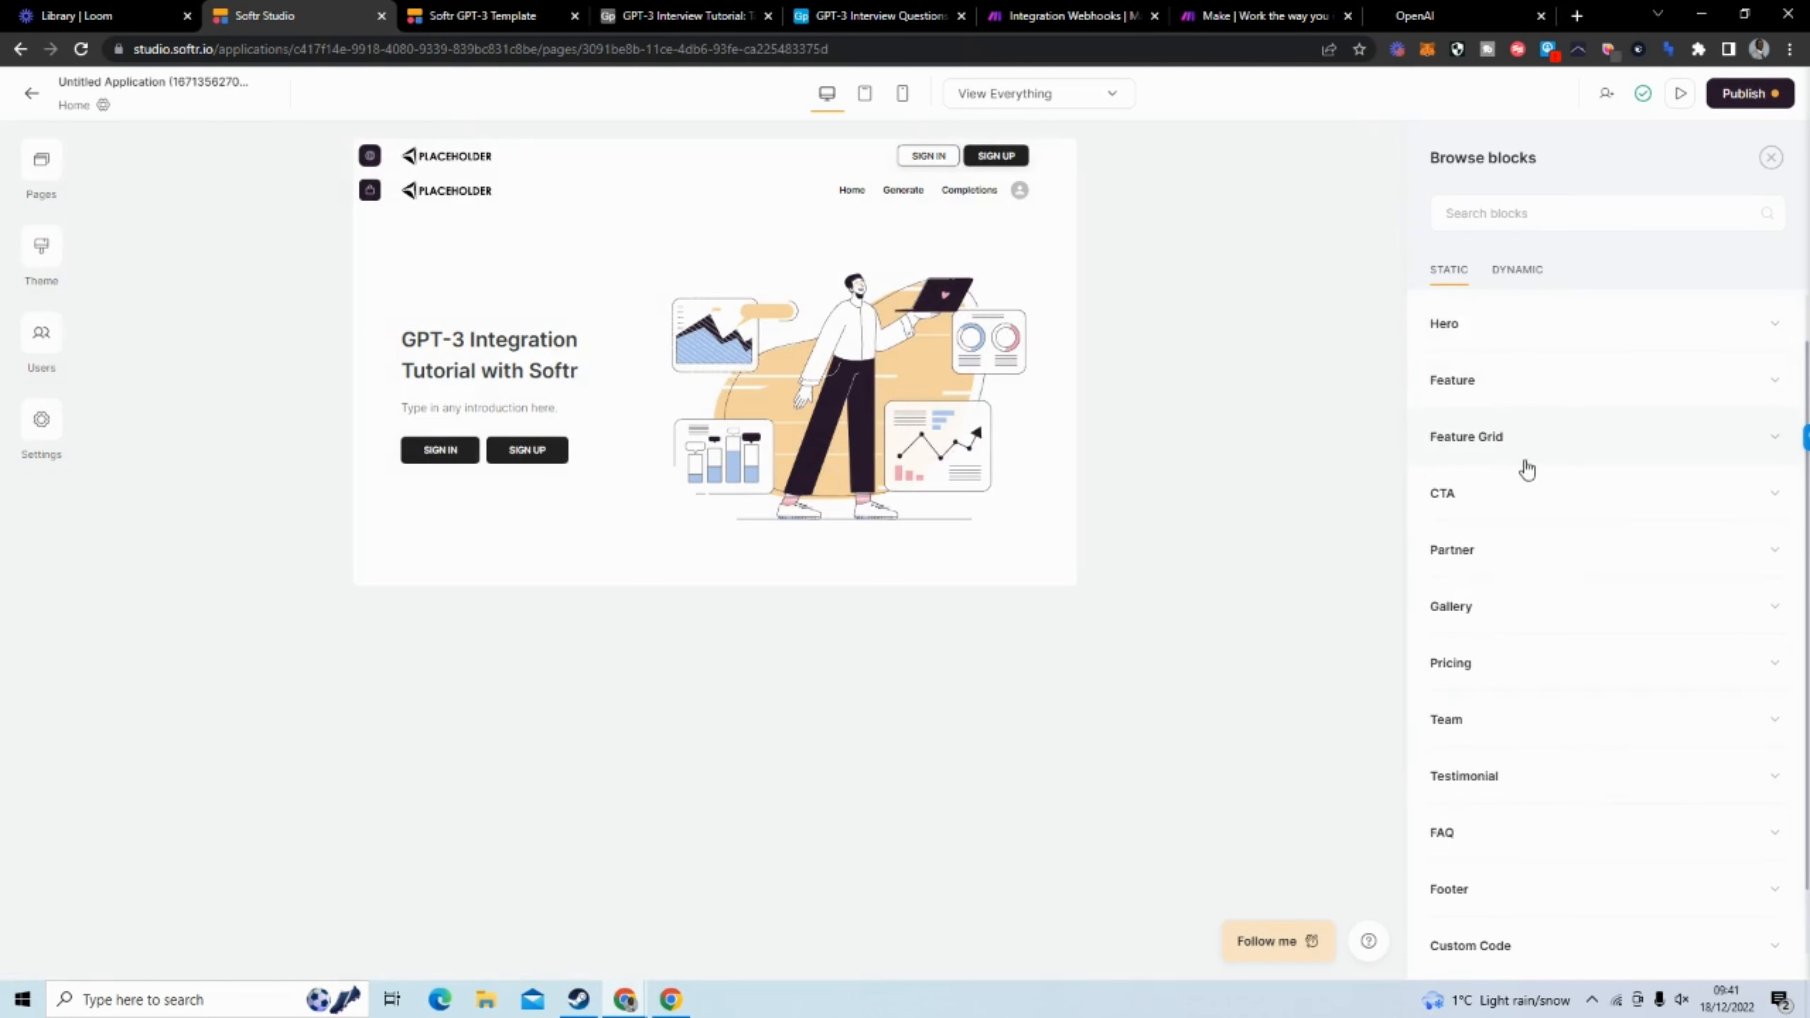
pyautogui.click(1560, 506)
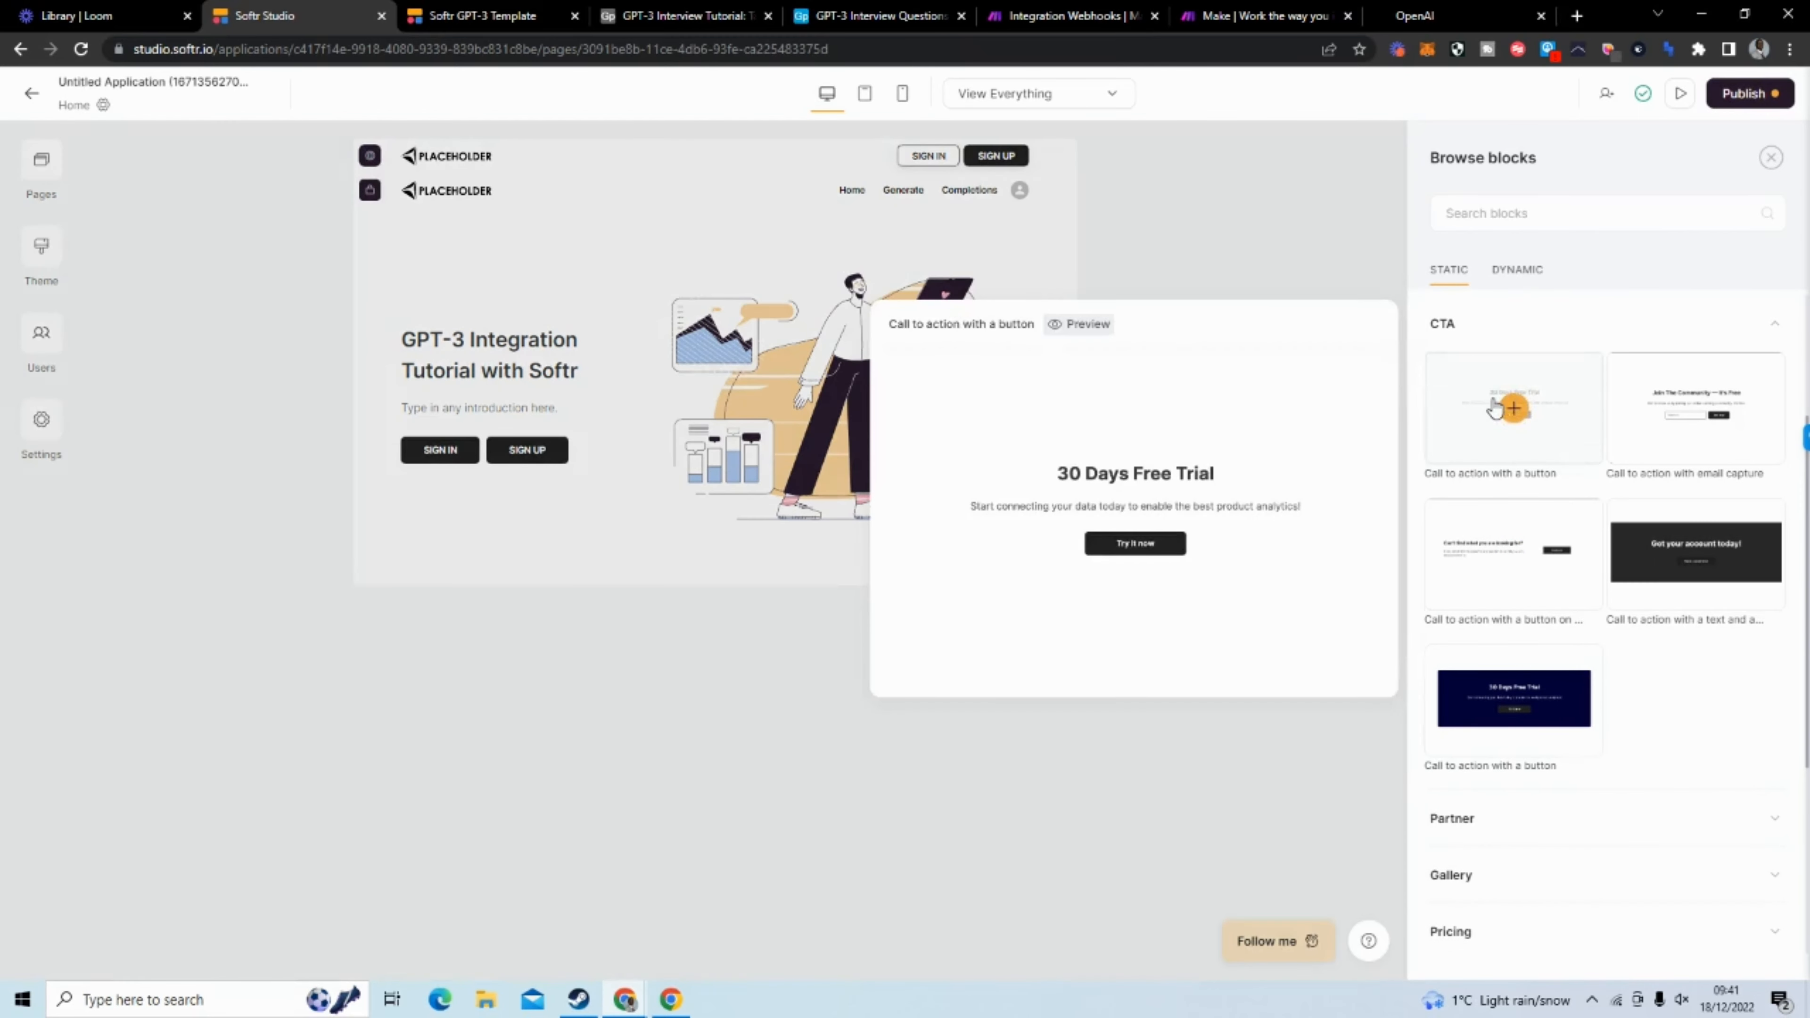
pyautogui.click(1495, 404)
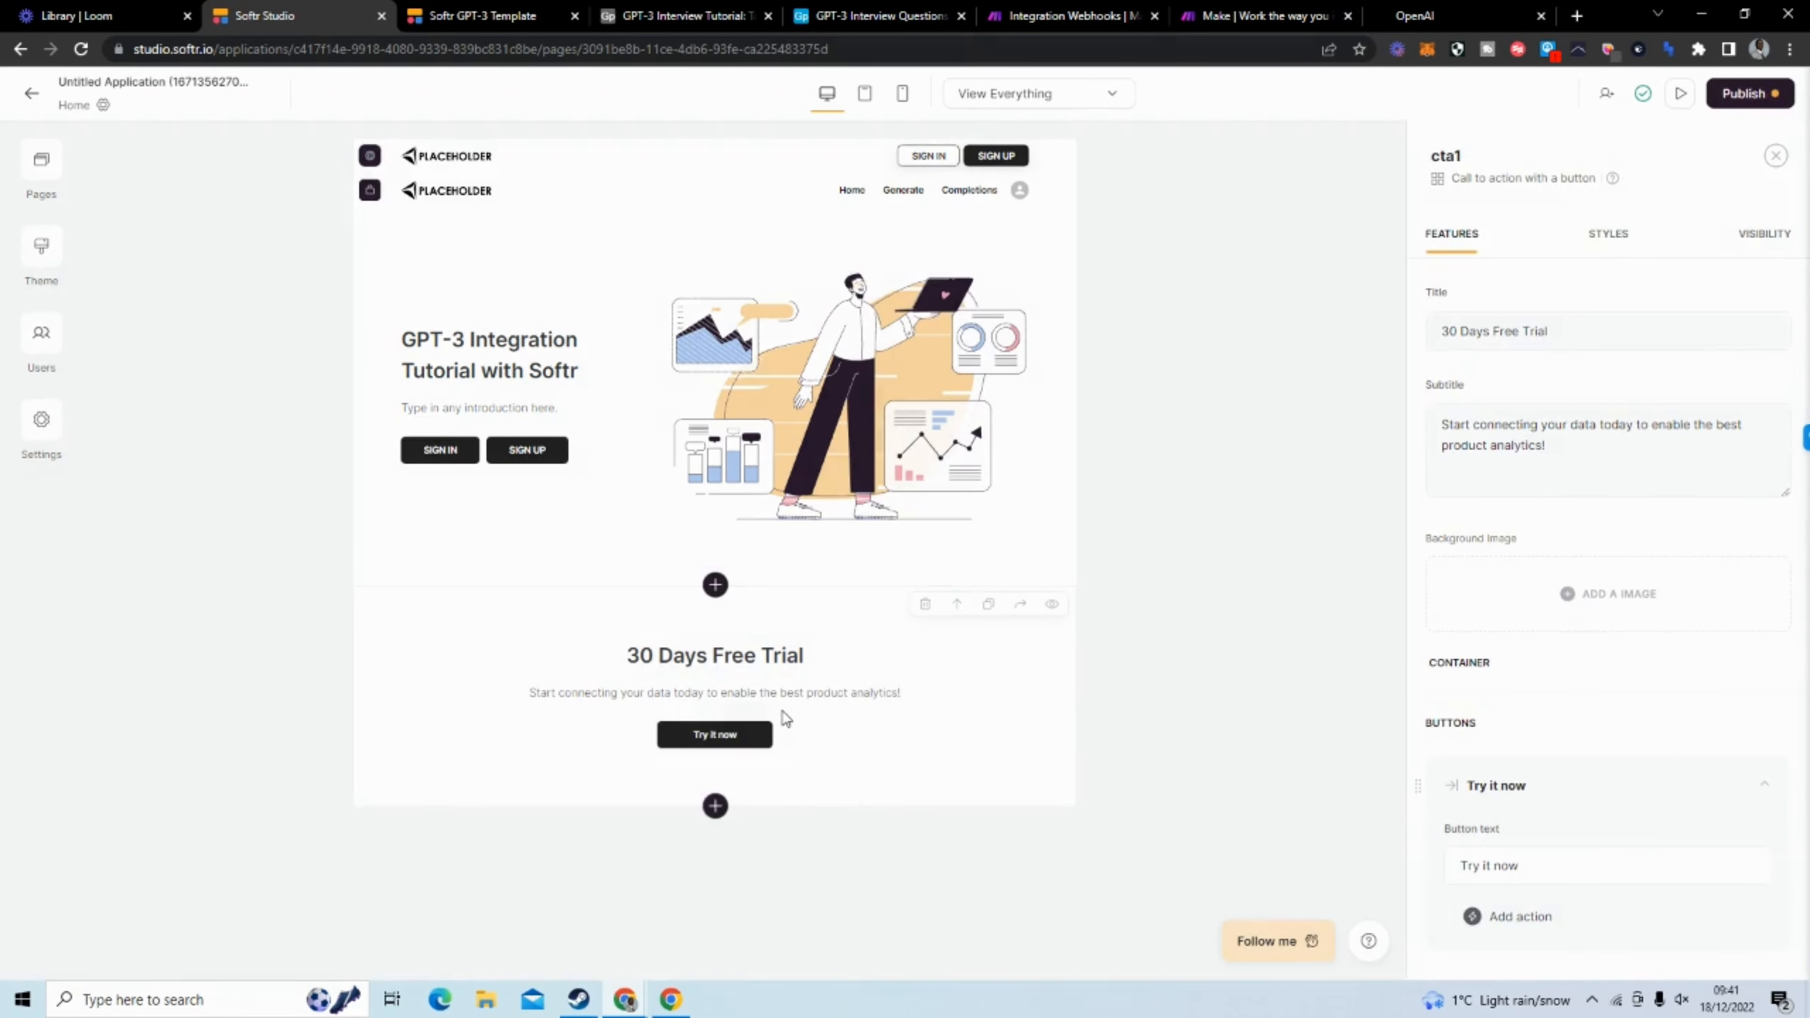
# Set the call-to-action block's title to "Get started by selecting the button below"
pyautogui.moveTo(1544, 331); pyautogui.dragTo(1424, 335)
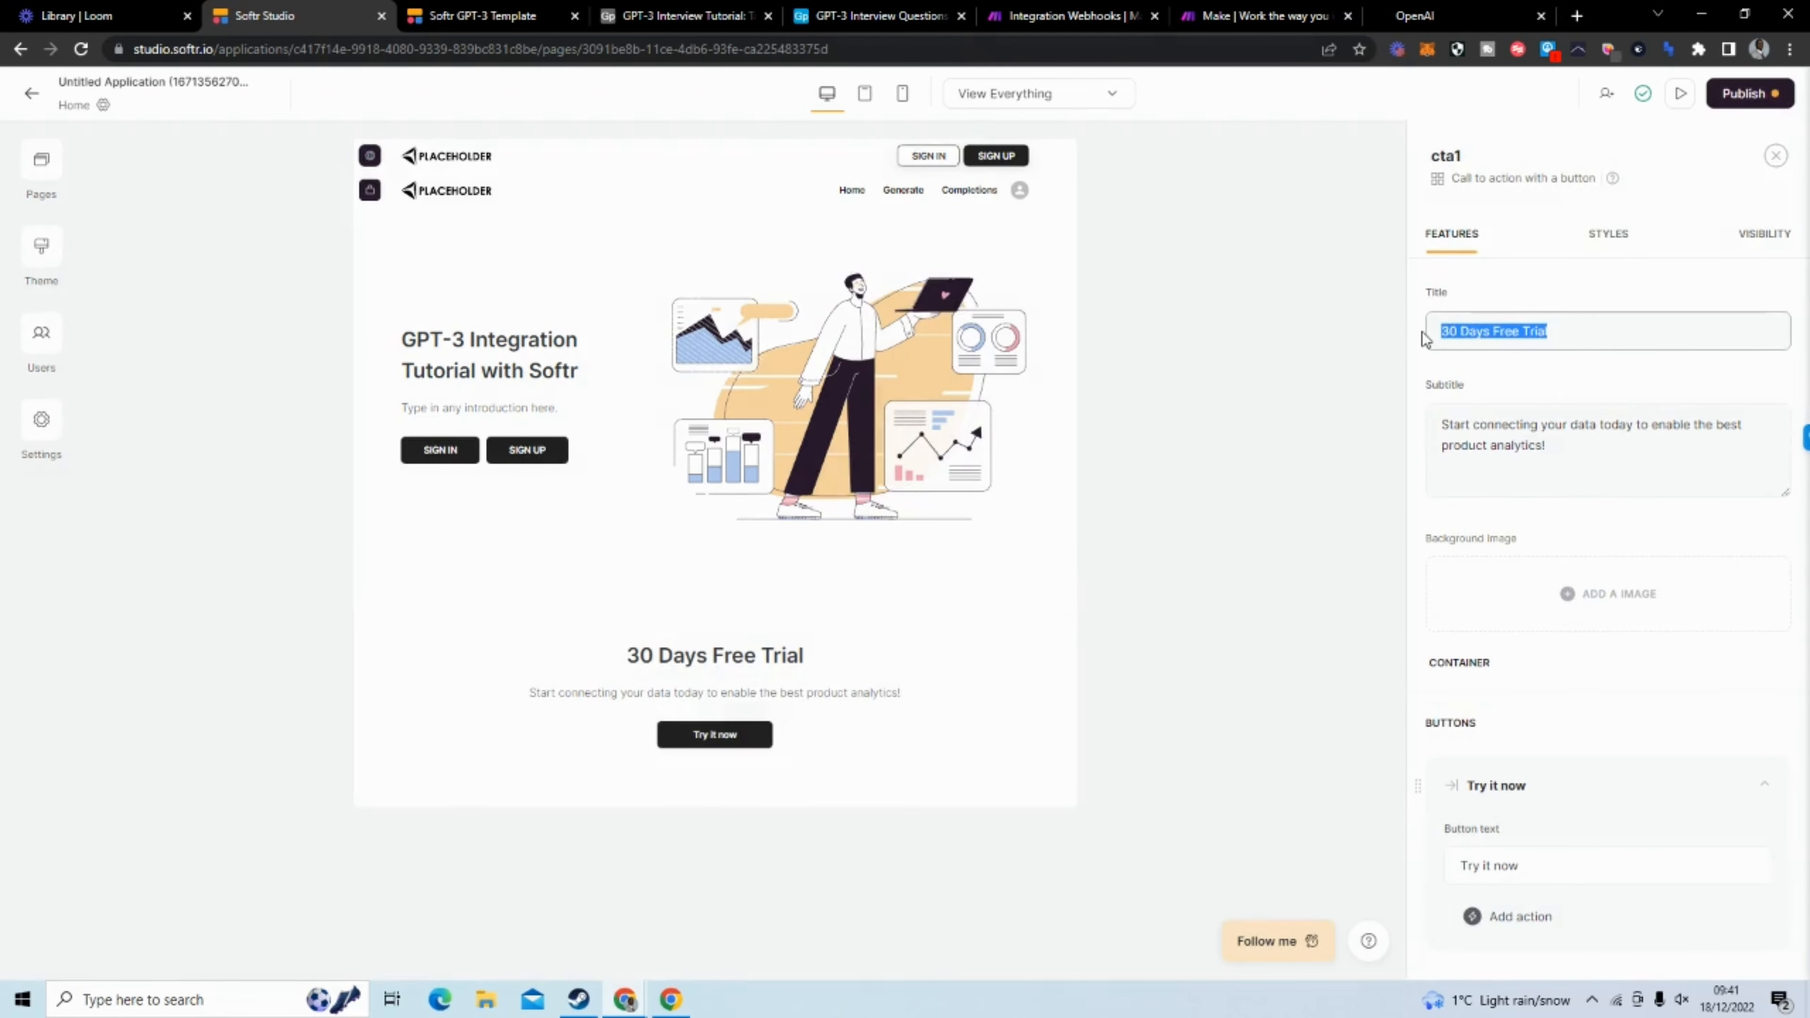
pyautogui.write('G')
pyautogui.press('BackSpace')
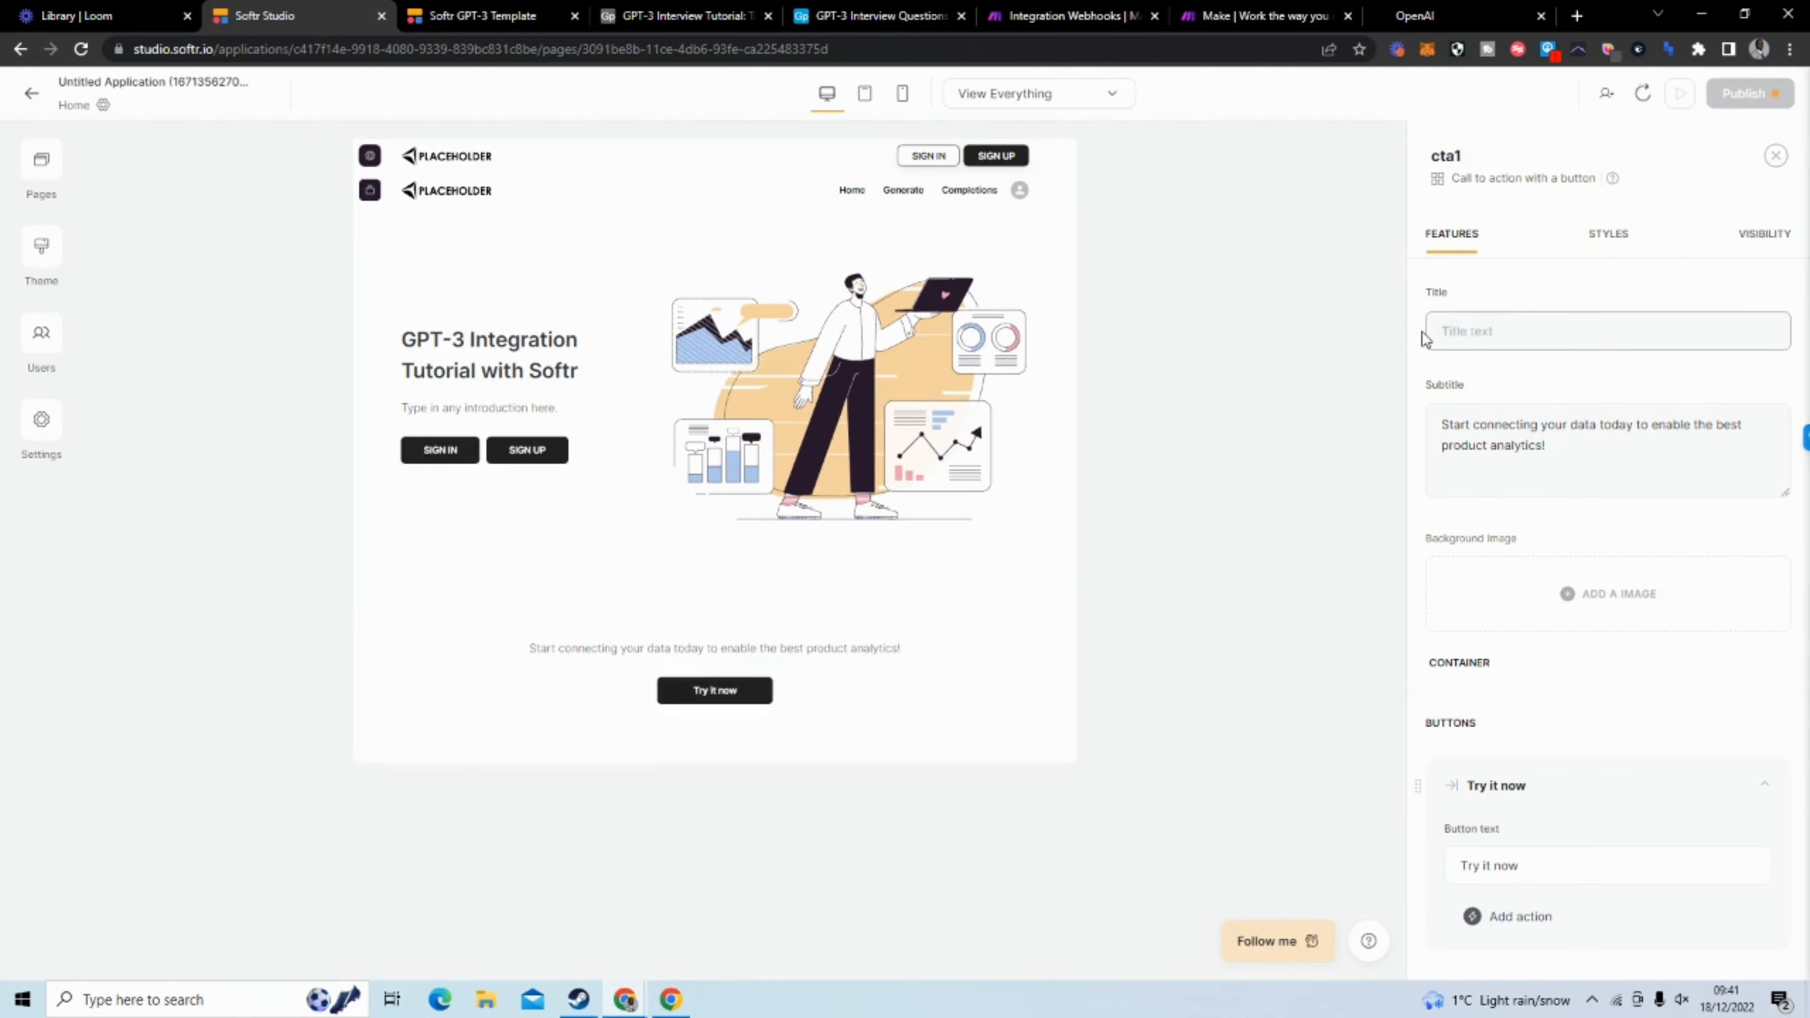
pyautogui.write('Get st')
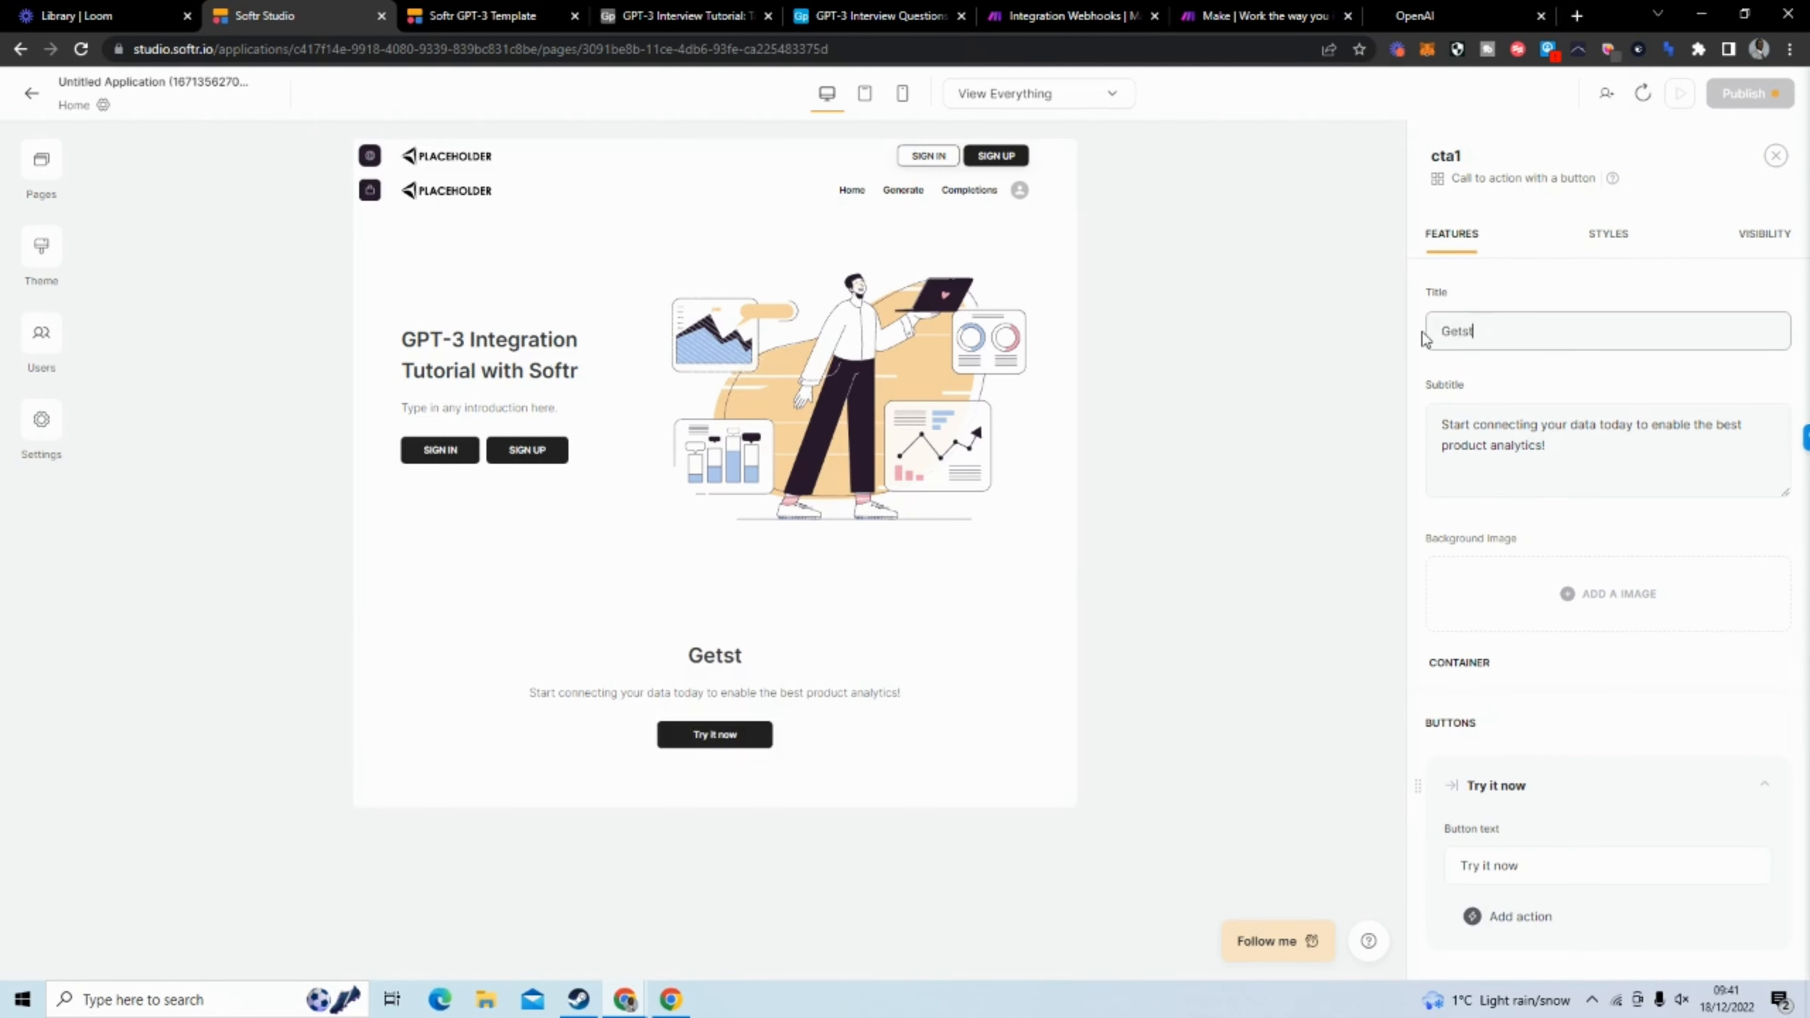
pyautogui.press('BackSpace')
pyautogui.press('BackSpace')
pyautogui.press('BackSpace')
pyautogui.write('started by s')
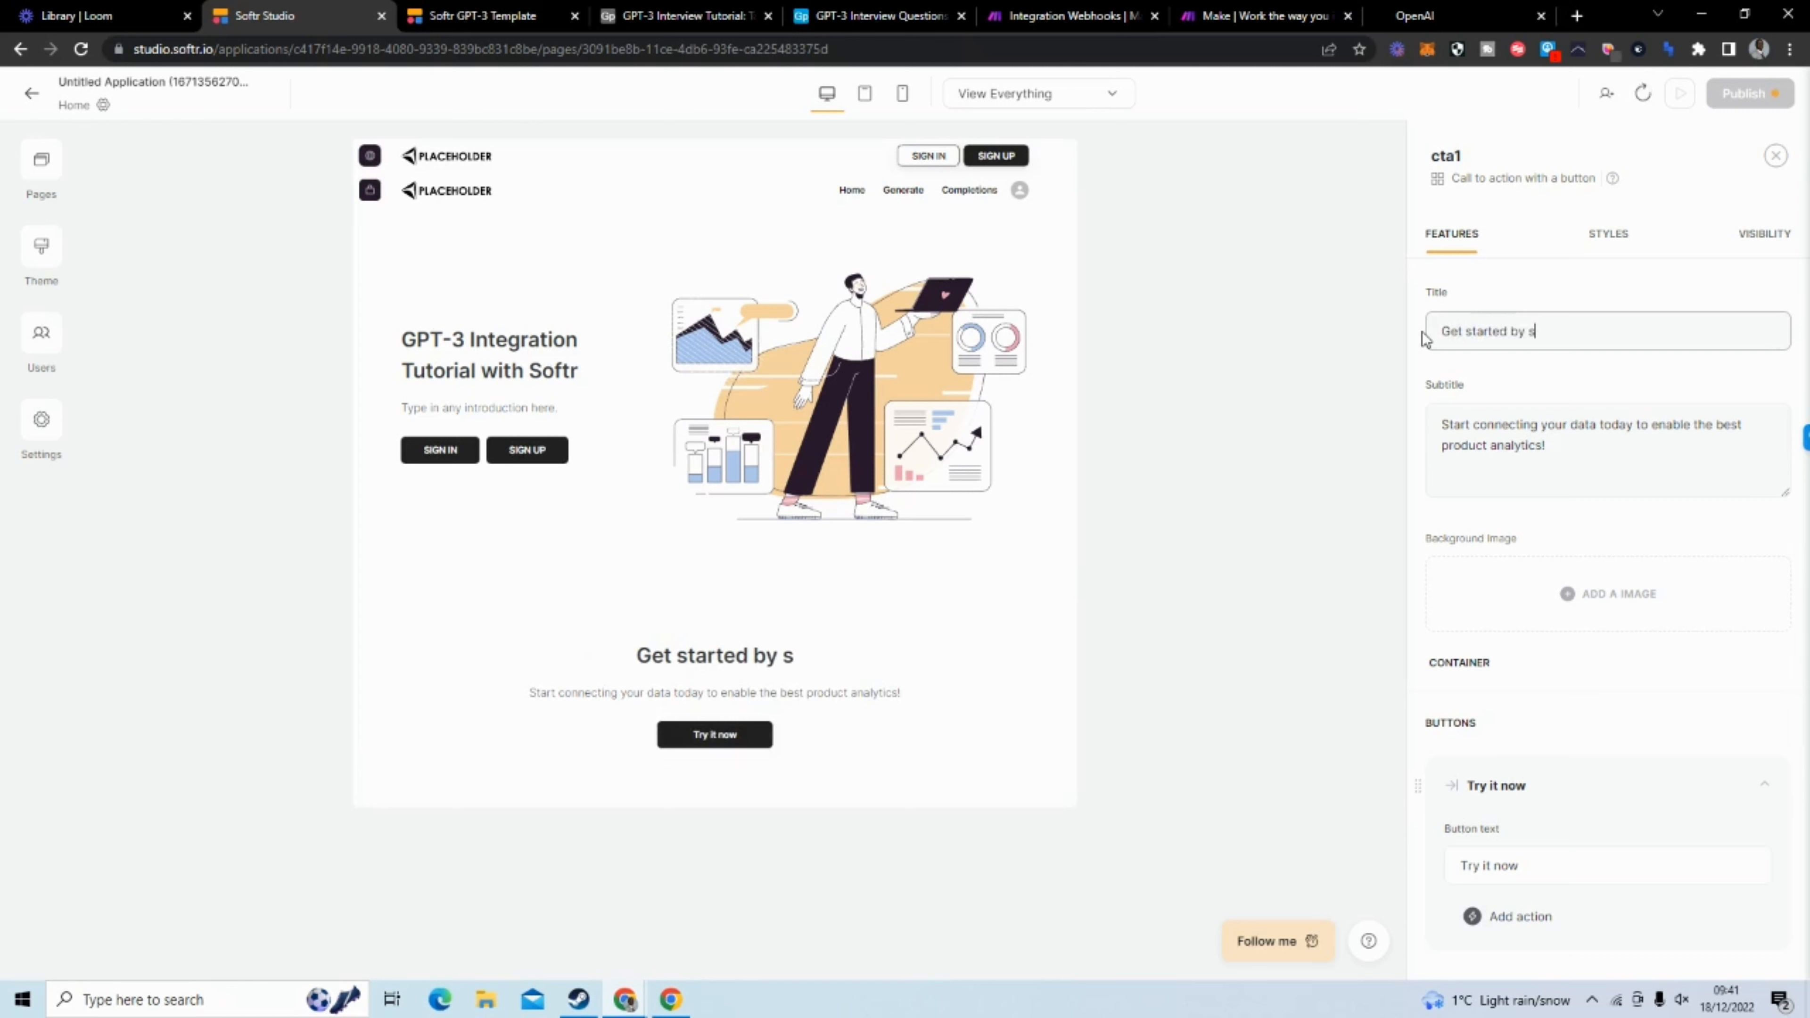
pyautogui.write('electing ')
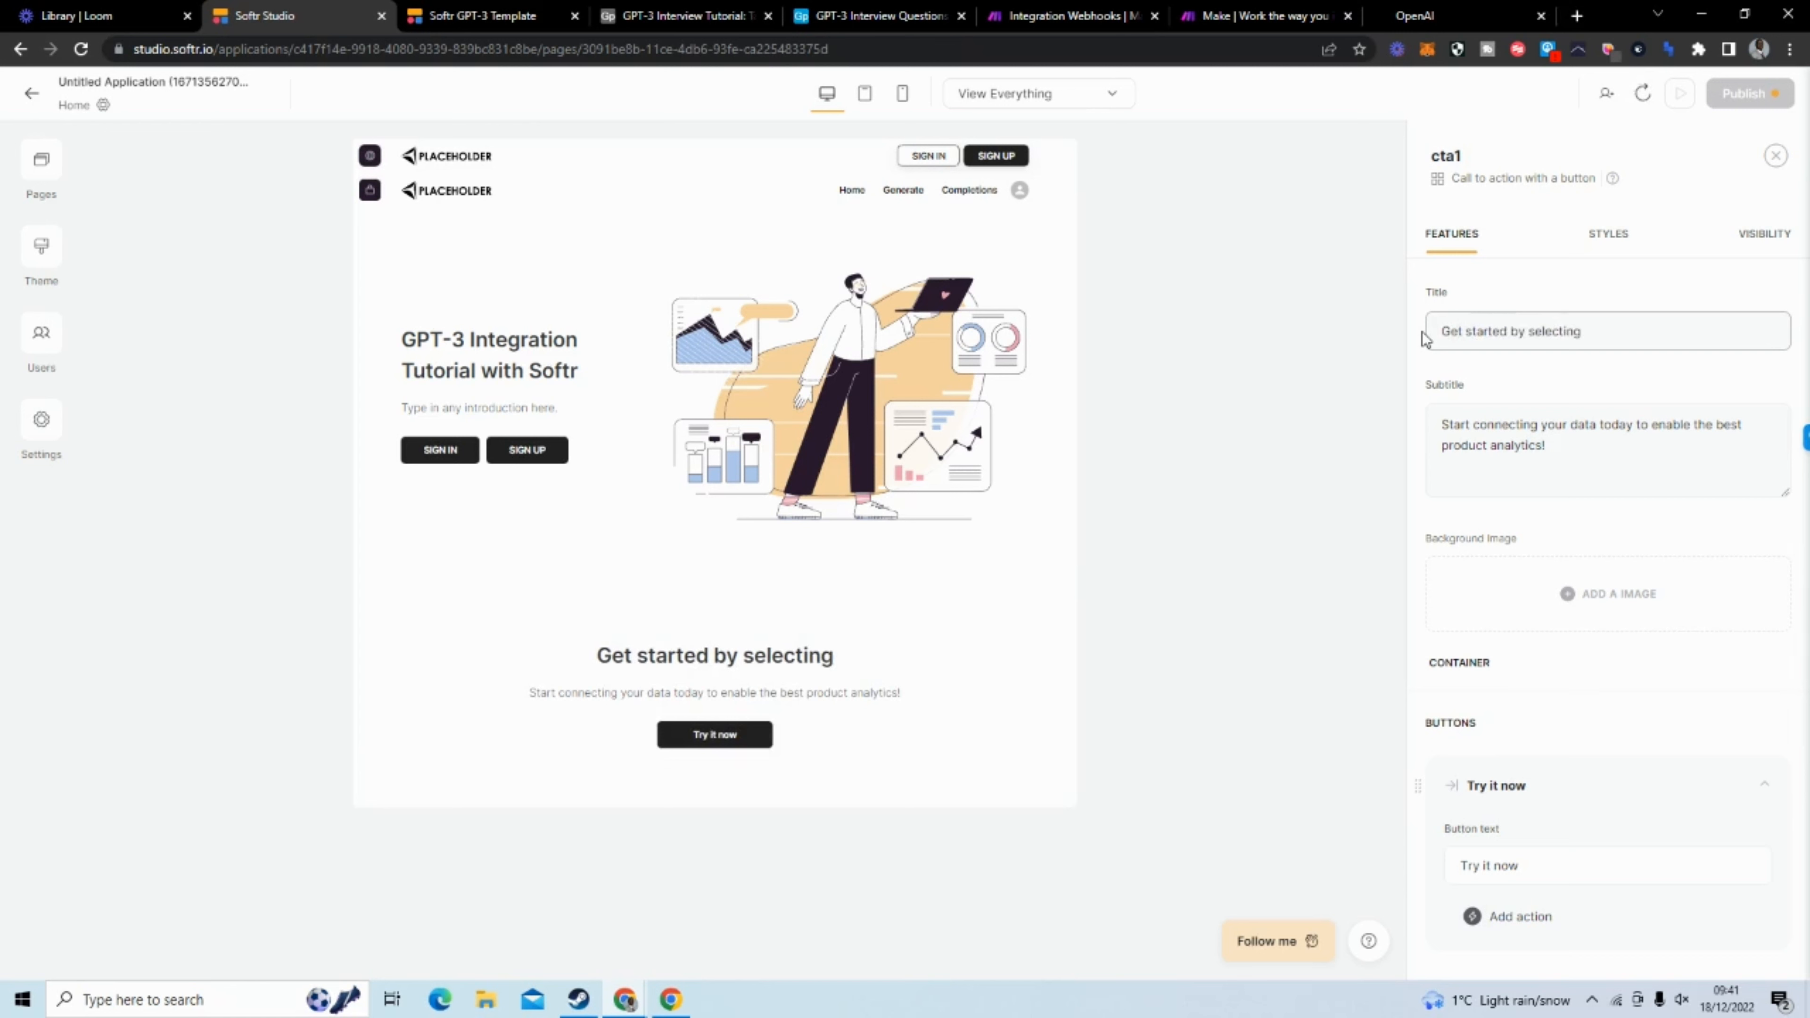
pyautogui.write('th')
pyautogui.press('BackSpace')
pyautogui.press('BackSpace')
pyautogui.write('the ')
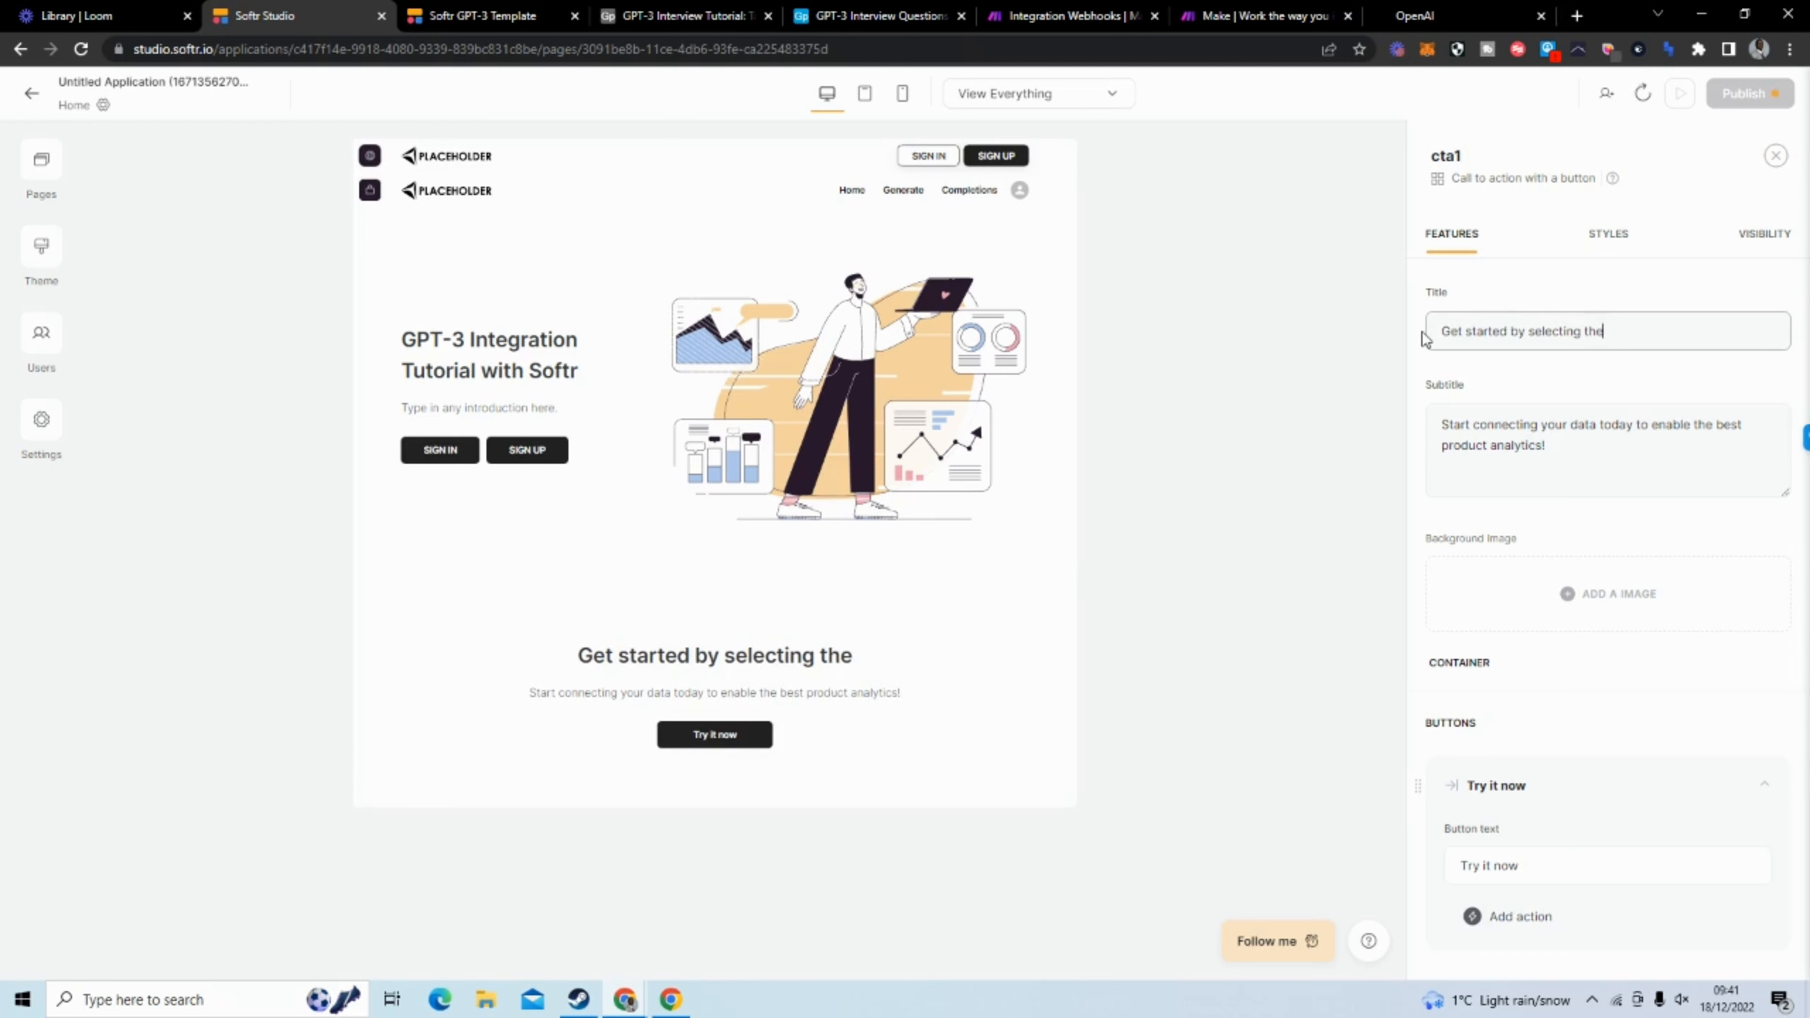
pyautogui.write('button ')
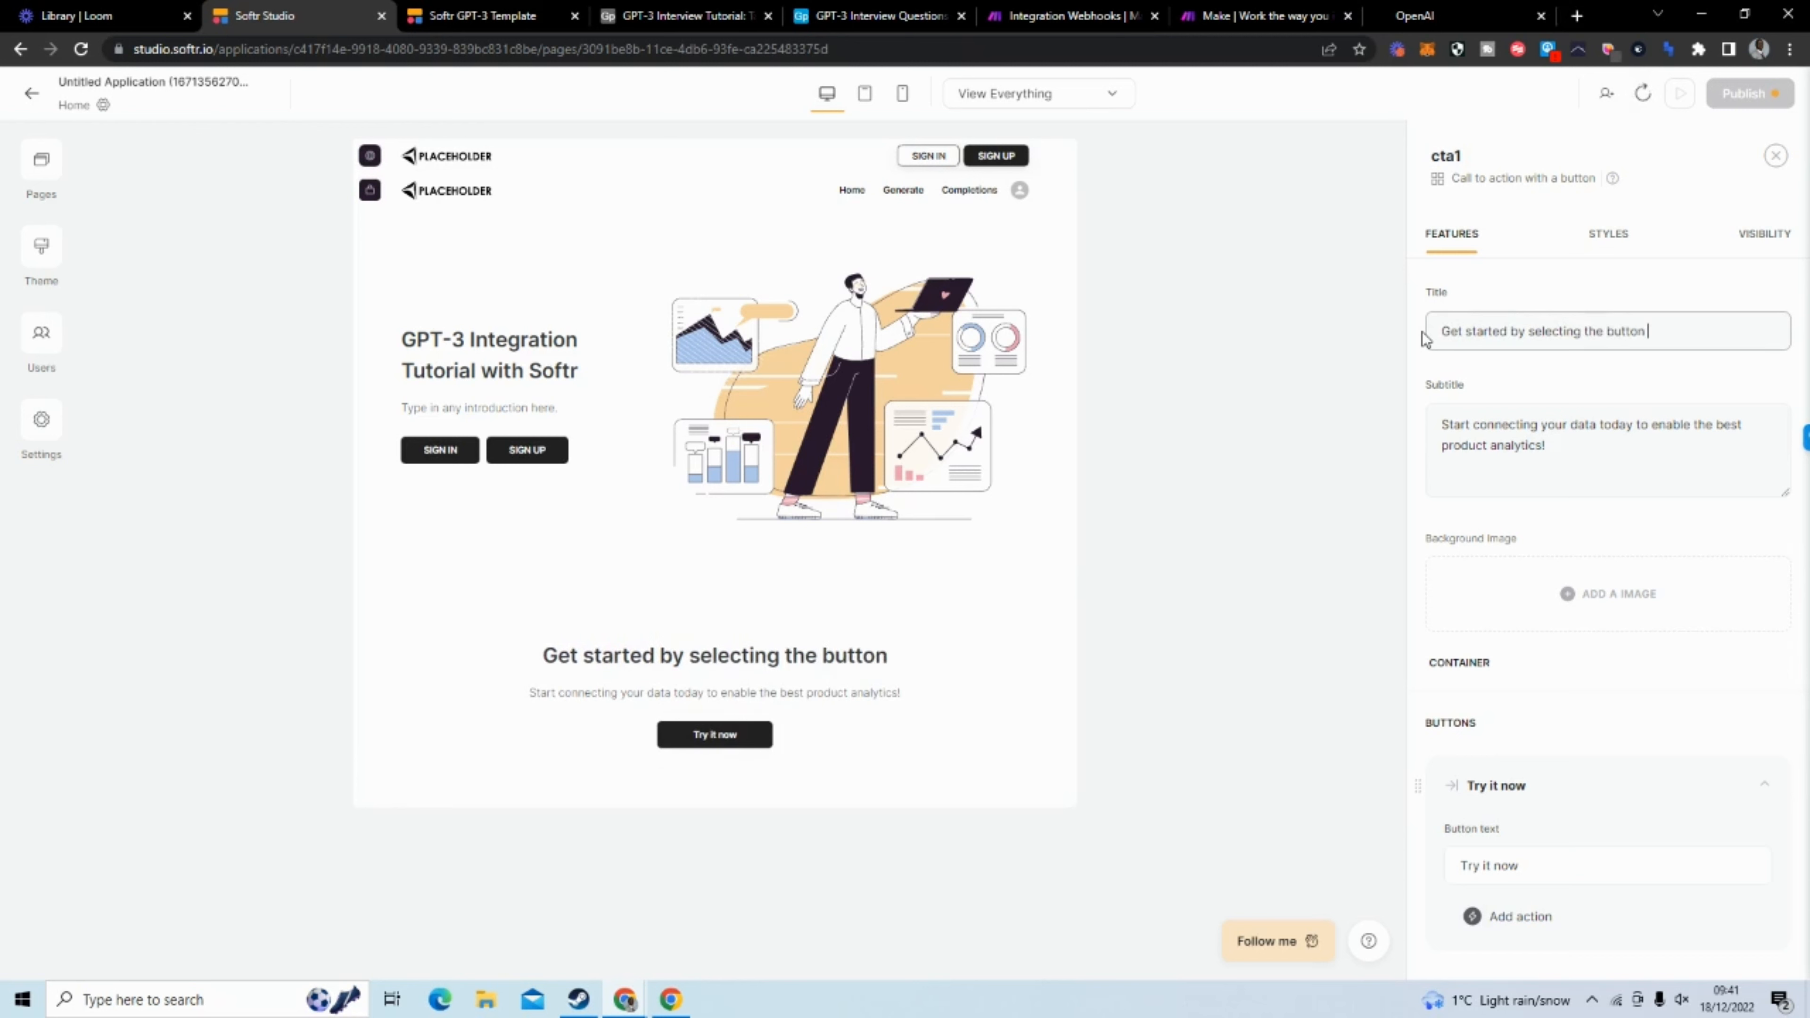
pyautogui.write('below')
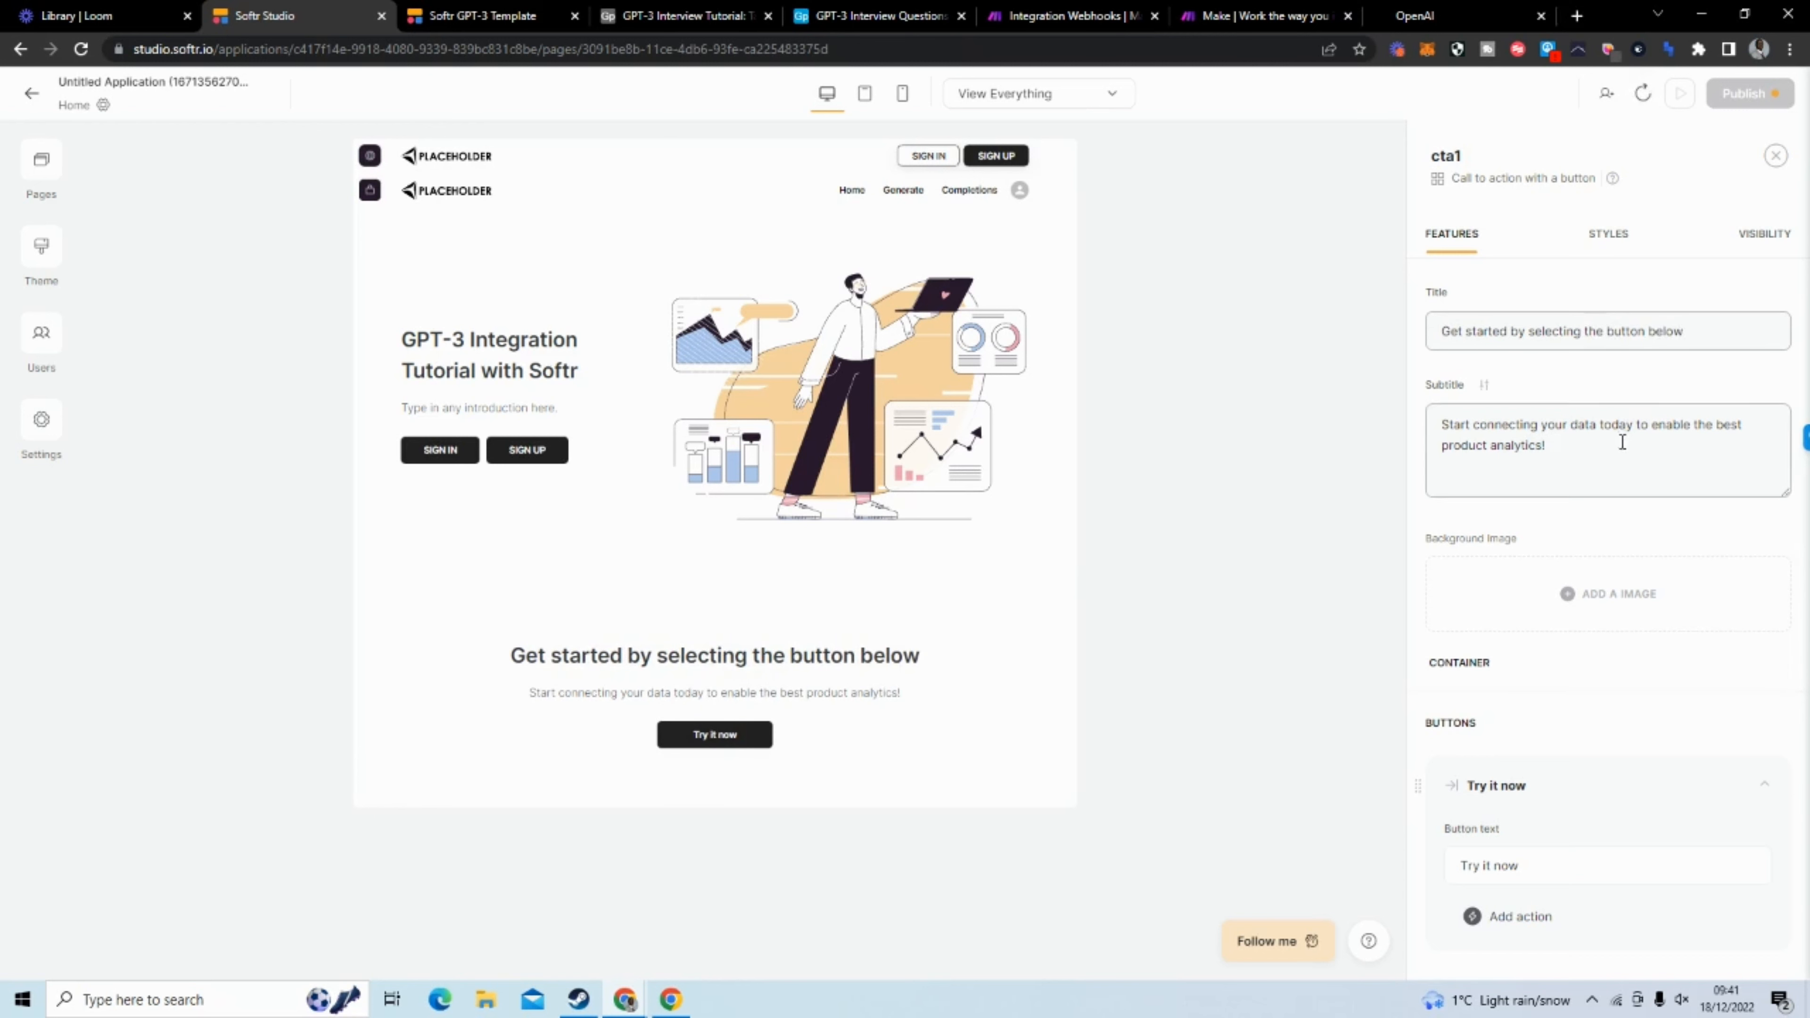
# Clear the call-to-action block's subtitle and change its button text to "Generate"
pyautogui.moveTo(1623, 436); pyautogui.dragTo(1434, 386)
pyautogui.press('BackSpace')
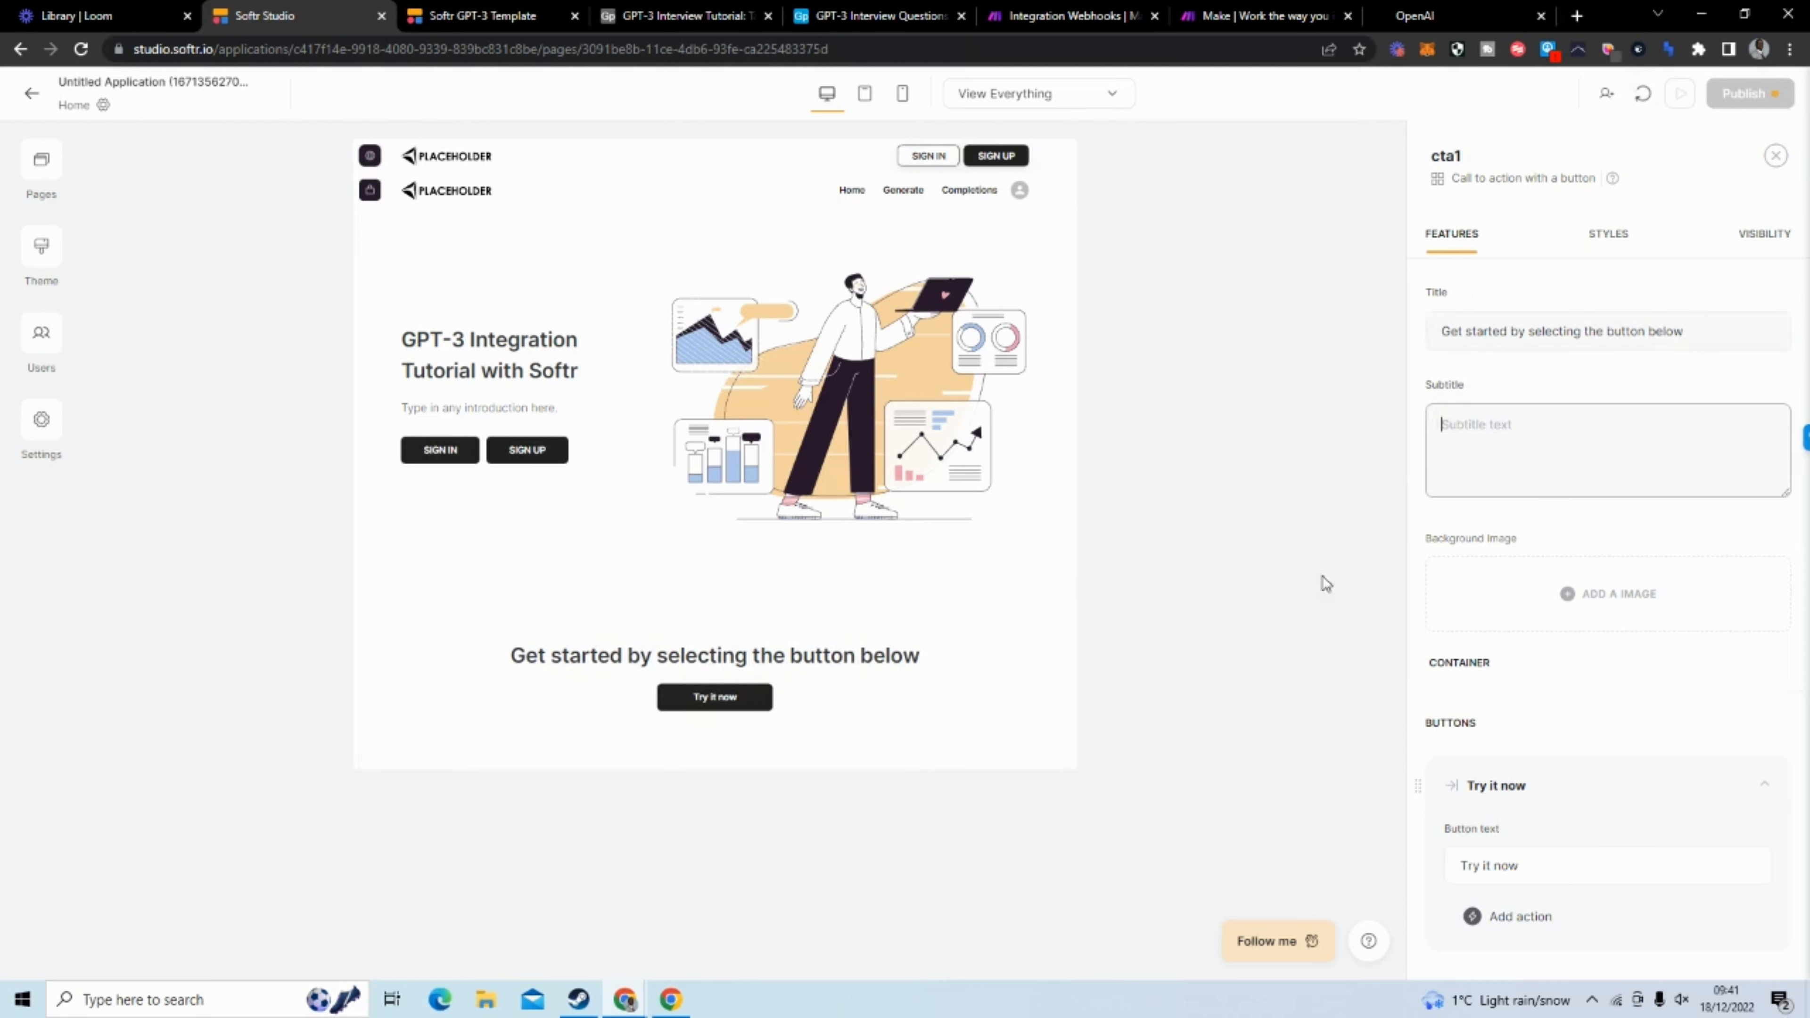
pyautogui.moveTo(1523, 865)
pyautogui.mouseDown()
pyautogui.moveTo(1463, 861)
pyautogui.moveTo(1536, 865)
pyautogui.mouseUp()
pyautogui.moveTo(1536, 865); pyautogui.dragTo(1491, 848)
pyautogui.write('Generate')
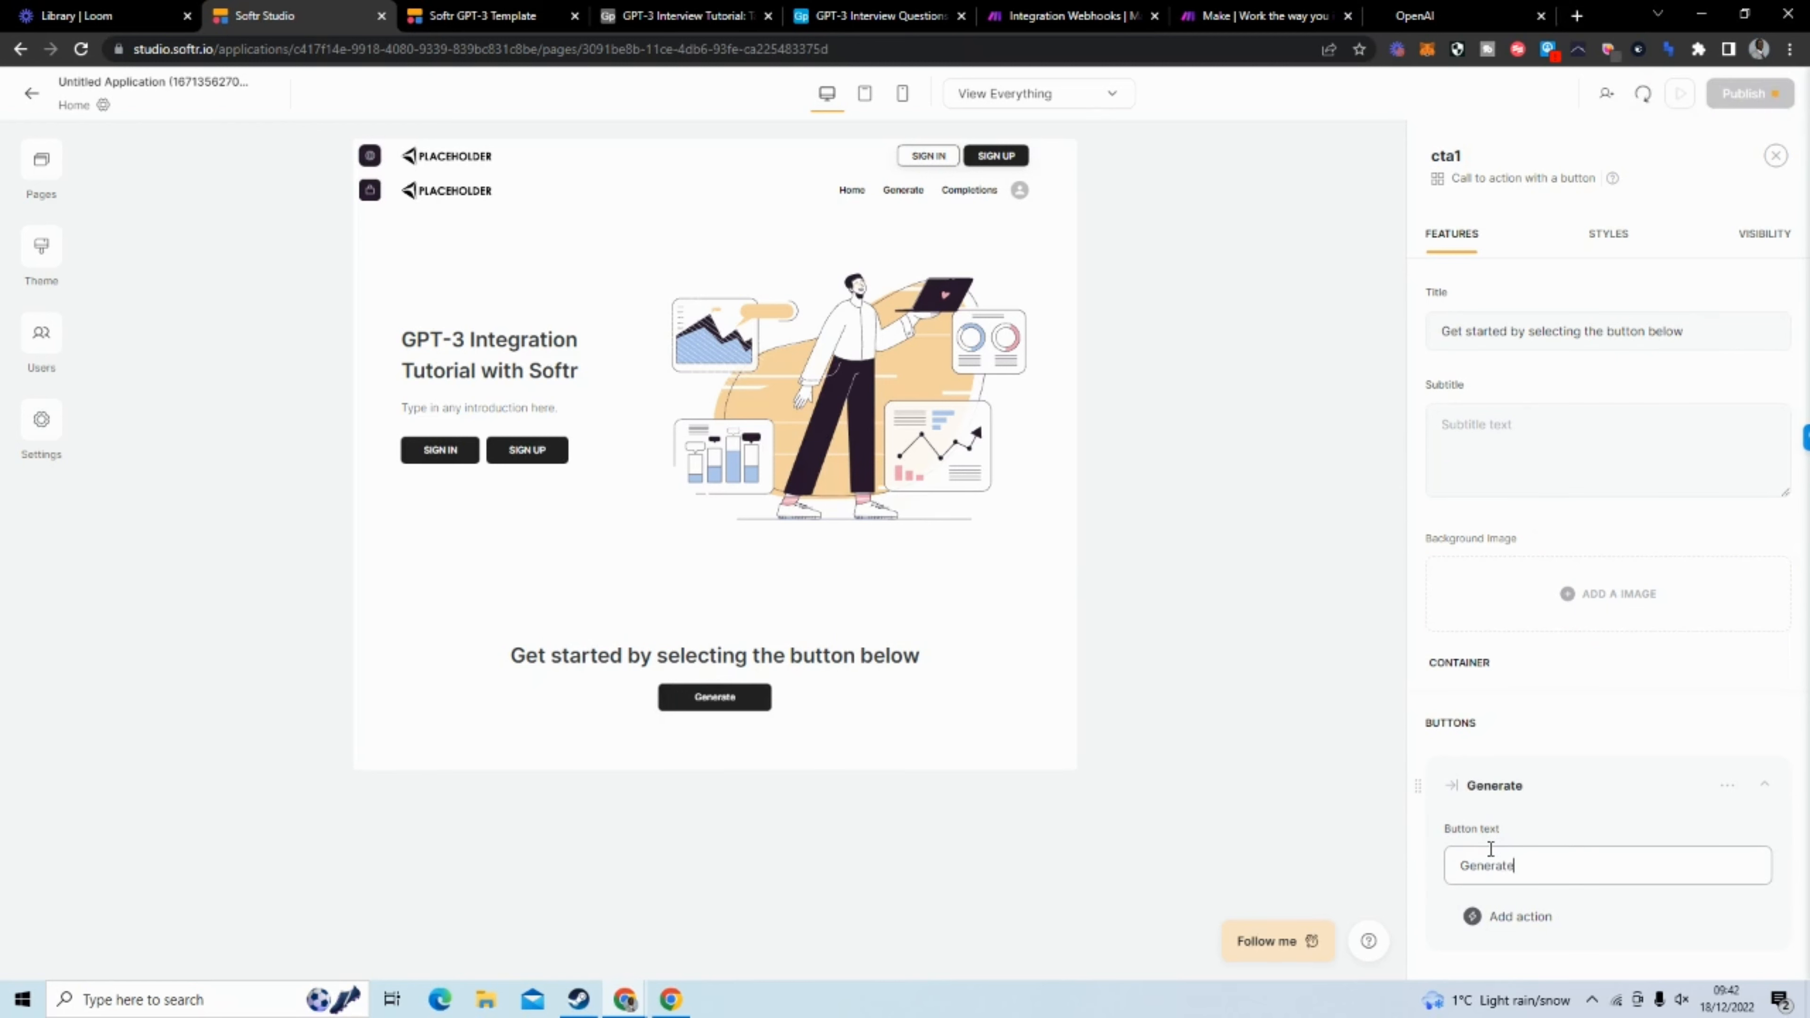
pyautogui.click(1527, 688)
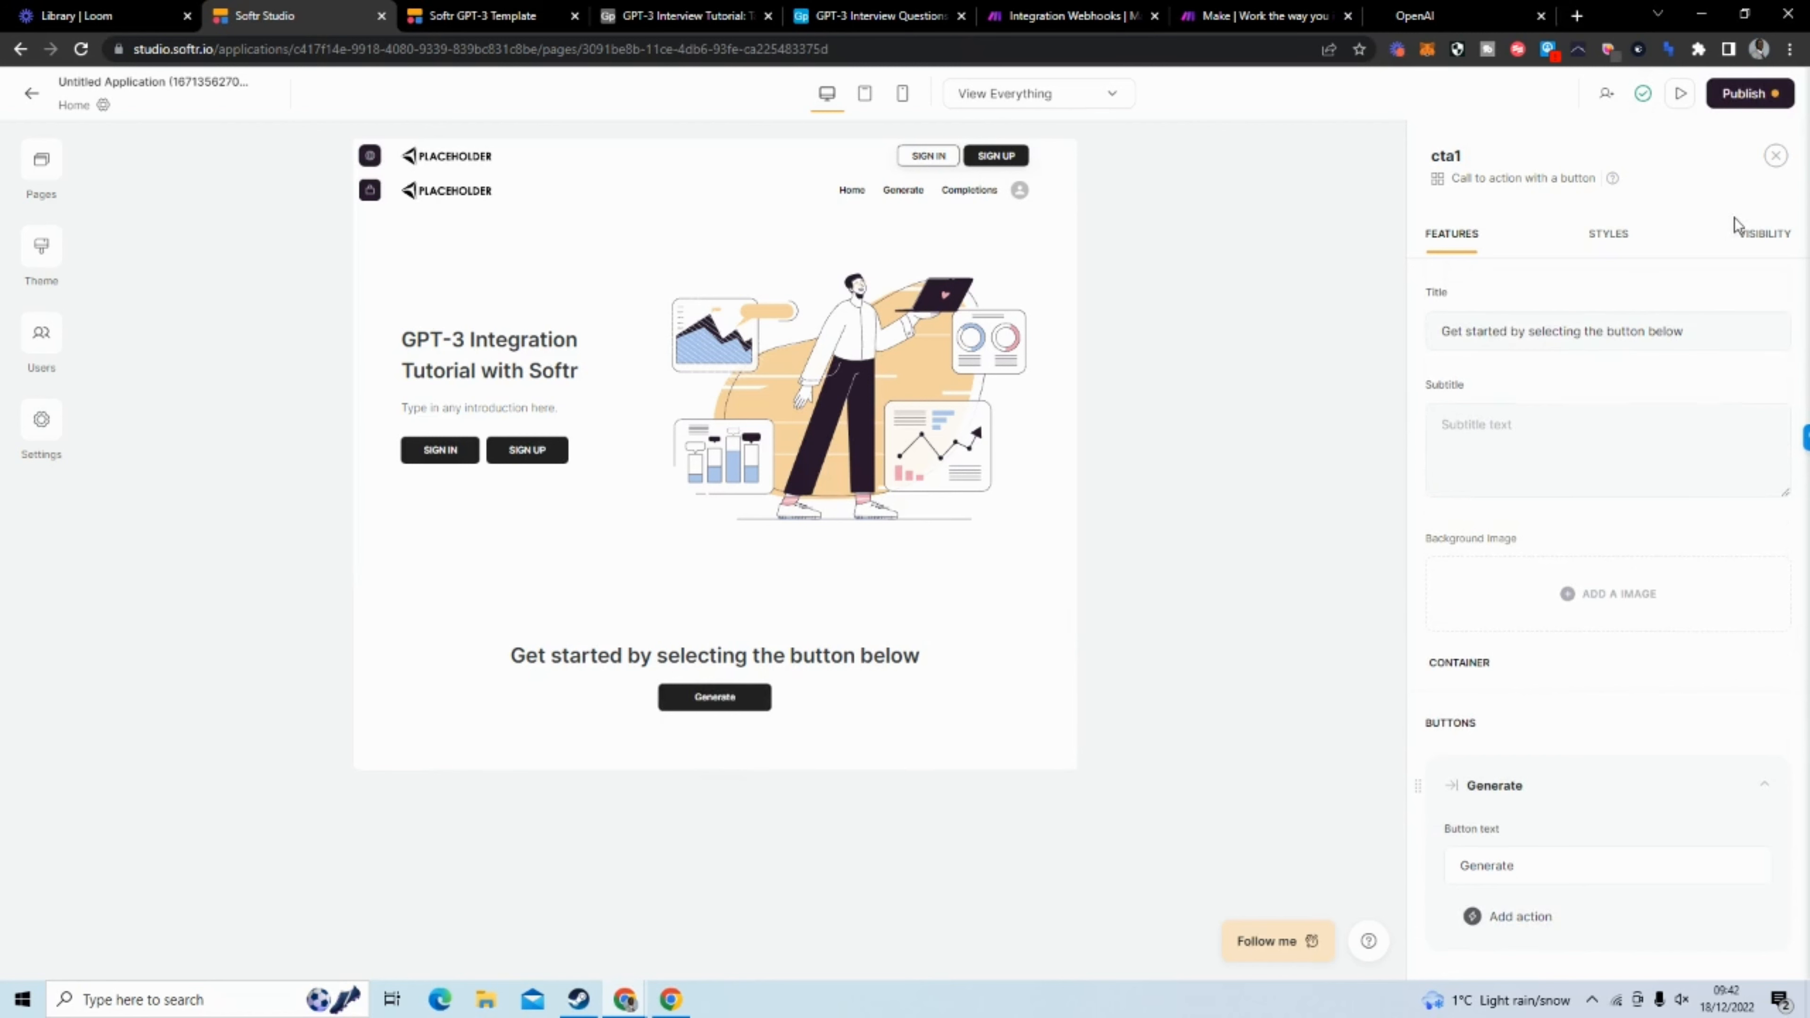
# Make the call-to-action block visible only to logged in users and the hero block only to non logged in users
pyautogui.click(1748, 240)
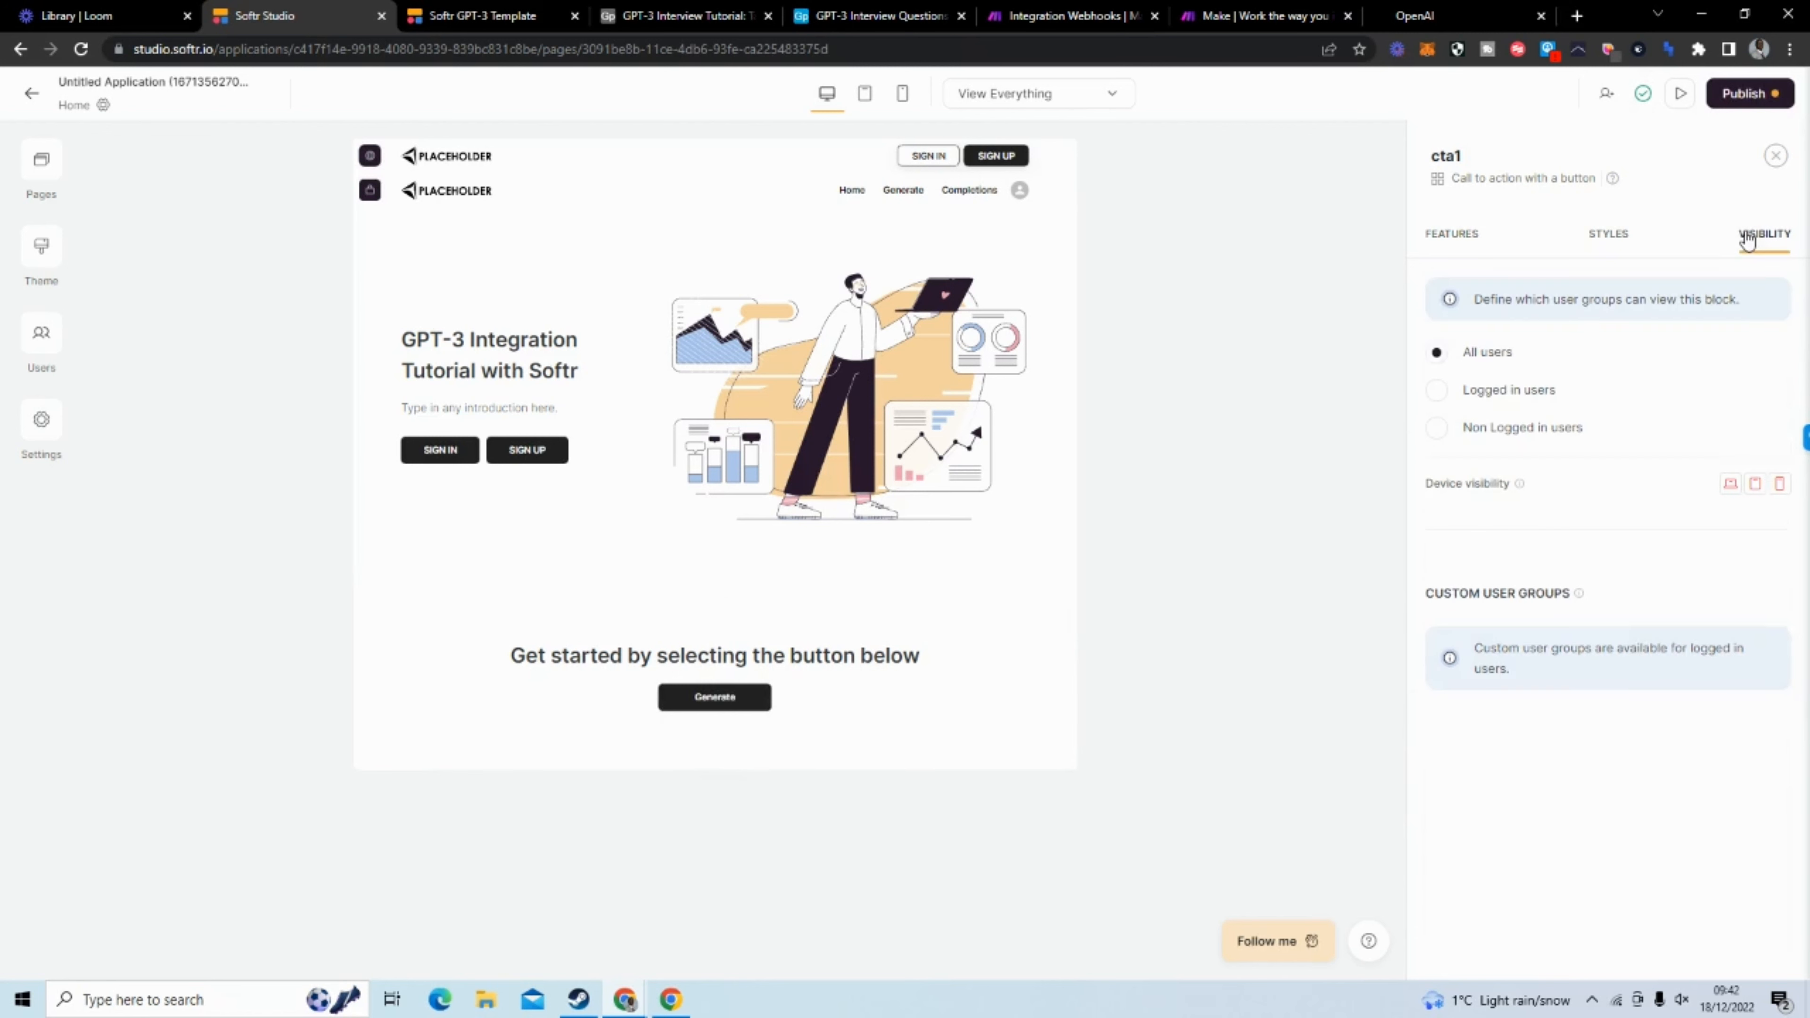
pyautogui.click(1512, 399)
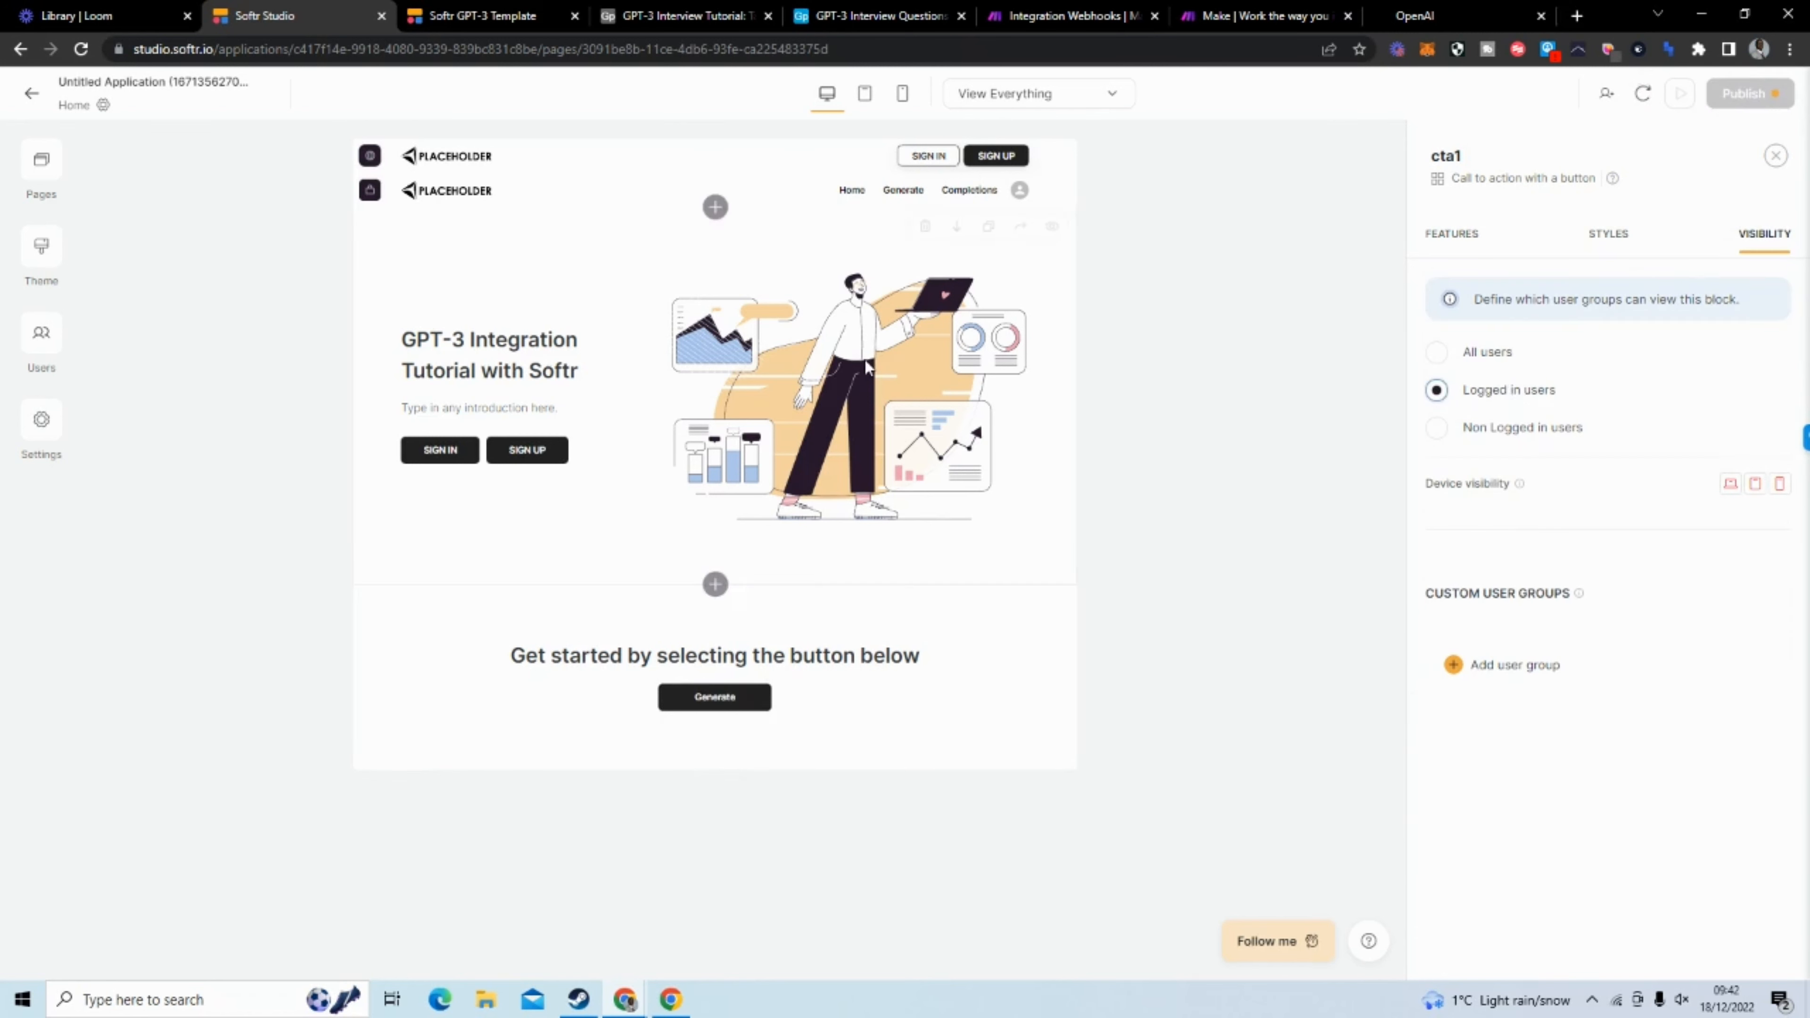
pyautogui.click(736, 374)
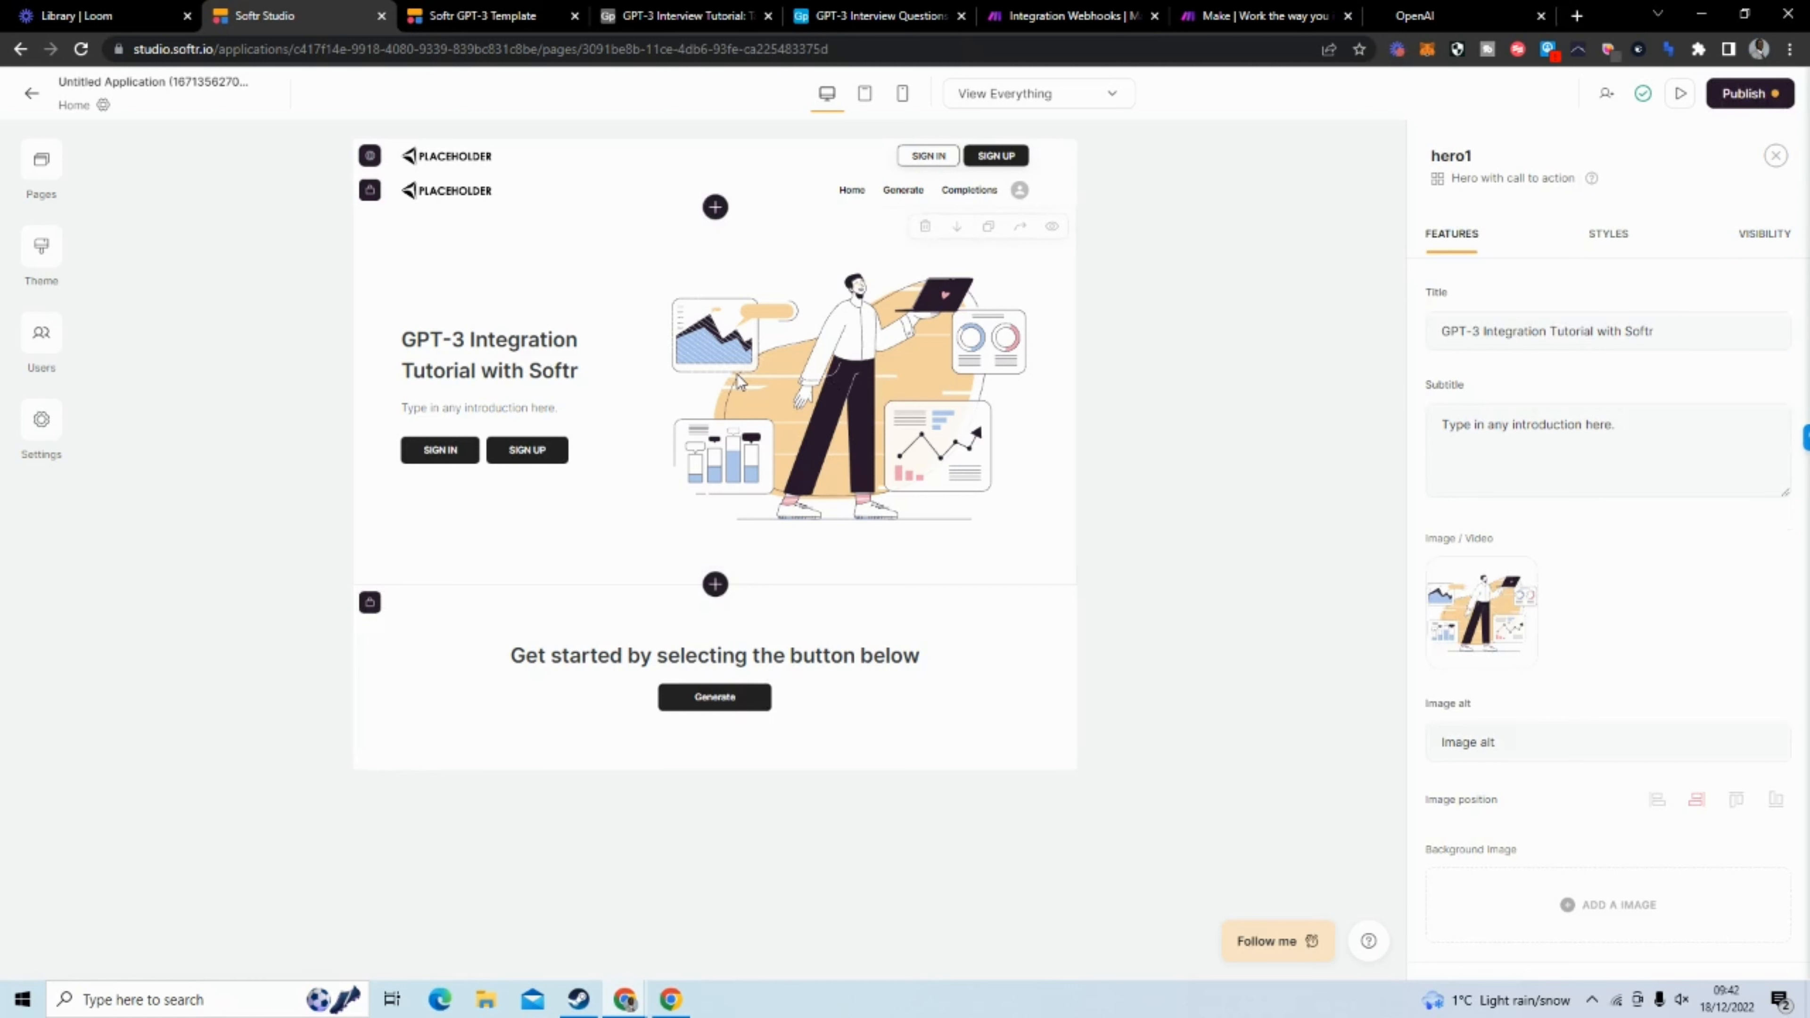
pyautogui.click(1749, 242)
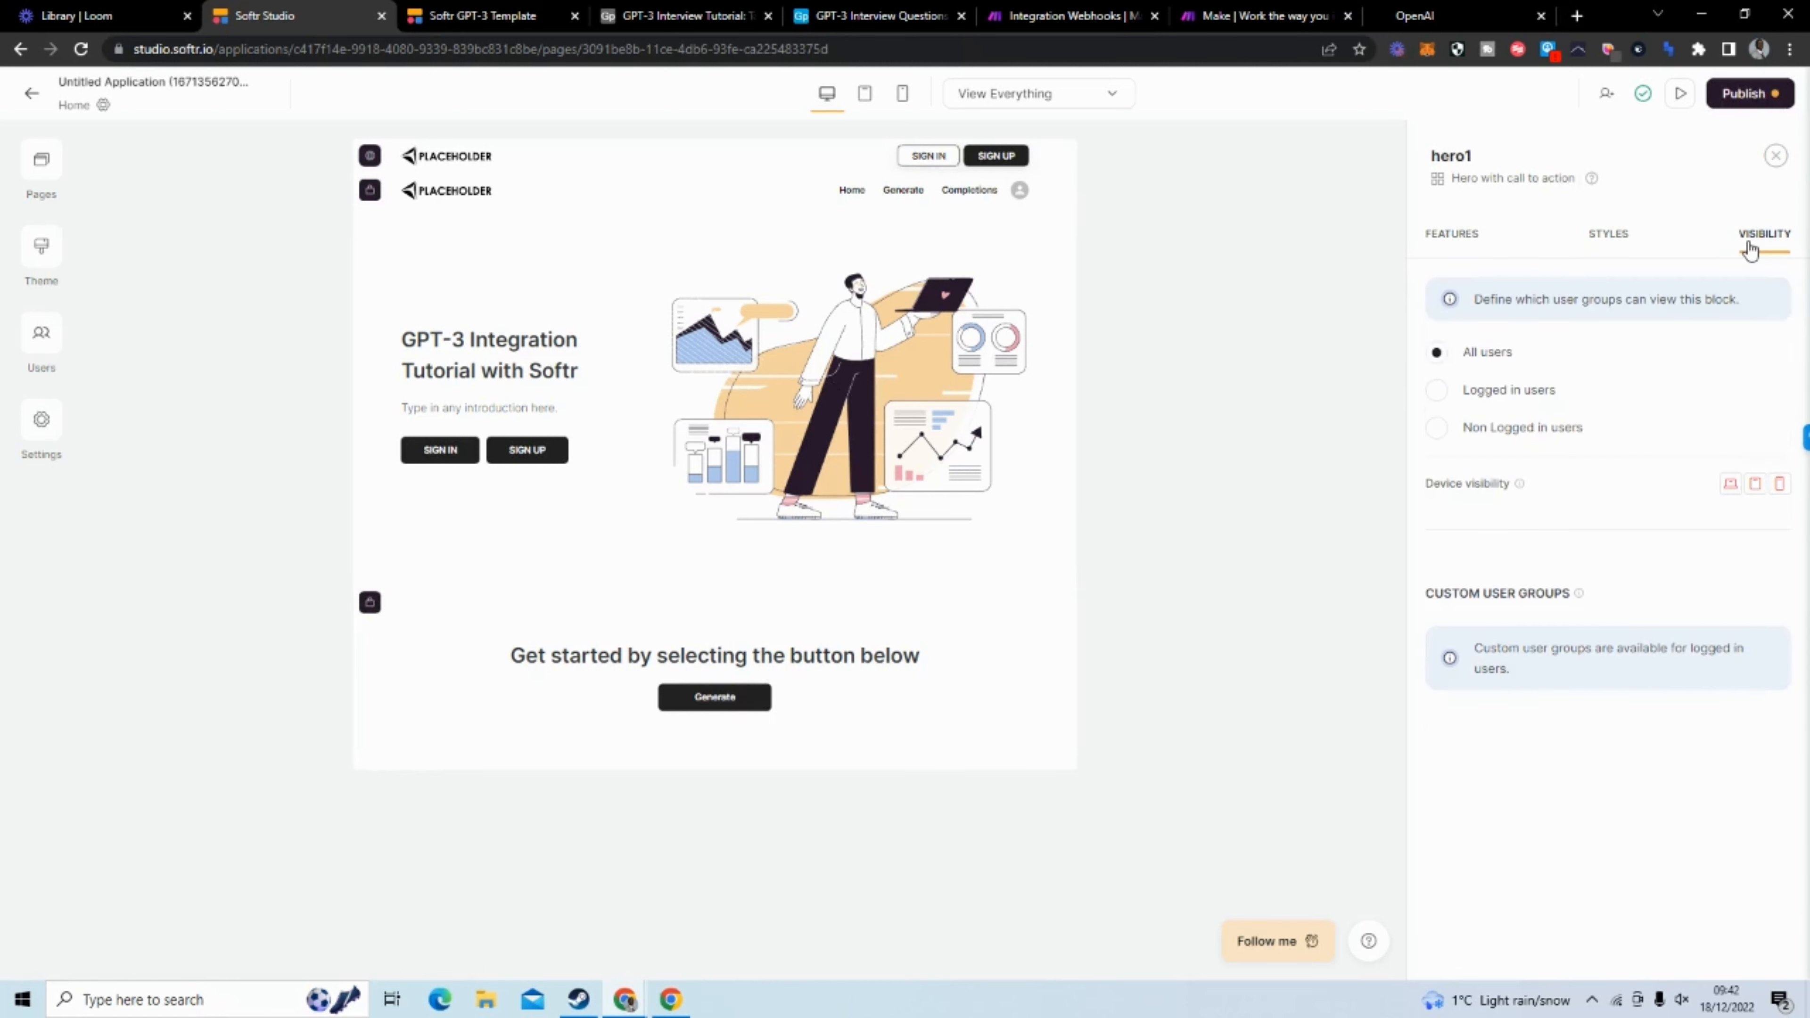
pyautogui.click(1544, 440)
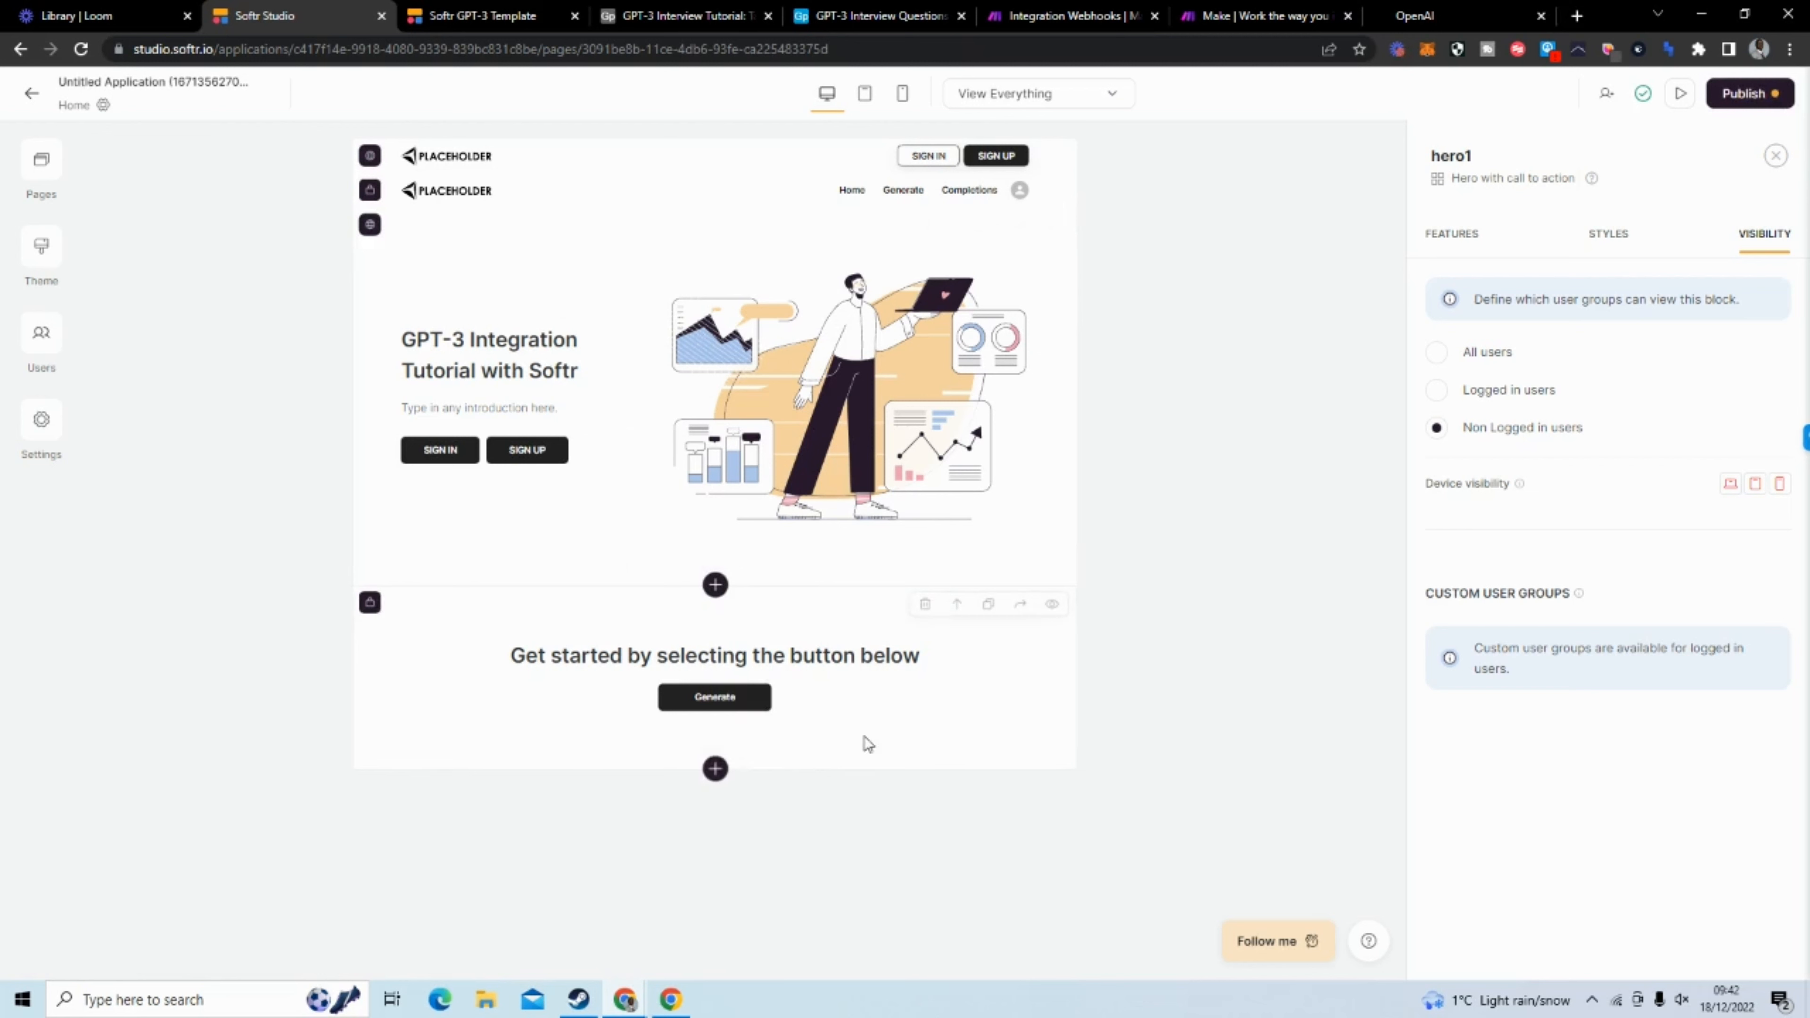
pyautogui.click(816, 719)
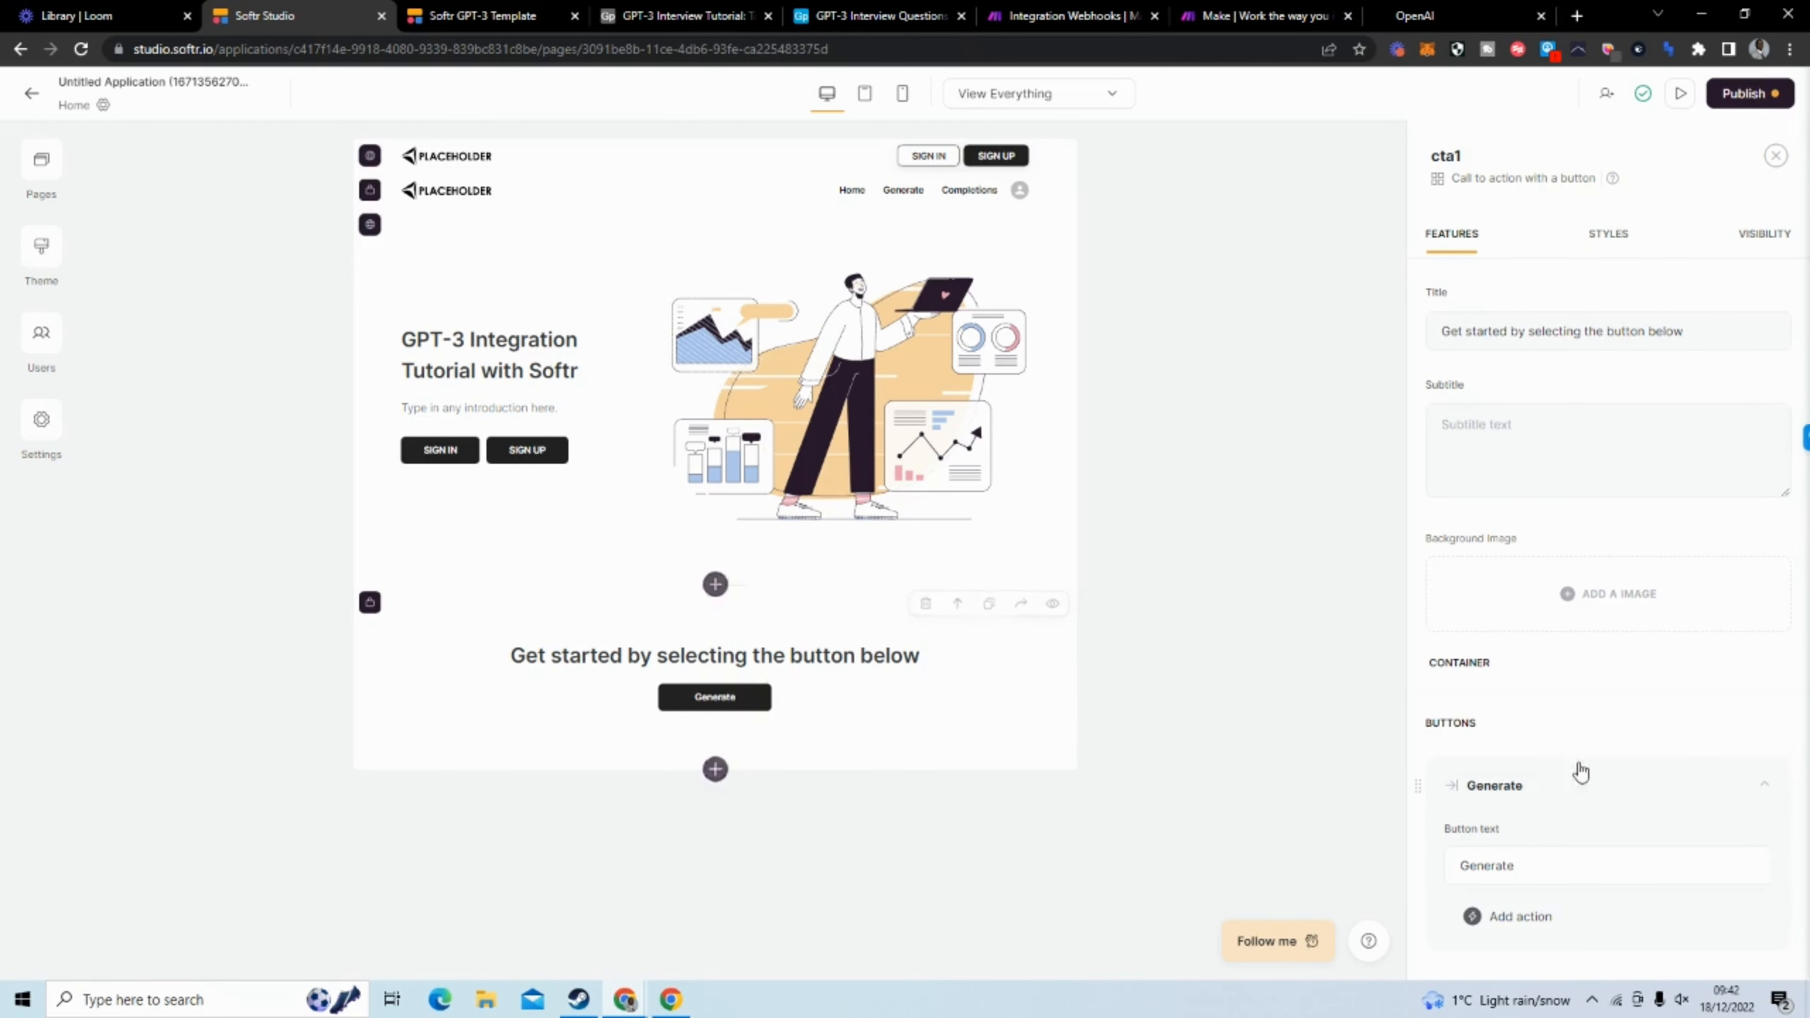
pyautogui.scroll(-1, 1628, 763)
pyautogui.scroll(-3, 1628, 762)
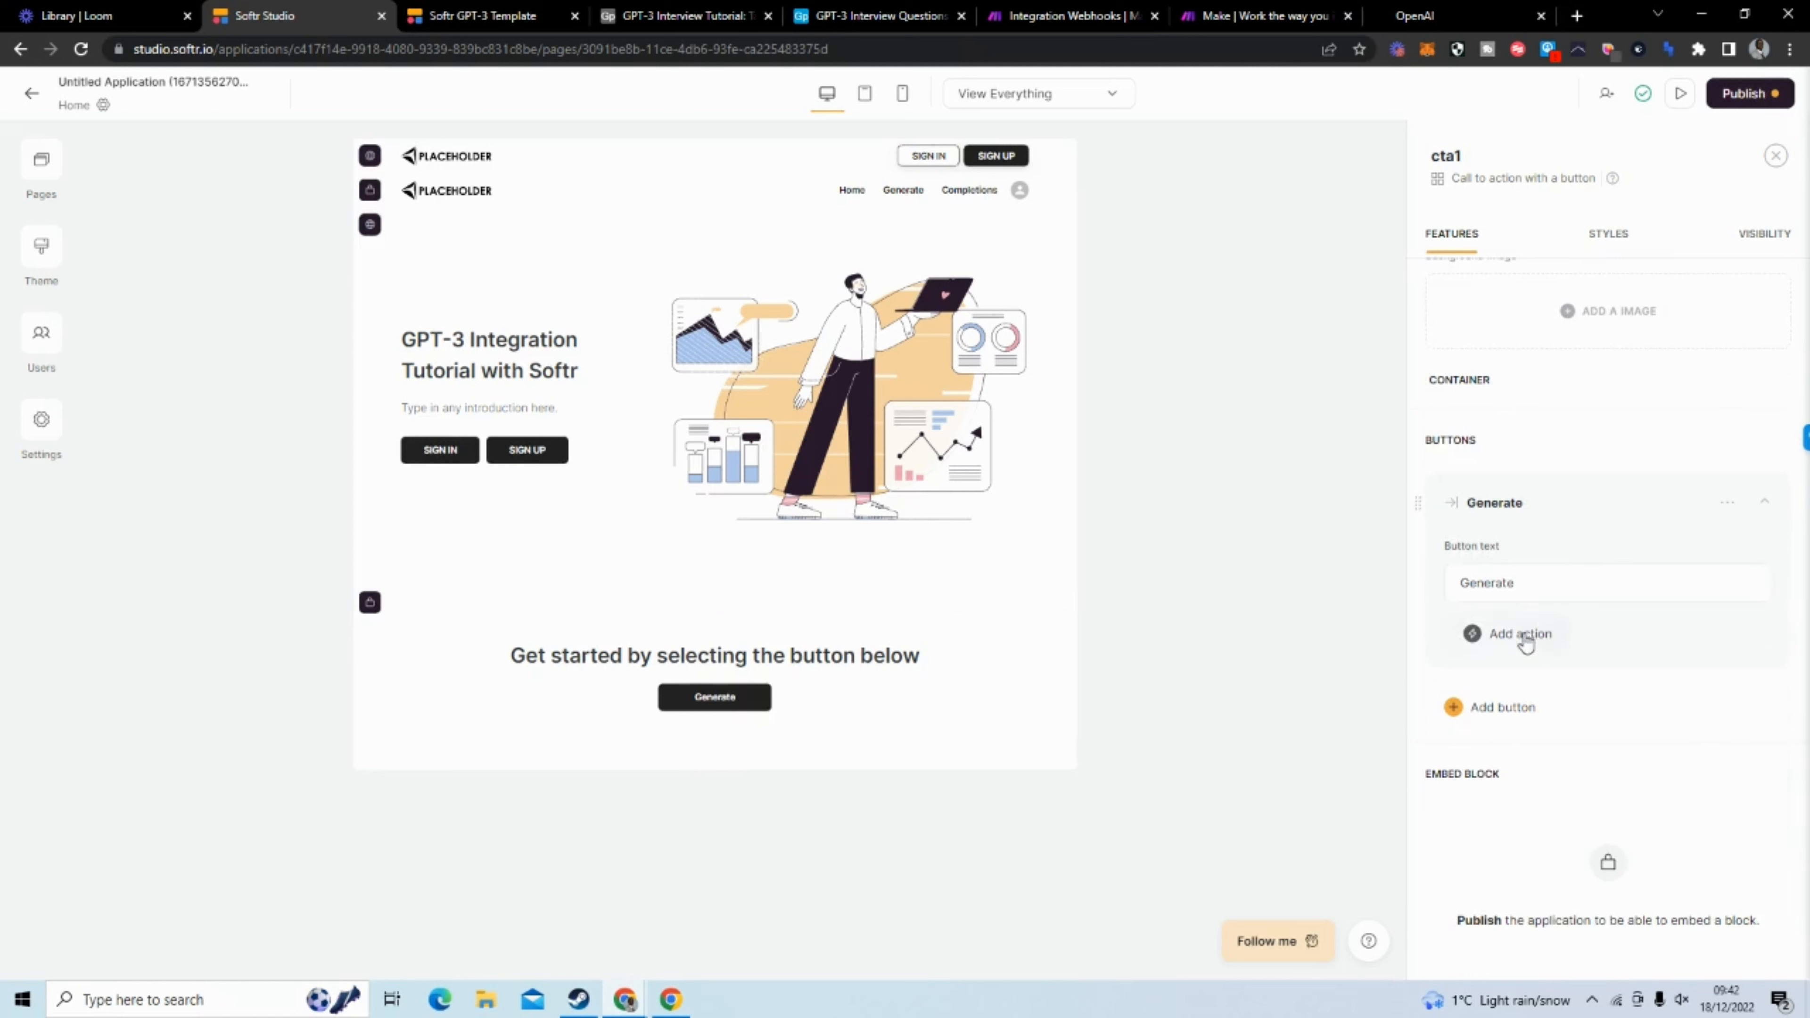
# Open the Form page and set its form block's title to "Generate your interview questions below"
pyautogui.click(47, 169)
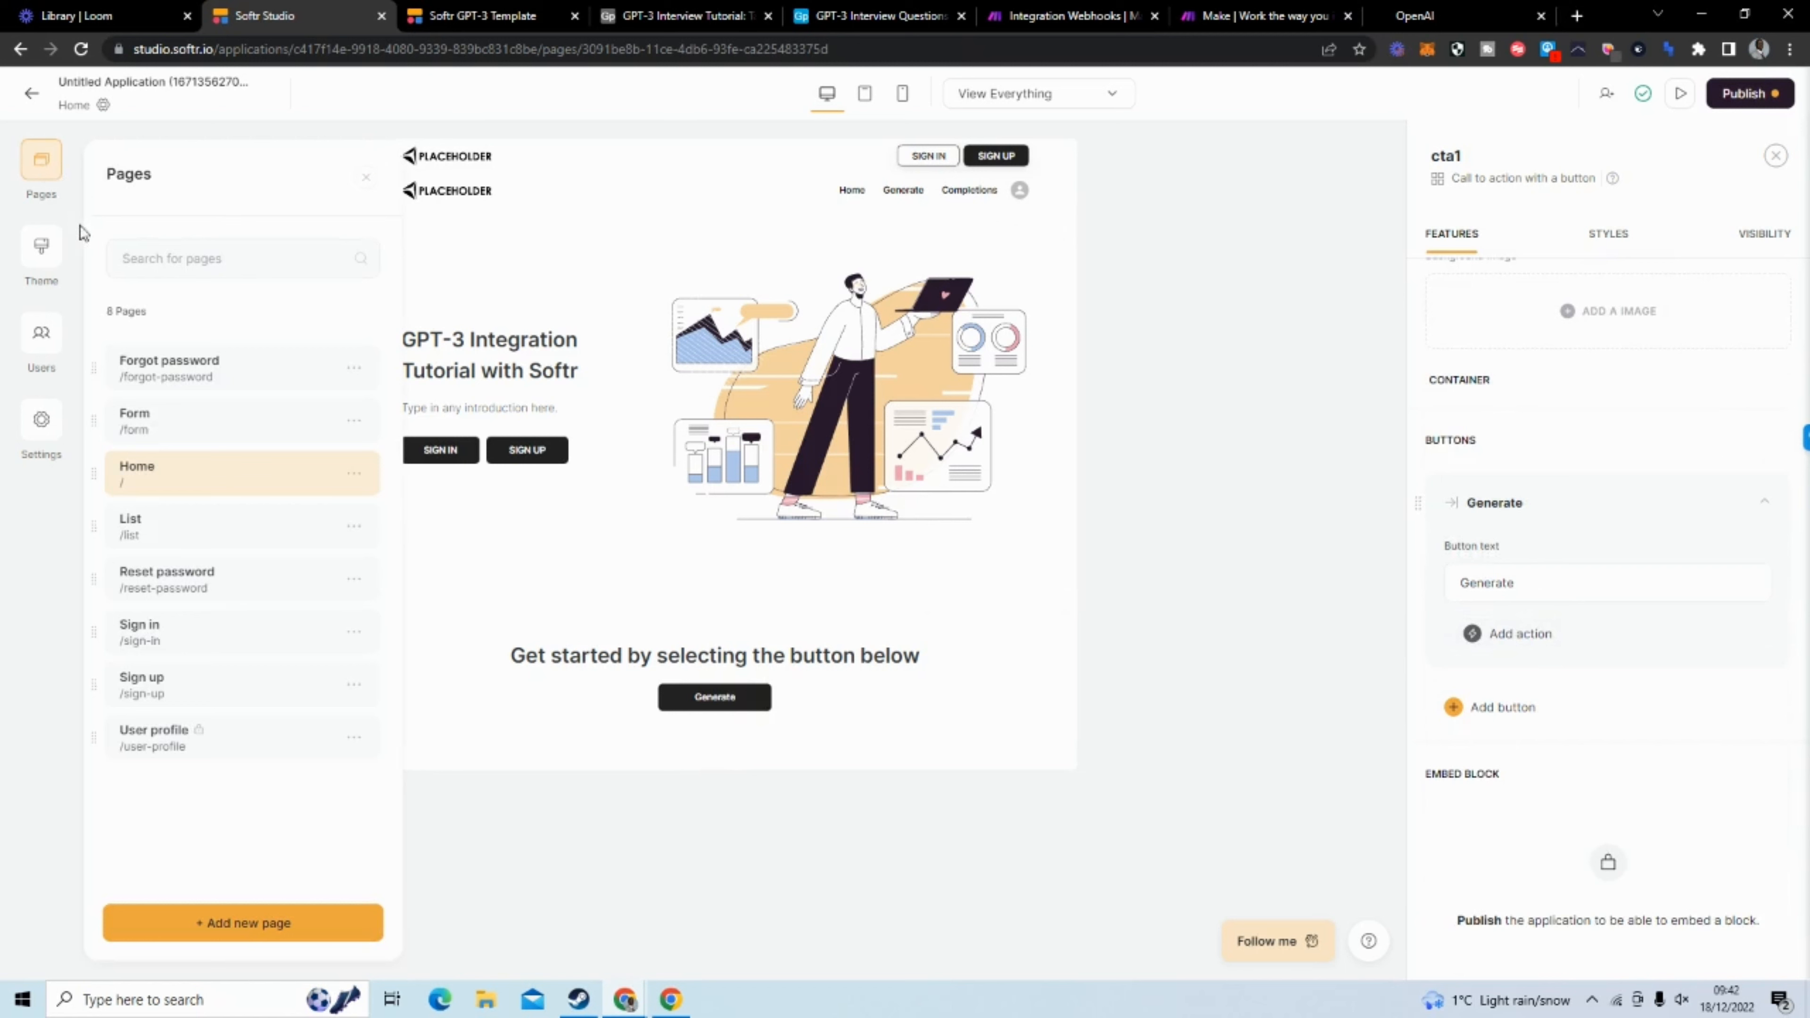
pyautogui.click(198, 431)
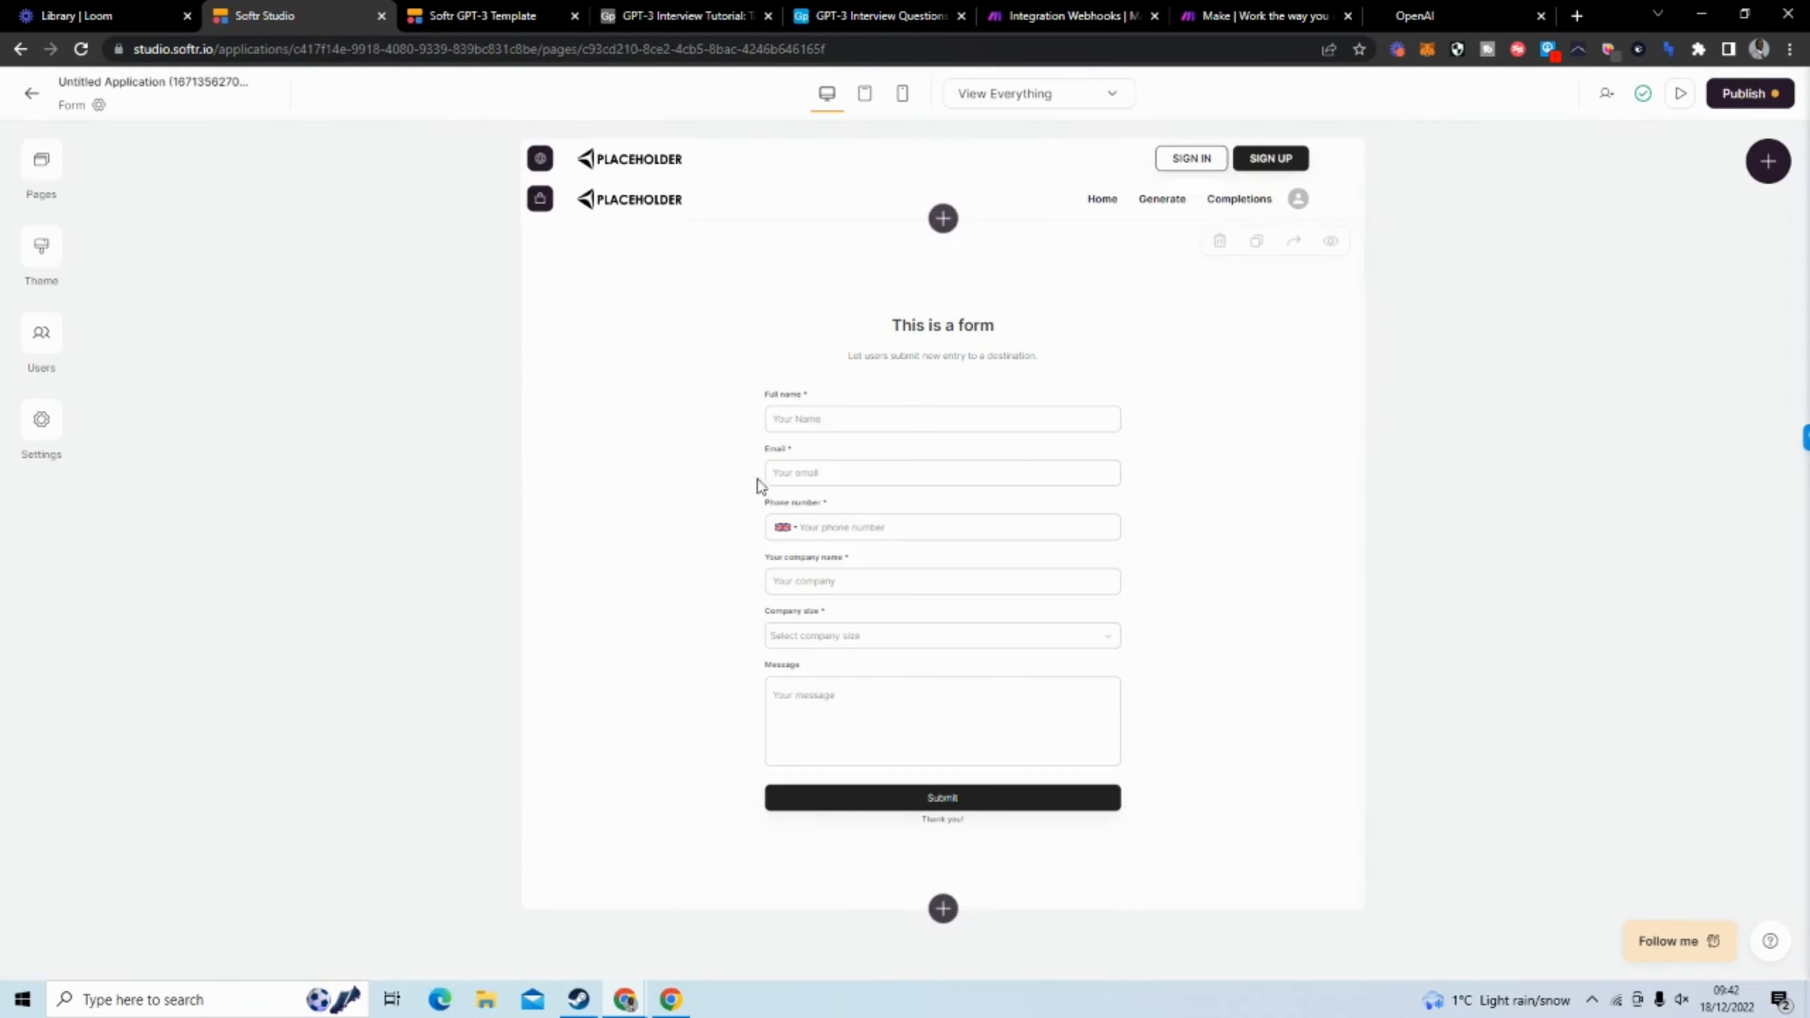
pyautogui.click(949, 531)
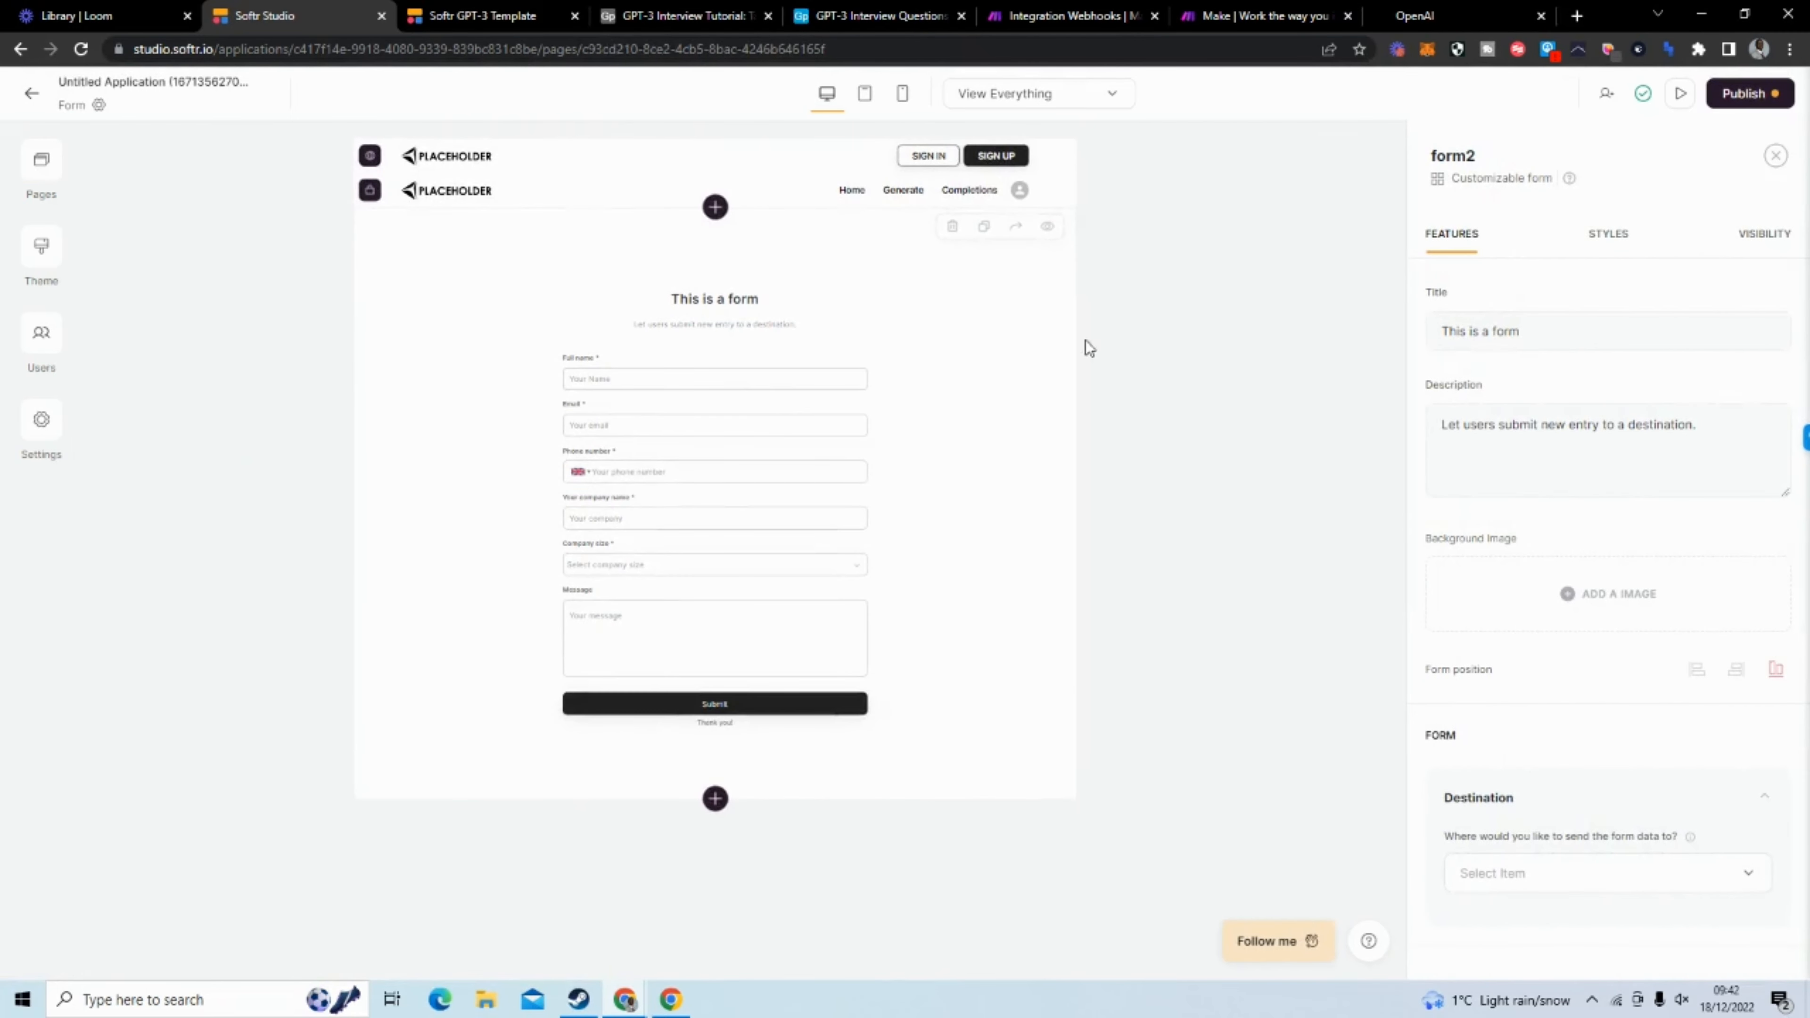
pyautogui.moveTo(1520, 339); pyautogui.dragTo(1444, 338)
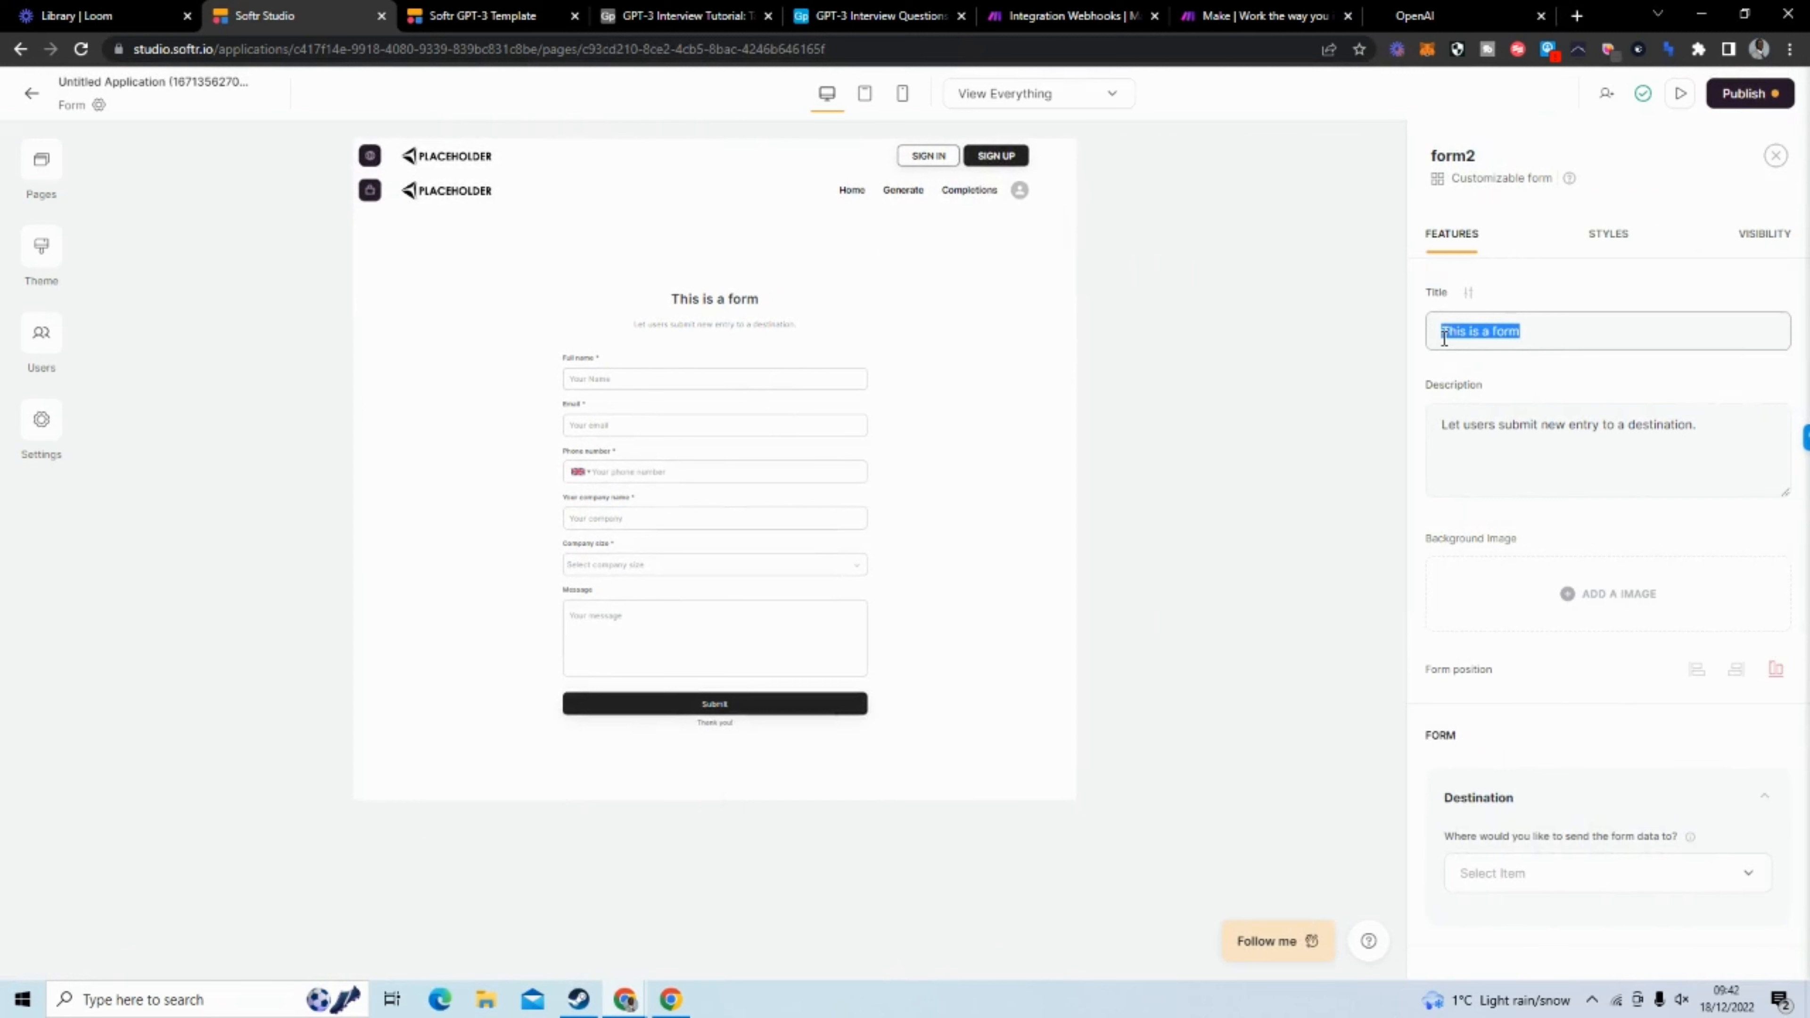
pyautogui.write('G')
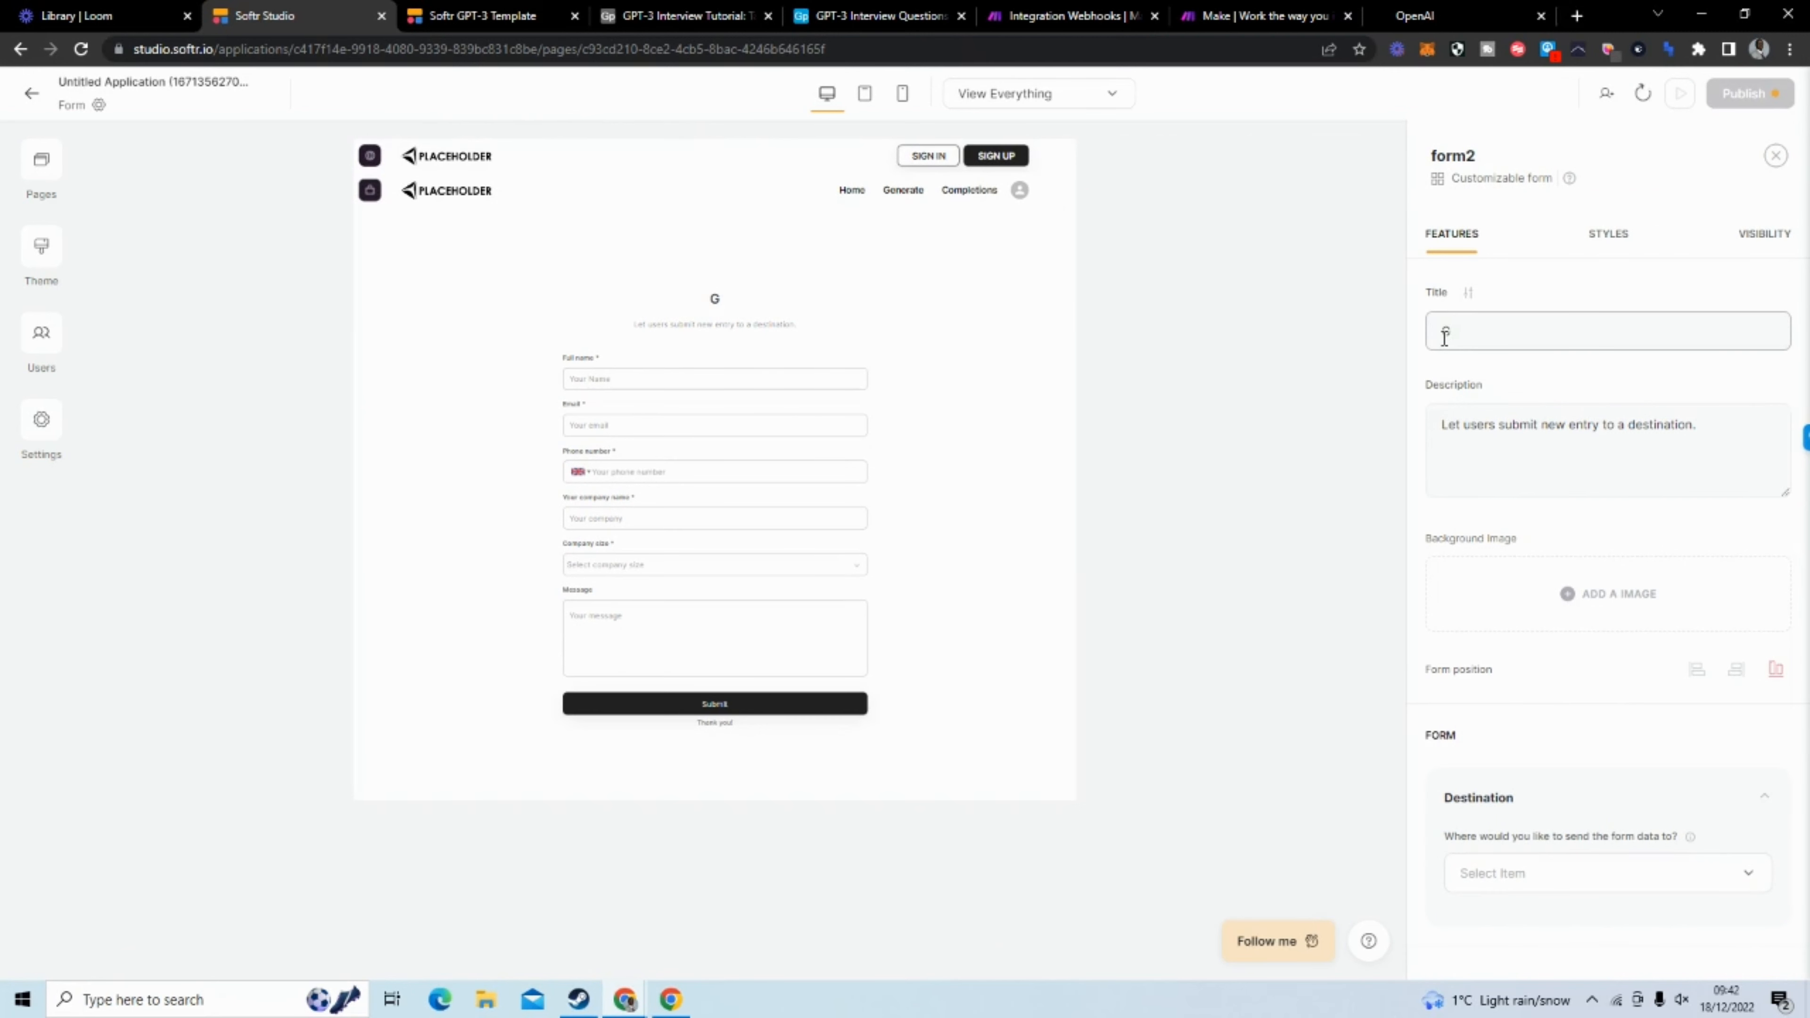
pyautogui.write('enerate your interv')
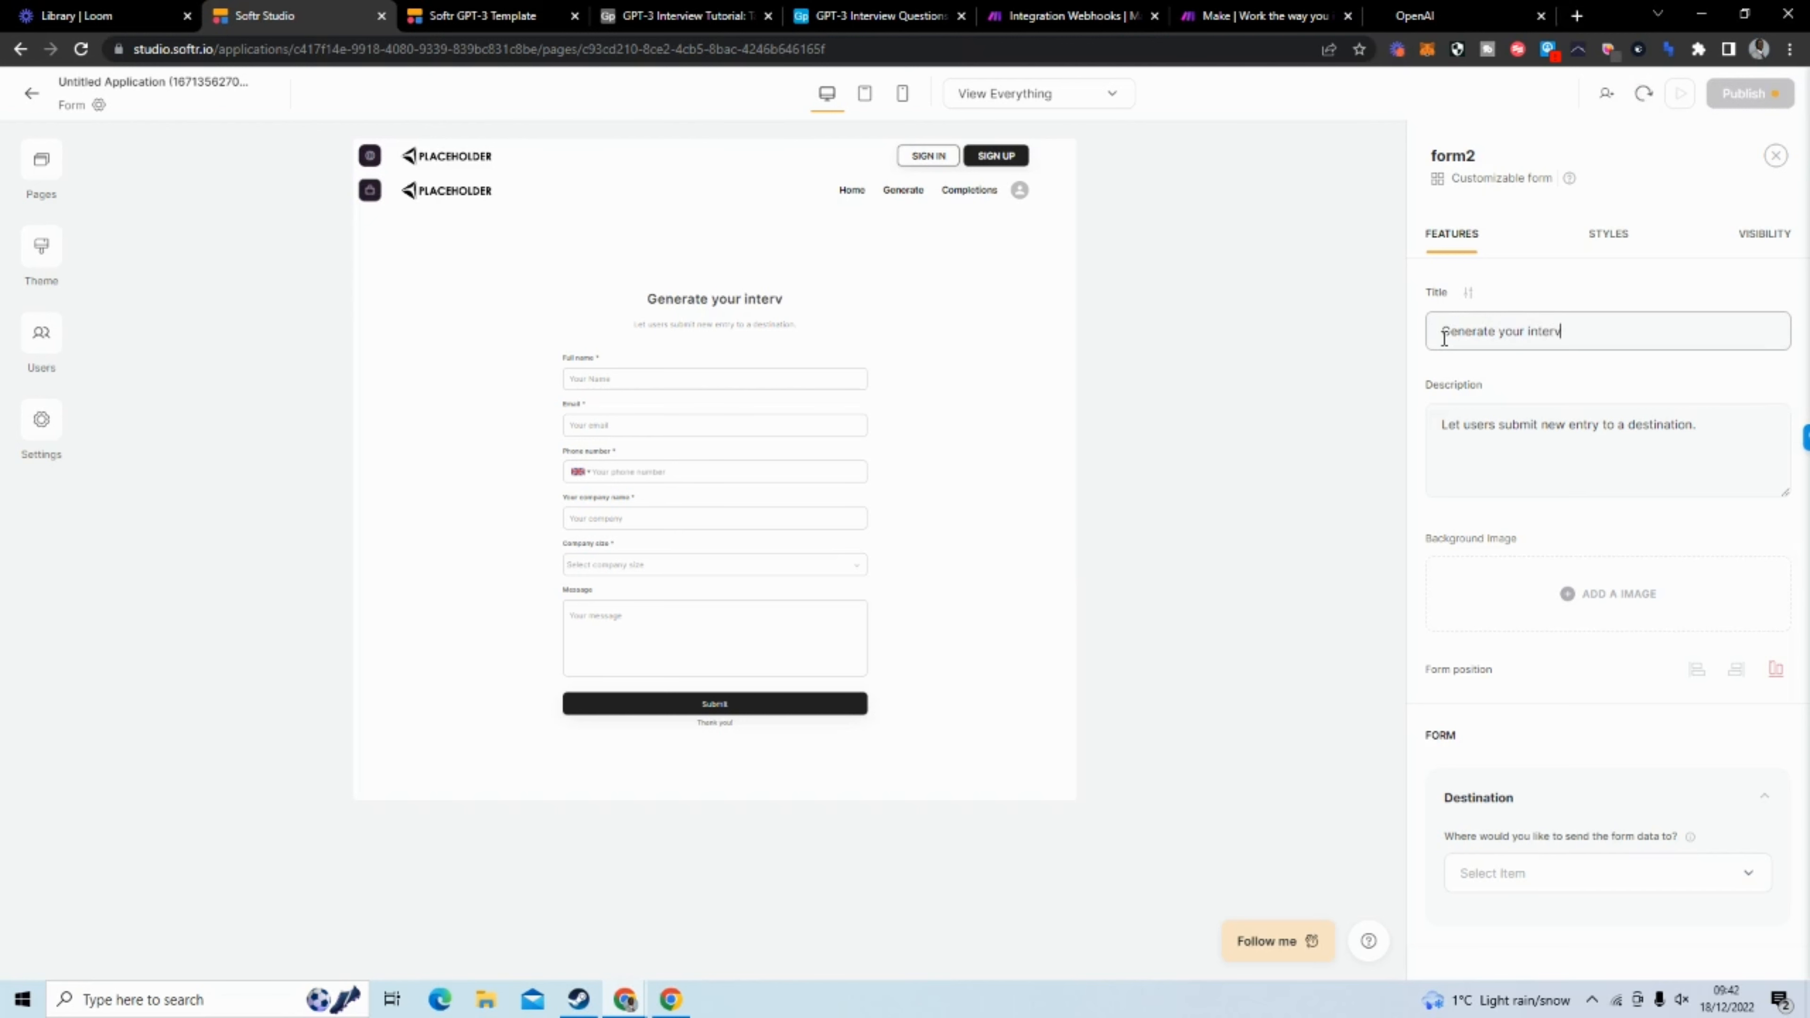
pyautogui.write('iew quest')
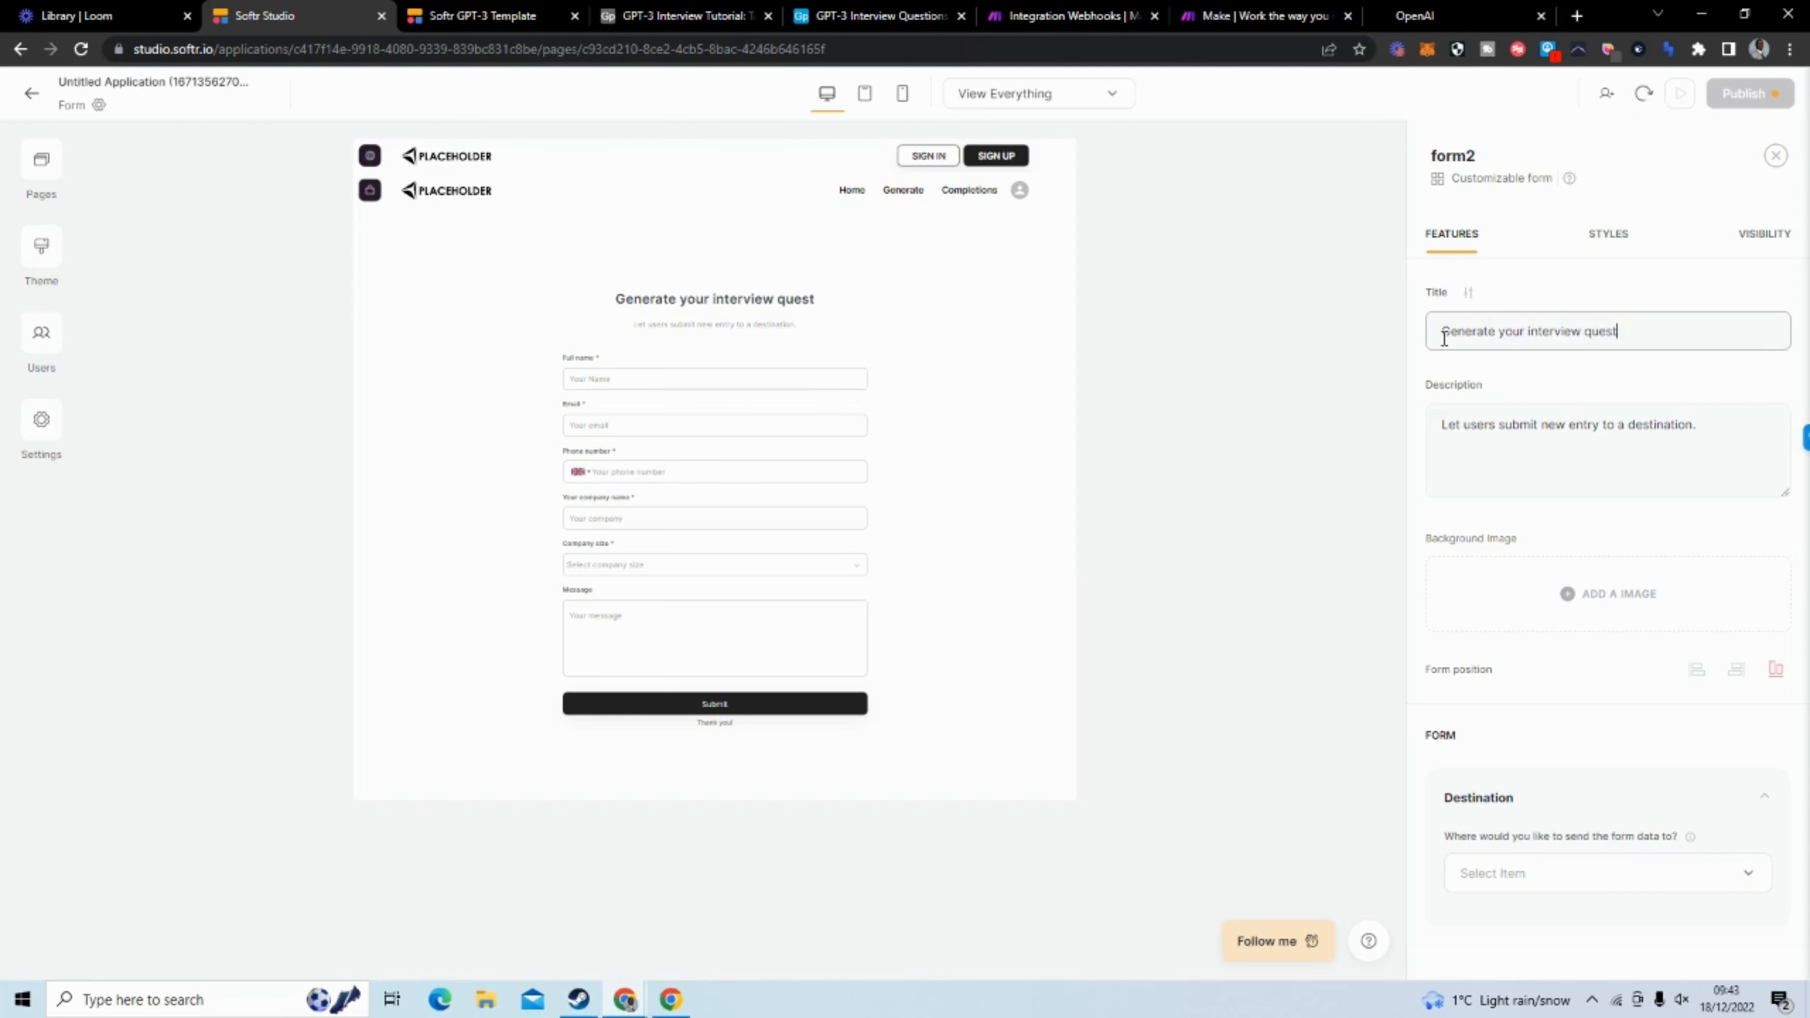
pyautogui.write('ions ber')
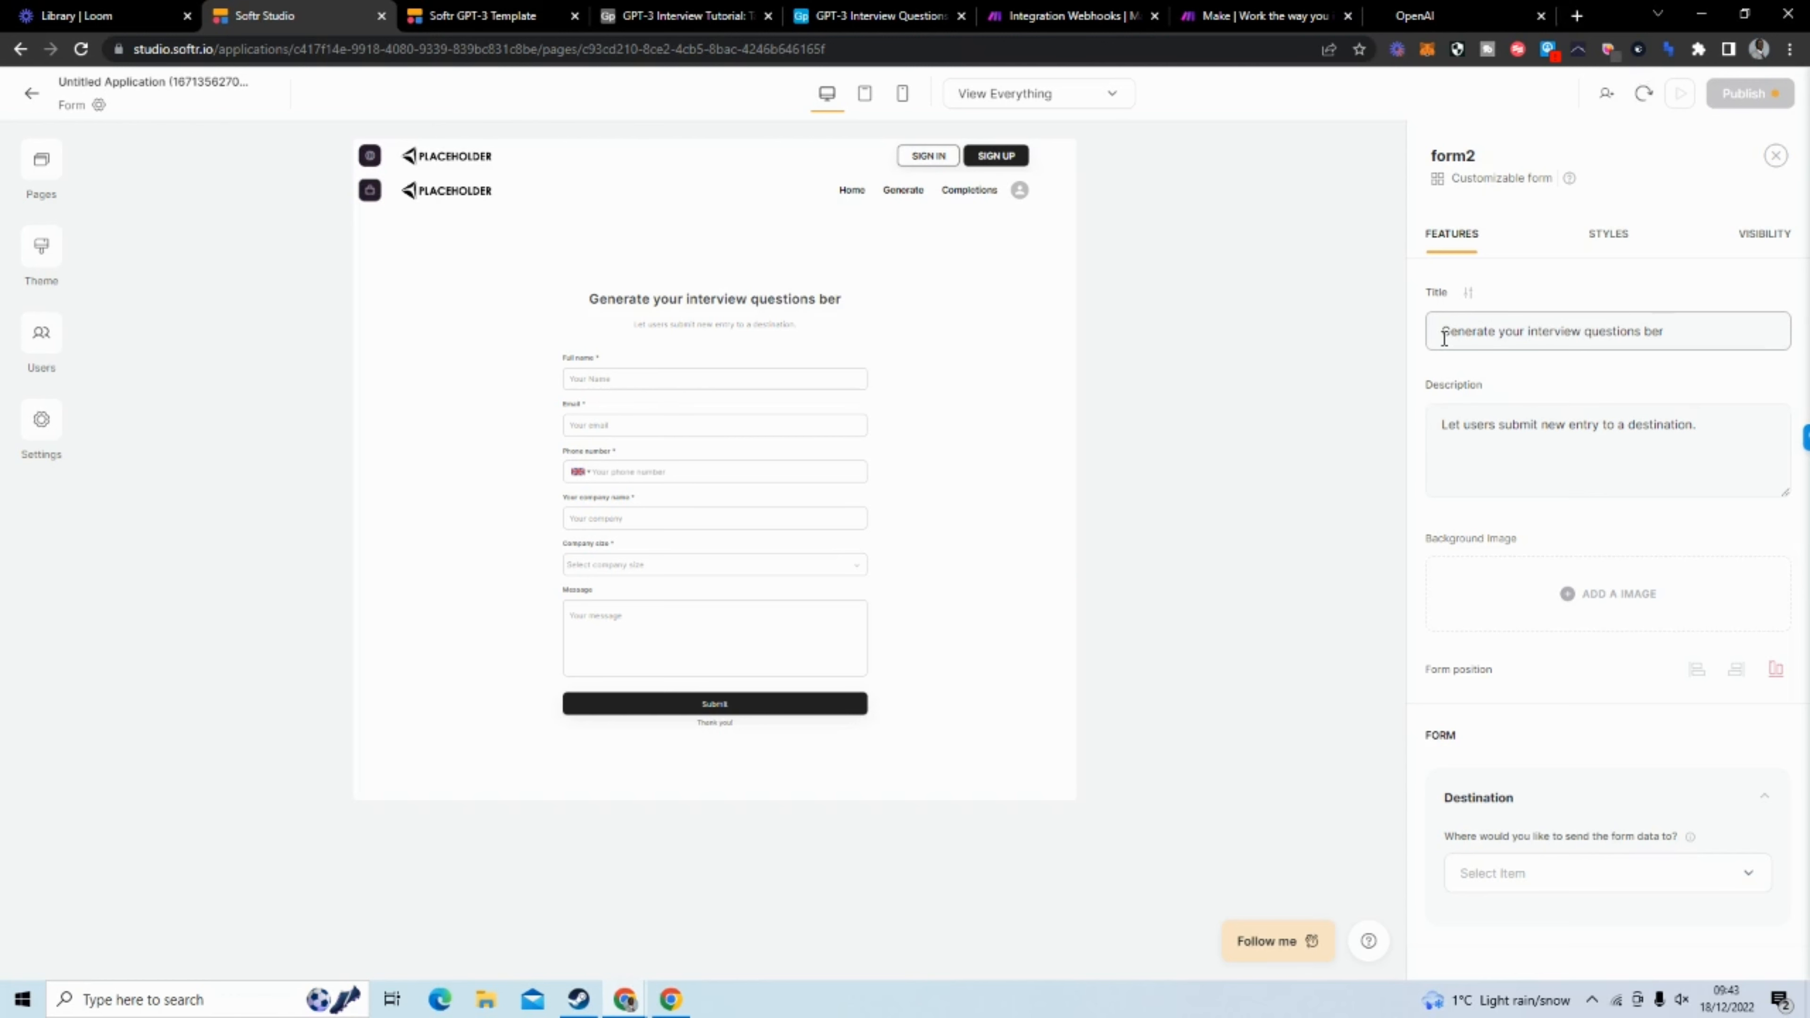
pyautogui.press('BackSpace')
pyautogui.write('low')
# Clear the form's description and set the destination of its data to "Send to Make"
pyautogui.click(1453, 385)
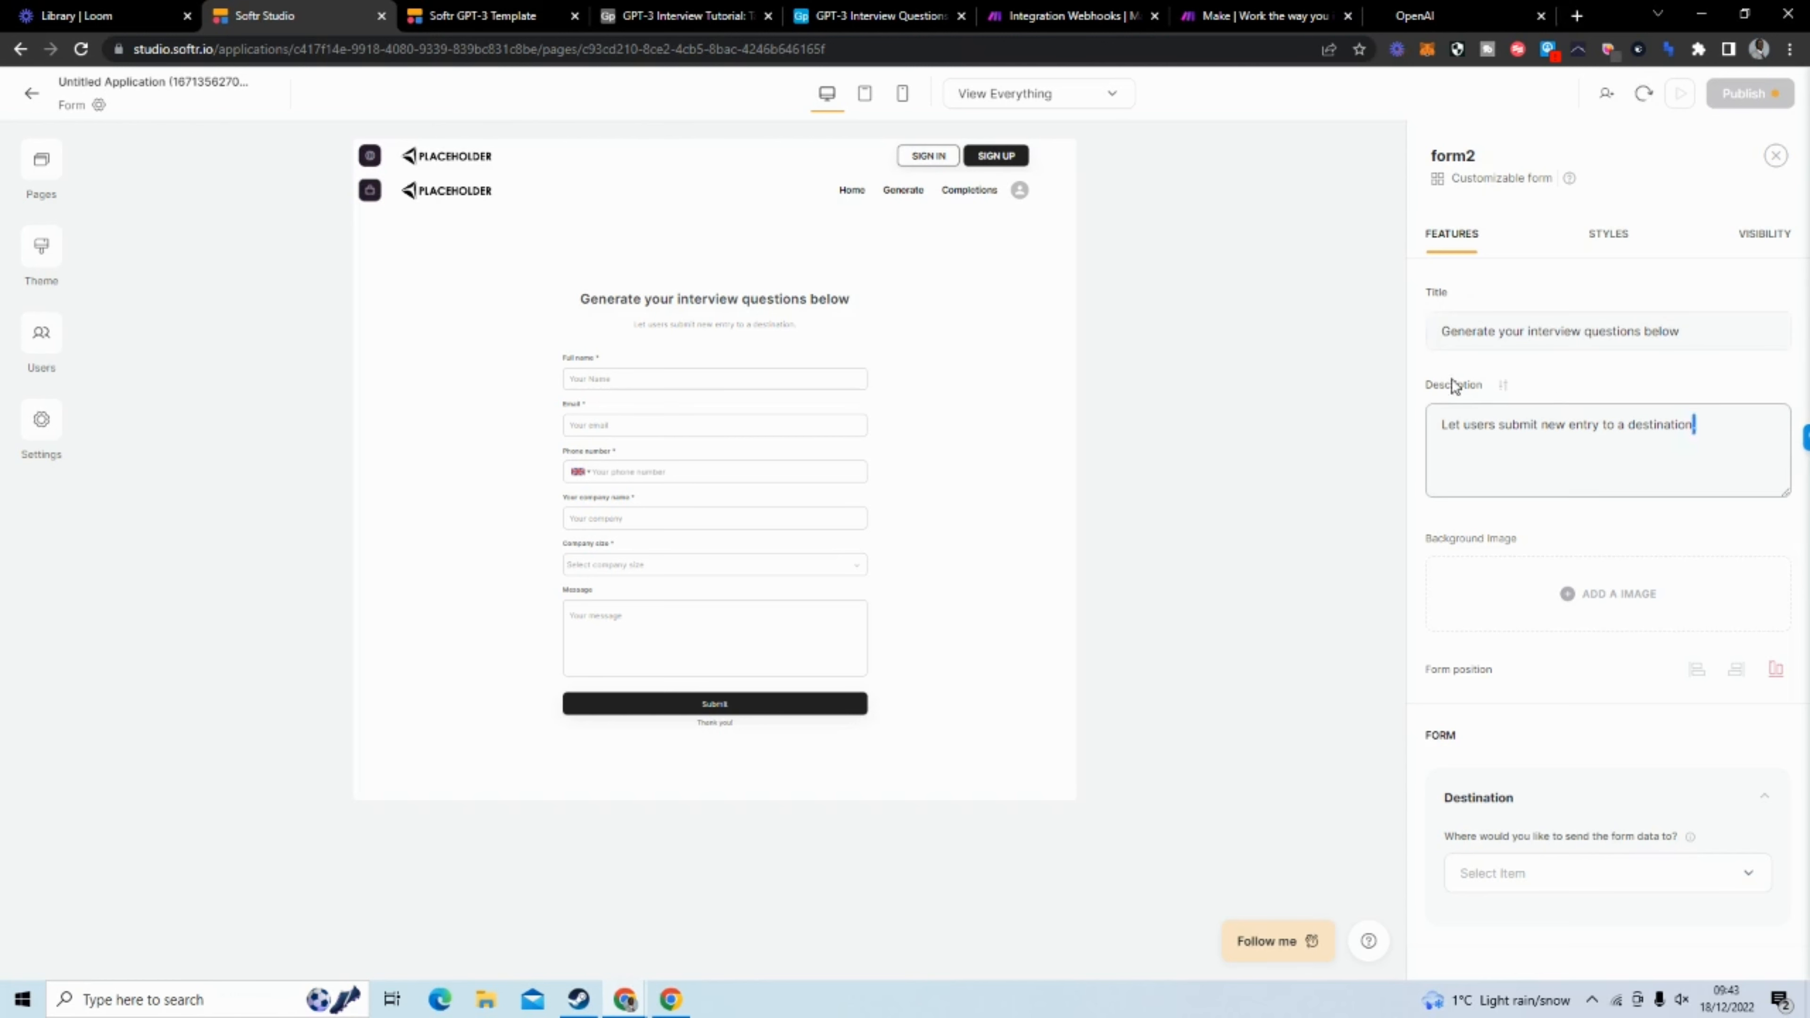
pyautogui.hotkey('ctrl', 'a')
pyautogui.press('BackSpace')
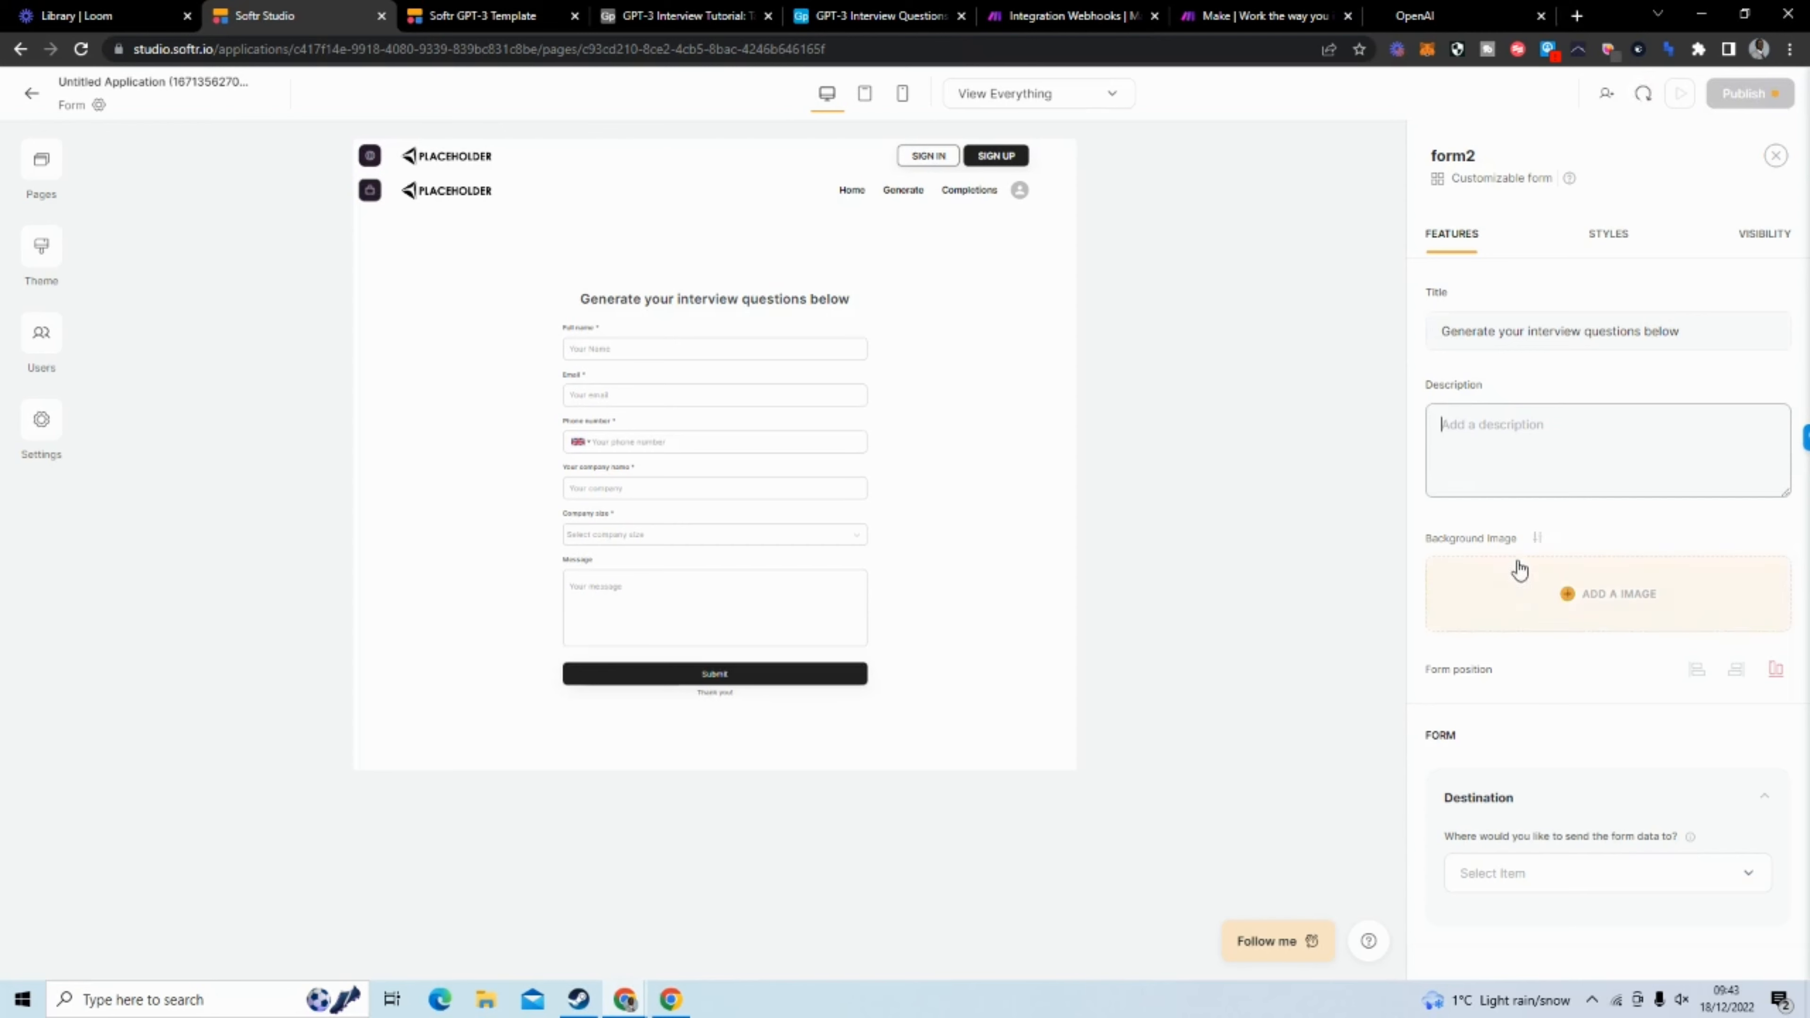
pyautogui.scroll(-4, 1519, 570)
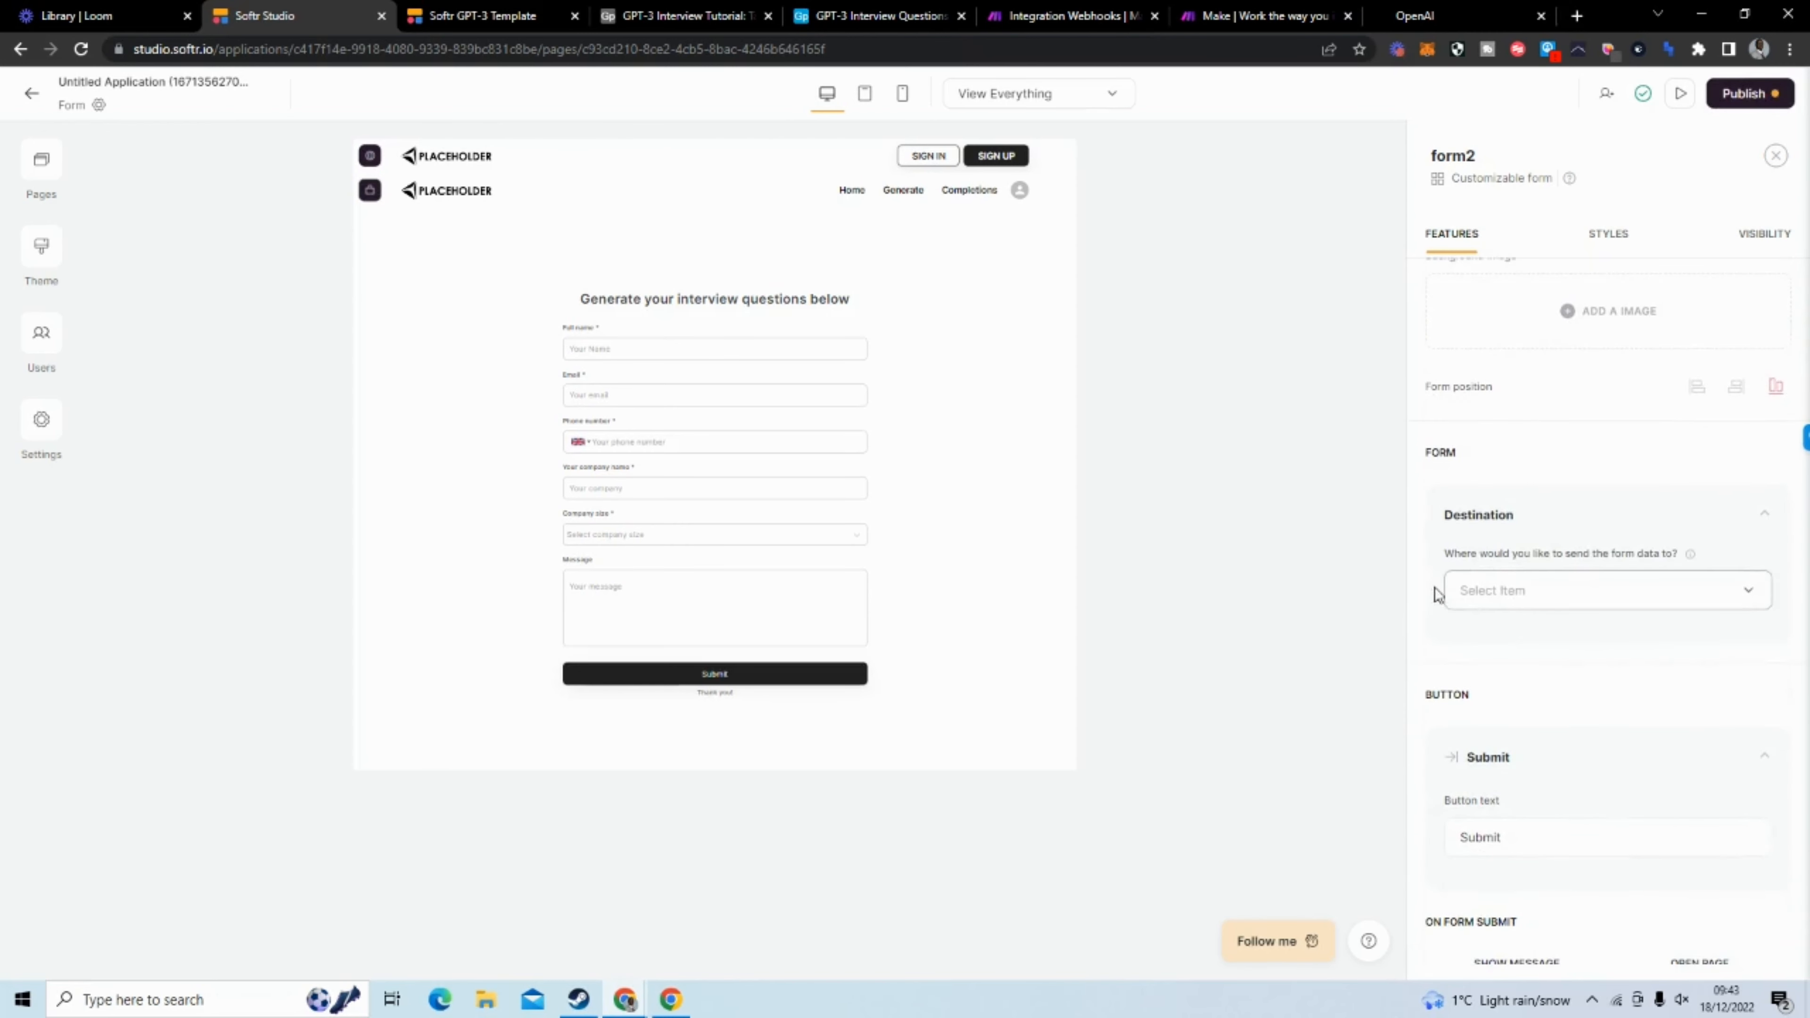
pyautogui.scroll(-1, 1564, 536)
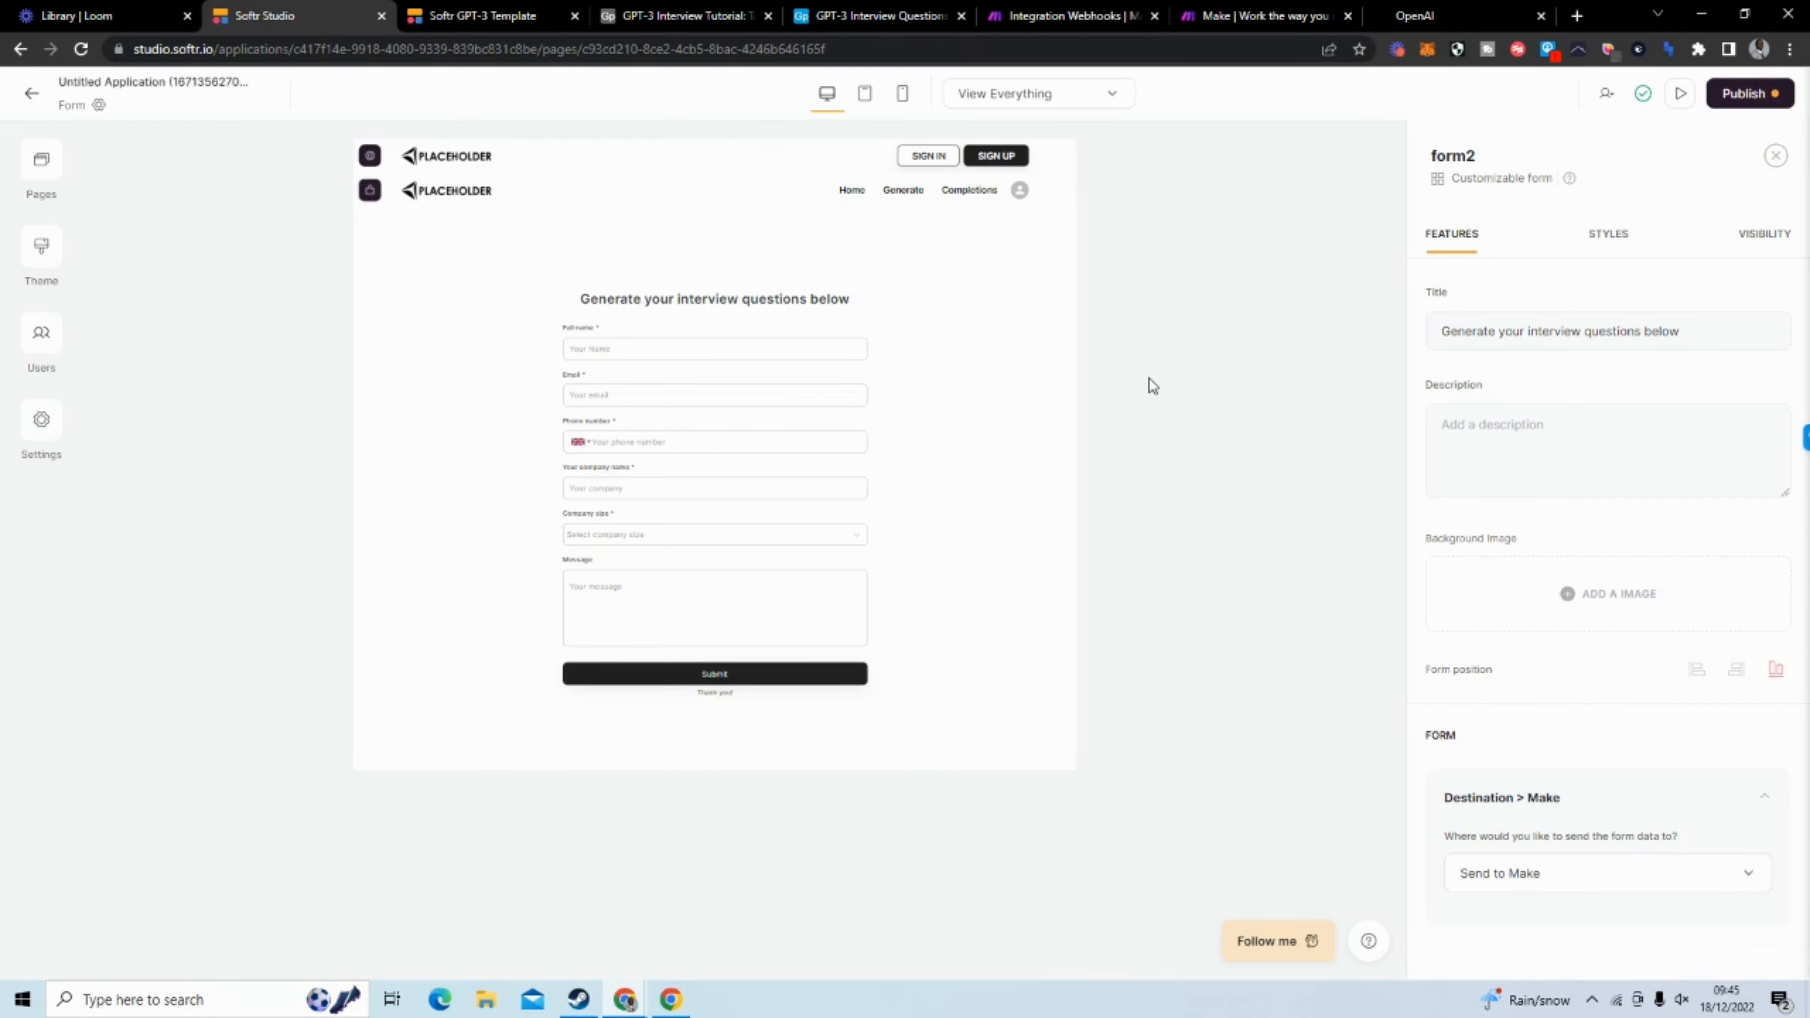
# Switch to Make and create a new scenario from the organization dashboard
pyautogui.click(1228, 22)
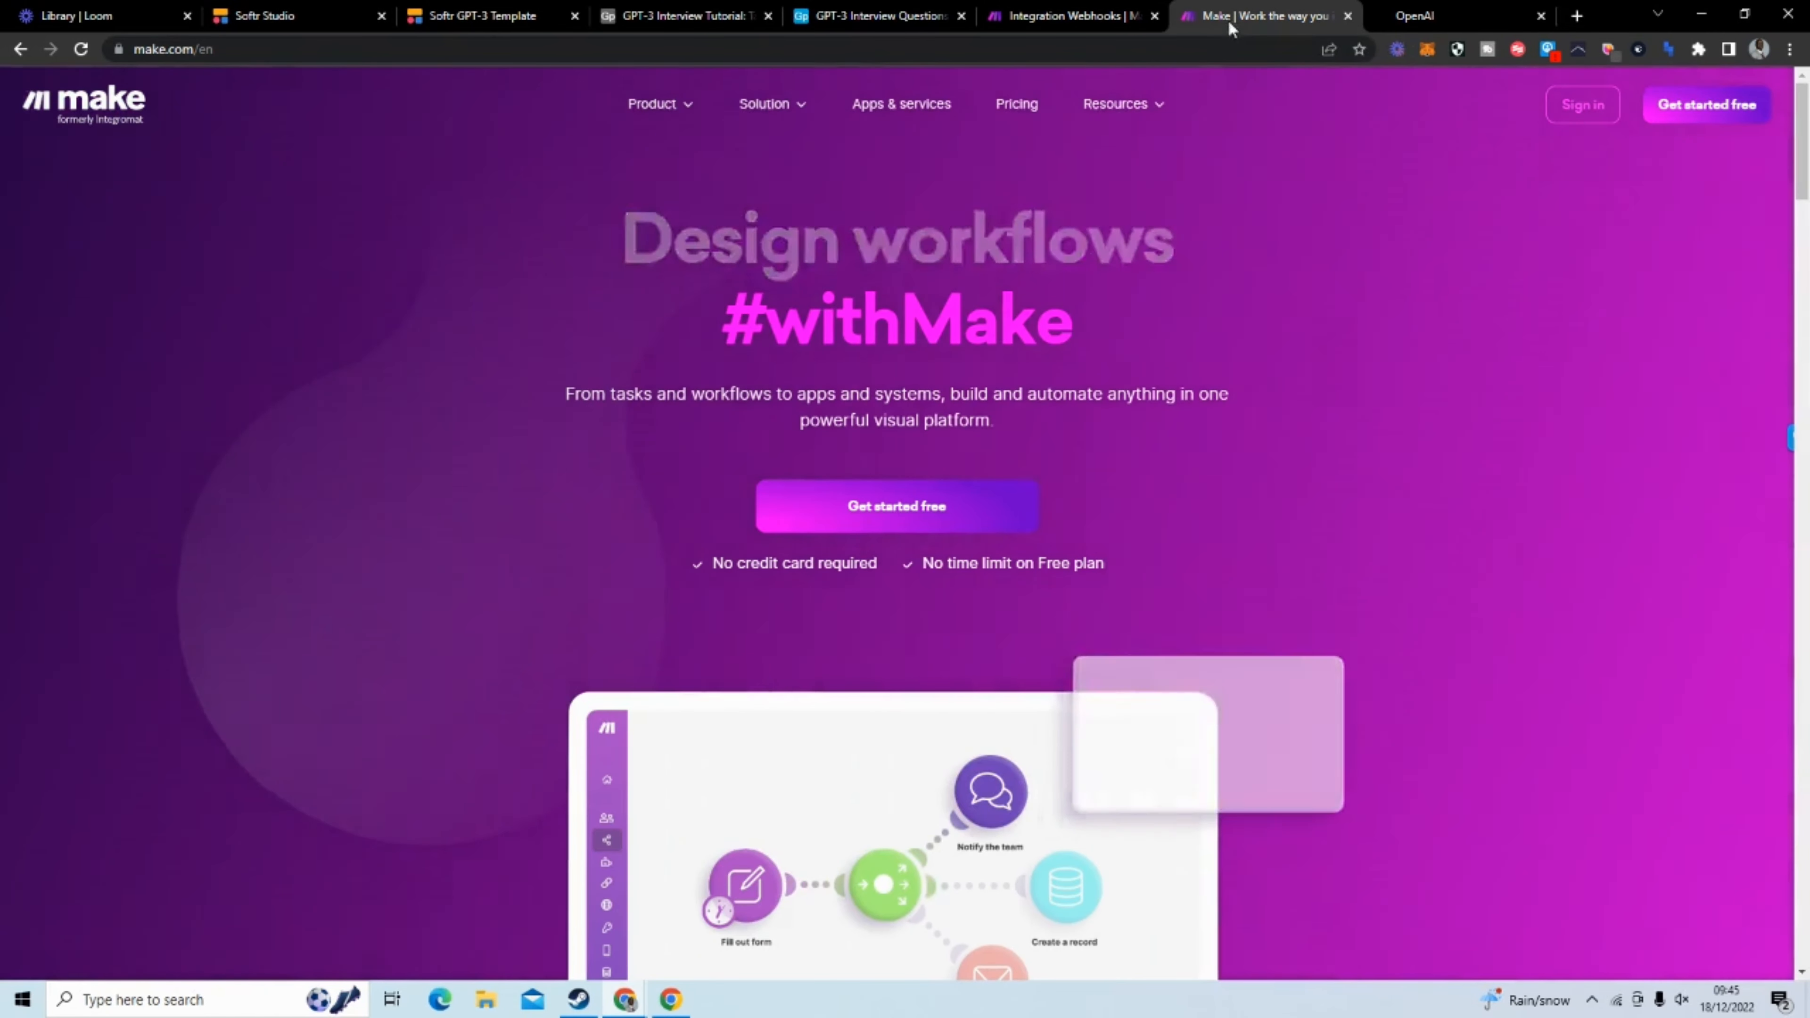
pyautogui.click(1067, 16)
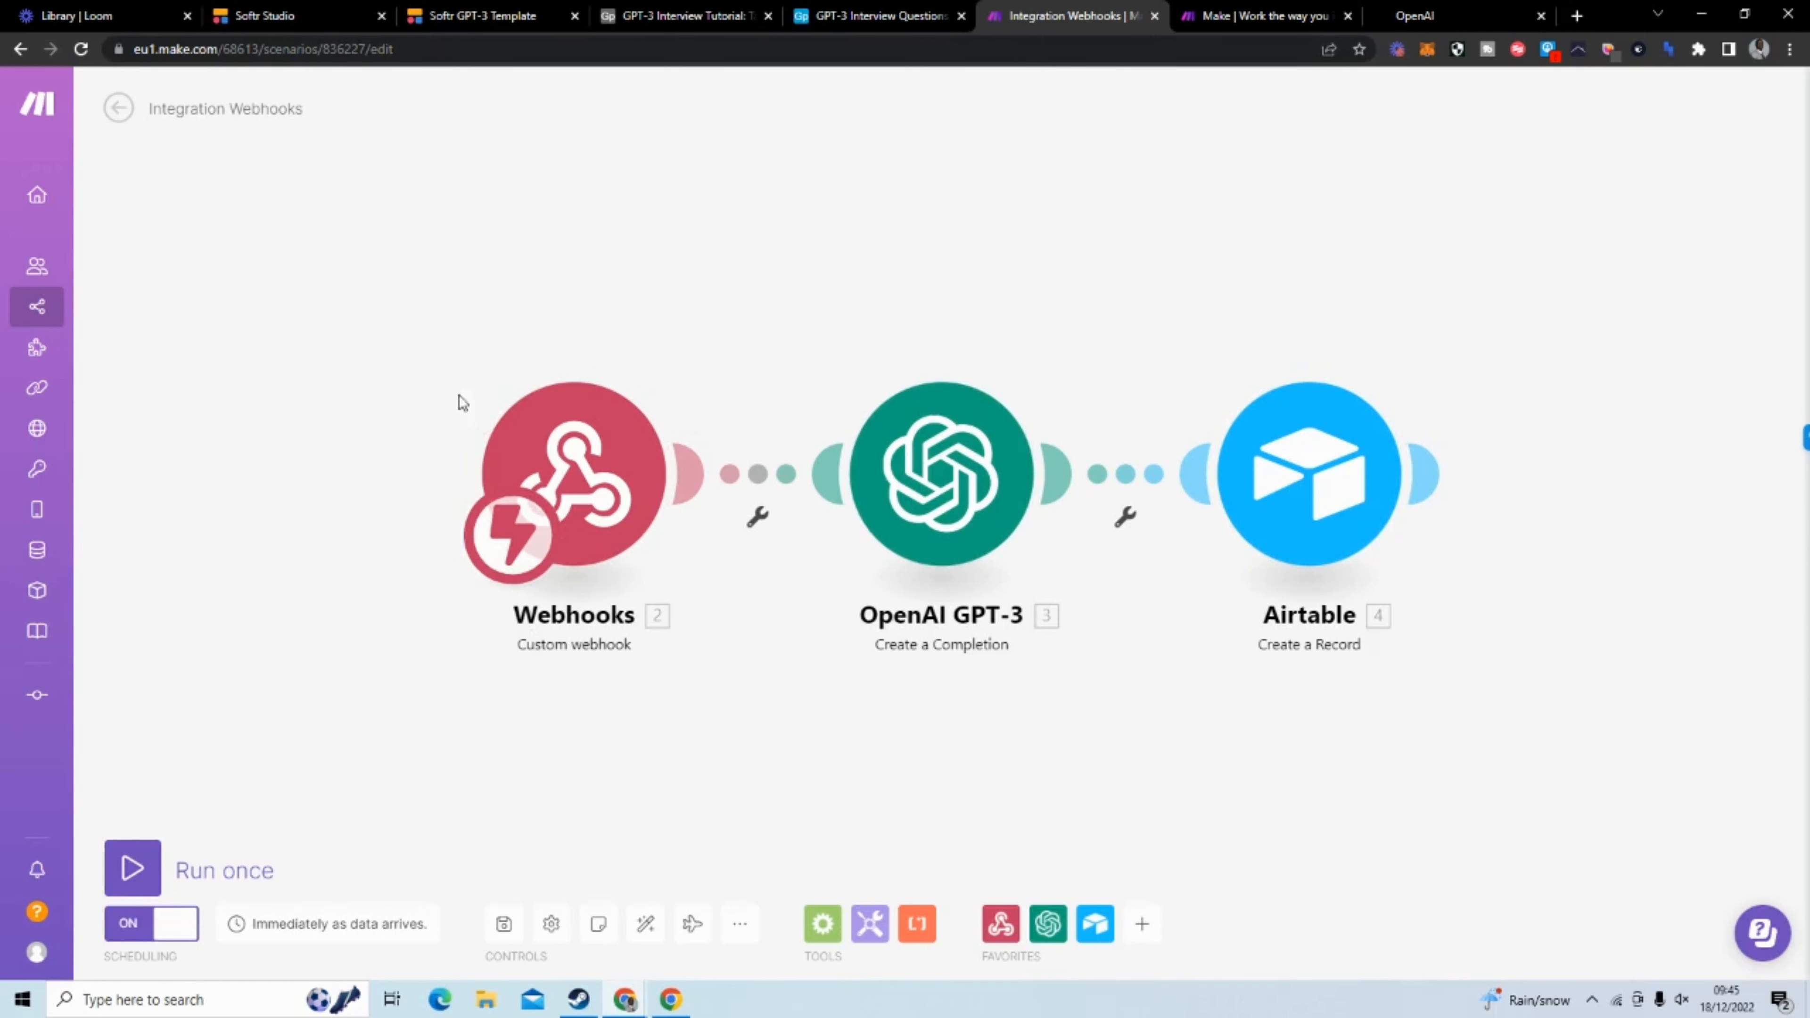
pyautogui.moveTo(36, 196)
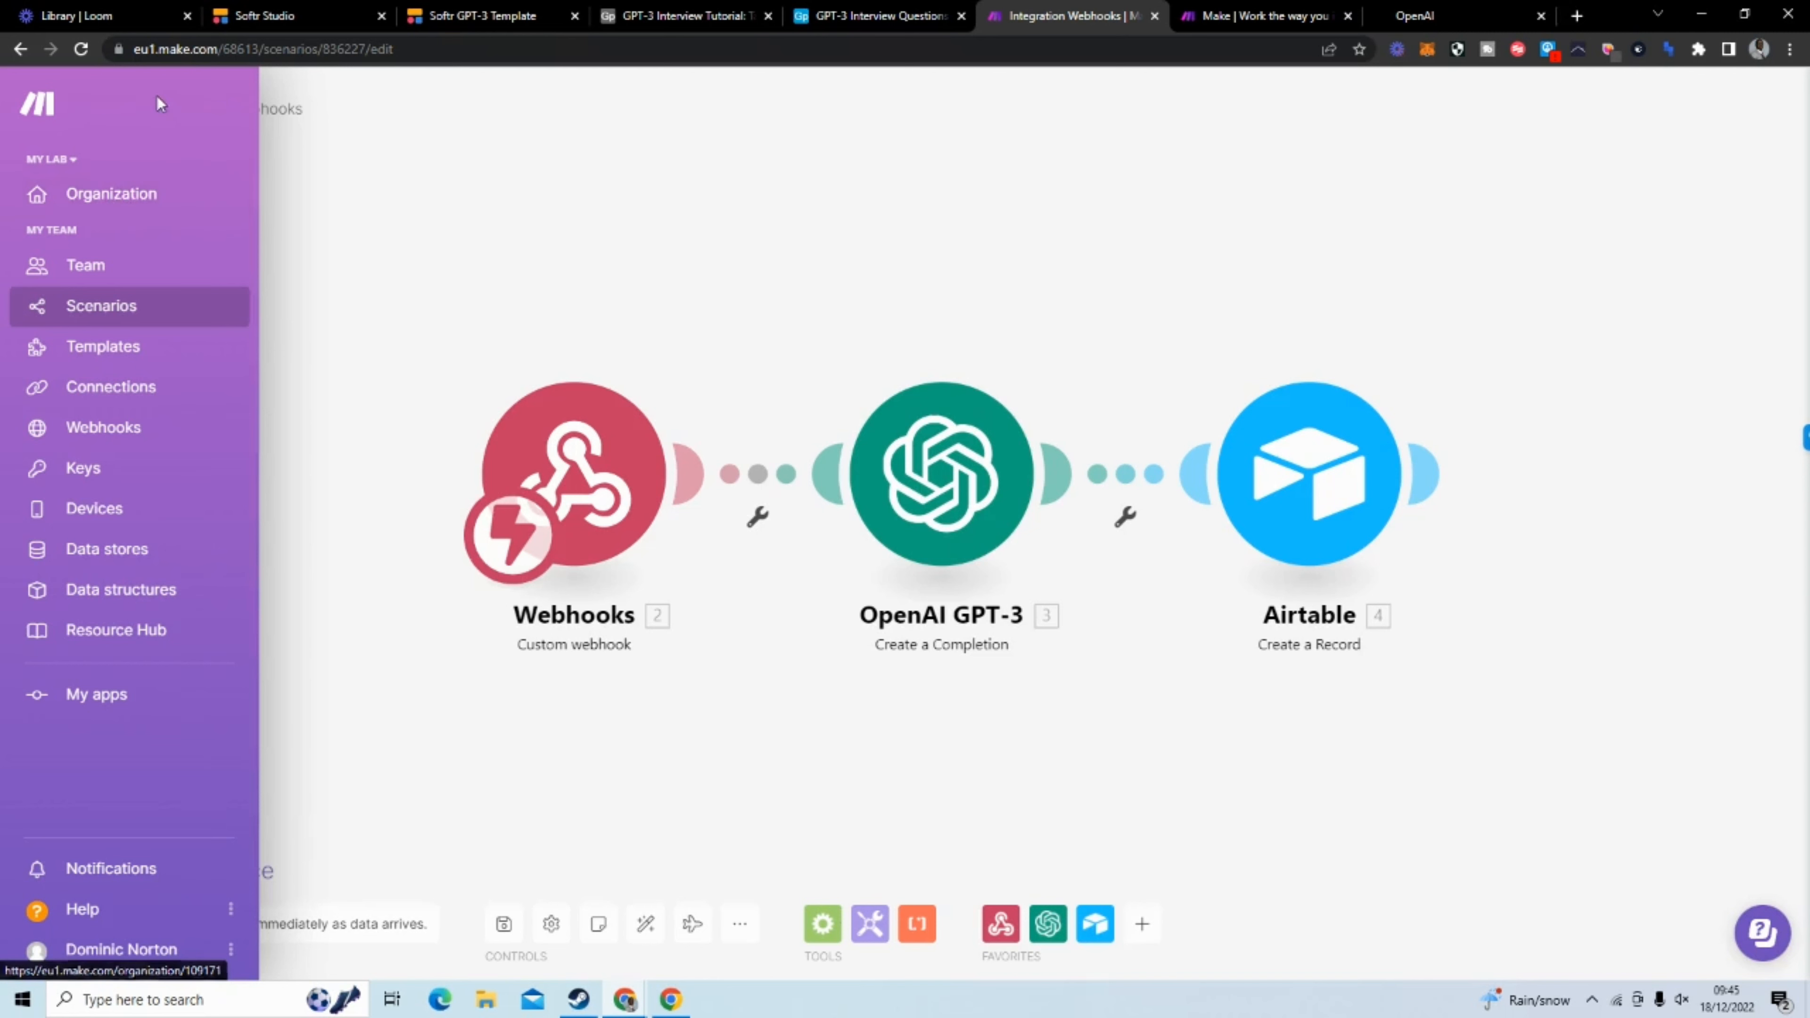
pyautogui.click(137, 199)
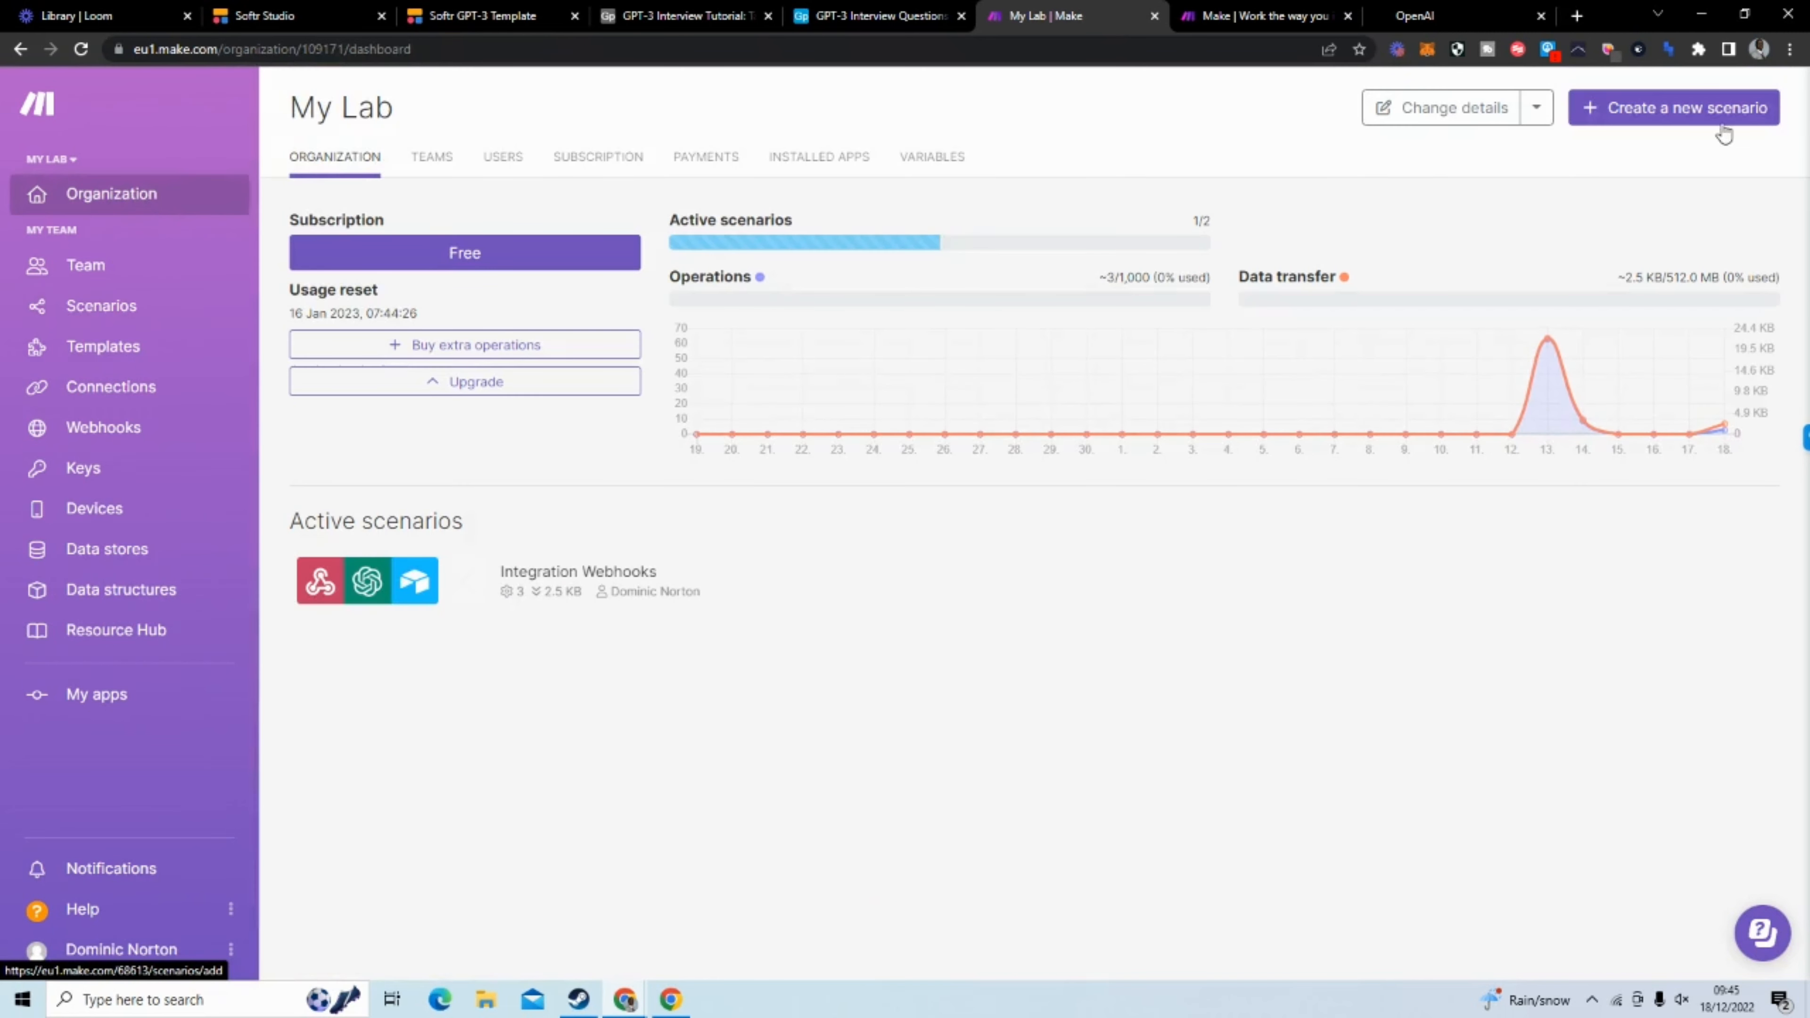
pyautogui.click(1648, 129)
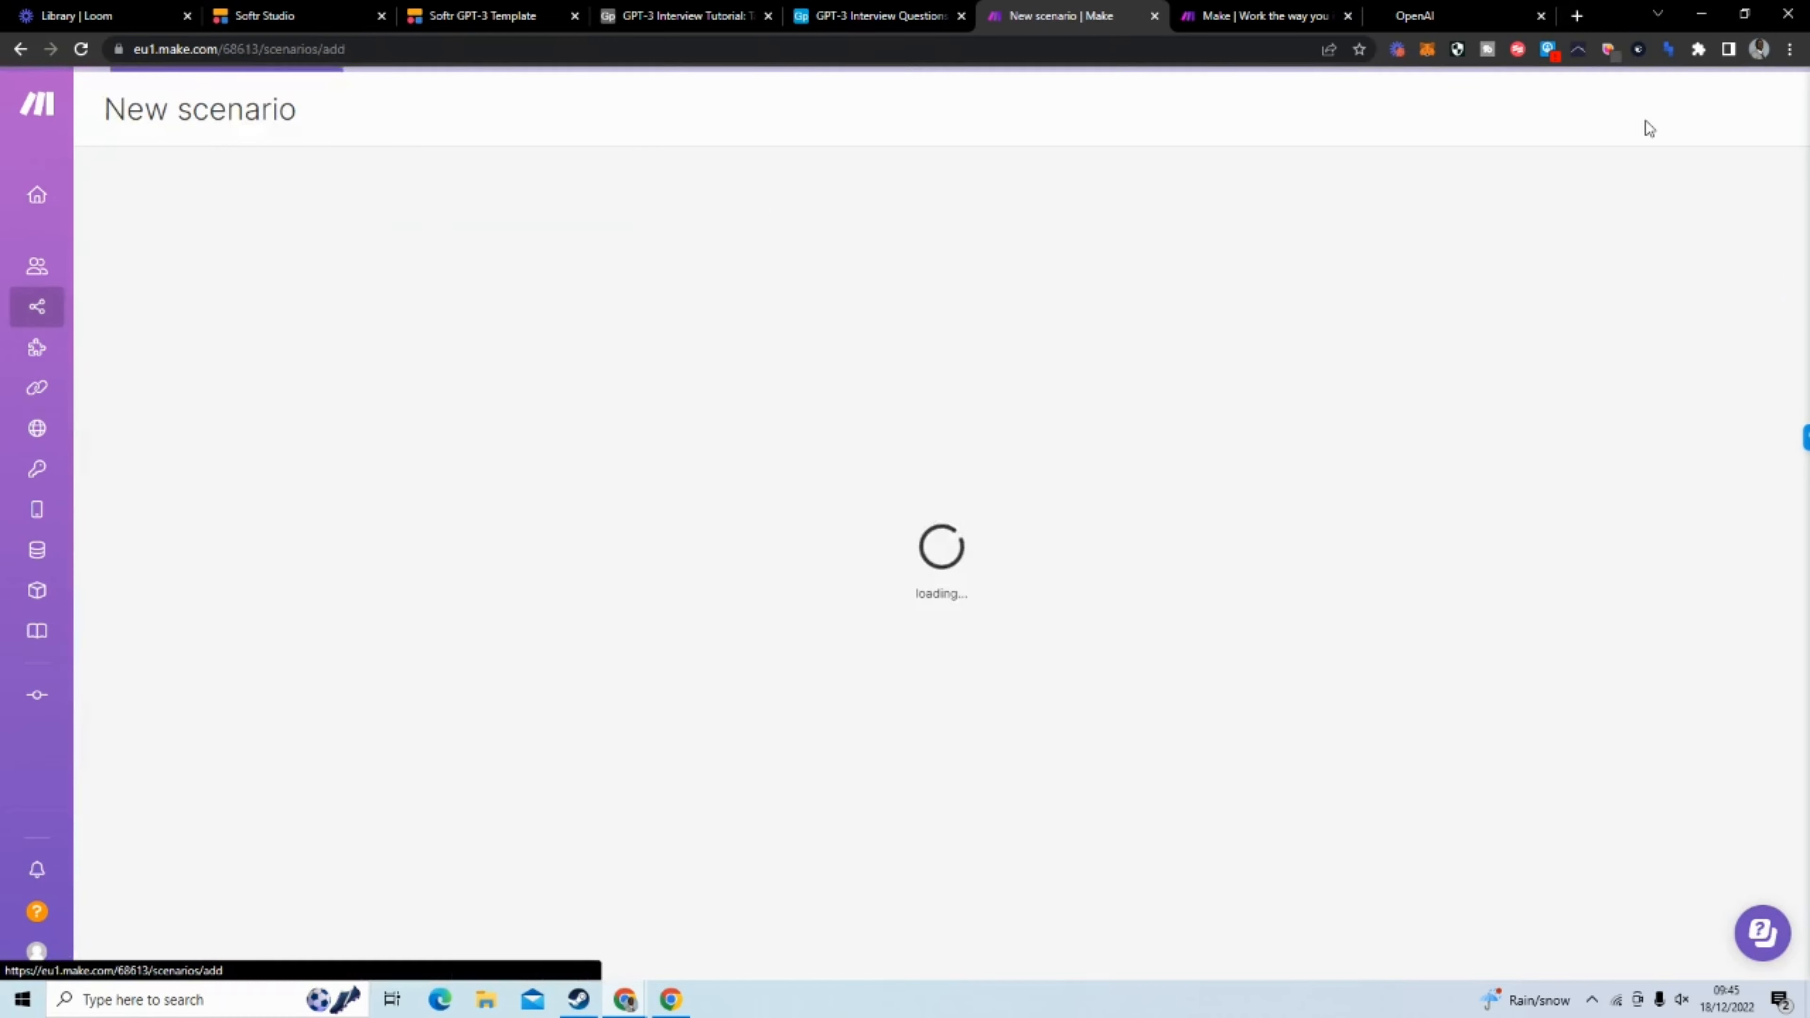
# Add a Webhooks module with the Custom webhook trigger as the scenario's first module
pyautogui.click(937, 449)
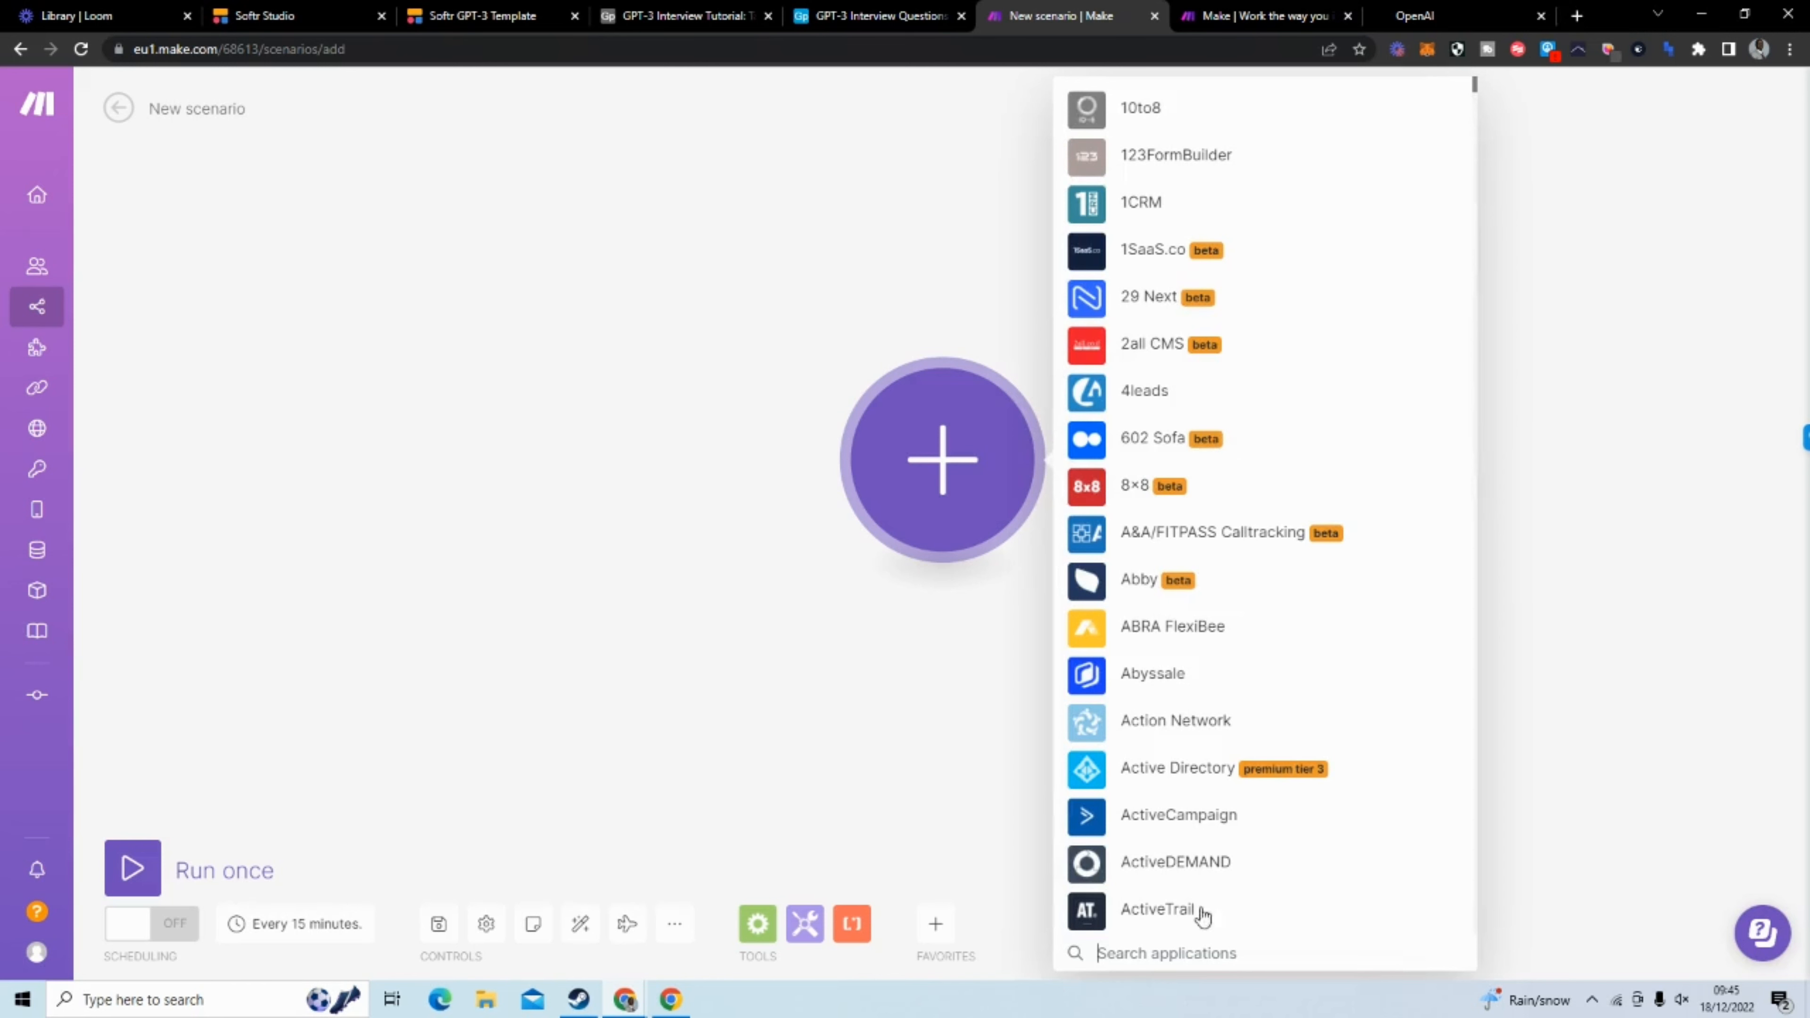
pyautogui.write('webhook')
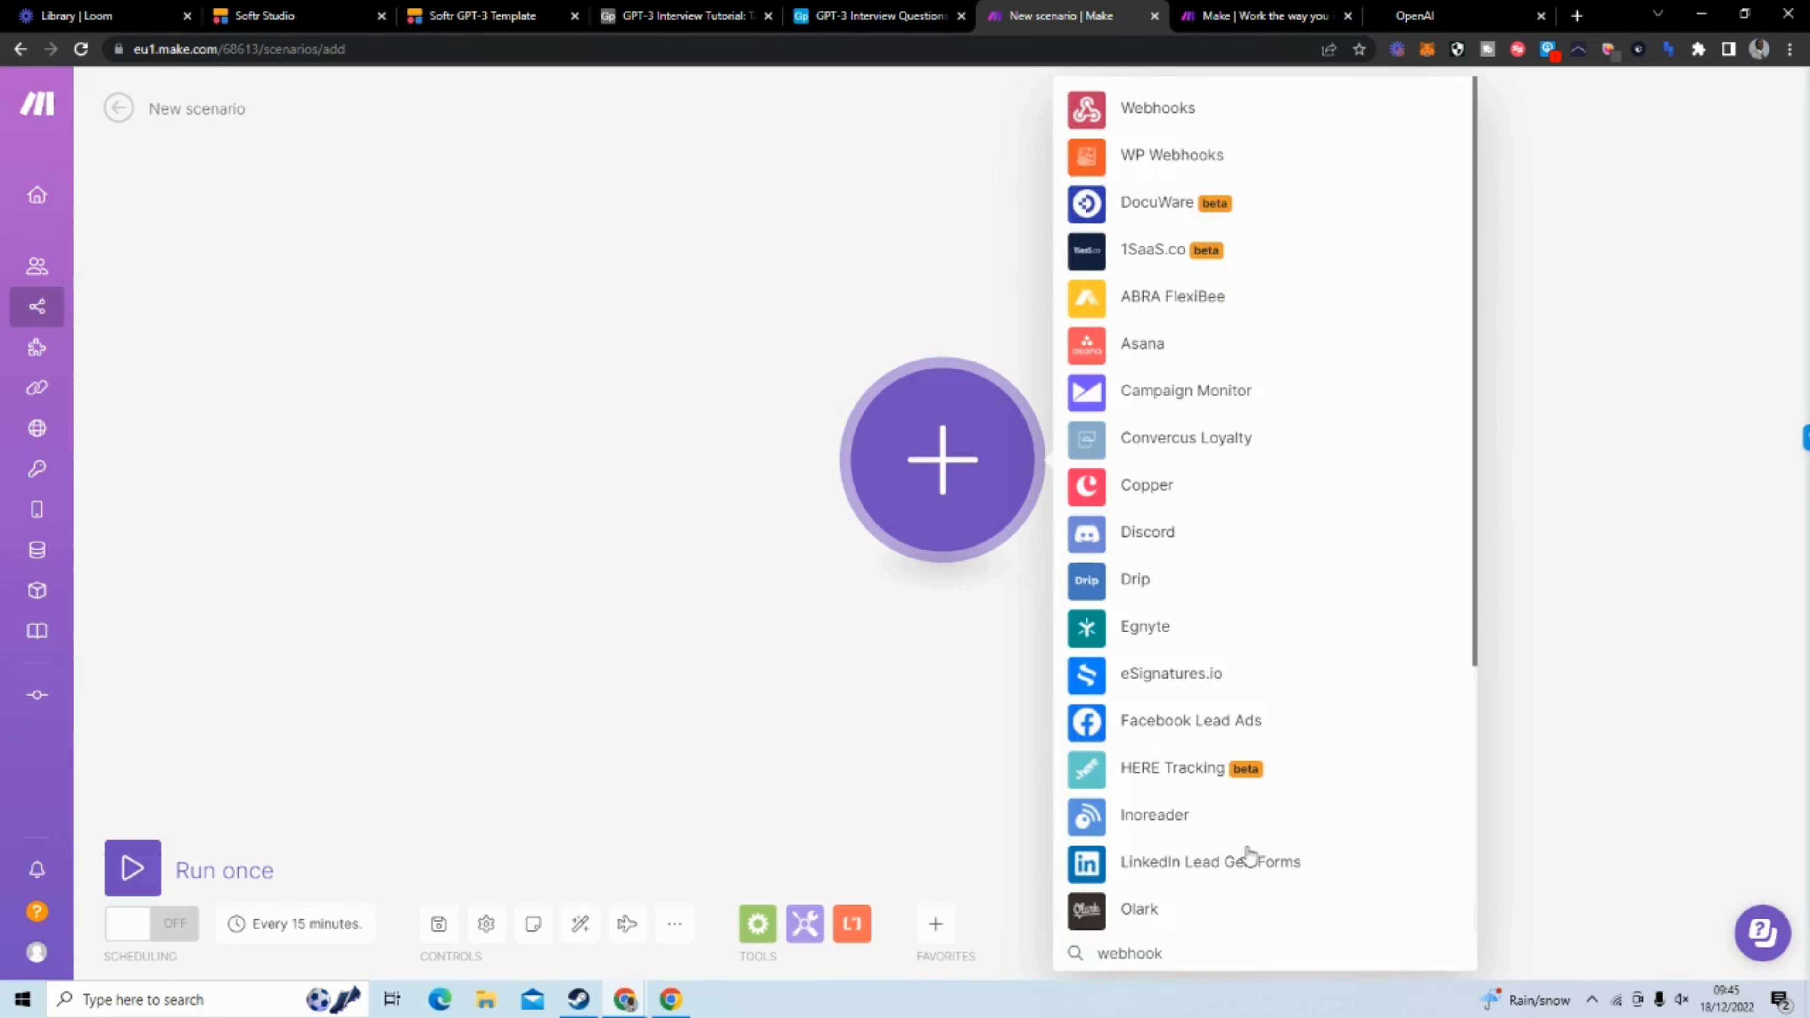
pyautogui.click(1188, 125)
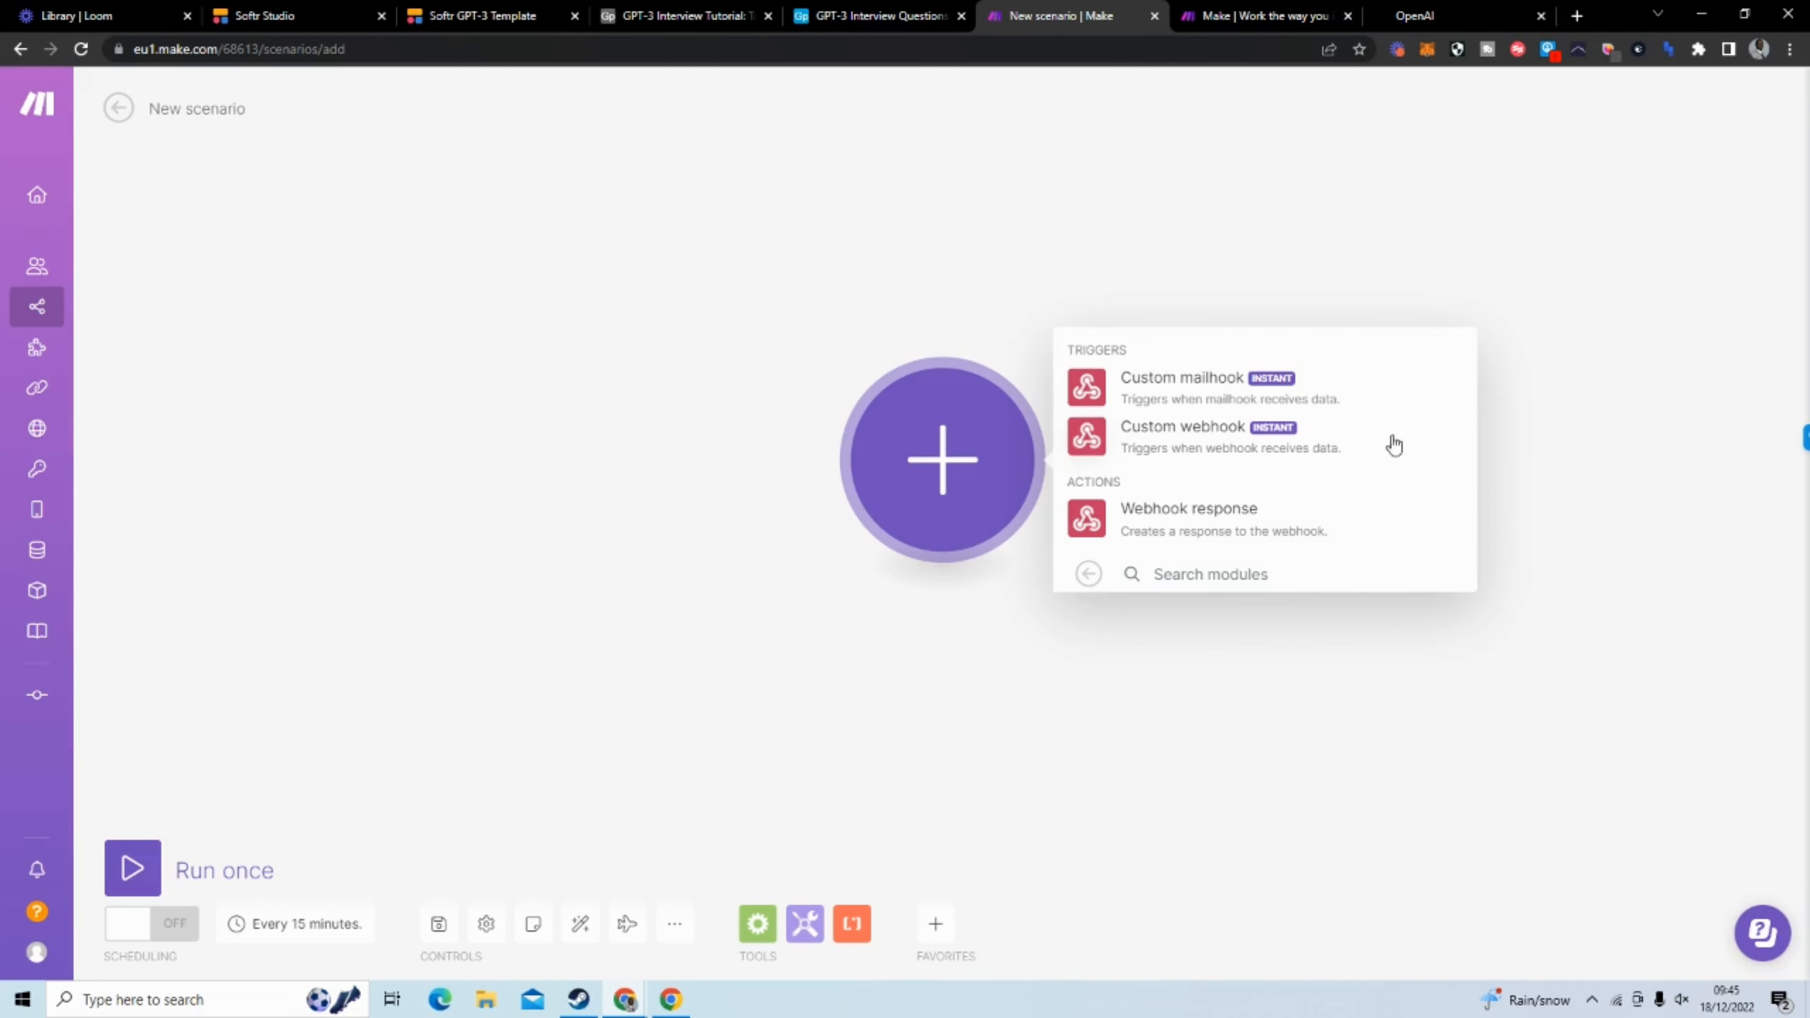
pyautogui.click(1145, 440)
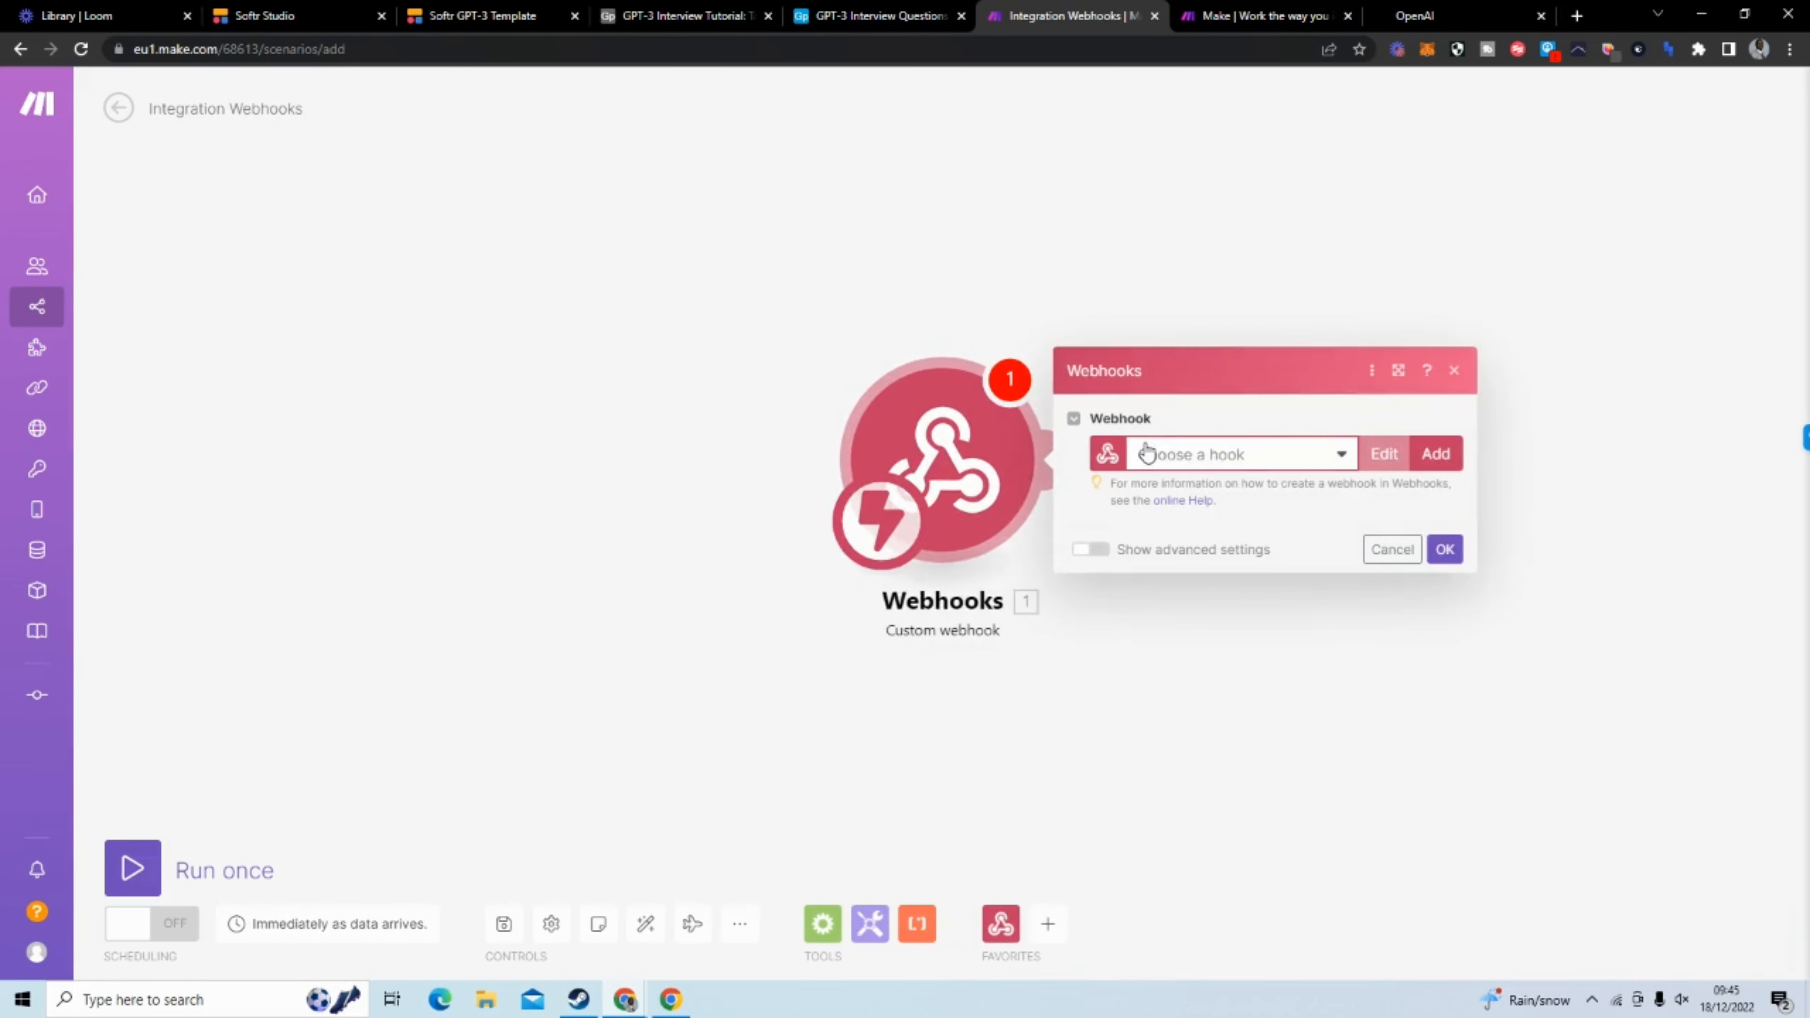
# Create and save a new webhook named "Softr GPT-3 Integration" for the trigger module
pyautogui.click(1307, 458)
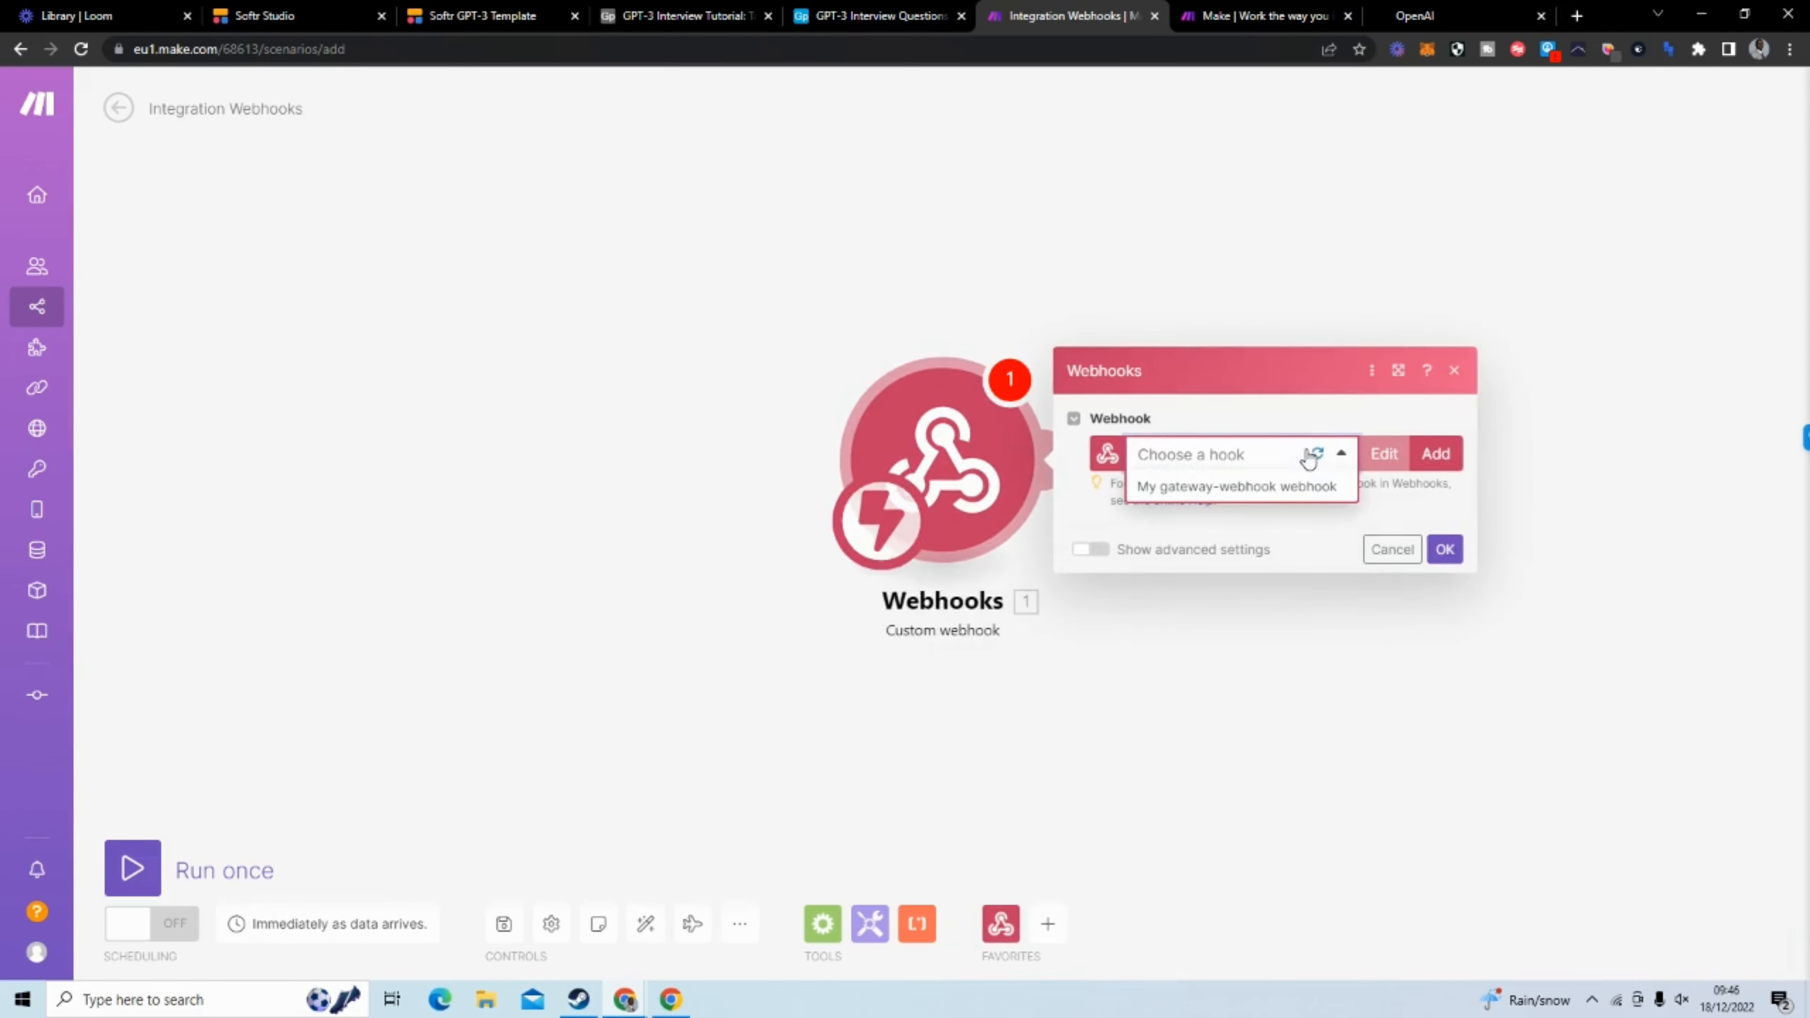
pyautogui.click(1306, 413)
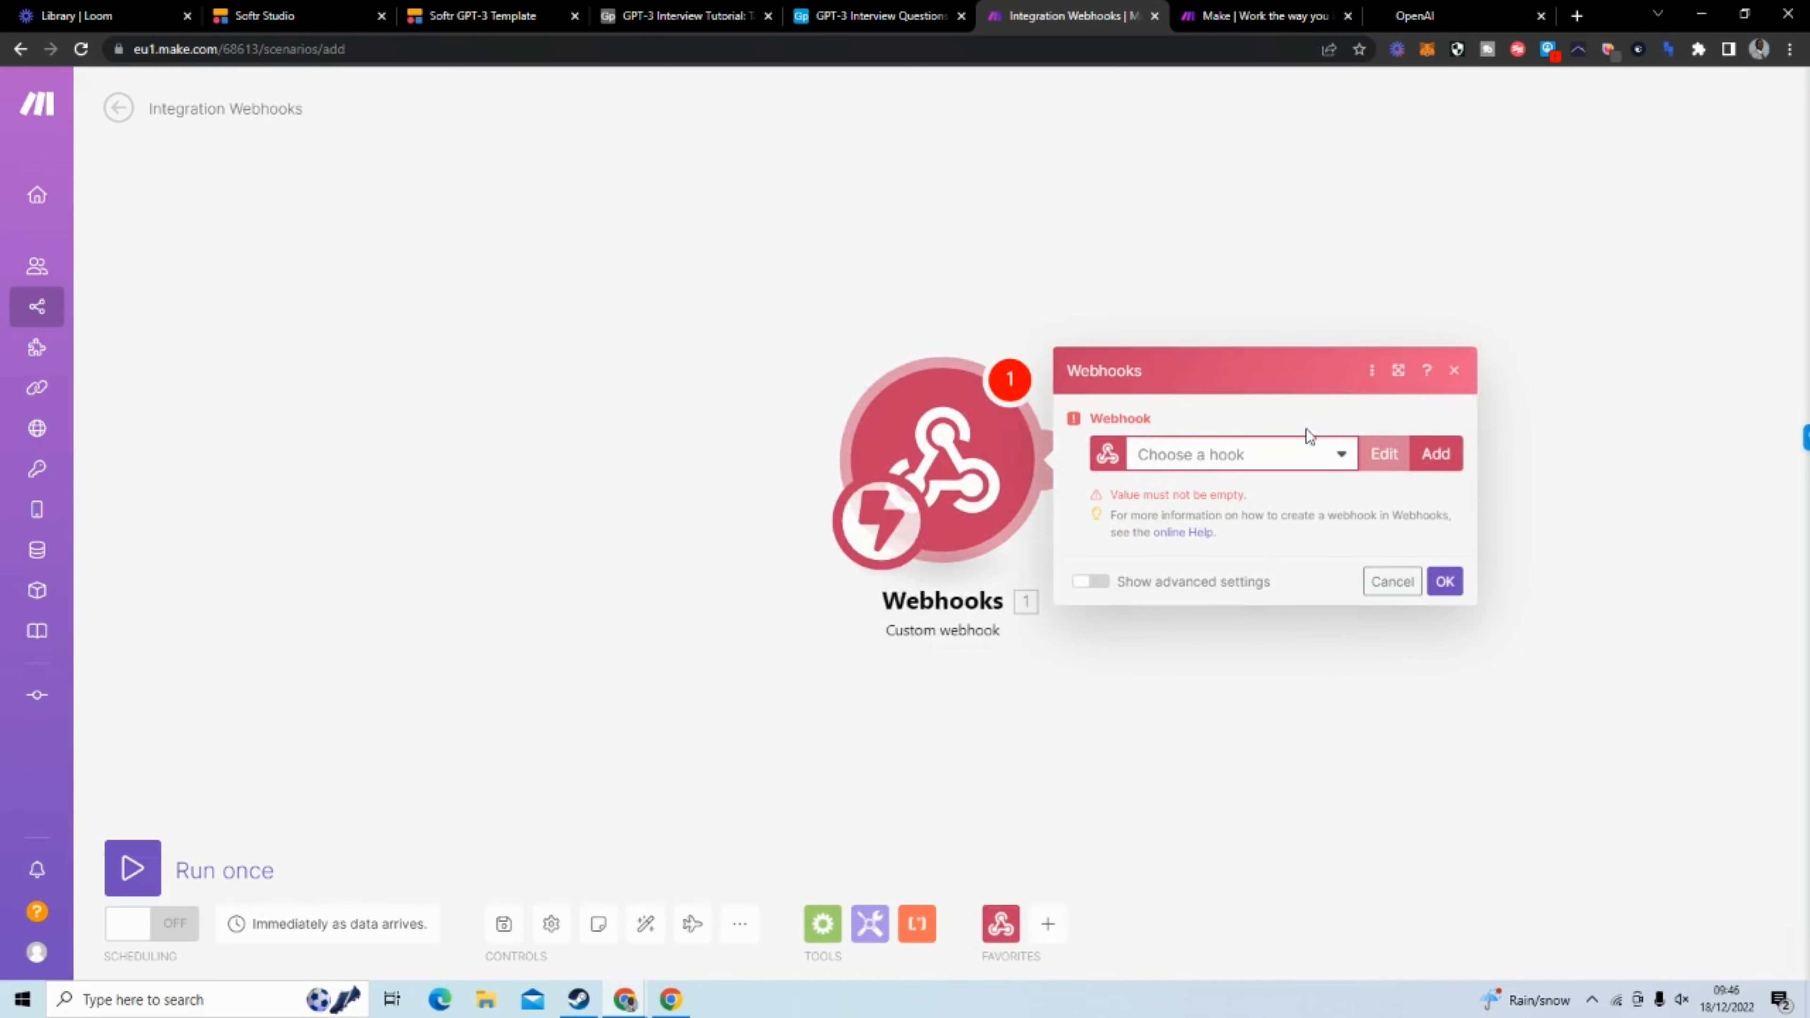
pyautogui.click(1431, 455)
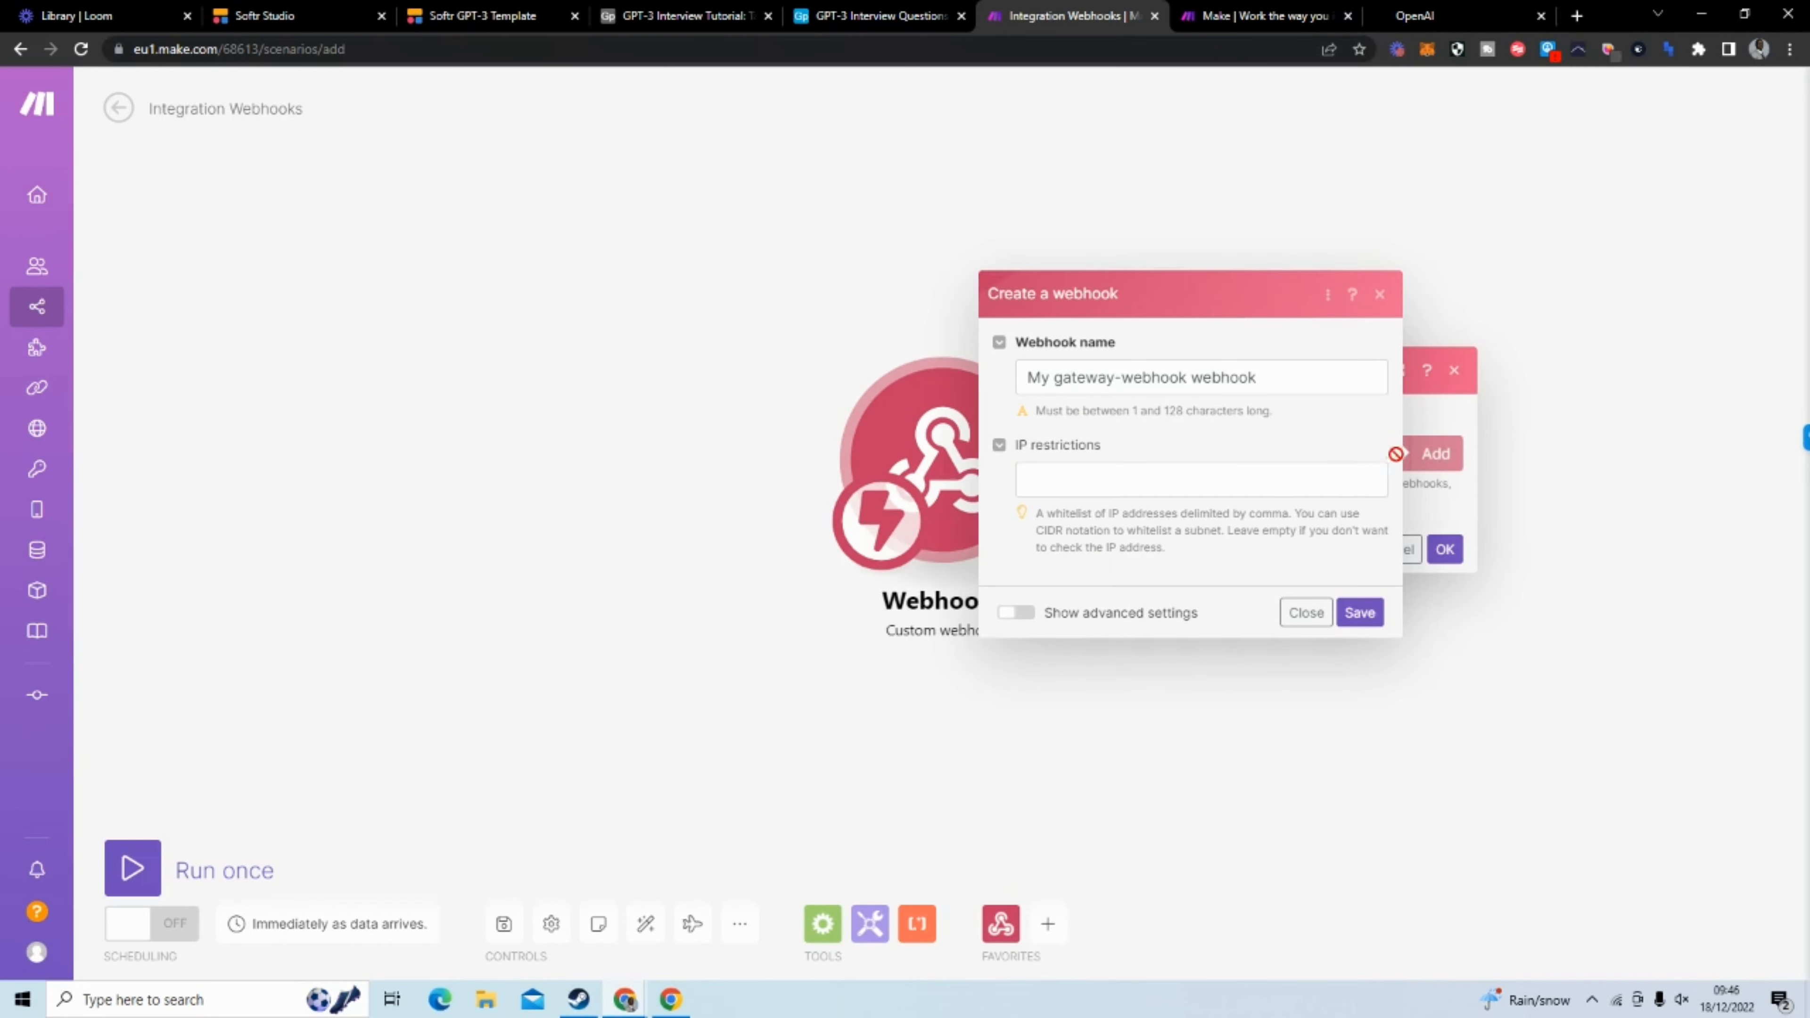
pyautogui.moveTo(1260, 377); pyautogui.dragTo(1024, 377)
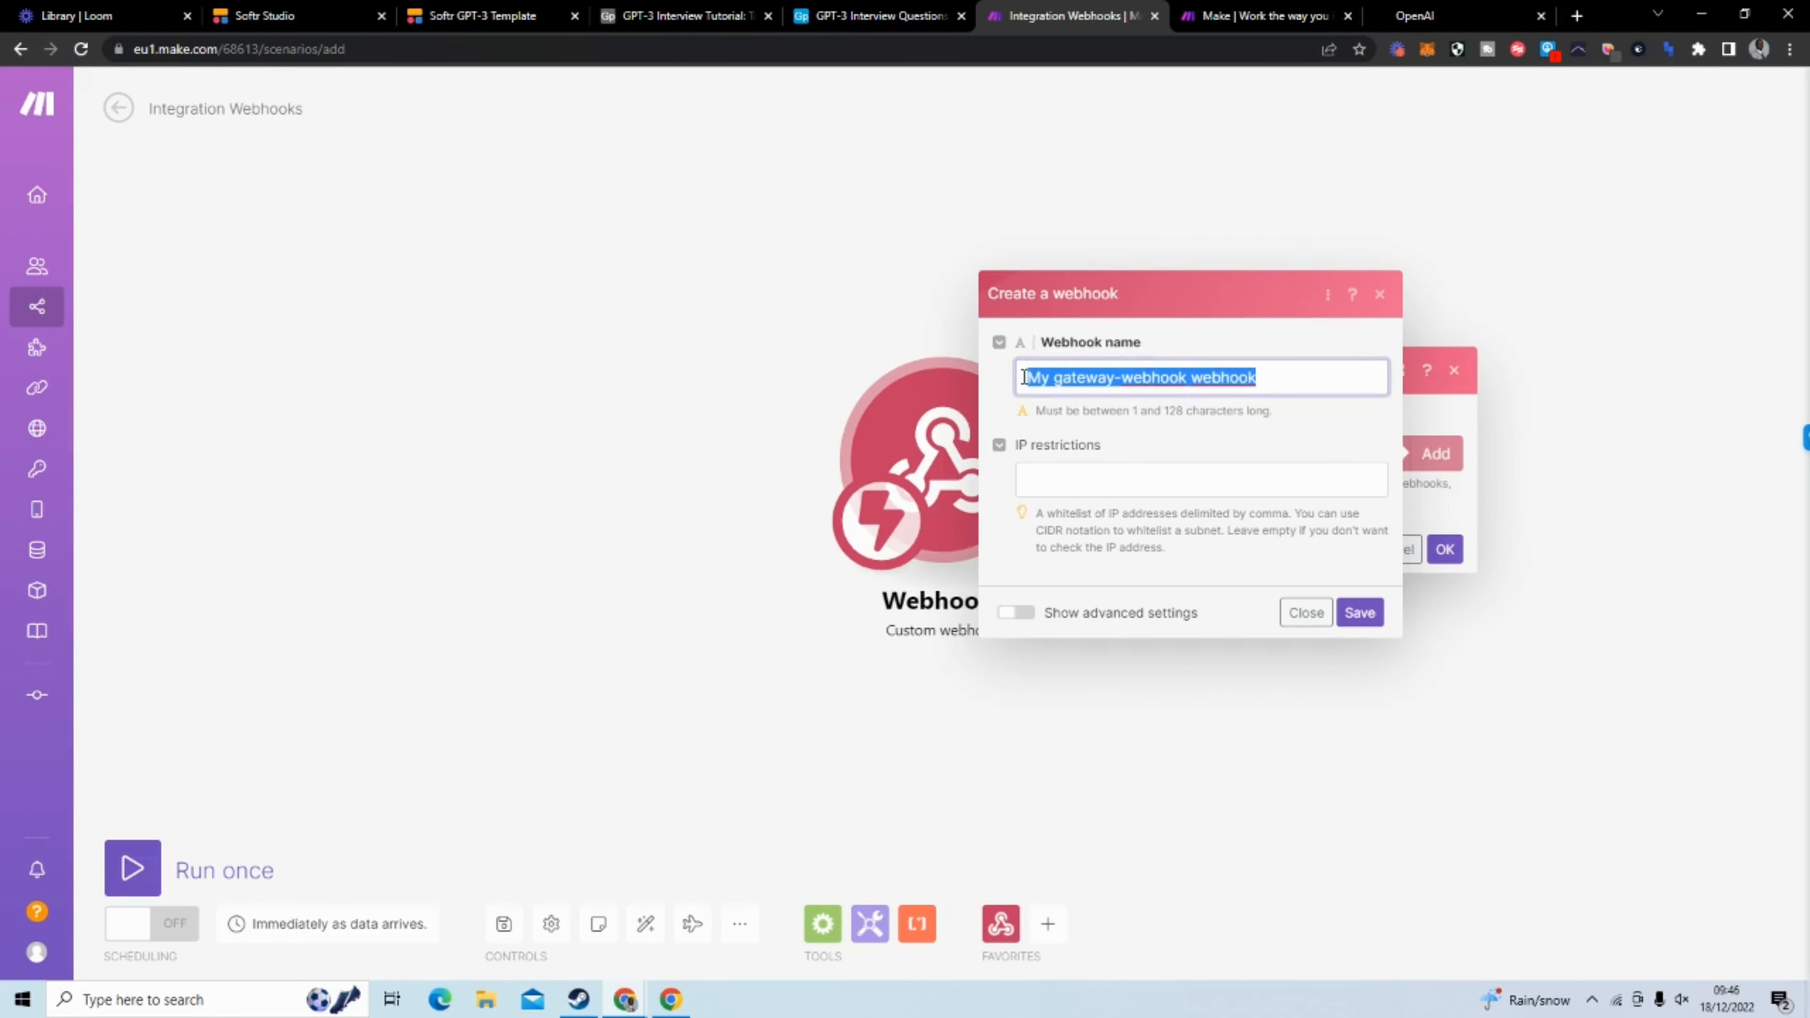
pyautogui.write('Softr')
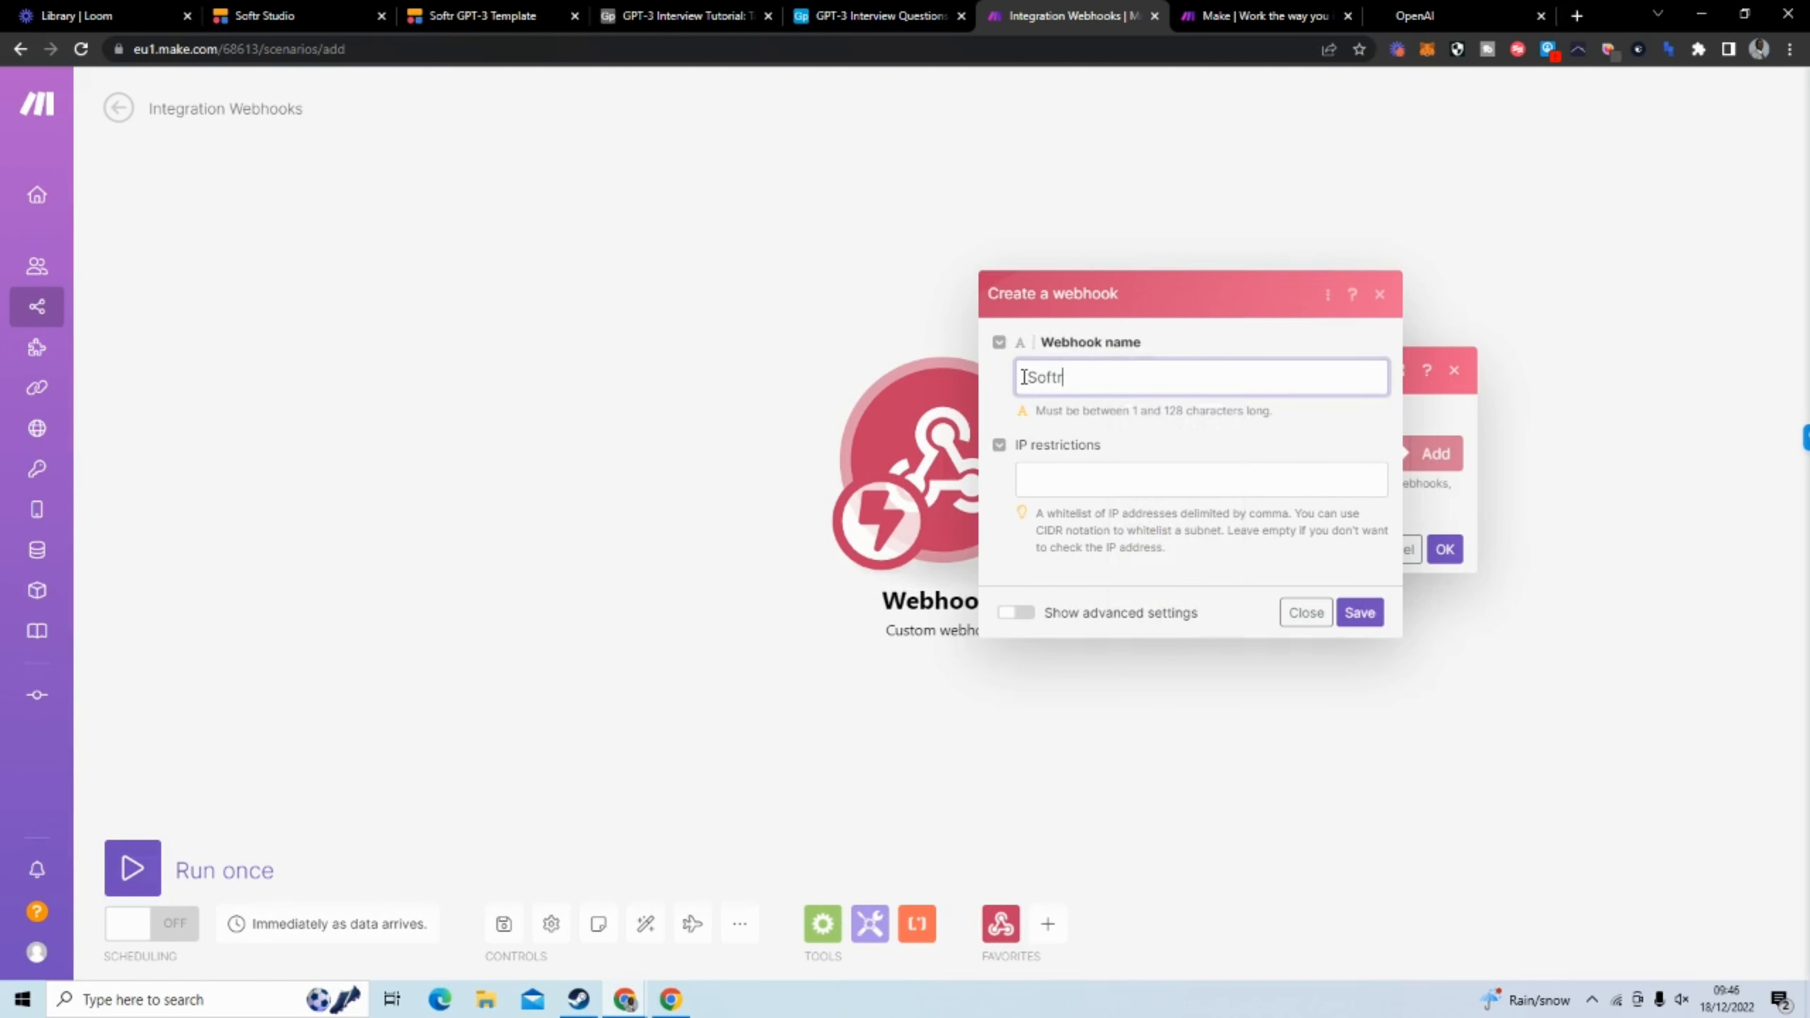
pyautogui.write(' Integration')
pyautogui.click(1072, 379)
pyautogui.write('GPT -3 Integration')
pyautogui.click(1361, 601)
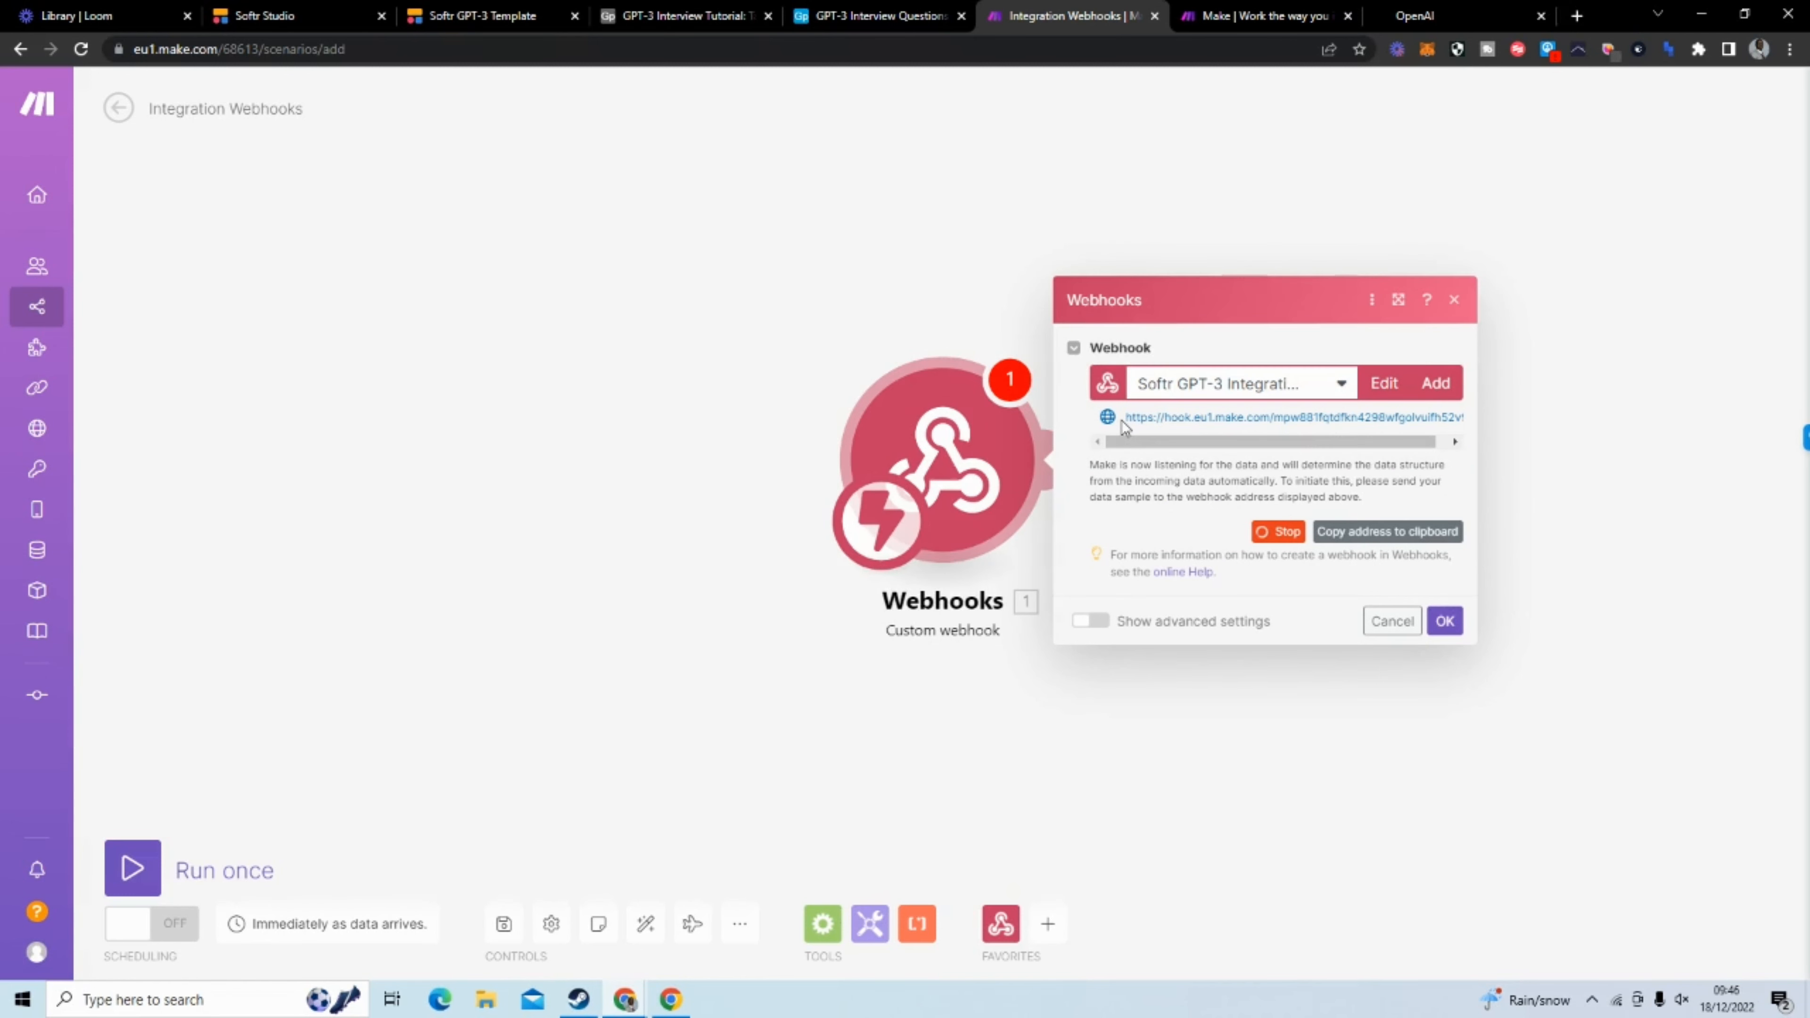
# Copy the new webhook's address, switch to Softr Studio and reselect "Send to Make" as the form's destination
pyautogui.click(1367, 536)
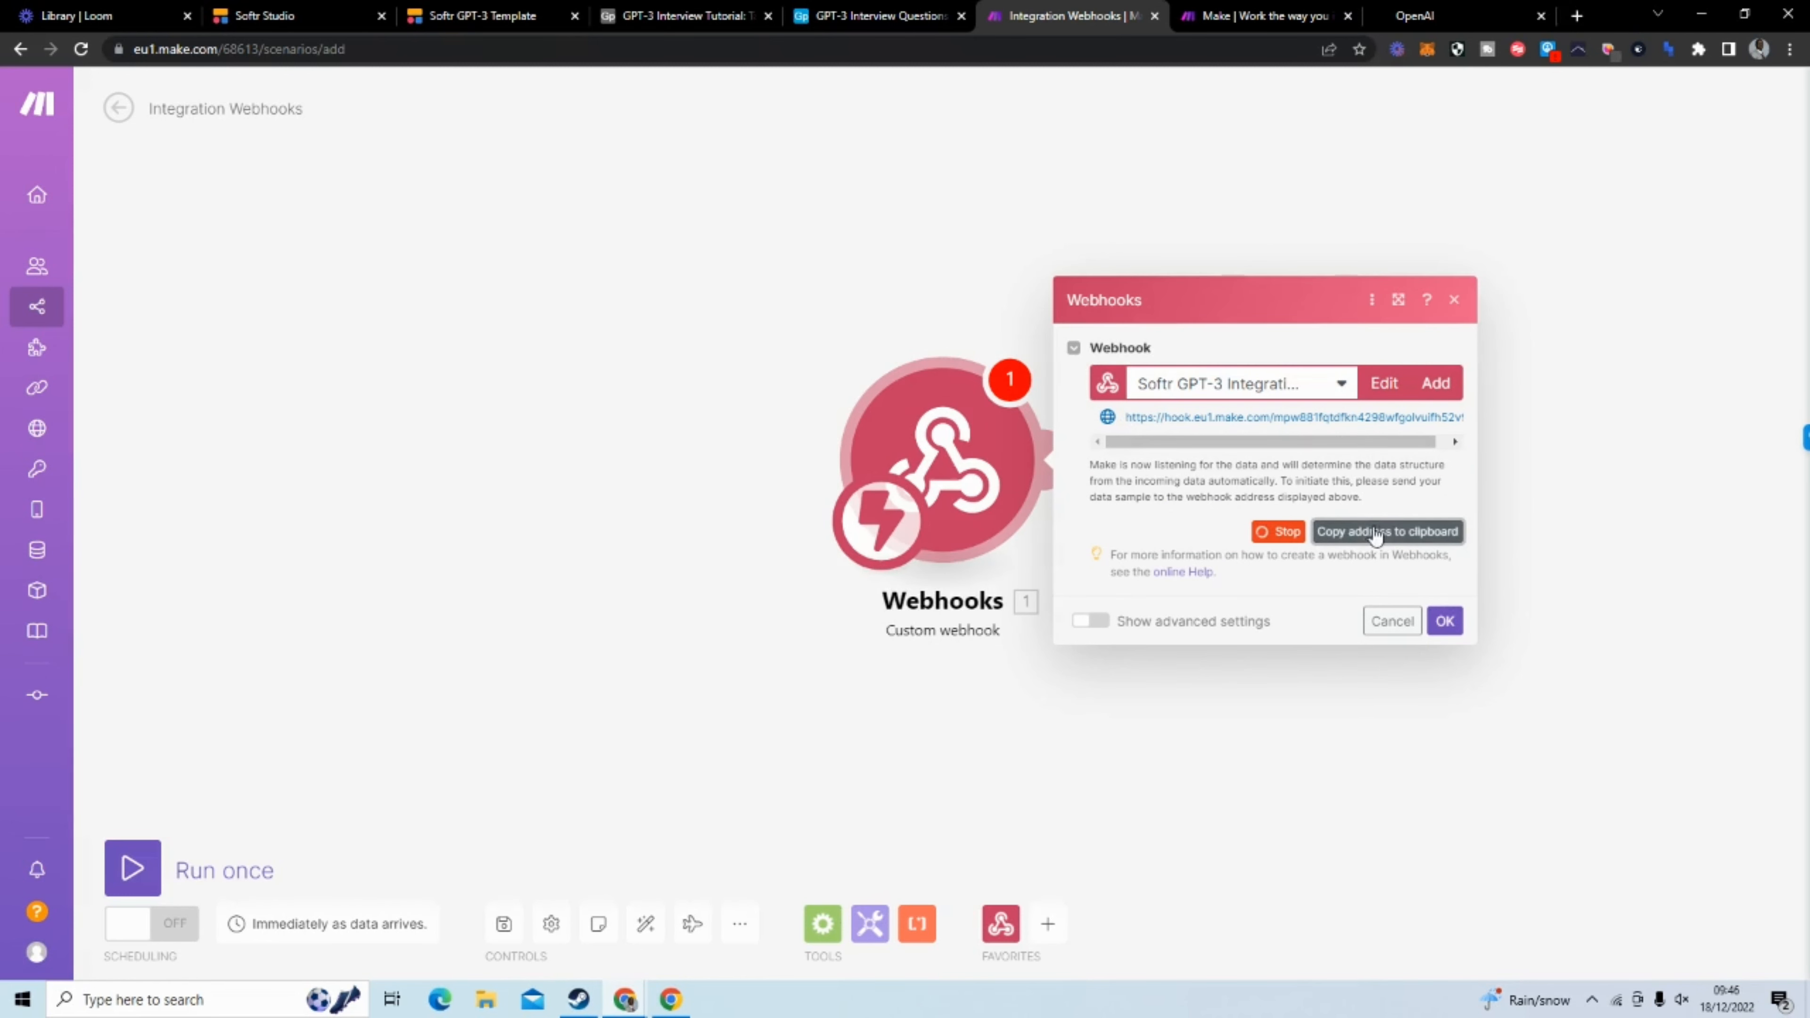
pyautogui.click(489, 15)
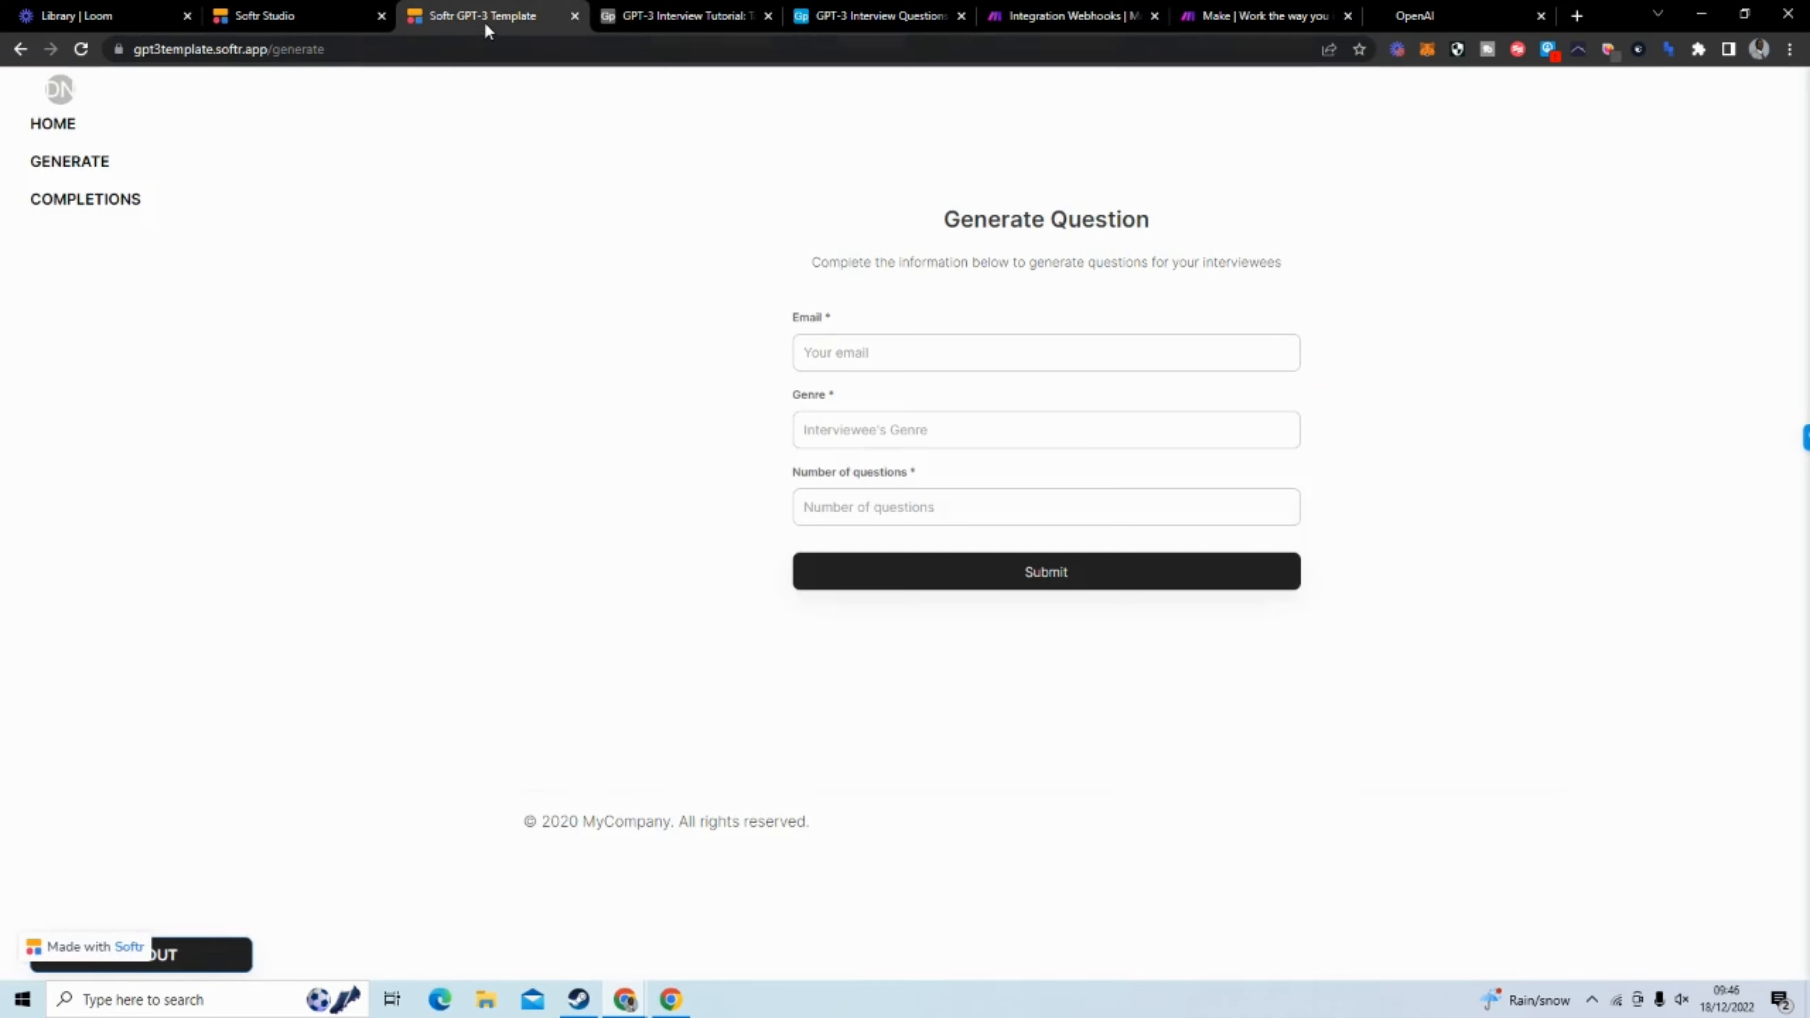
pyautogui.click(323, 16)
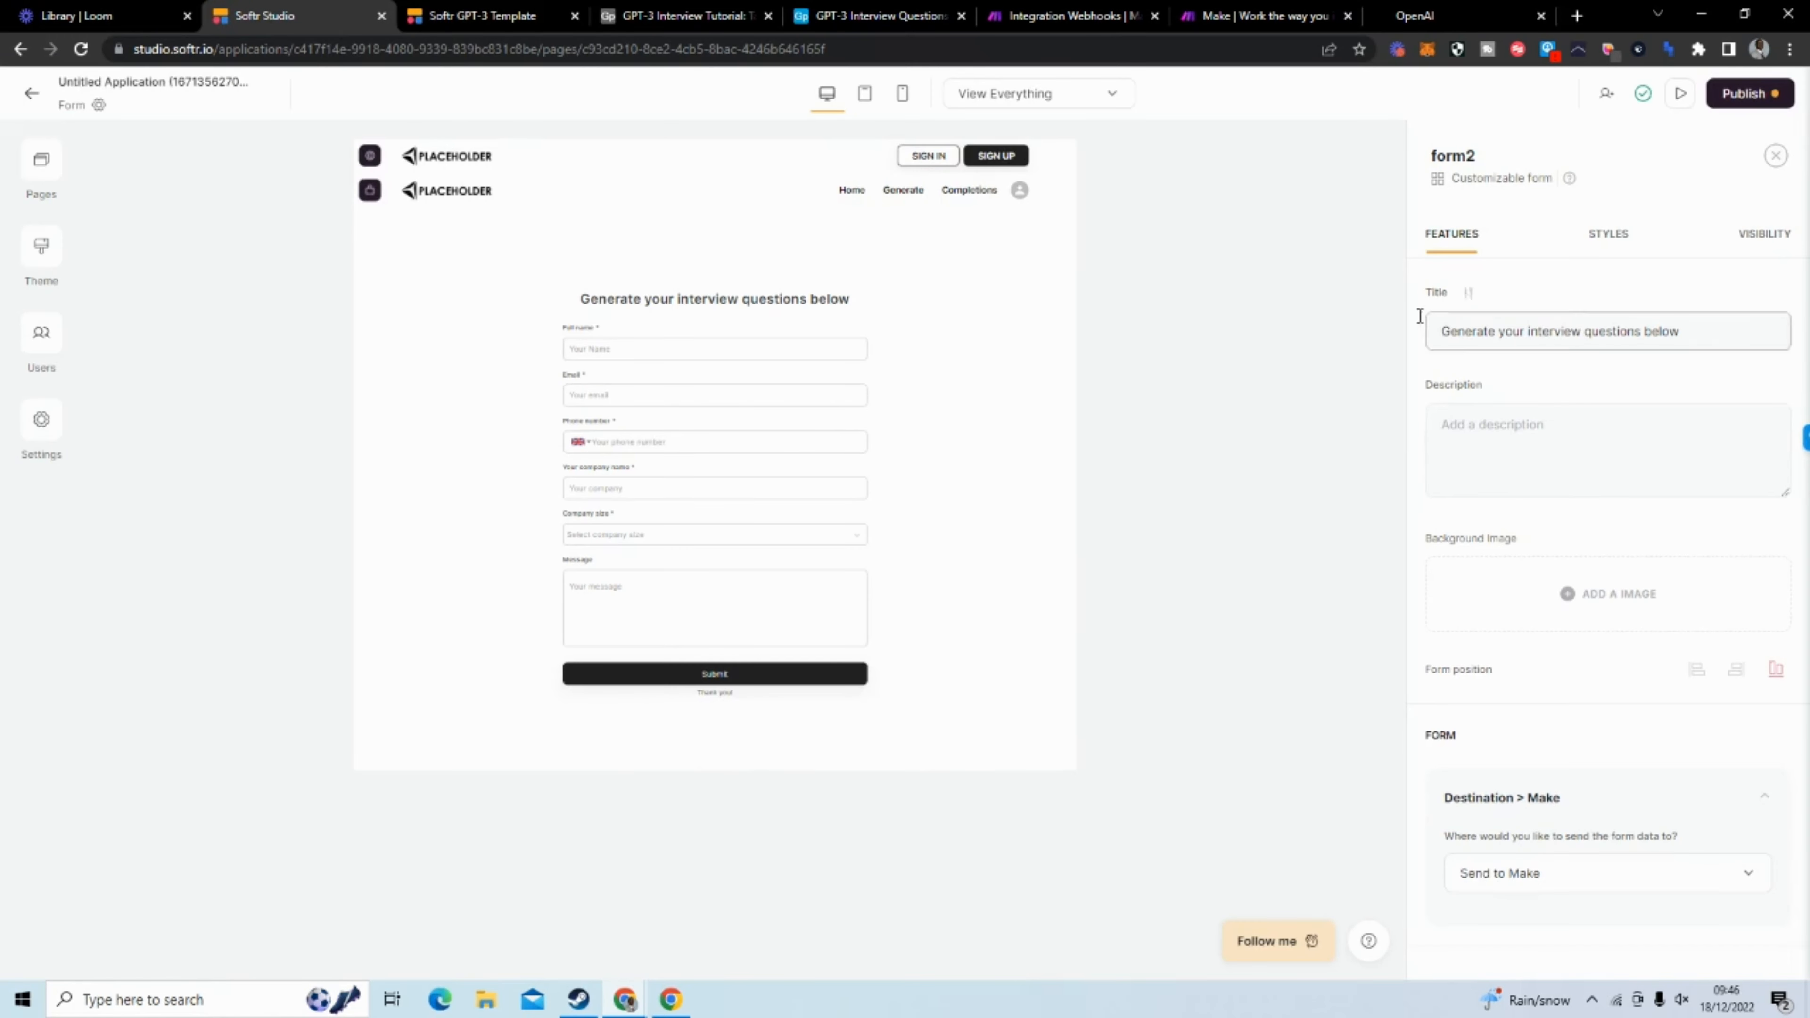
pyautogui.scroll(-4, 1457, 442)
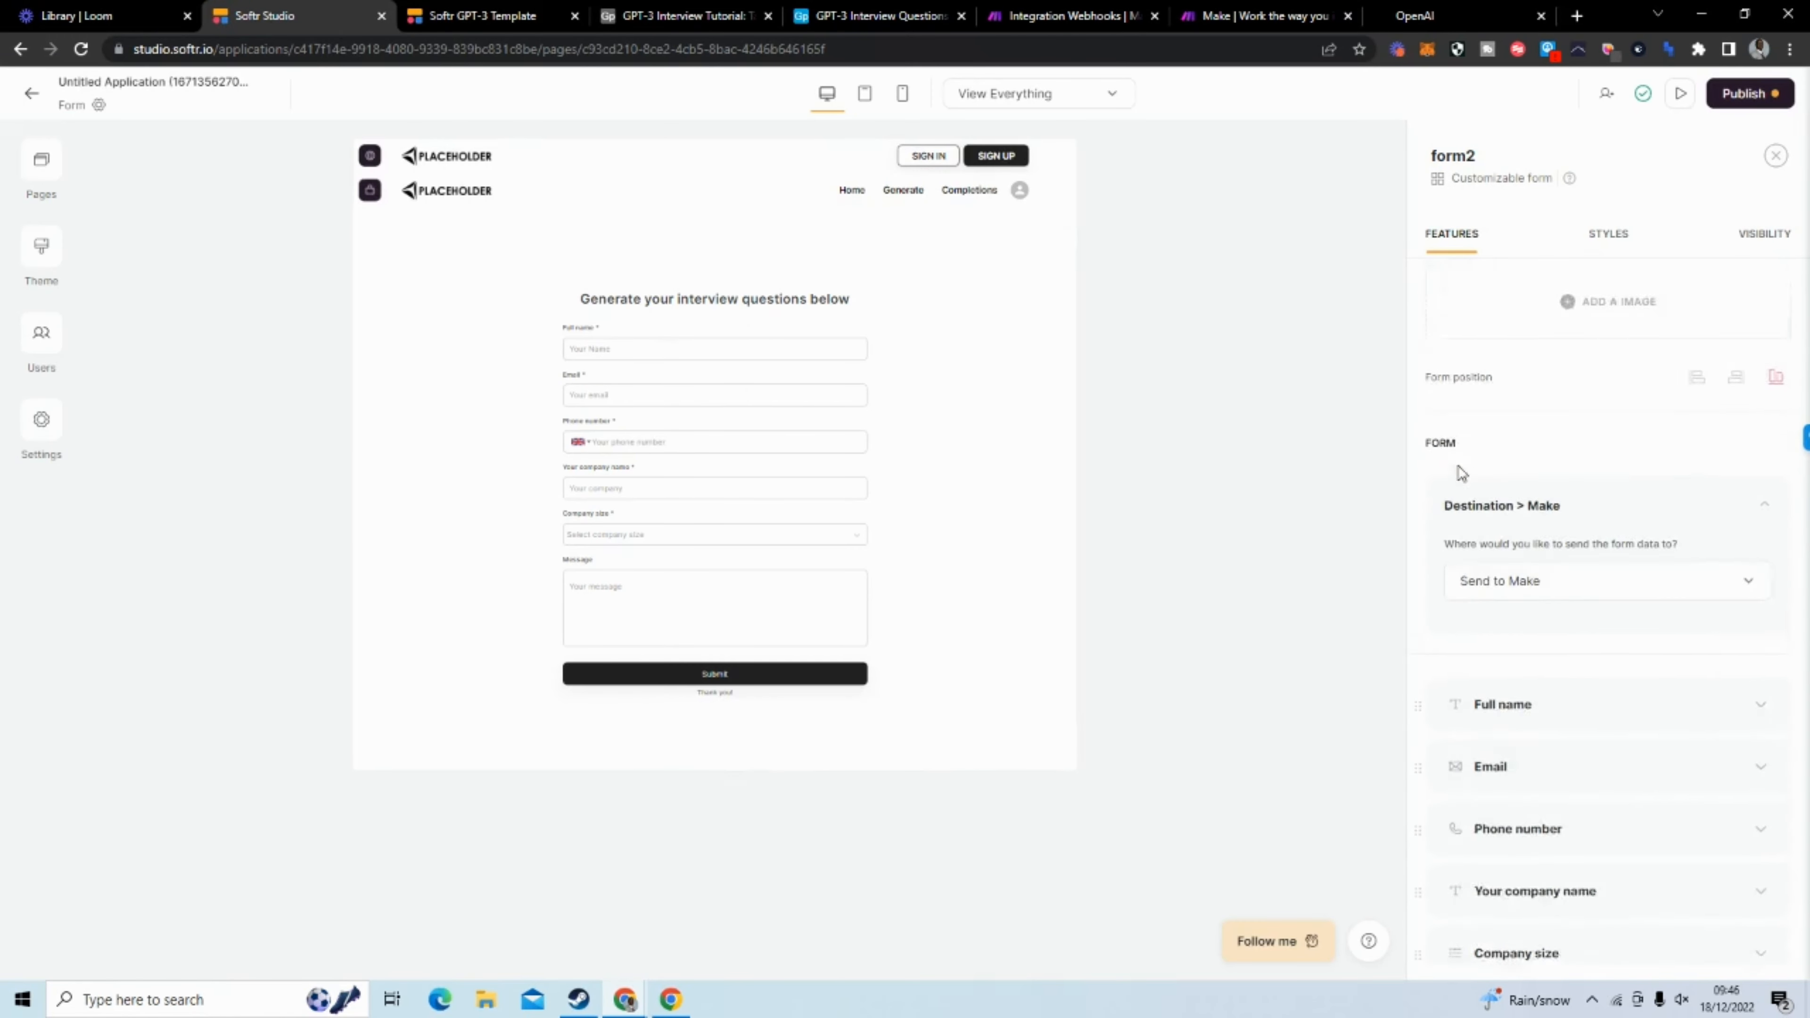
pyautogui.scroll(-1, 1461, 473)
pyautogui.click(1523, 497)
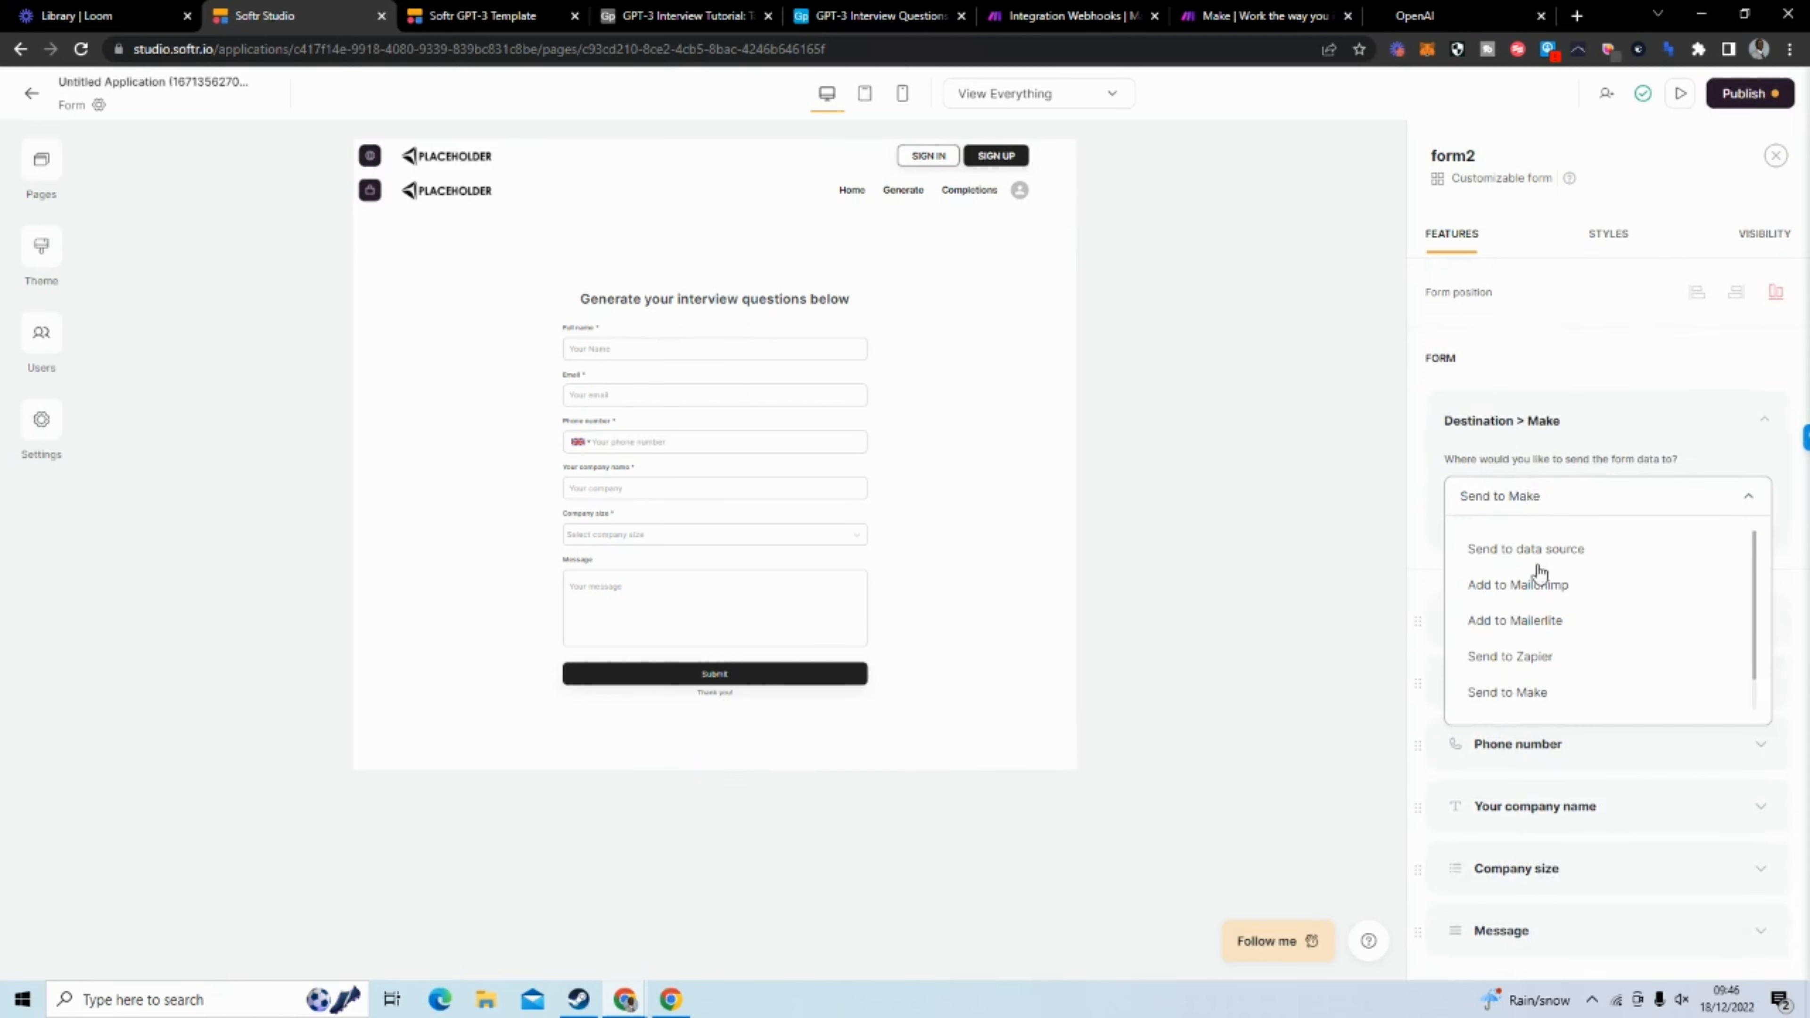
pyautogui.scroll(4, 1546, 591)
pyautogui.scroll(-3, 1551, 599)
pyautogui.scroll(-1, 1553, 607)
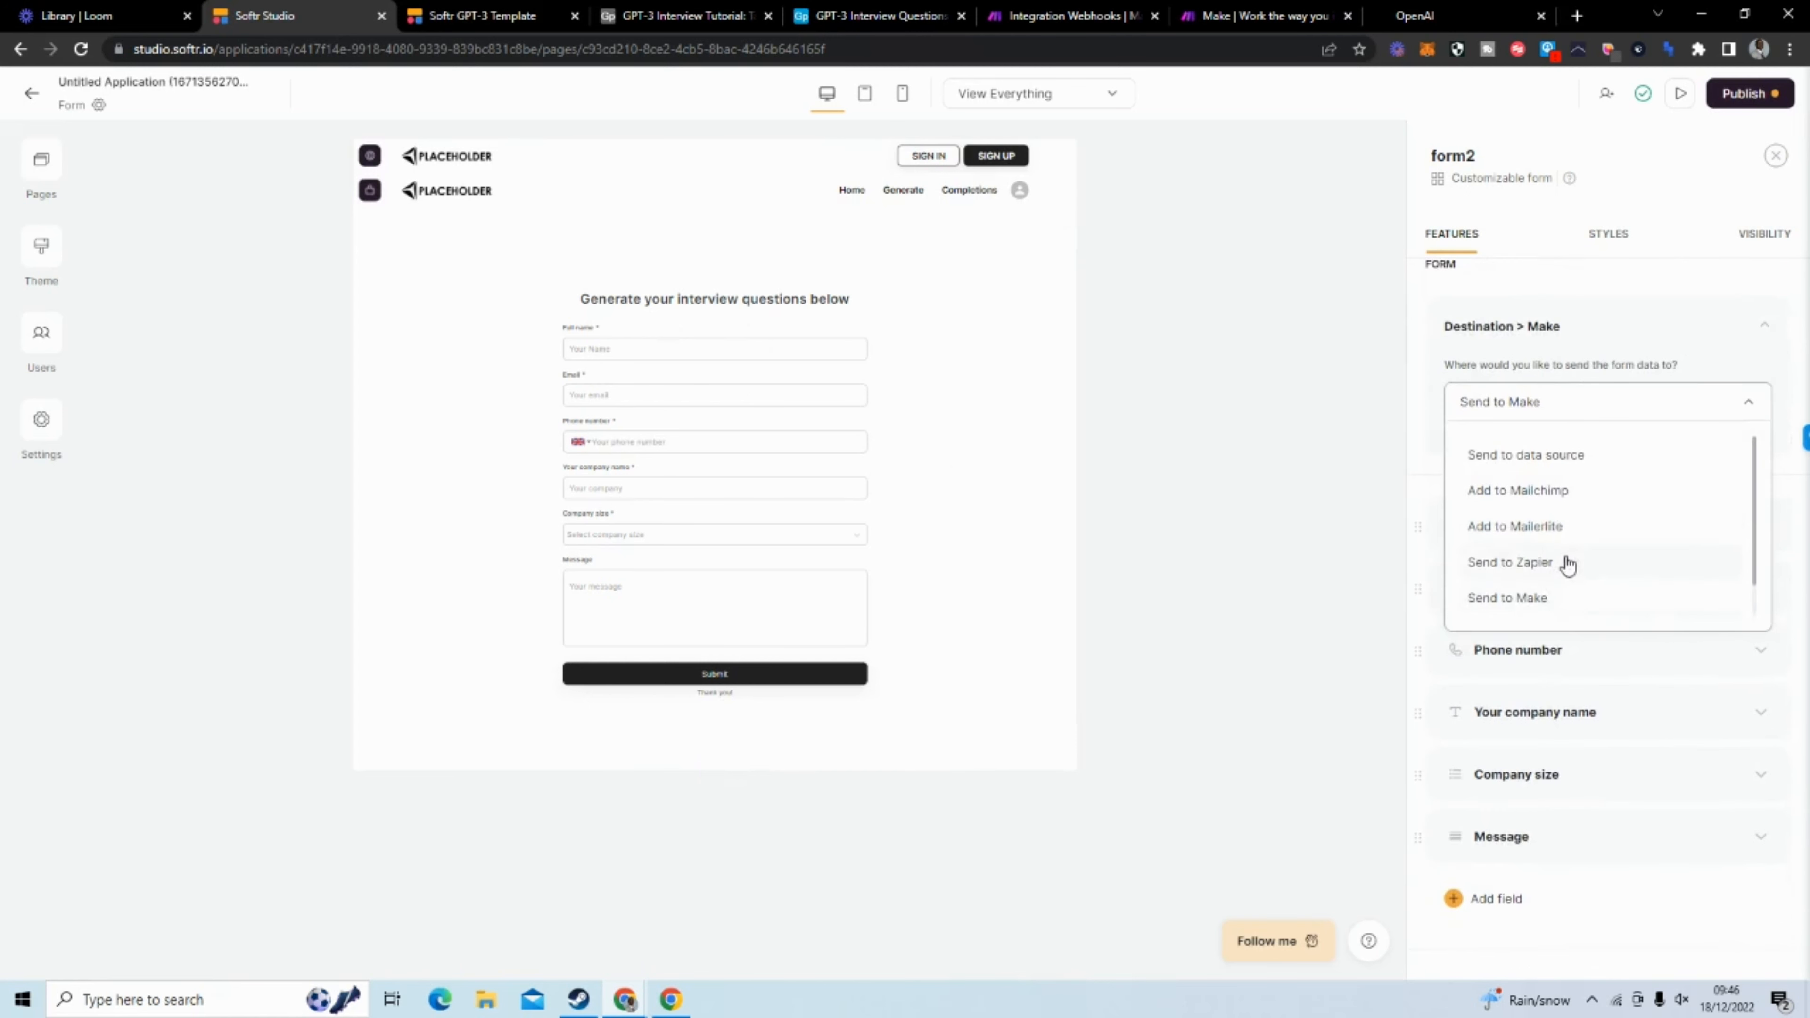
pyautogui.click(1567, 605)
# Paste the webhook address into the Submit button's Send to Make action and send test data to it
pyautogui.scroll(-1, 1531, 513)
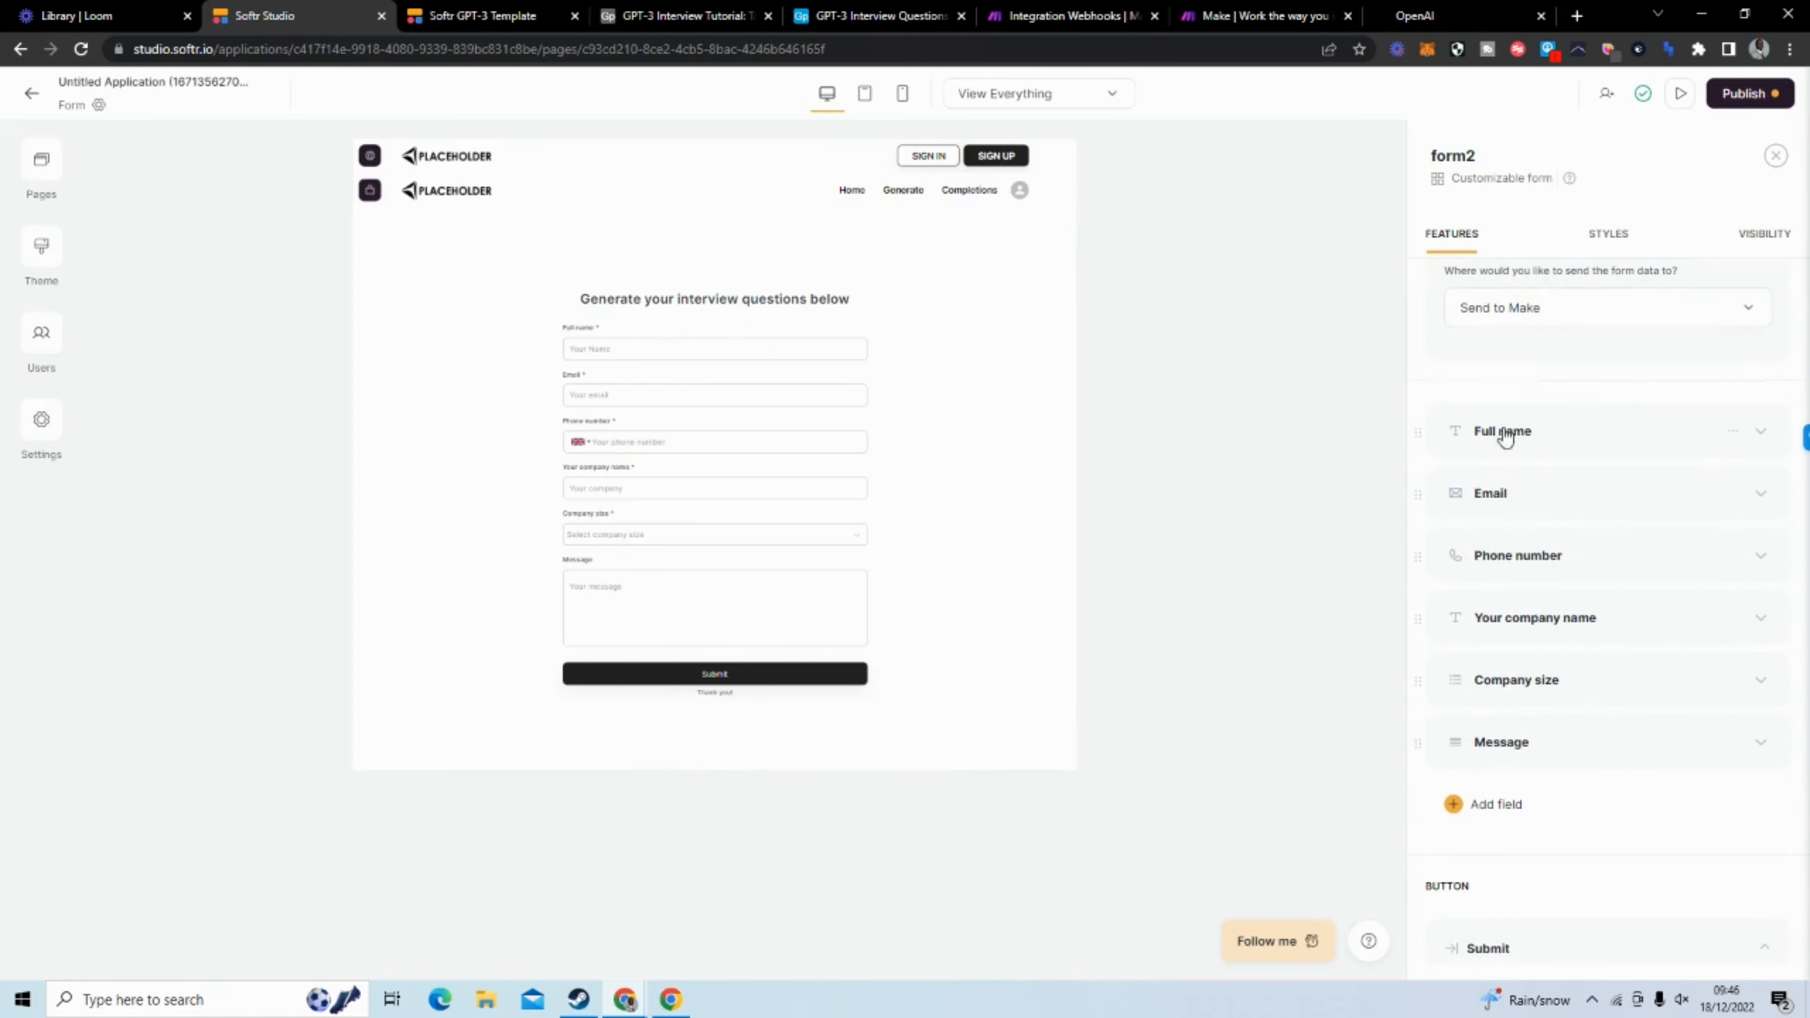
pyautogui.scroll(-8, 1533, 525)
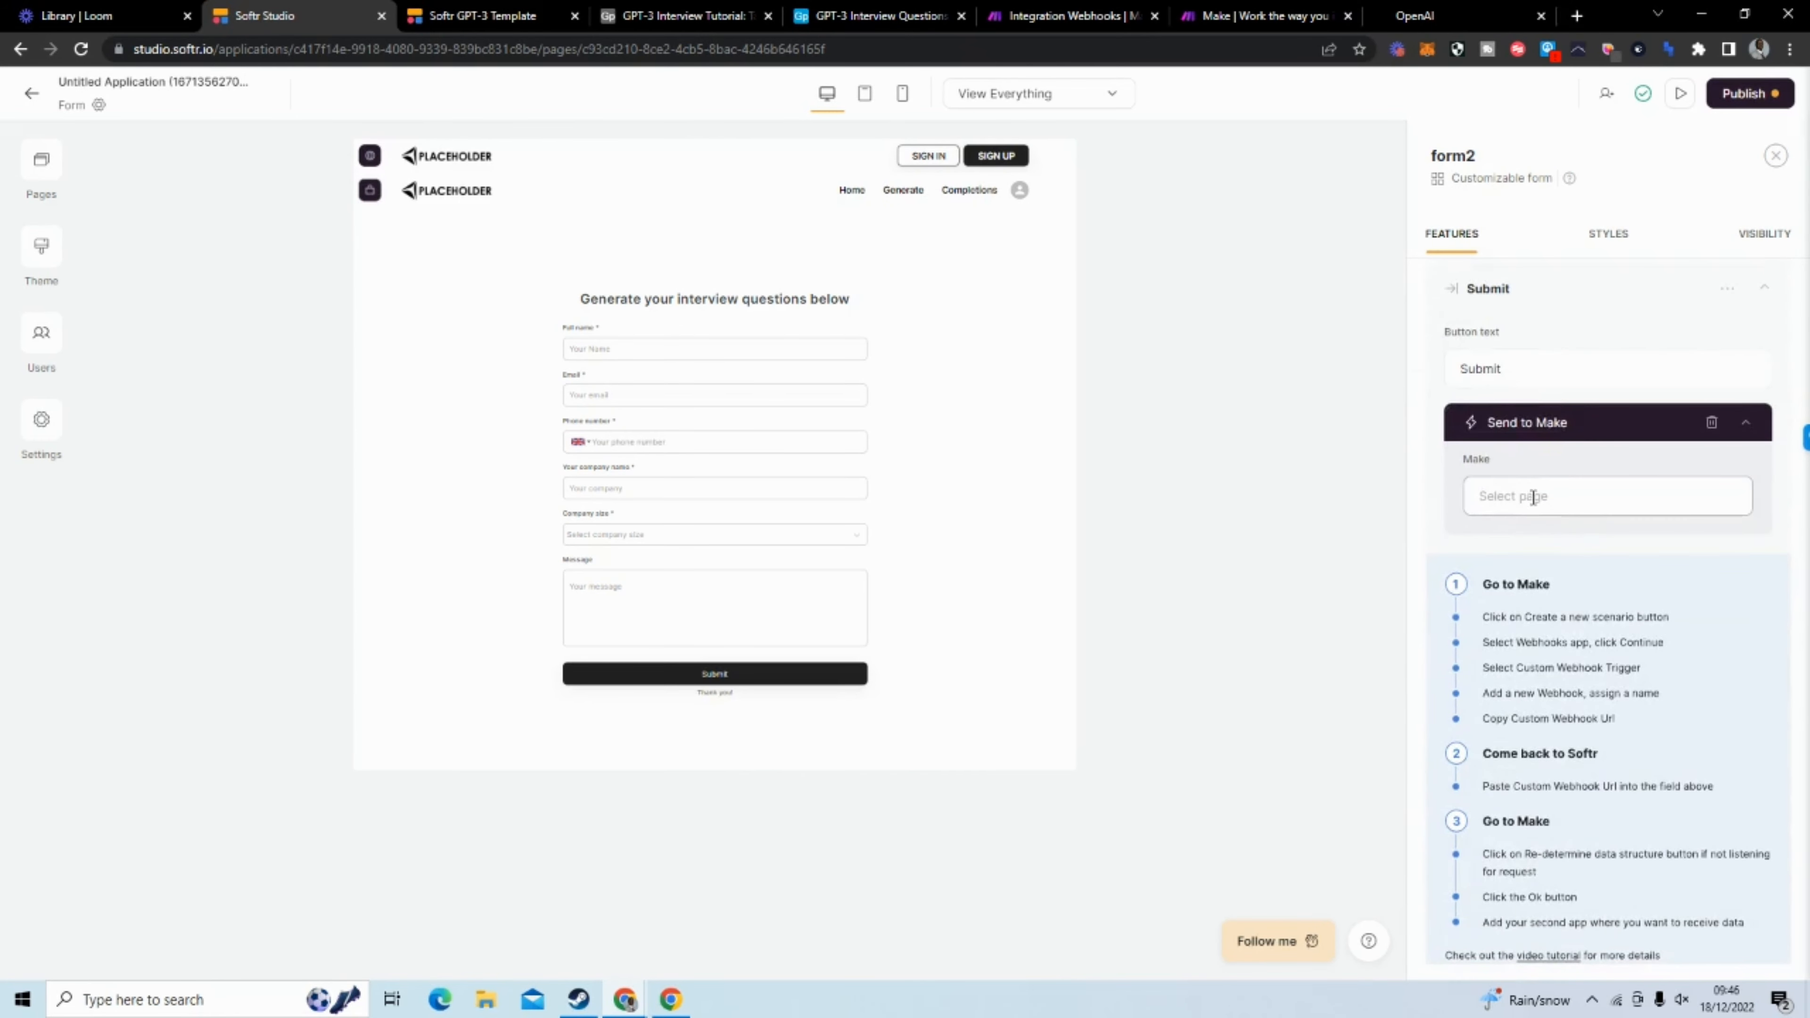
pyautogui.scroll(5, 1578, 489)
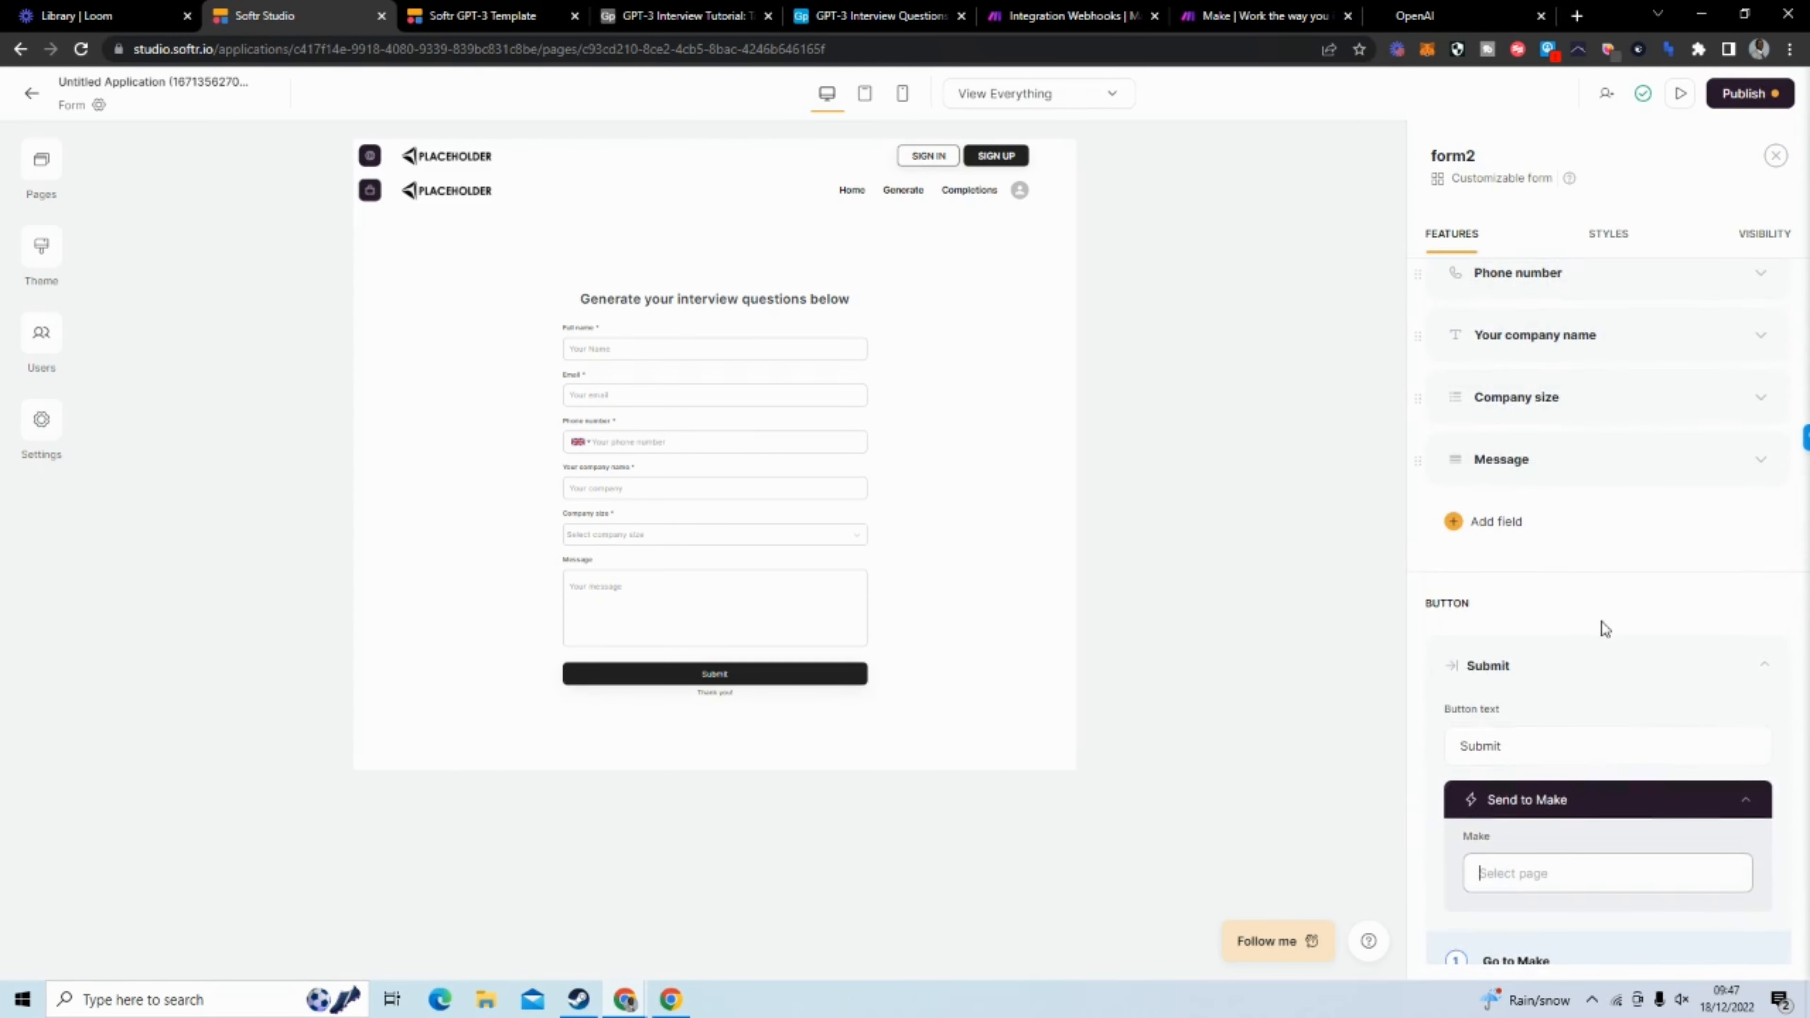
pyautogui.scroll(-4, 1589, 716)
pyautogui.scroll(-3, 1589, 716)
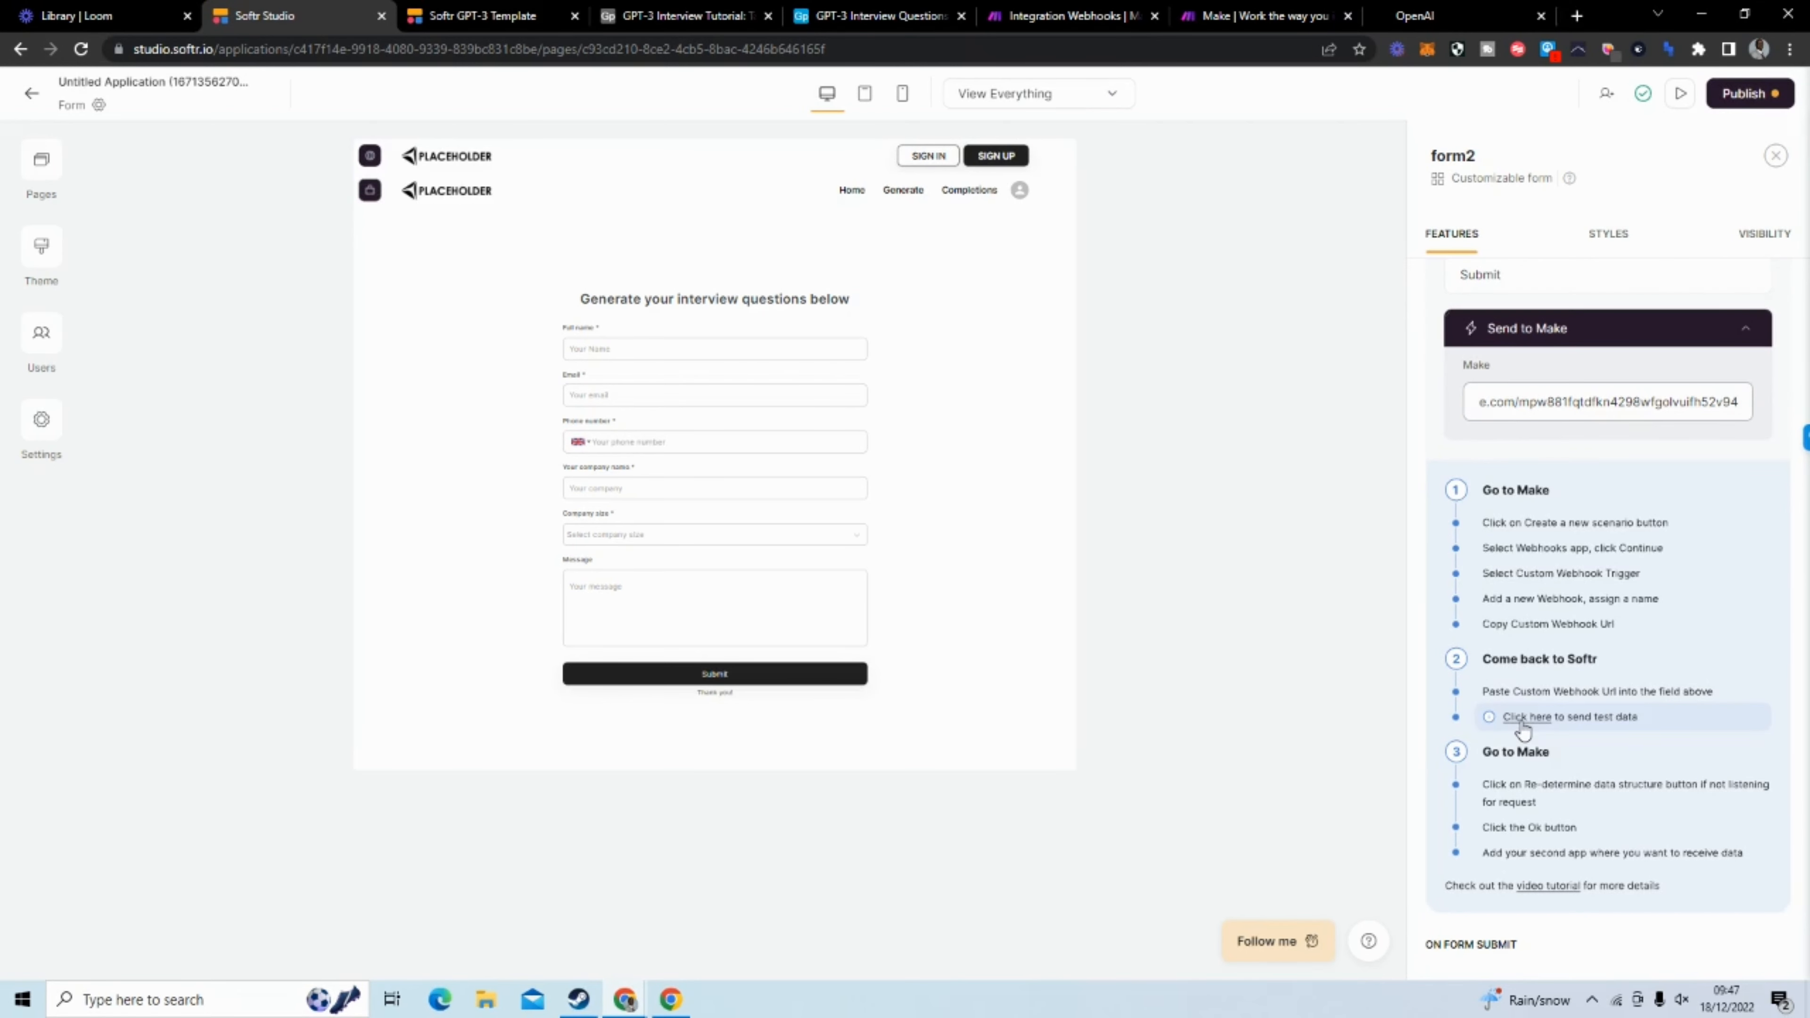
pyautogui.click(1523, 717)
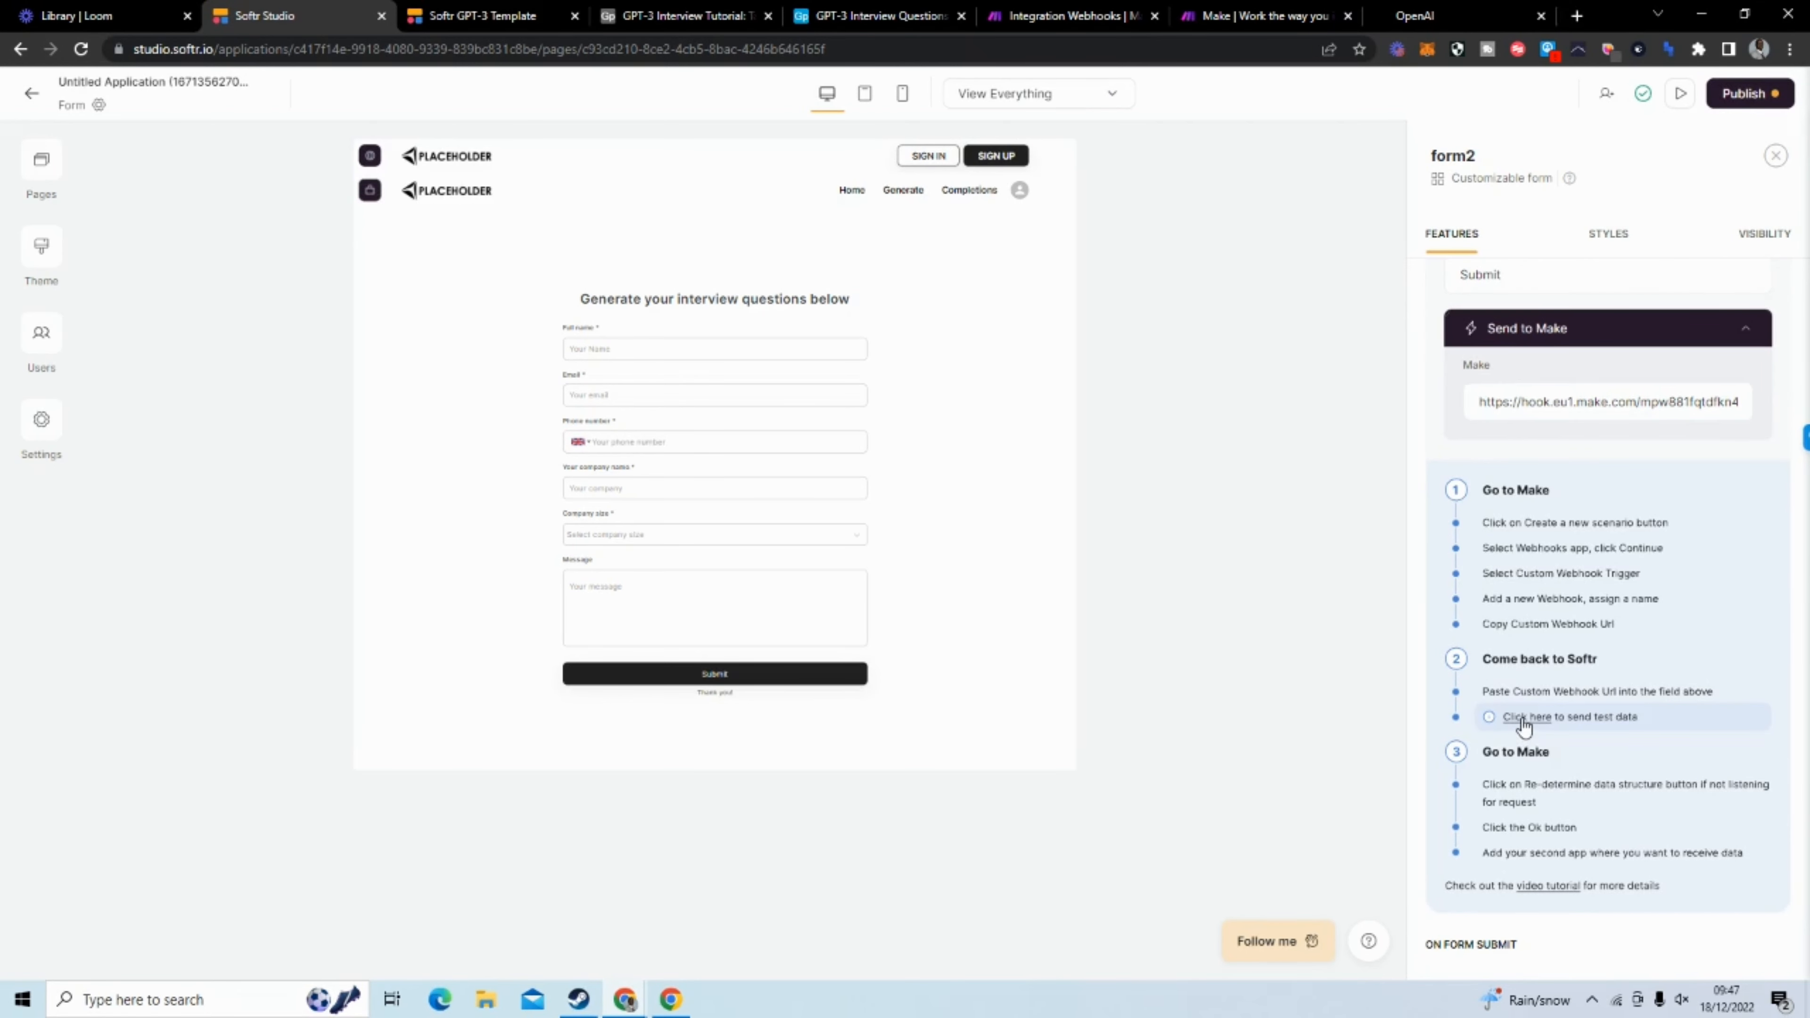
# Switch to the Make scenario and save the Webhooks module's settings with the new hook selected
pyautogui.click(1265, 15)
pyautogui.click(1089, 16)
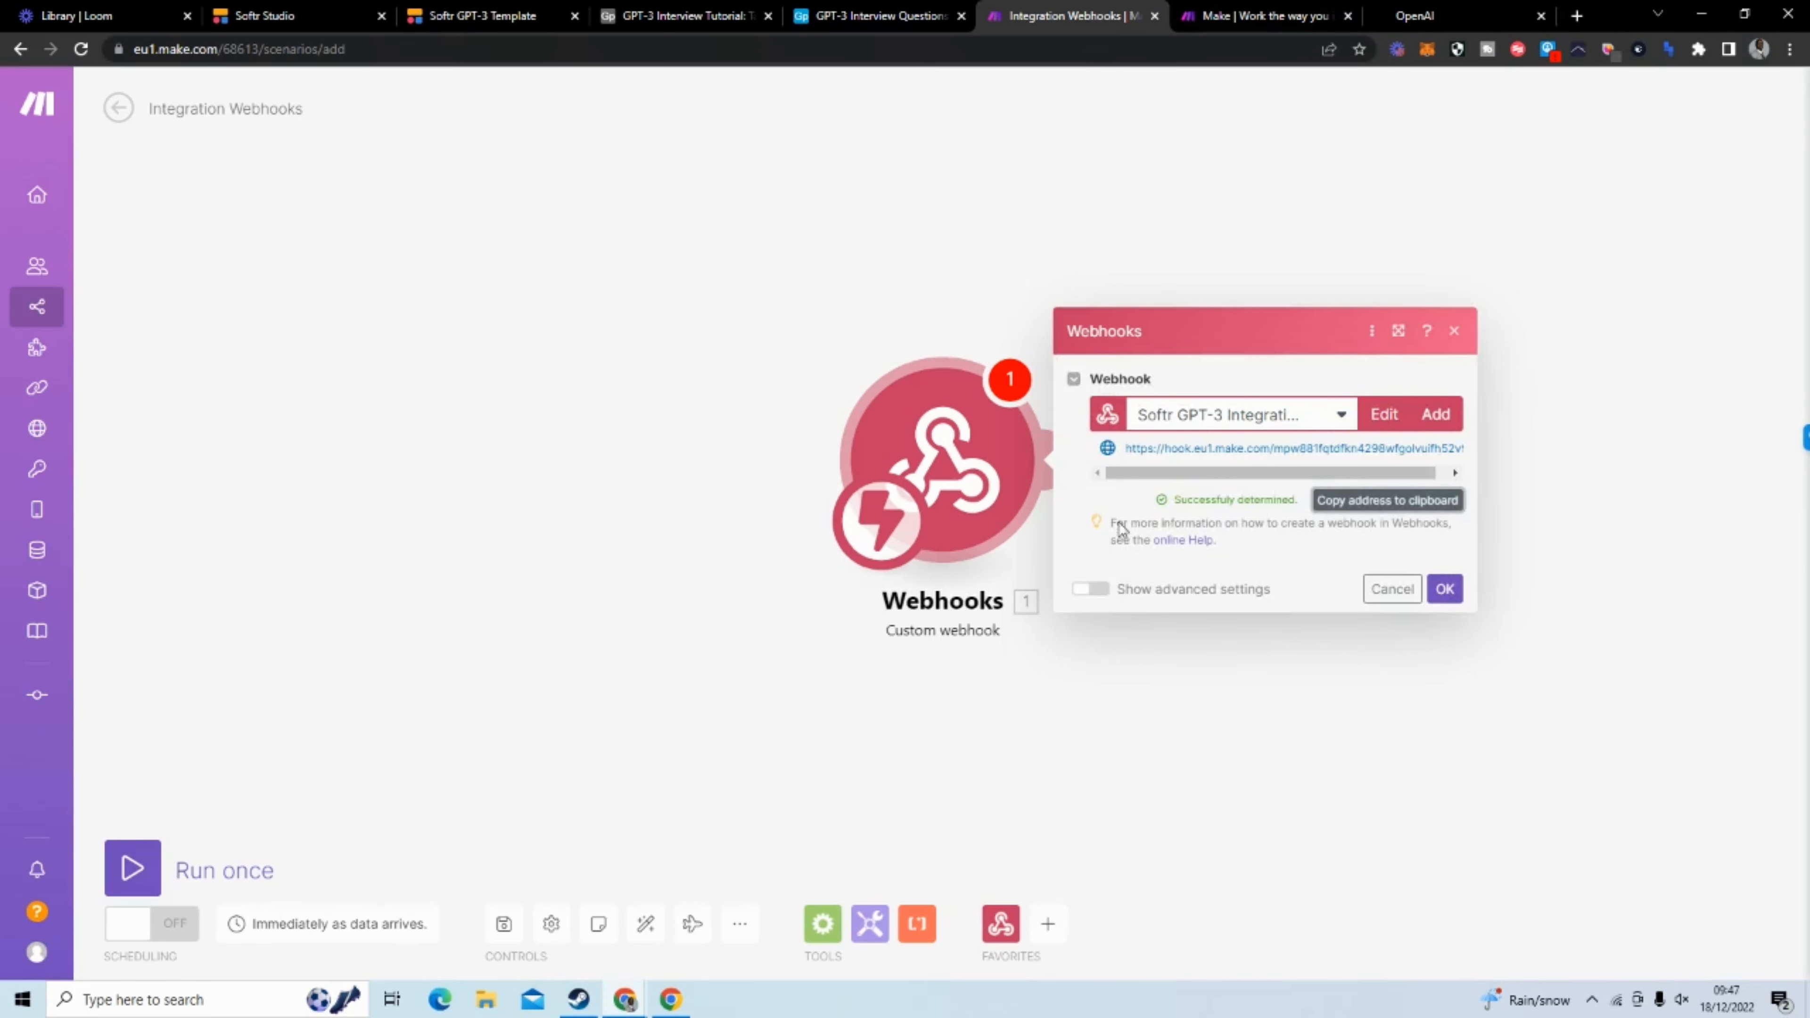
pyautogui.click(912, 720)
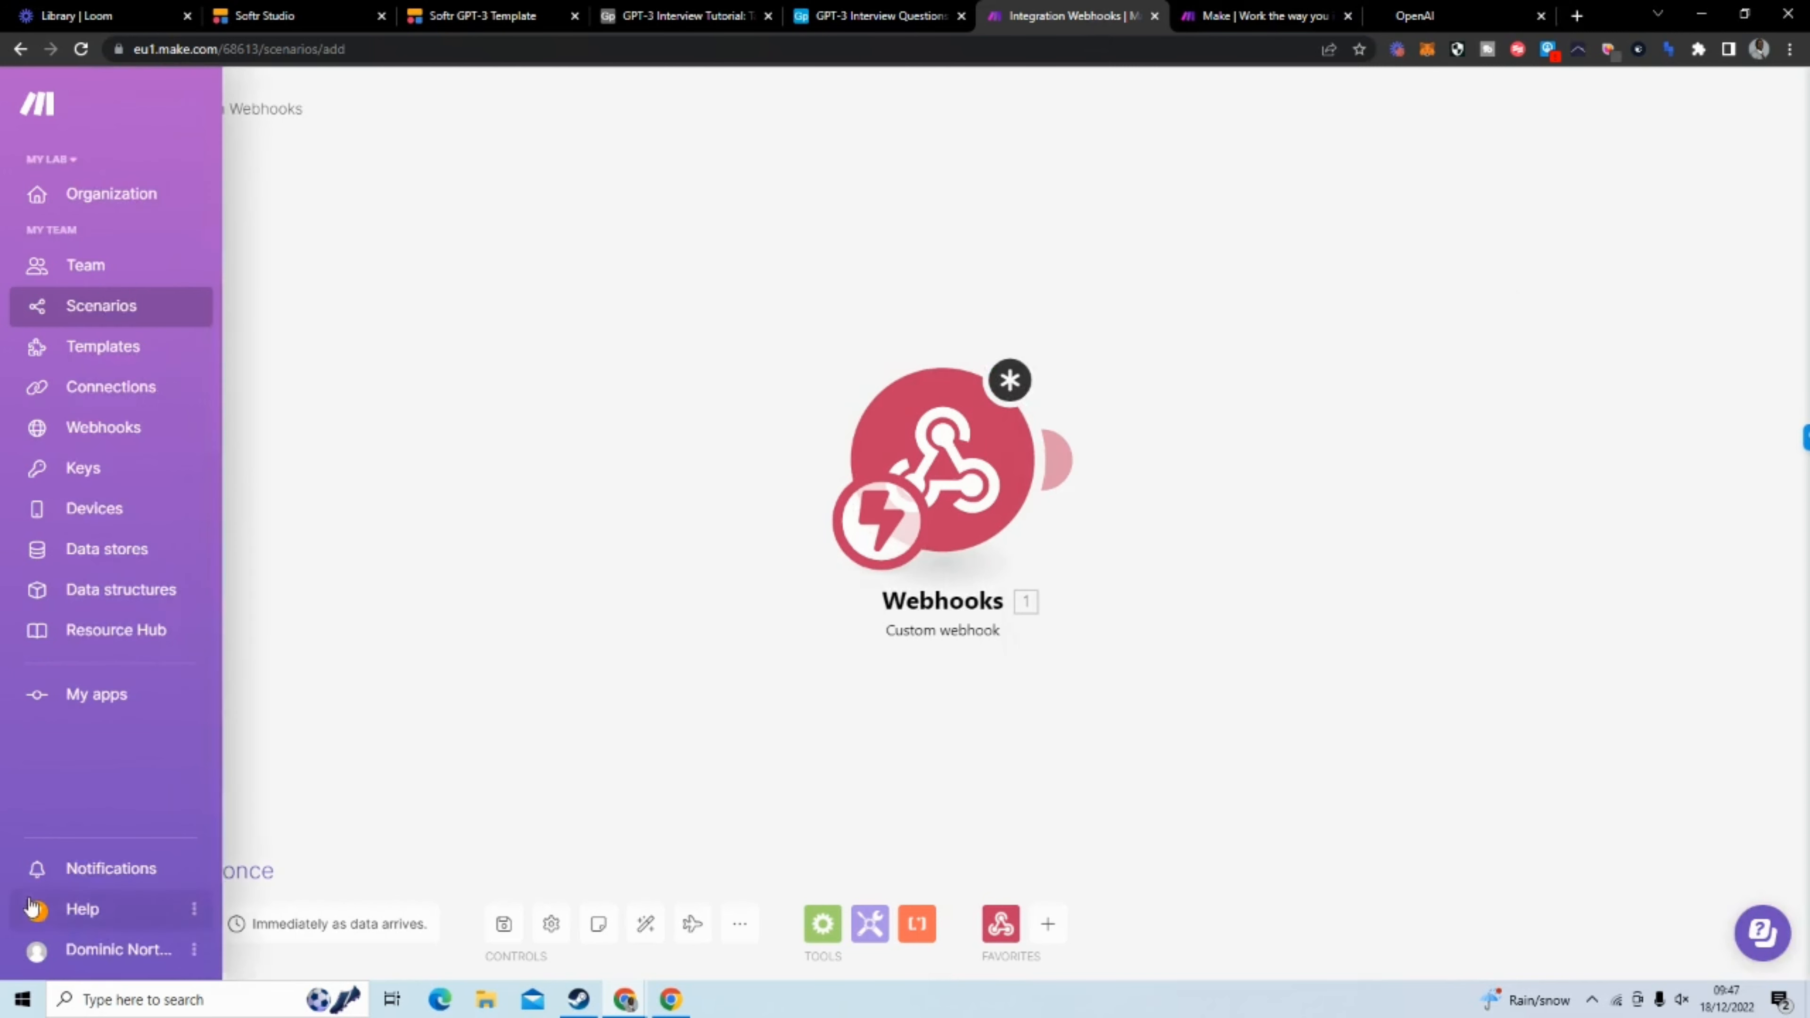
pyautogui.click(153, 871)
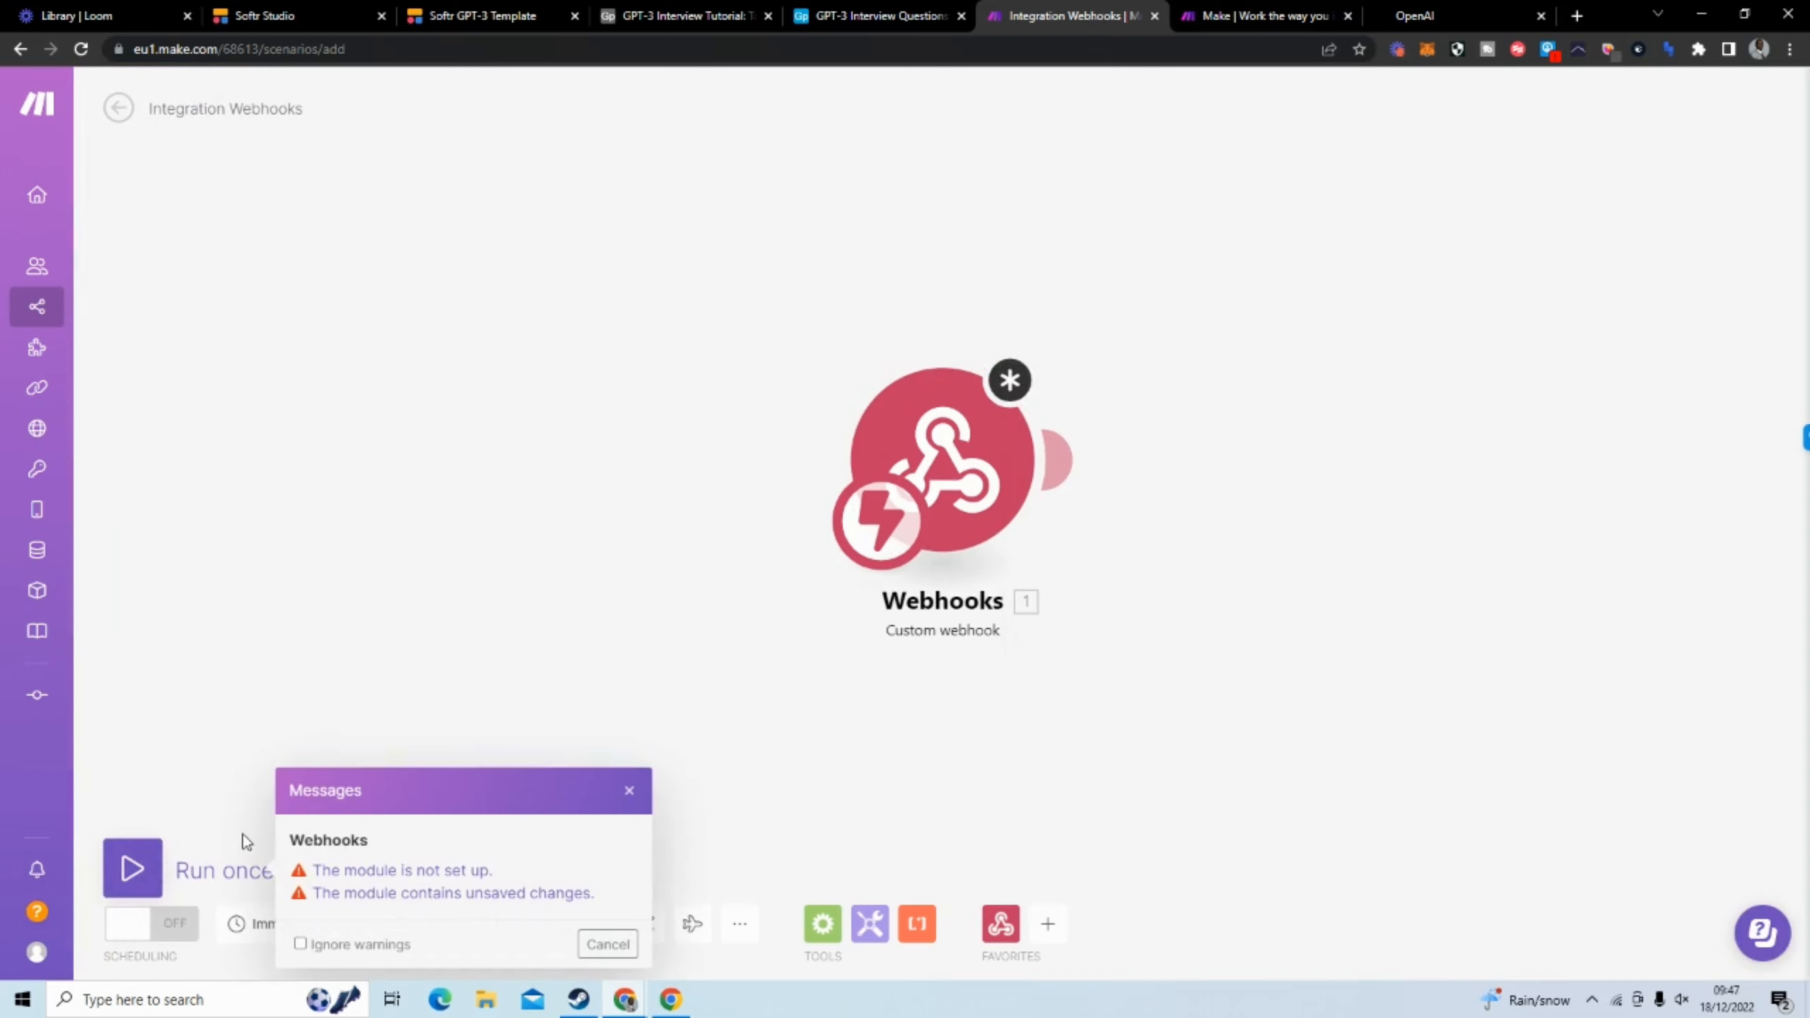
pyautogui.click(432, 869)
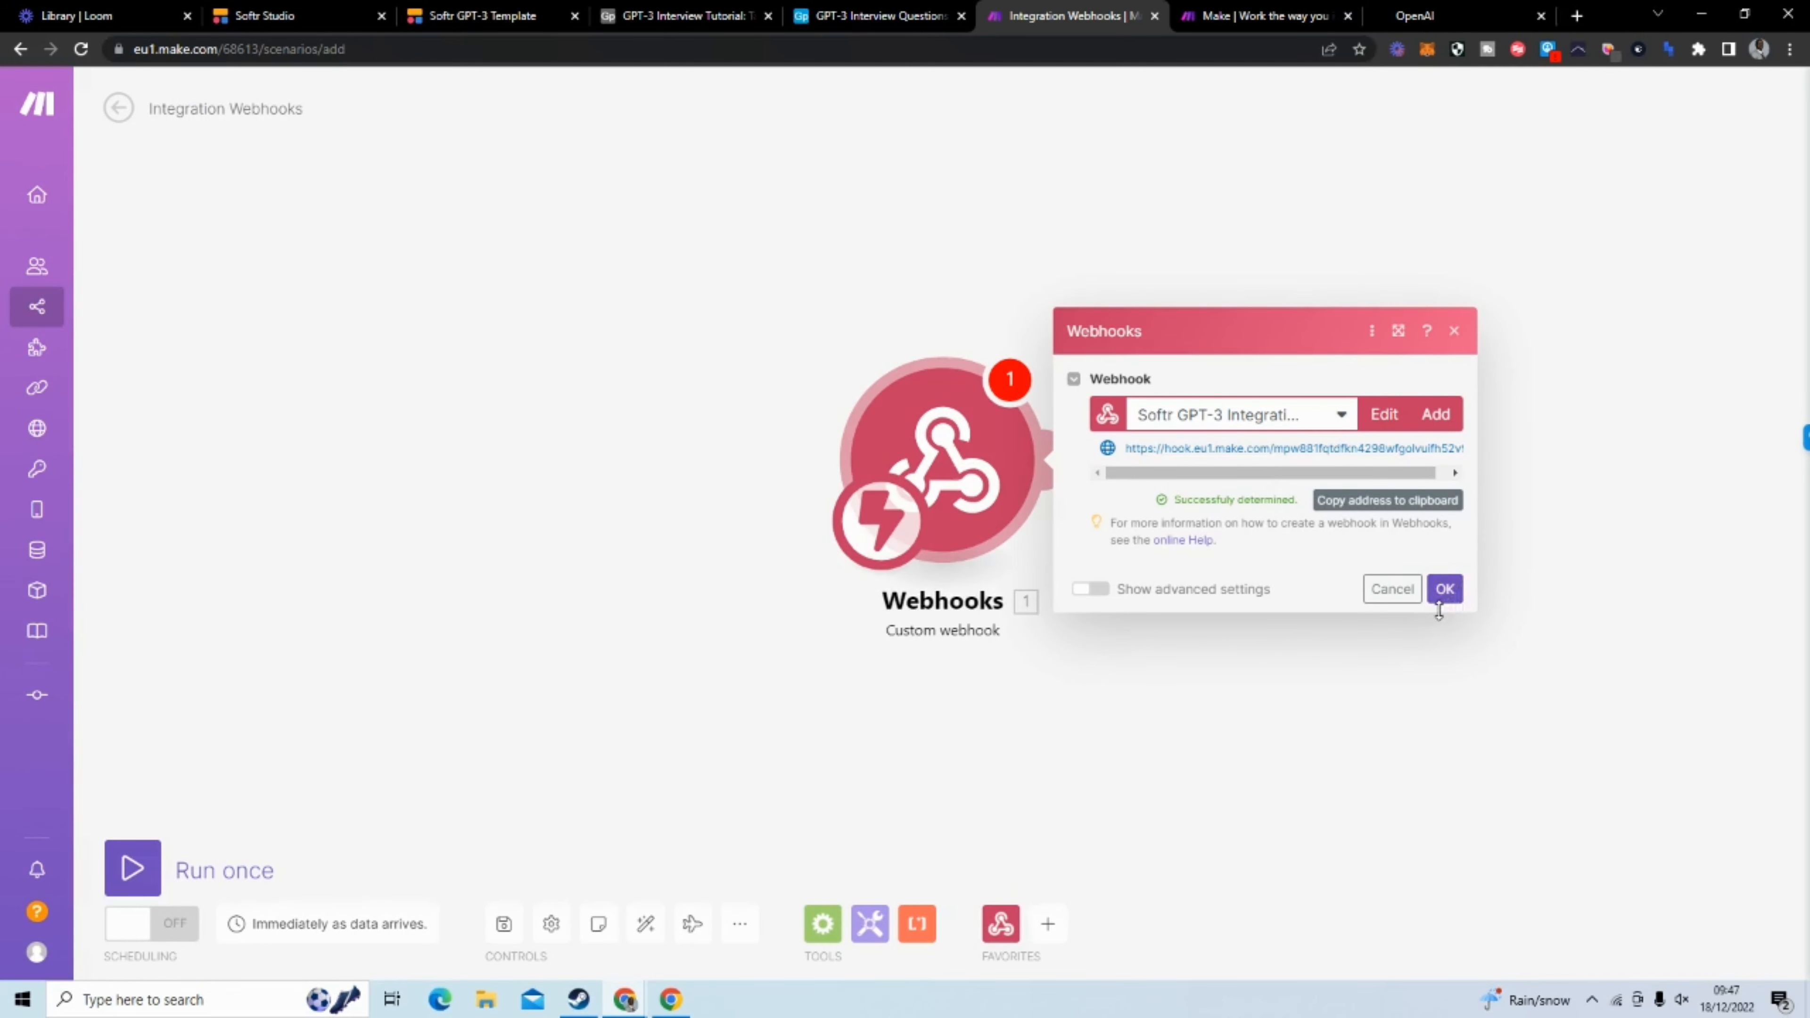
pyautogui.click(1445, 590)
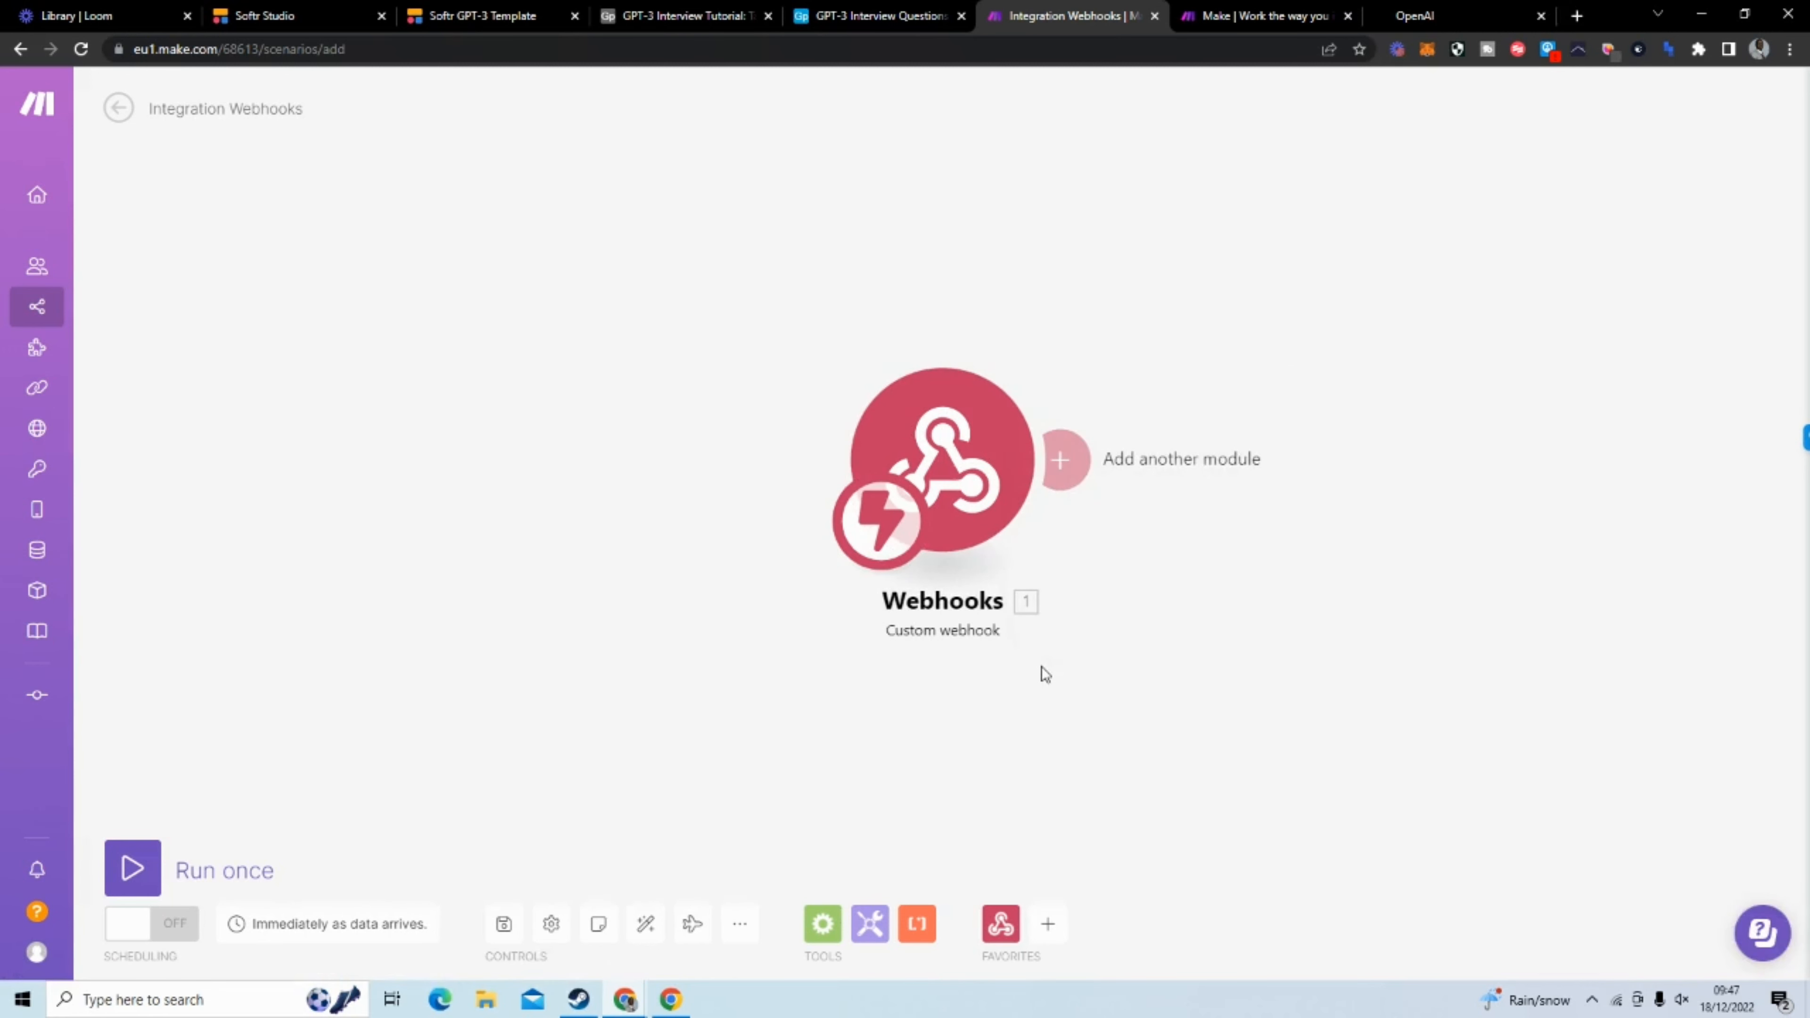
# Run the scenario once, send test data from the Softr form and return to the scenario in Make
pyautogui.click(132, 868)
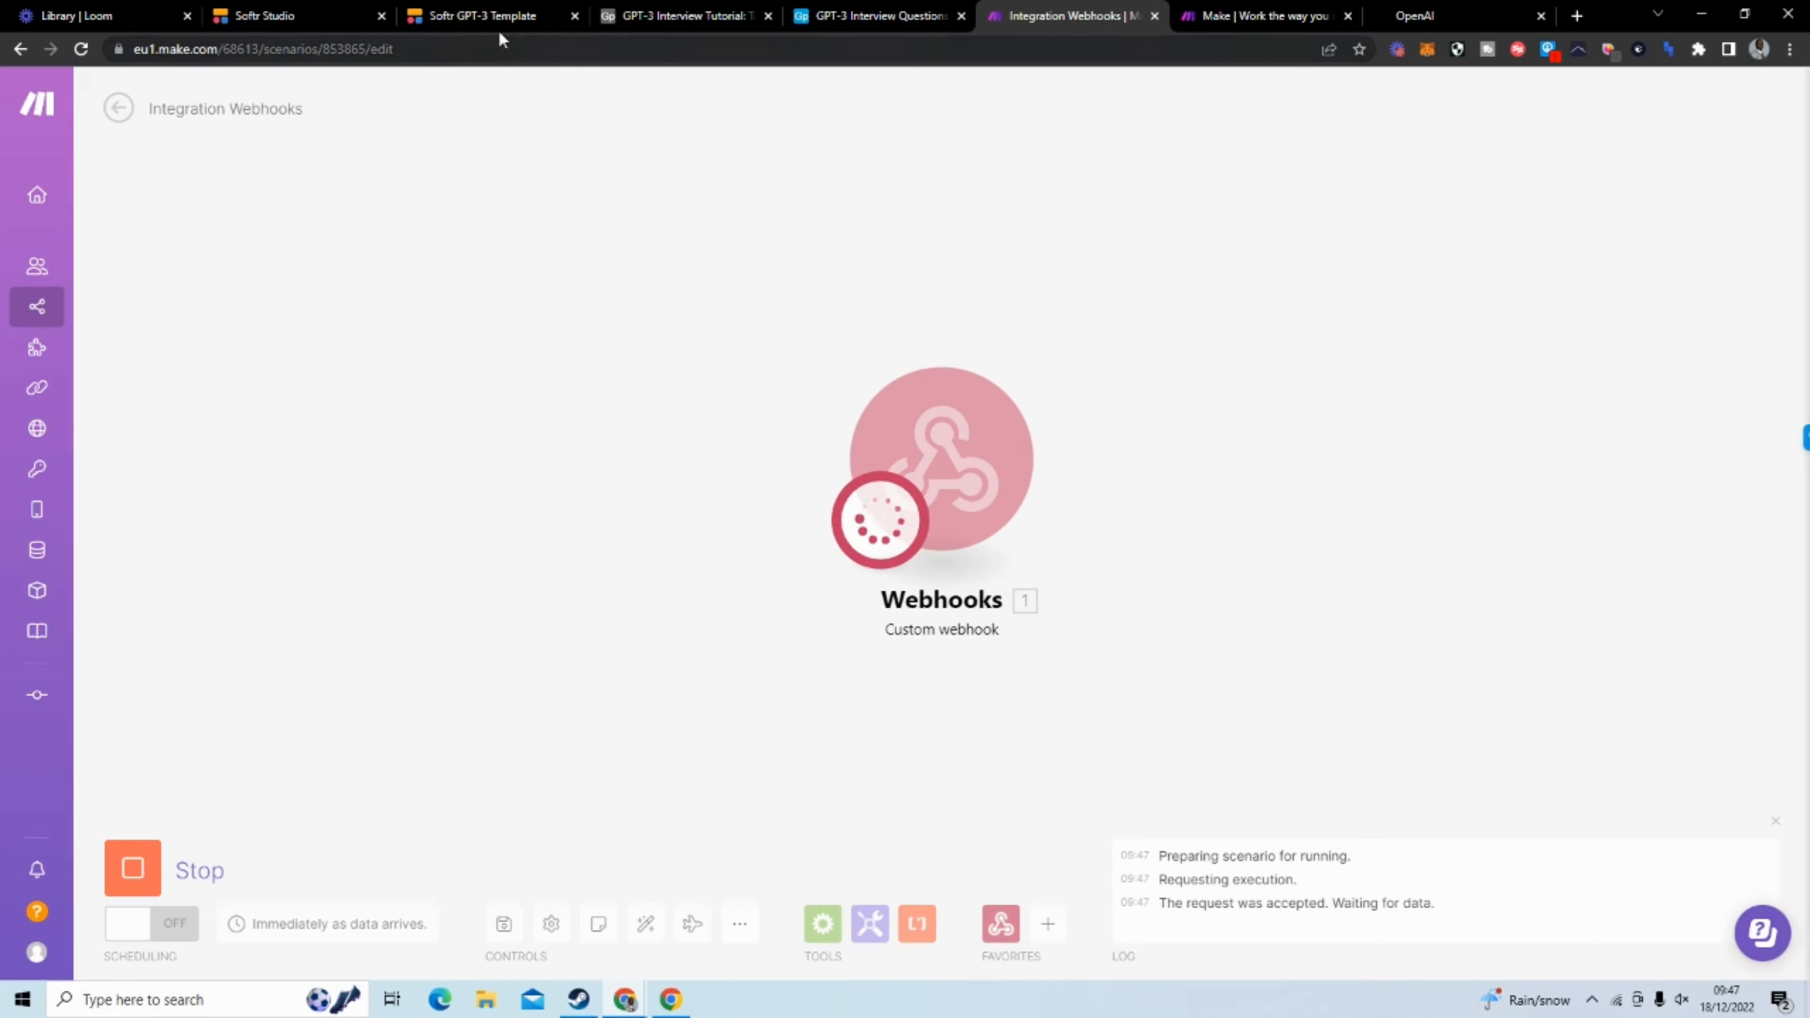
pyautogui.click(308, 15)
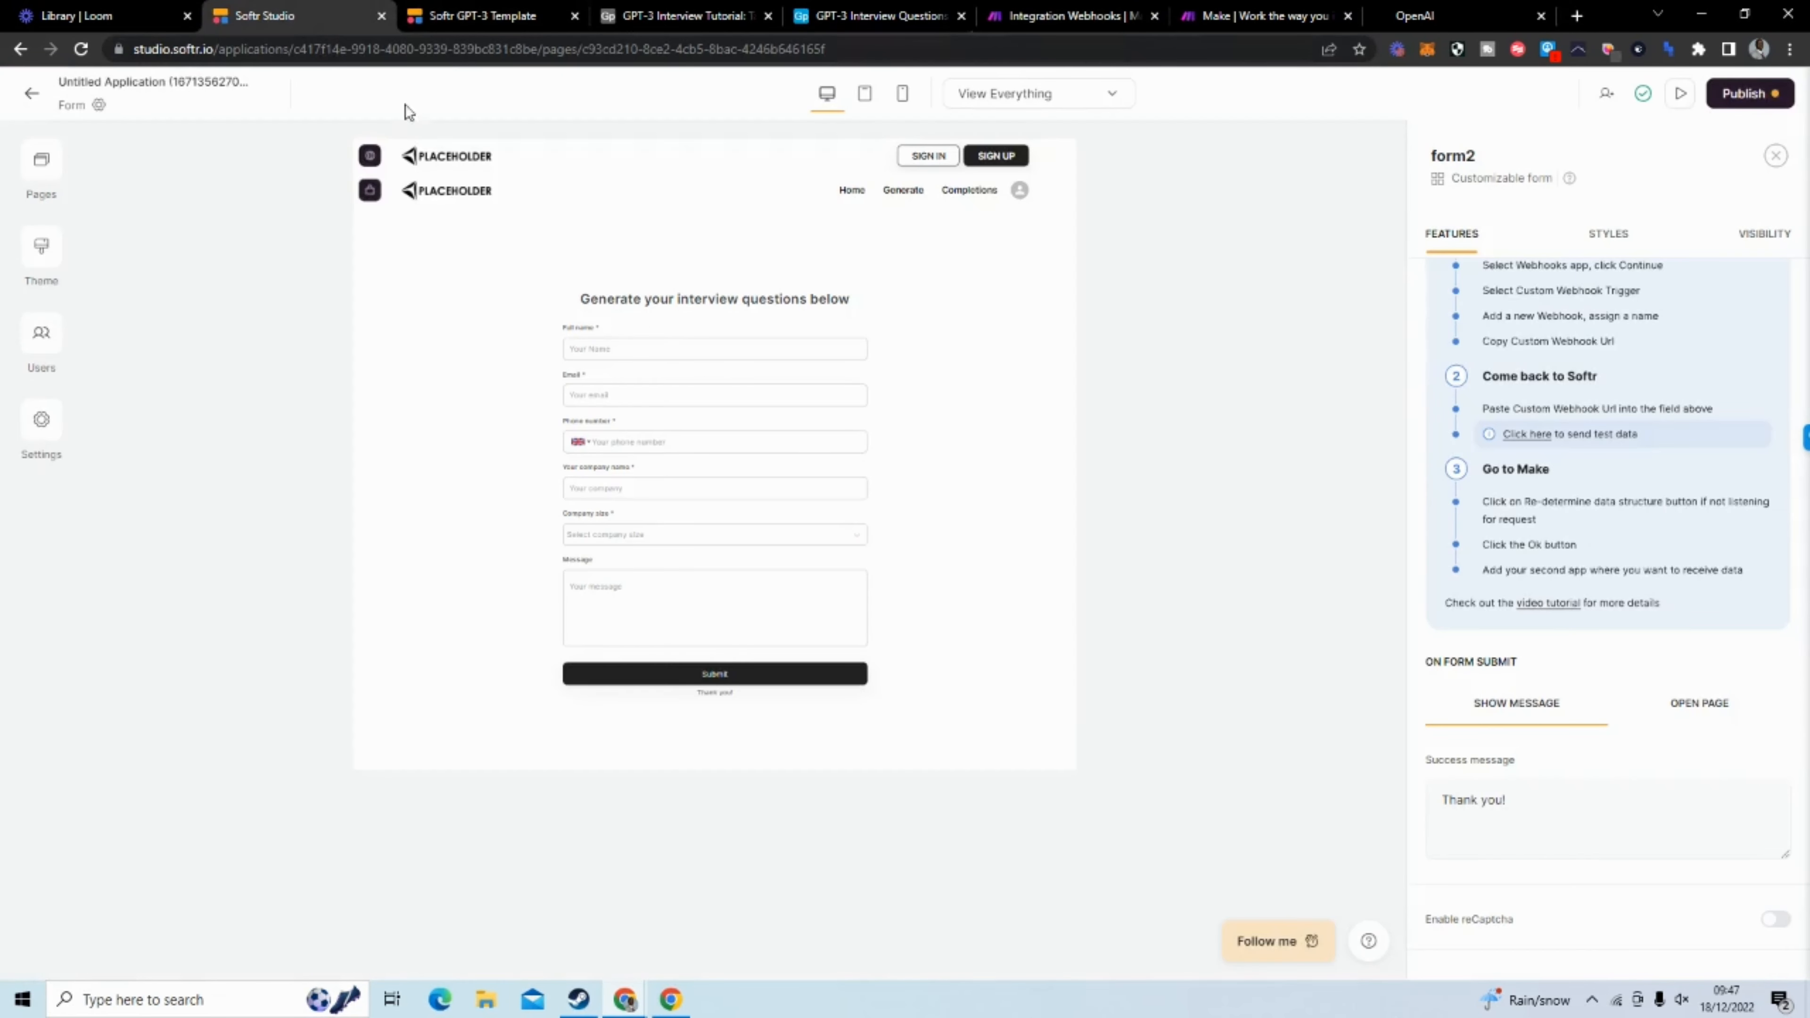
pyautogui.click(1529, 442)
pyautogui.click(1035, 23)
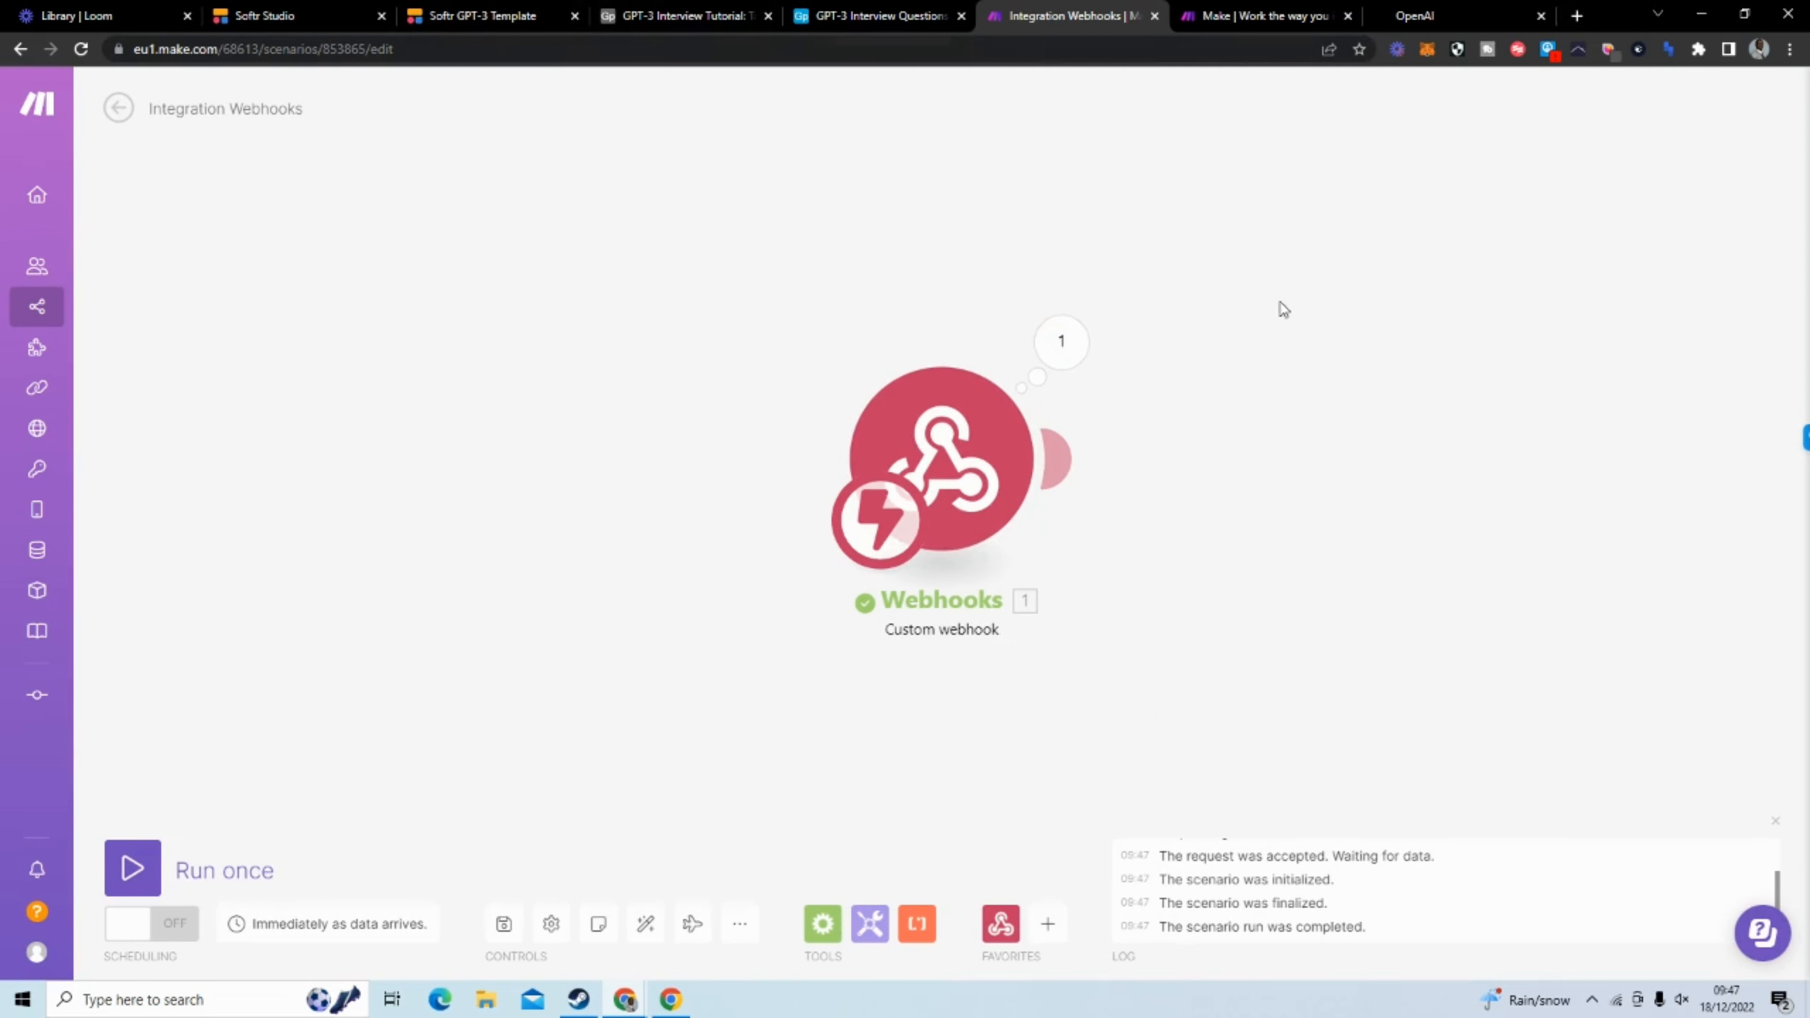
# Review the form's fields, Submit action and success message in Softr Studio, and return to the Make scenario
pyautogui.click(438, 19)
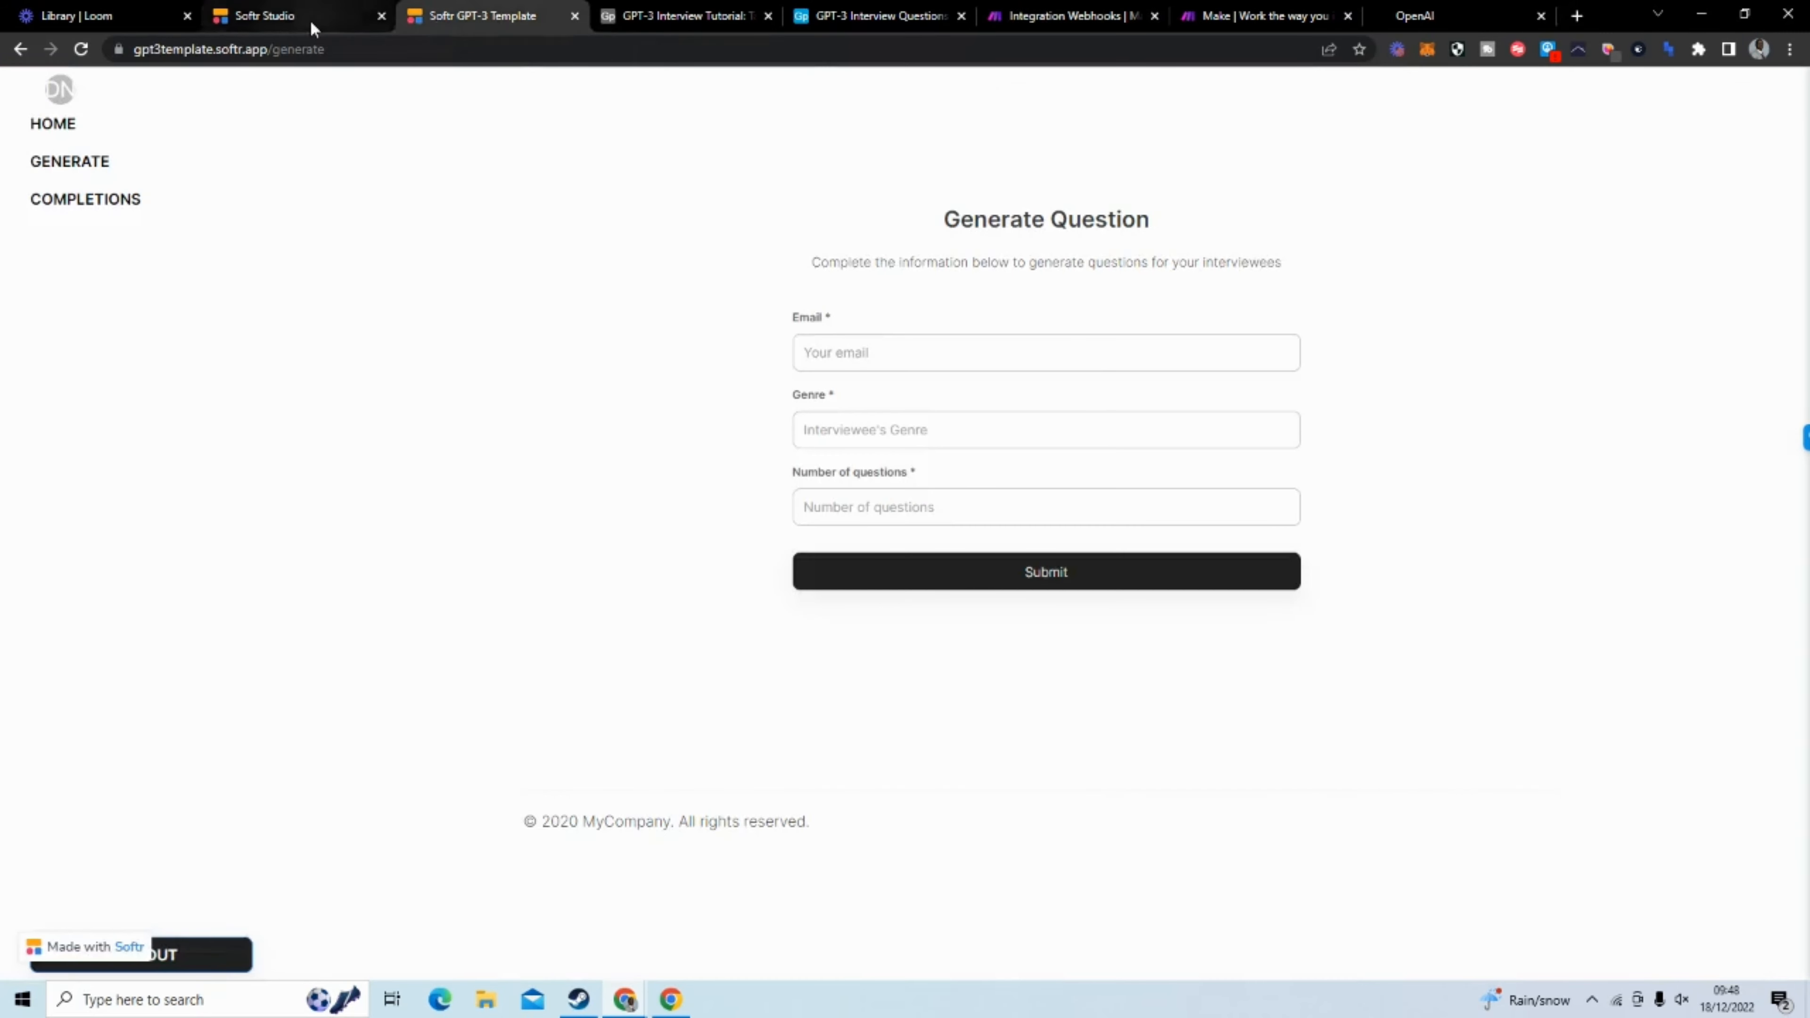
pyautogui.click(308, 19)
pyautogui.scroll(15, 1489, 592)
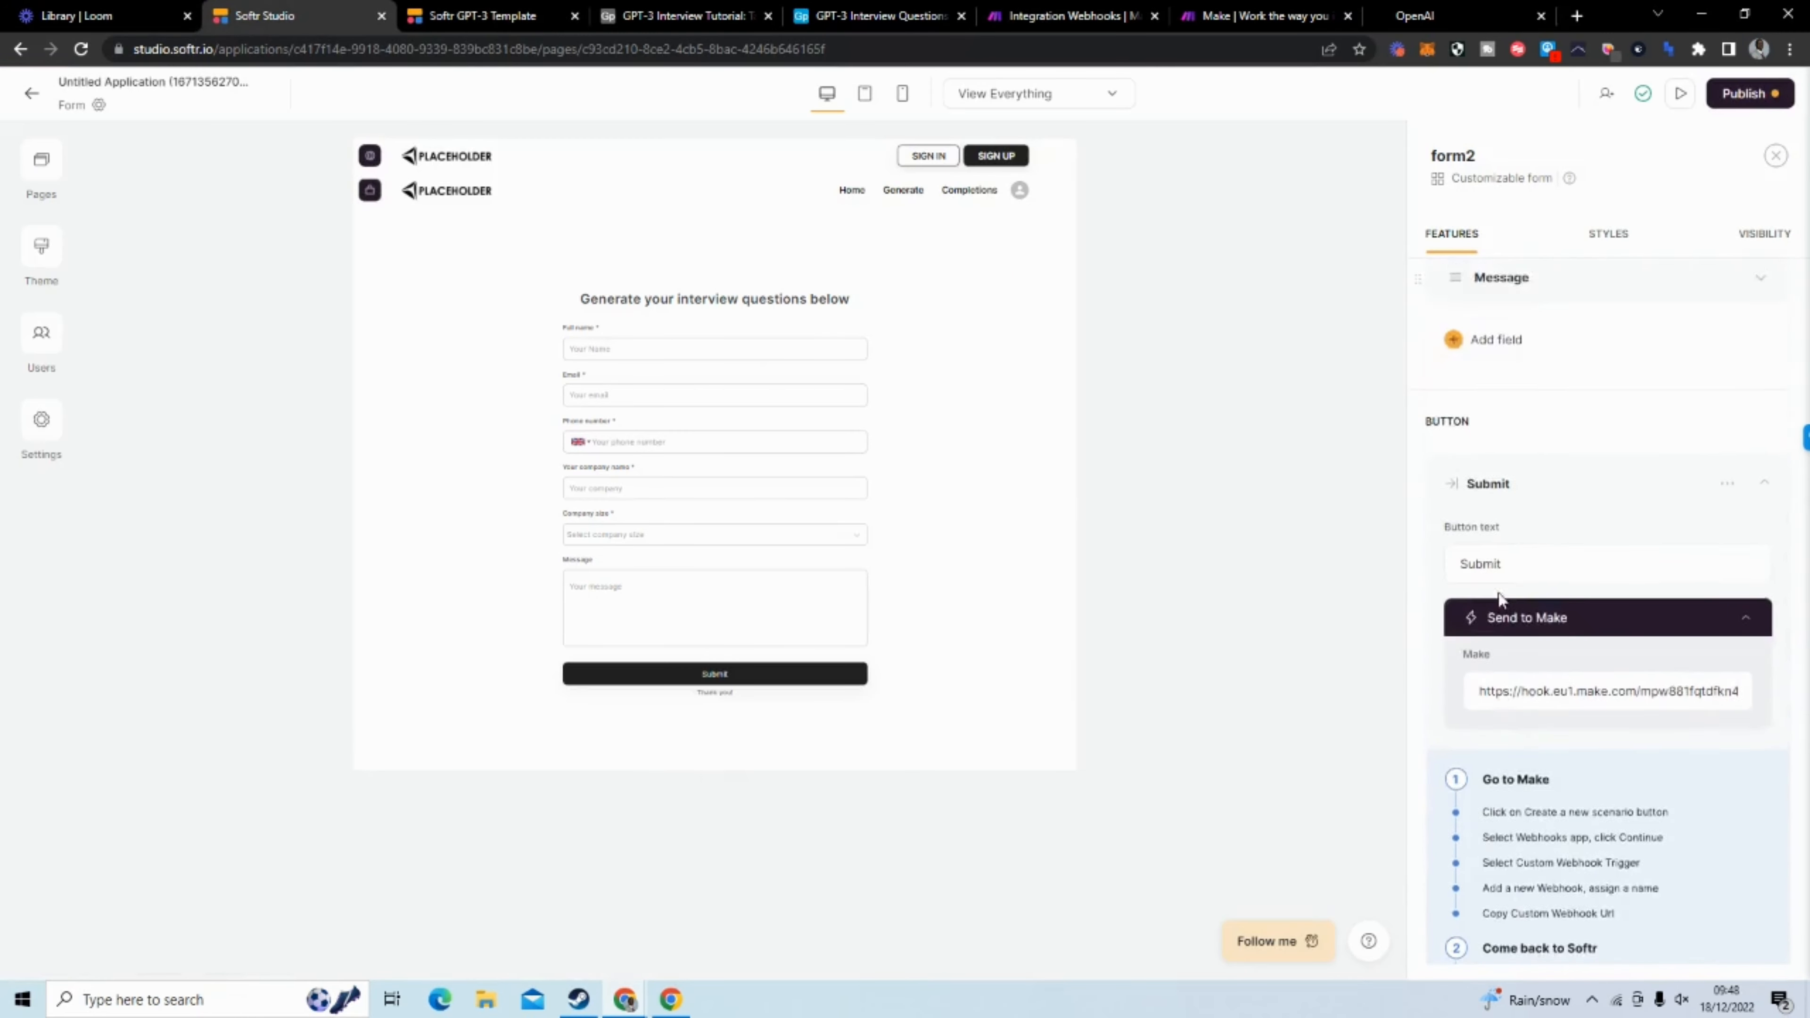
pyautogui.scroll(-12, 1500, 594)
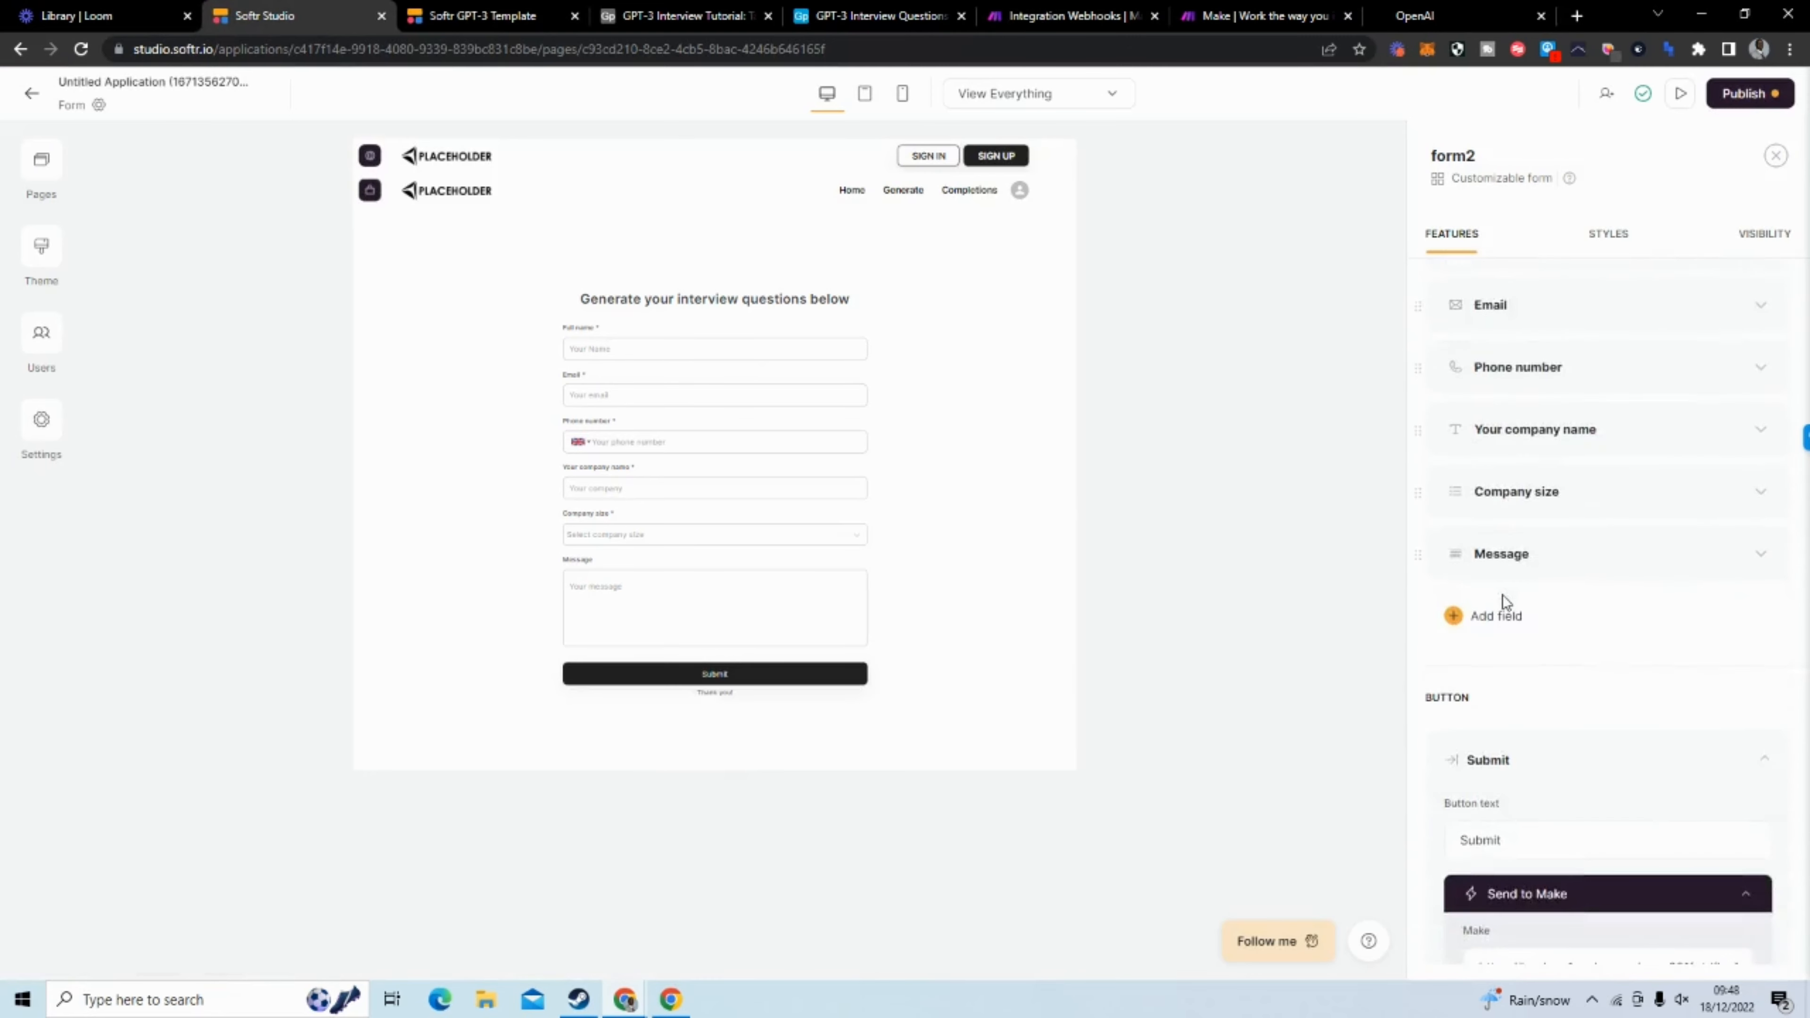
pyautogui.scroll(-5, 1504, 596)
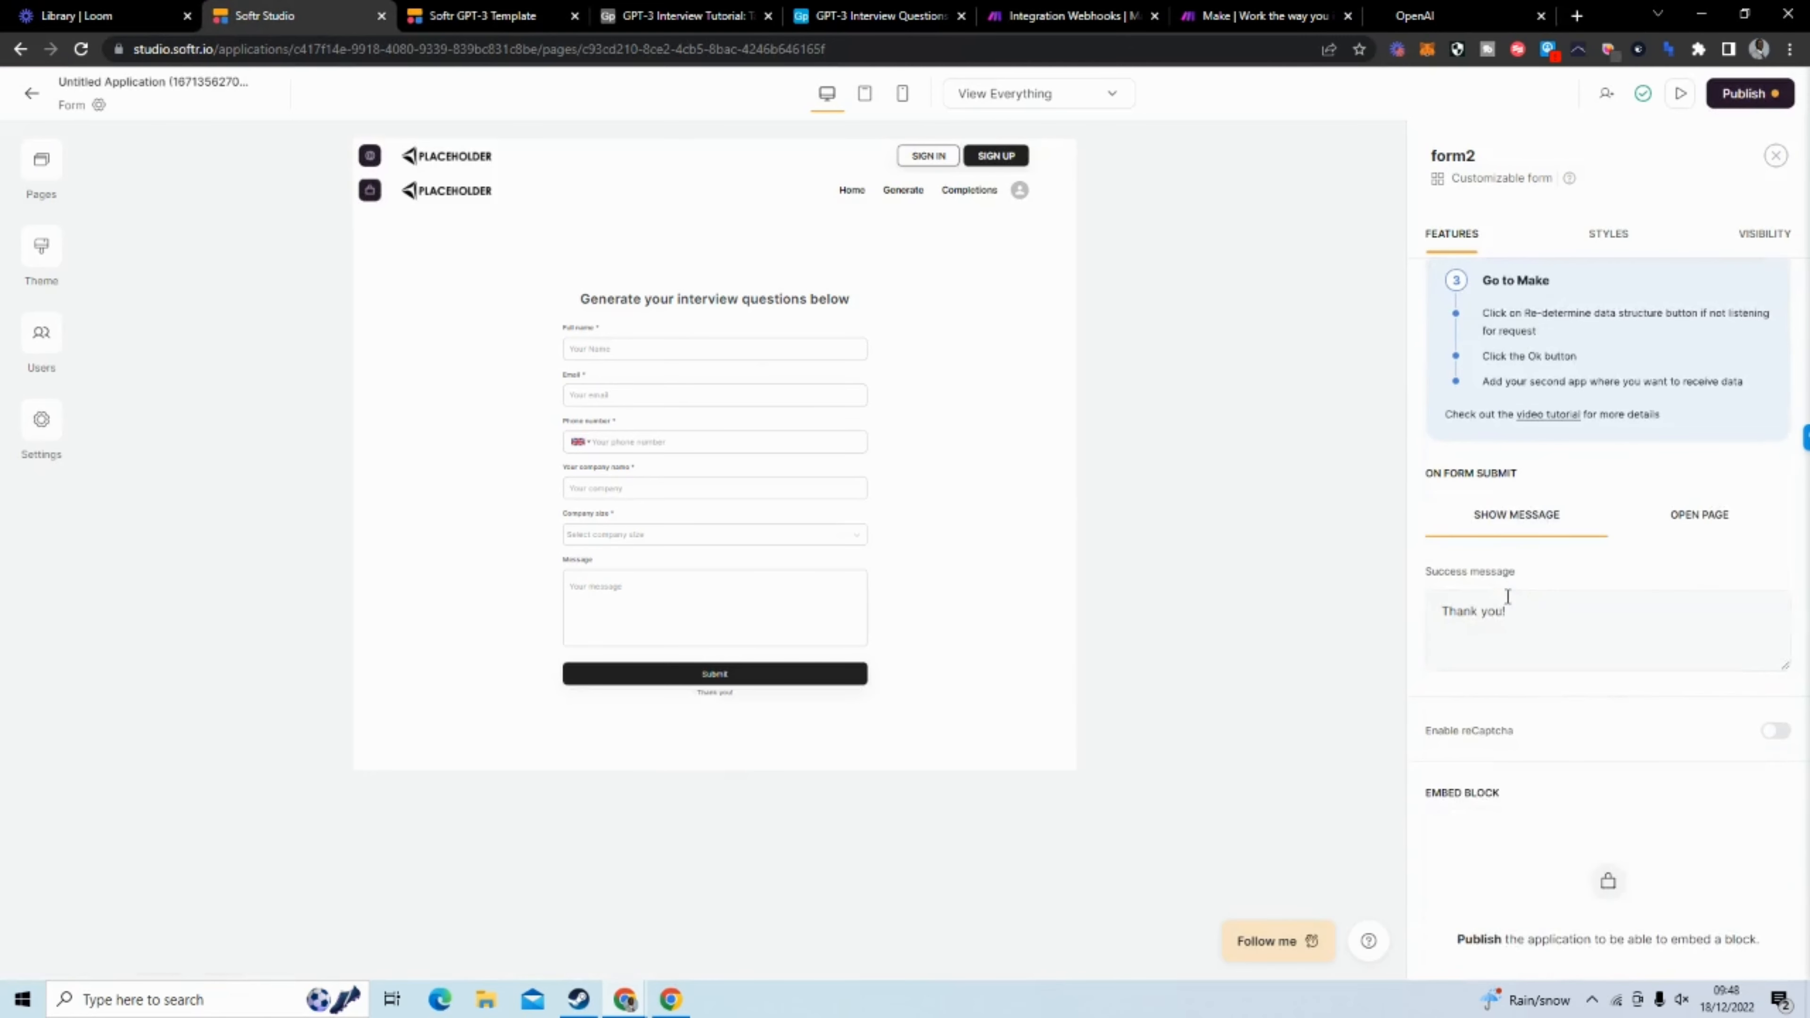
pyautogui.scroll(9, 1504, 591)
pyautogui.scroll(8, 1506, 579)
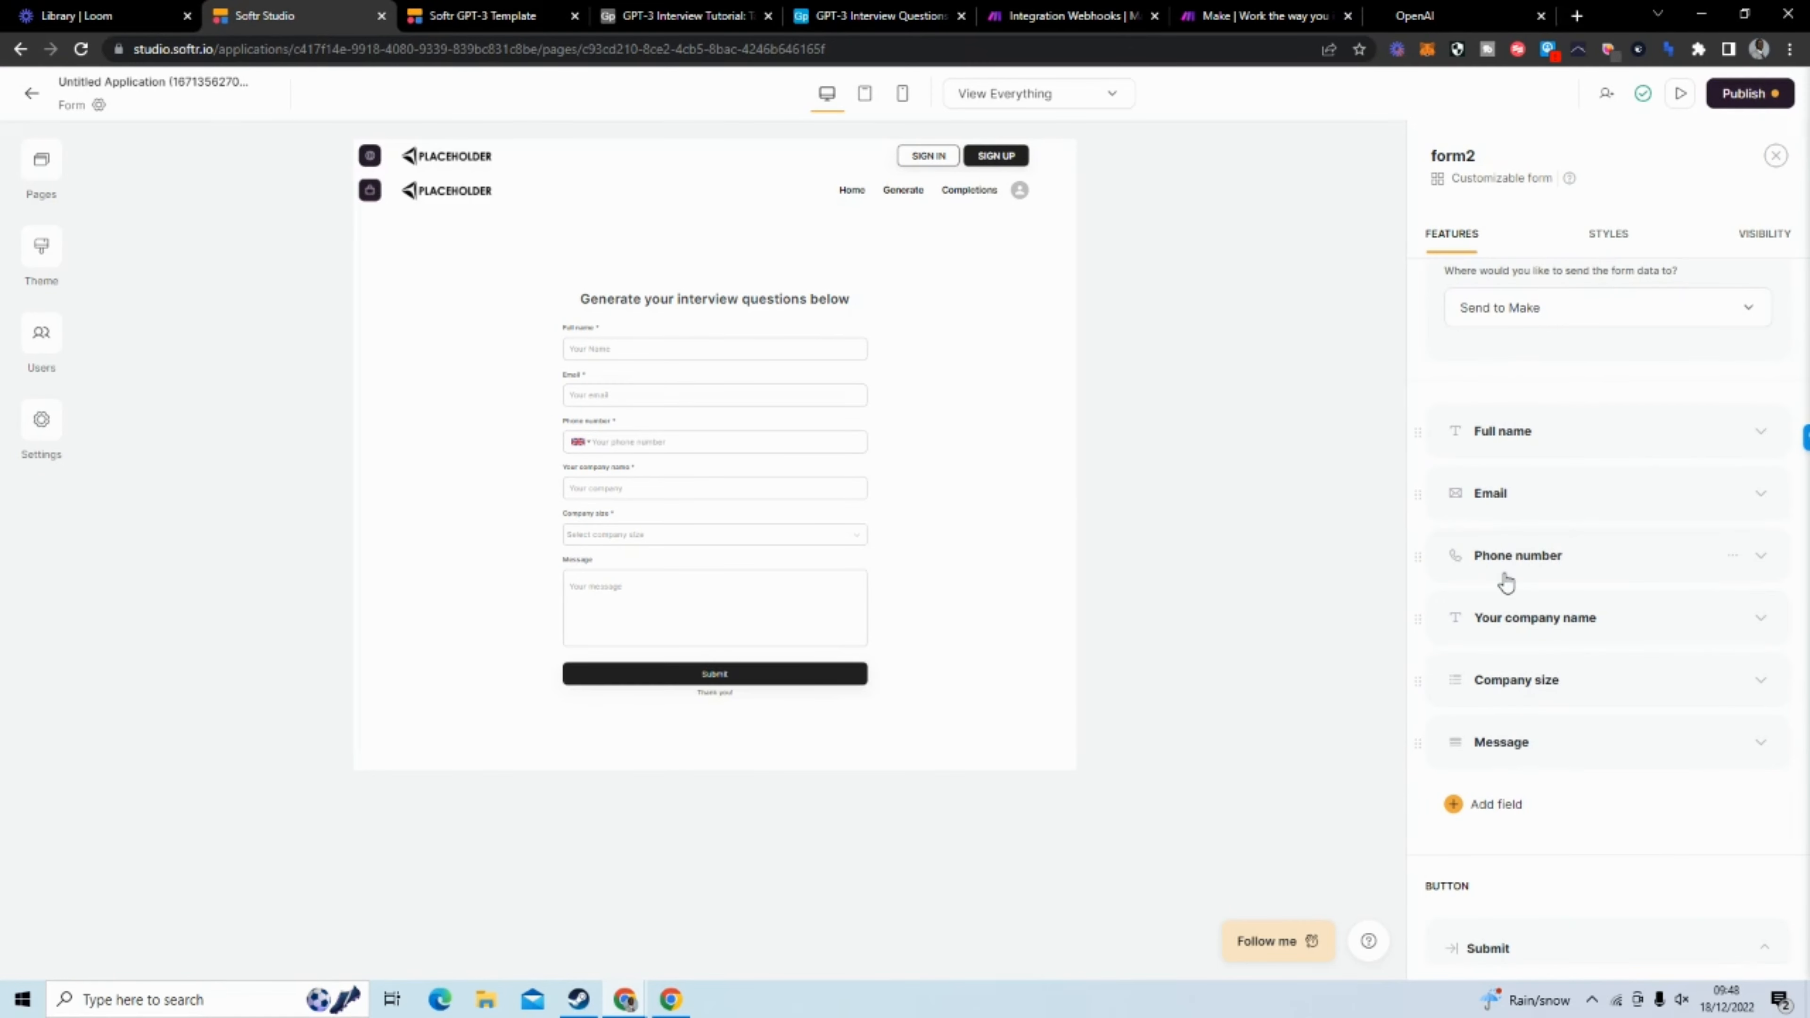
pyautogui.click(1089, 21)
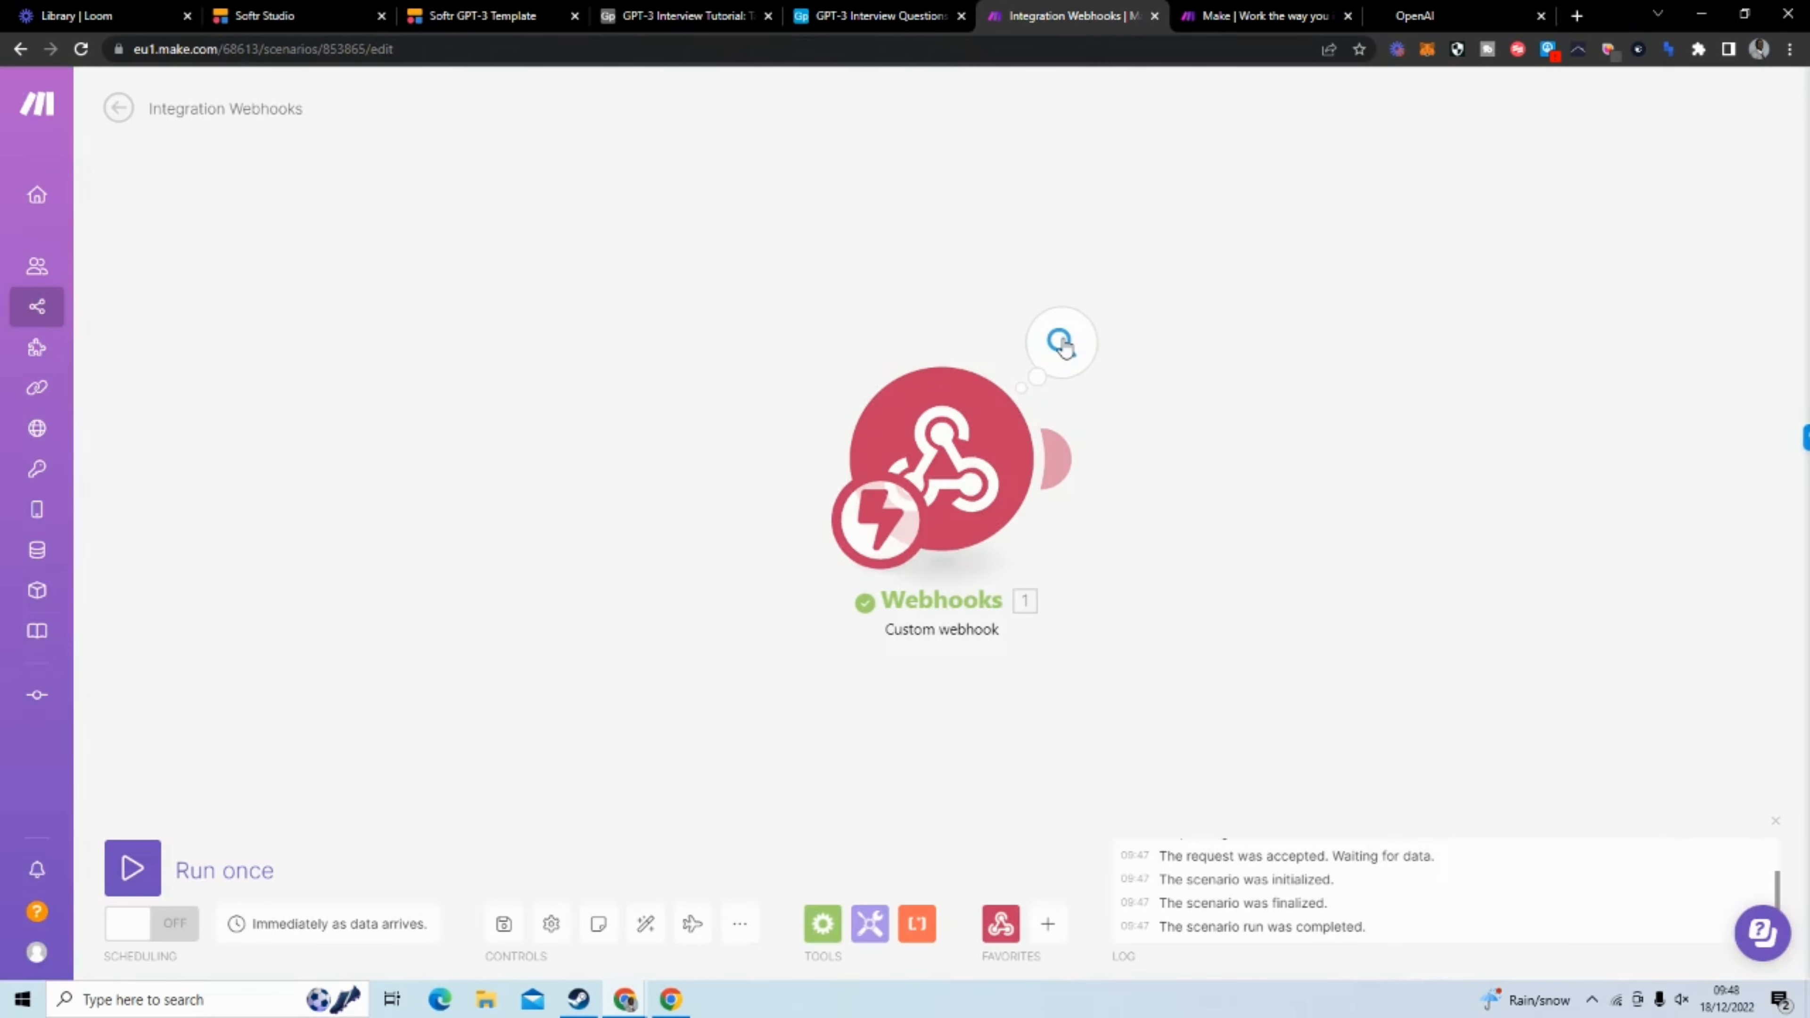
# Check the Webhooks module's received data, return to Softr Studio and delete the form's Full name, Email and Phone number fields
pyautogui.click(1062, 343)
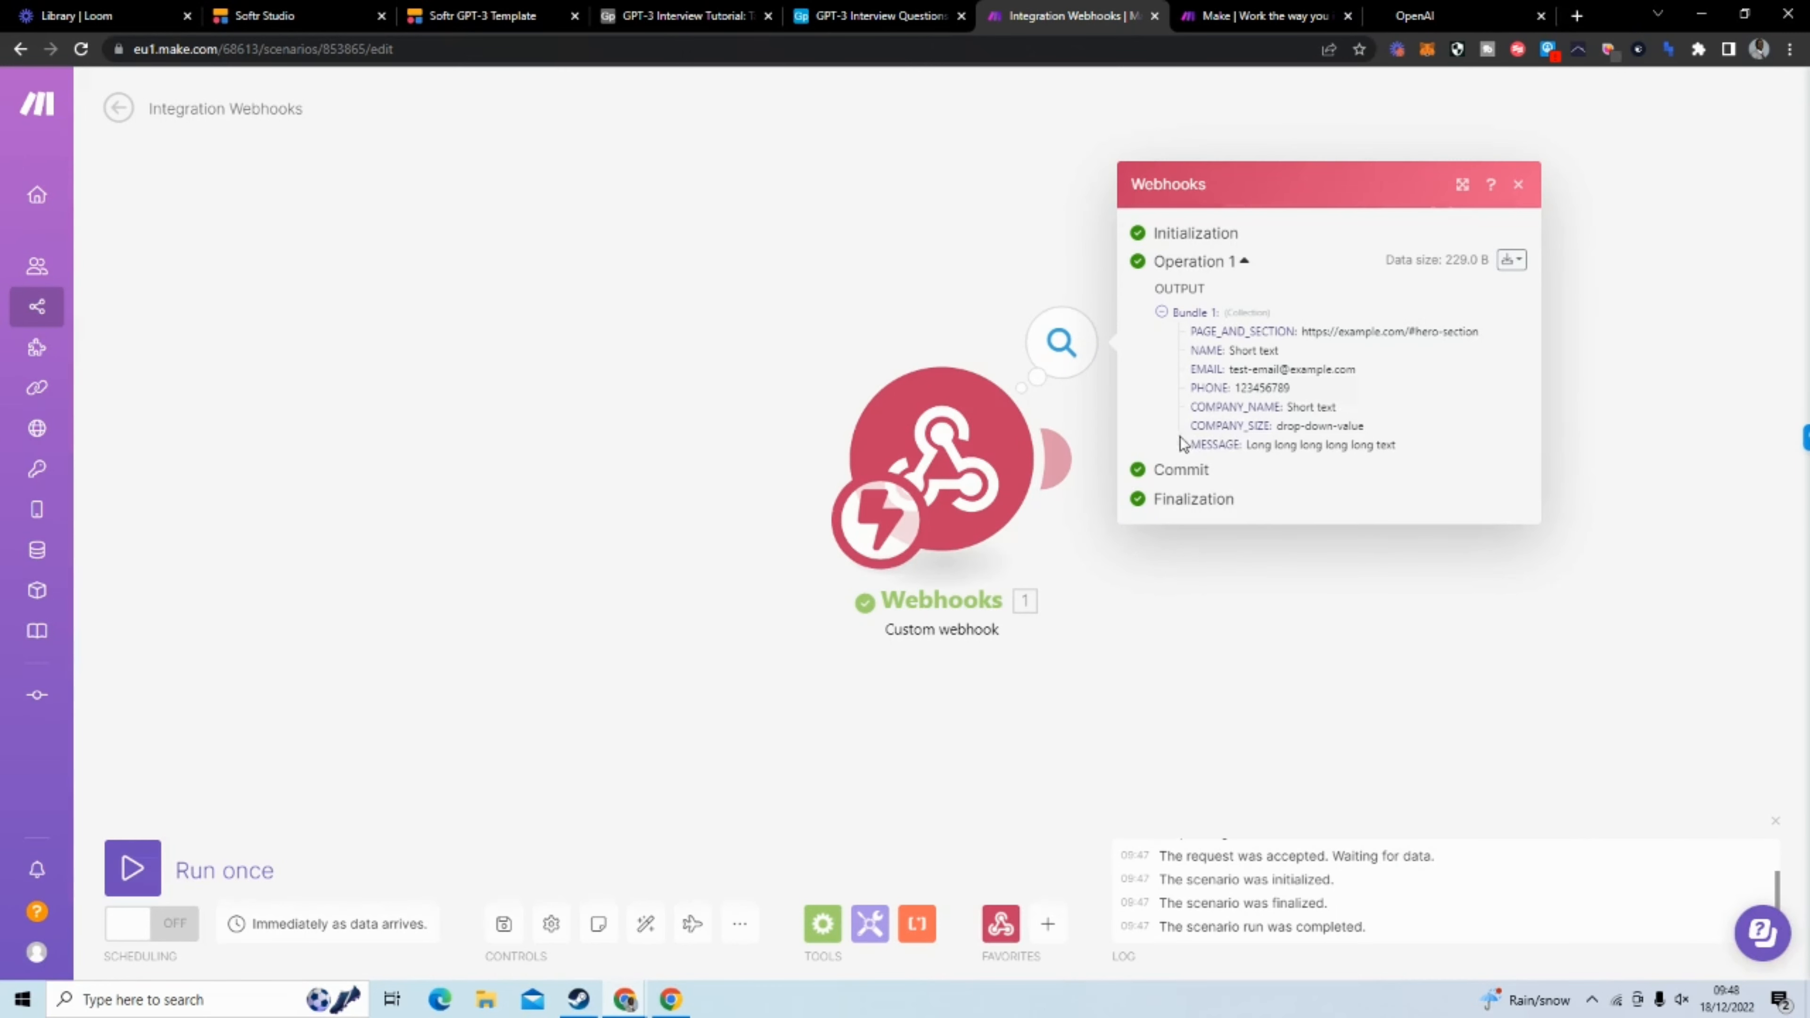
pyautogui.click(299, 16)
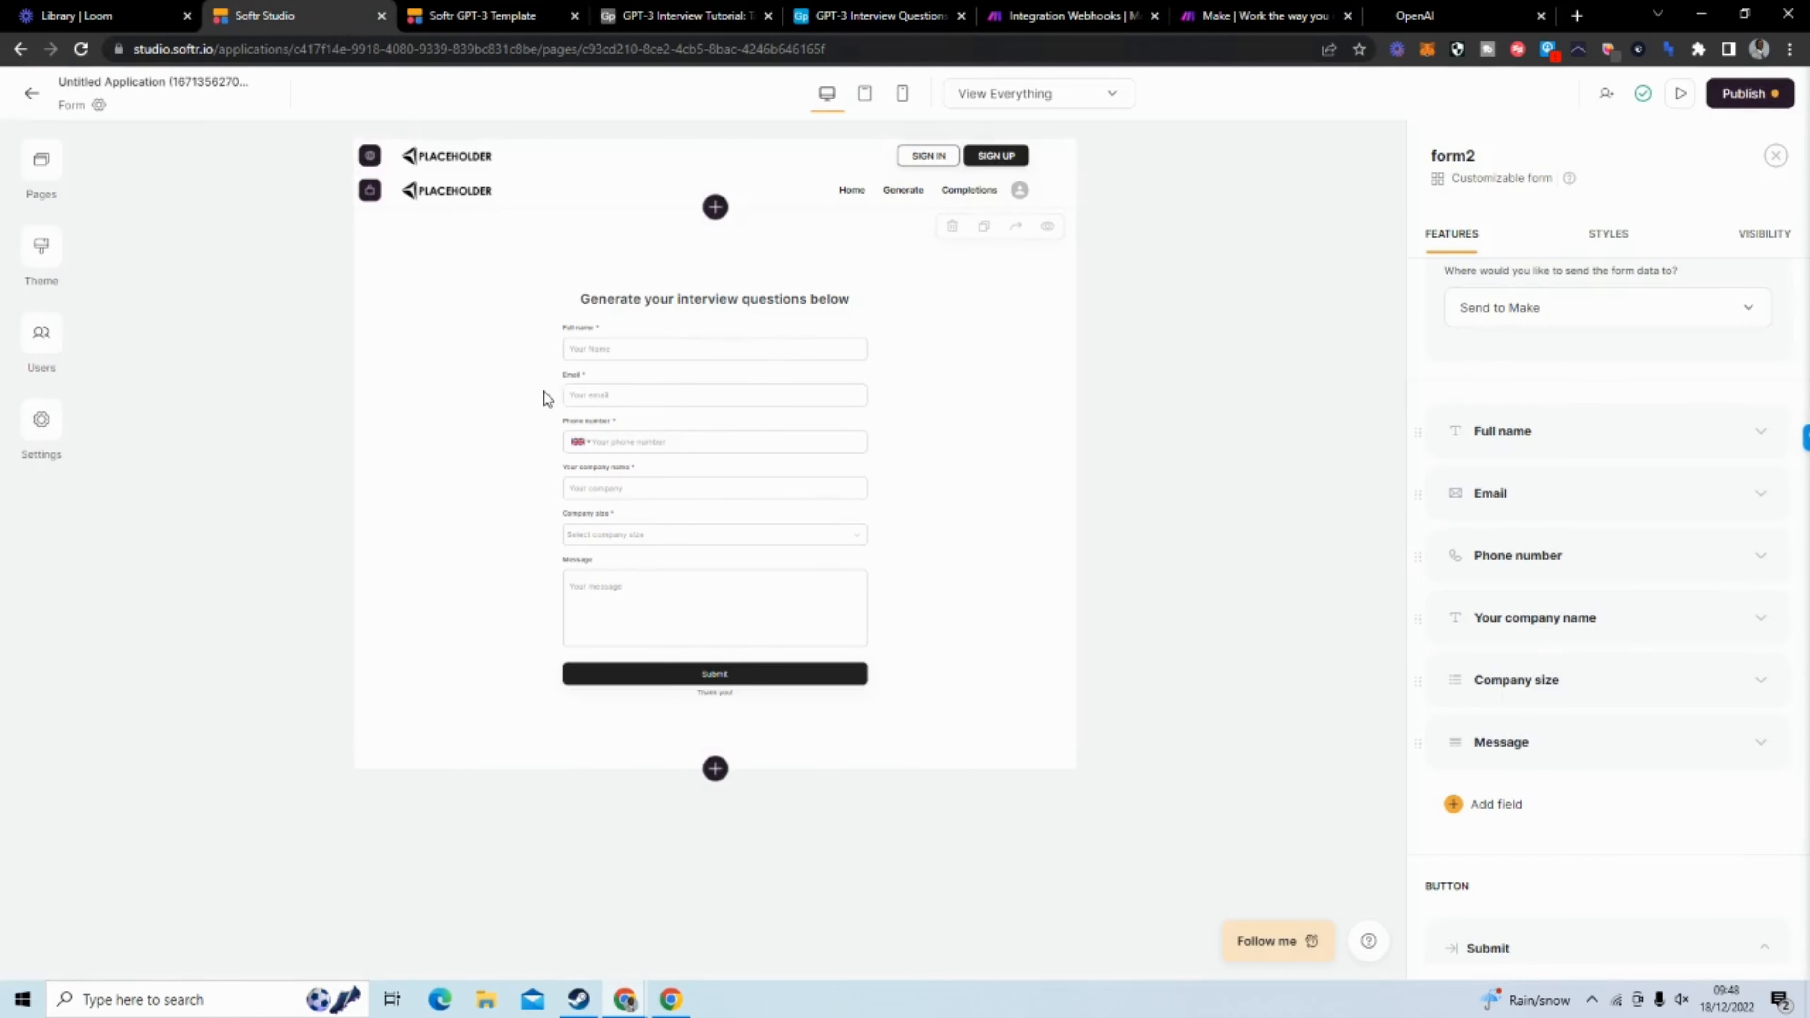
pyautogui.click(1733, 432)
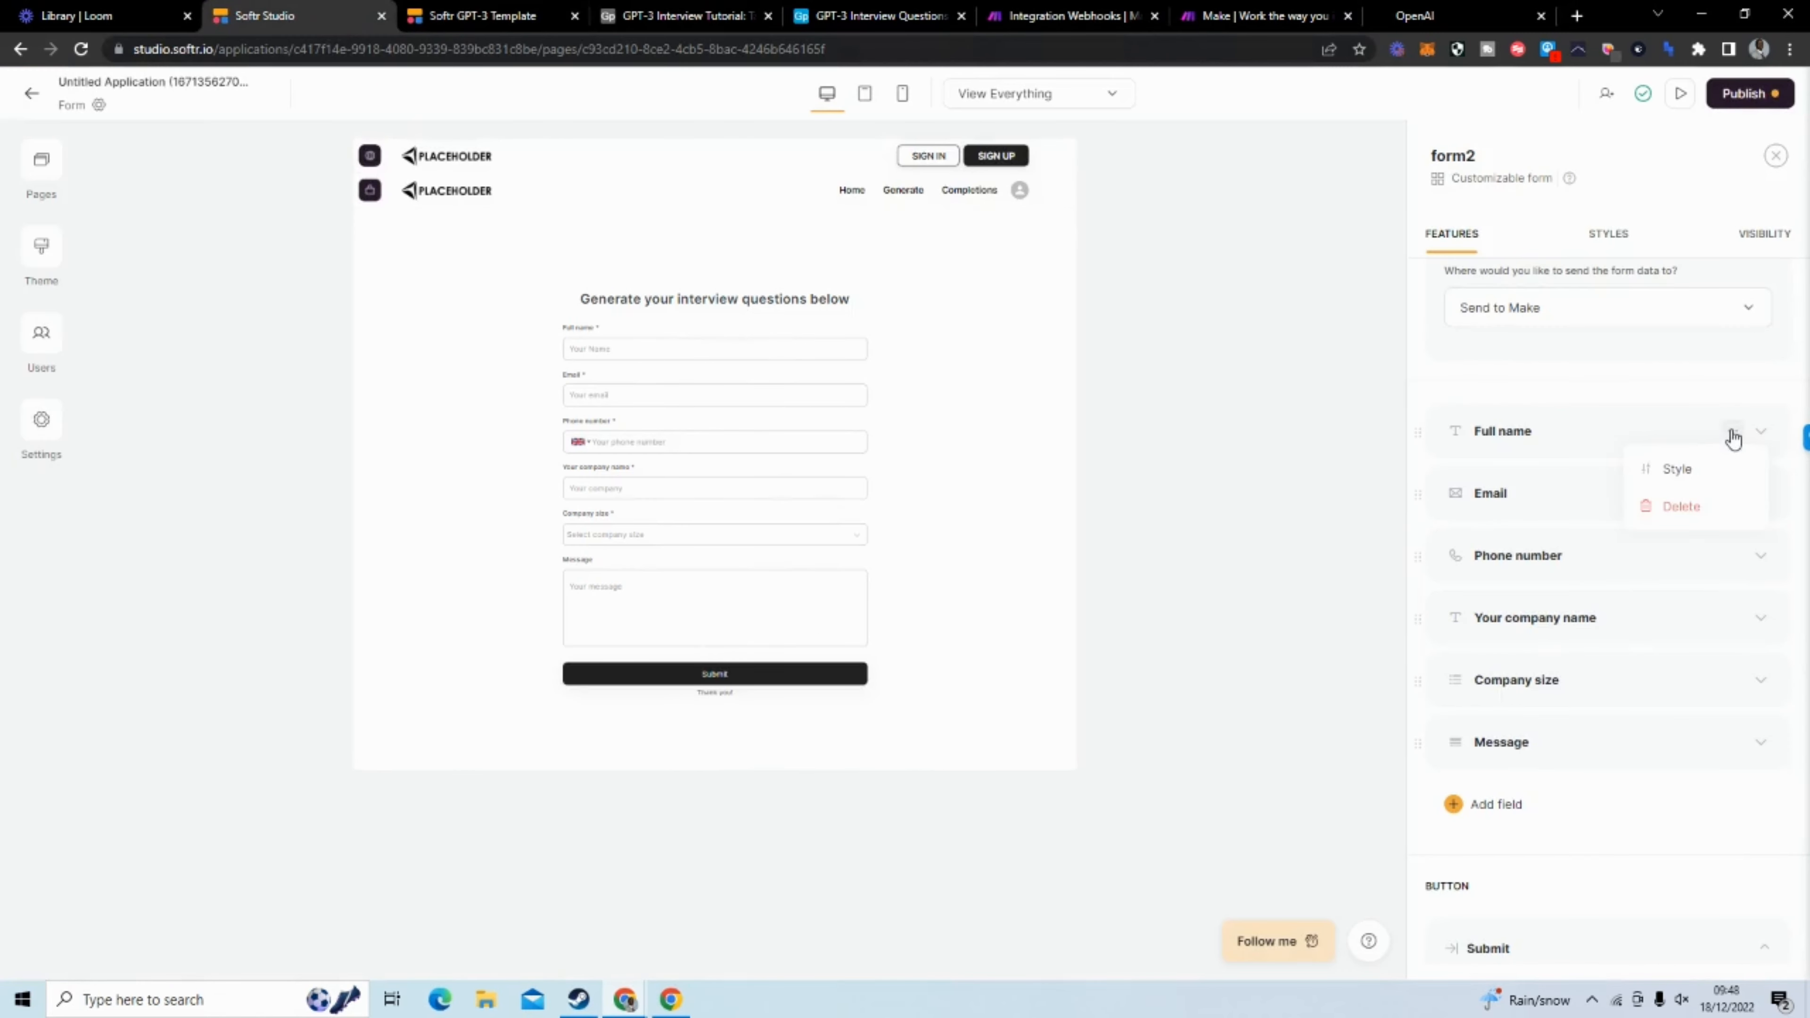
pyautogui.click(1710, 508)
pyautogui.click(1732, 433)
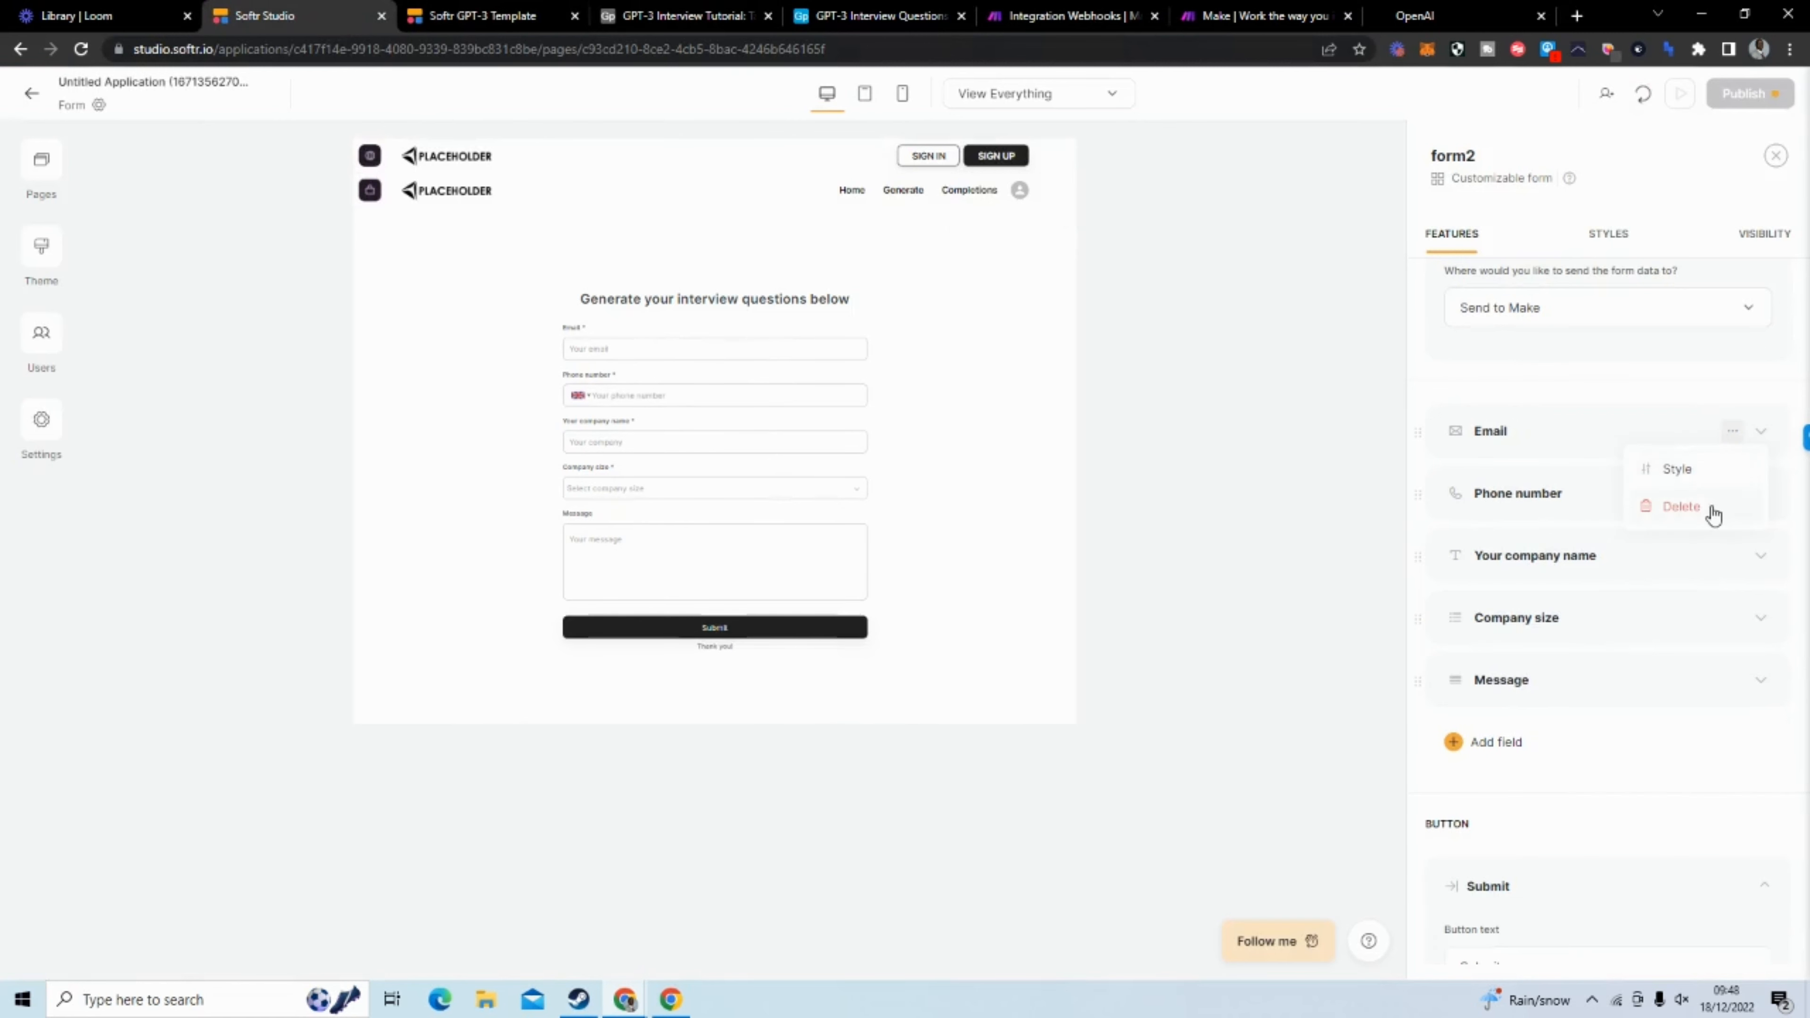
pyautogui.click(1712, 507)
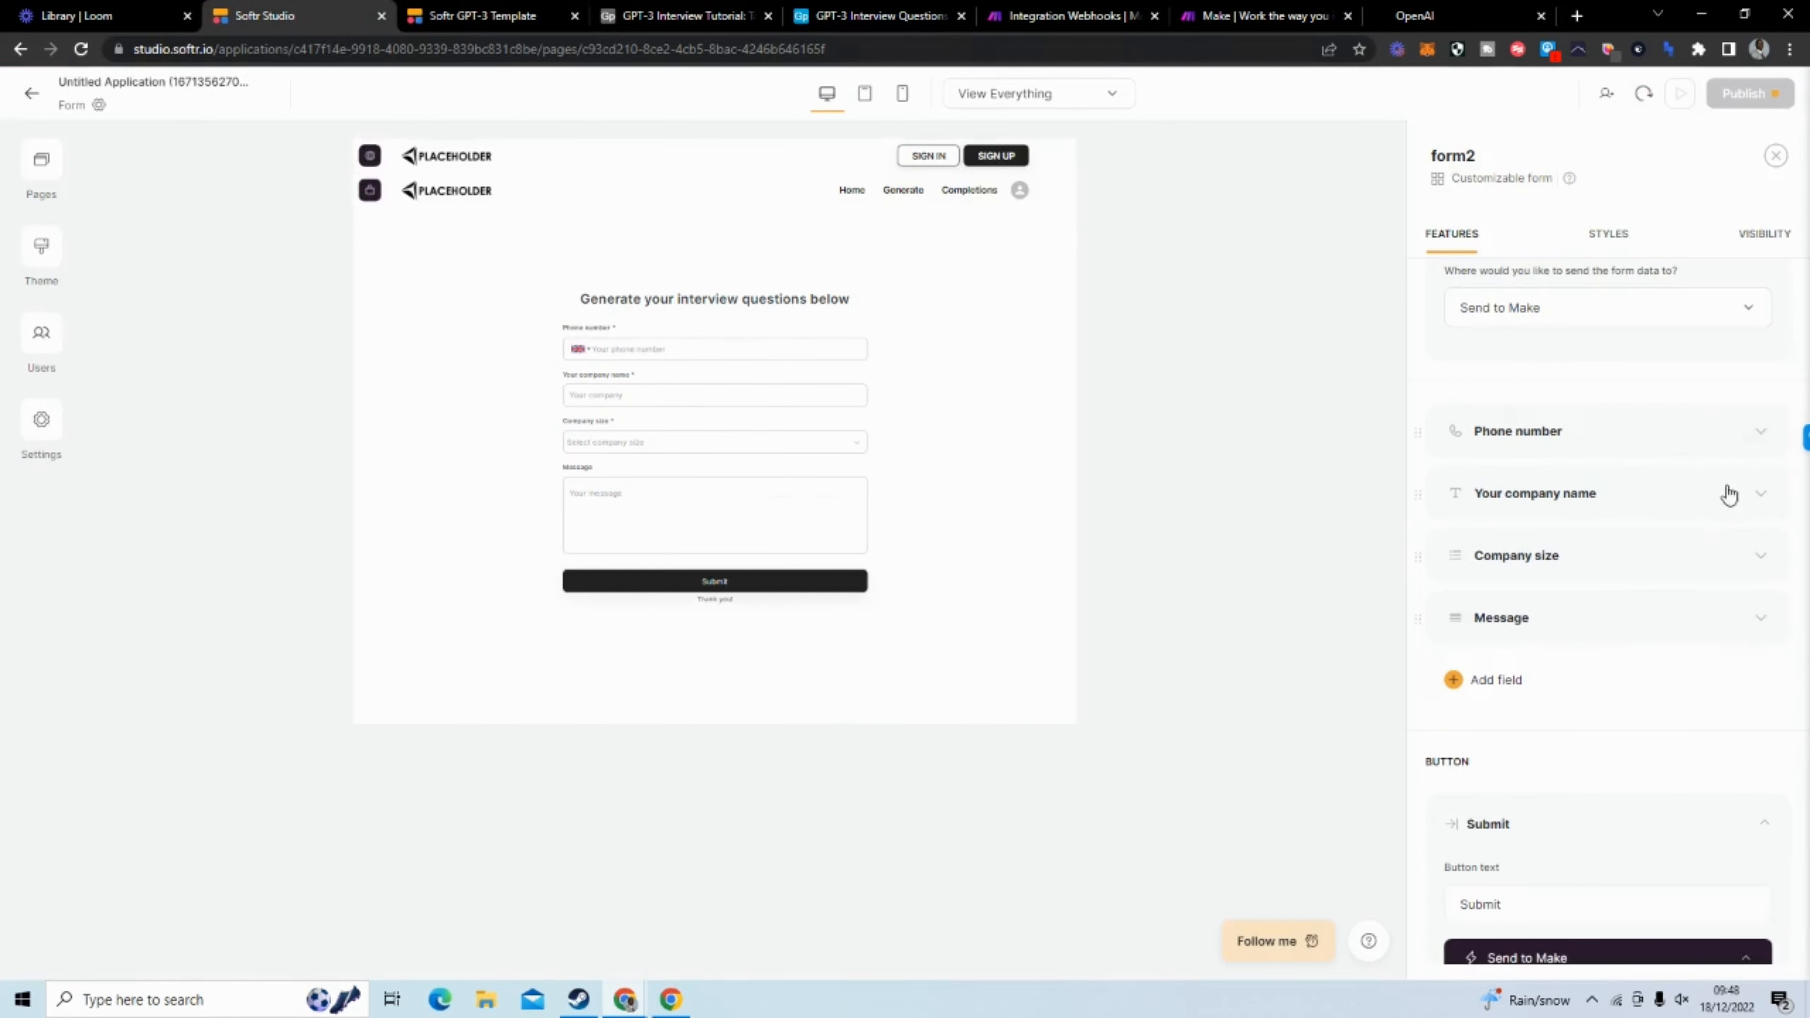
pyautogui.click(1734, 433)
pyautogui.click(1713, 508)
# Delete the Company size and Message fields from the form, keeping the Your company name field
pyautogui.click(1732, 432)
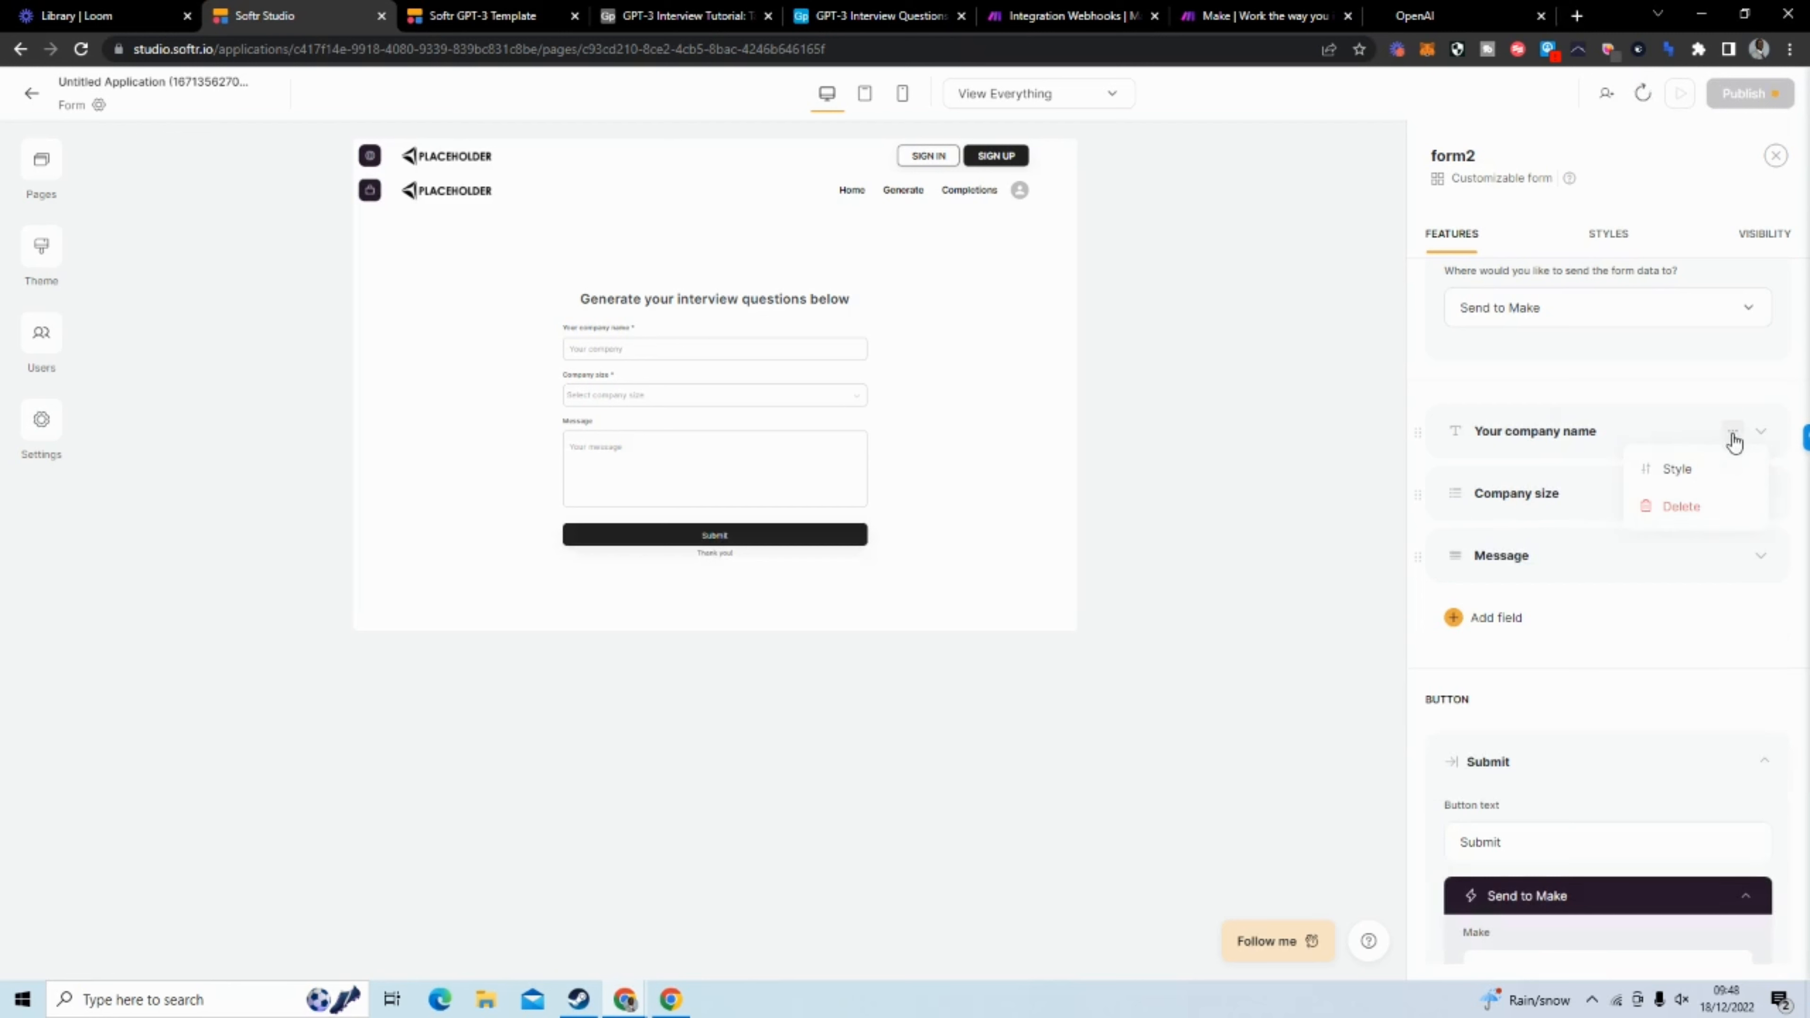
pyautogui.click(1653, 665)
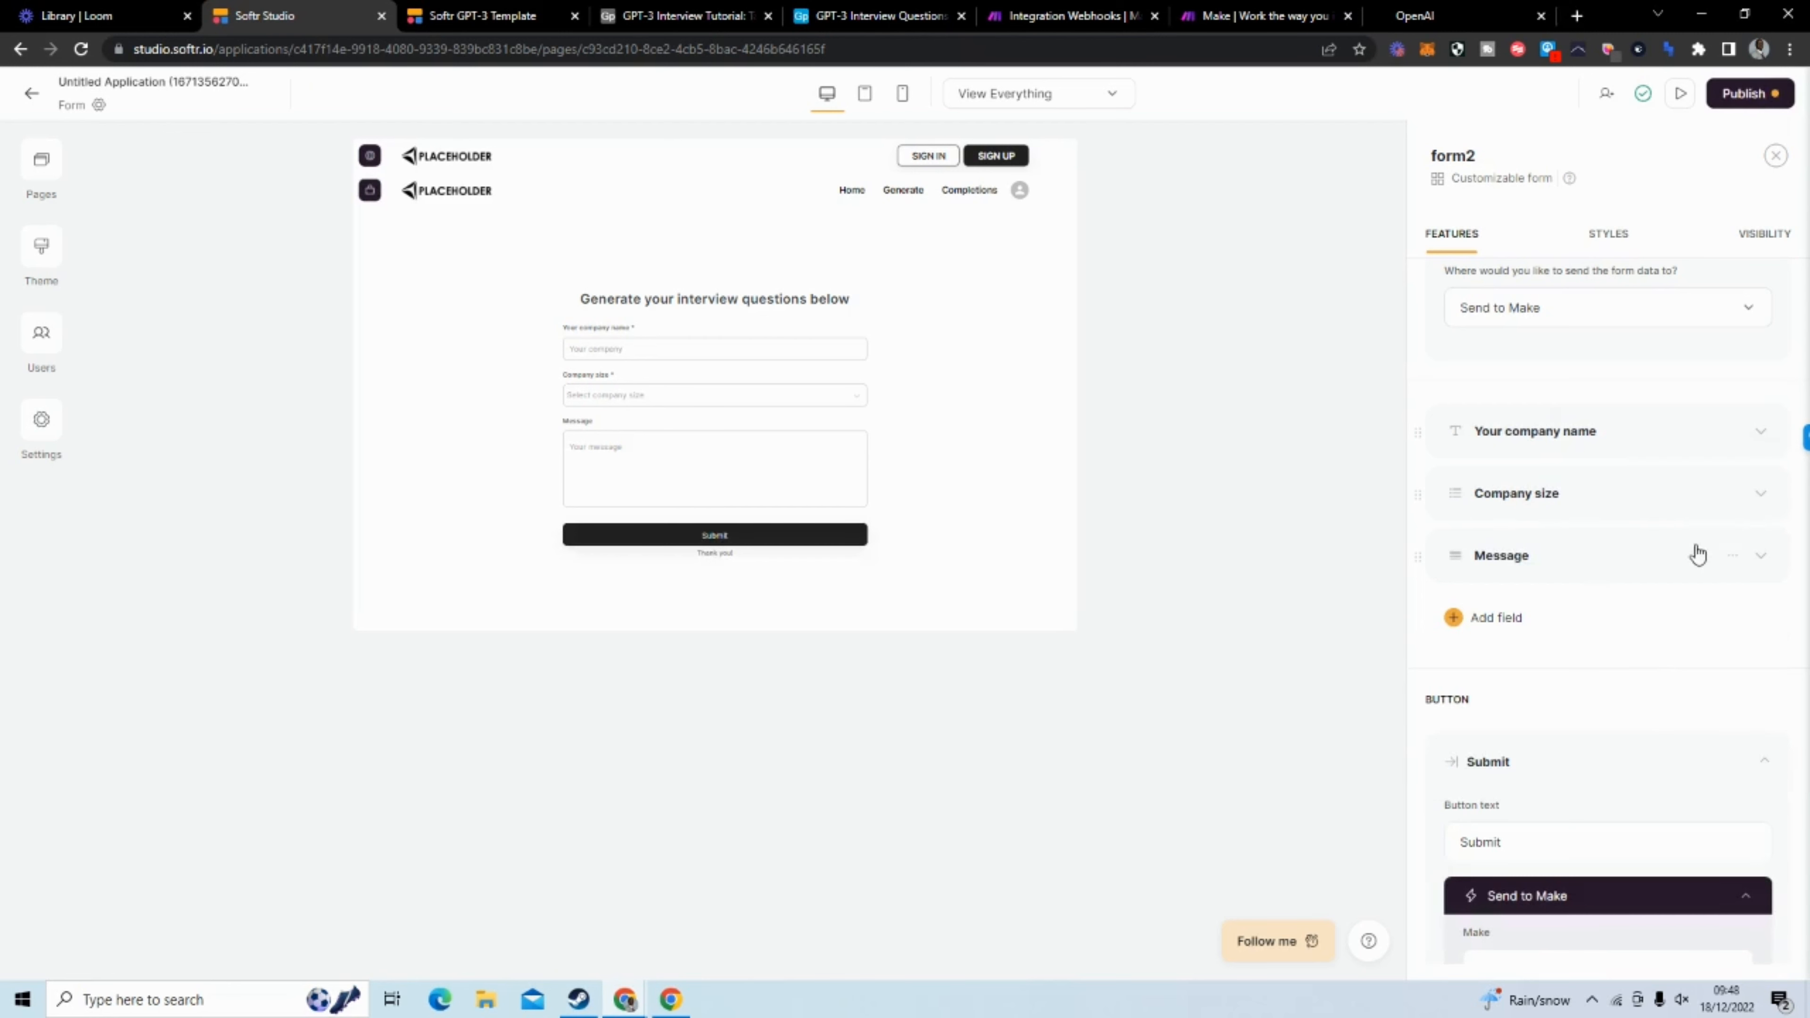
pyautogui.click(1734, 493)
pyautogui.click(1700, 571)
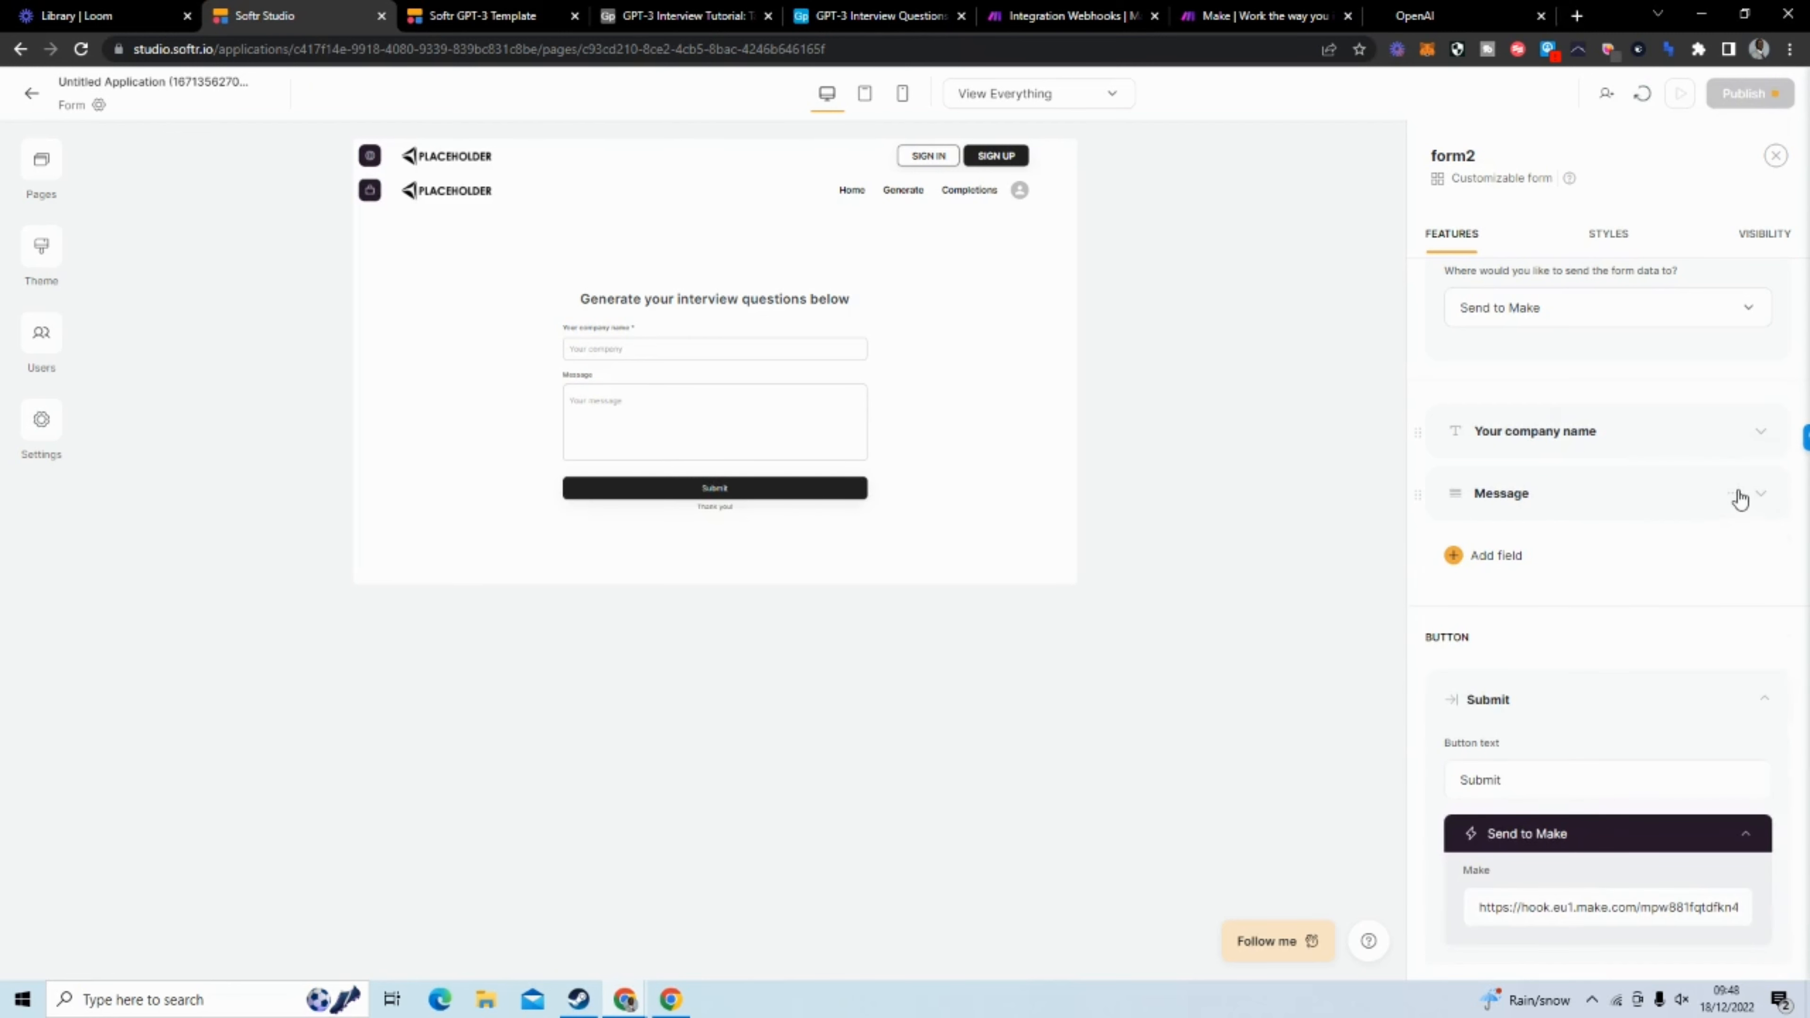
pyautogui.click(1732, 494)
pyautogui.click(1698, 570)
# Change the company name field to map to "Email", with "Your email" as both its label and placeholder
pyautogui.click(1583, 437)
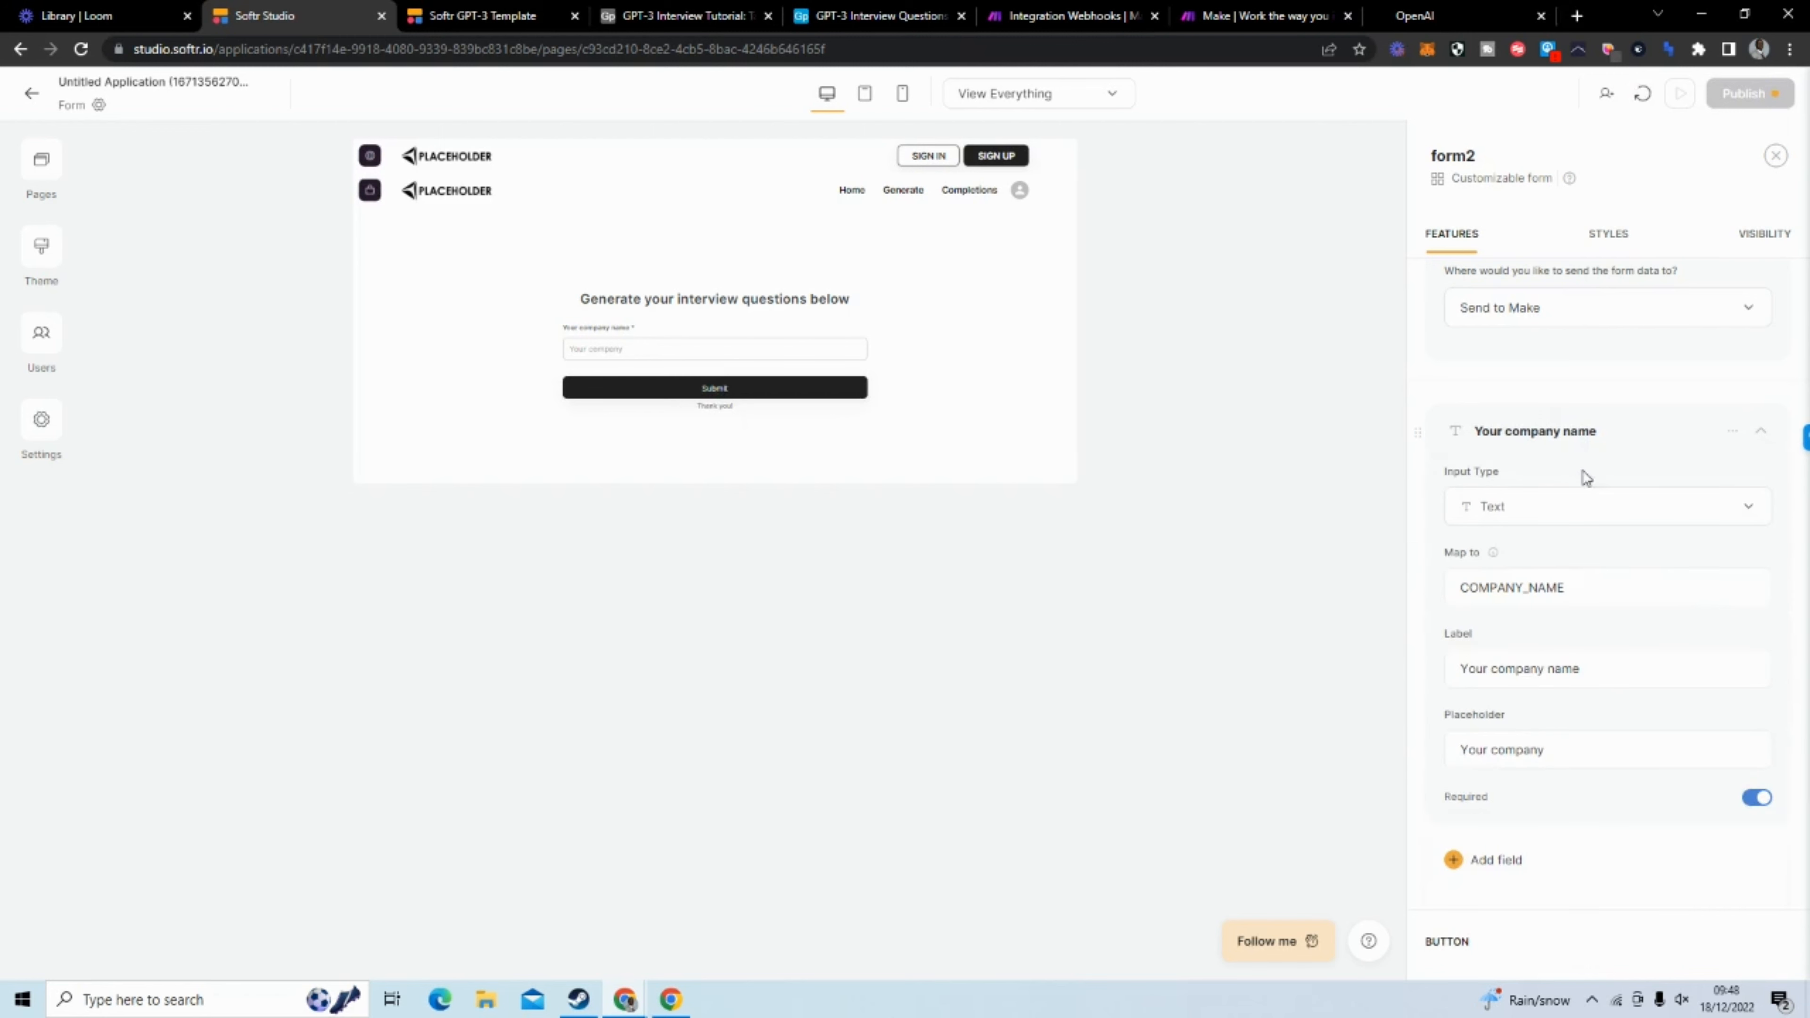
pyautogui.moveTo(1576, 585); pyautogui.dragTo(1445, 588)
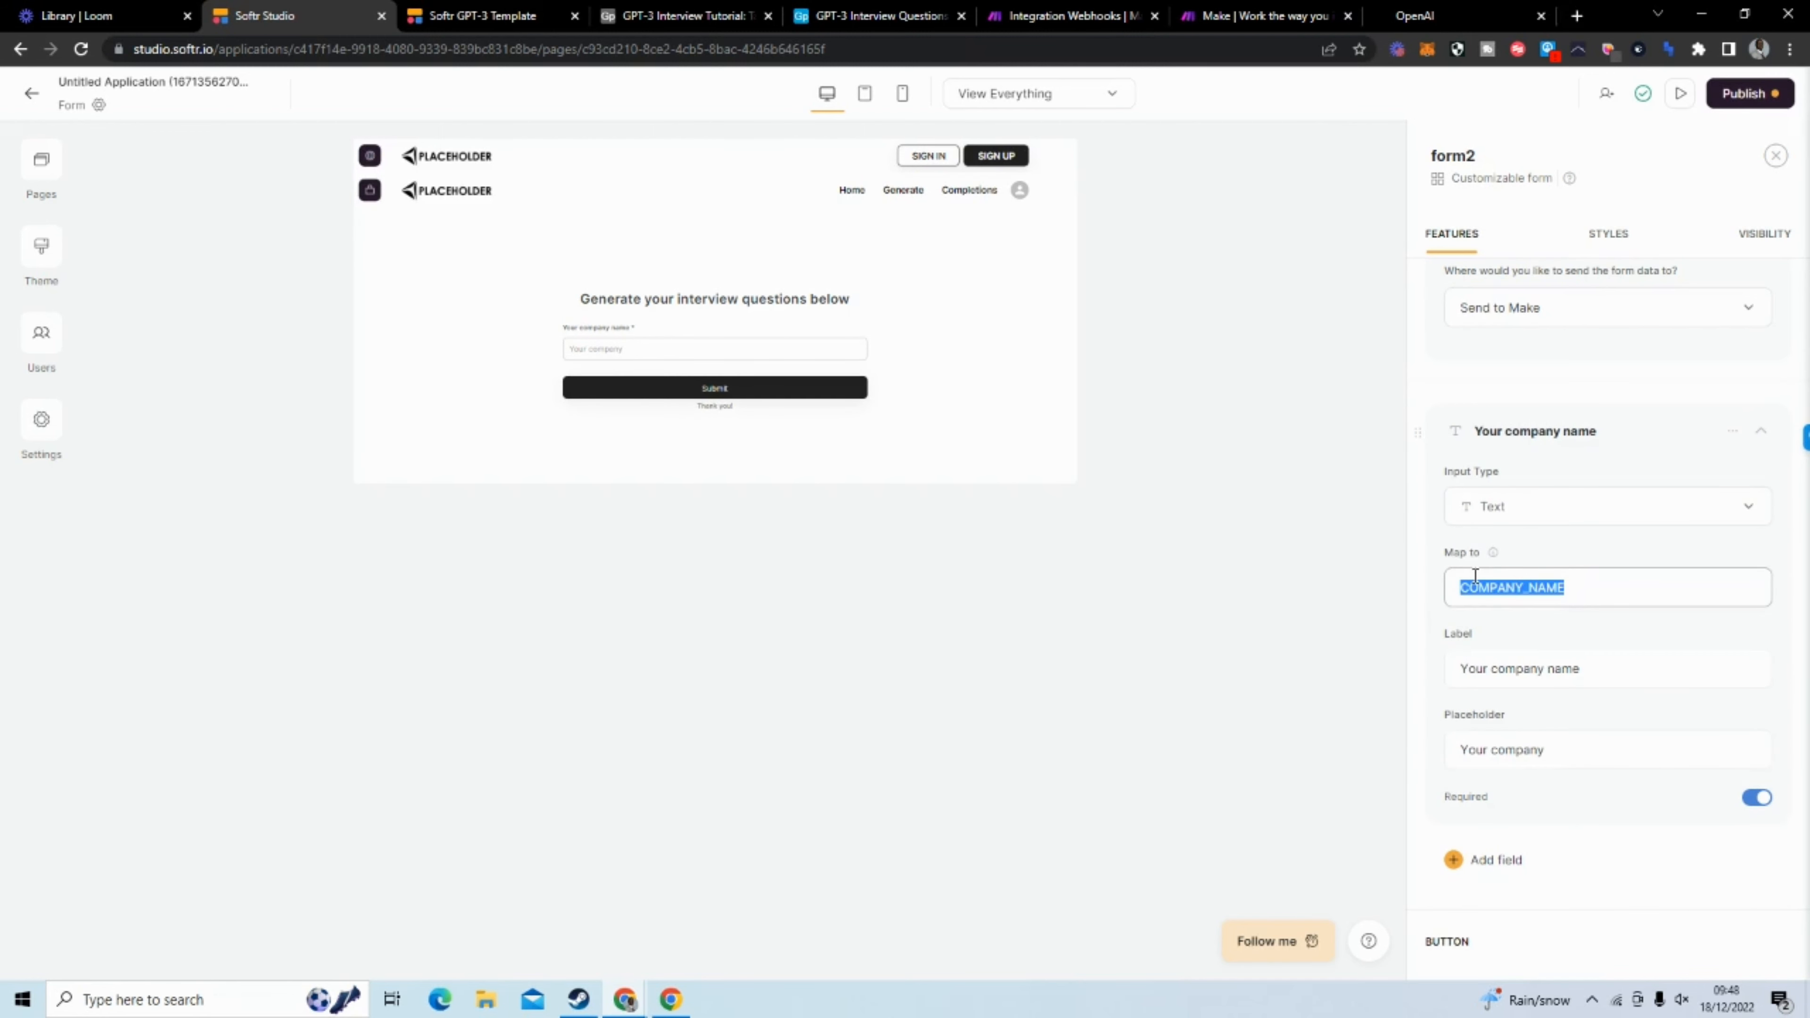
pyautogui.write('c')
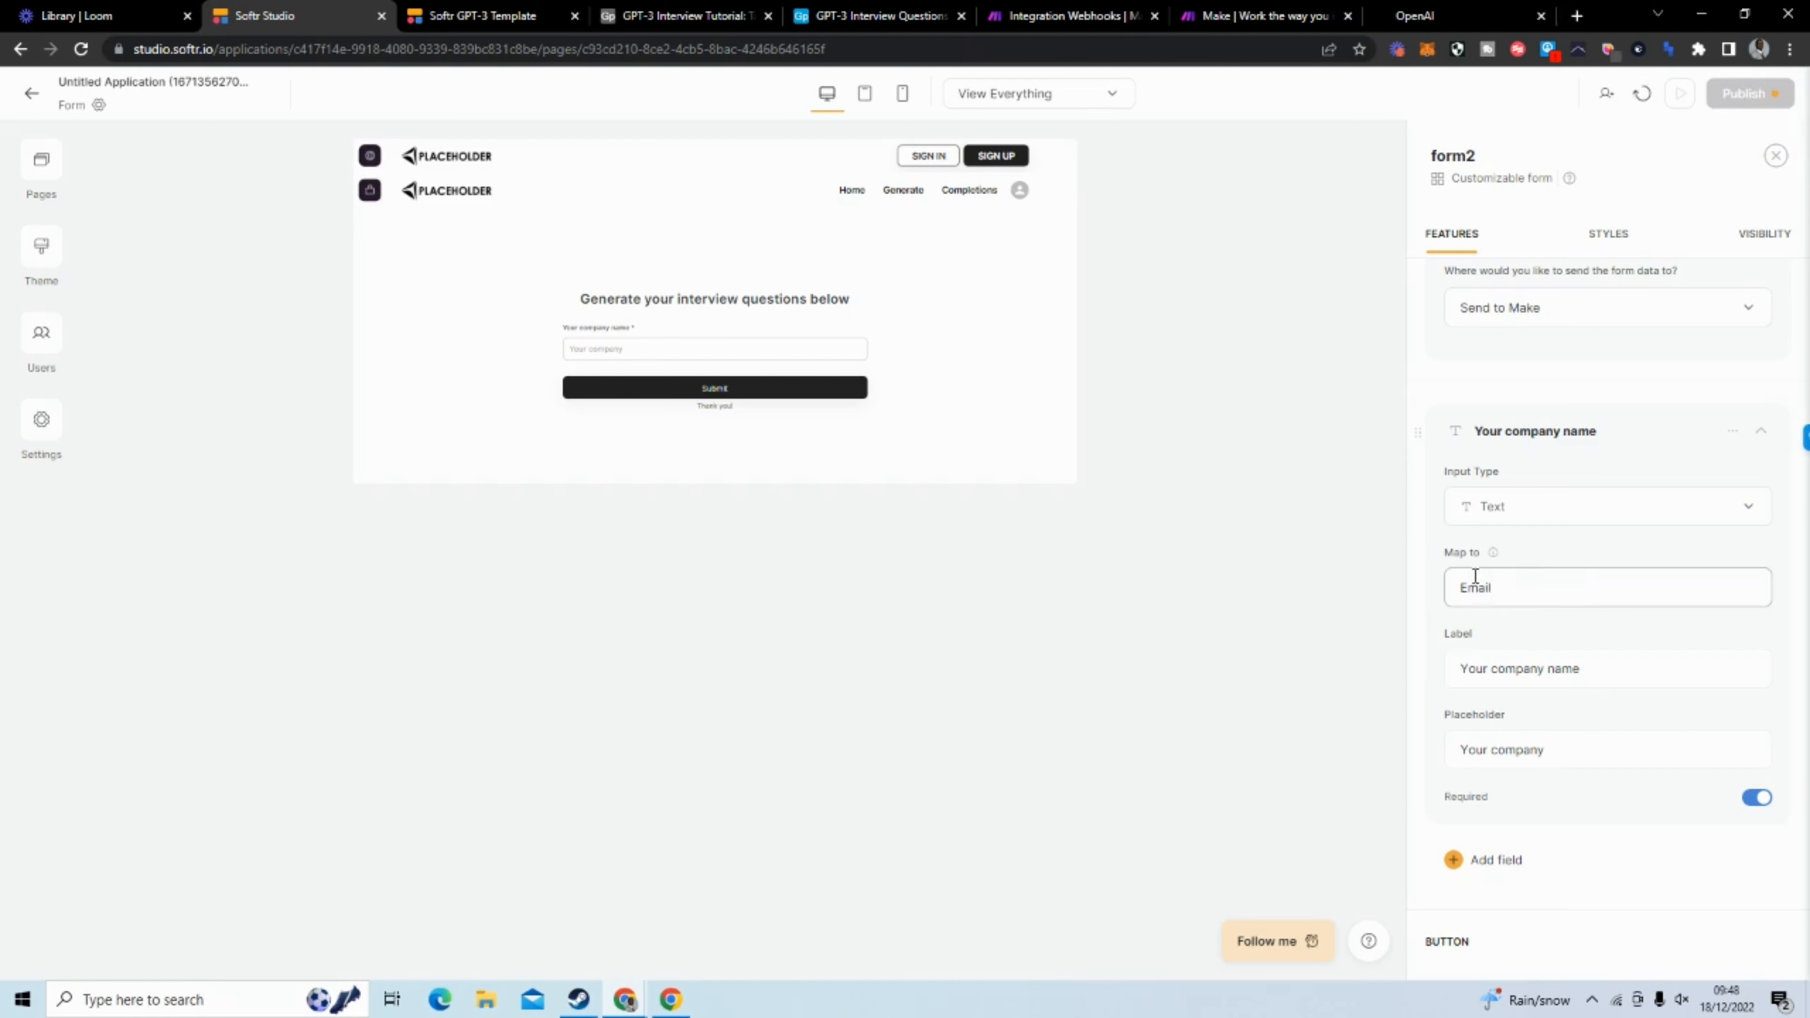
pyautogui.moveTo(1632, 671); pyautogui.dragTo(1497, 677)
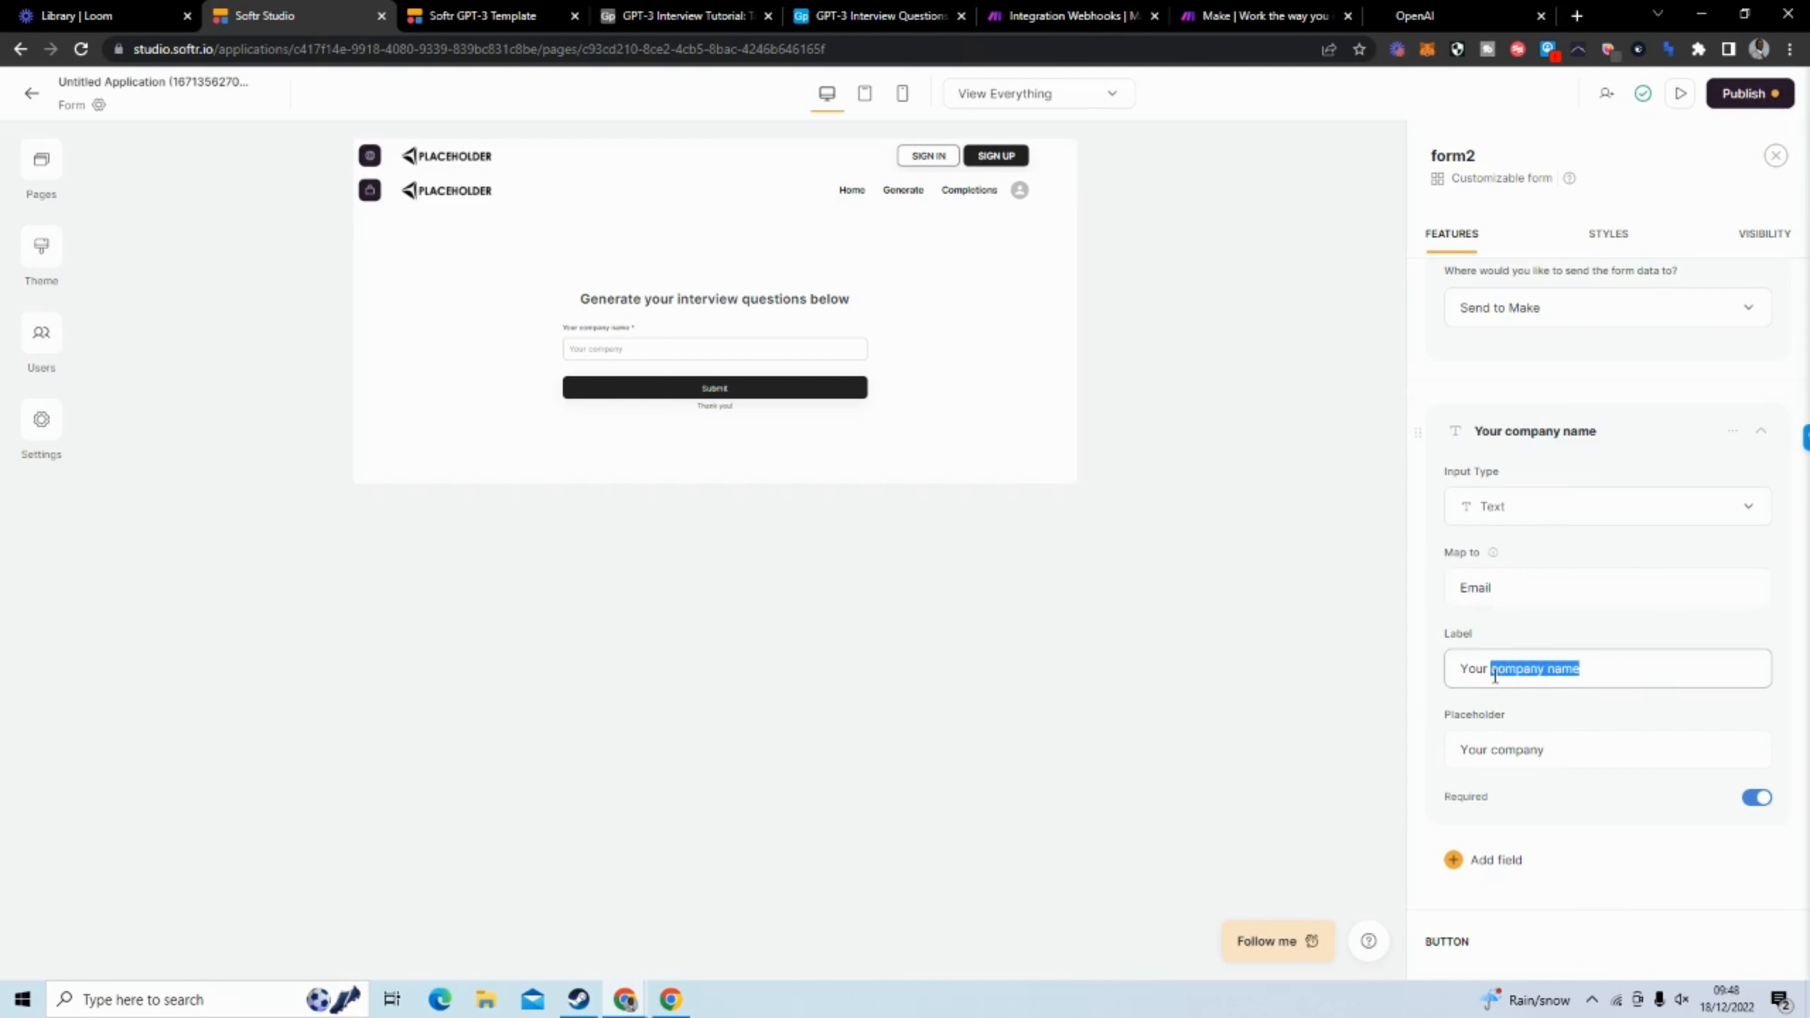
pyautogui.write('email')
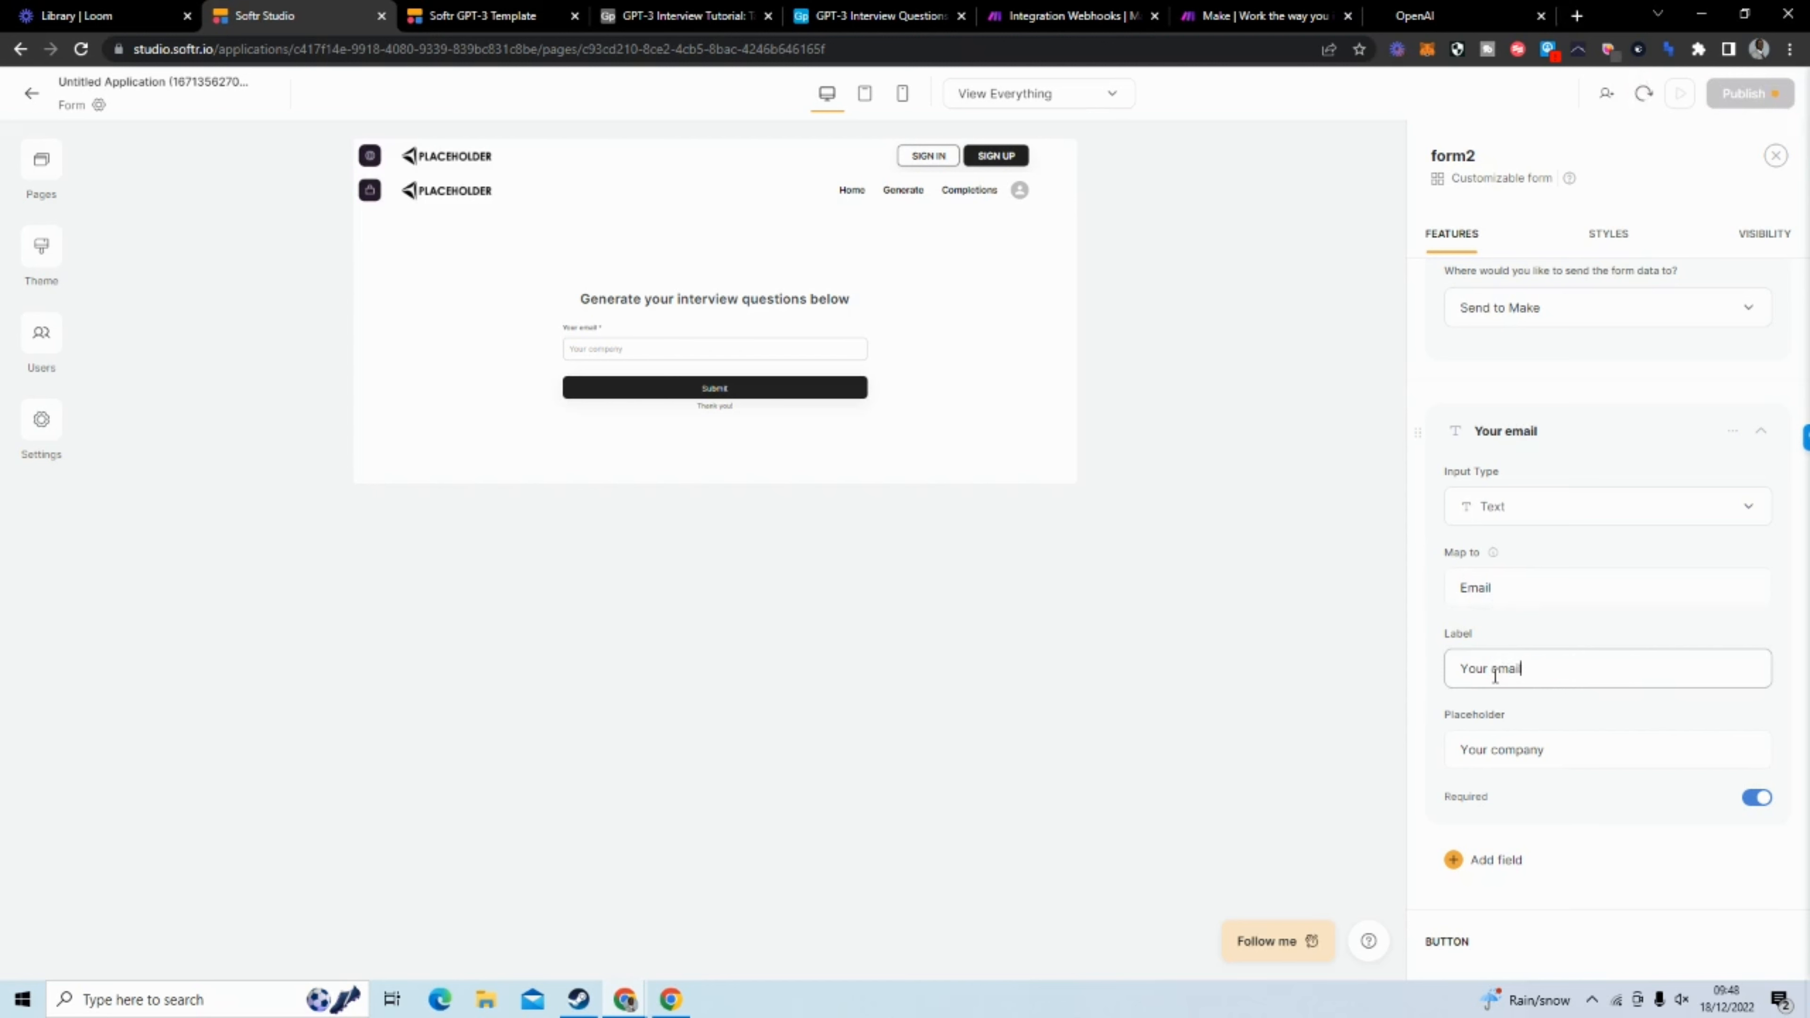
pyautogui.click(1576, 756)
pyautogui.moveTo(1546, 752); pyautogui.dragTo(1496, 759)
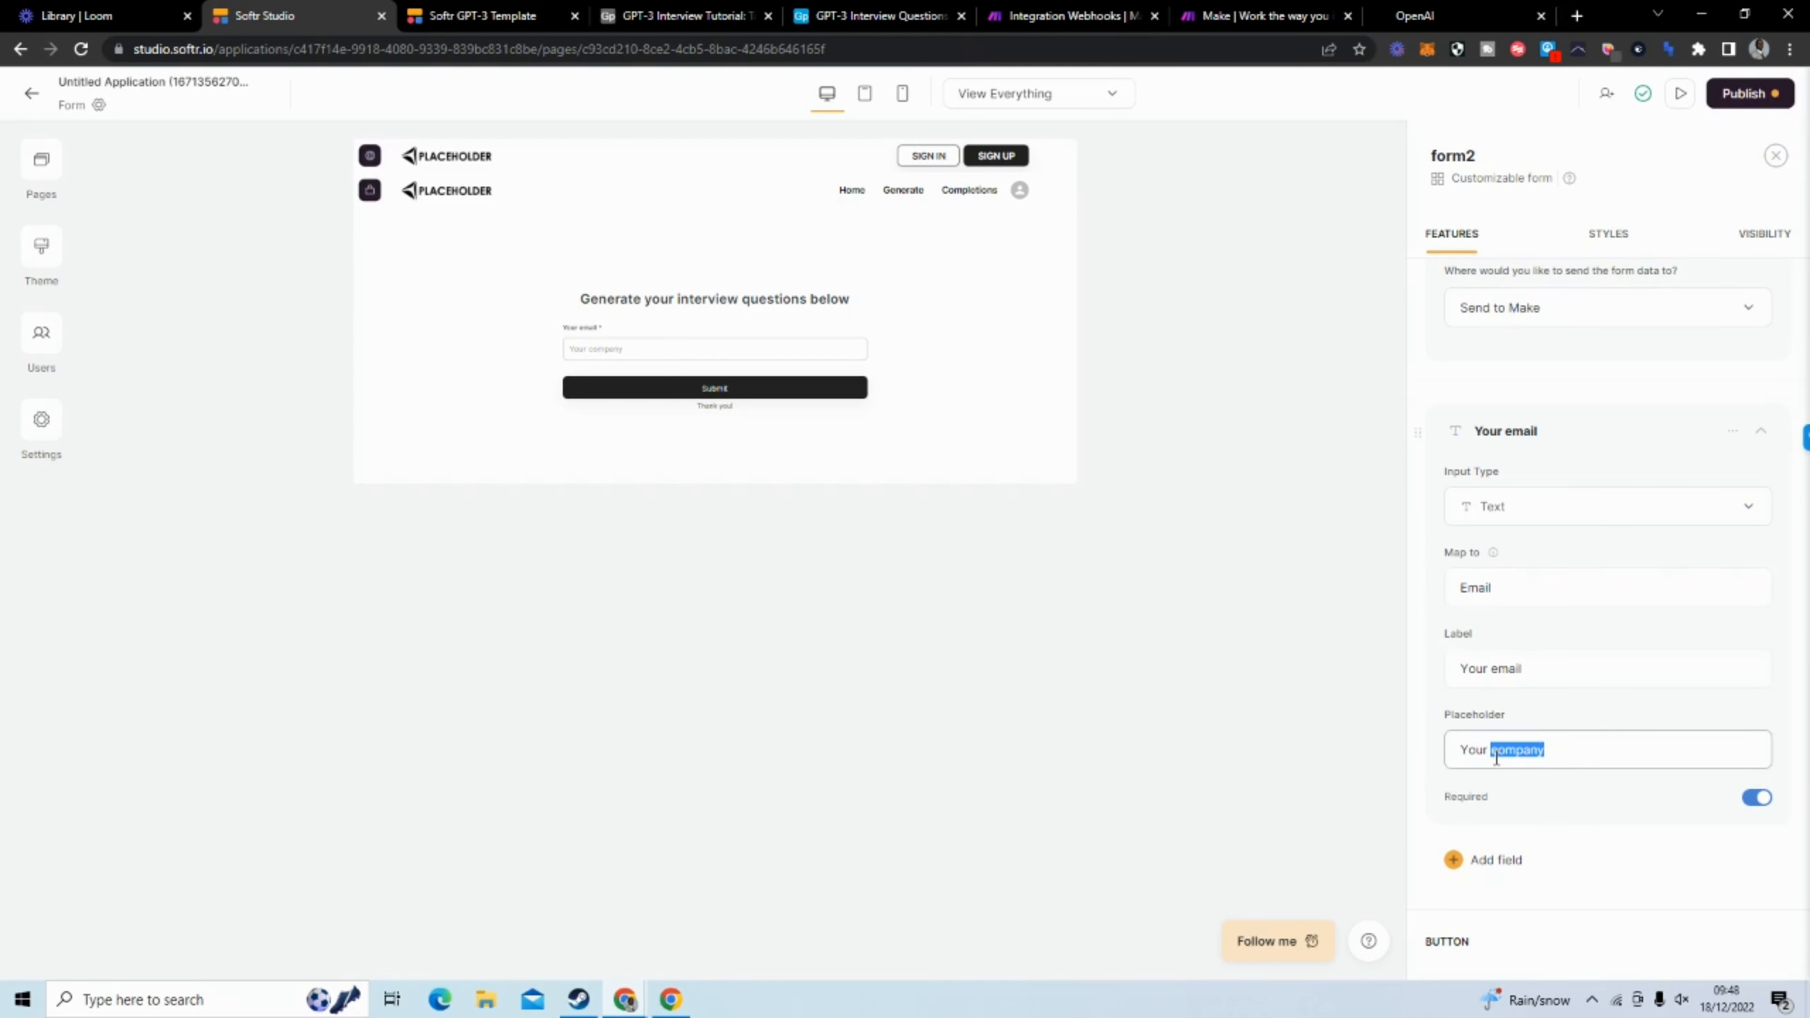
pyautogui.write('email')
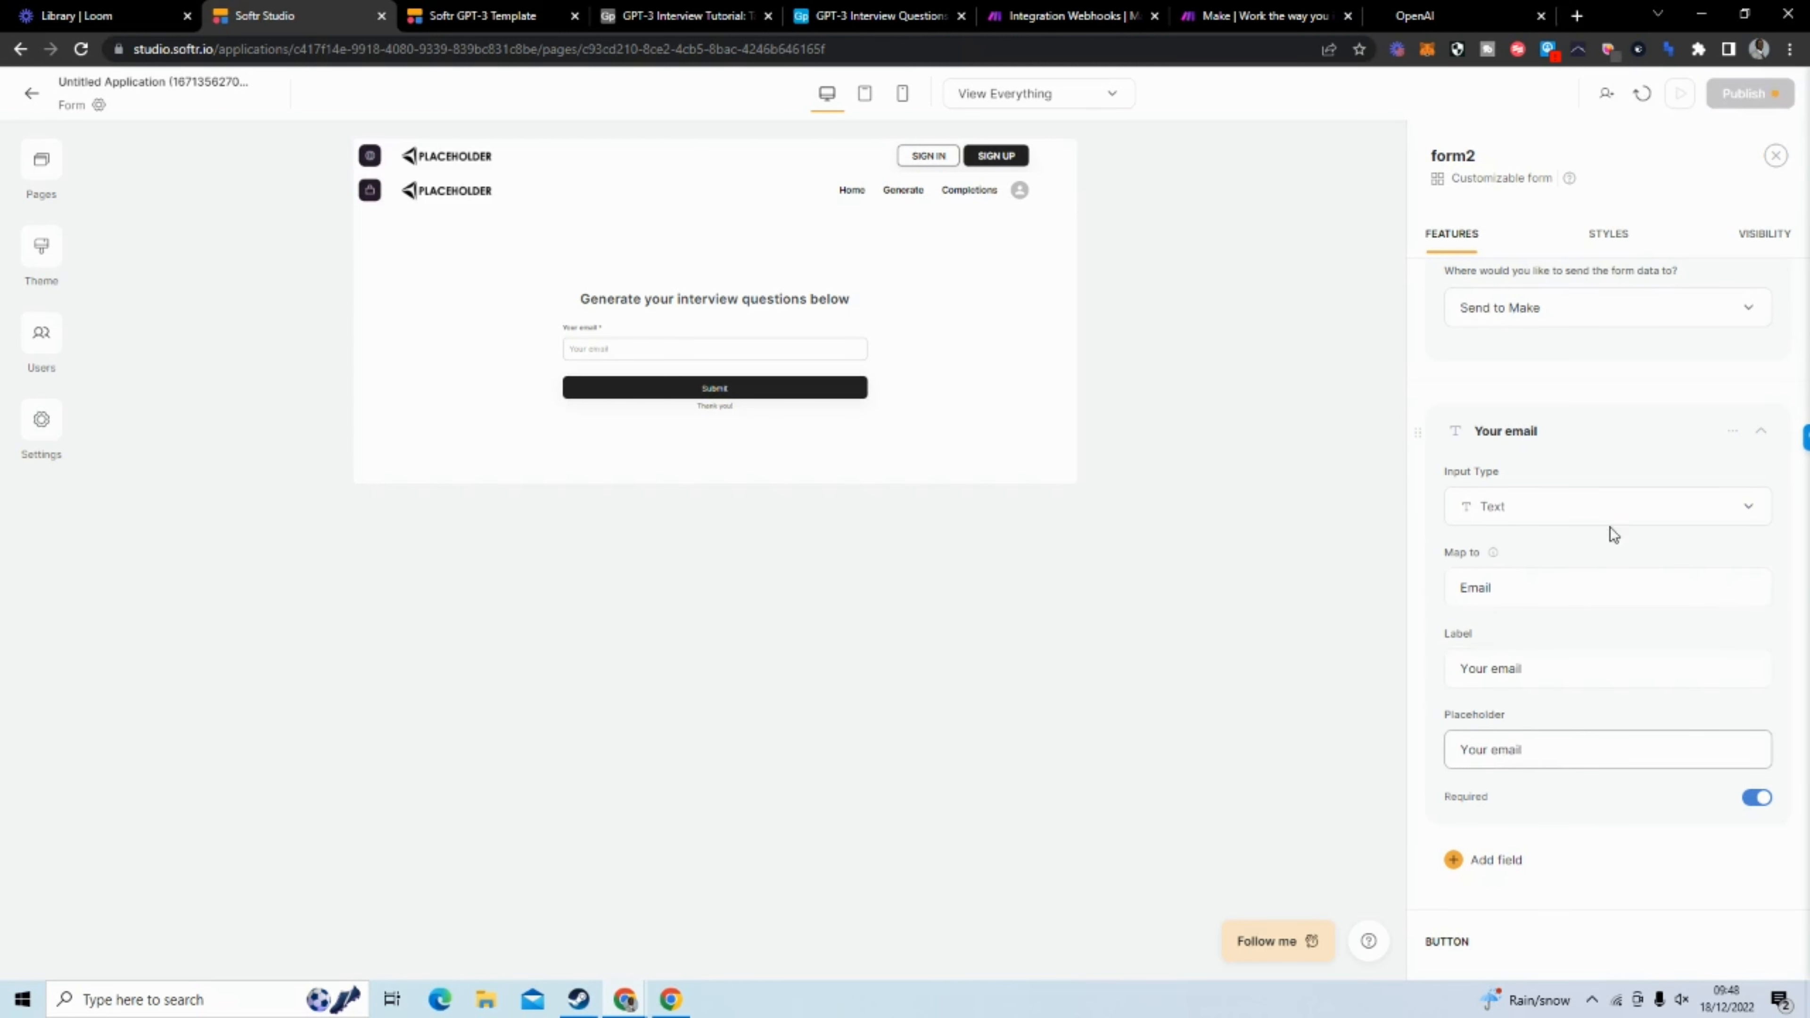
pyautogui.click(1566, 438)
# Add a Text field to the form and map it to "Number of questions"
pyautogui.click(1504, 493)
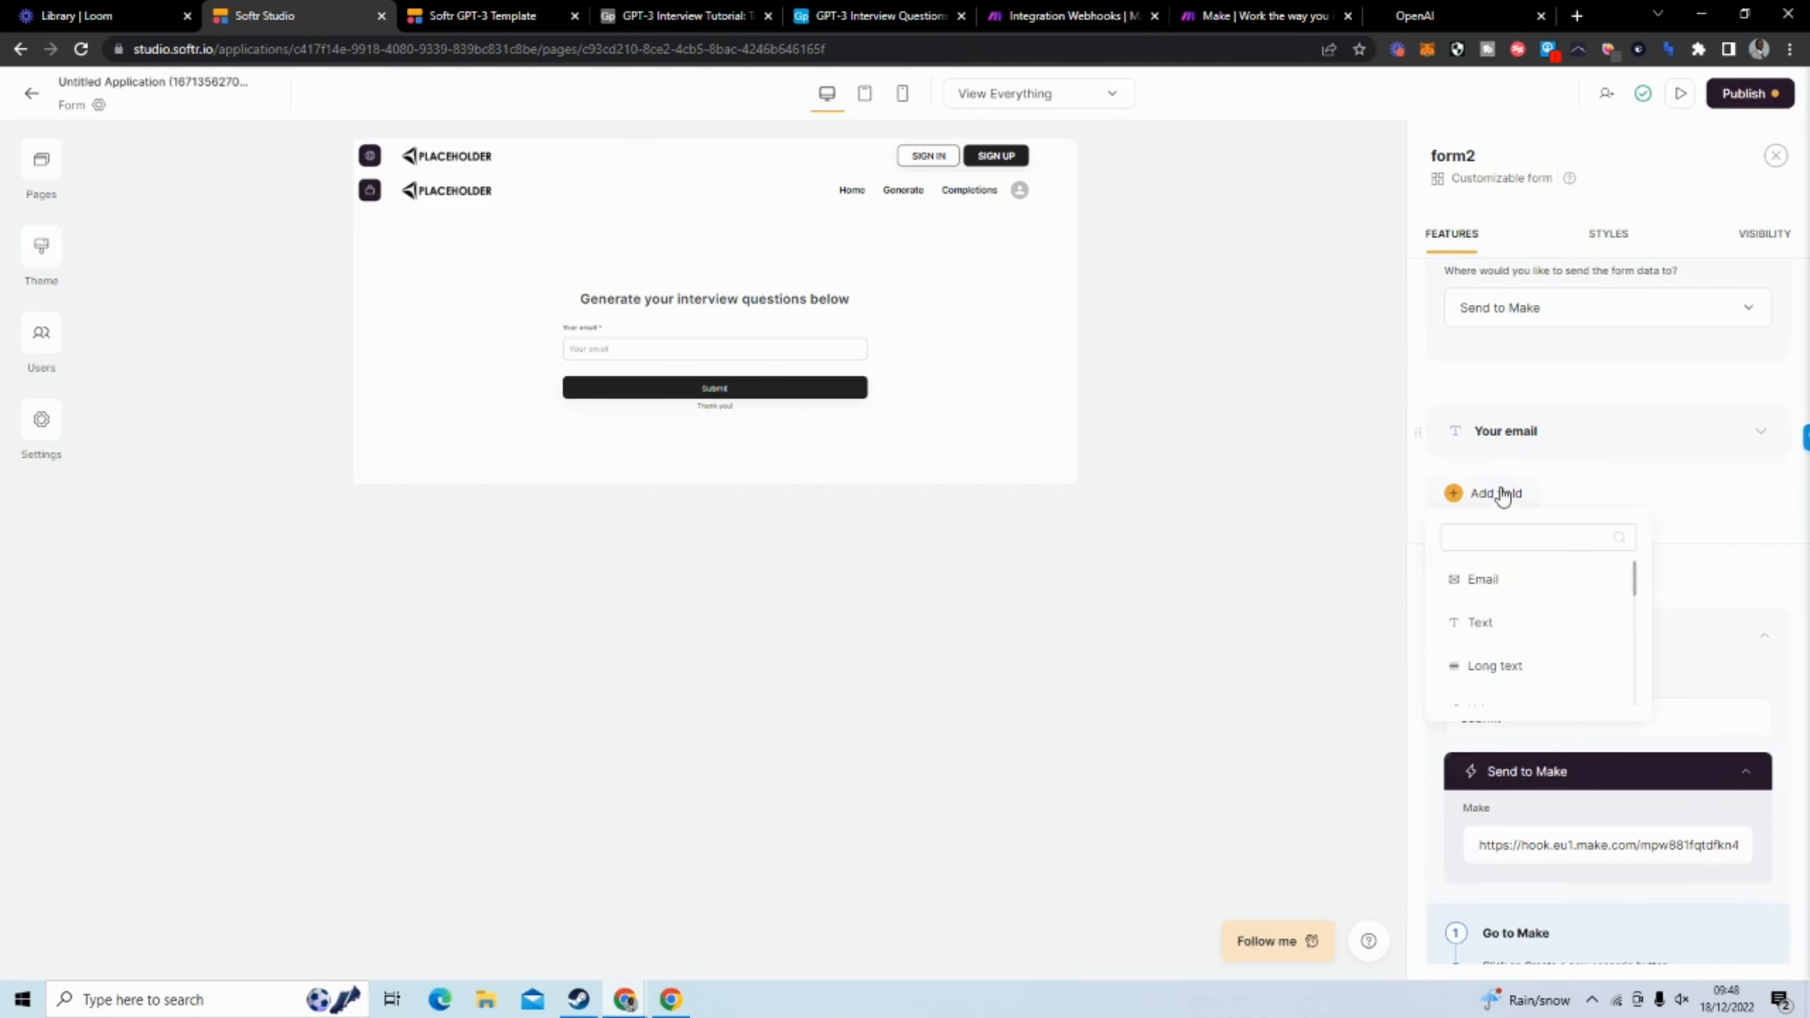
pyautogui.scroll(-1, 1546, 628)
pyautogui.scroll(-4, 1546, 627)
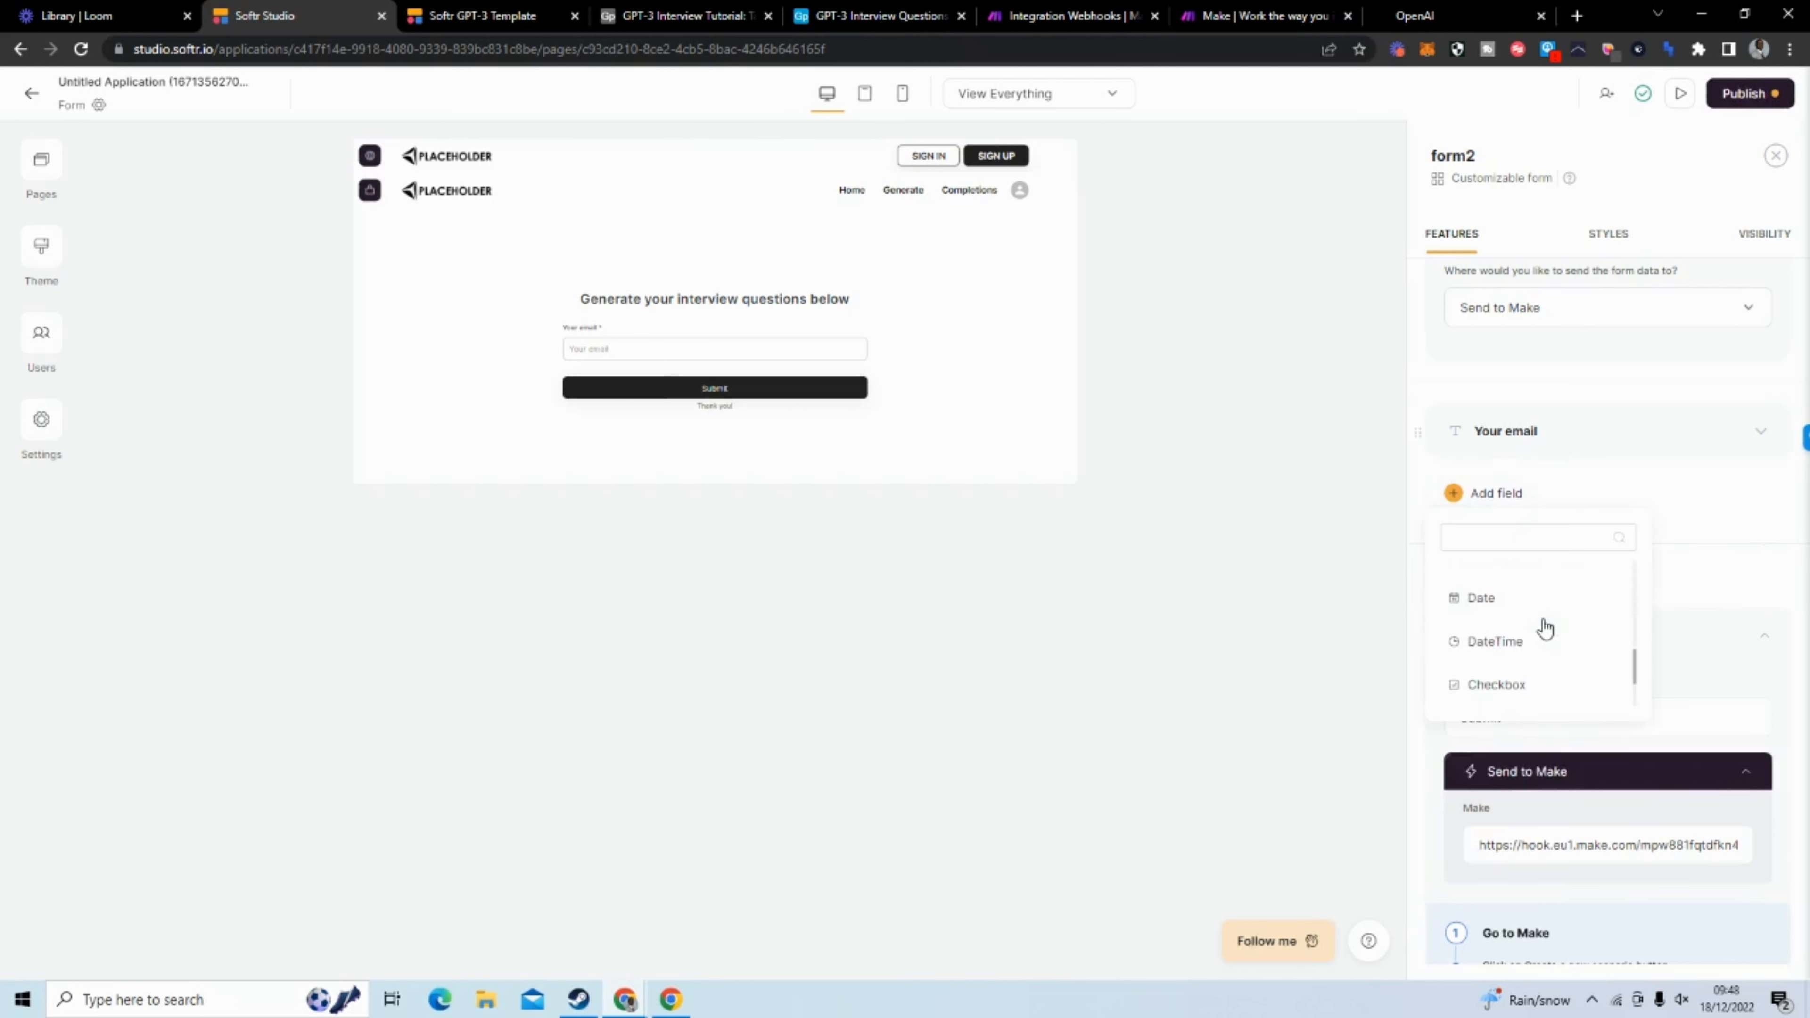
pyautogui.scroll(5, 1534, 665)
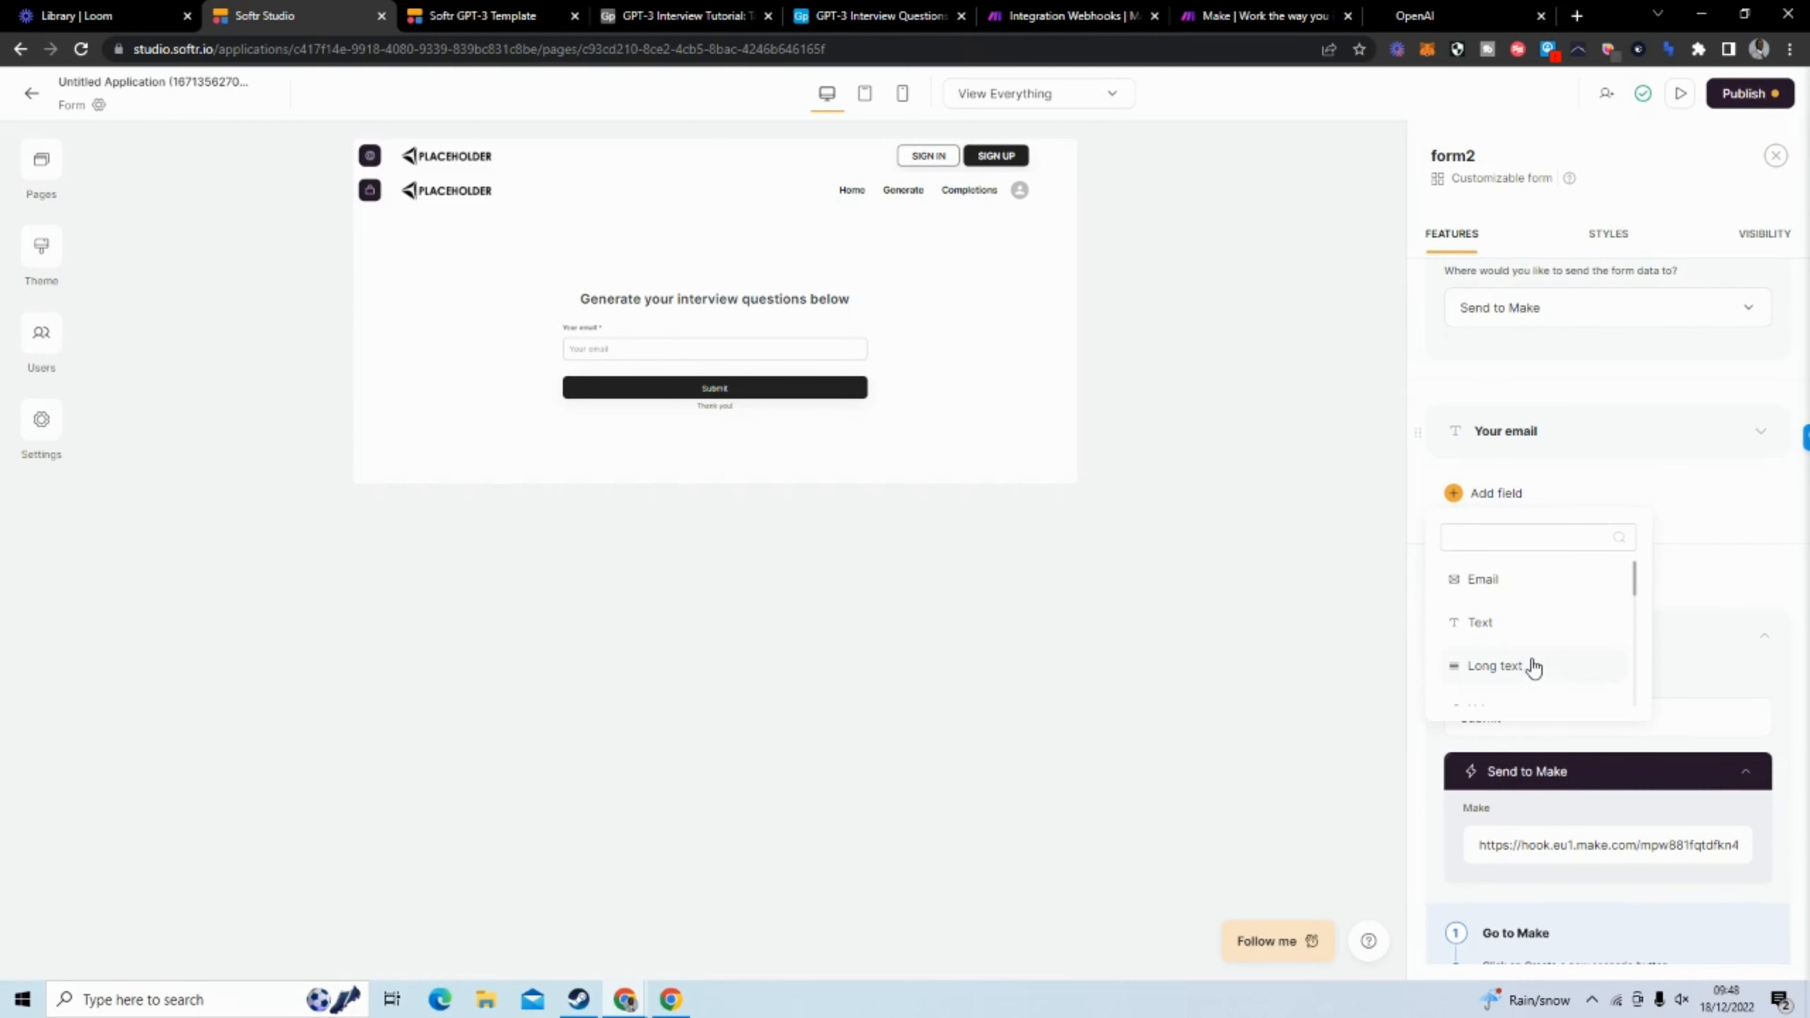
pyautogui.click(1544, 626)
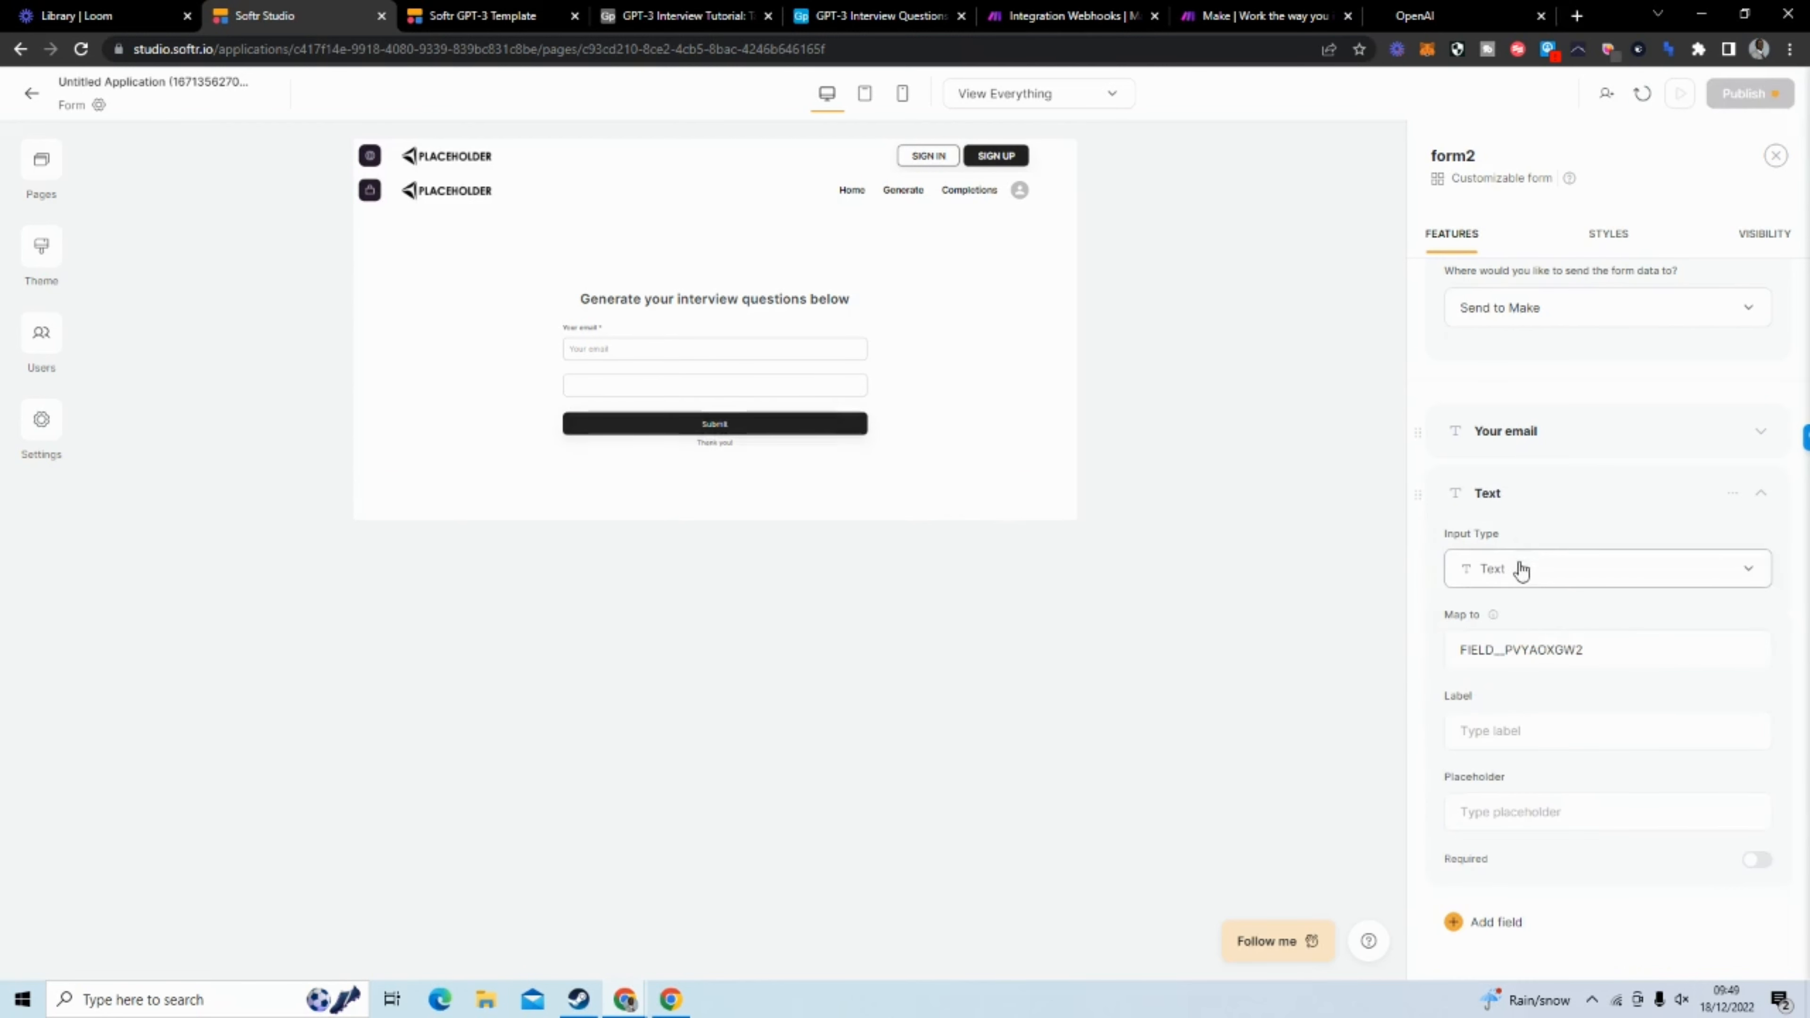
pyautogui.moveTo(1596, 651); pyautogui.dragTo(1461, 650)
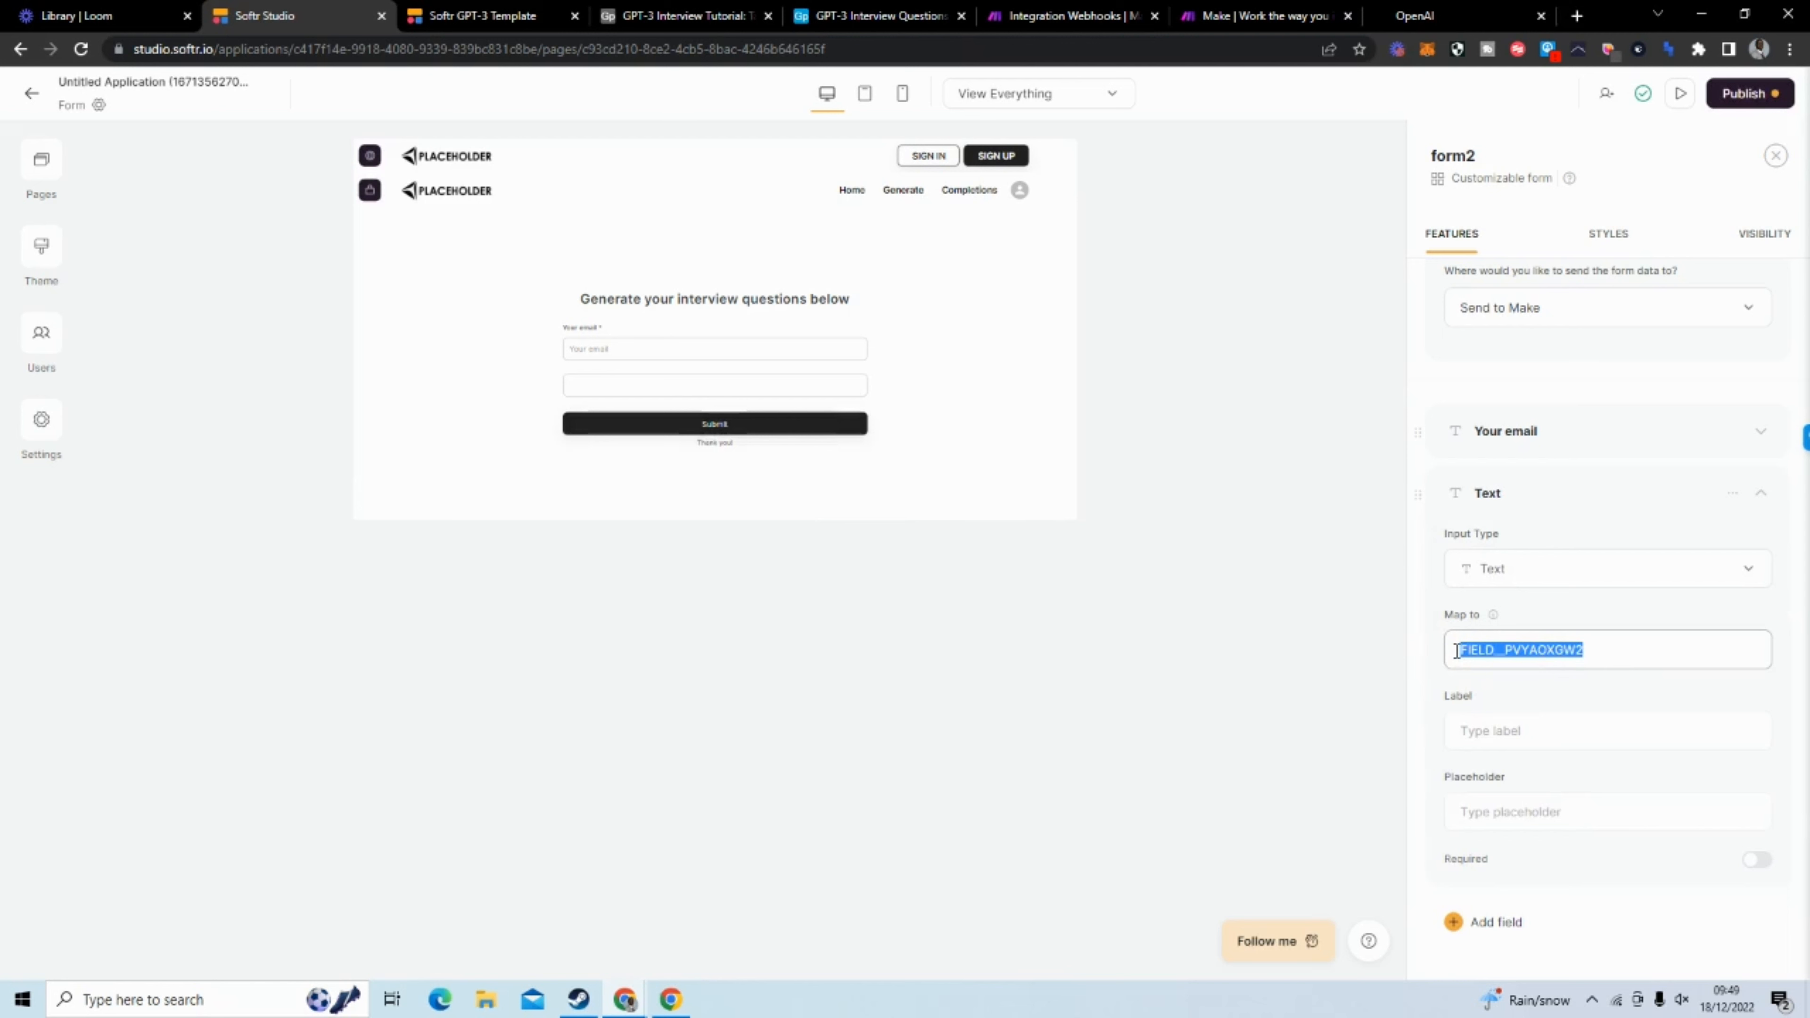
pyautogui.write('Number of questions')
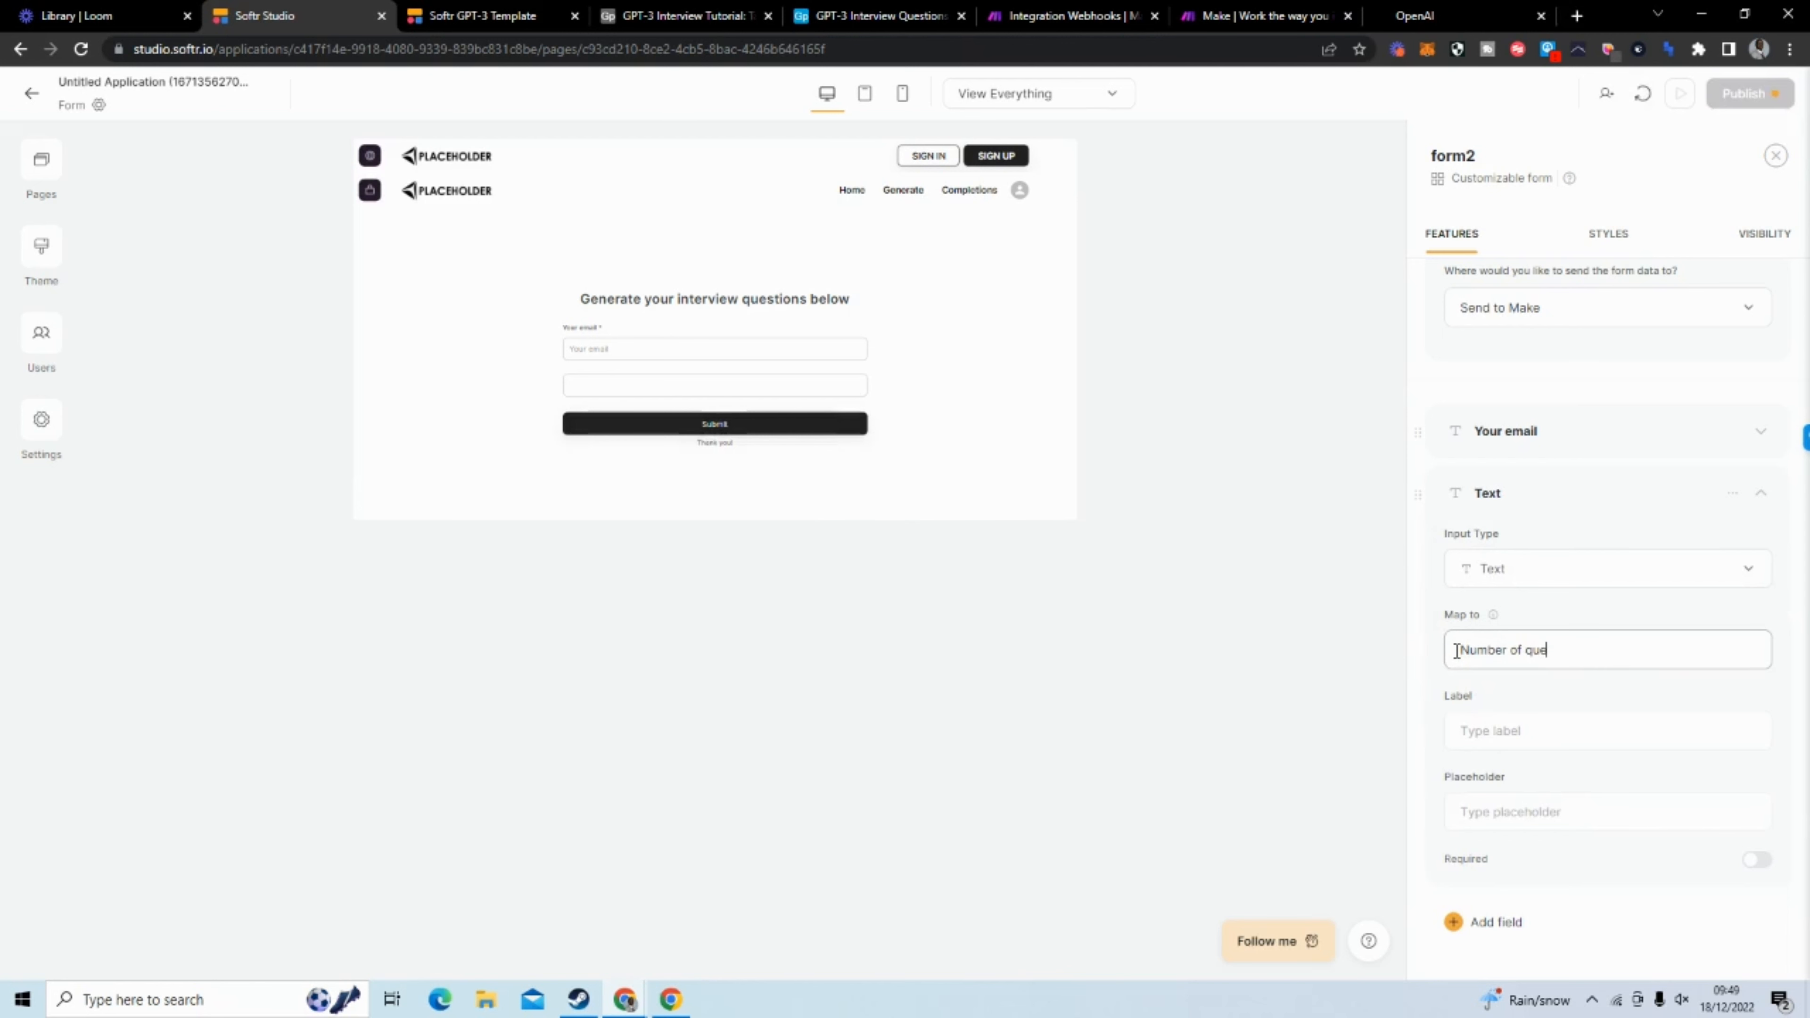
# Set the new text field's label to "Number of questions"
pyautogui.click(1519, 796)
pyautogui.click(1521, 730)
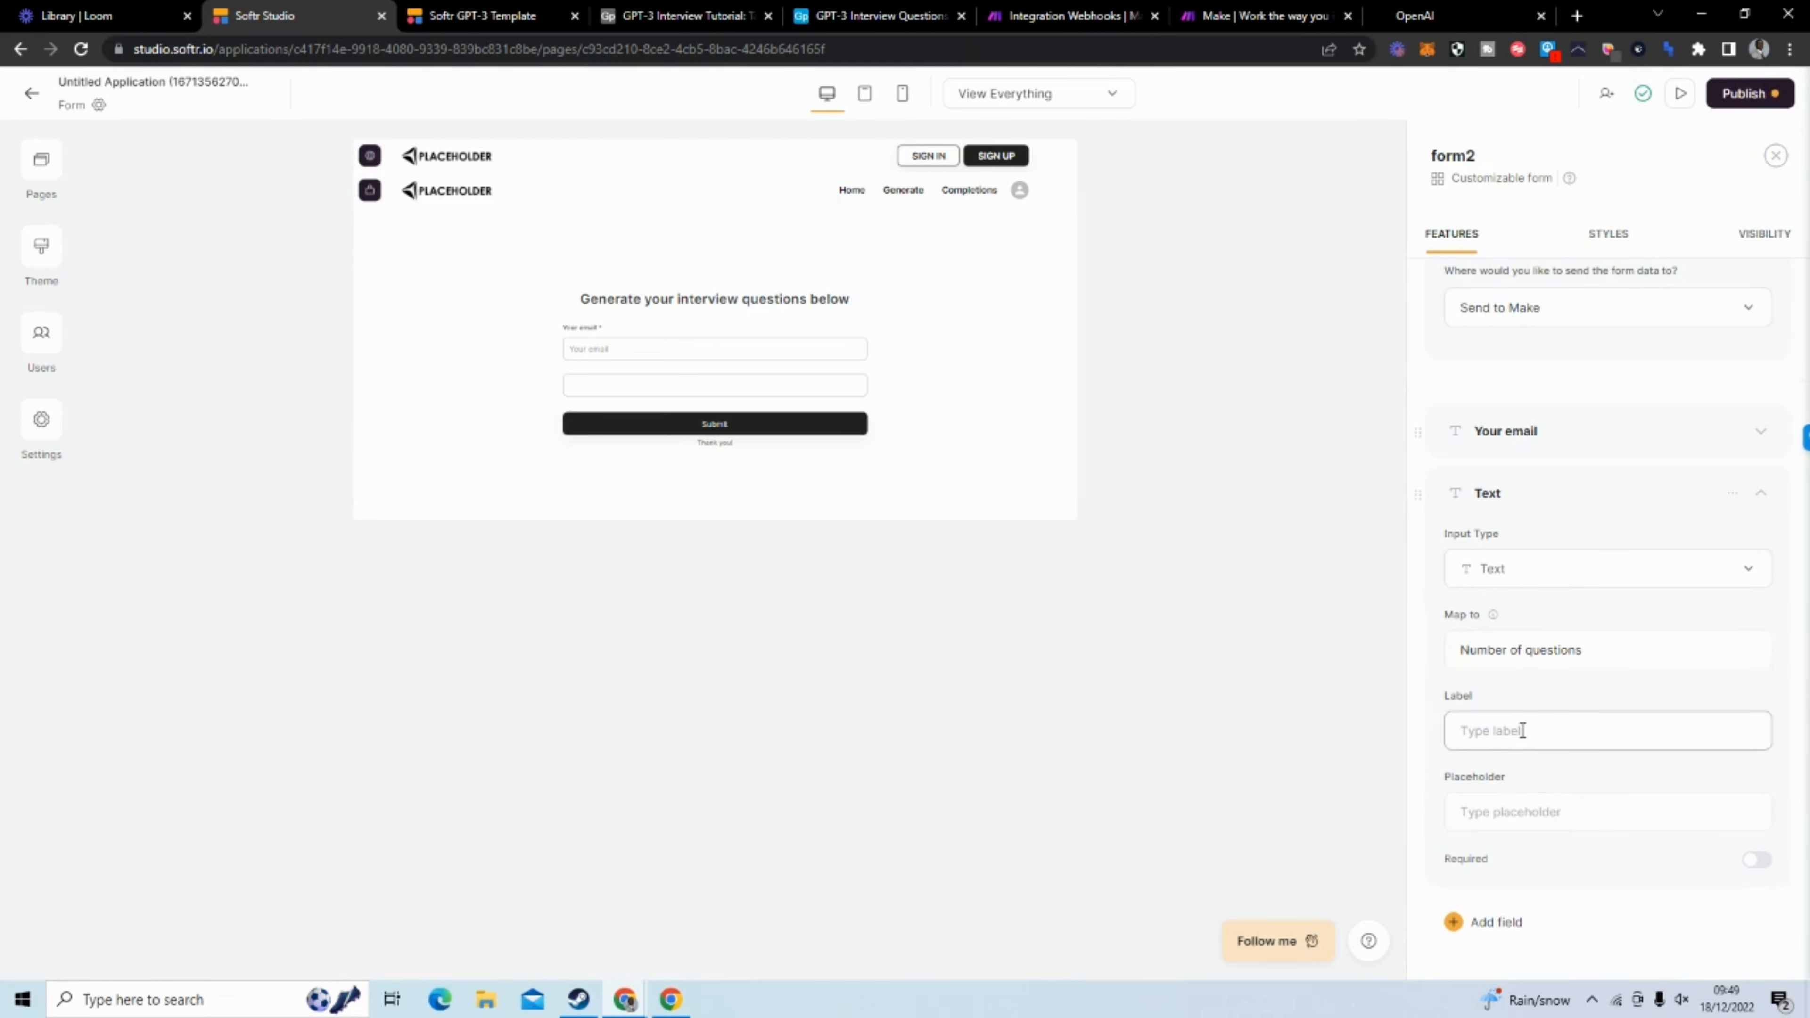
pyautogui.write('Numbe')
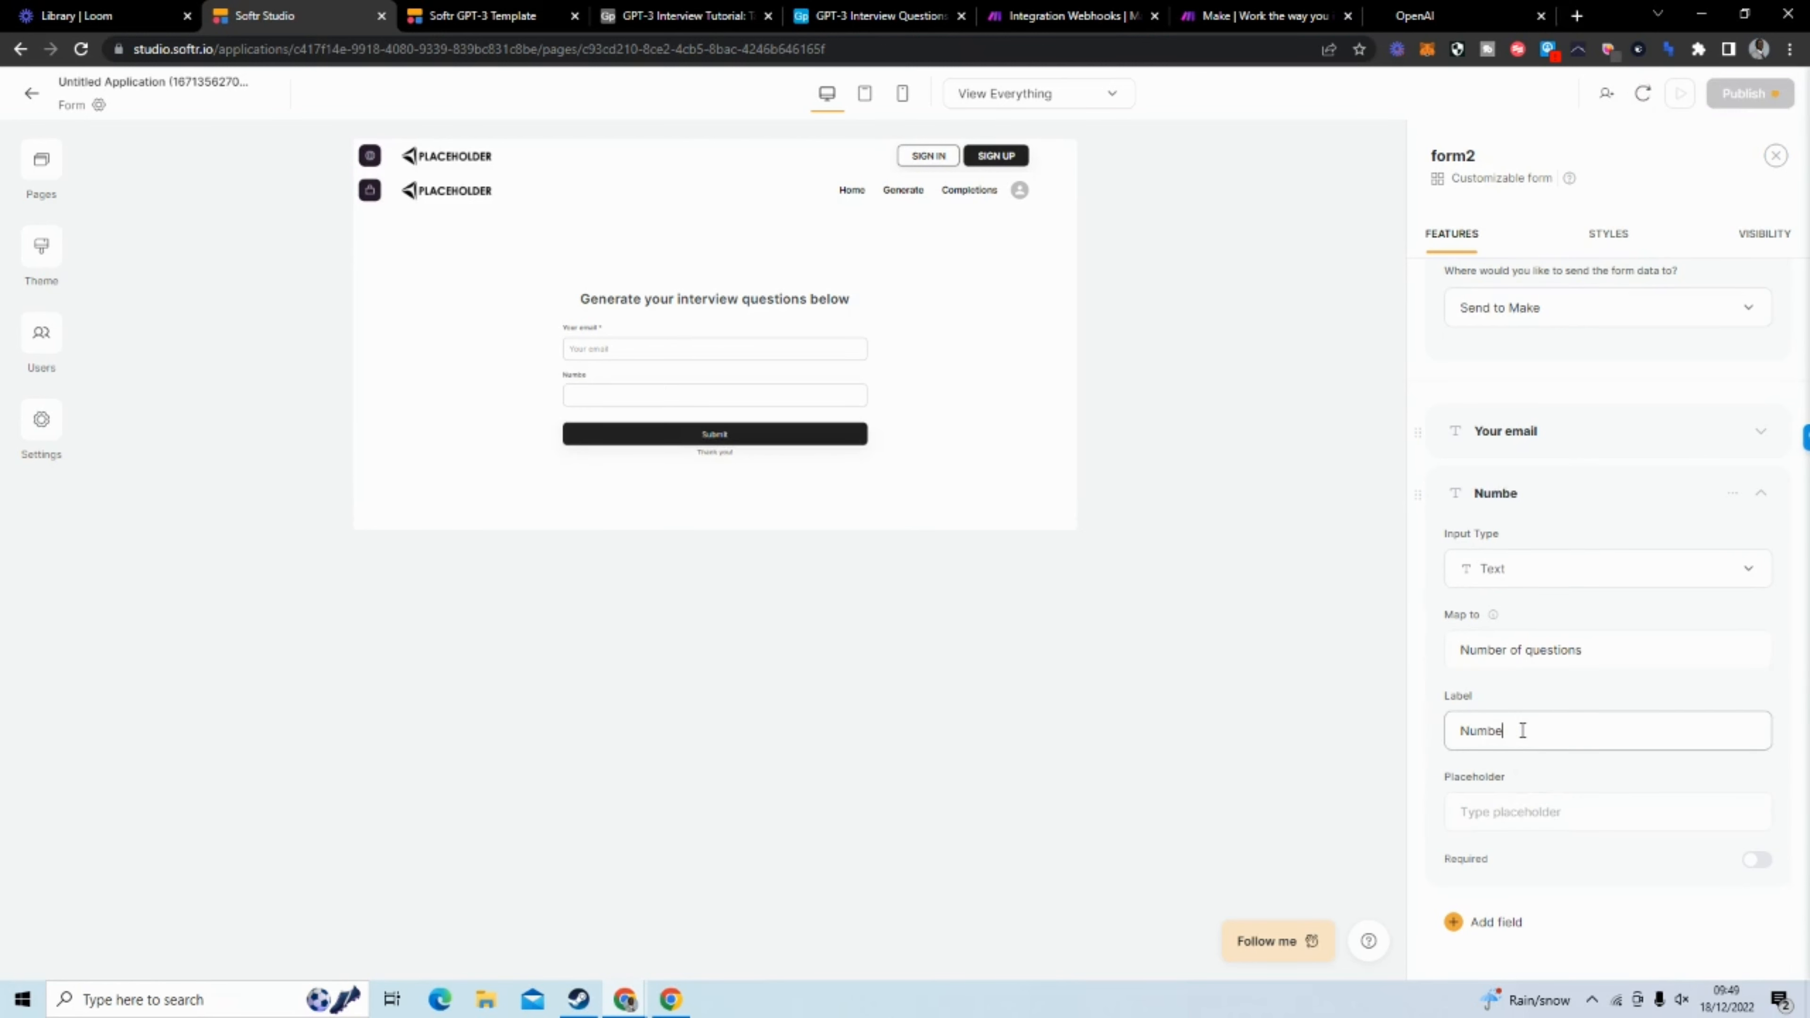
pyautogui.write('rofquestions')
pyautogui.click(1520, 730)
pyautogui.click(1509, 730)
# Set the field's placeholder to "Number of questions" and make the field required
pyautogui.click(1515, 816)
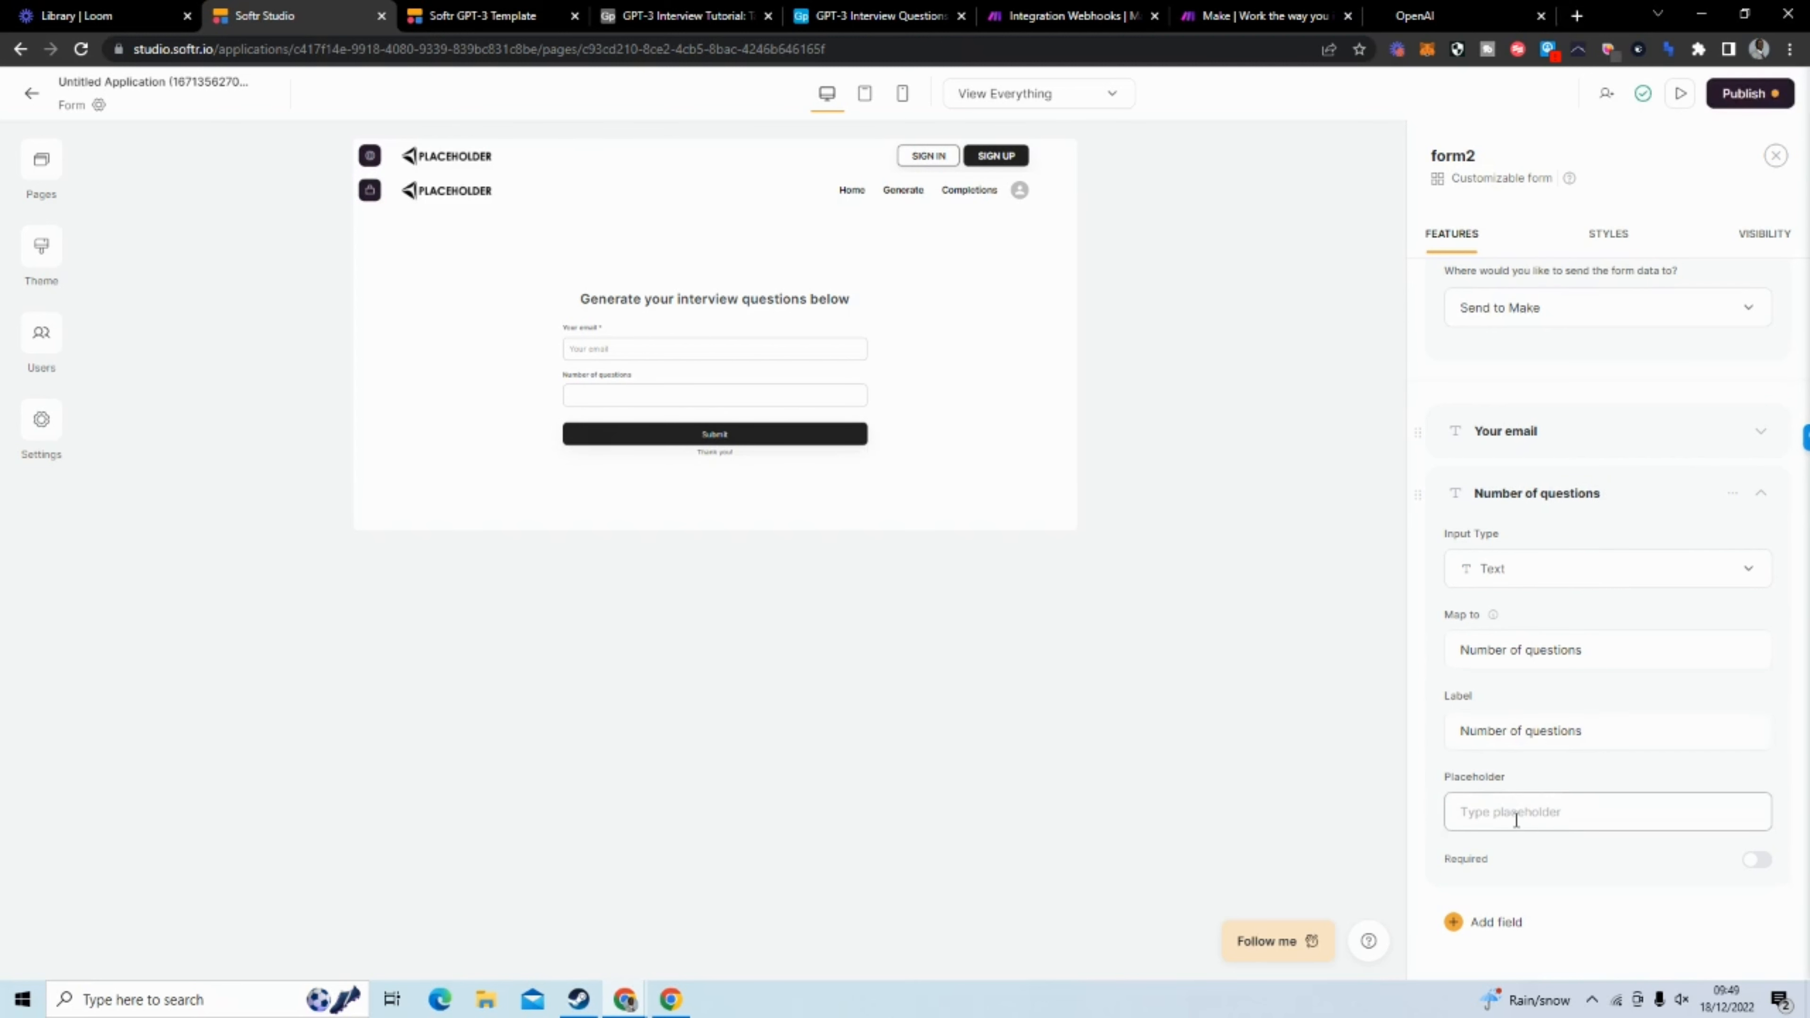
pyautogui.write('H')
pyautogui.press('BackSpace')
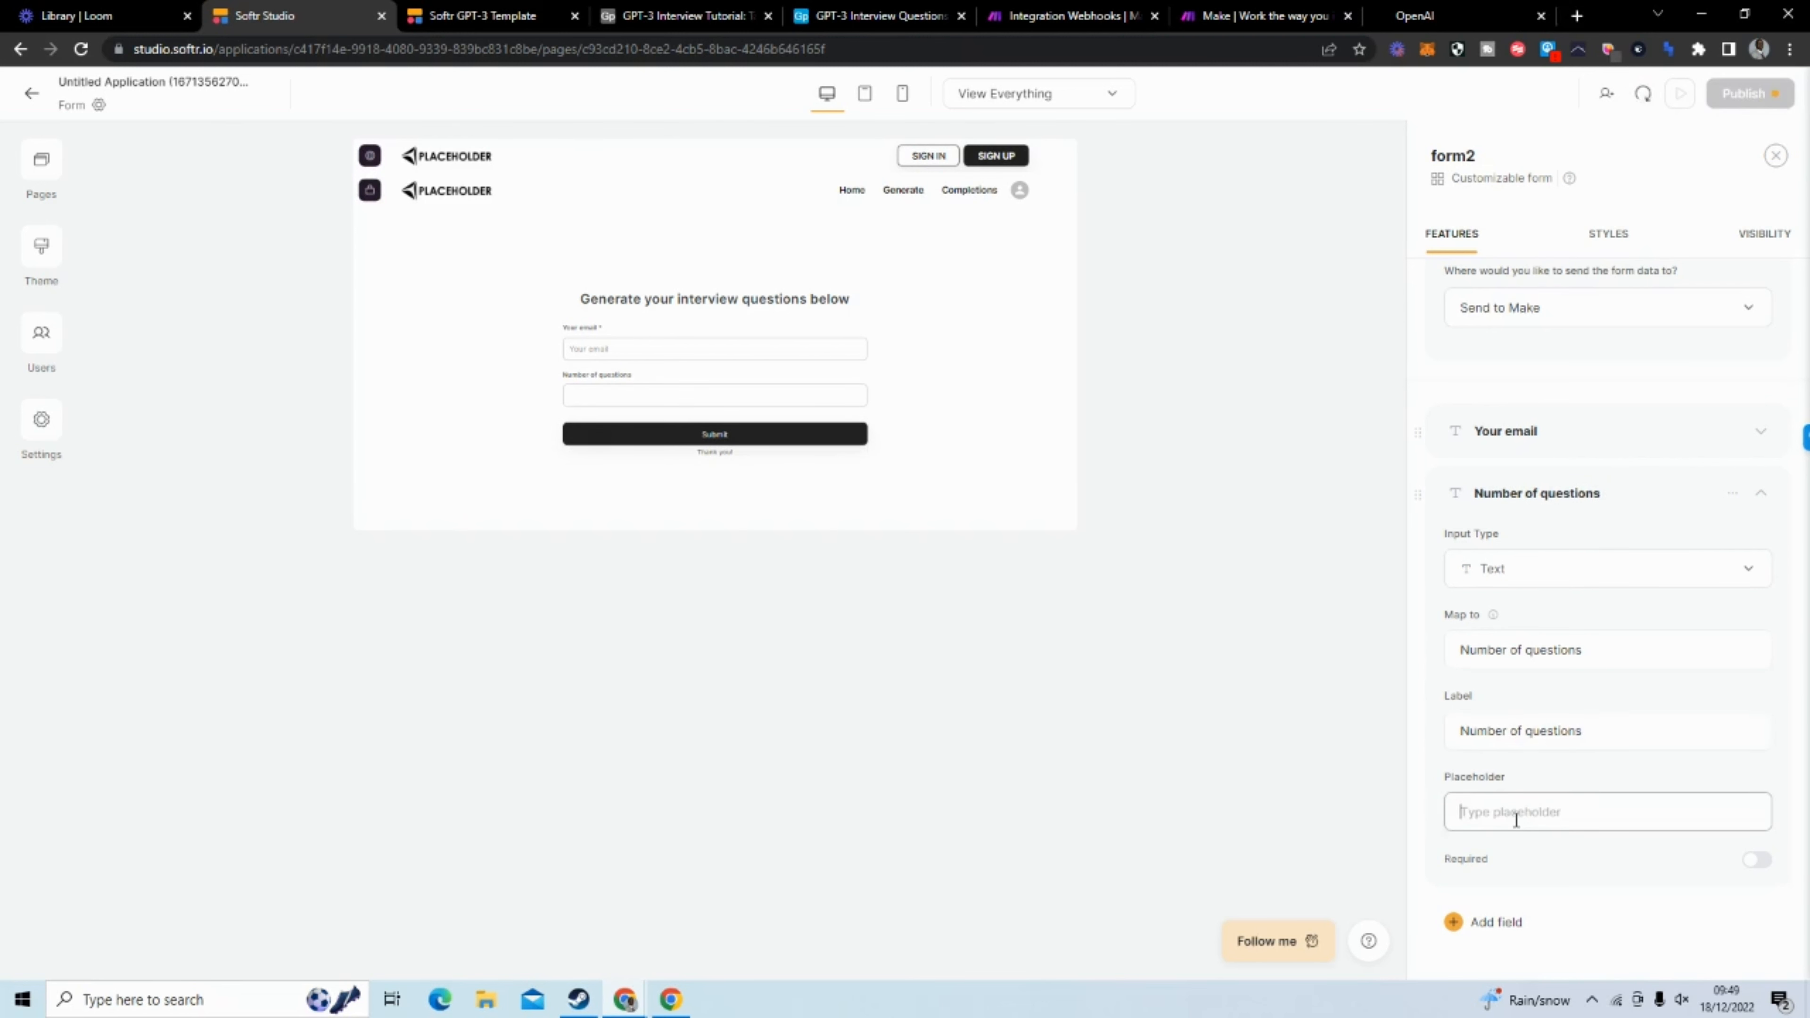
pyautogui.write('n')
pyautogui.press('BackSpace')
pyautogui.write('Number of questions')
pyautogui.click(1756, 859)
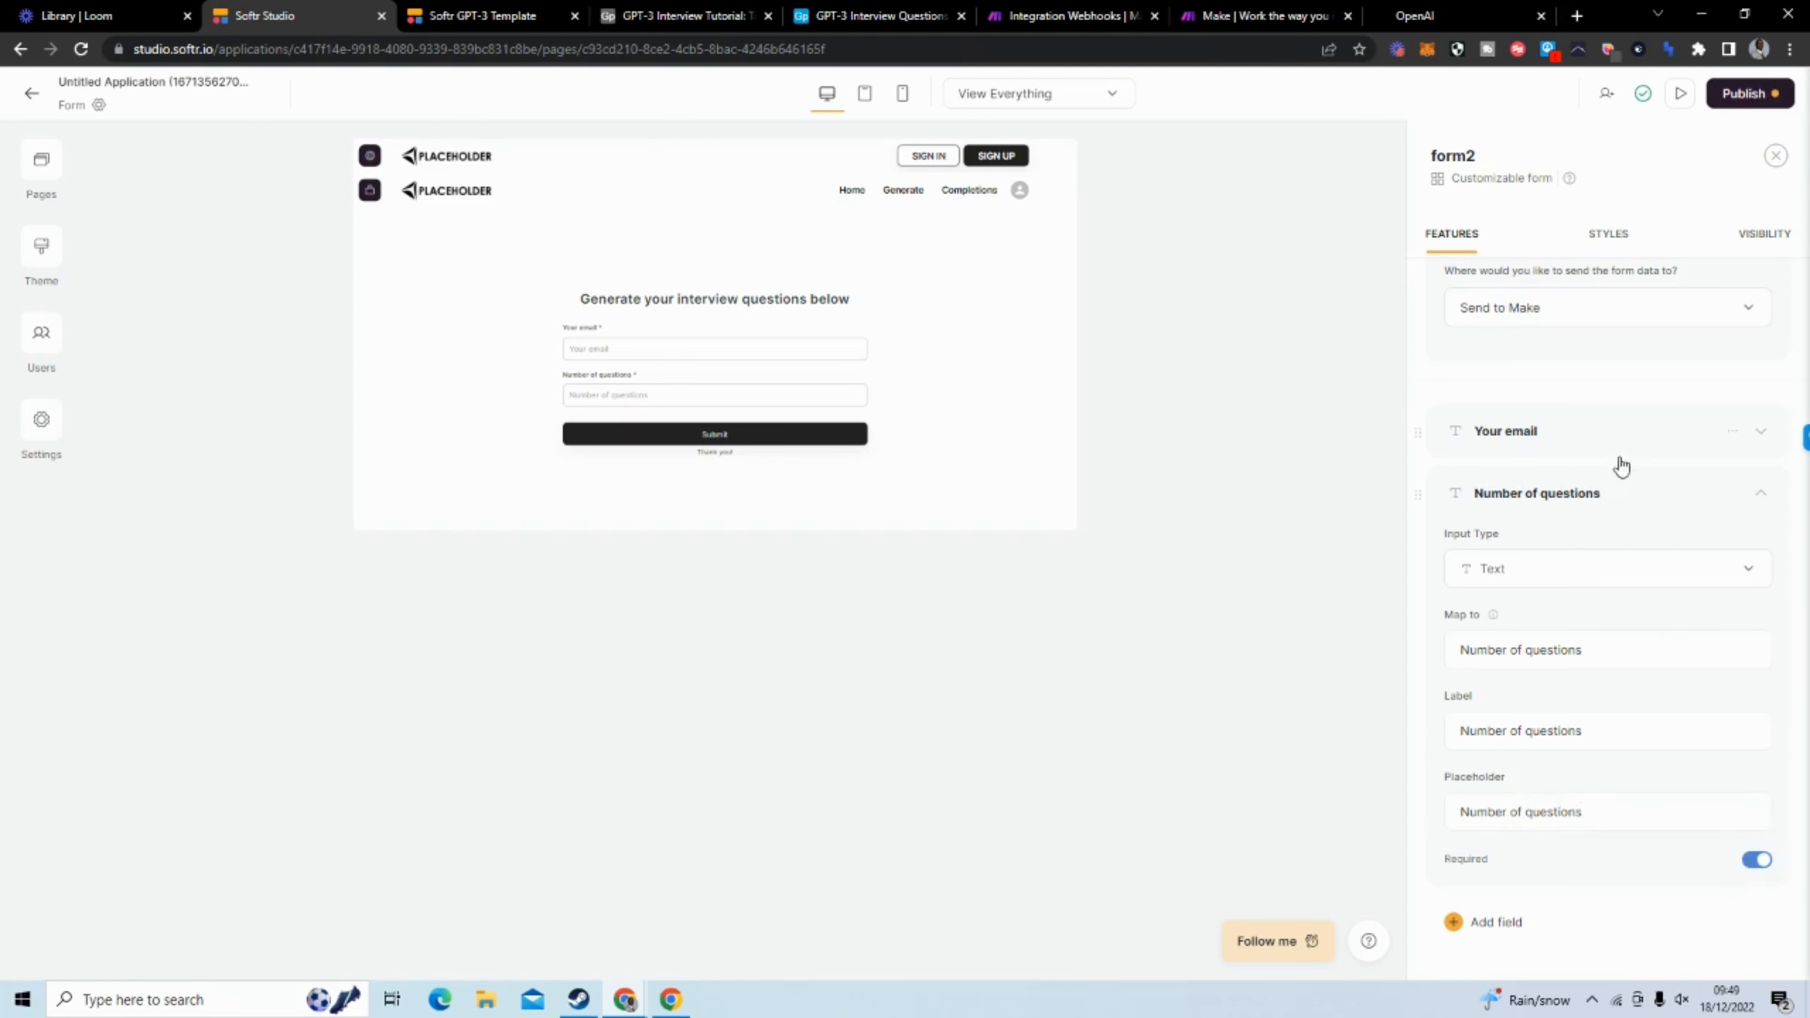
pyautogui.click(1608, 490)
# Add another Text field to the form and map it to "Genre"
pyautogui.click(1516, 563)
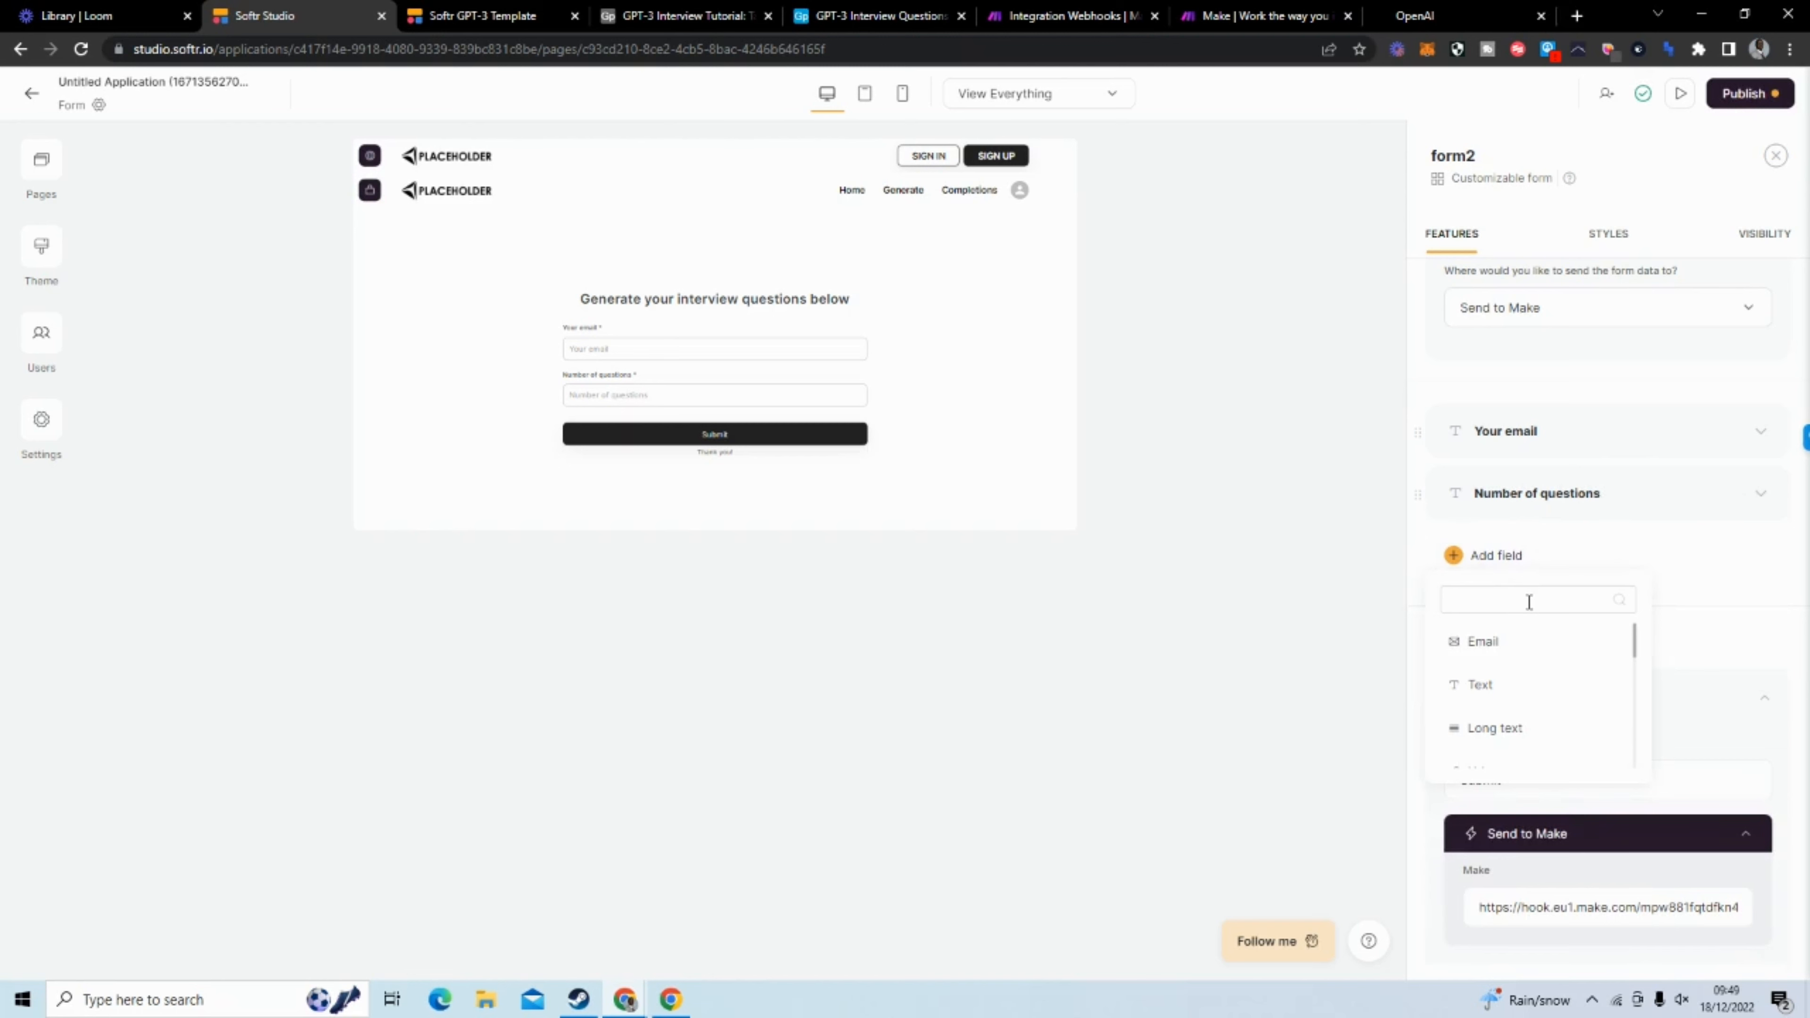
pyautogui.click(1503, 689)
pyautogui.moveTo(1580, 713); pyautogui.dragTo(1433, 705)
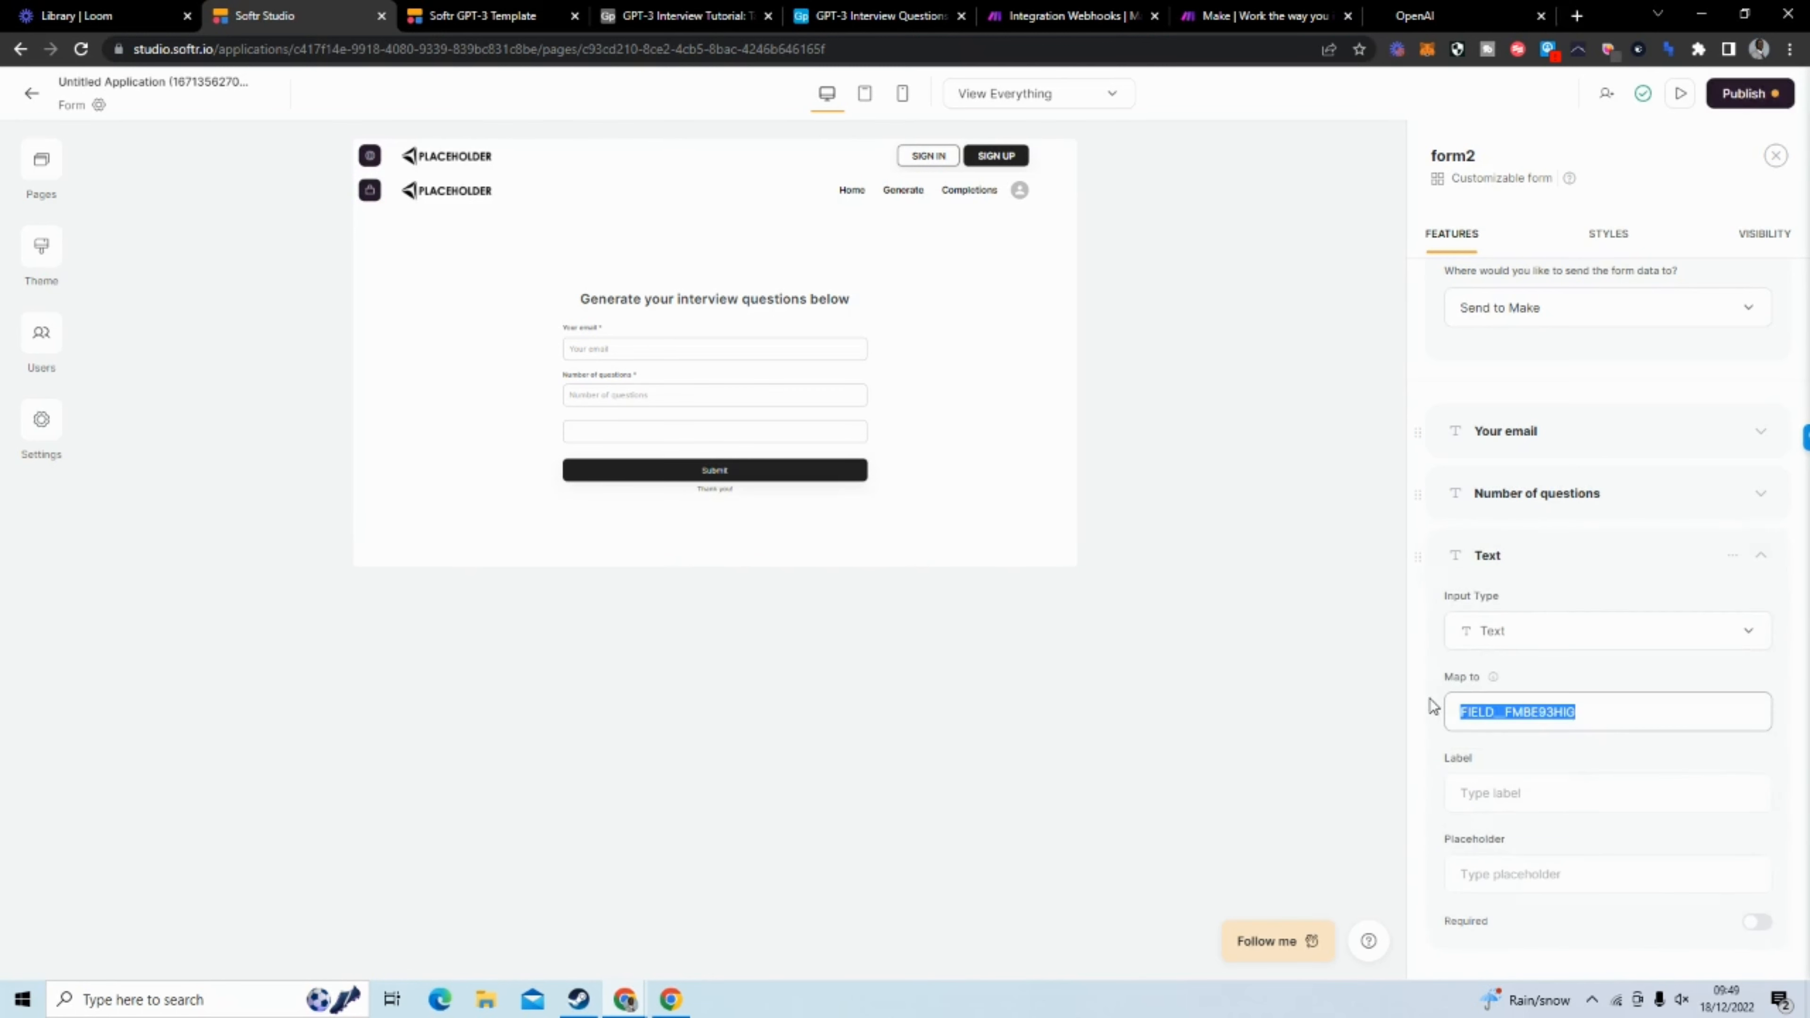
pyautogui.write('Genre')
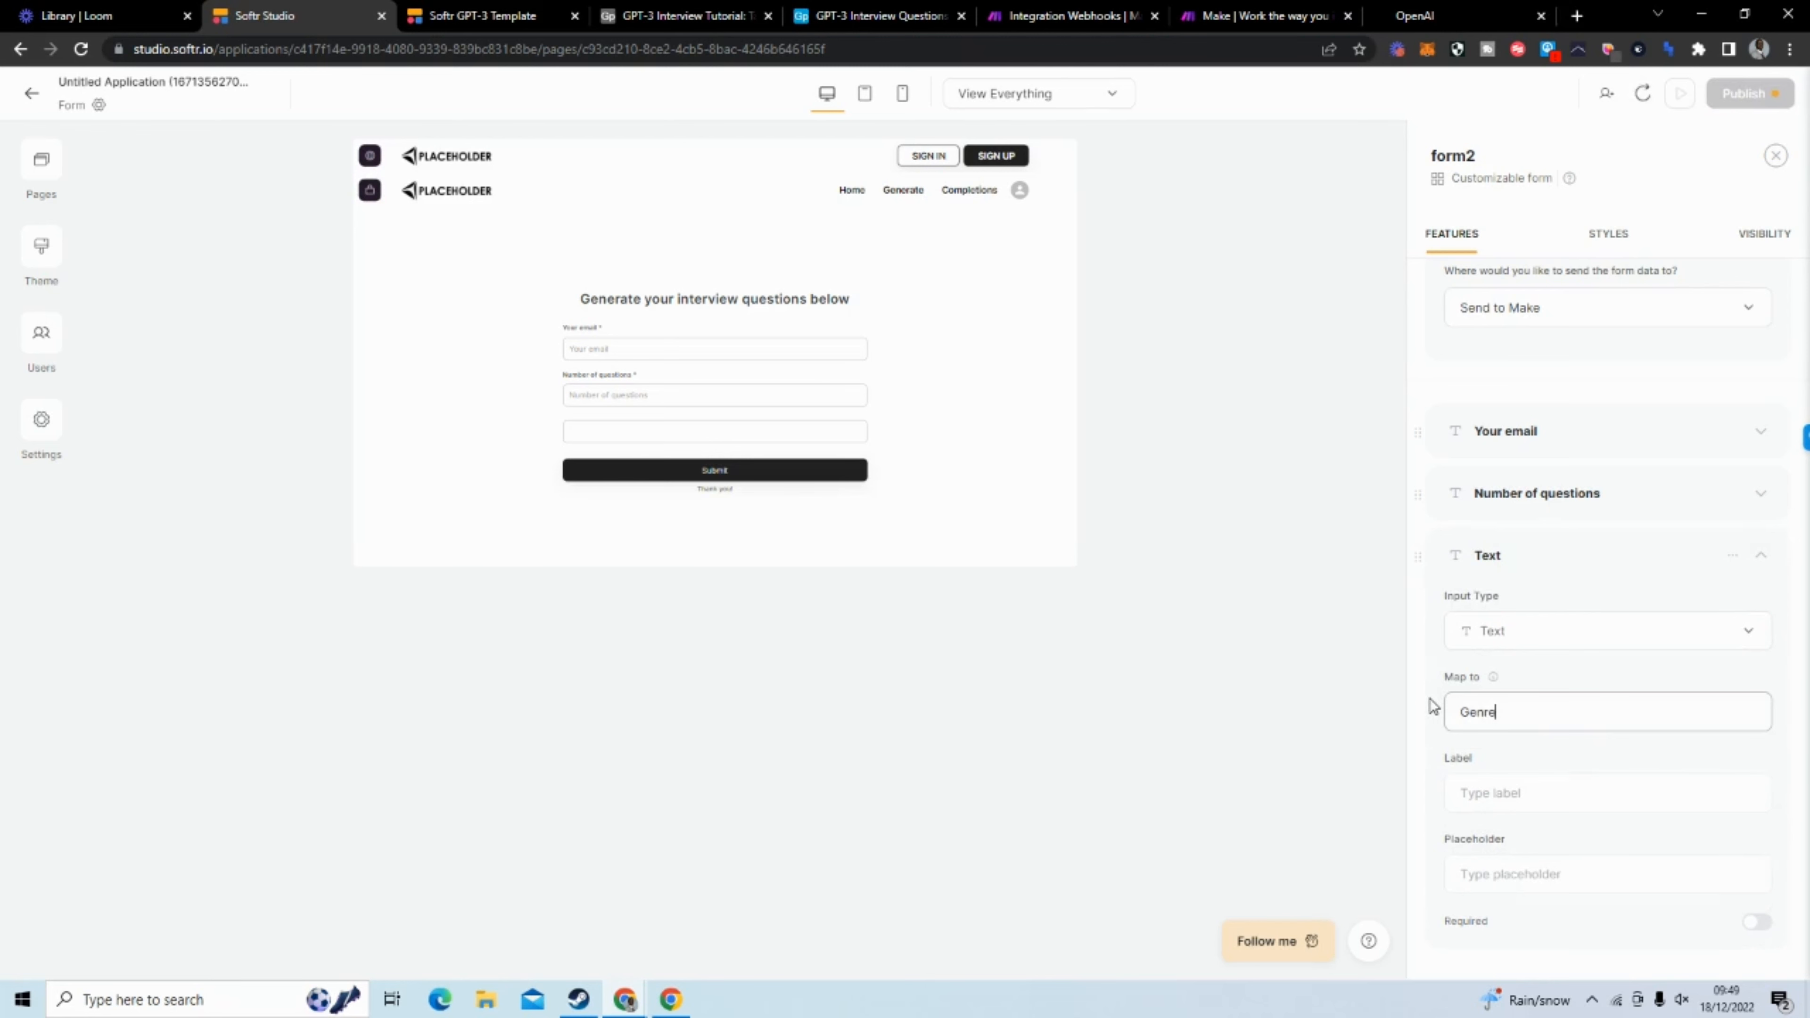
# Use "Genre" as the new field's label and placeholder, and make the field required
pyautogui.click(1499, 788)
pyautogui.write('Genre')
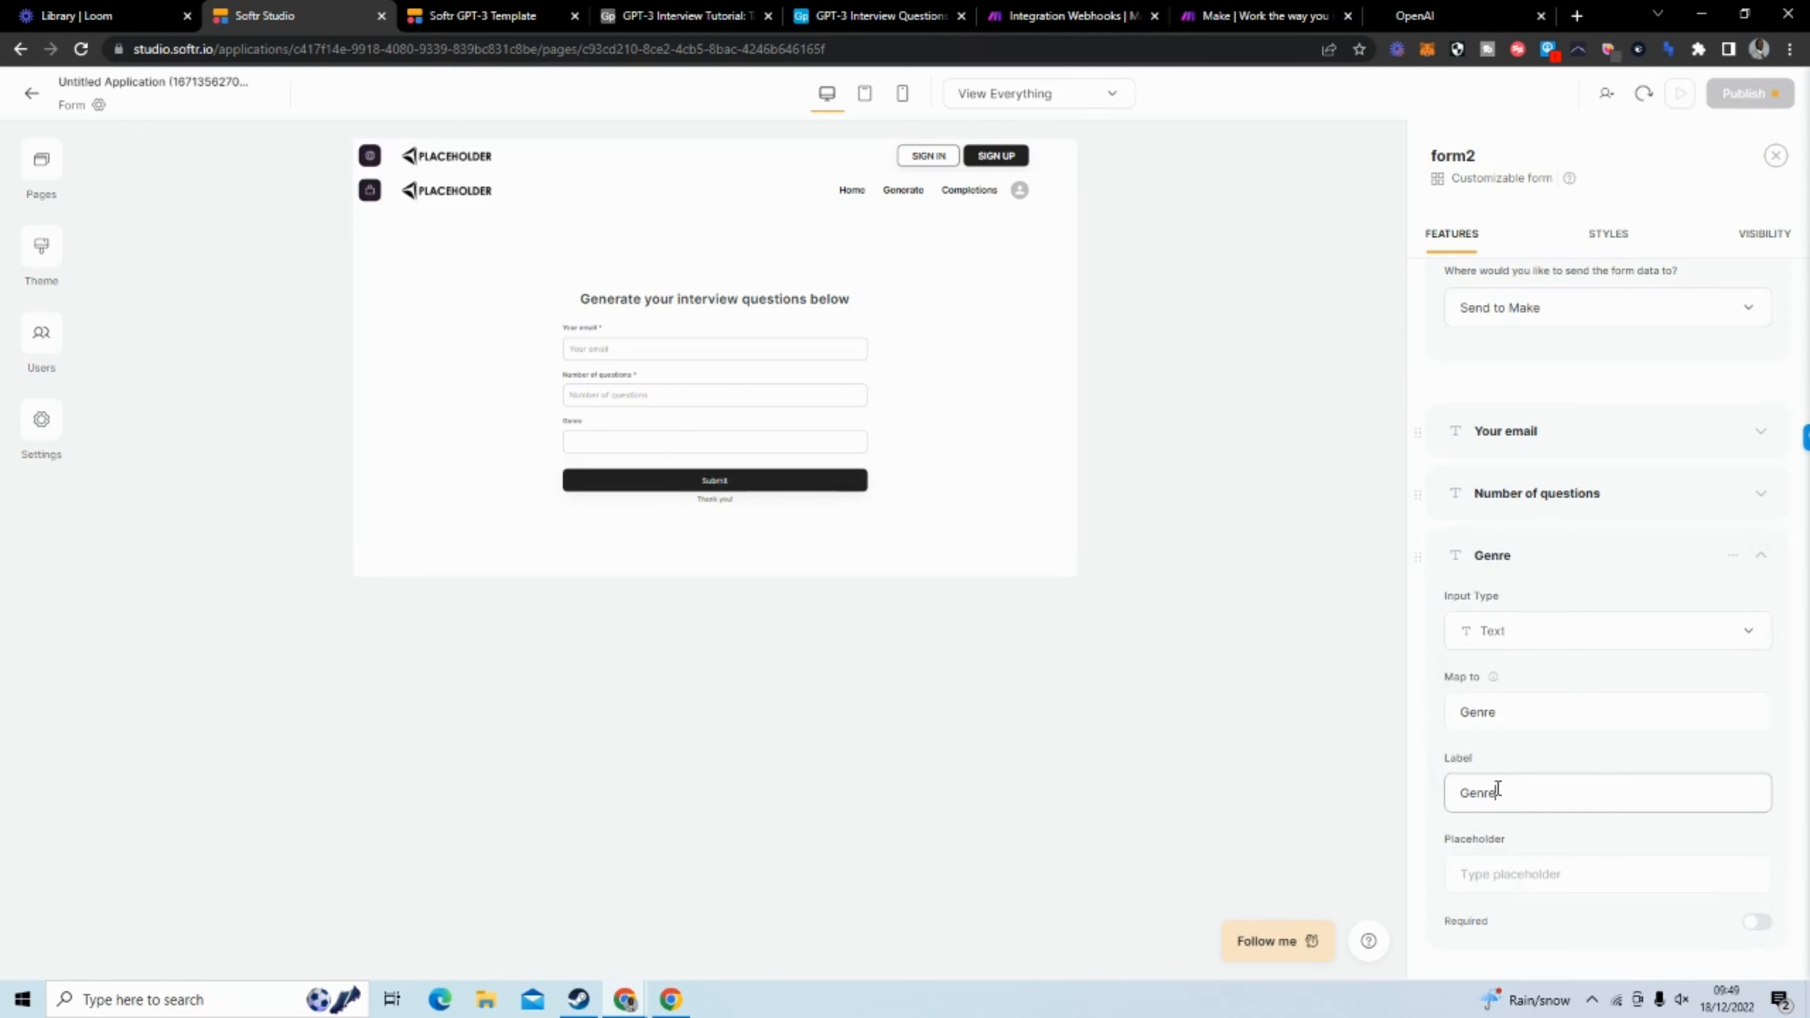
pyautogui.click(1576, 869)
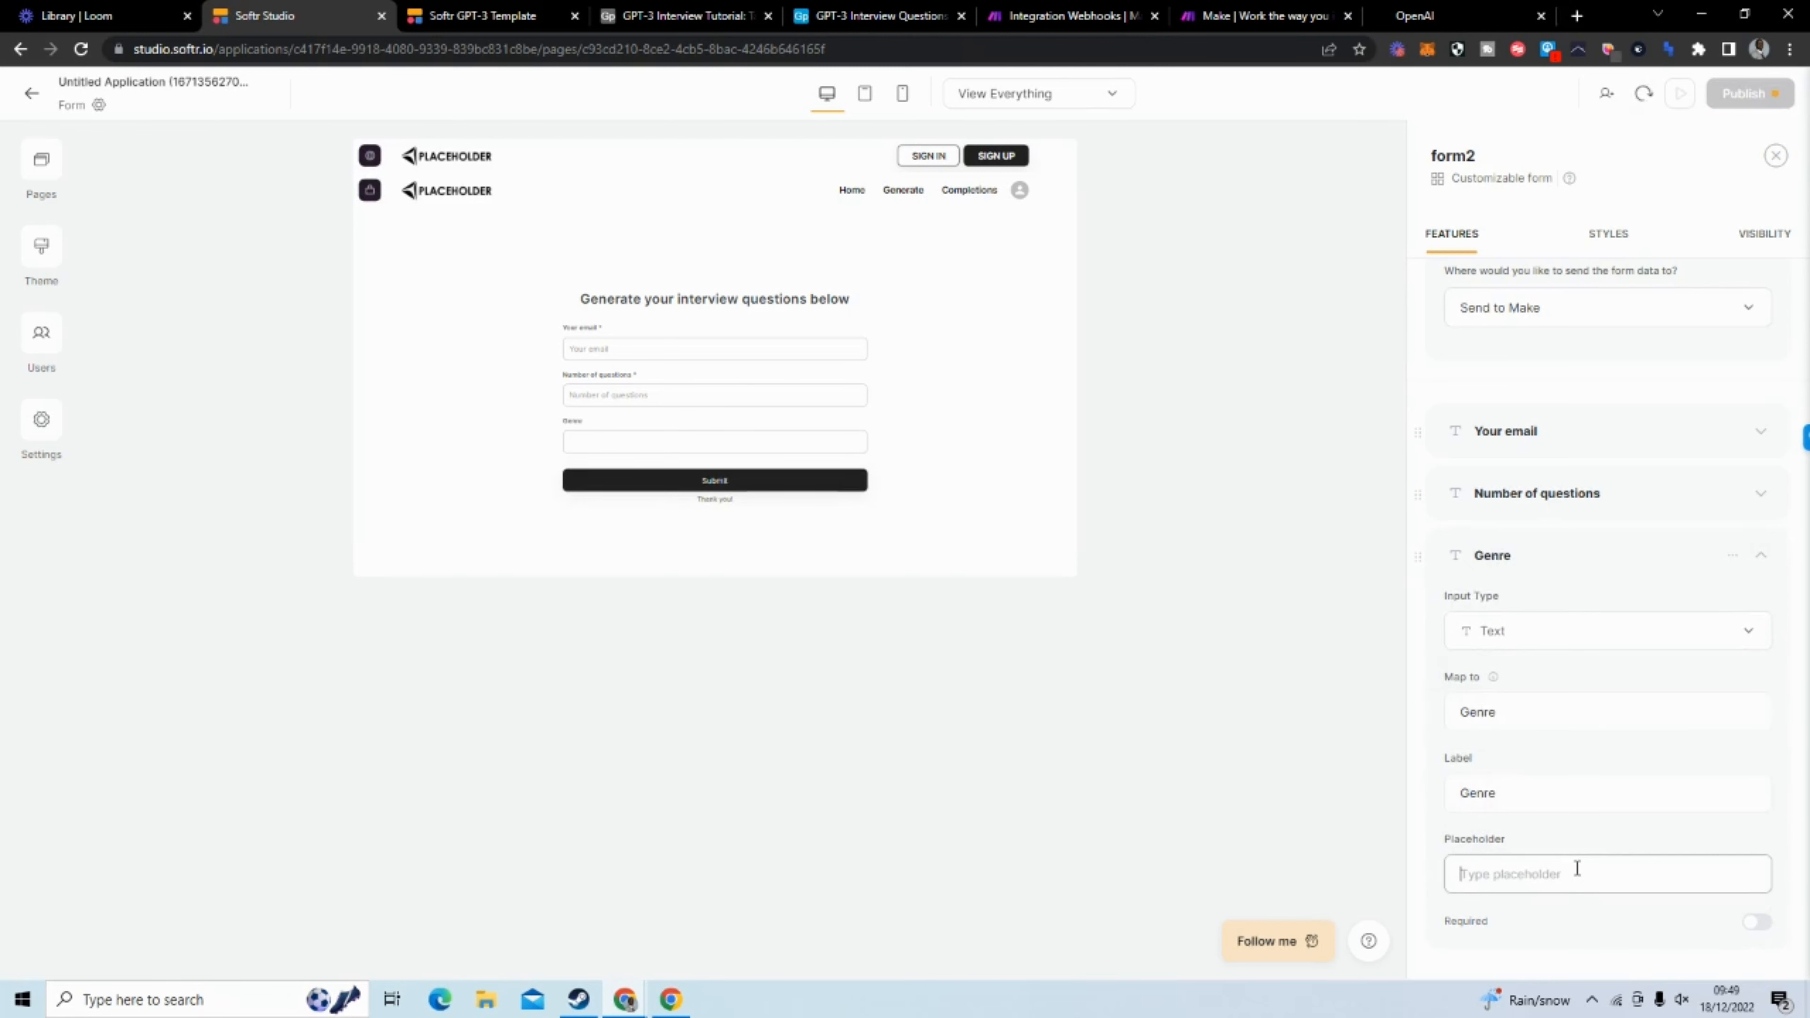
pyautogui.write('Genre')
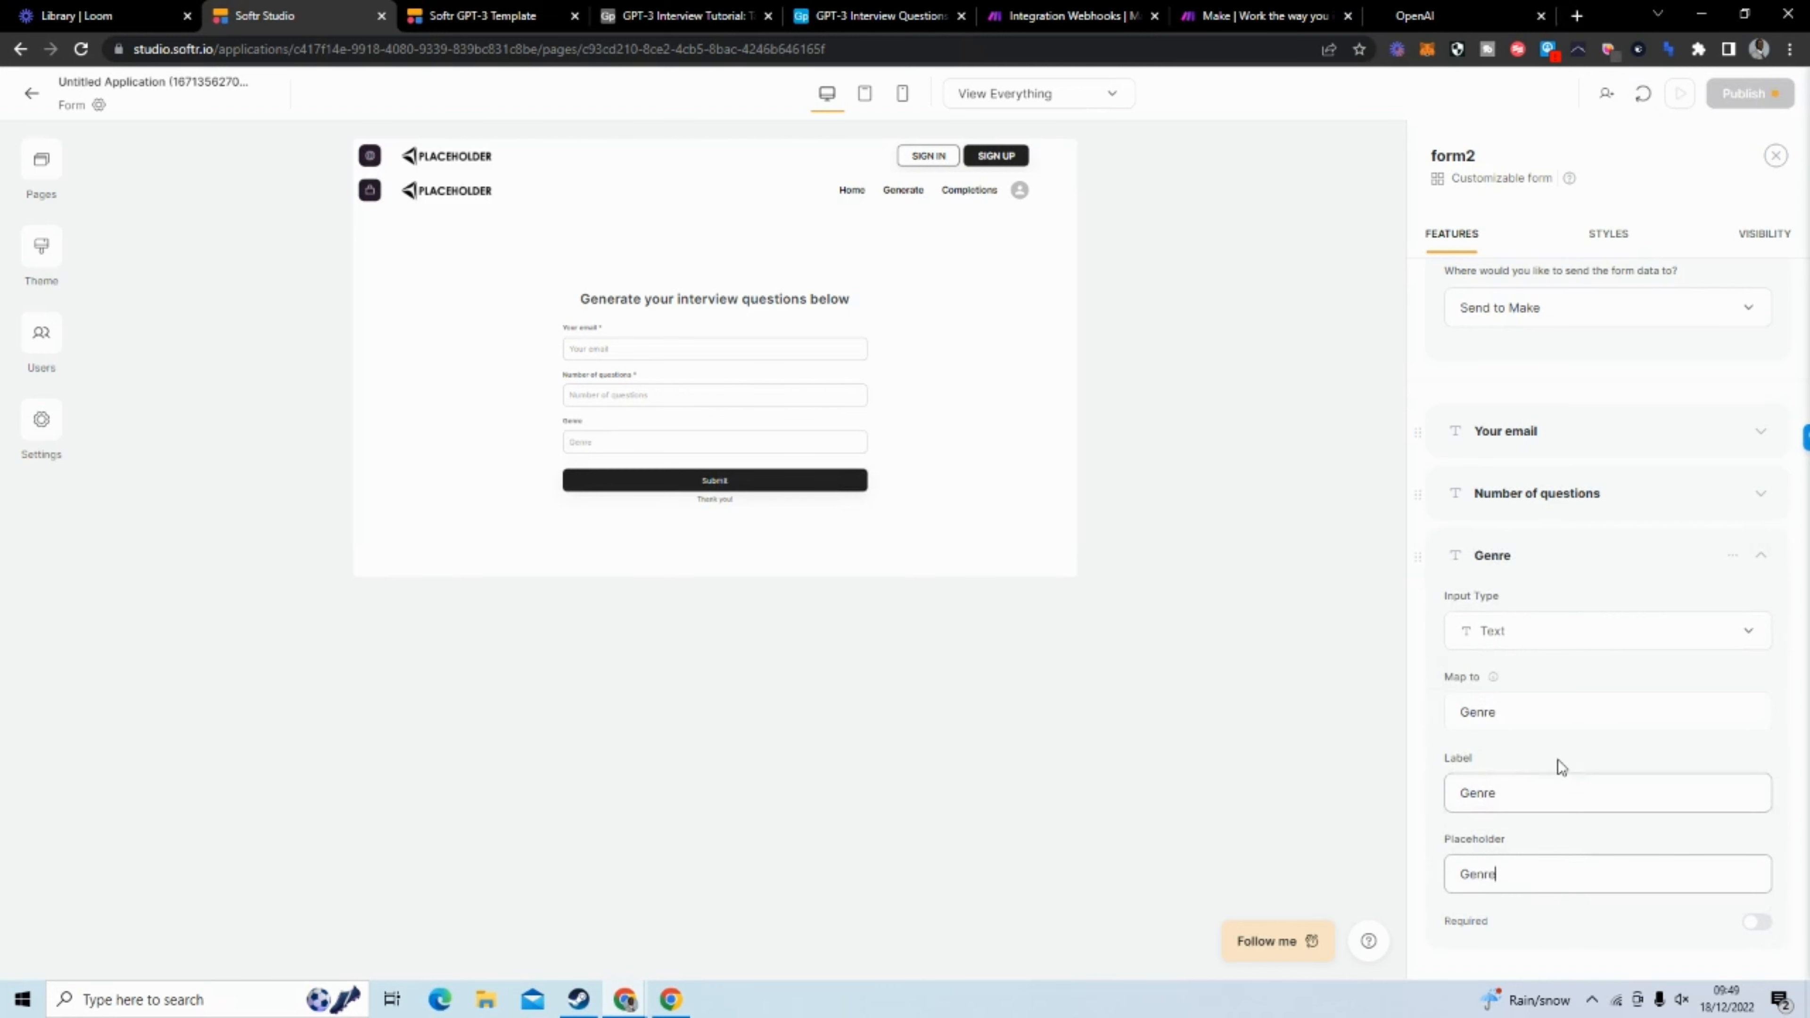
pyautogui.scroll(-3, 1750, 770)
pyautogui.click(1757, 735)
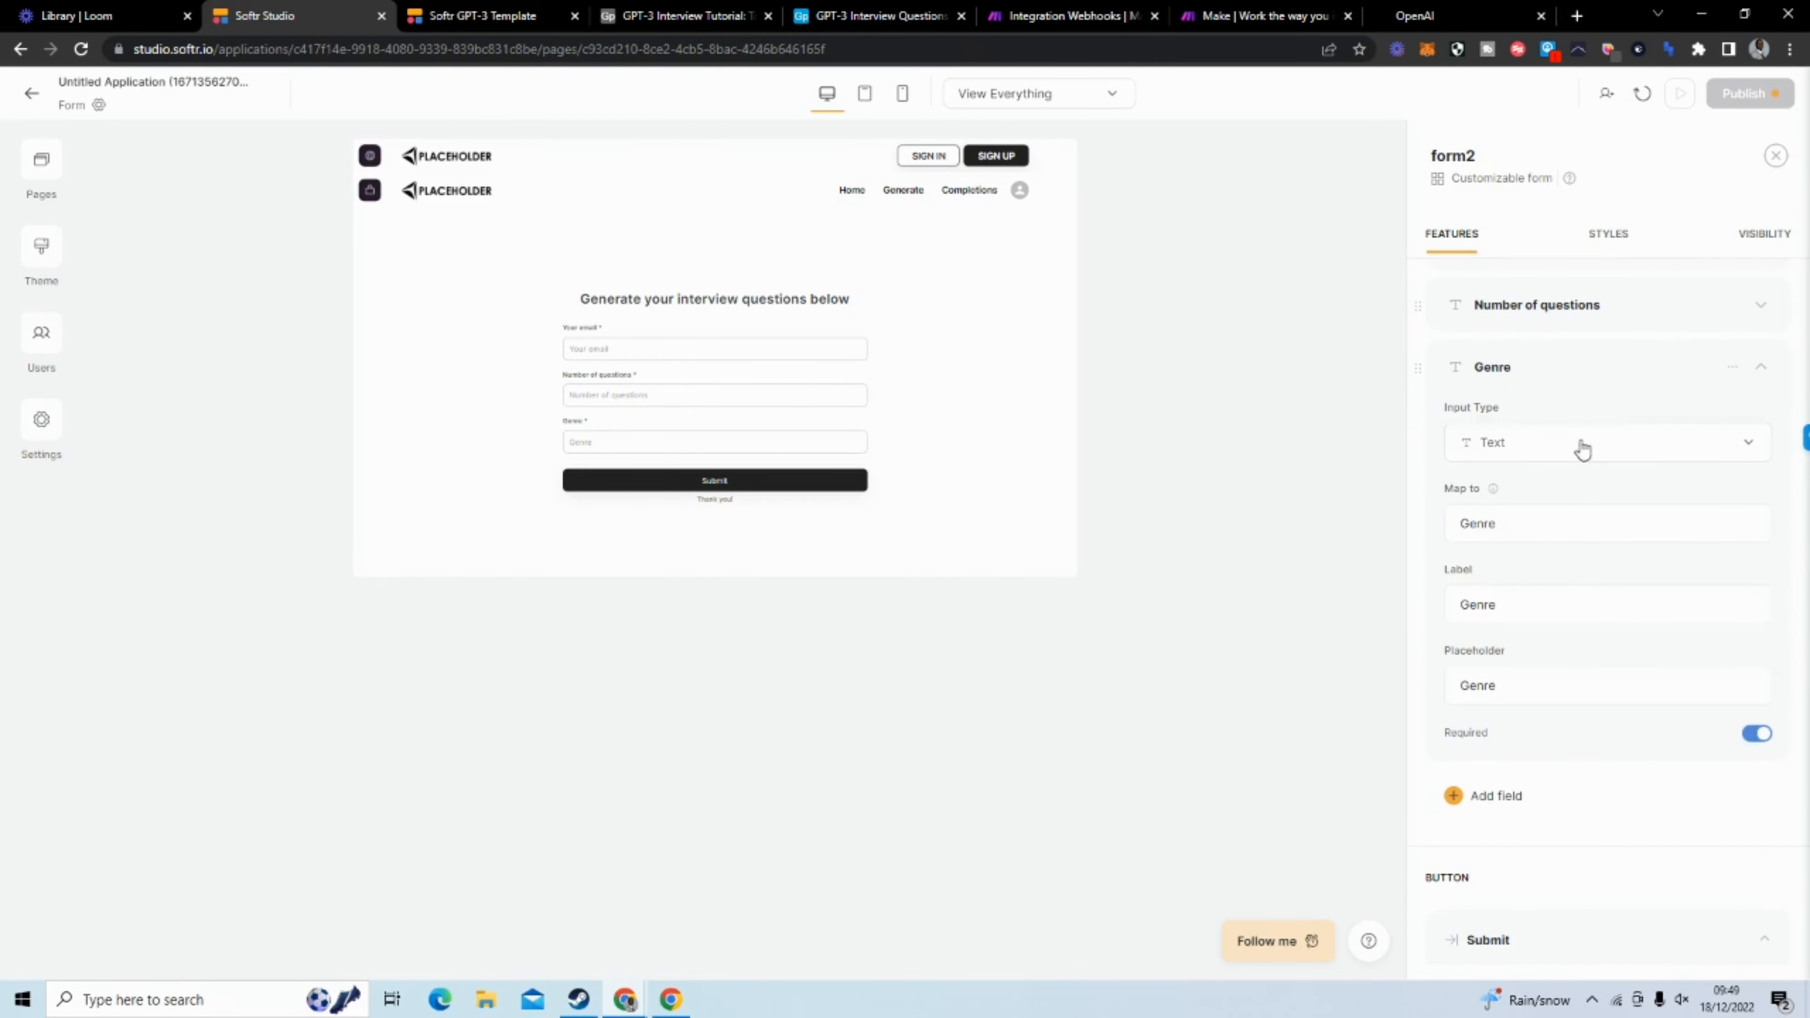
pyautogui.click(1496, 368)
# Send the form's test data to Make, then run the Webhooks scenario once, processing the existing queued bundles
pyautogui.scroll(-1, 1606, 581)
pyautogui.scroll(-4, 1607, 581)
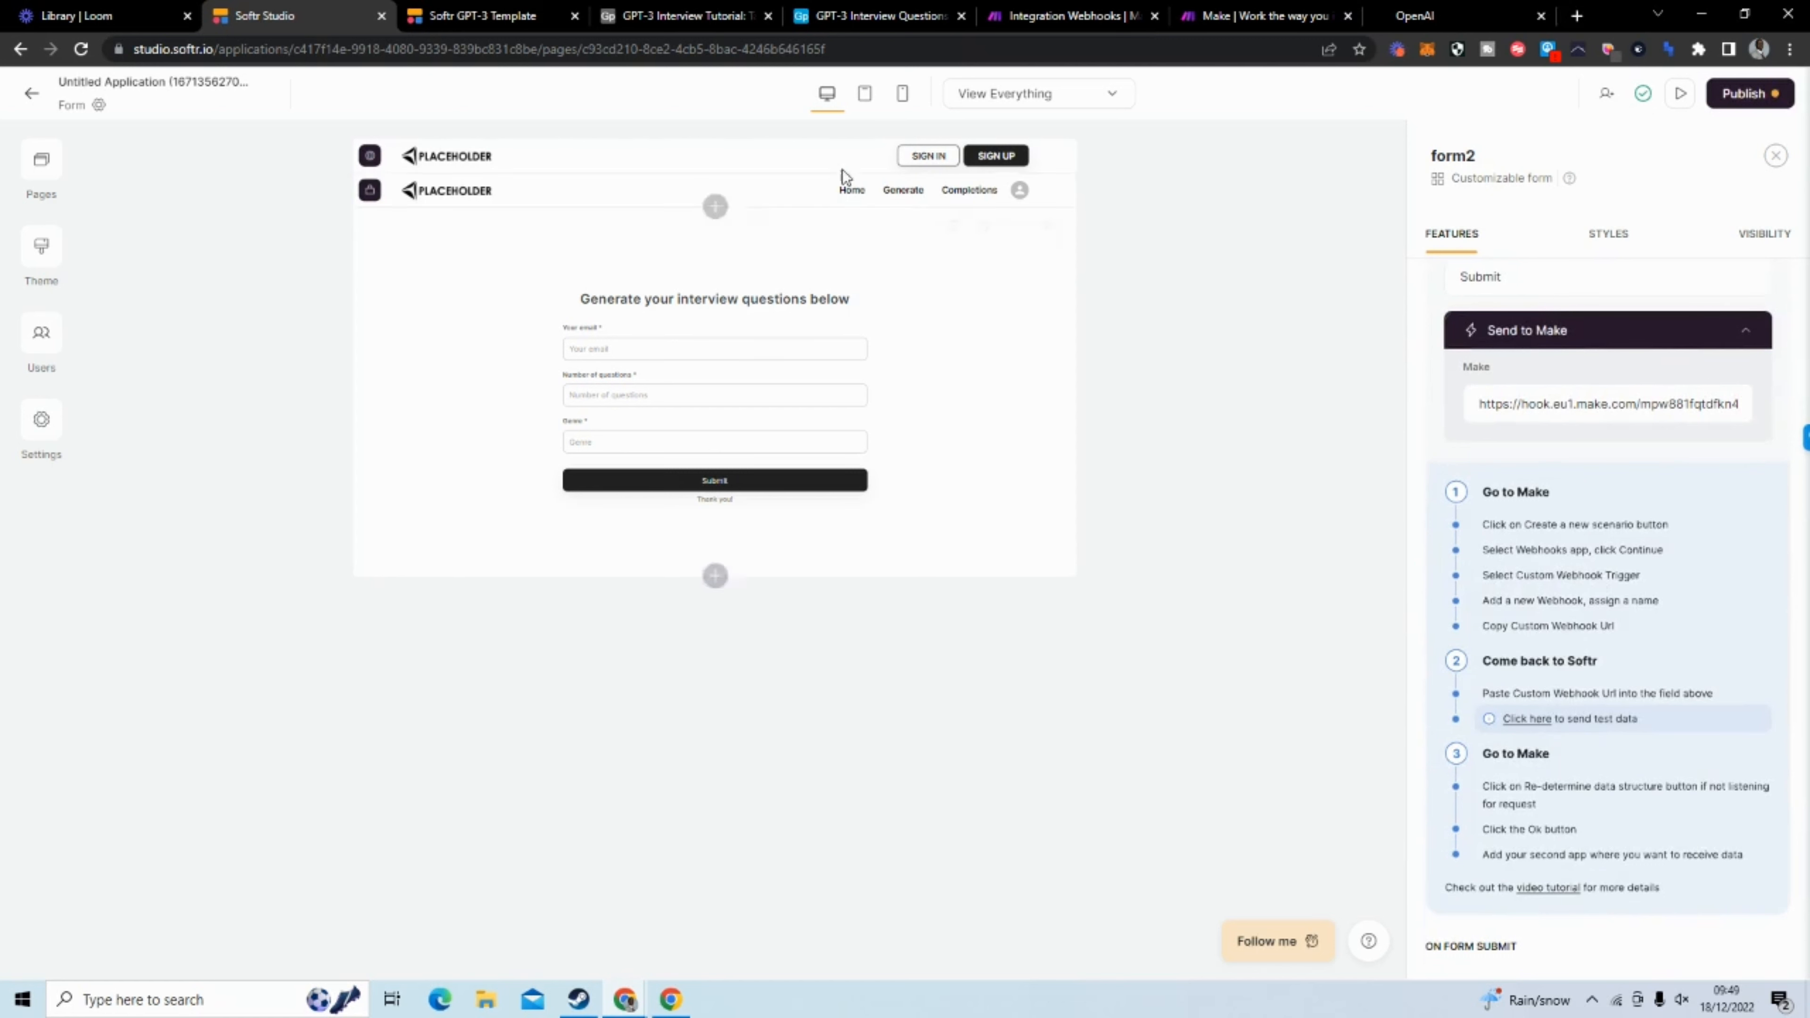
pyautogui.click(1204, 15)
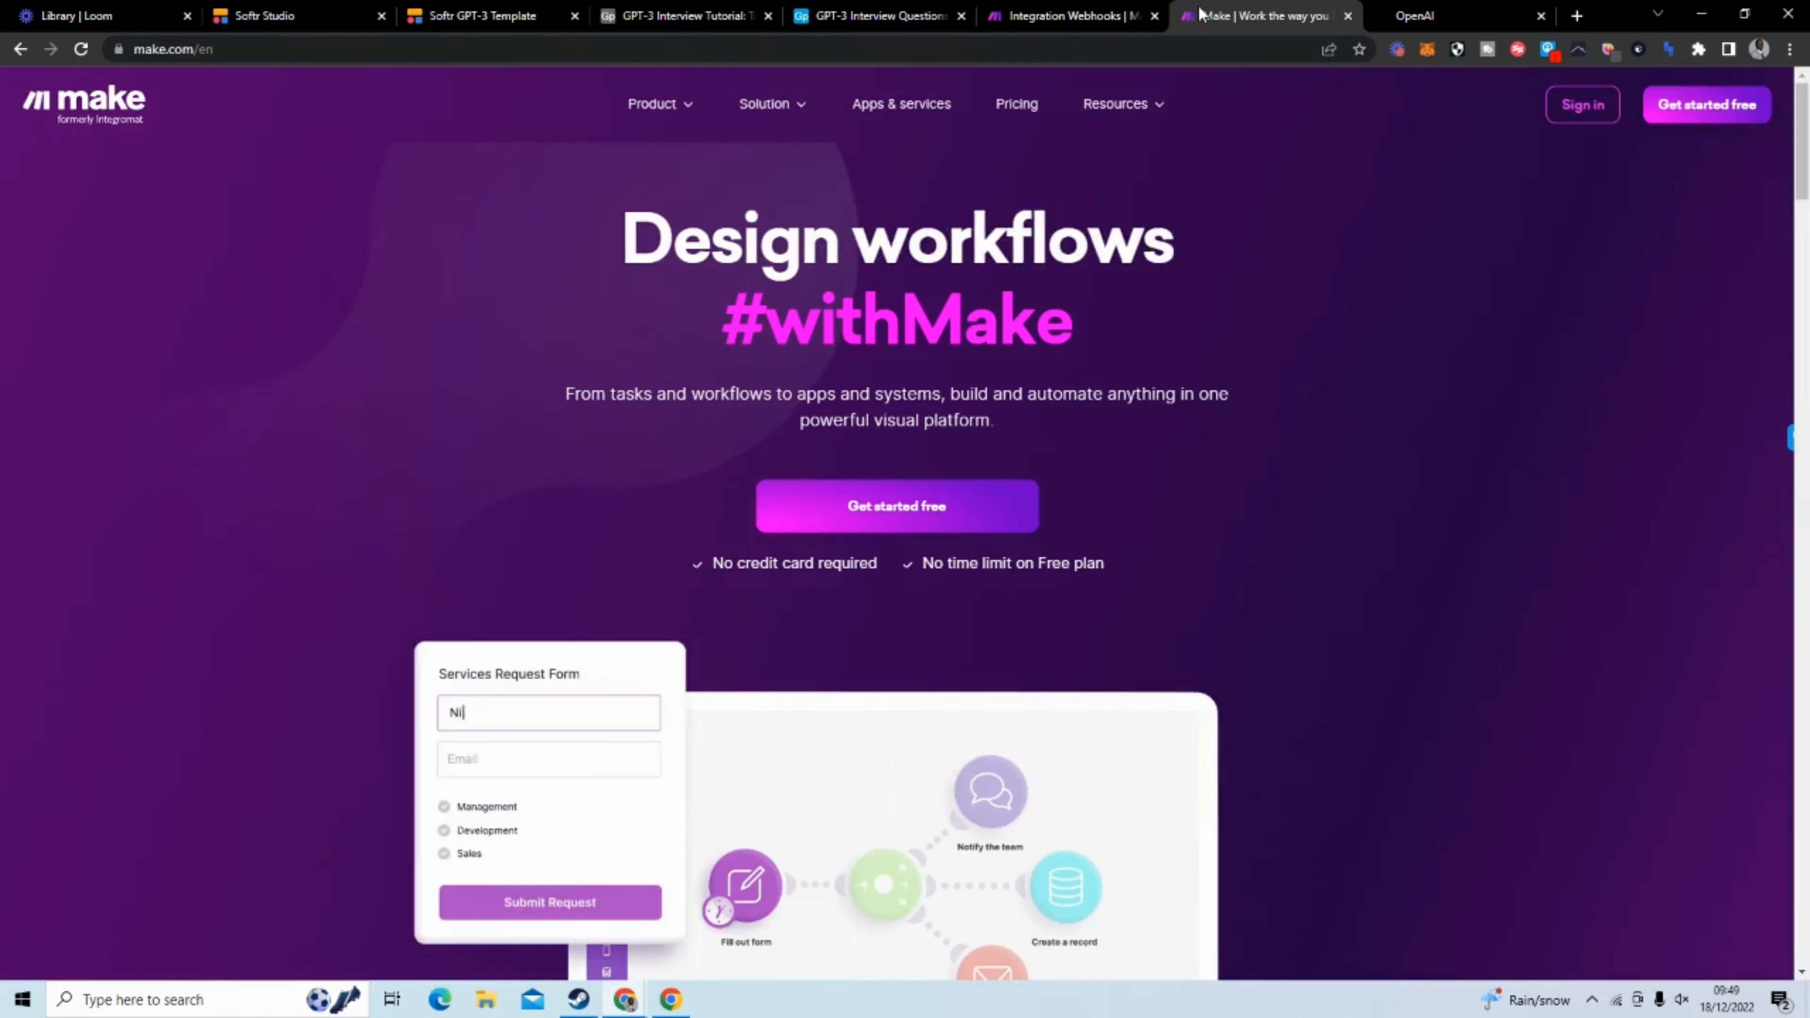
pyautogui.click(1109, 17)
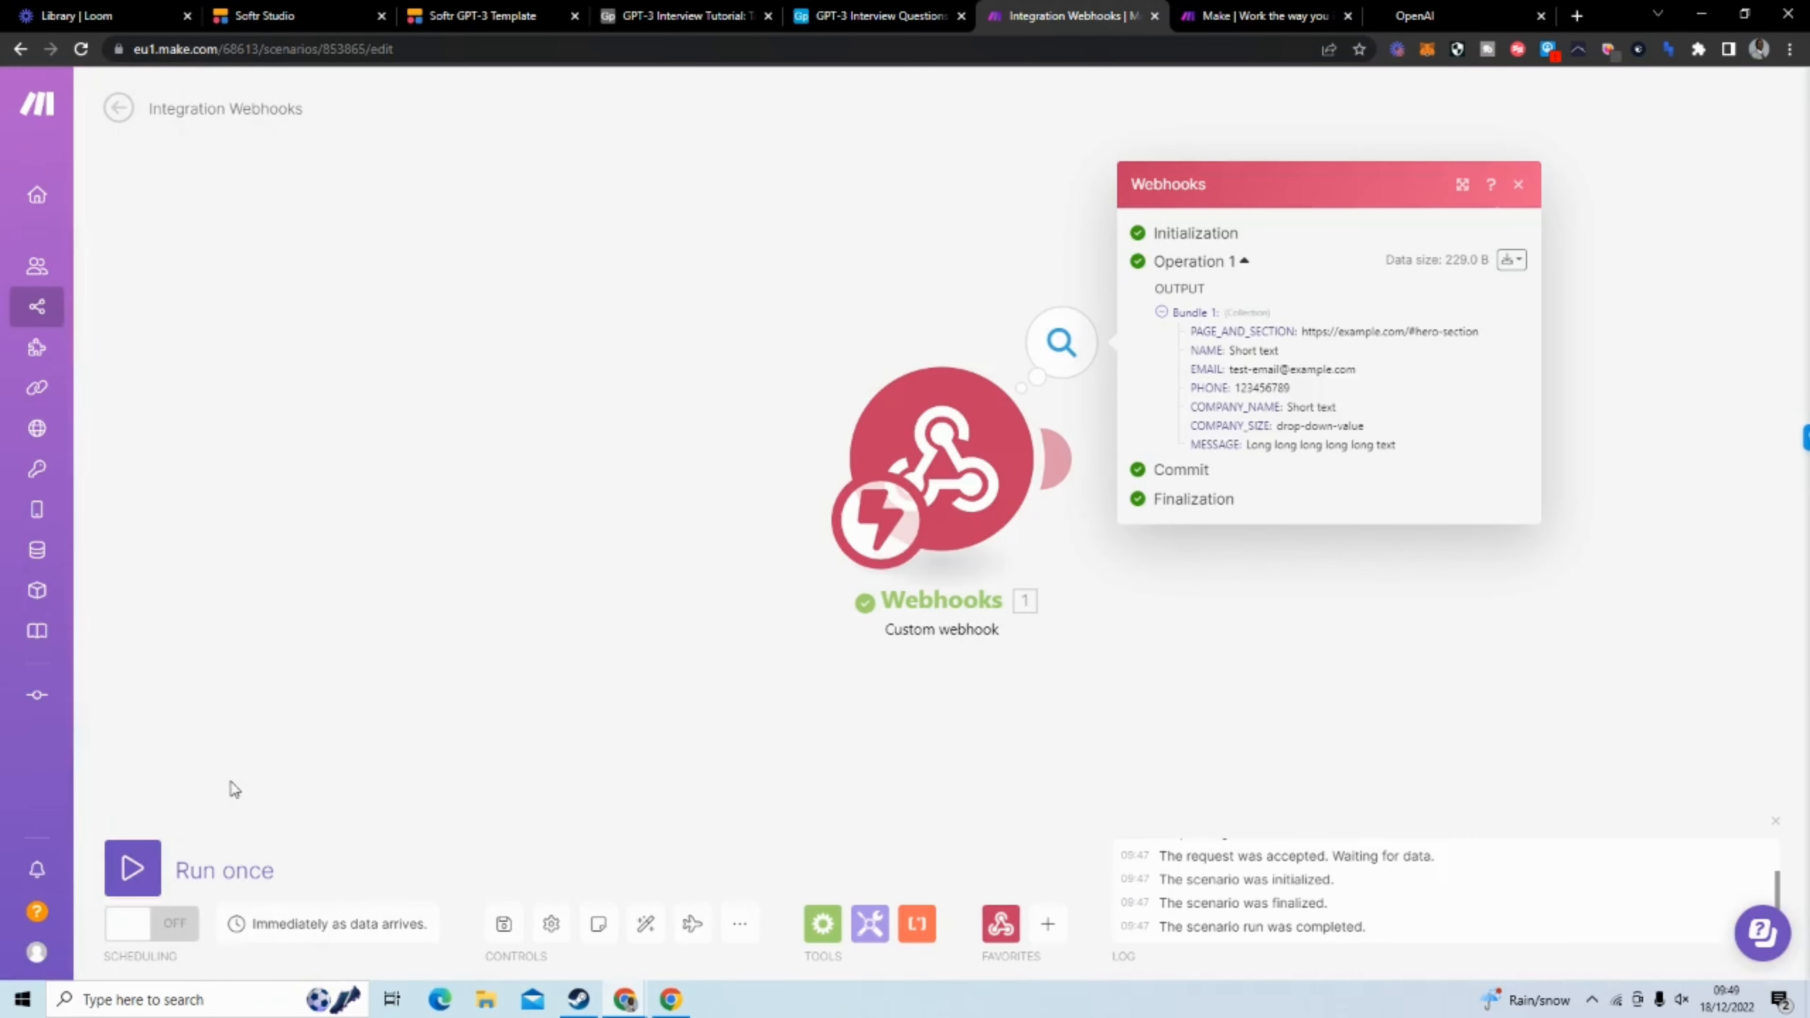
pyautogui.click(133, 867)
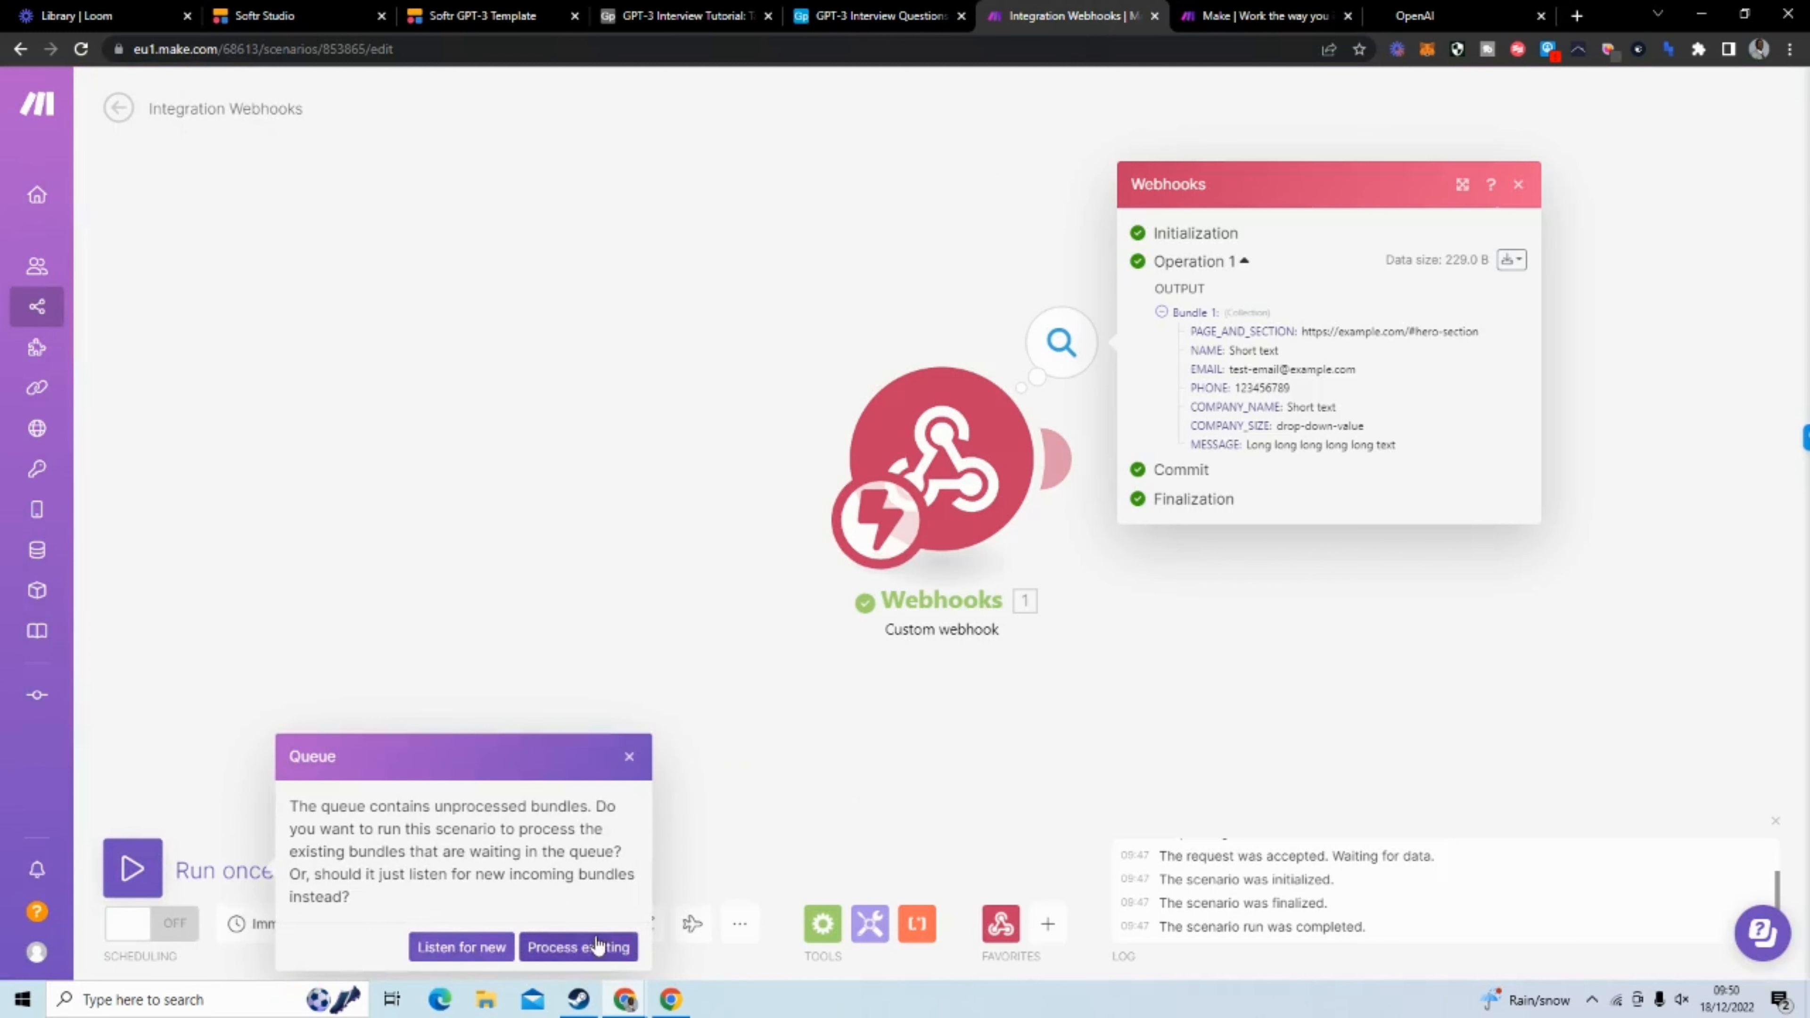
pyautogui.click(541, 952)
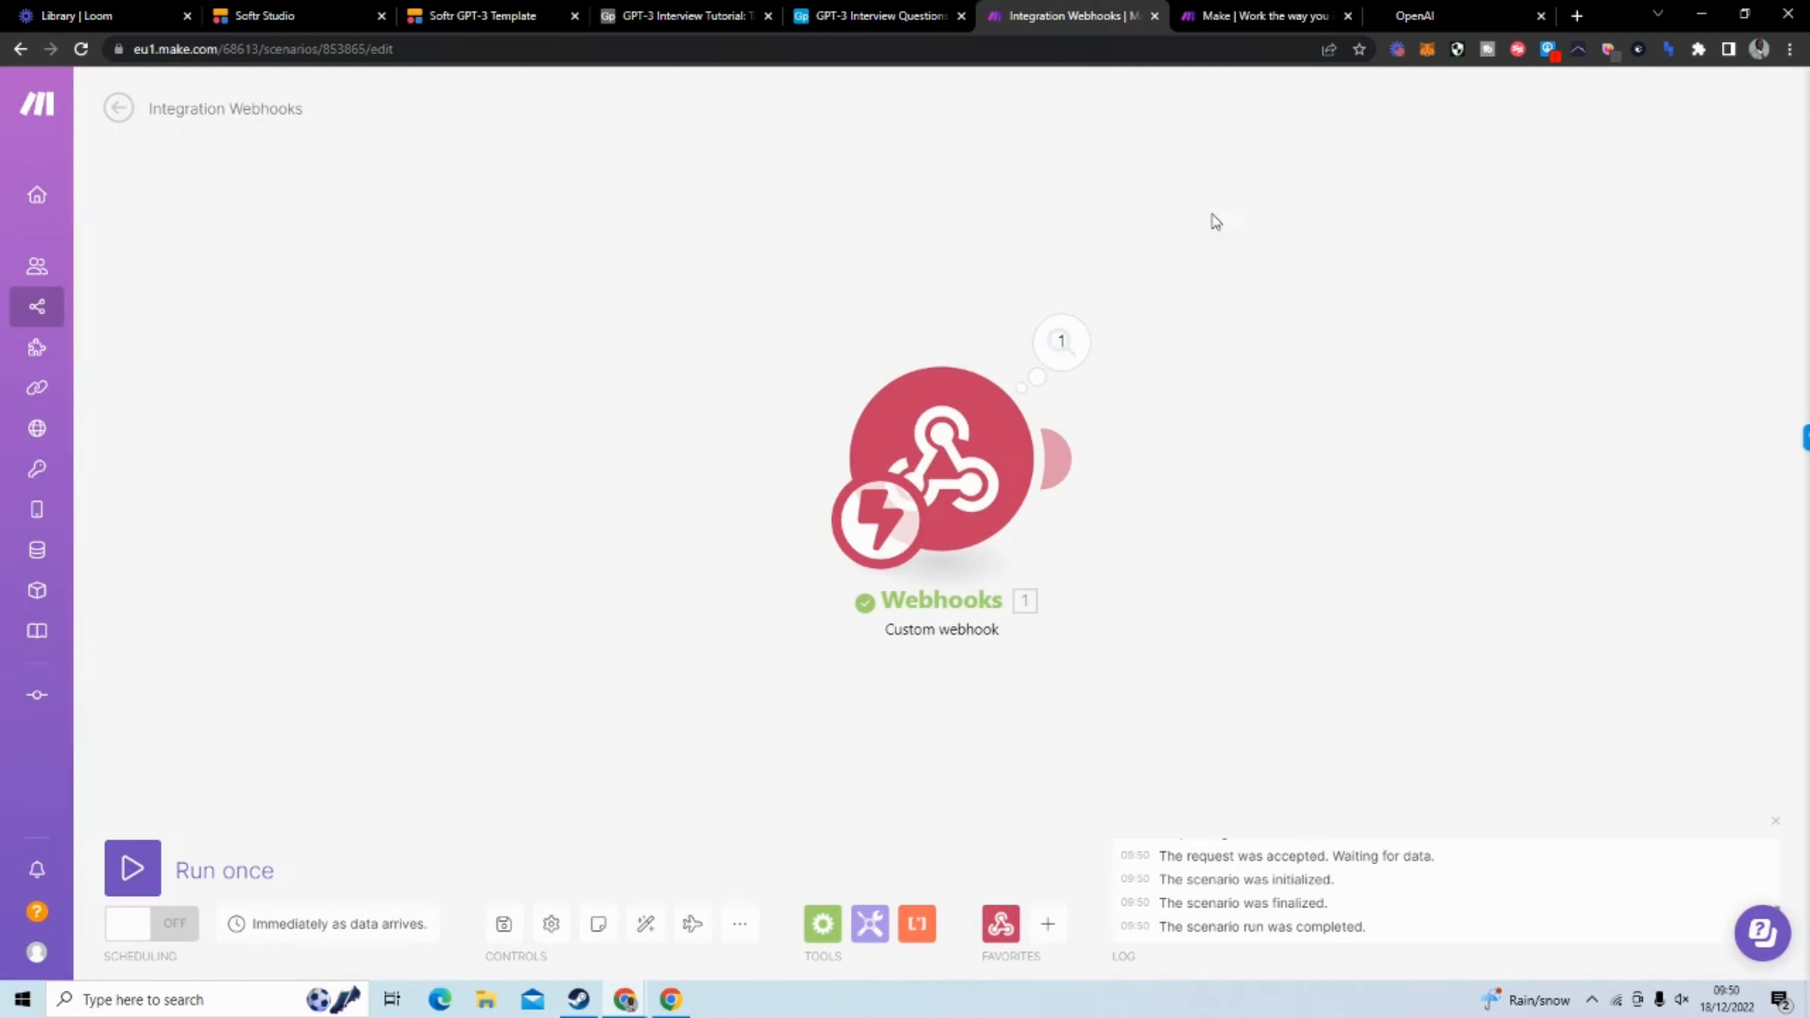
# Inspect the webhook run's output bundle for the Email, Number of questions and Genre fields
pyautogui.click(1062, 344)
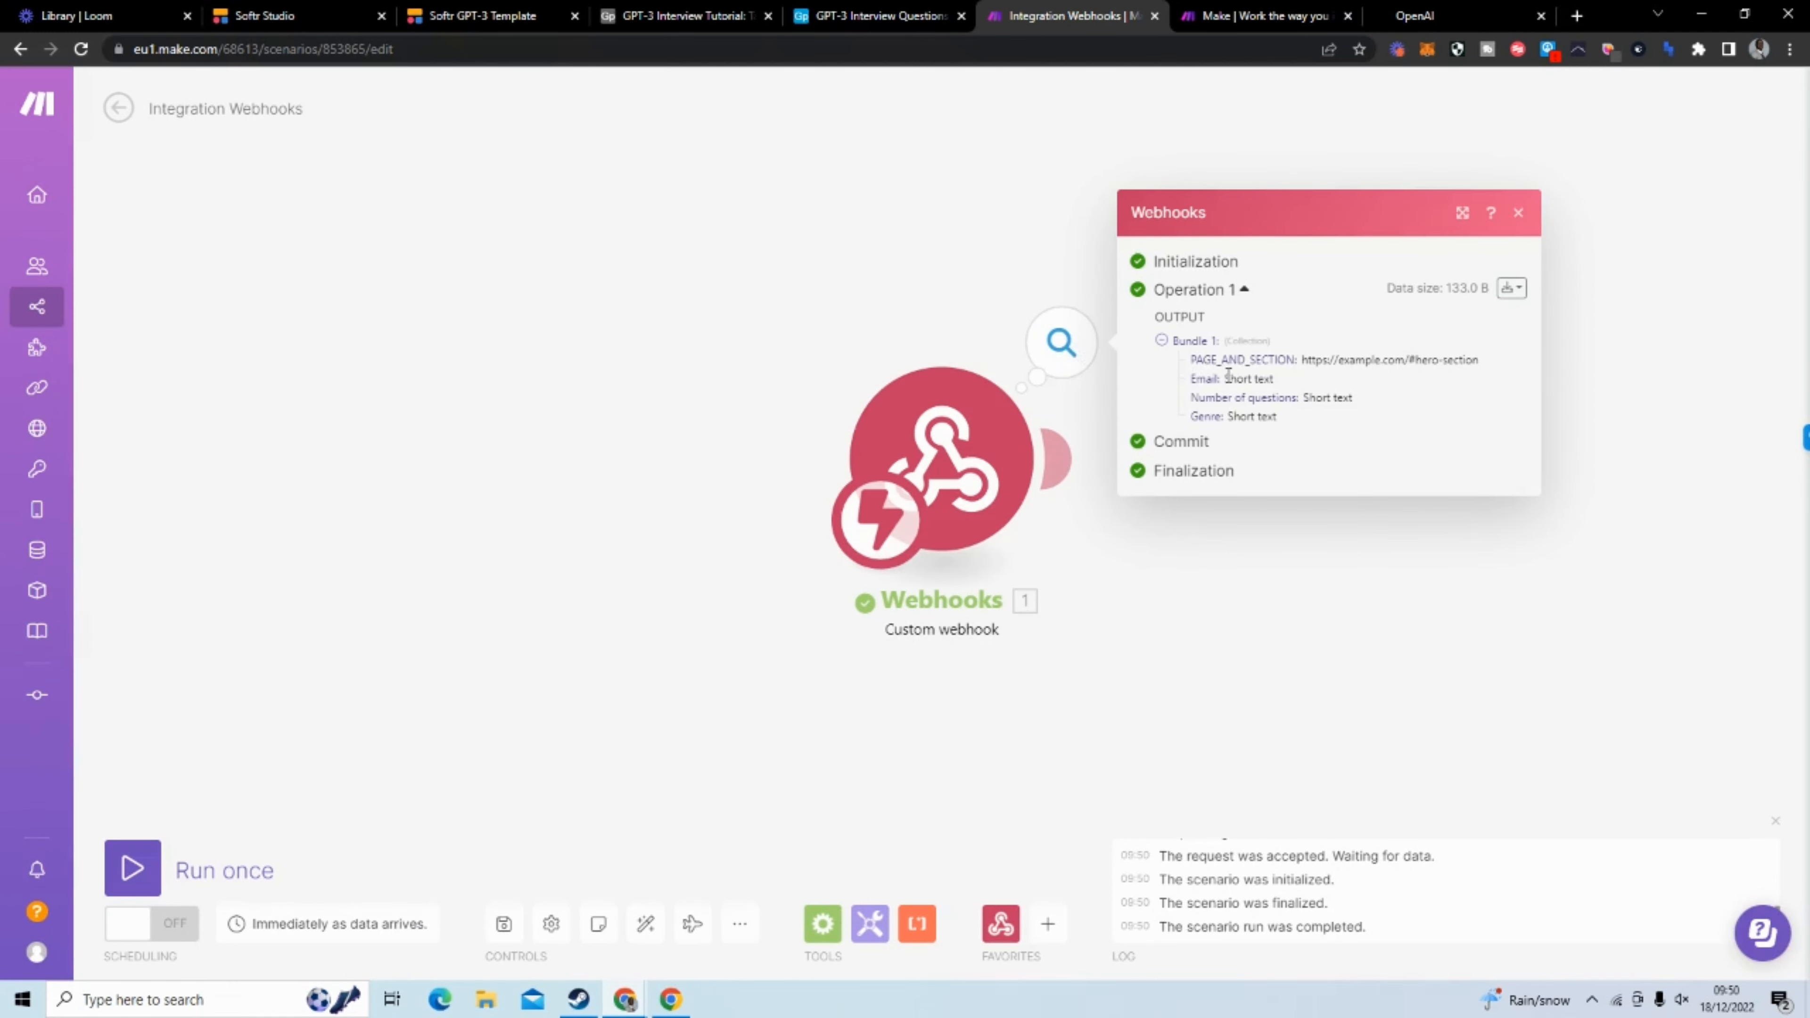
pyautogui.moveTo(1228, 376); pyautogui.dragTo(1355, 396)
pyautogui.moveTo(1229, 416); pyautogui.dragTo(1280, 420)
pyautogui.click(1251, 617)
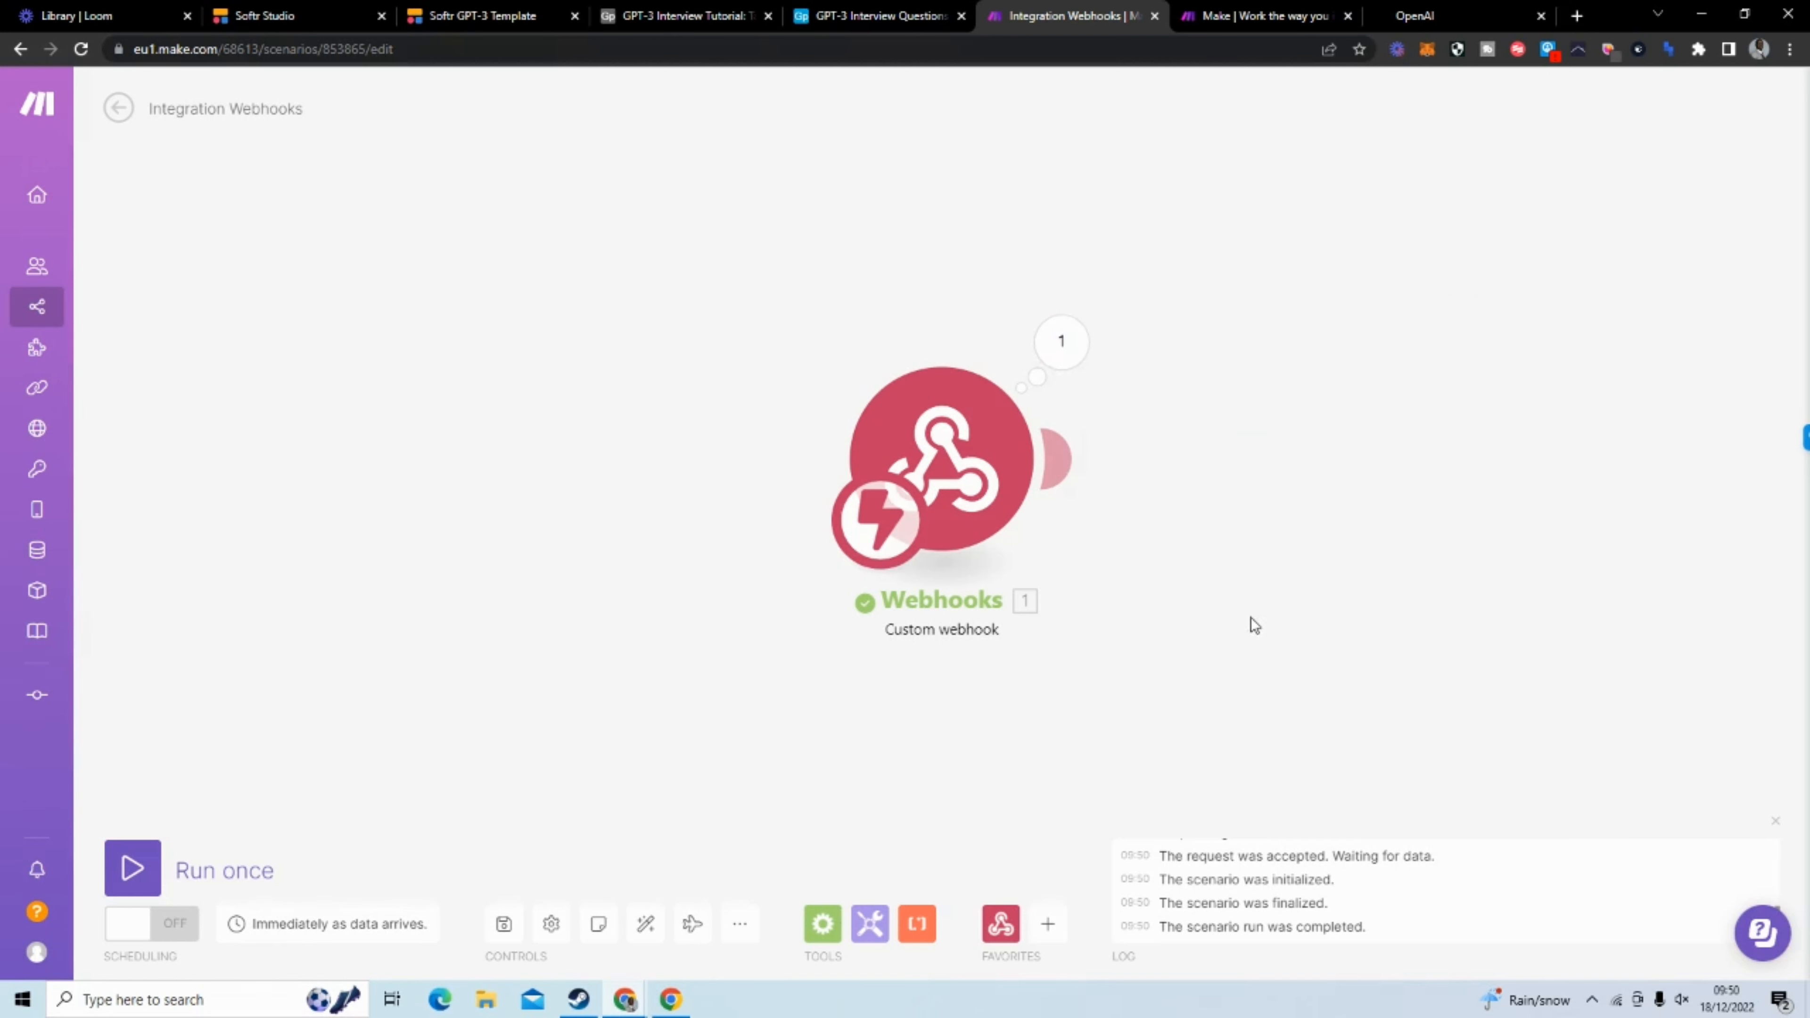
# Return to Softr Studio and replace the form's success message with "Visit the completions page to view the completions!"
pyautogui.click(491, 15)
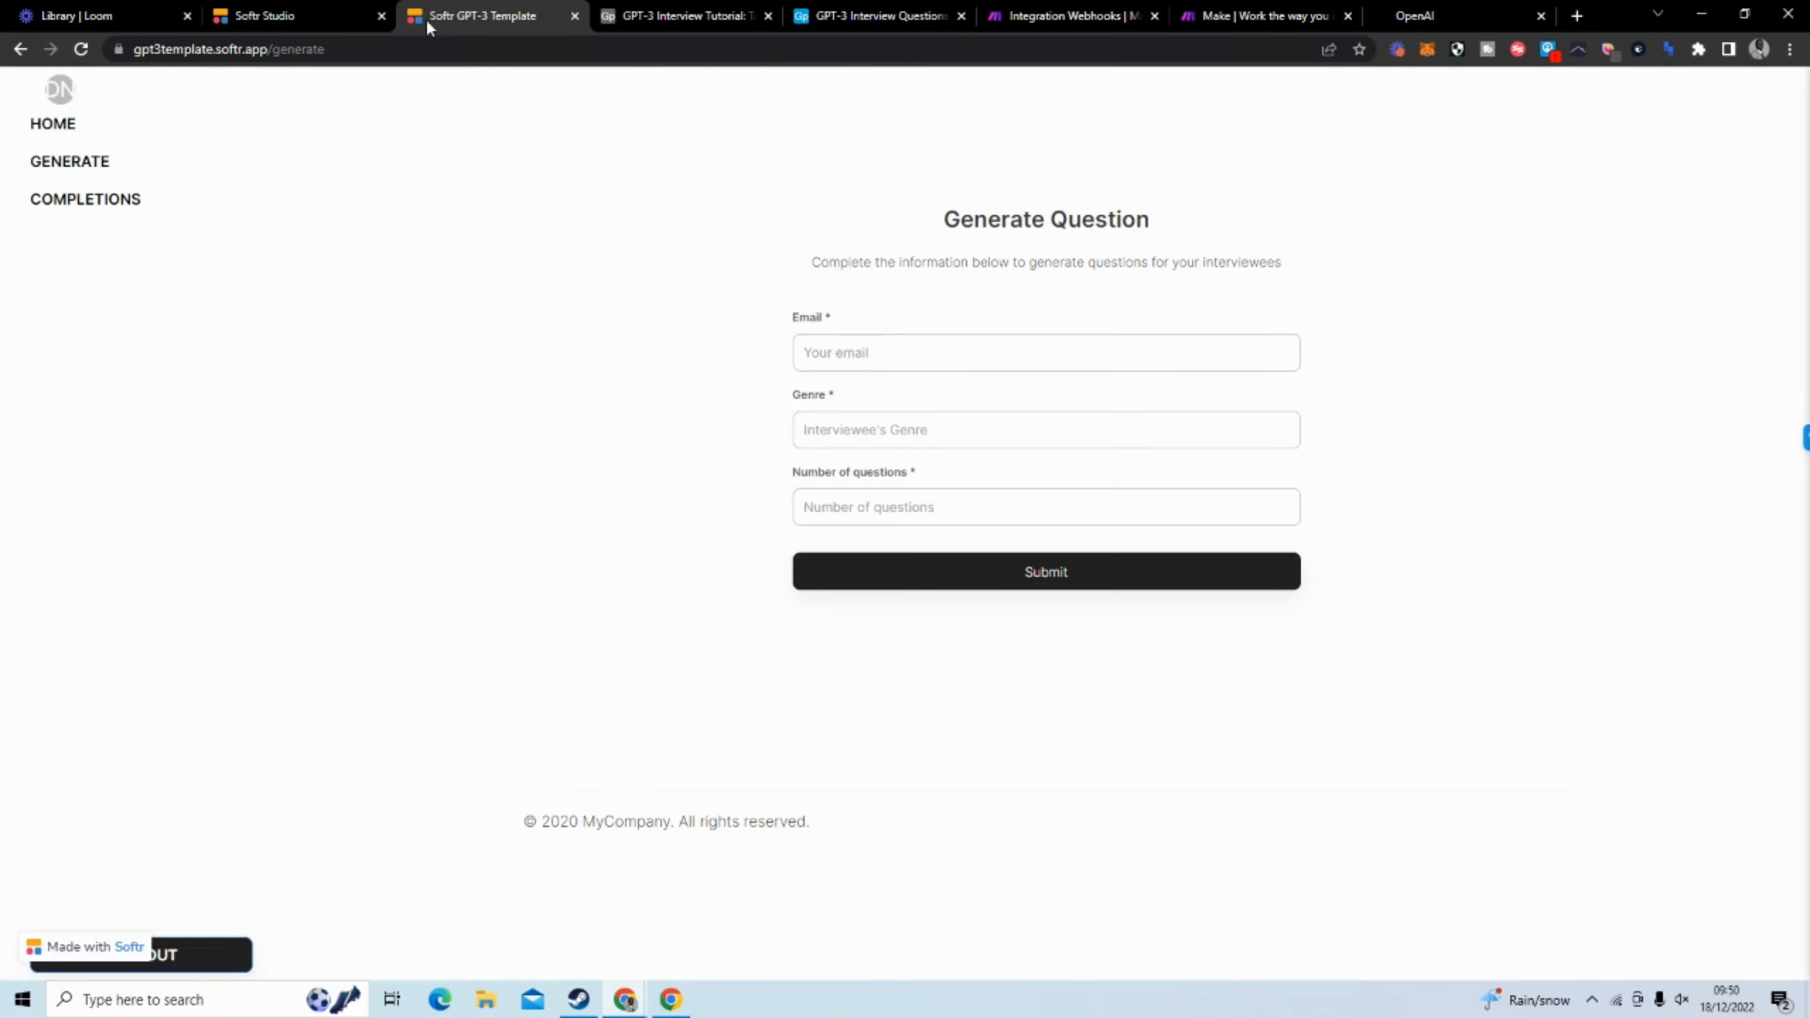
pyautogui.click(322, 19)
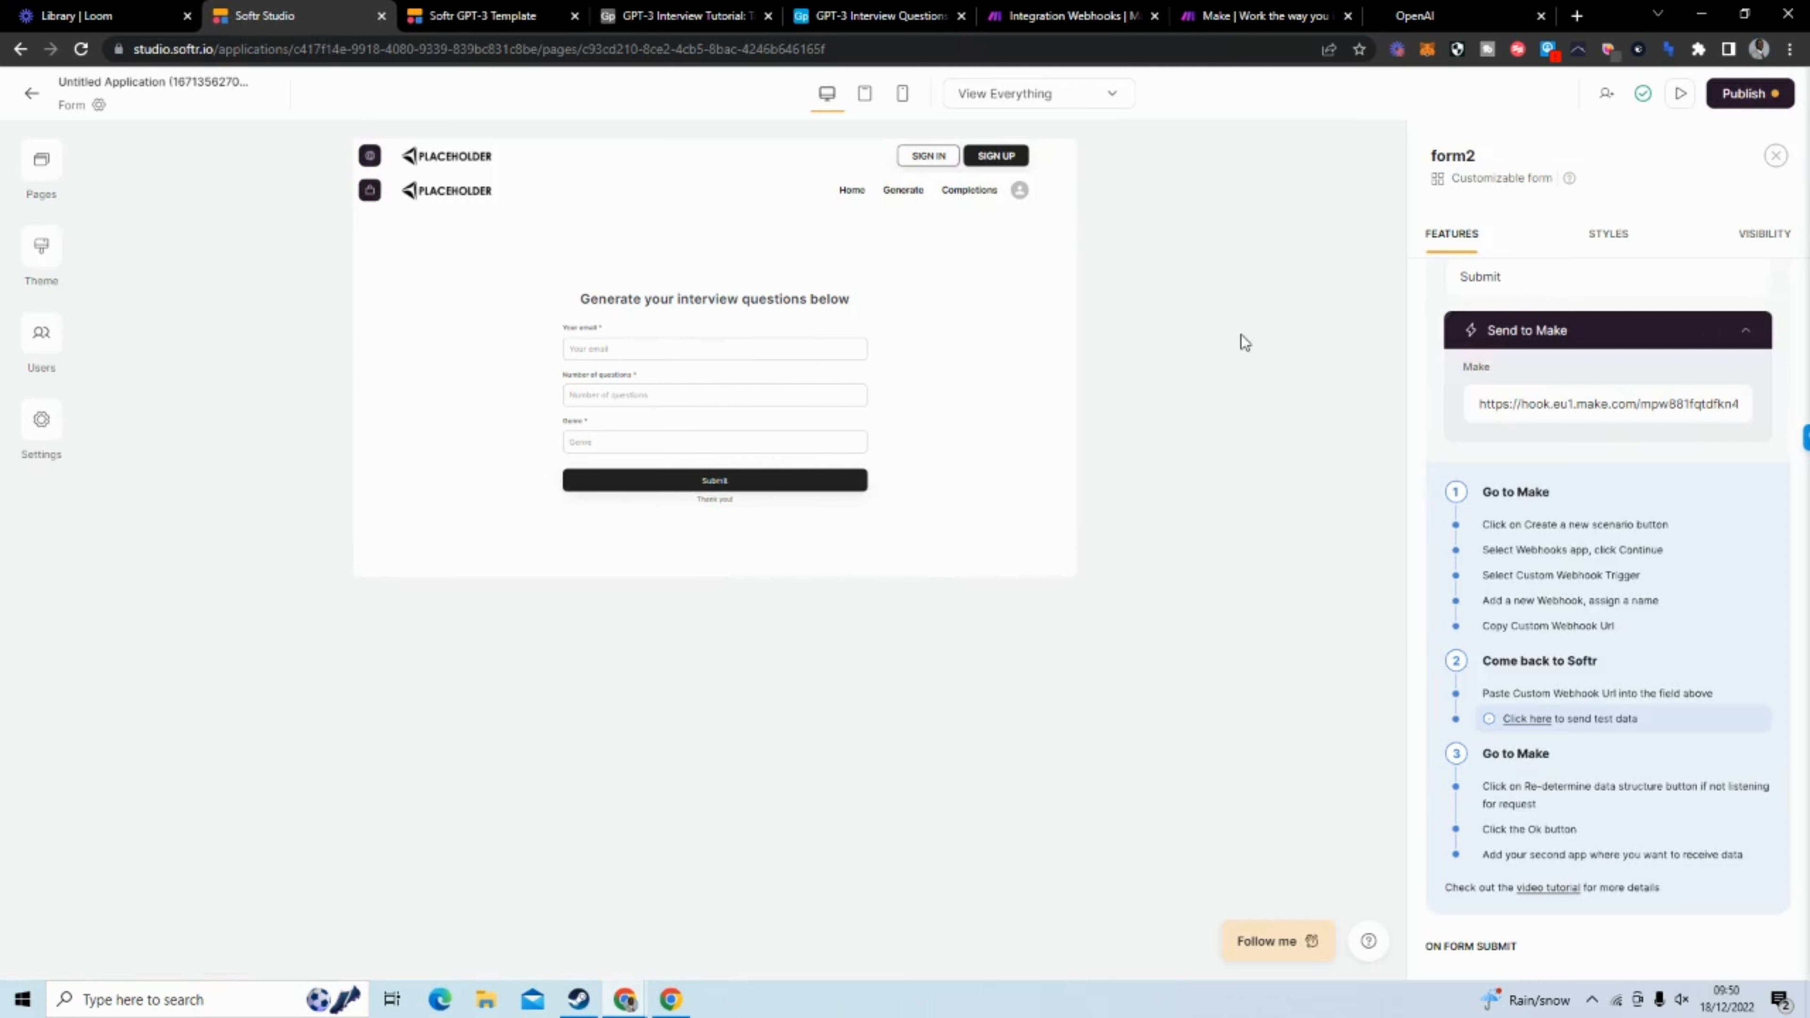
pyautogui.scroll(-8, 1600, 492)
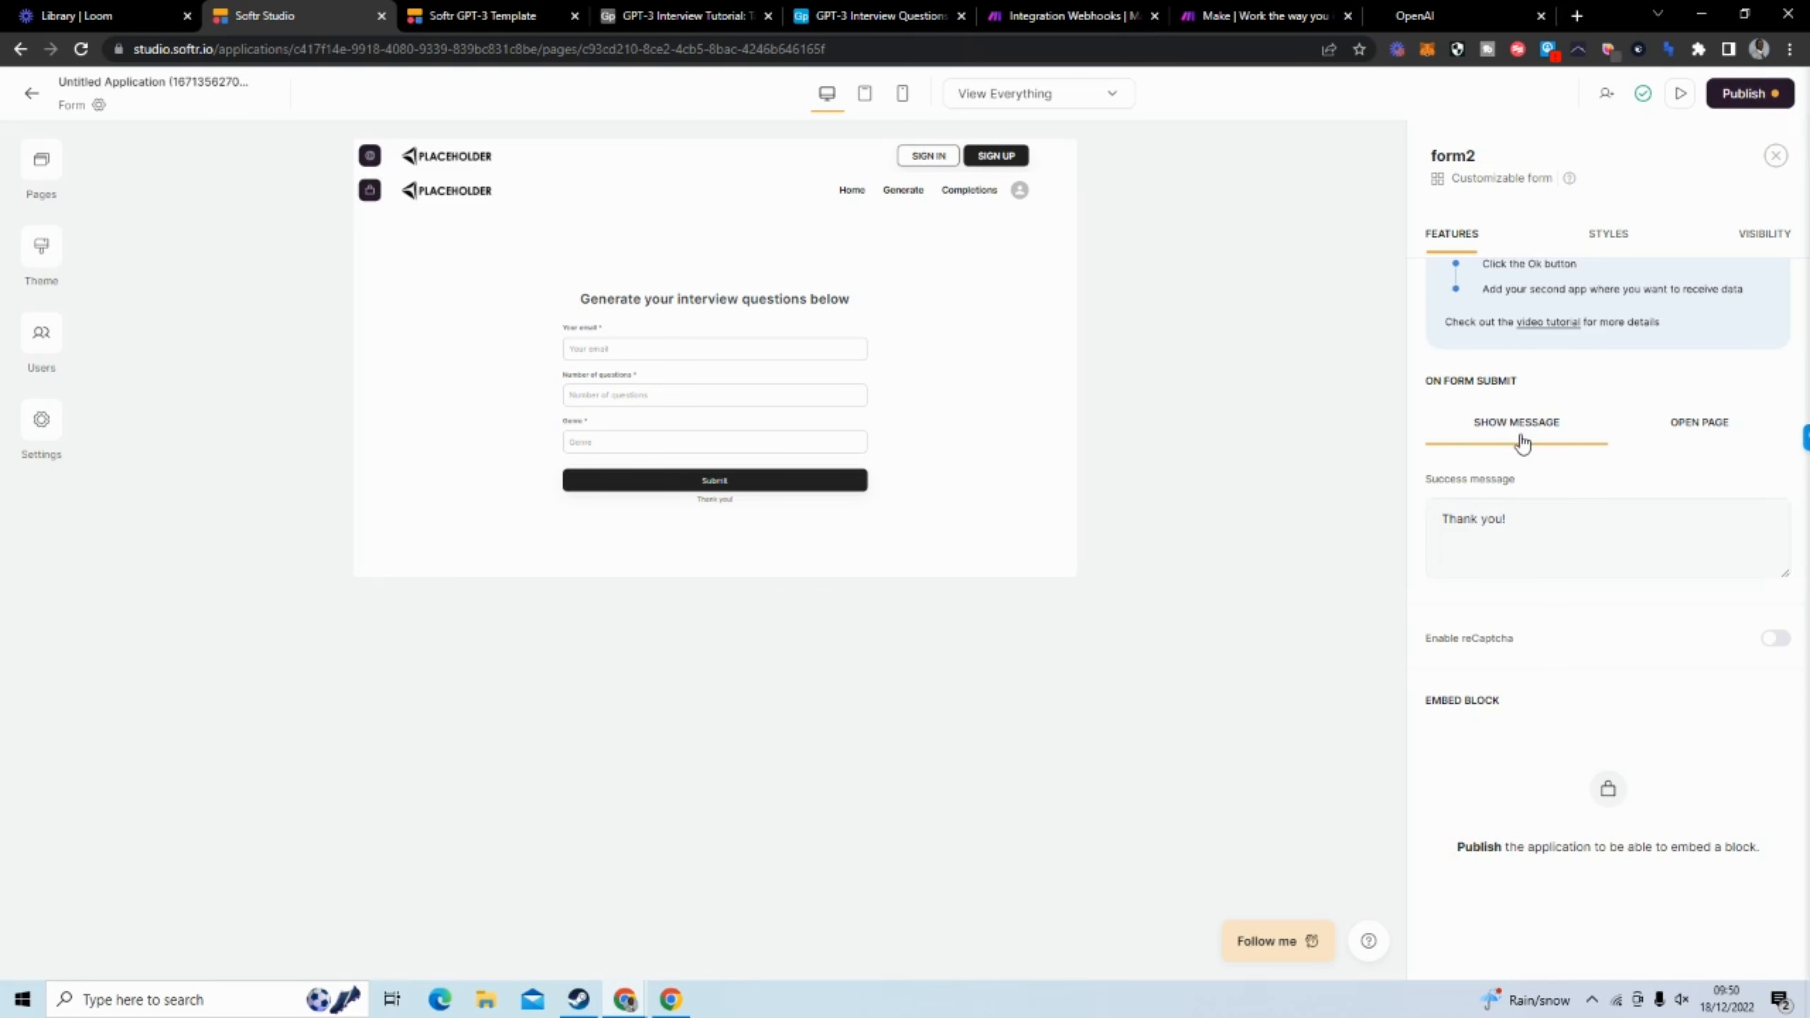
pyautogui.click(1537, 531)
pyautogui.moveTo(1537, 533); pyautogui.dragTo(1441, 531)
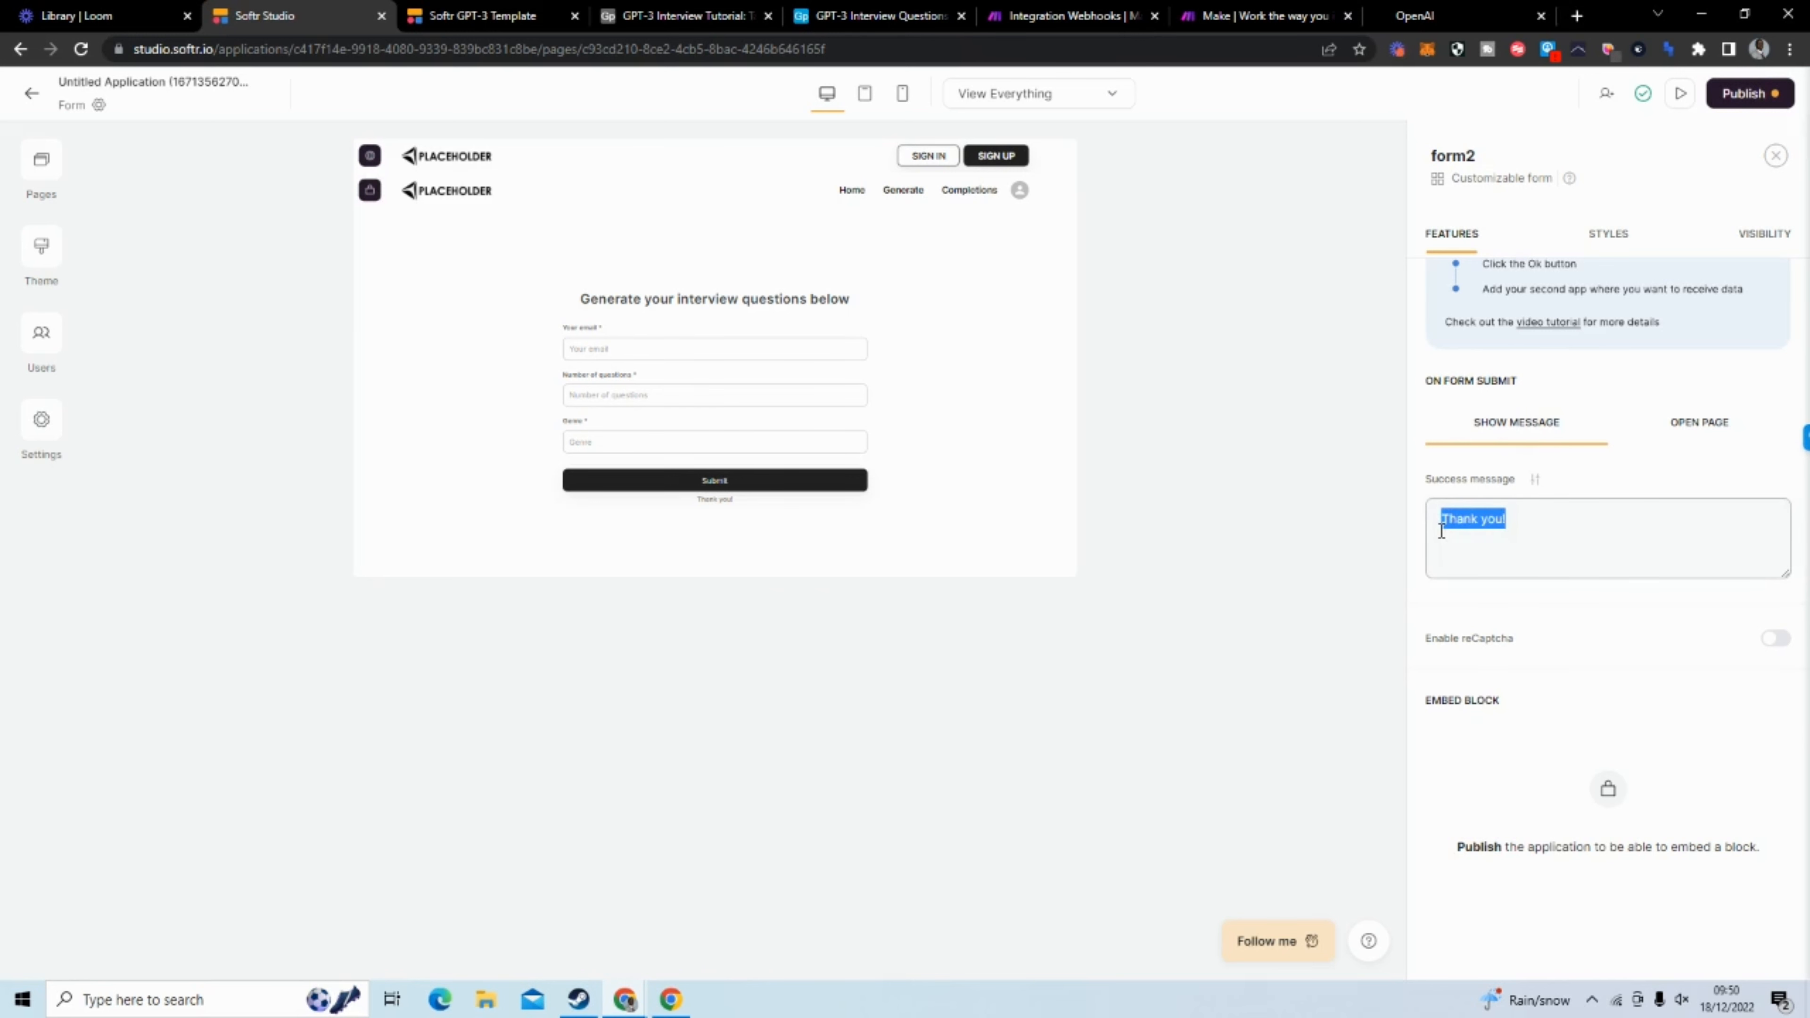
pyautogui.write('Y')
pyautogui.write('isit')
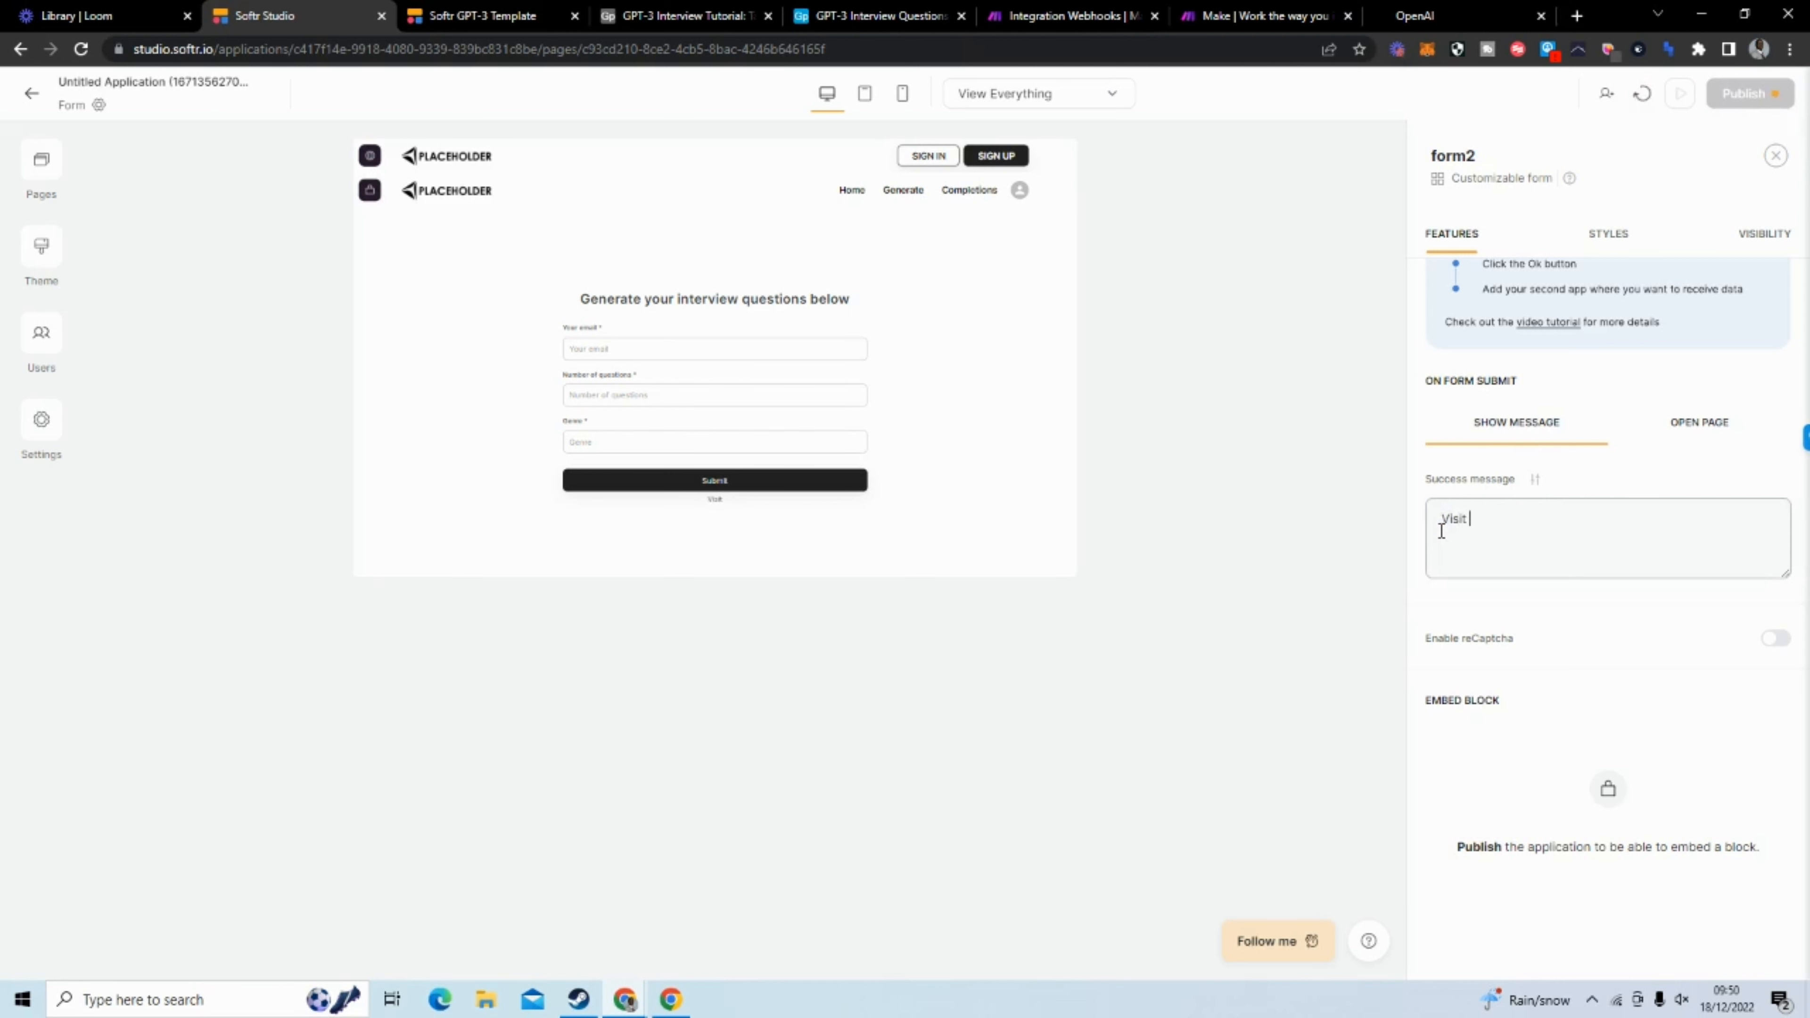
pyautogui.write(' theco')
pyautogui.write('co')
pyautogui.write('mpletions page to')
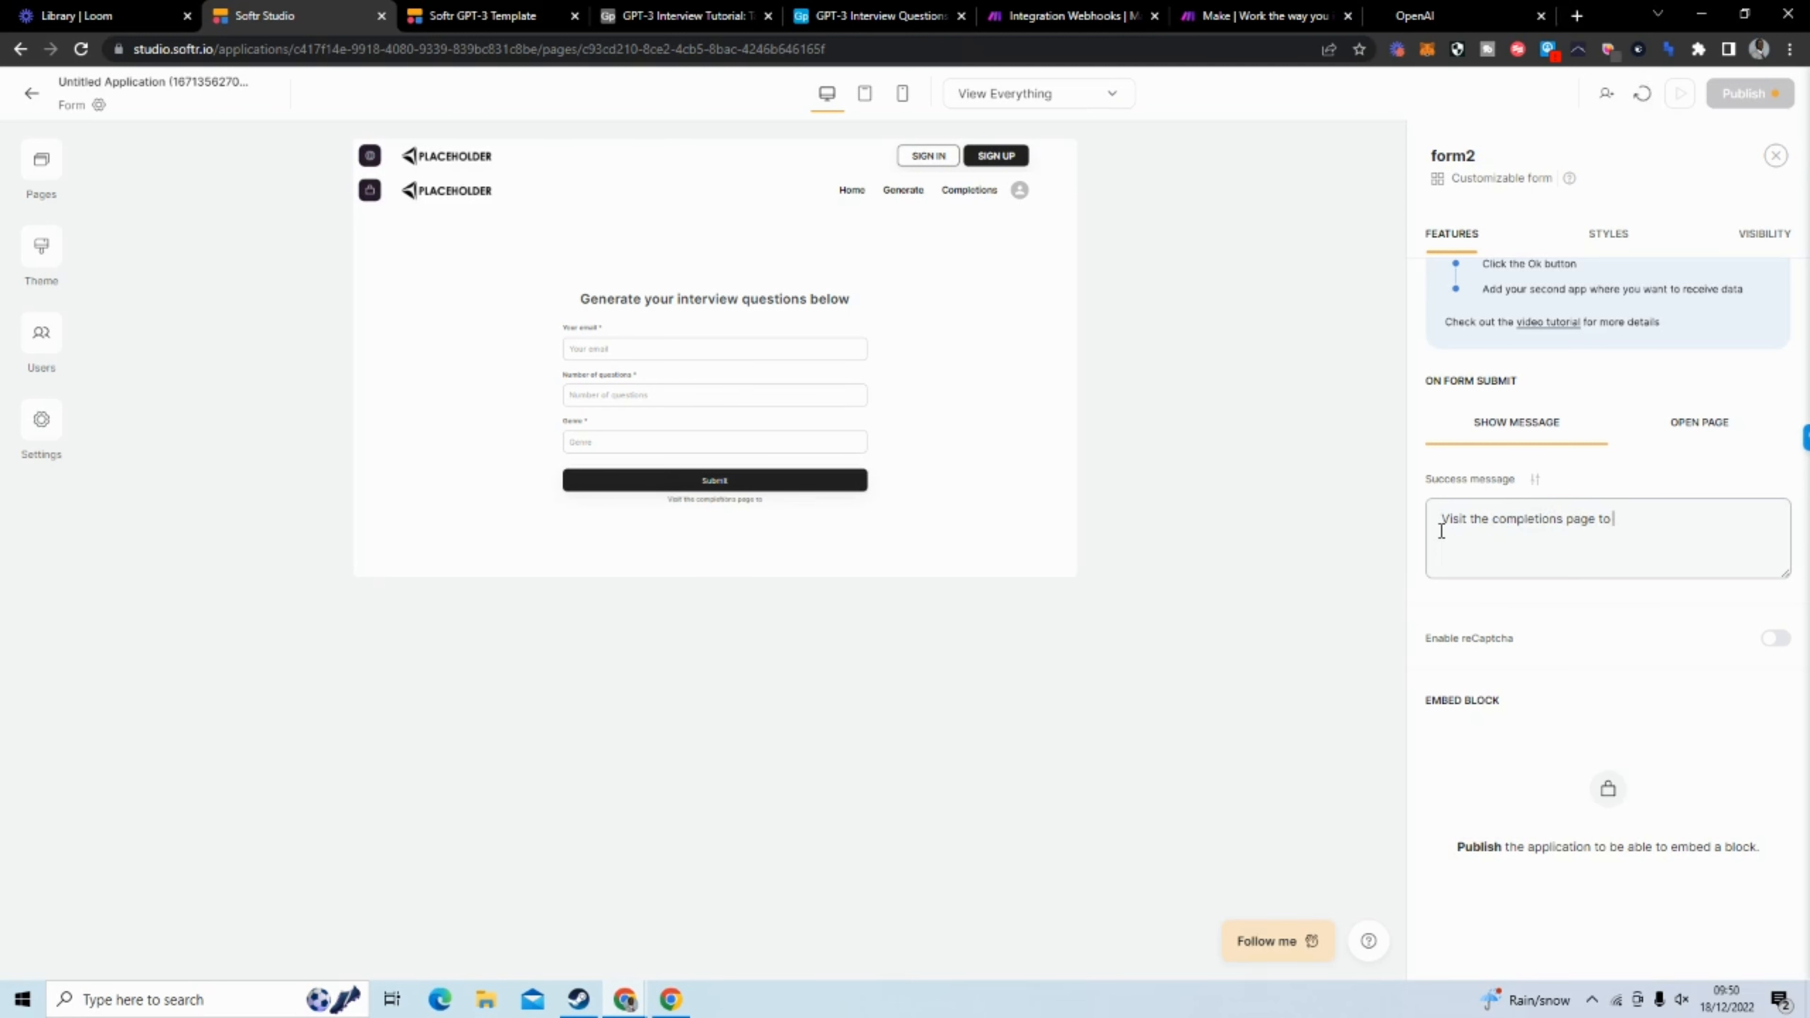
pyautogui.write(' view')
pyautogui.write(' the')
pyautogui.write(' re')
pyautogui.press('BackSpace')
pyautogui.press('BackSpace')
pyautogui.write('completions!')
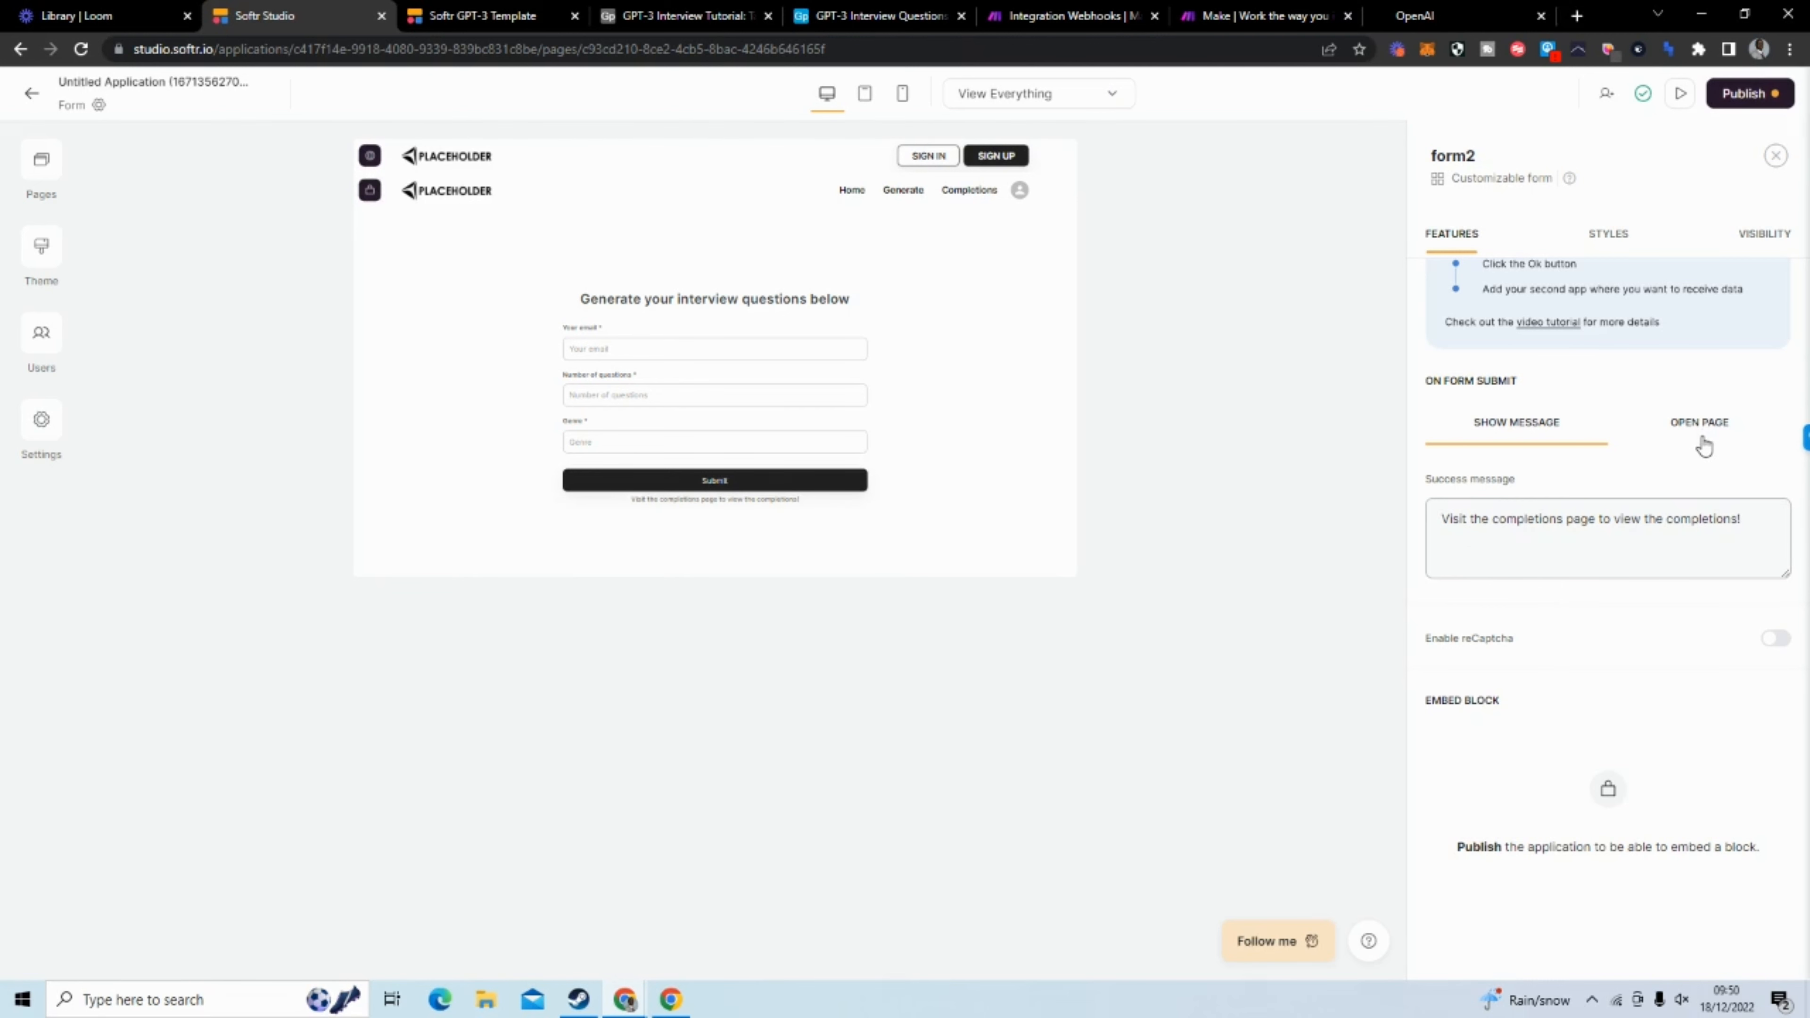
# Open the Form page's general settings and change the page name to "Generate"
pyautogui.moveTo(752, 380)
pyautogui.click(55, 173)
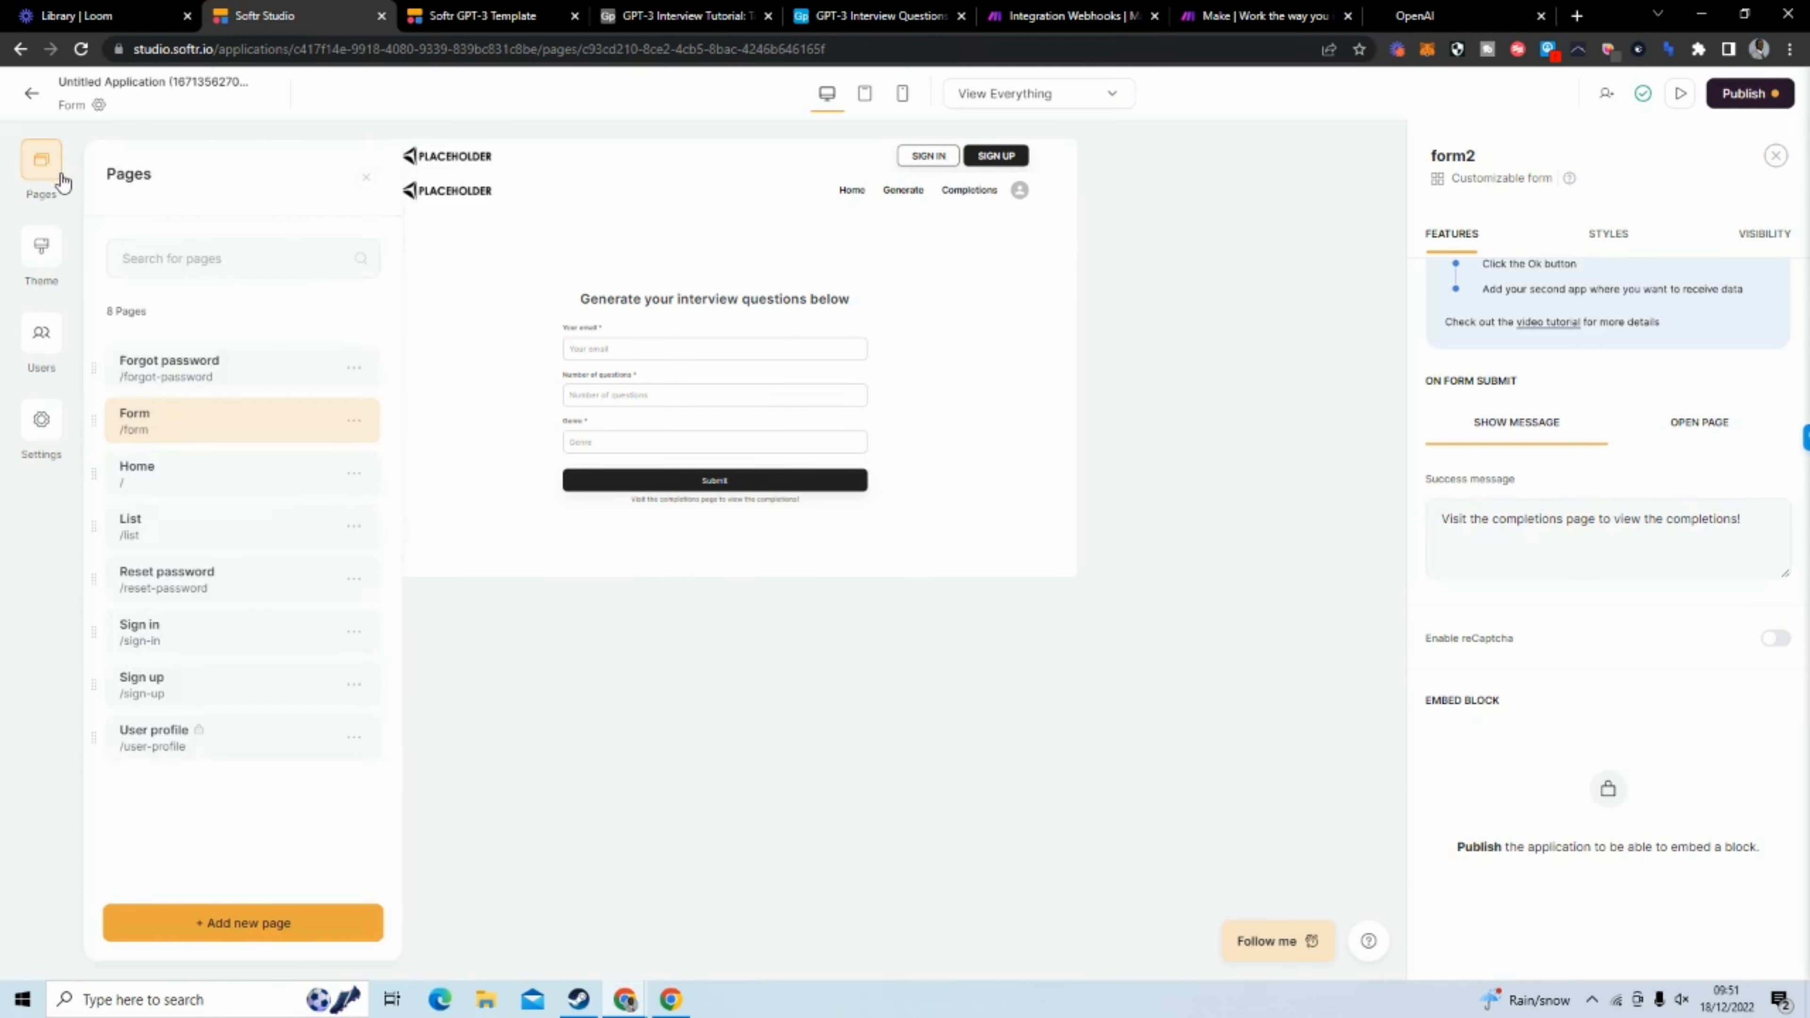
pyautogui.moveTo(353, 428)
pyautogui.click(355, 423)
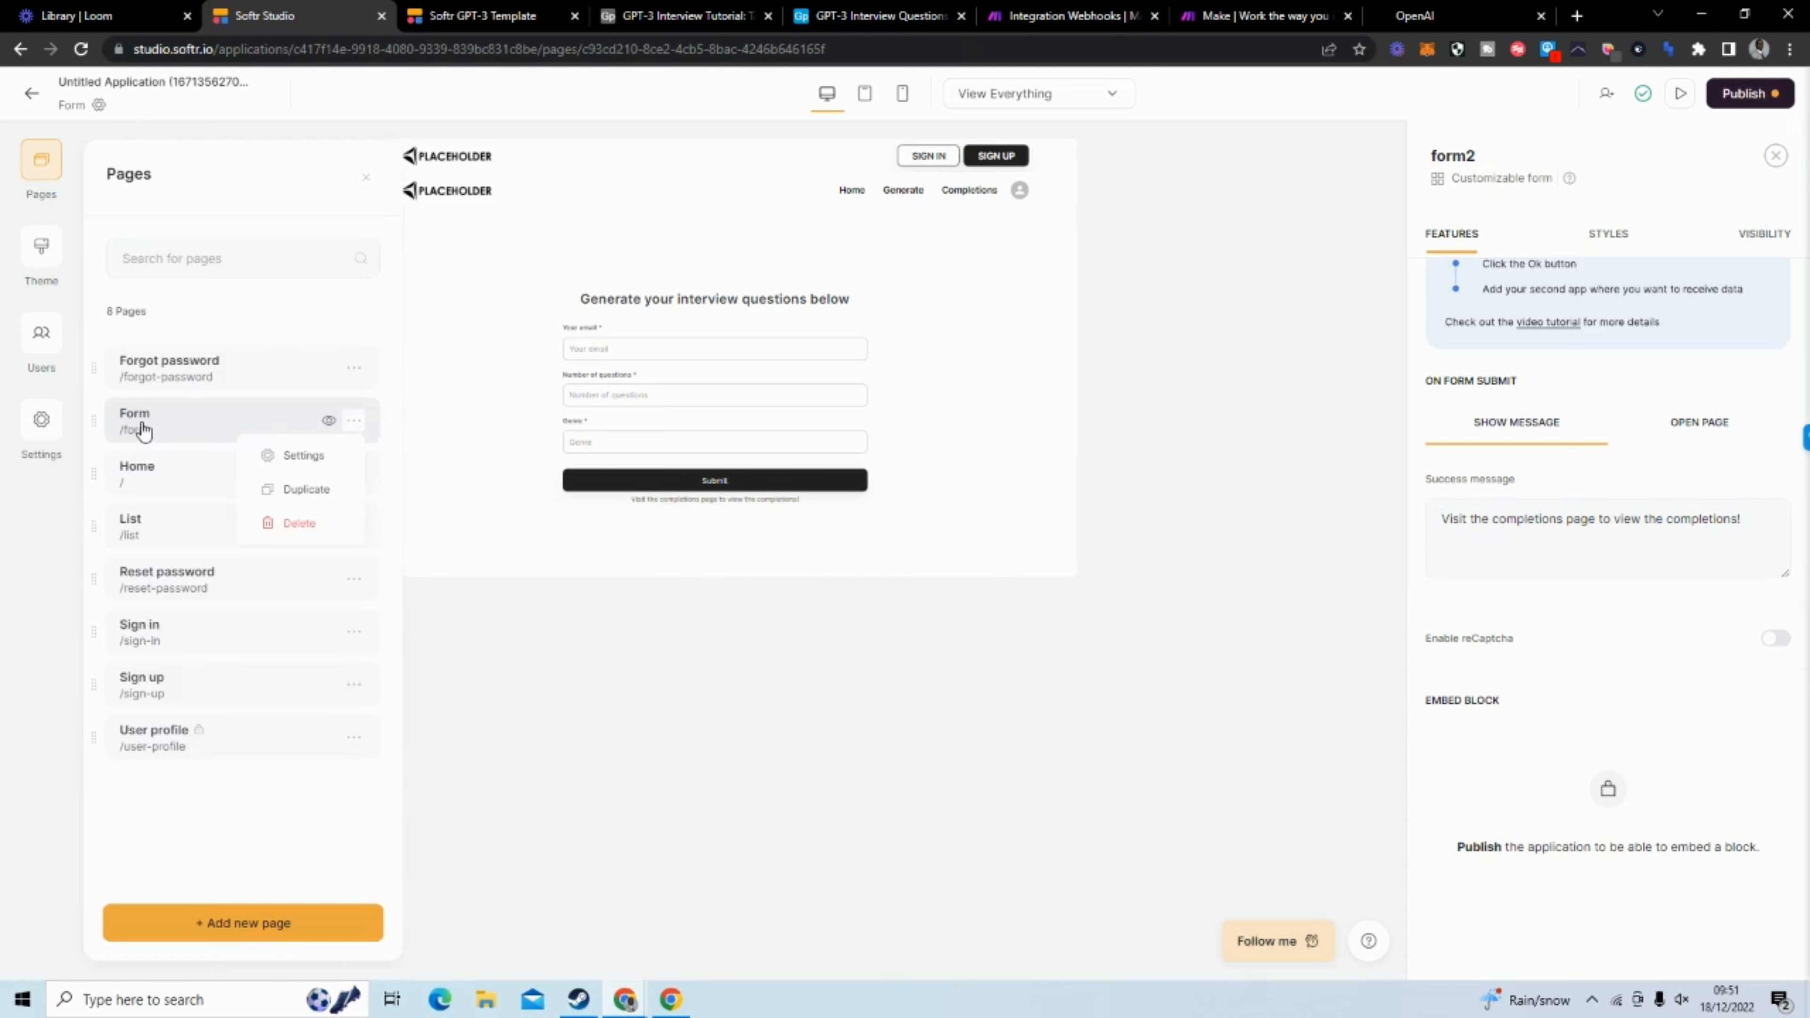
pyautogui.click(278, 454)
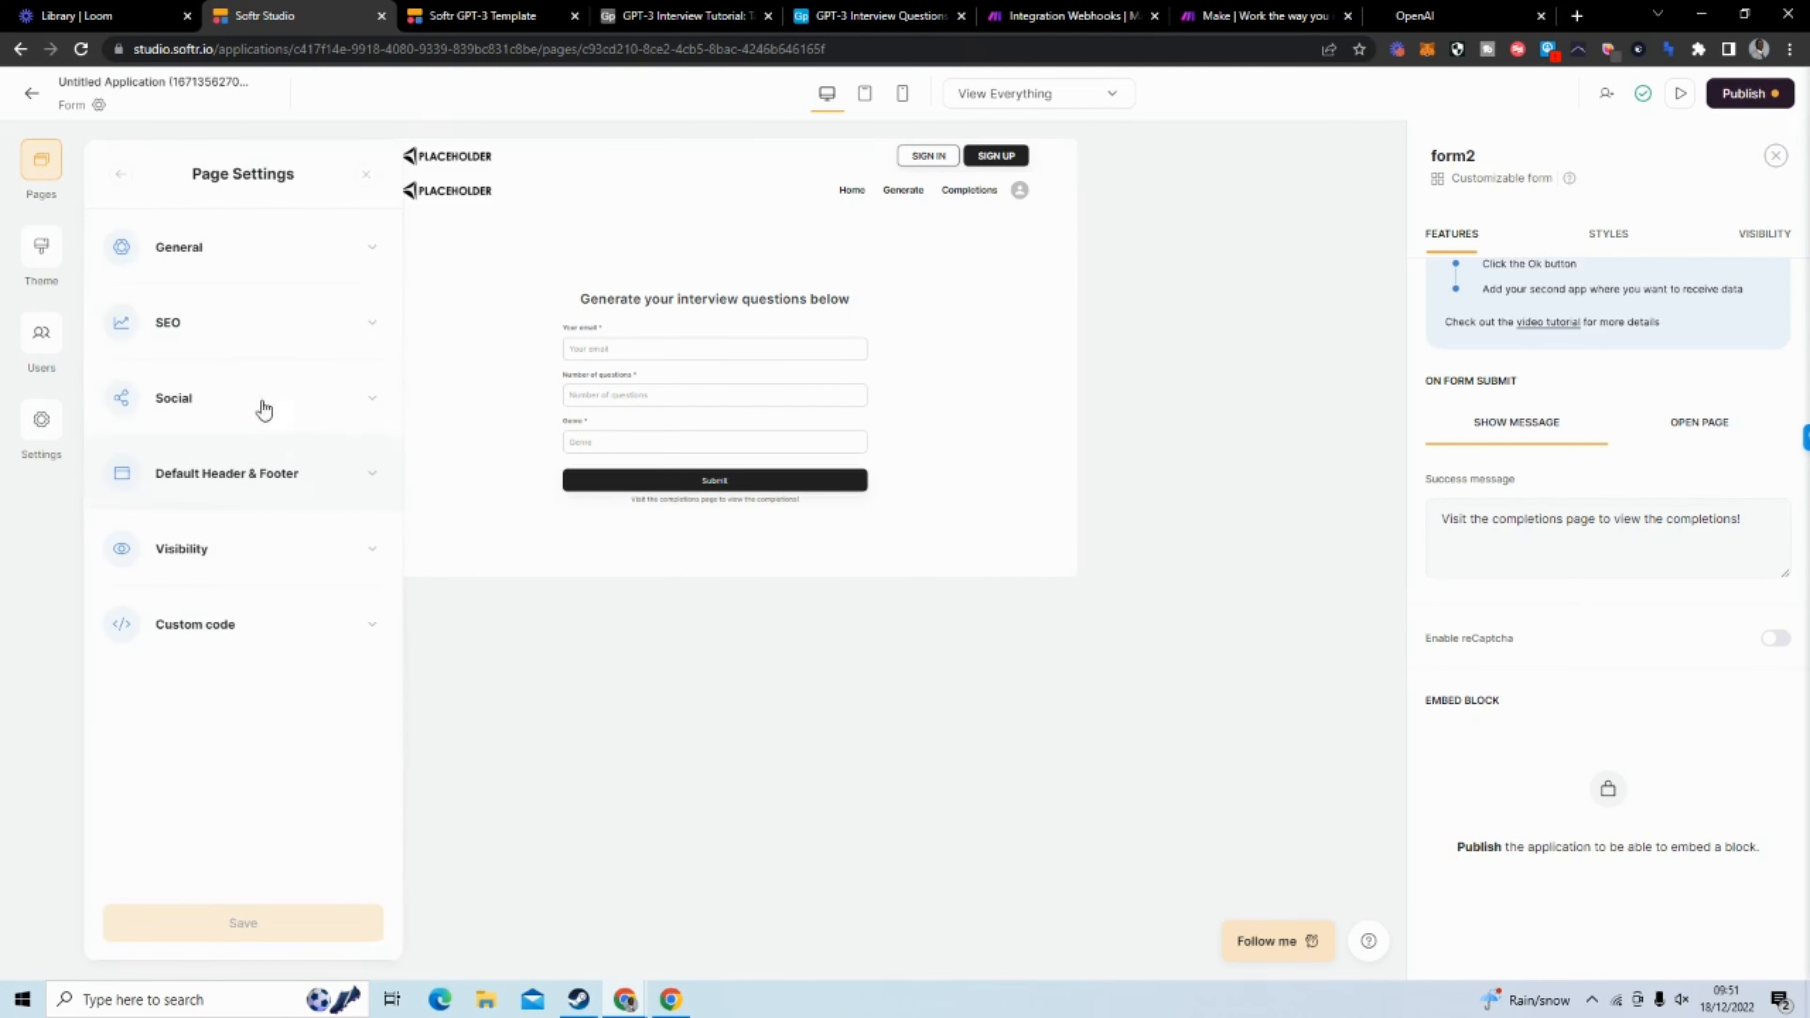
pyautogui.click(227, 261)
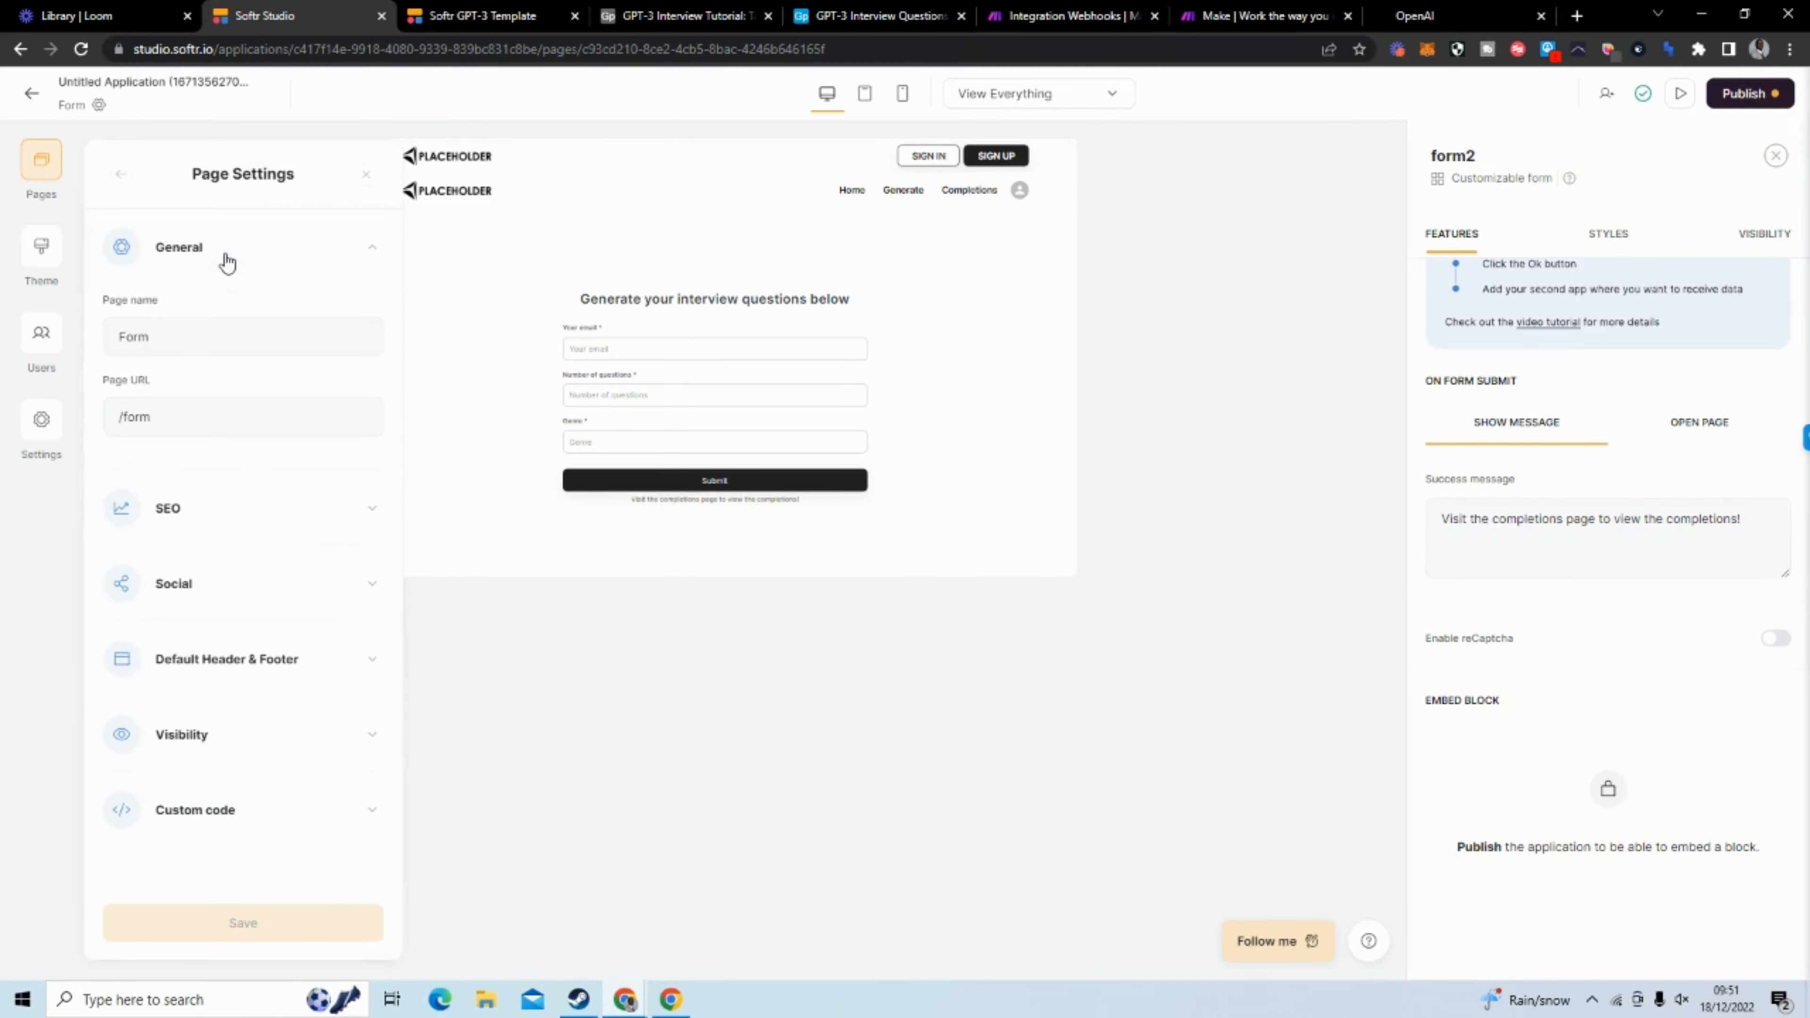
pyautogui.doubleClick(210, 344)
pyautogui.write('Generate')
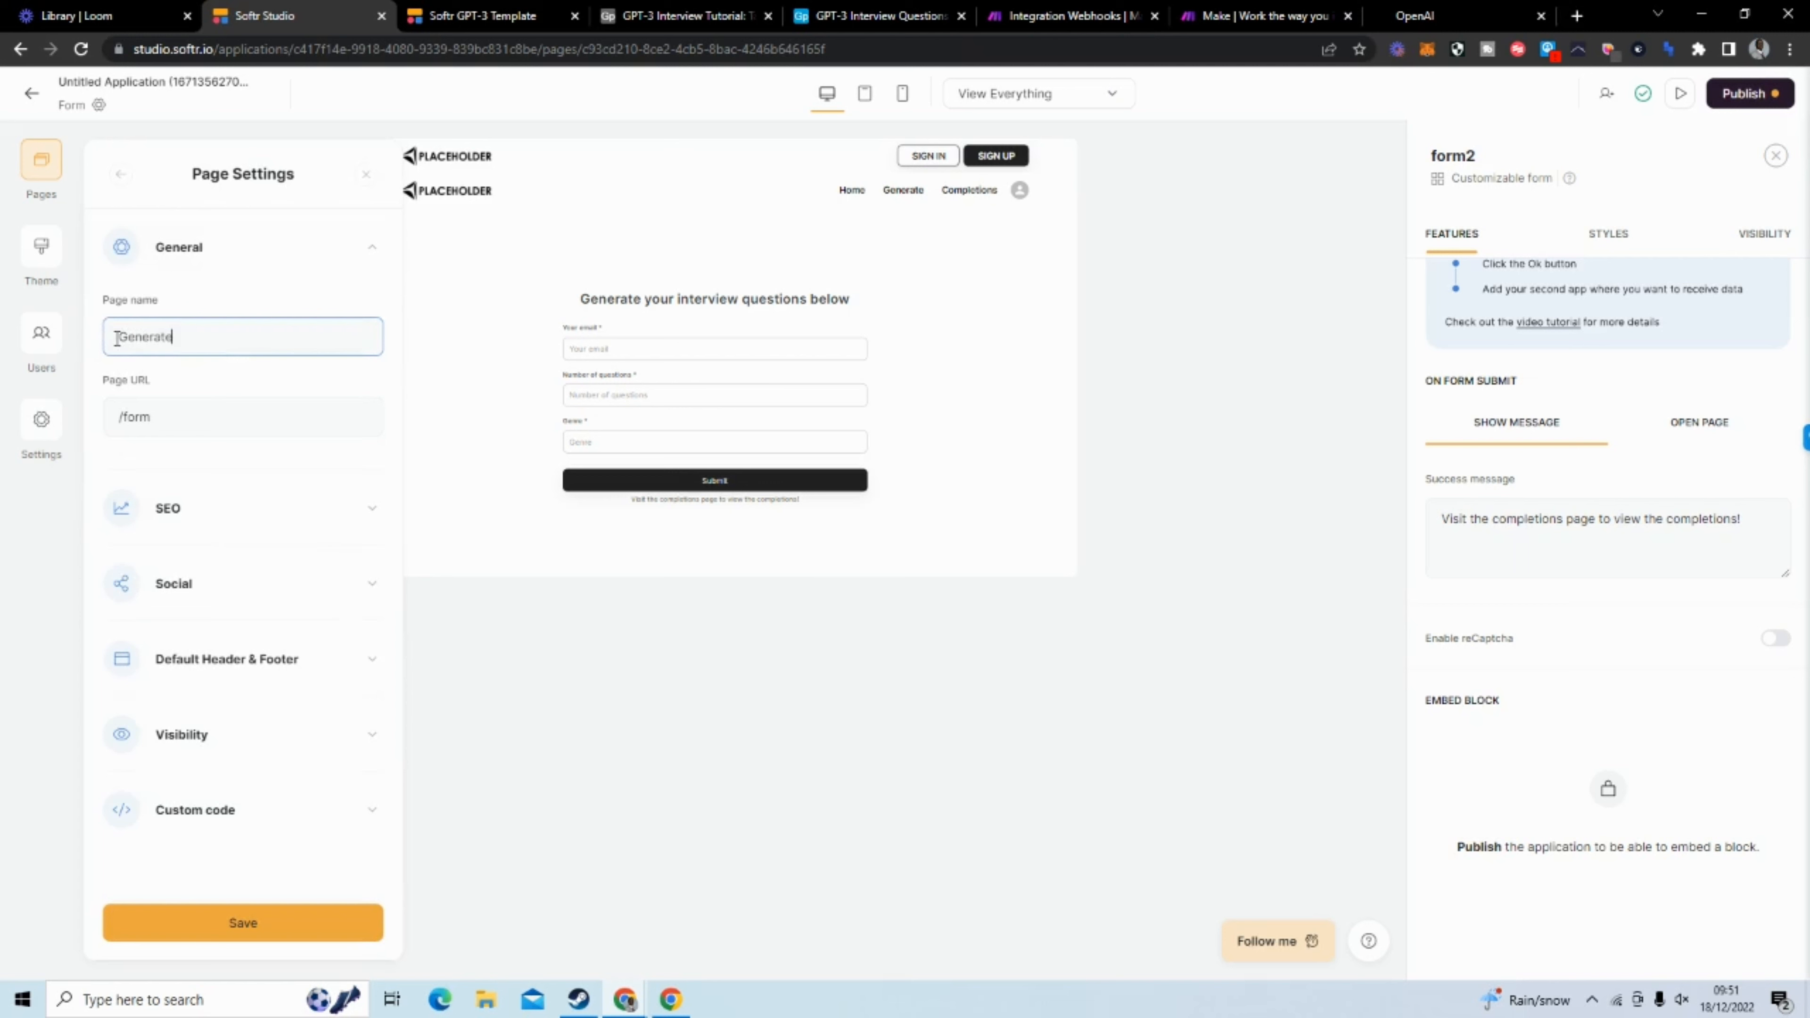
# Set the page URL to /generate and save the page settings
pyautogui.moveTo(158, 417); pyautogui.dragTo(105, 426)
pyautogui.press('BackSpace')
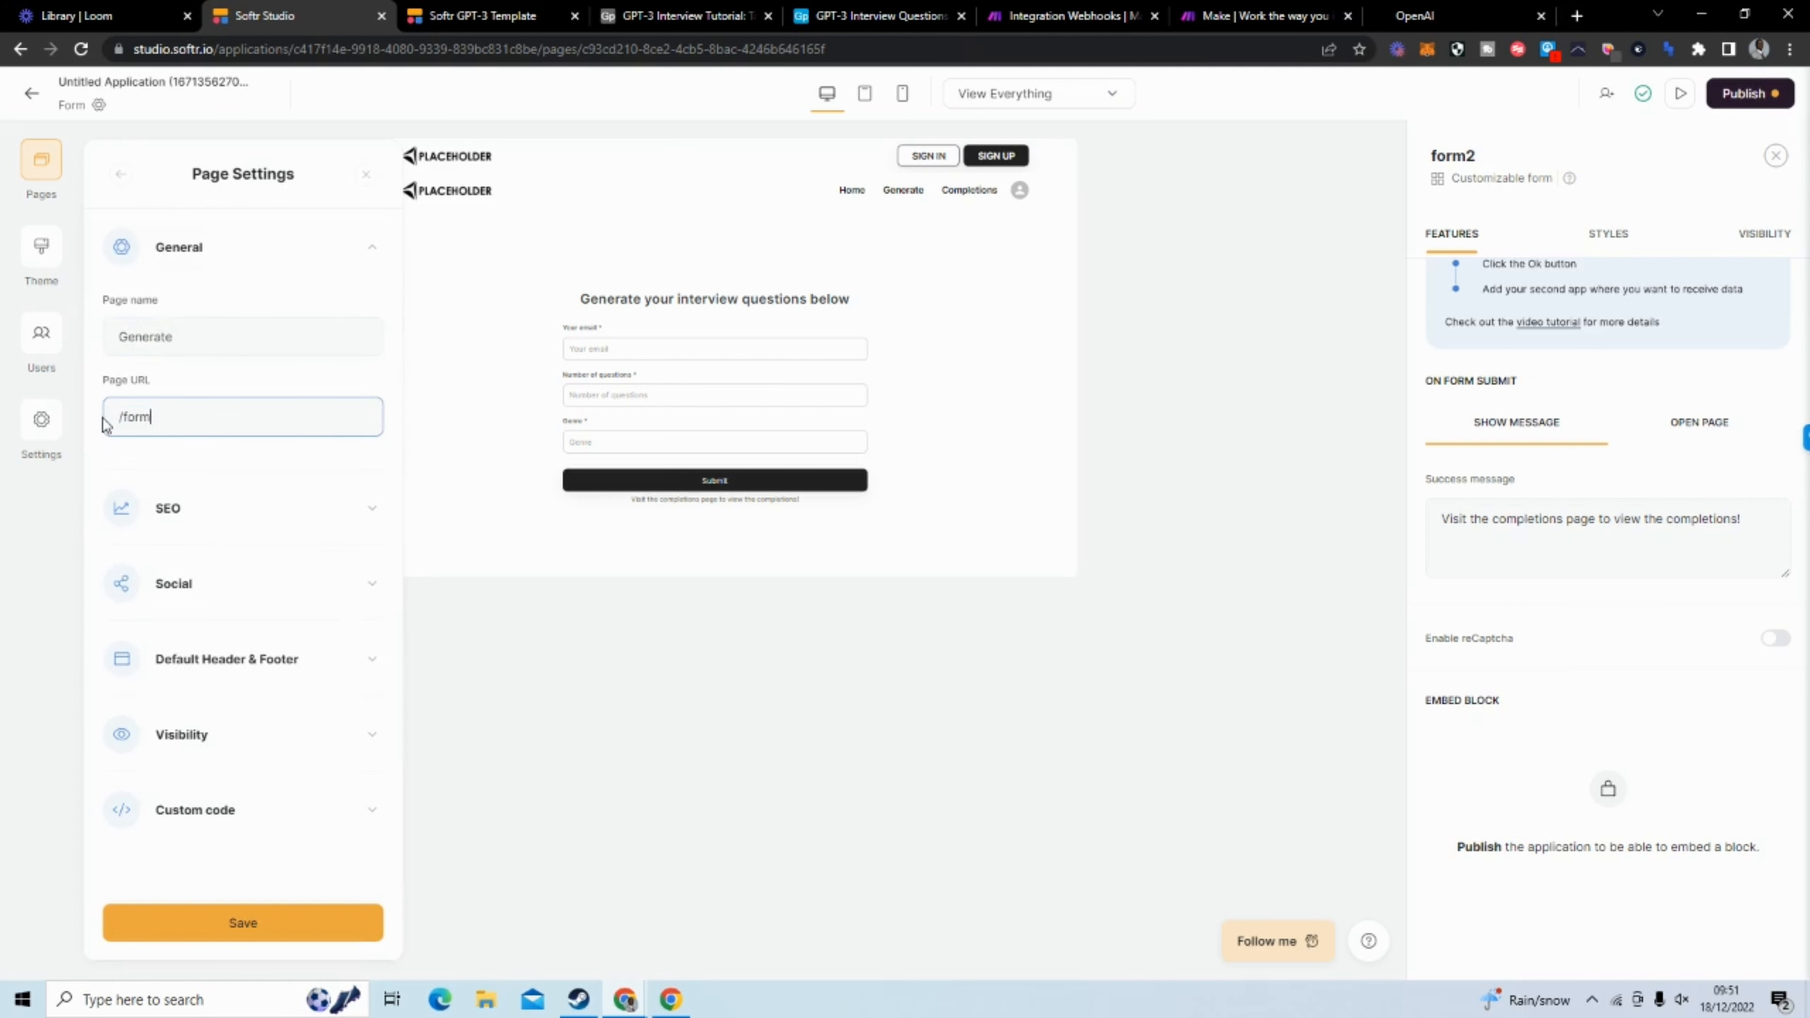
pyautogui.write('generate')
pyautogui.click(308, 936)
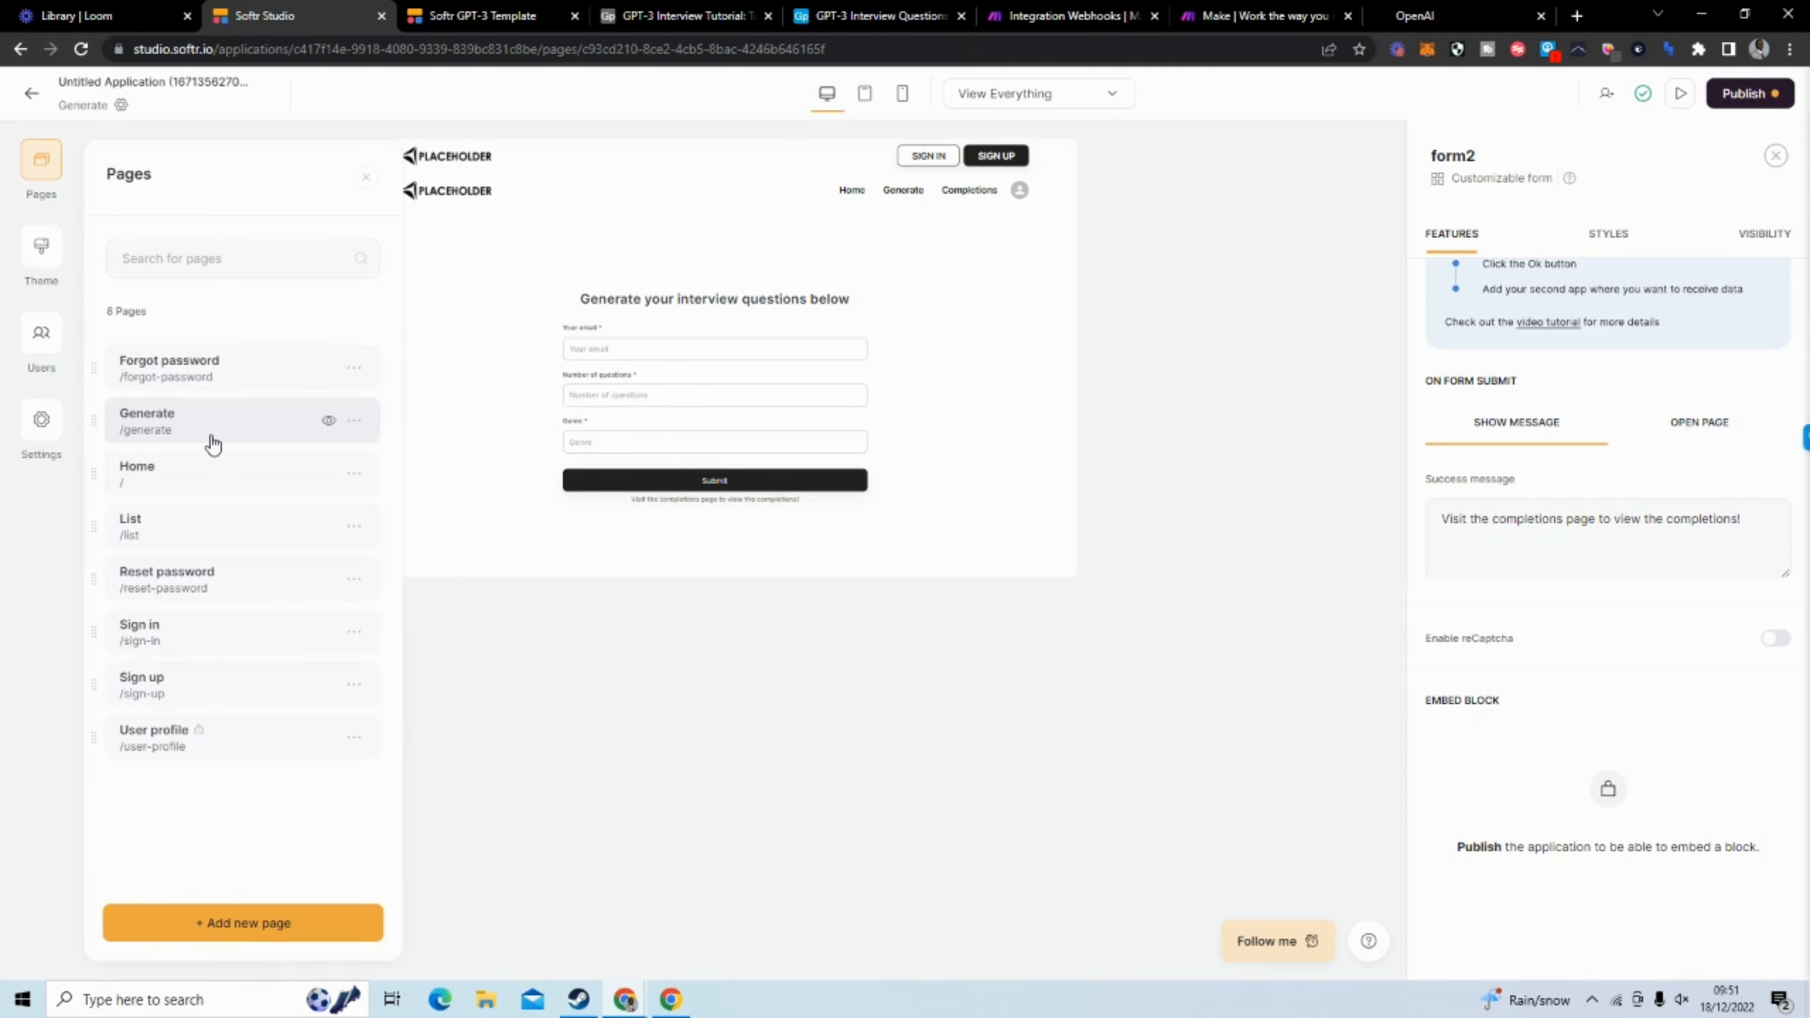
# Open the List page and delete its Tip hero section
pyautogui.click(218, 413)
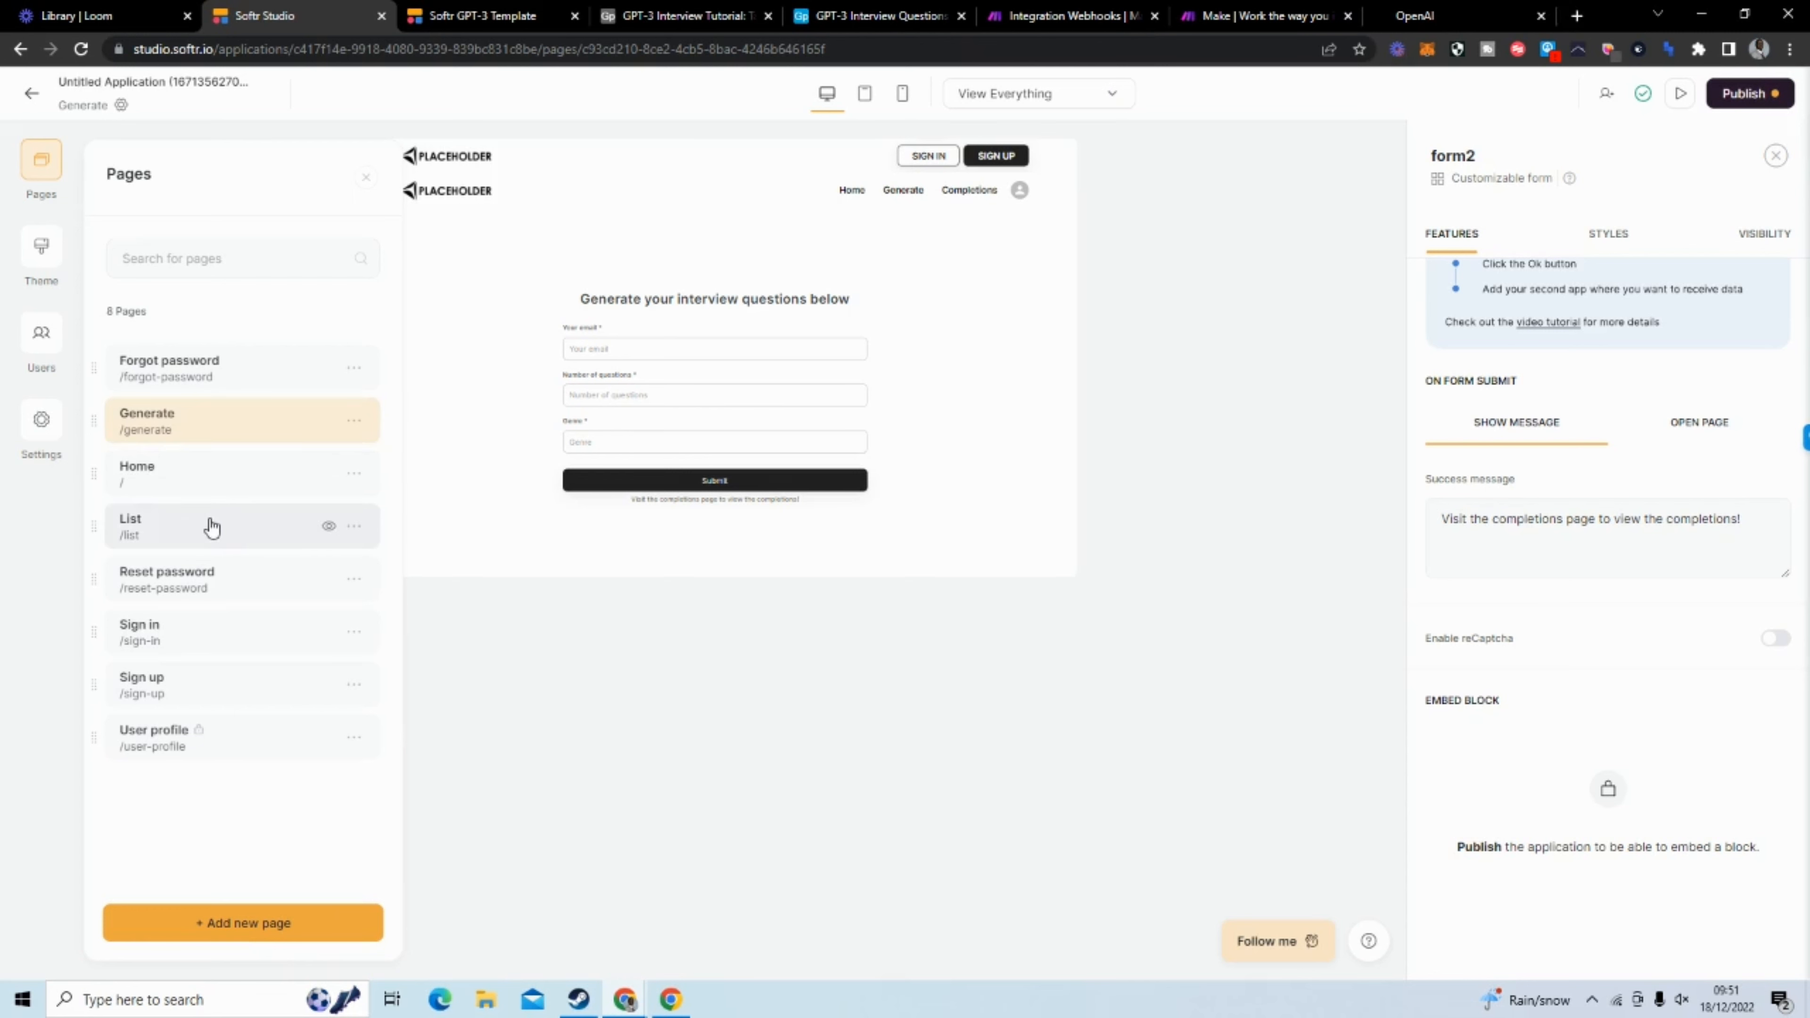
pyautogui.click(211, 528)
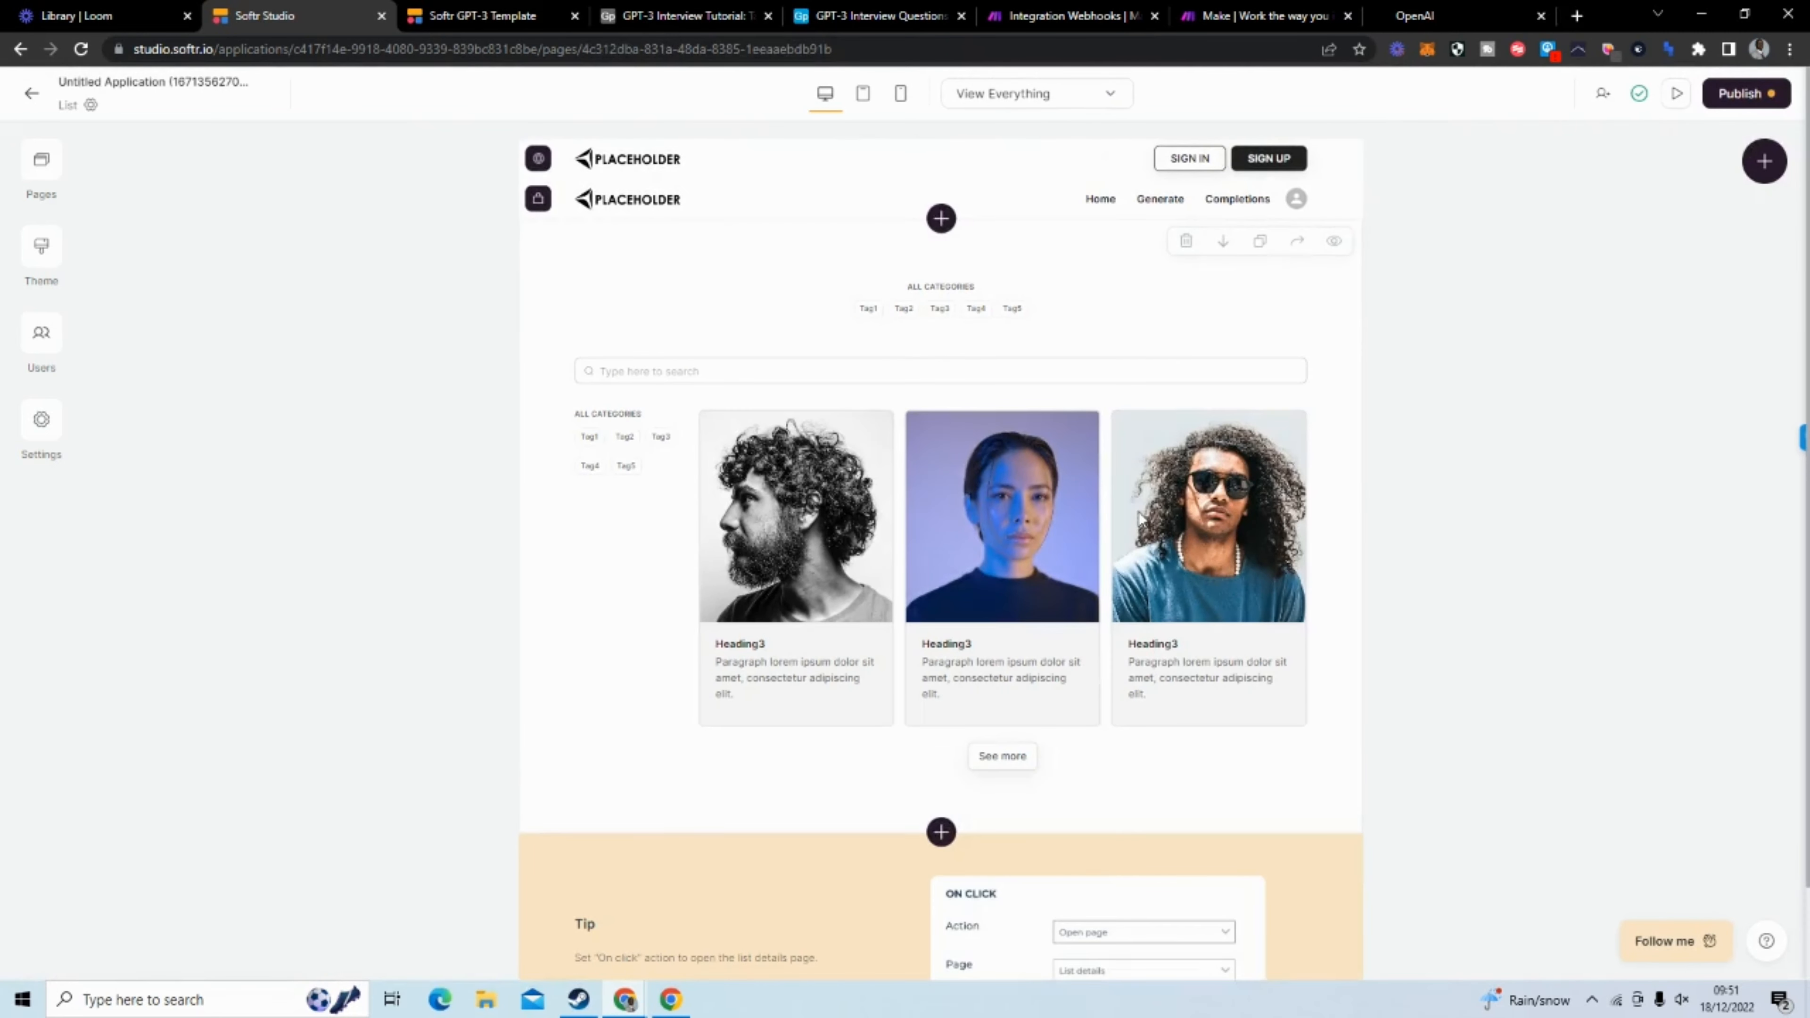
pyautogui.scroll(-2, 914, 471)
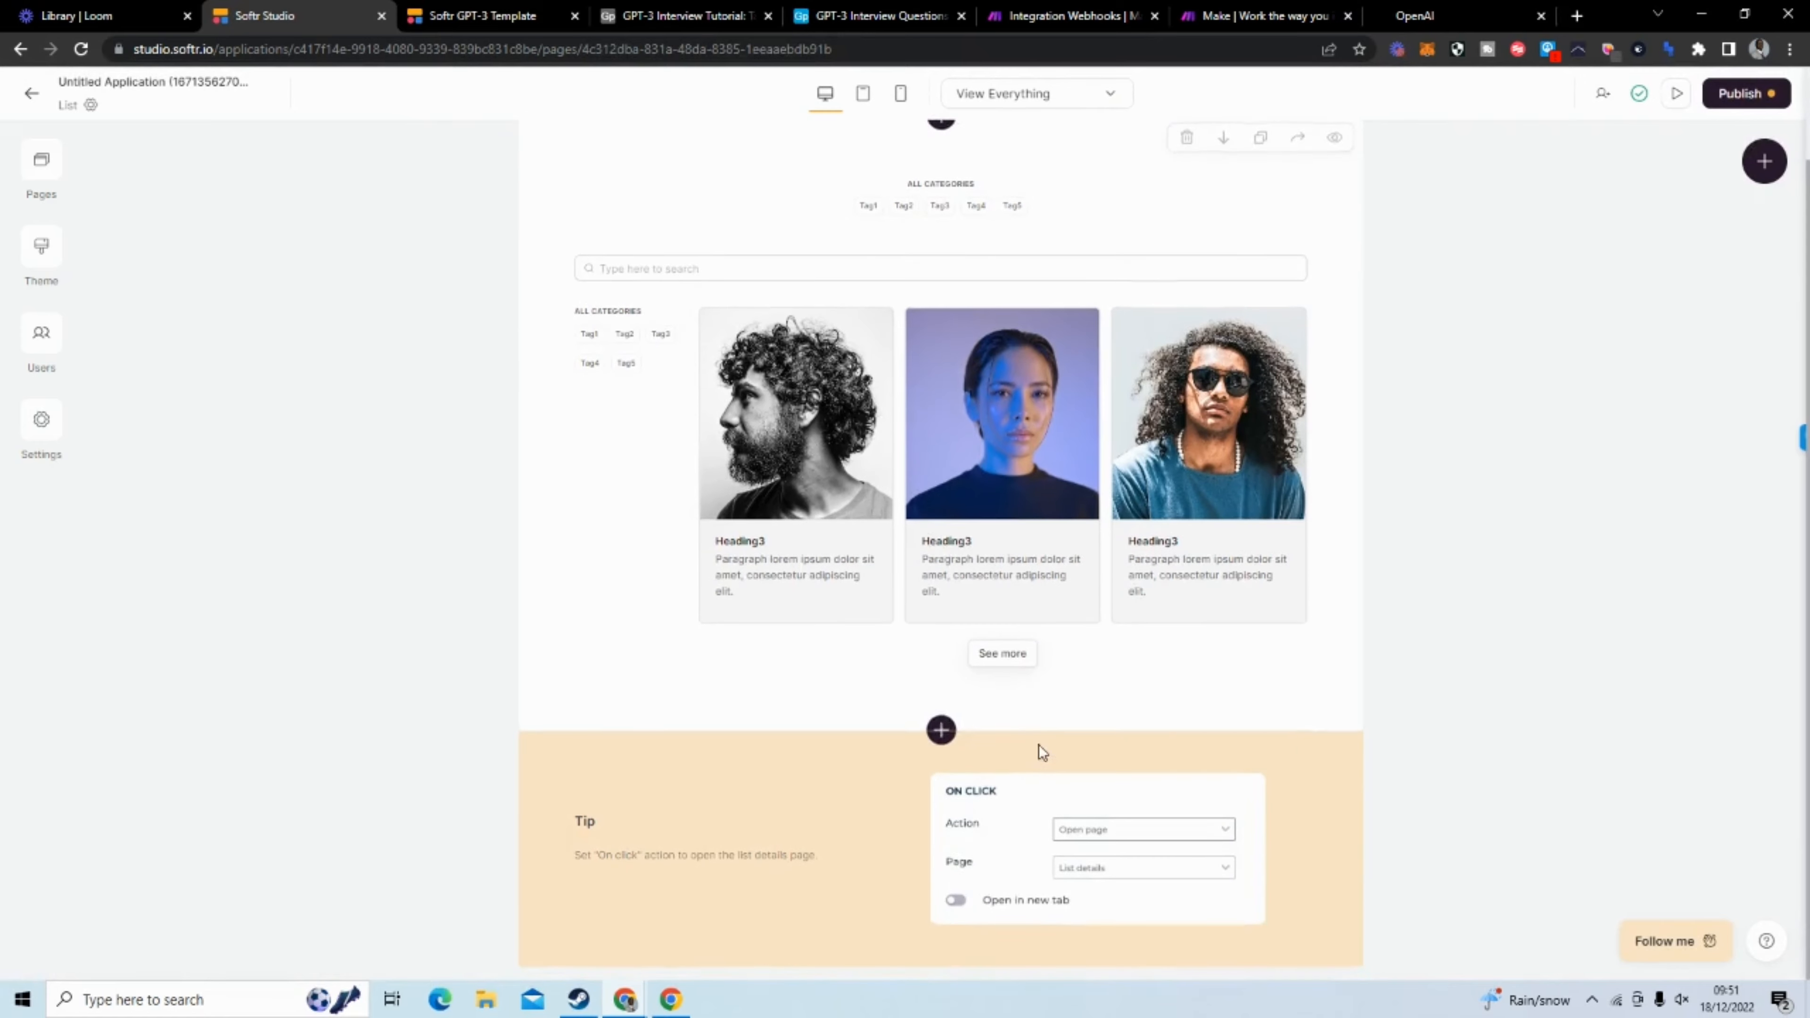
pyautogui.click(955, 860)
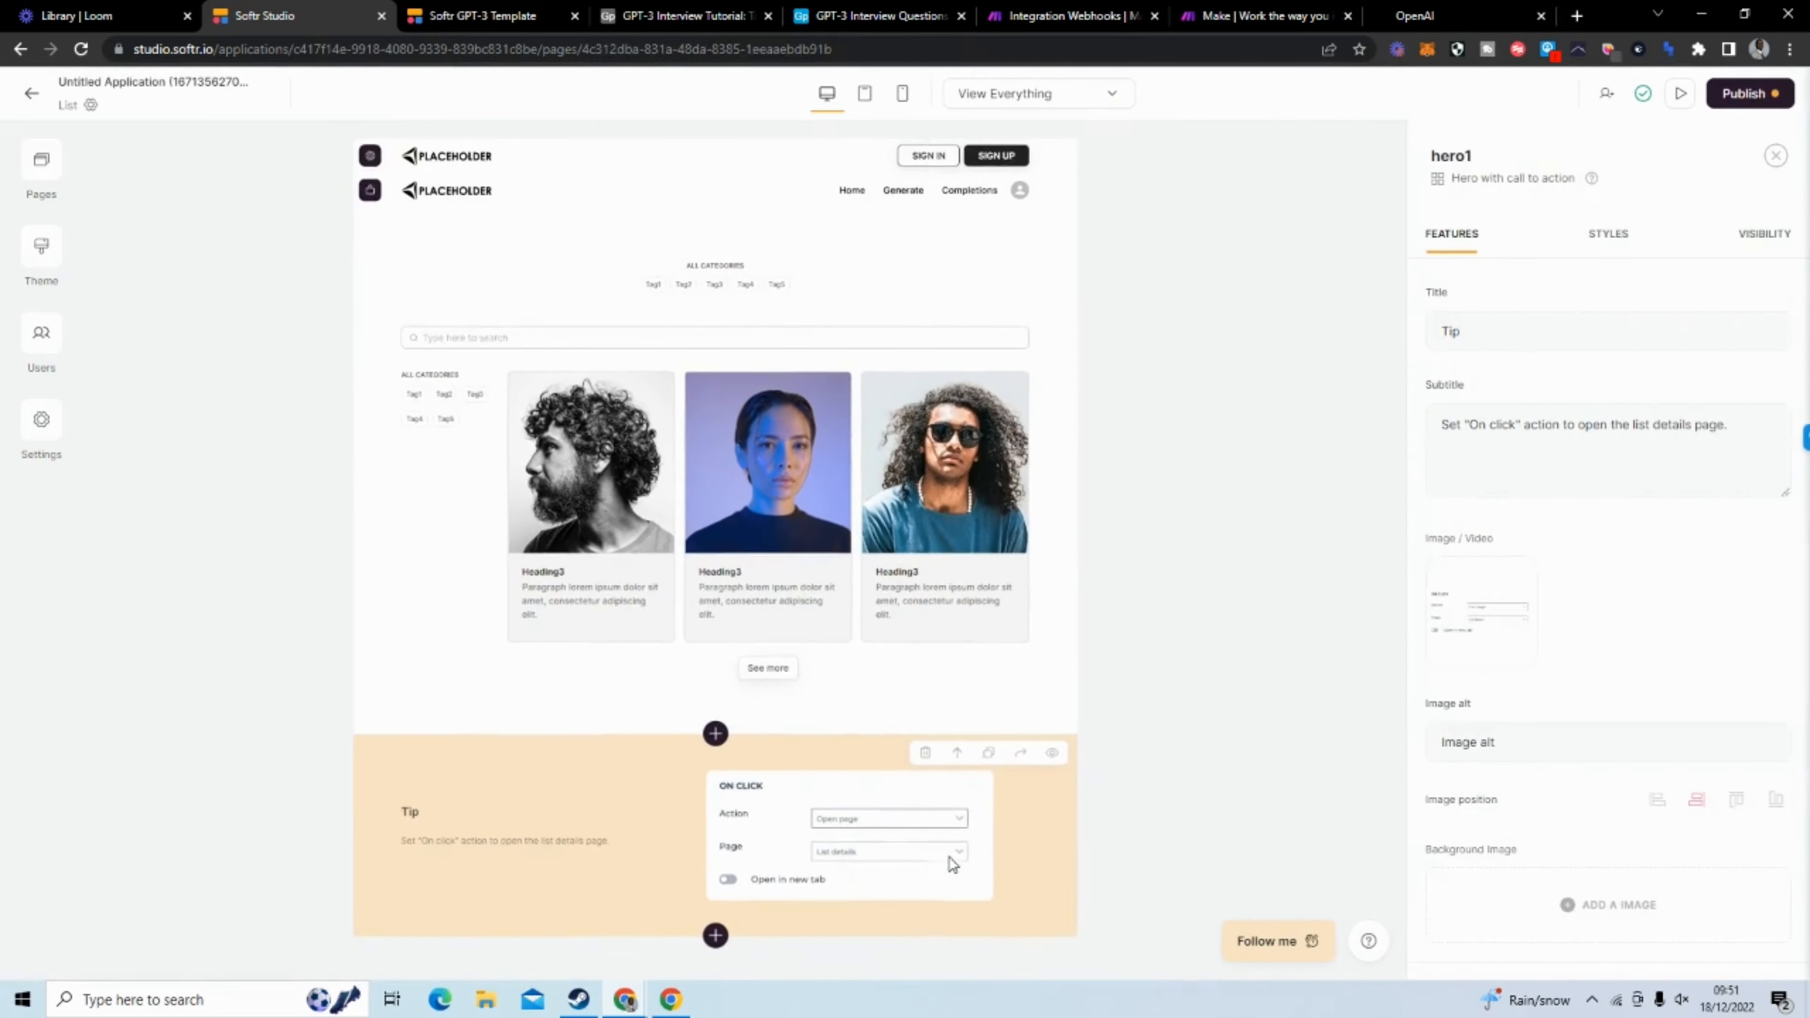
pyautogui.click(924, 752)
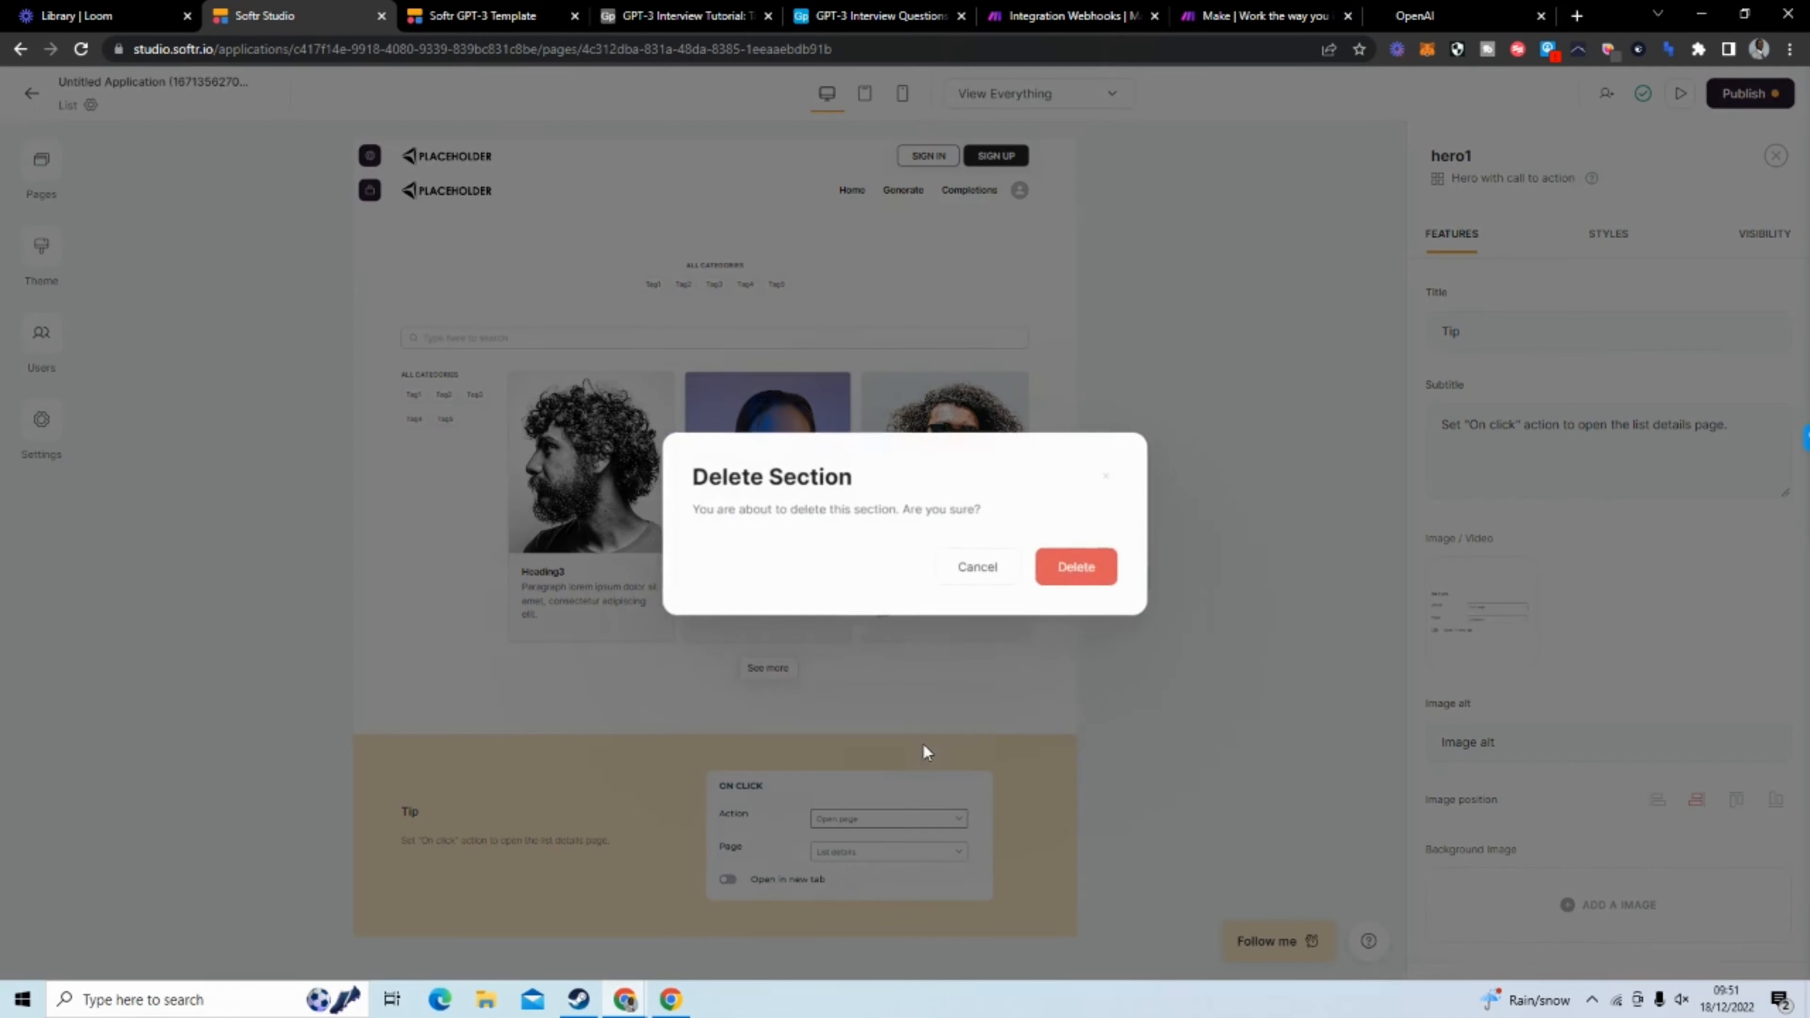
pyautogui.click(1093, 570)
# Delete the list block with vertical cards from the List page
pyautogui.click(952, 407)
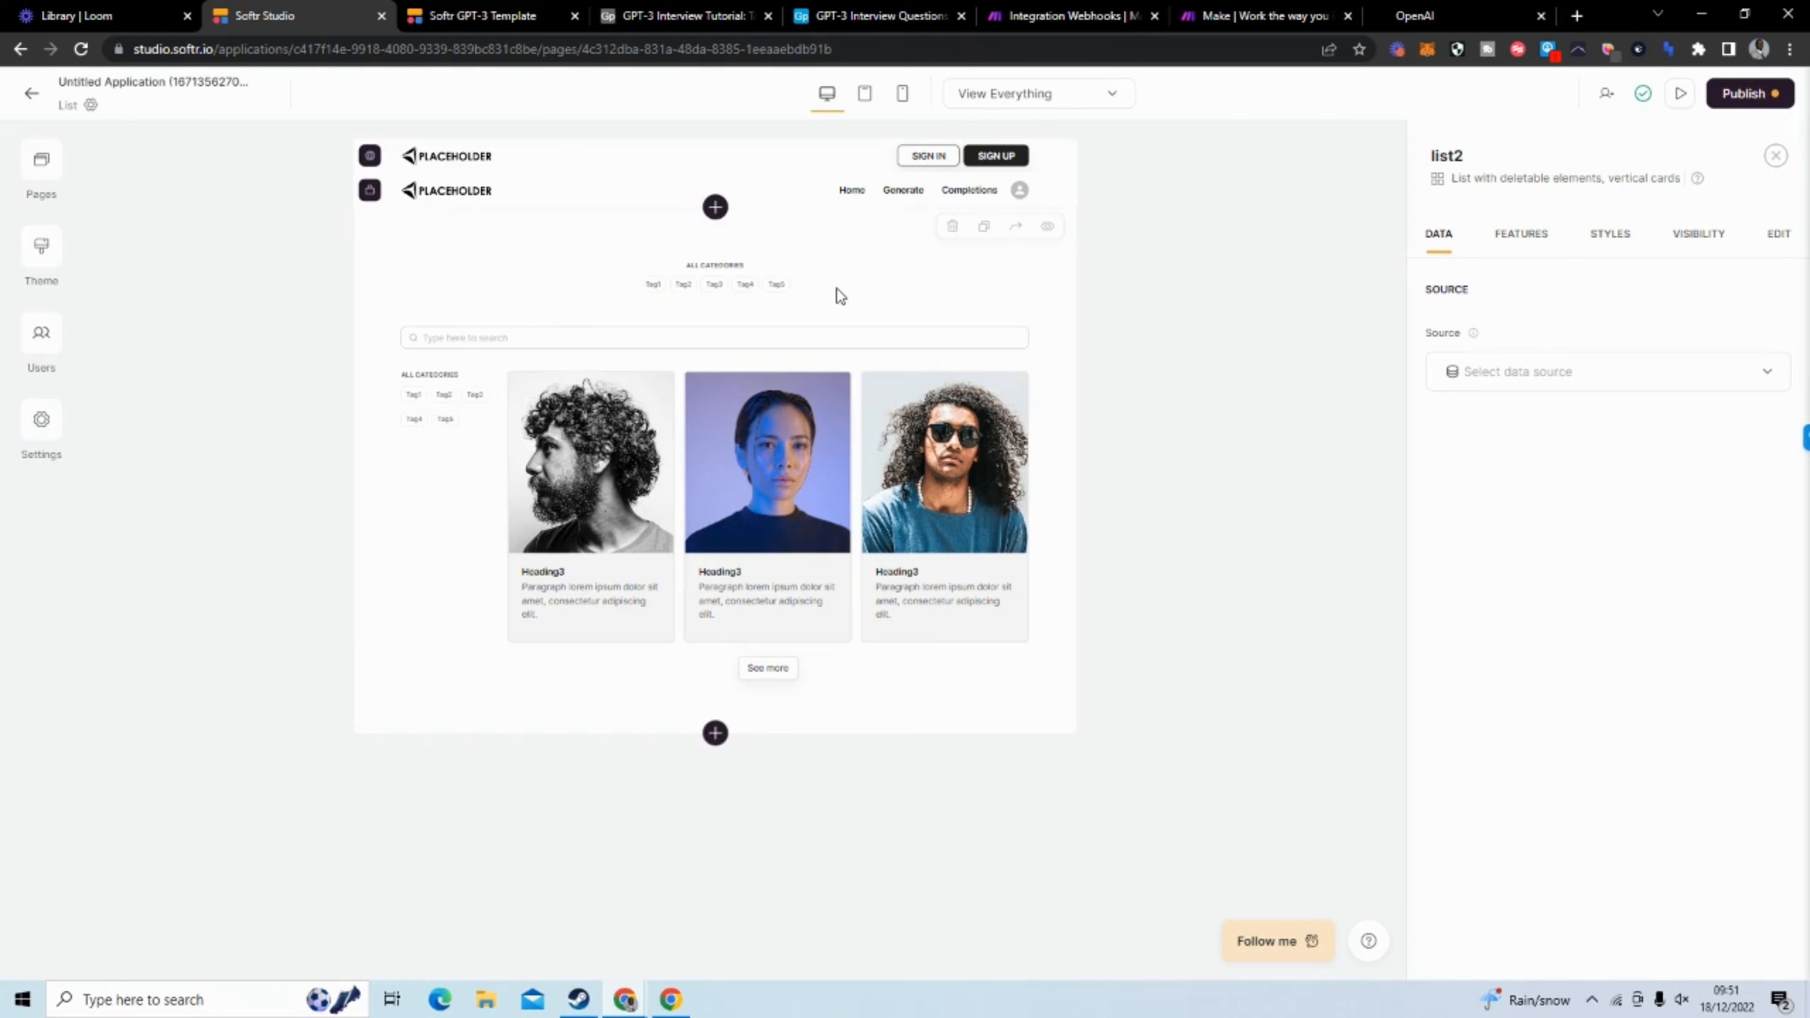
pyautogui.click(951, 227)
pyautogui.click(1069, 567)
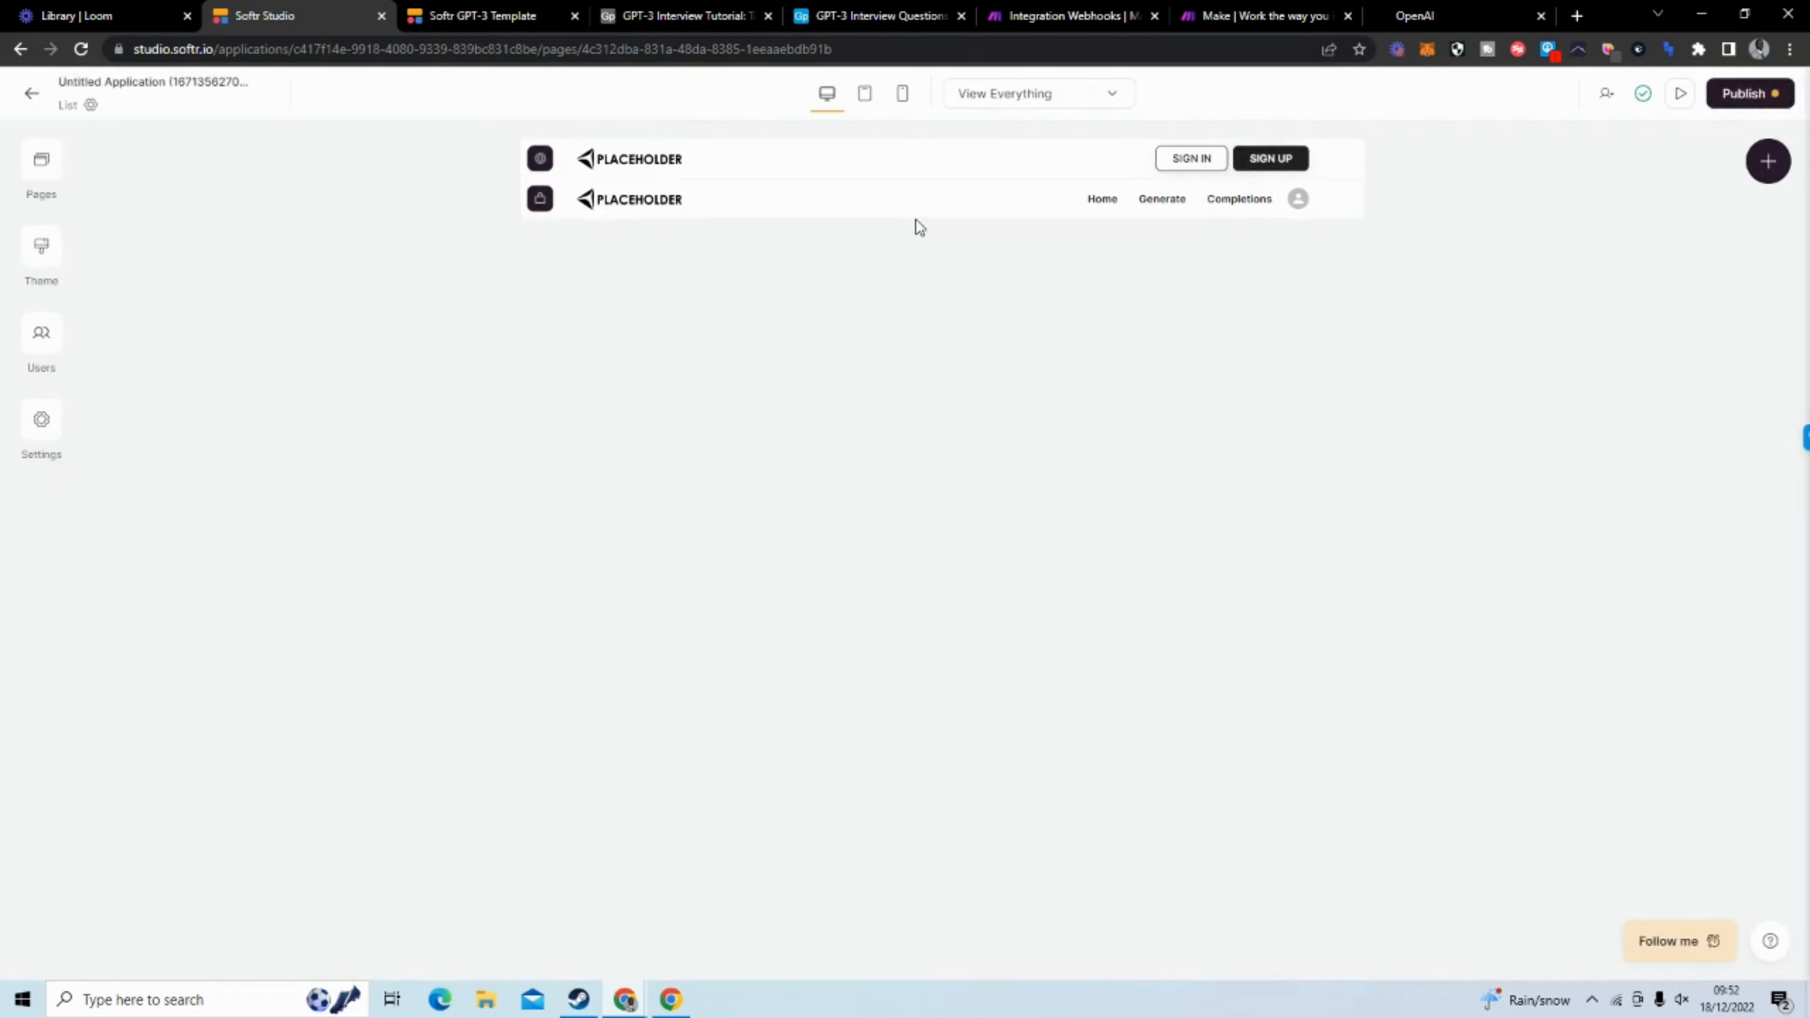
# Add the dynamic "List with horizontal sliding cards" block to the List page
pyautogui.click(941, 218)
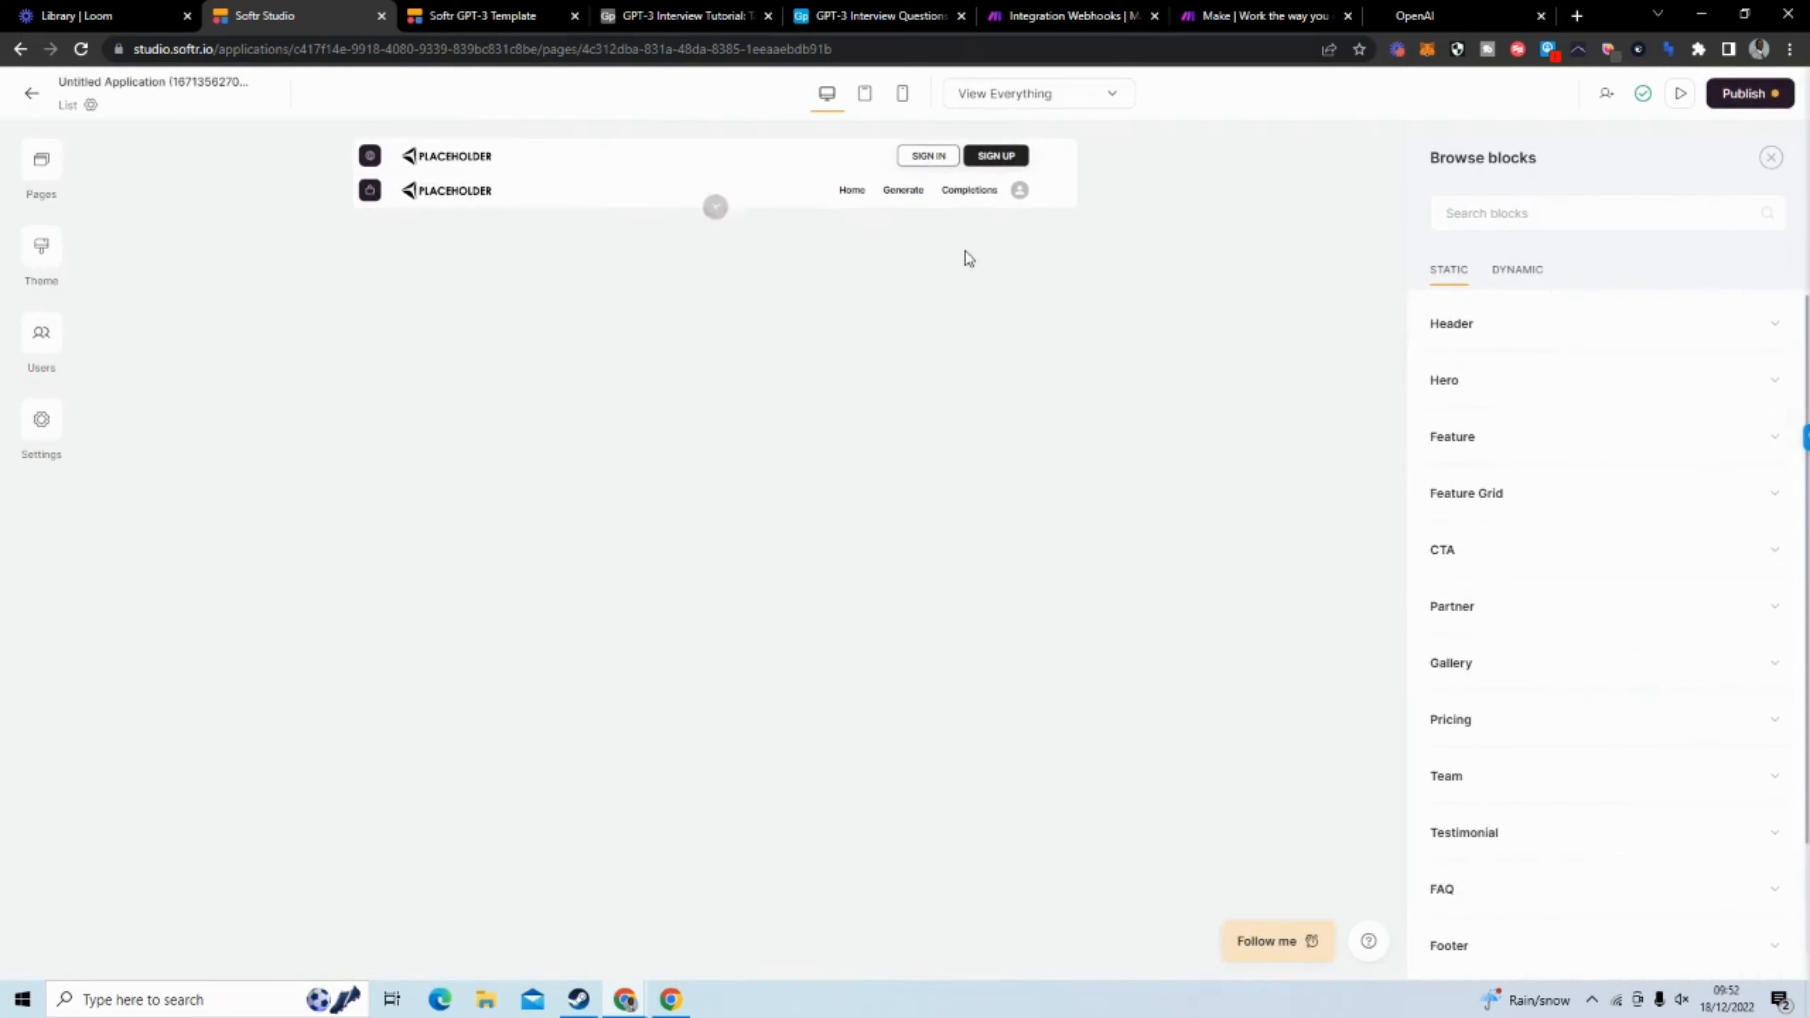
pyautogui.click(1502, 278)
pyautogui.moveTo(1478, 412)
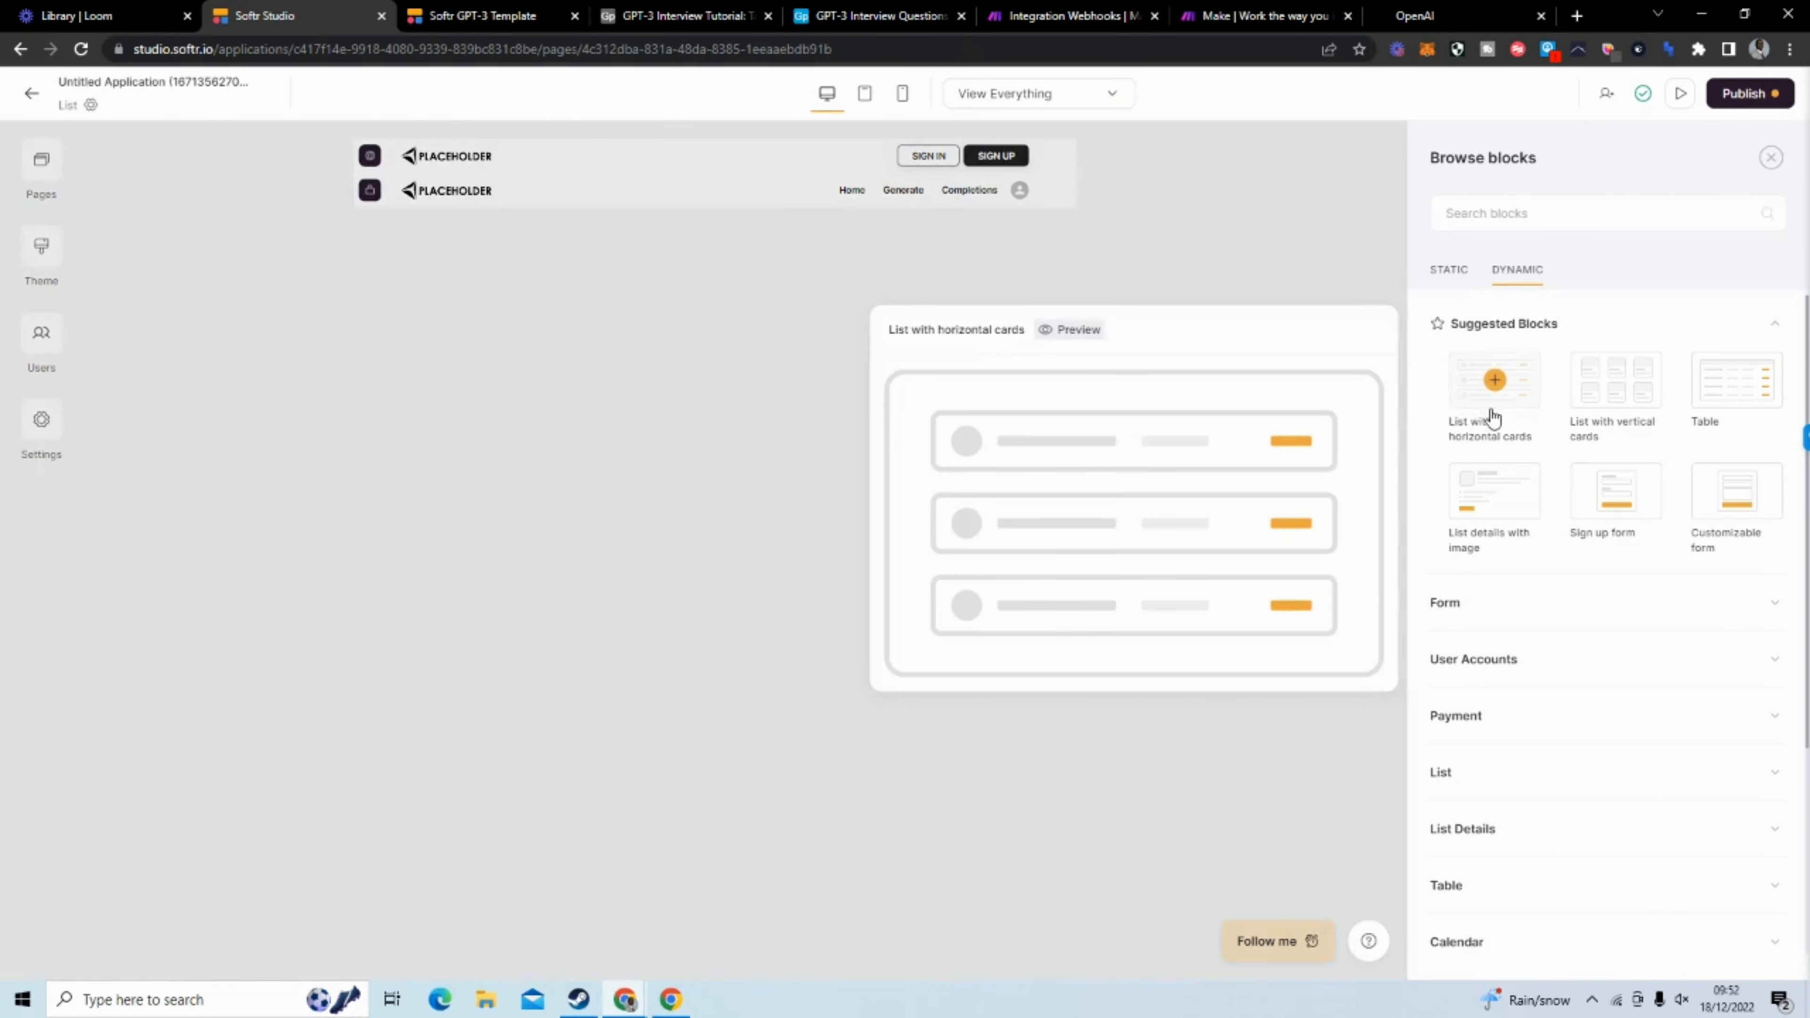
pyautogui.moveTo(1491, 531)
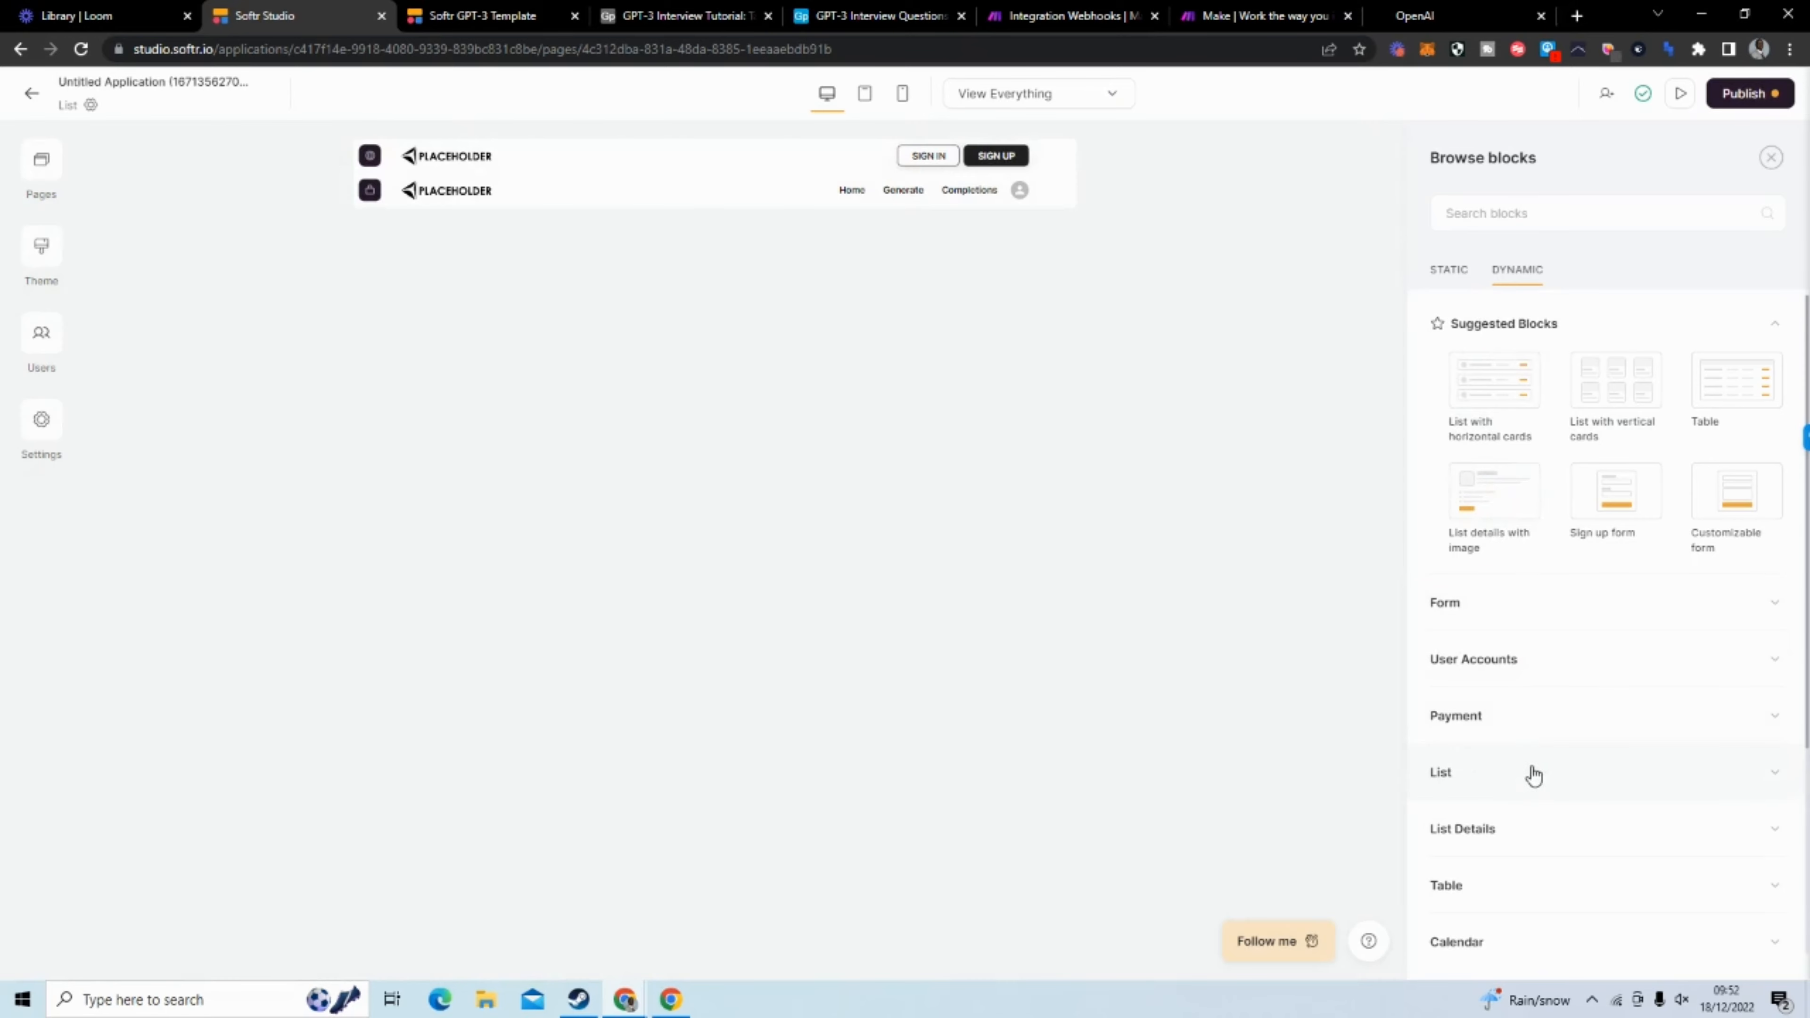
pyautogui.click(1531, 773)
pyautogui.scroll(-4, 1539, 748)
pyautogui.moveTo(1543, 733)
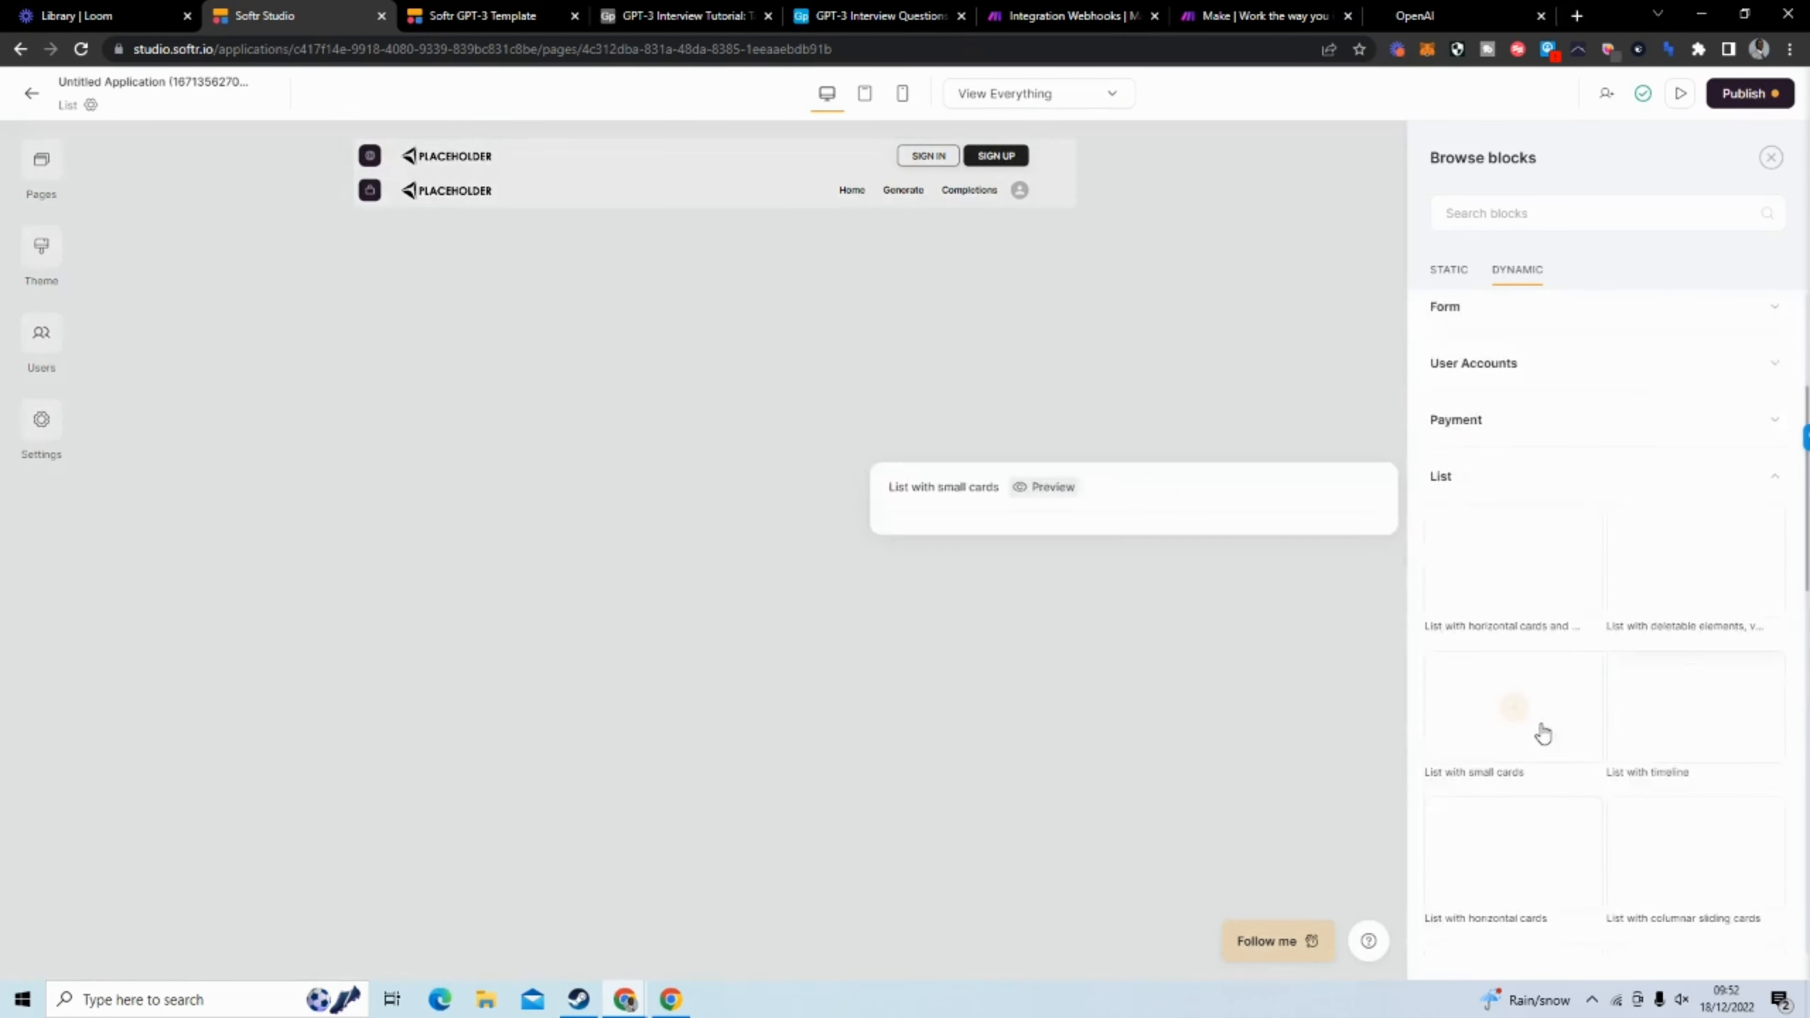
pyautogui.scroll(-2, 1542, 733)
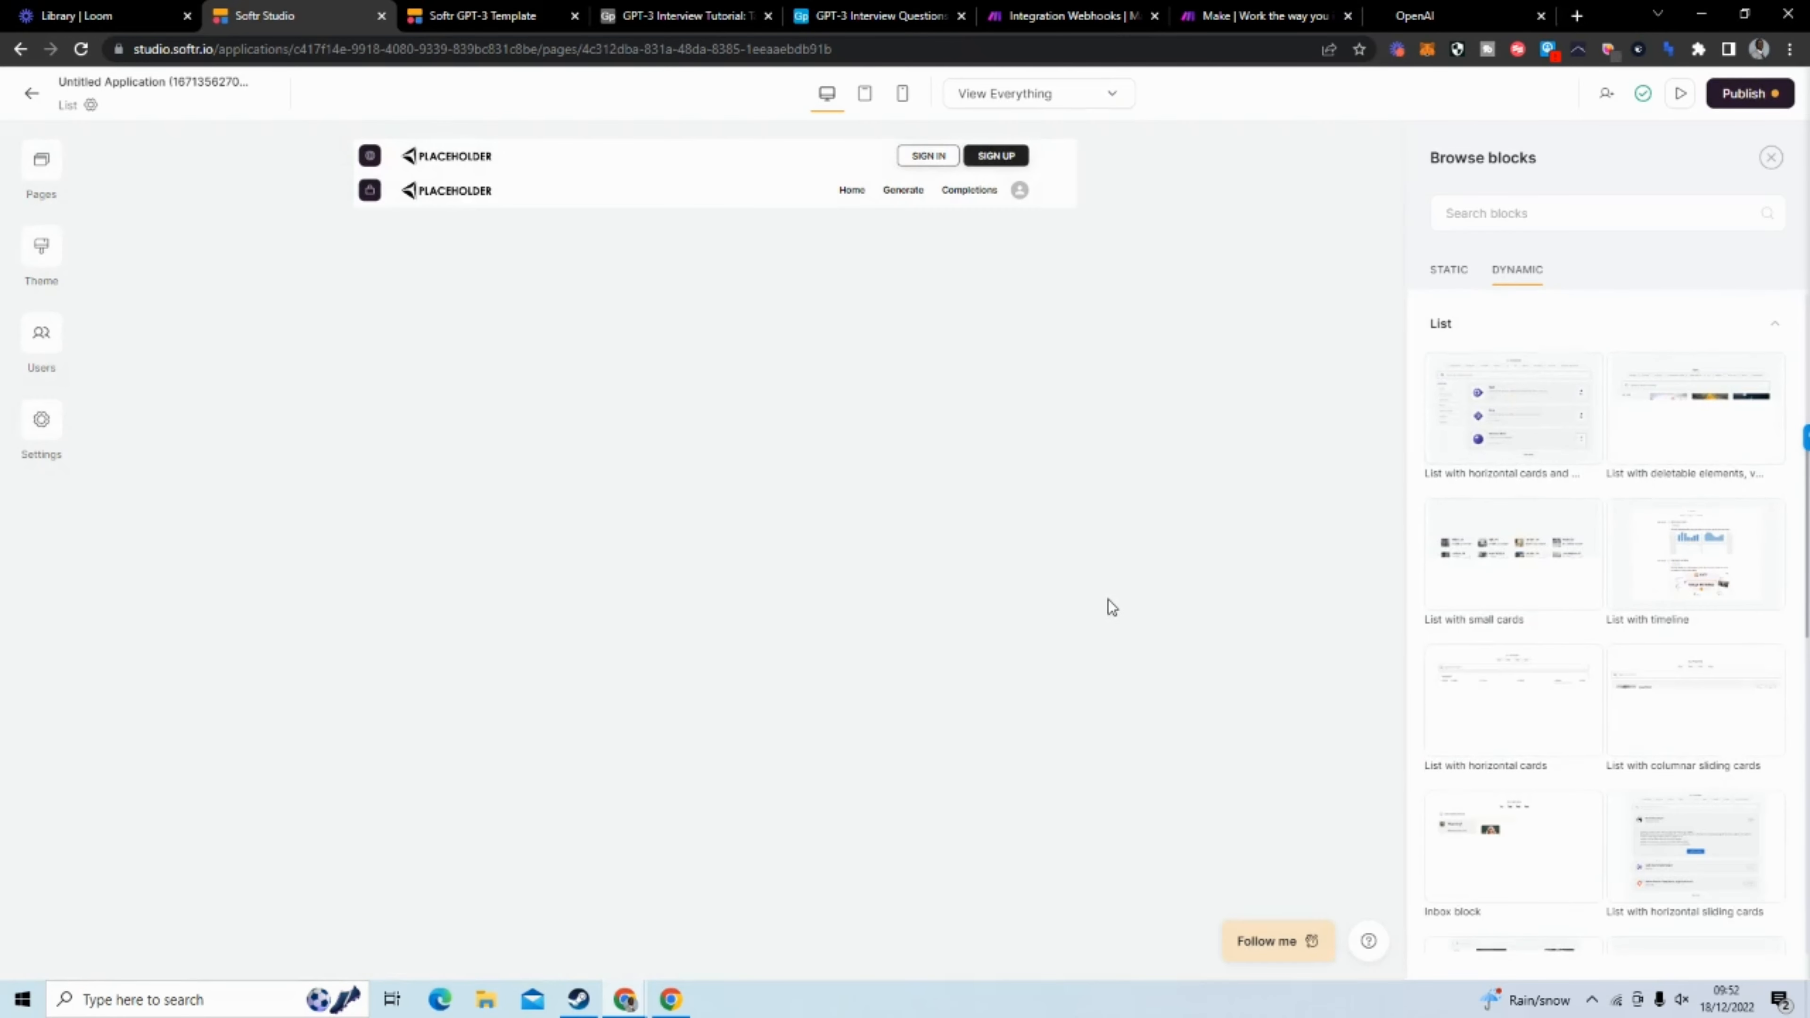
pyautogui.scroll(-3, 1620, 615)
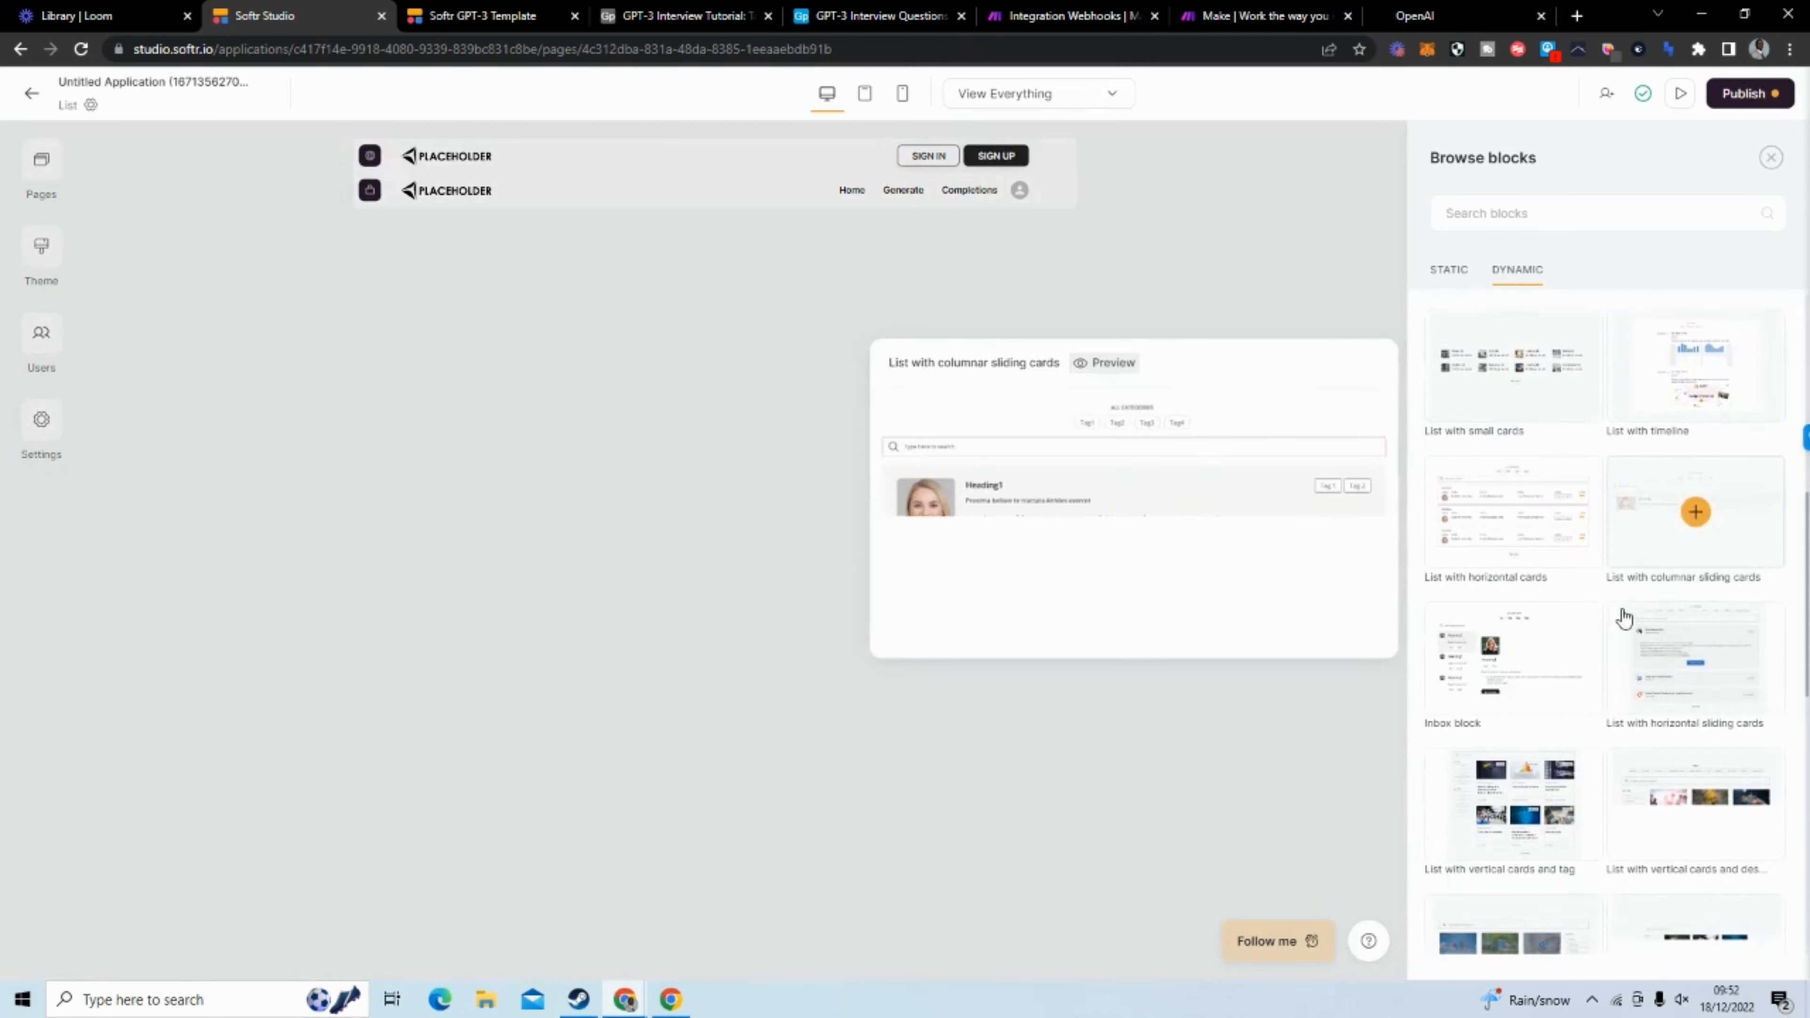
pyautogui.scroll(-2, 1616, 594)
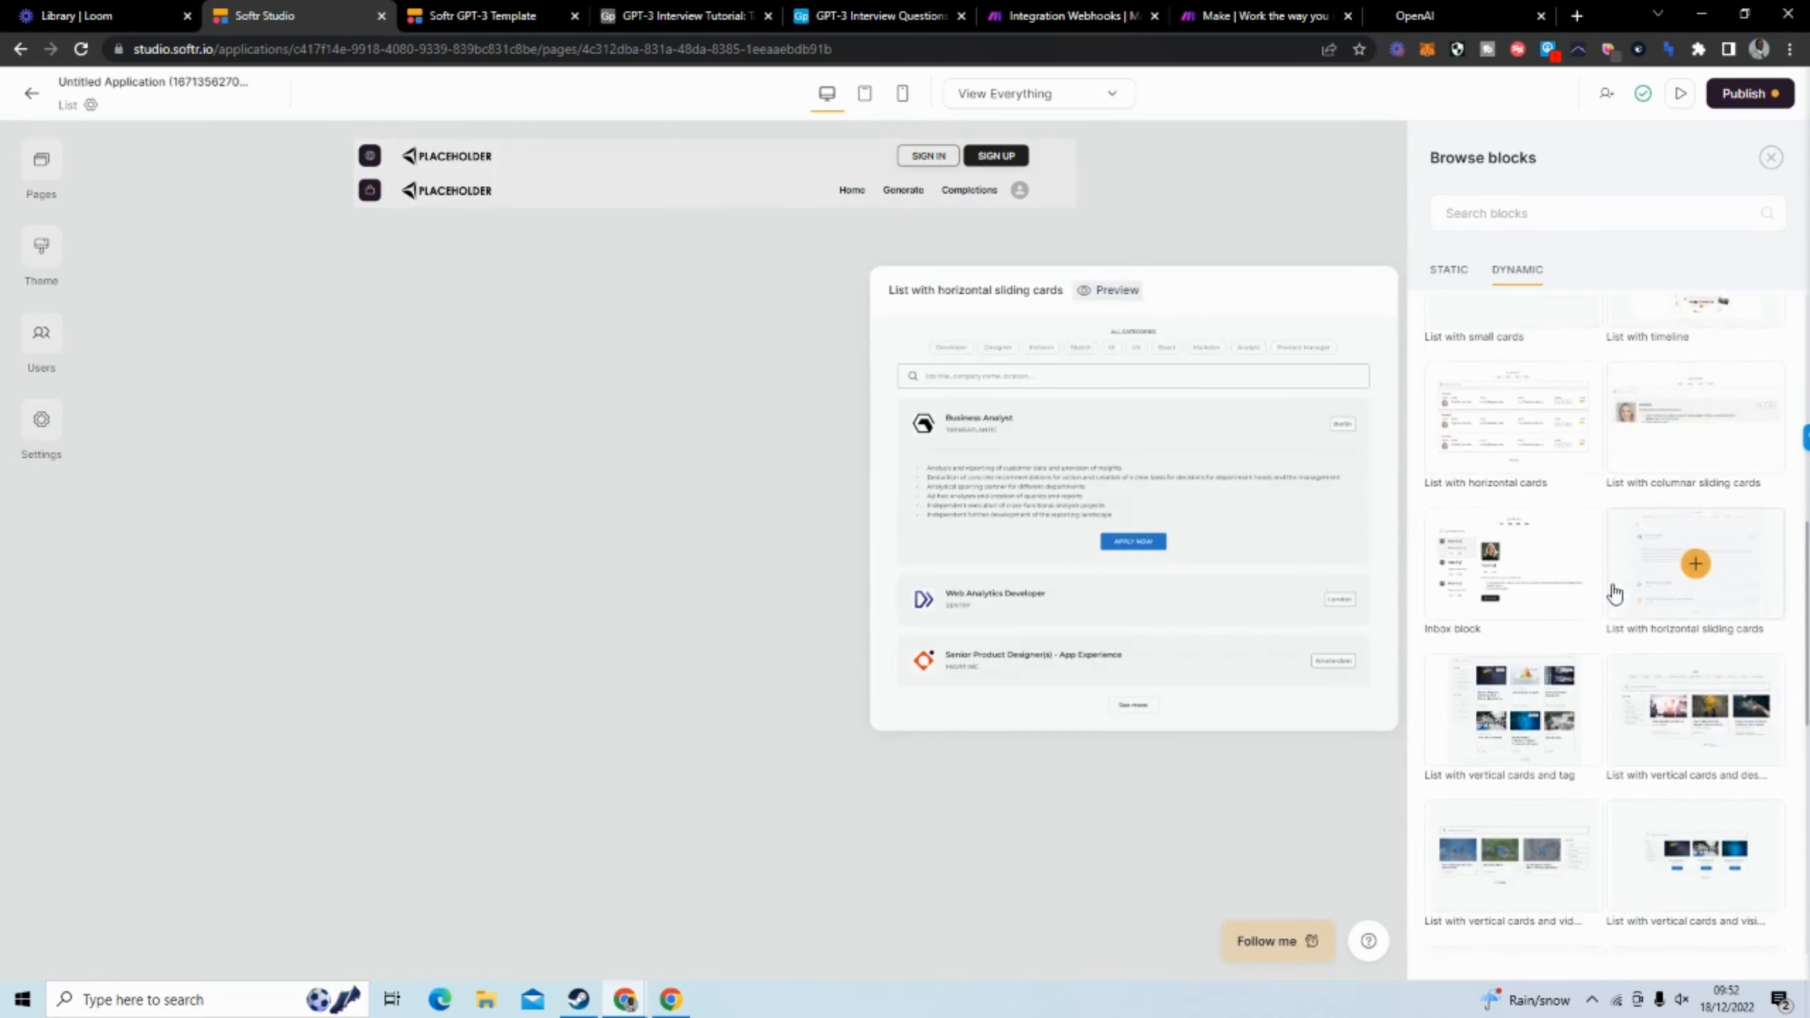
pyautogui.scroll(5, 1615, 594)
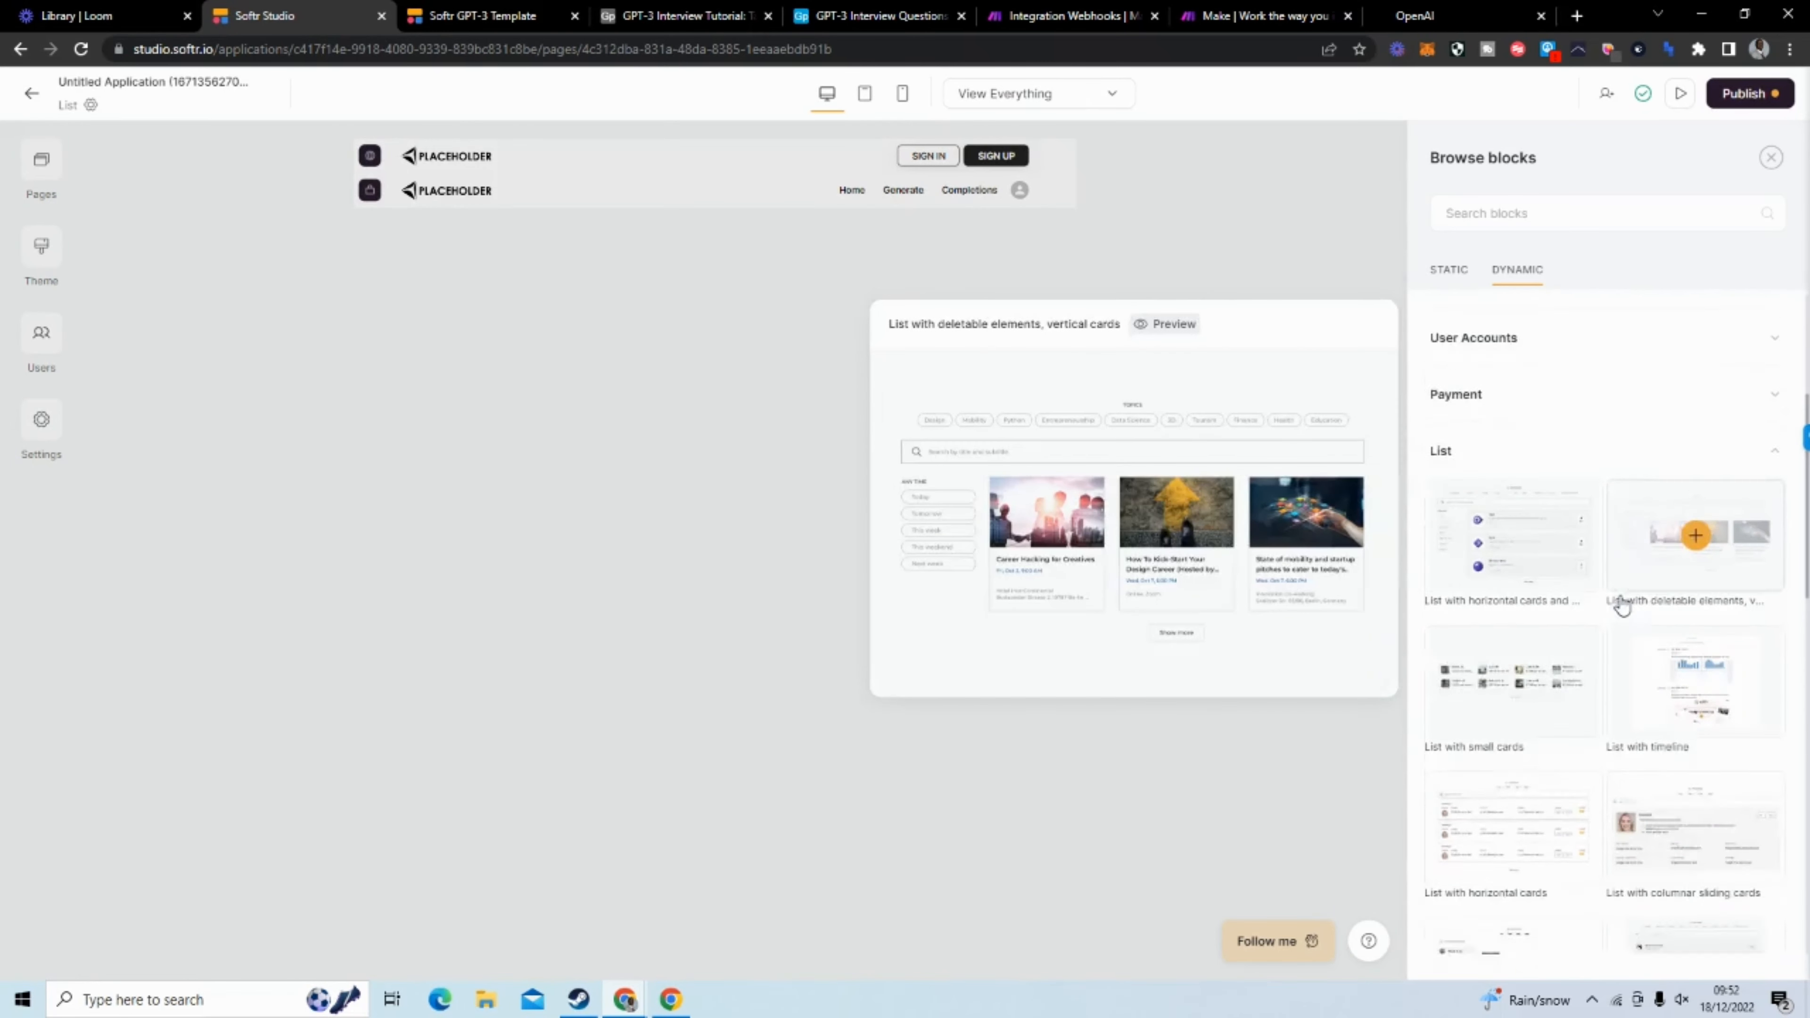
pyautogui.scroll(-6, 1622, 605)
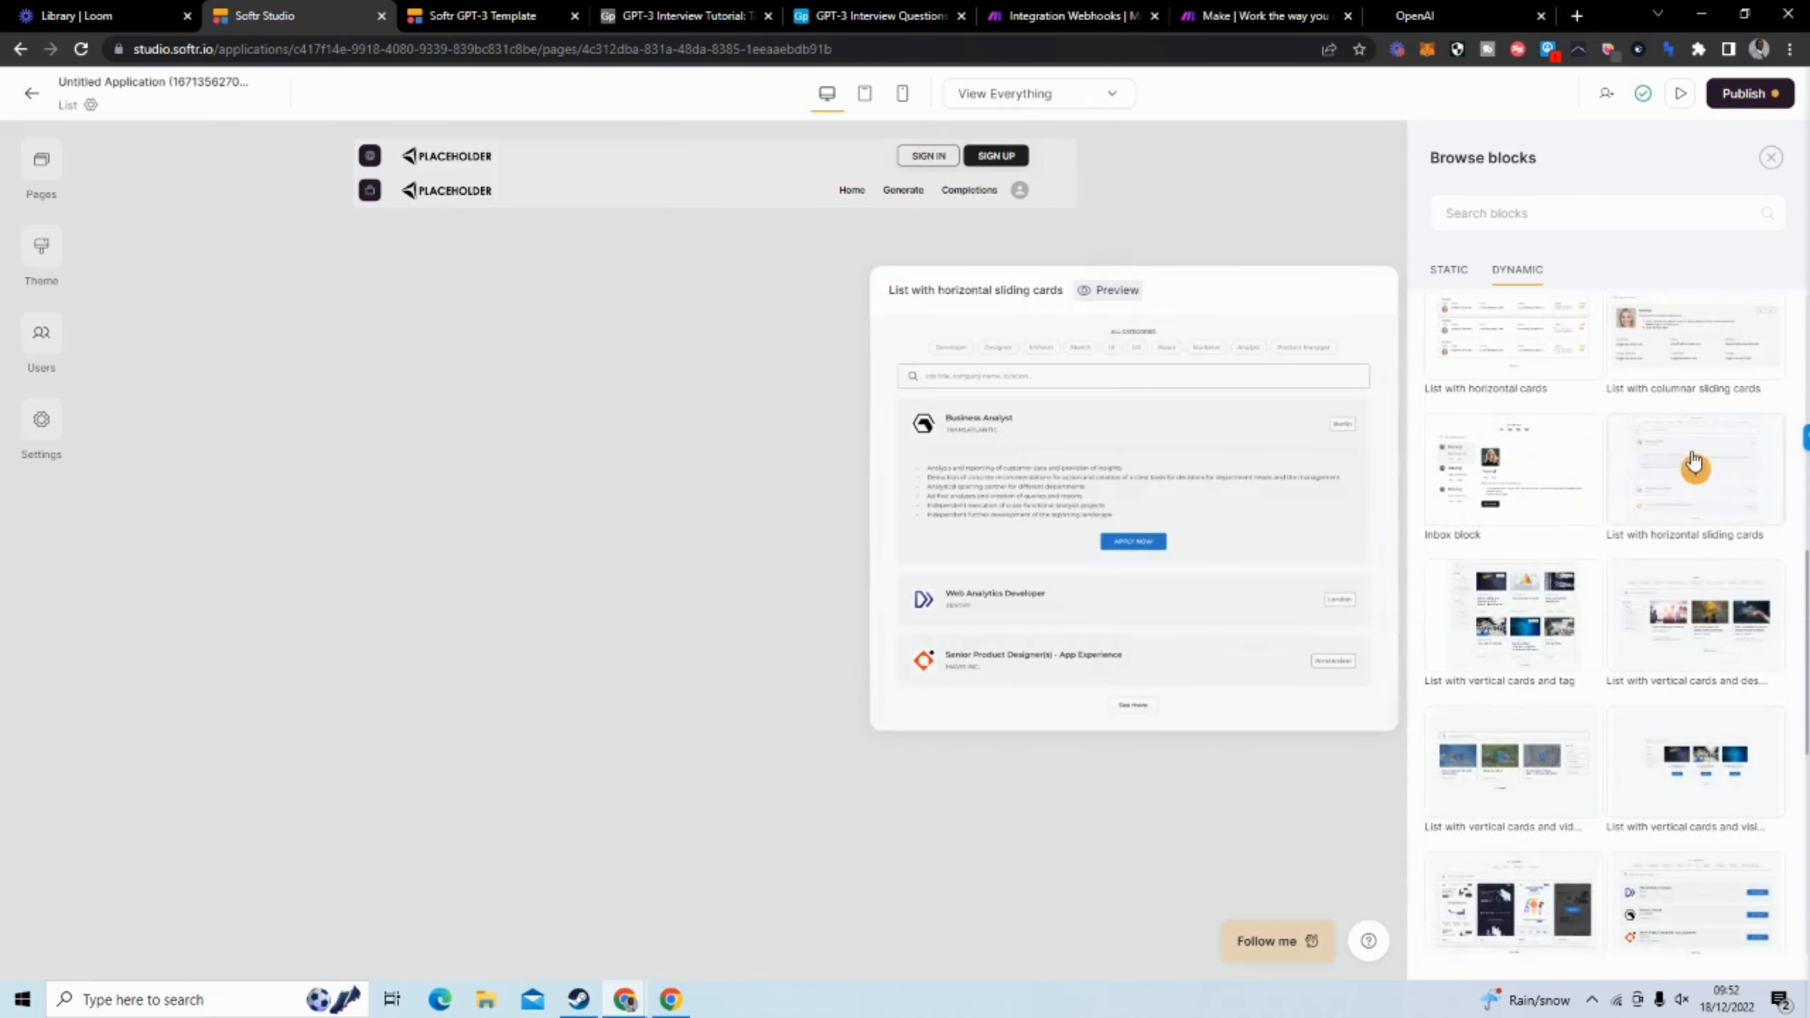
pyautogui.scroll(-2, 1696, 467)
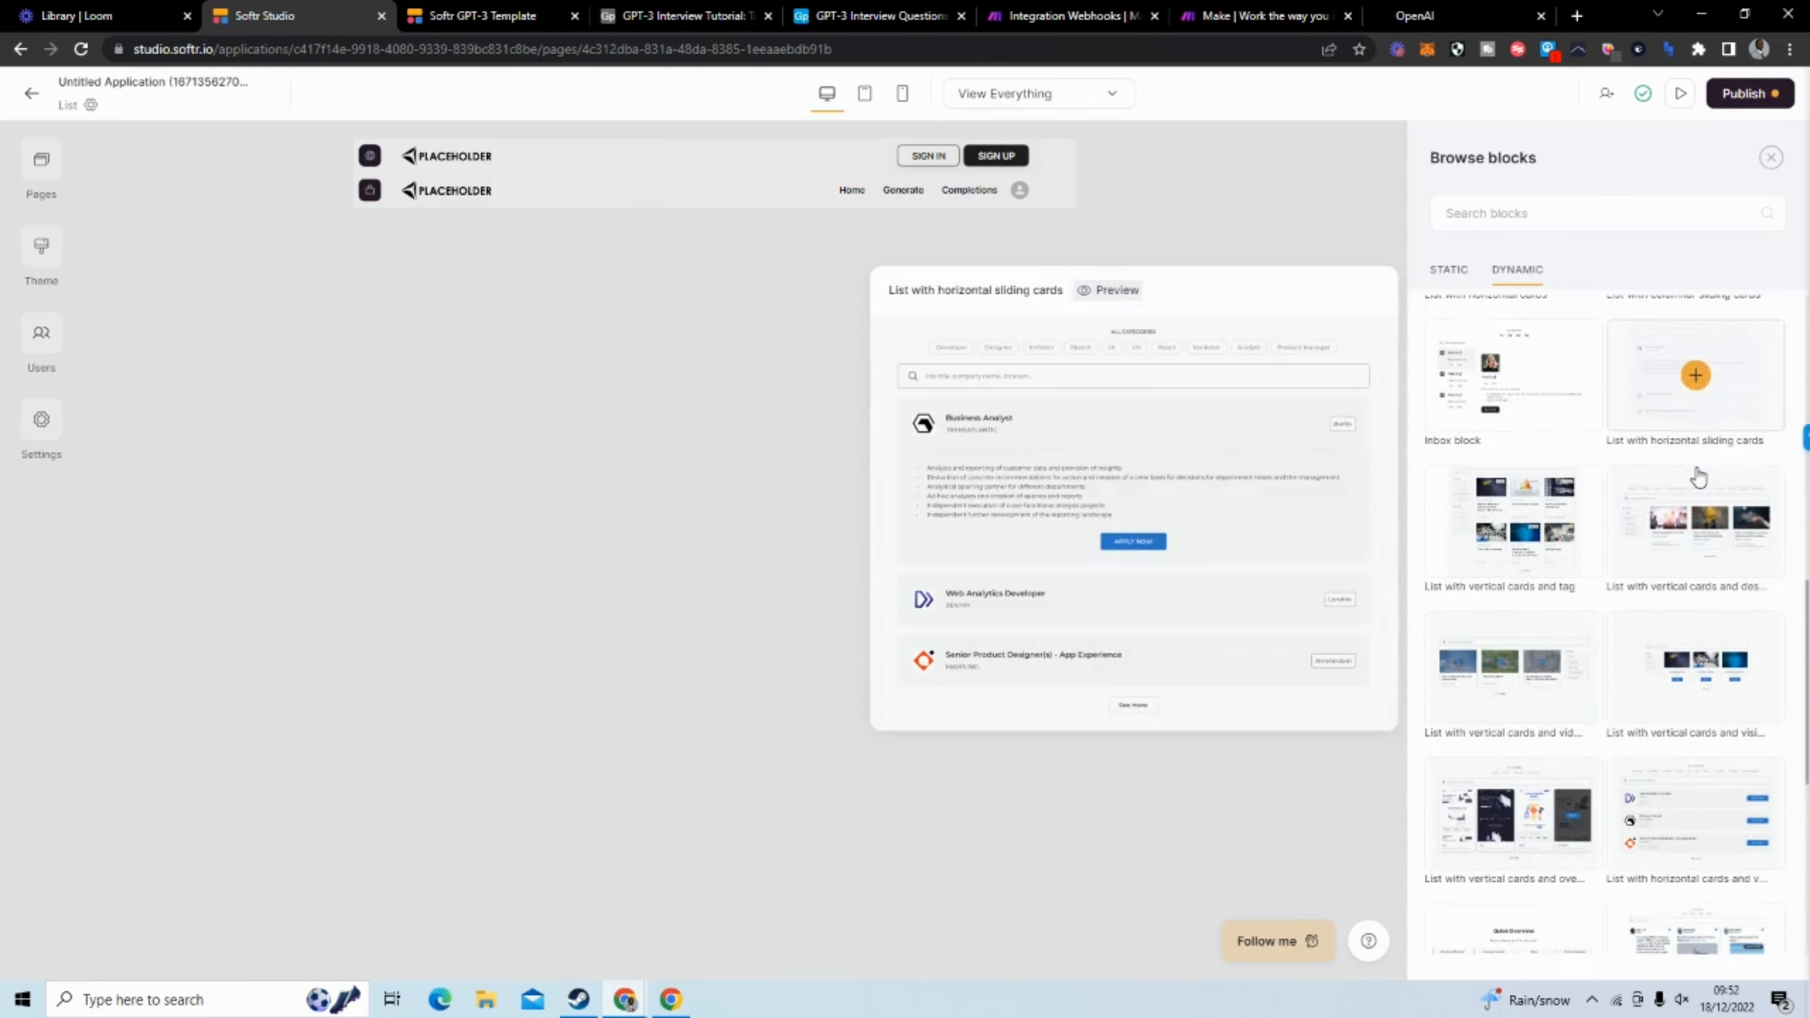
pyautogui.click(1695, 377)
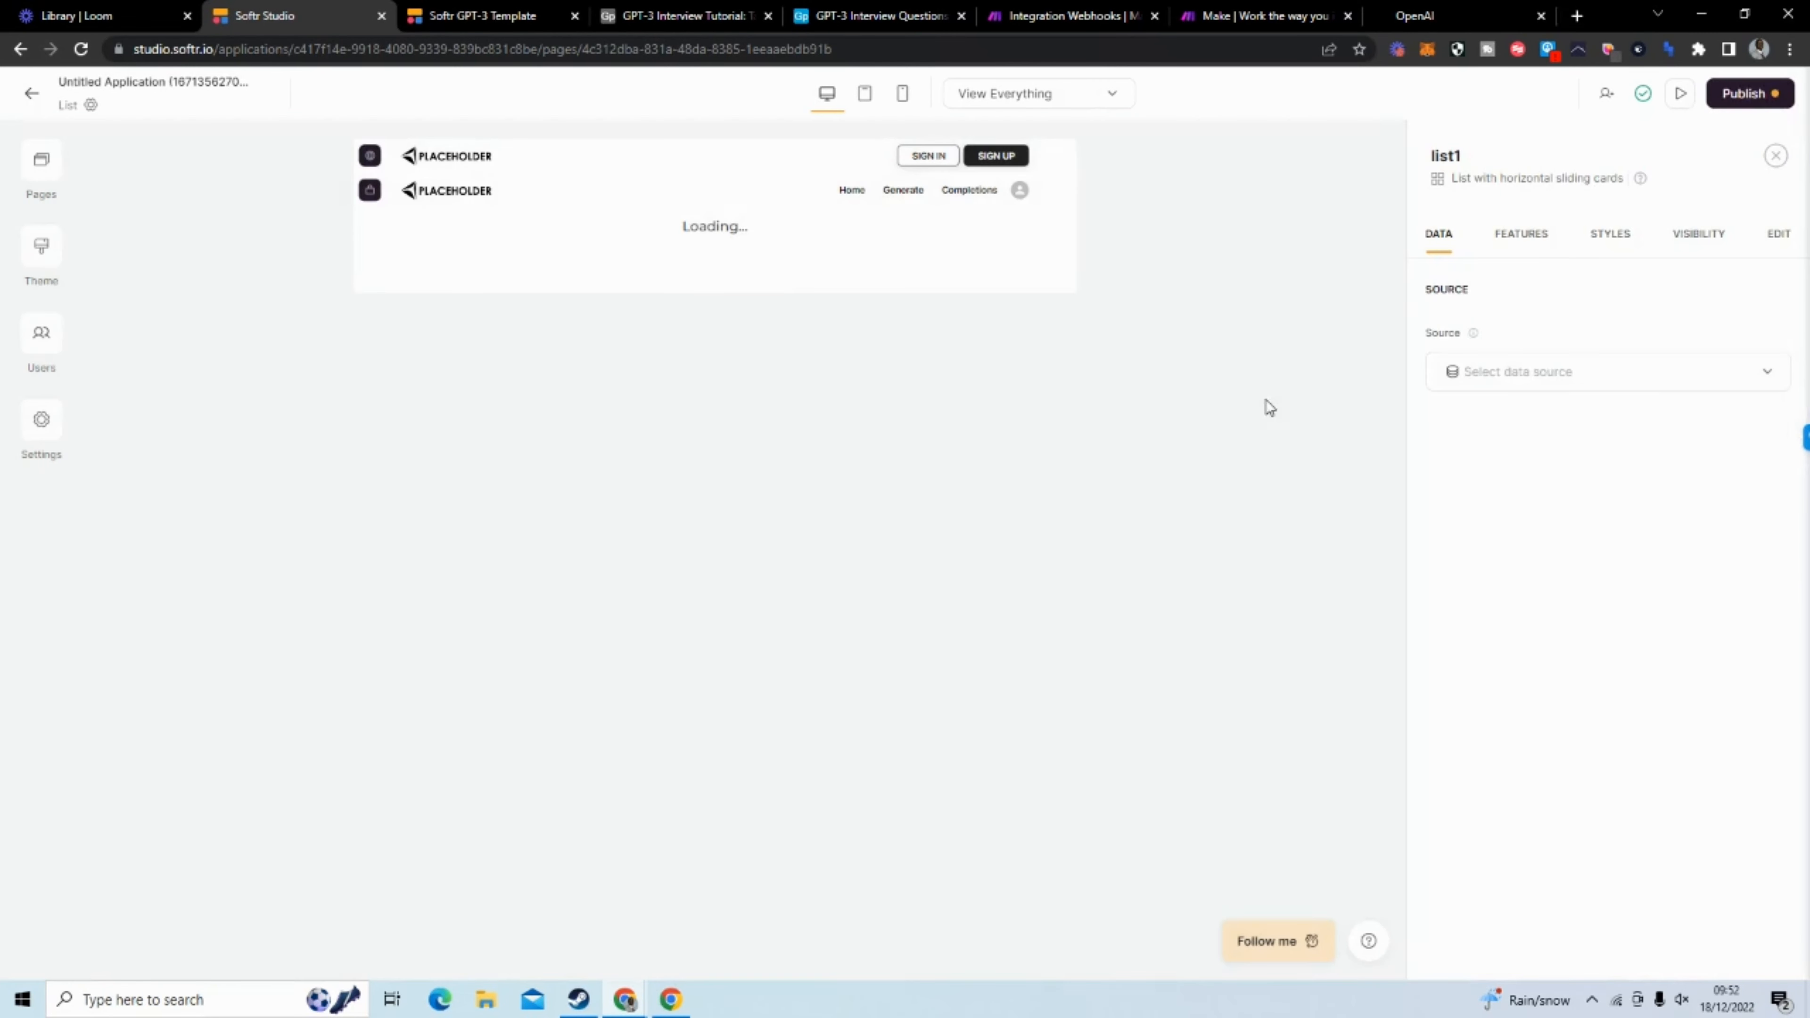
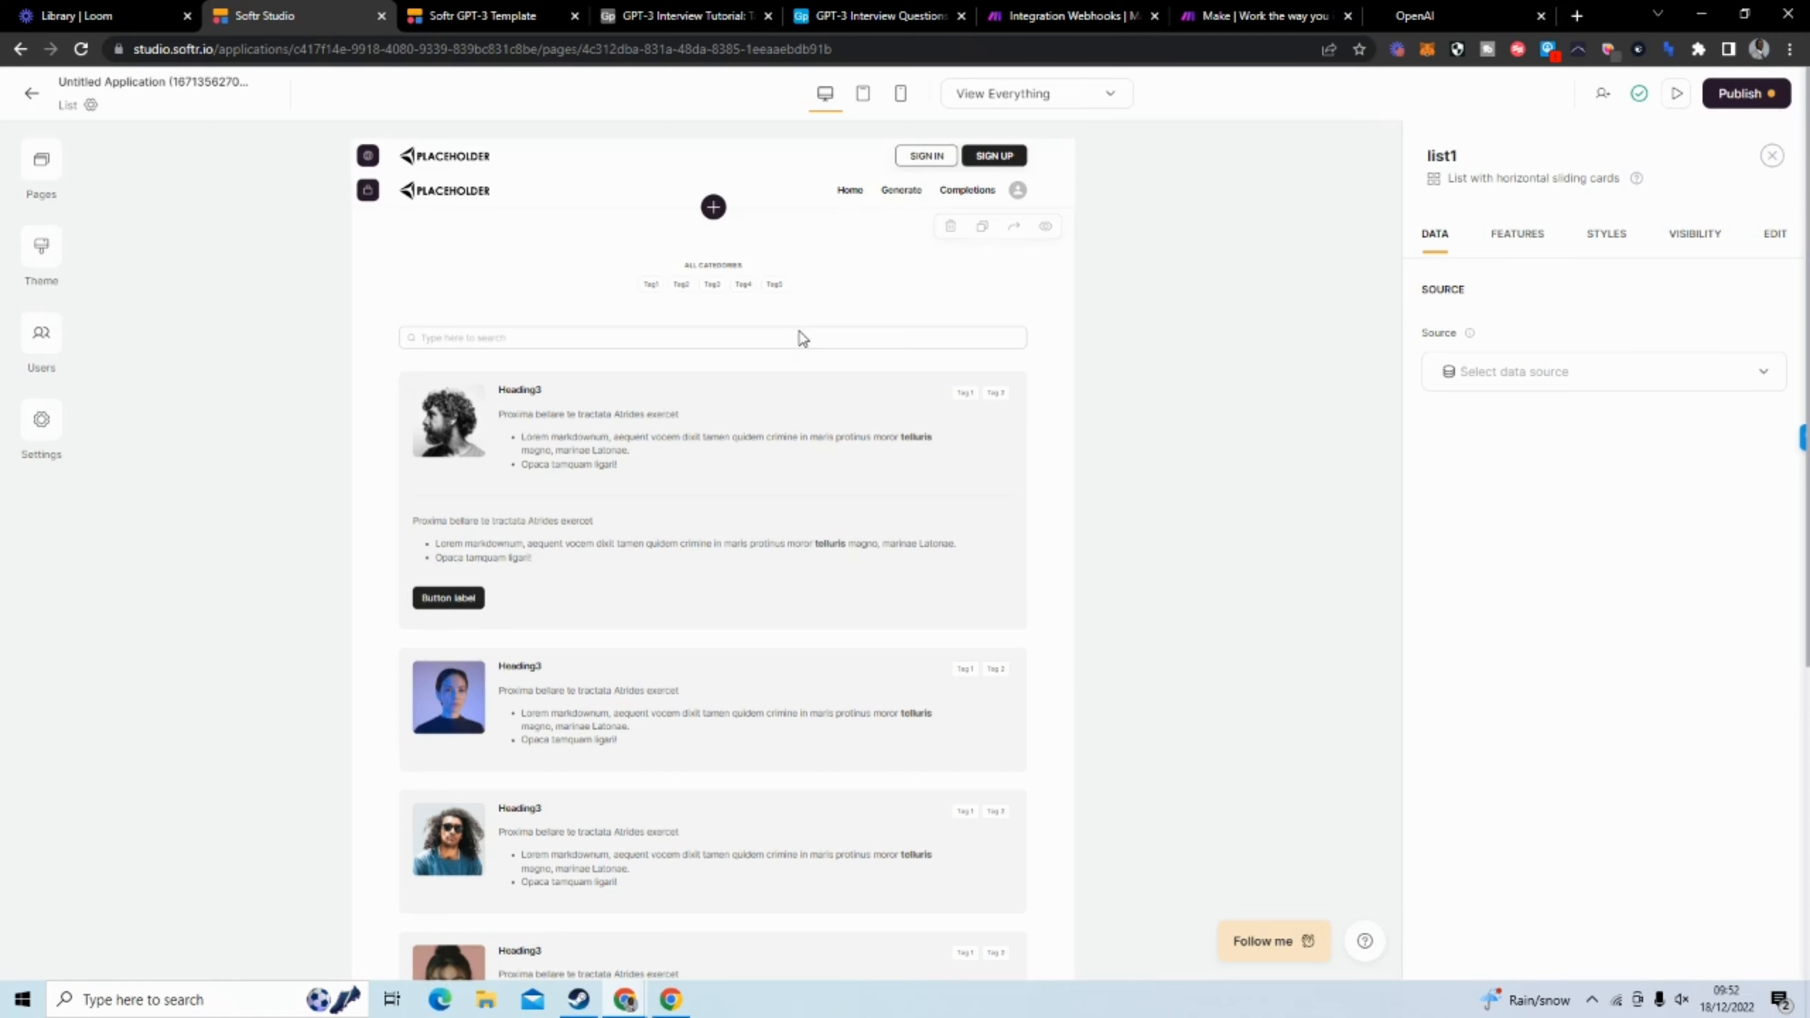
# Switch to the GPT-3 Interview Tutorial base in Airtable and review the formula of the Prompt field
pyautogui.click(866, 17)
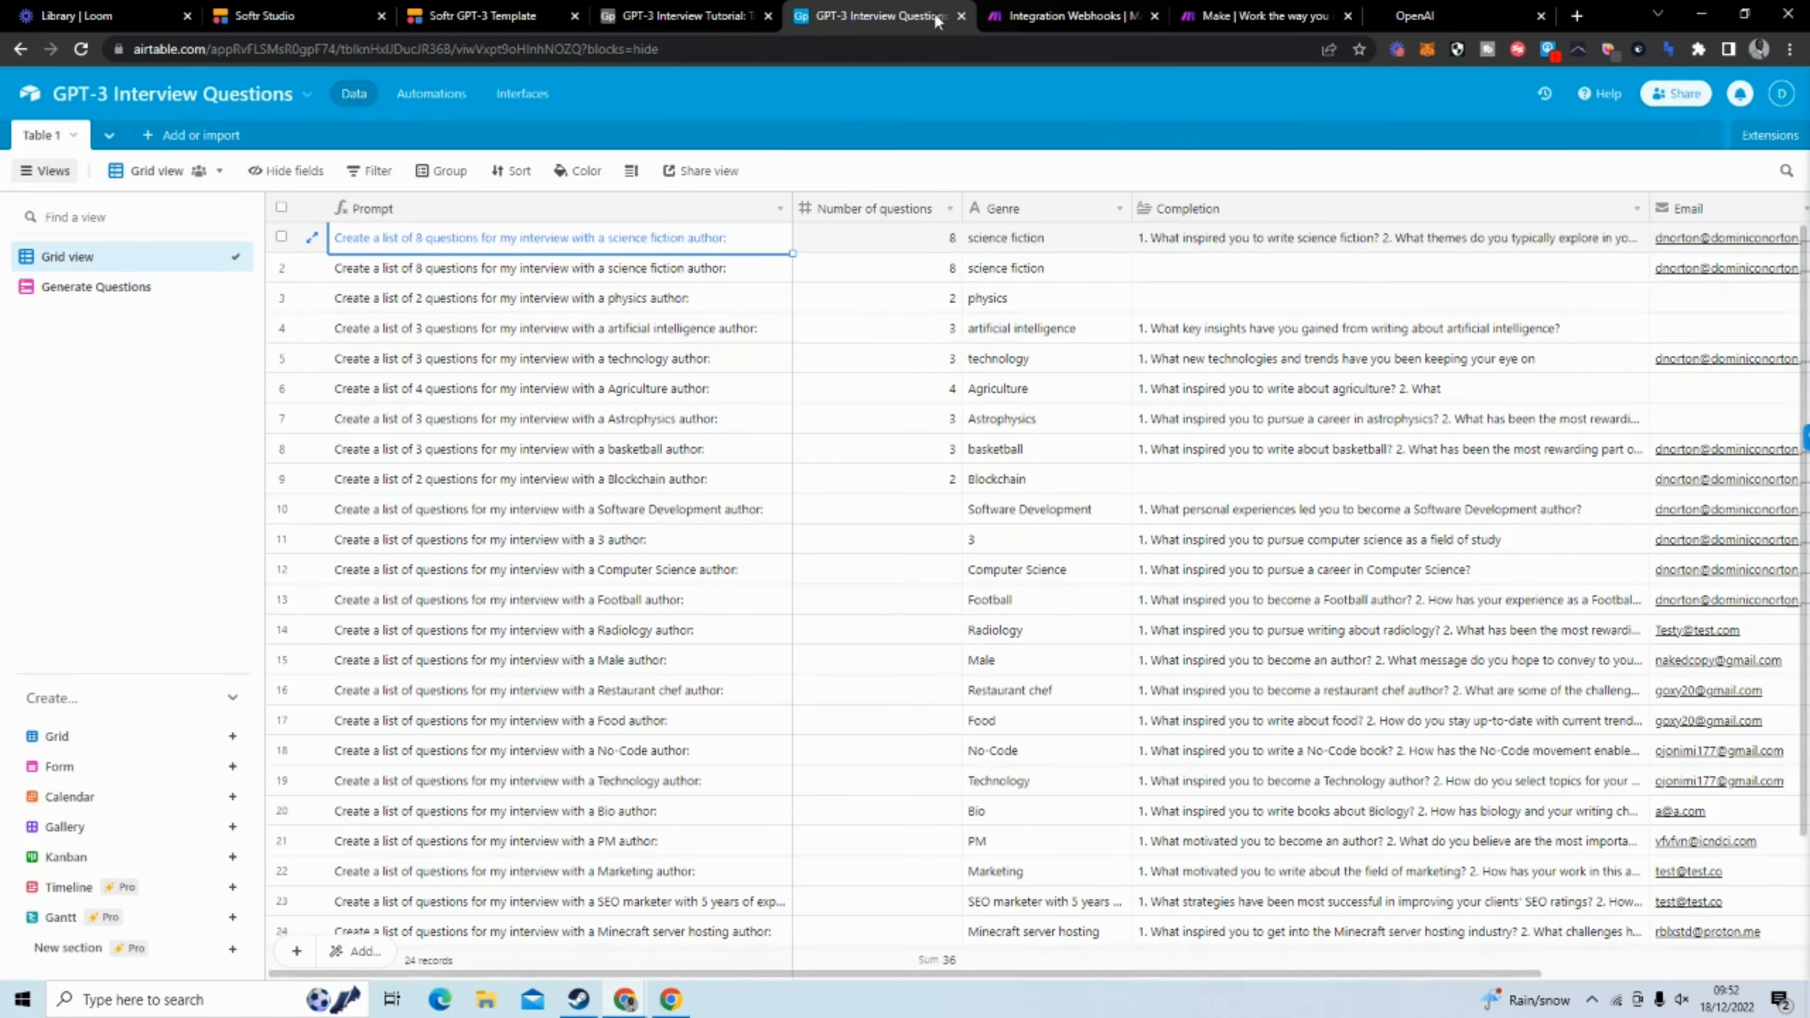
pyautogui.click(710, 19)
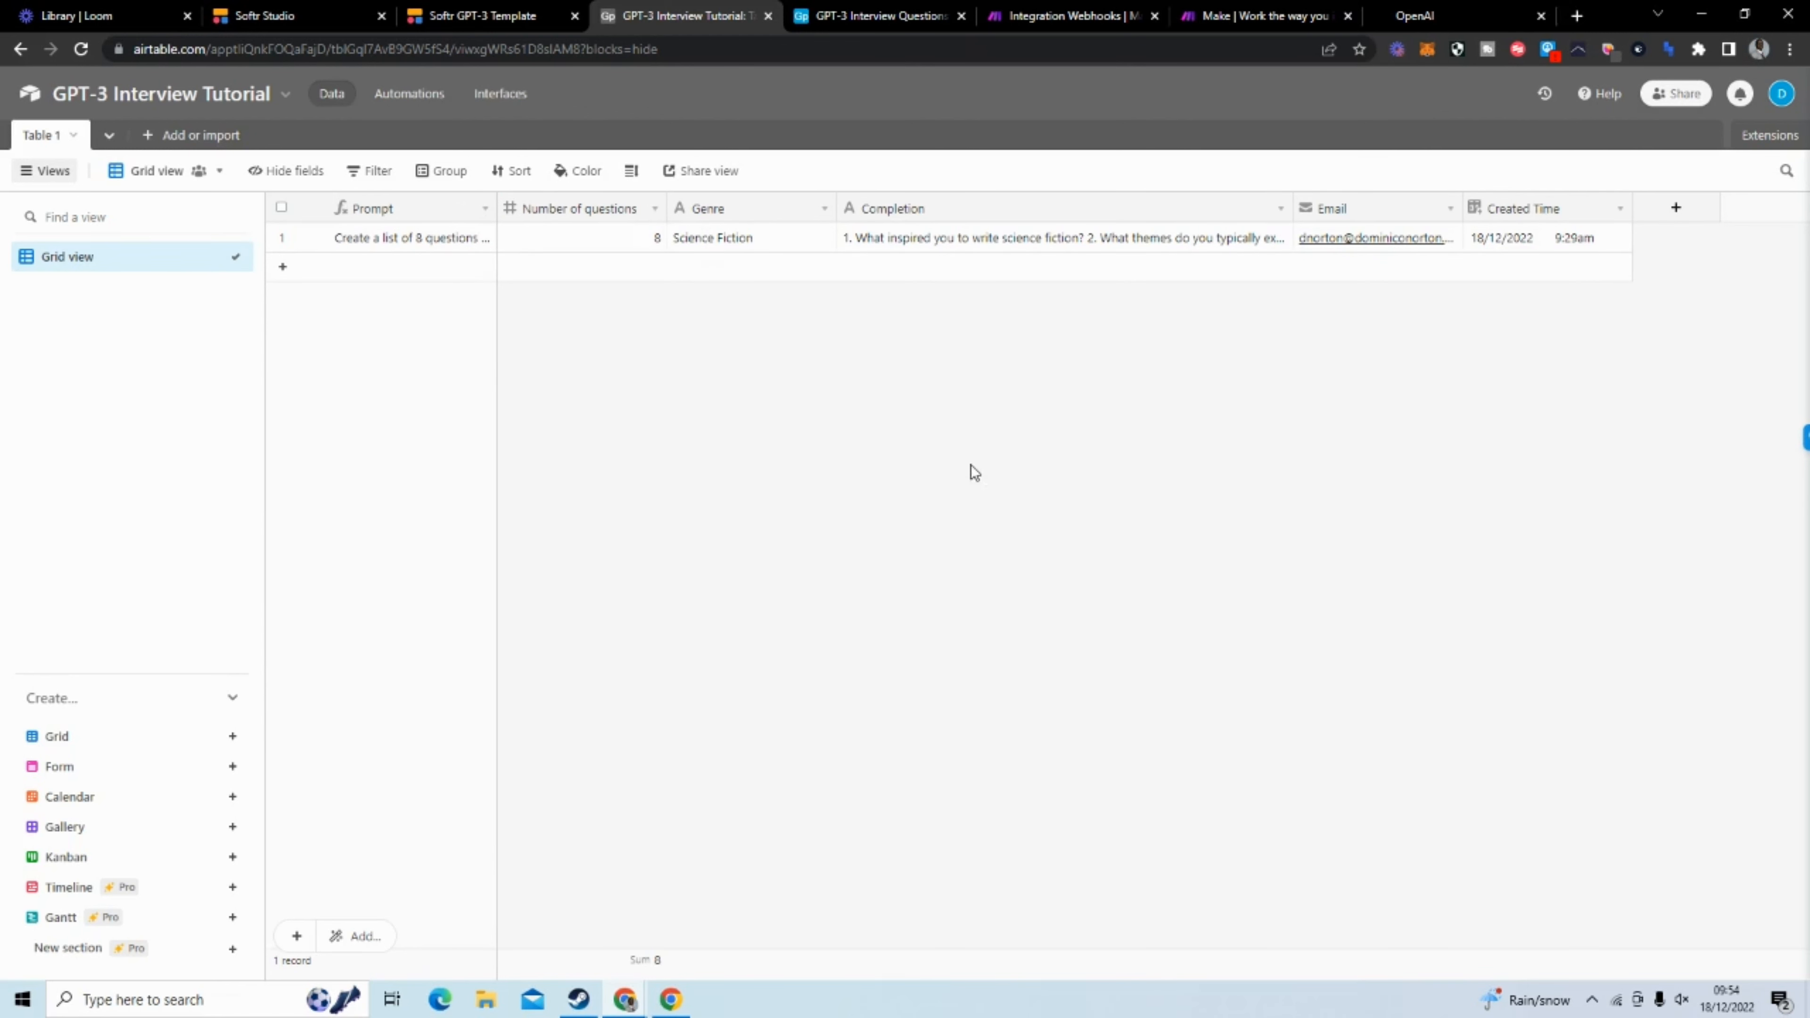
pyautogui.click(482, 212)
pyautogui.click(477, 253)
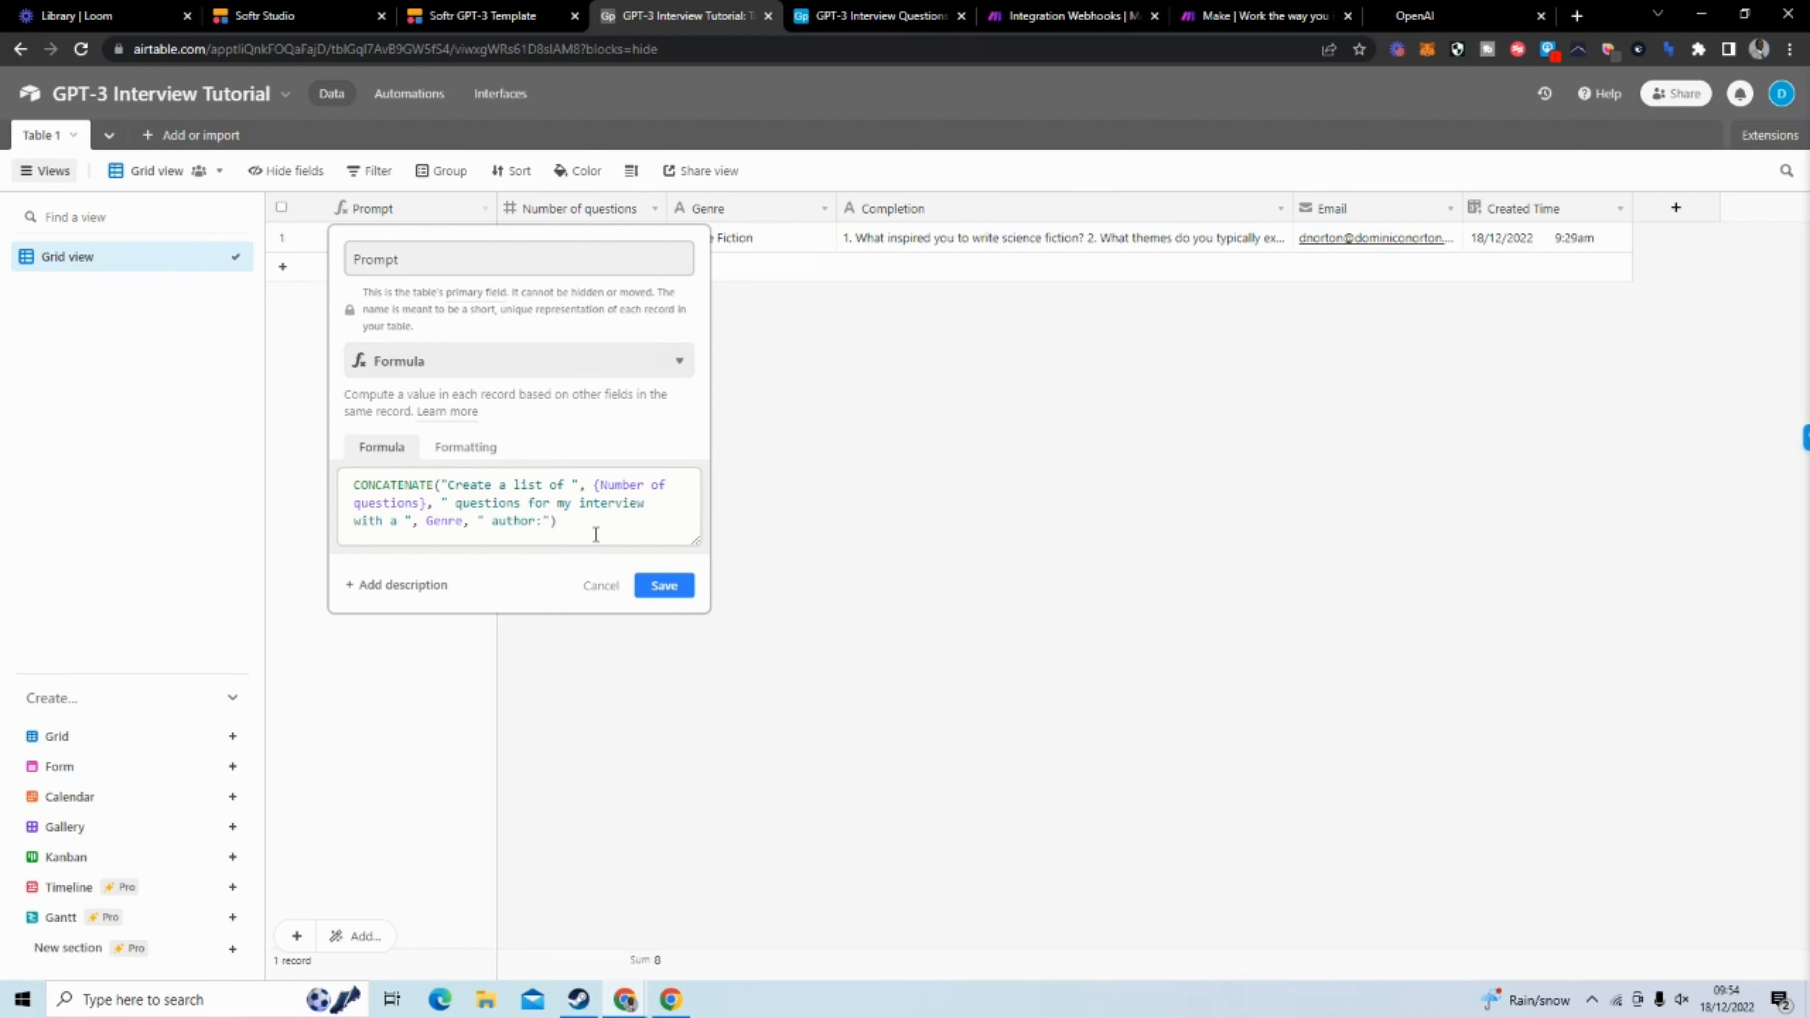
pyautogui.click(659, 585)
# Review the field settings of the Number of questions, Genre and Completion columns in Table 1
pyautogui.click(653, 208)
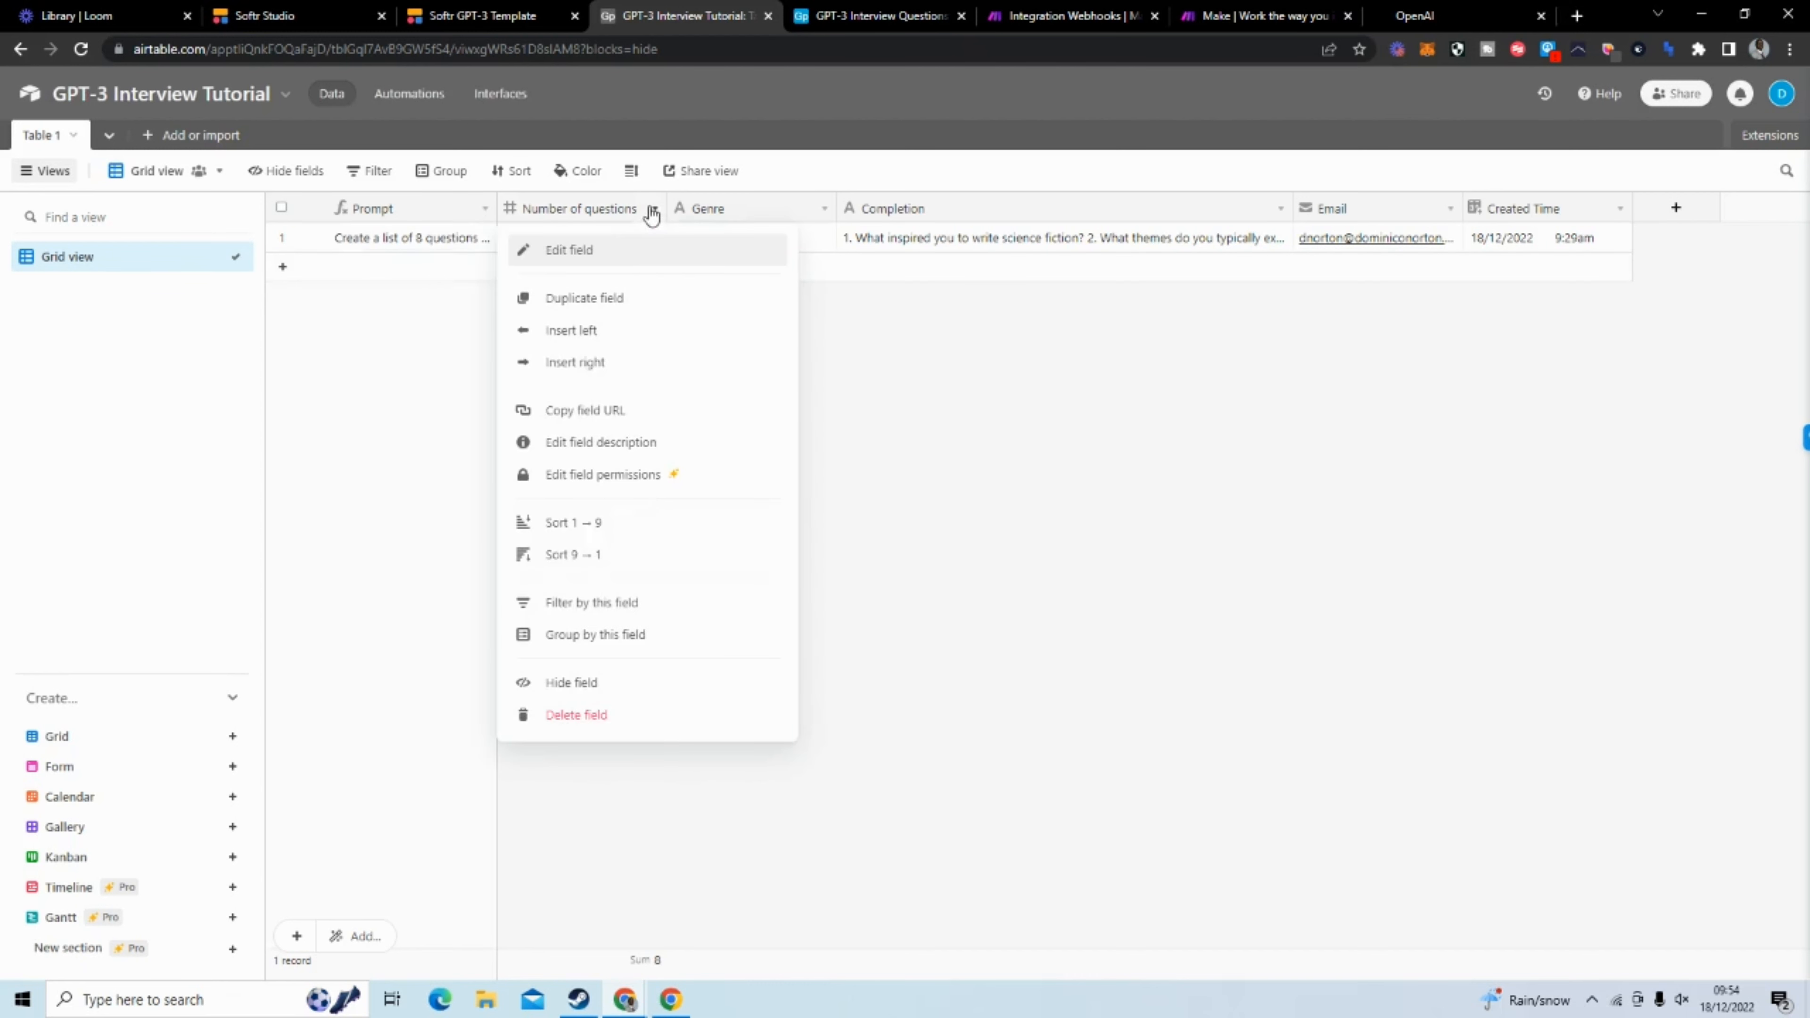
pyautogui.click(642, 249)
pyautogui.click(1037, 407)
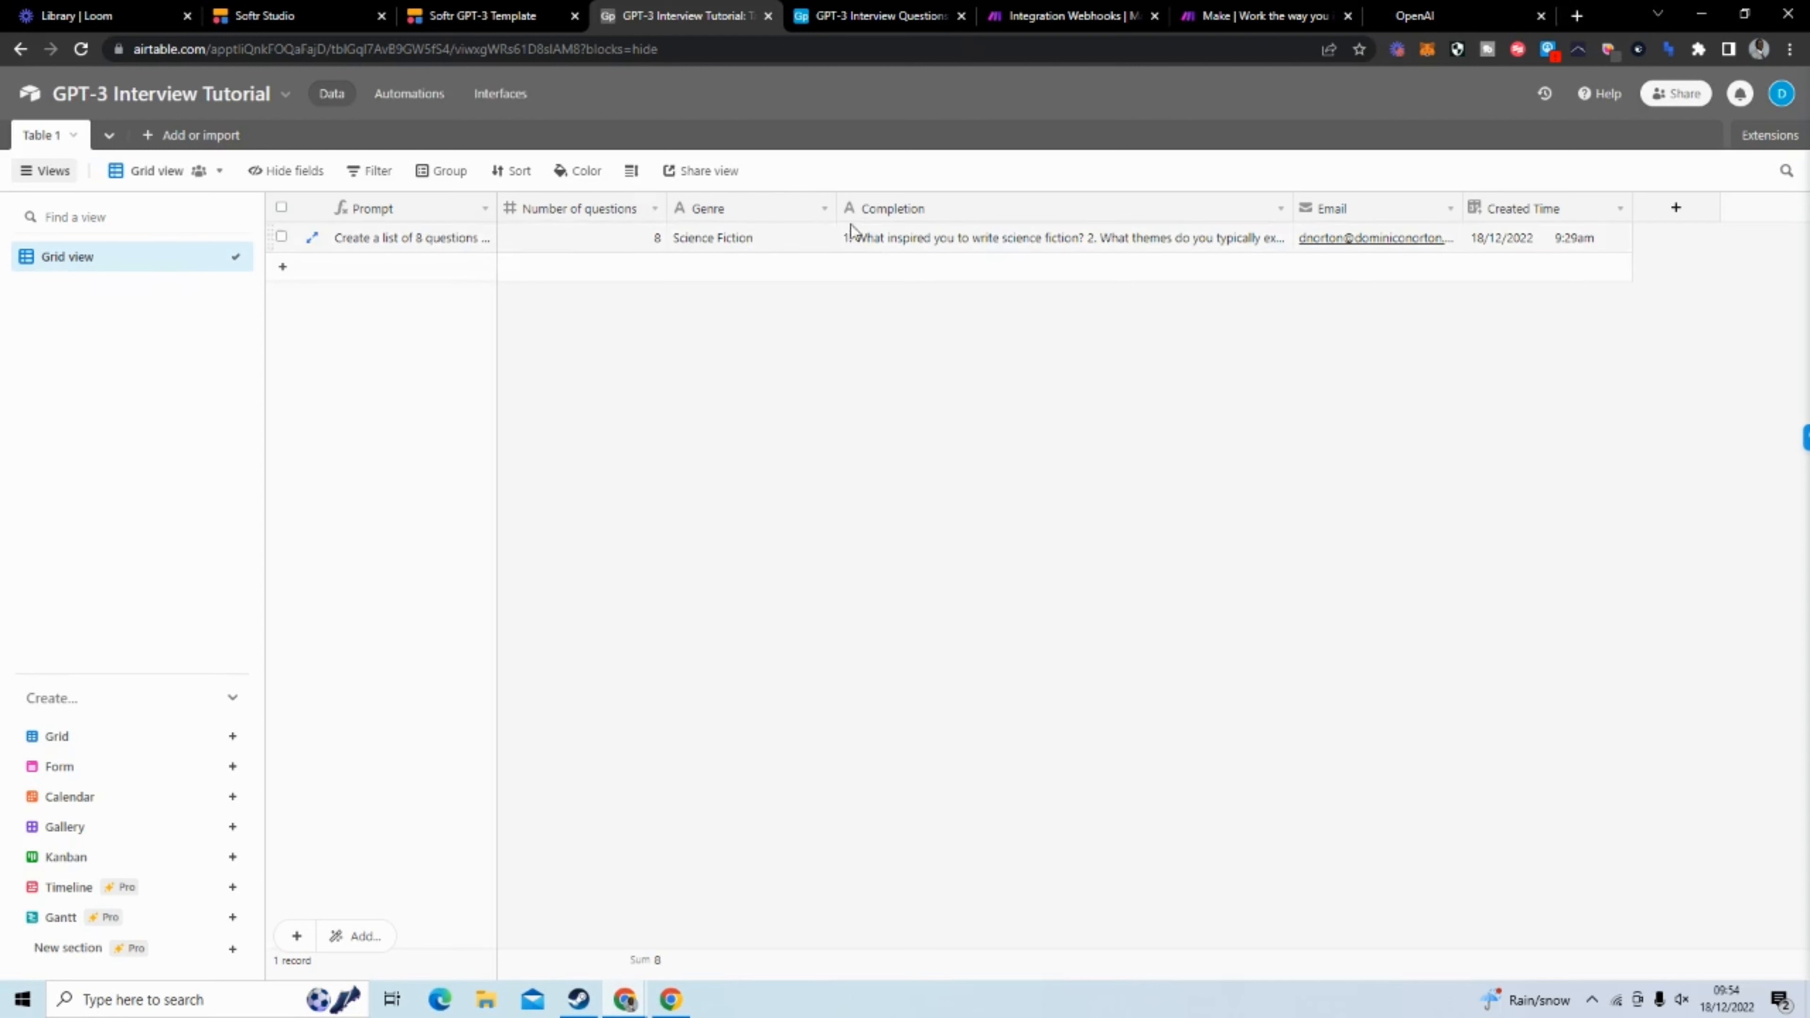
pyautogui.click(824, 208)
pyautogui.click(826, 251)
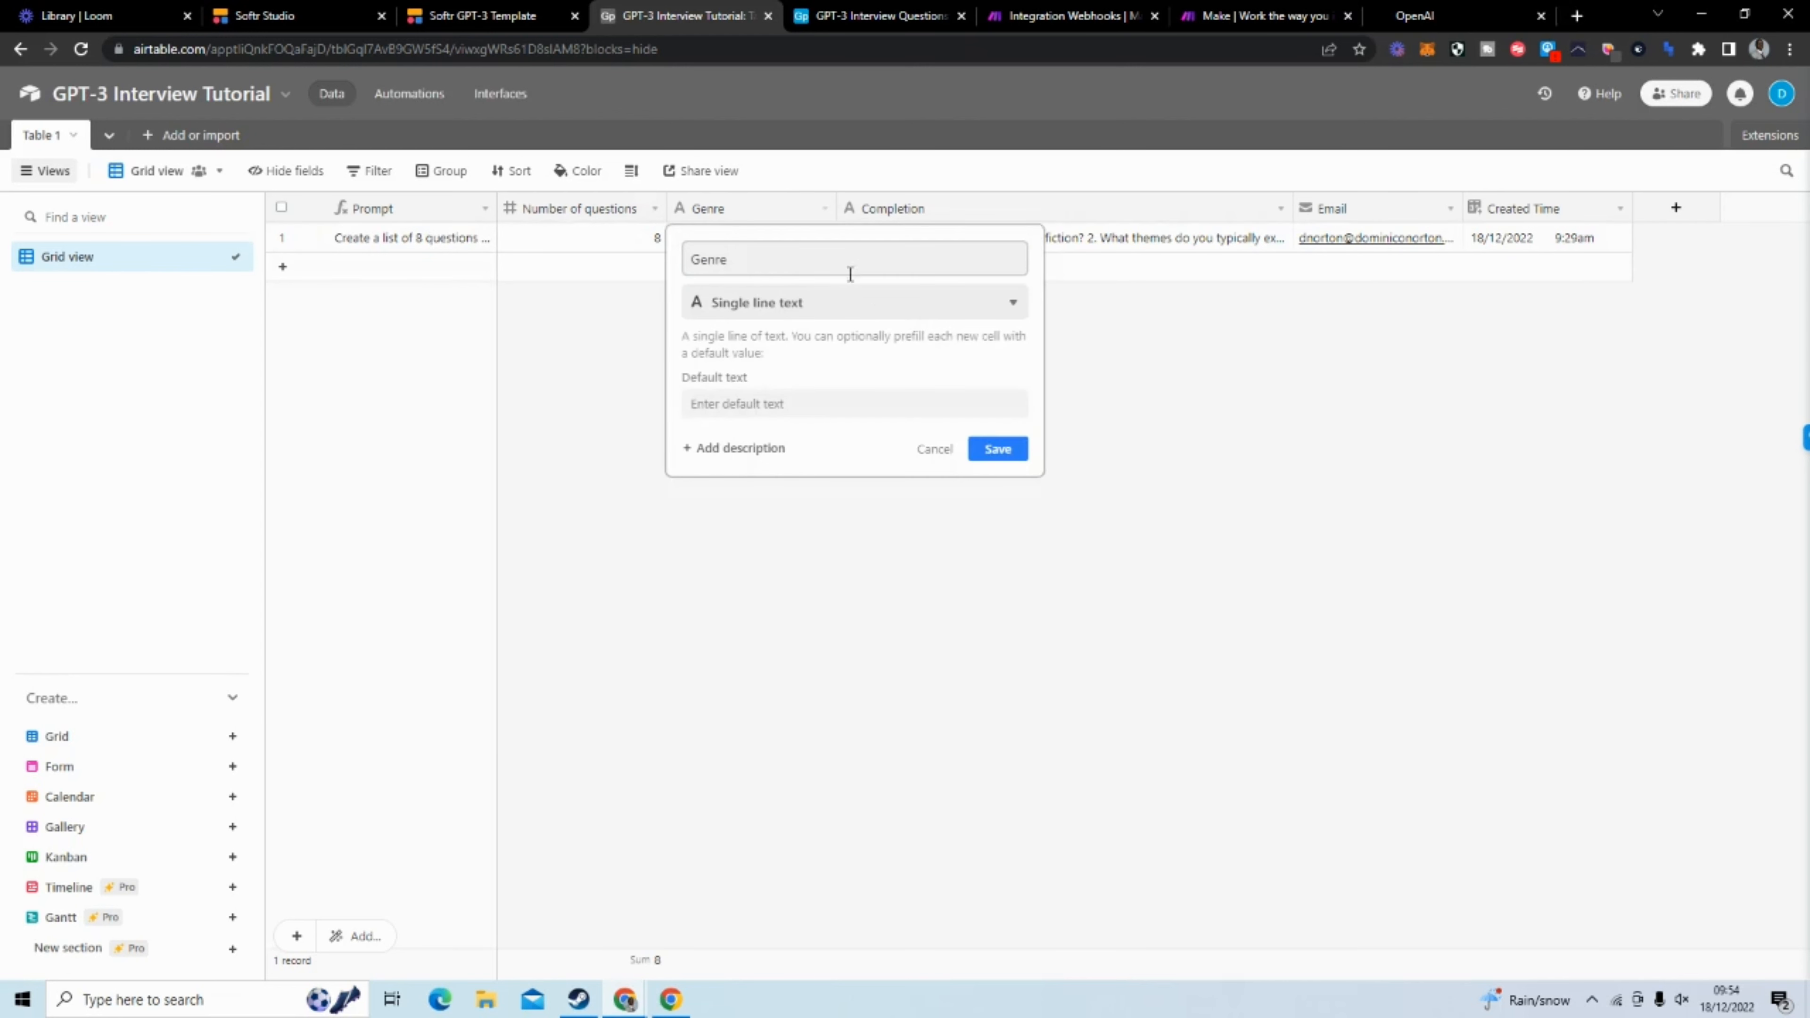
pyautogui.click(1103, 339)
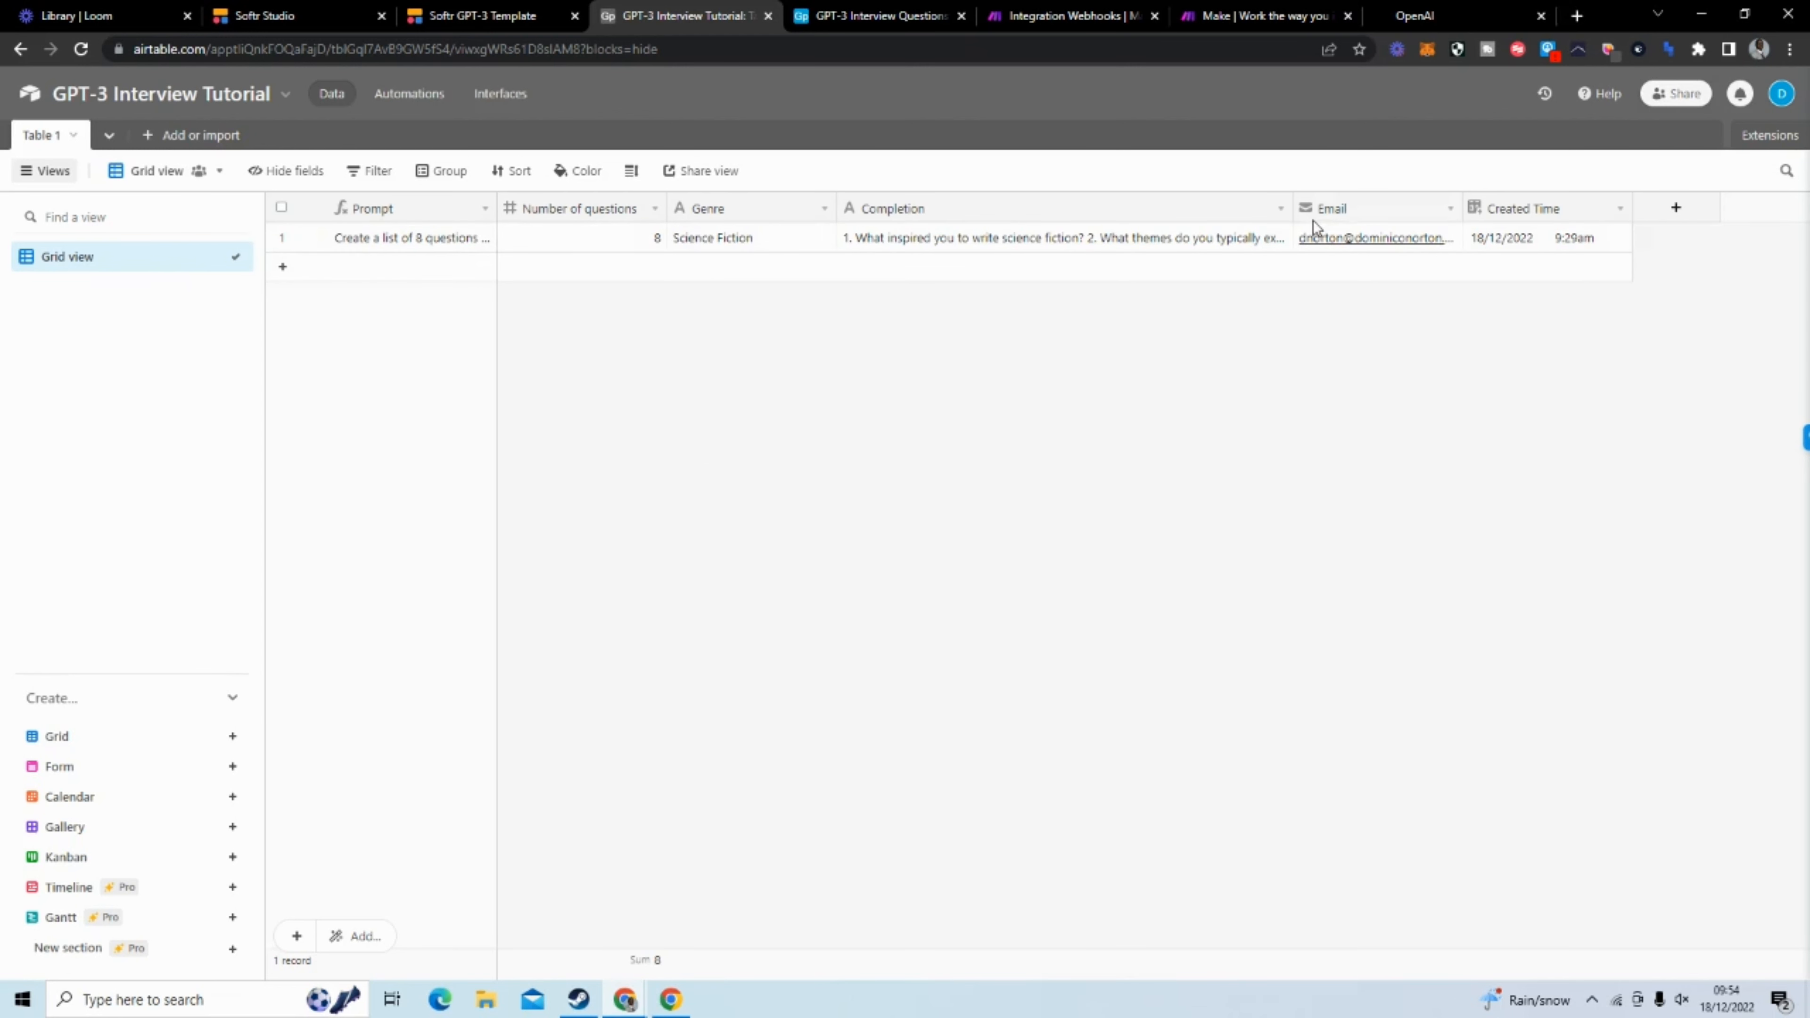
pyautogui.click(1281, 208)
pyautogui.click(1202, 247)
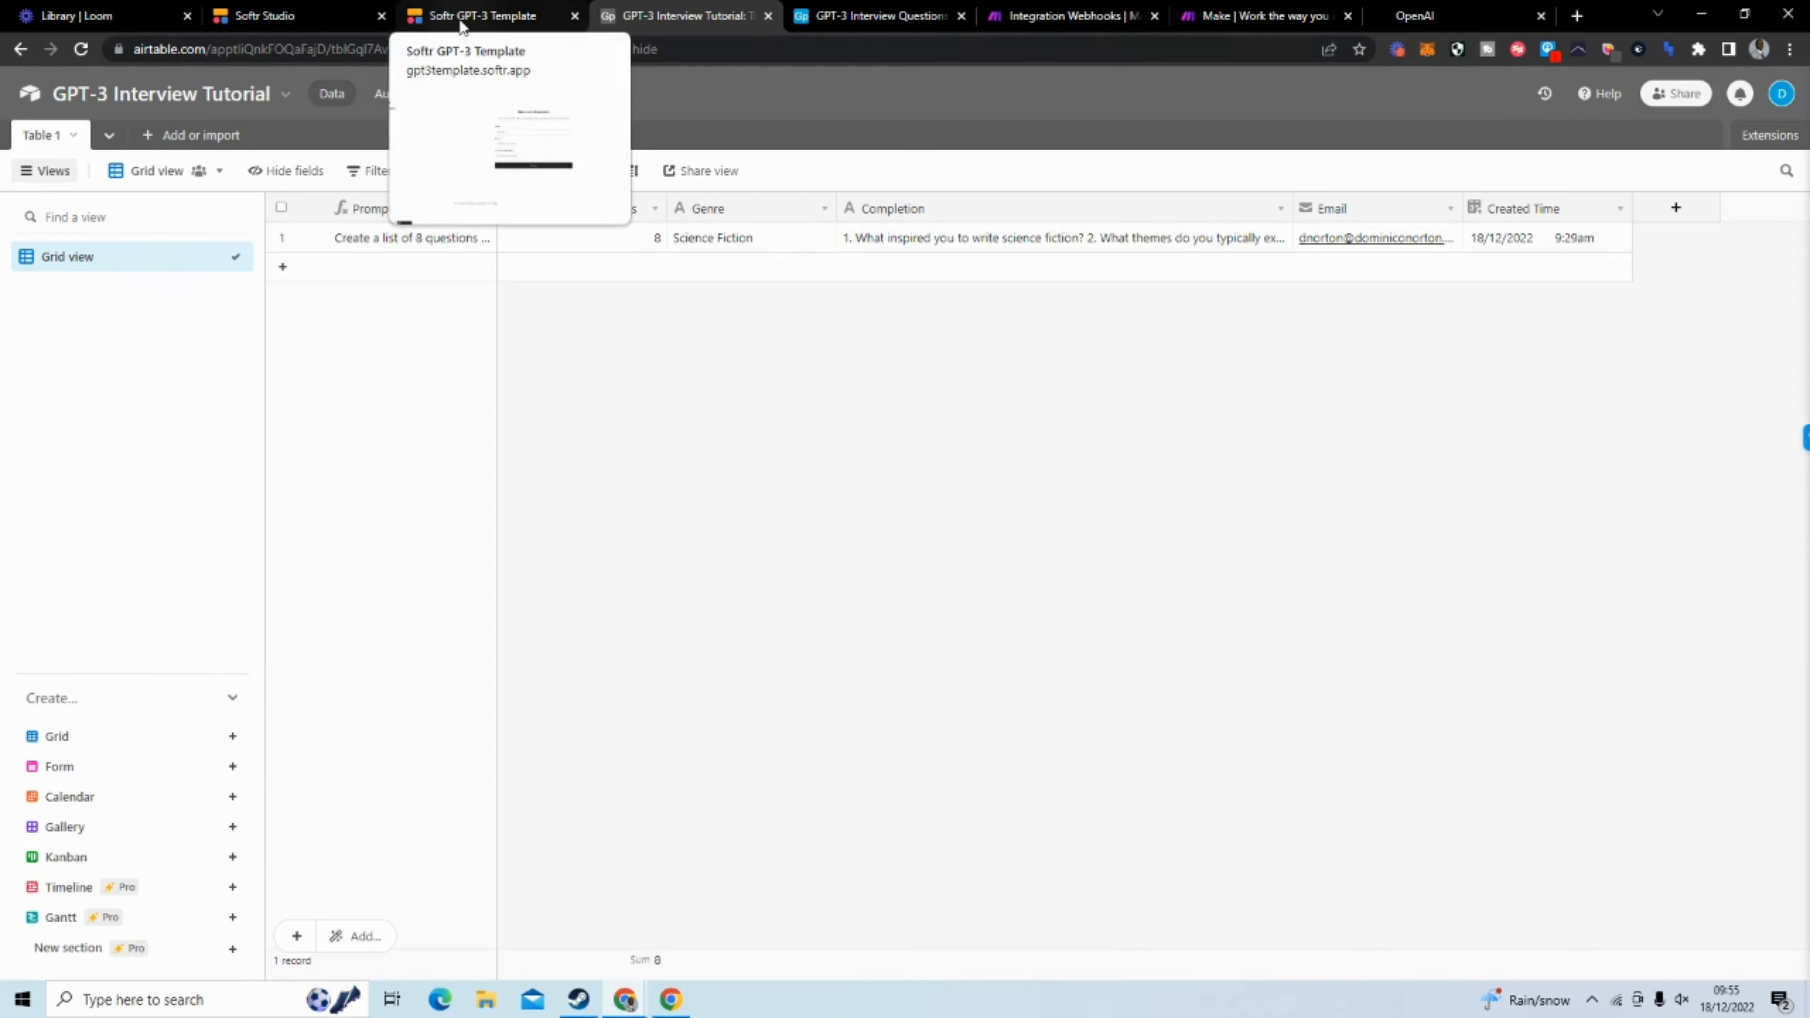
# Switch to Softr Studio and connect the list block to Table 1 of the Airtable base GPT-3 Interview Tutorial
pyautogui.click(278, 16)
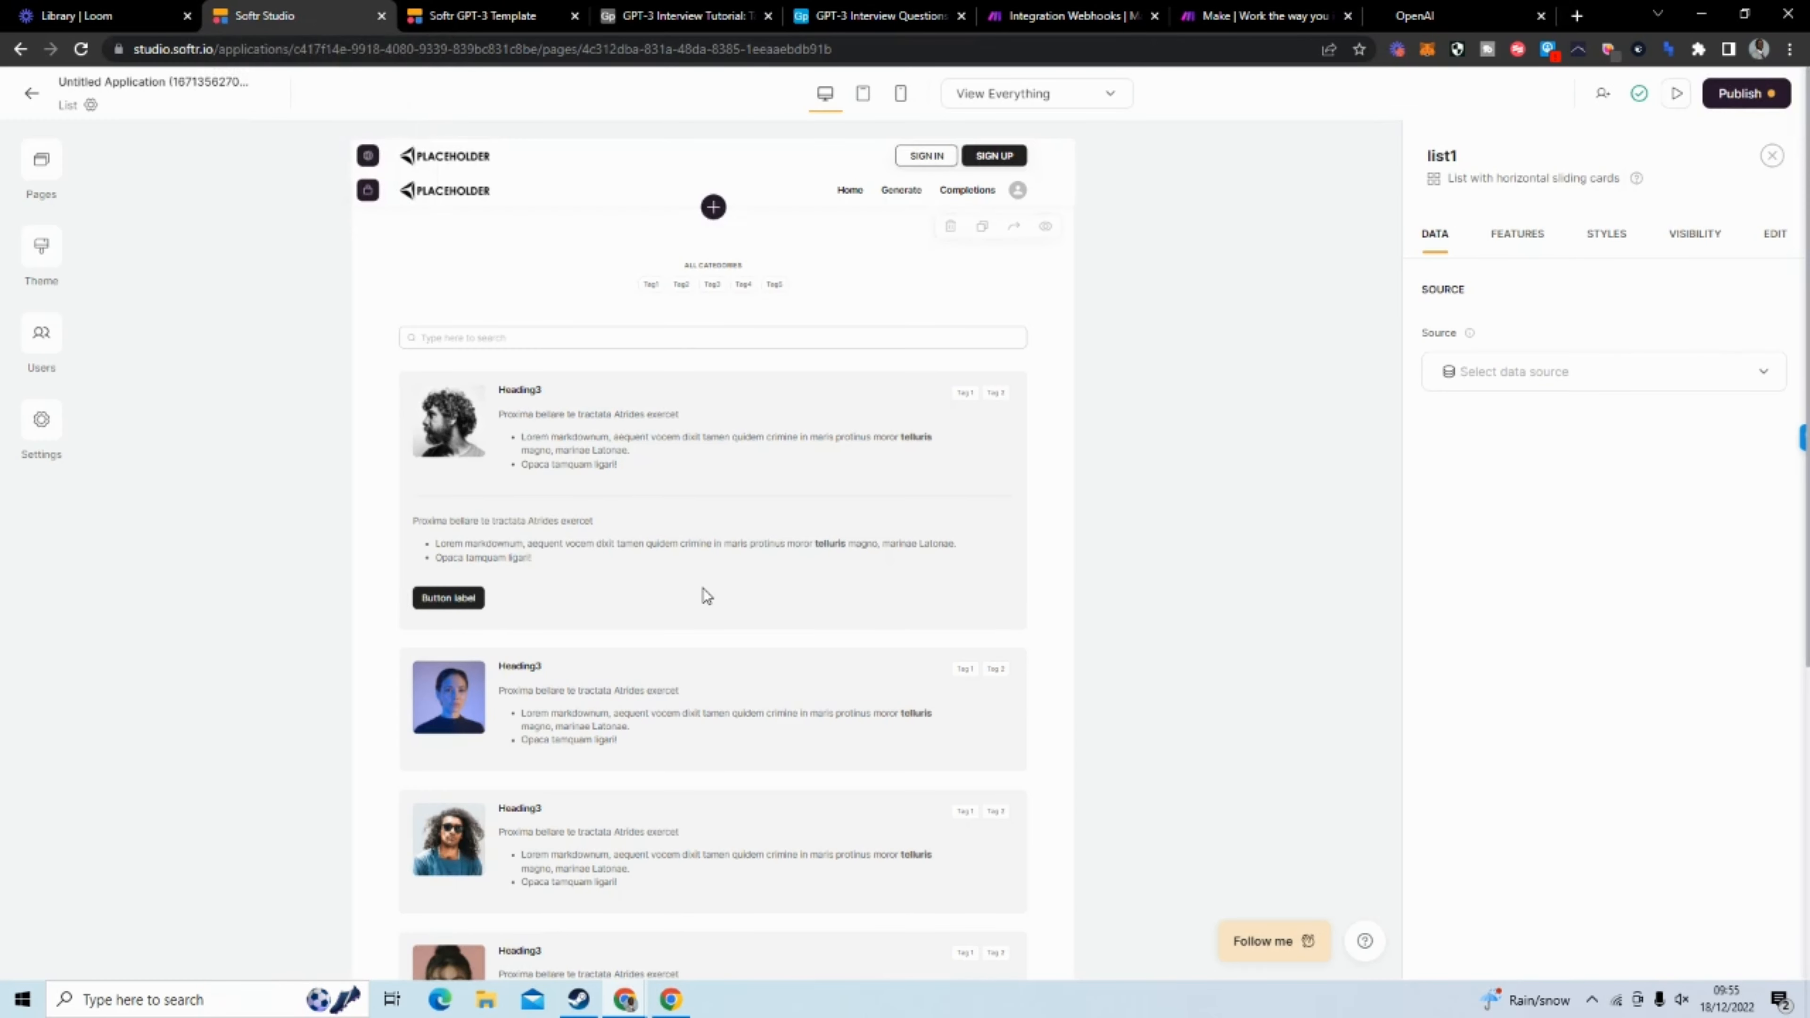
pyautogui.click(1579, 389)
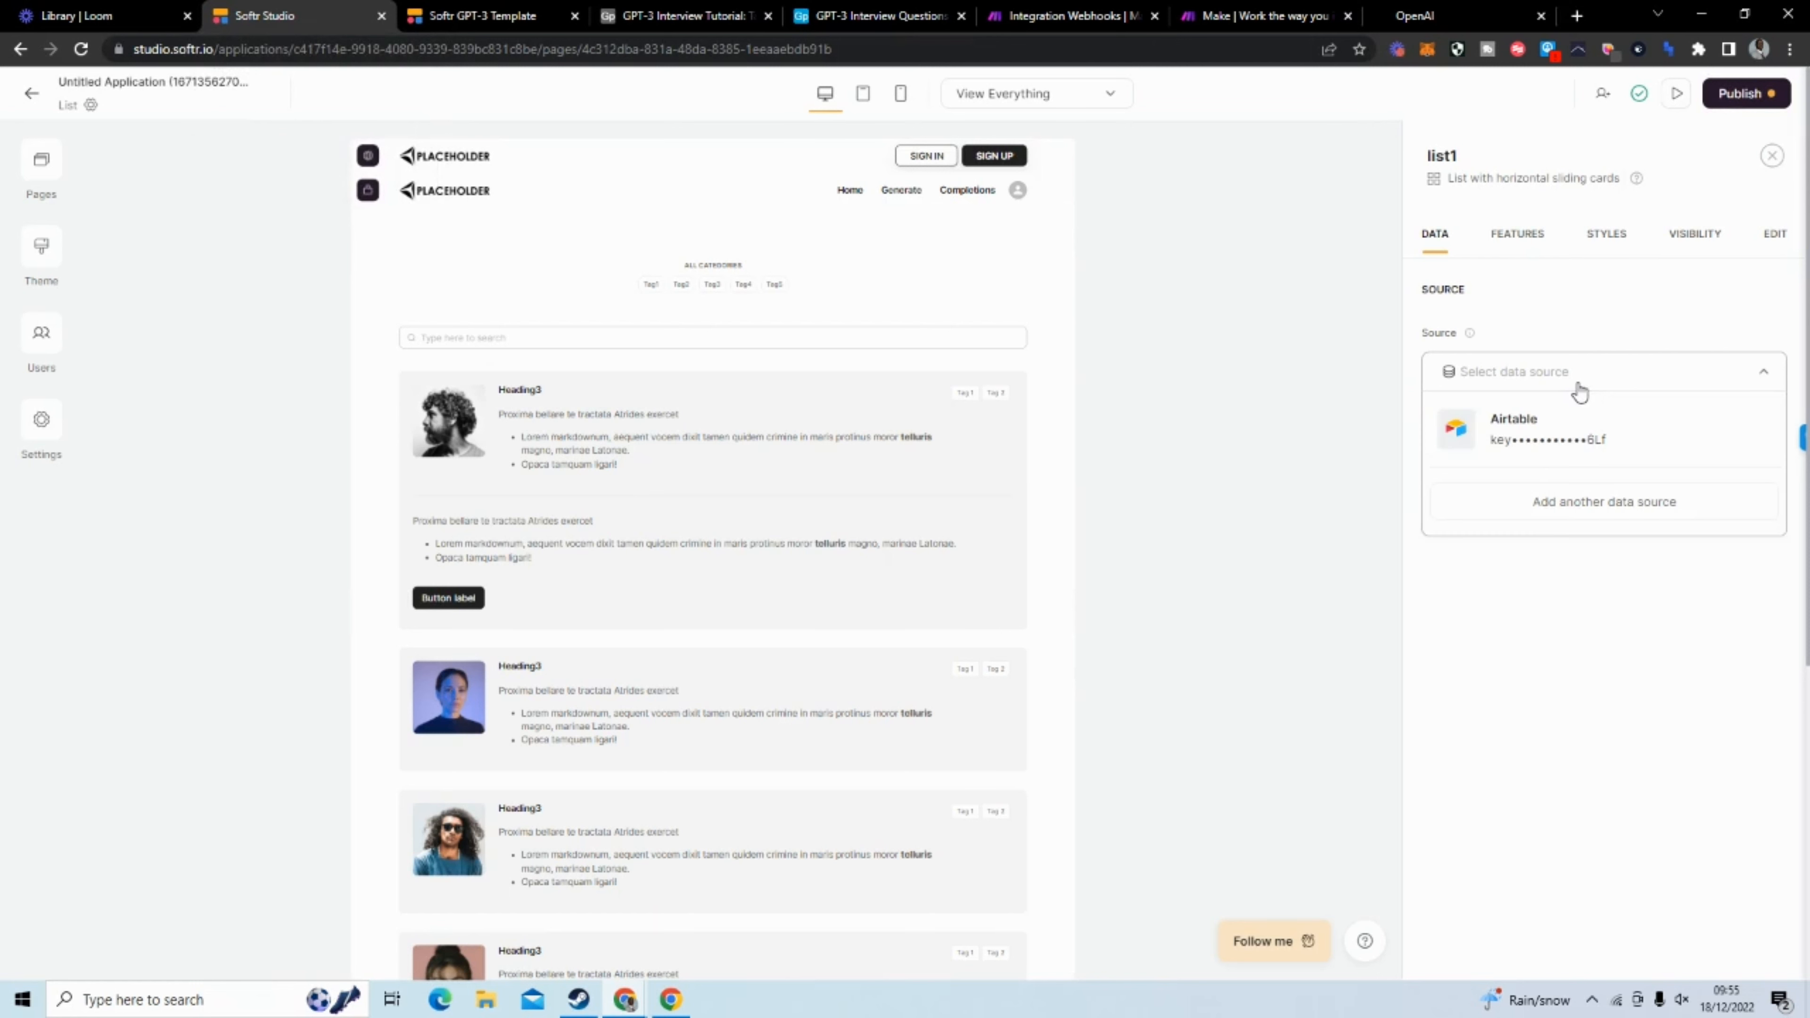
pyautogui.click(1573, 442)
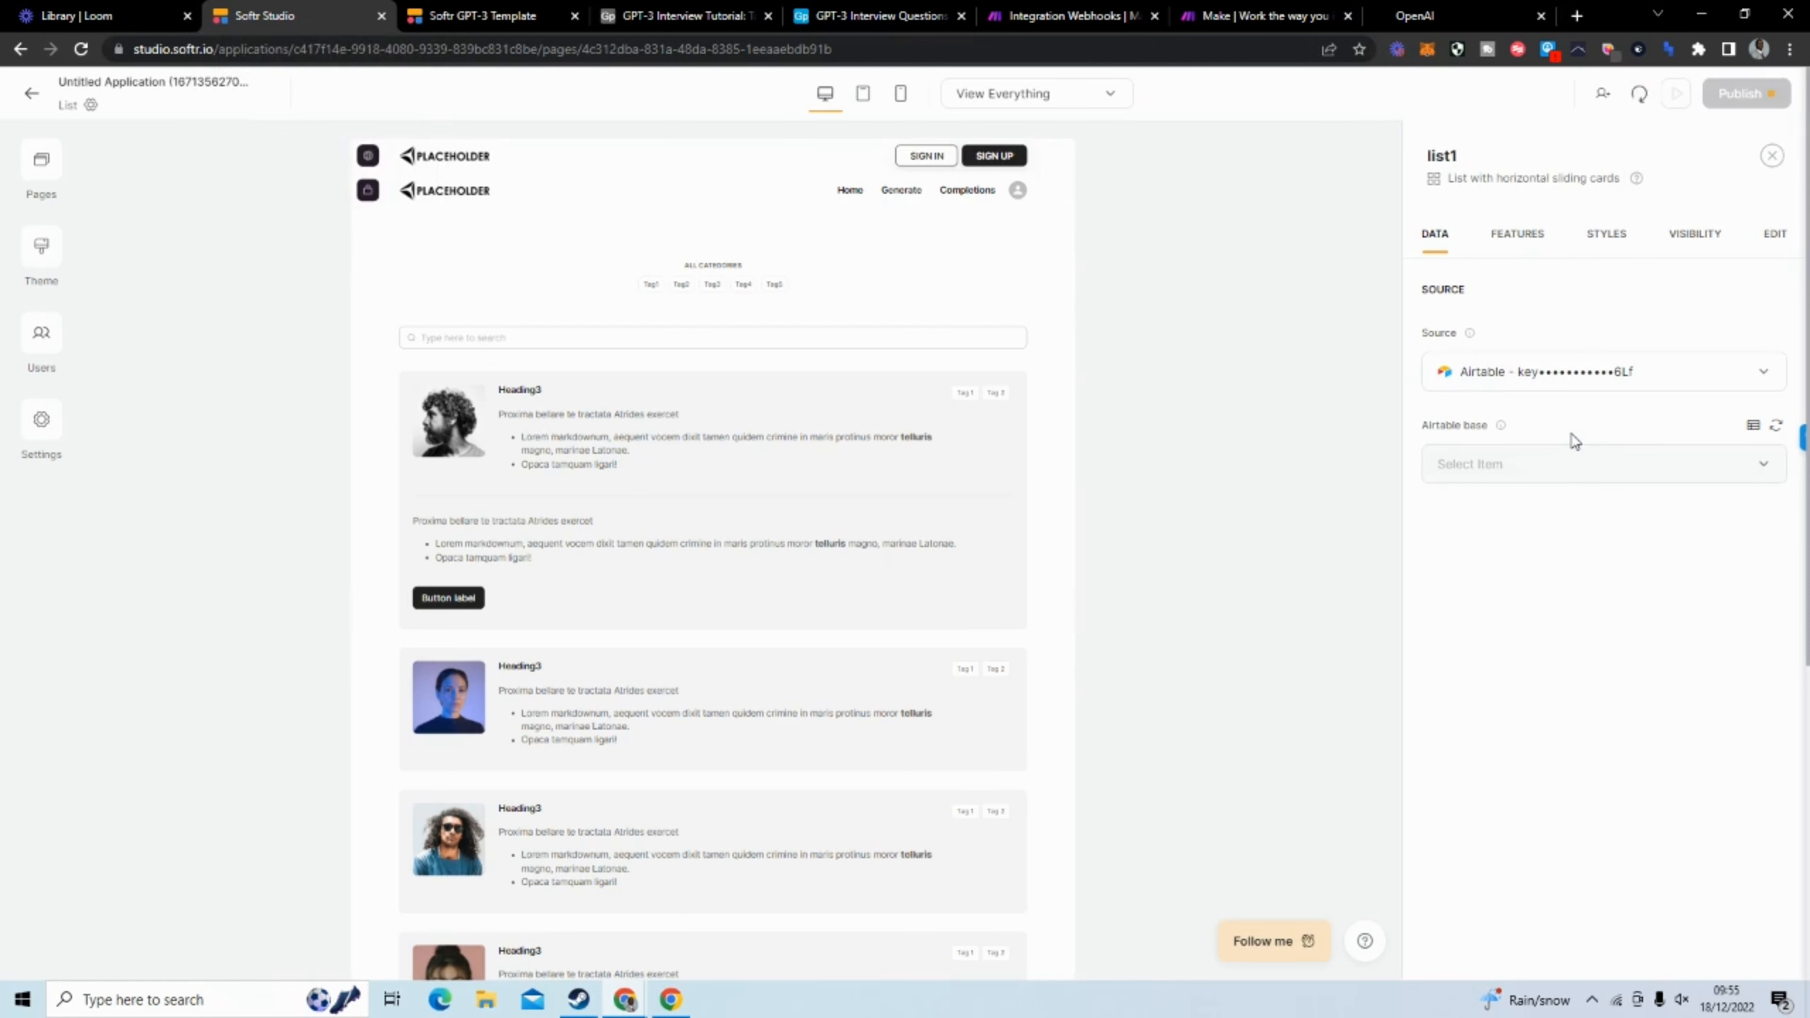
pyautogui.click(1560, 469)
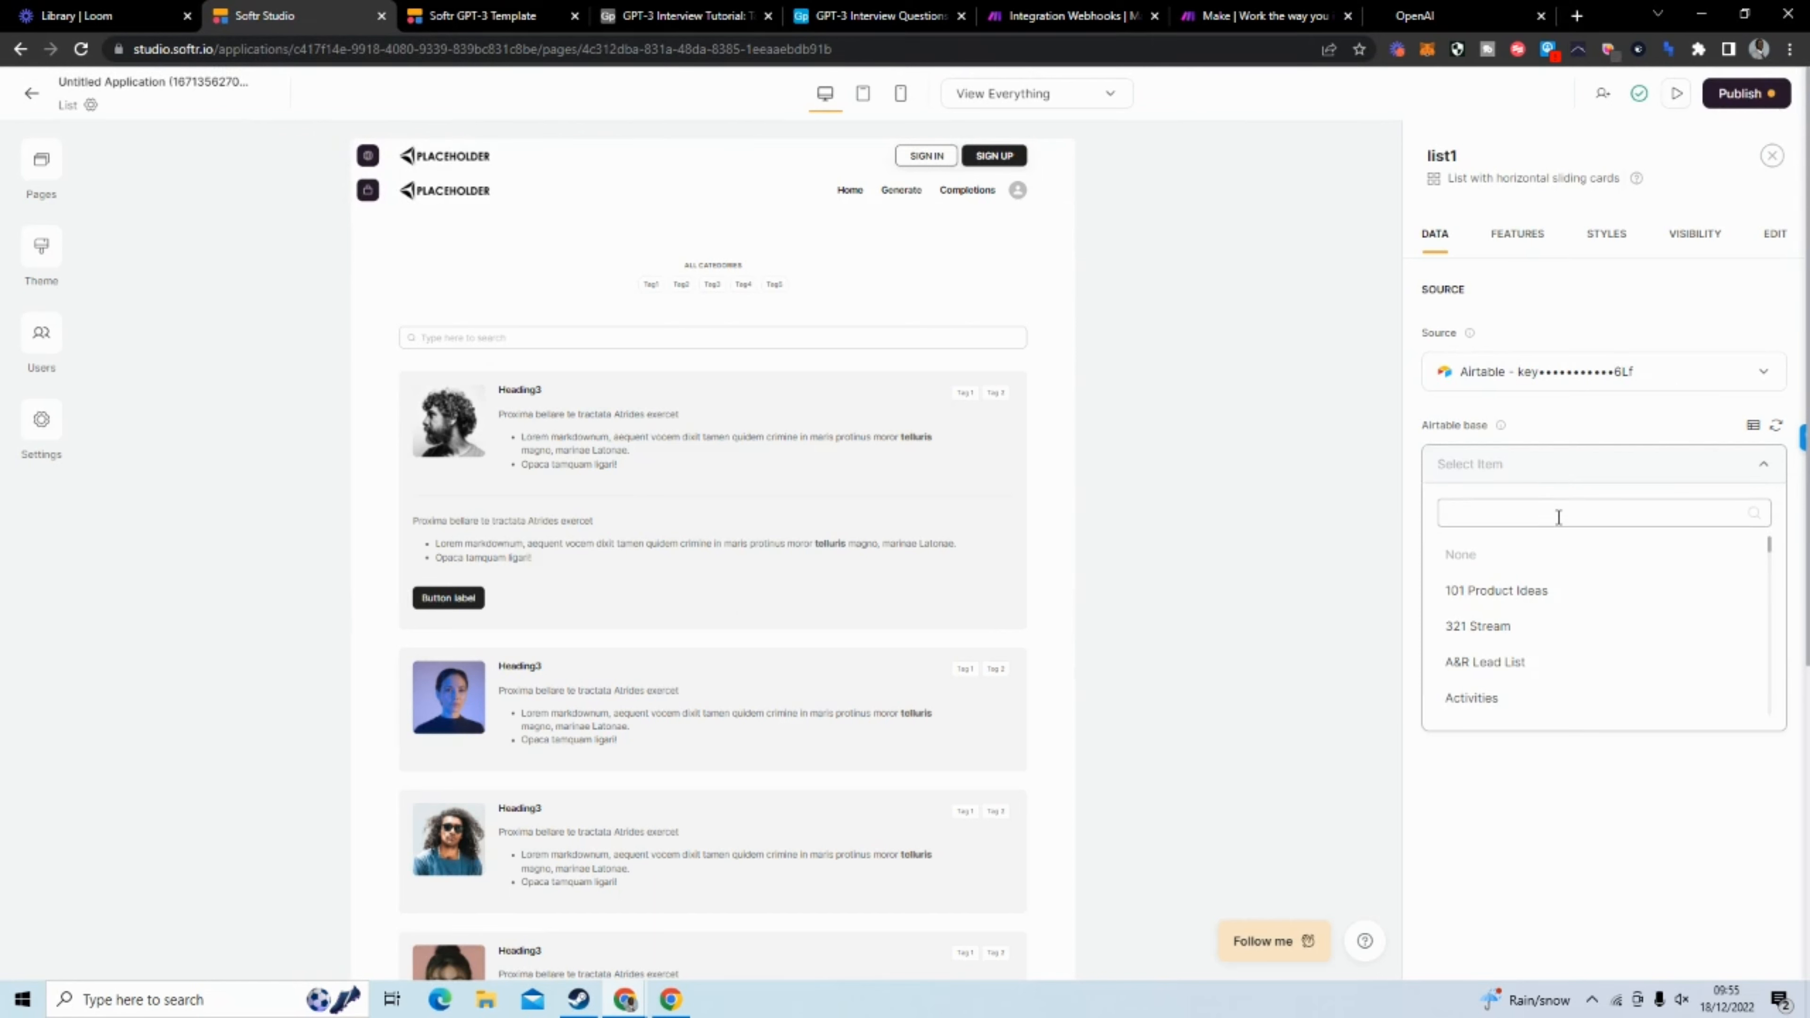
pyautogui.write('GPT-3')
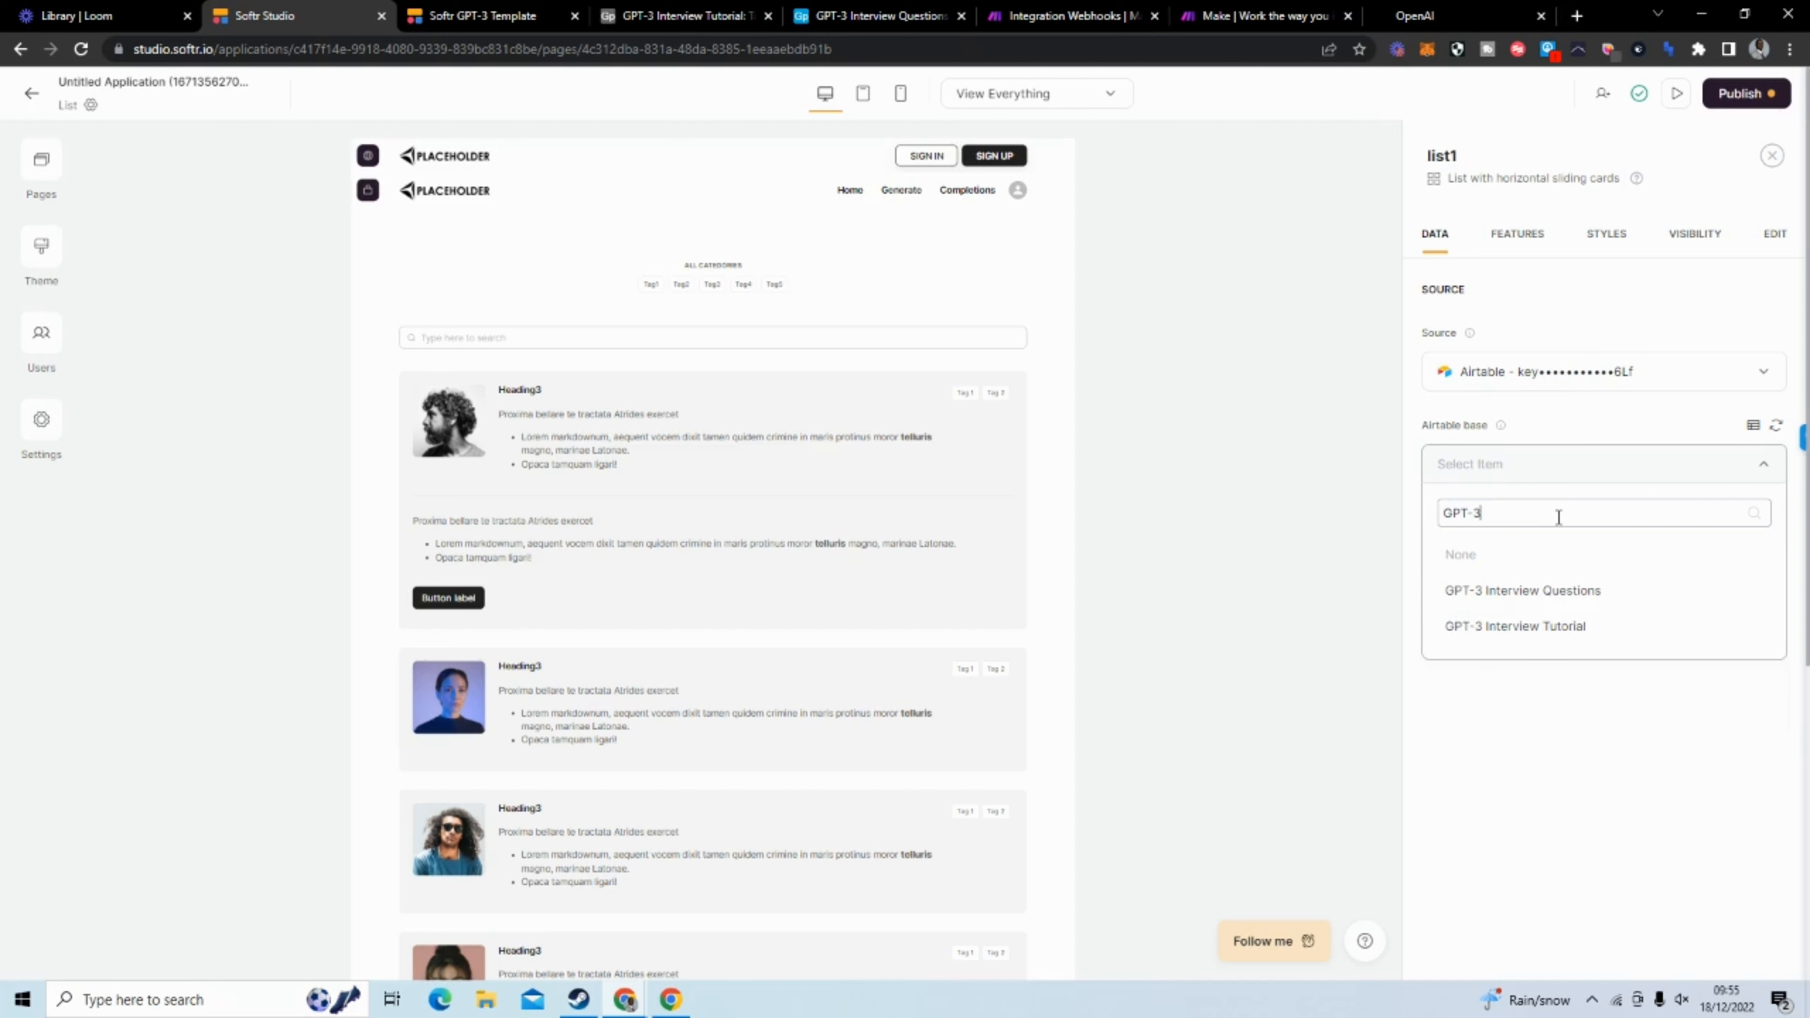
pyautogui.click(1553, 628)
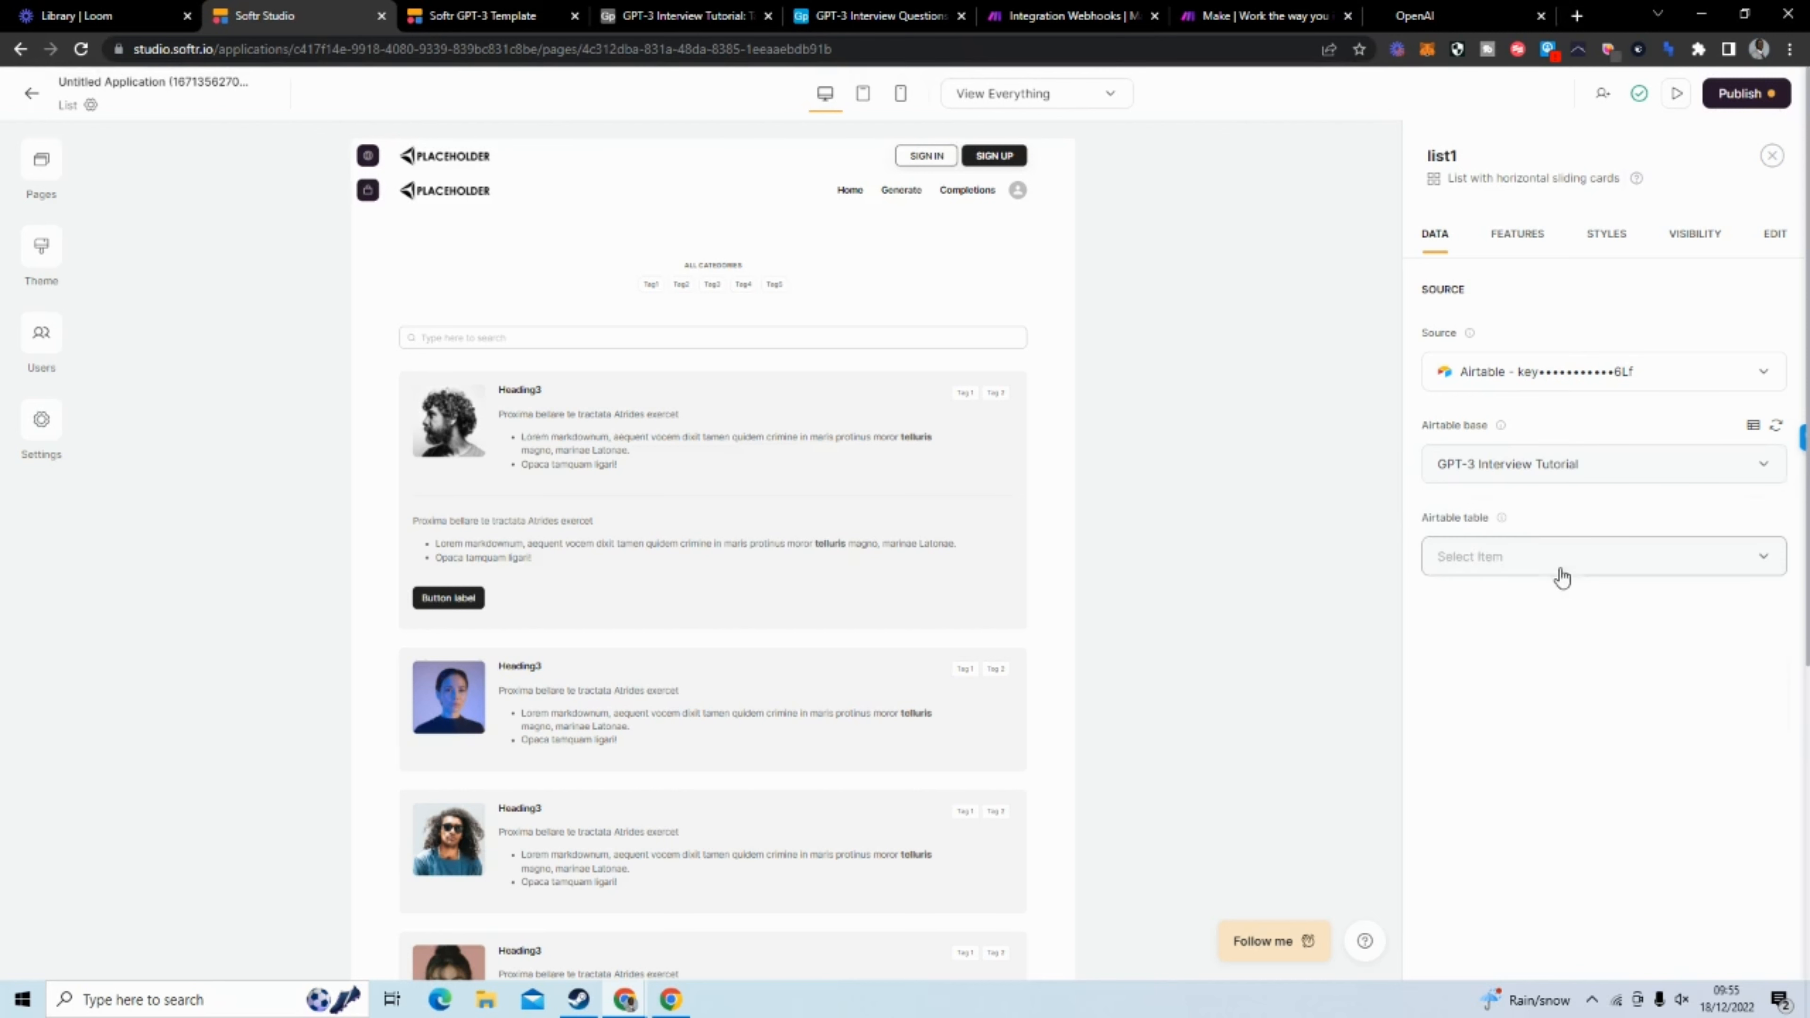
pyautogui.click(1557, 567)
pyautogui.click(1547, 618)
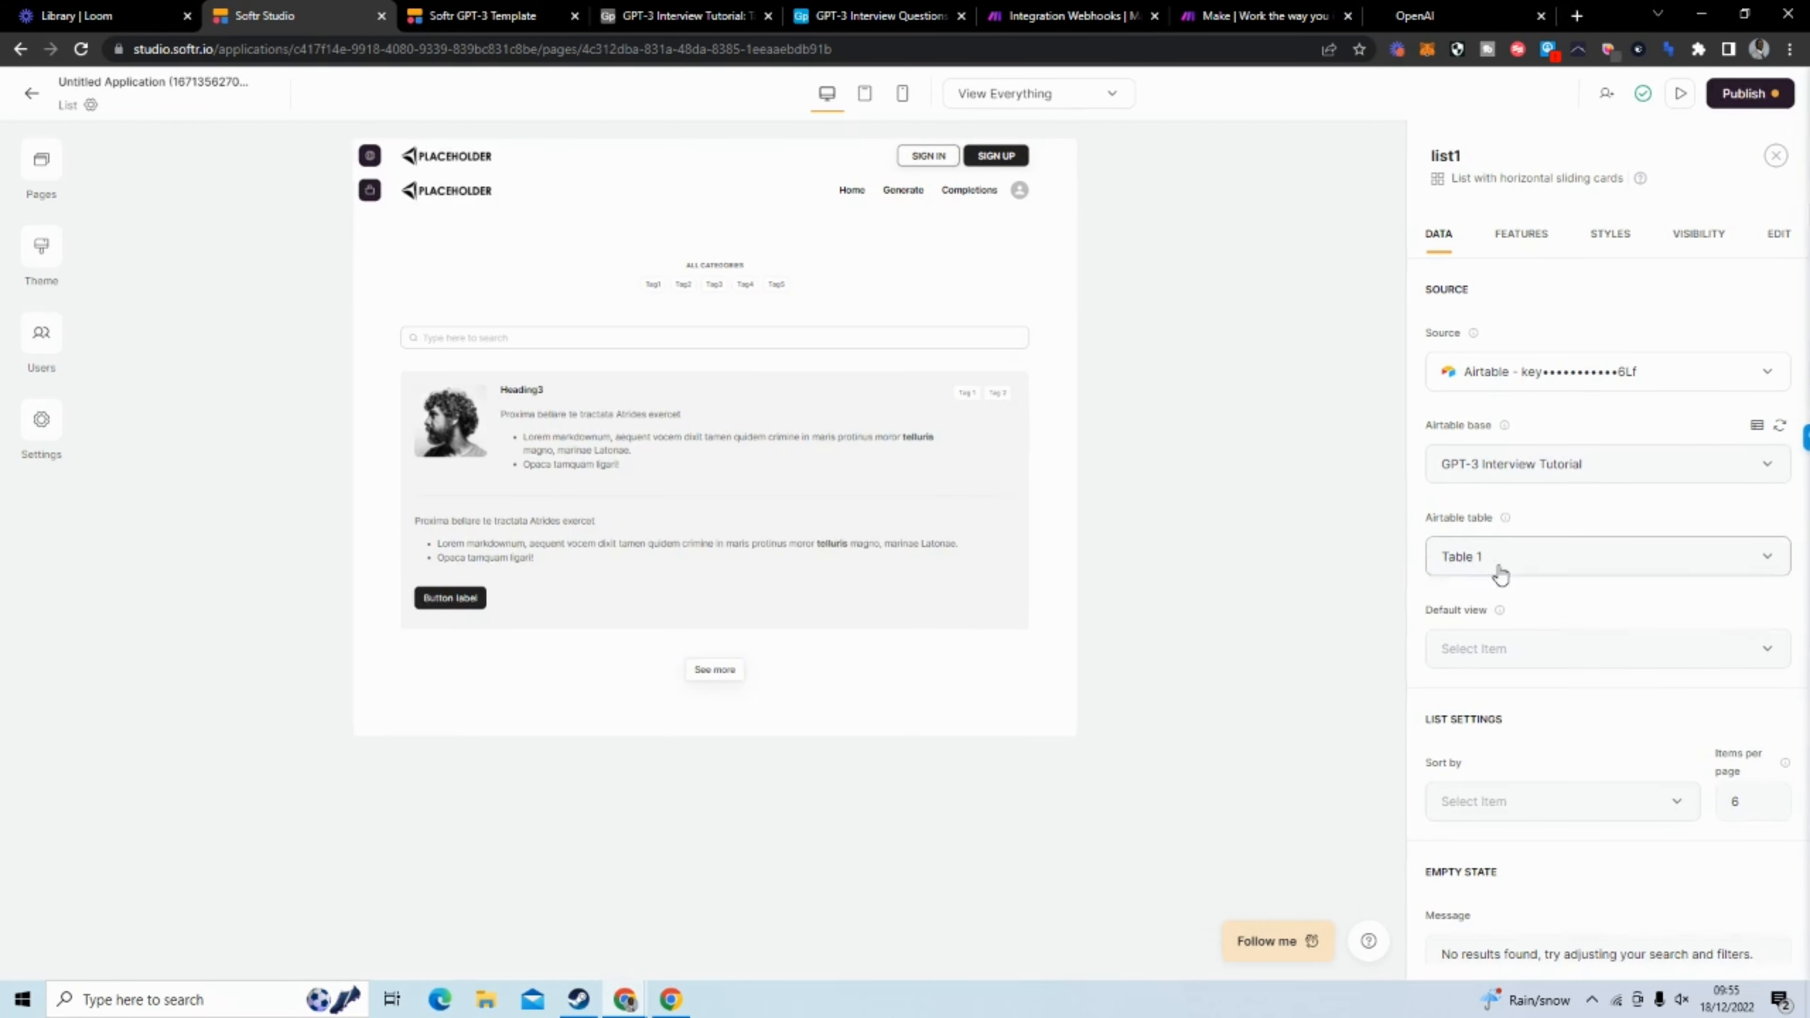
# Set the list block's default view to Grid view
pyautogui.scroll(-5, 1536, 598)
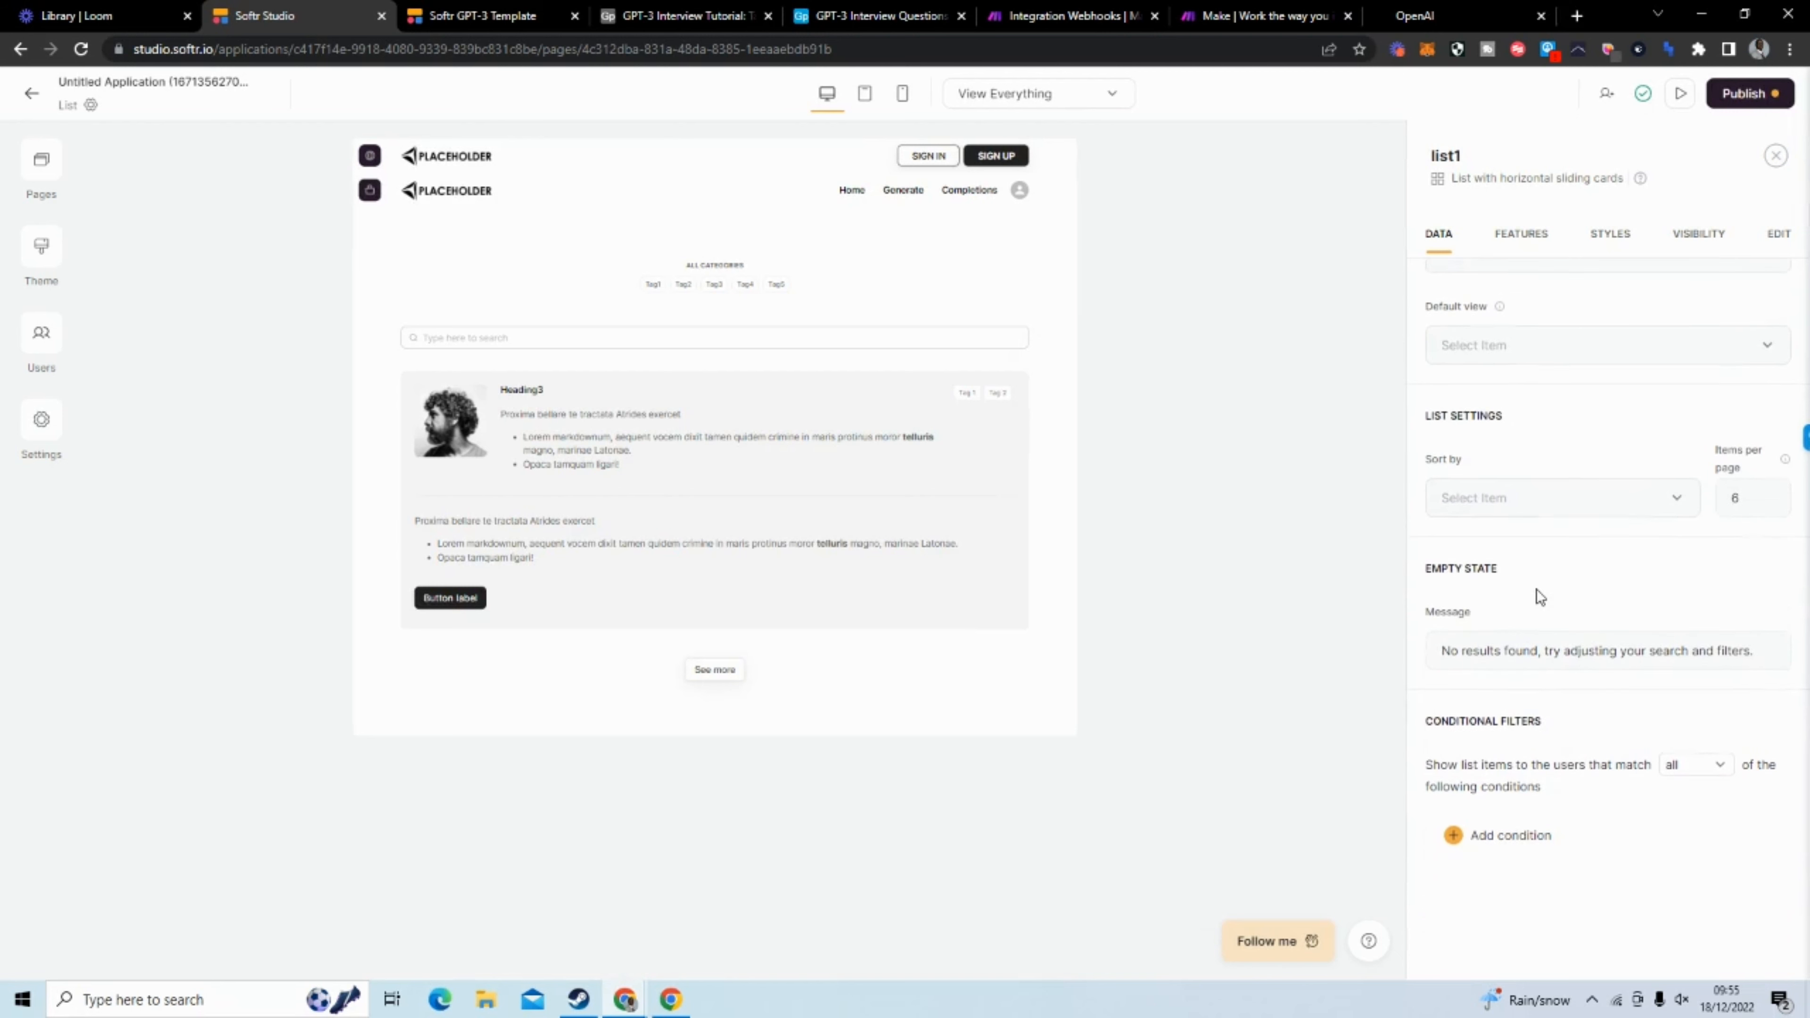
pyautogui.scroll(3, 1498, 569)
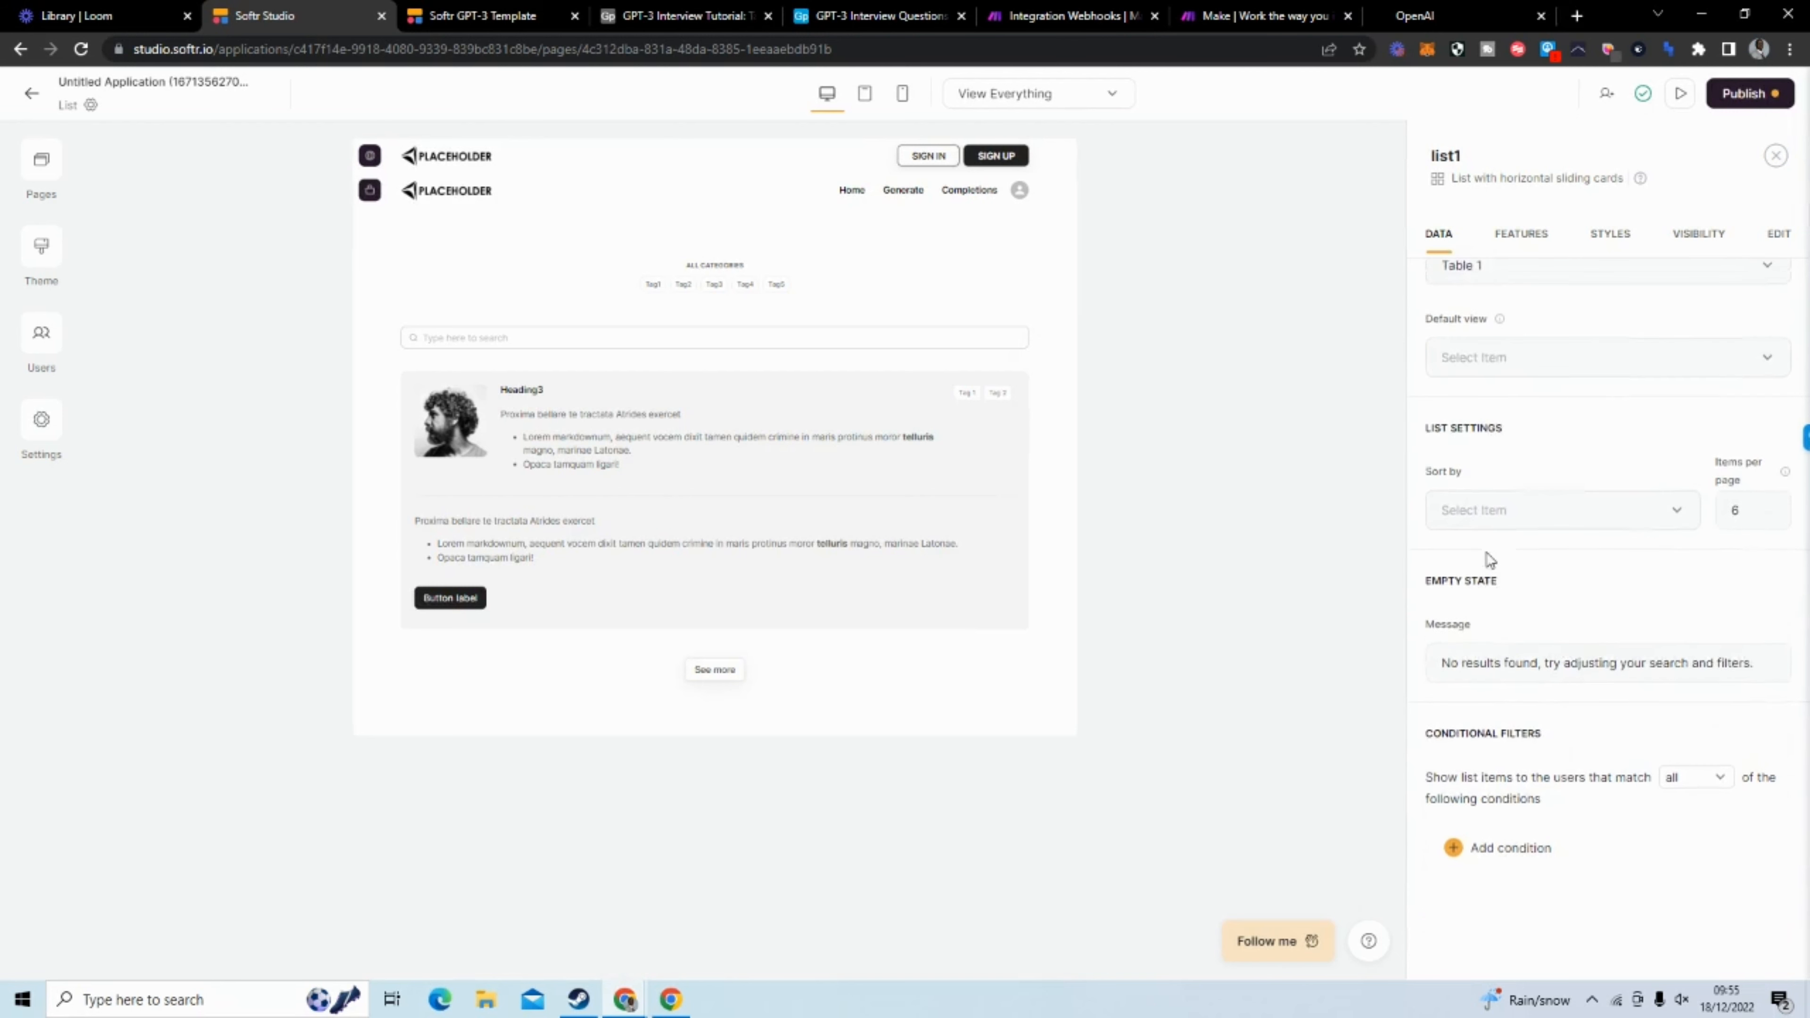
pyautogui.click(1593, 542)
pyautogui.click(1469, 623)
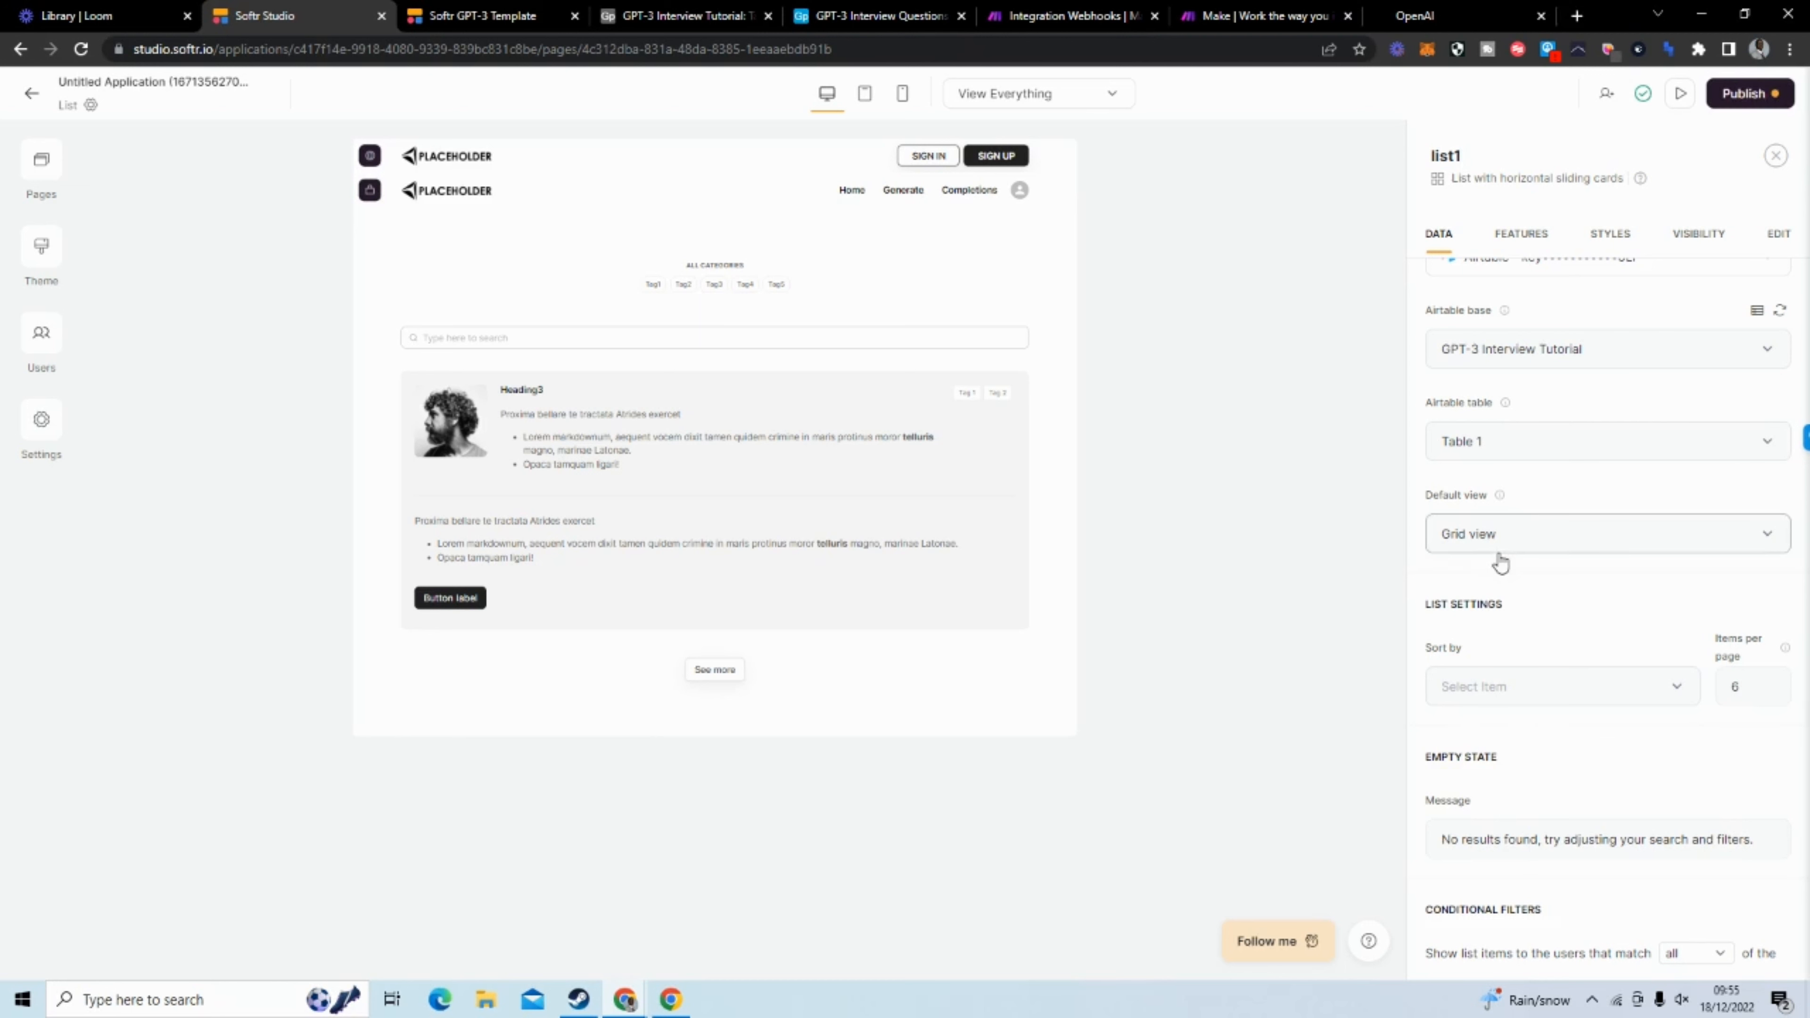
pyautogui.scroll(-3, 1499, 533)
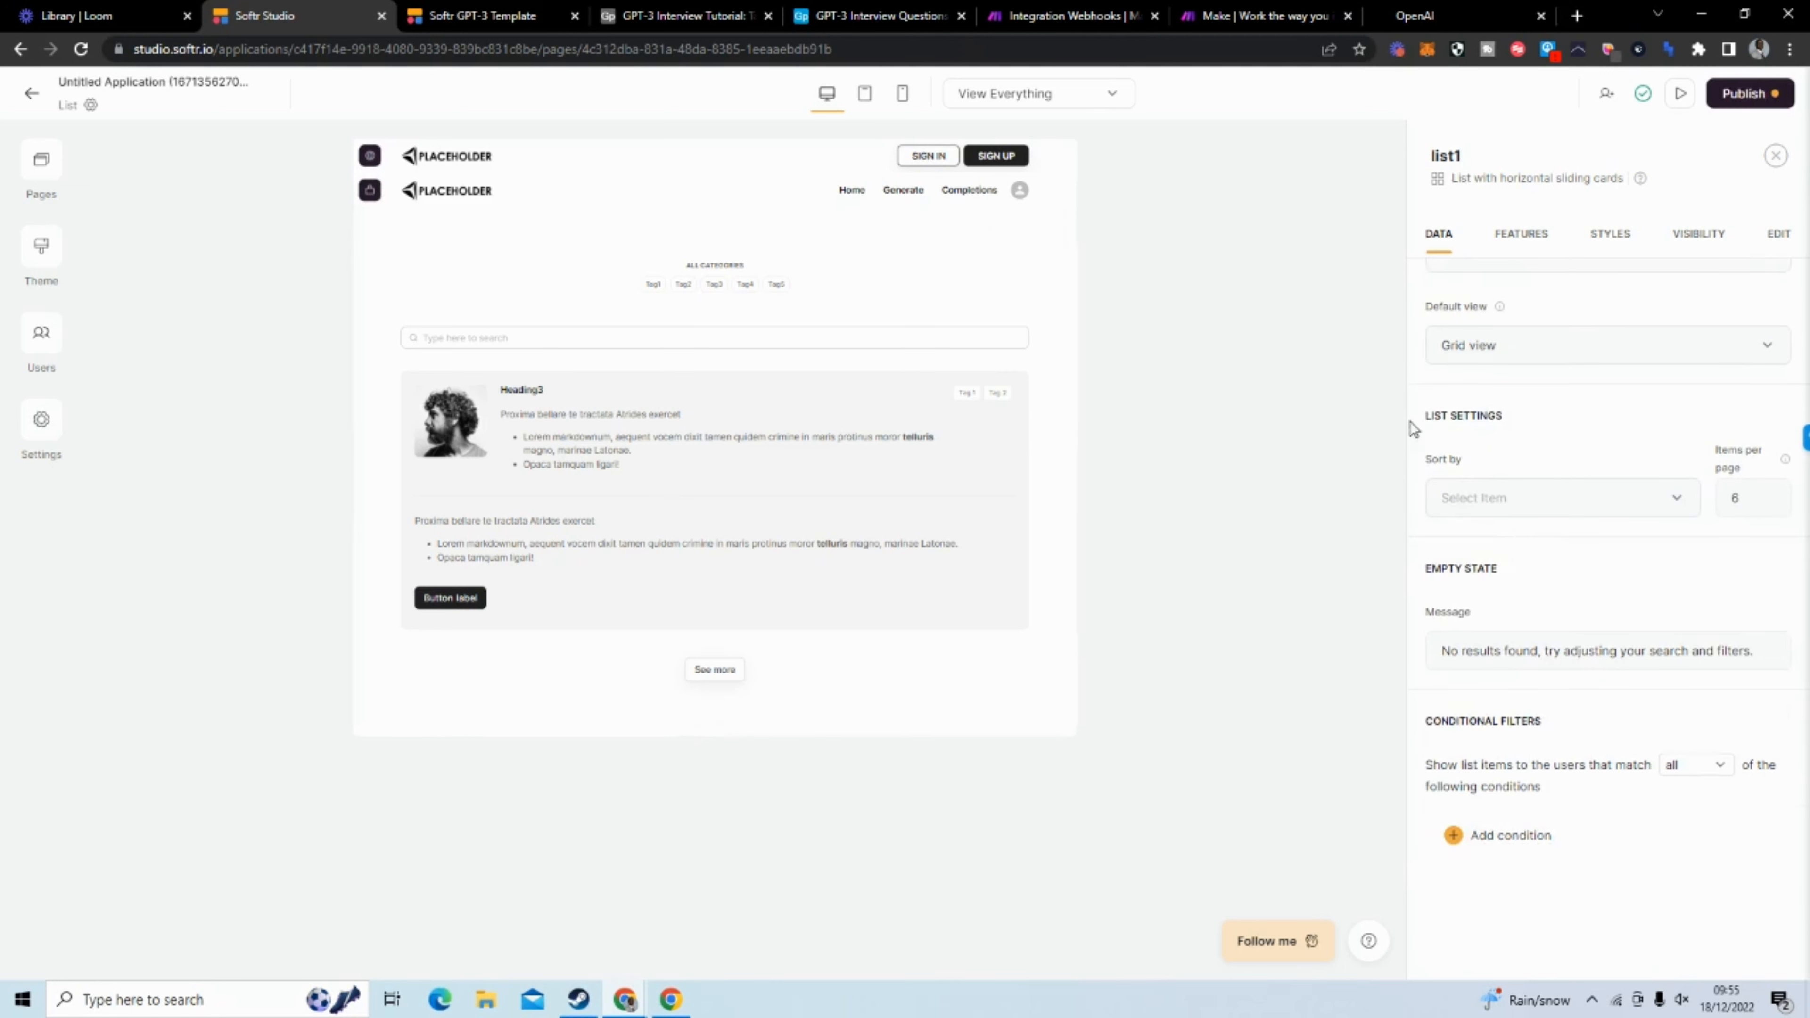
# Hide the list block's Image item field and map the Heading 3 content to Prompt
pyautogui.click(1521, 233)
pyautogui.click(1504, 476)
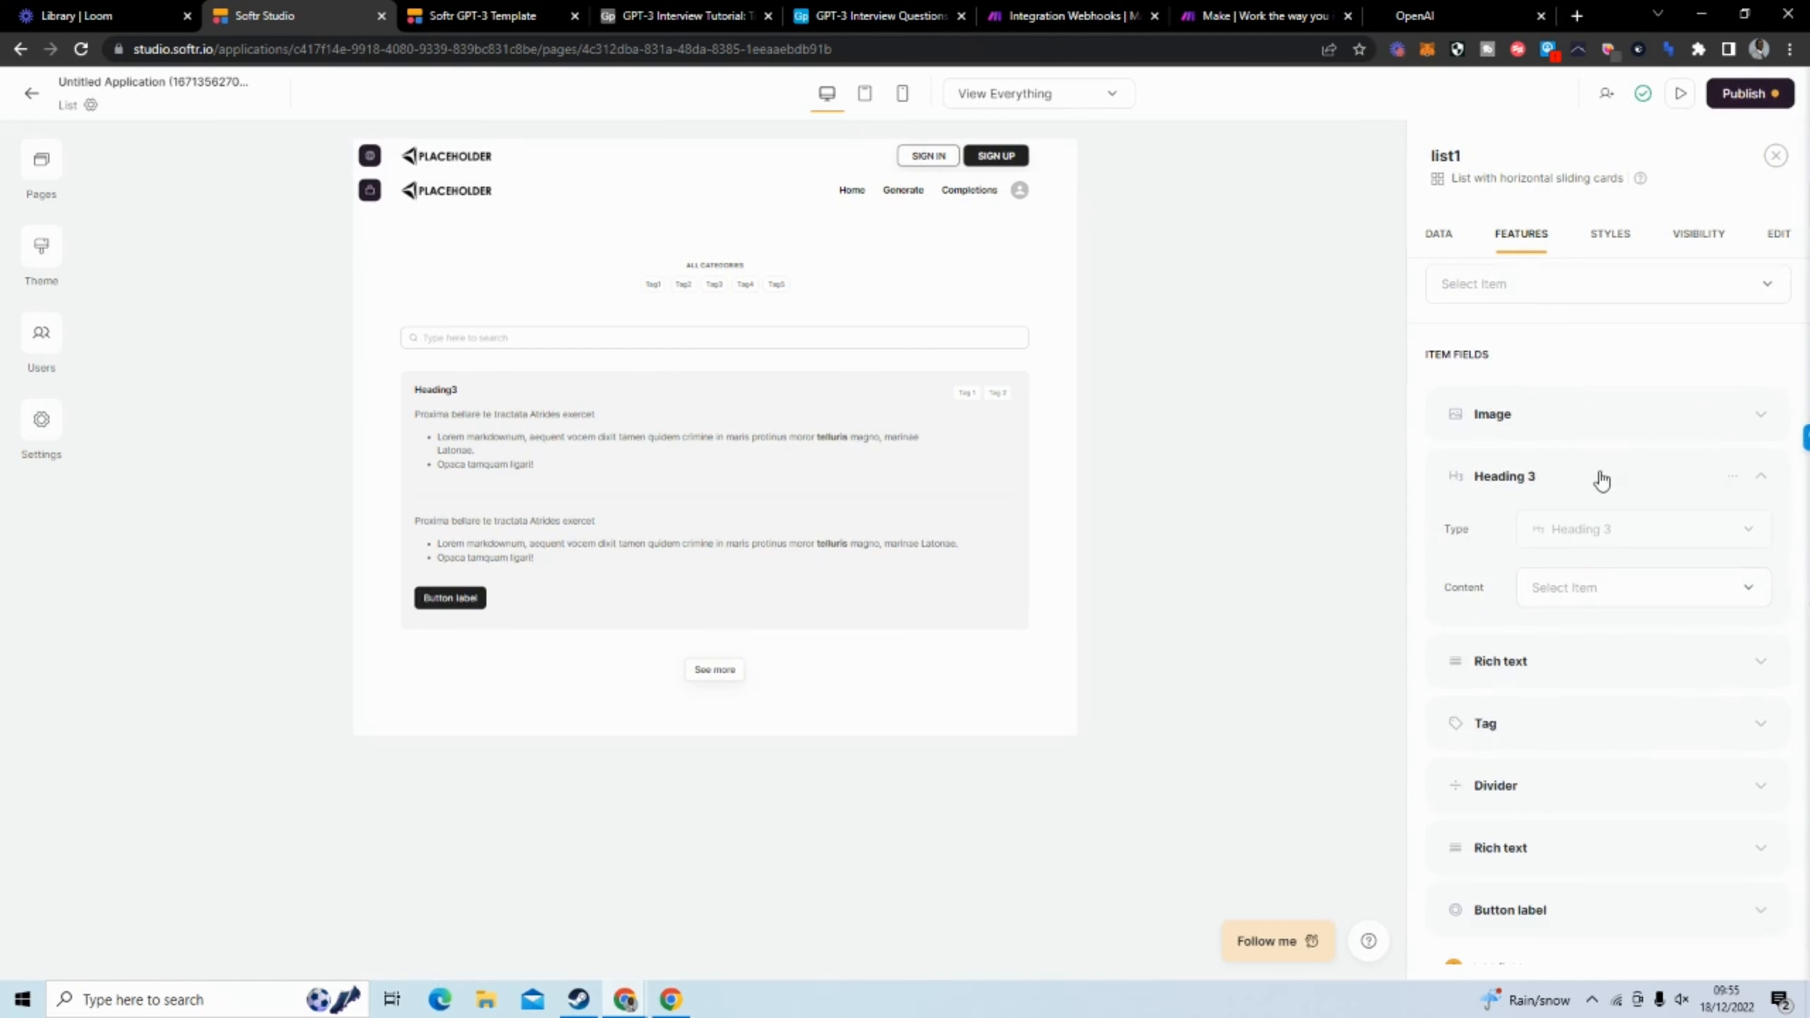
pyautogui.click(1612, 596)
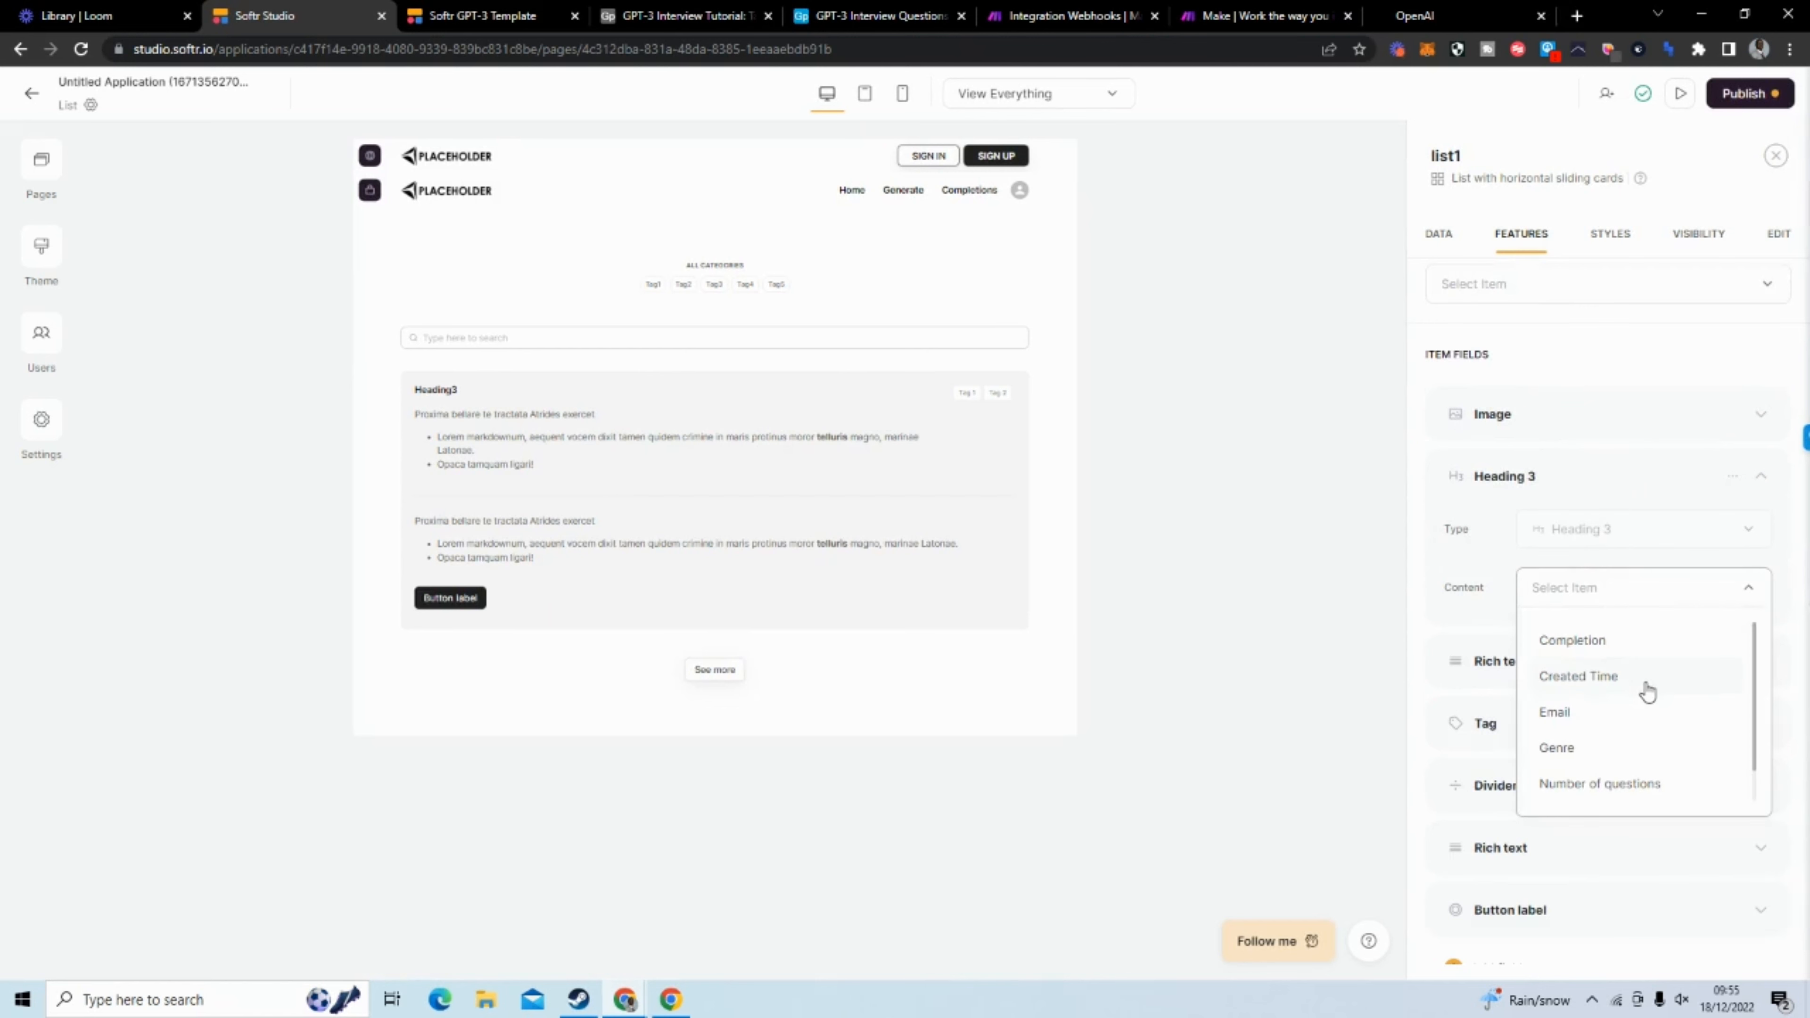
pyautogui.scroll(-1, 1646, 690)
pyautogui.click(1621, 782)
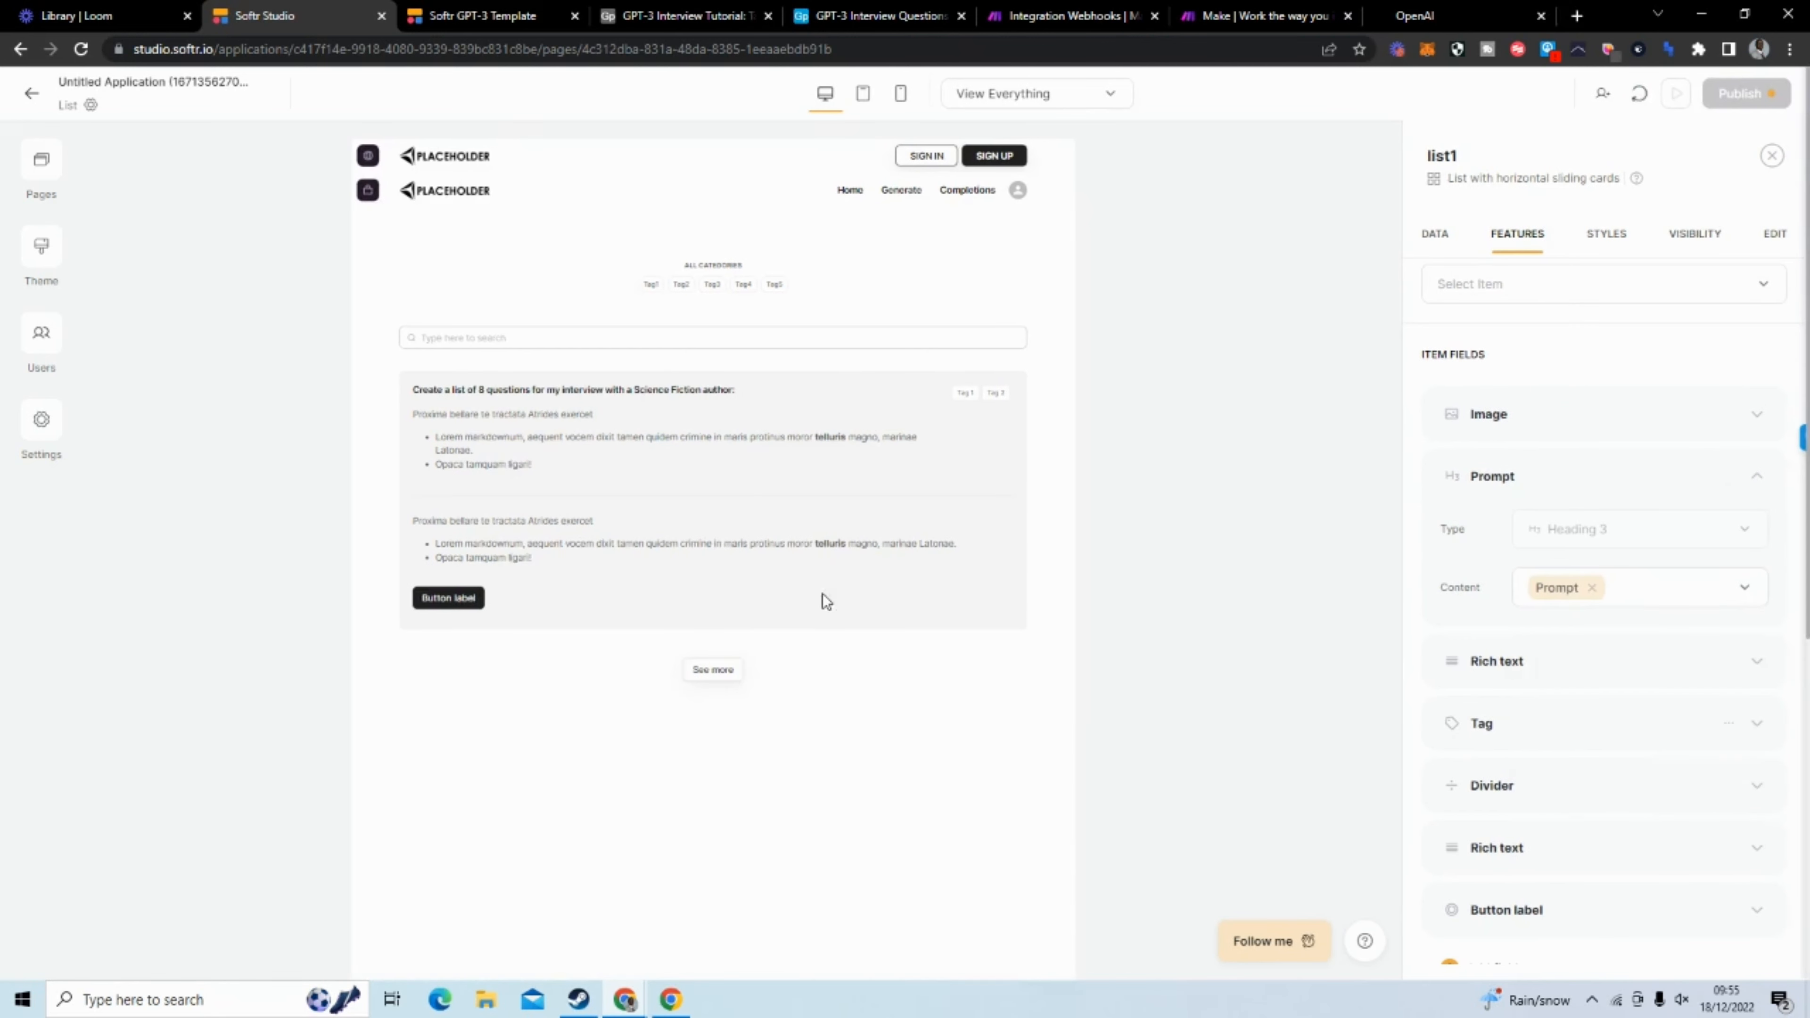
pyautogui.click(1581, 487)
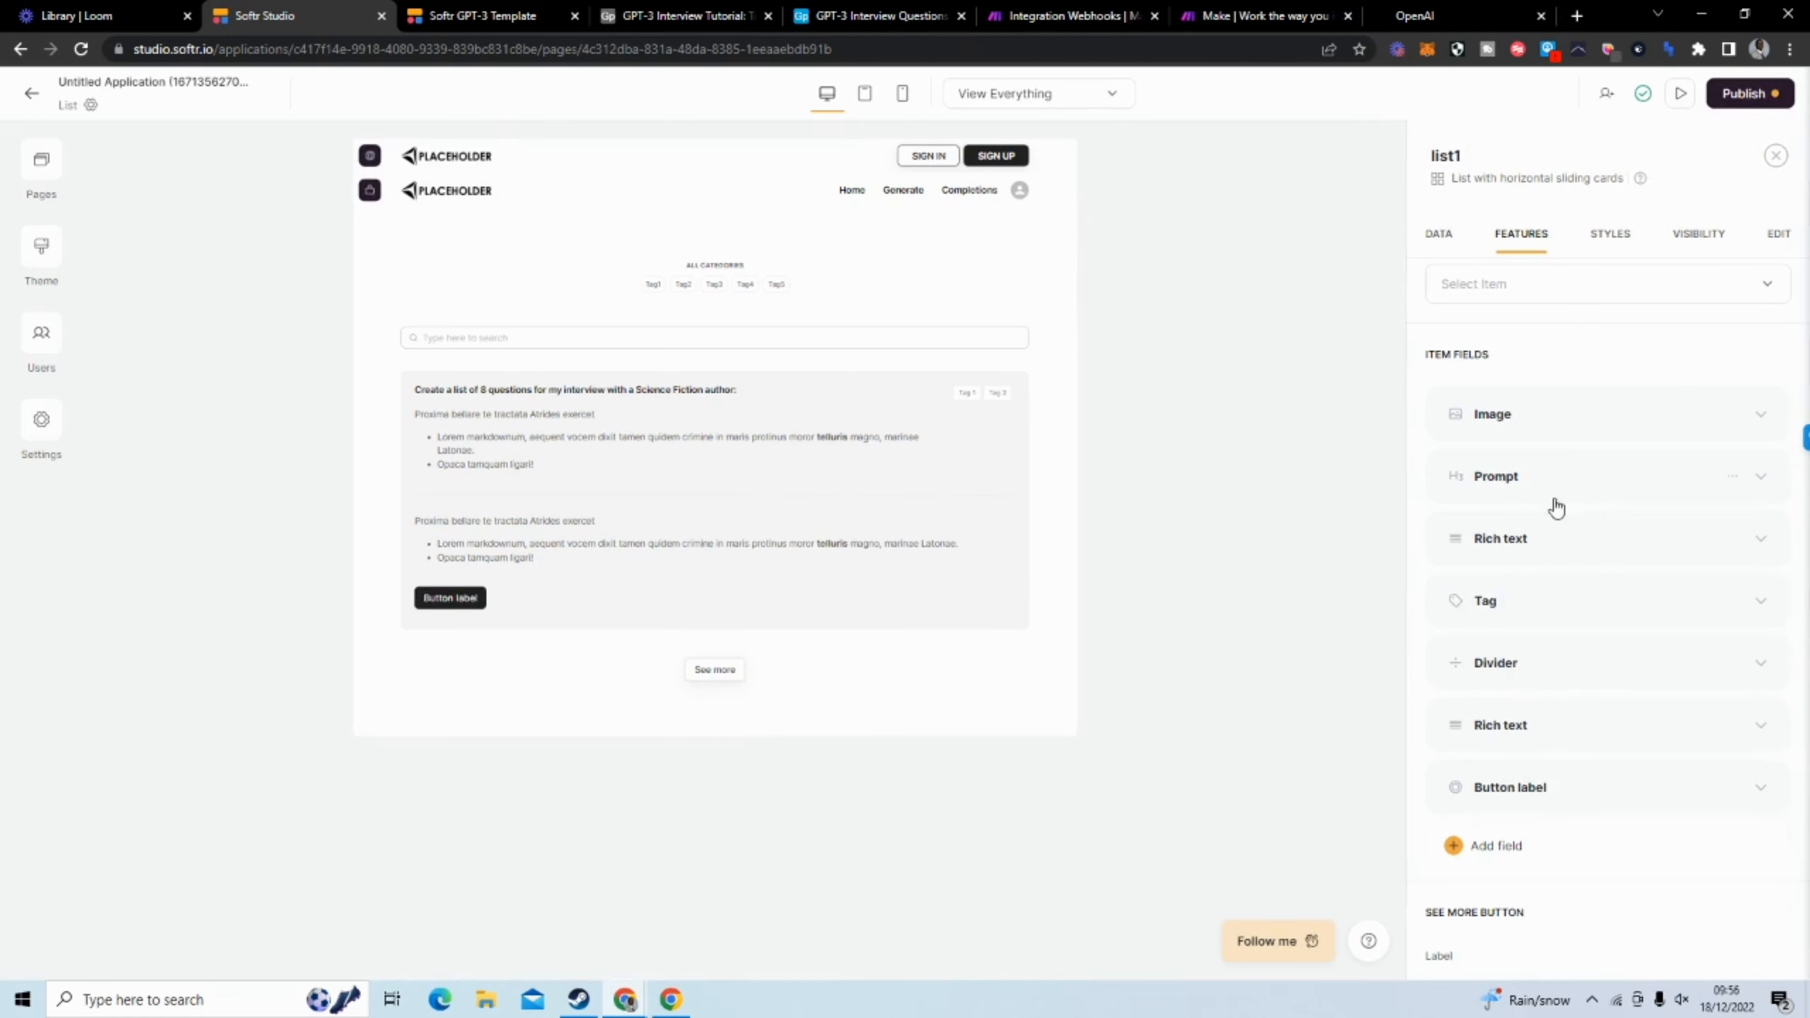
# Map the content of the first Rich text item field to Completion
pyautogui.click(1560, 551)
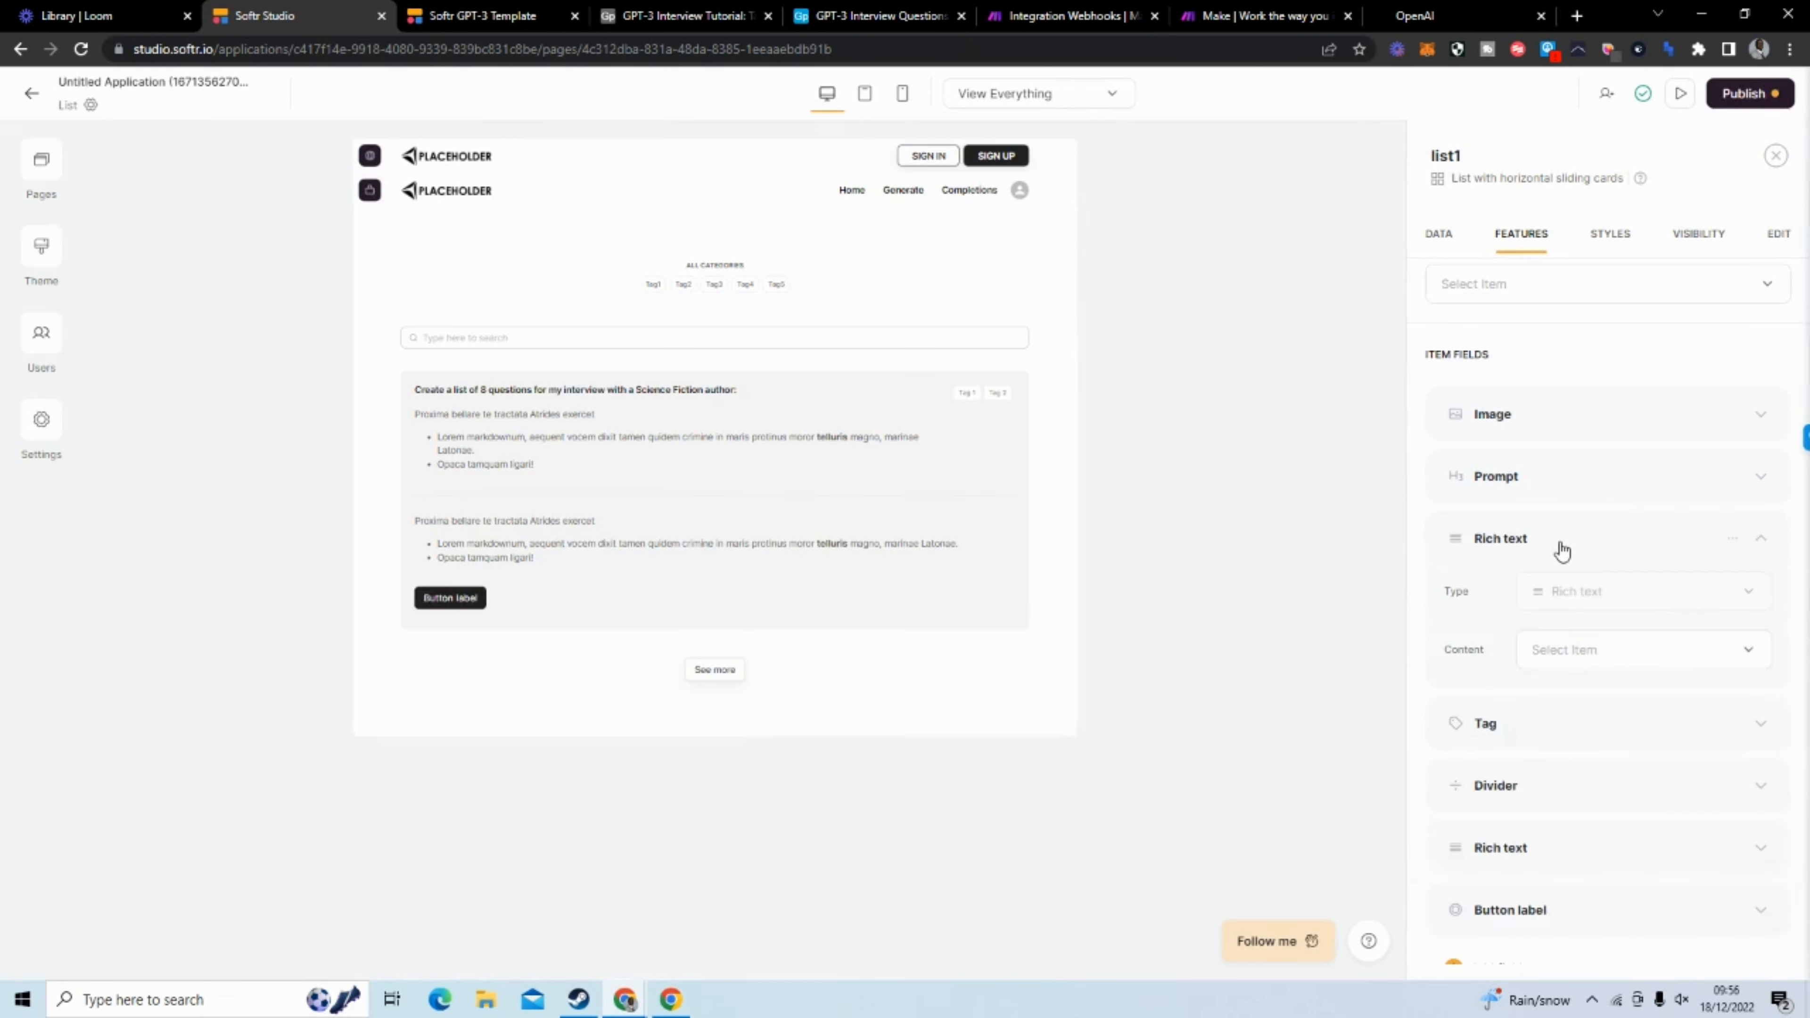
pyautogui.click(1614, 651)
pyautogui.click(1572, 702)
pyautogui.click(1571, 353)
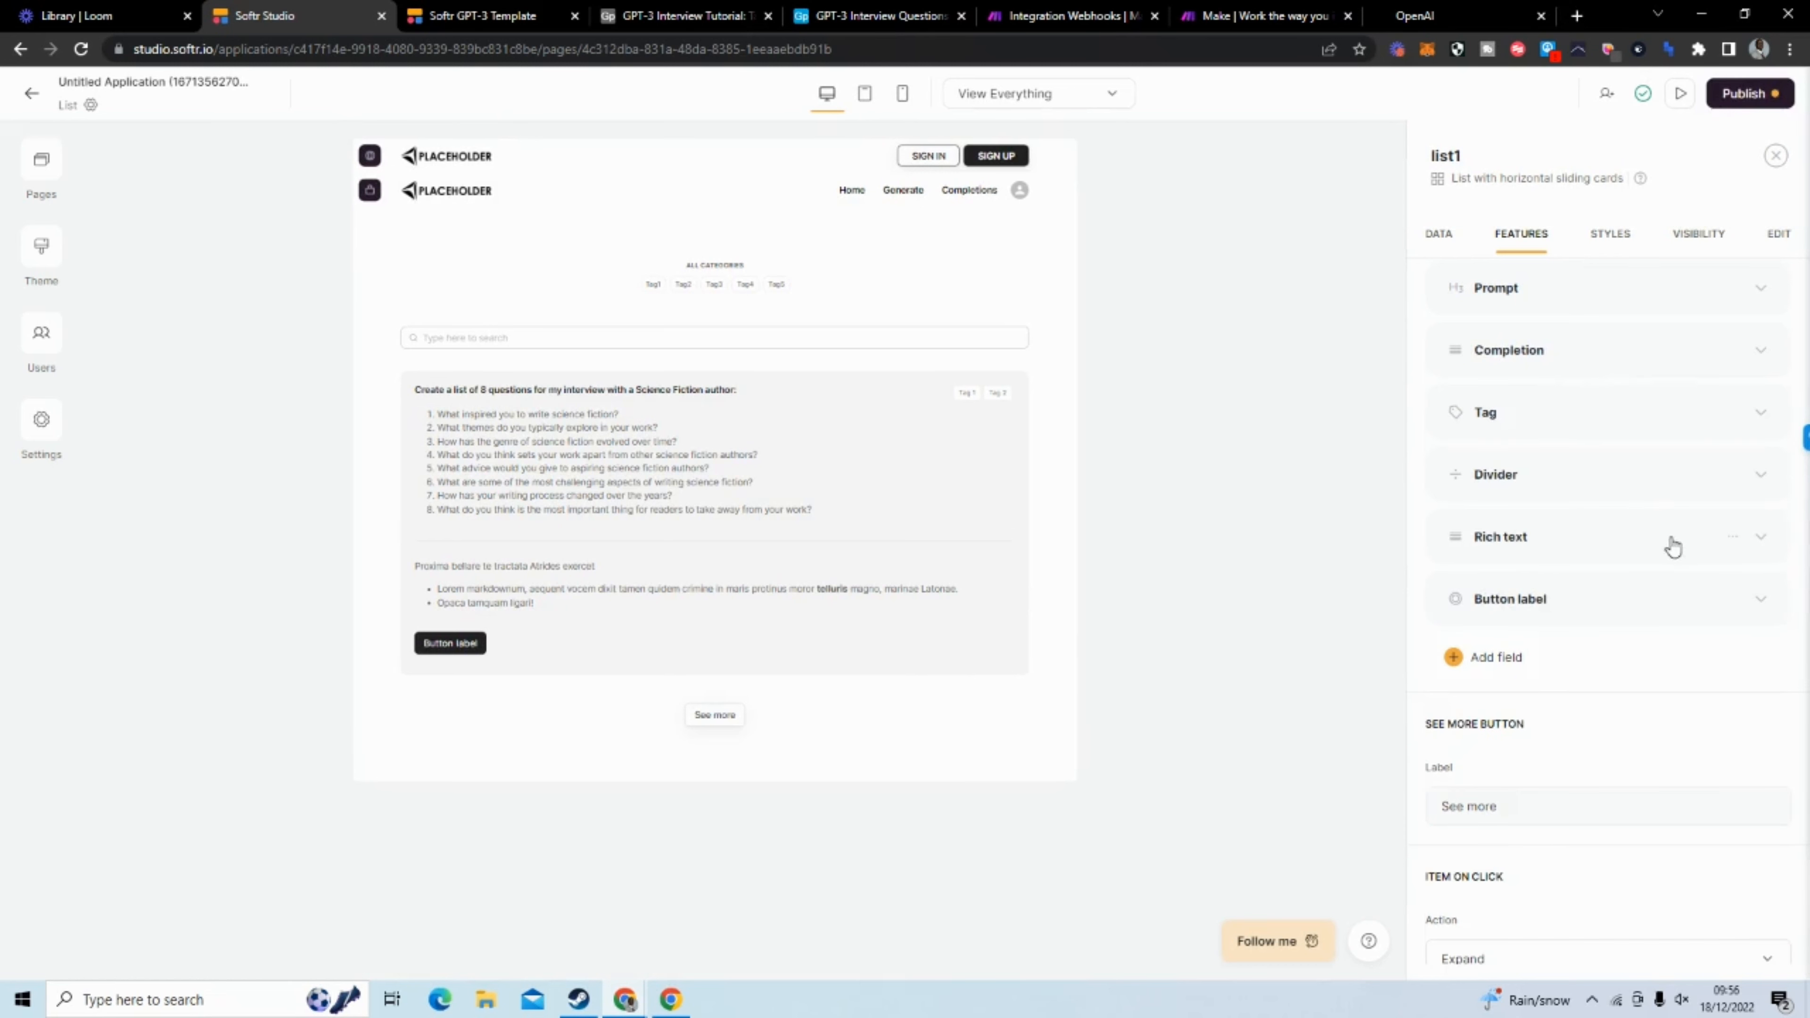
# Hide the Divider, the remaining Rich text, the Button label and the Tag item fields
pyautogui.click(1730, 538)
pyautogui.click(1676, 612)
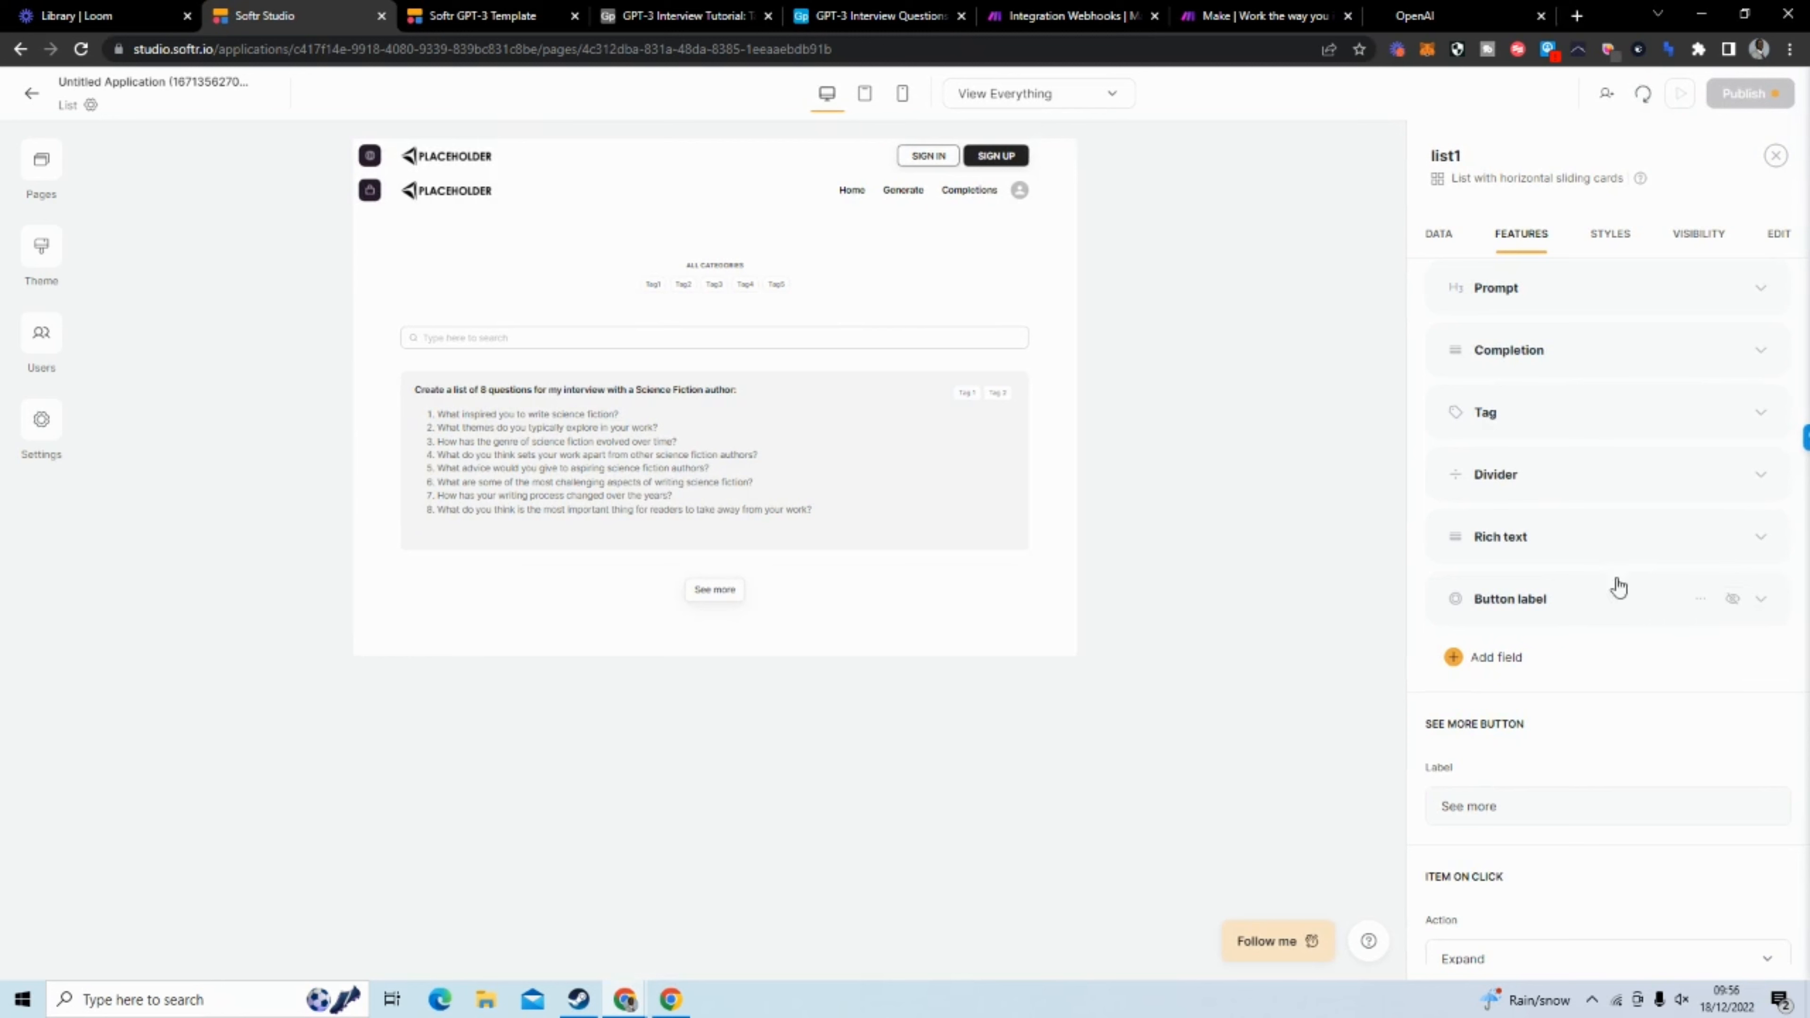
pyautogui.scroll(5, 1605, 531)
pyautogui.scroll(-10, 1608, 528)
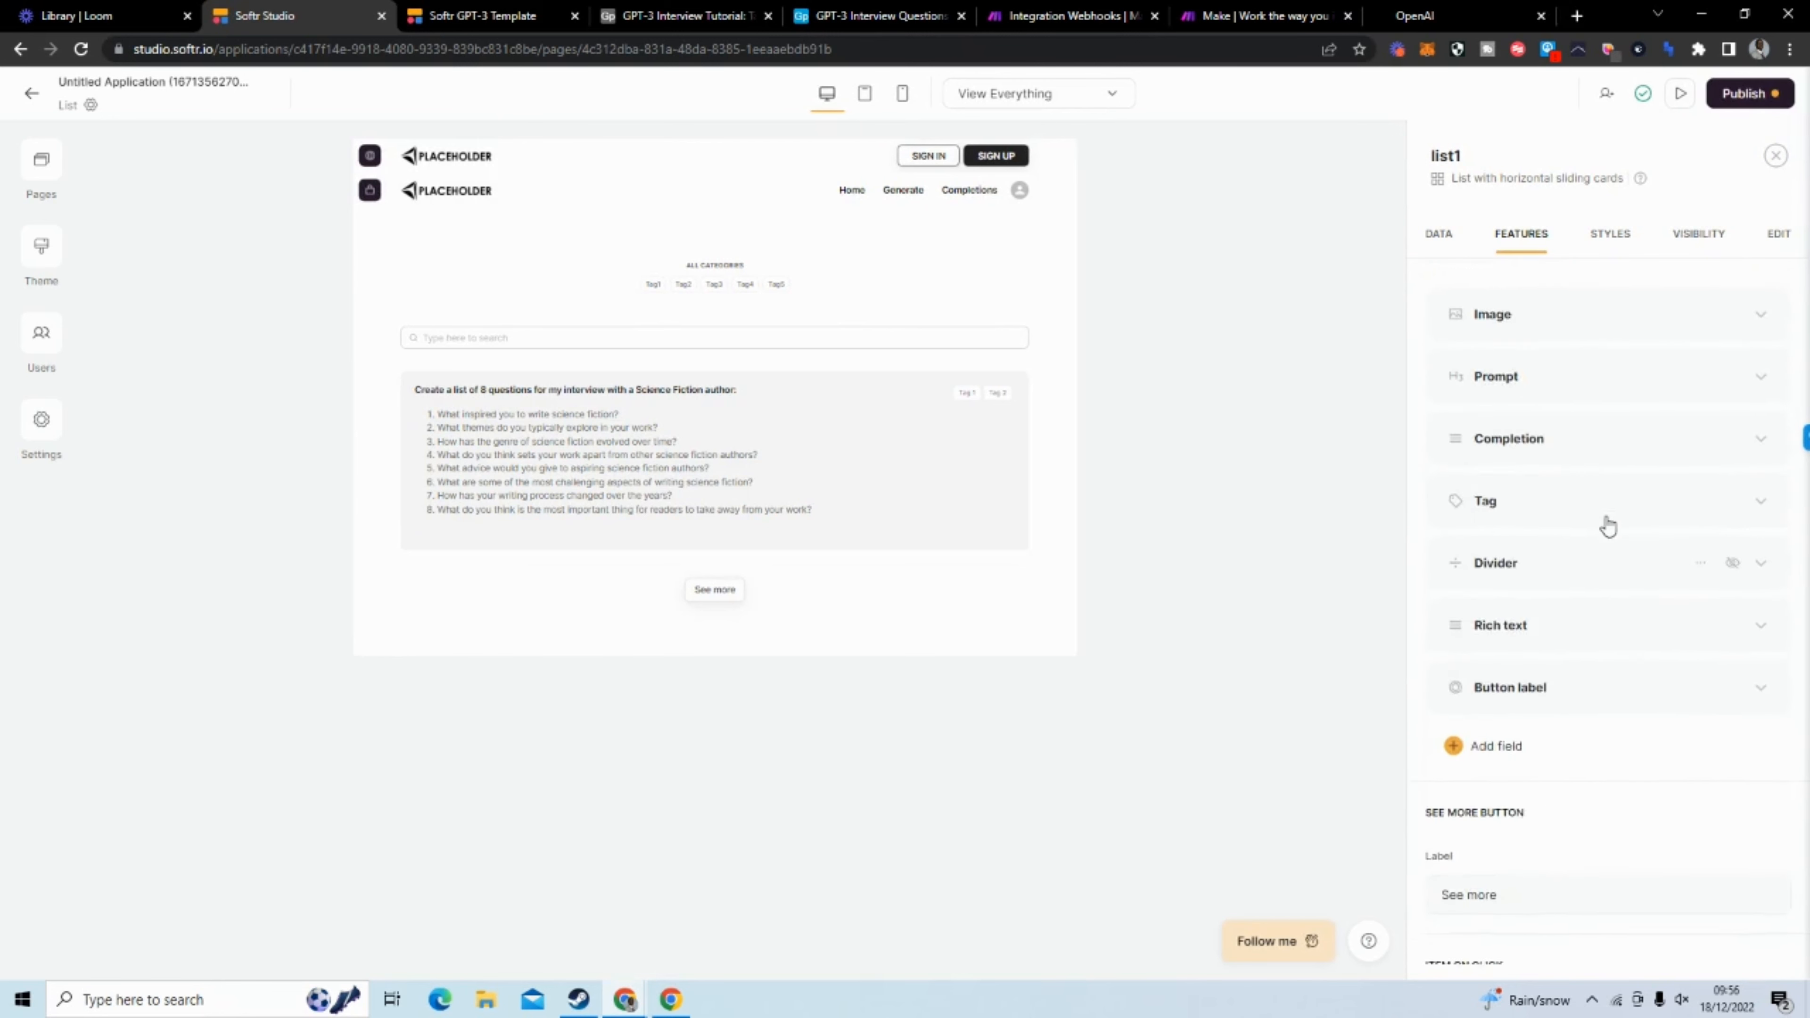
pyautogui.scroll(8, 1611, 524)
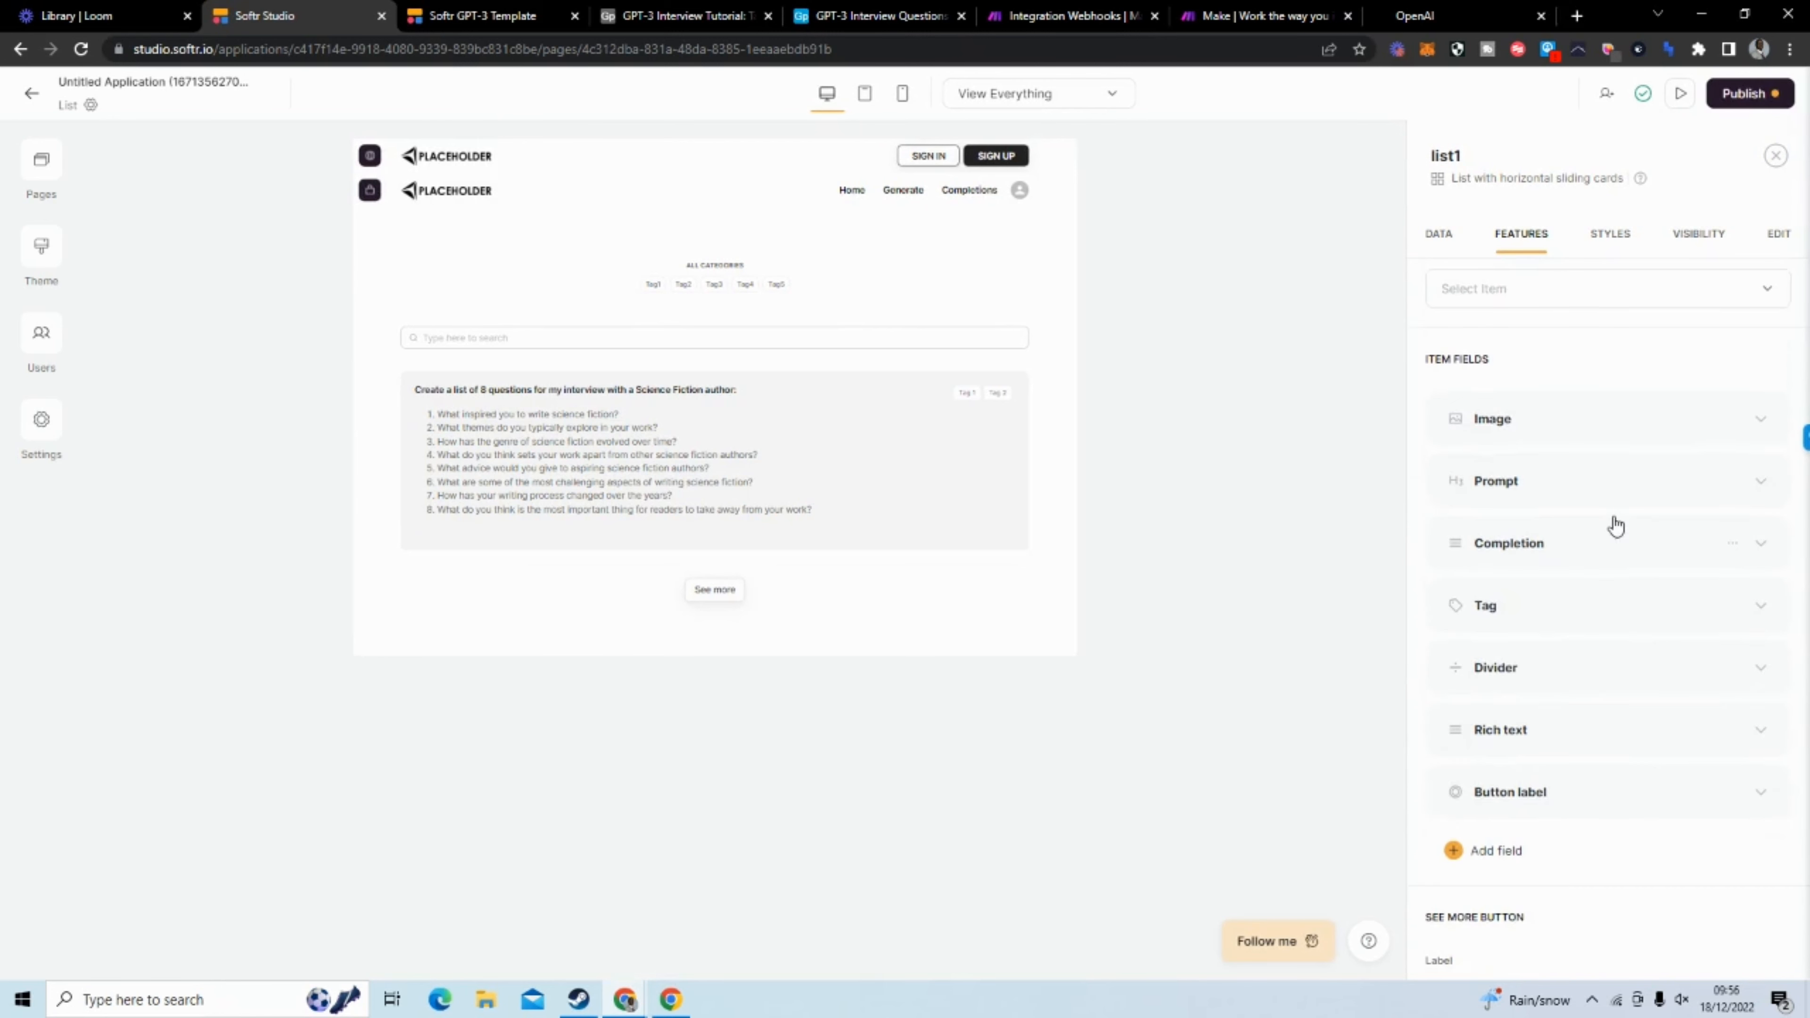
pyautogui.click(1676, 613)
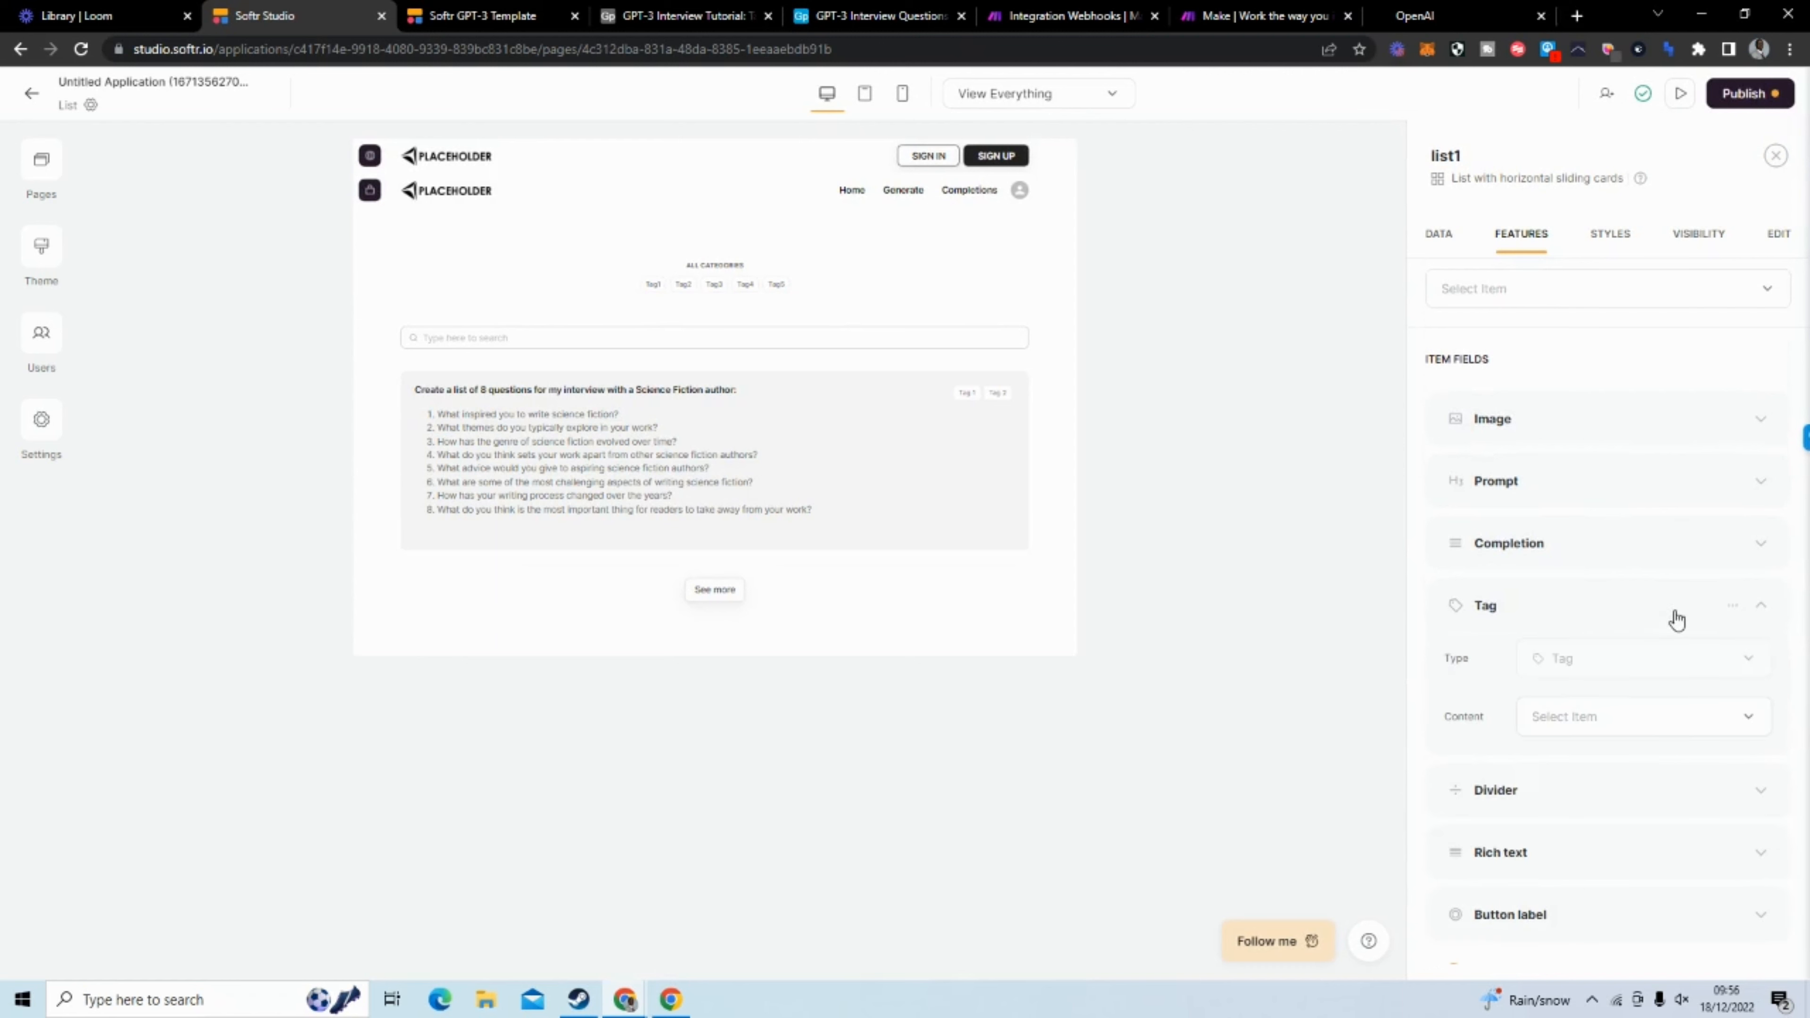
pyautogui.click(1732, 608)
pyautogui.click(1693, 683)
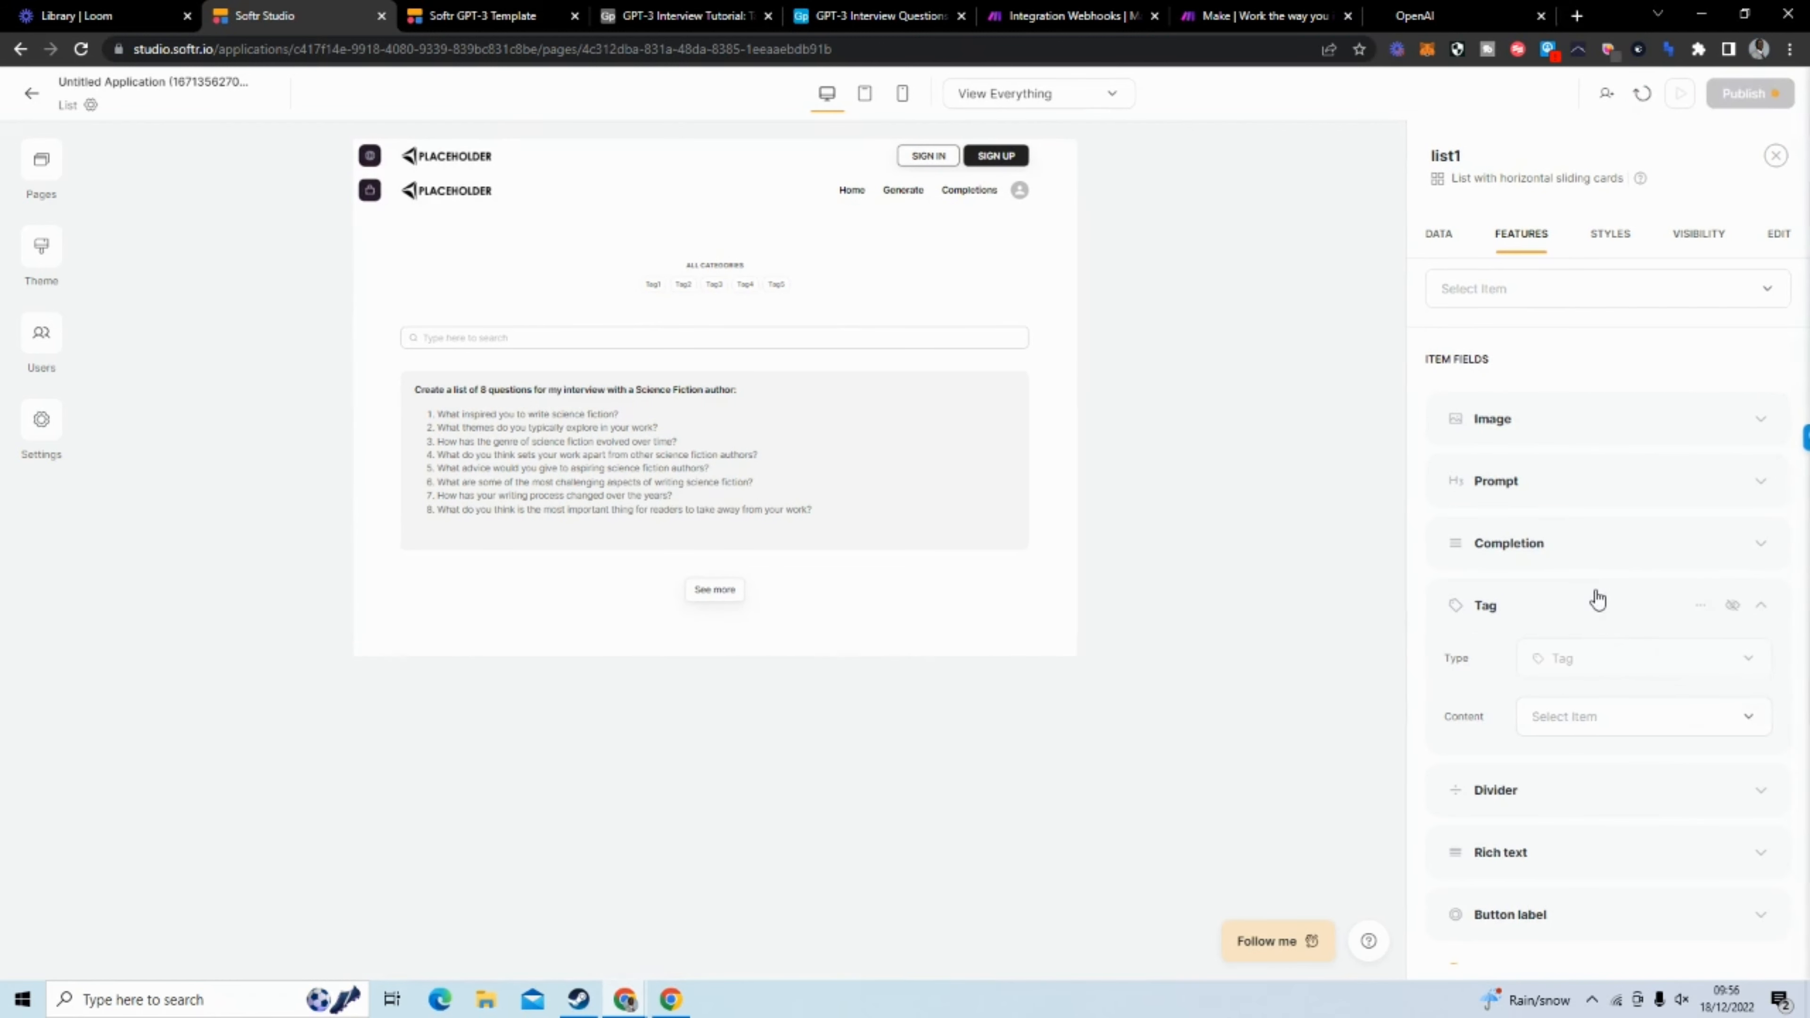
# Delete the ALL CATEGORIES inline filter from the list block
pyautogui.scroll(5, 1596, 599)
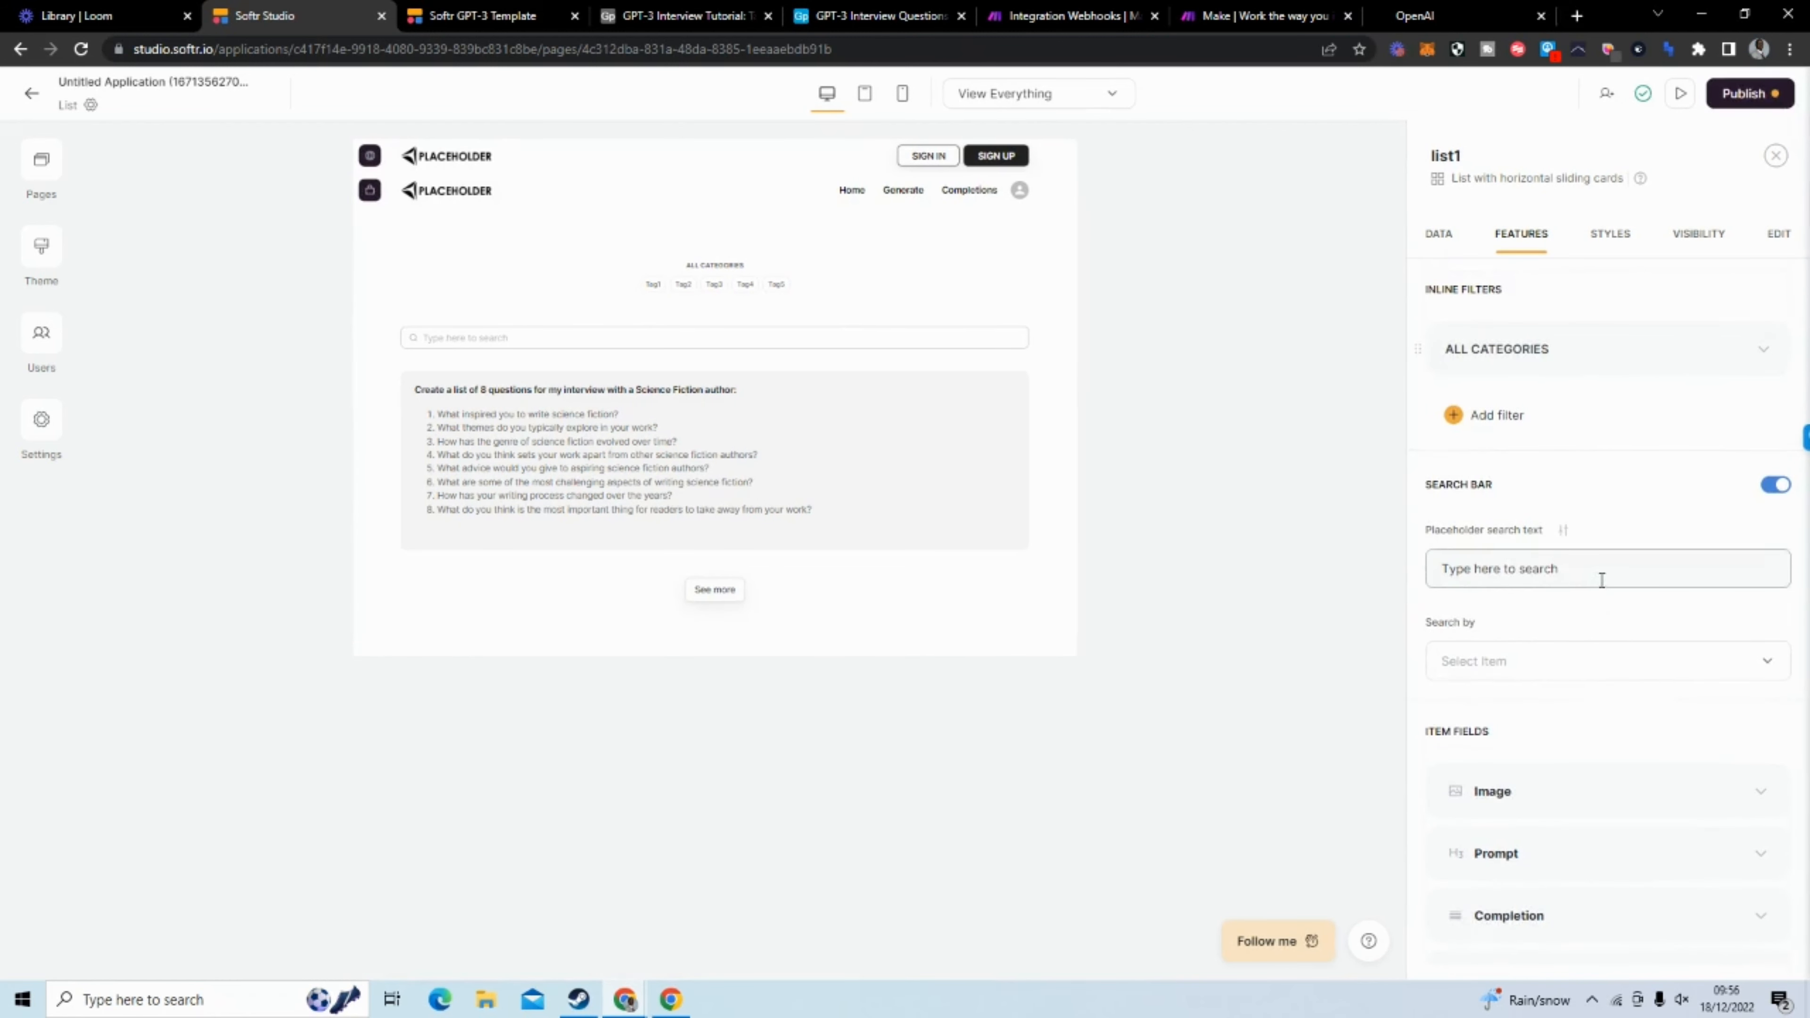
pyautogui.click(1732, 349)
pyautogui.click(1703, 425)
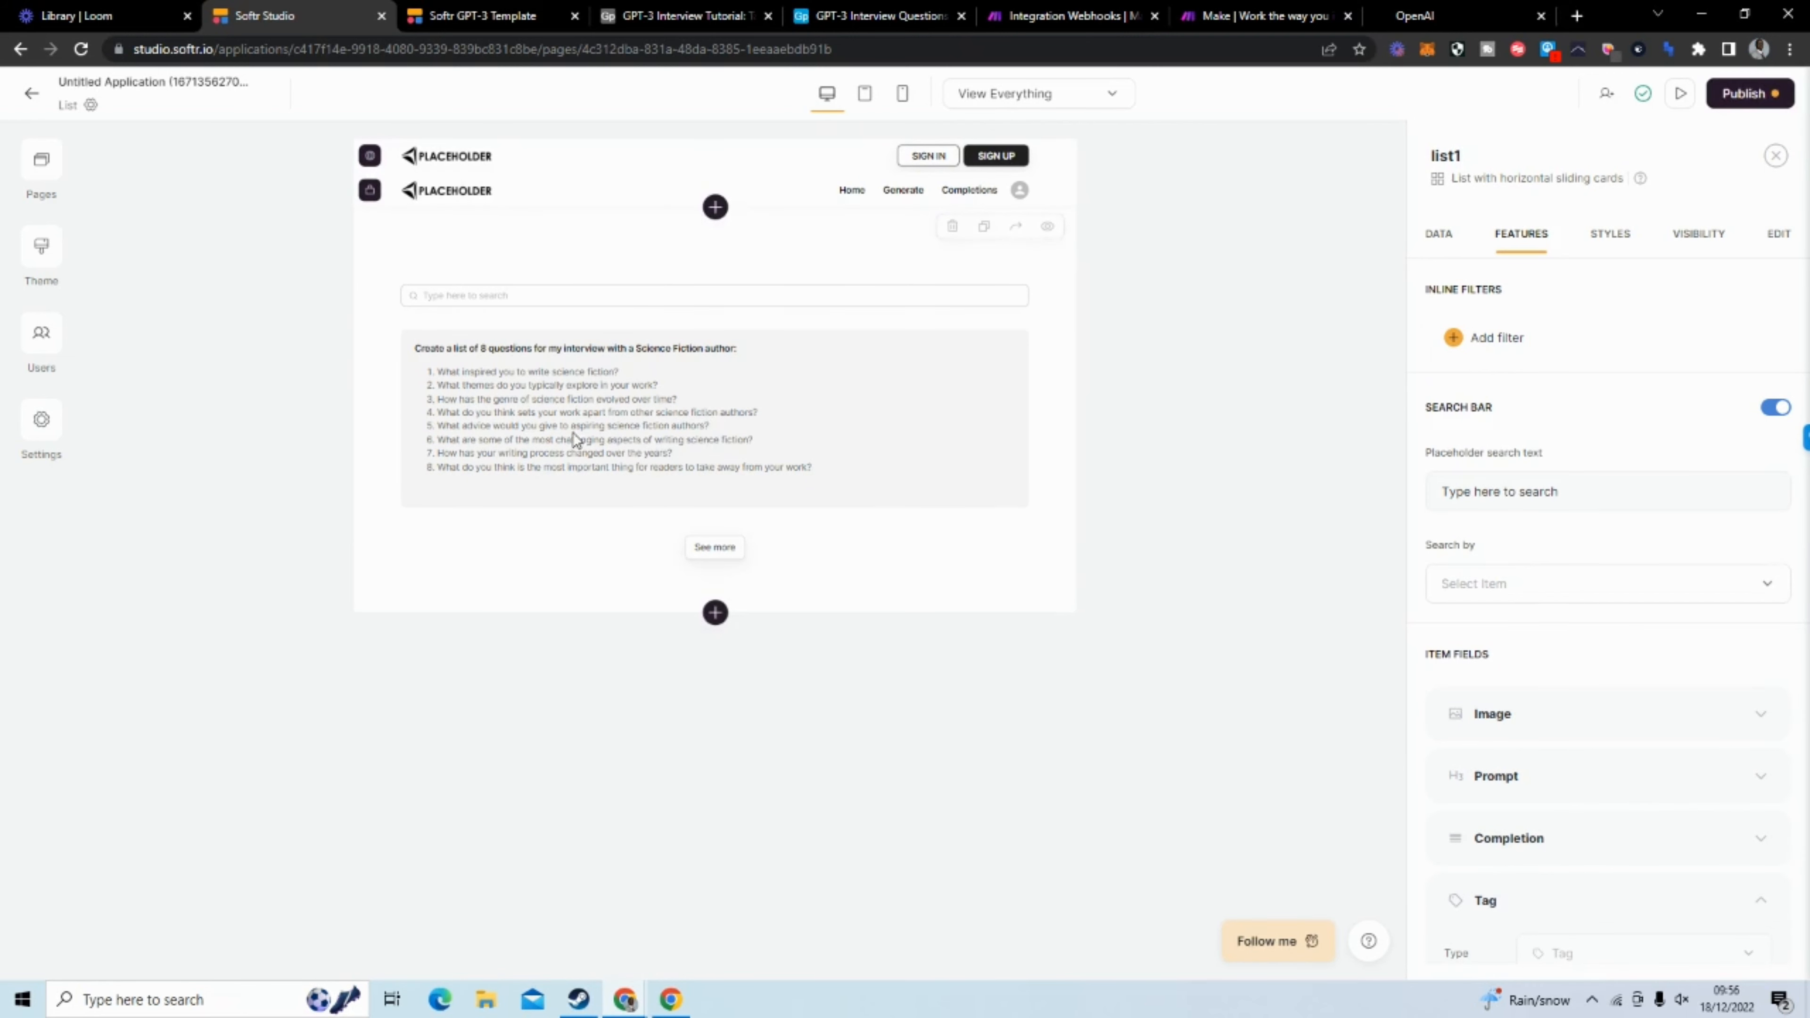
# Look over the GPT-3 Interview Tutorial table in Airtable and return to Softr Studio
pyautogui.click(888, 20)
pyautogui.click(697, 29)
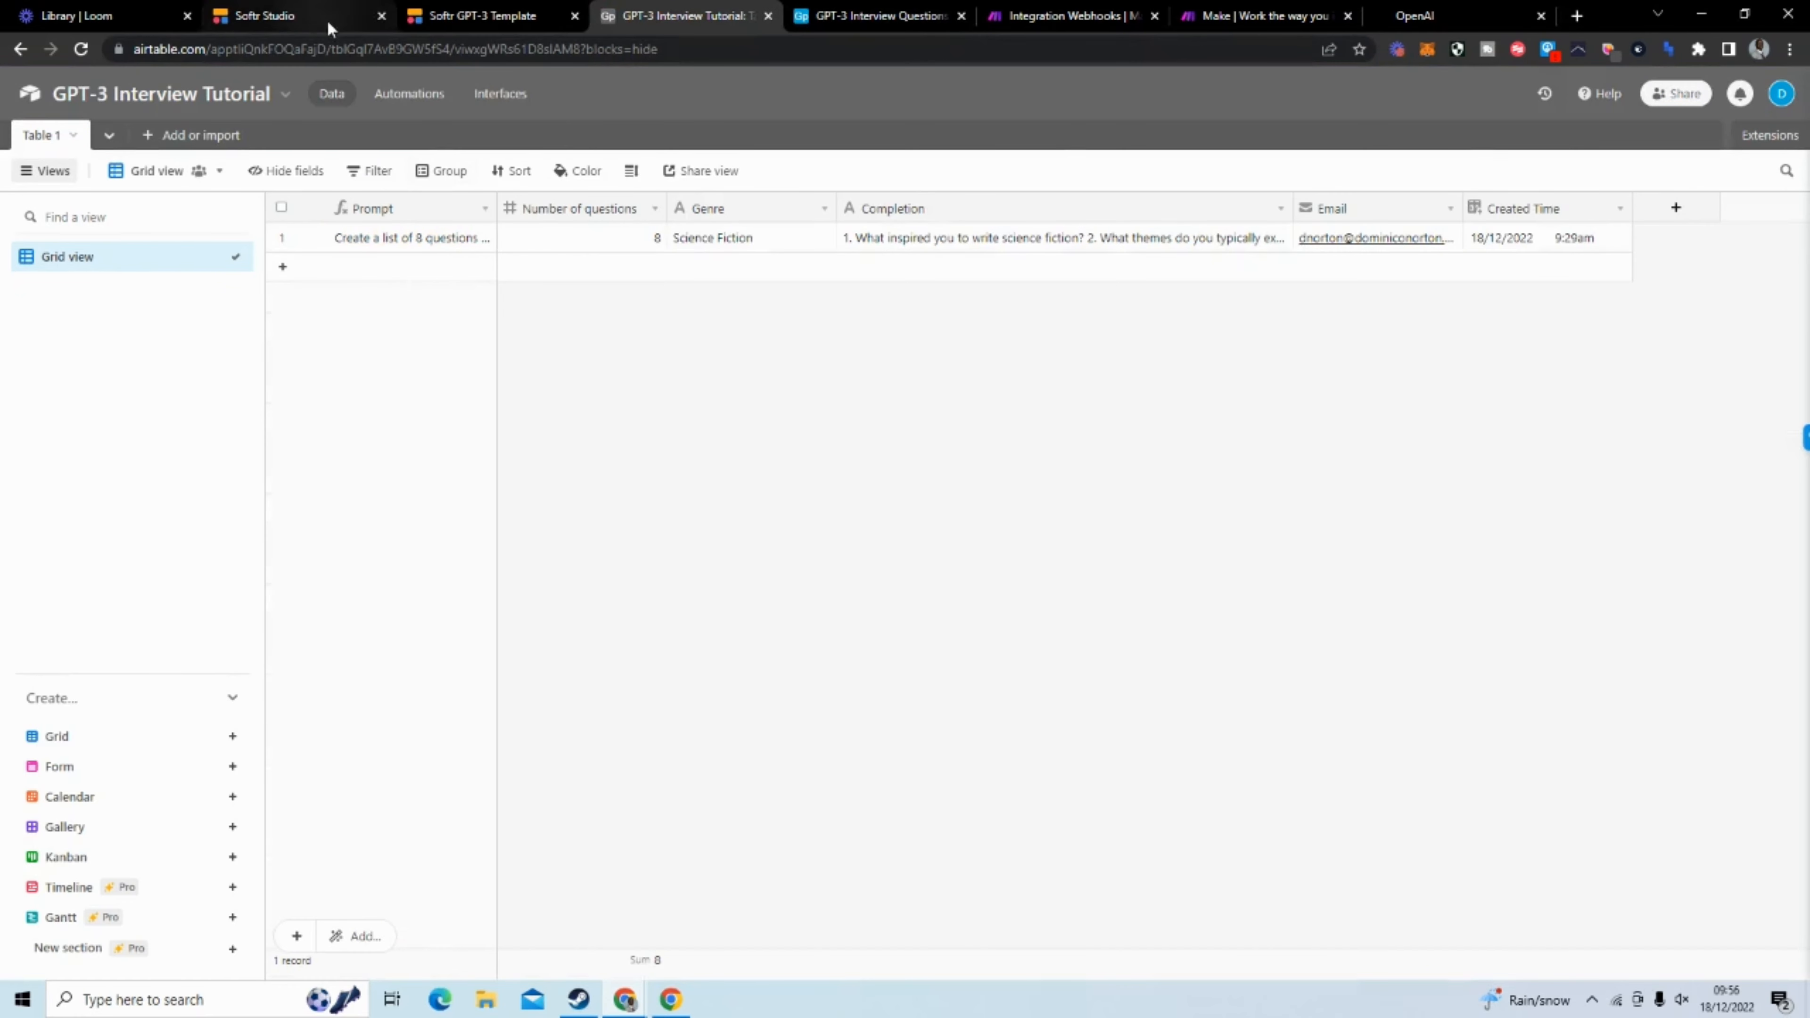
pyautogui.click(351, 22)
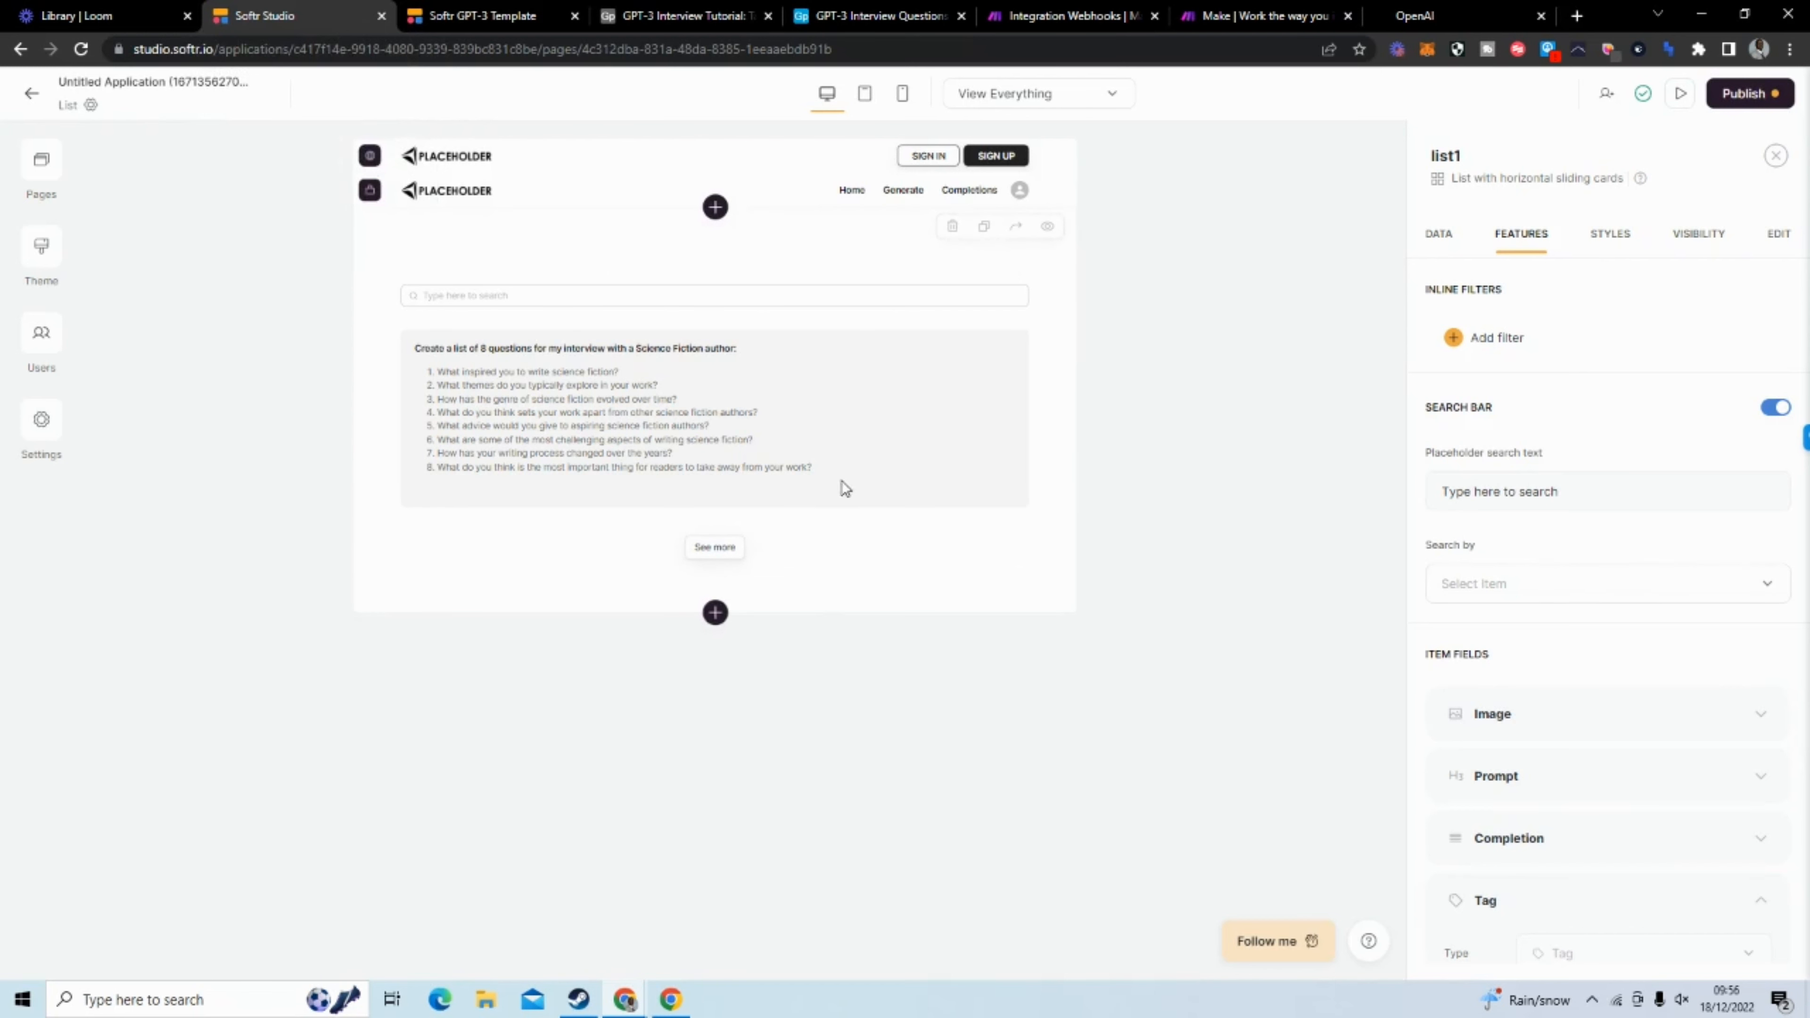
# Change the page name of the List page to Completions in its general page settings
pyautogui.click(33, 175)
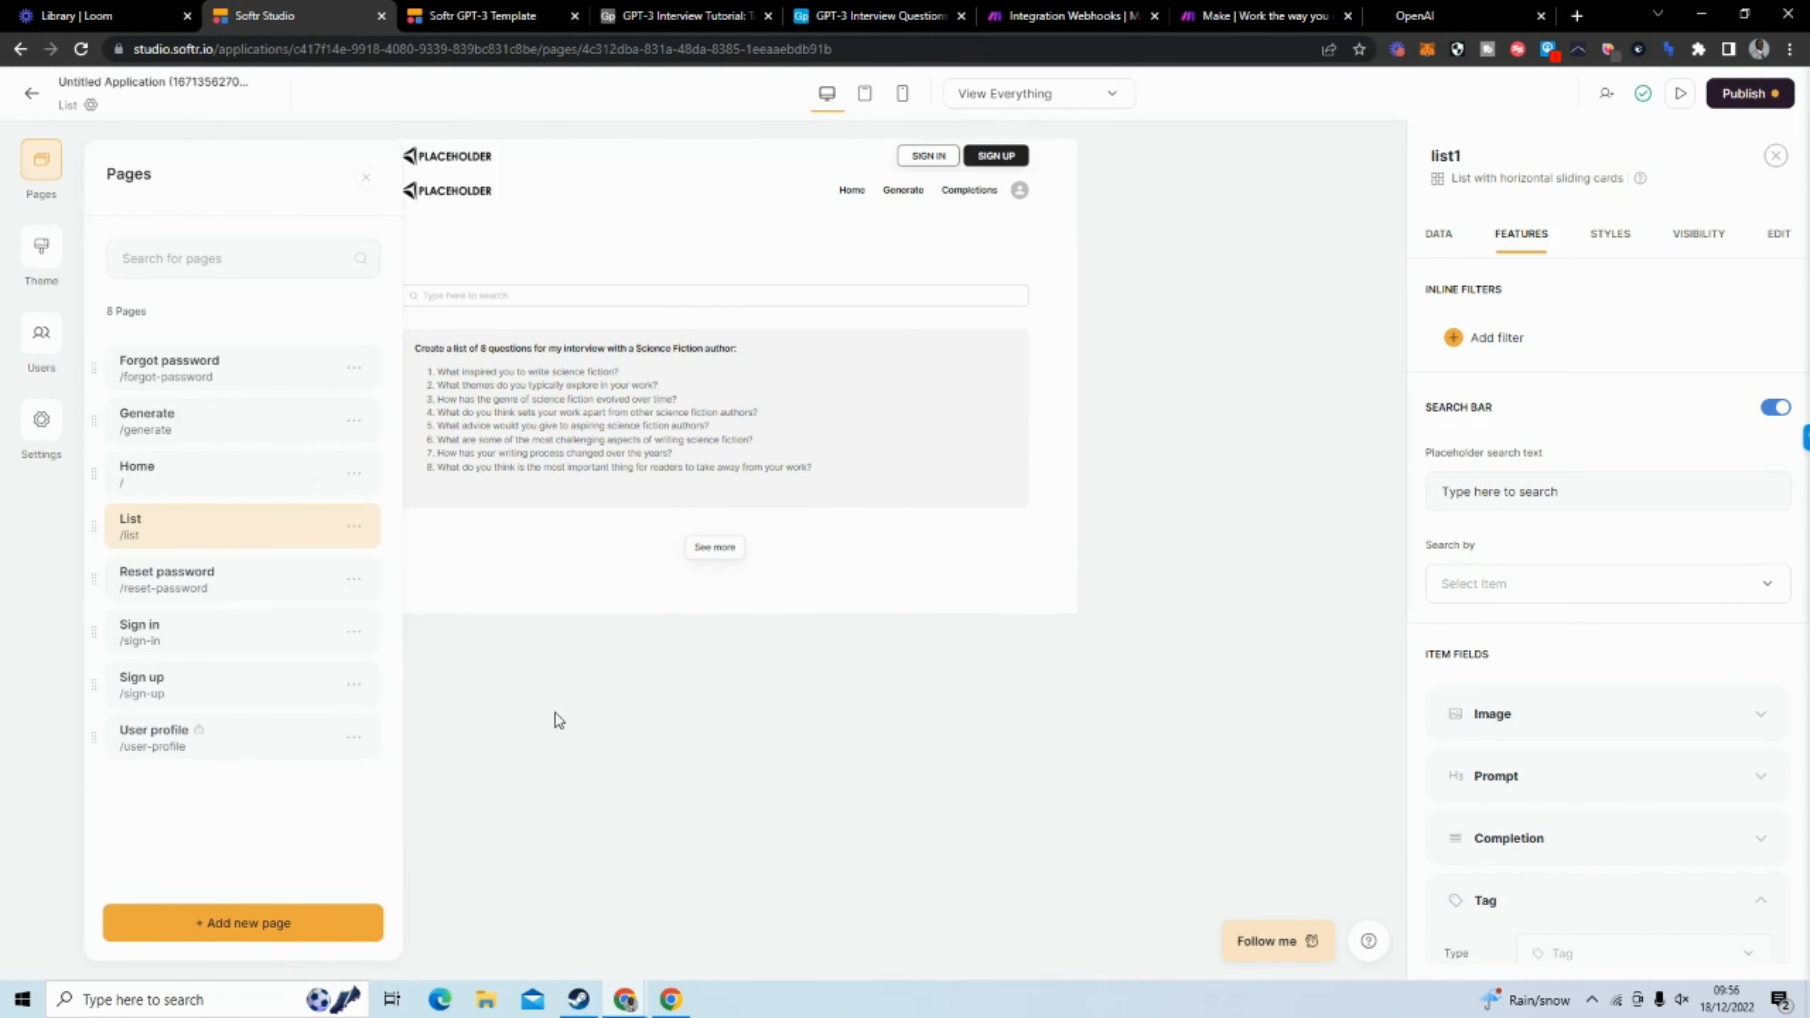
pyautogui.click(354, 527)
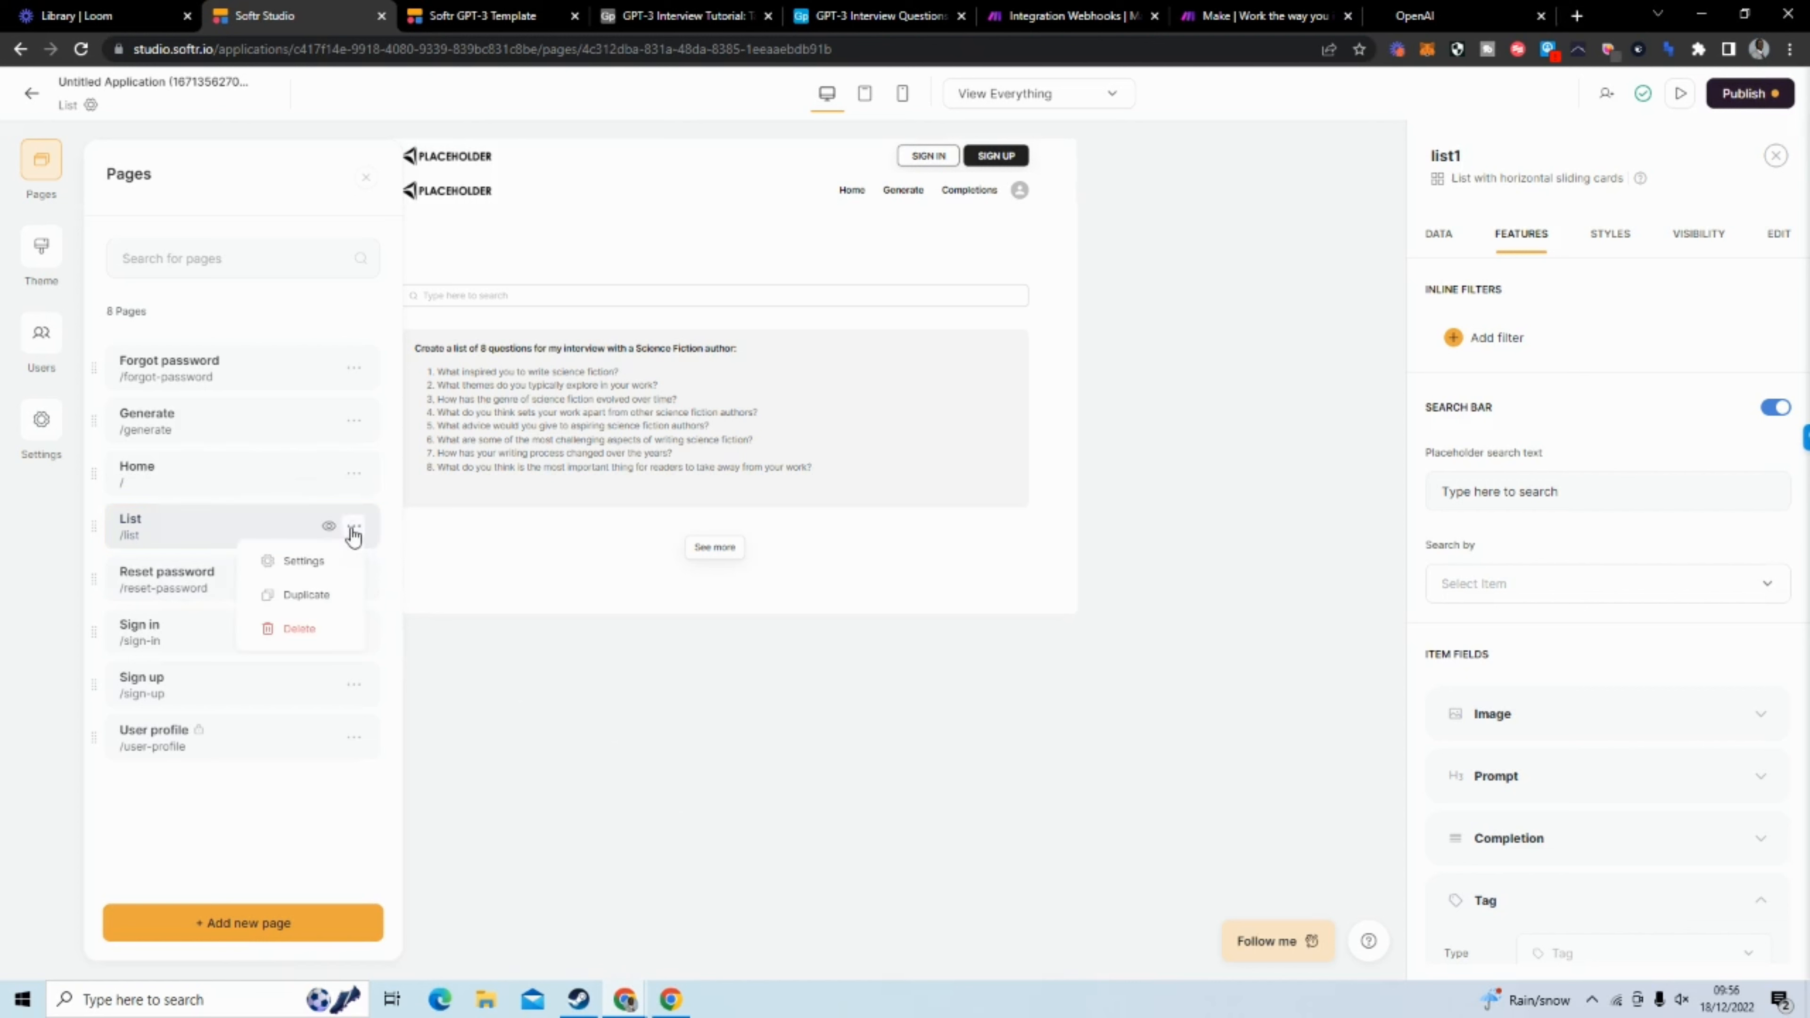
pyautogui.click(313, 562)
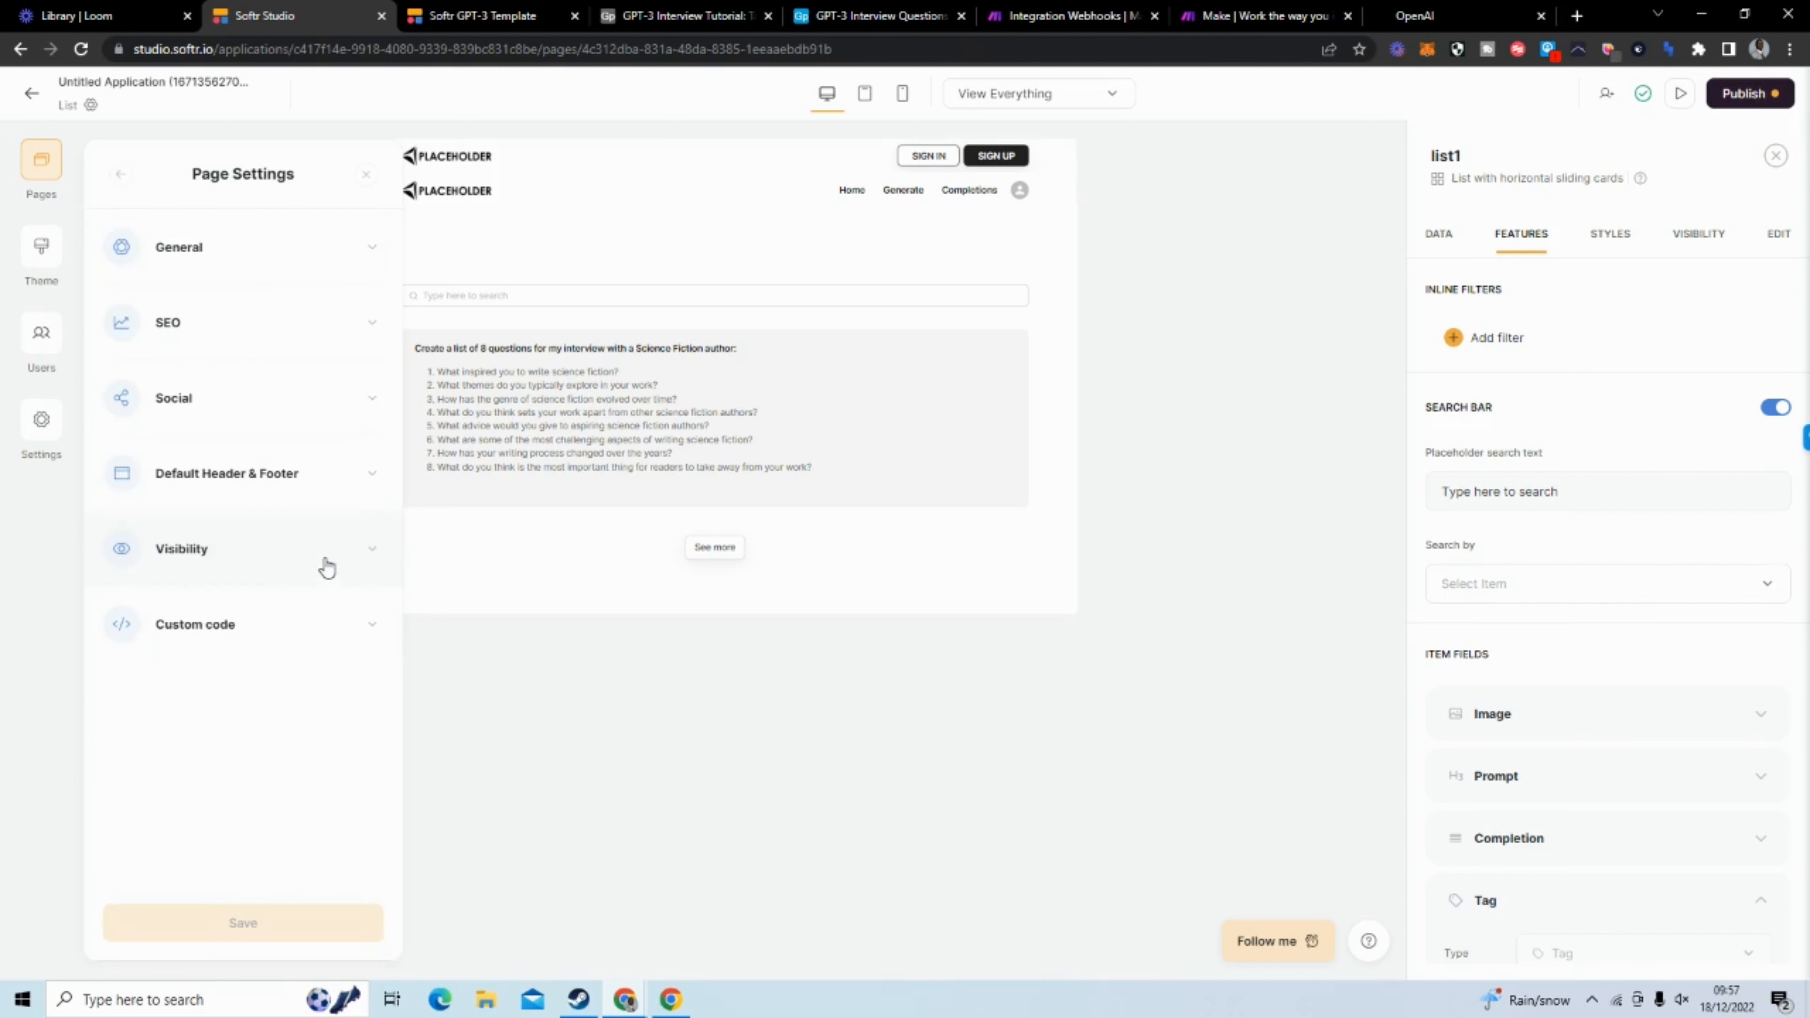
pyautogui.click(307, 274)
pyautogui.moveTo(157, 339); pyautogui.dragTo(109, 345)
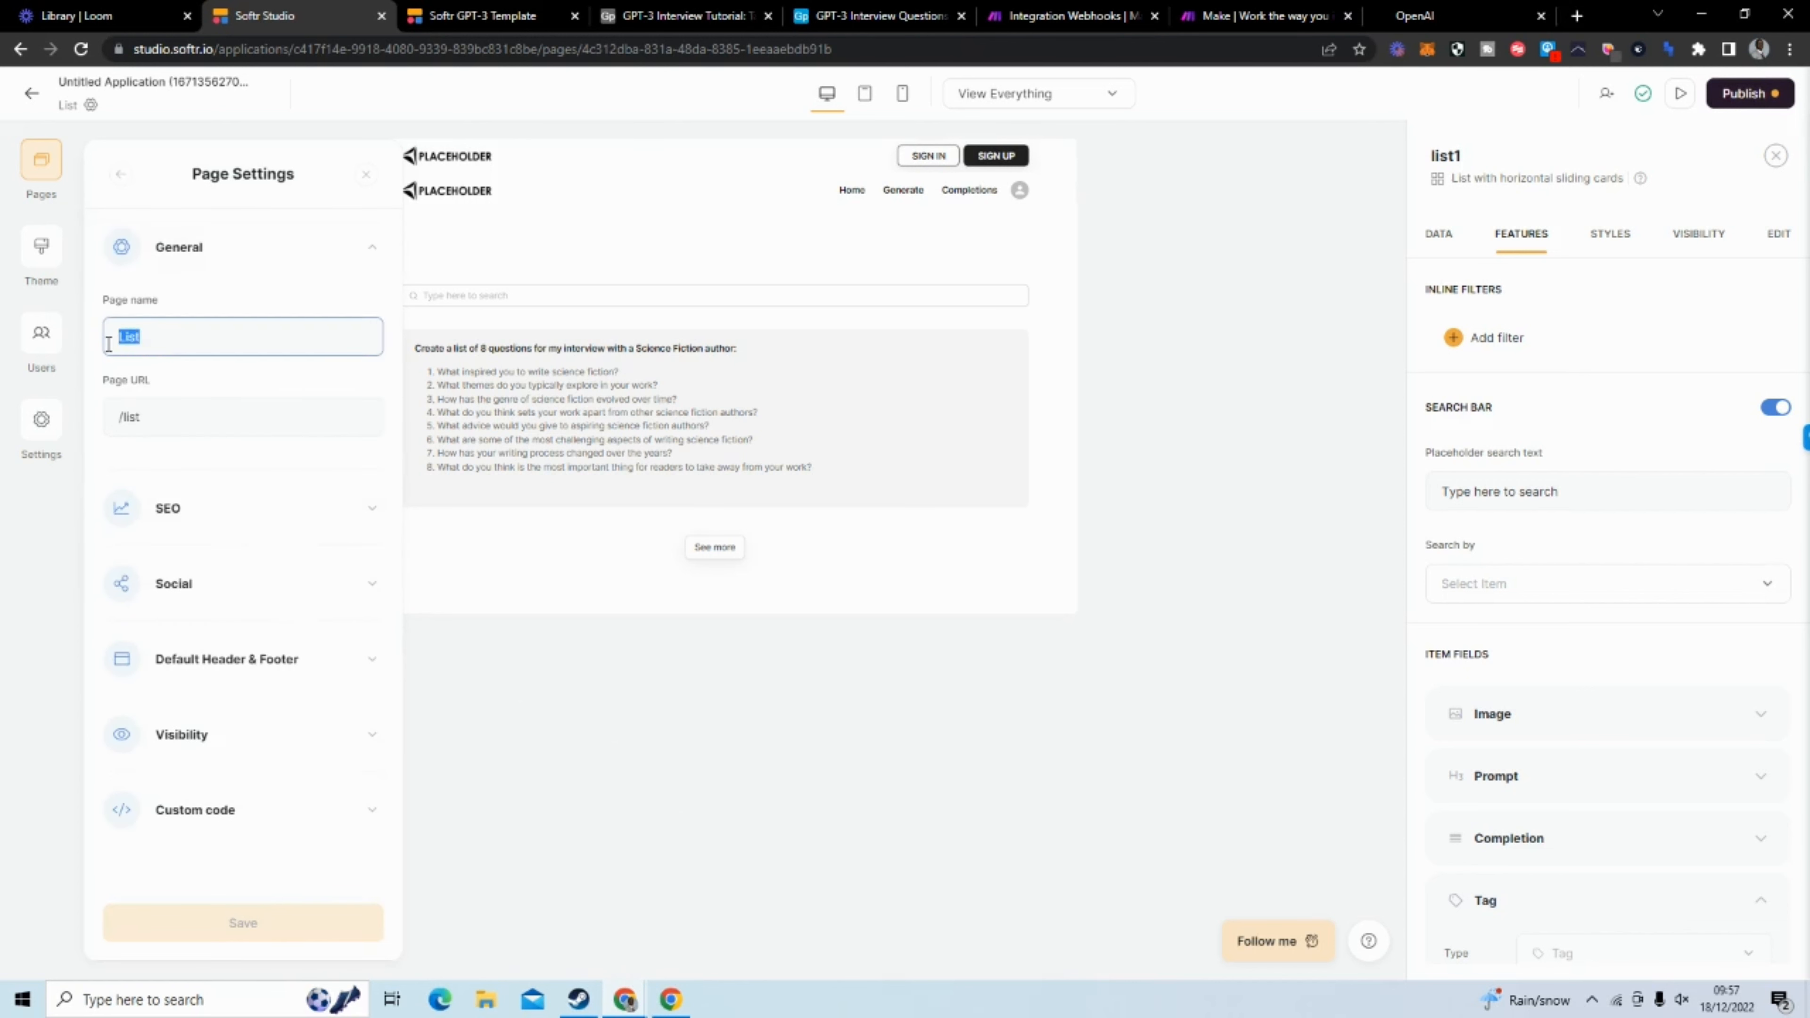
pyautogui.write('Completion')
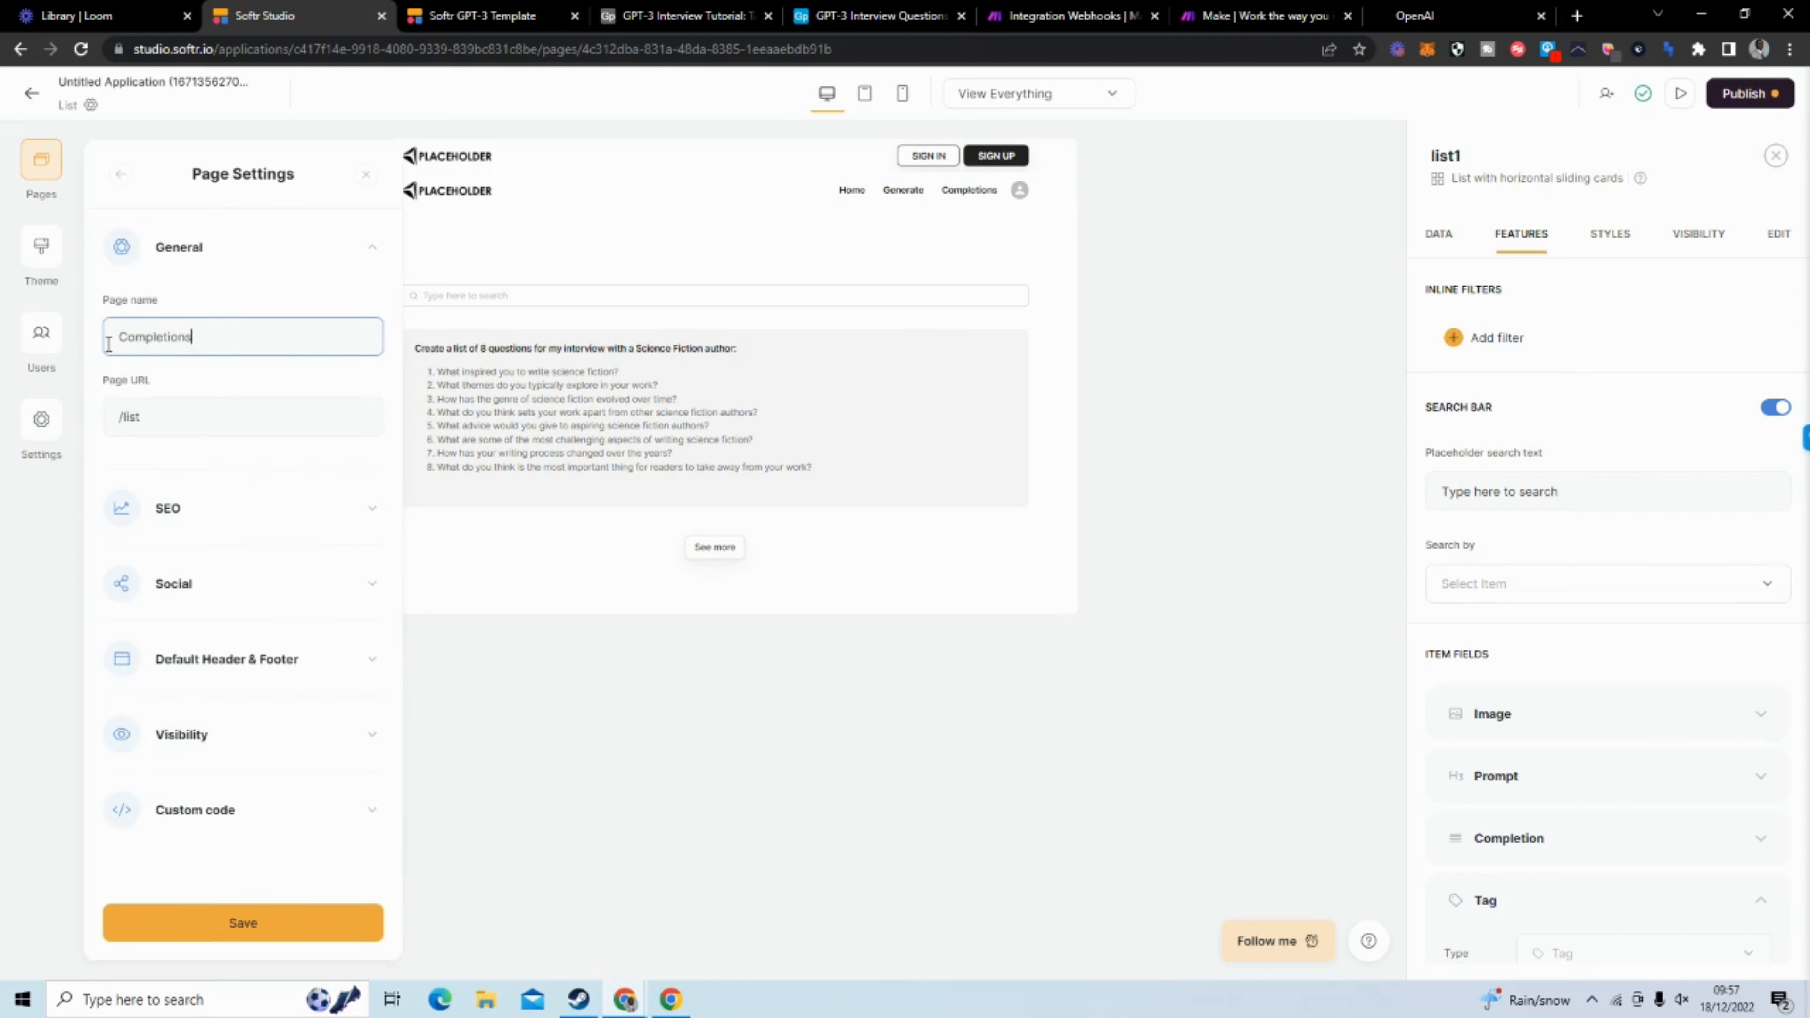
pyautogui.write('s')
# Set the page URL to /completions and save the page settings
pyautogui.moveTo(261, 420); pyautogui.dragTo(114, 421)
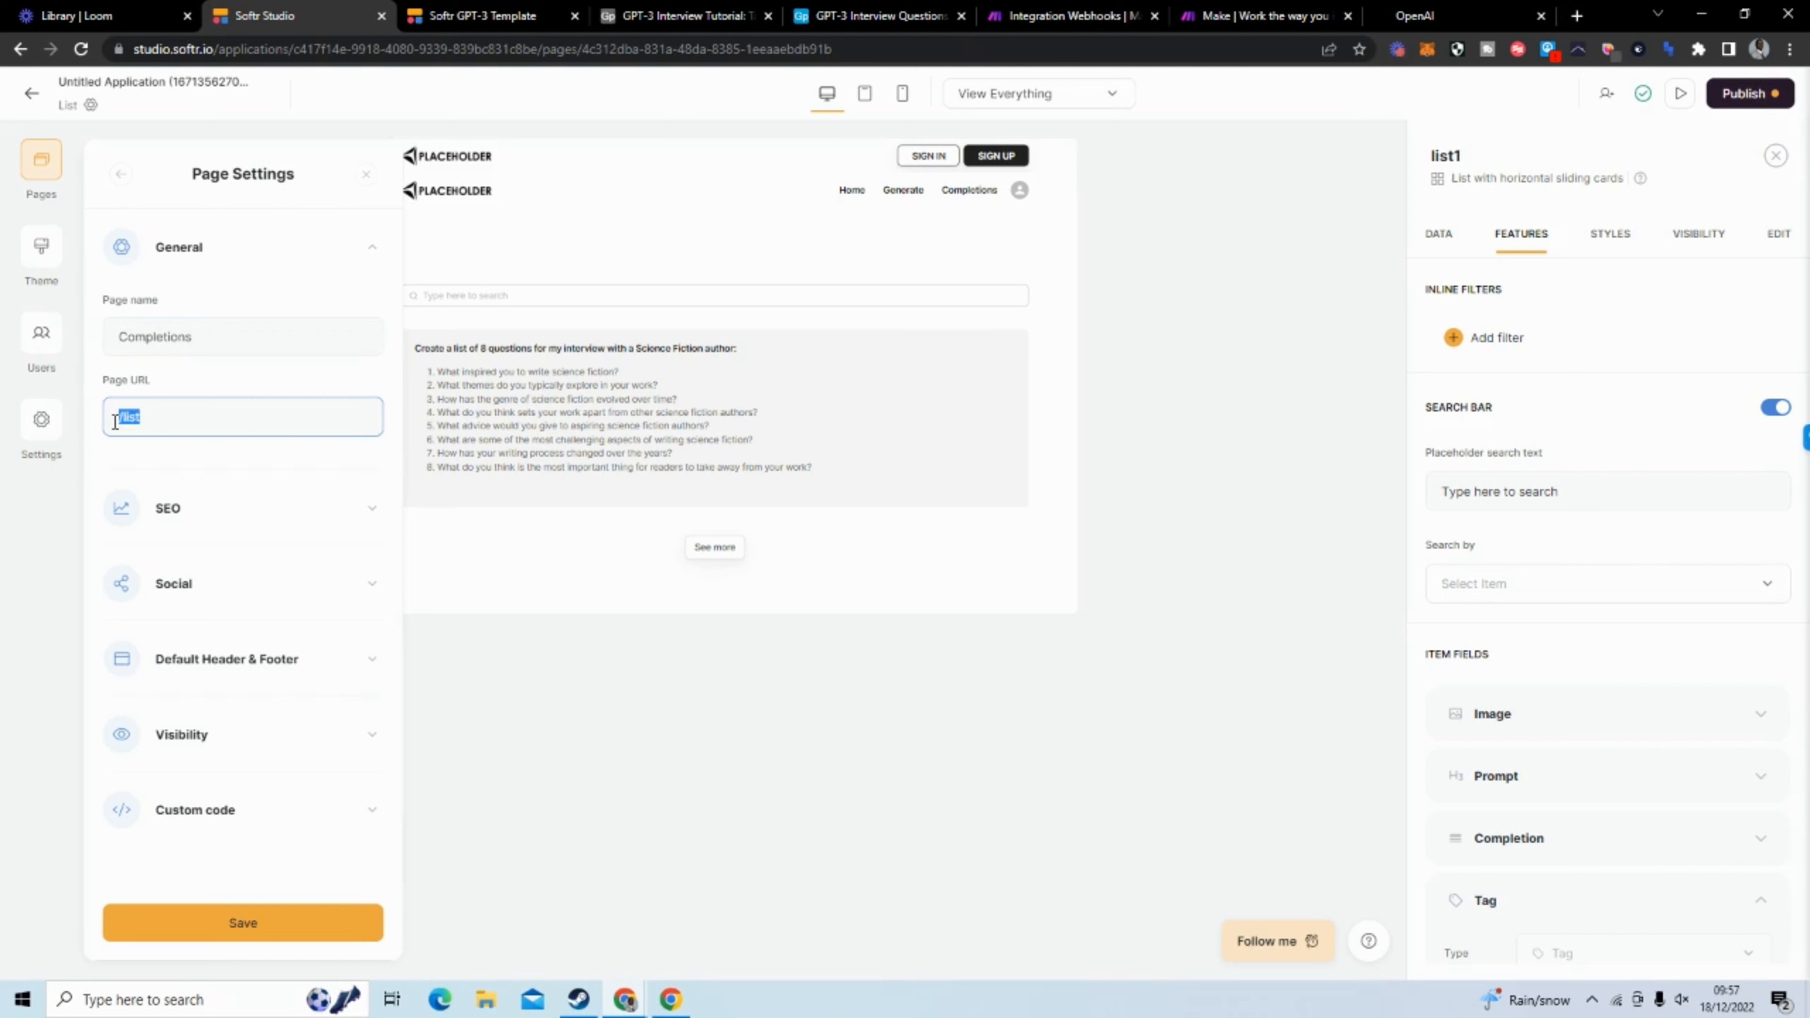
pyautogui.write('/completions')
pyautogui.click(324, 922)
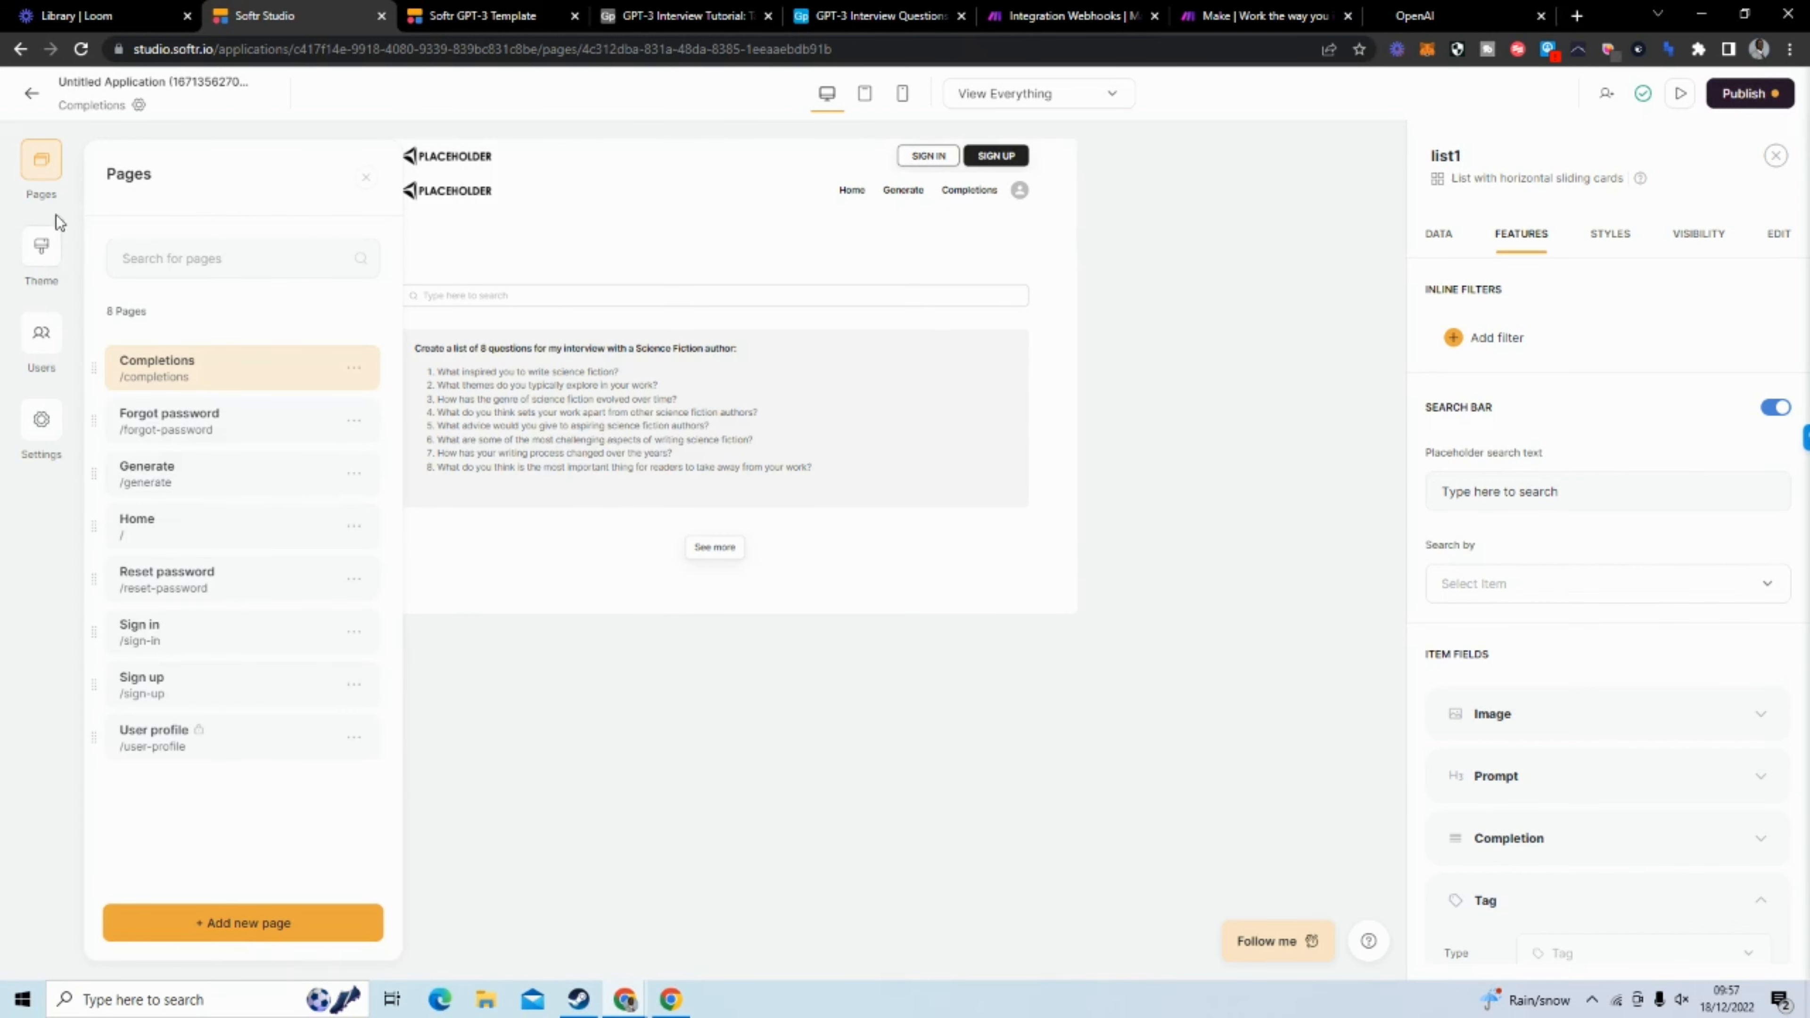
# On the Home page, add an Open page action targeting Generate to the call-to-action block's Generate button
pyautogui.click(218, 532)
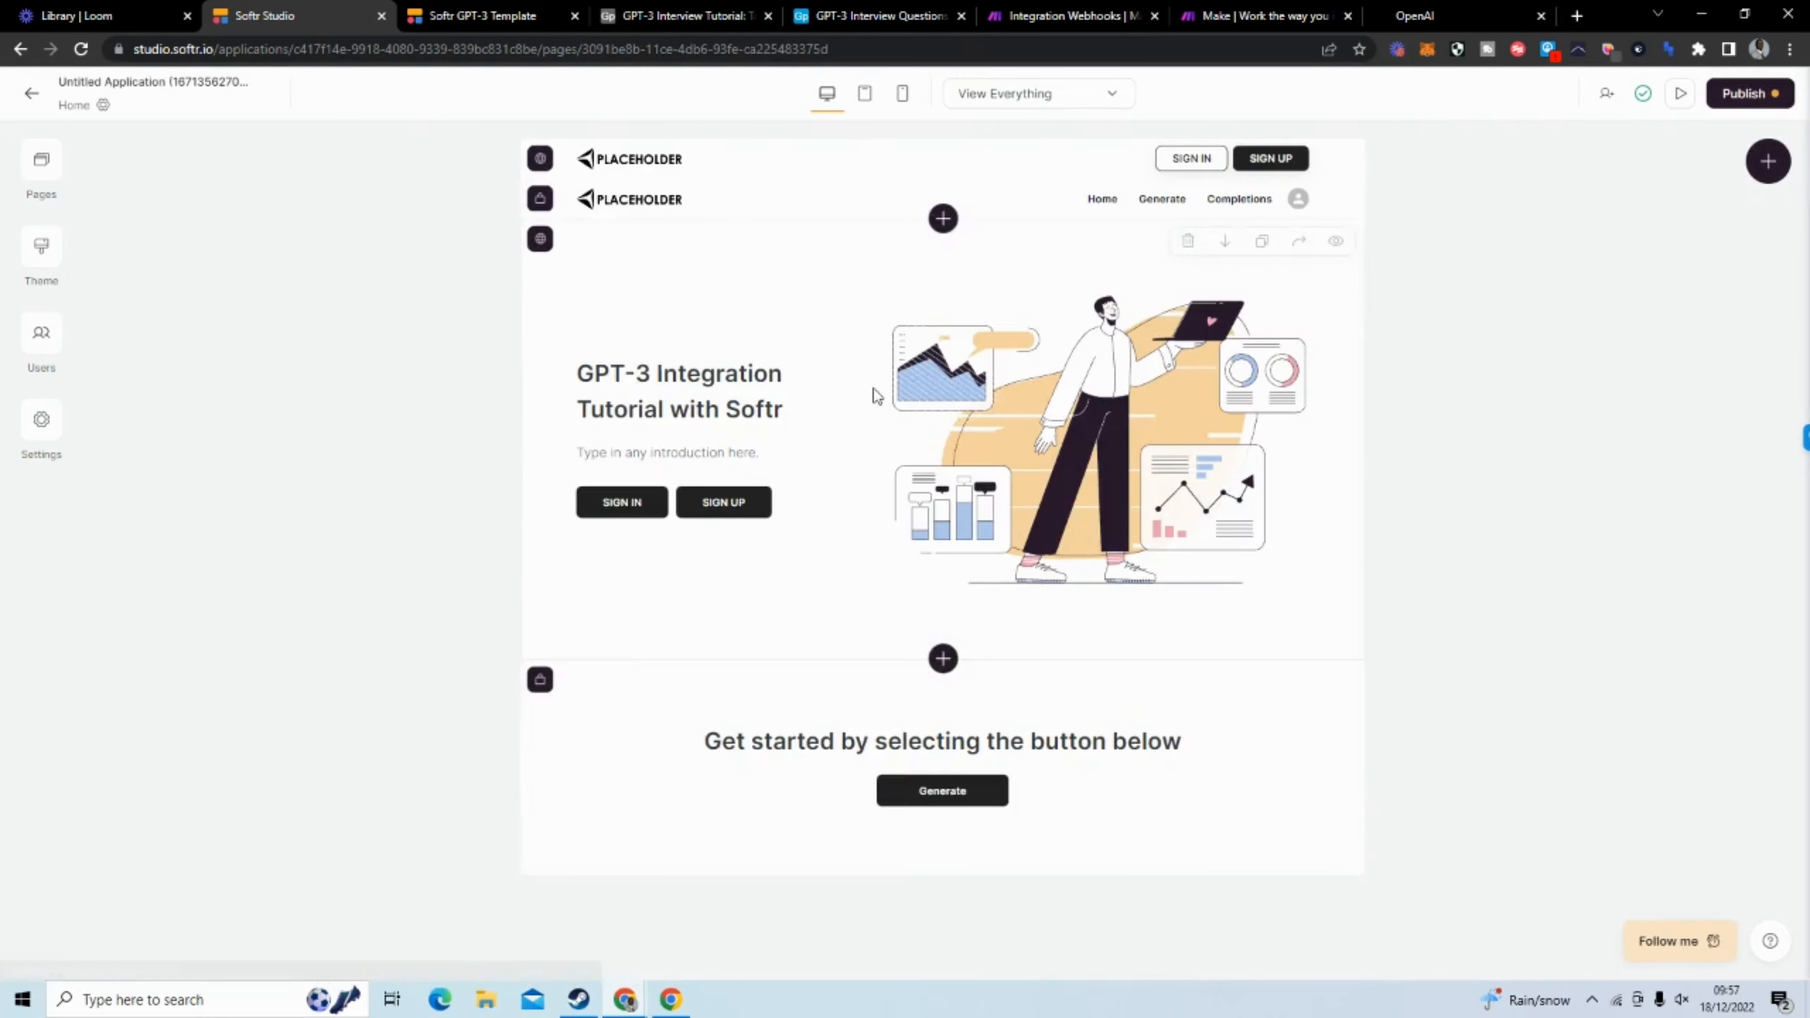
pyautogui.click(960, 792)
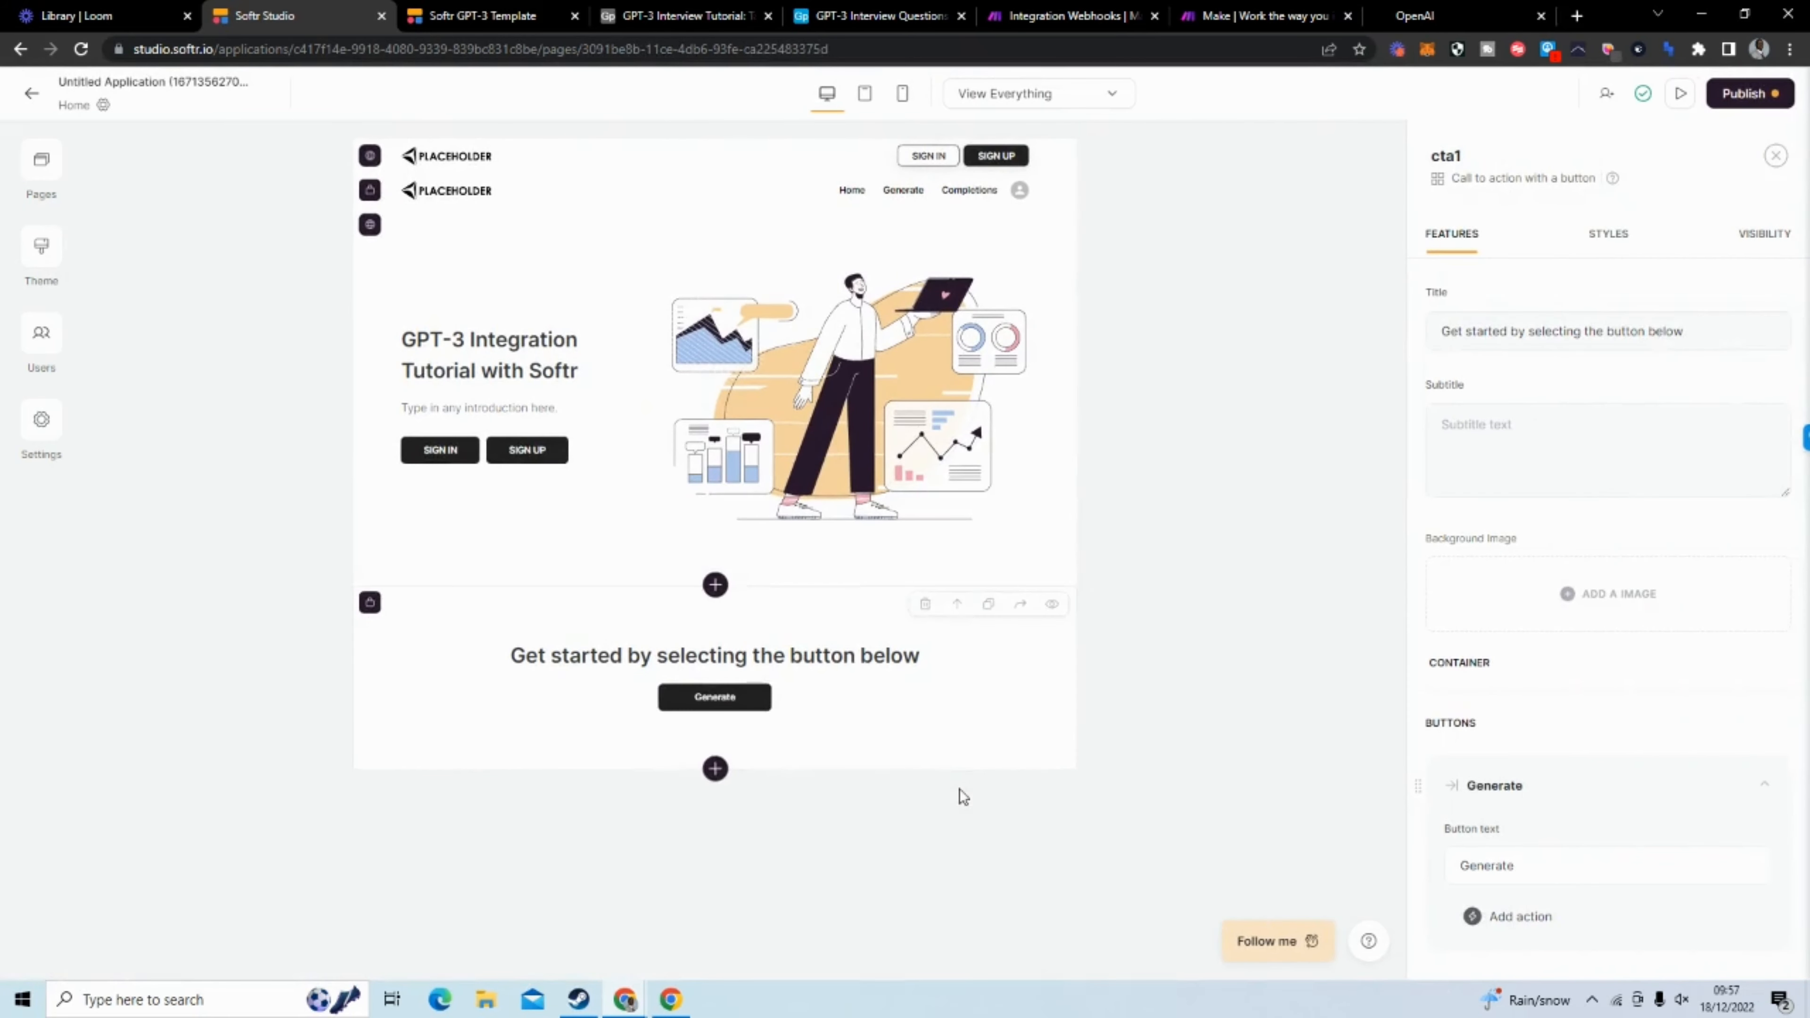
pyautogui.scroll(-5, 1470, 662)
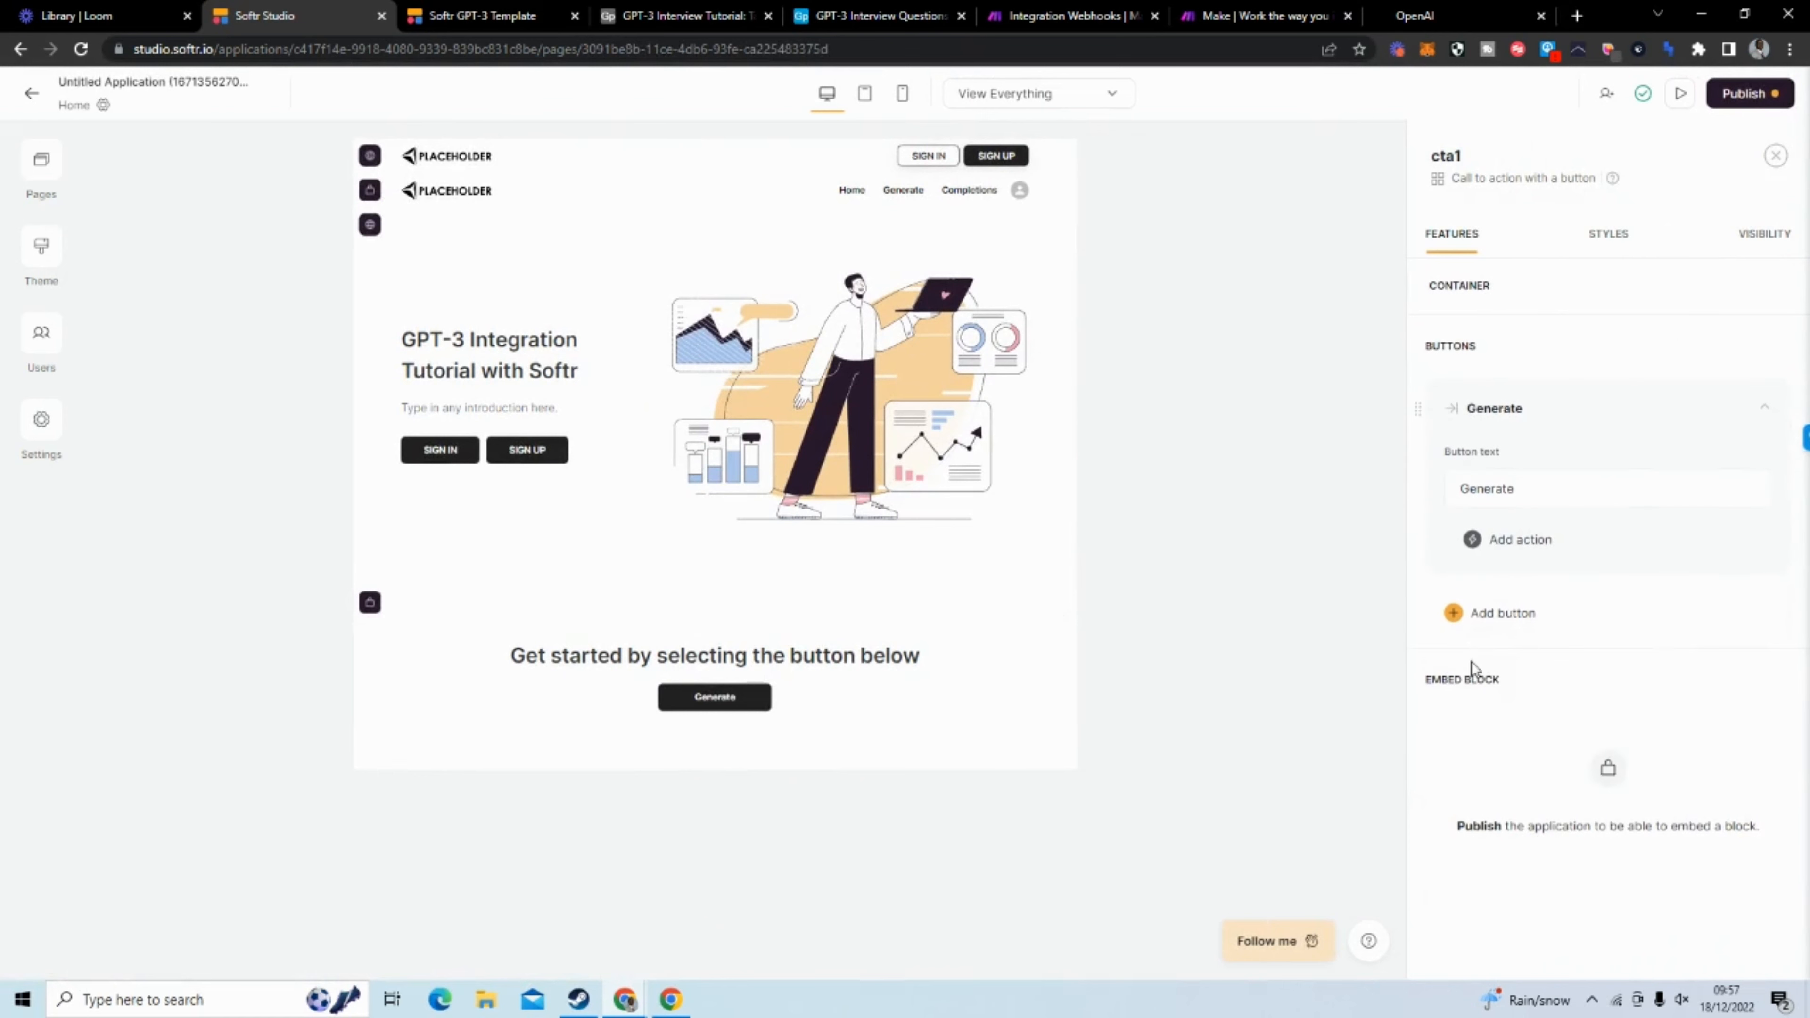
pyautogui.click(1497, 542)
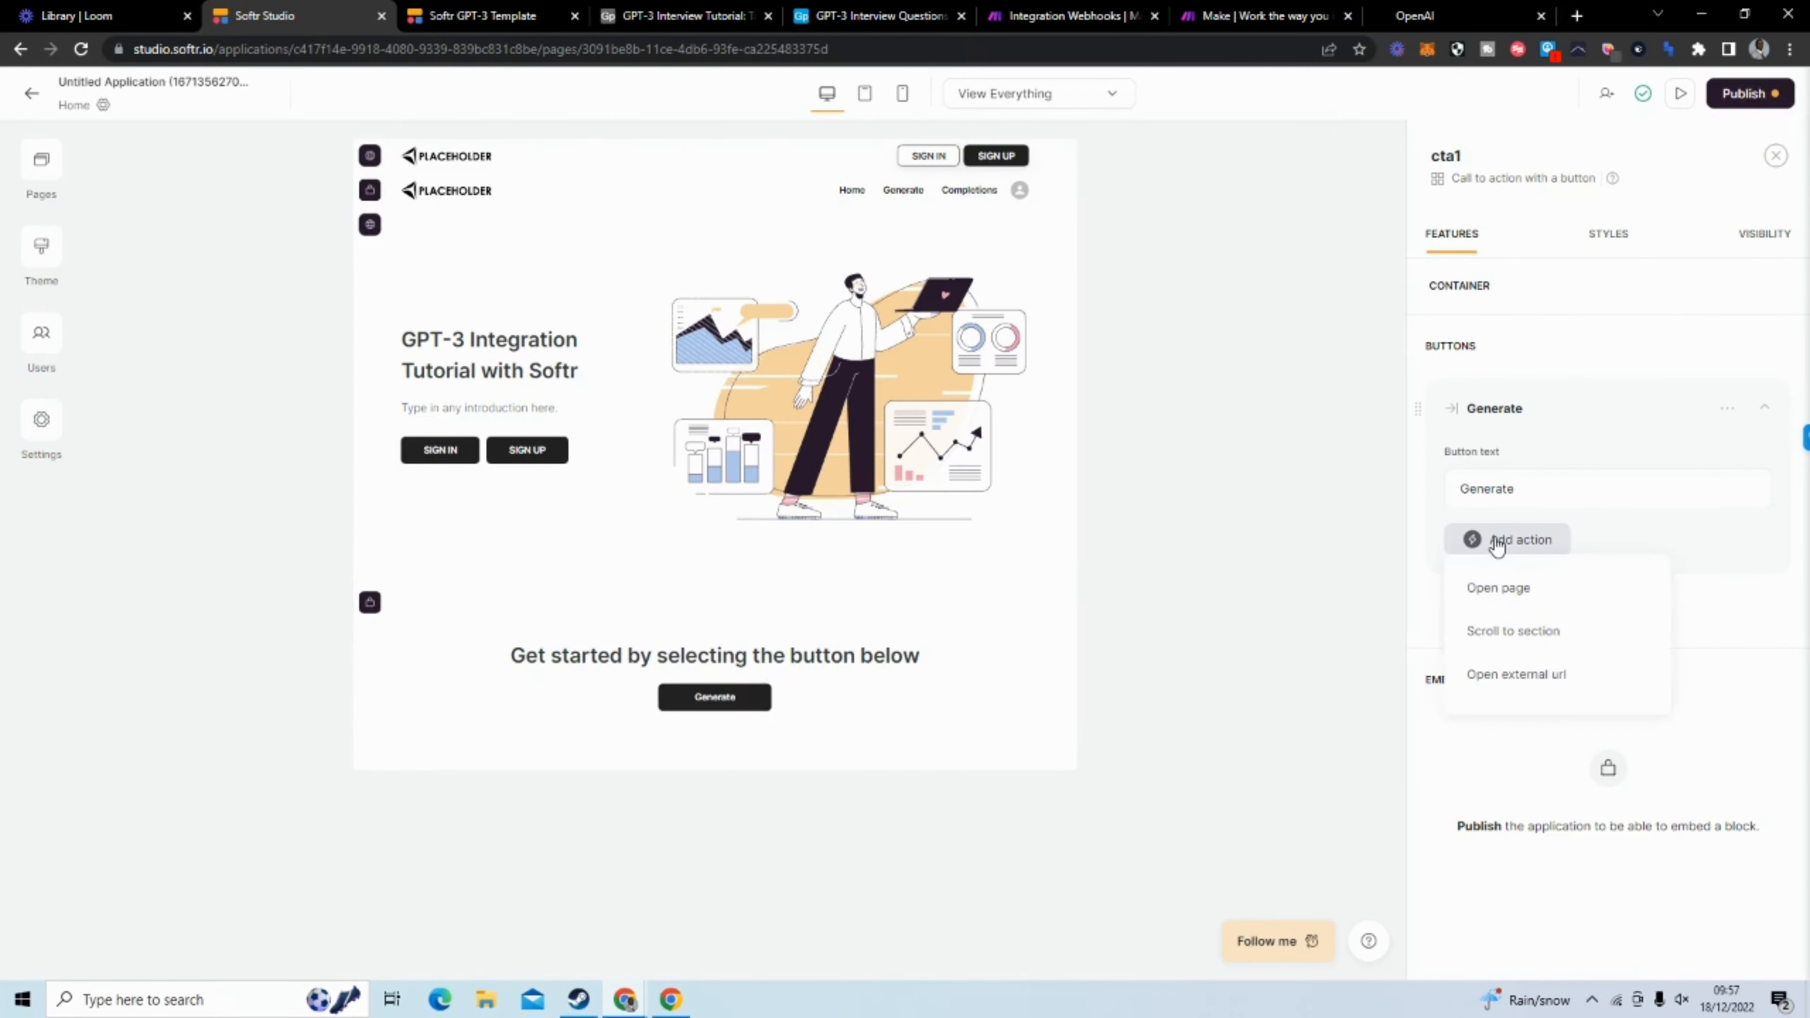
pyautogui.click(1509, 590)
pyautogui.click(1525, 618)
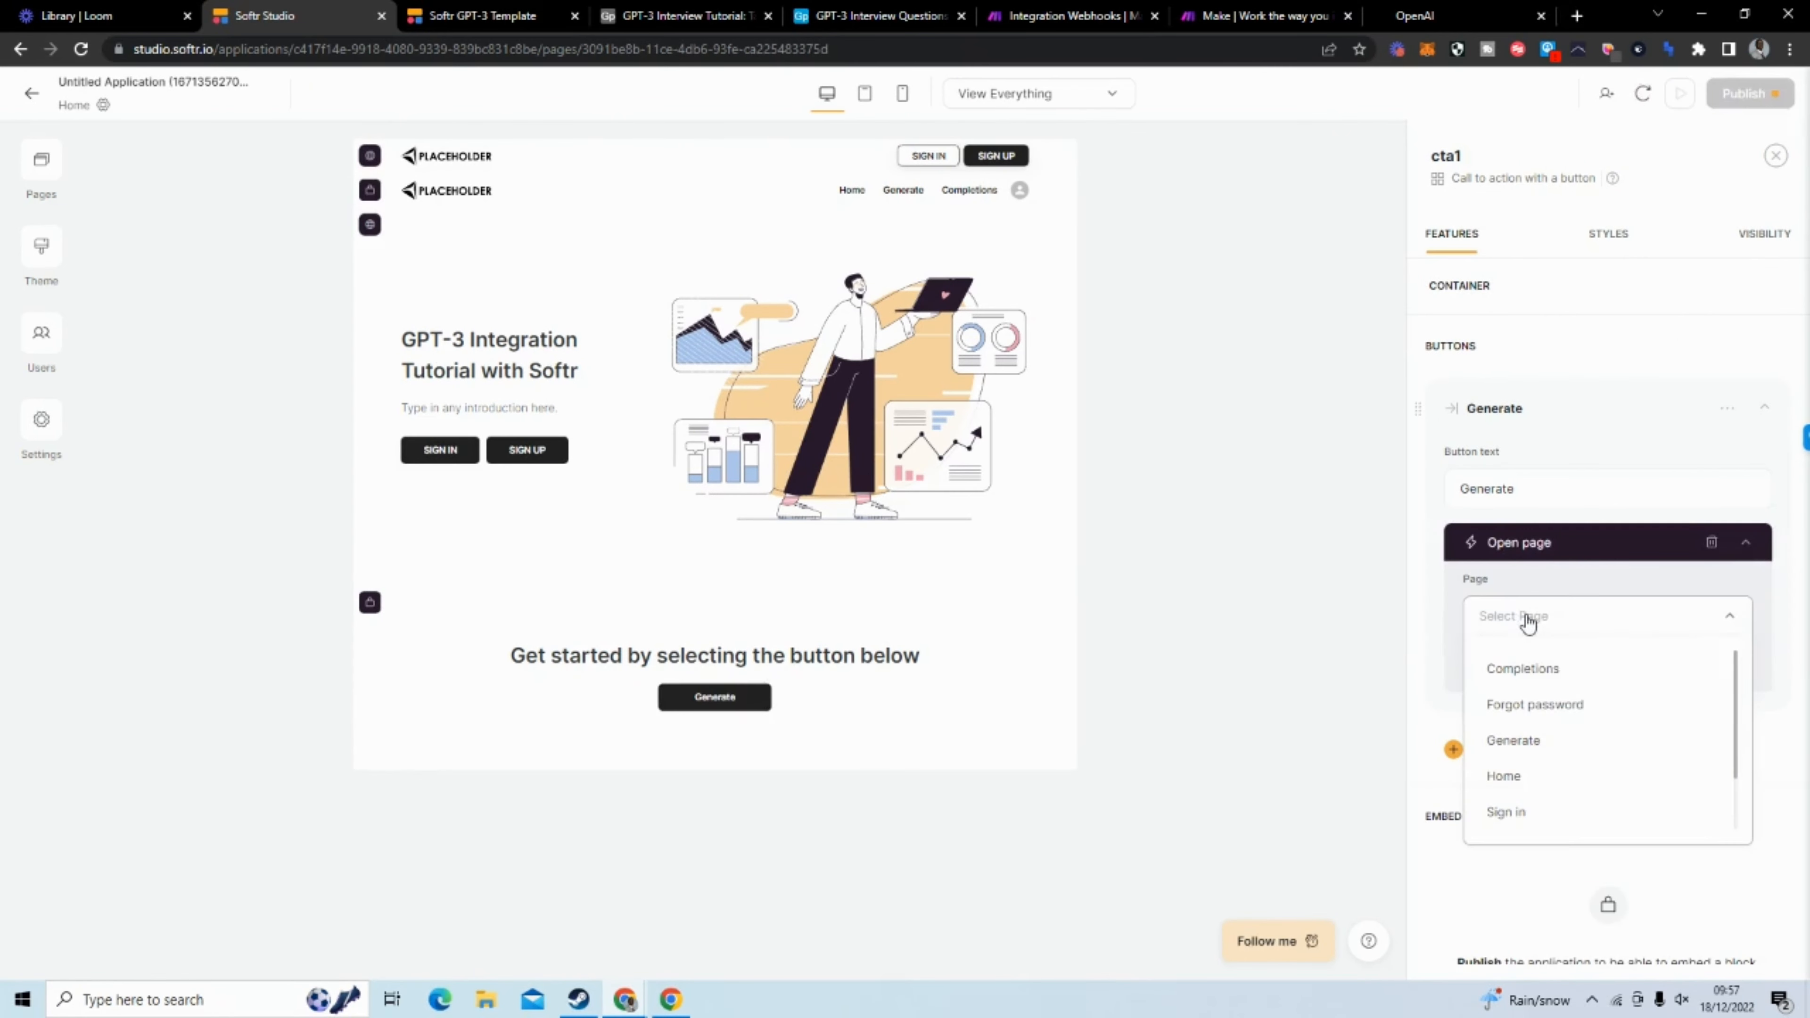
pyautogui.click(1542, 742)
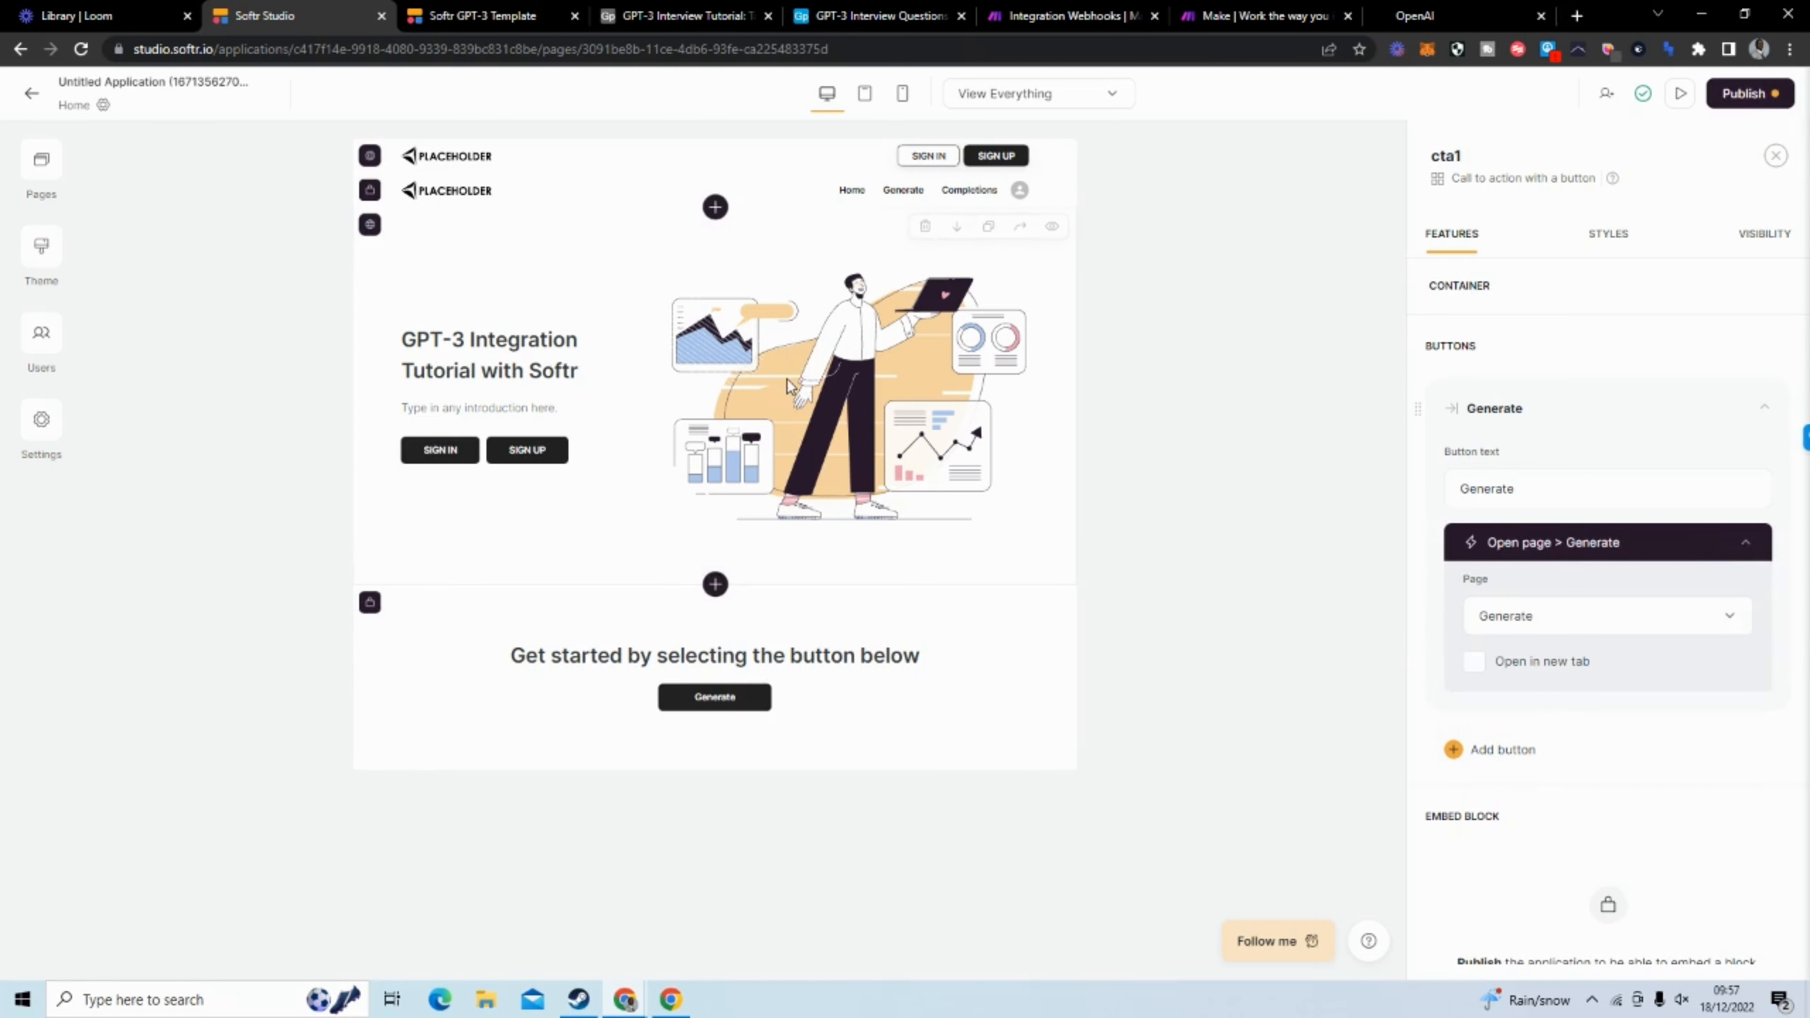
# Add an Open page action to the Generate link in the logged-in header, targeting the Generate page
pyautogui.click(596, 453)
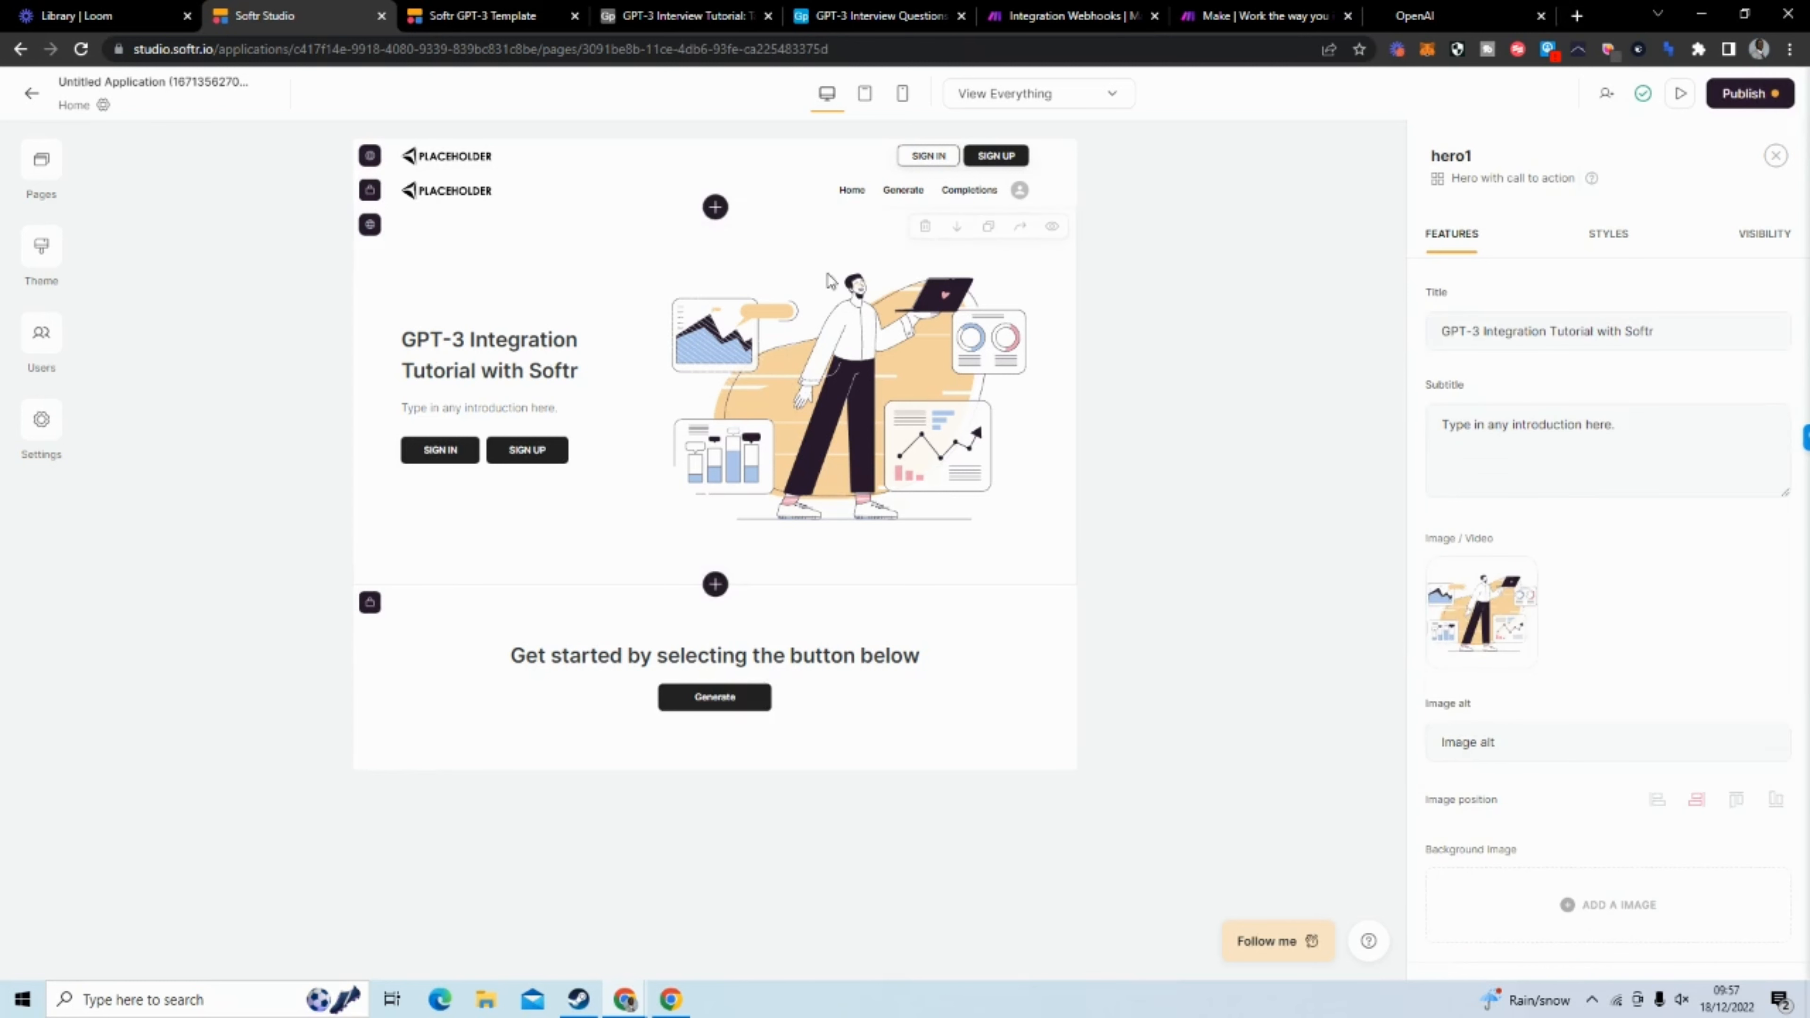
pyautogui.click(895, 198)
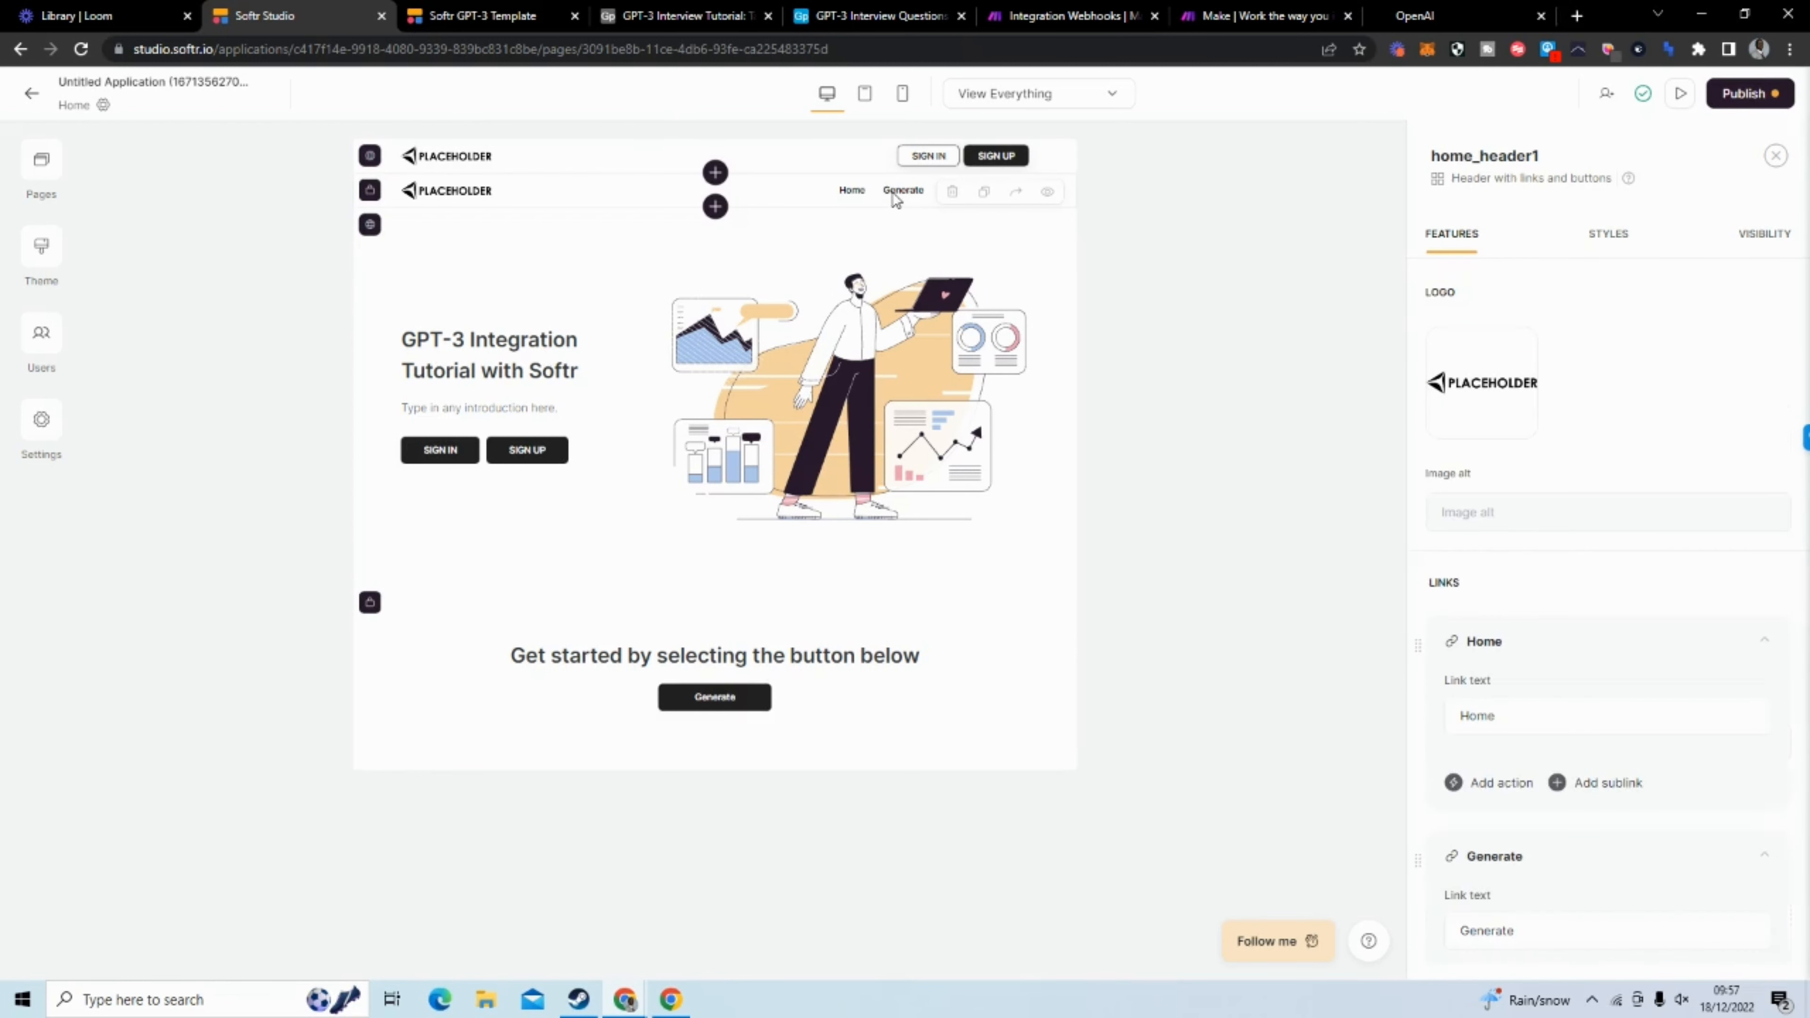
pyautogui.scroll(-5, 1636, 614)
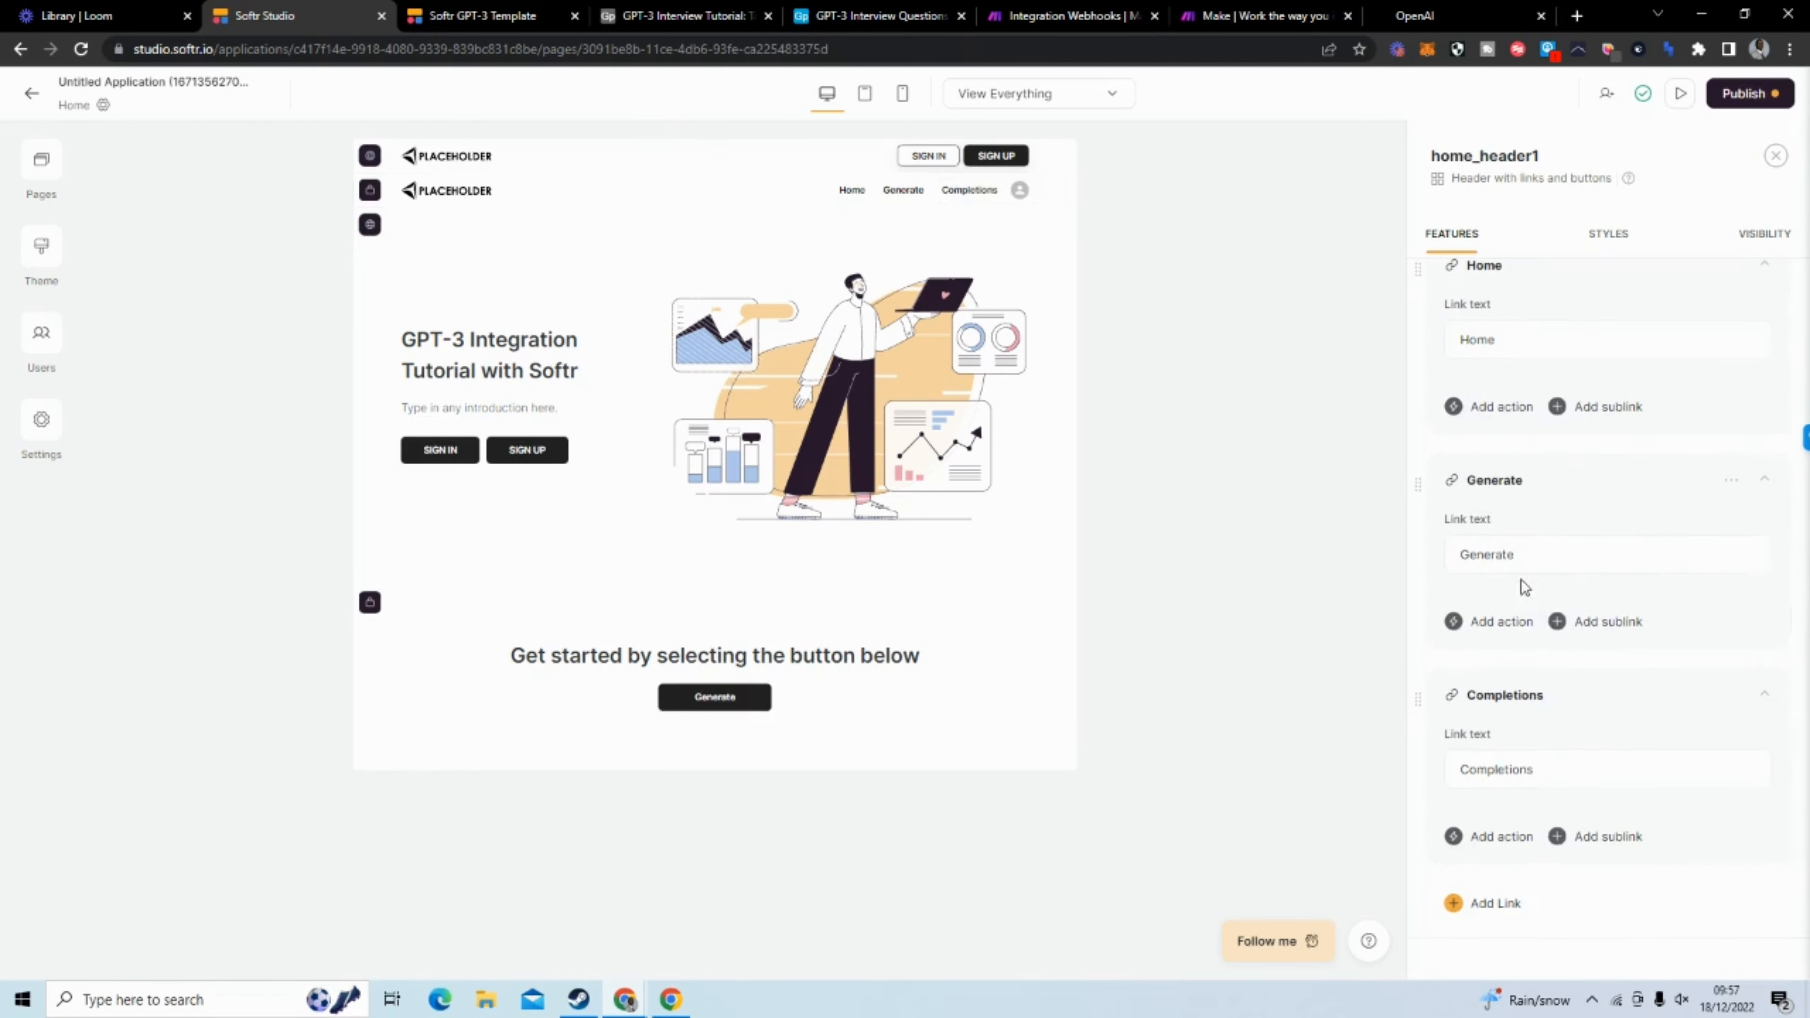
pyautogui.click(1488, 622)
pyautogui.click(1500, 660)
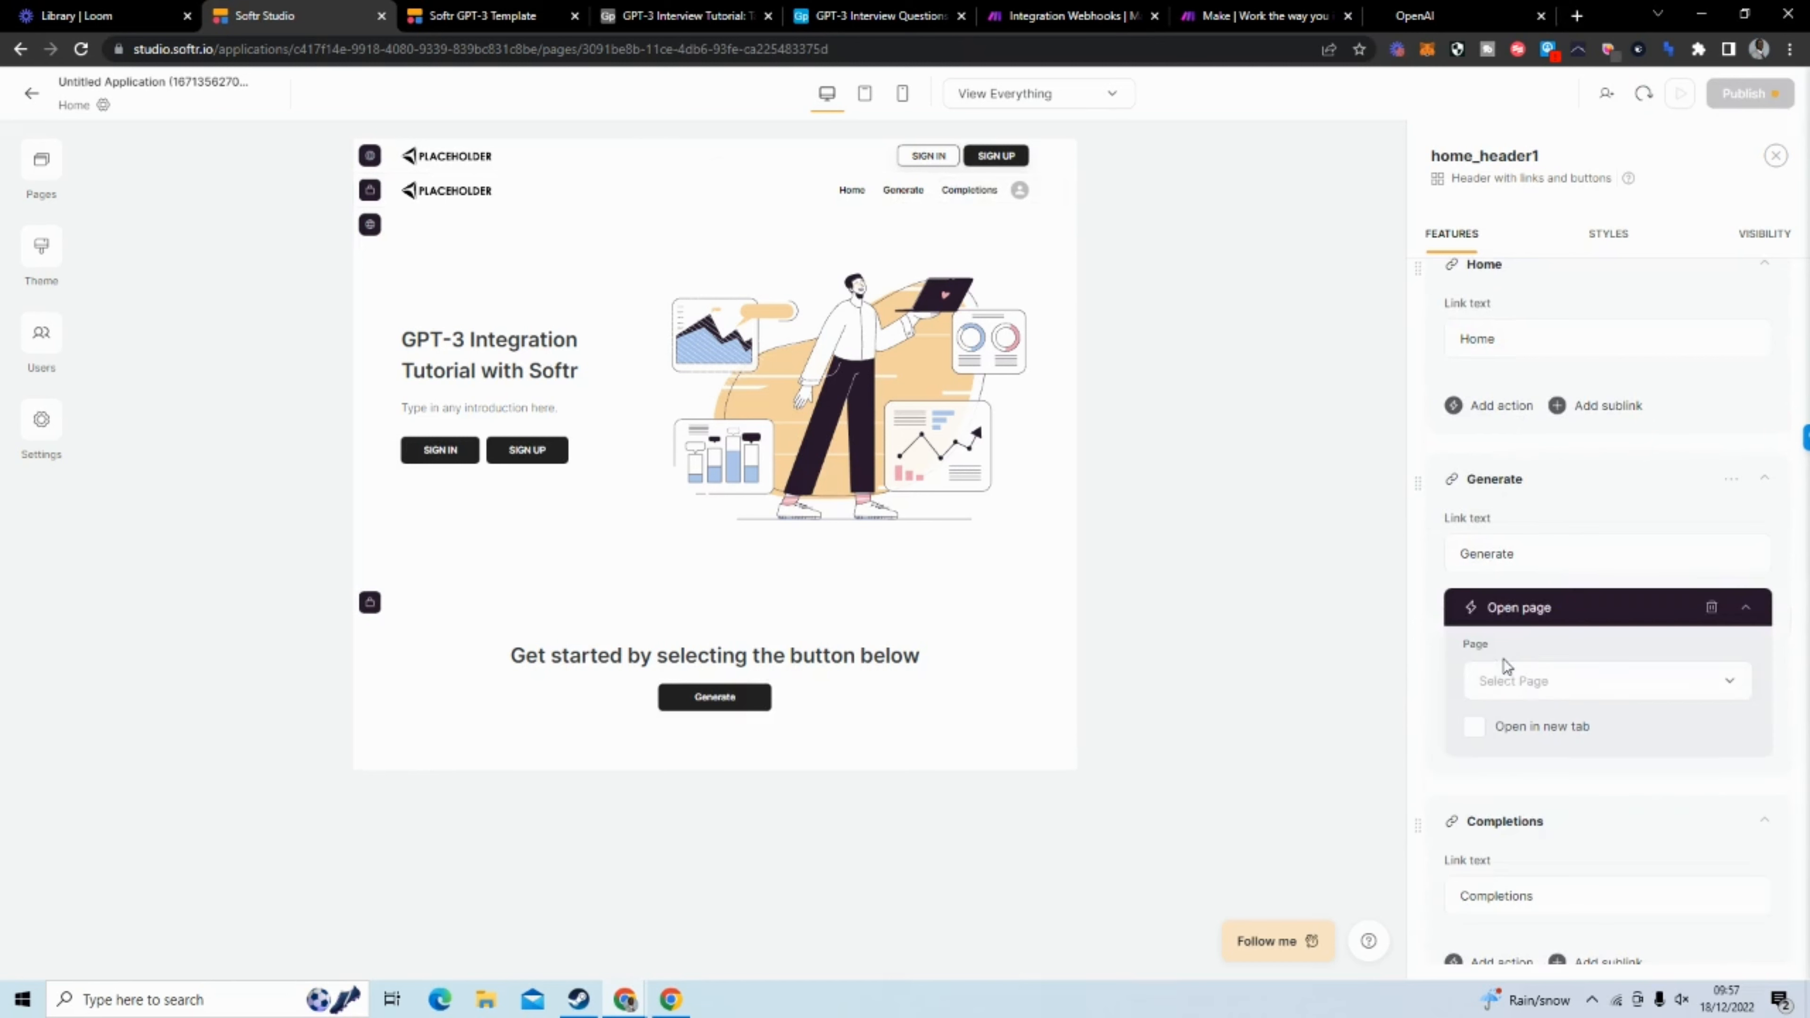
pyautogui.click(1551, 700)
pyautogui.click(1543, 563)
# Add an Open page action to the header's Completions link, targeting the Completions page
pyautogui.scroll(-1, 1553, 621)
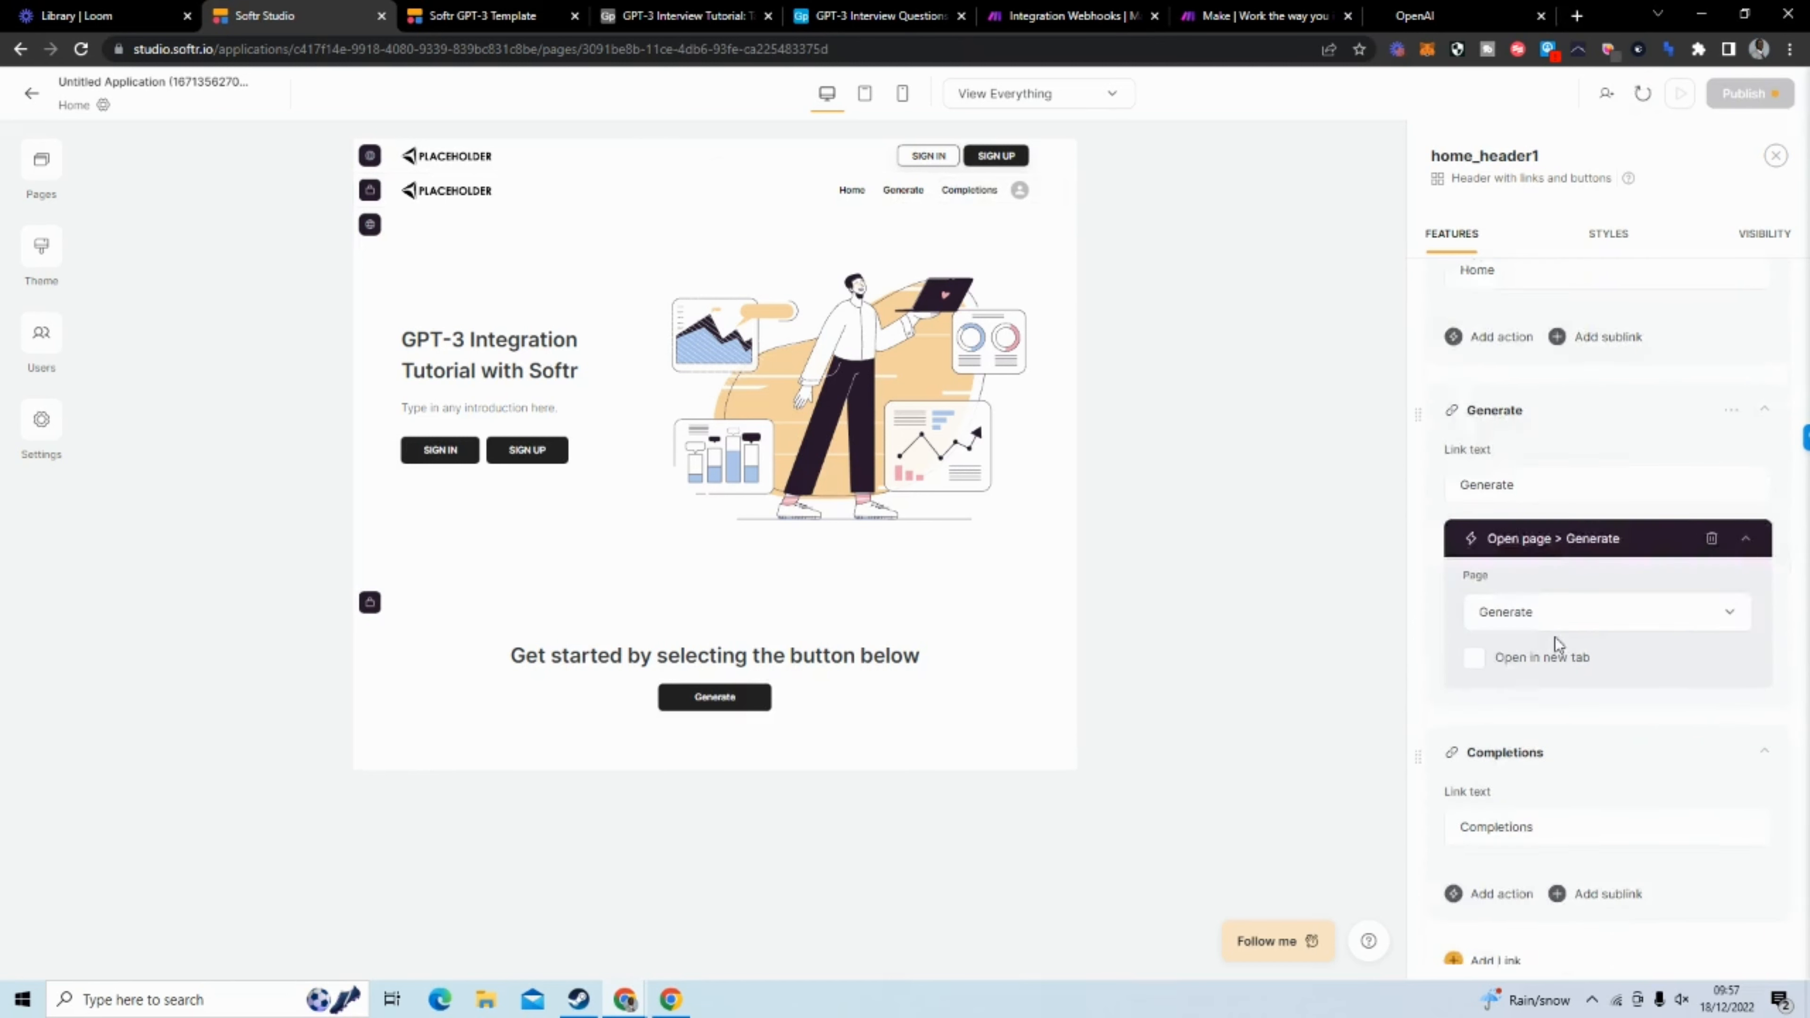
pyautogui.scroll(-3, 1556, 643)
pyautogui.click(1473, 684)
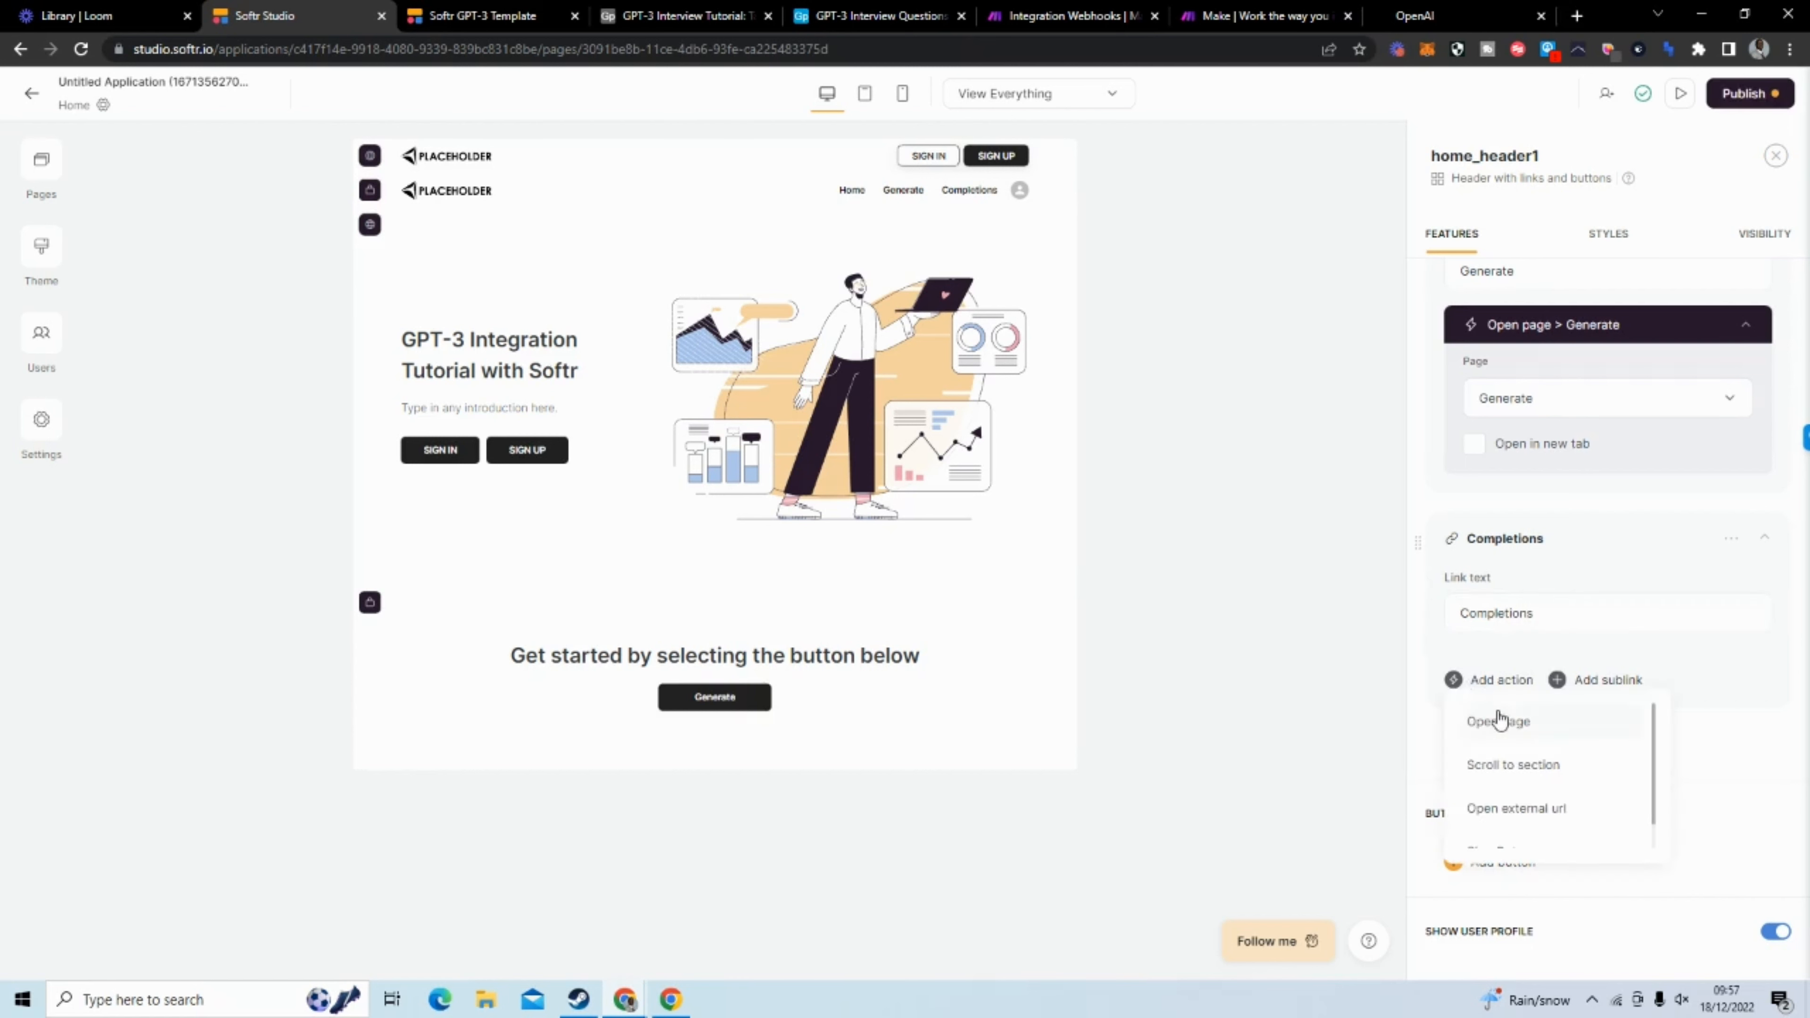
pyautogui.click(1491, 721)
pyautogui.click(1516, 740)
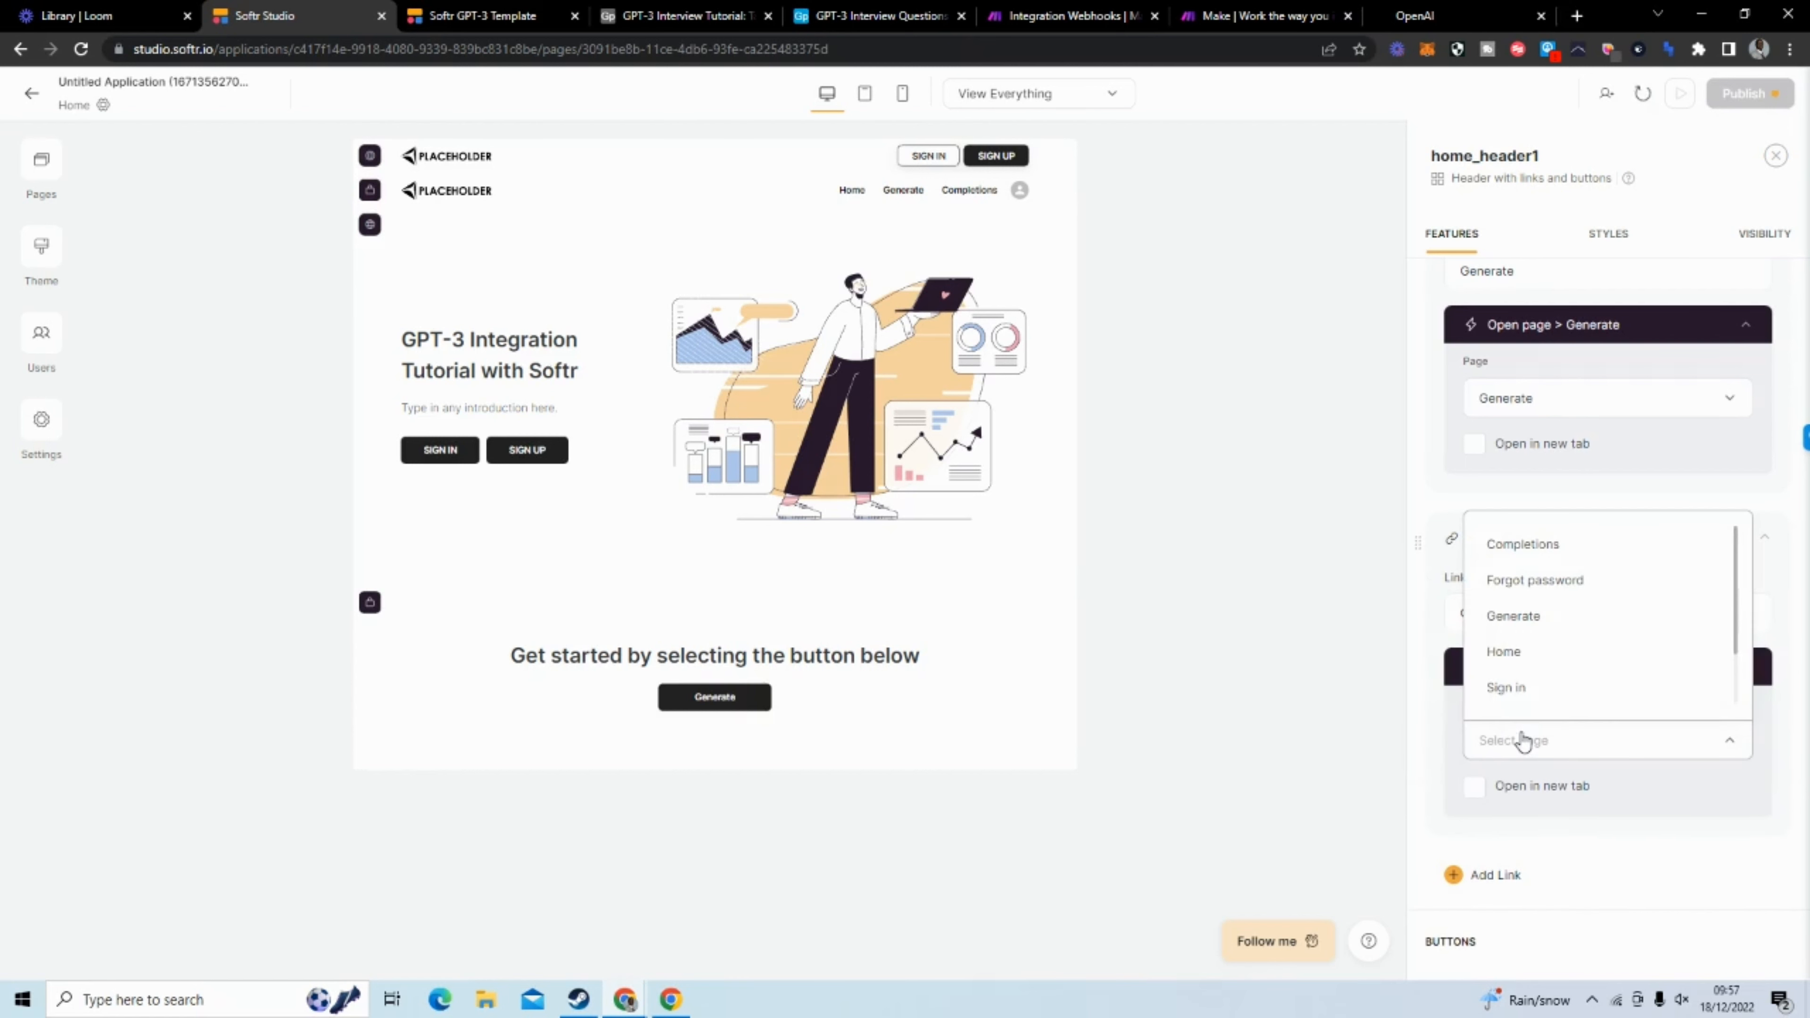
pyautogui.click(1540, 551)
# Add an Open page action to the header's Home link, targeting the Home page, and close the block settings
pyautogui.scroll(4, 1541, 592)
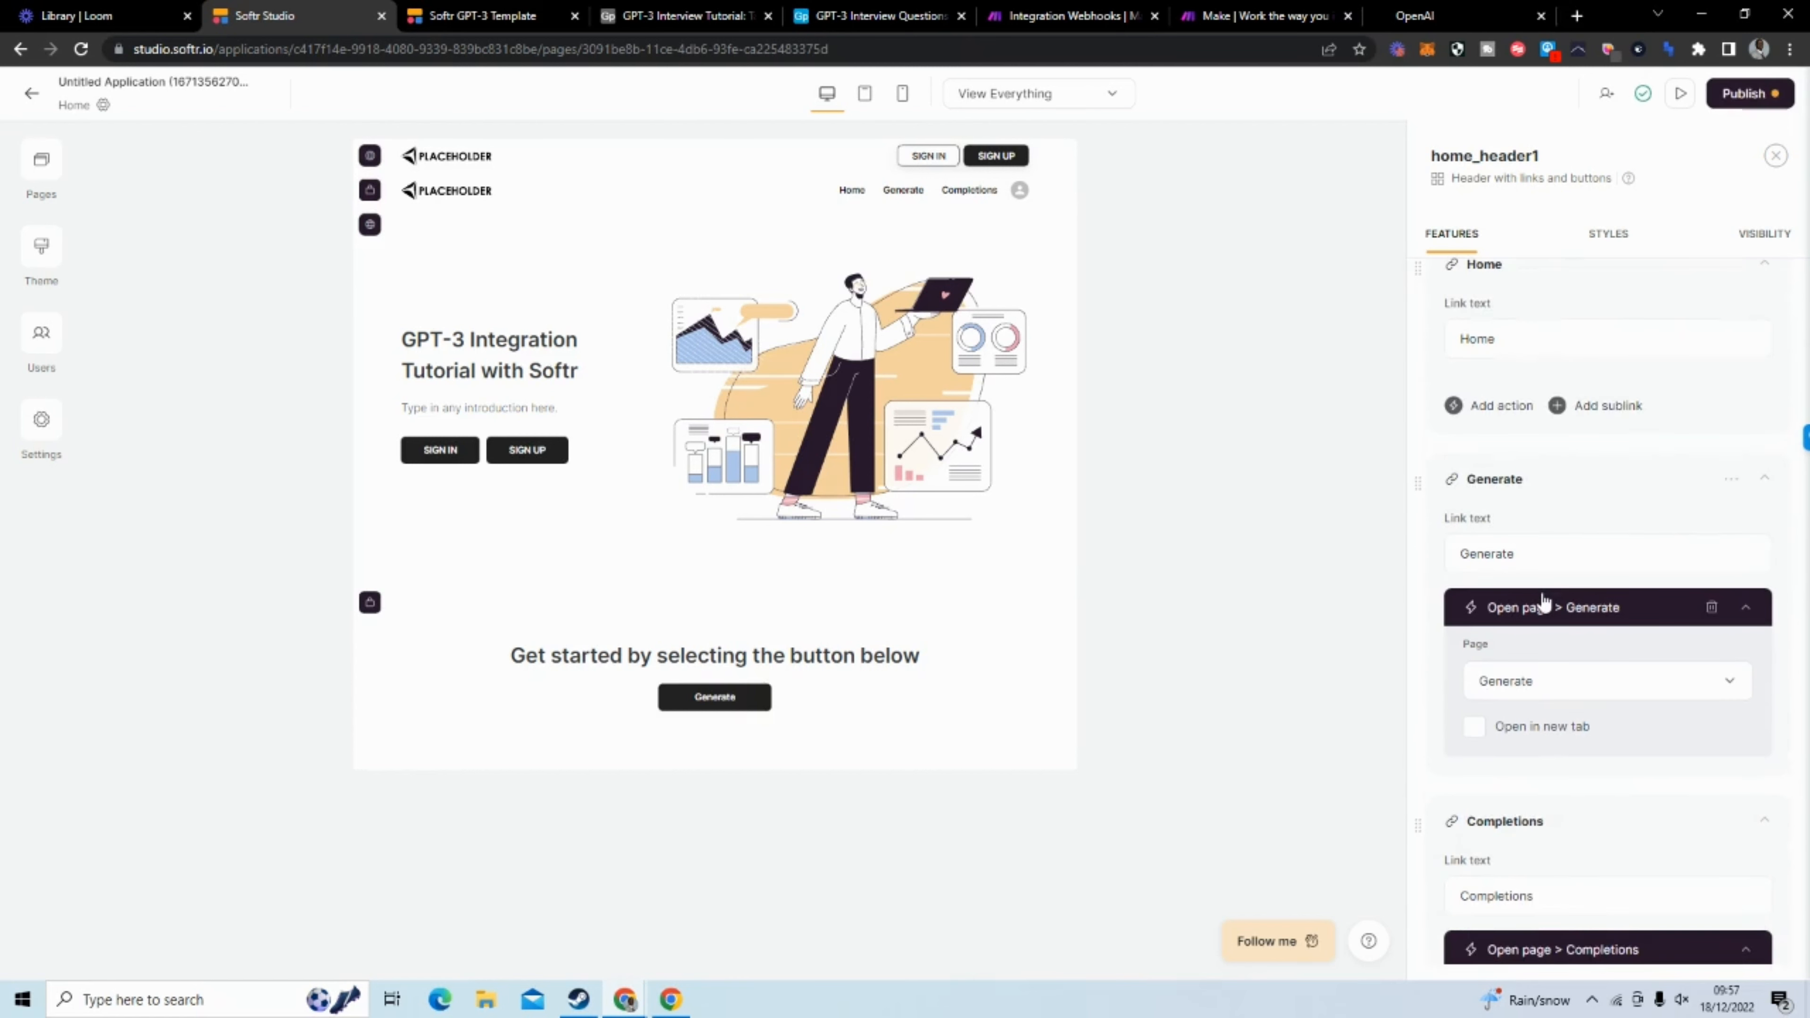
pyautogui.scroll(5, 1543, 601)
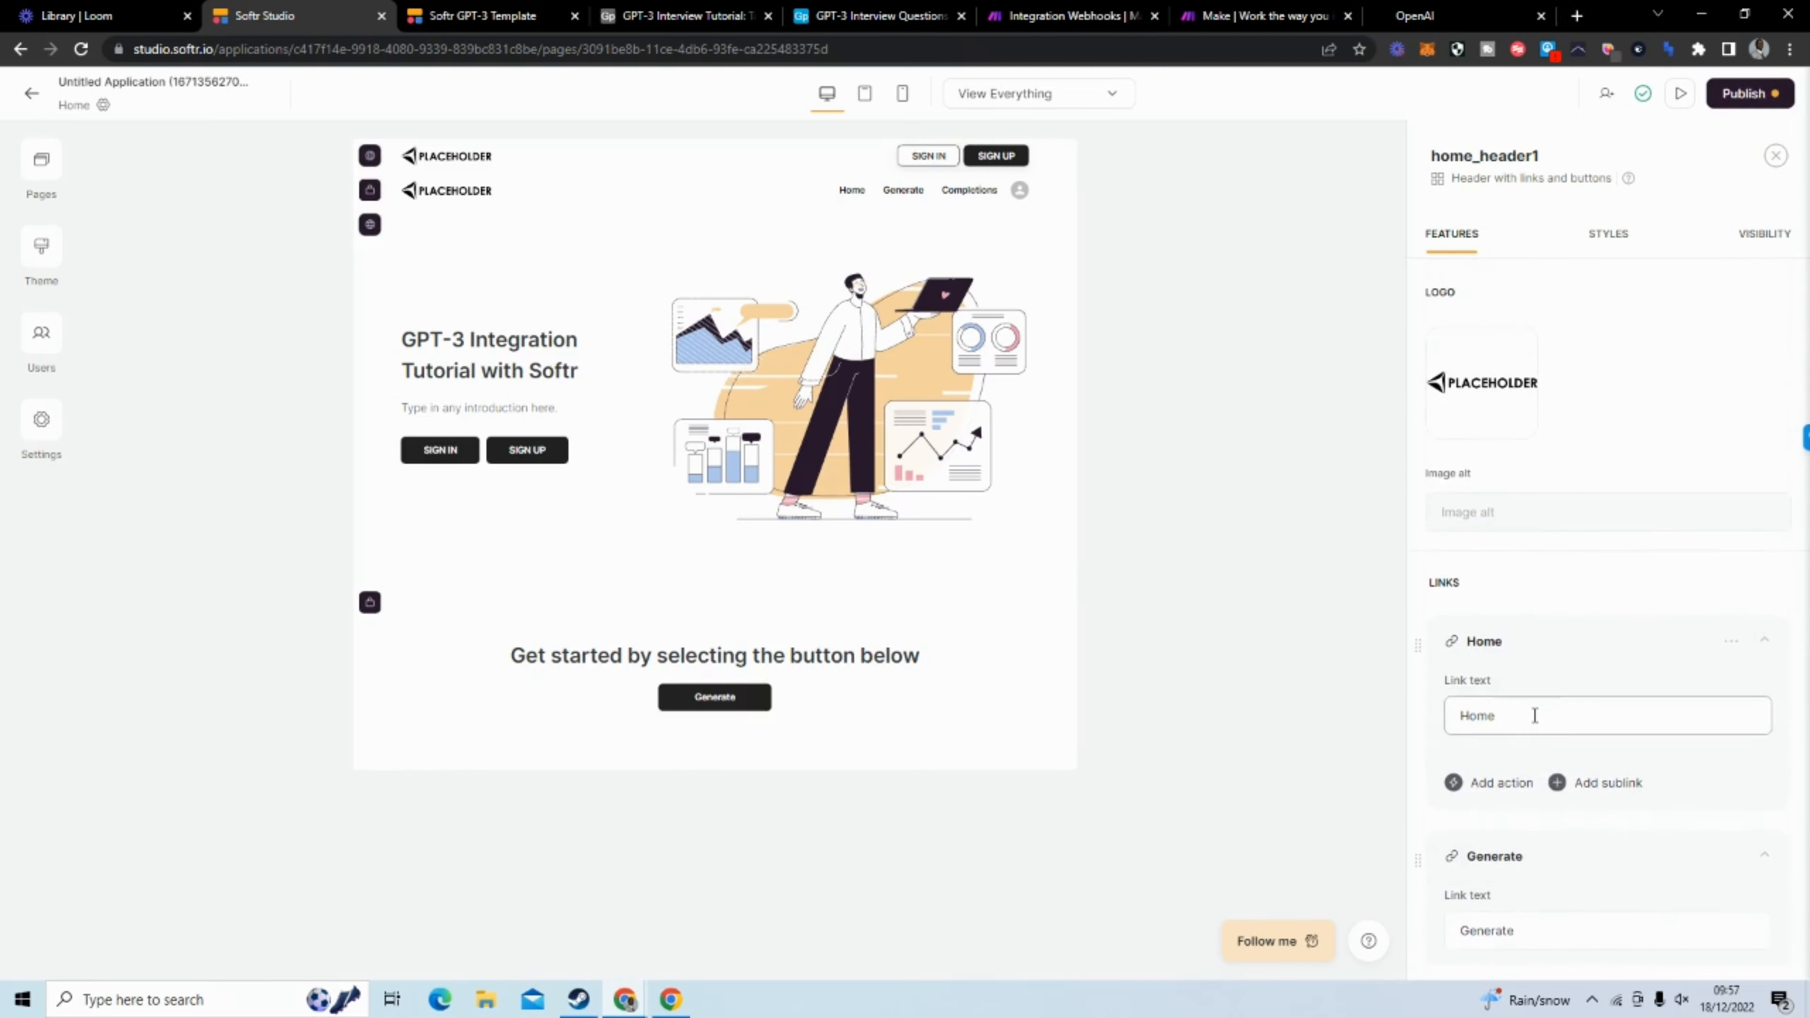
pyautogui.click(1492, 788)
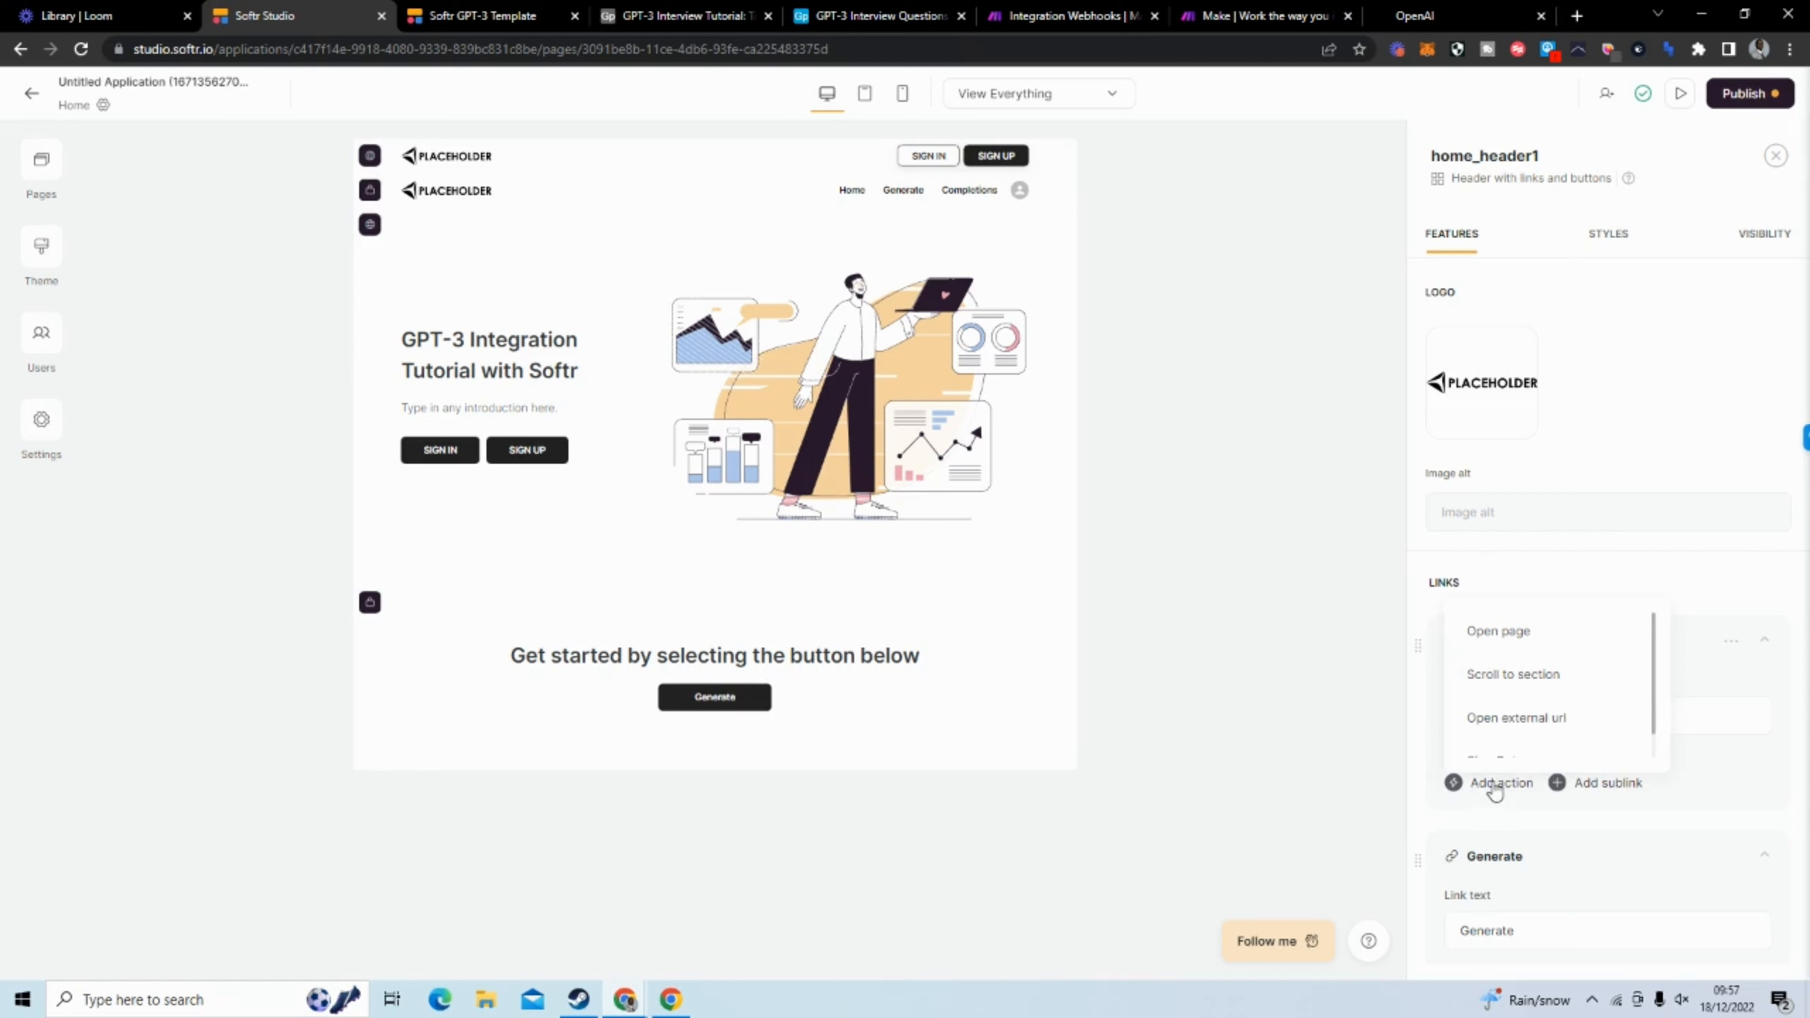
pyautogui.click(1527, 635)
pyautogui.click(1570, 844)
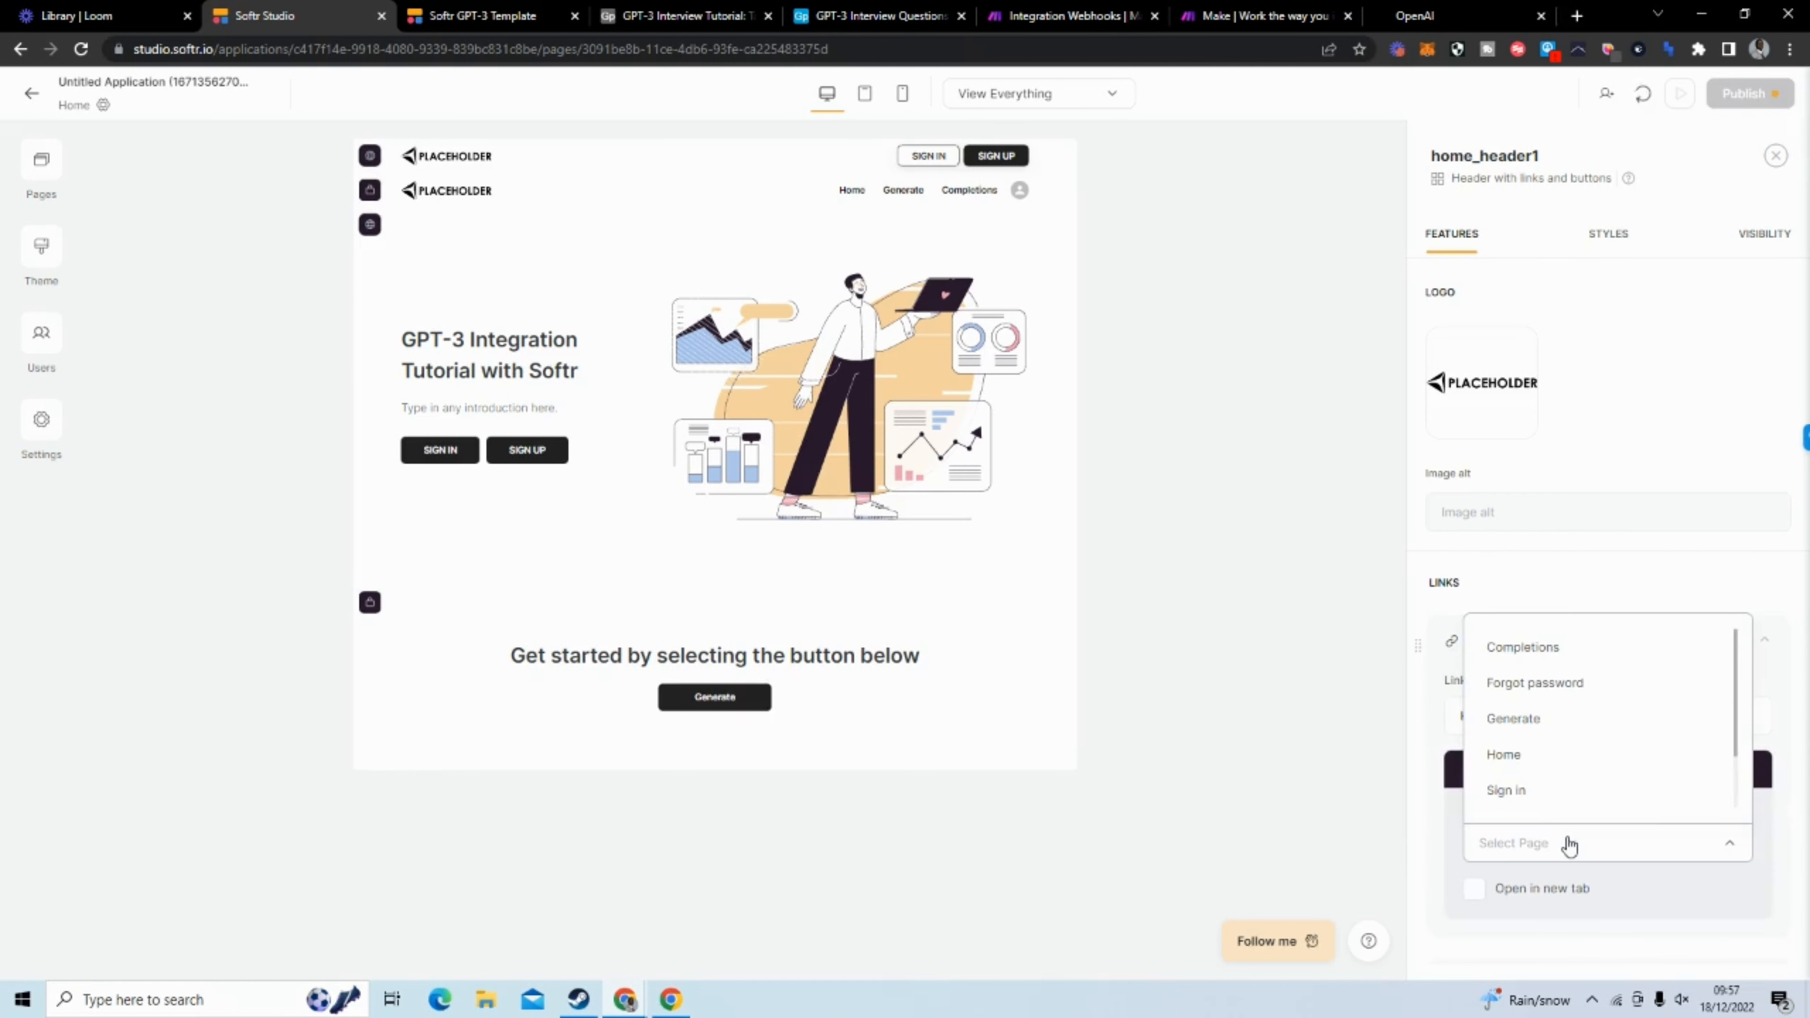
pyautogui.click(1596, 757)
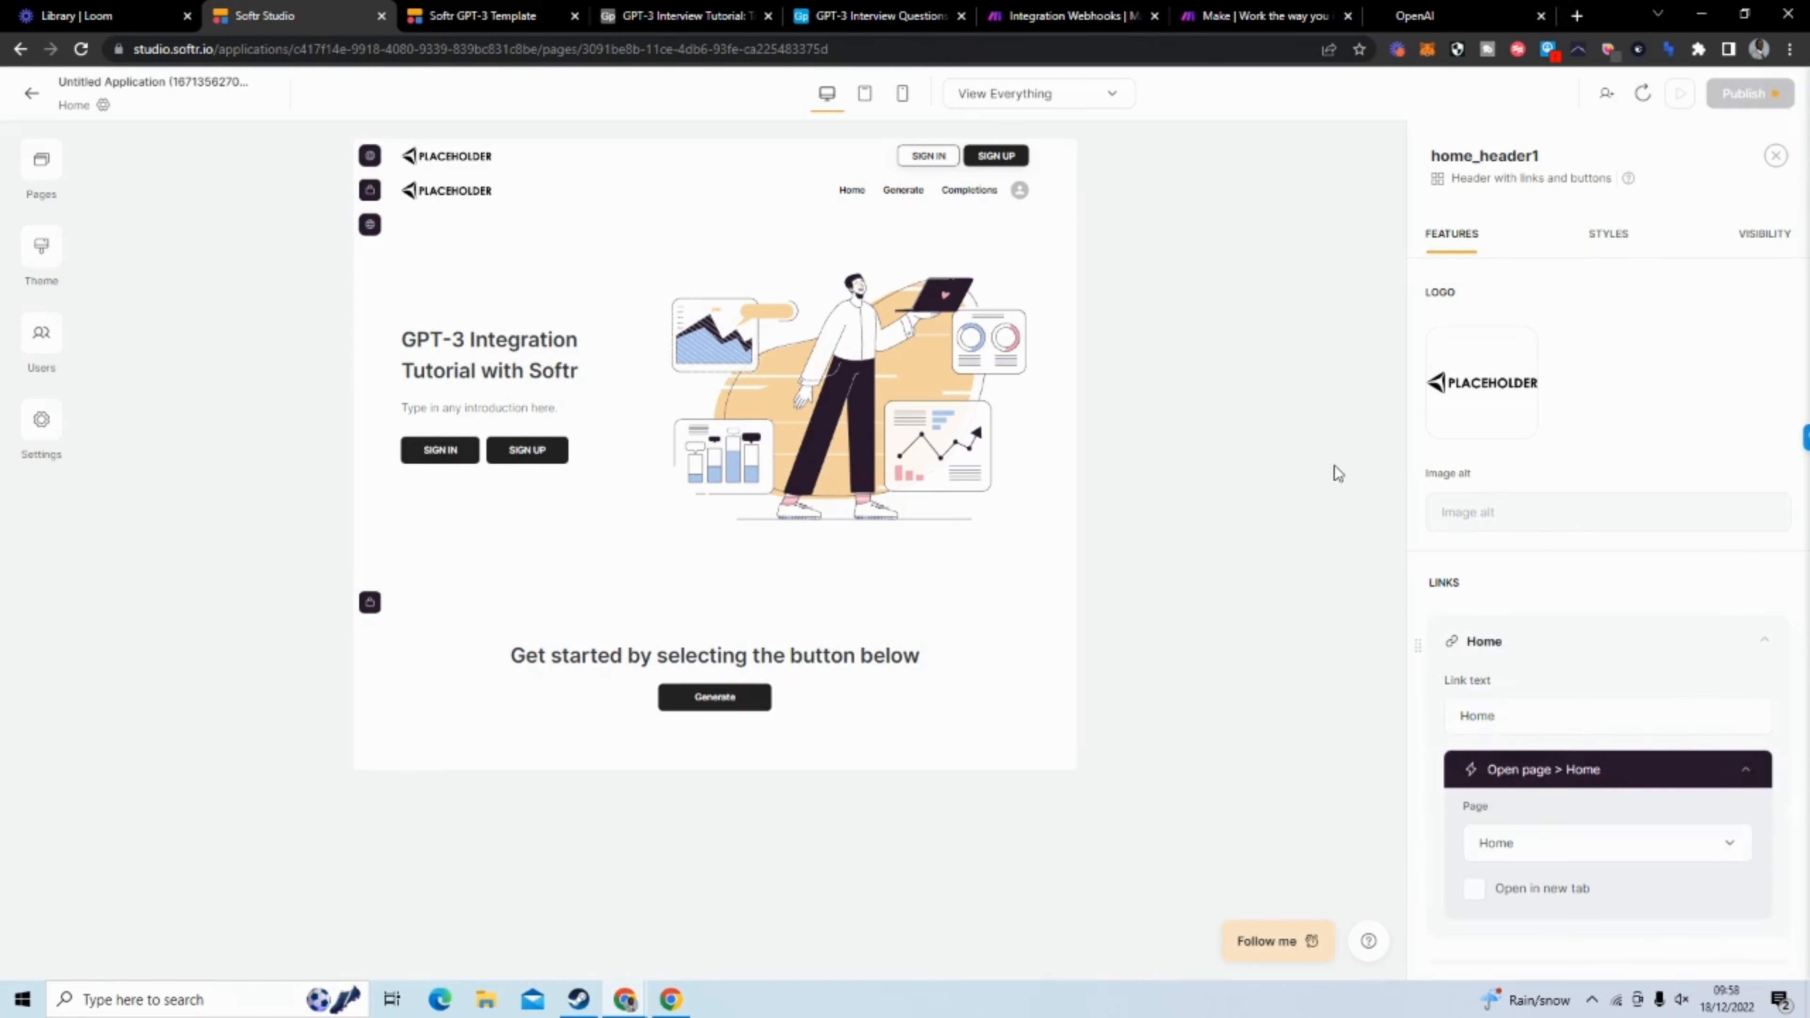
pyautogui.click(1214, 356)
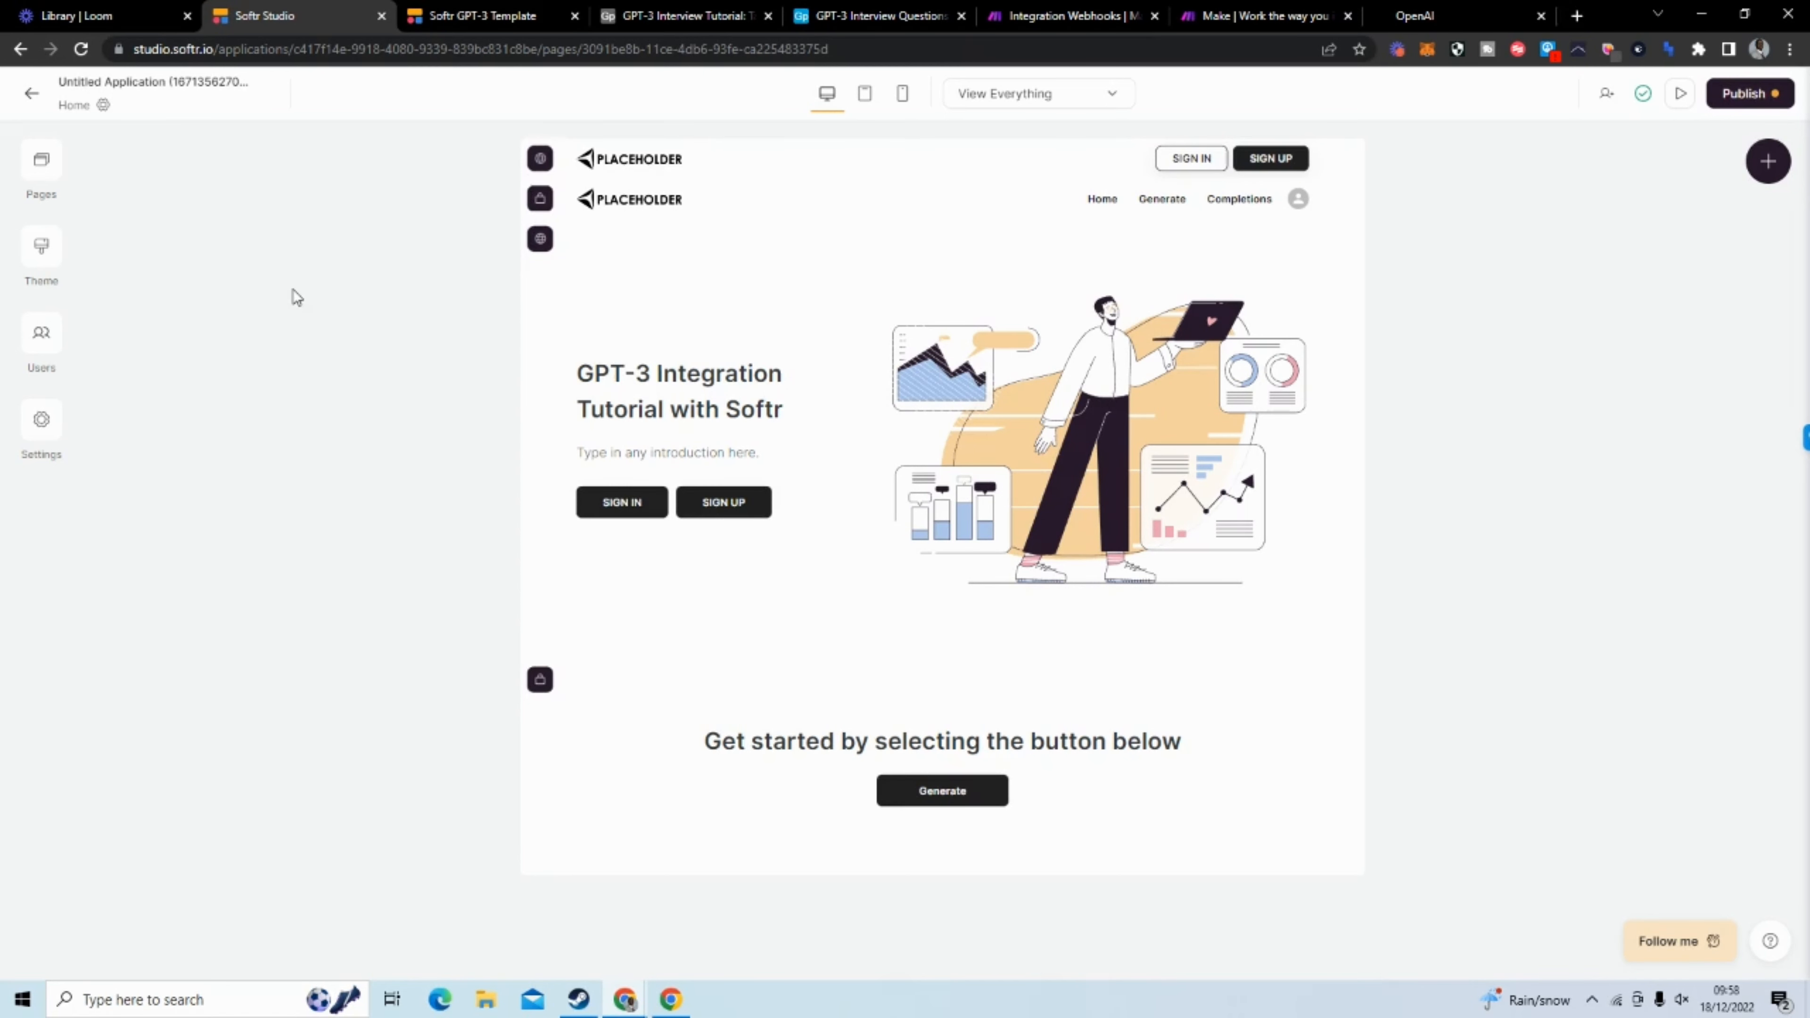
# Restrict the Generate page's visibility to Logged in users and save its page settings
pyautogui.click(34, 164)
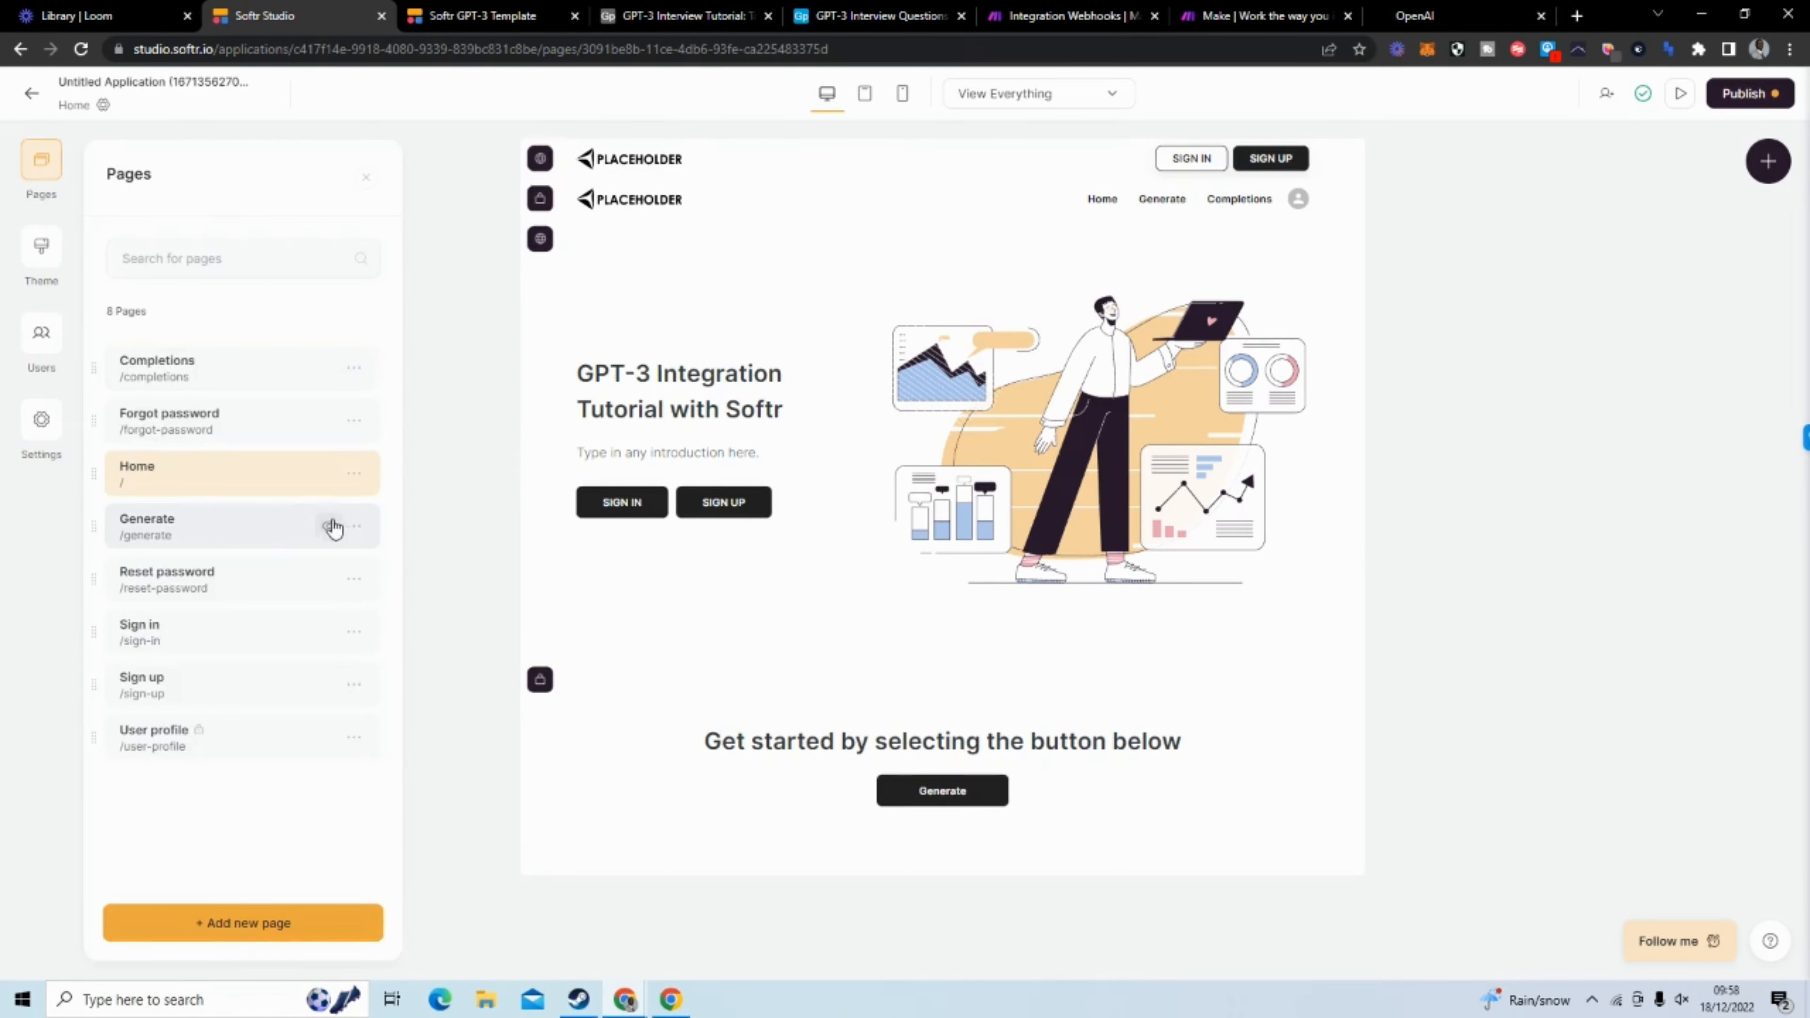
pyautogui.click(357, 533)
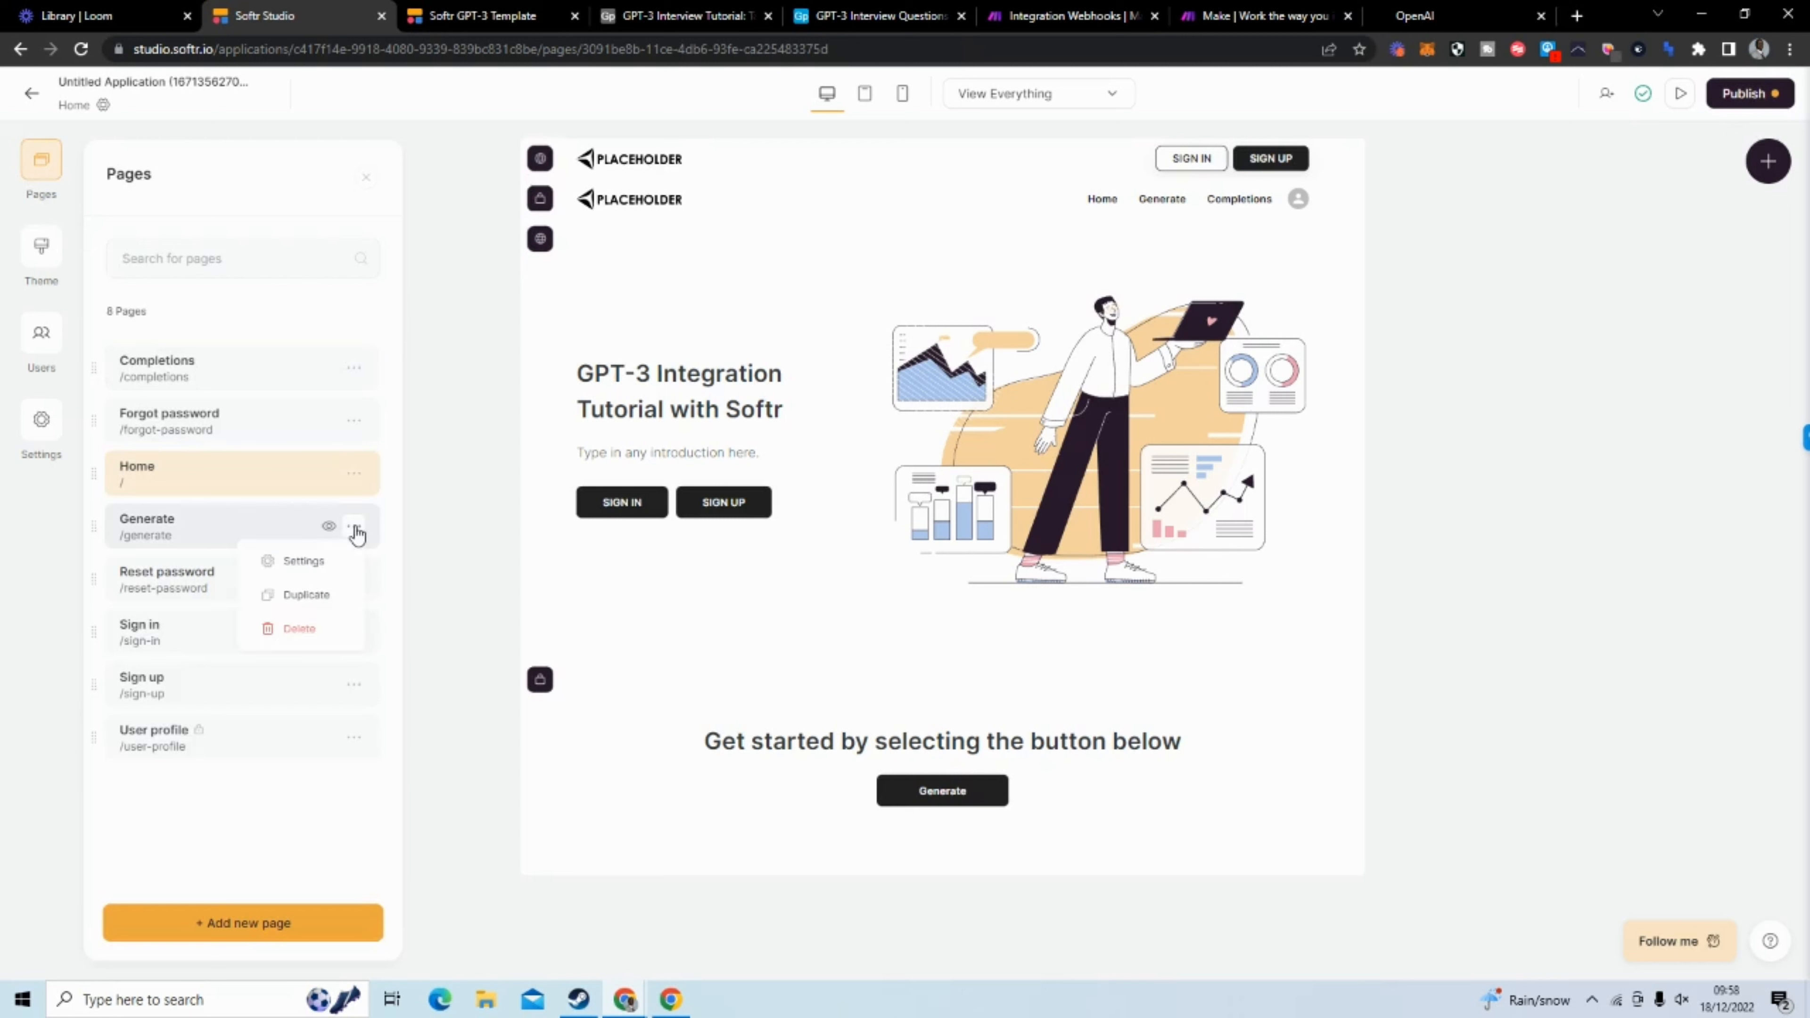
pyautogui.click(333, 559)
pyautogui.click(337, 547)
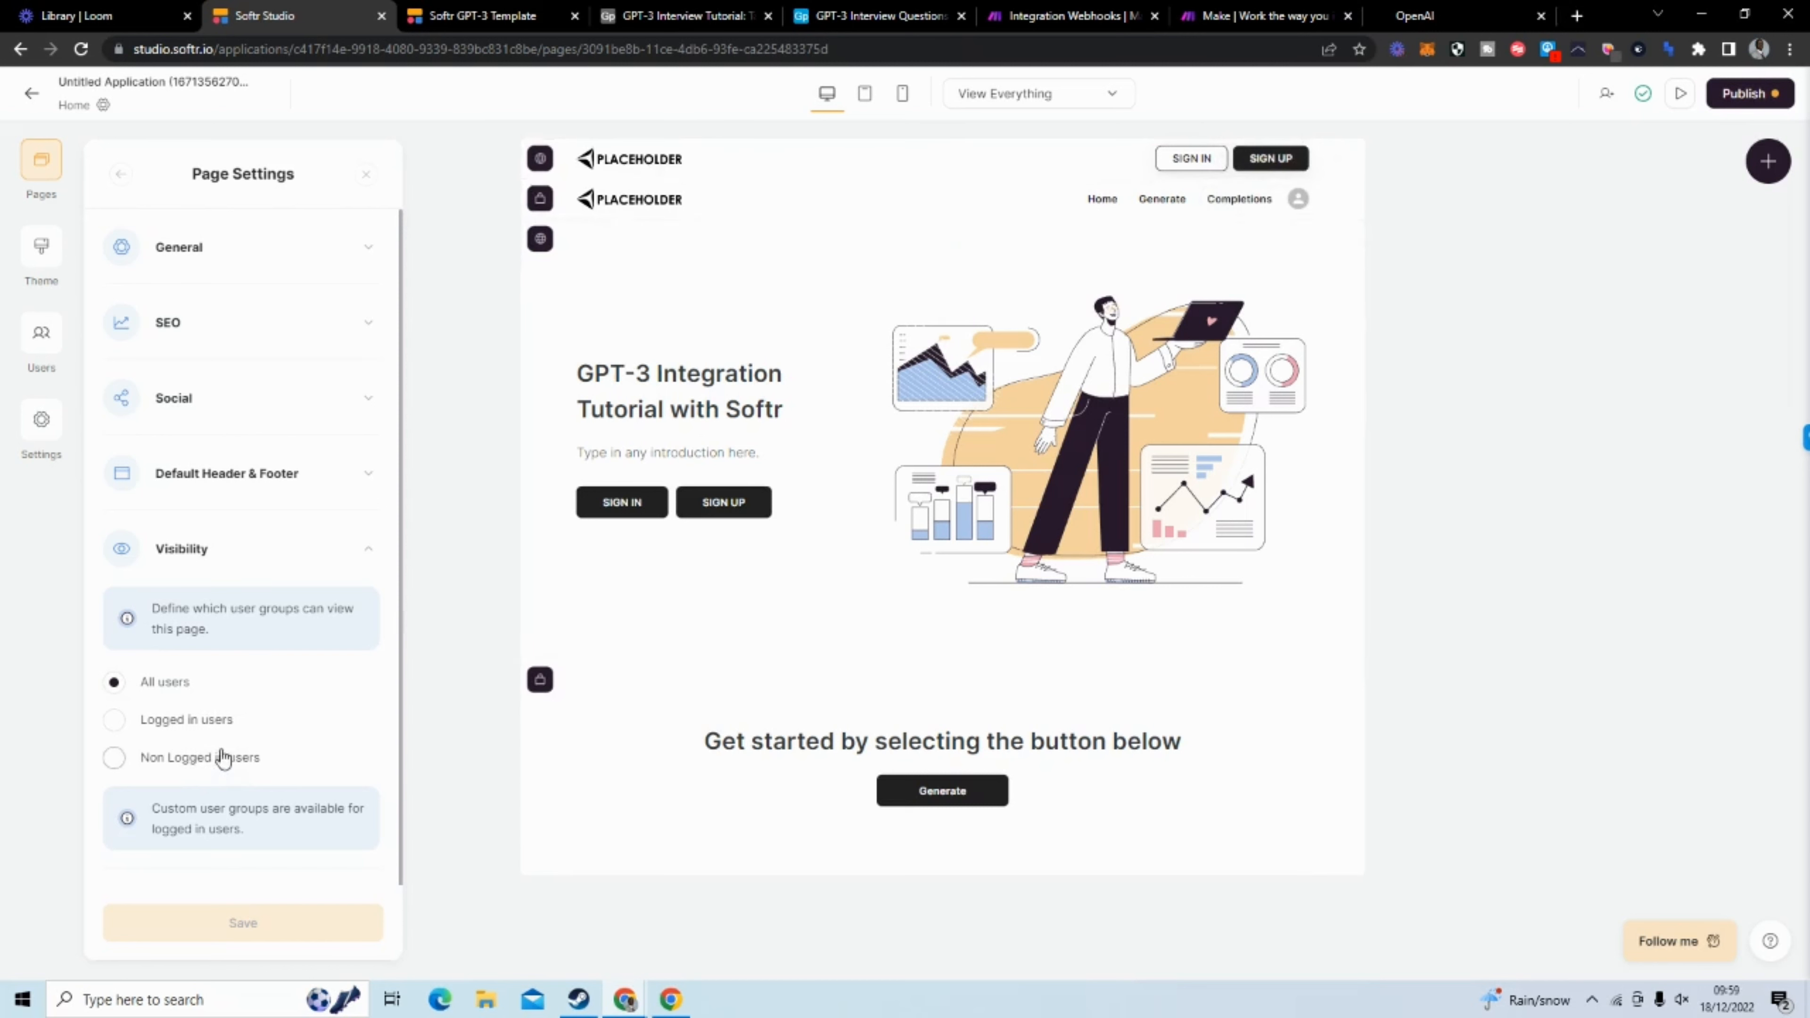
pyautogui.click(219, 723)
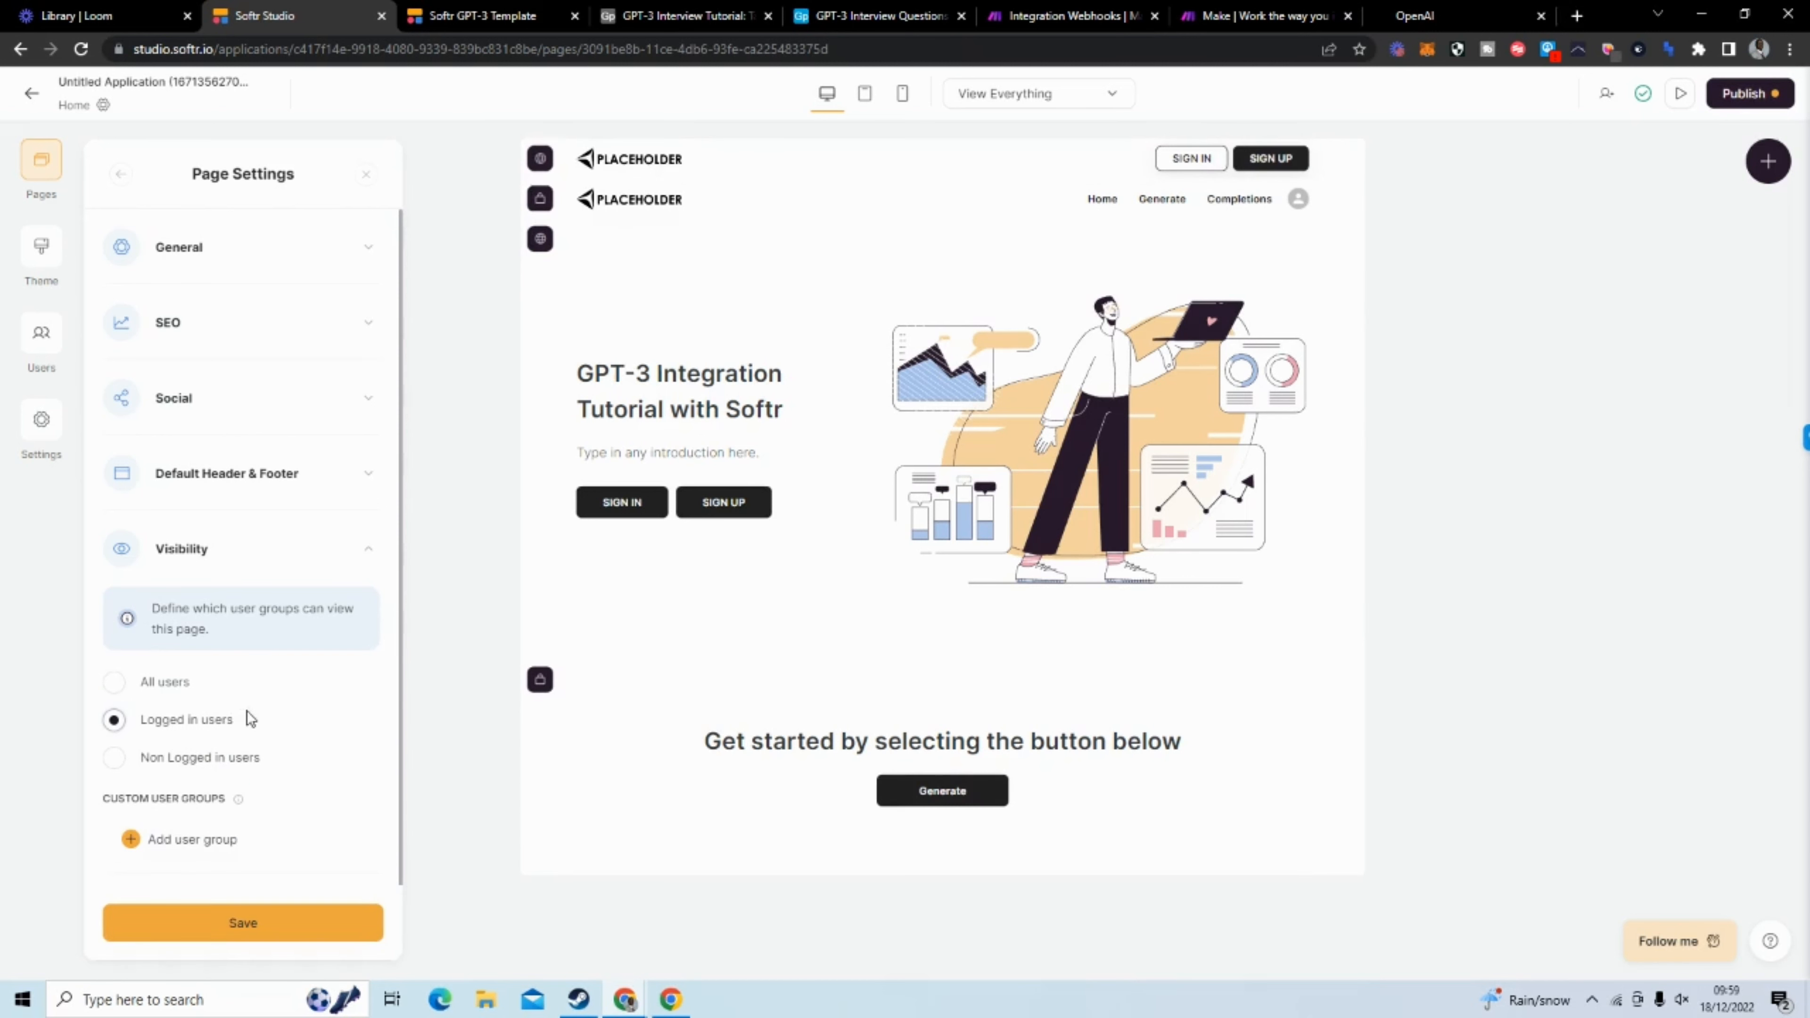
pyautogui.scroll(-1, 317, 682)
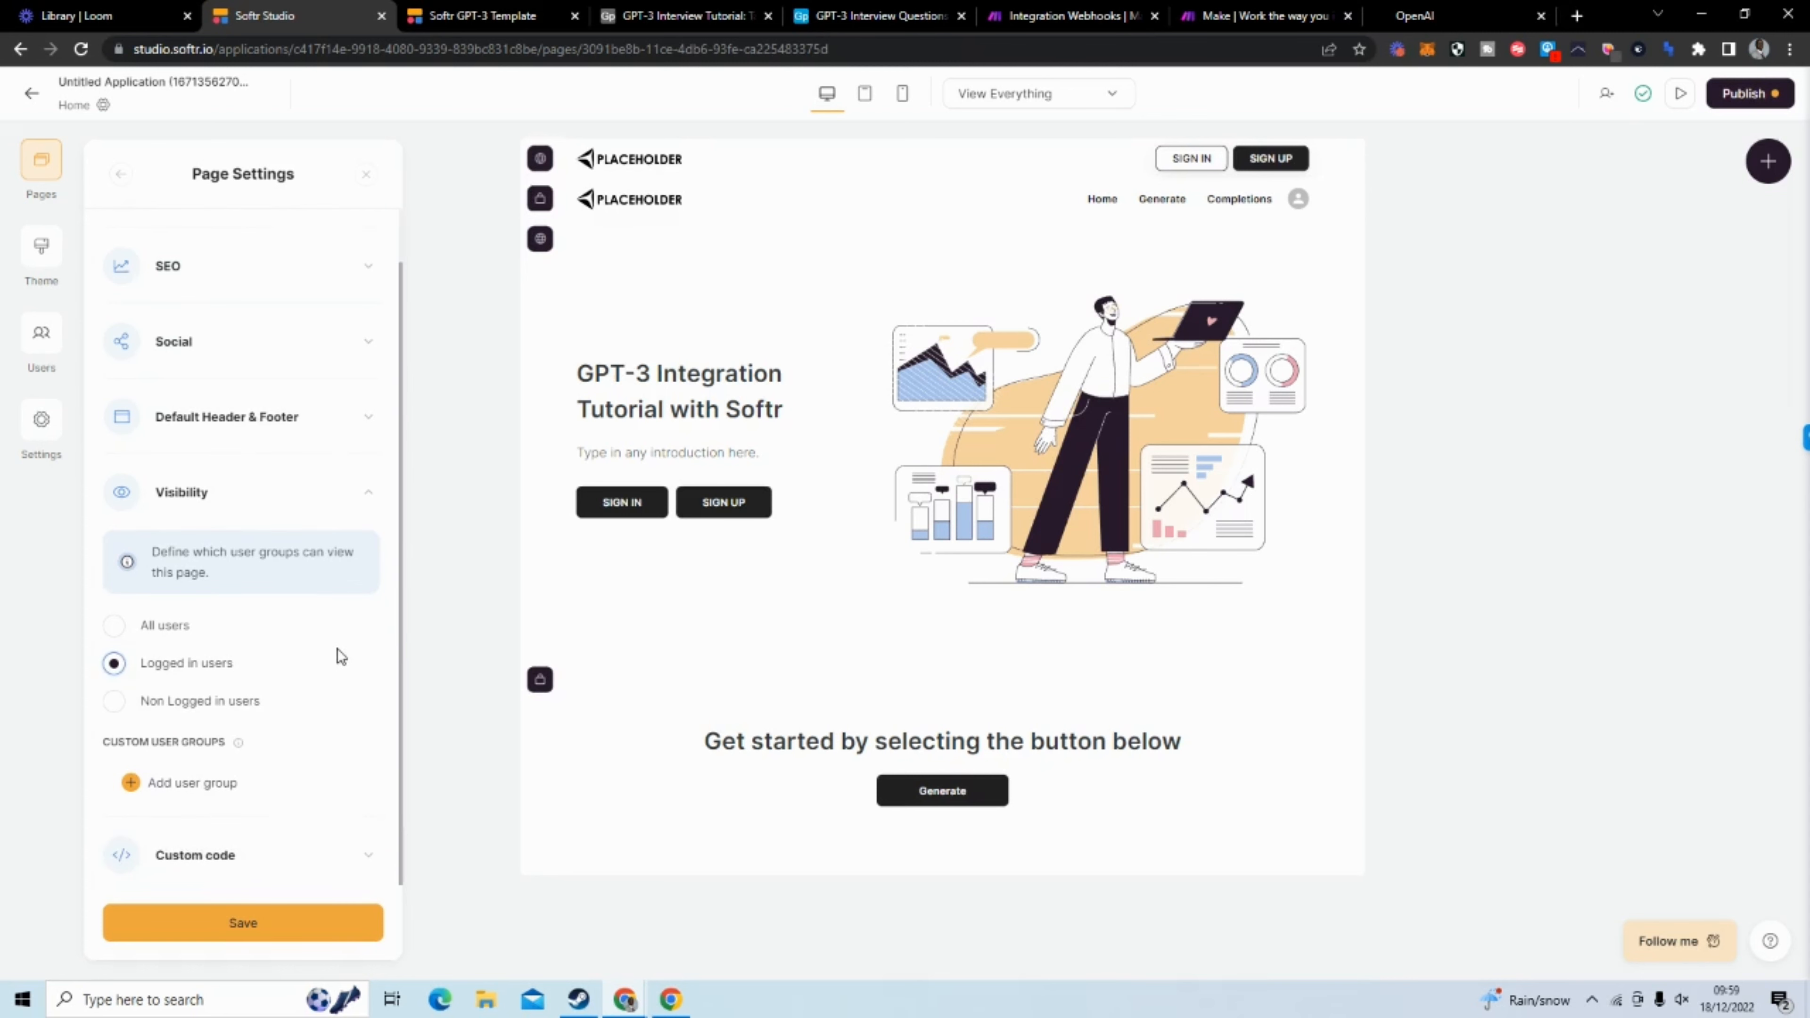
pyautogui.click(48, 165)
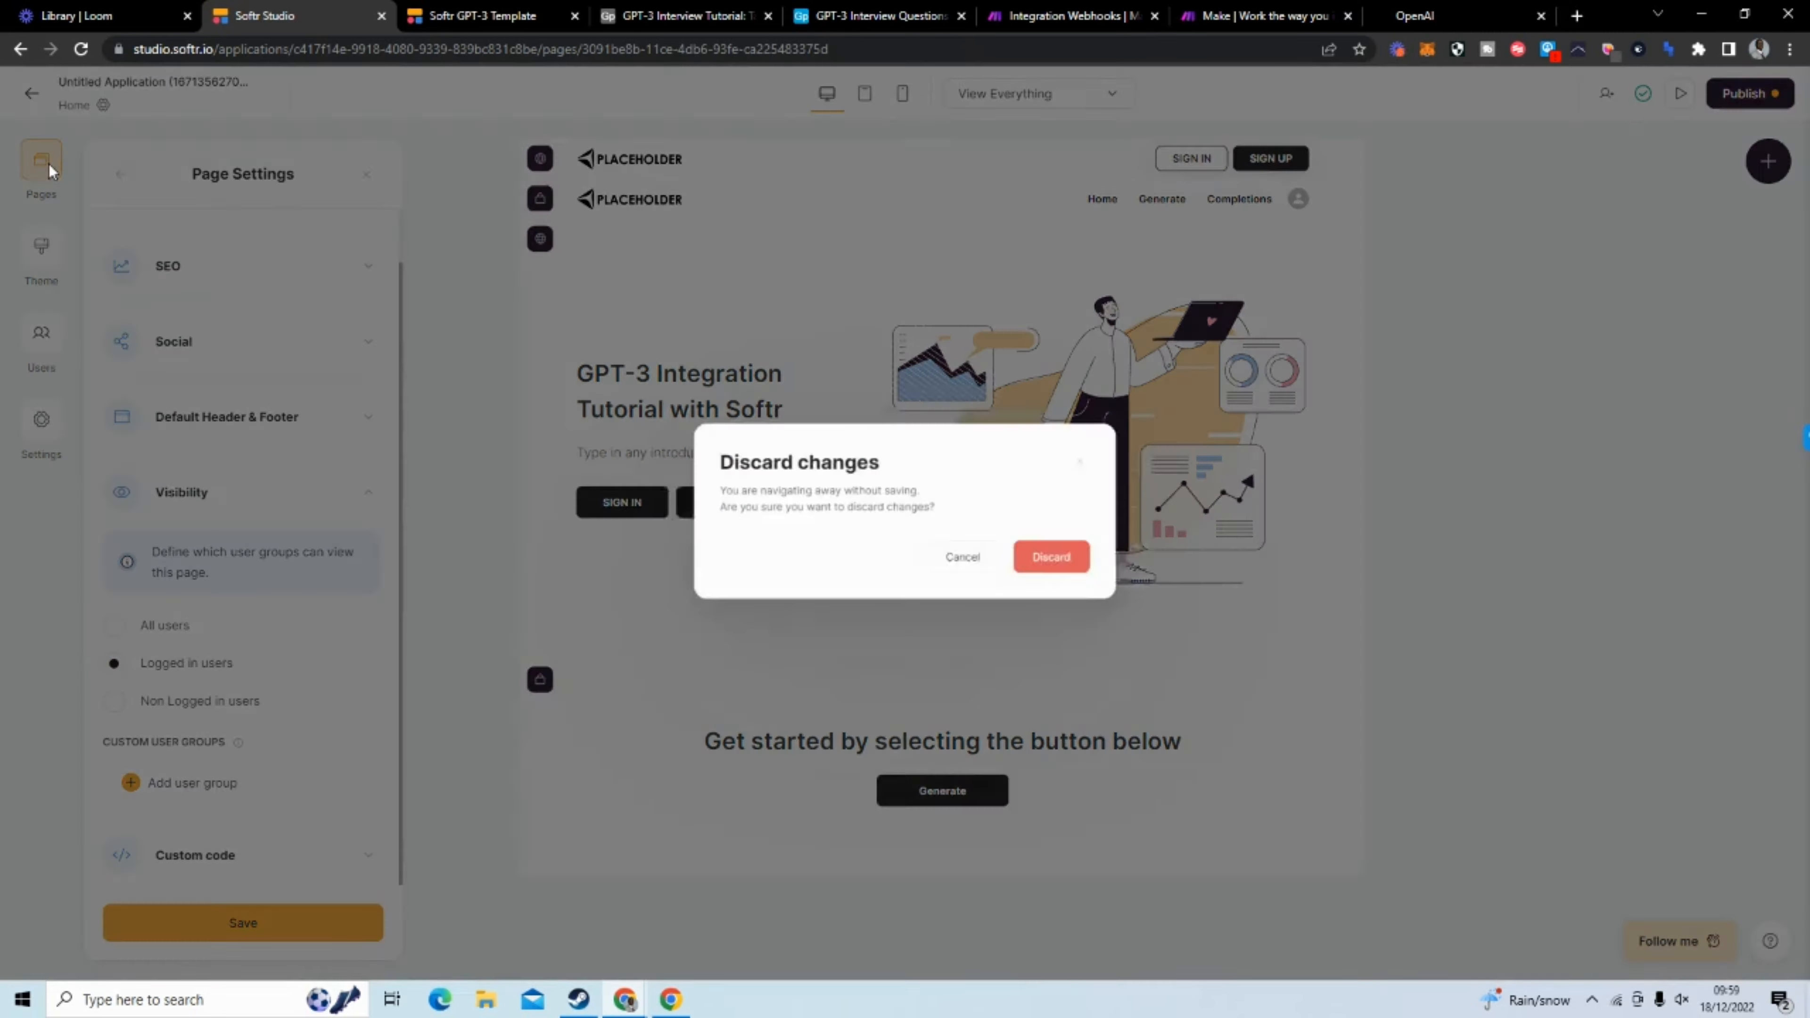
pyautogui.click(965, 560)
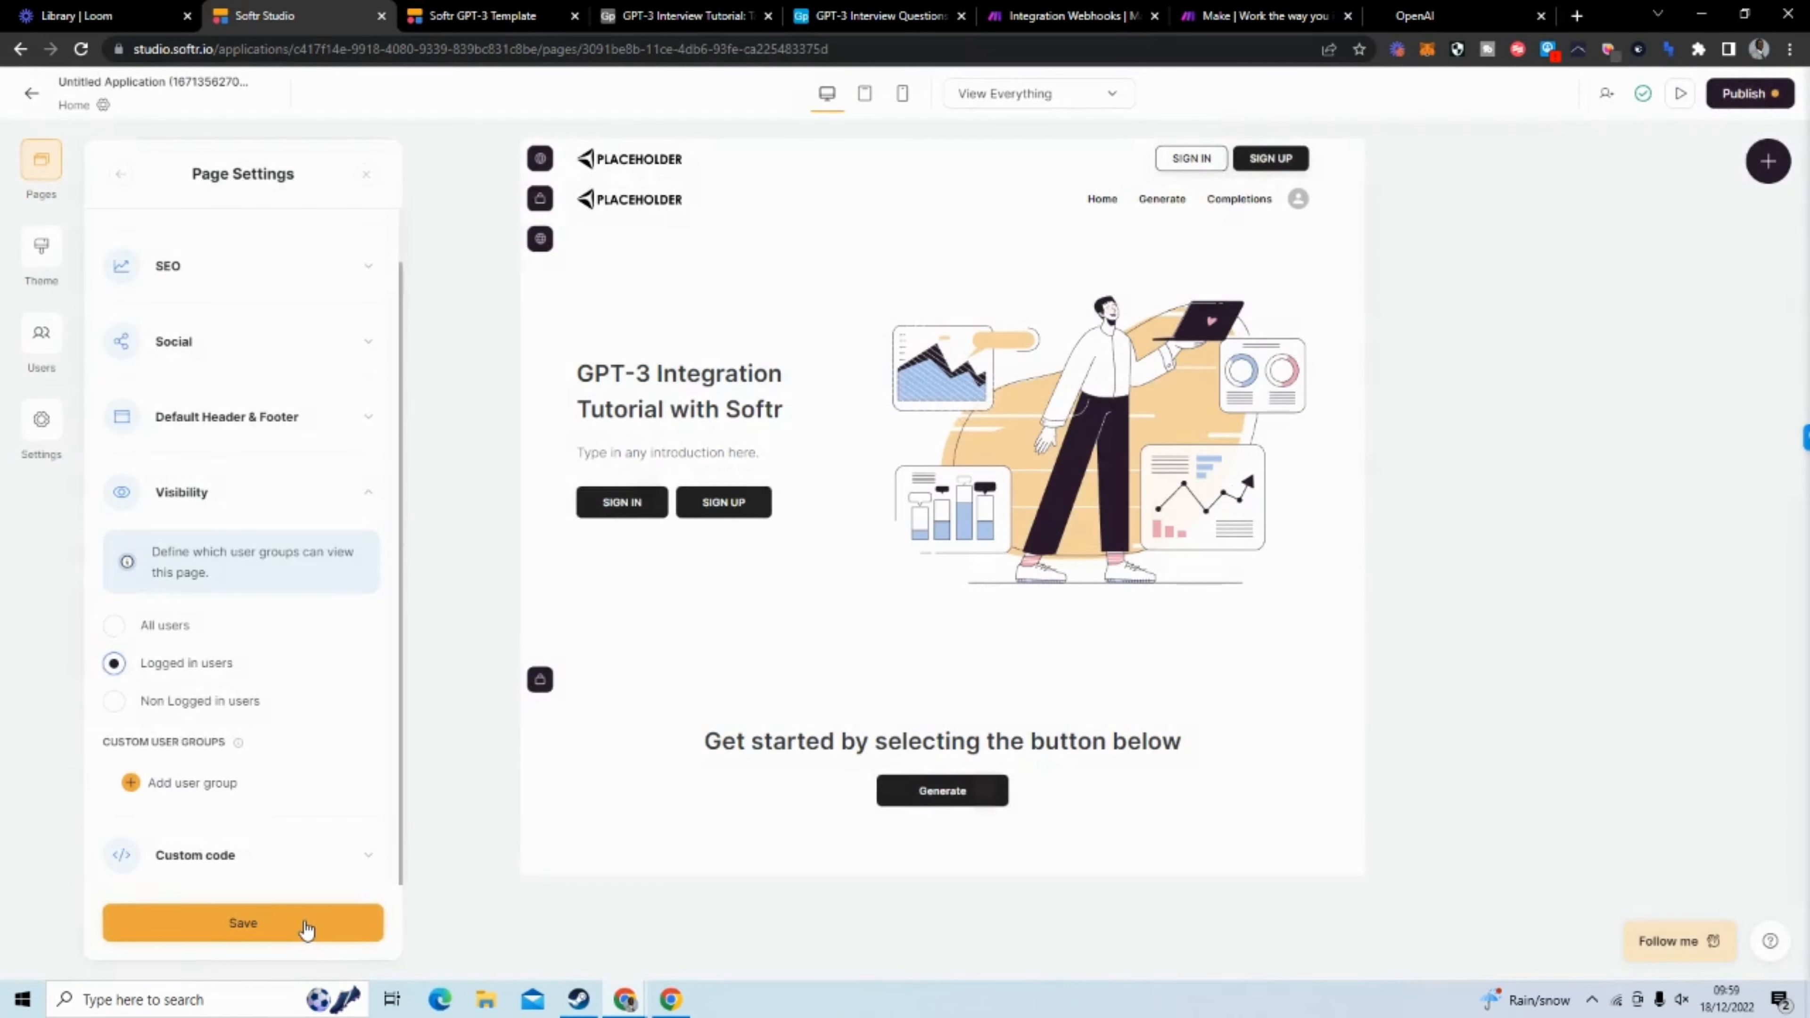
pyautogui.click(307, 929)
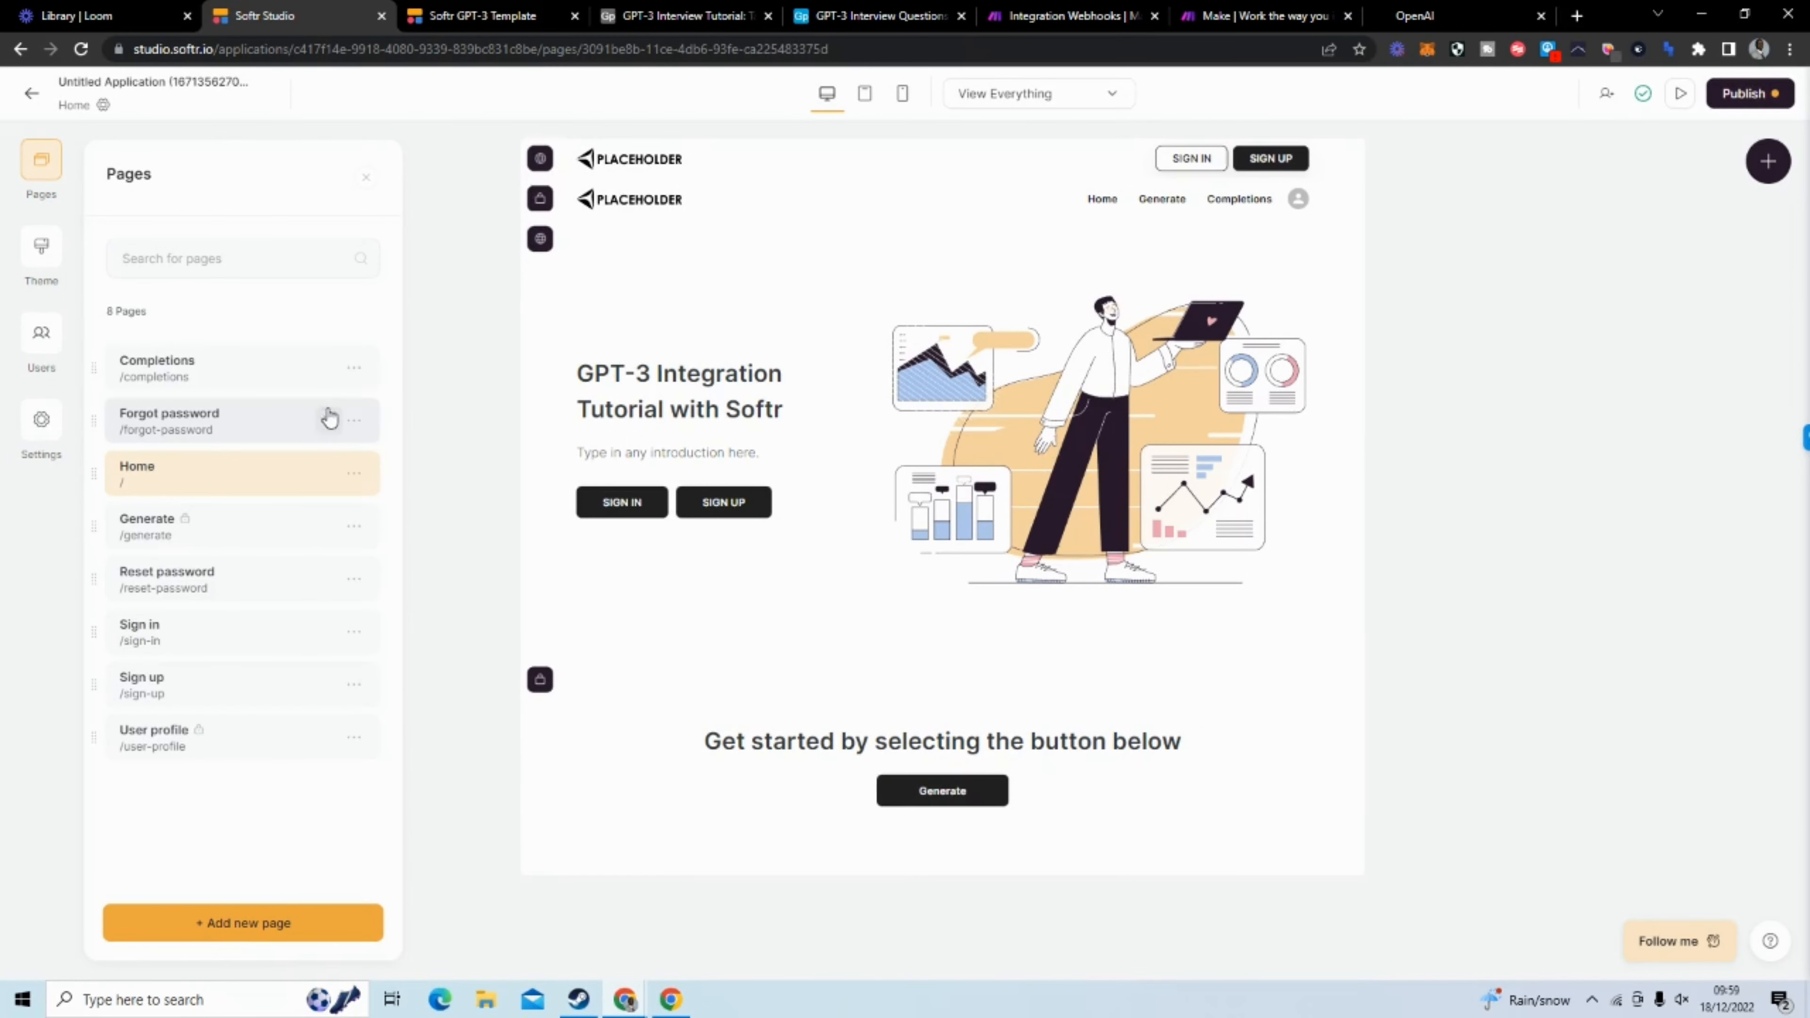
# Restrict the Completions page's visibility to Logged in users, save its page settings and close them
pyautogui.click(353, 368)
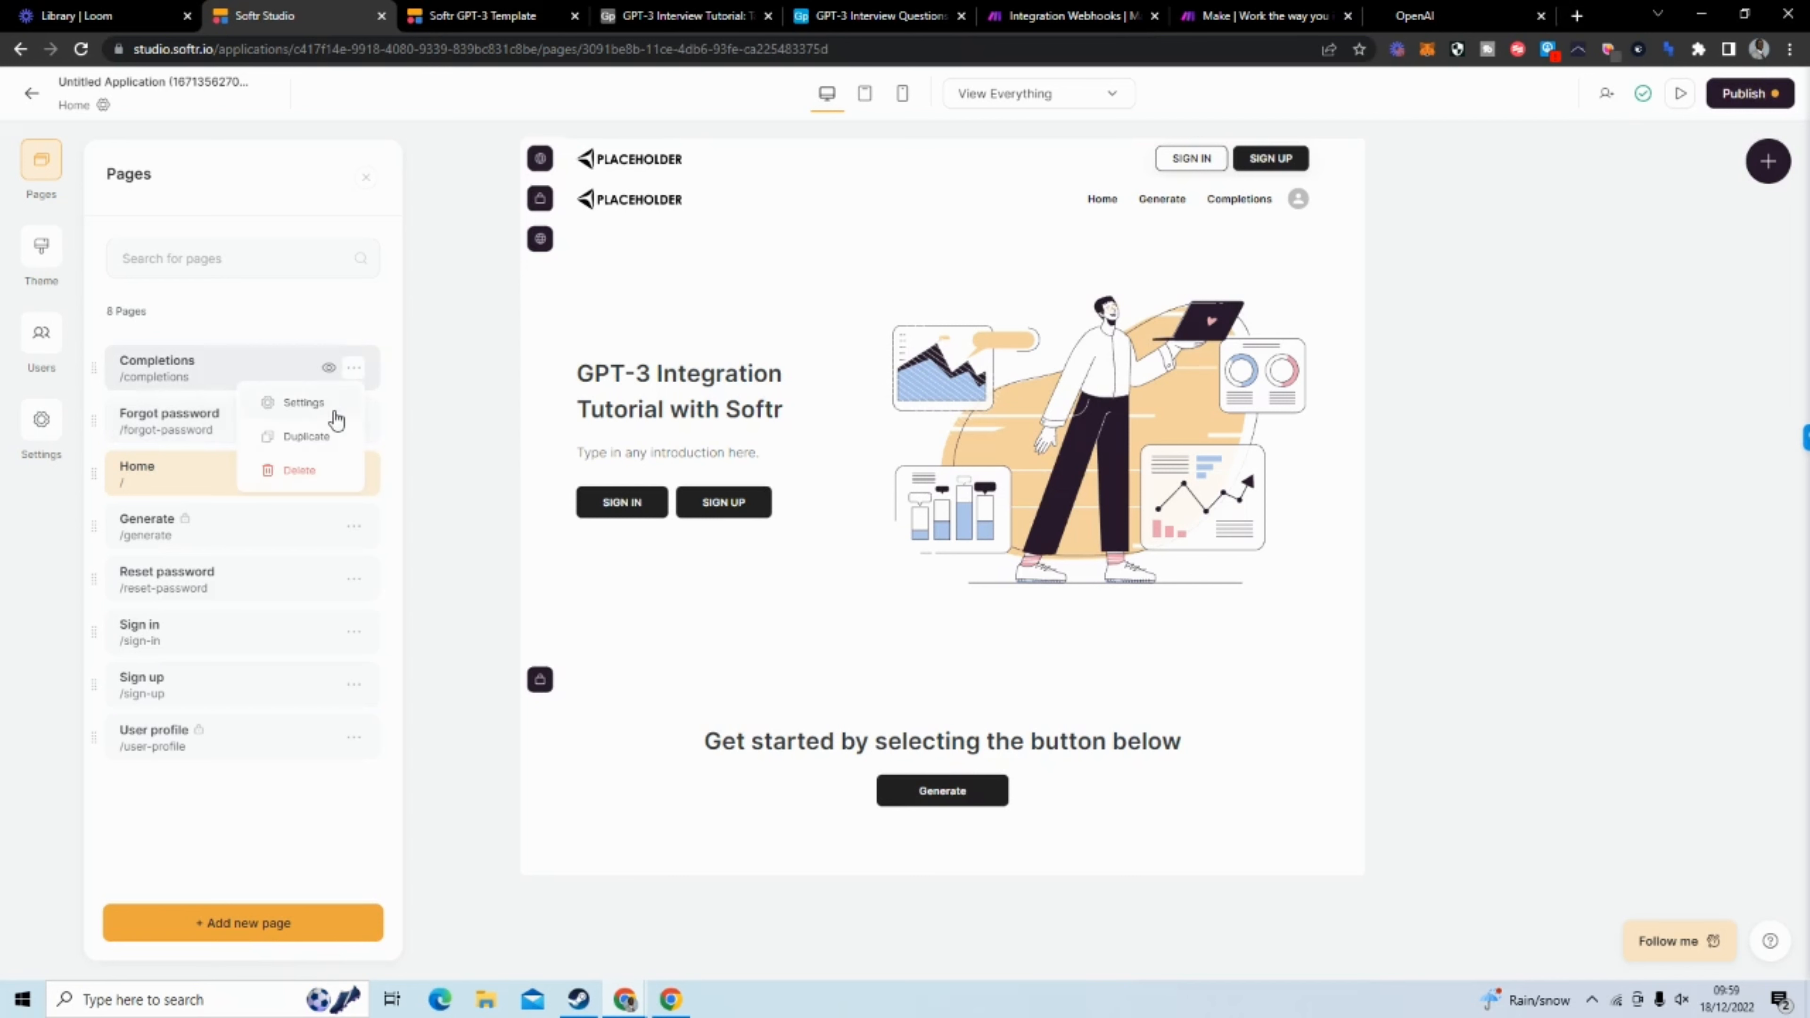
pyautogui.click(335, 414)
pyautogui.click(295, 552)
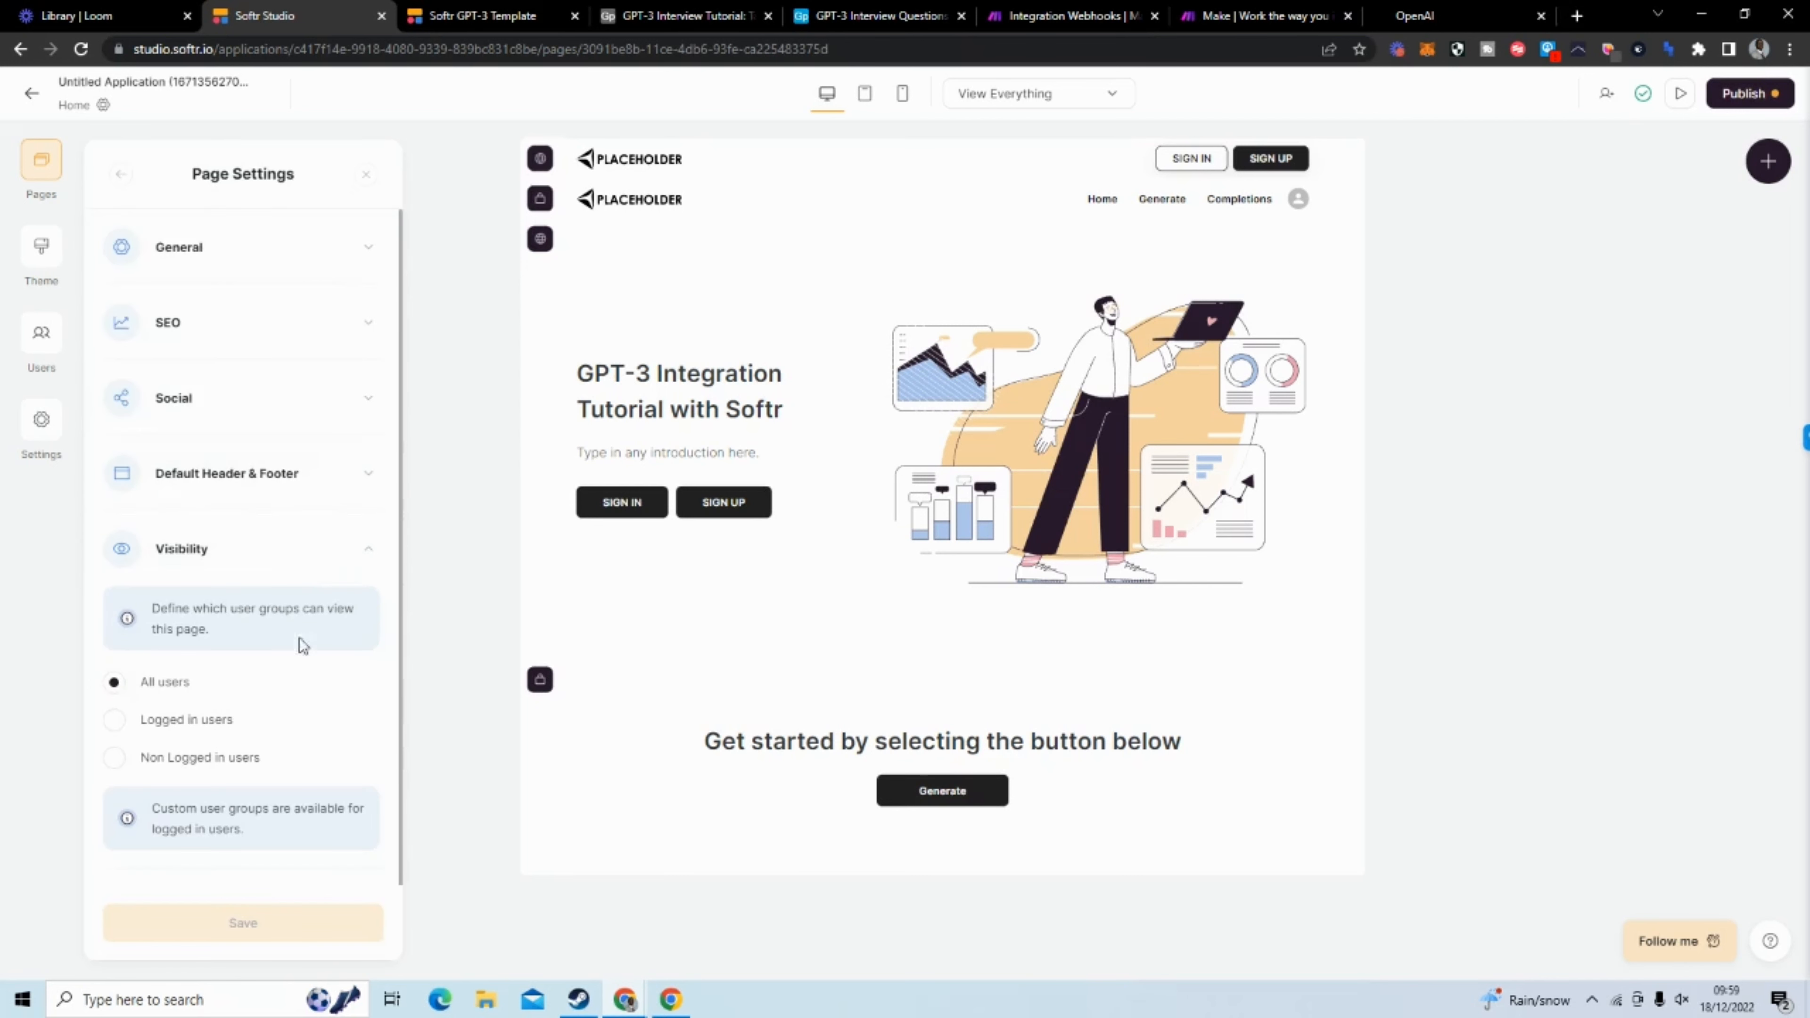
pyautogui.click(174, 720)
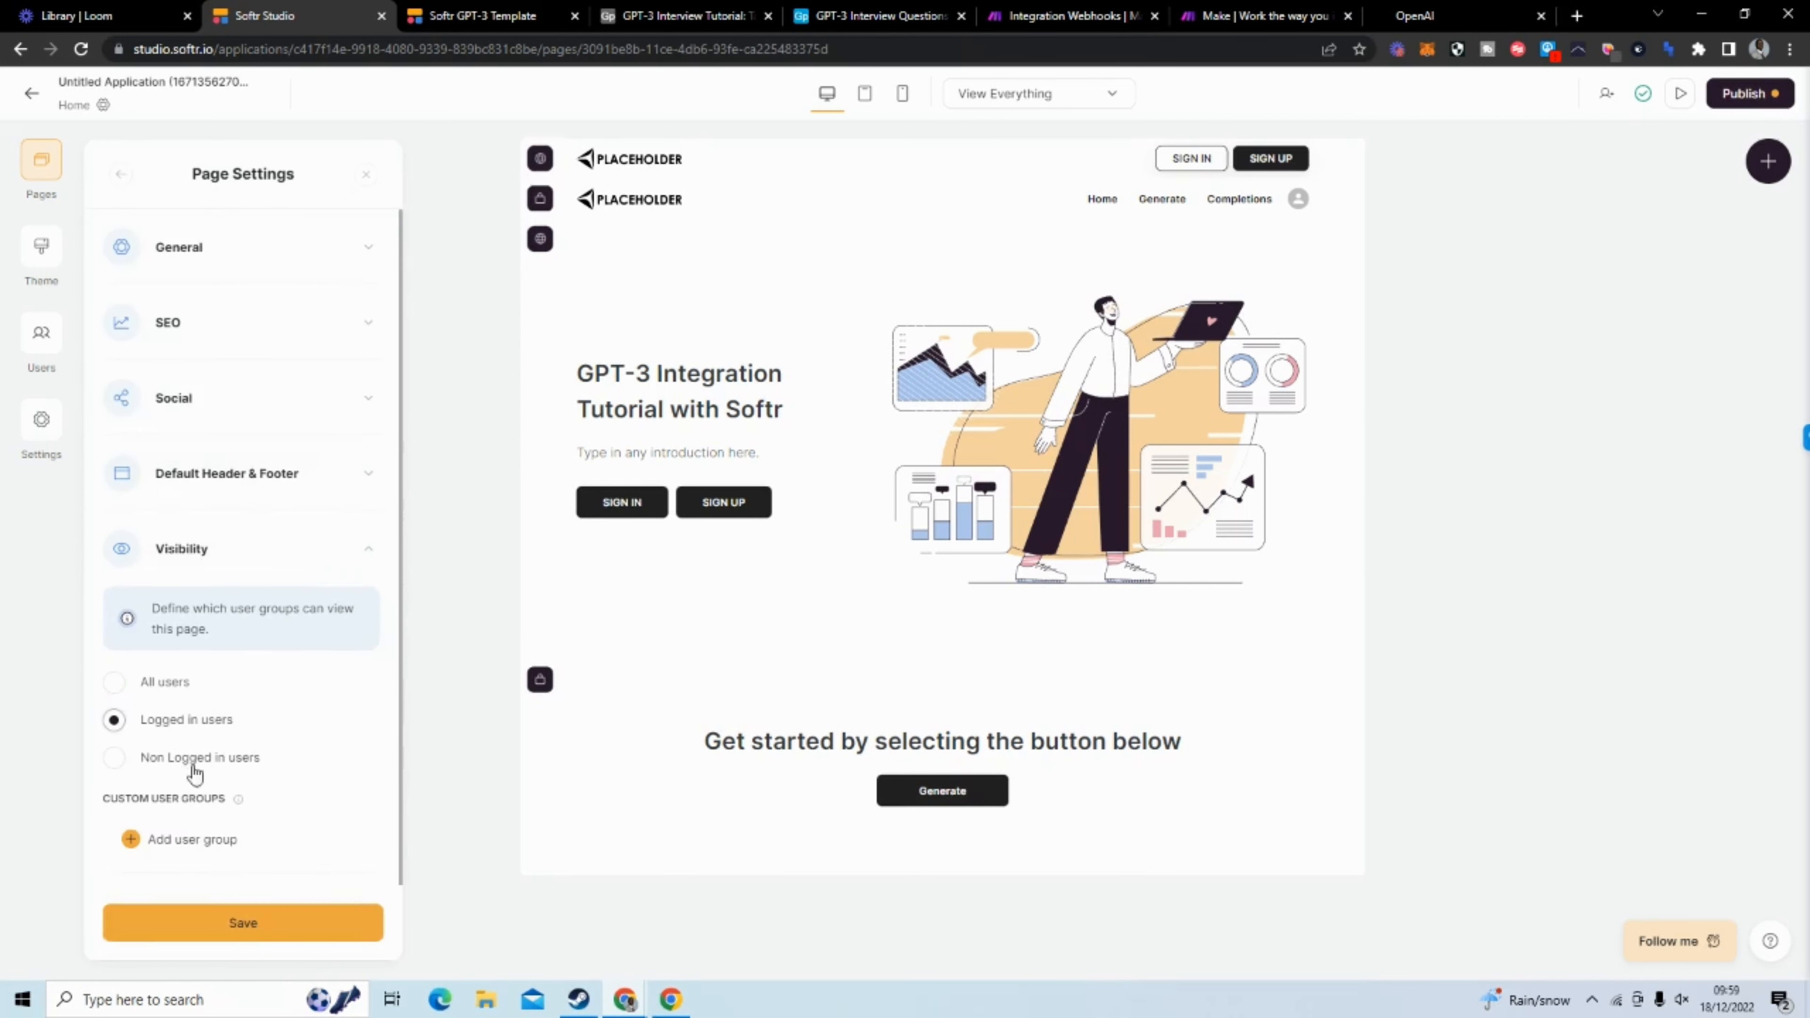
pyautogui.click(257, 927)
pyautogui.click(454, 619)
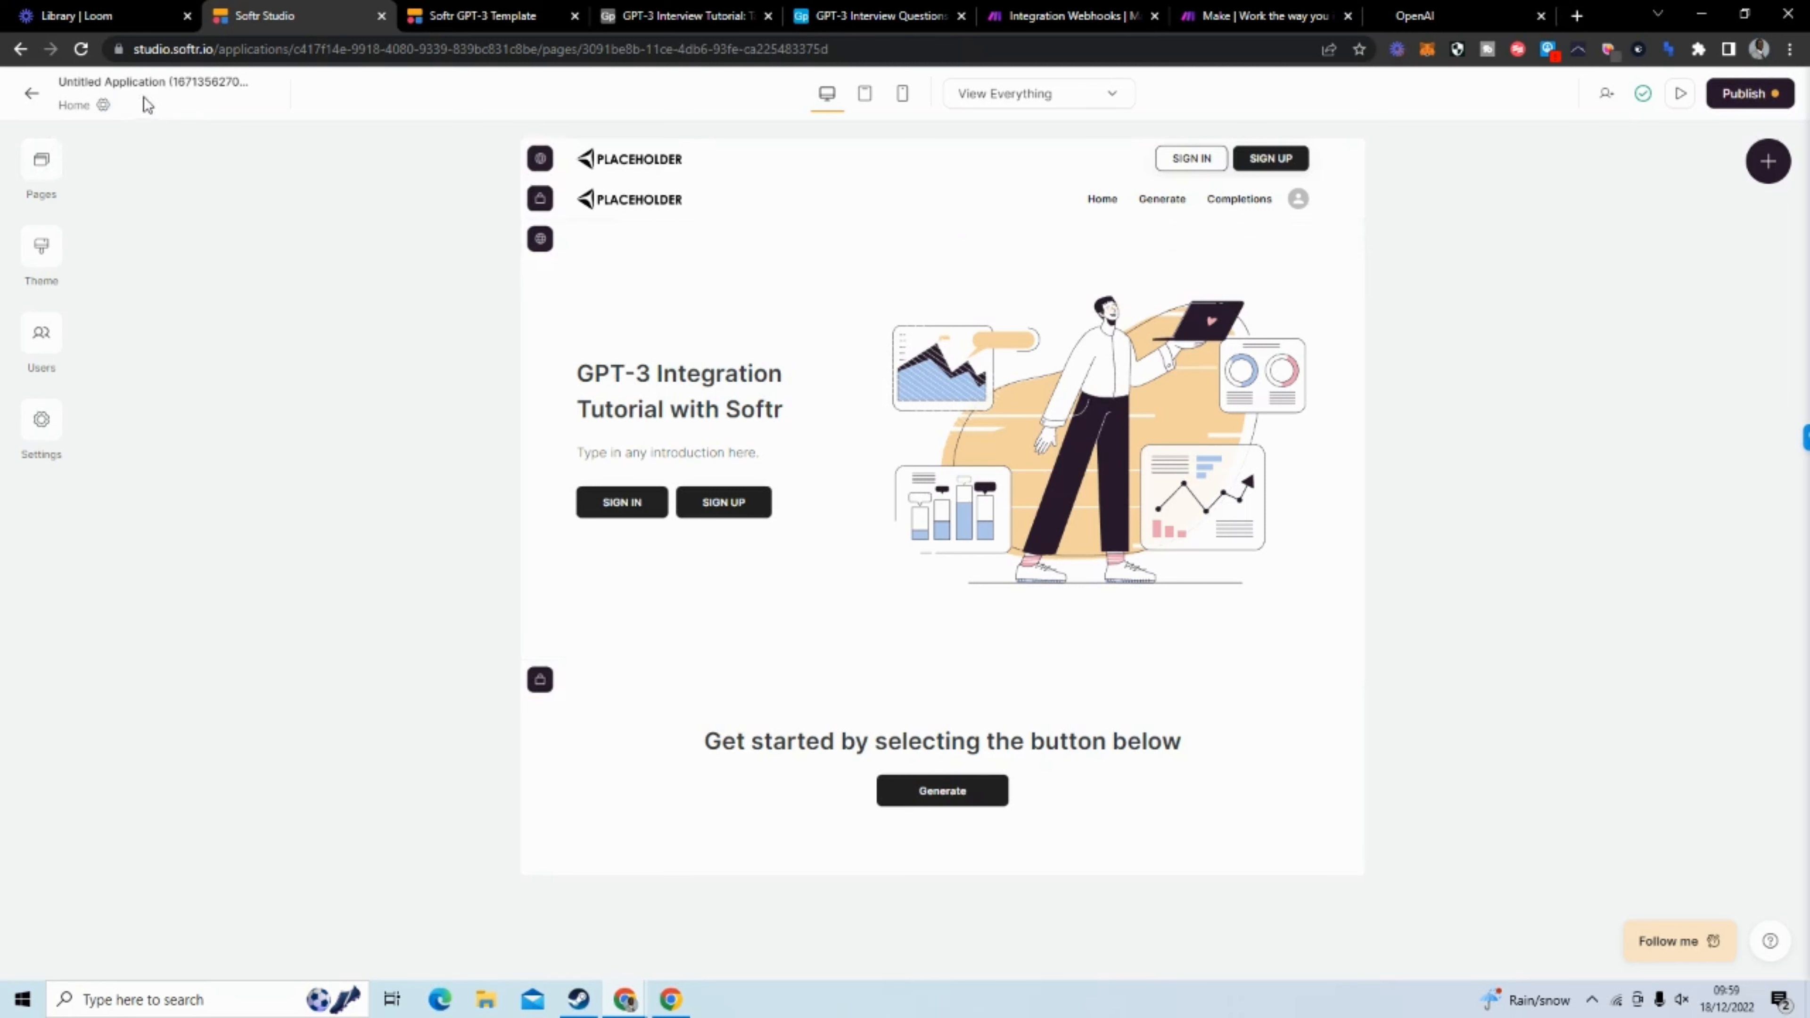
# Rename the application as GPT-3 Interview Tutorial
pyautogui.click(156, 84)
pyautogui.moveTo(264, 90); pyautogui.dragTo(59, 91)
pyautogui.write('GPT-3 Inter')
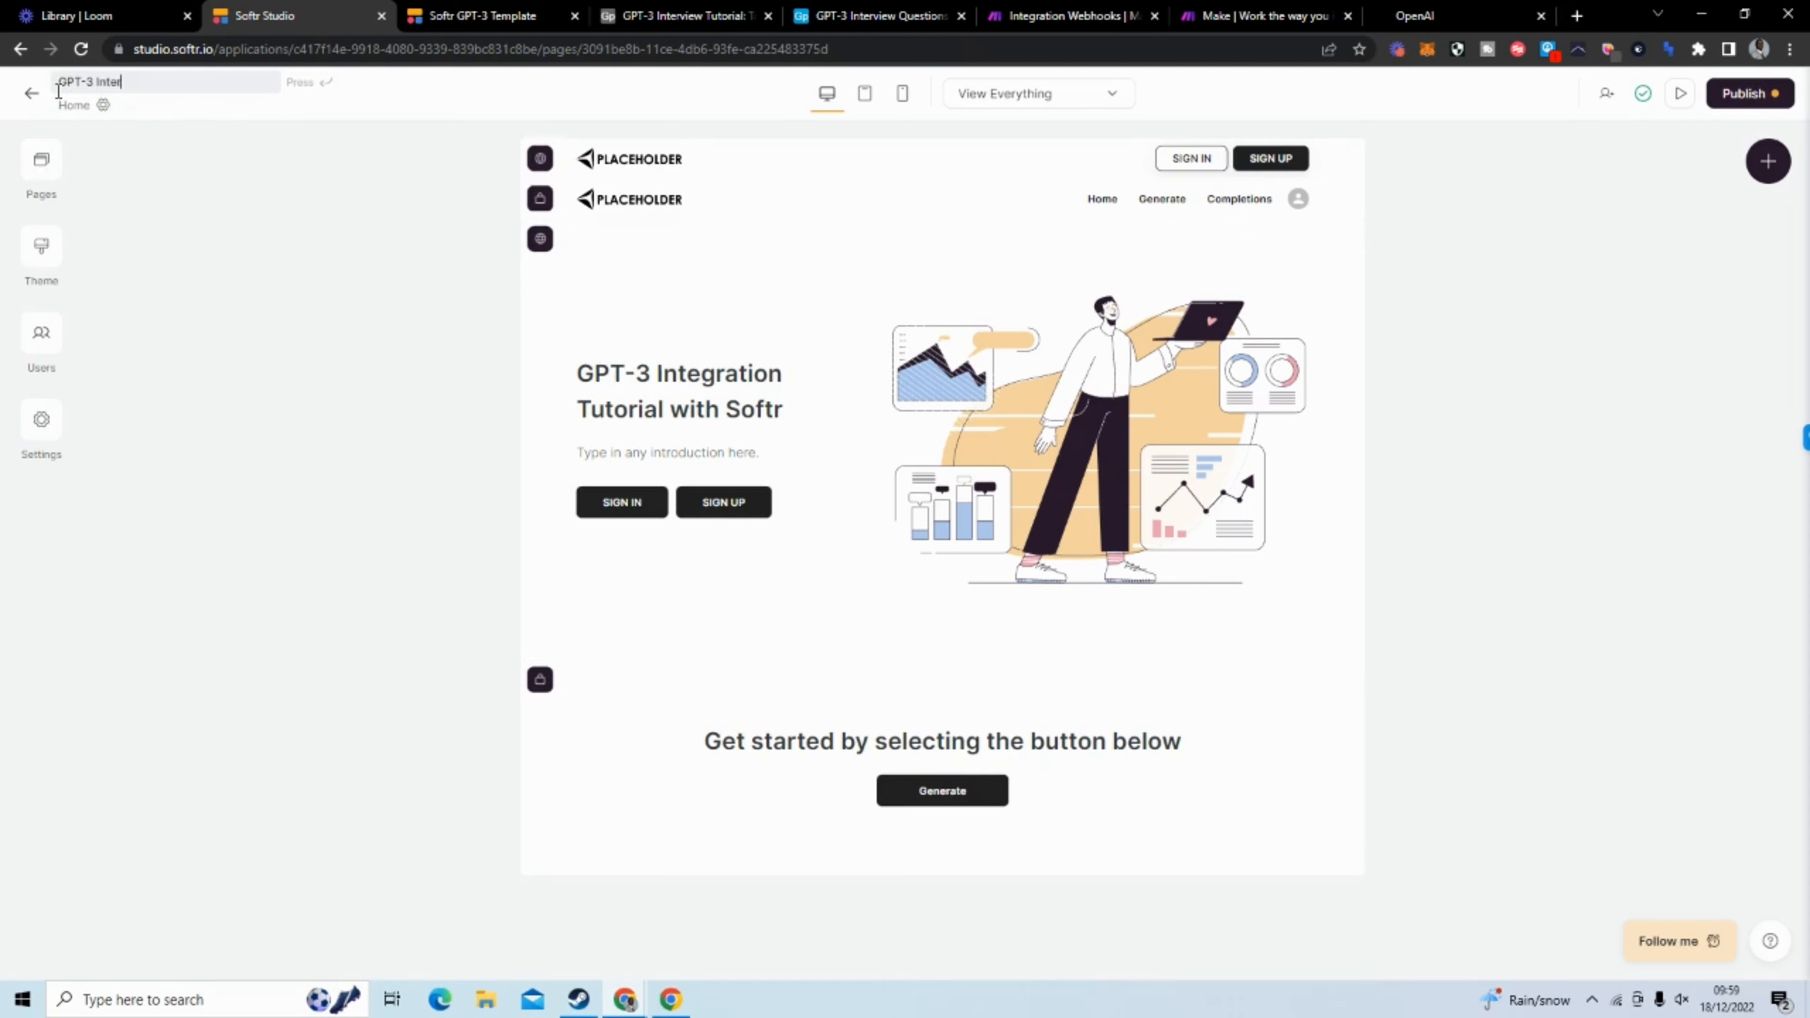
pyautogui.write('view Tutorial')
pyautogui.click(320, 371)
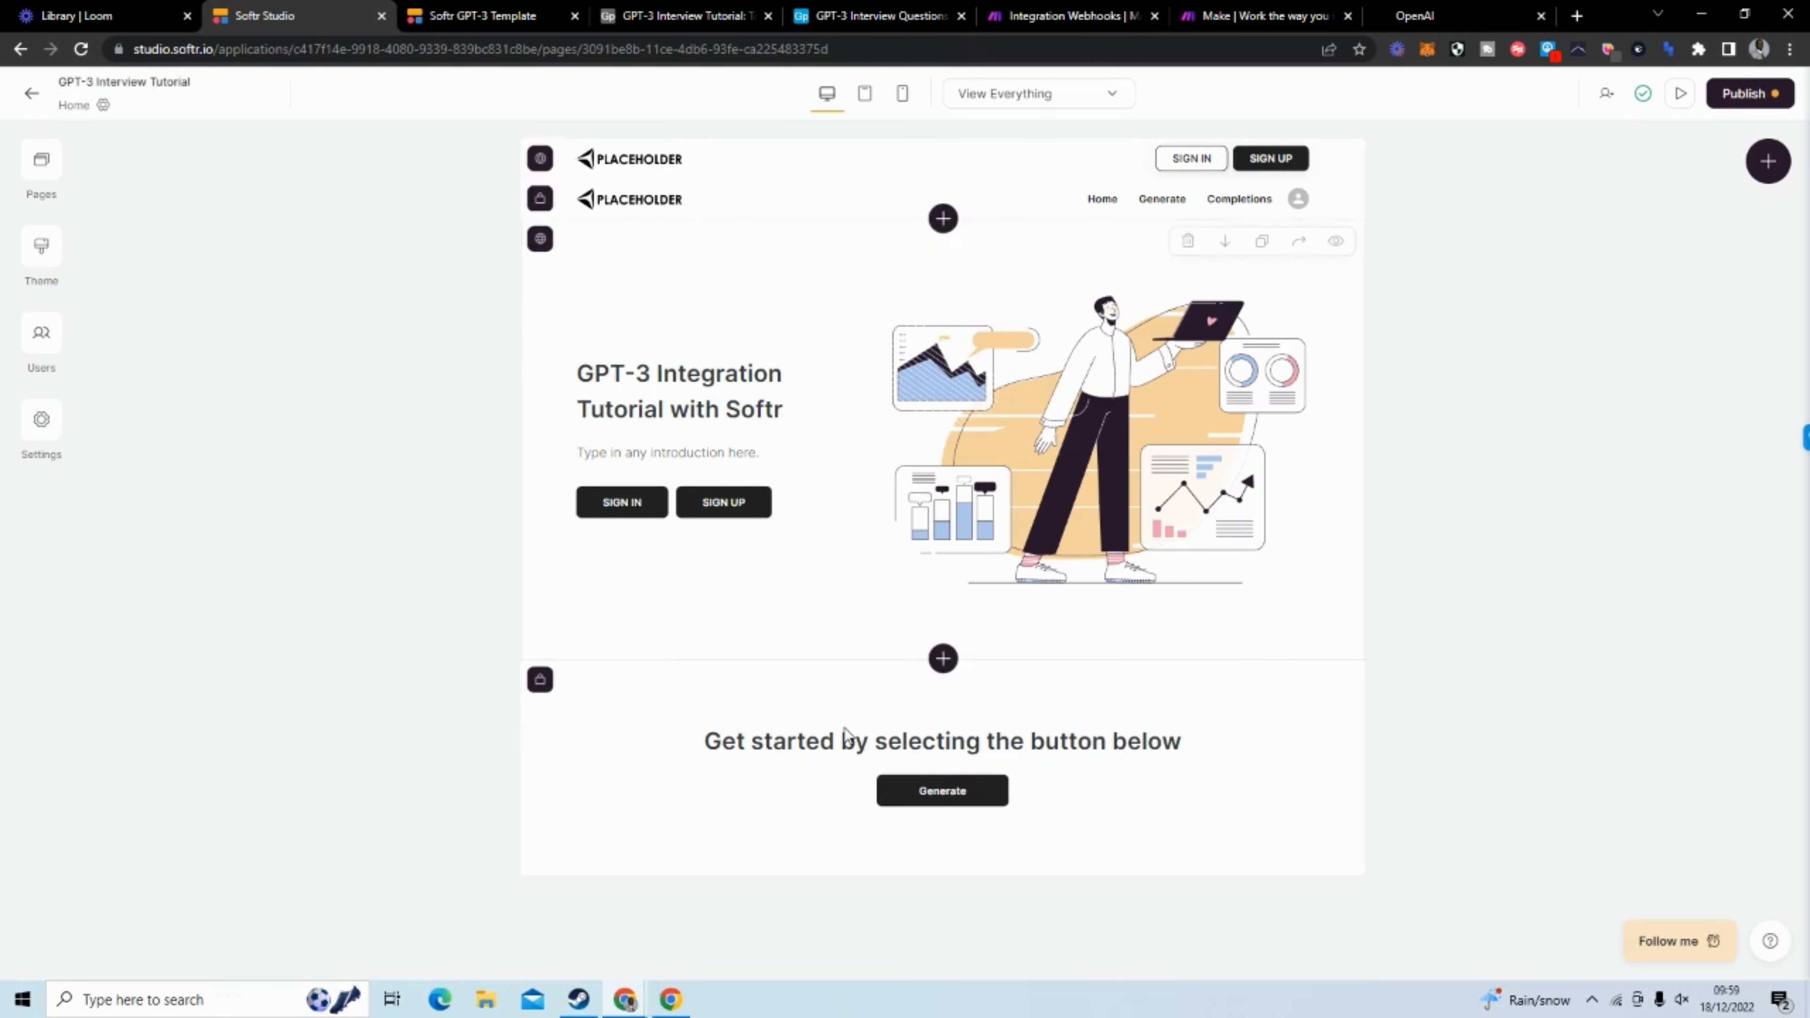
# View the Generate page's form, and open the Completions page
pyautogui.click(42, 160)
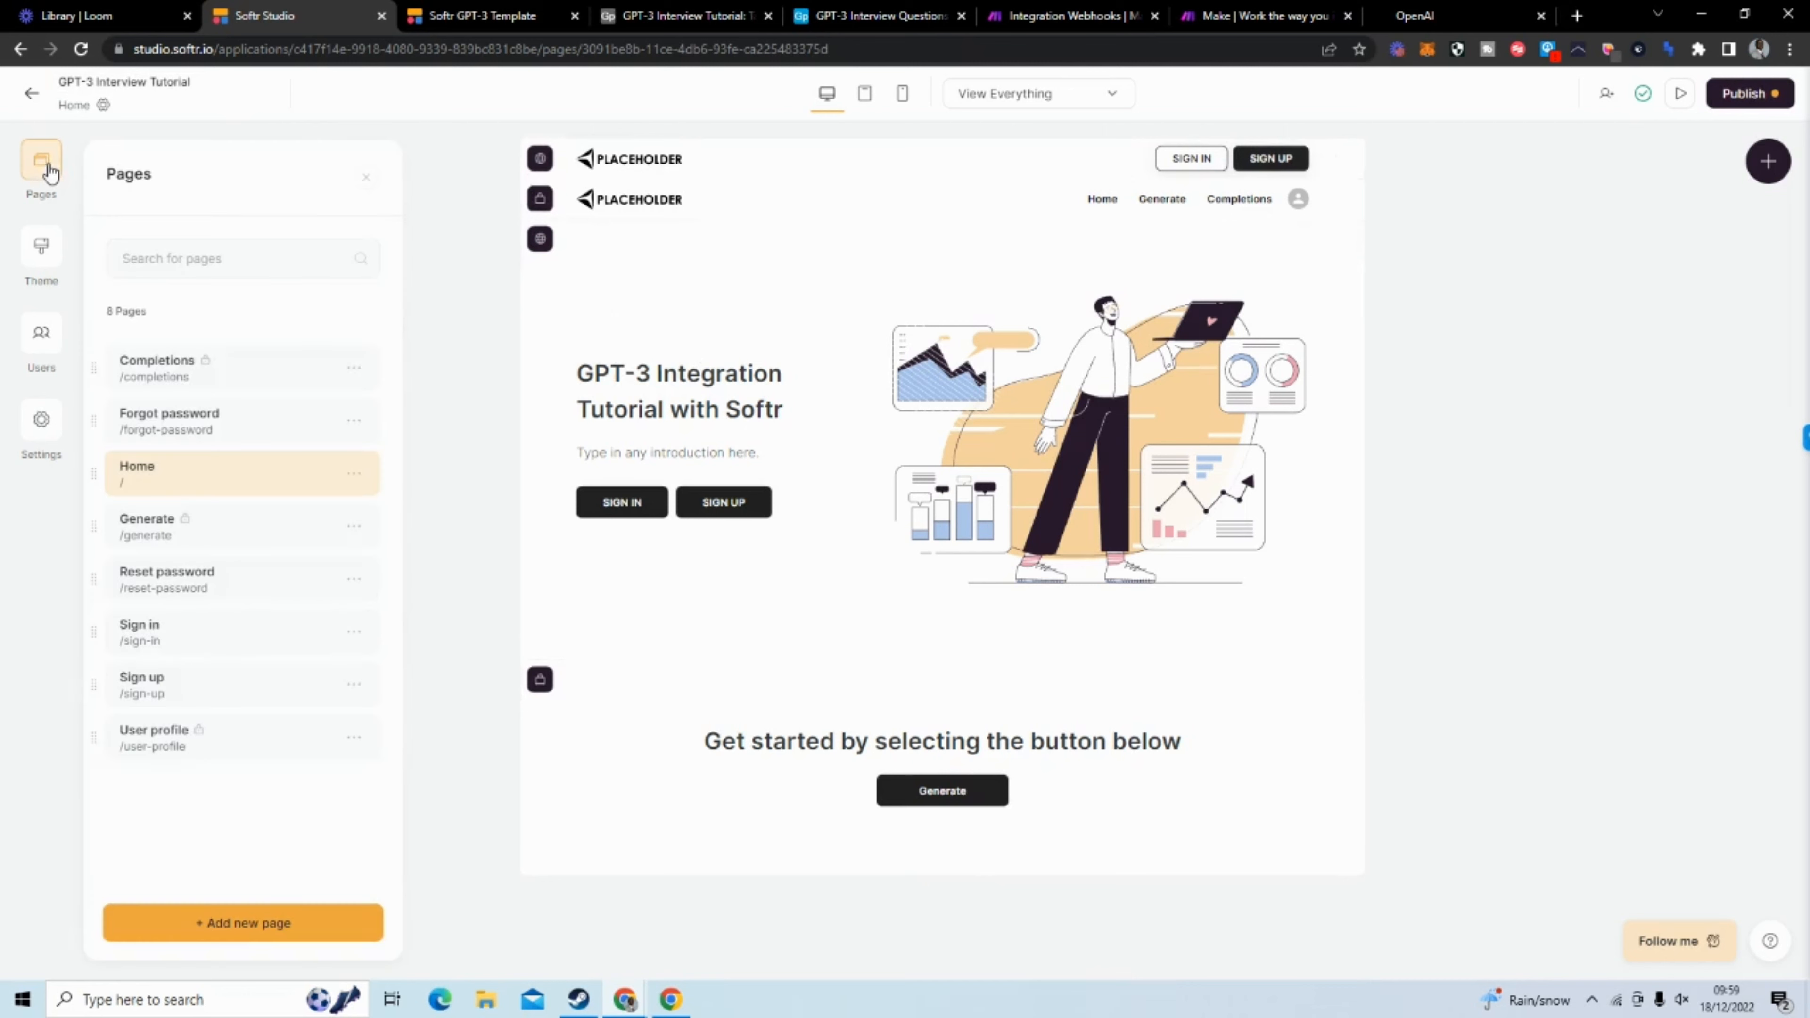
pyautogui.click(202, 552)
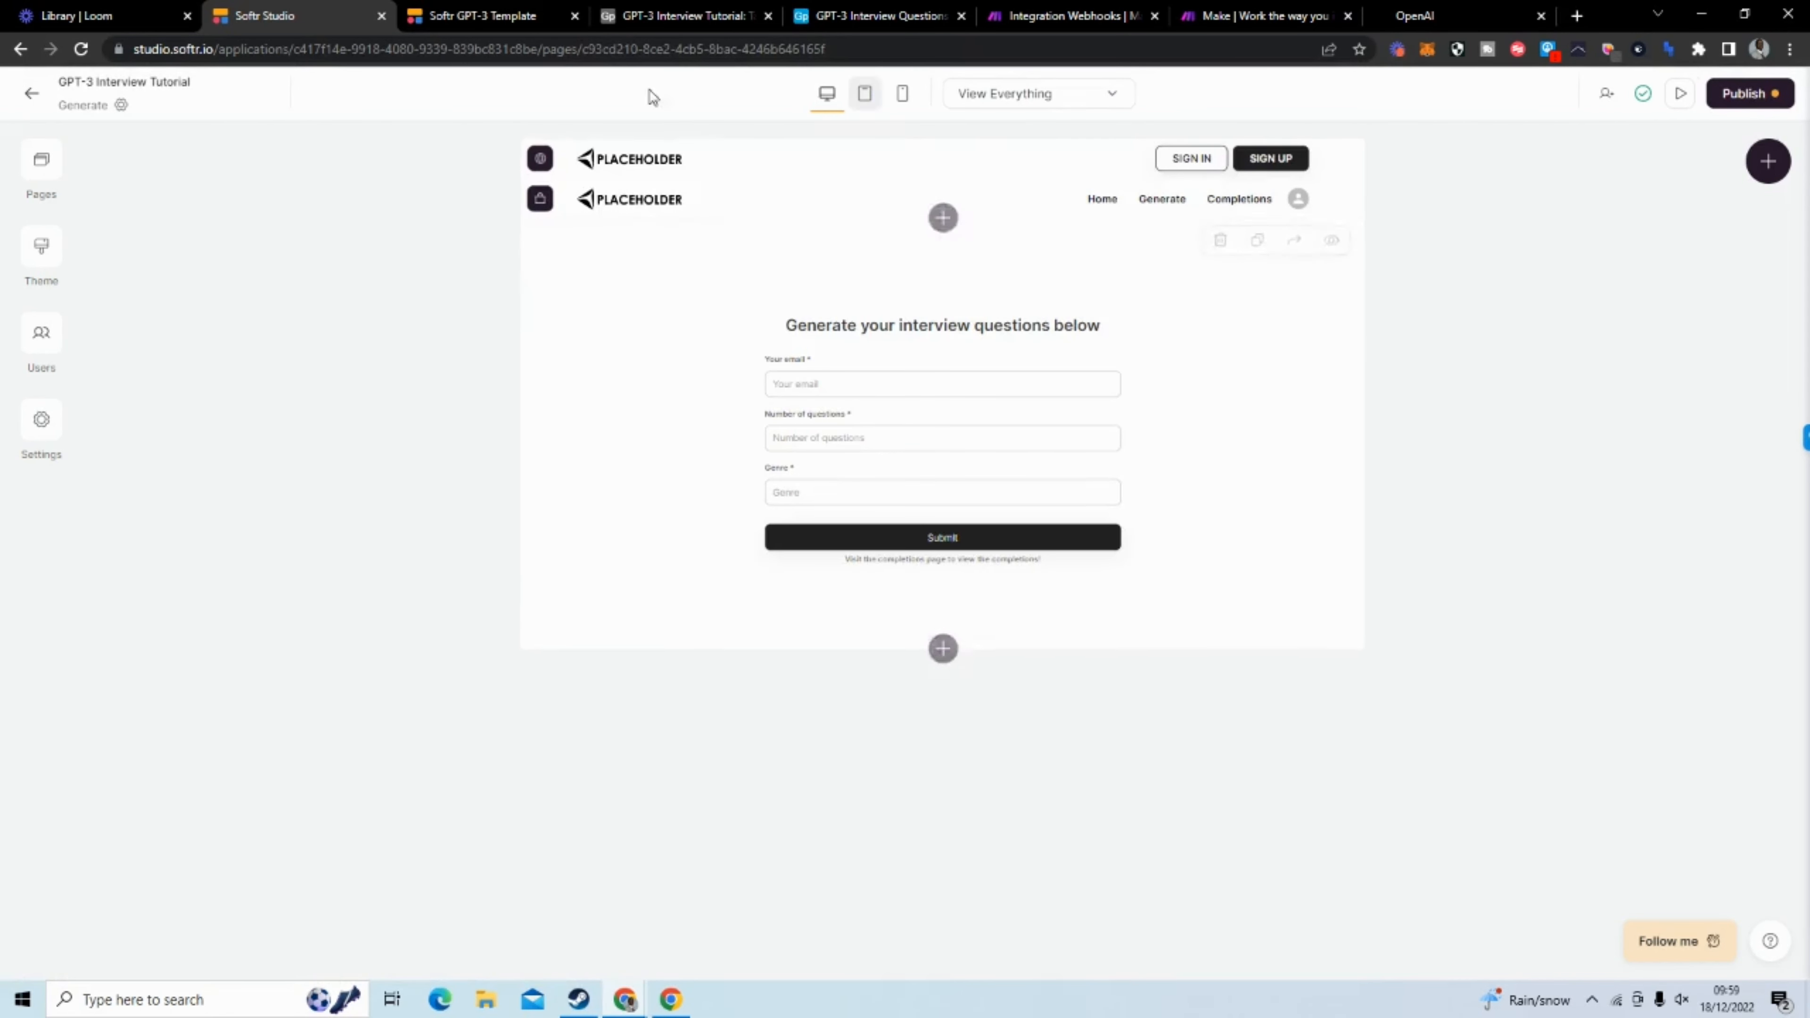
pyautogui.click(40, 164)
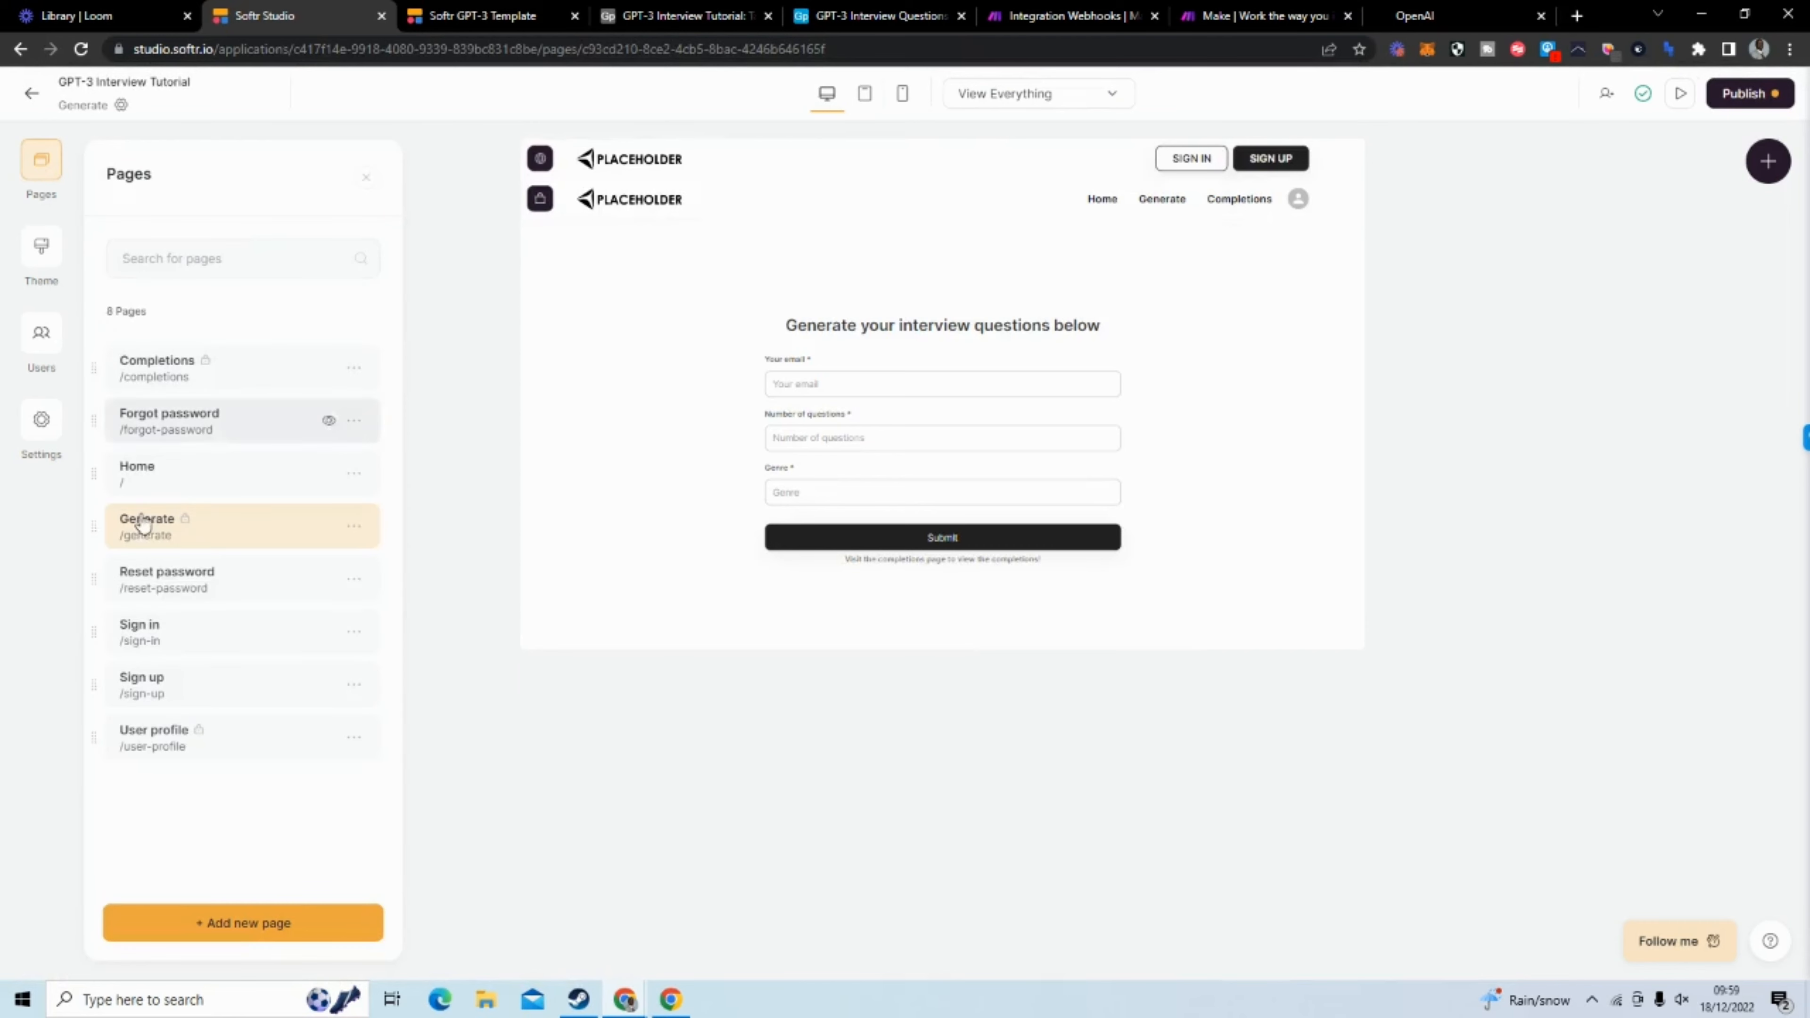
pyautogui.click(206, 368)
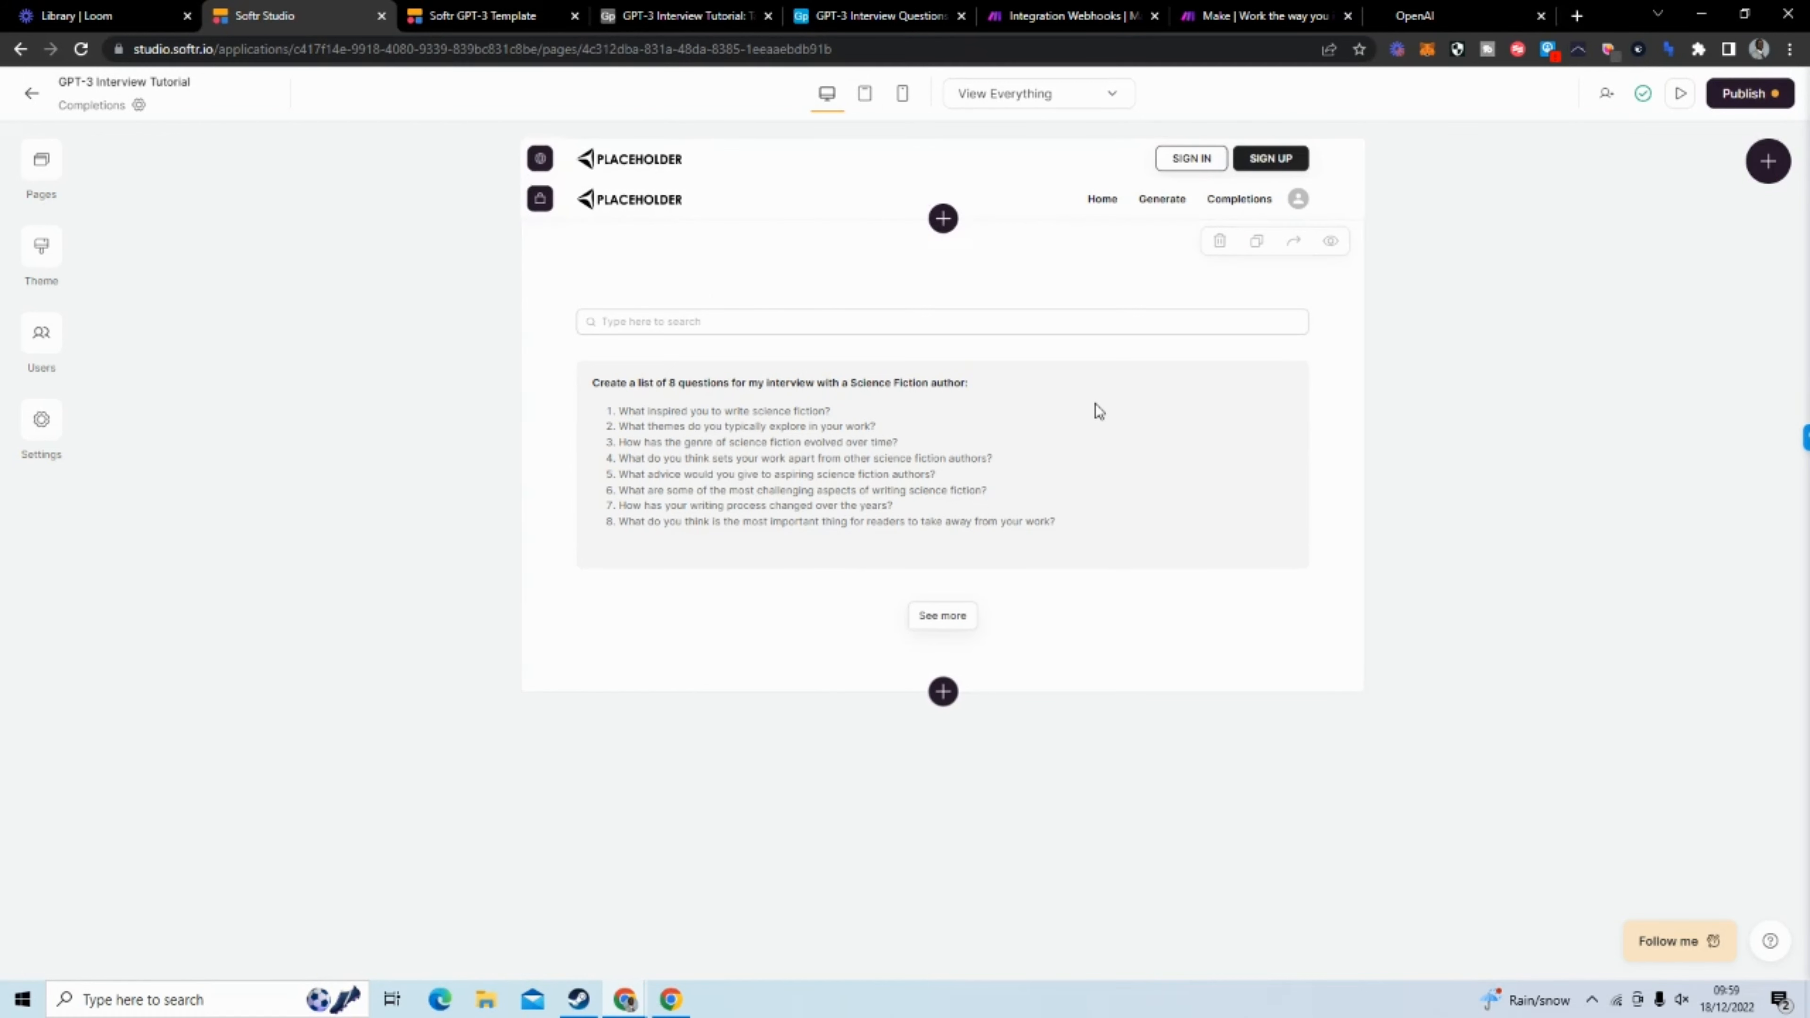
# Open the data settings of the Completions page's list block and check its source table in Airtable
pyautogui.click(975, 444)
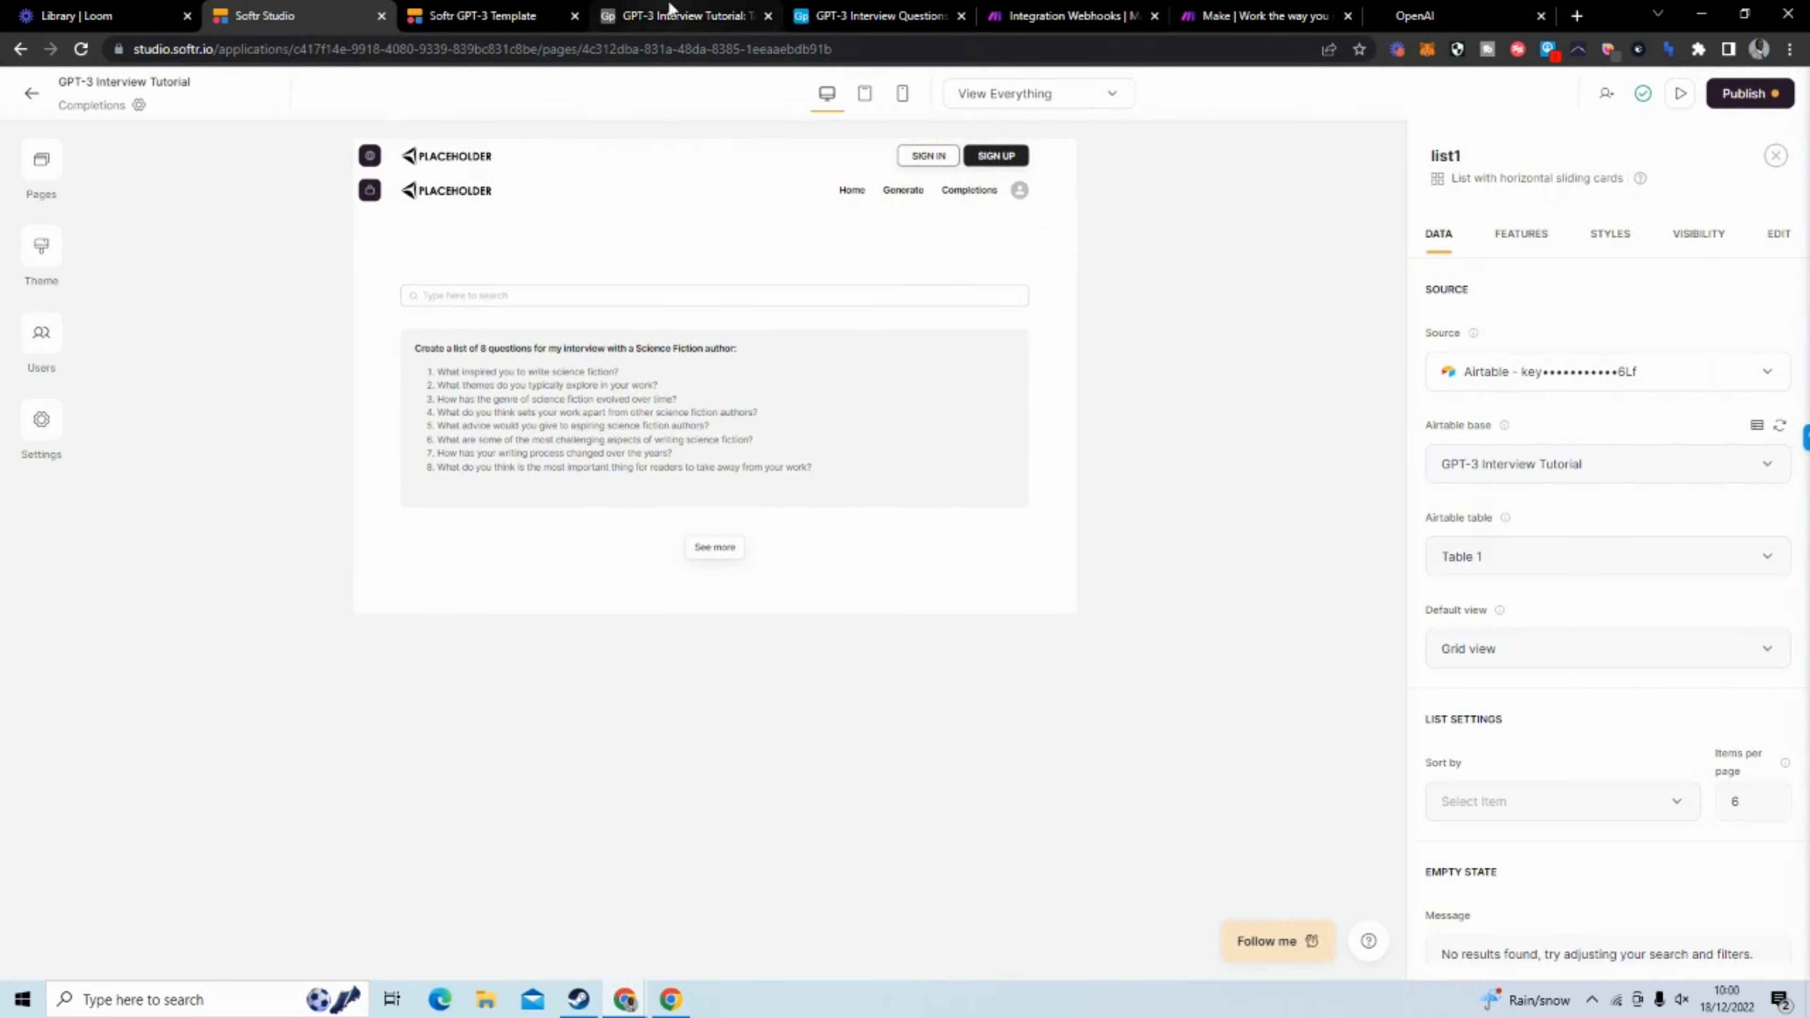
pyautogui.click(672, 27)
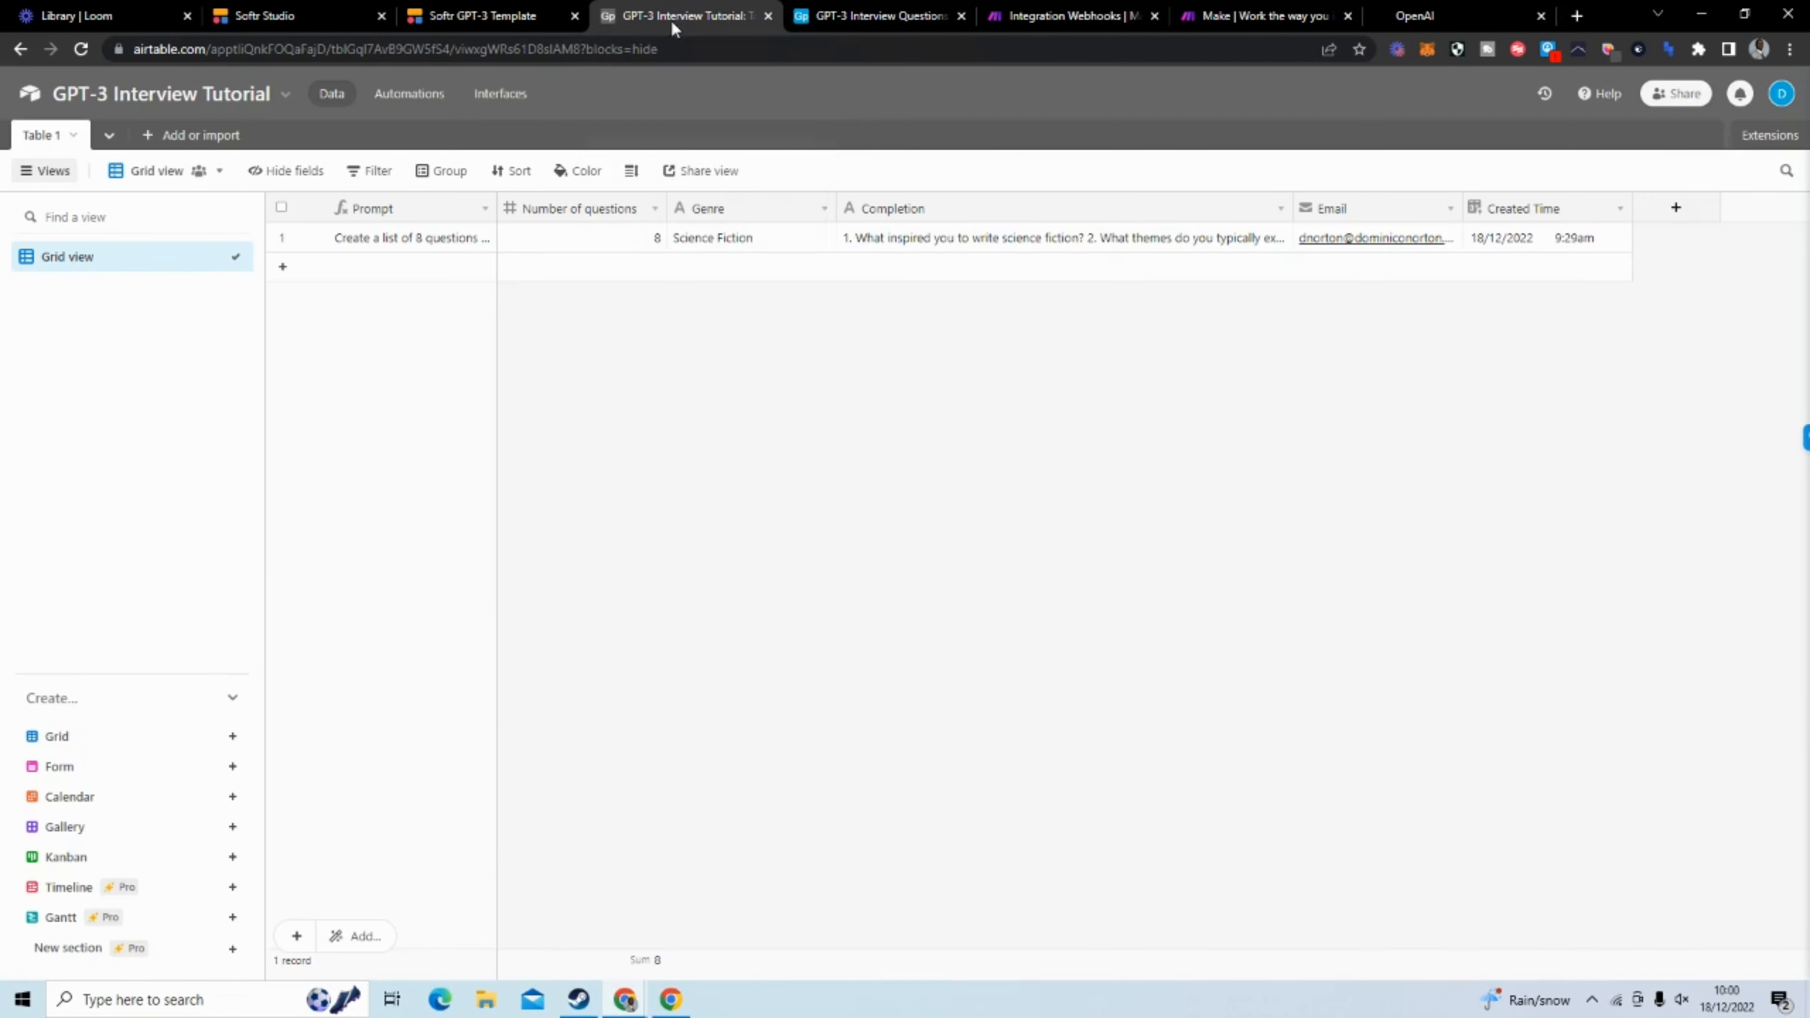
pyautogui.click(260, 21)
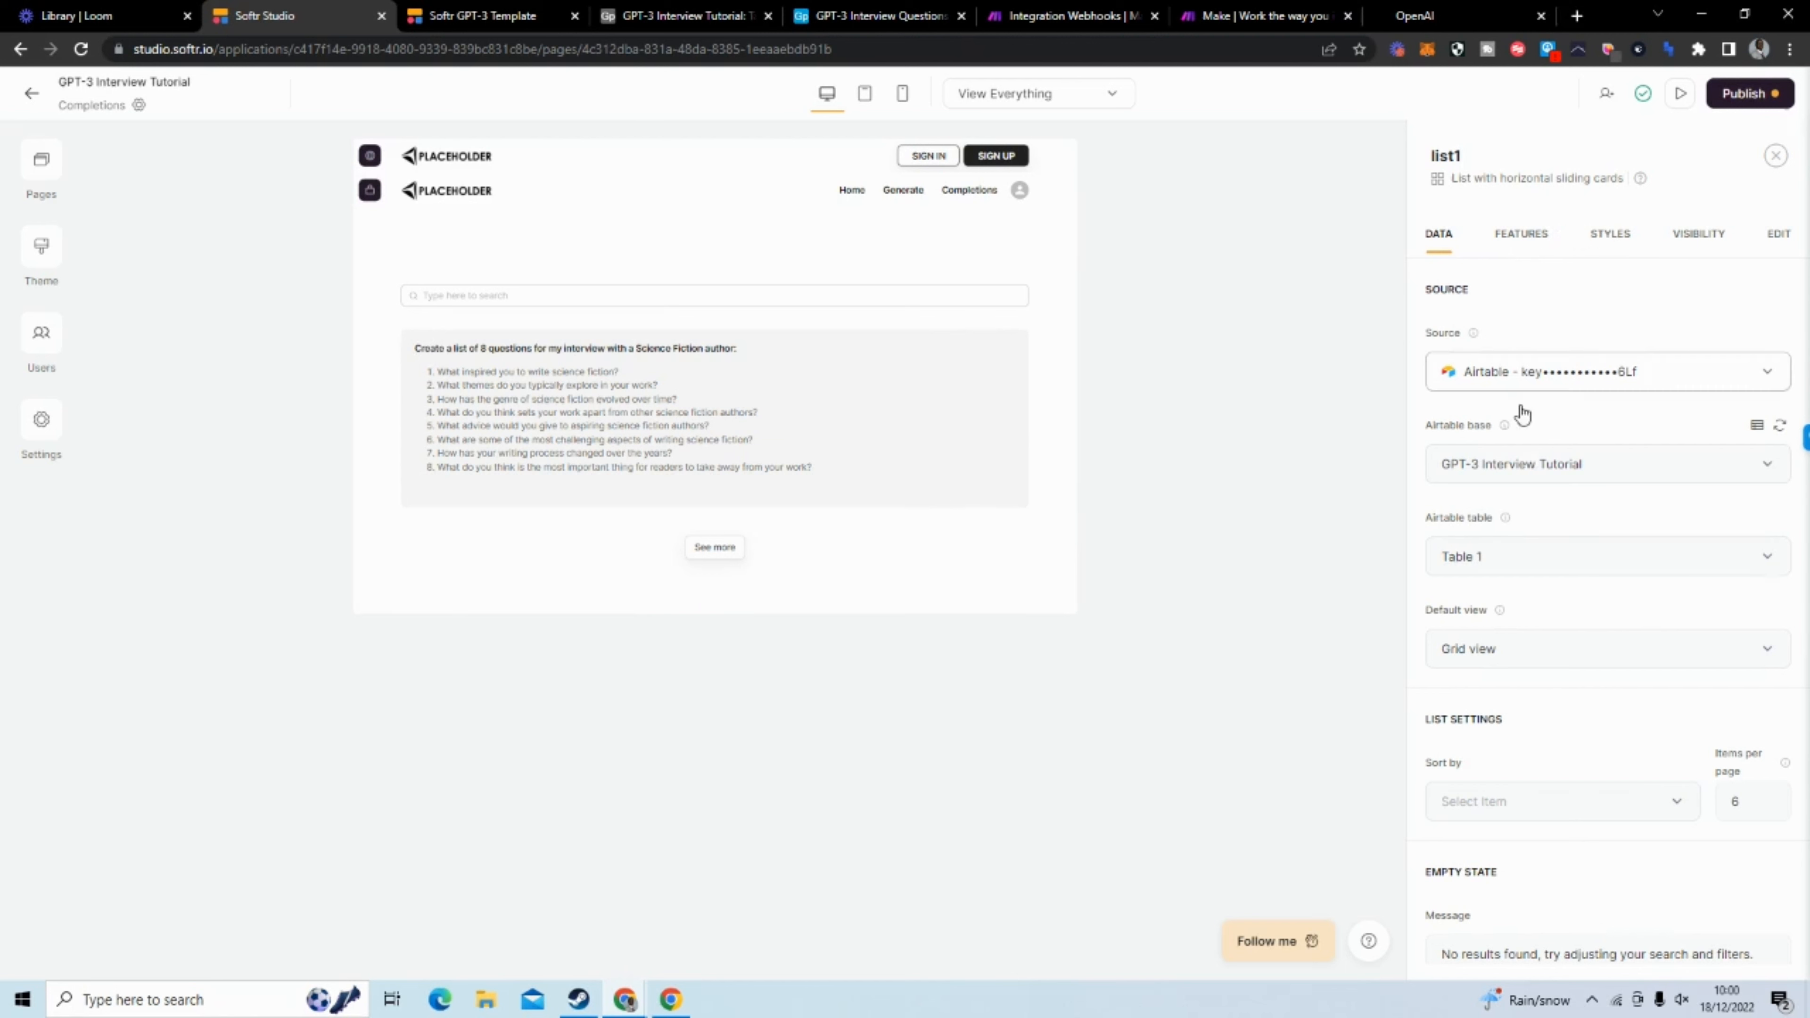
# Add a conditional filter on the Email field to the Completions list block
pyautogui.scroll(-4, 1518, 627)
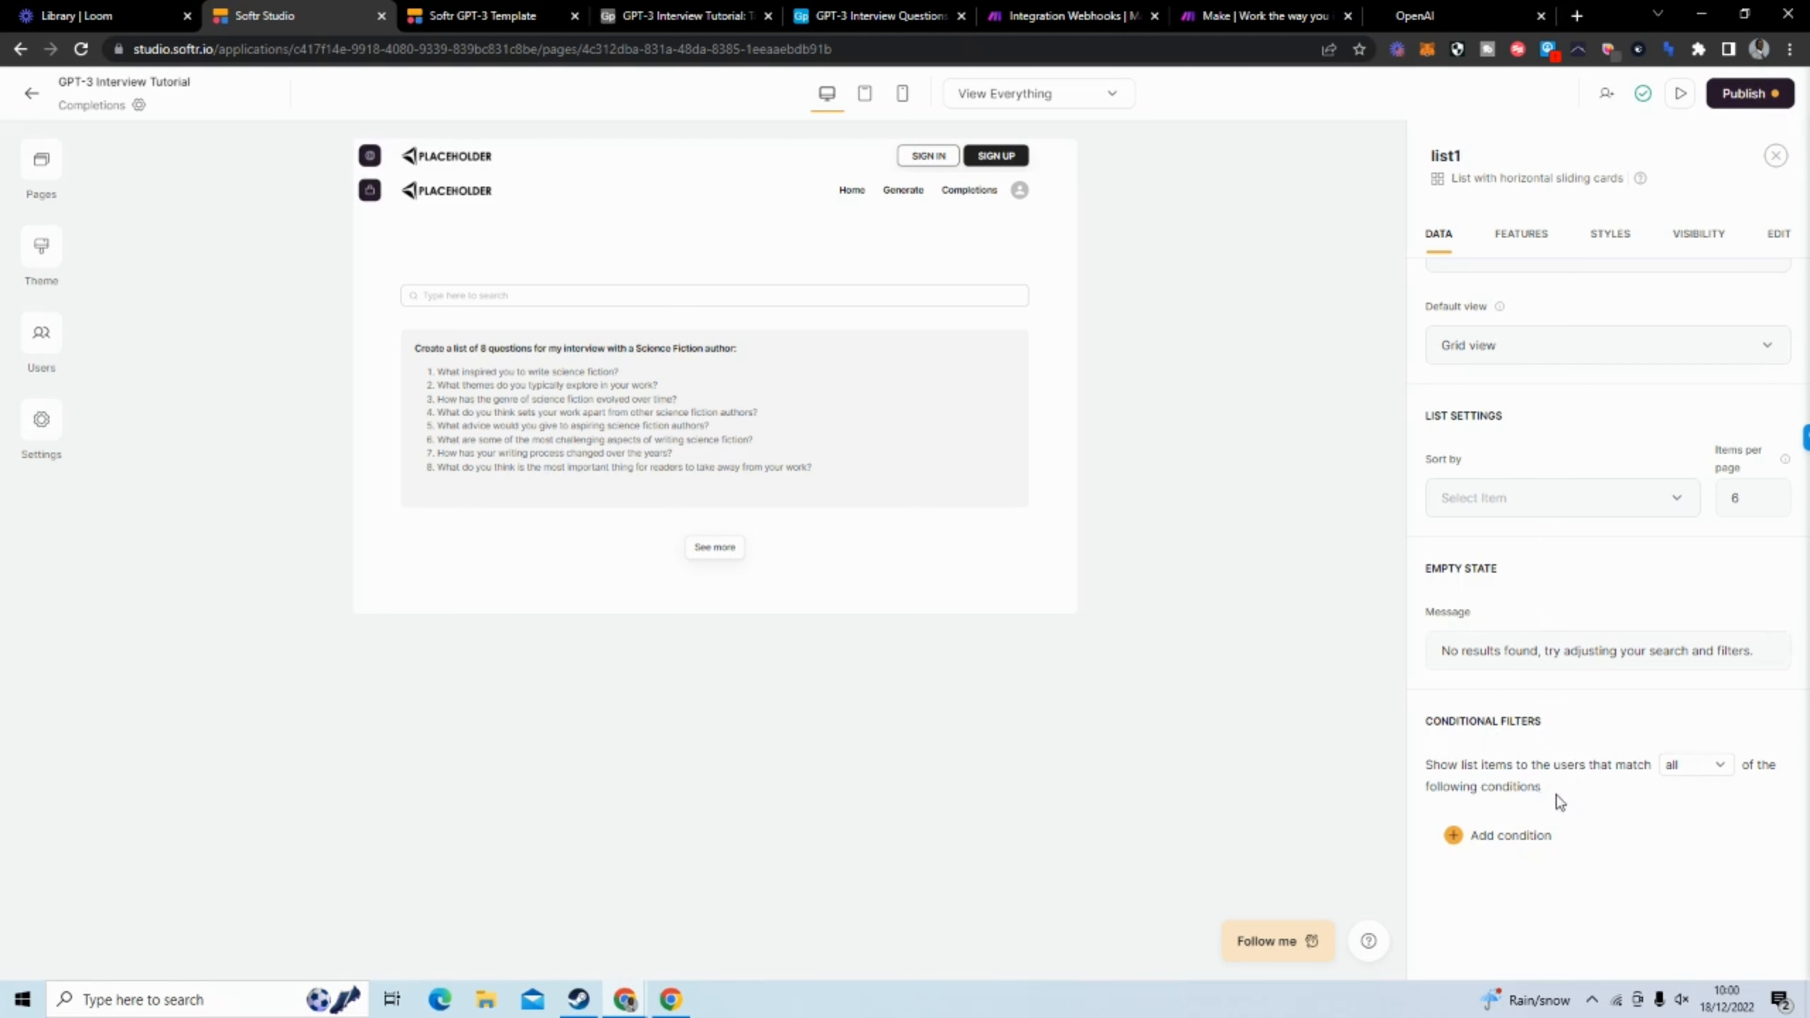
pyautogui.click(1496, 835)
pyautogui.scroll(-2, 1537, 700)
pyautogui.click(1521, 720)
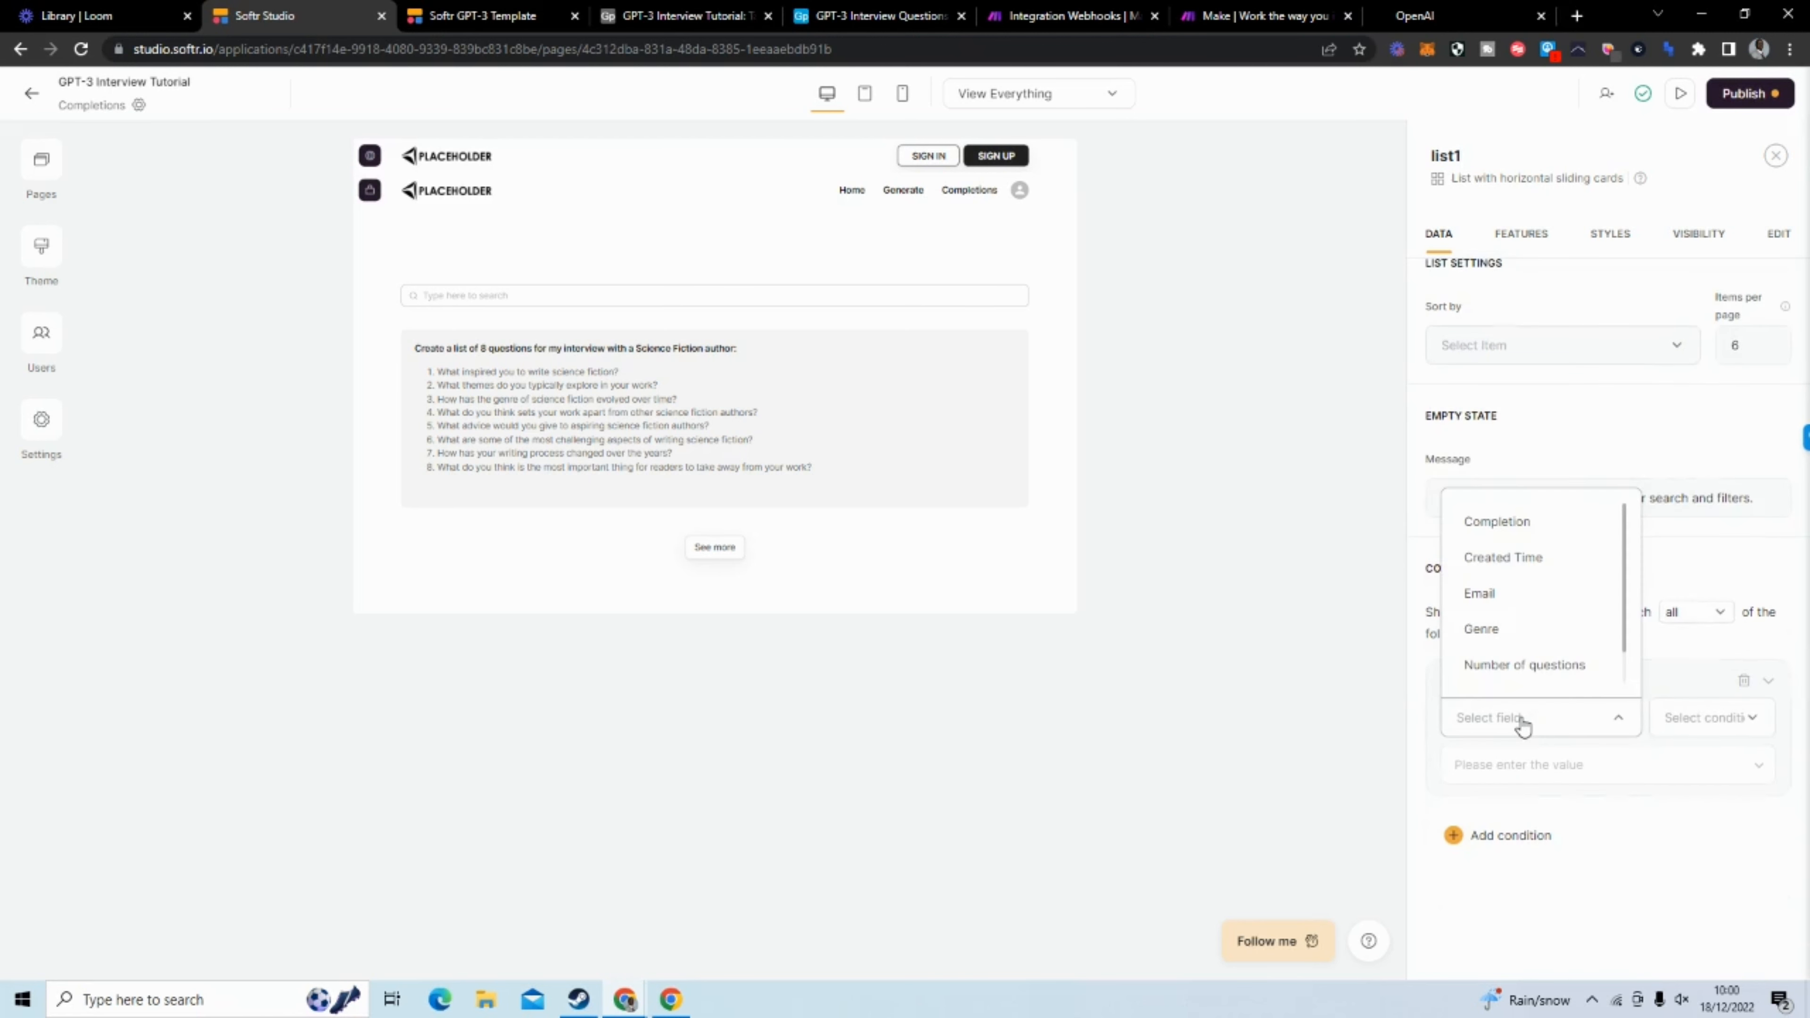
pyautogui.scroll(-1, 1536, 615)
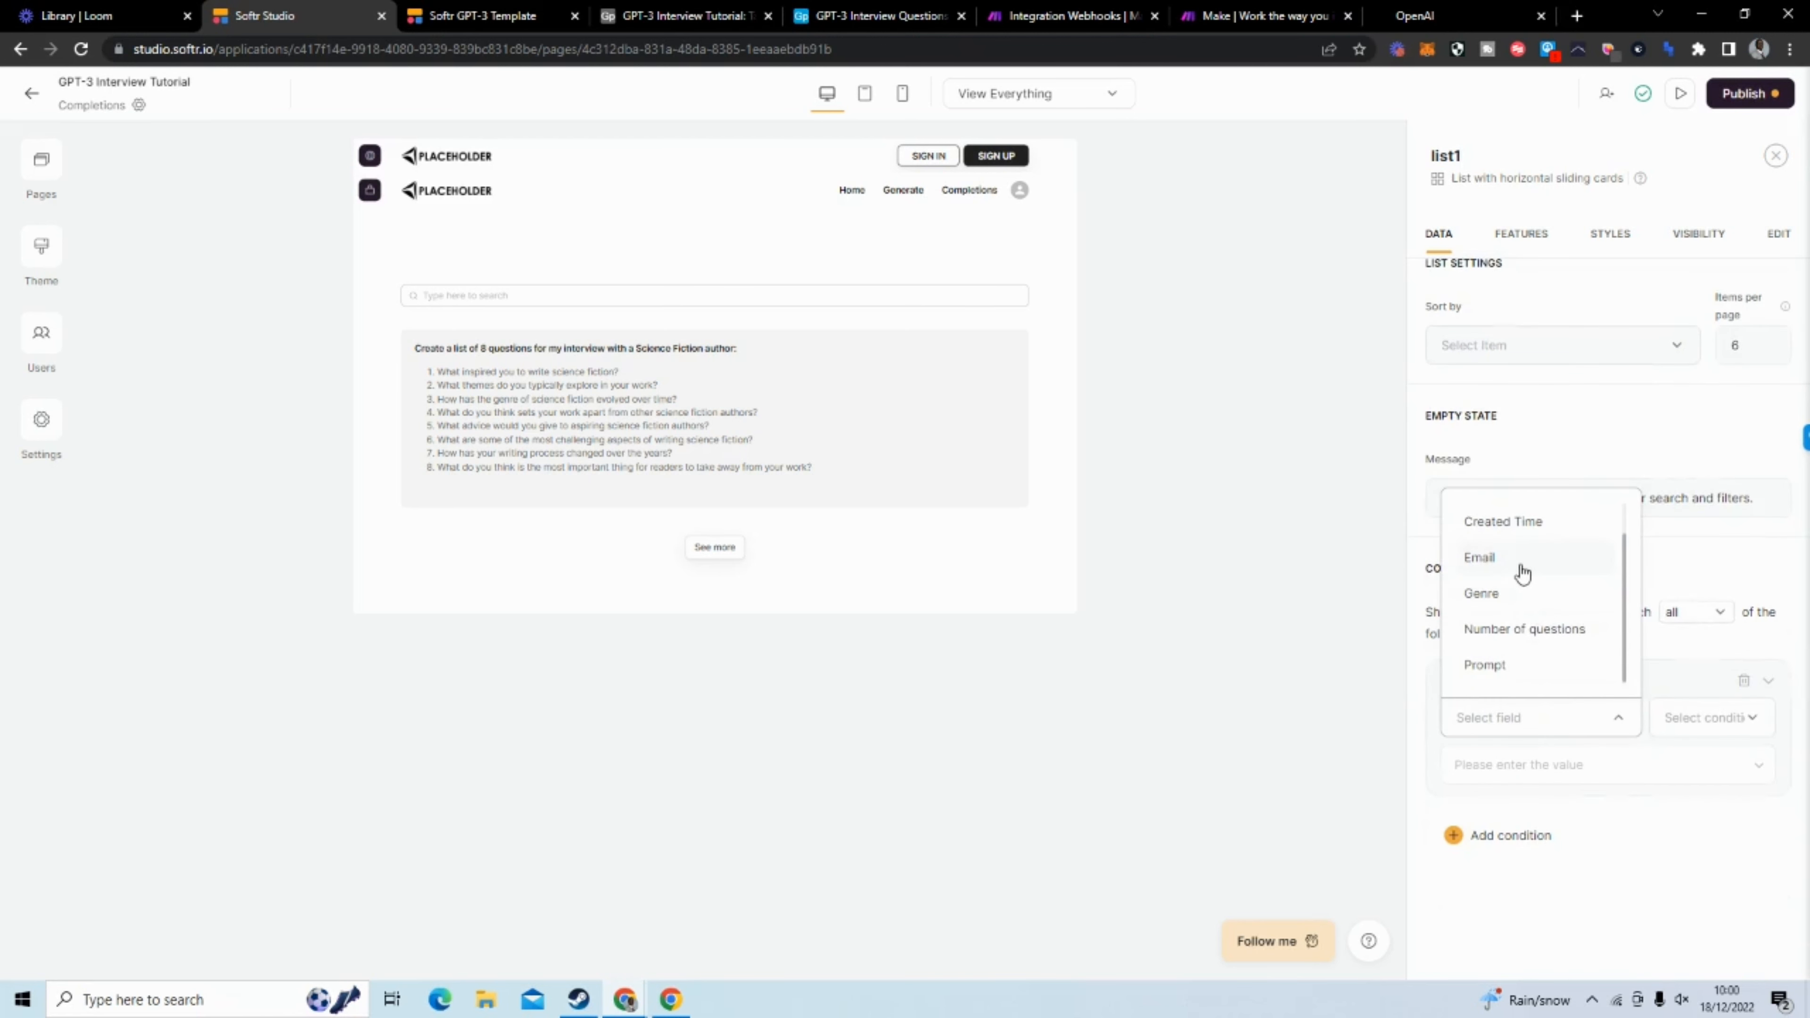
pyautogui.click(1522, 563)
# Set the Email filter's condition to "is" with the value Logged in User's Email, and dismiss the tutorial checklist
pyautogui.click(1713, 718)
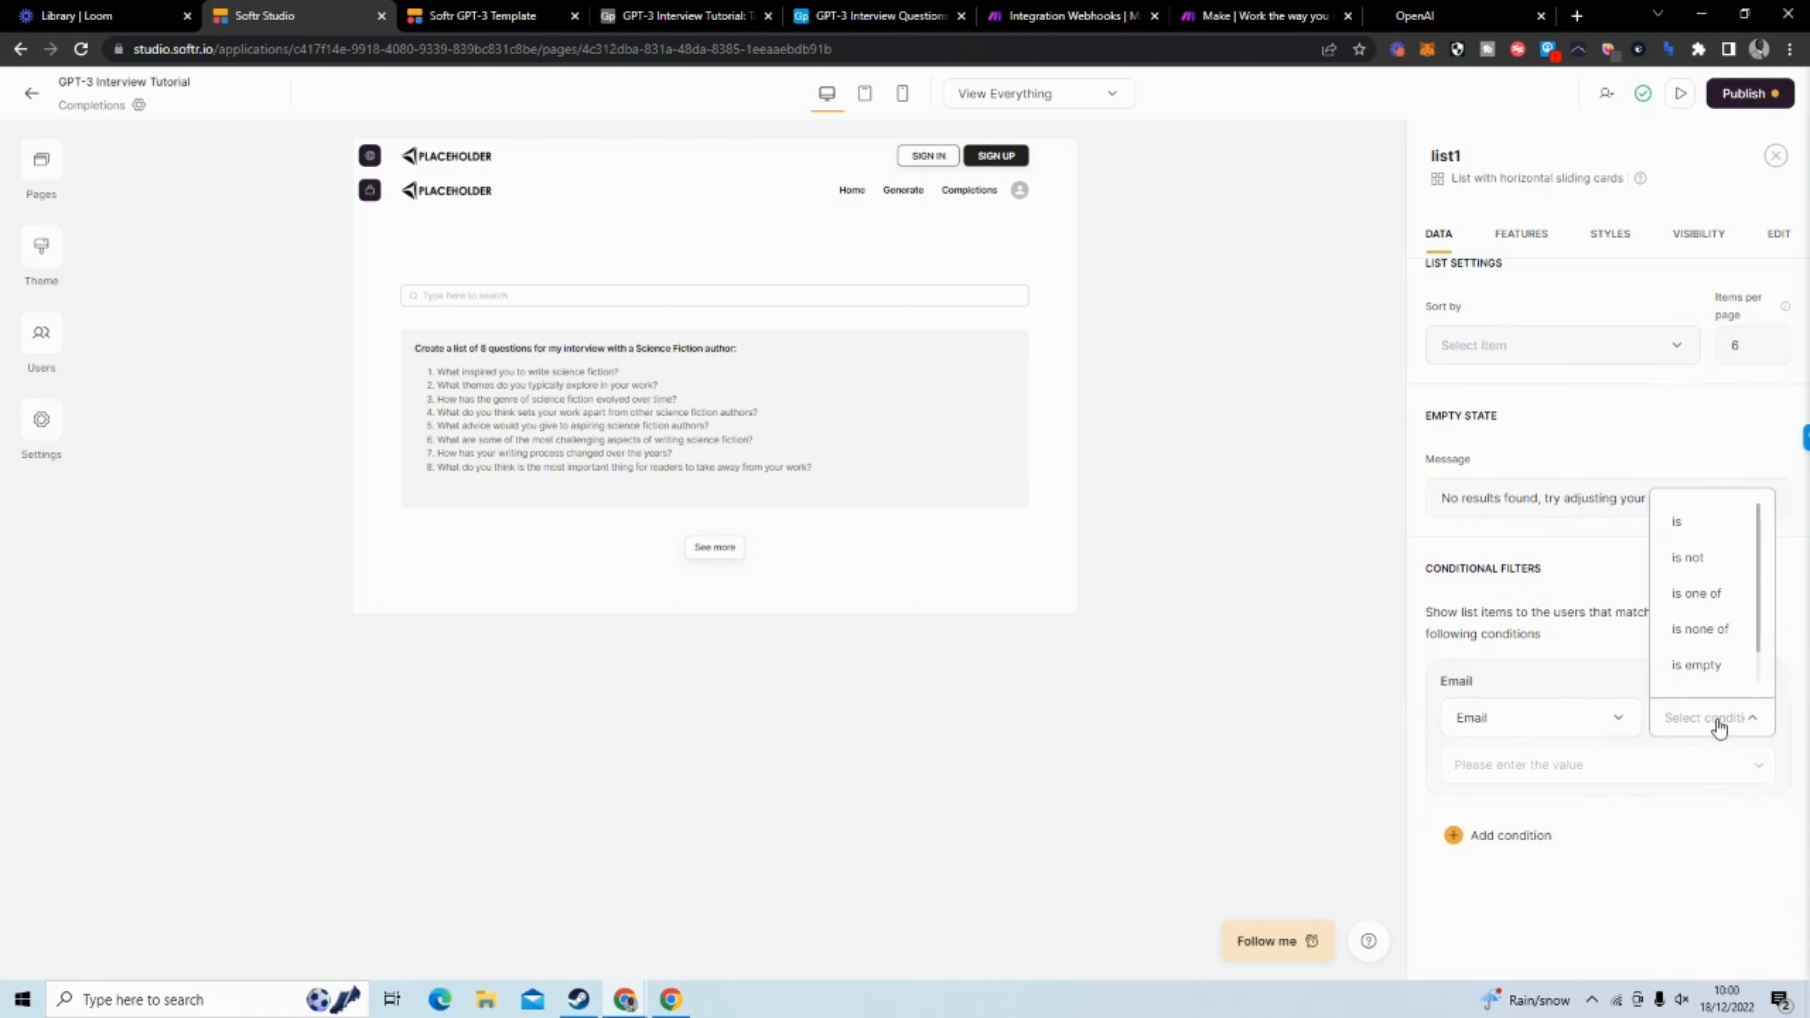
pyautogui.click(1705, 521)
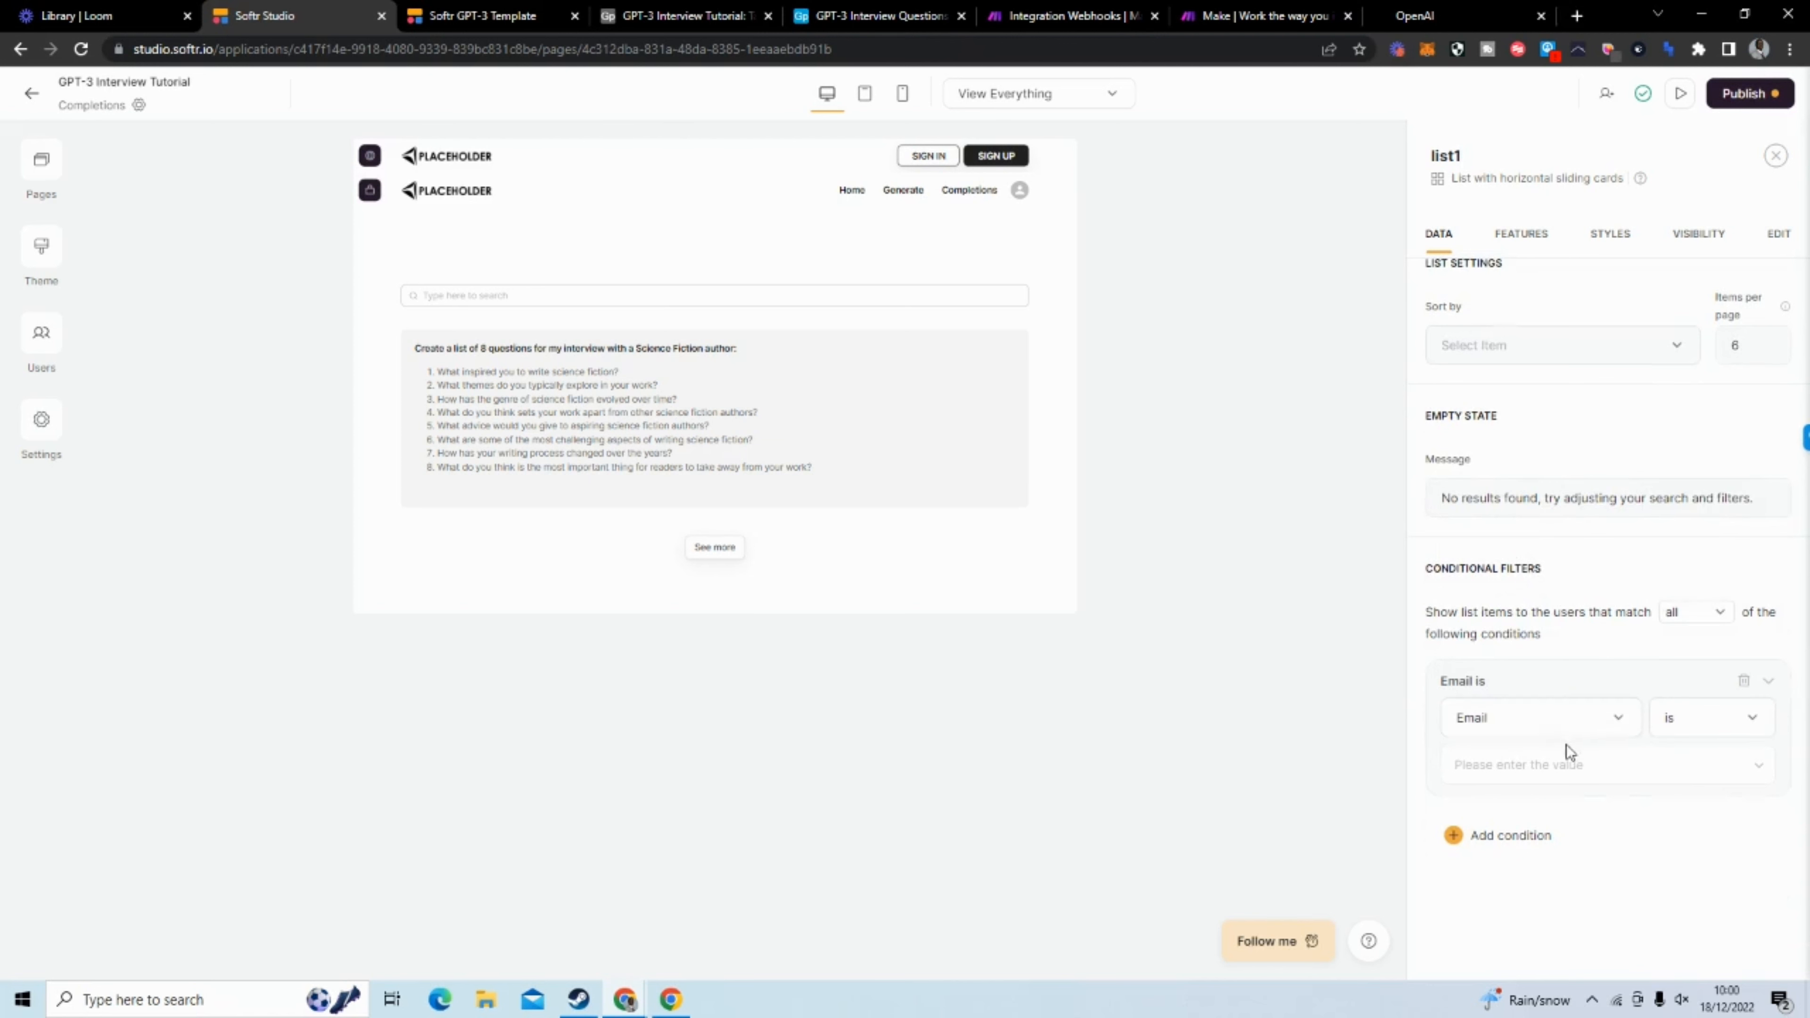
pyautogui.click(1567, 761)
pyautogui.click(1759, 766)
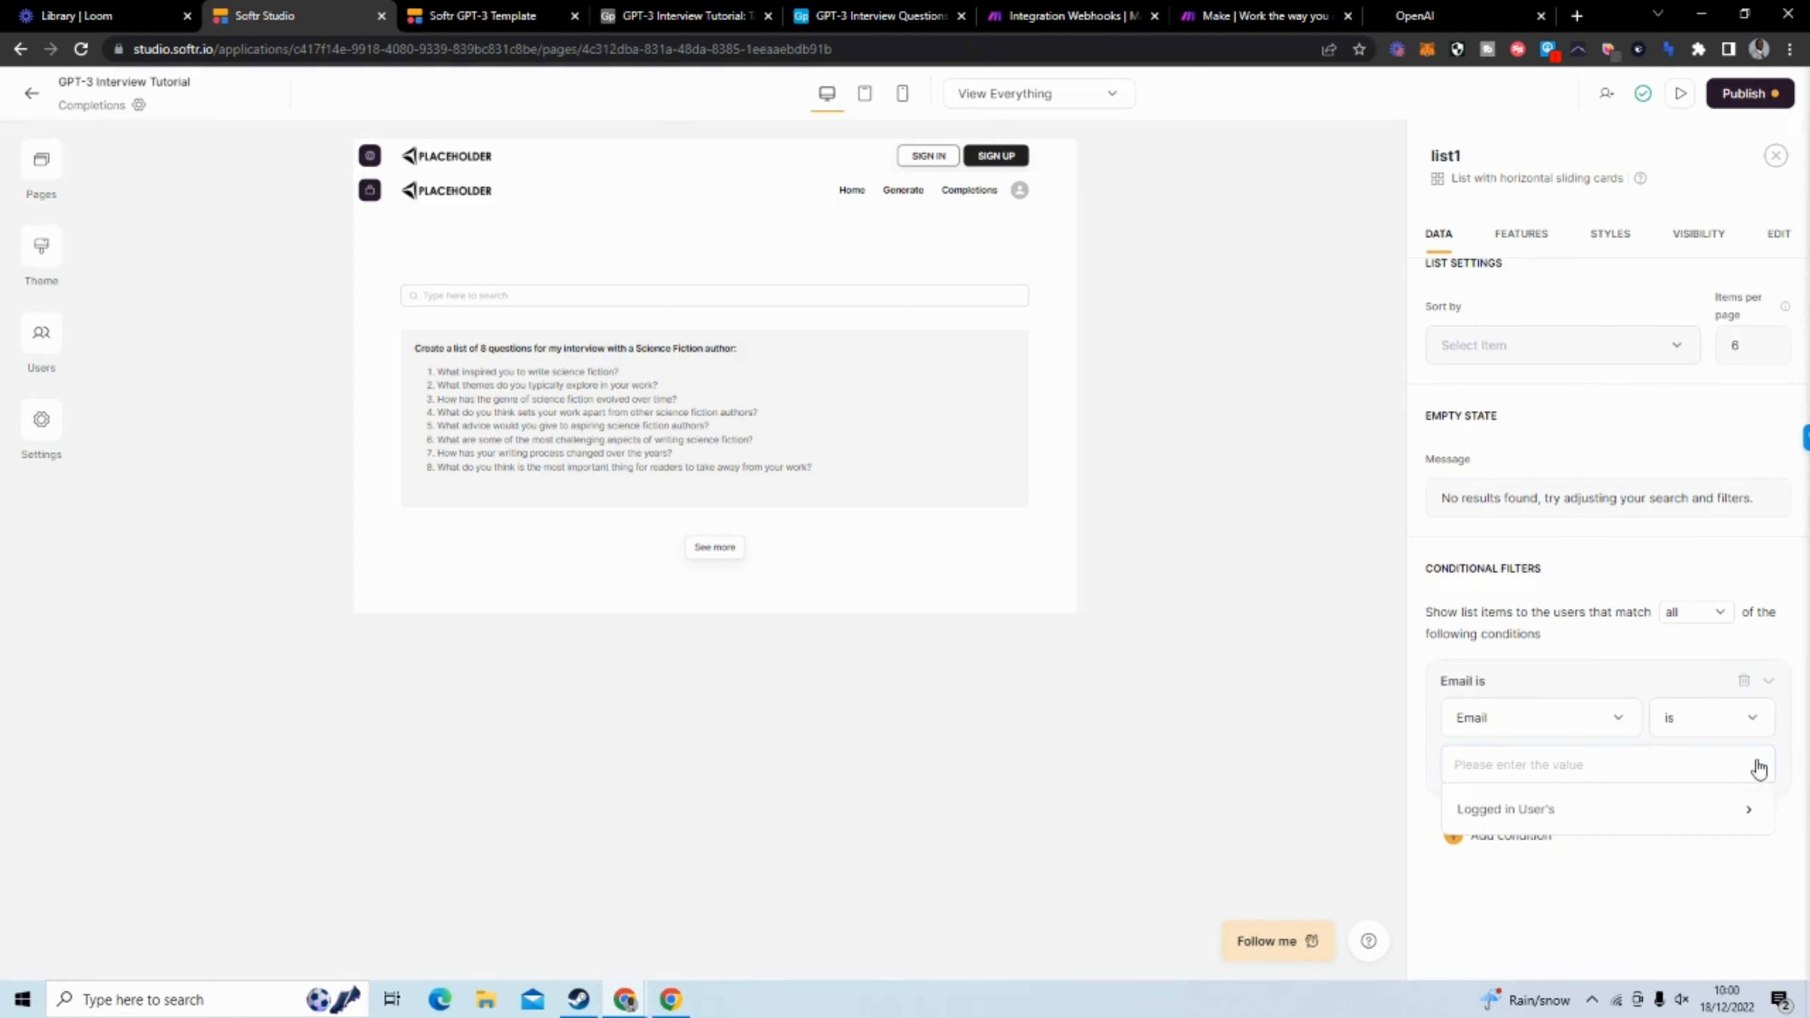
pyautogui.click(1685, 807)
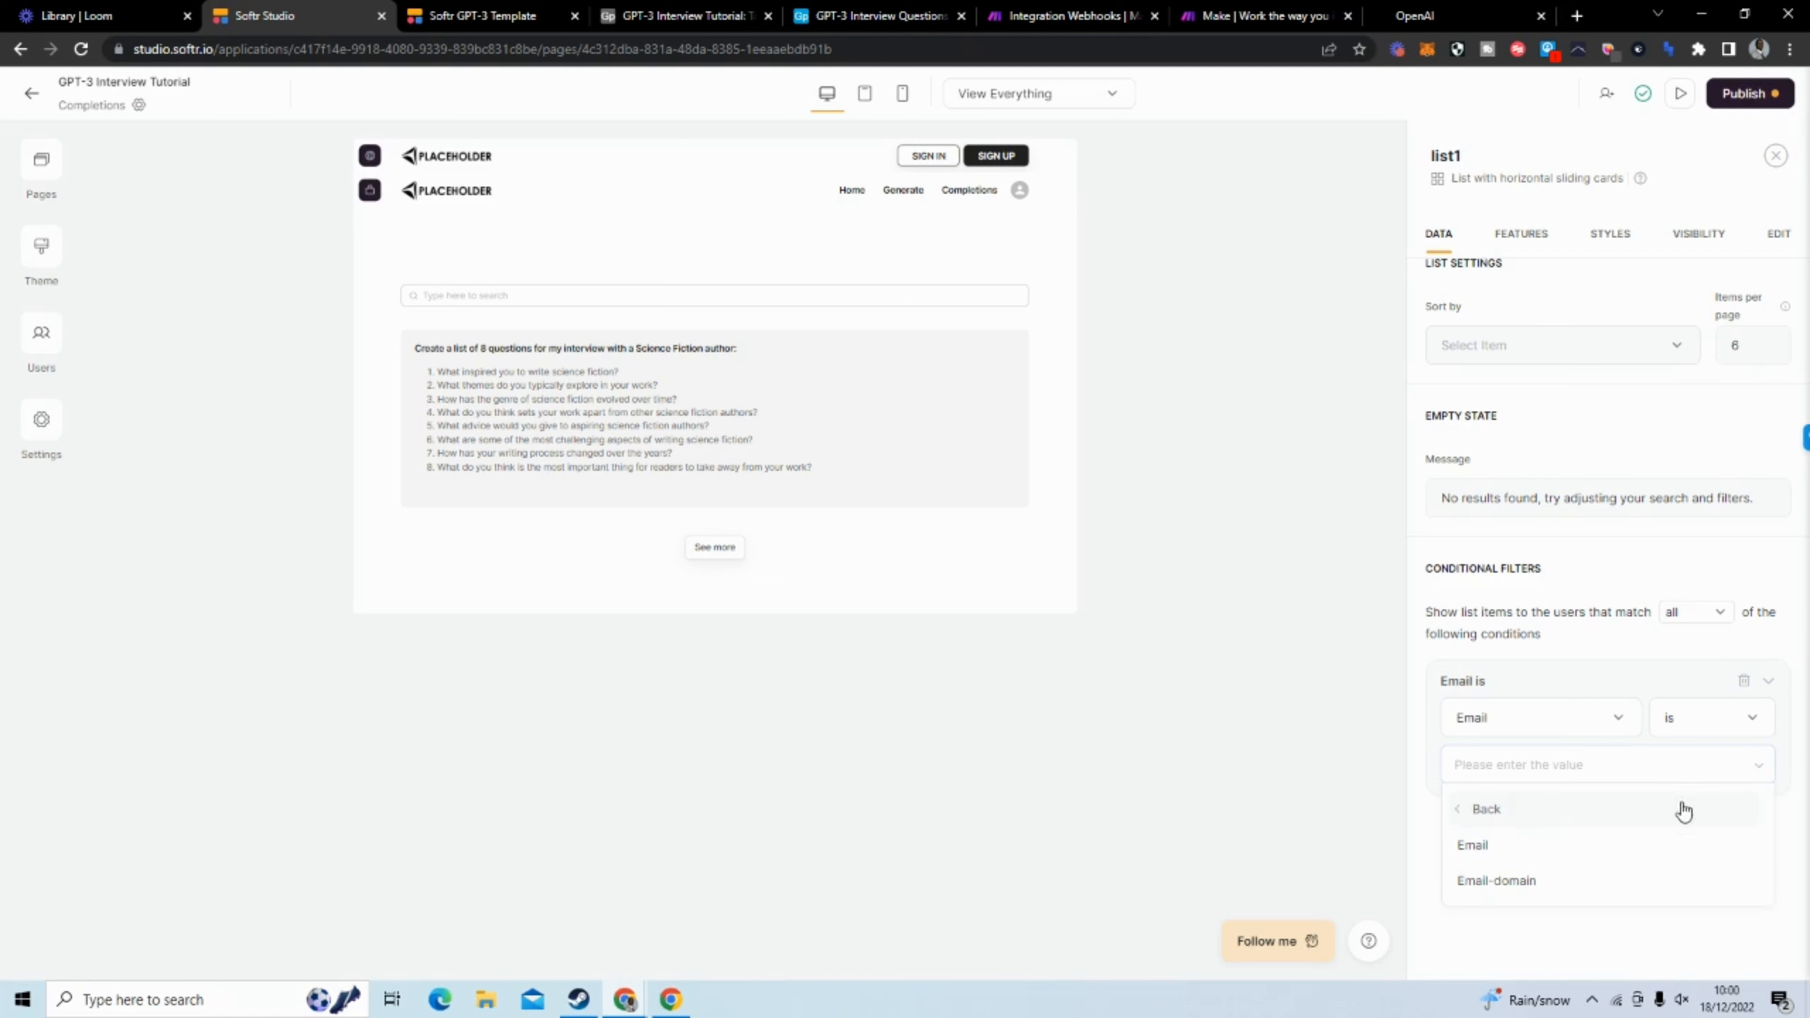
pyautogui.click(1603, 849)
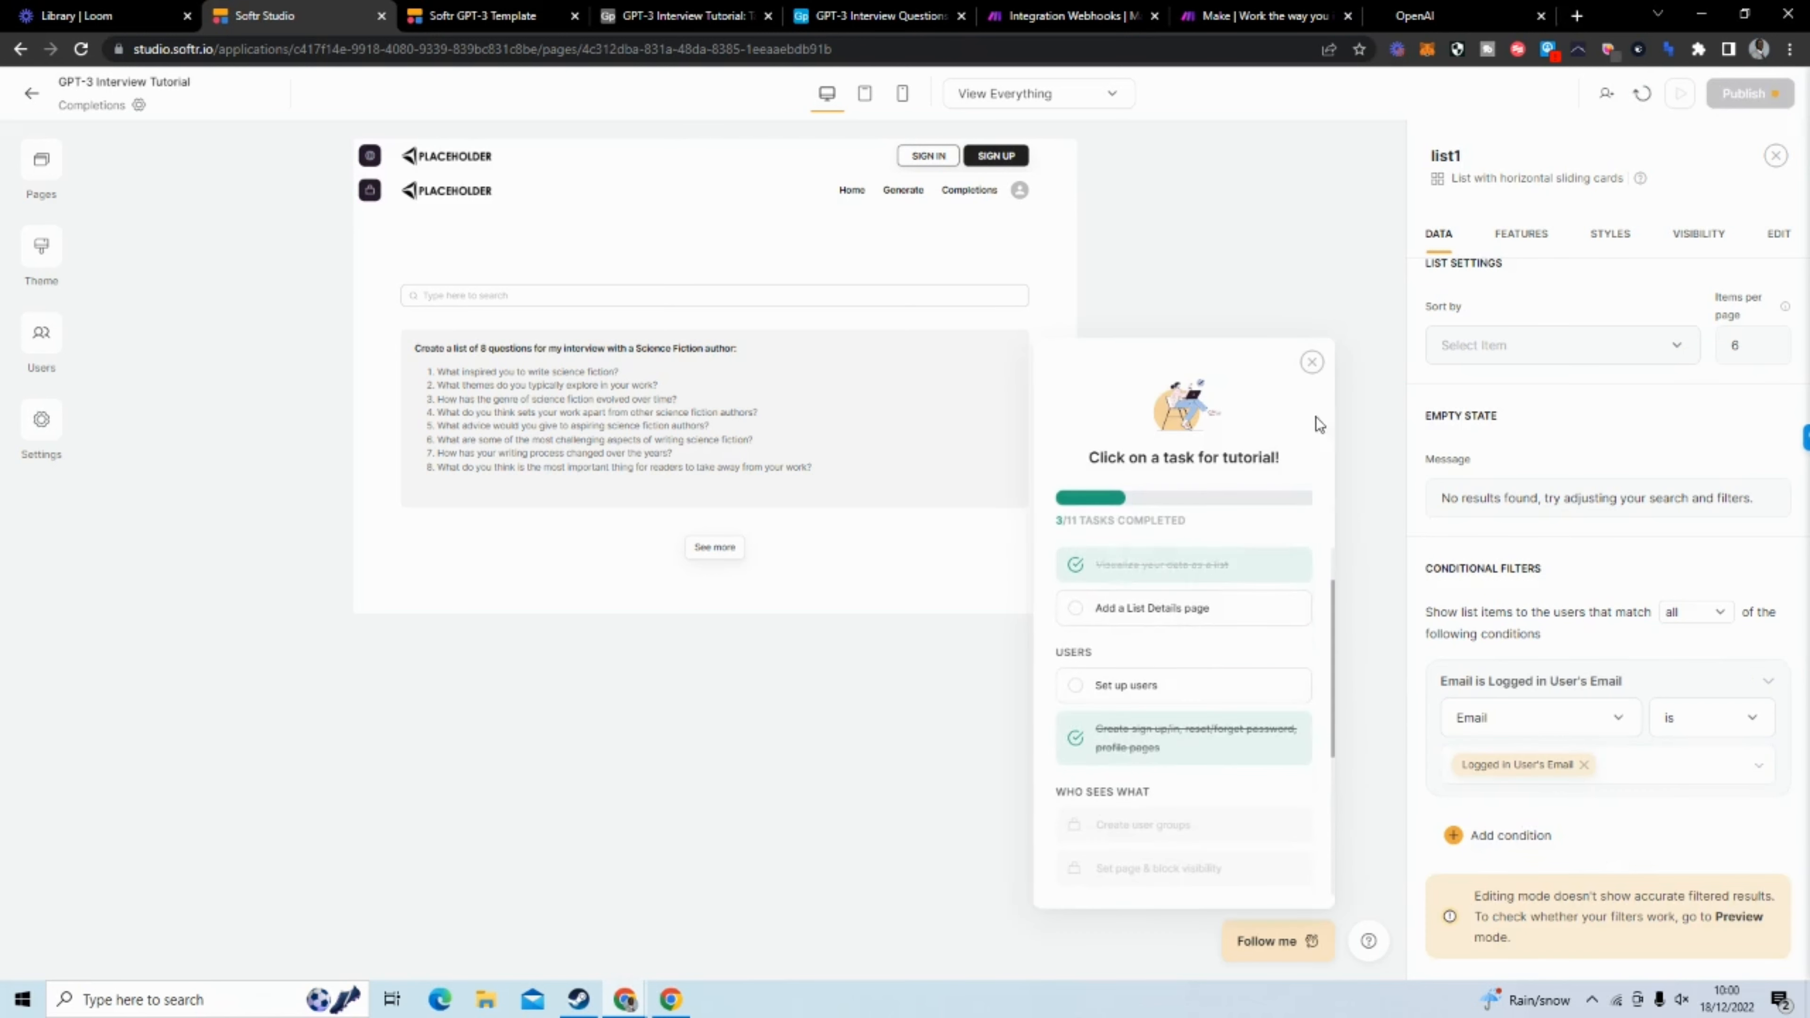
pyautogui.click(1312, 362)
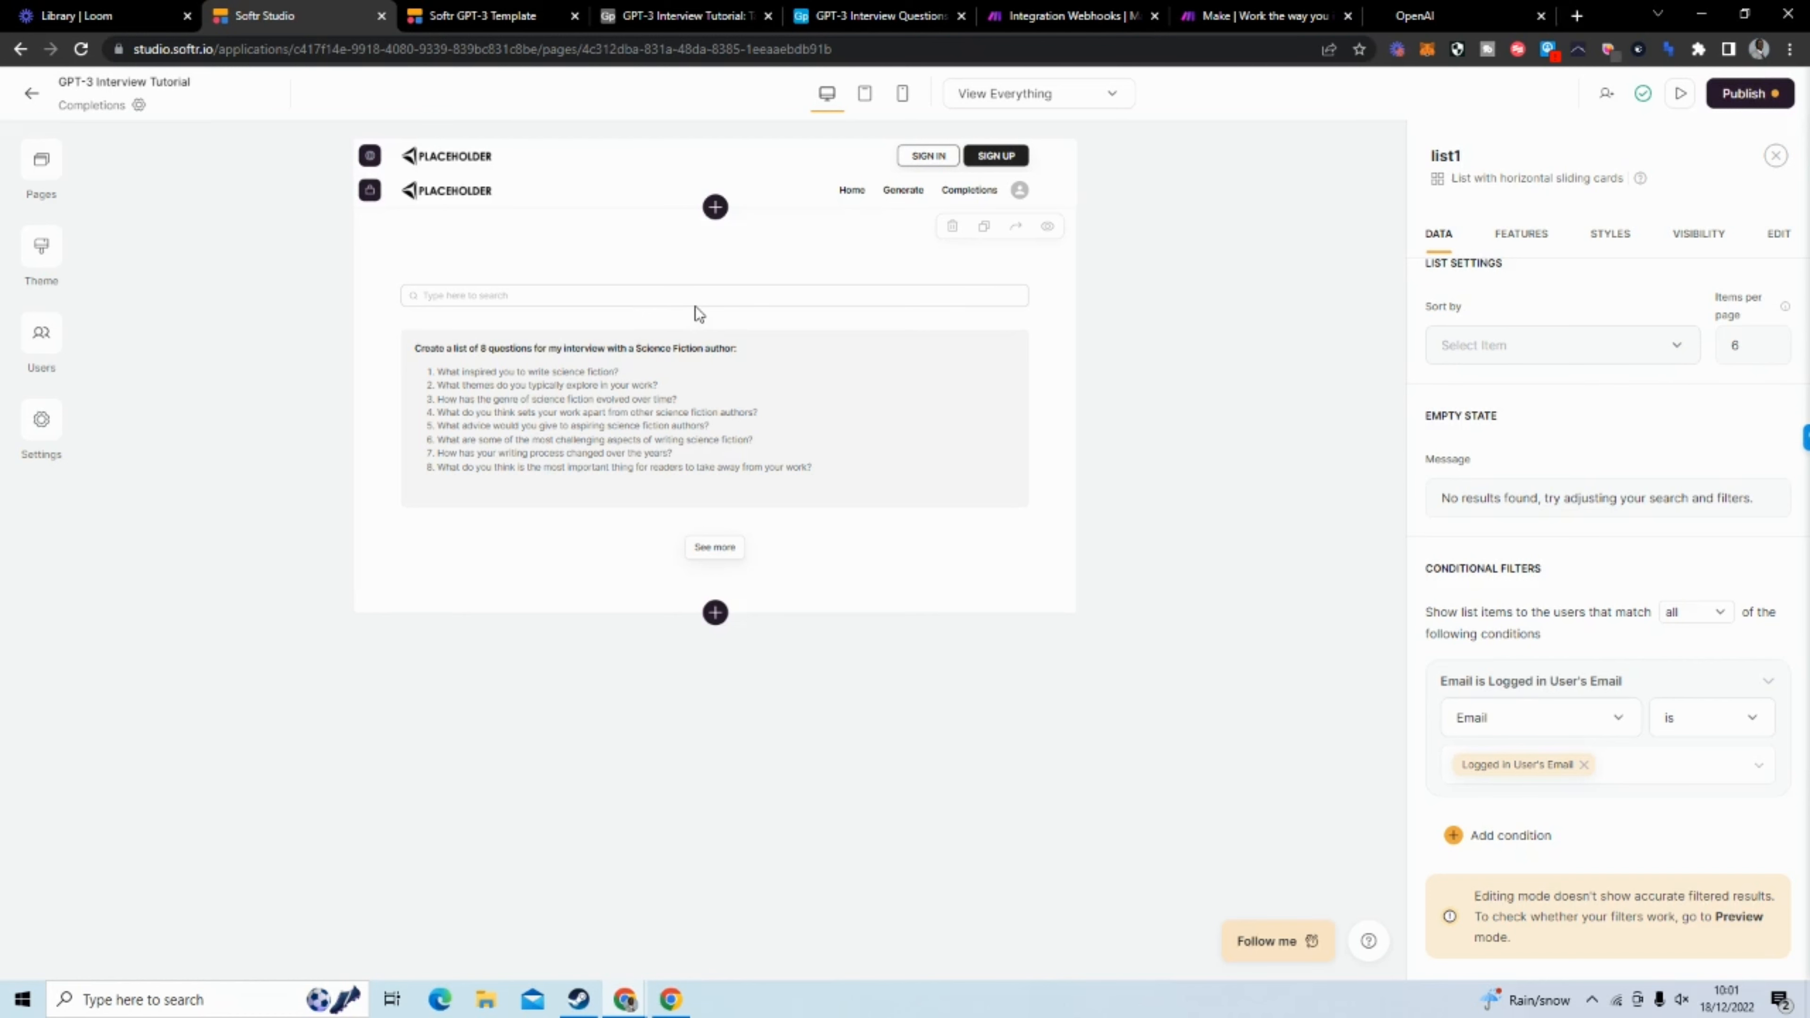
# Switch to the Integration Webhooks scenario in Make and add an OpenAI GPT-3 Create a Completion module after the custom webhook
pyautogui.click(1072, 16)
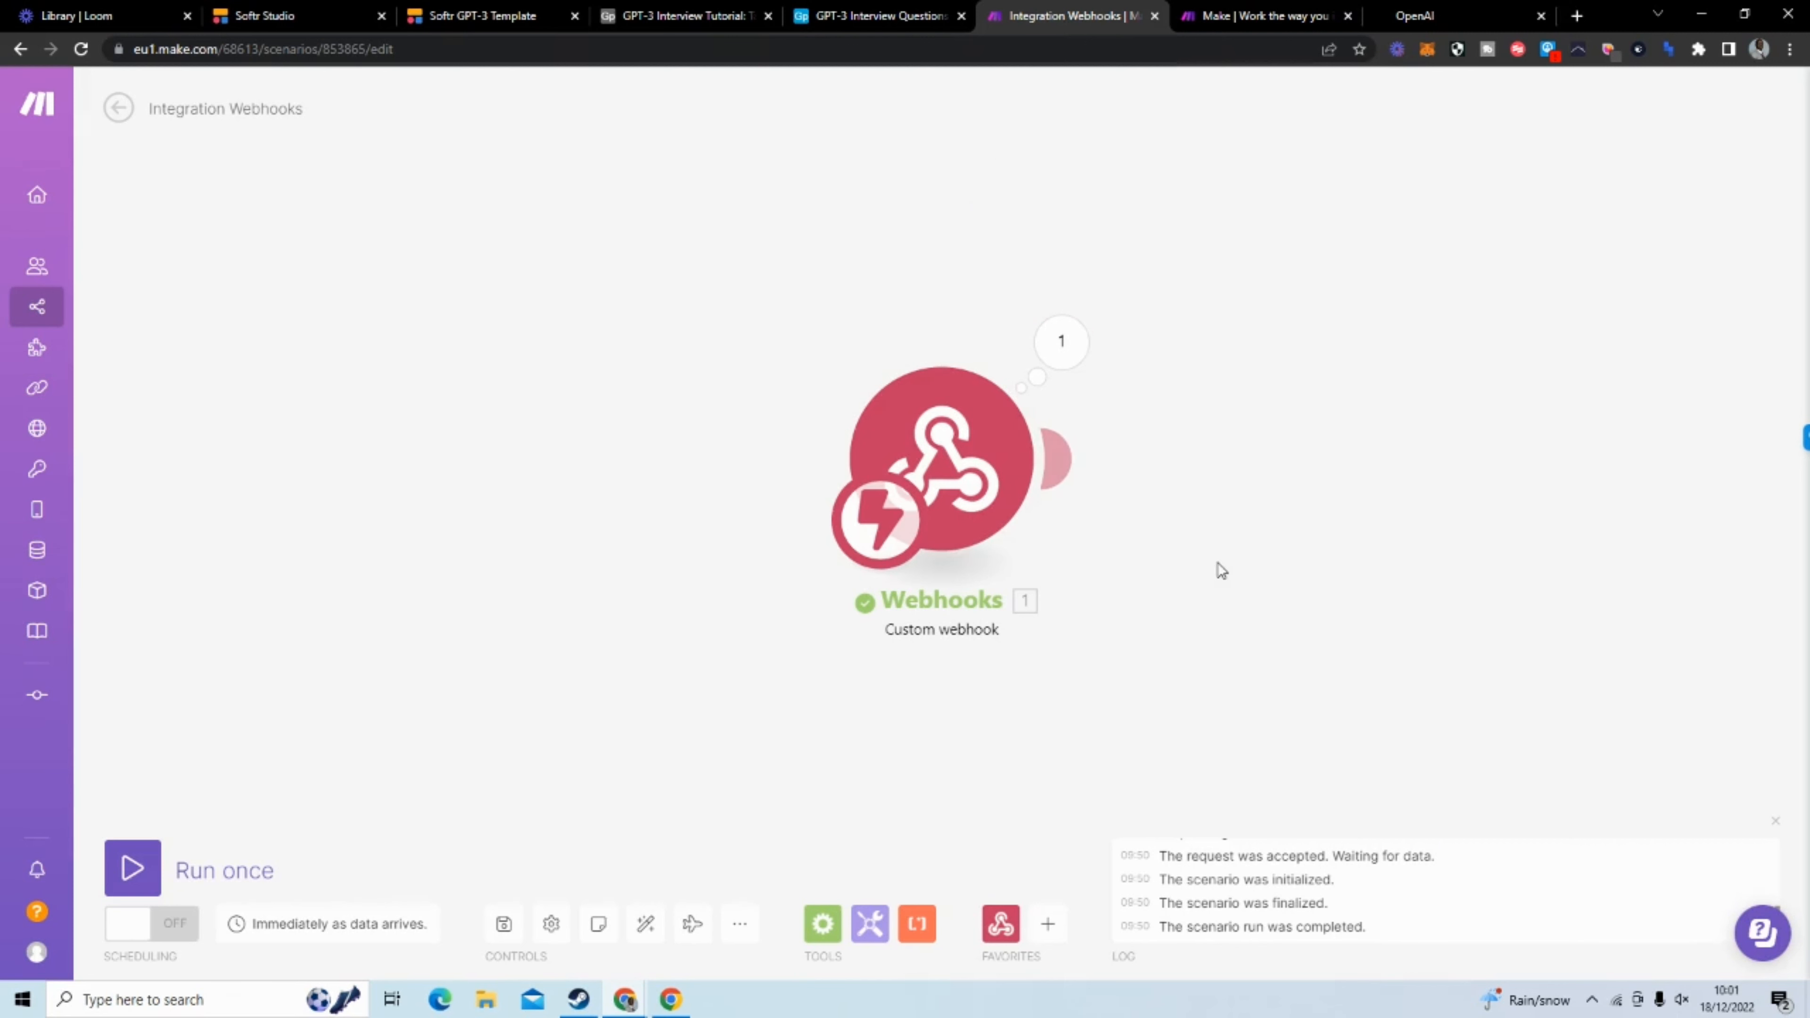
pyautogui.moveTo(1333, 448); pyautogui.dragTo(807, 445)
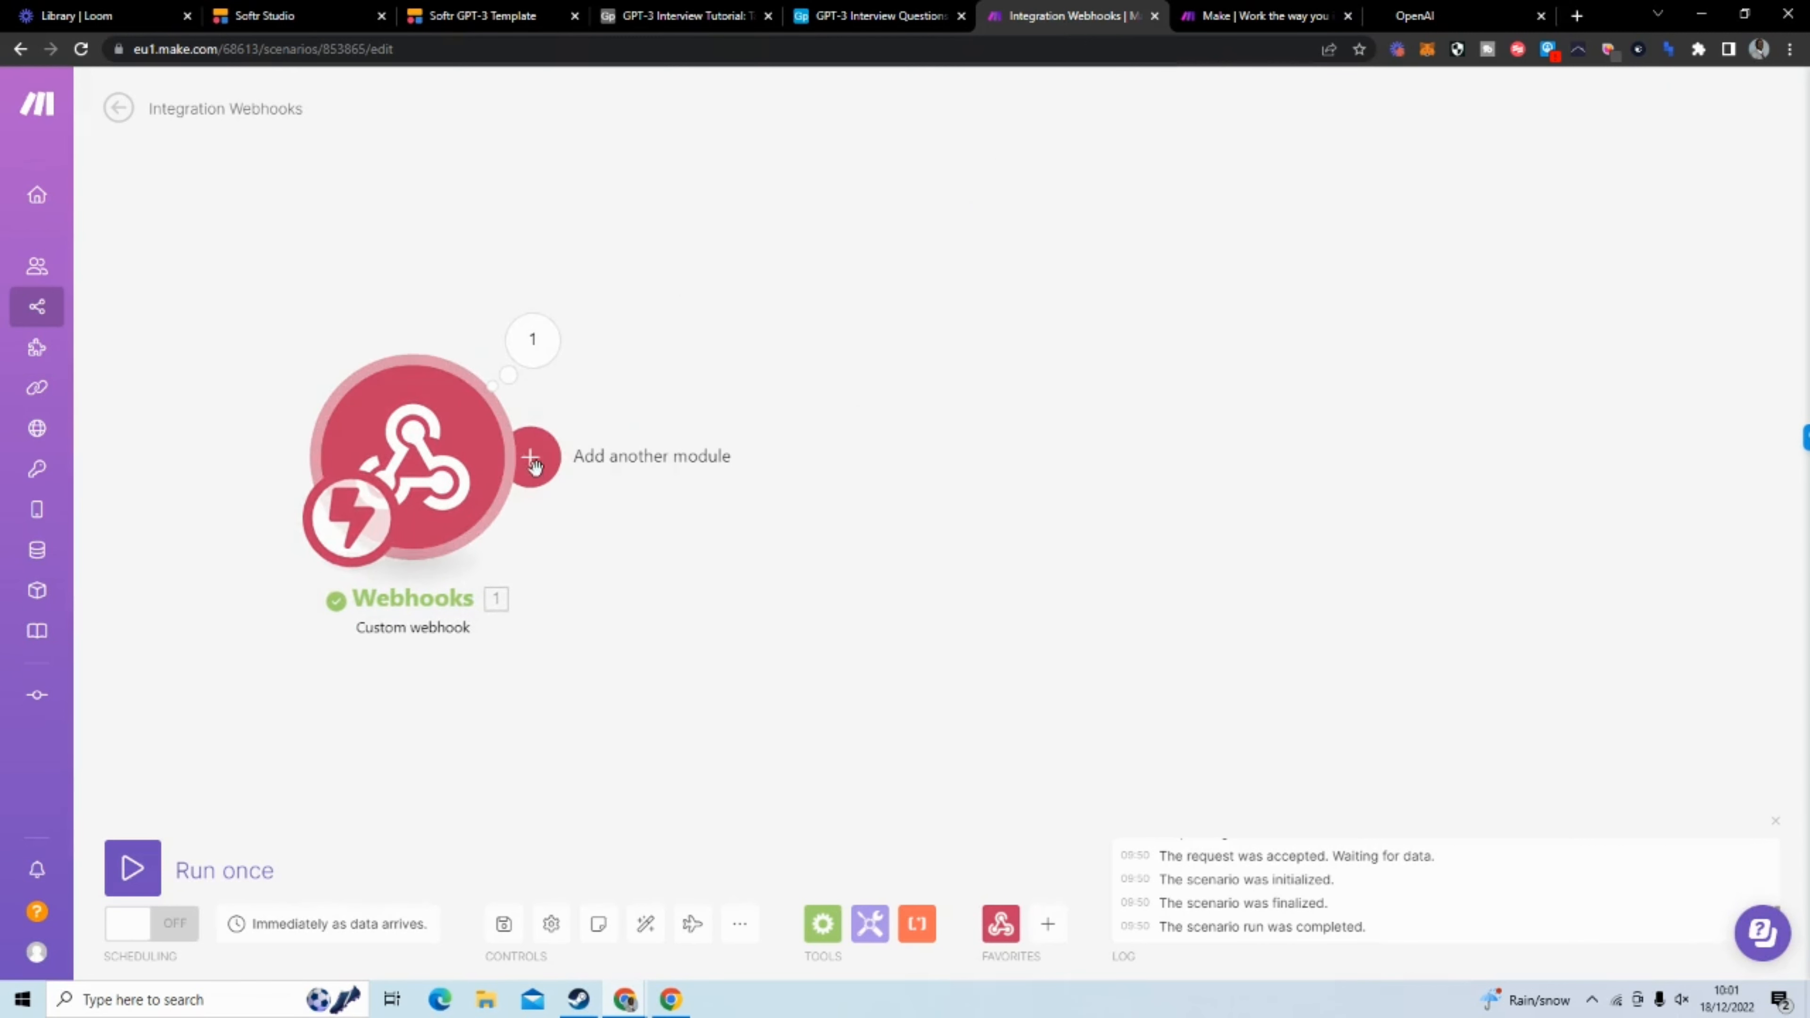
pyautogui.click(530, 453)
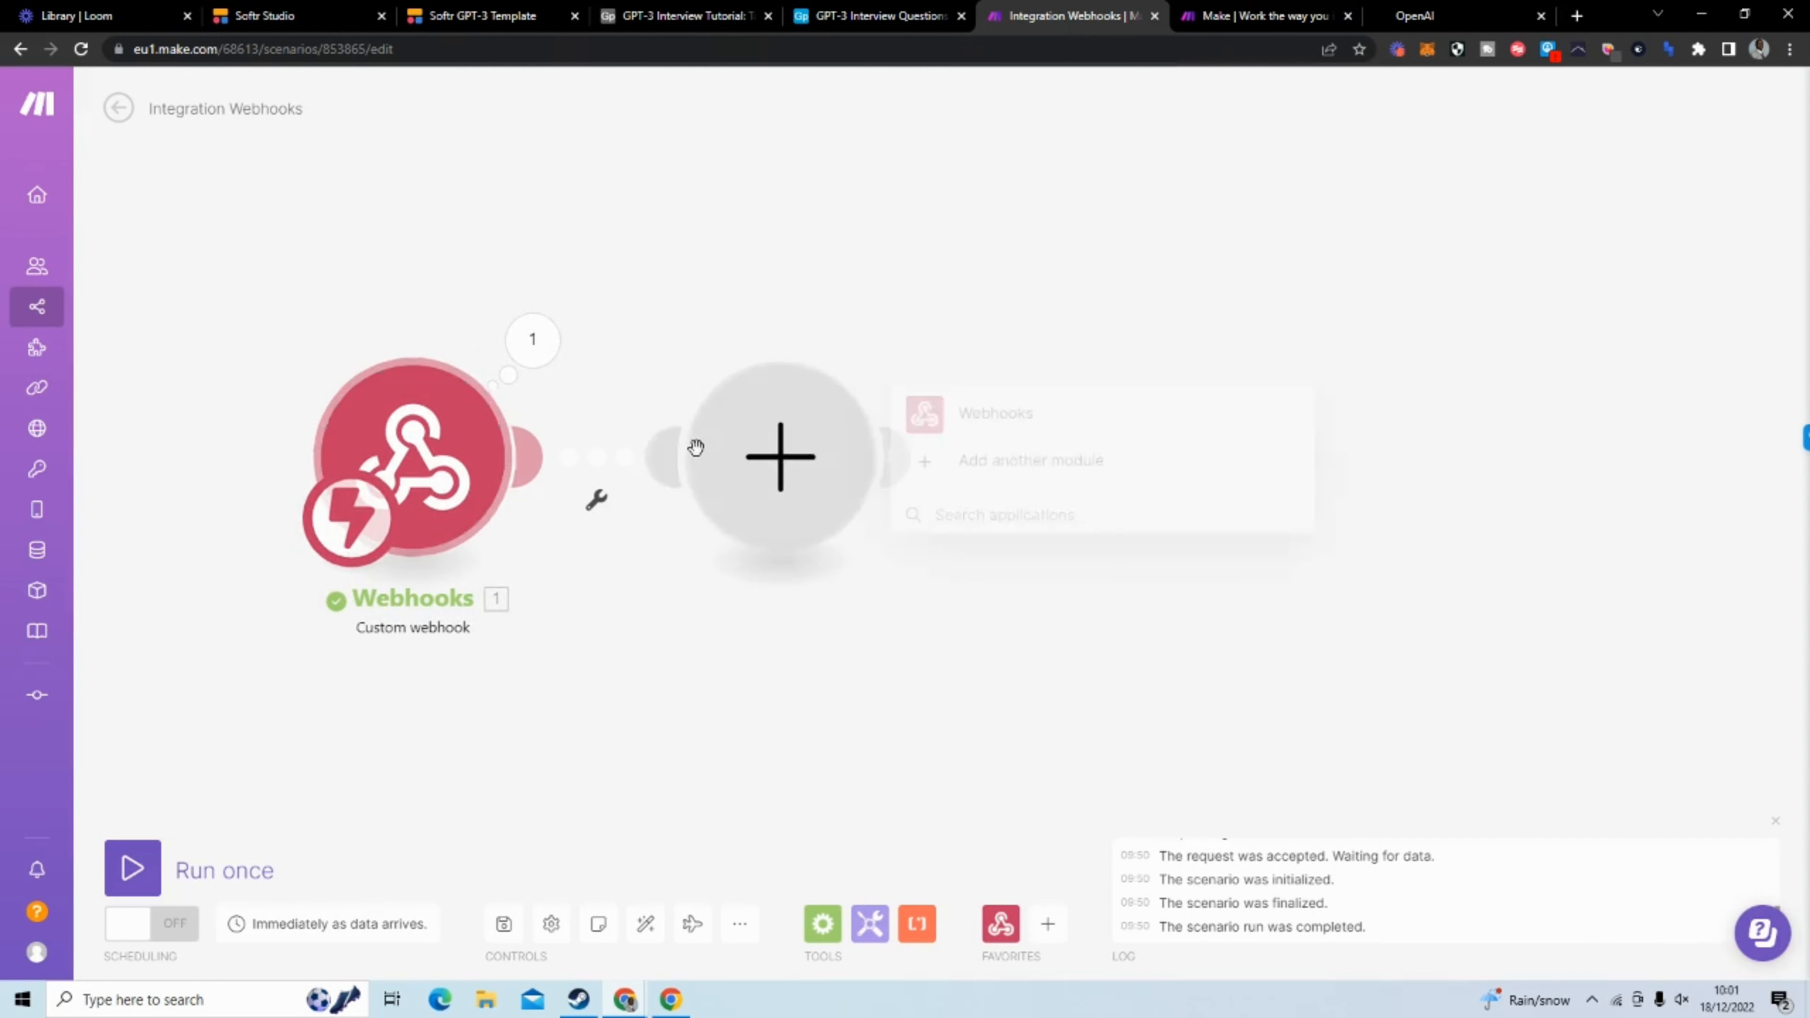
pyautogui.click(1034, 461)
pyautogui.write('openai')
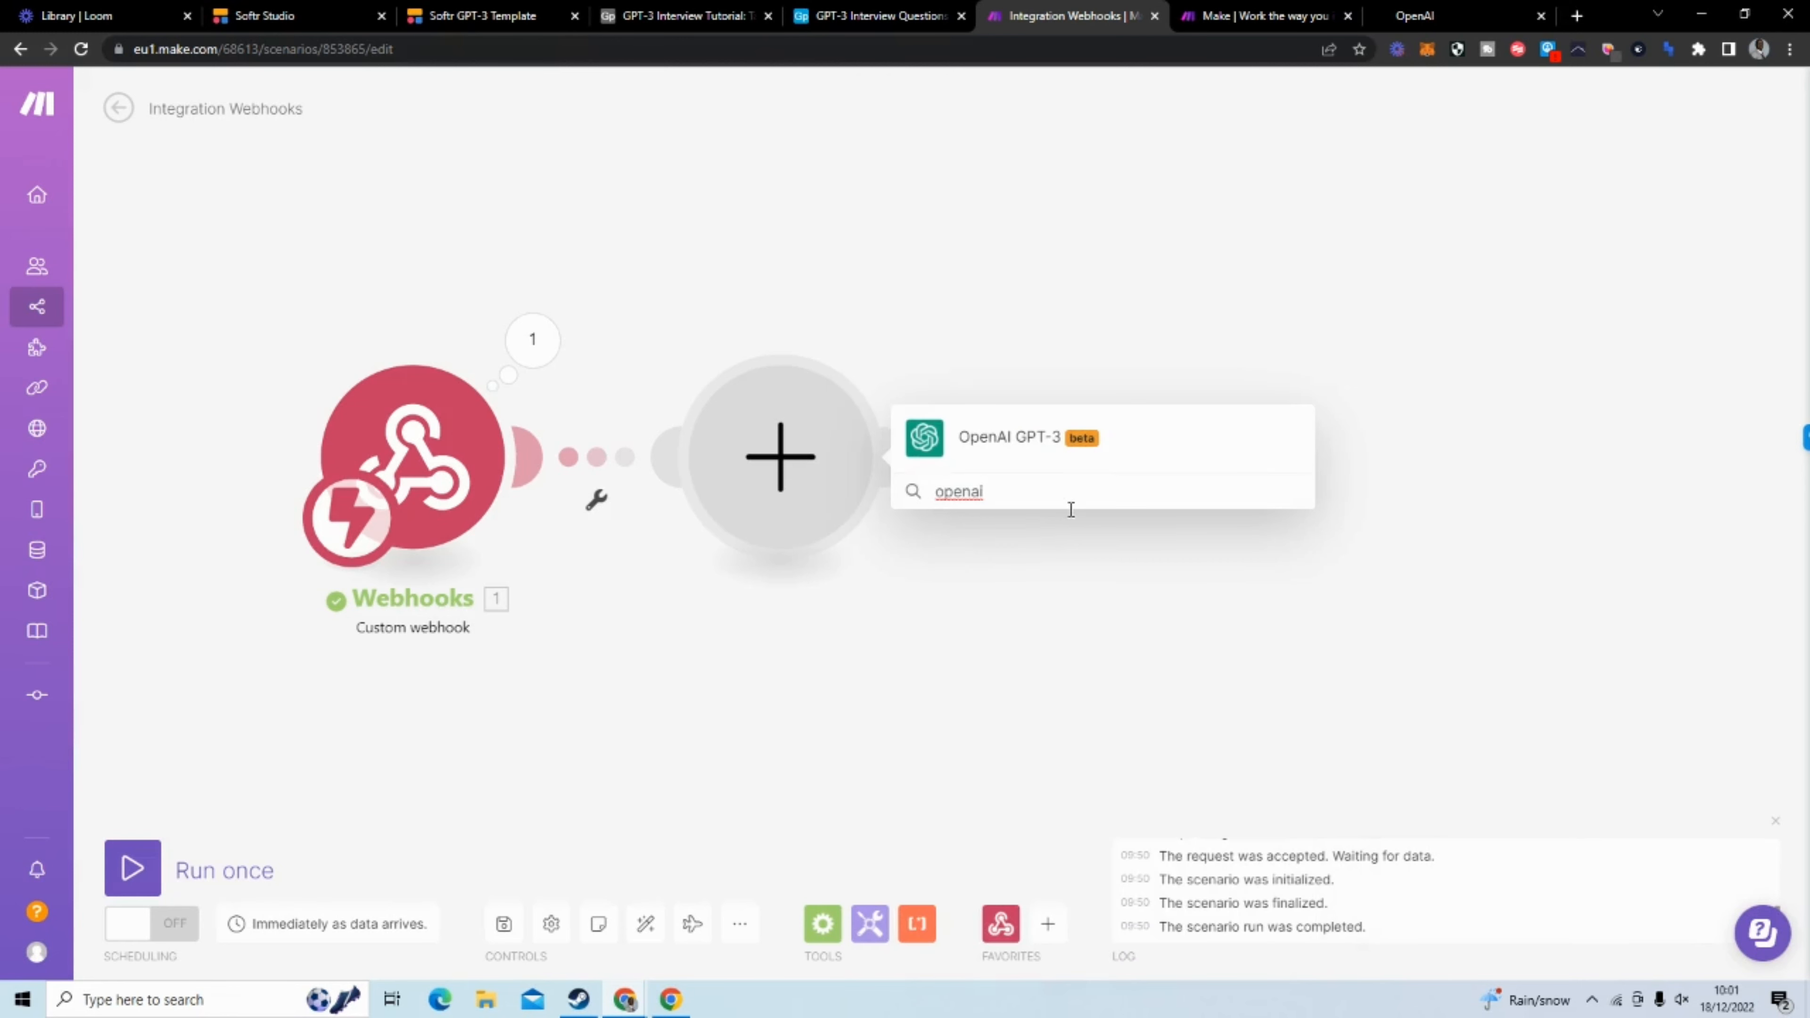
pyautogui.click(1046, 443)
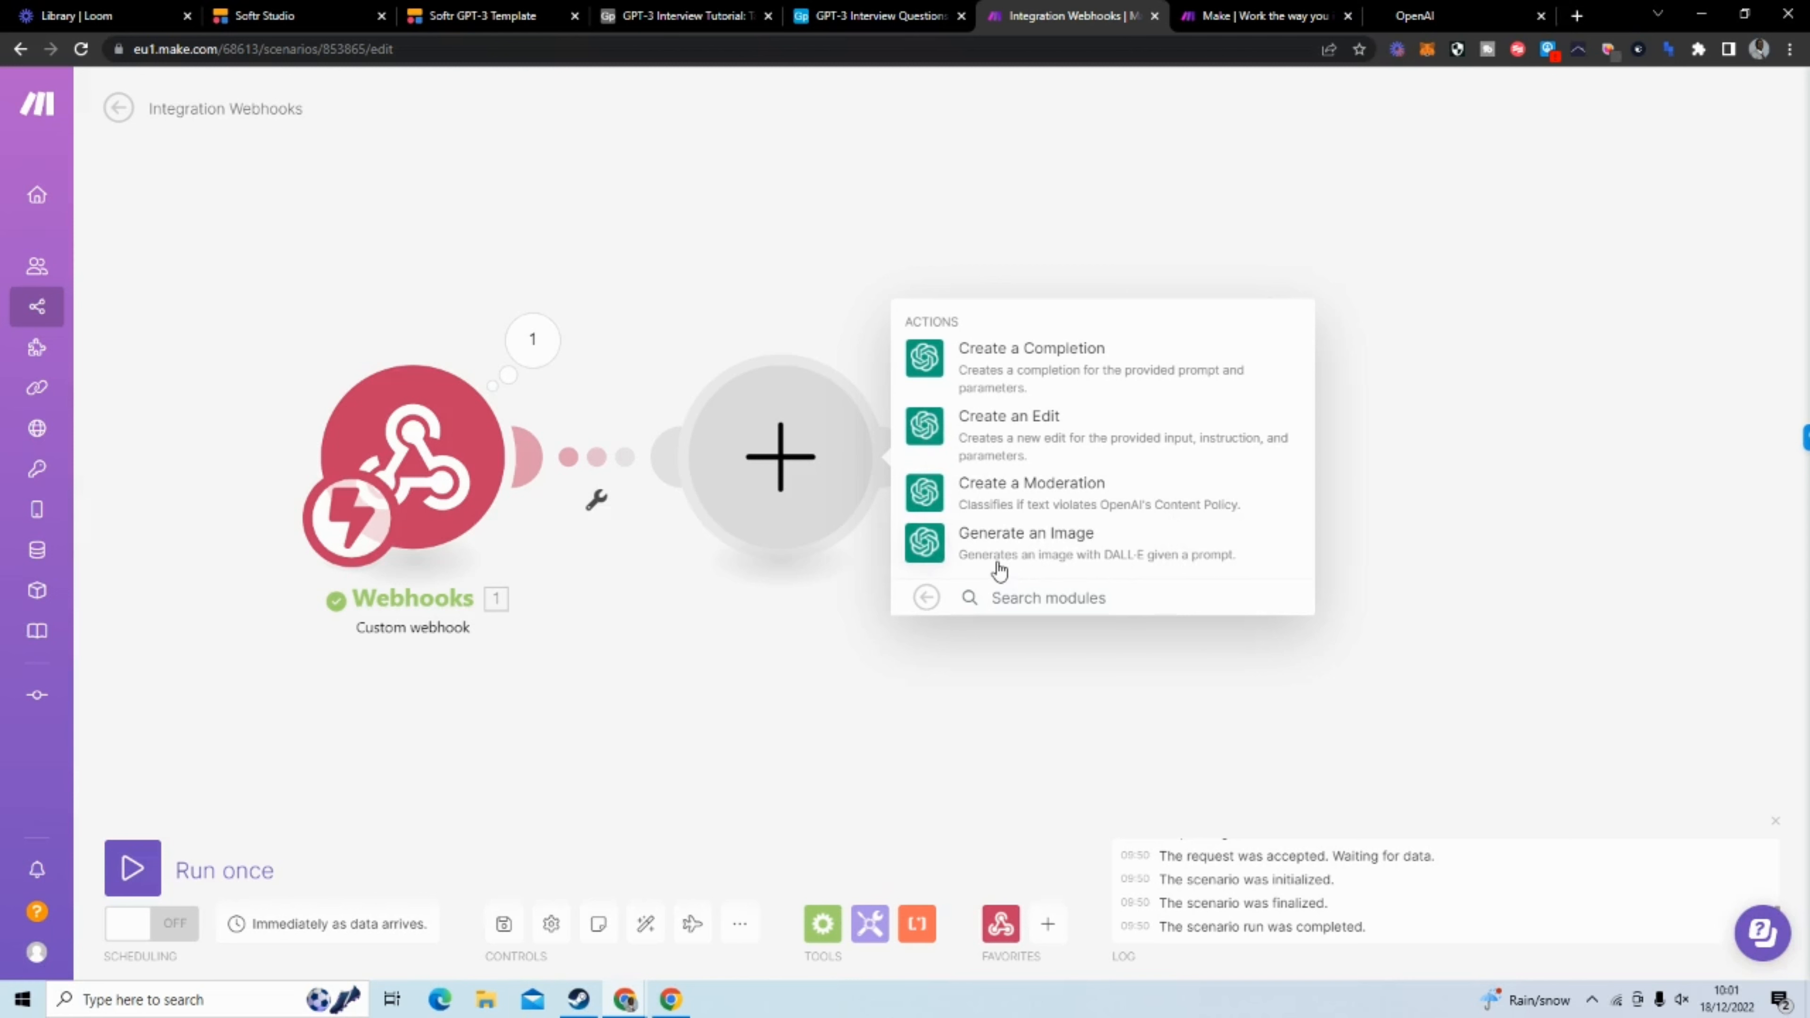
pyautogui.click(1074, 357)
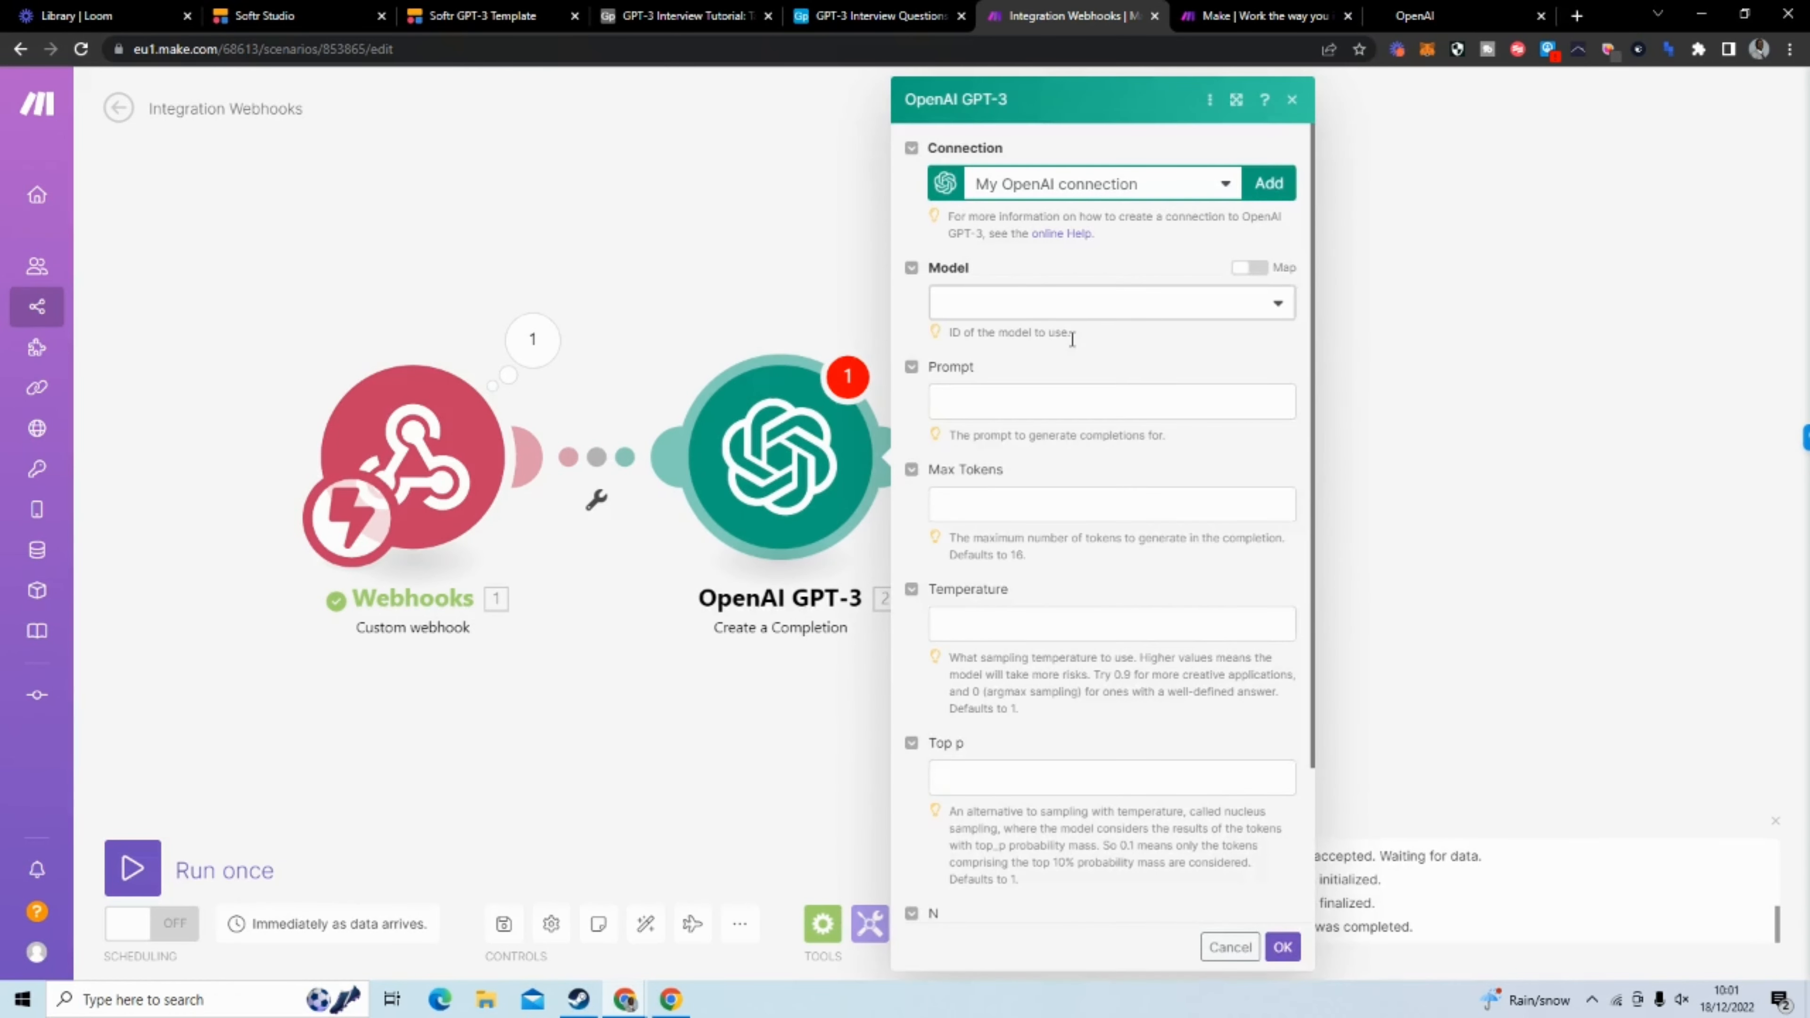
# Set the OpenAI GPT-3 module's model to text-davinci-003
pyautogui.click(1038, 311)
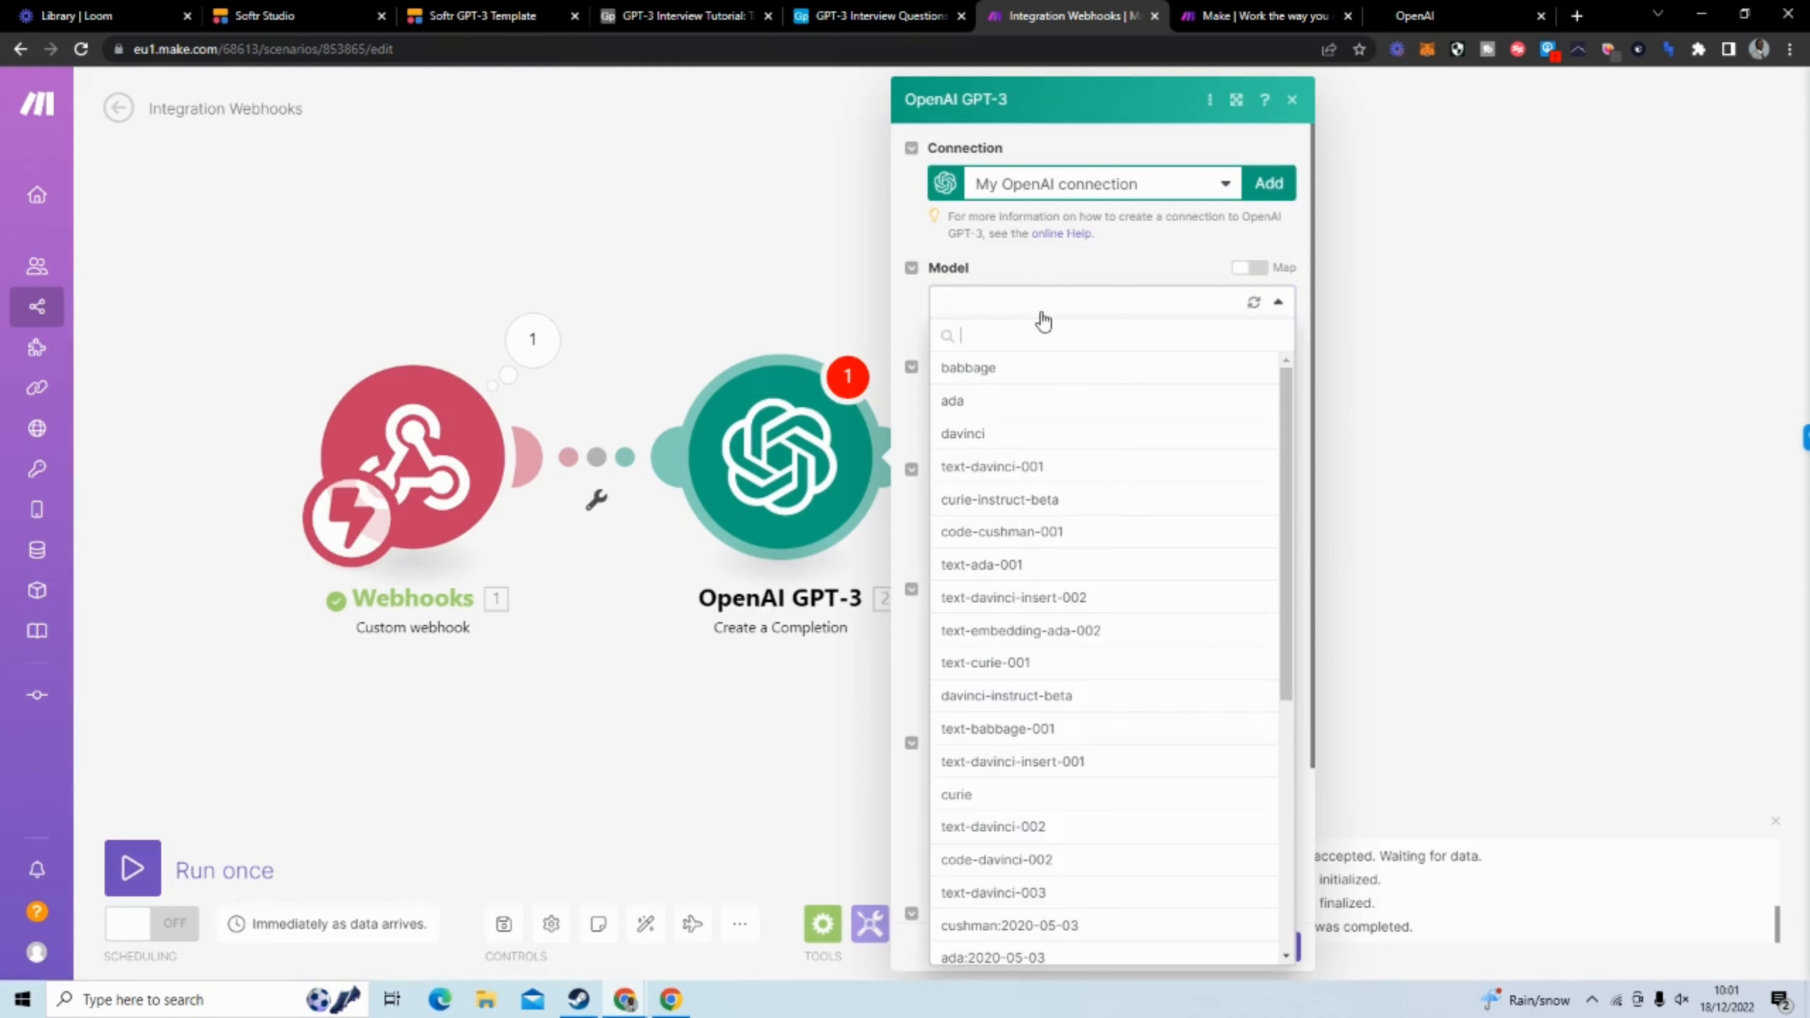
pyautogui.write('text')
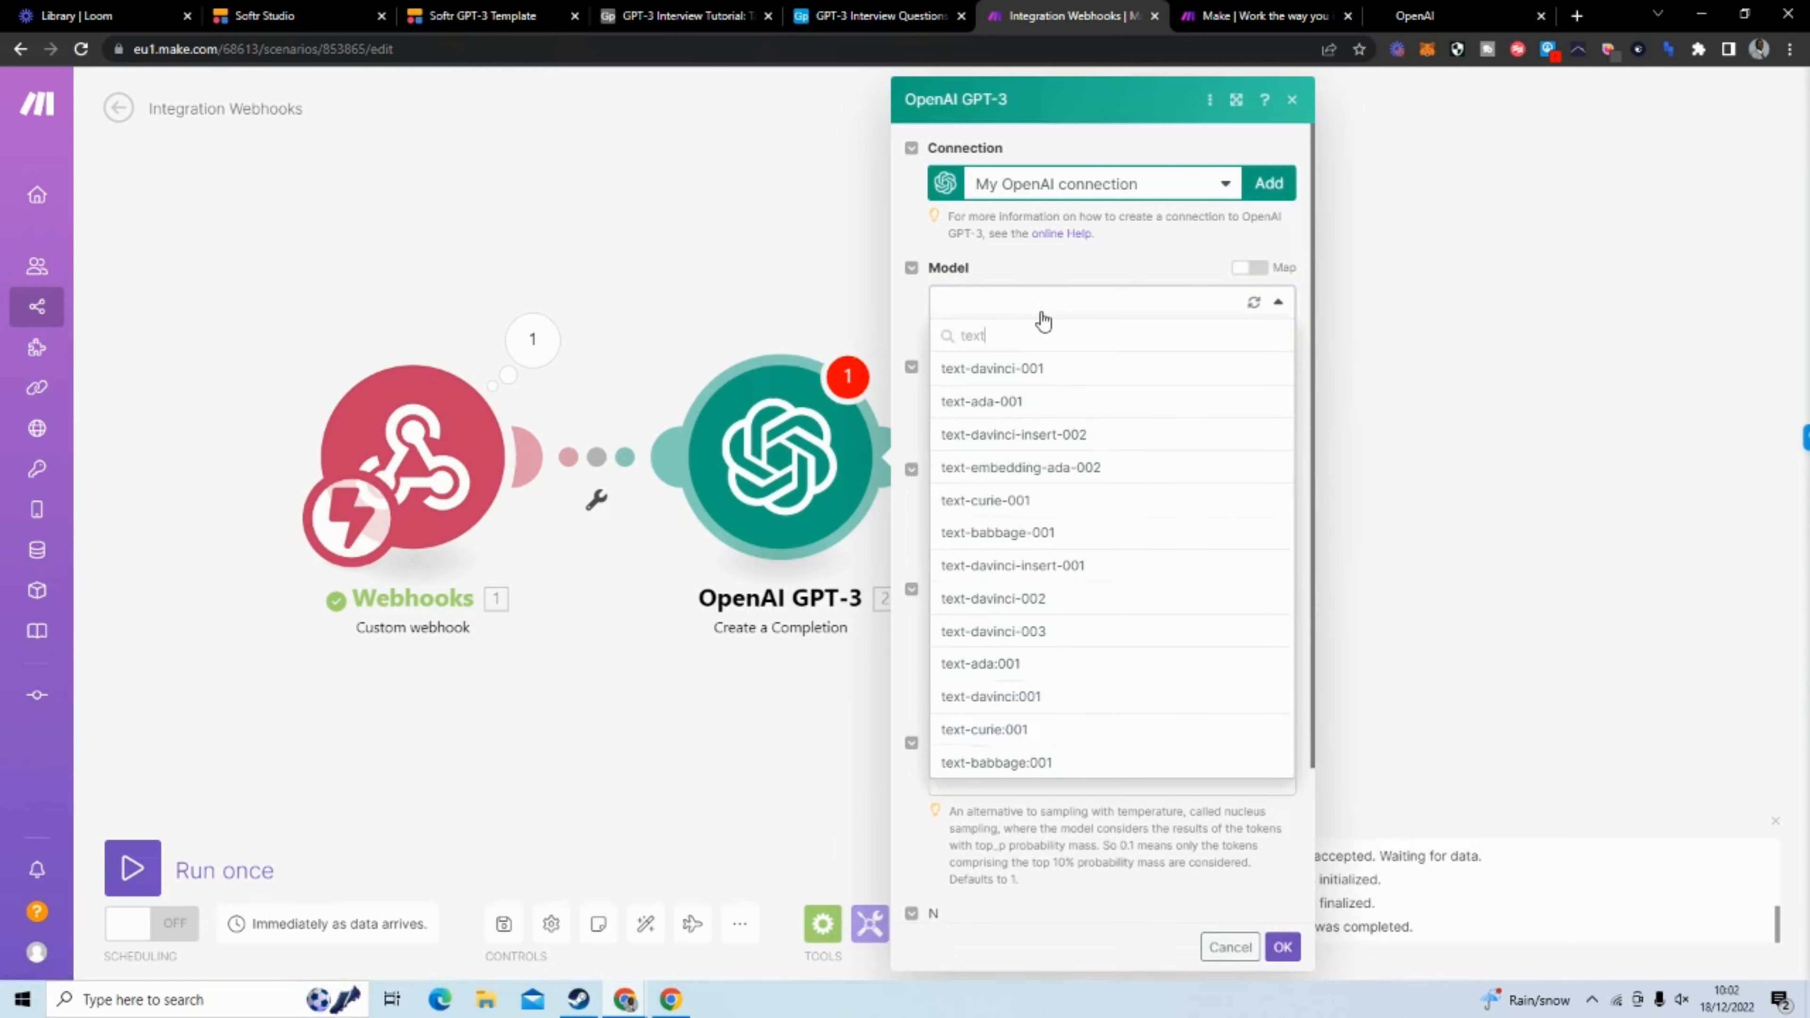
pyautogui.click(1103, 633)
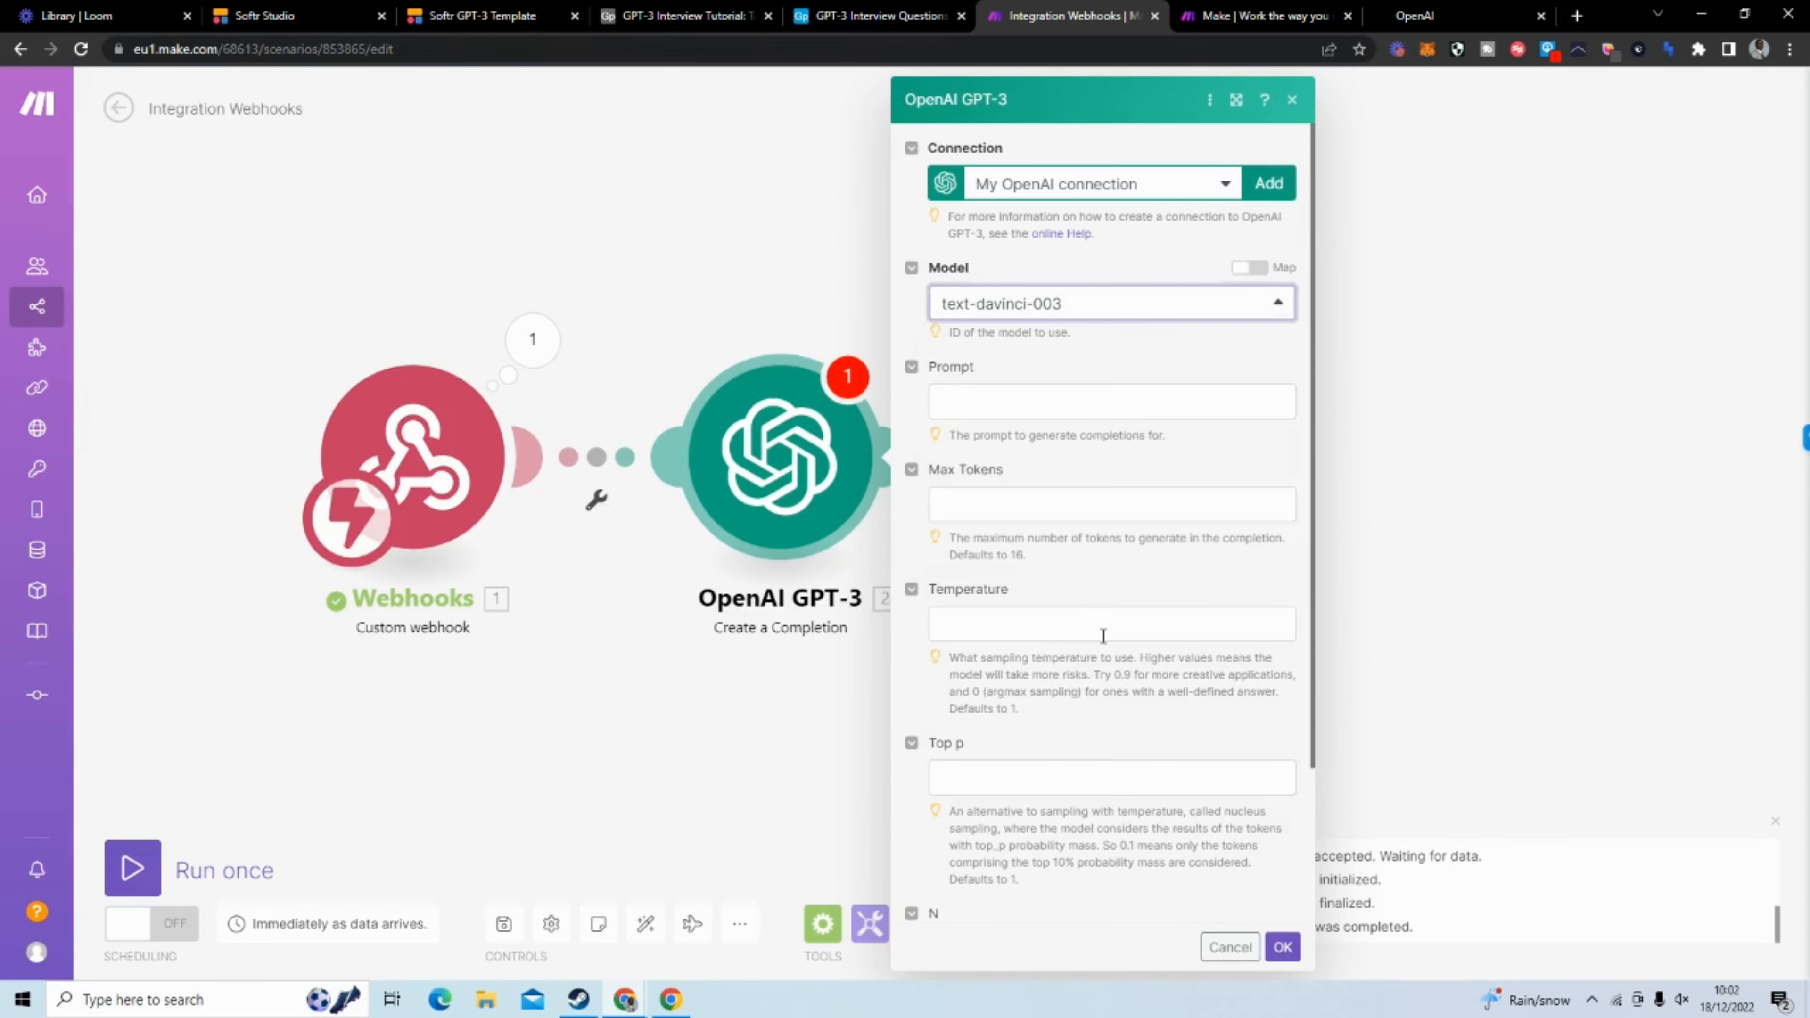
# Paste the prompt "Create a list of [Number of questions] questions for my interview with a [Genre] author", including its mapped fields
pyautogui.click(1118, 404)
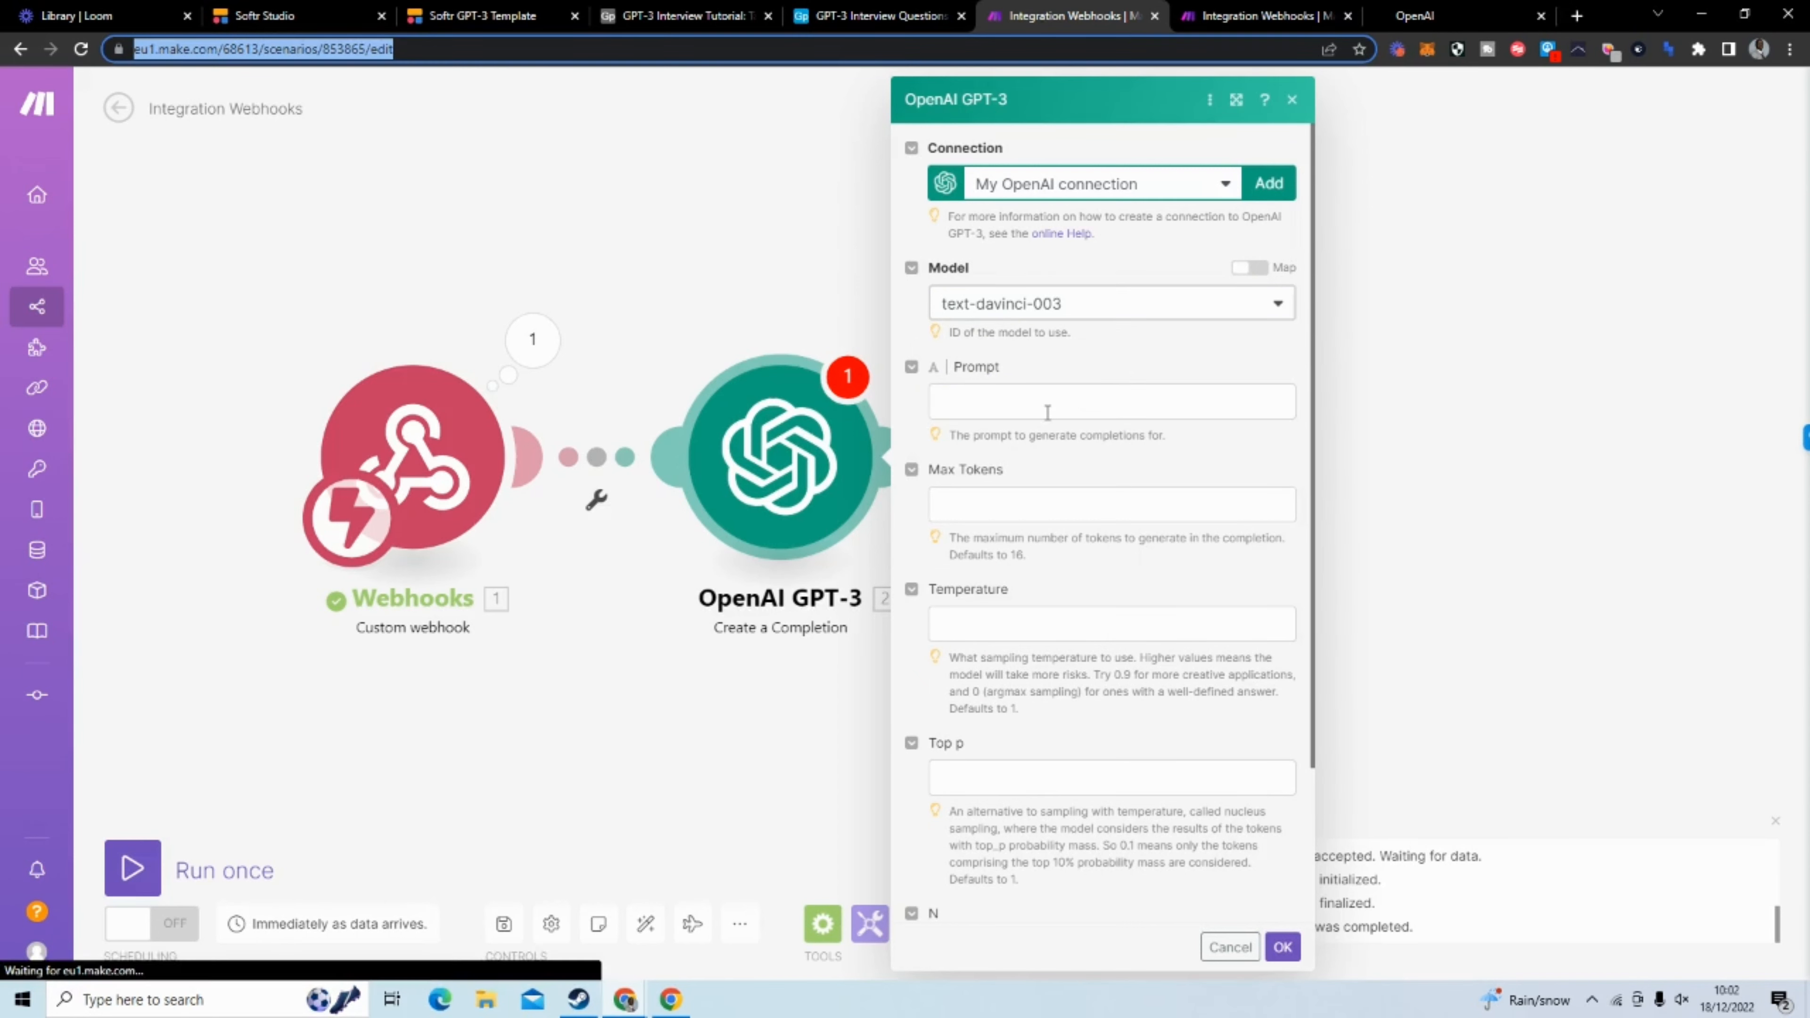
pyautogui.click(1047, 411)
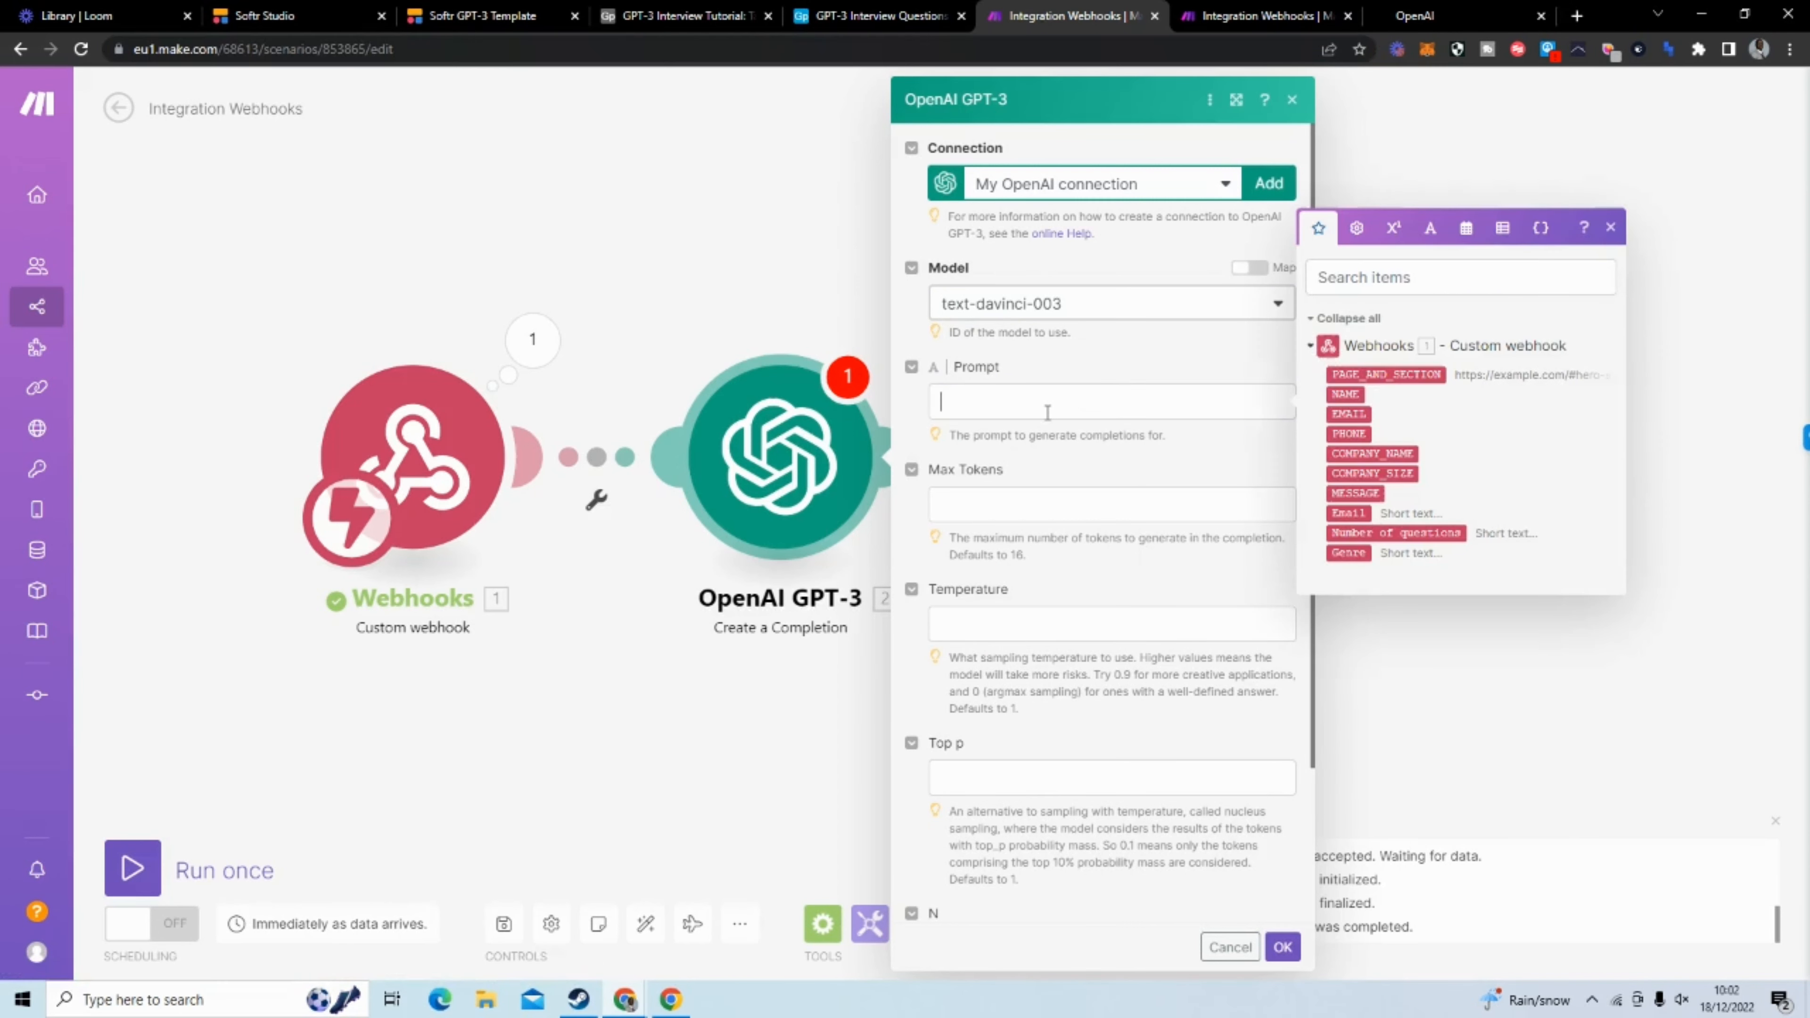
pyautogui.write('Create a list of 2.`Number of questions` questions for my interview with a 2.Genre author')
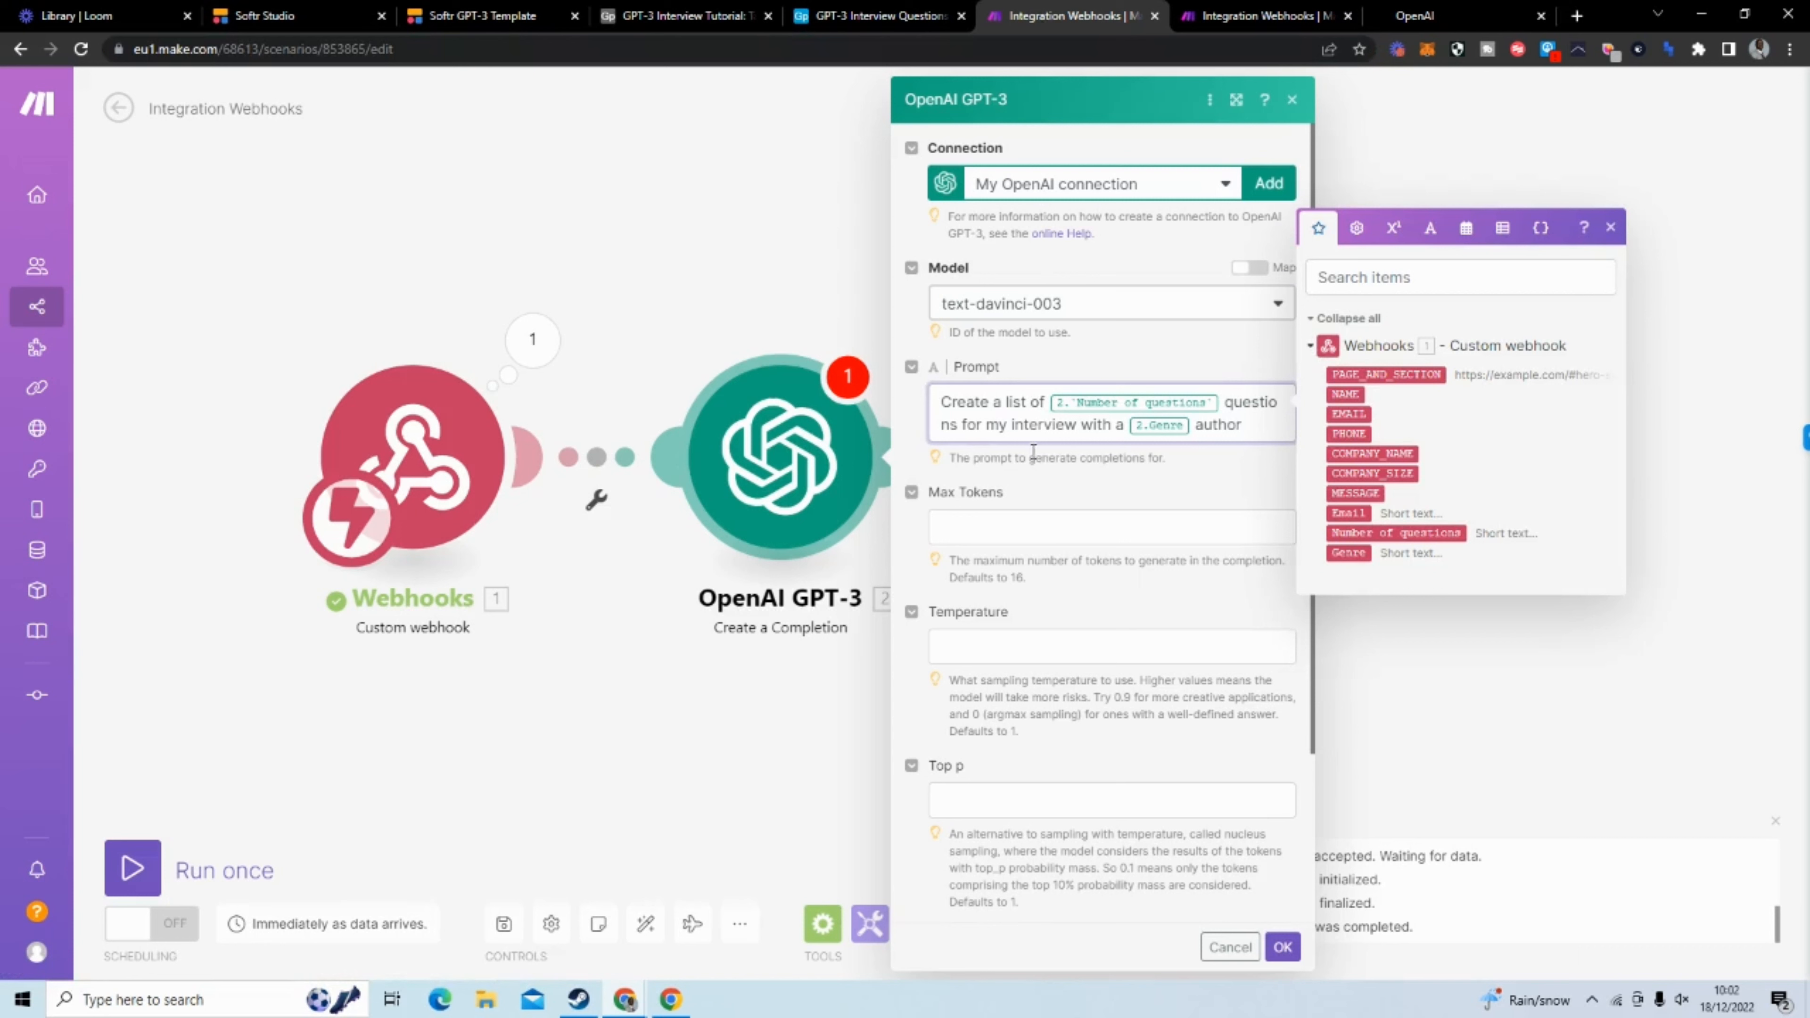
pyautogui.click(1045, 463)
pyautogui.click(1172, 407)
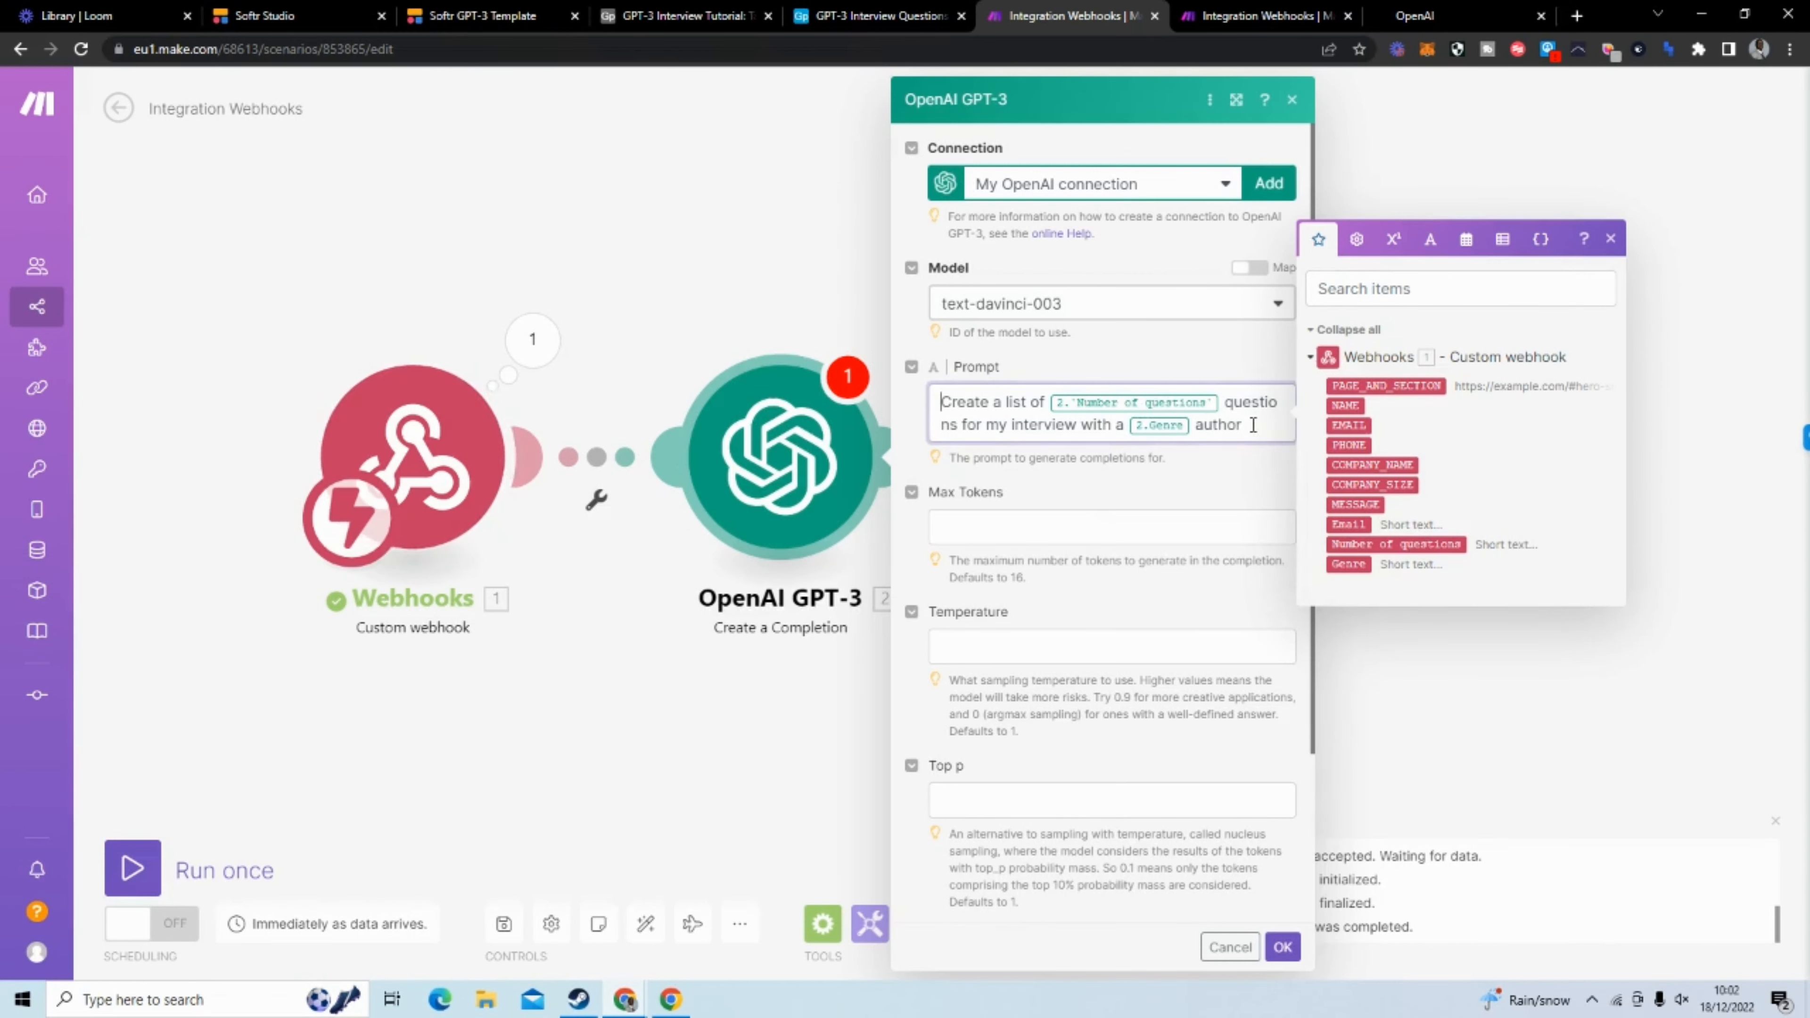
# Write the prompt "Create a list of [Number of questions] question for my interview with a [Genre] author" above the pasted text, using the webhook's fields
pyautogui.click(1046, 404)
pyautogui.press('Return')
pyautogui.press('Return')
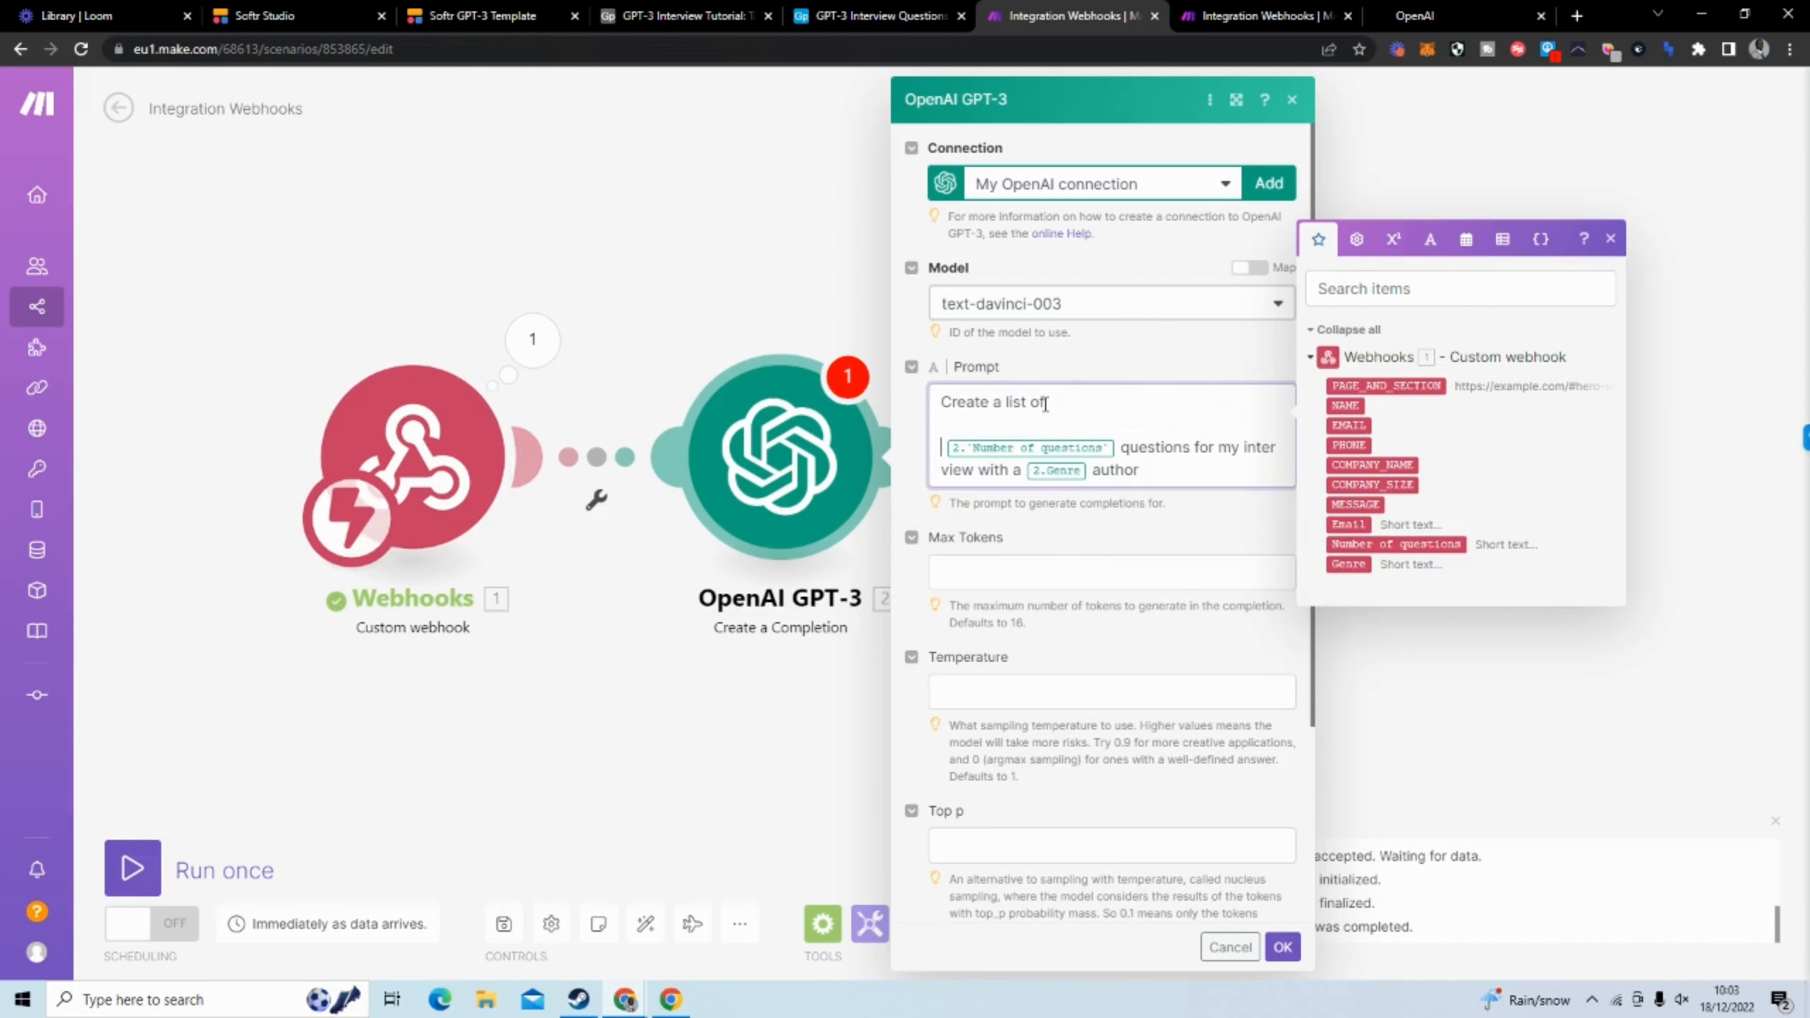
pyautogui.click(1081, 402)
pyautogui.click(1396, 544)
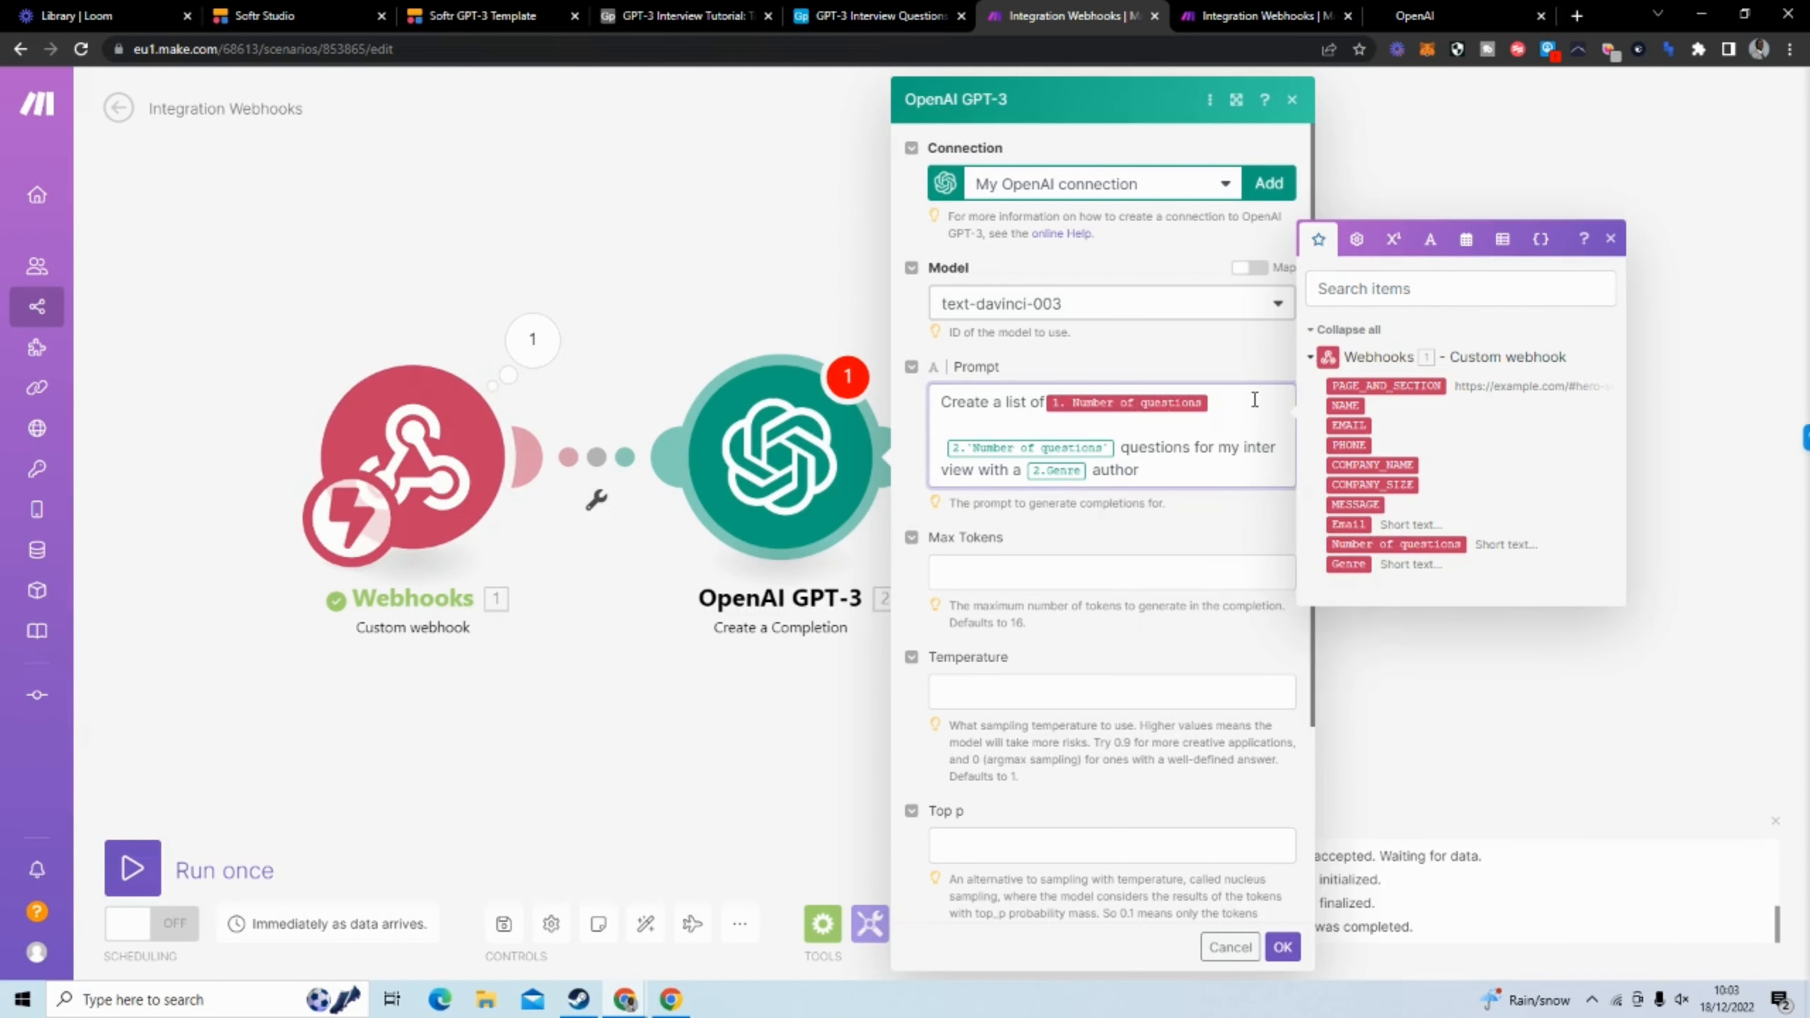
pyautogui.write('question f')
pyautogui.write('or my interview with a')
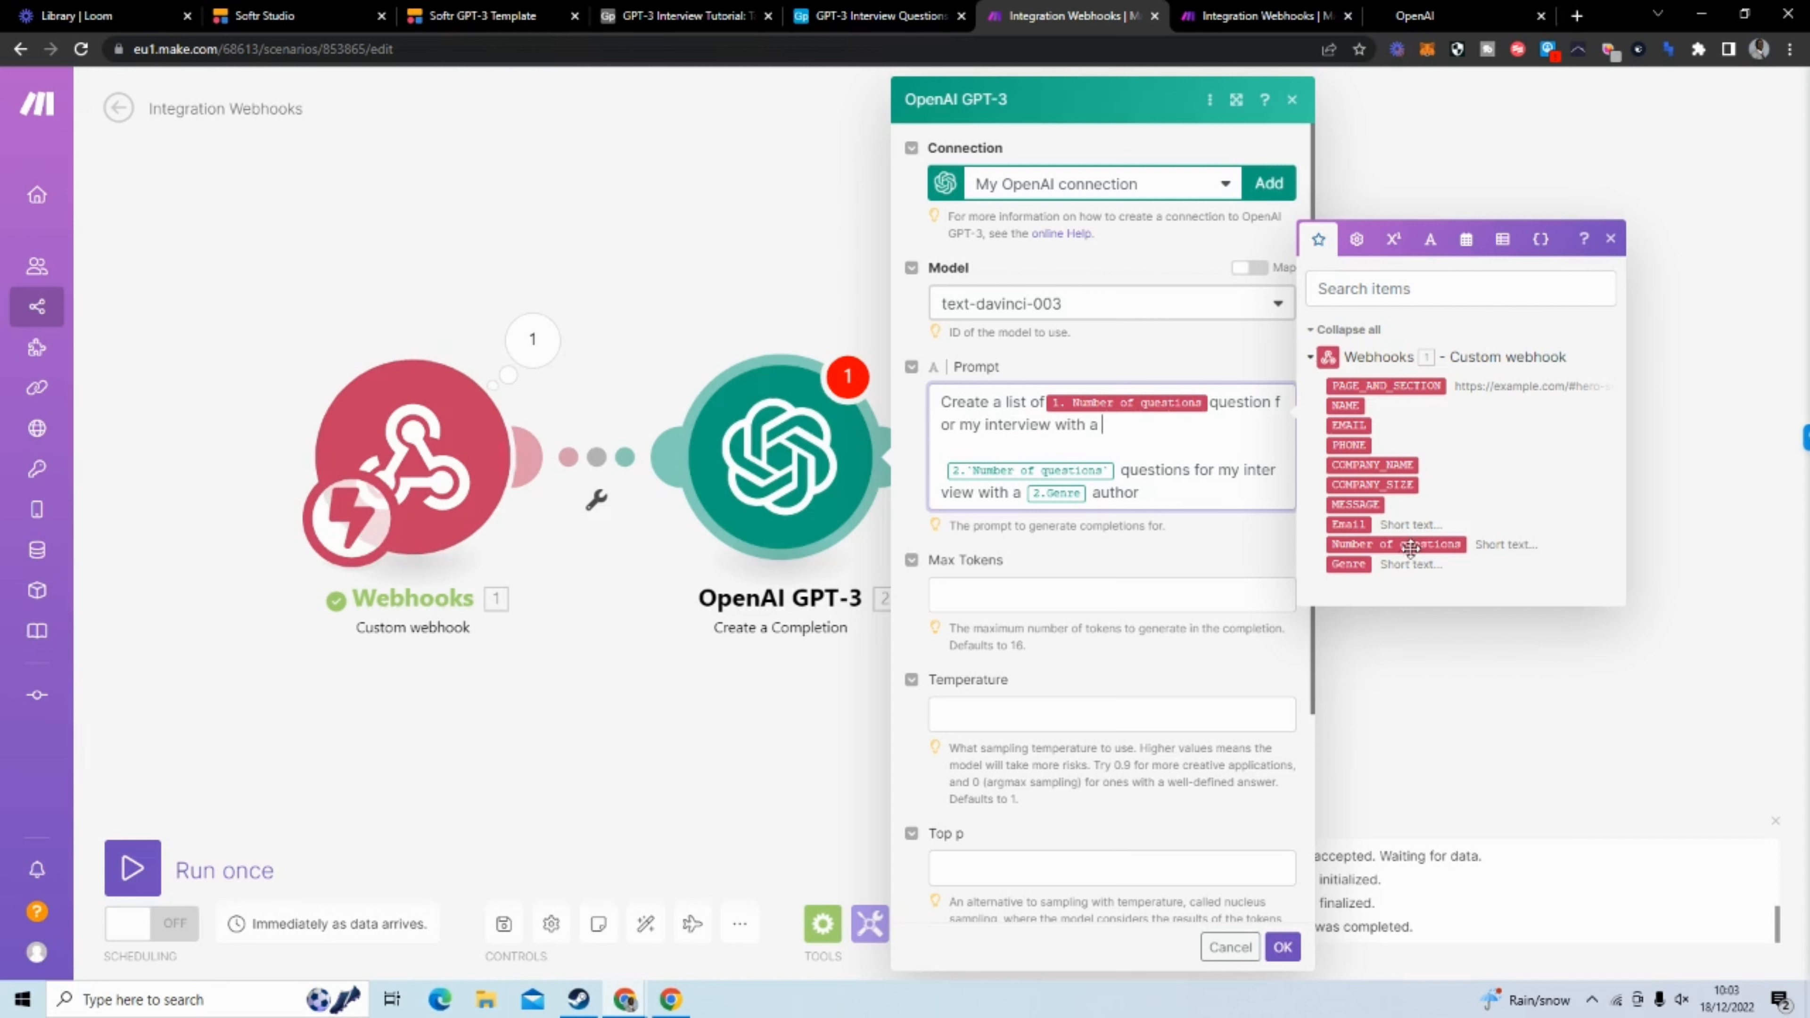
pyautogui.click(1348, 563)
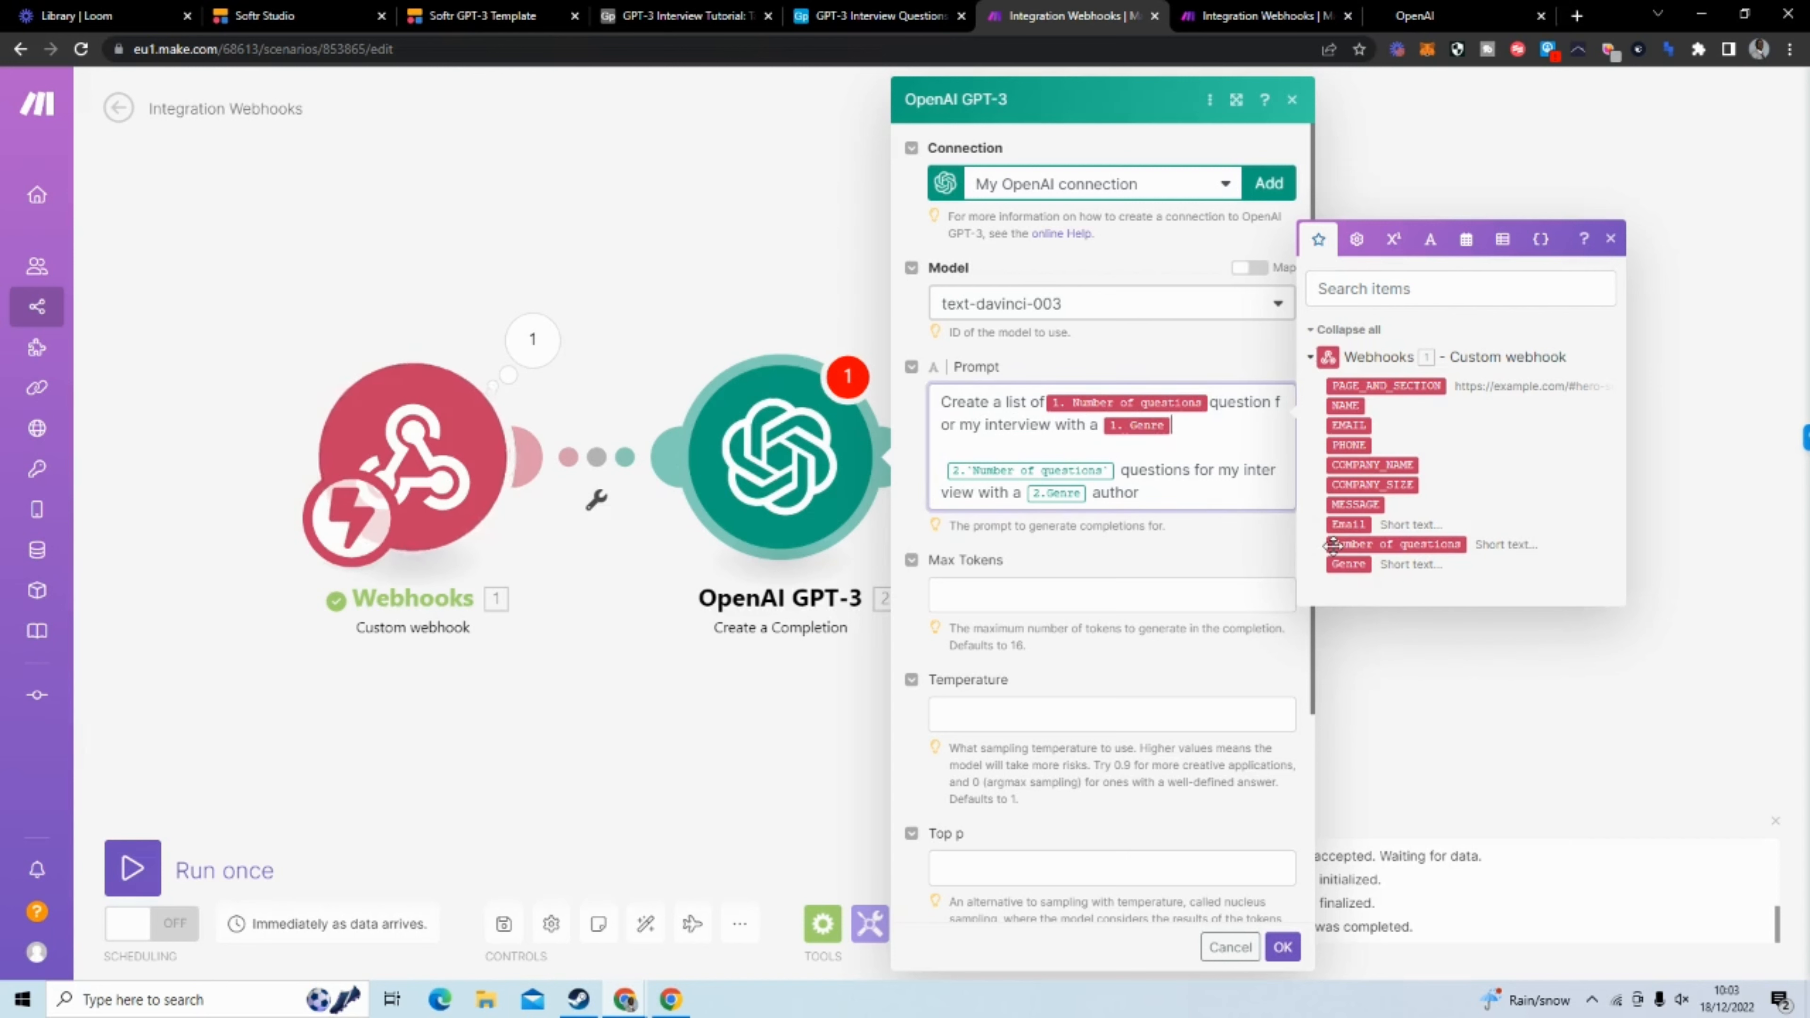
pyautogui.write('author')
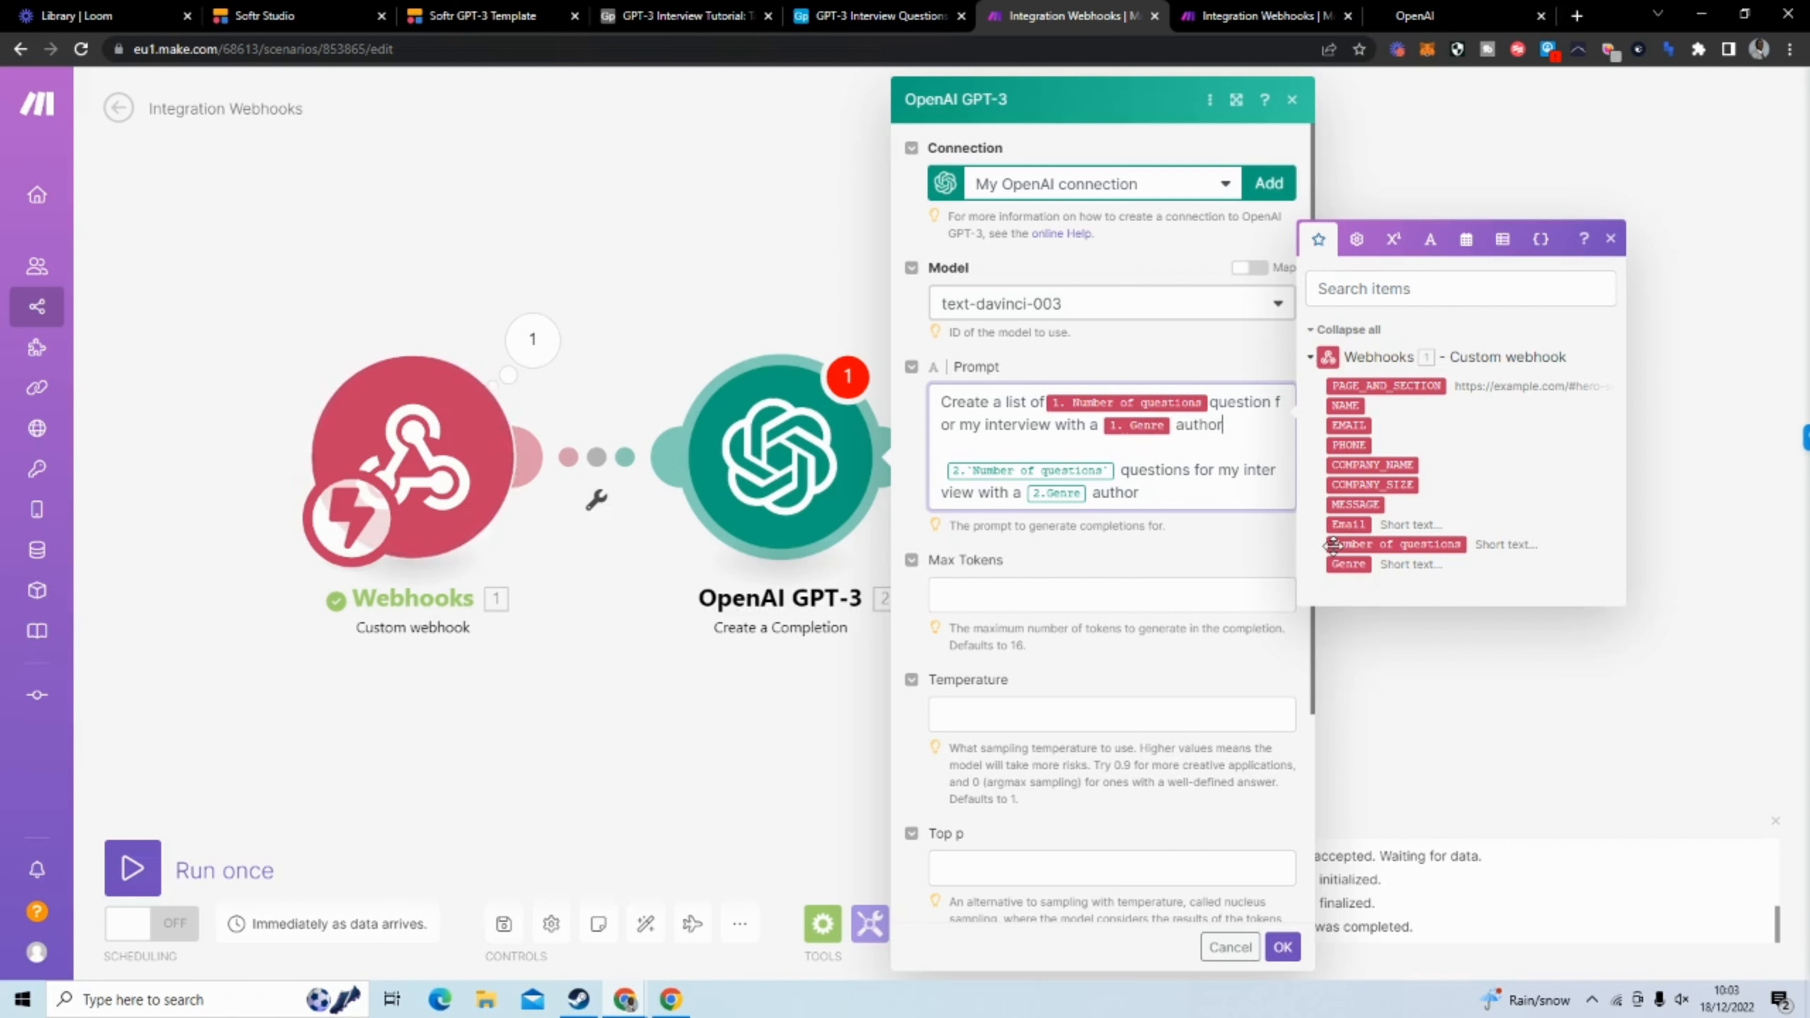
# Delete the leftover pasted prompt text with its unlinked fields and complete the new prompt's last word as "autor"
pyautogui.moveTo(1186, 505); pyautogui.dragTo(980, 467)
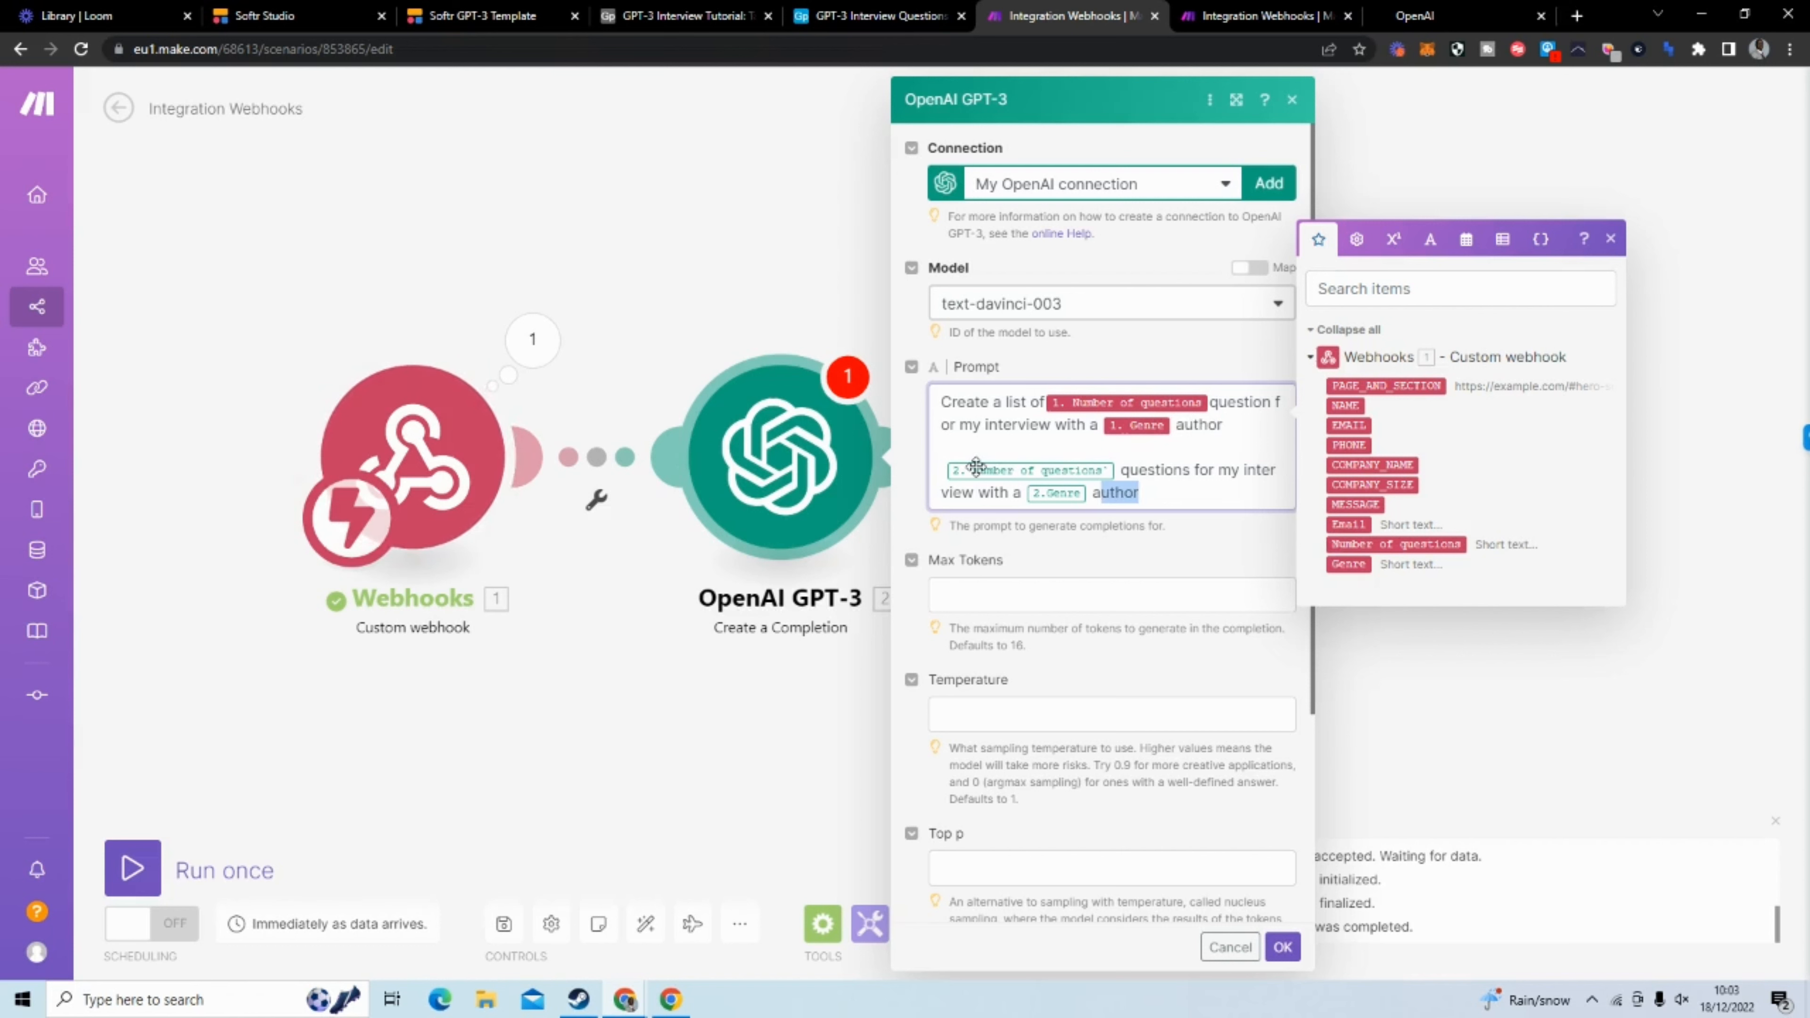
pyautogui.press('BackSpace')
pyautogui.press('BackSpace')
pyautogui.press('BackSpace')
pyautogui.press('BackSpace')
pyautogui.press('BackSpace')
pyautogui.press('BackSpace')
pyautogui.press('BackSpace')
pyautogui.press('BackSpace')
pyautogui.press('BackSpace')
pyautogui.press('BackSpace')
pyautogui.press('BackSpace')
pyautogui.press('BackSpace')
pyautogui.press('BackSpace')
pyautogui.press('BackSpace')
pyautogui.press('BackSpace')
pyautogui.press('BackSpace')
pyautogui.press('BackSpace')
pyautogui.press('BackSpace')
pyautogui.press('BackSpace')
pyautogui.press('BackSpace')
pyautogui.press('BackSpace')
pyautogui.press('BackSpace')
pyautogui.press('BackSpace')
pyautogui.press('BackSpace')
pyautogui.press('BackSpace')
pyautogui.press('BackSpace')
pyautogui.press('BackSpace')
pyautogui.press('BackSpace')
pyautogui.press('BackSpace')
pyautogui.press('BackSpace')
pyautogui.press('BackSpace')
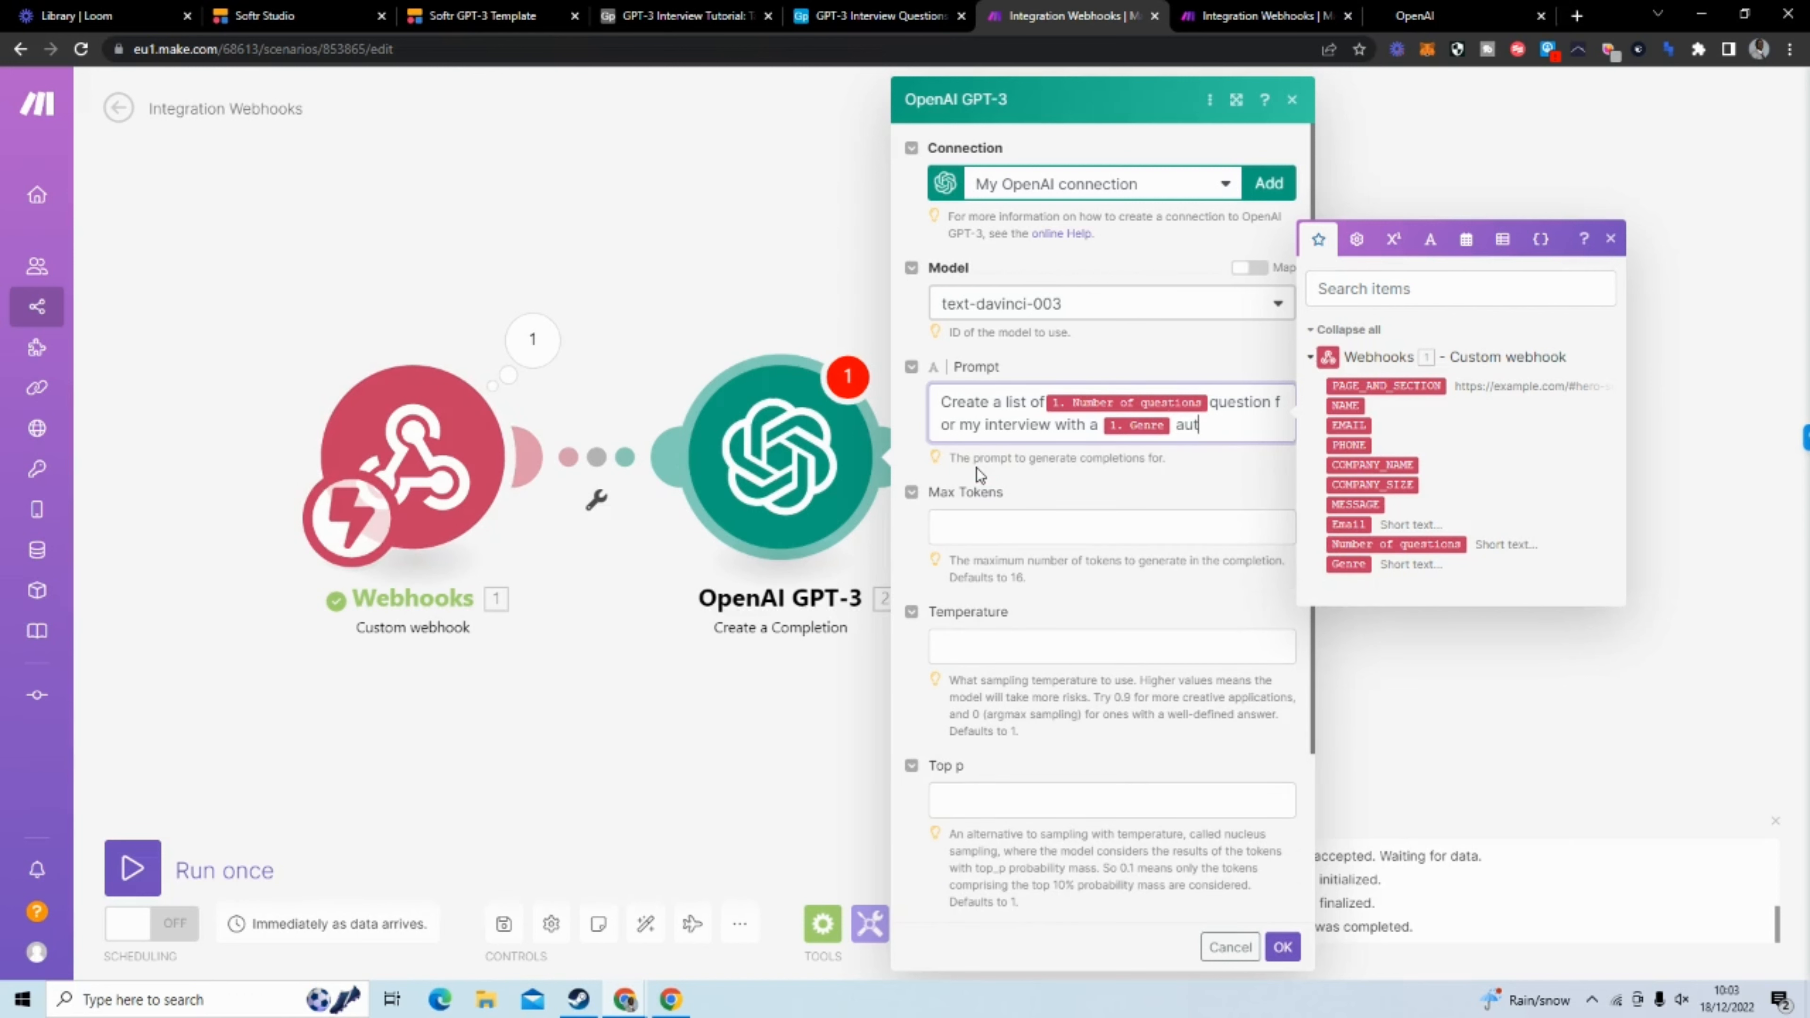
pyautogui.write('or')
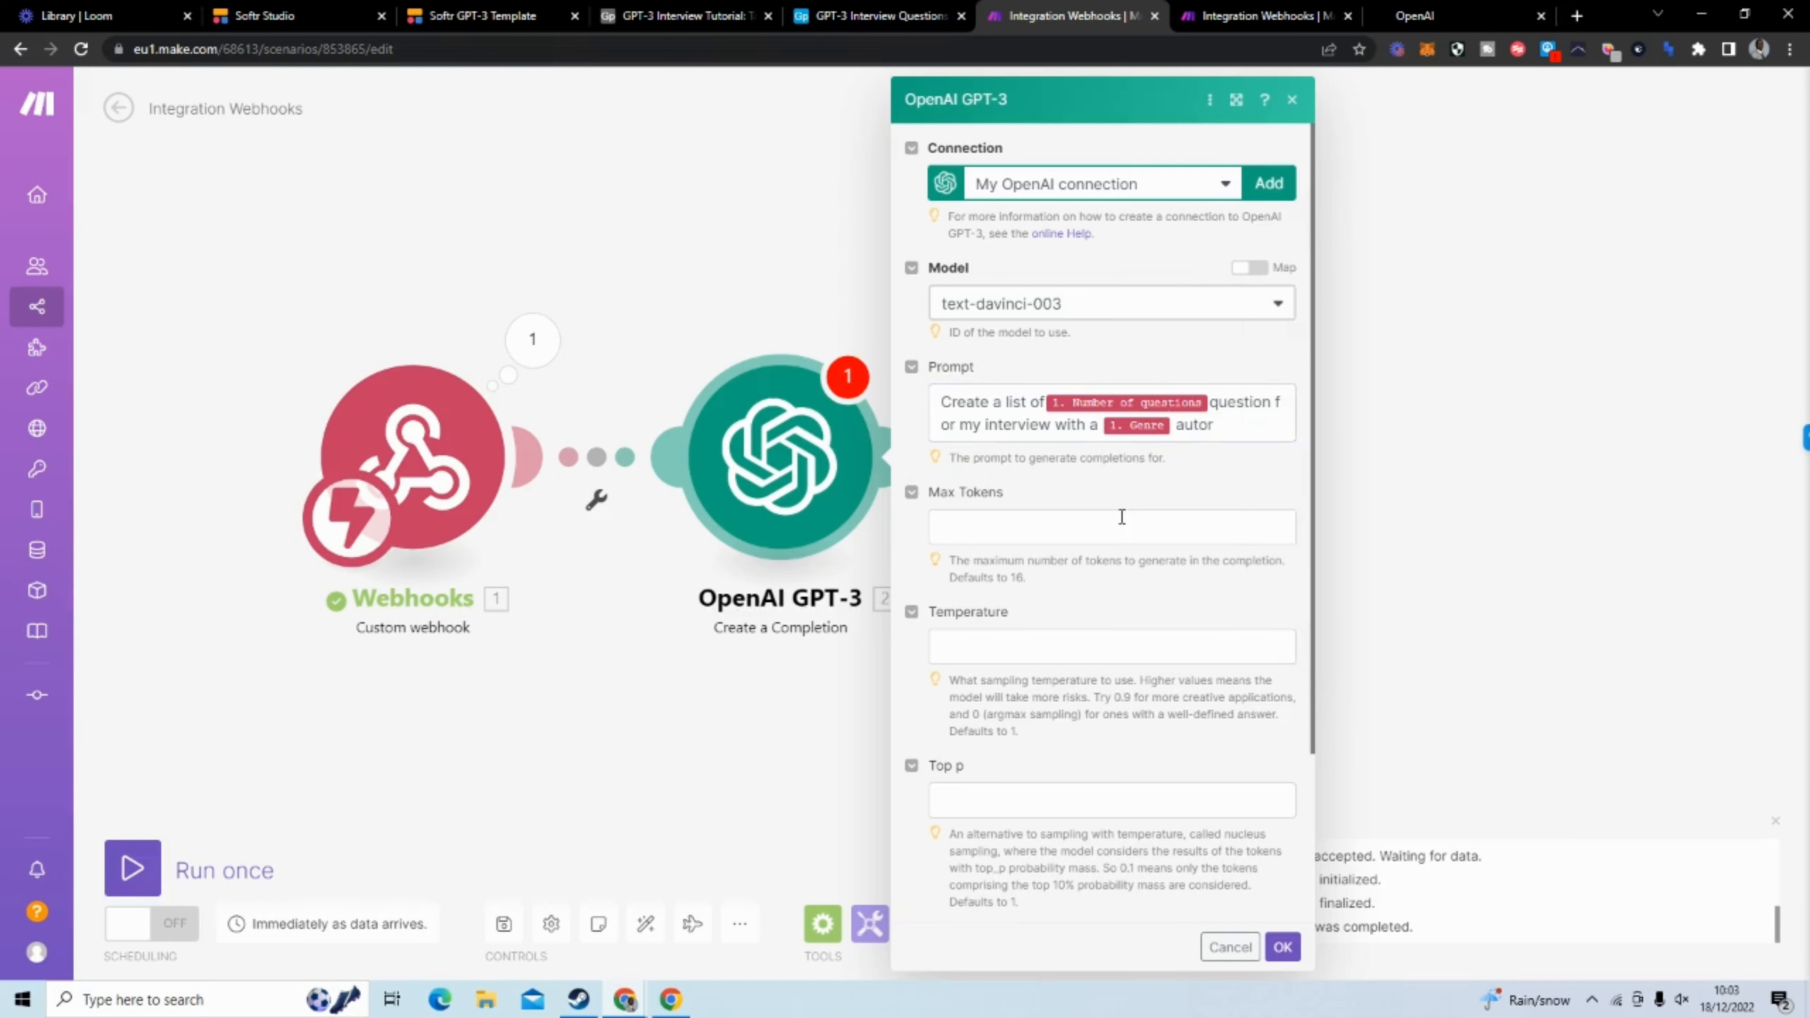
# Set Max Tokens to 200 and save the OpenAI GPT-3 module's settings
pyautogui.click(1122, 516)
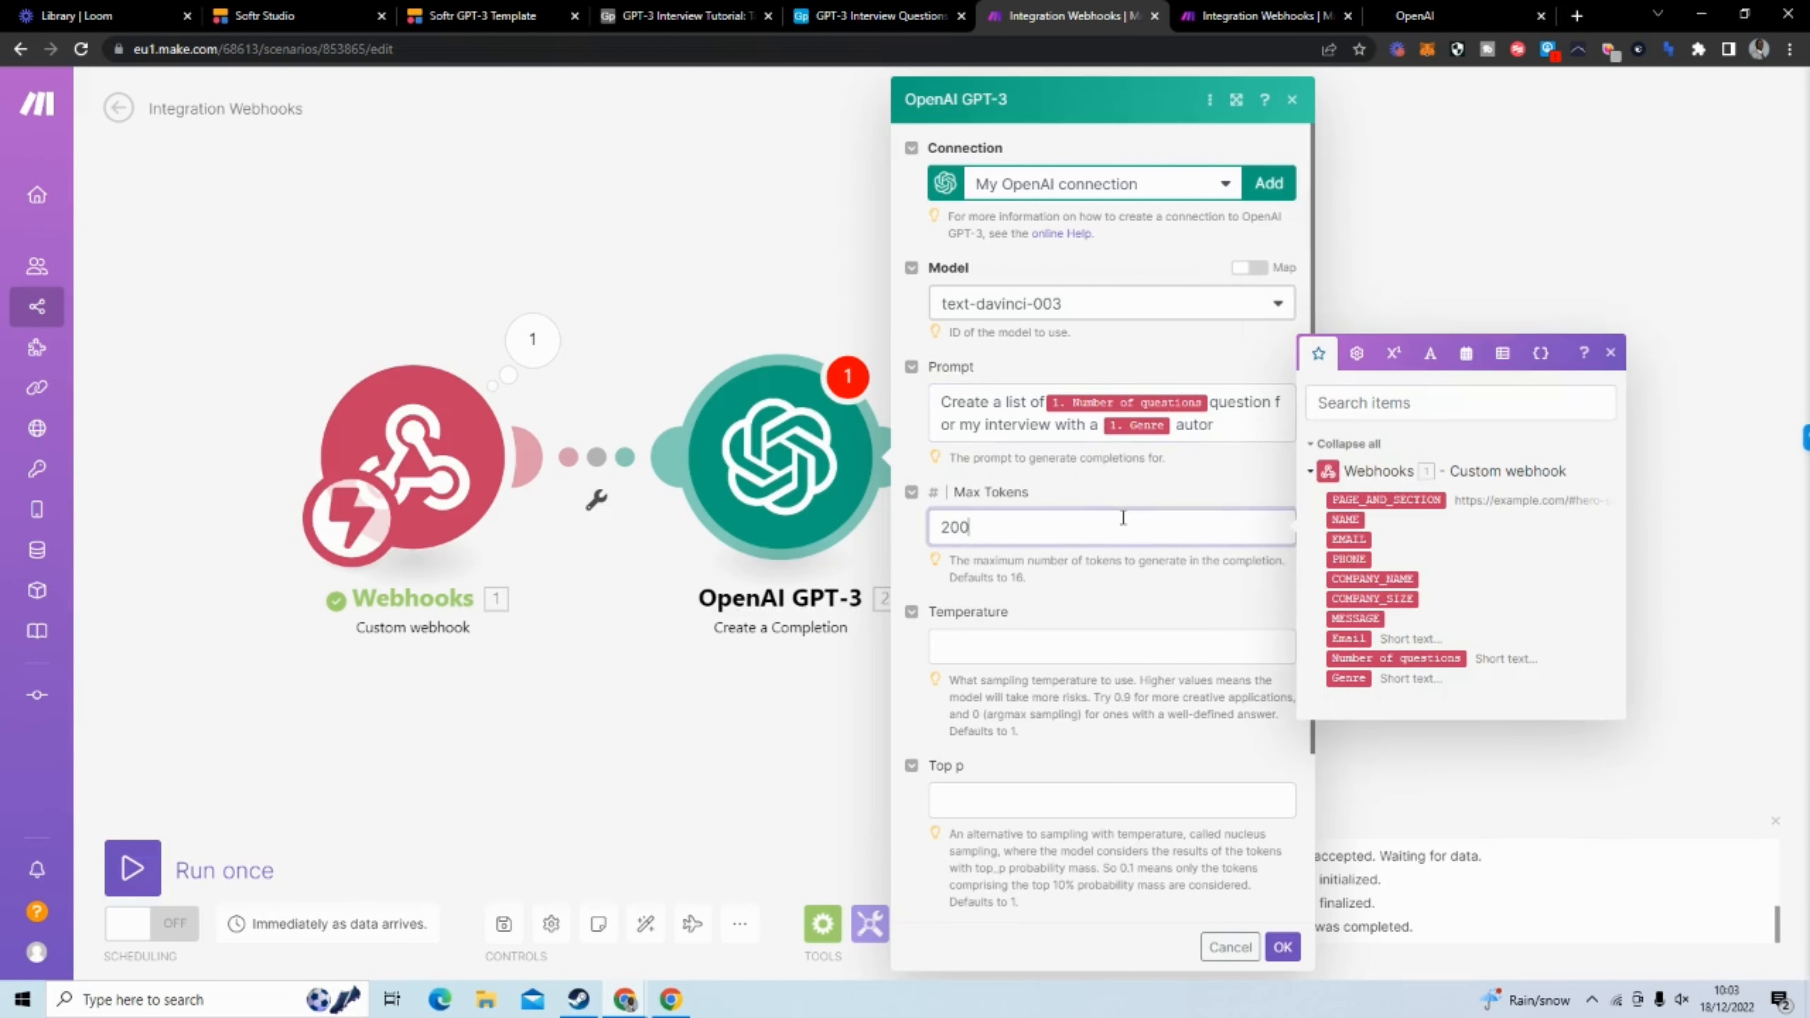
pyautogui.click(1145, 594)
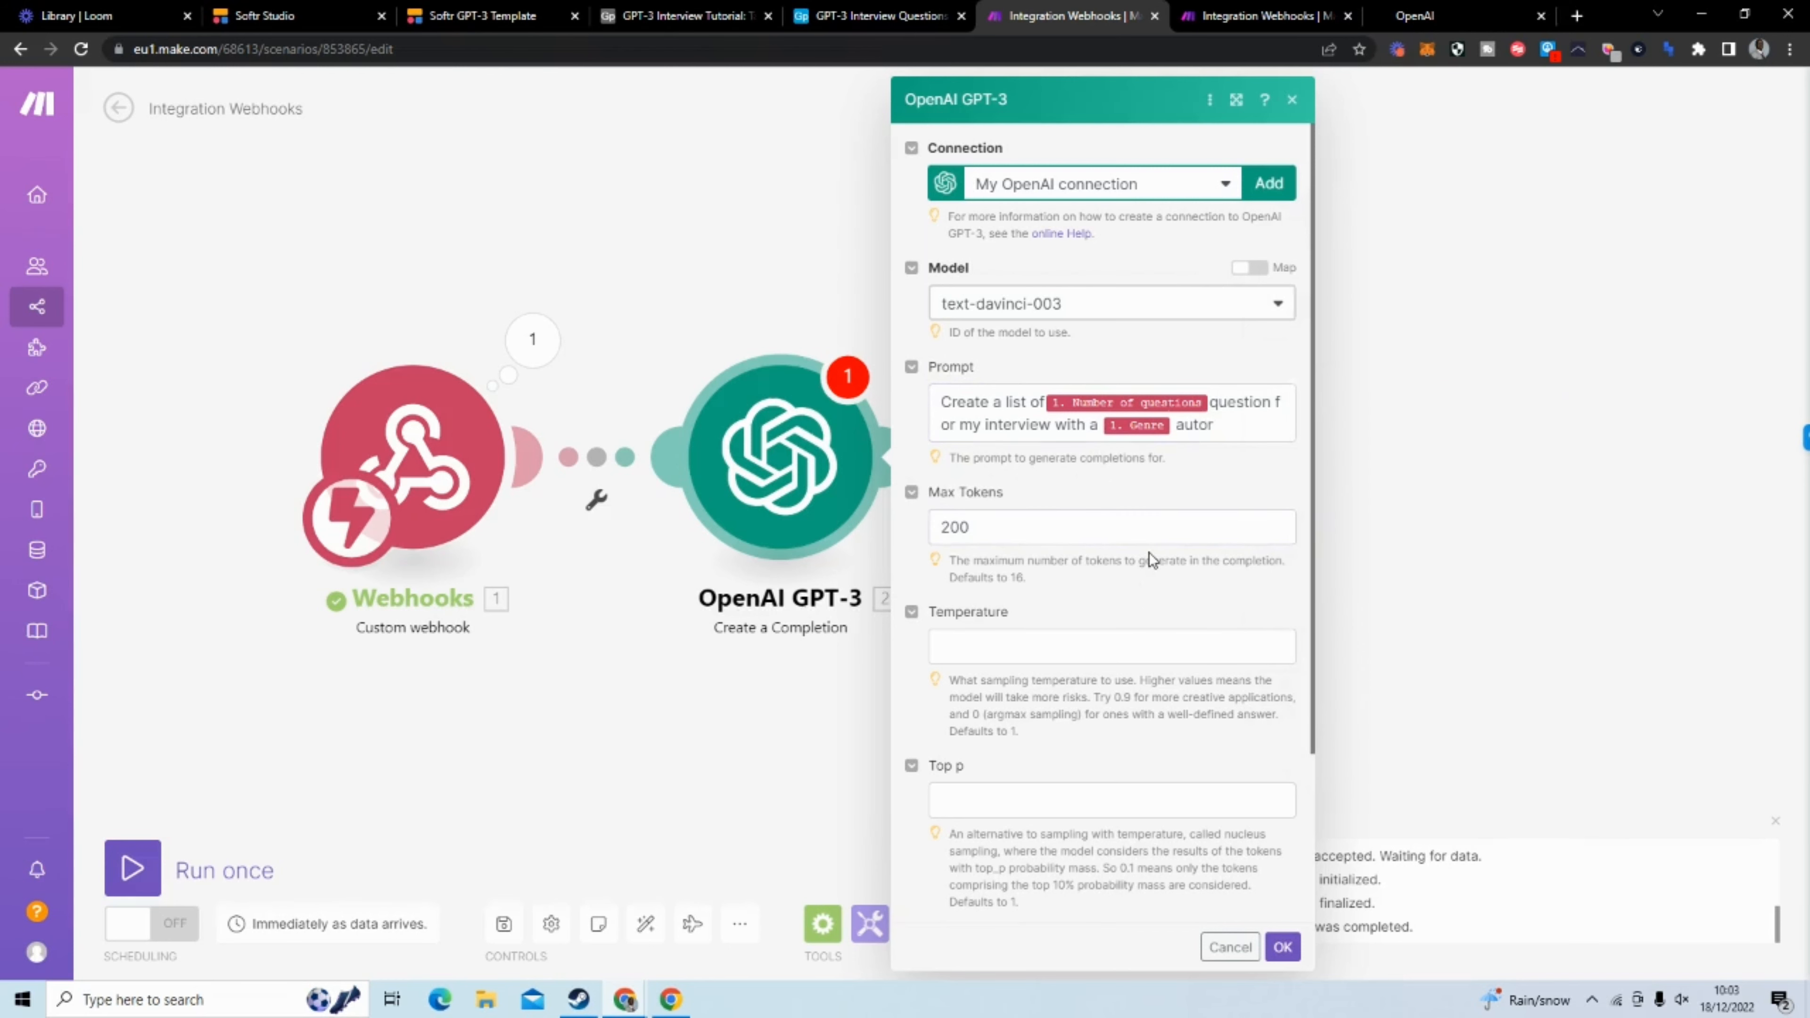
pyautogui.scroll(-3, 1148, 552)
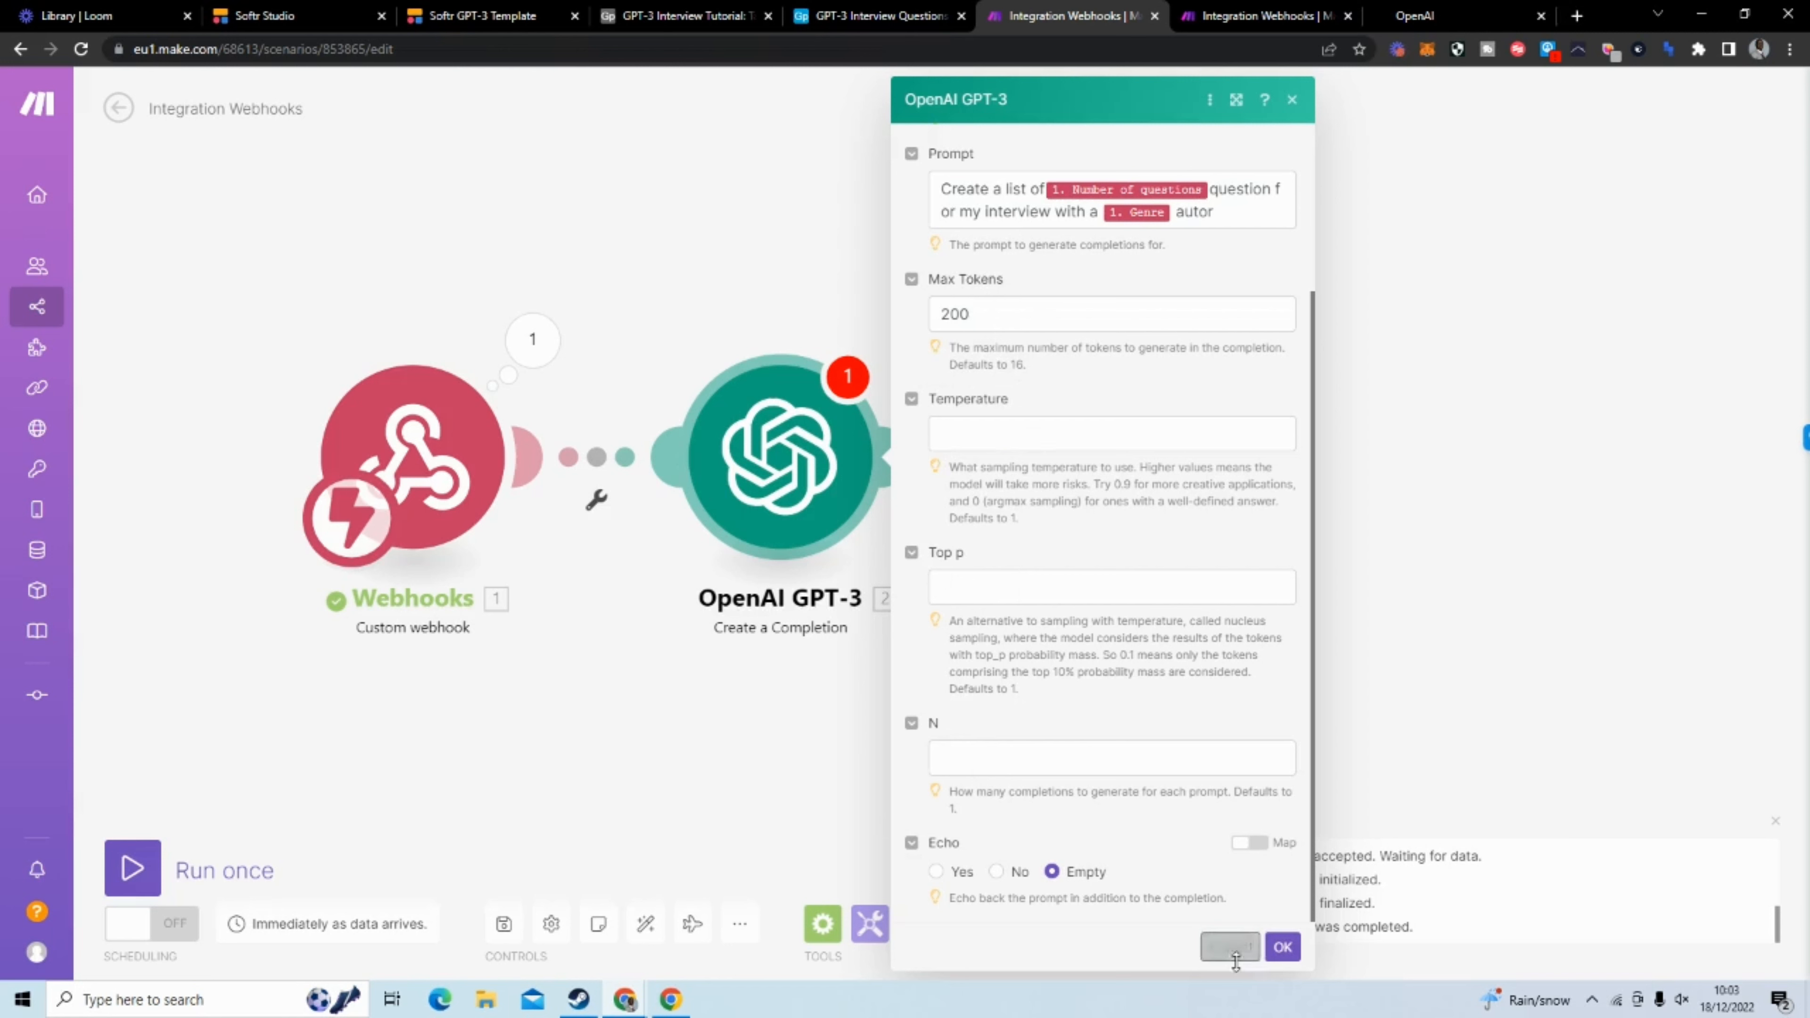
pyautogui.click(1282, 948)
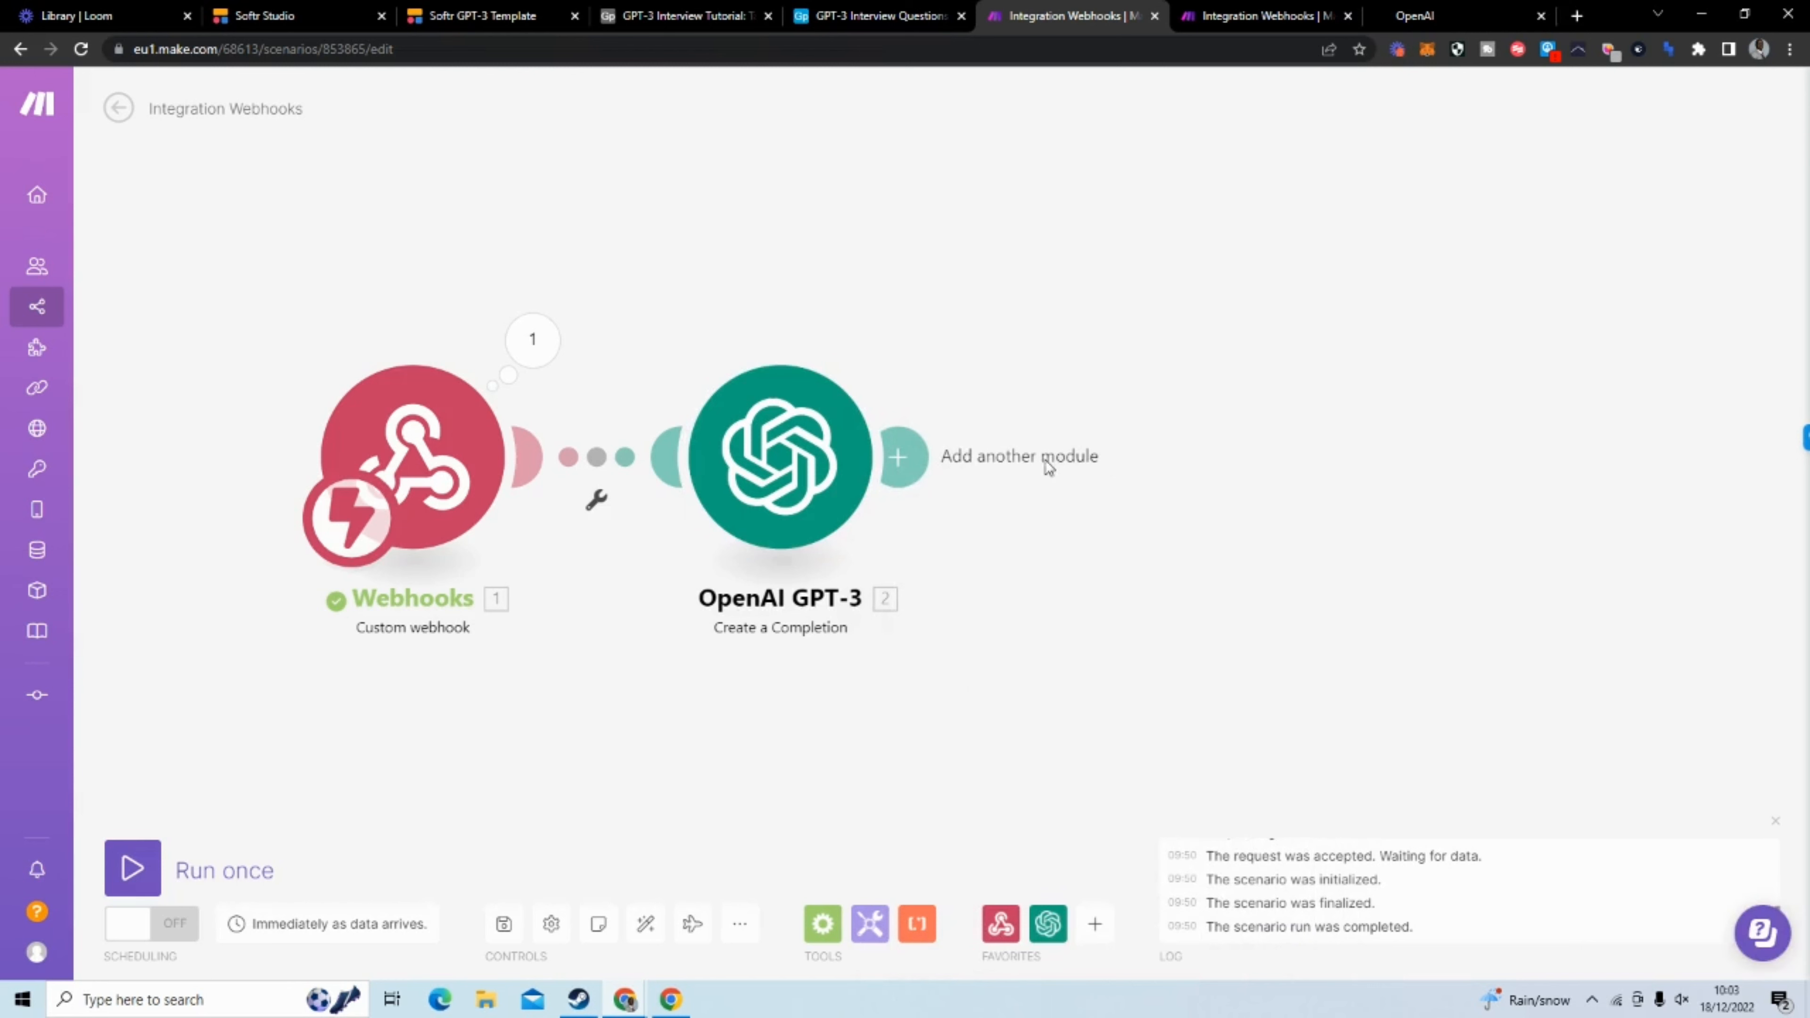
# Add an Airtable Create a Record module after the OpenAI GPT-3 module
pyautogui.click(919, 456)
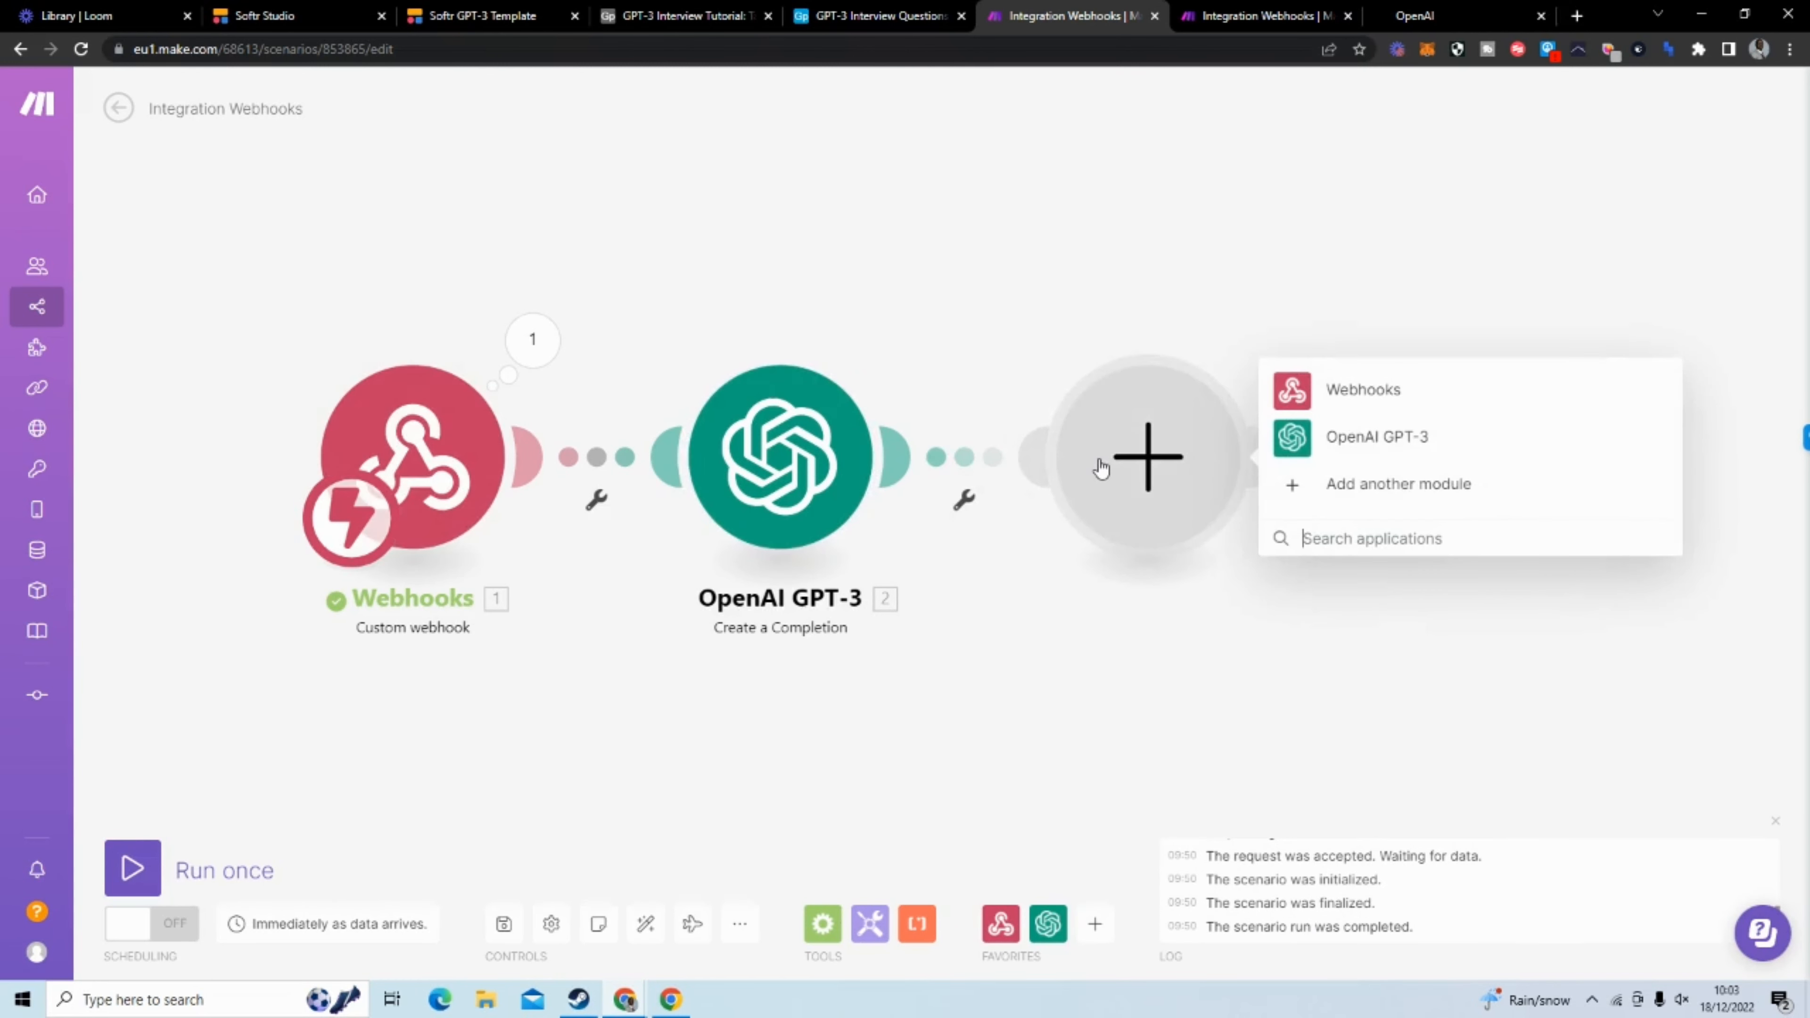
pyautogui.write('airta')
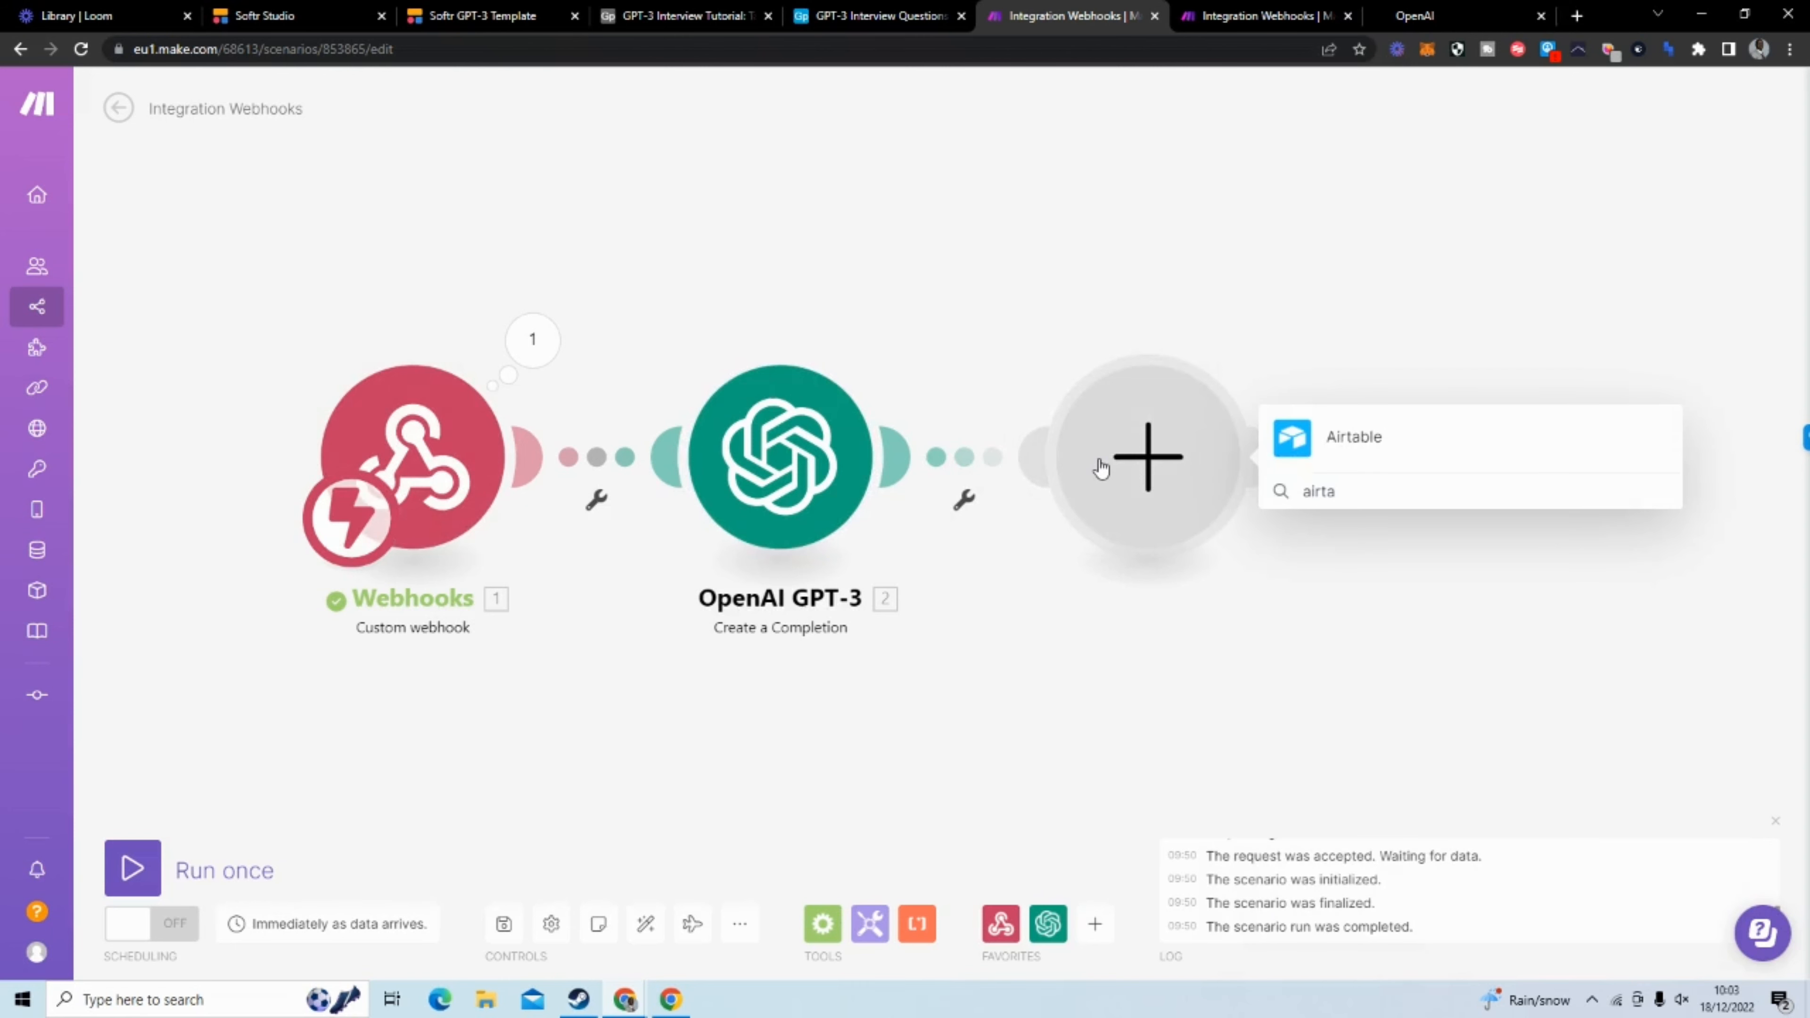
pyautogui.click(1445, 441)
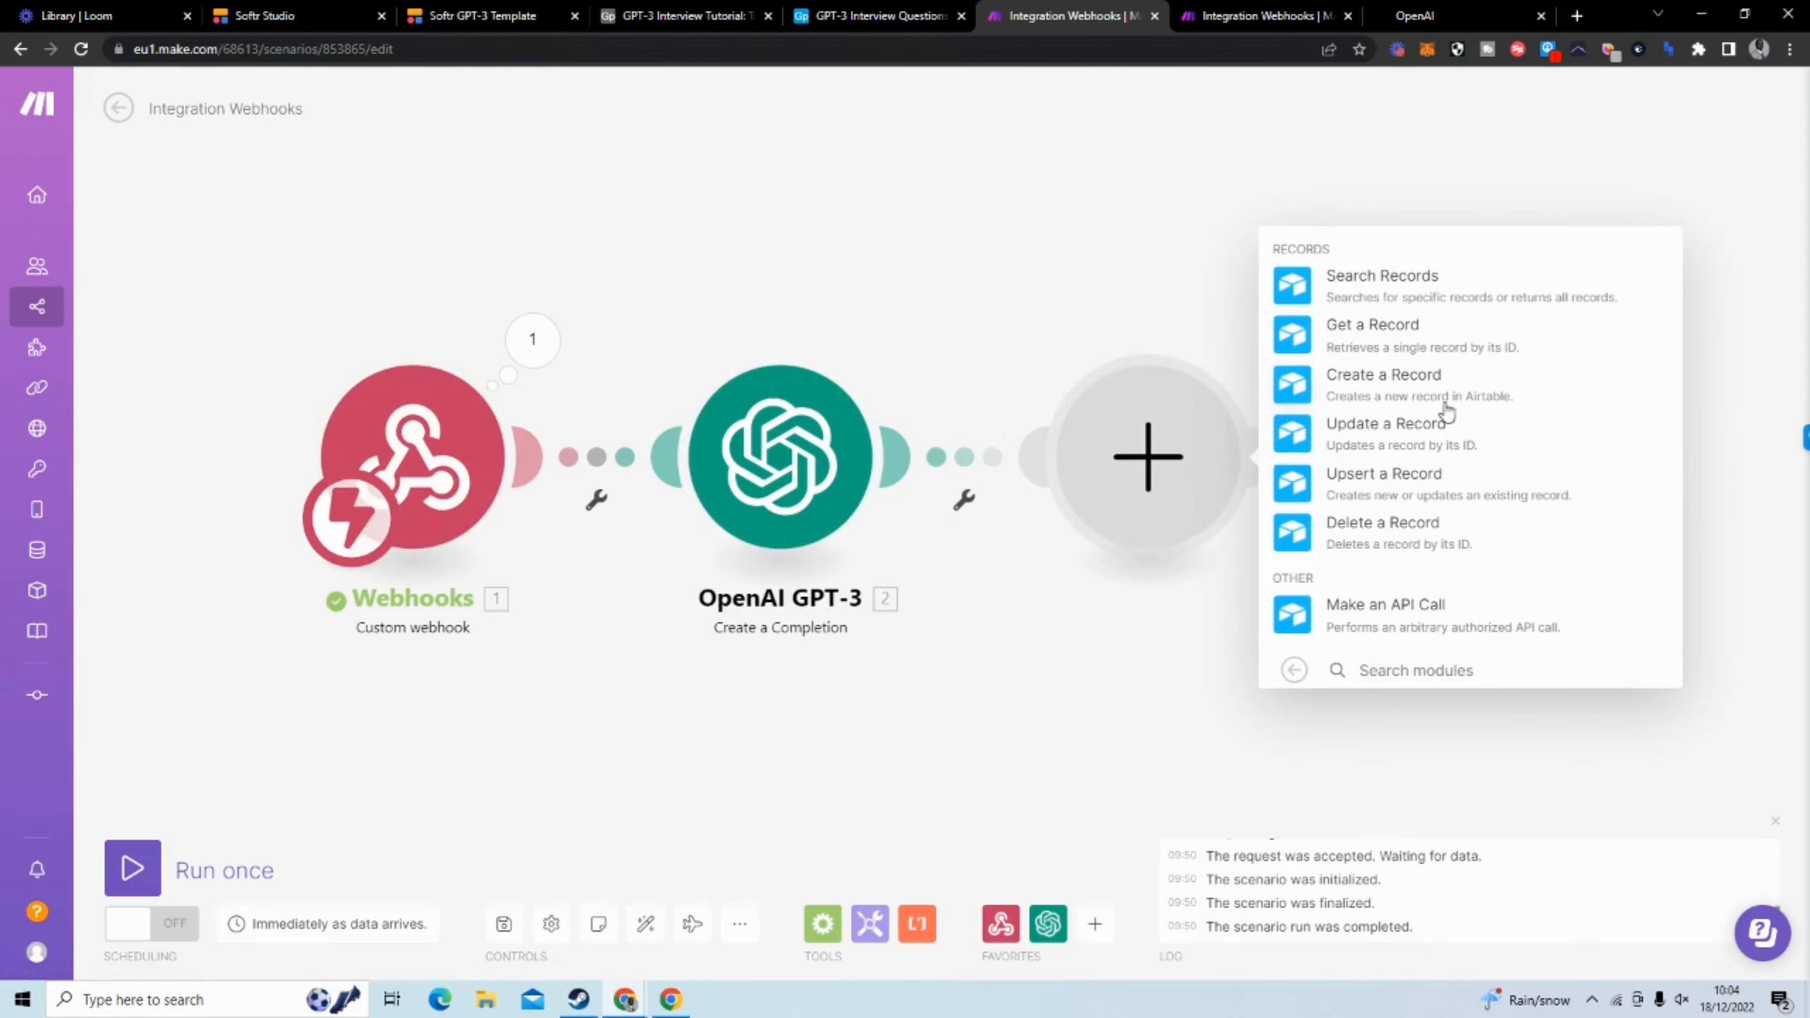
pyautogui.click(1380, 390)
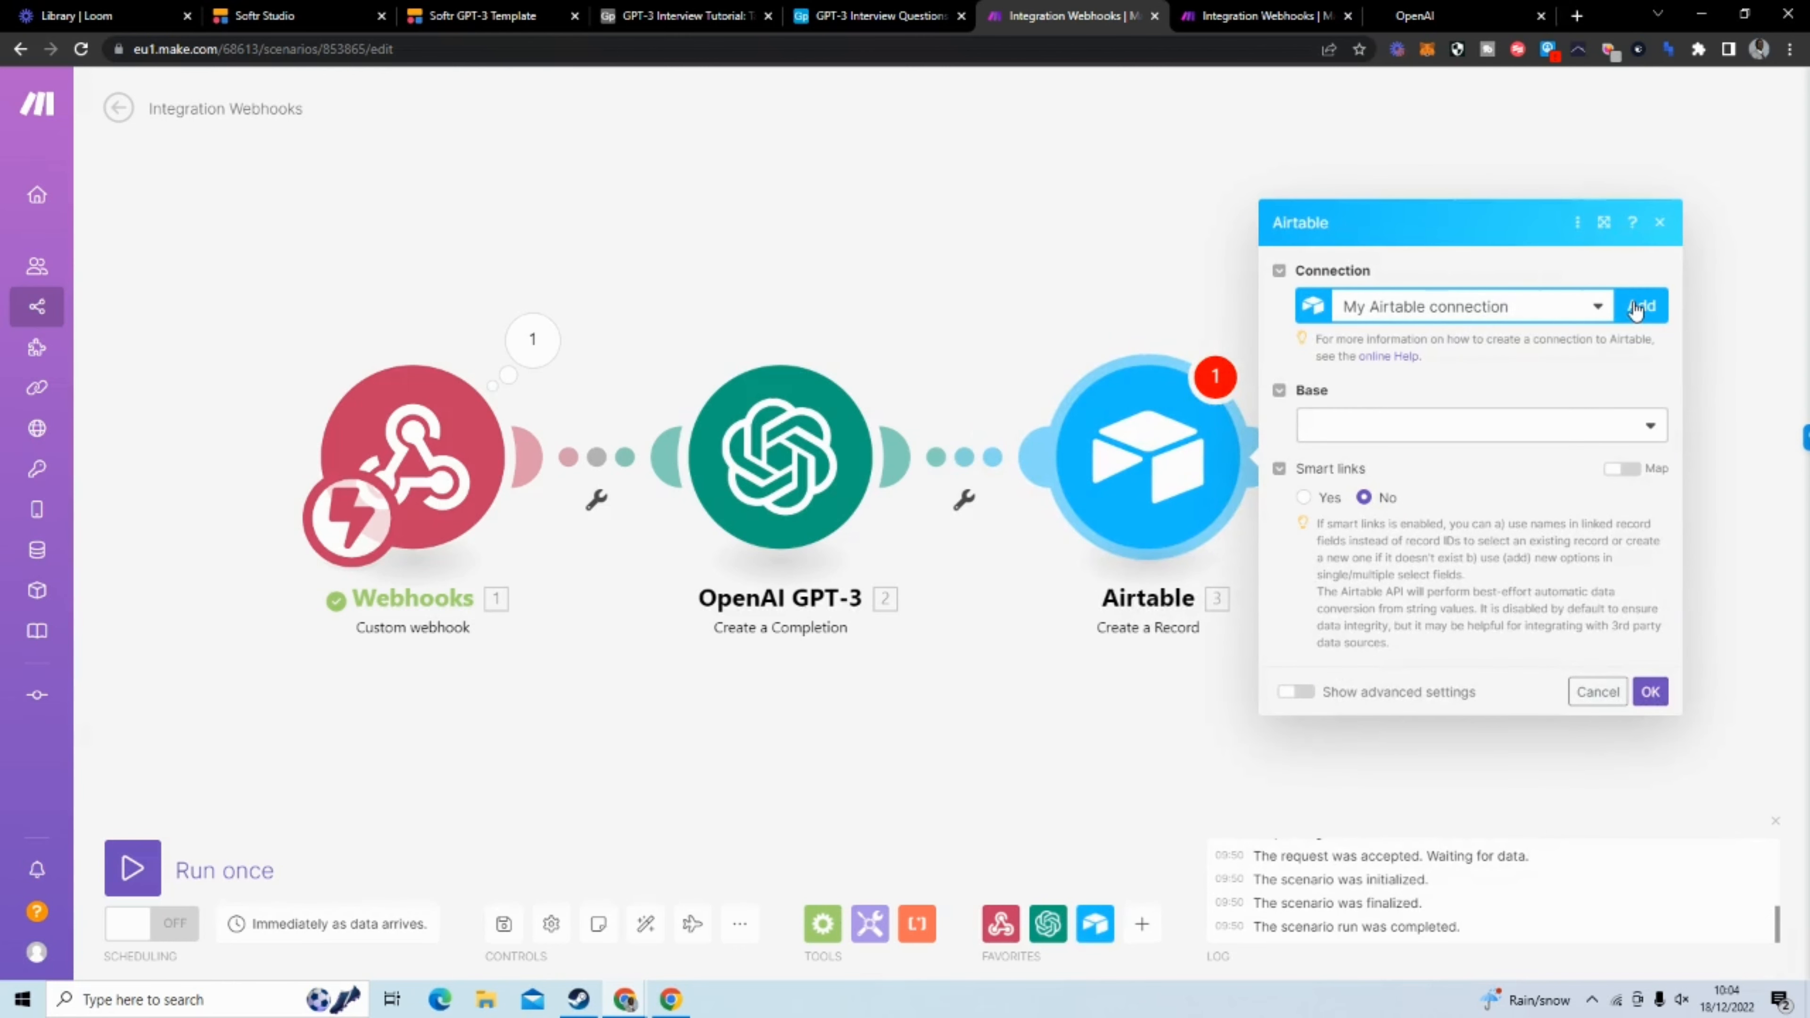
# Set the Airtable module's base to GPT-3 Interview Tutorial and its table to Table 1, and check that table in Airtable
pyautogui.click(1382, 425)
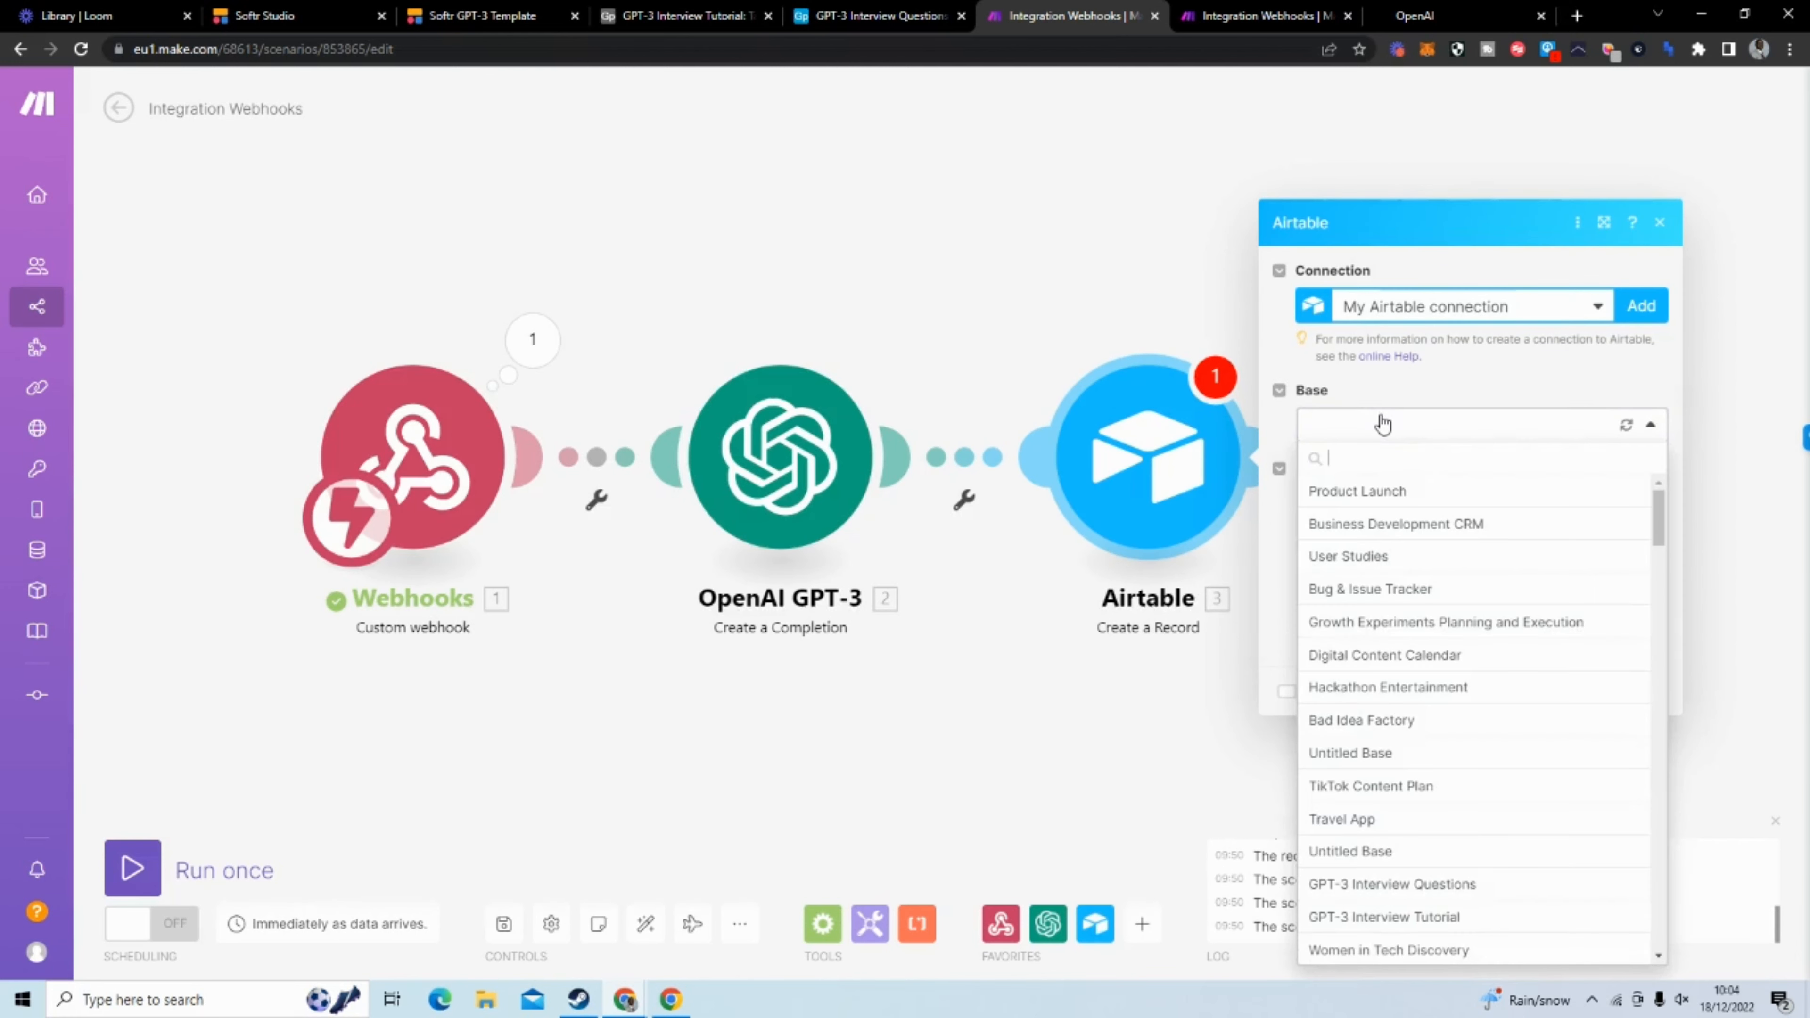
pyautogui.click(1444, 917)
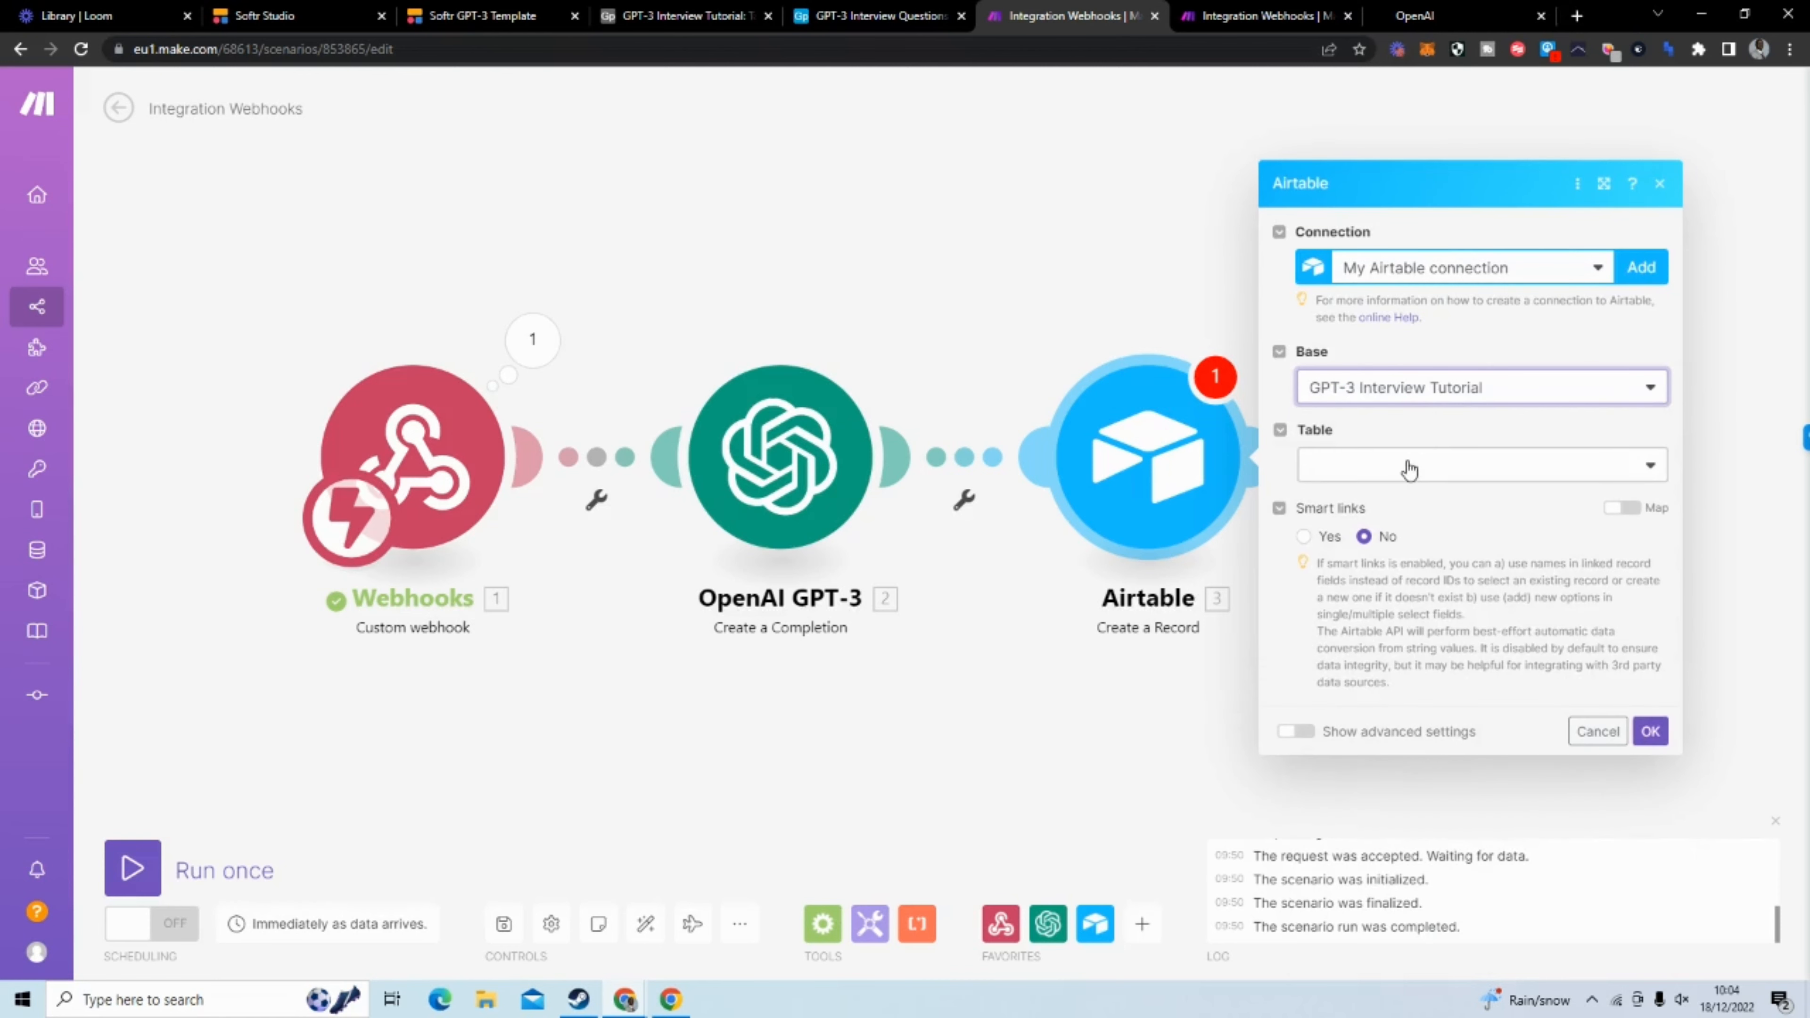
pyautogui.click(1402, 465)
pyautogui.click(1395, 496)
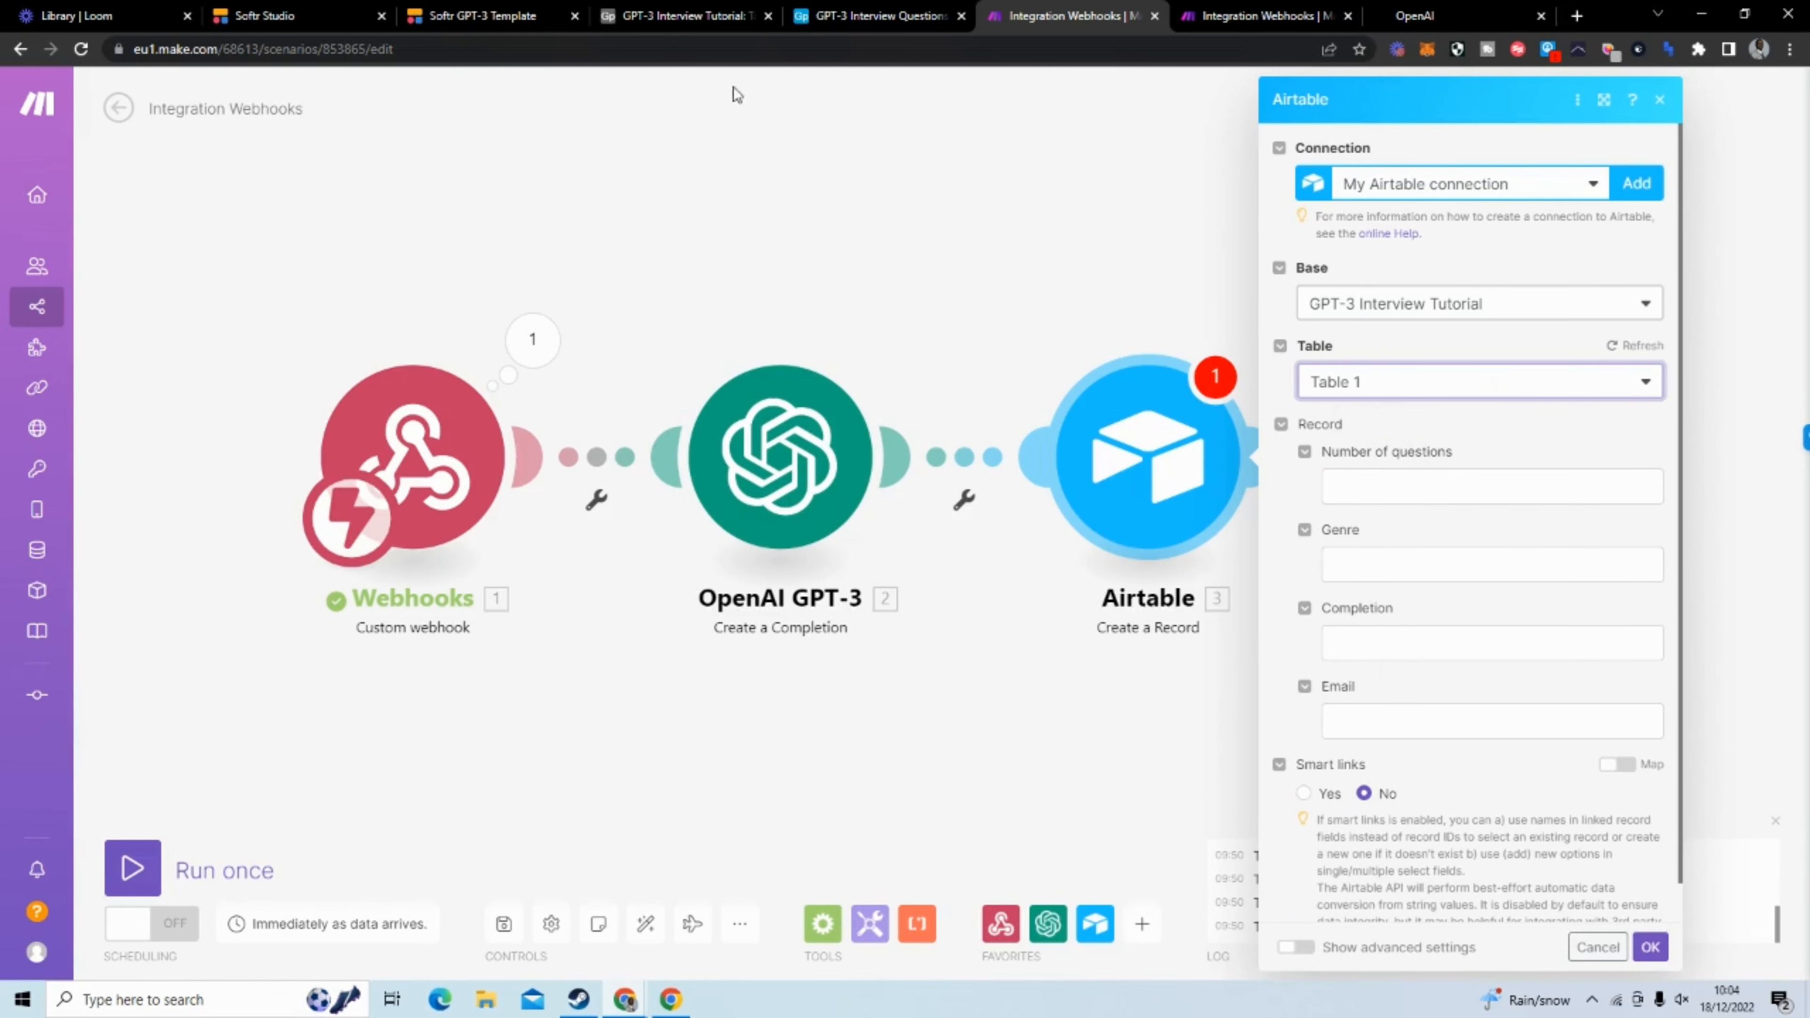
pyautogui.click(686, 15)
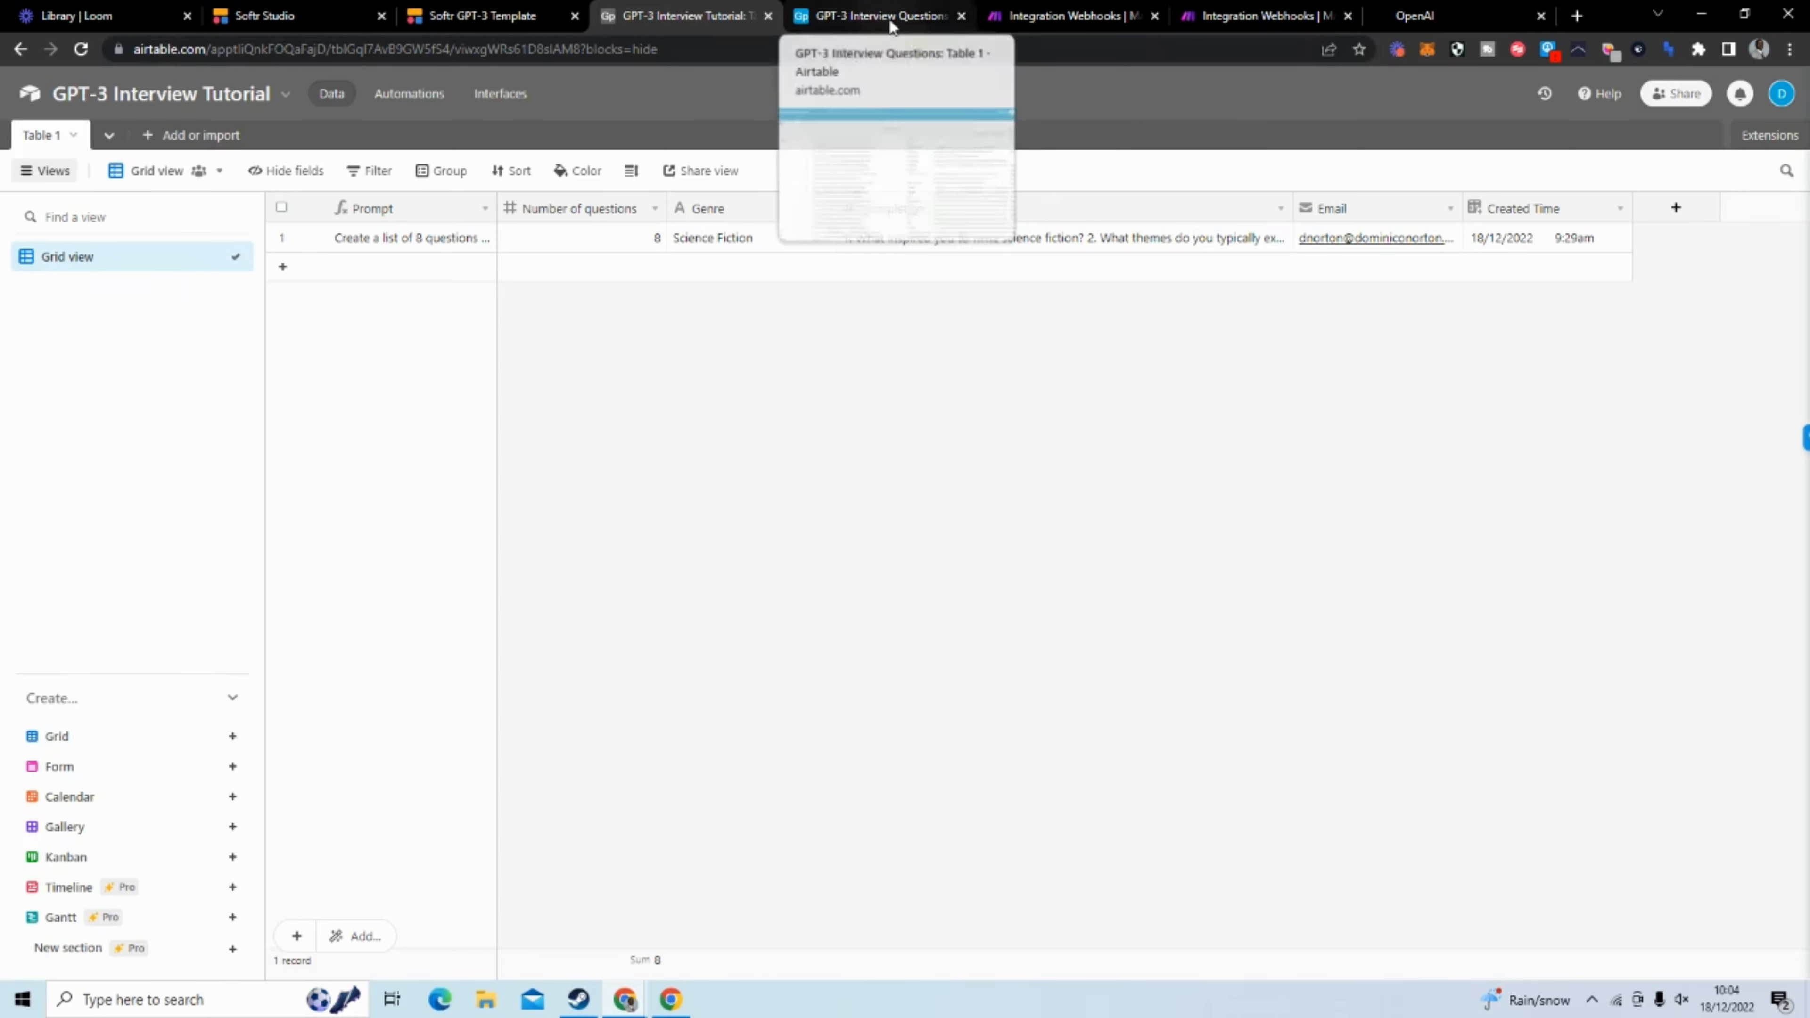
pyautogui.click(1090, 21)
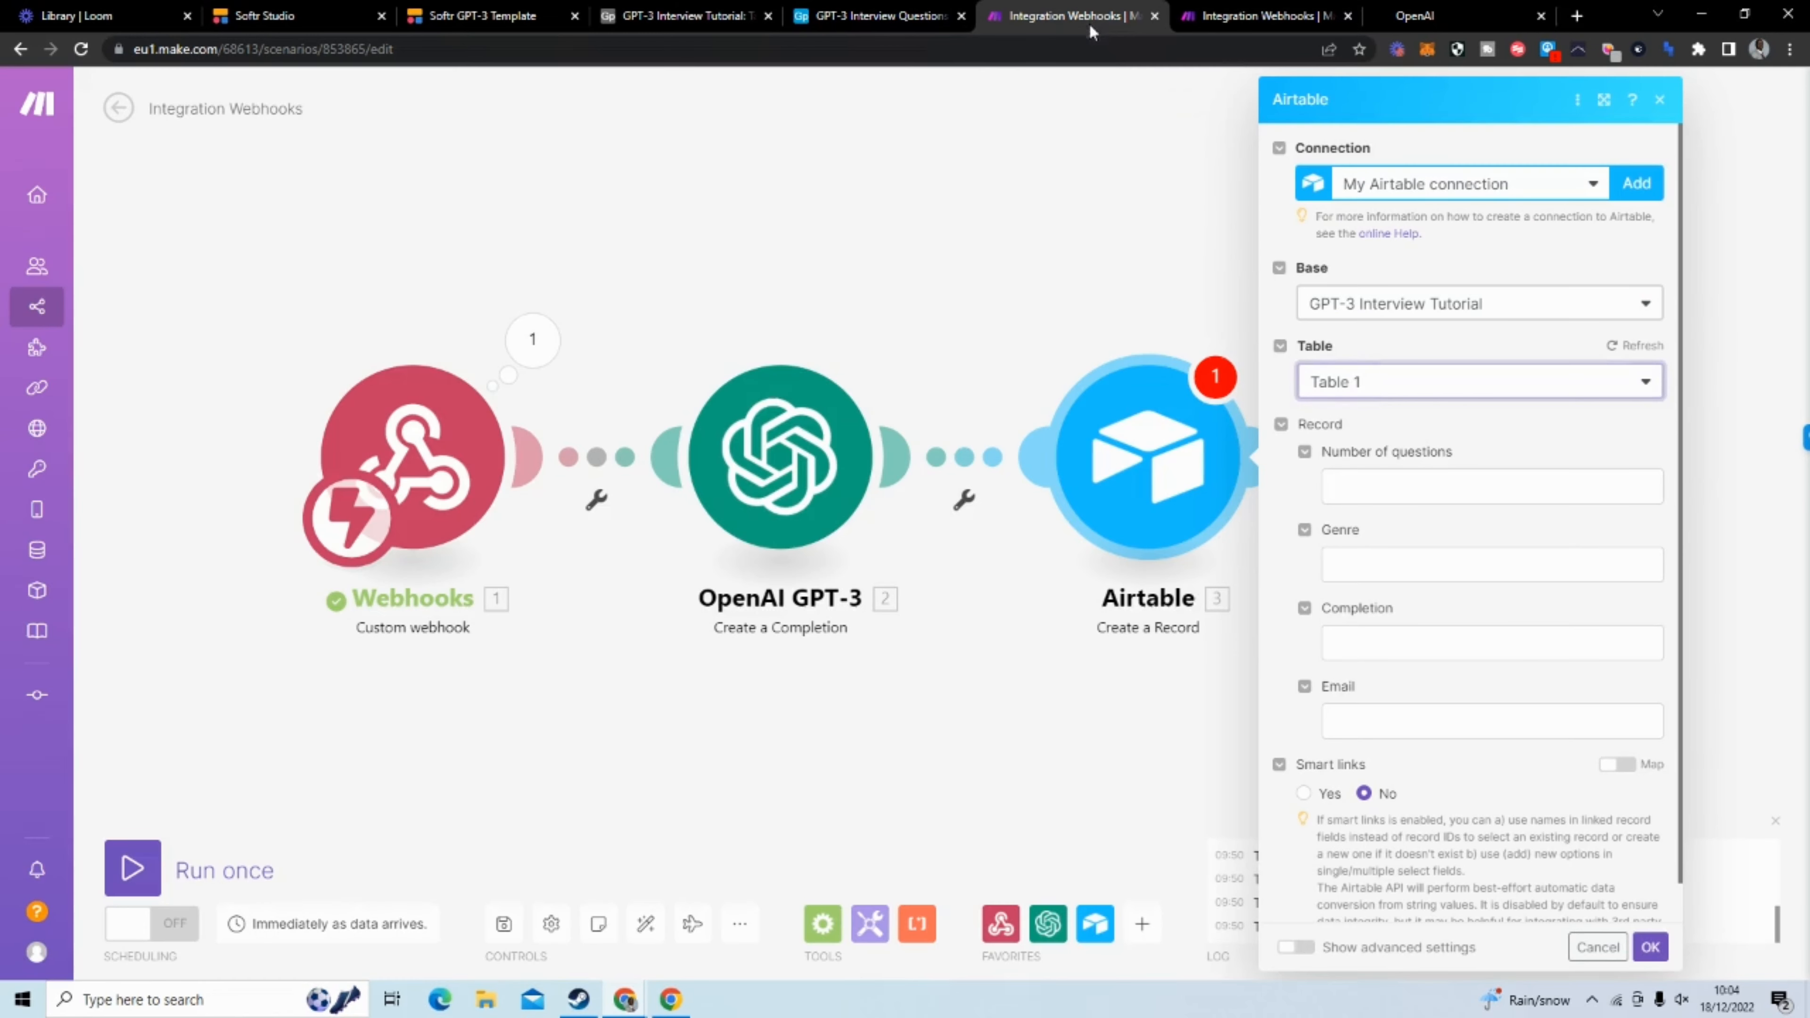
# Map the record's Number of questions and Genre fields to the matching values from the custom webhook
pyautogui.click(1399, 483)
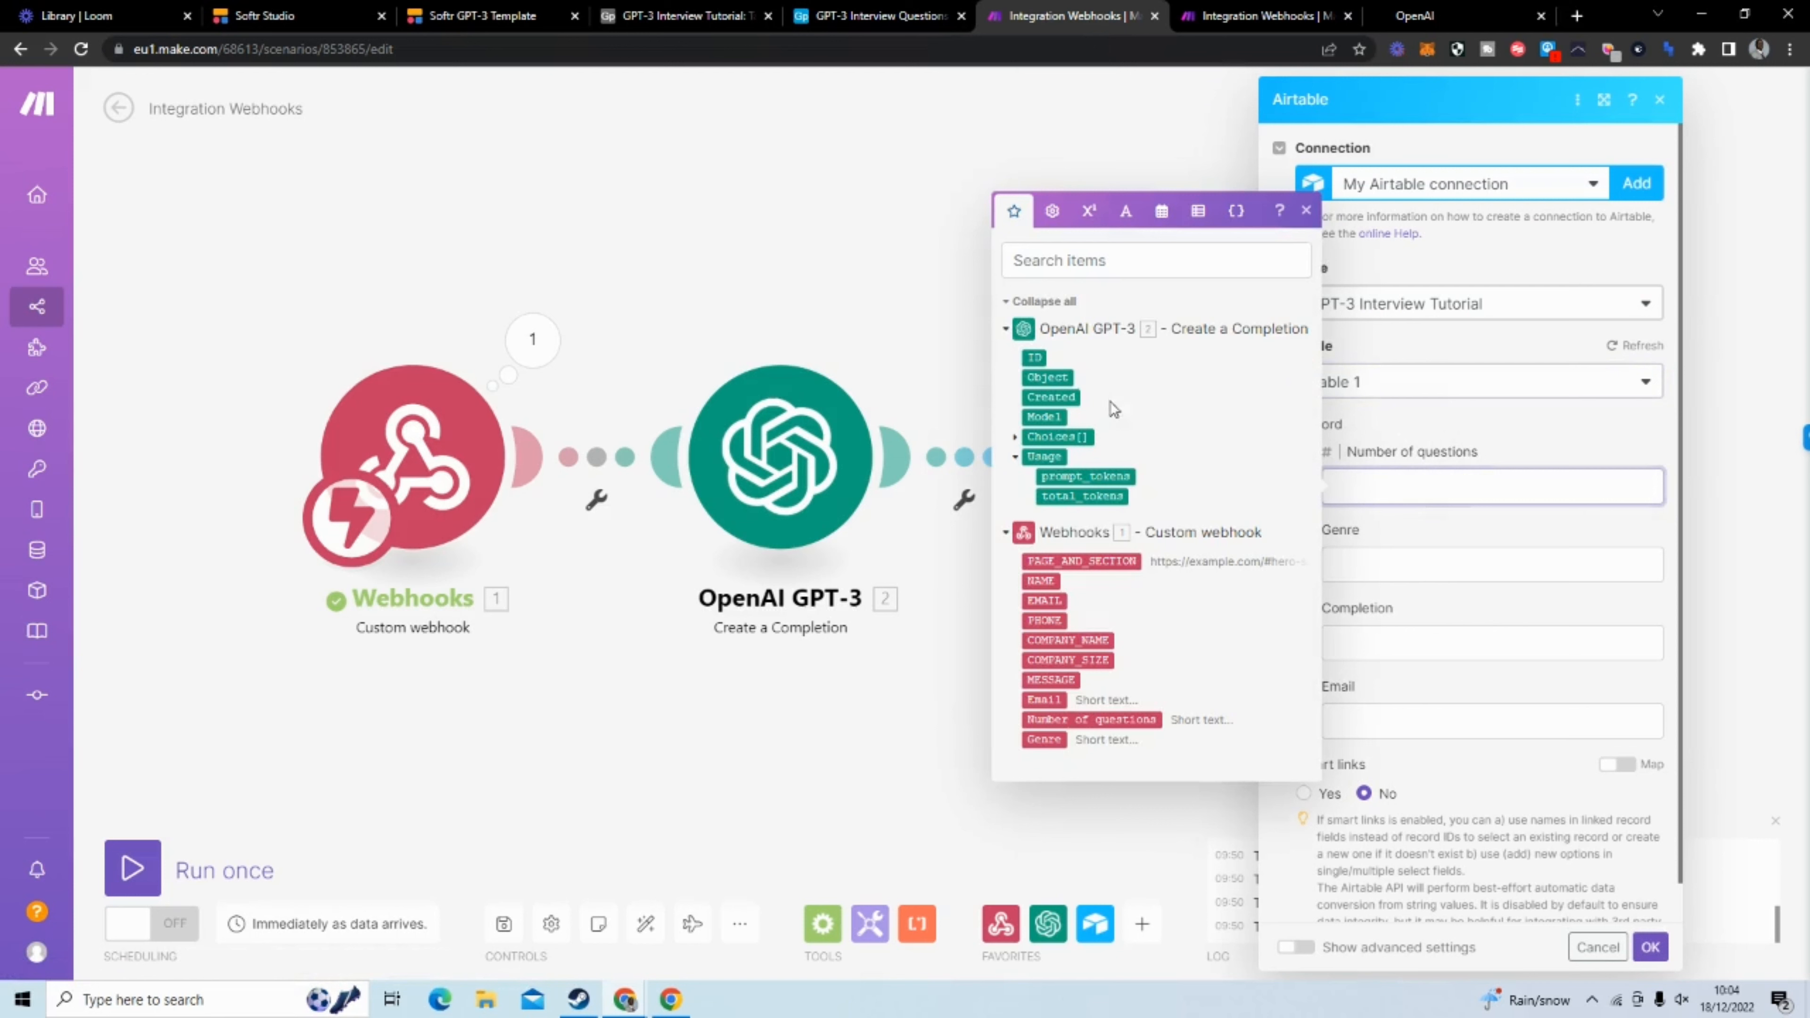
pyautogui.click(1094, 719)
pyautogui.click(1408, 569)
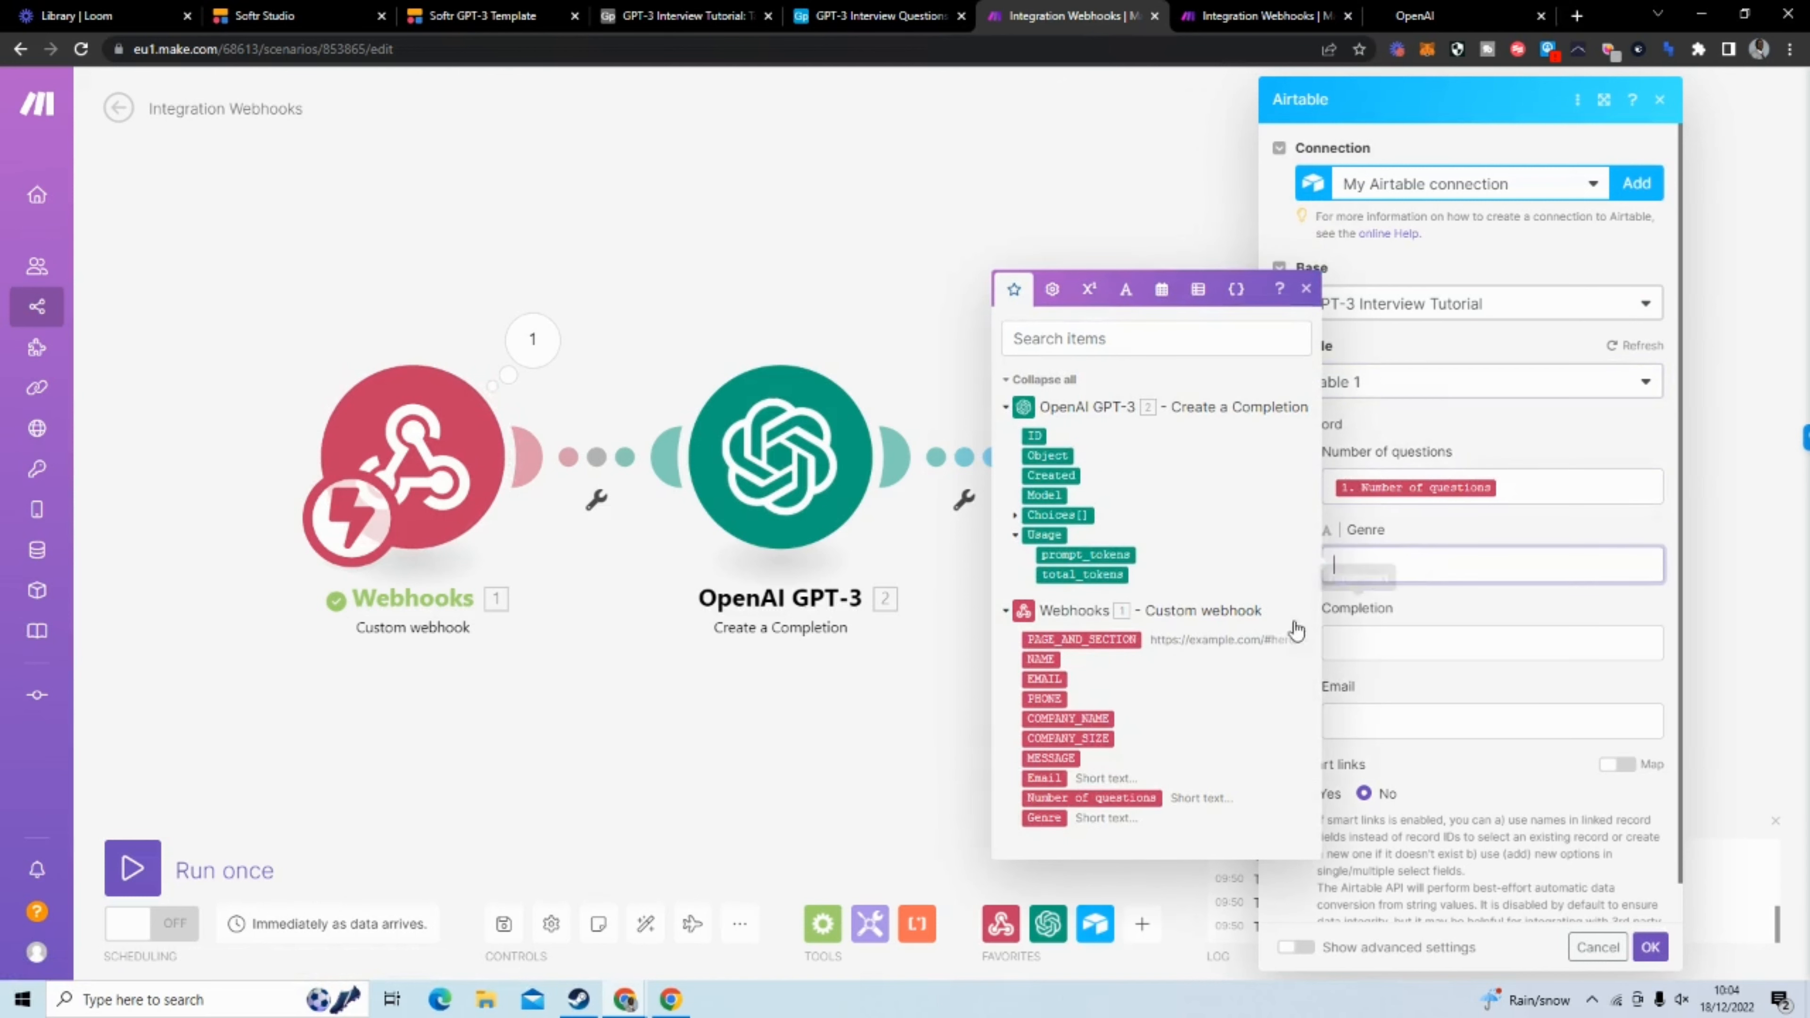
pyautogui.click(1044, 817)
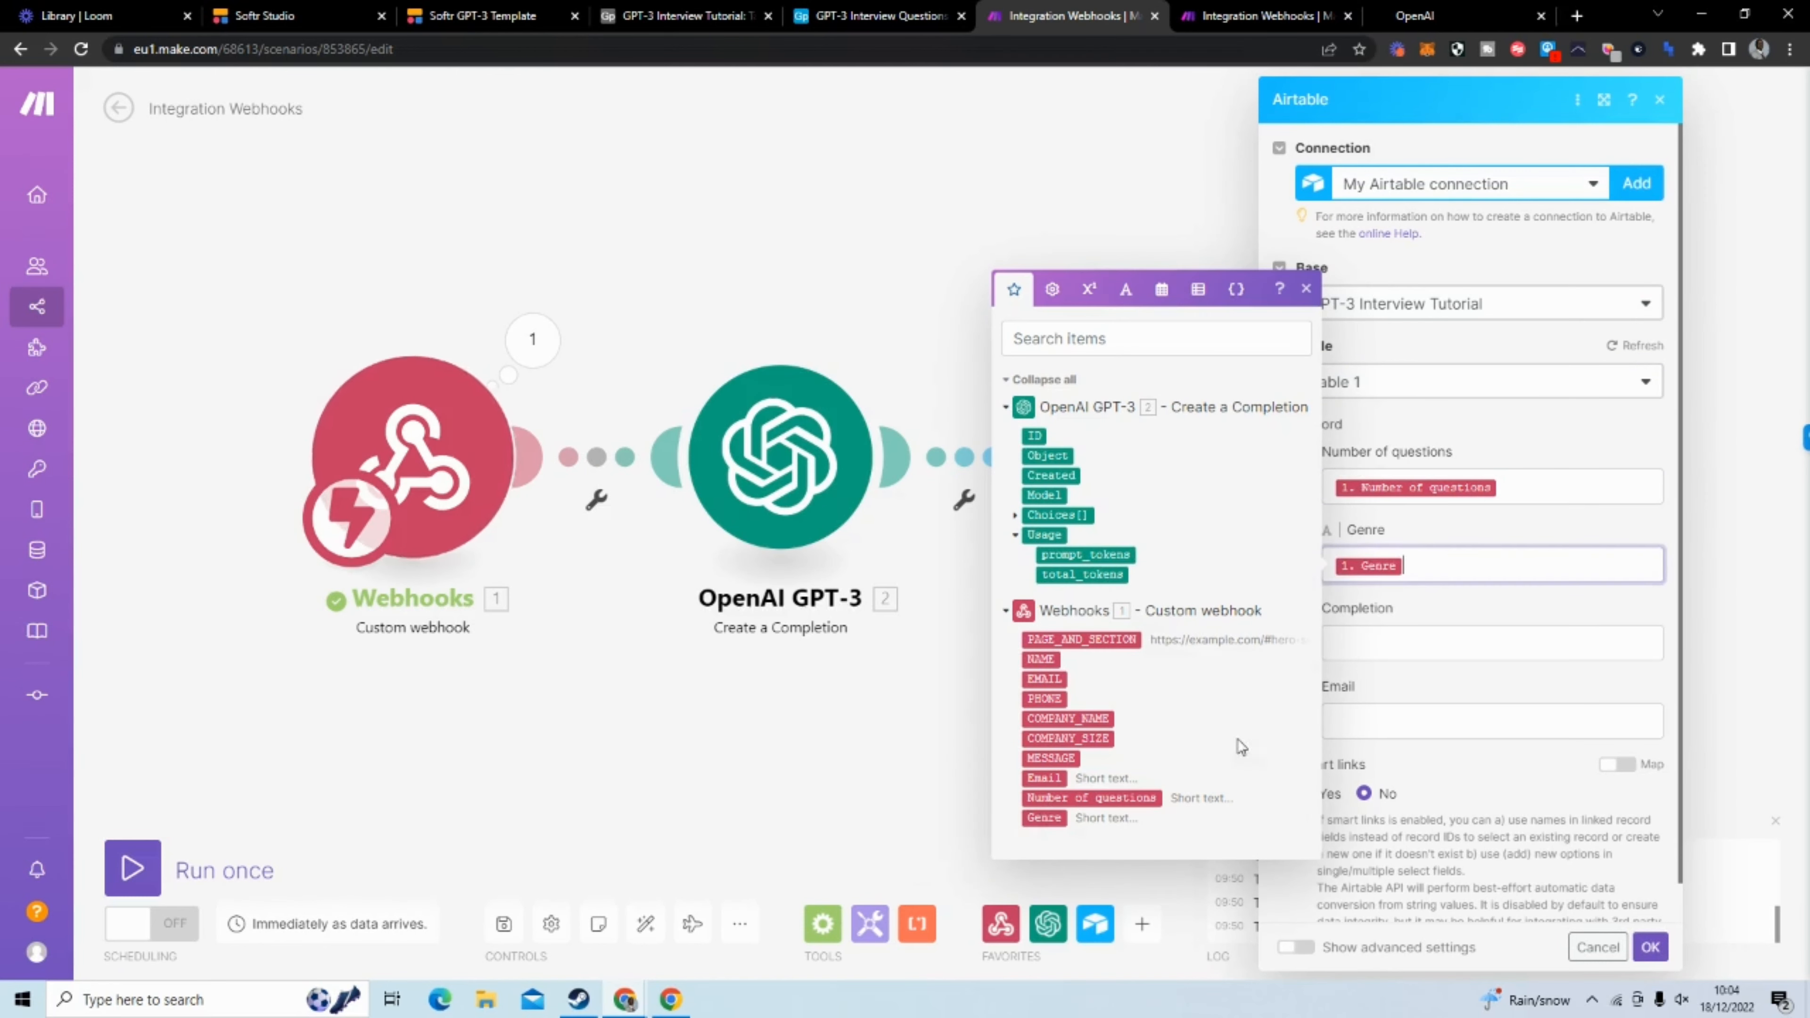
# Map Completion to the OpenAI Choices[] text and Email to the webhook's short-text Email value, and save the Airtable module
pyautogui.click(1414, 645)
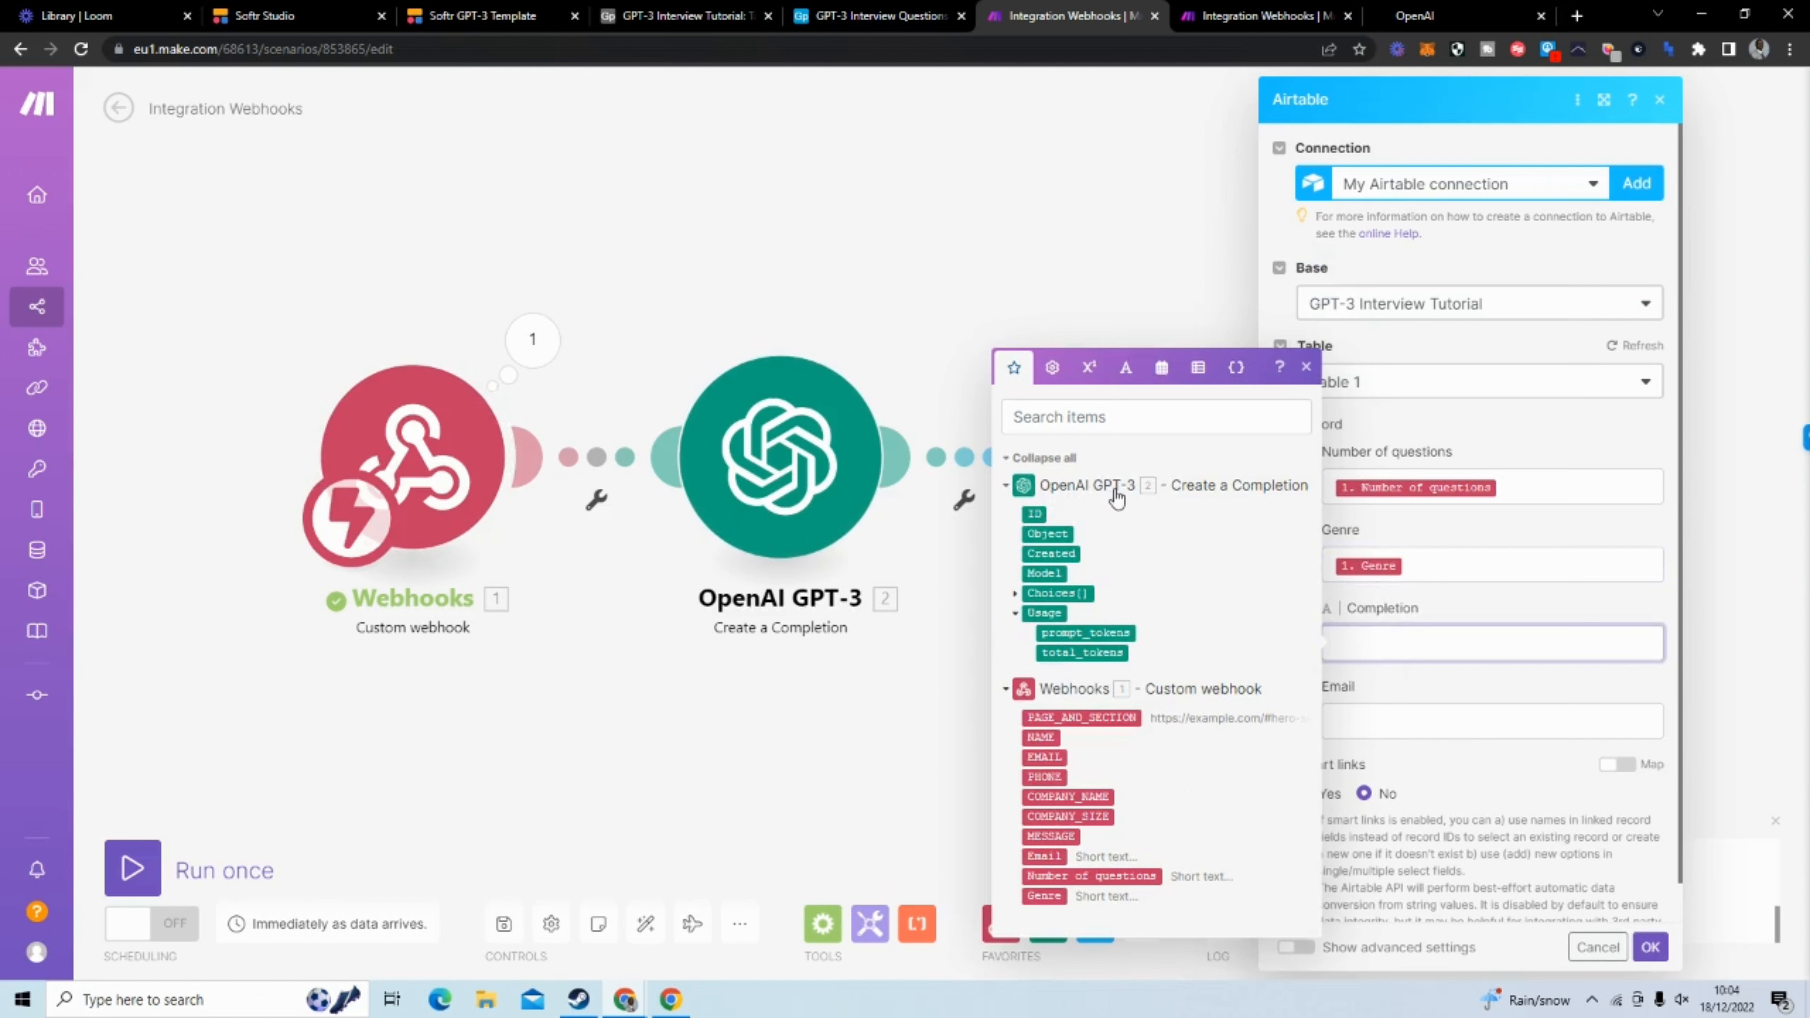
pyautogui.click(1019, 594)
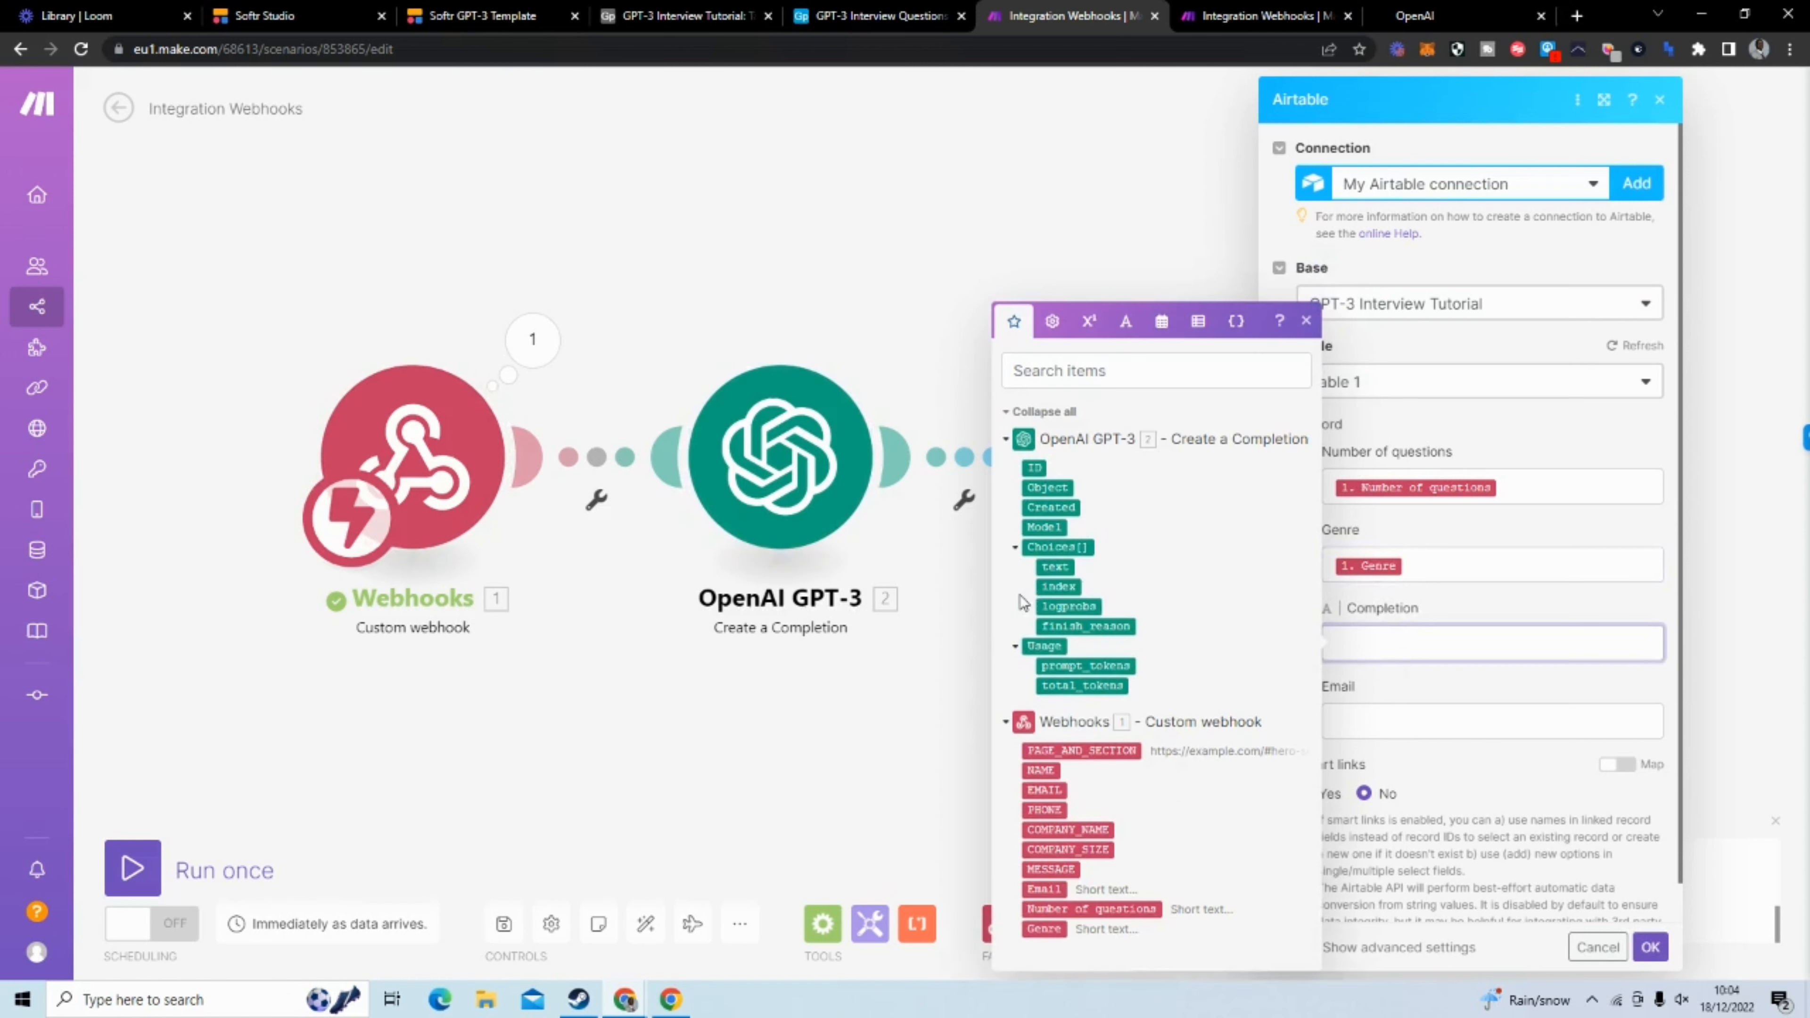
pyautogui.click(1056, 567)
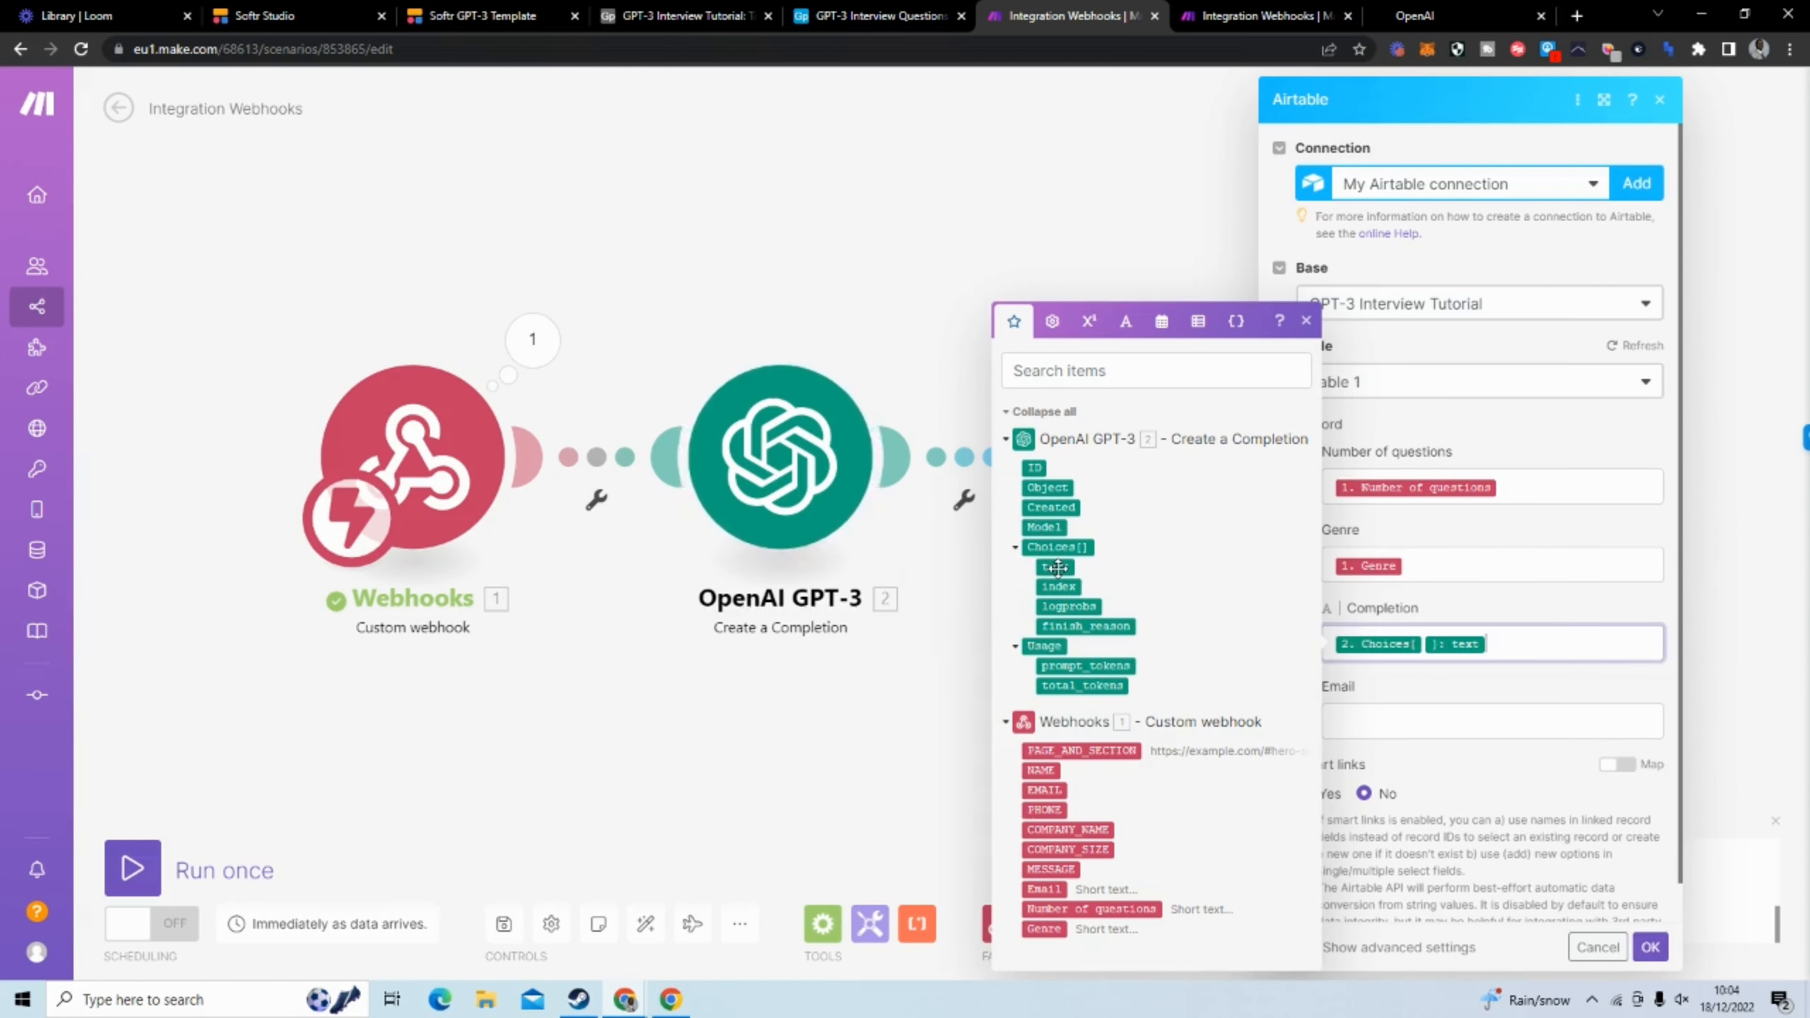
pyautogui.click(1472, 608)
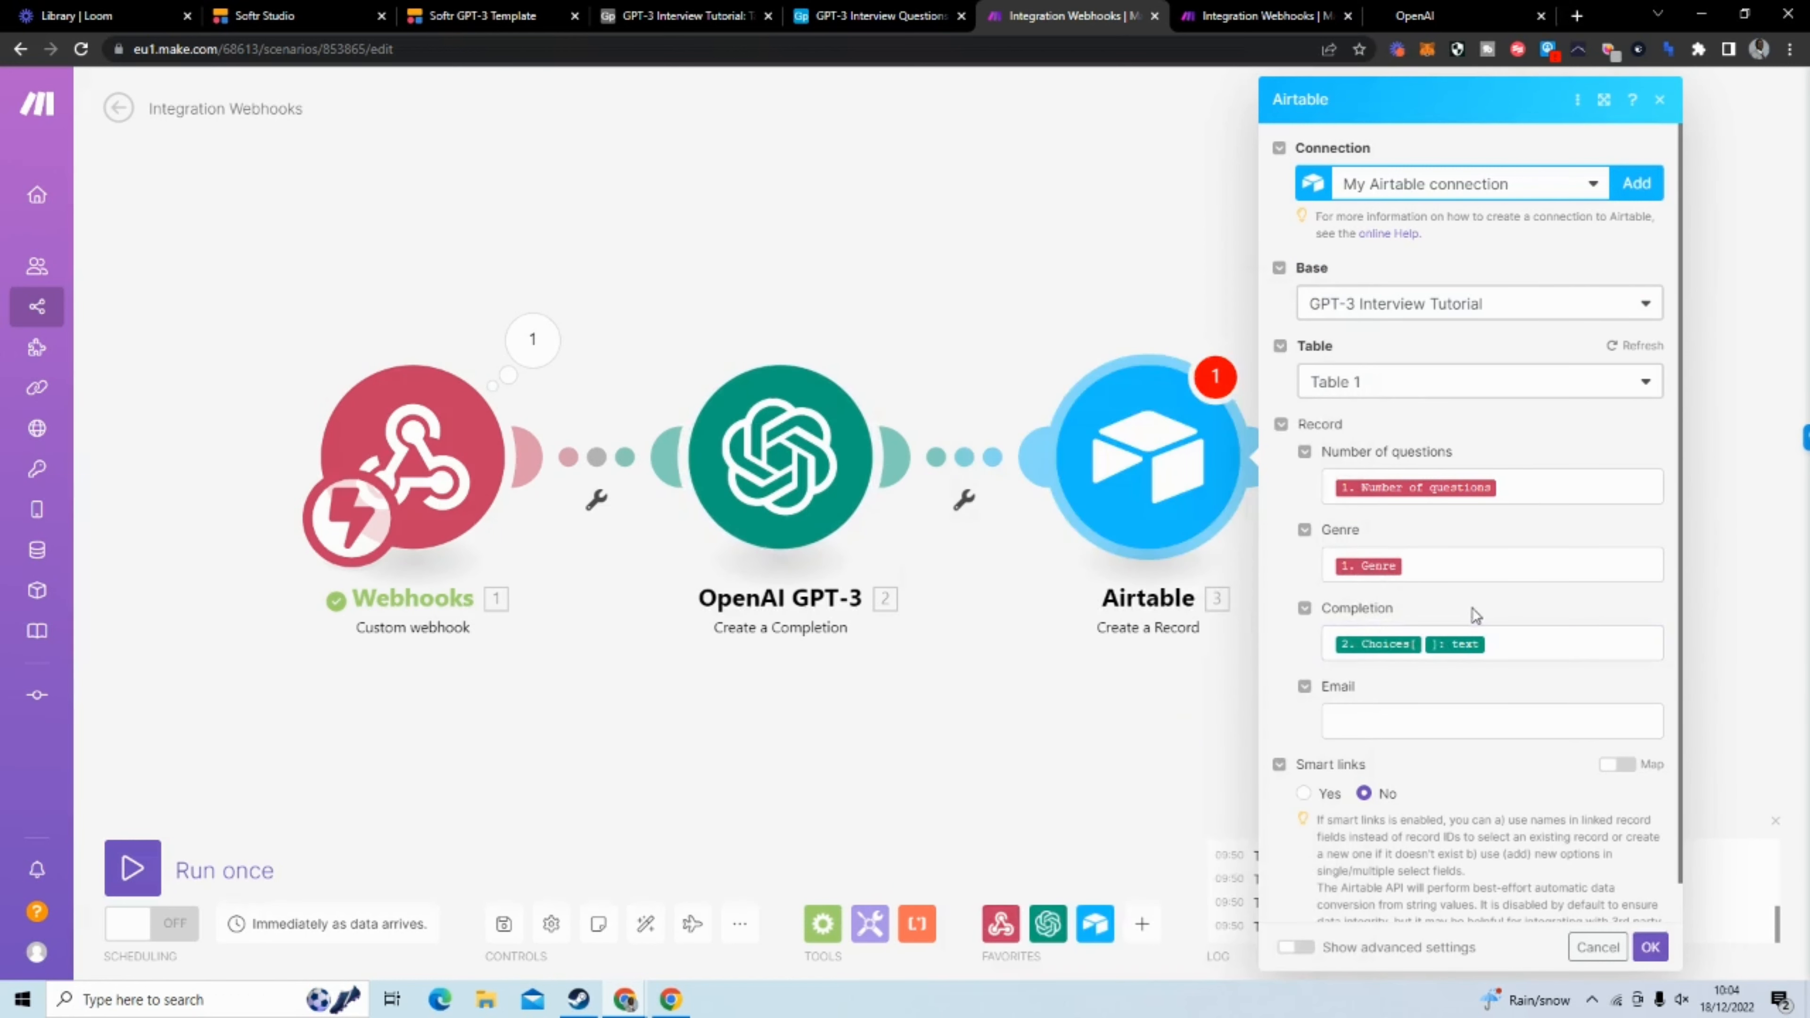
pyautogui.click(1378, 718)
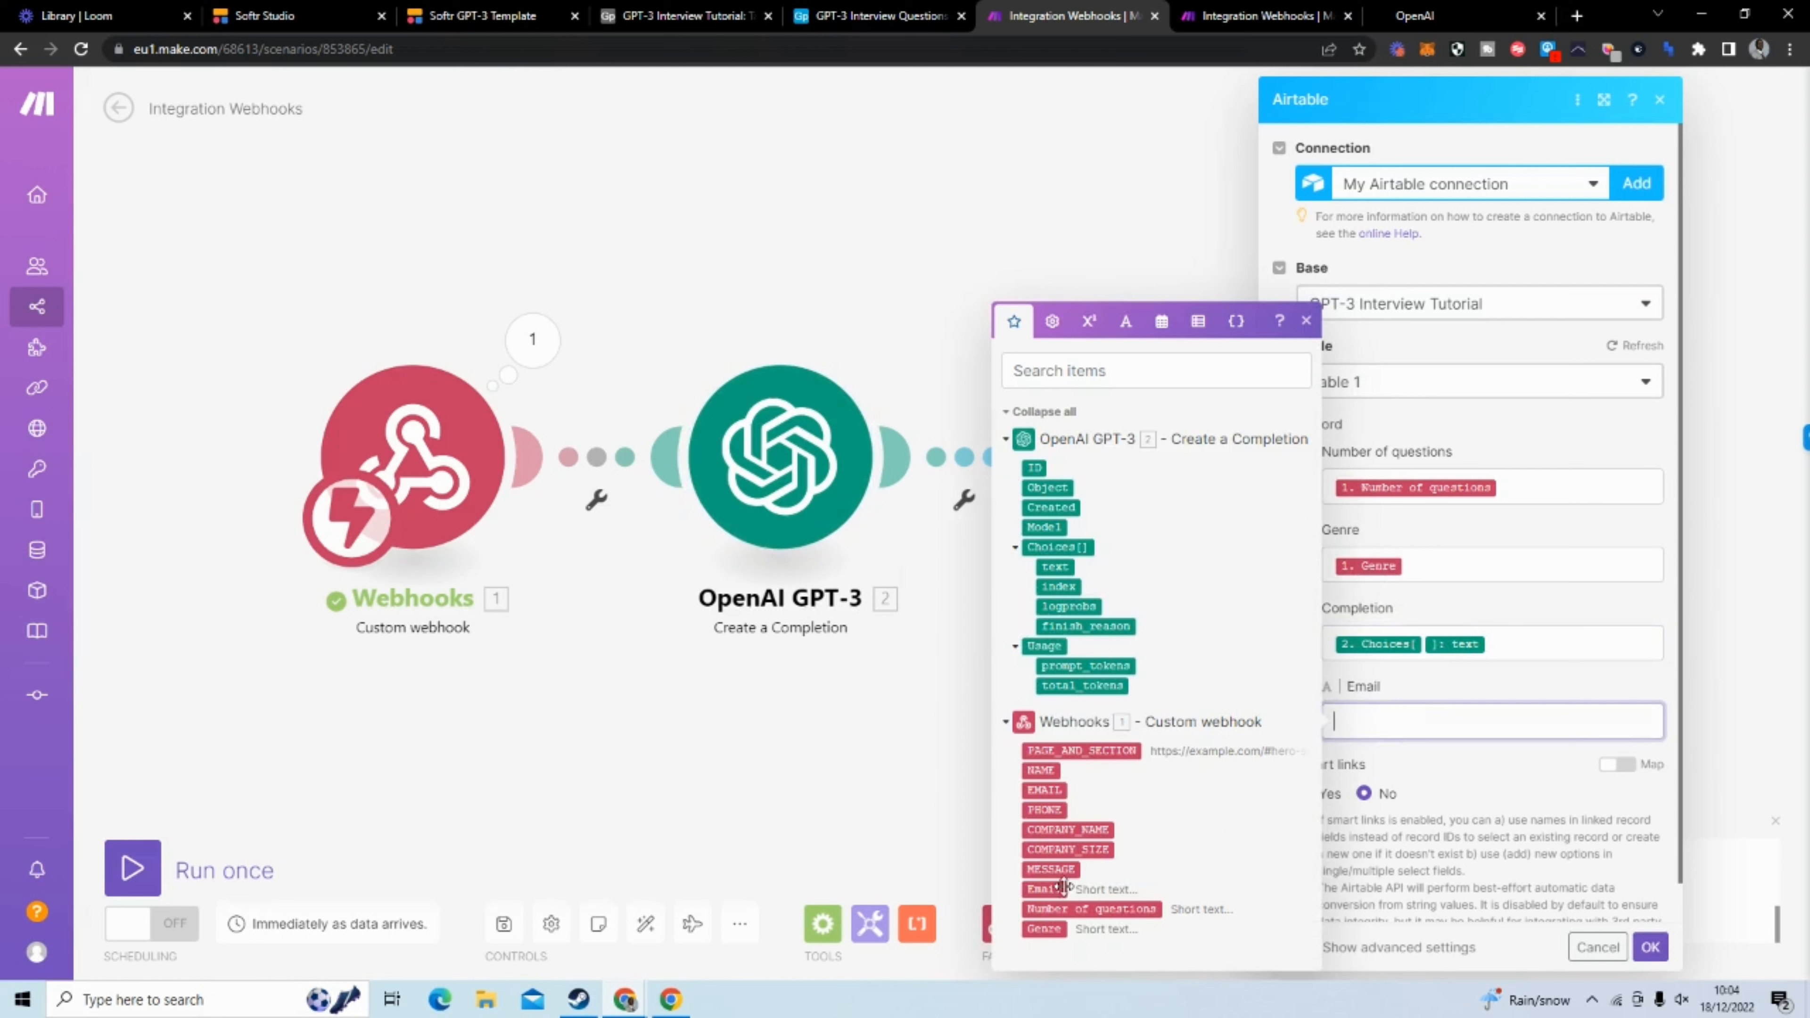
pyautogui.click(1050, 888)
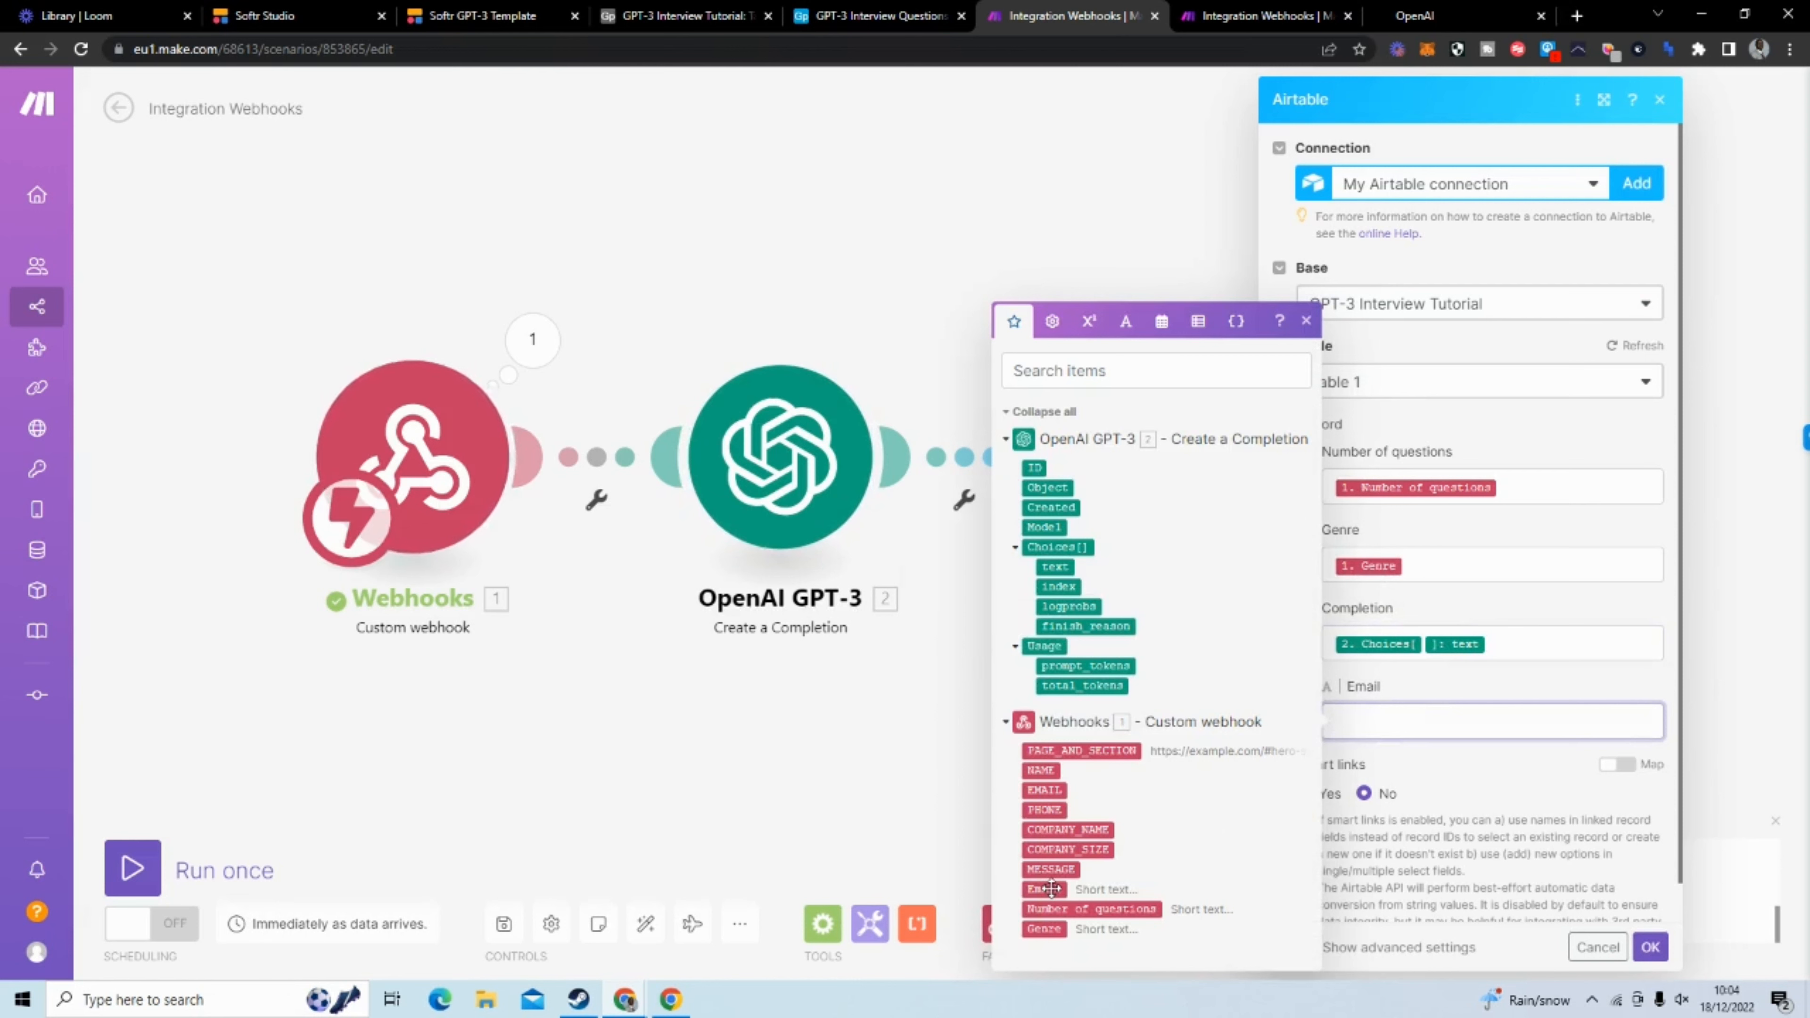
pyautogui.click(1471, 763)
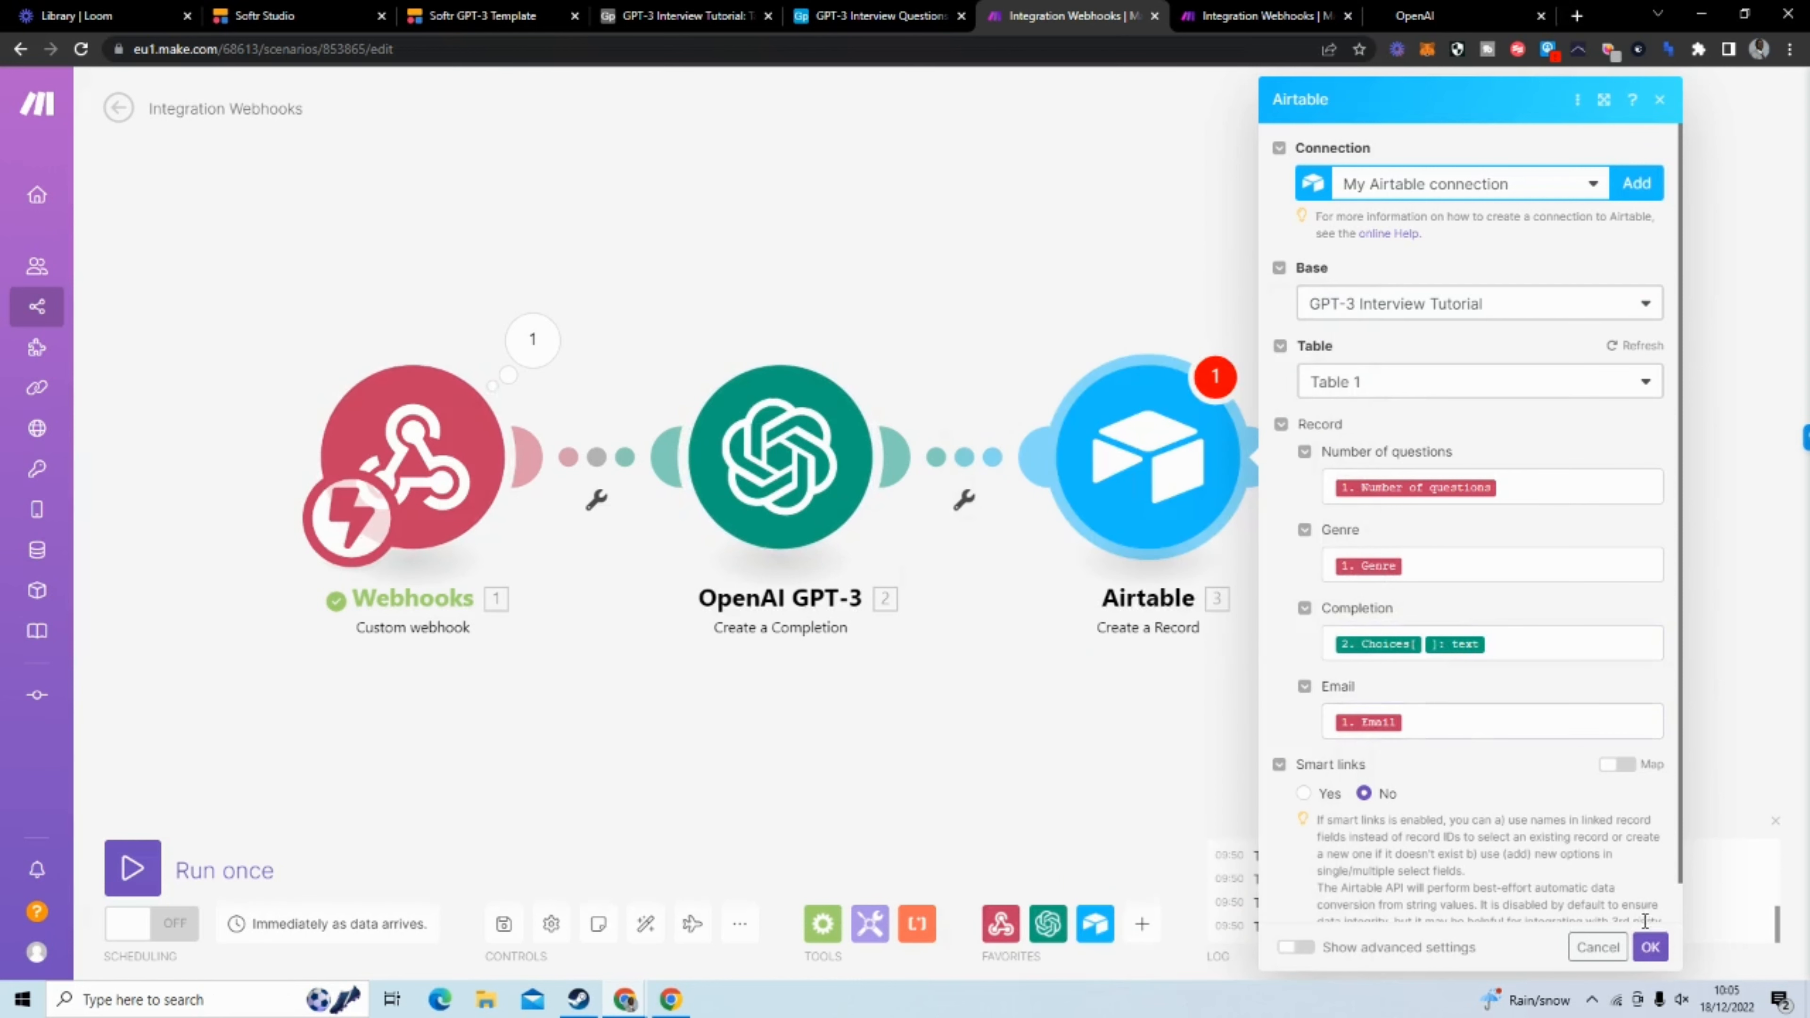
pyautogui.click(1649, 946)
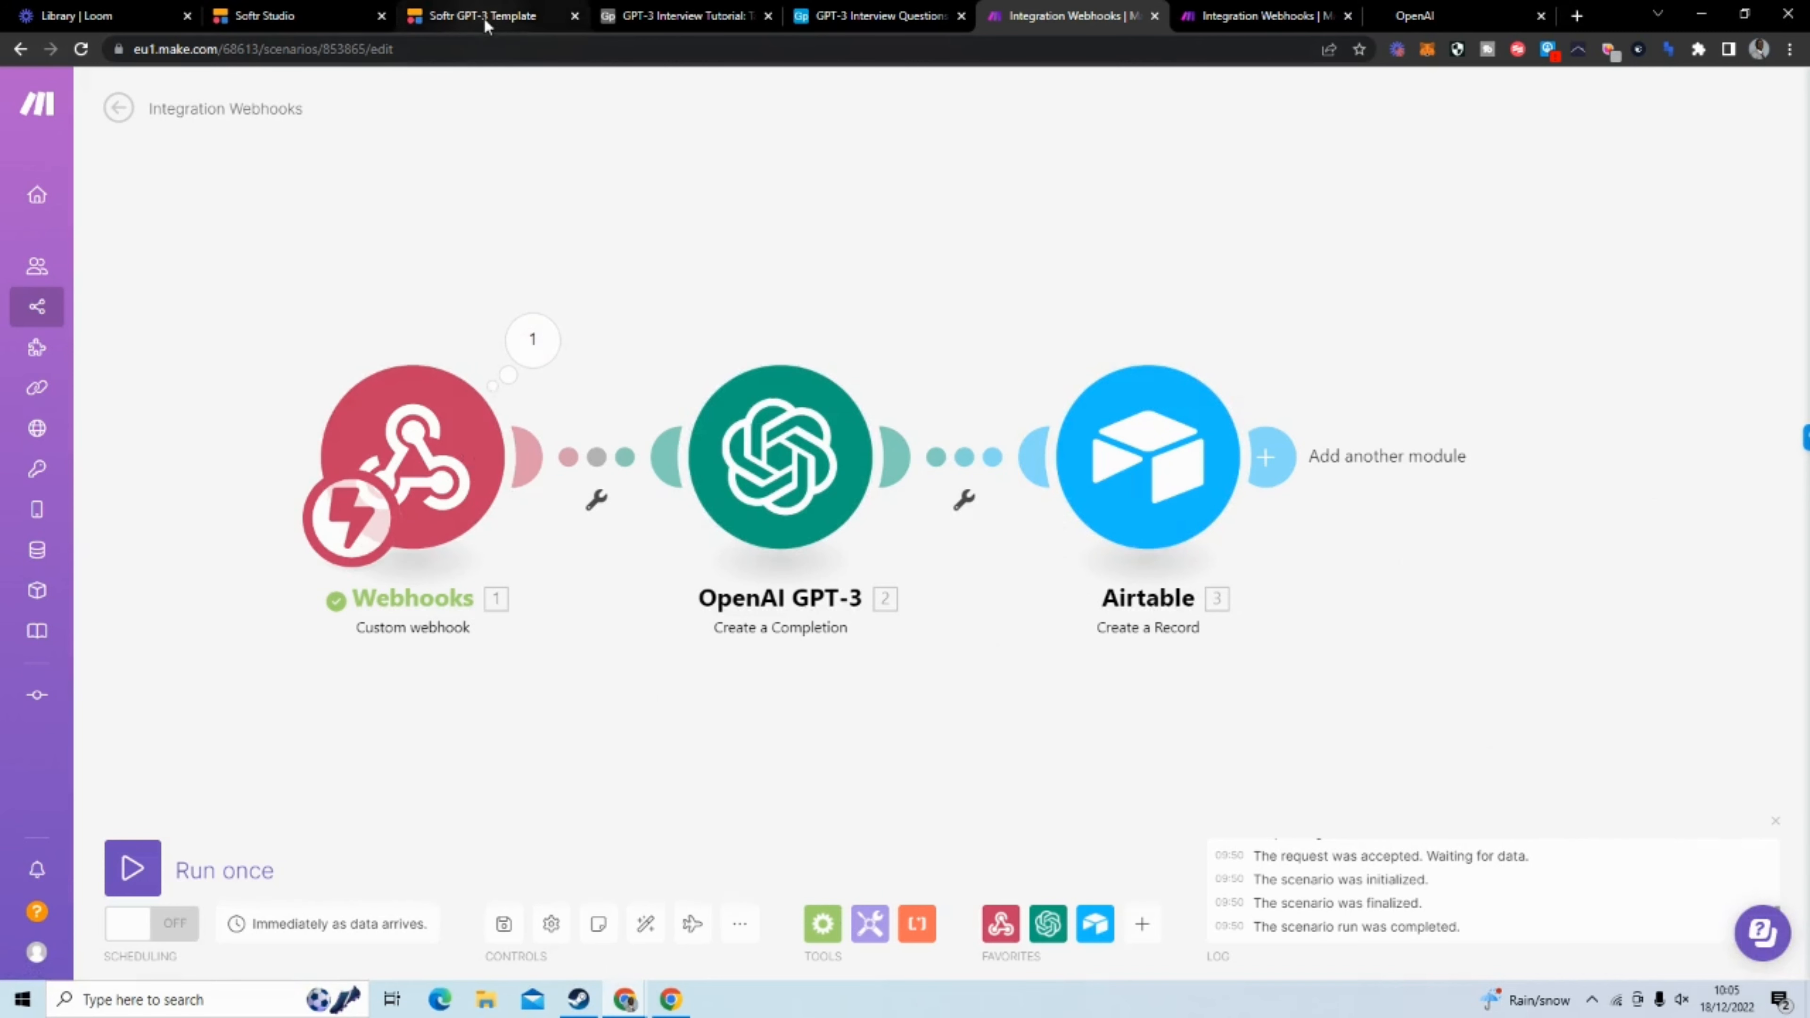
# Switch to Softr Studio and publish the app under the subdomain gpt3interviewtutorial.softr.app
pyautogui.click(325, 17)
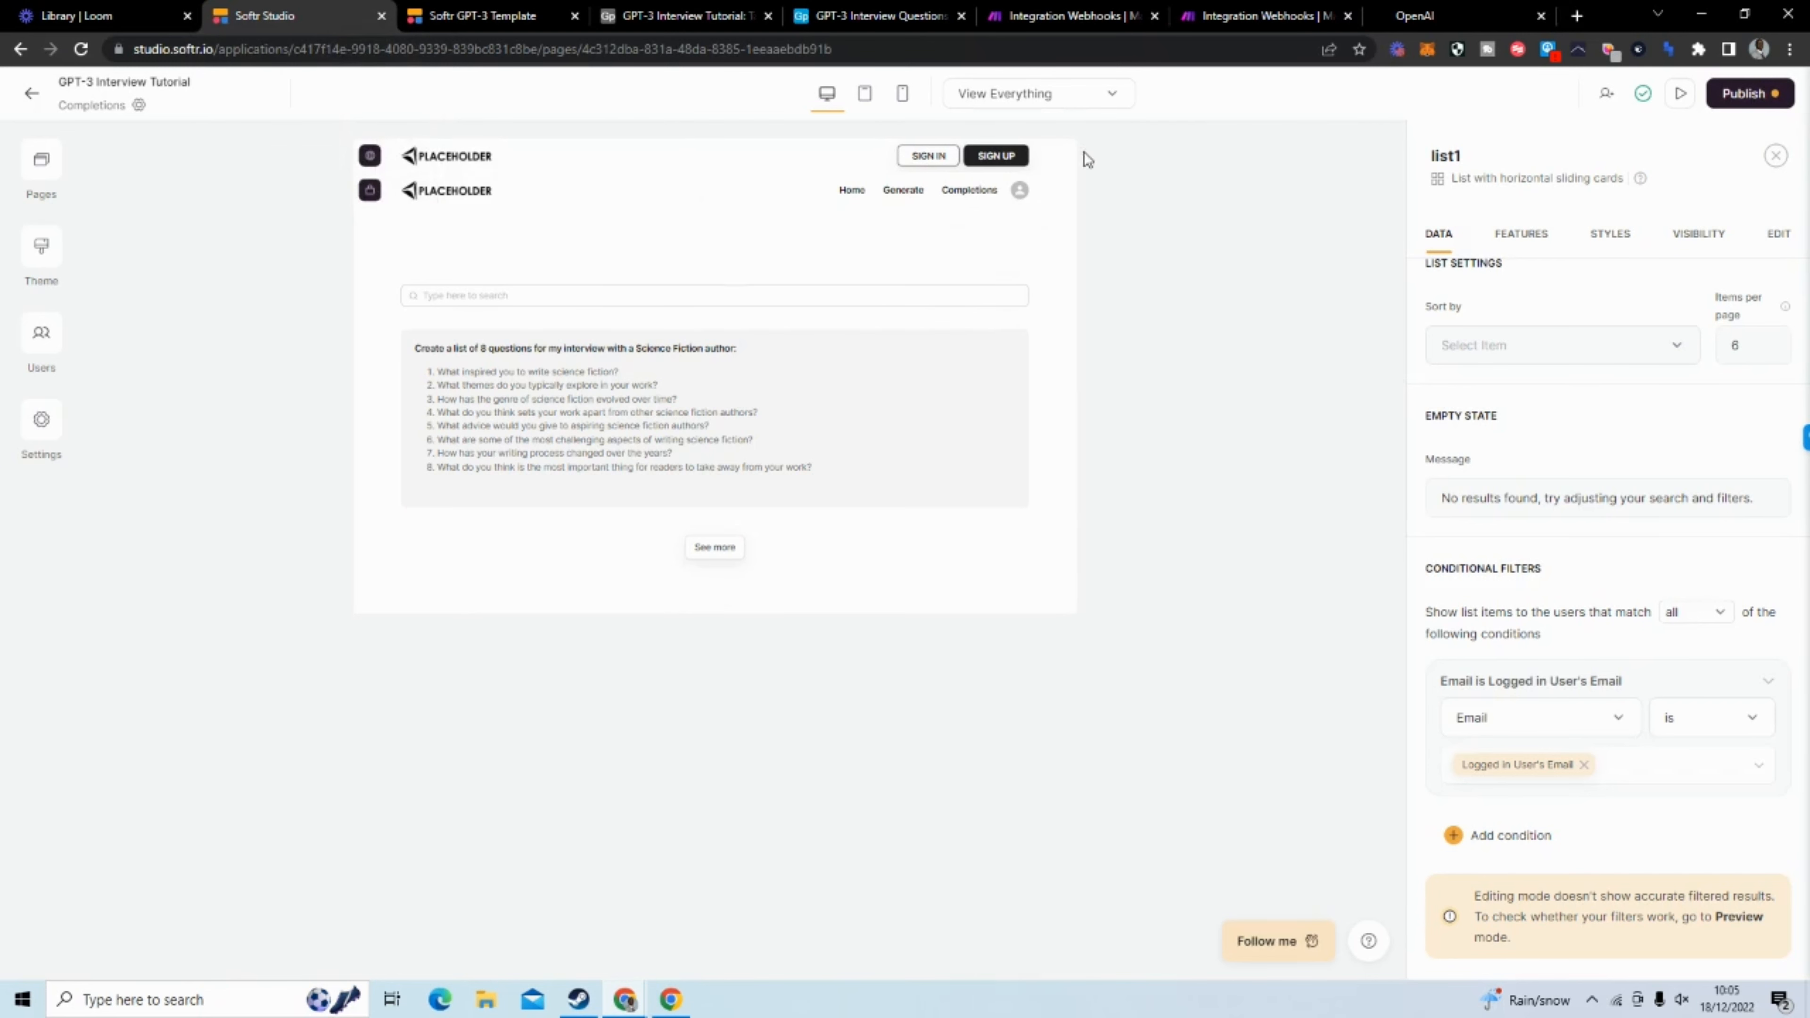
pyautogui.click(1744, 94)
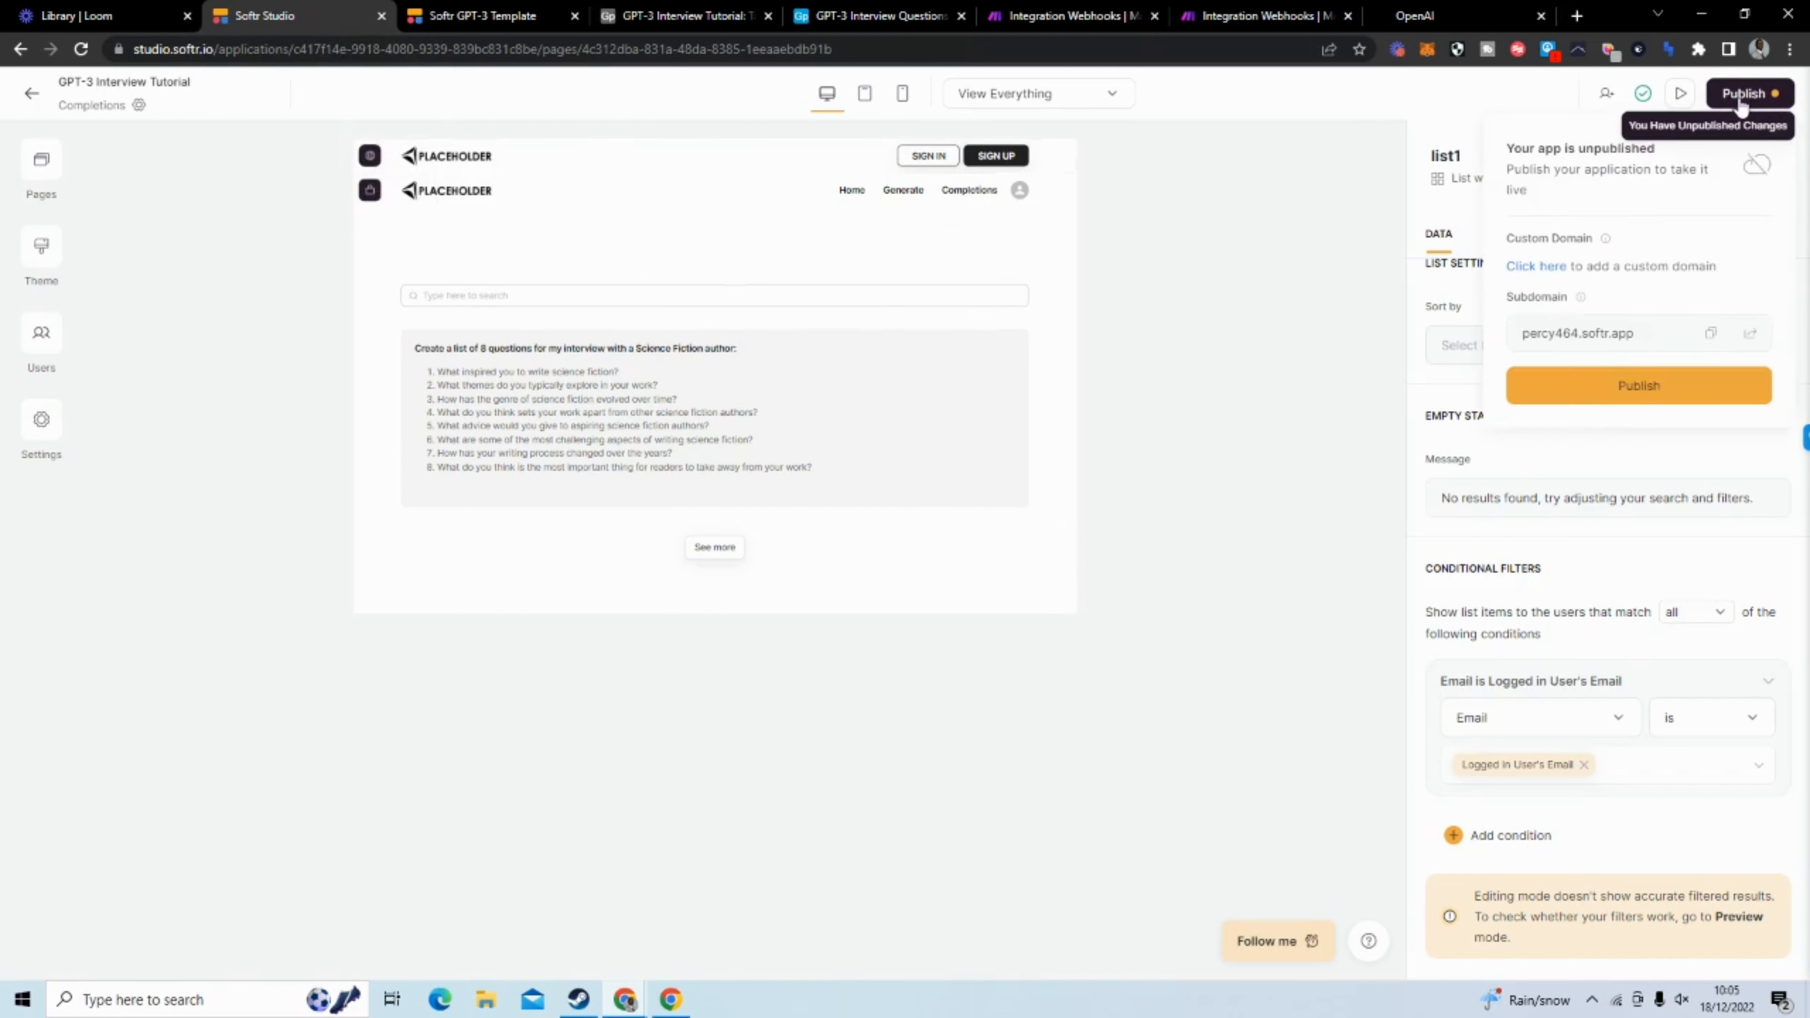
pyautogui.click(1575, 334)
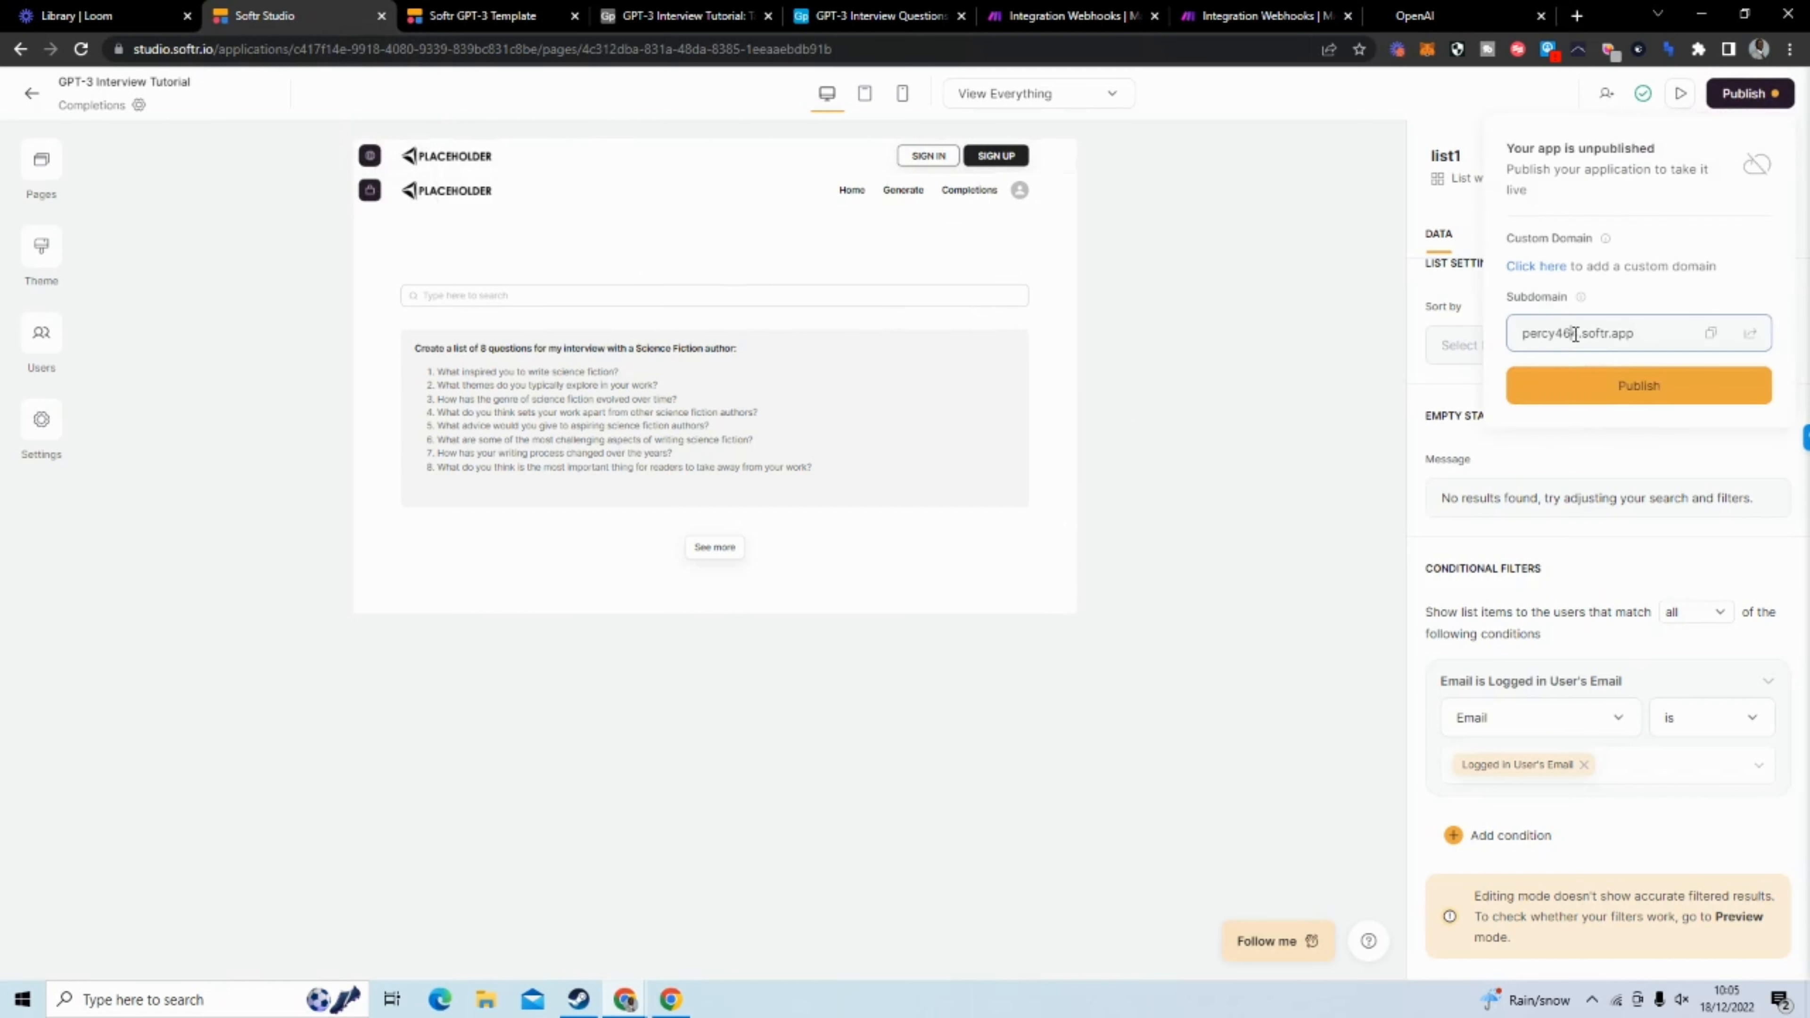
pyautogui.moveTo(1578, 333); pyautogui.dragTo(1527, 335)
pyautogui.press('BackSpace')
pyautogui.press('BackSpace')
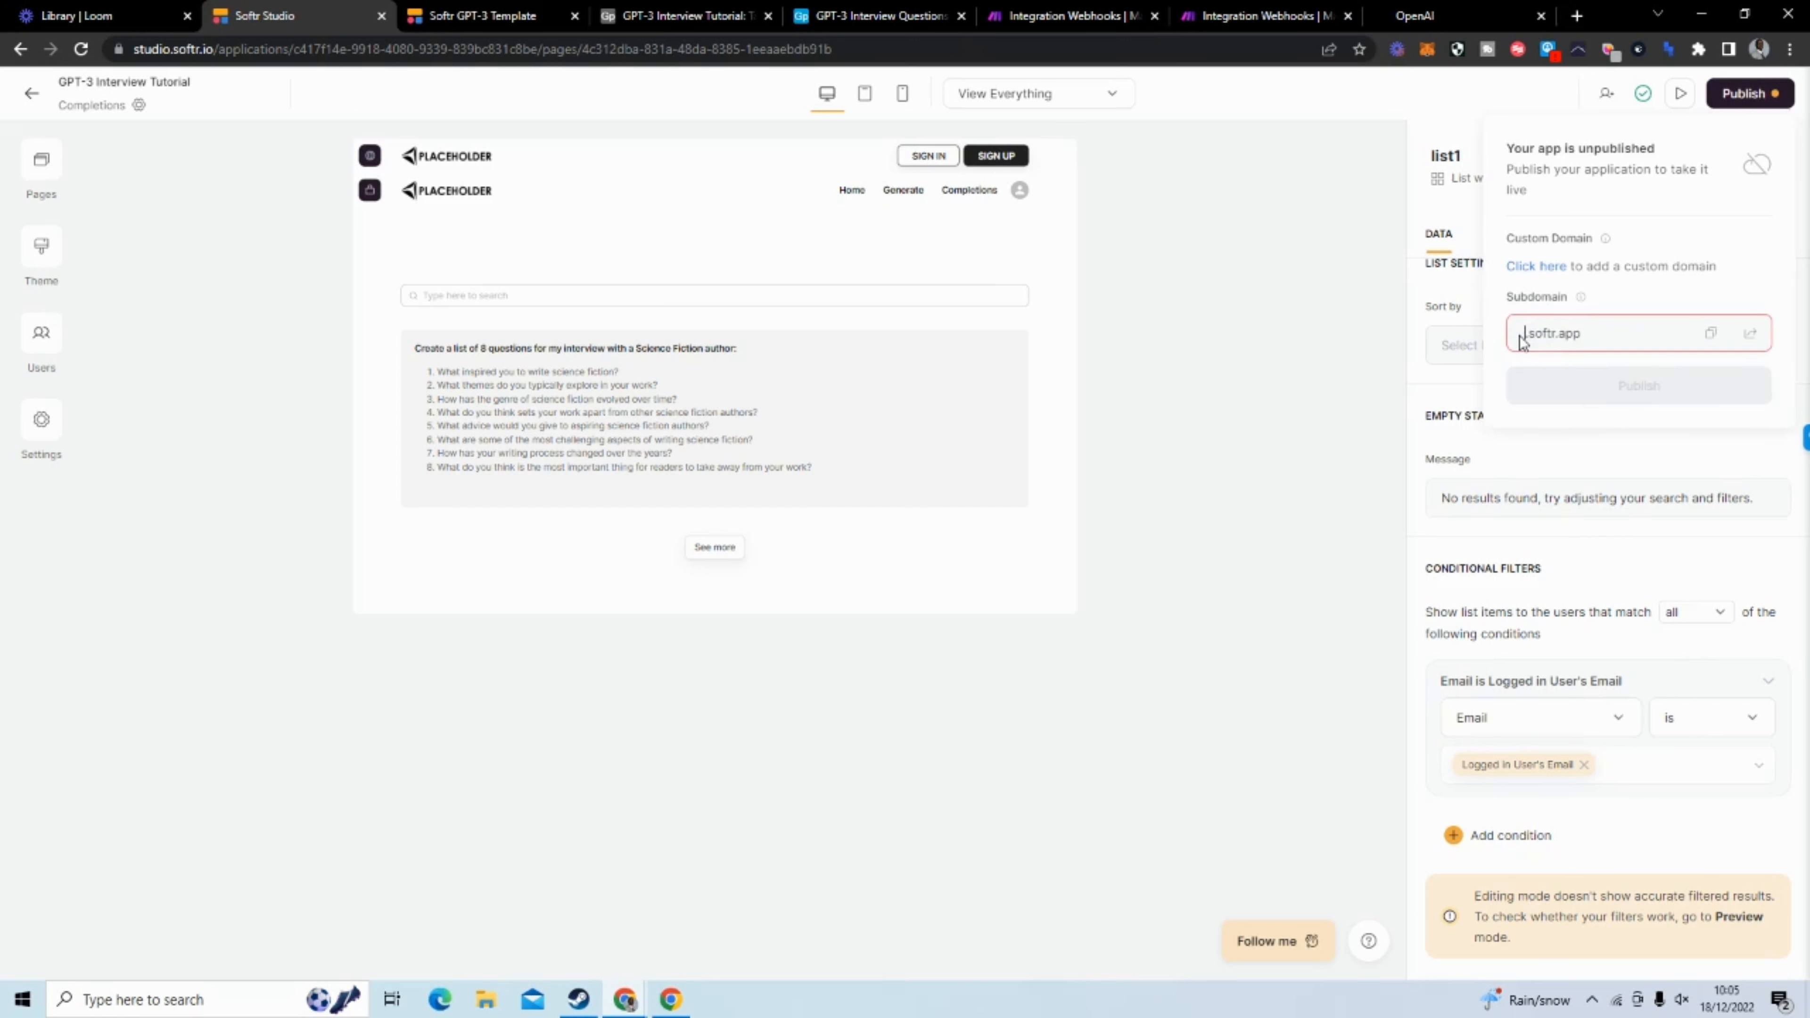
pyautogui.write('gpt')
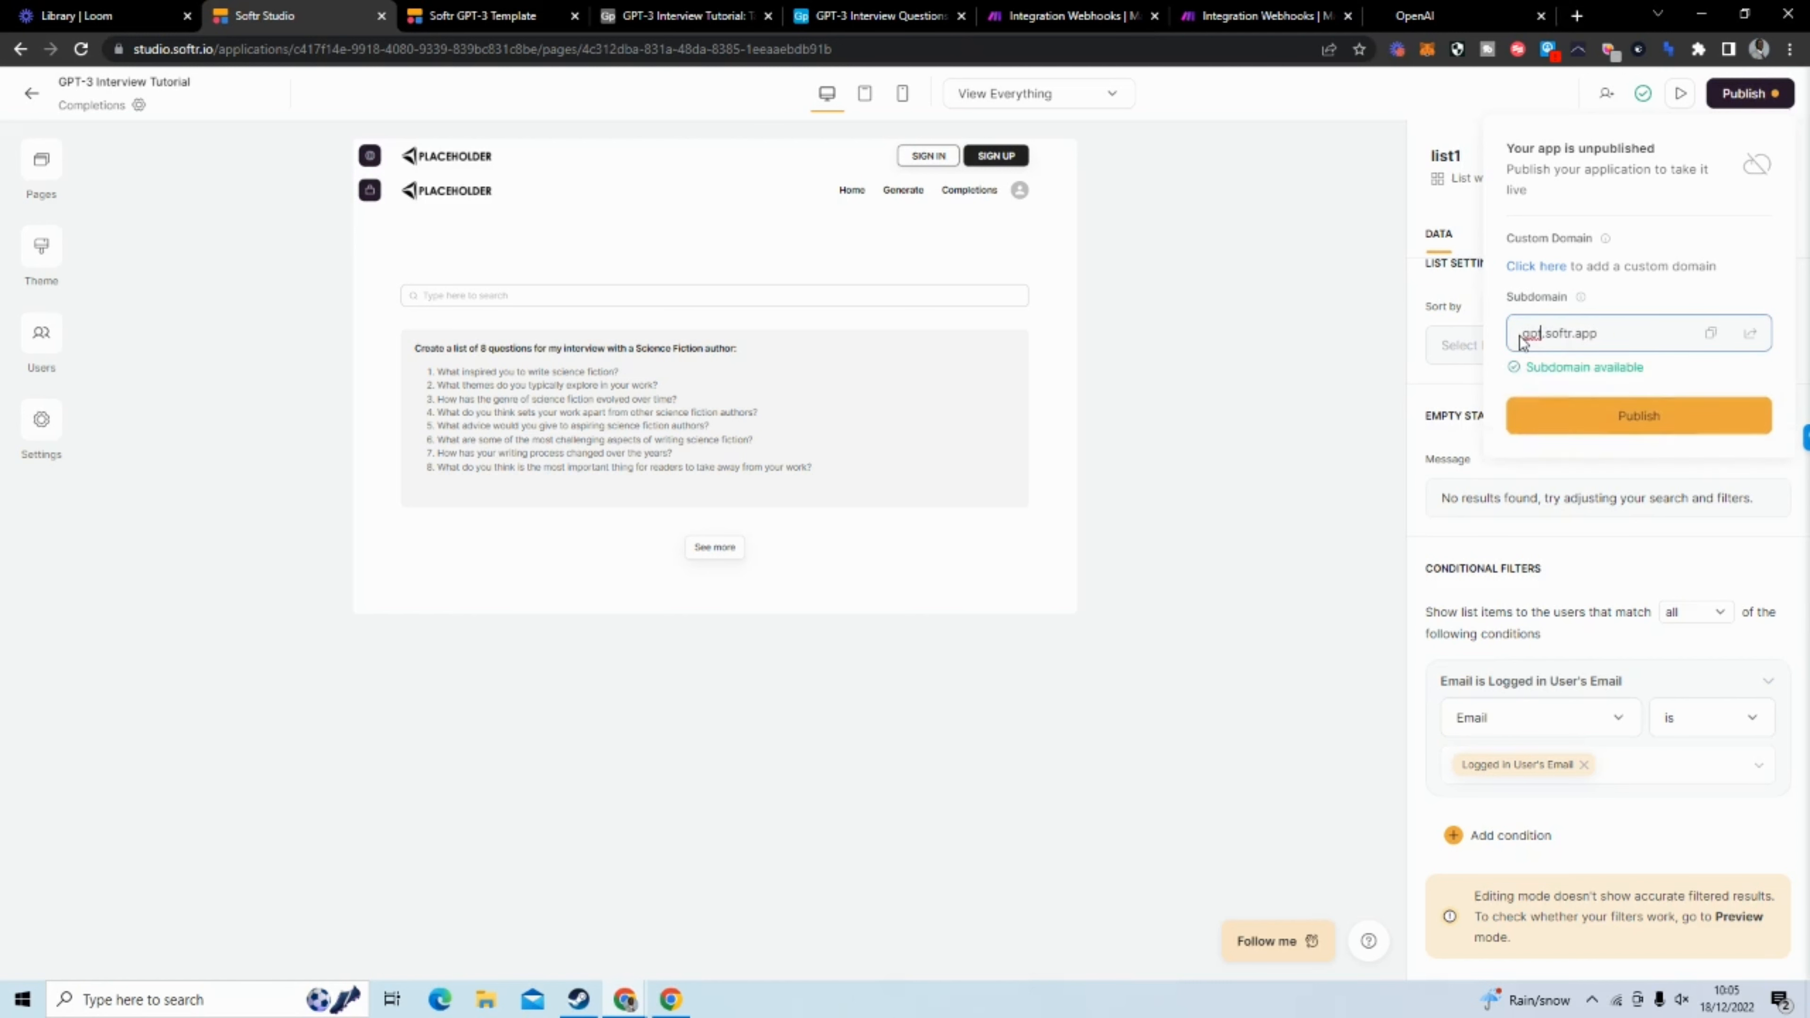
pyautogui.write('3interviewtutorial')
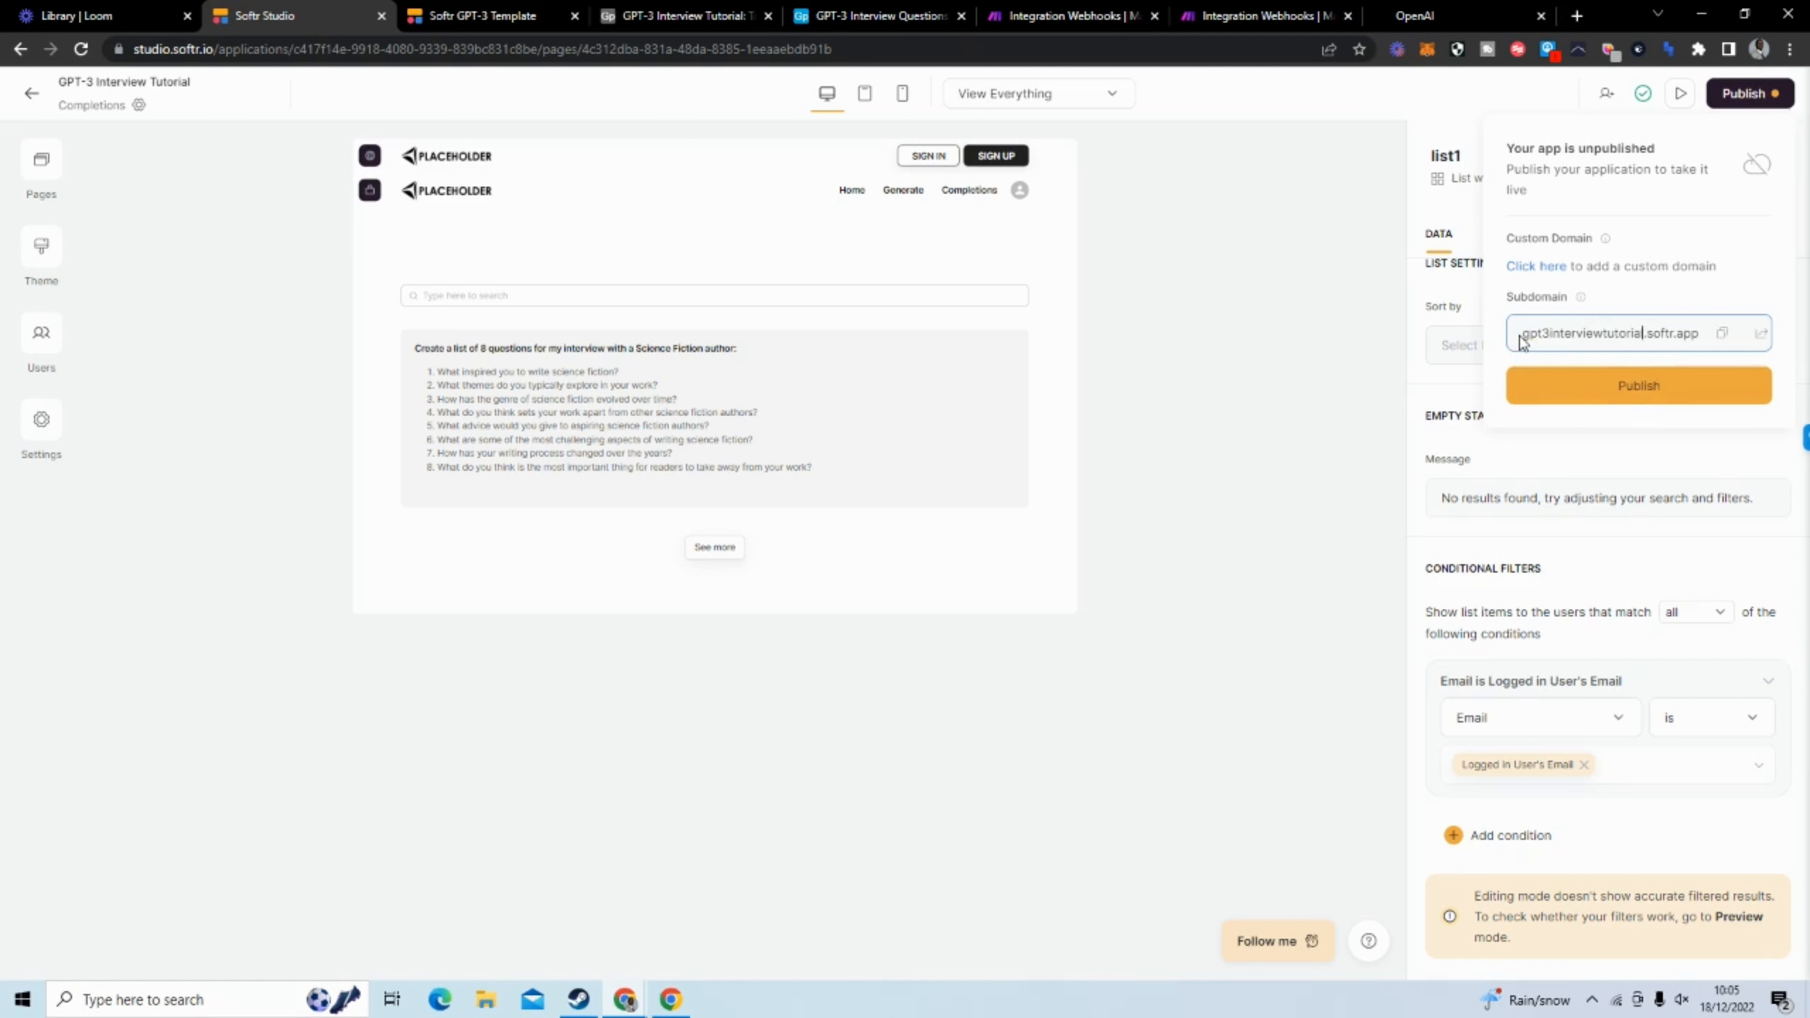
pyautogui.click(1616, 417)
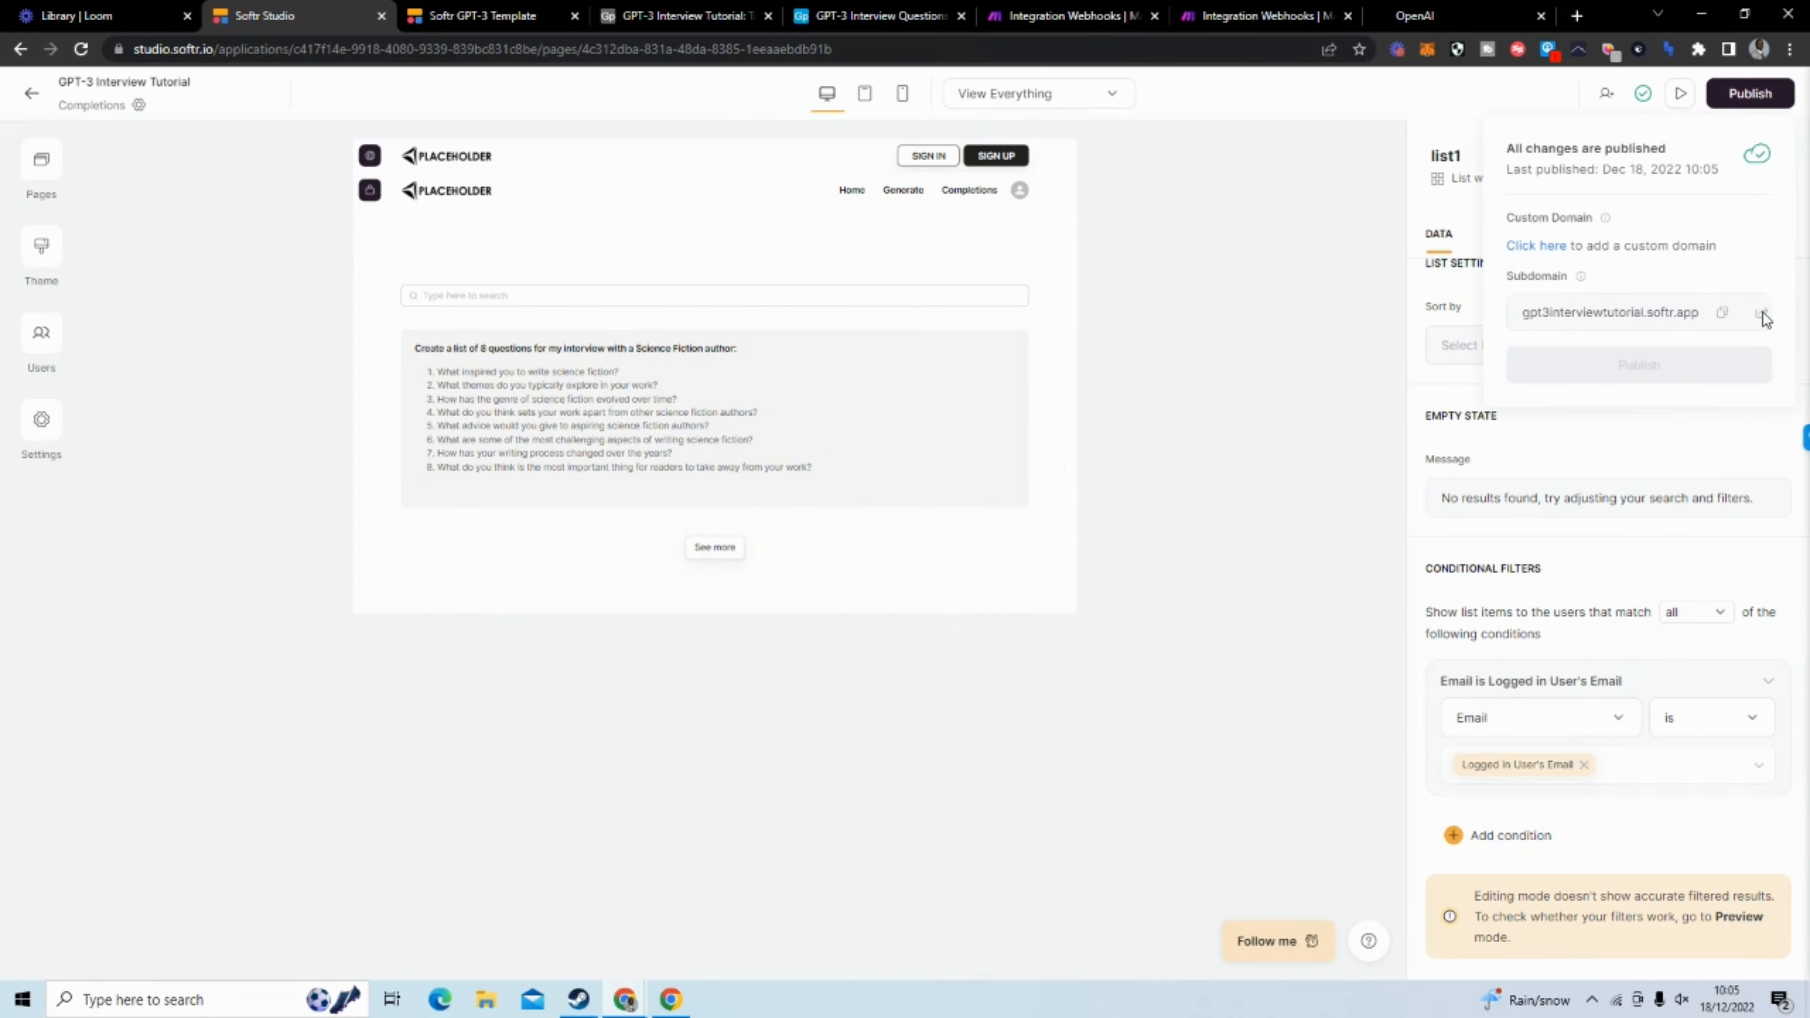
# Open the published app's live site and go from its sign-in page to the sign-up form
pyautogui.click(1761, 314)
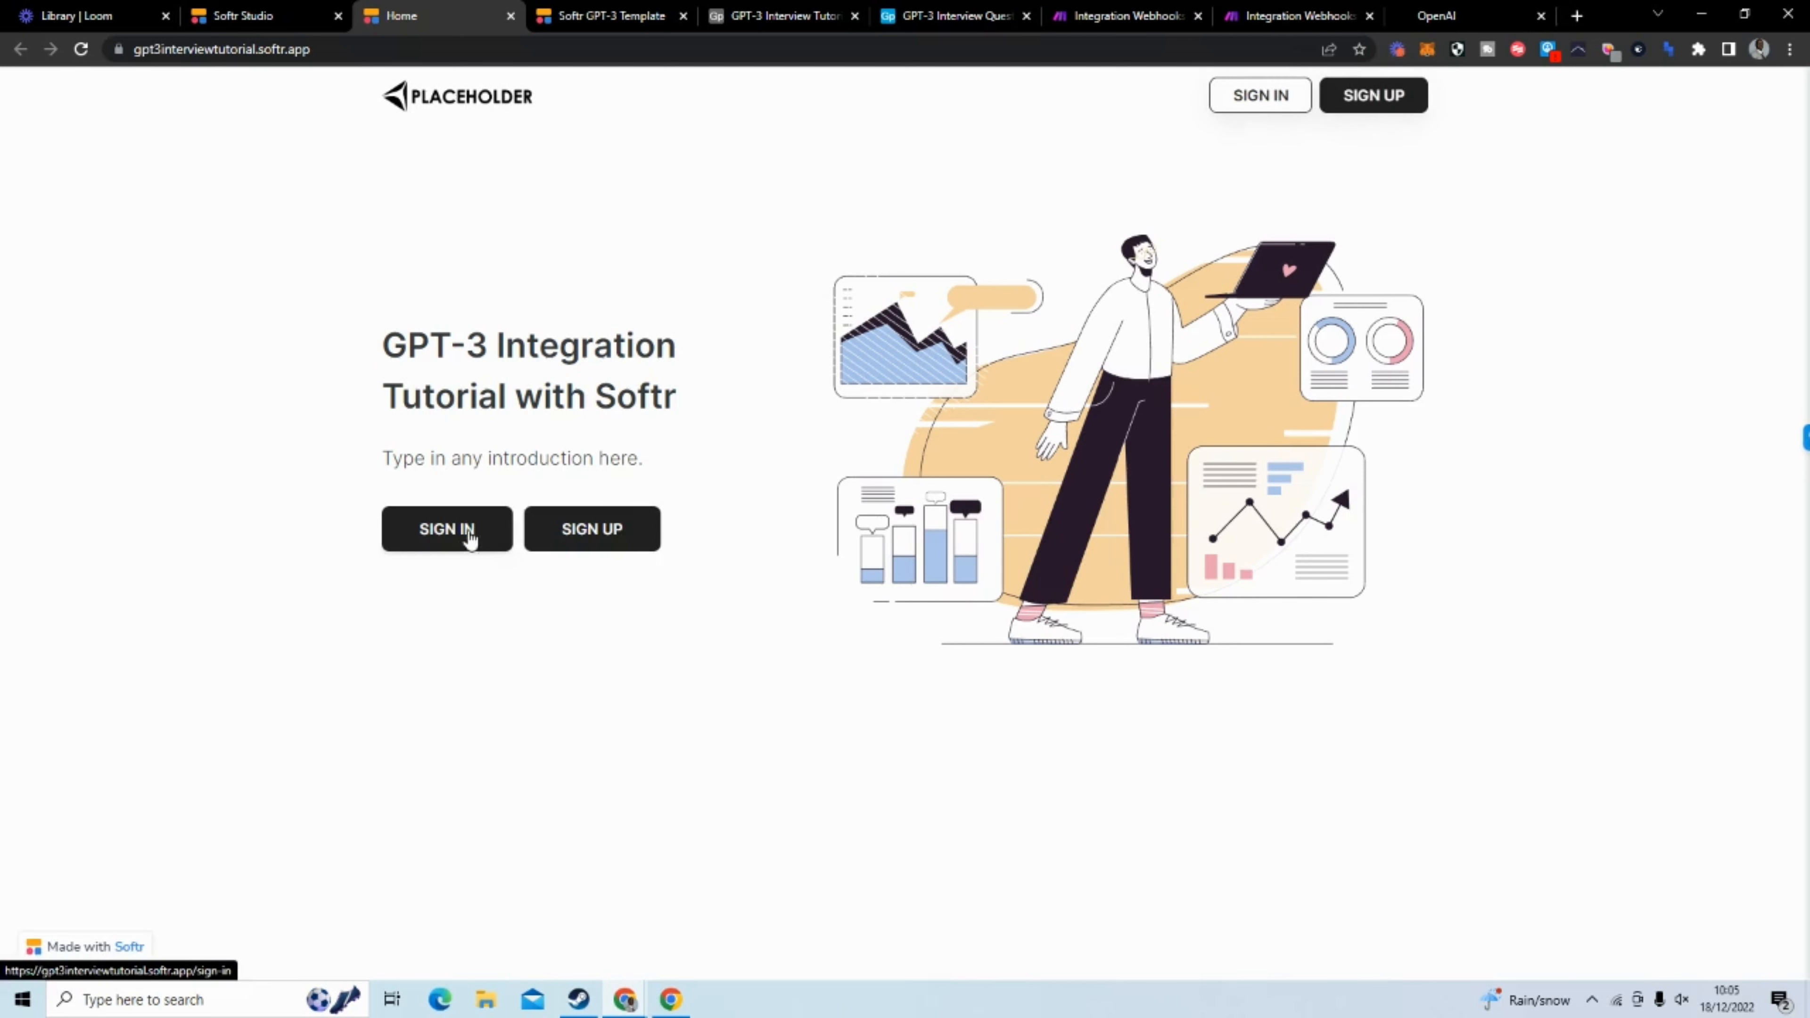
pyautogui.click(455, 548)
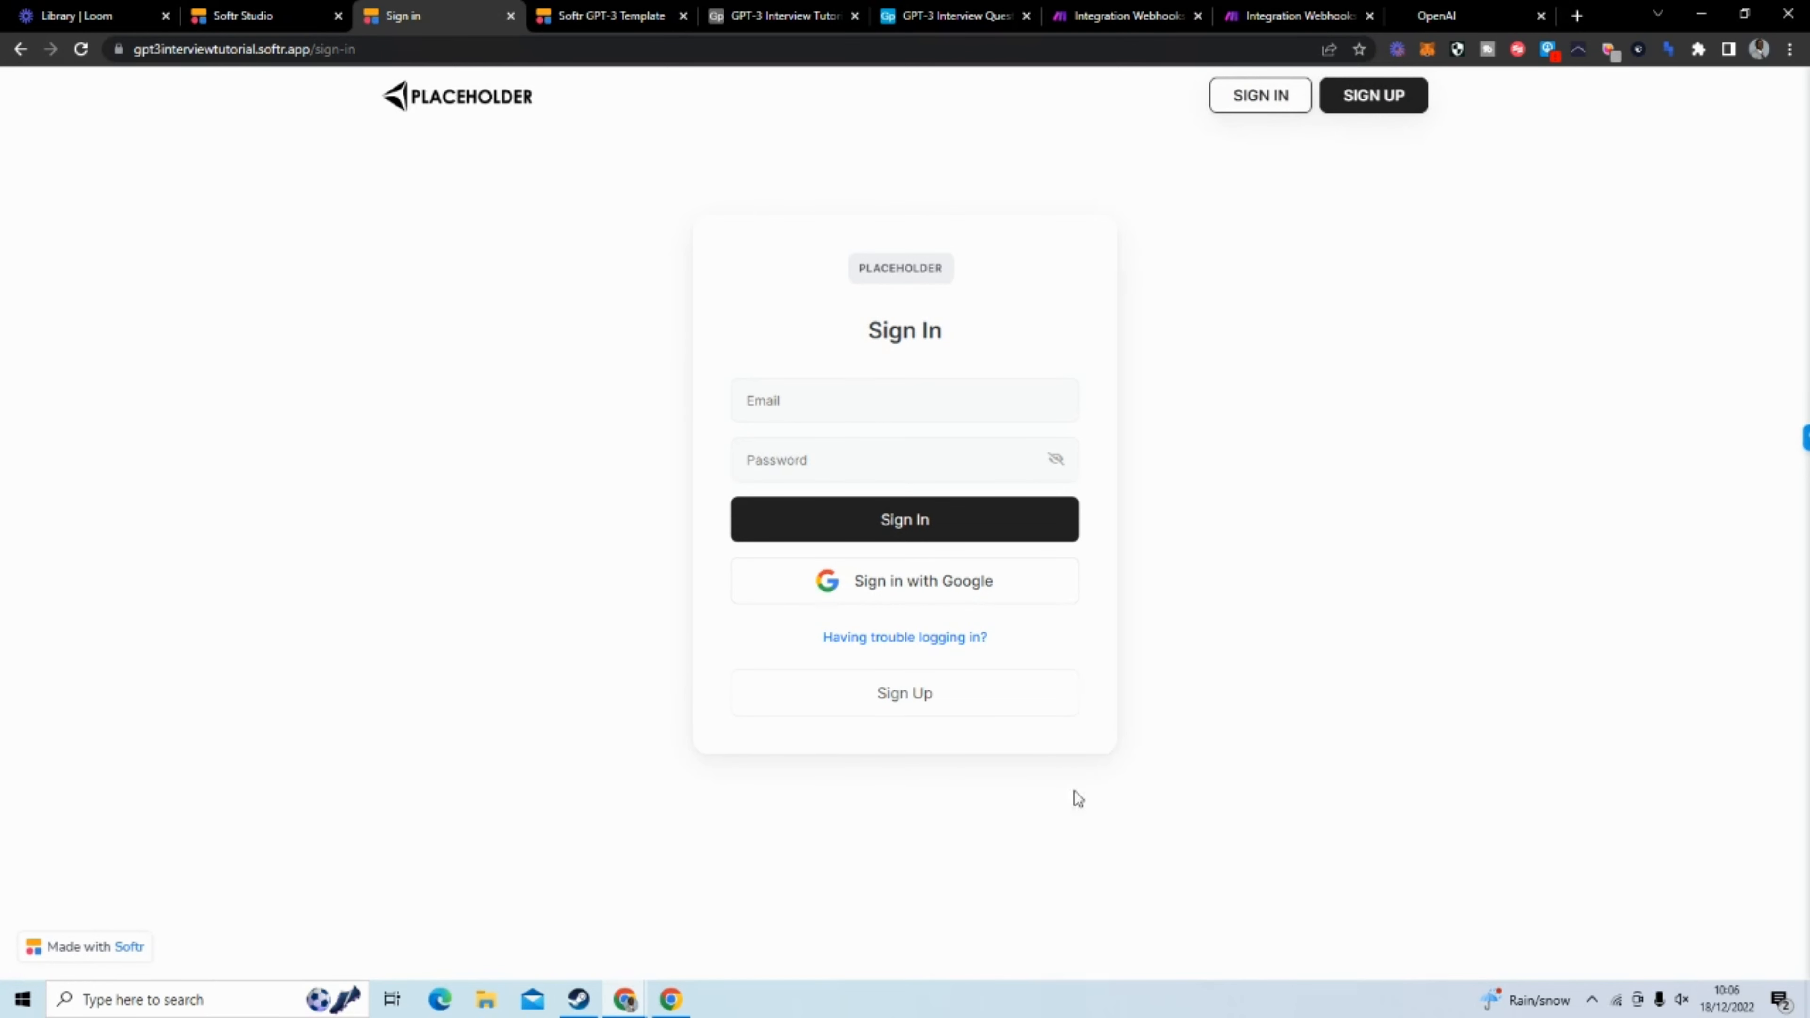
pyautogui.click(905, 708)
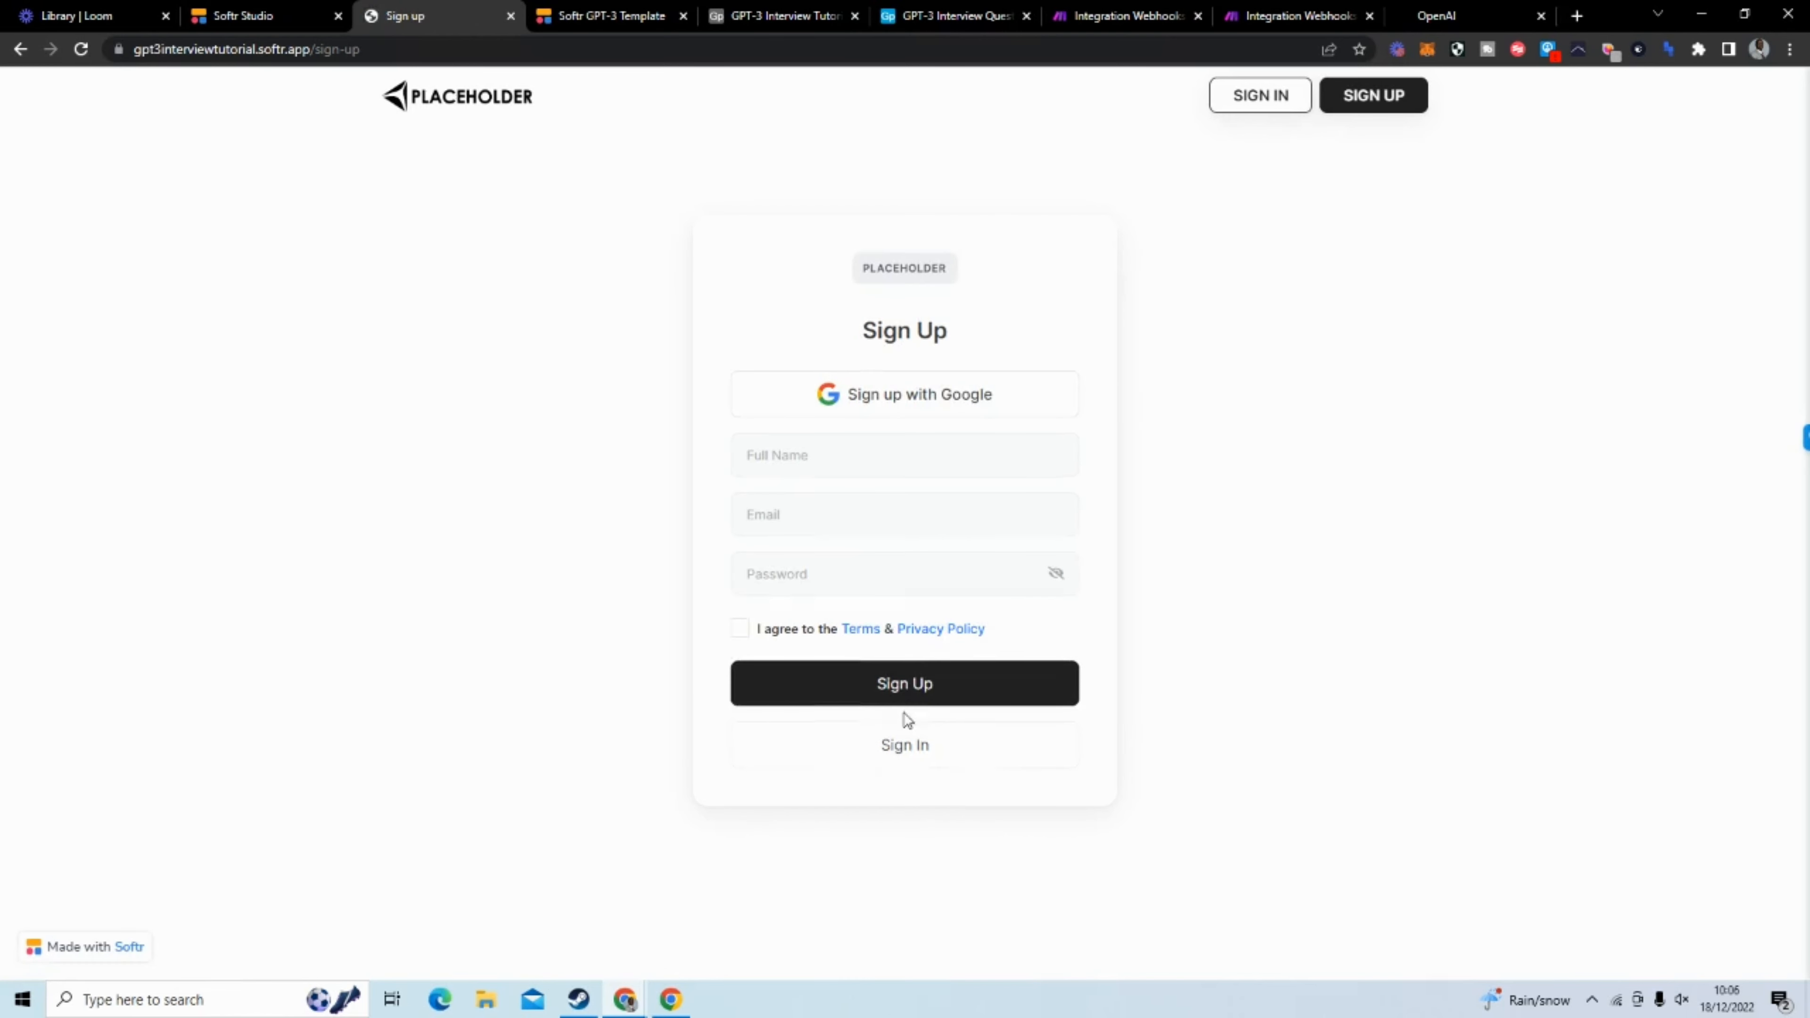
# Sign up with the full name, email and account password, agree to the terms, and dismiss the browser's offer to save the password
pyautogui.click(883, 464)
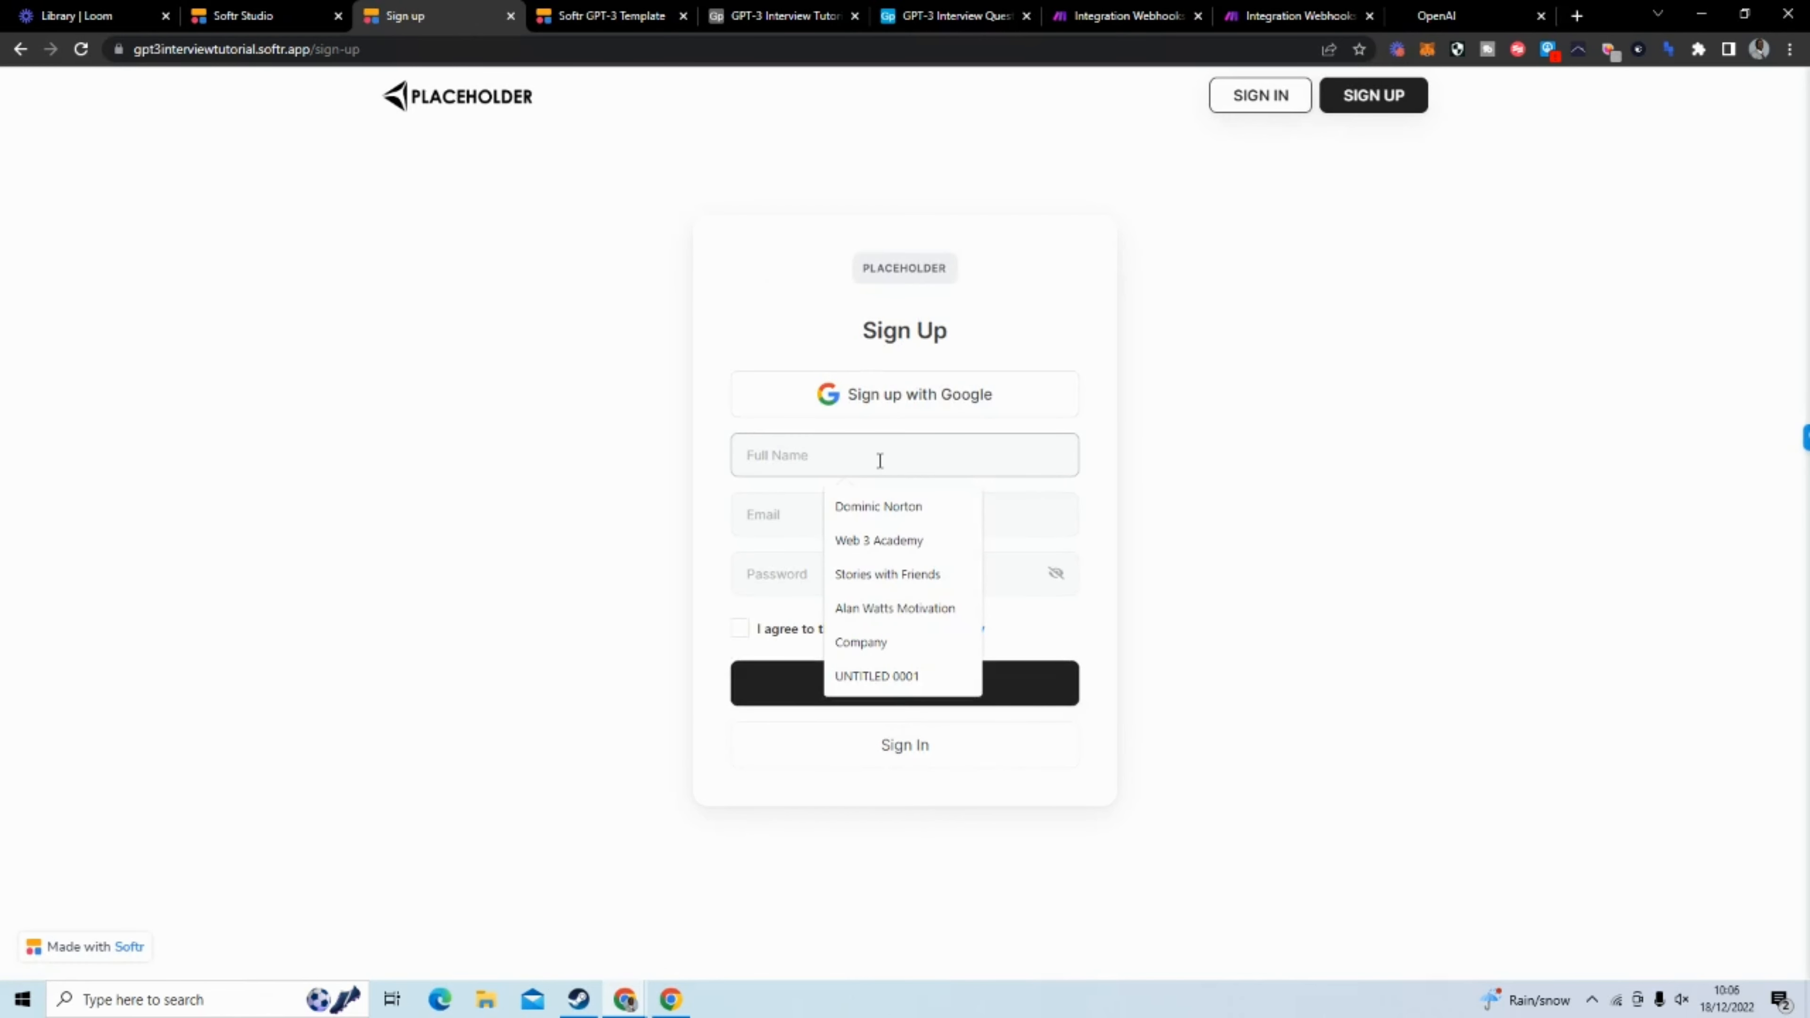
pyautogui.click(883, 504)
pyautogui.click(881, 514)
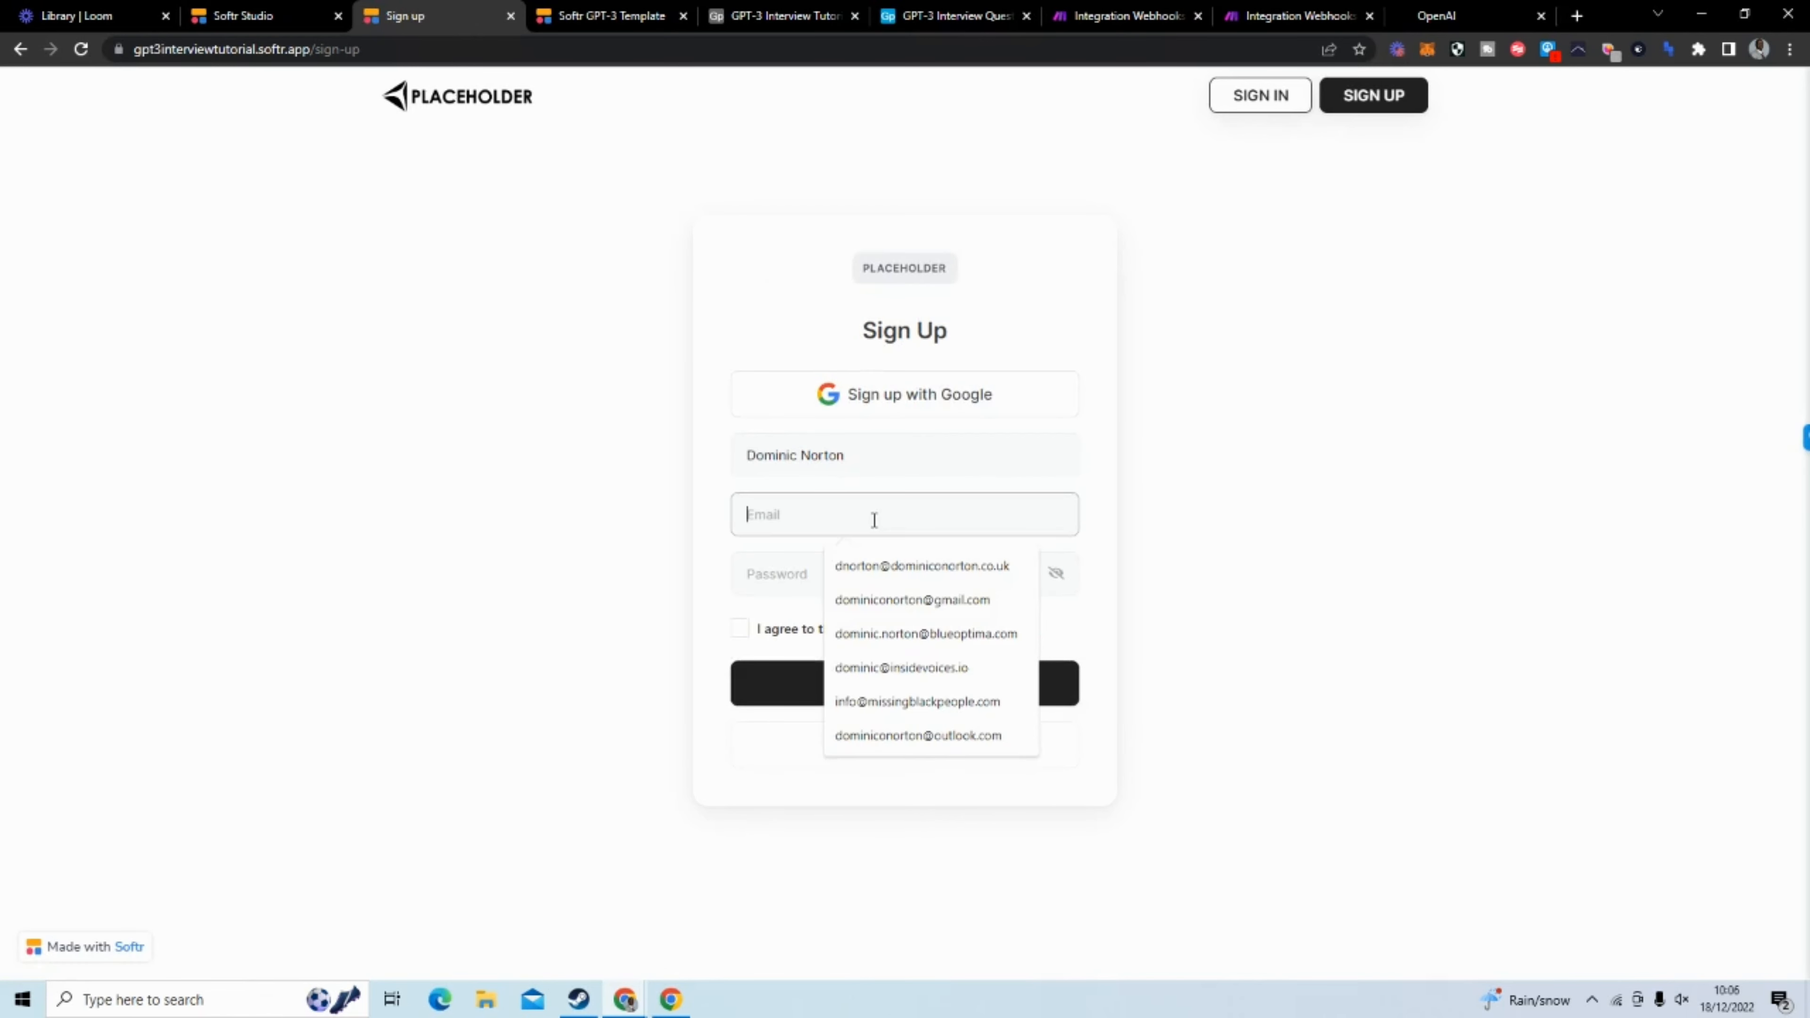
pyautogui.click(888, 555)
pyautogui.click(872, 575)
pyautogui.write('••')
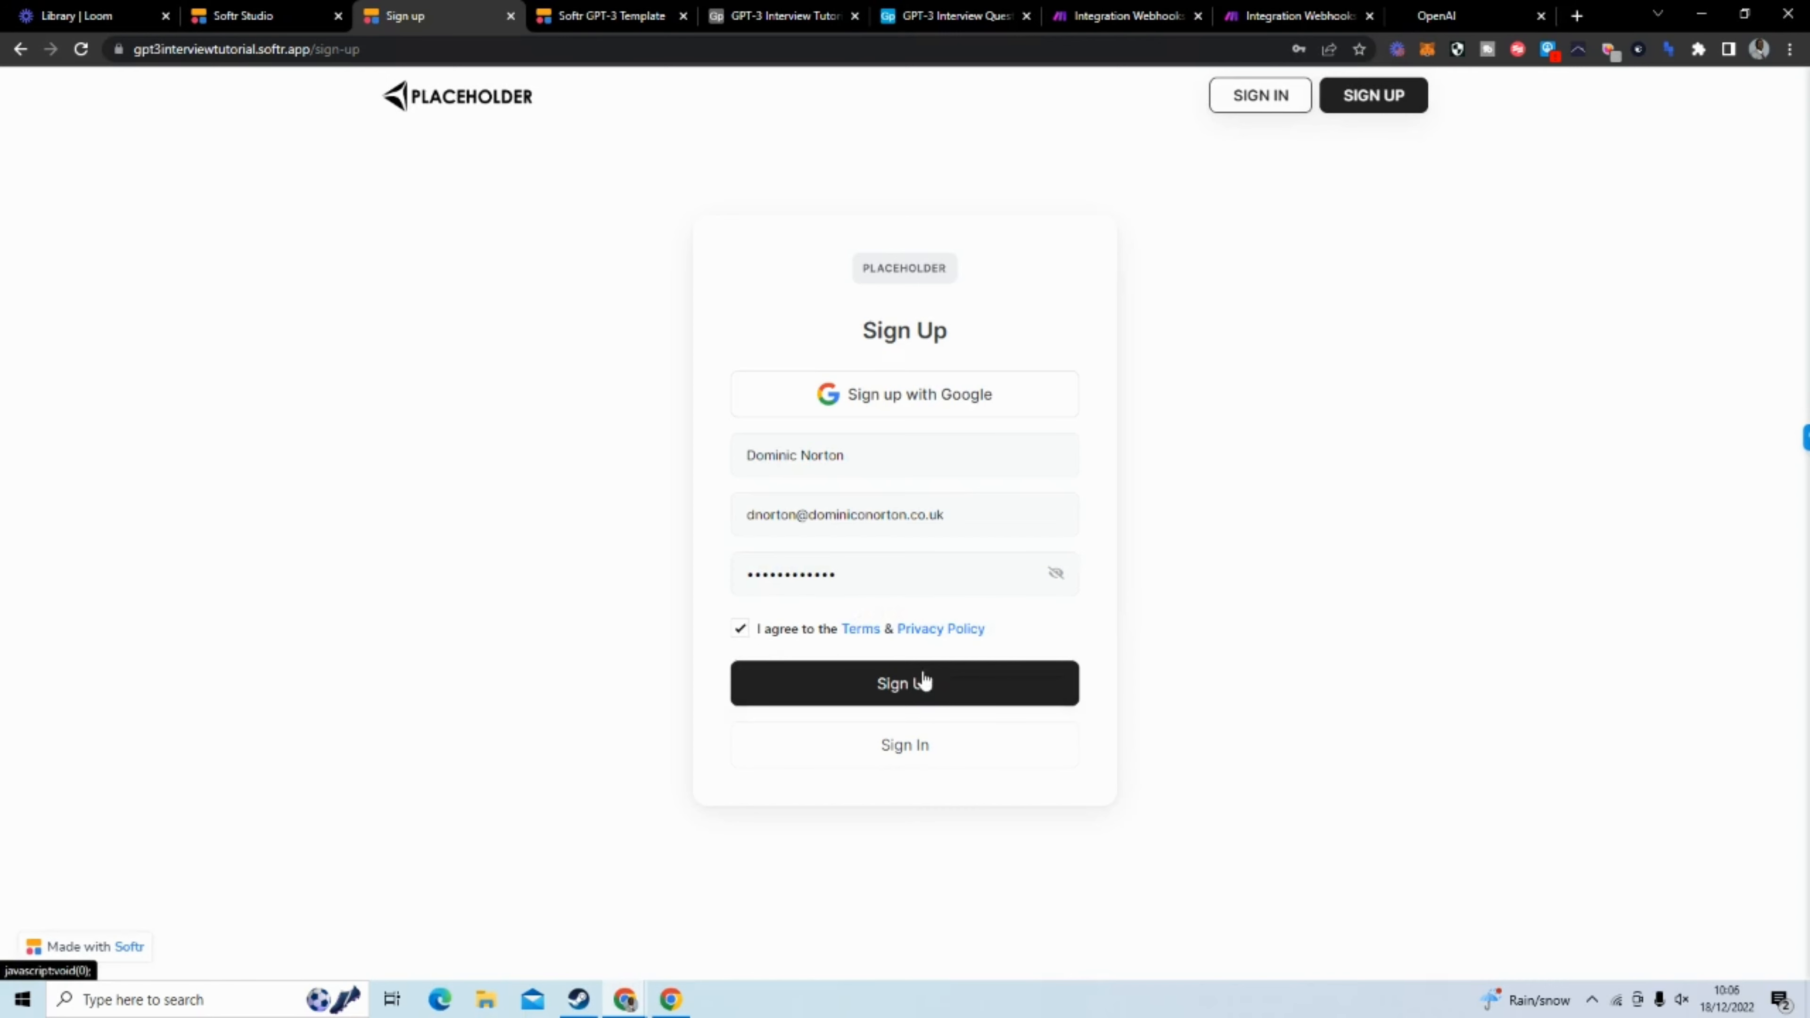
pyautogui.click(923, 683)
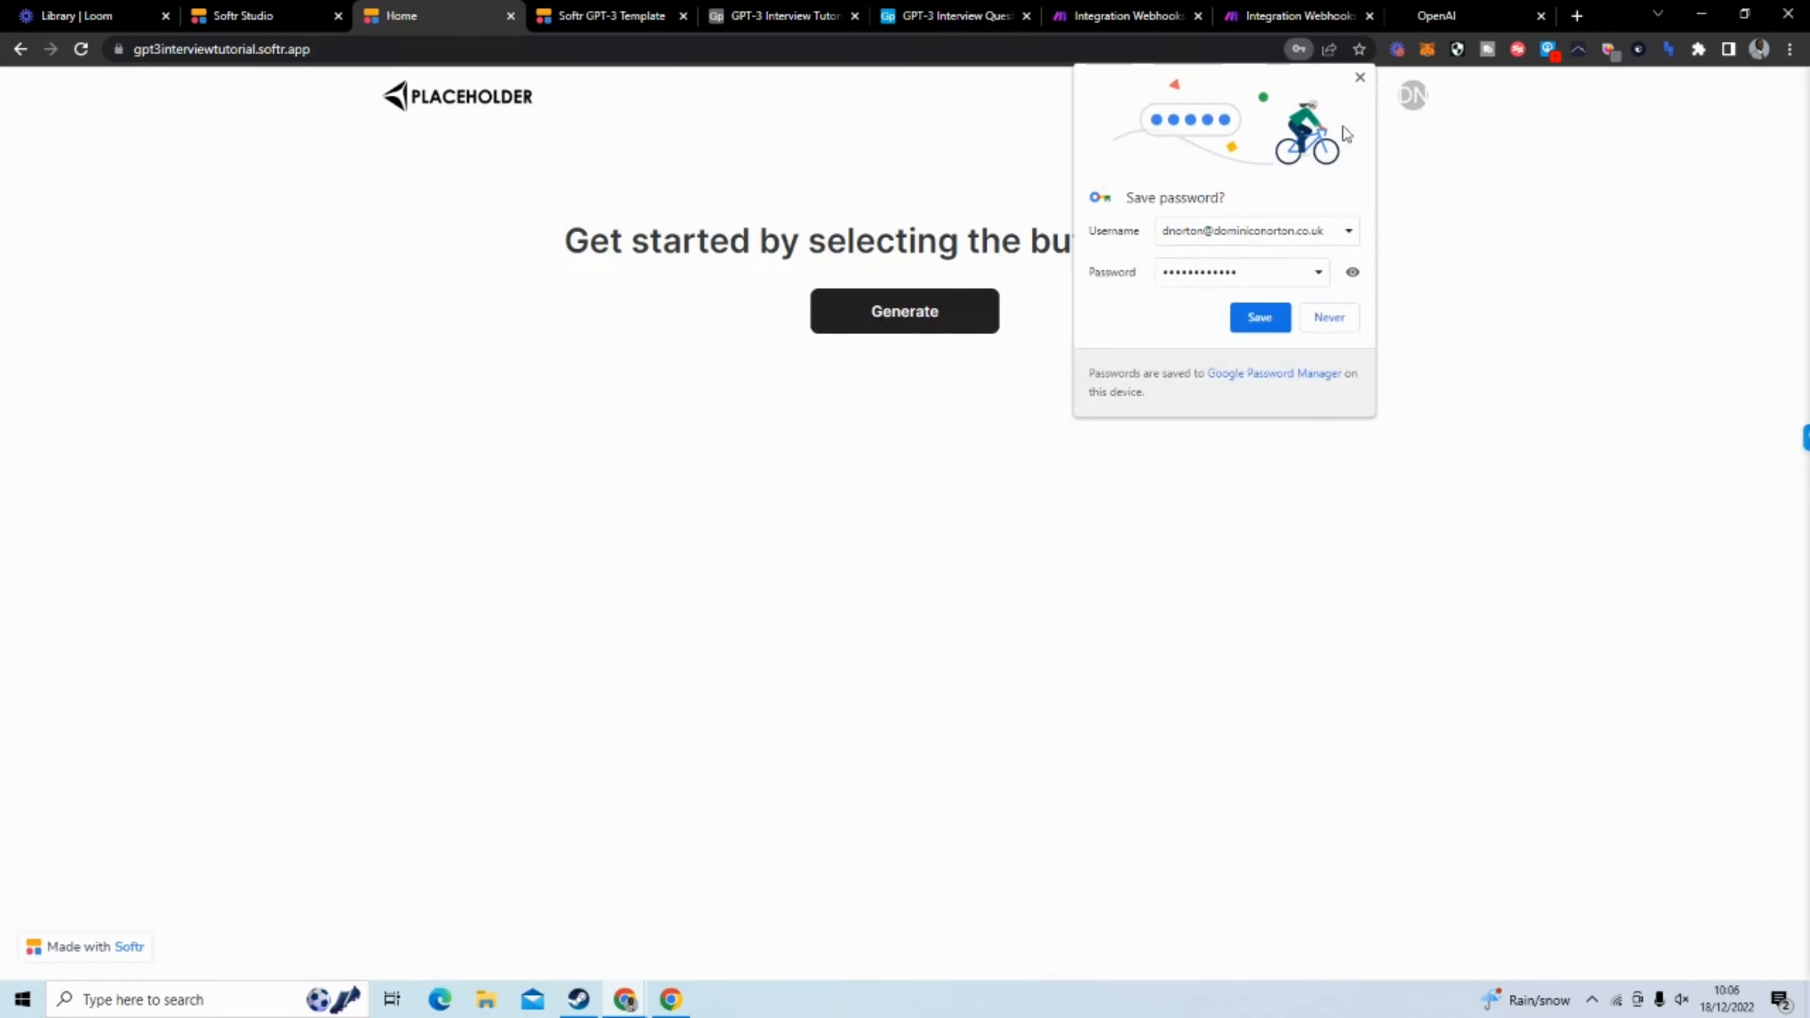
pyautogui.click(1359, 76)
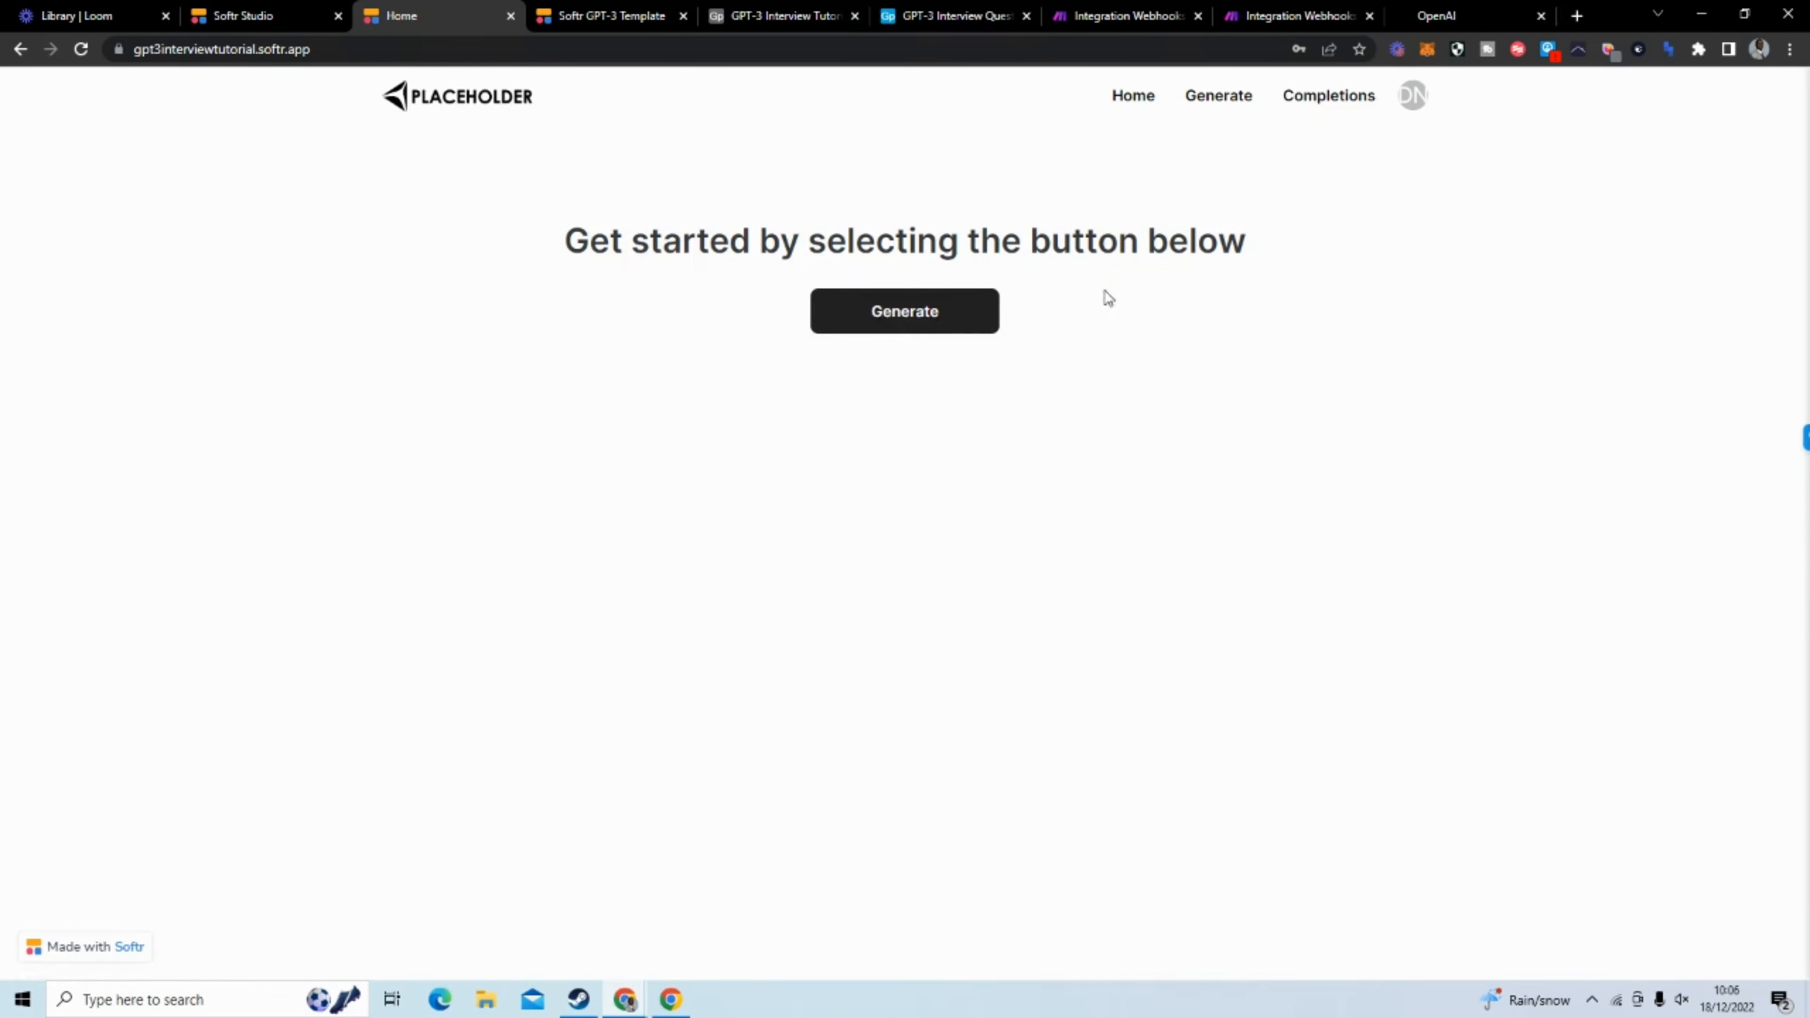
# Open the app's Generate page and enter the account's email in the interview questions form
pyautogui.click(881, 317)
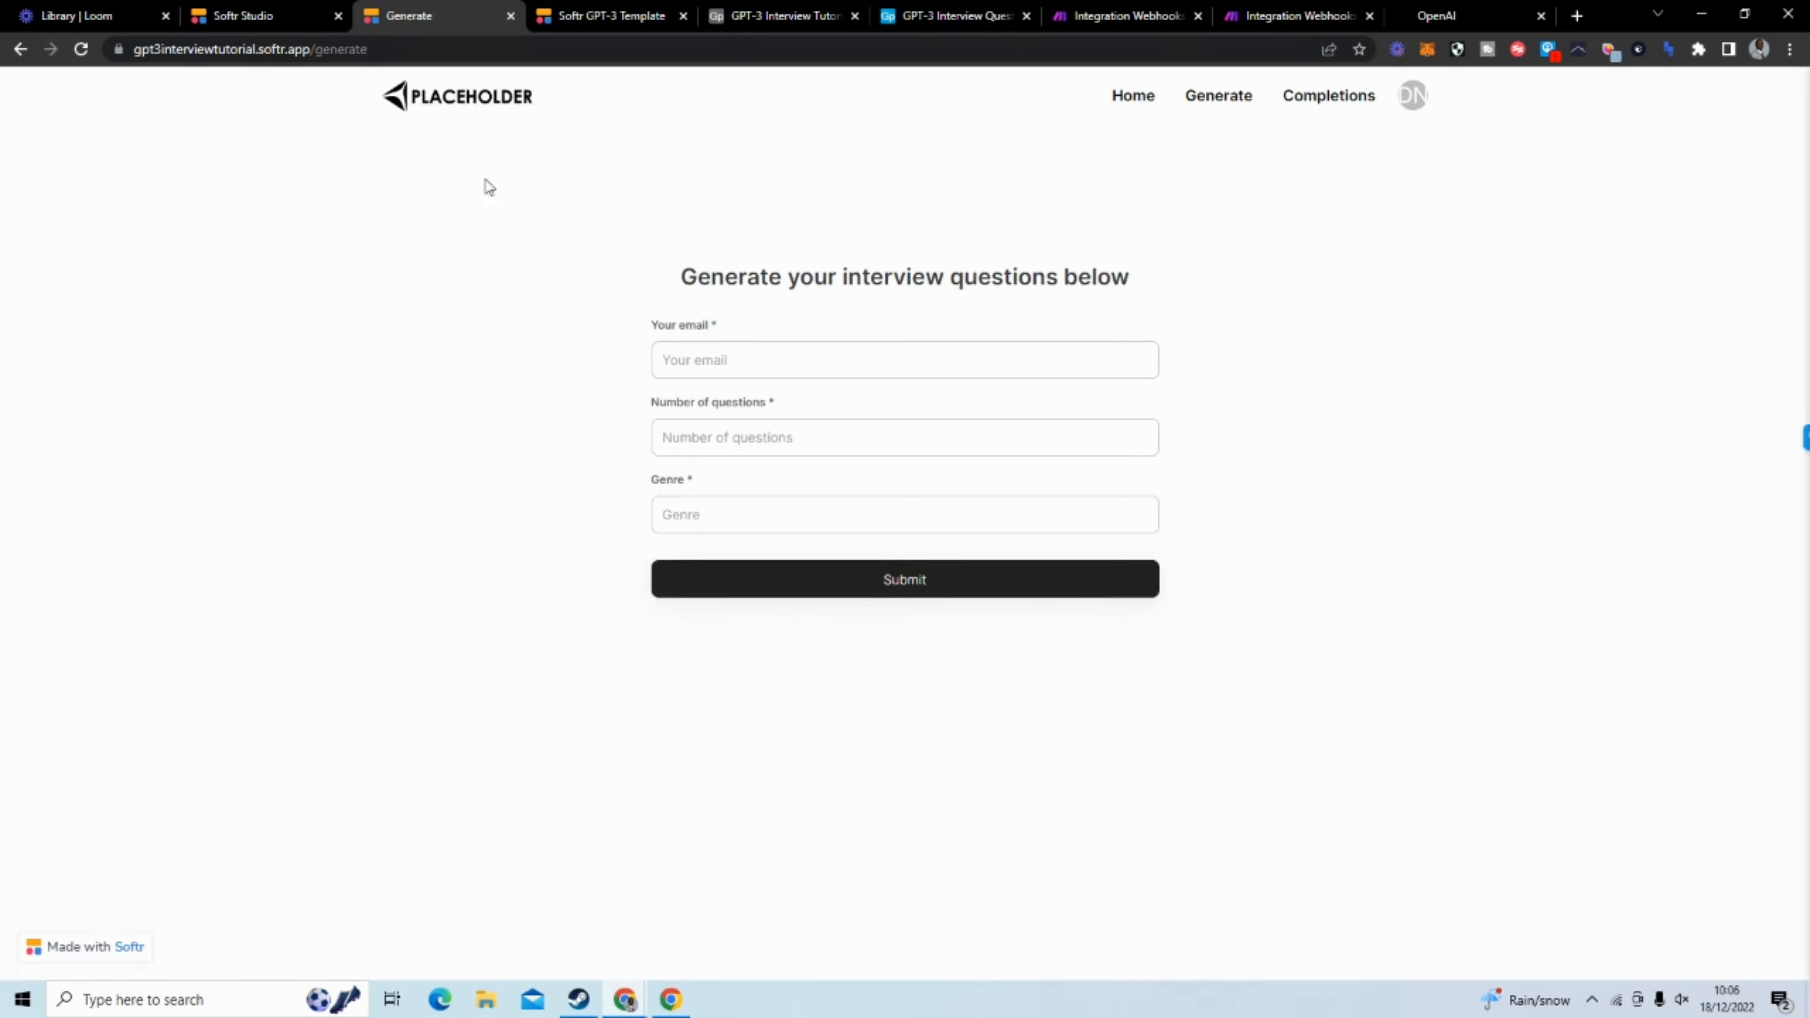
pyautogui.click(769, 363)
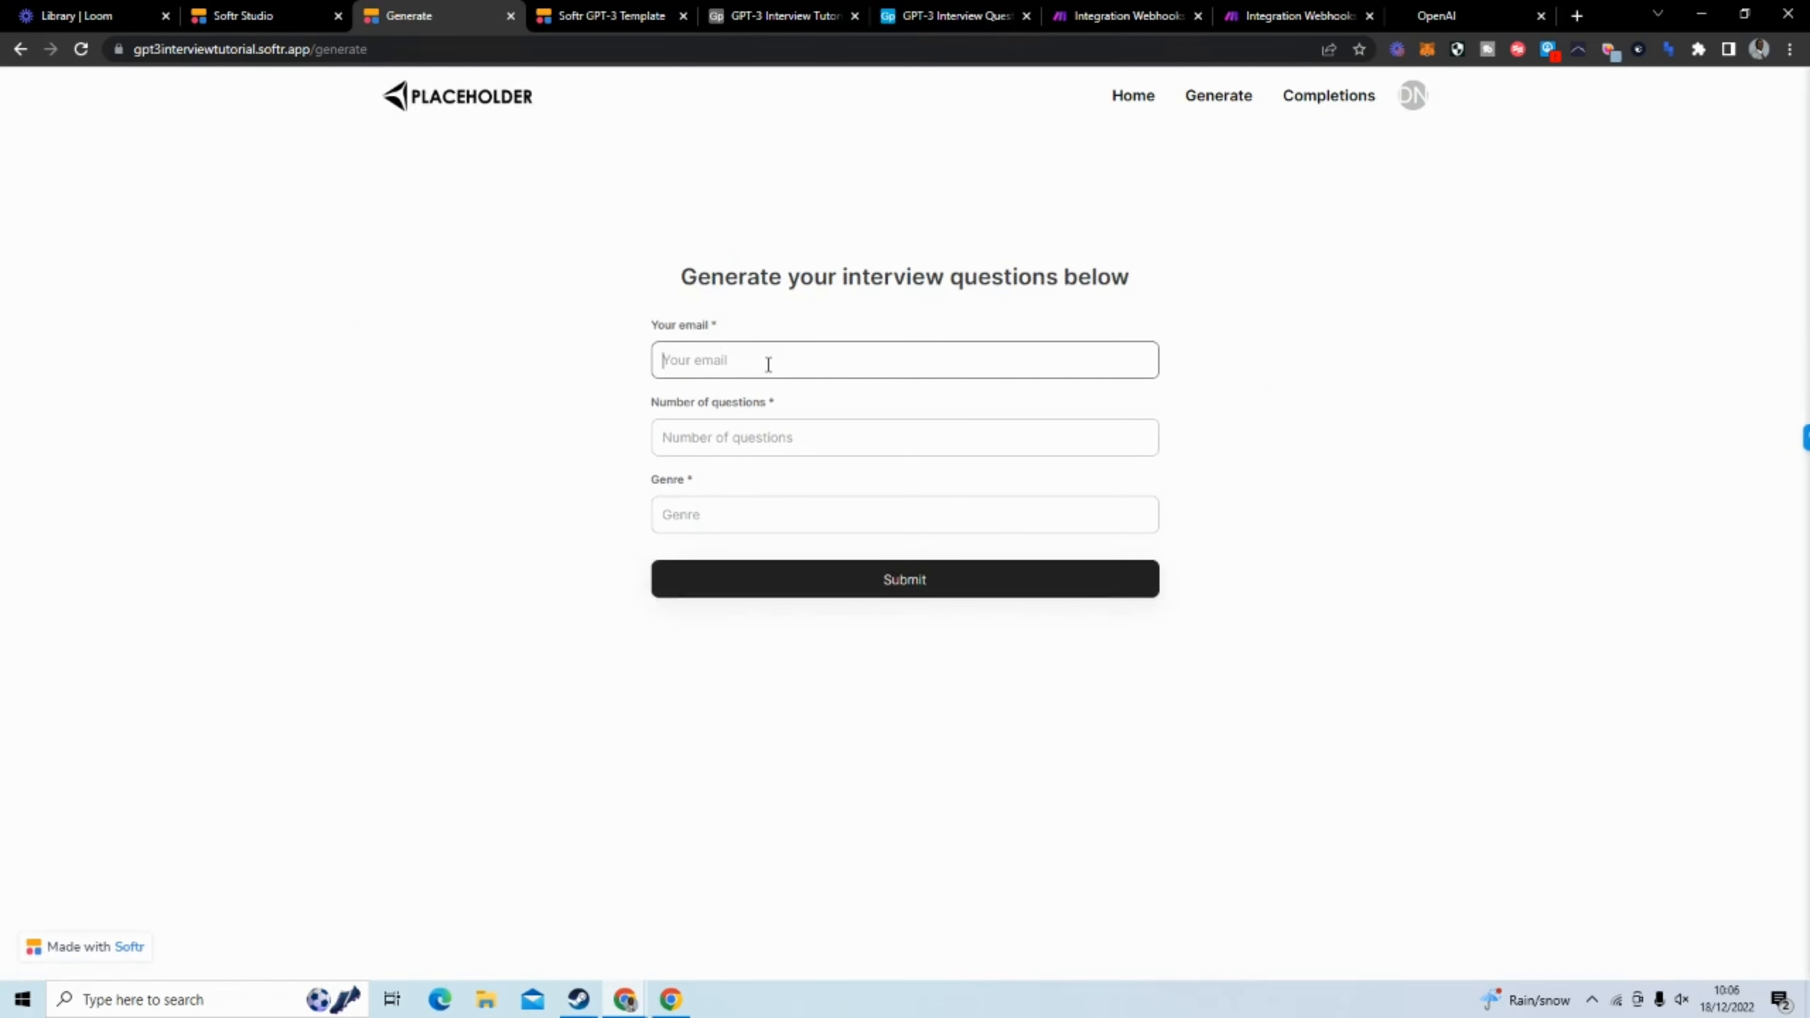
# Set Number of questions to 3 and Genre to Basketball, and submit the form
pyautogui.click(808, 437)
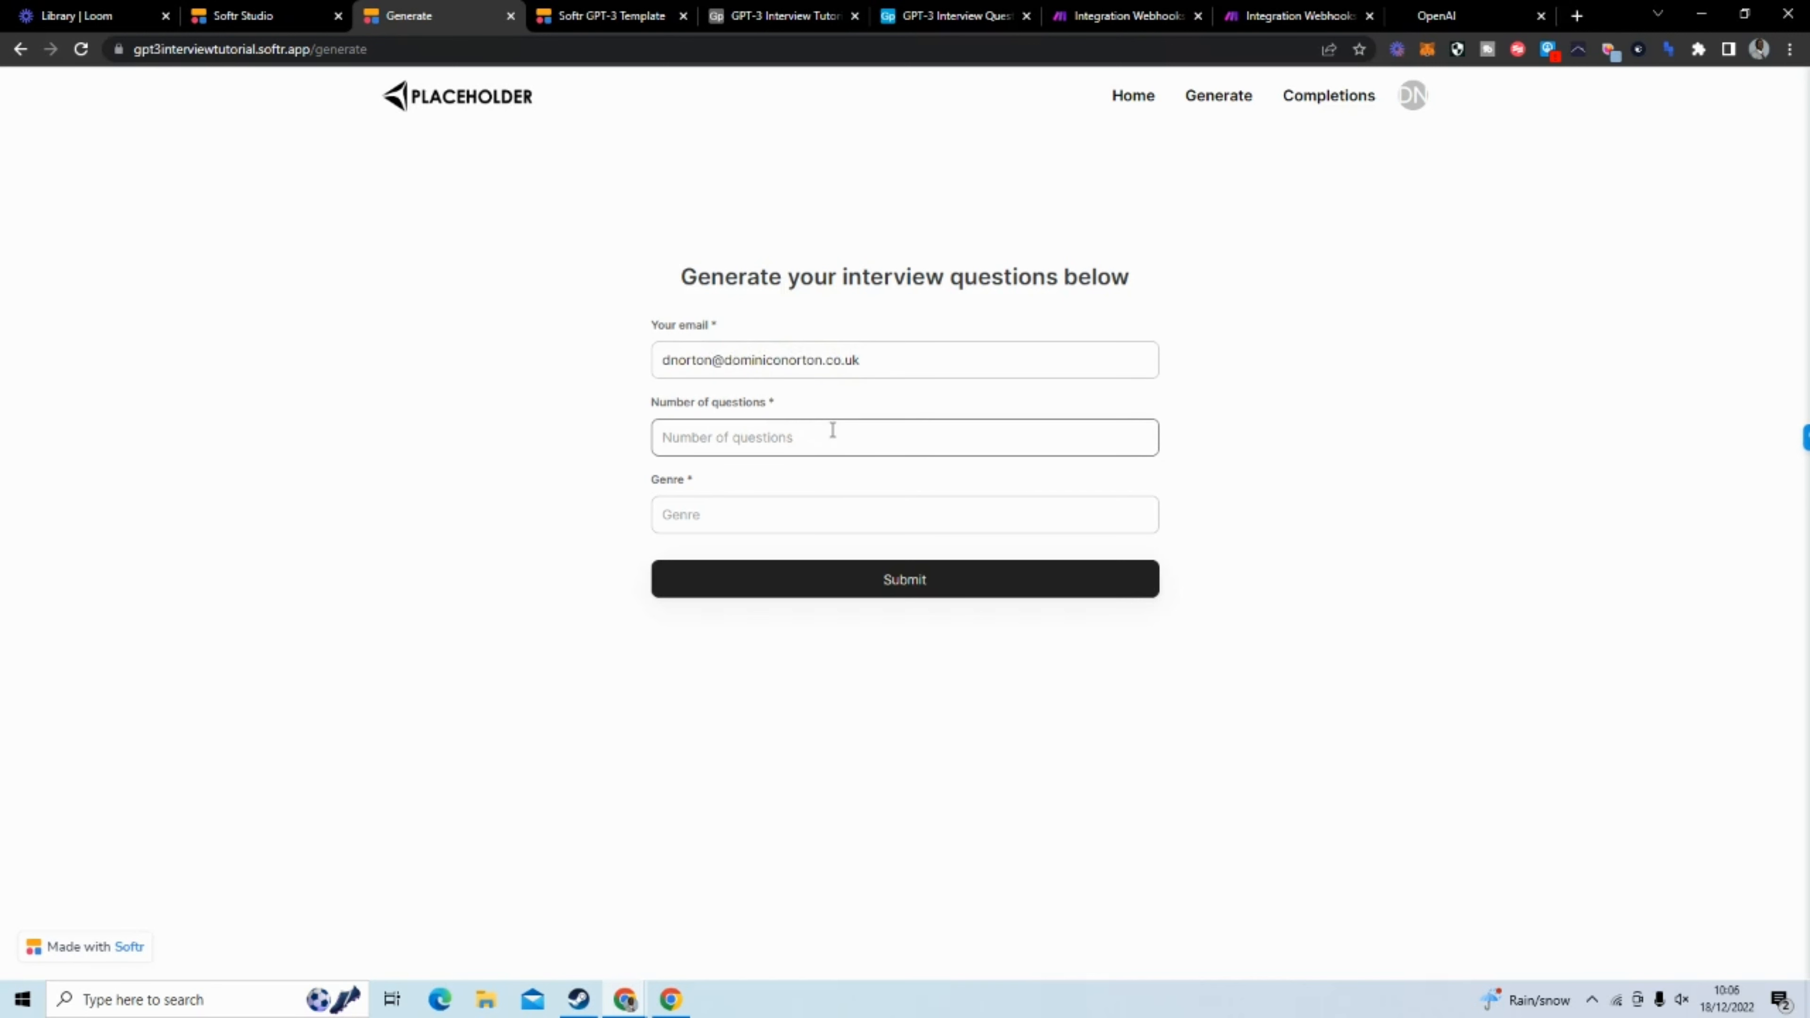
pyautogui.write('3')
pyautogui.click(792, 516)
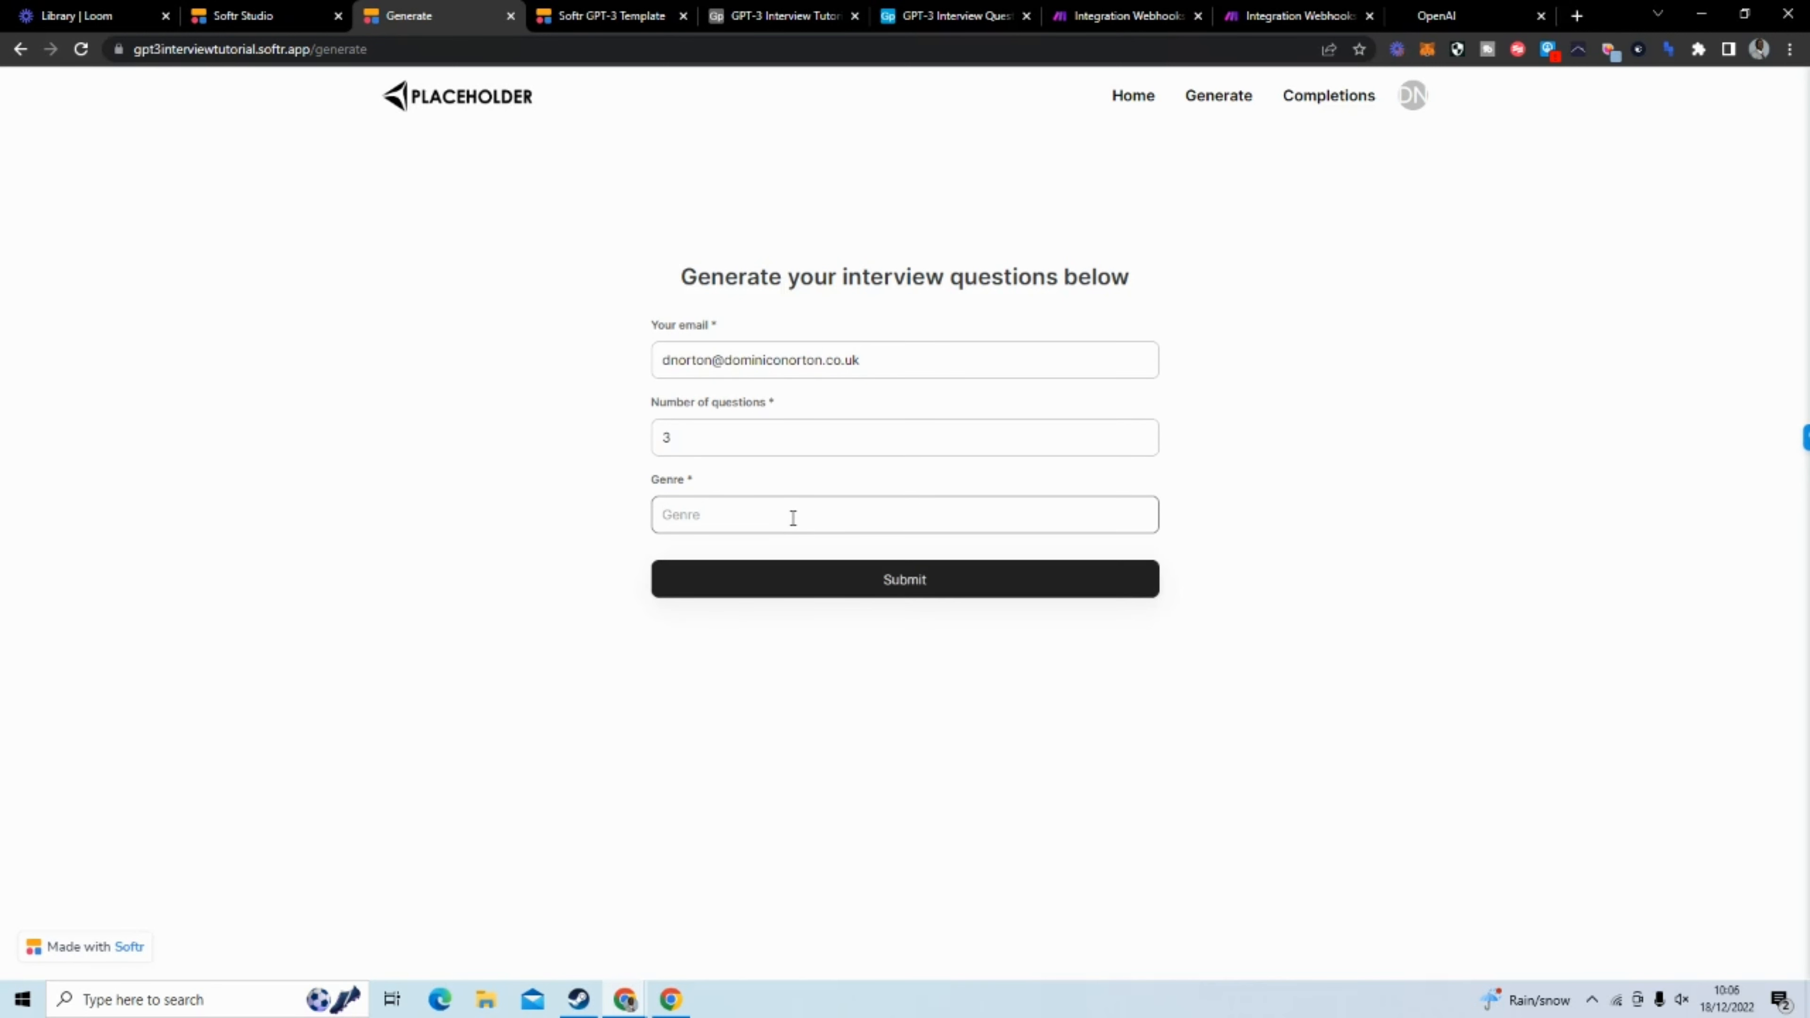
pyautogui.write('Basketball')
pyautogui.click(908, 584)
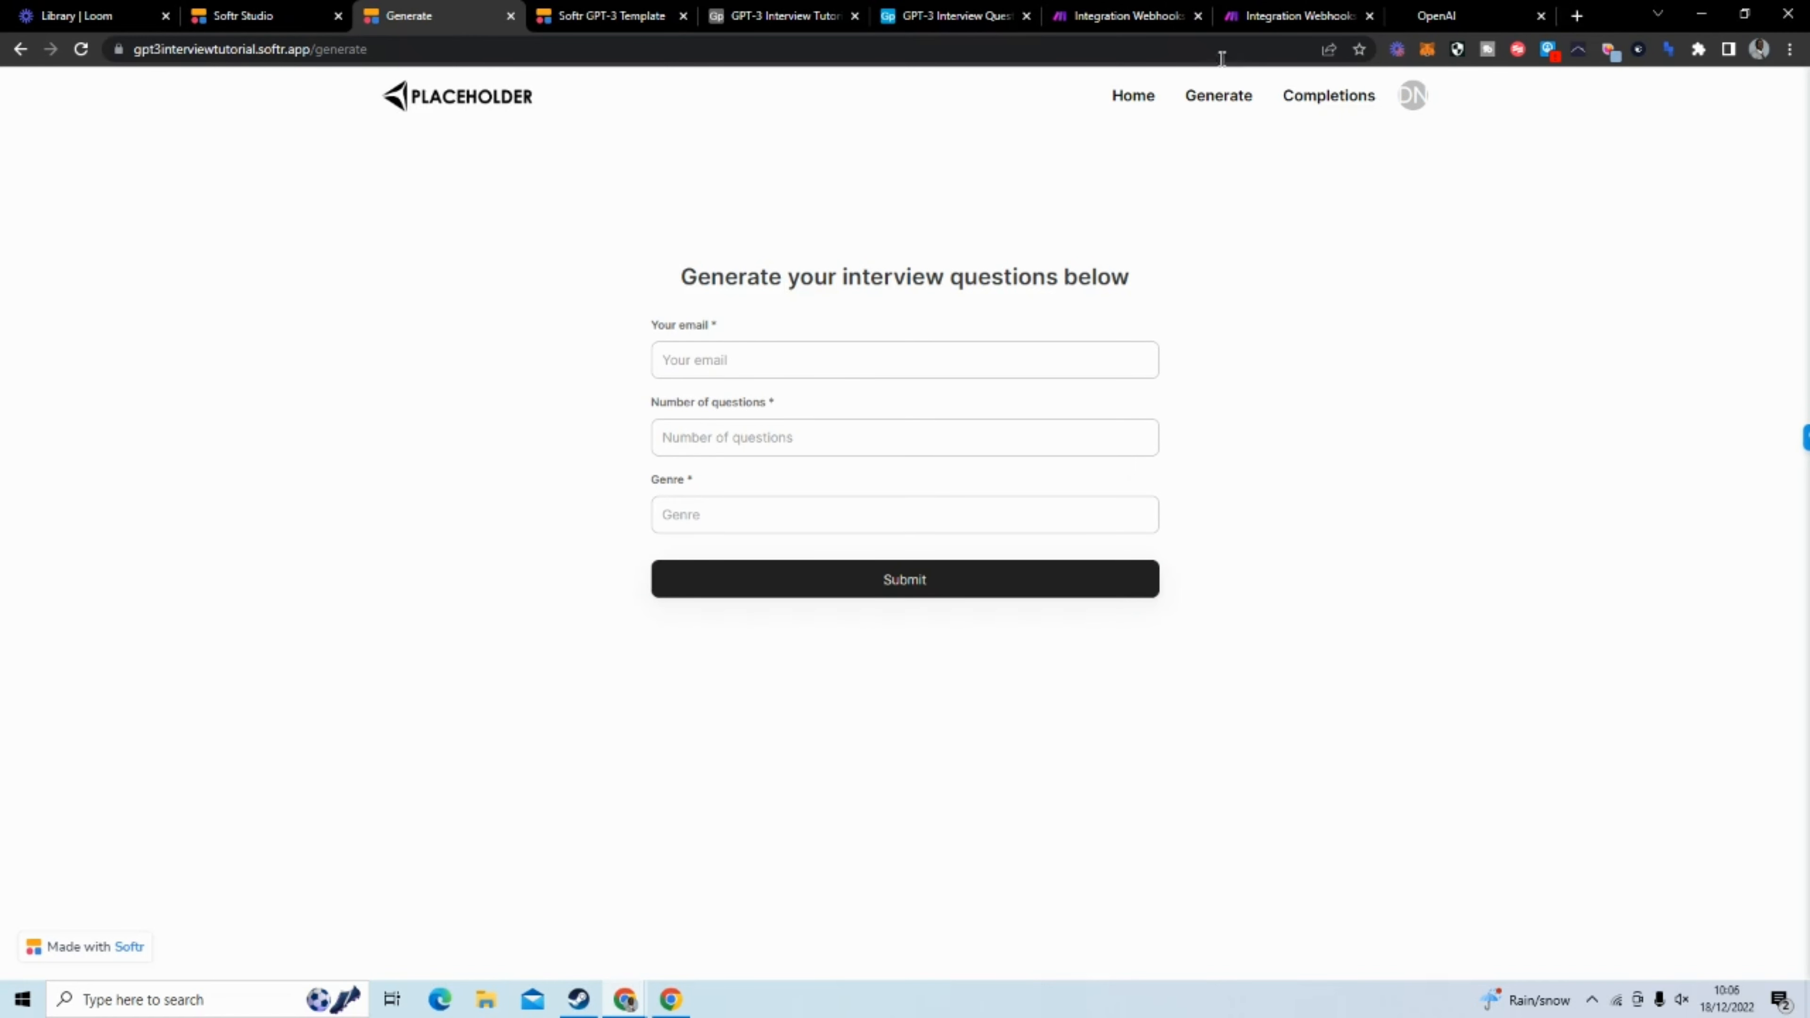
# Switch to the newly built Make scenario and run it once on the existing queued webhook data
pyautogui.click(1286, 21)
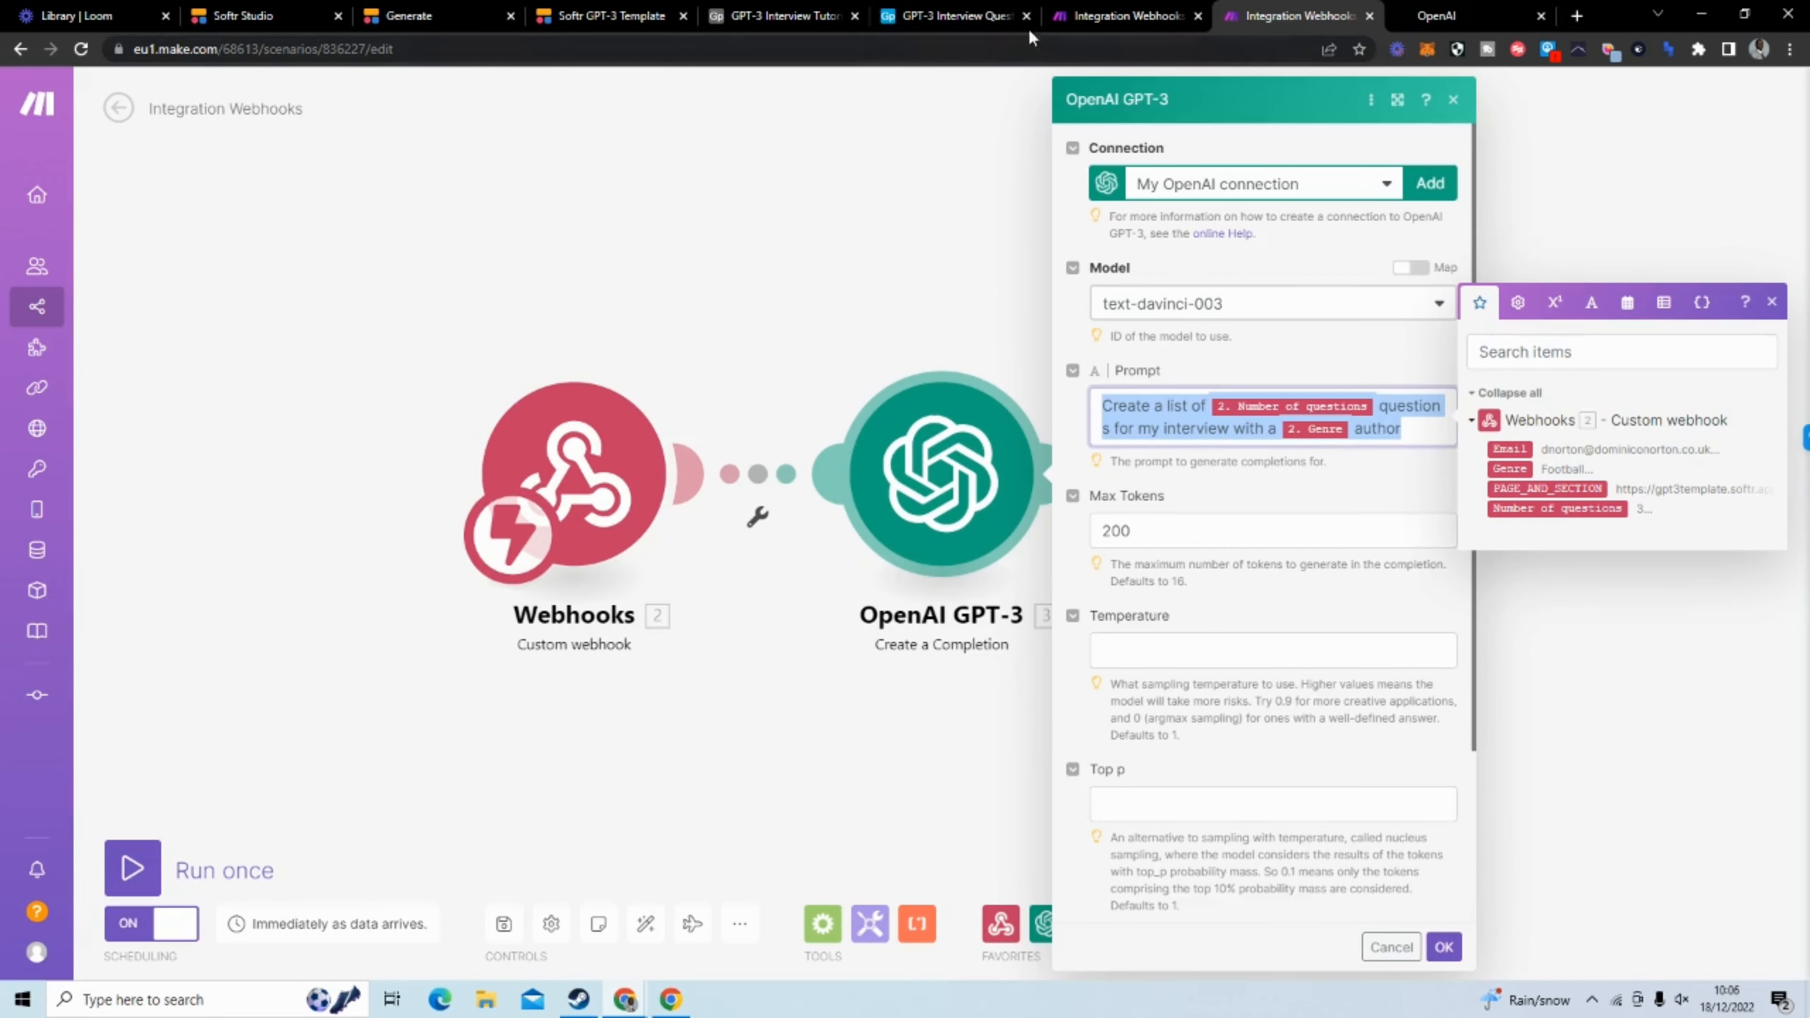
pyautogui.click(1112, 17)
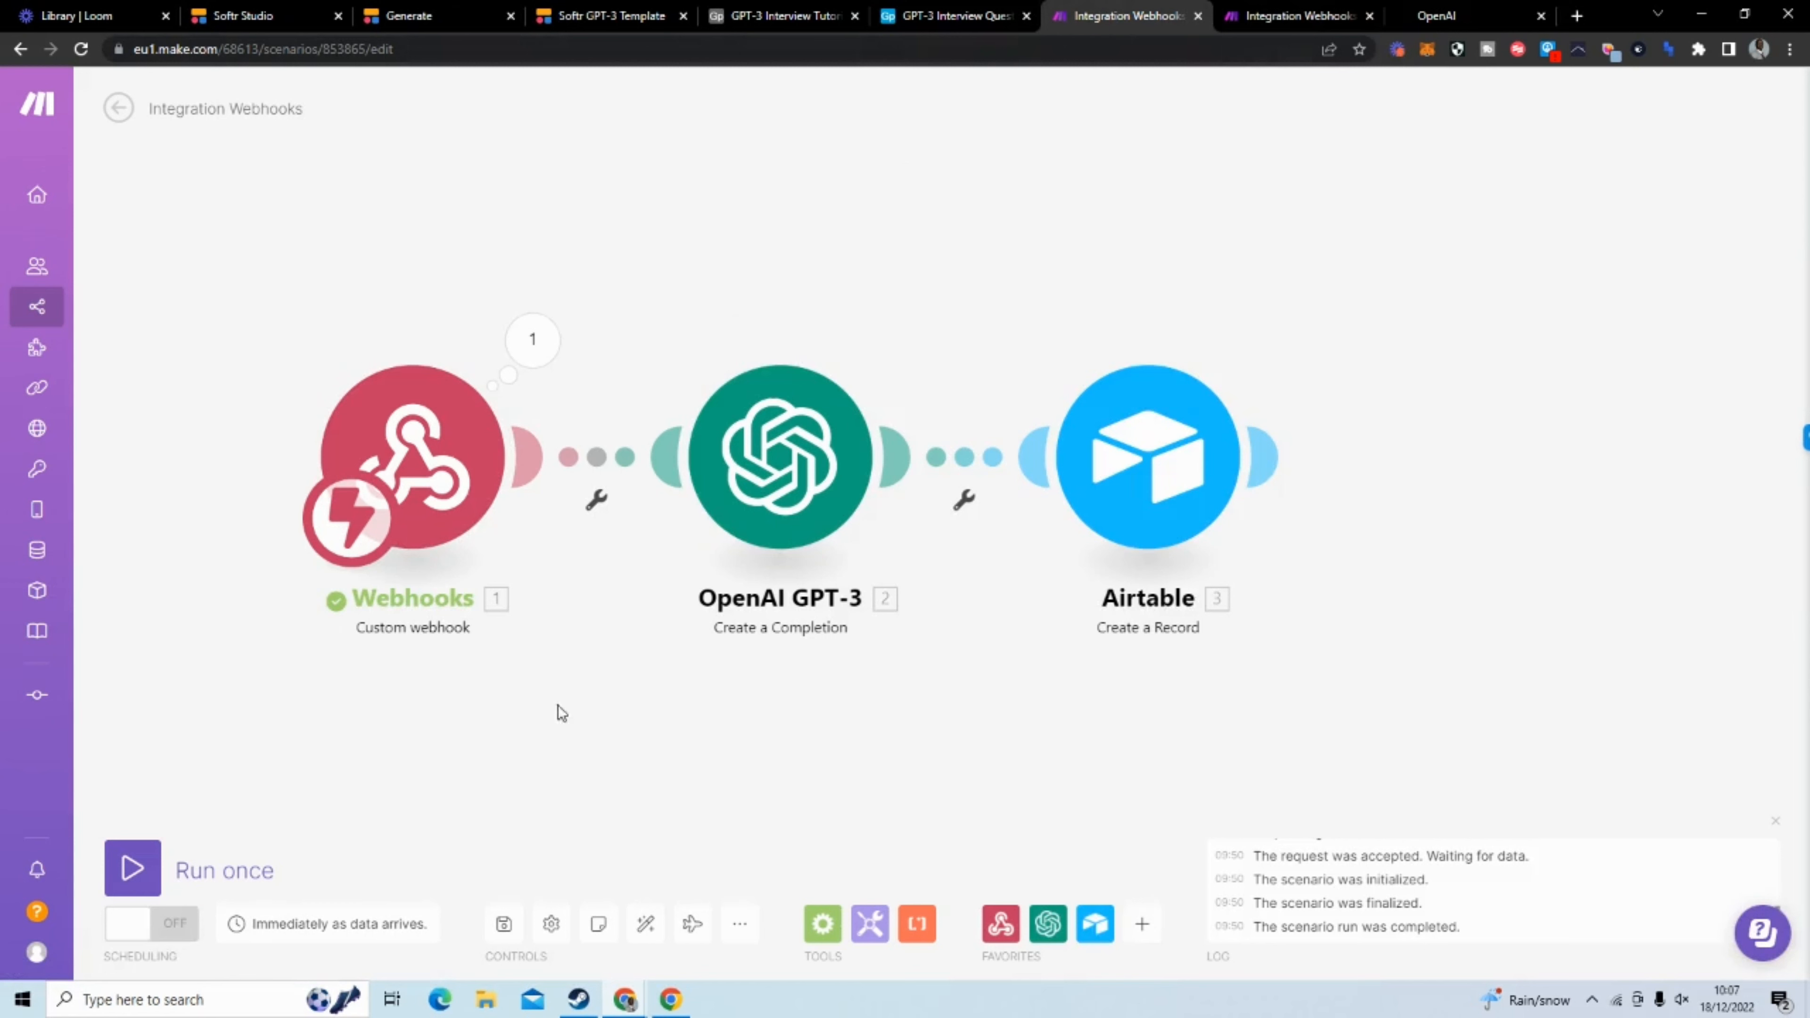
pyautogui.click(131, 870)
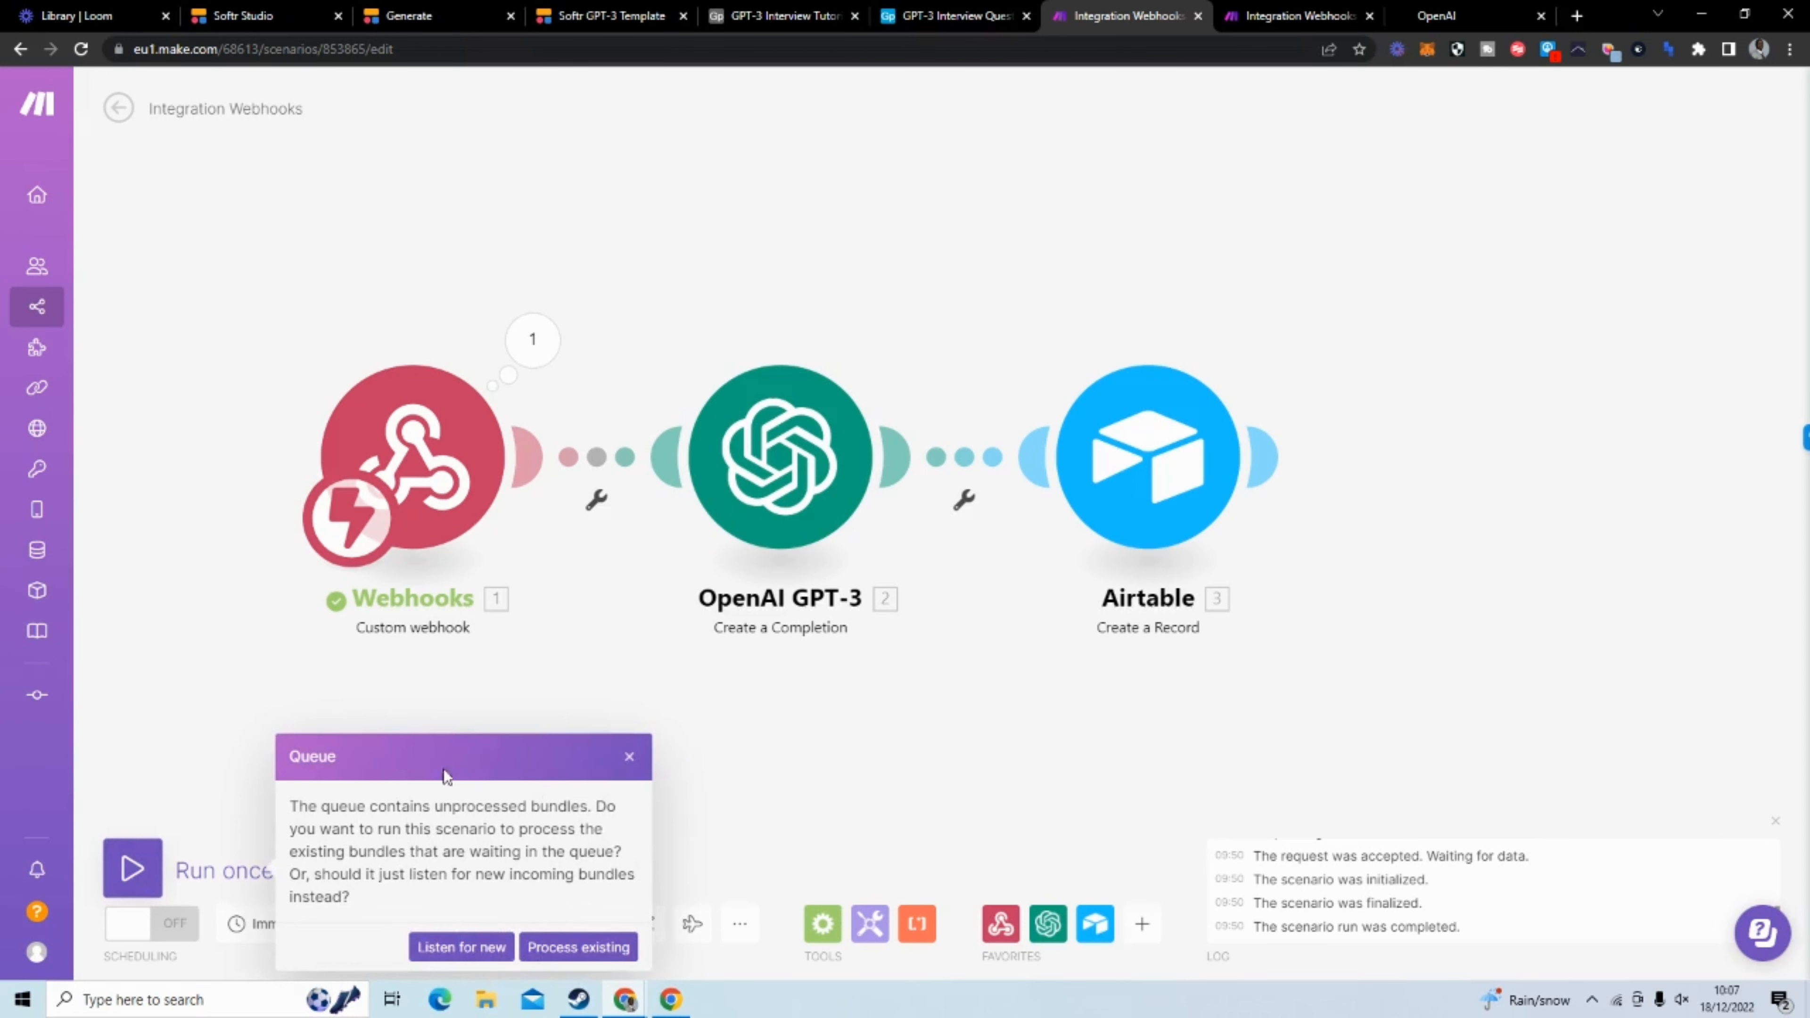
pyautogui.click(578, 947)
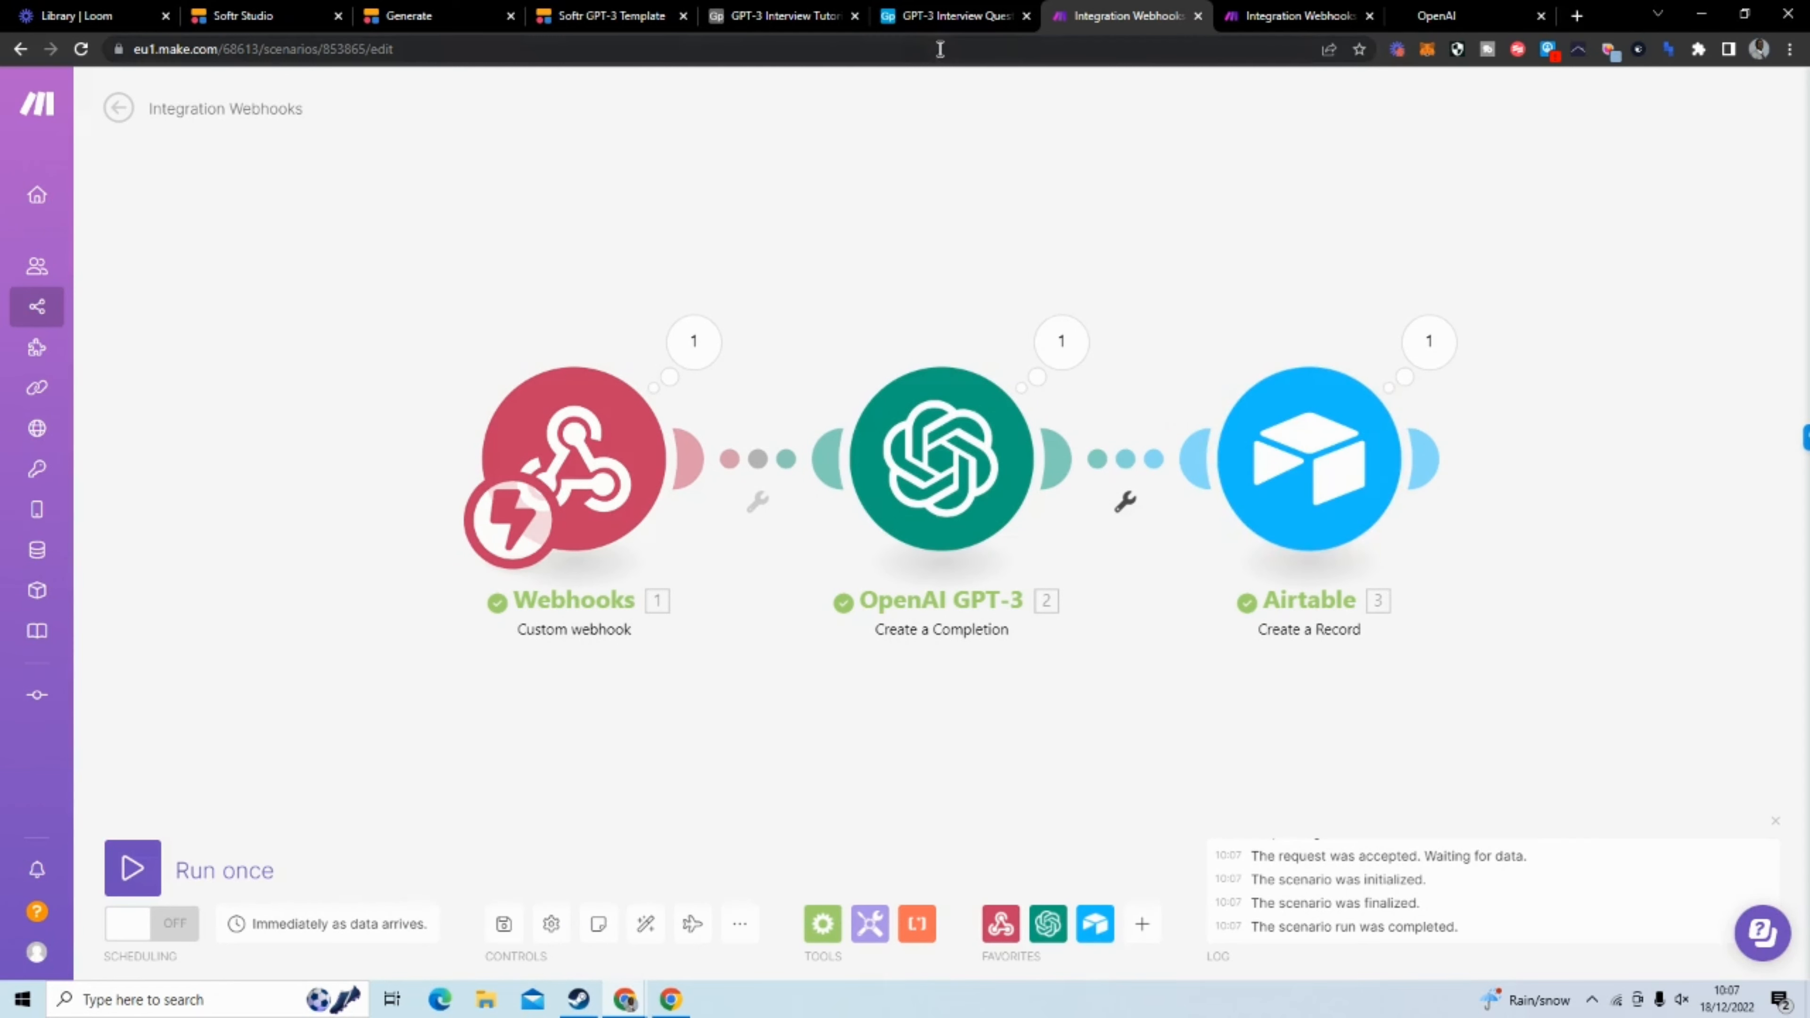
# Examine the new Basketball record in Table 1 of the GPT-3 Interview Tutorial Airtable base, including its prompt and completion
pyautogui.click(937, 21)
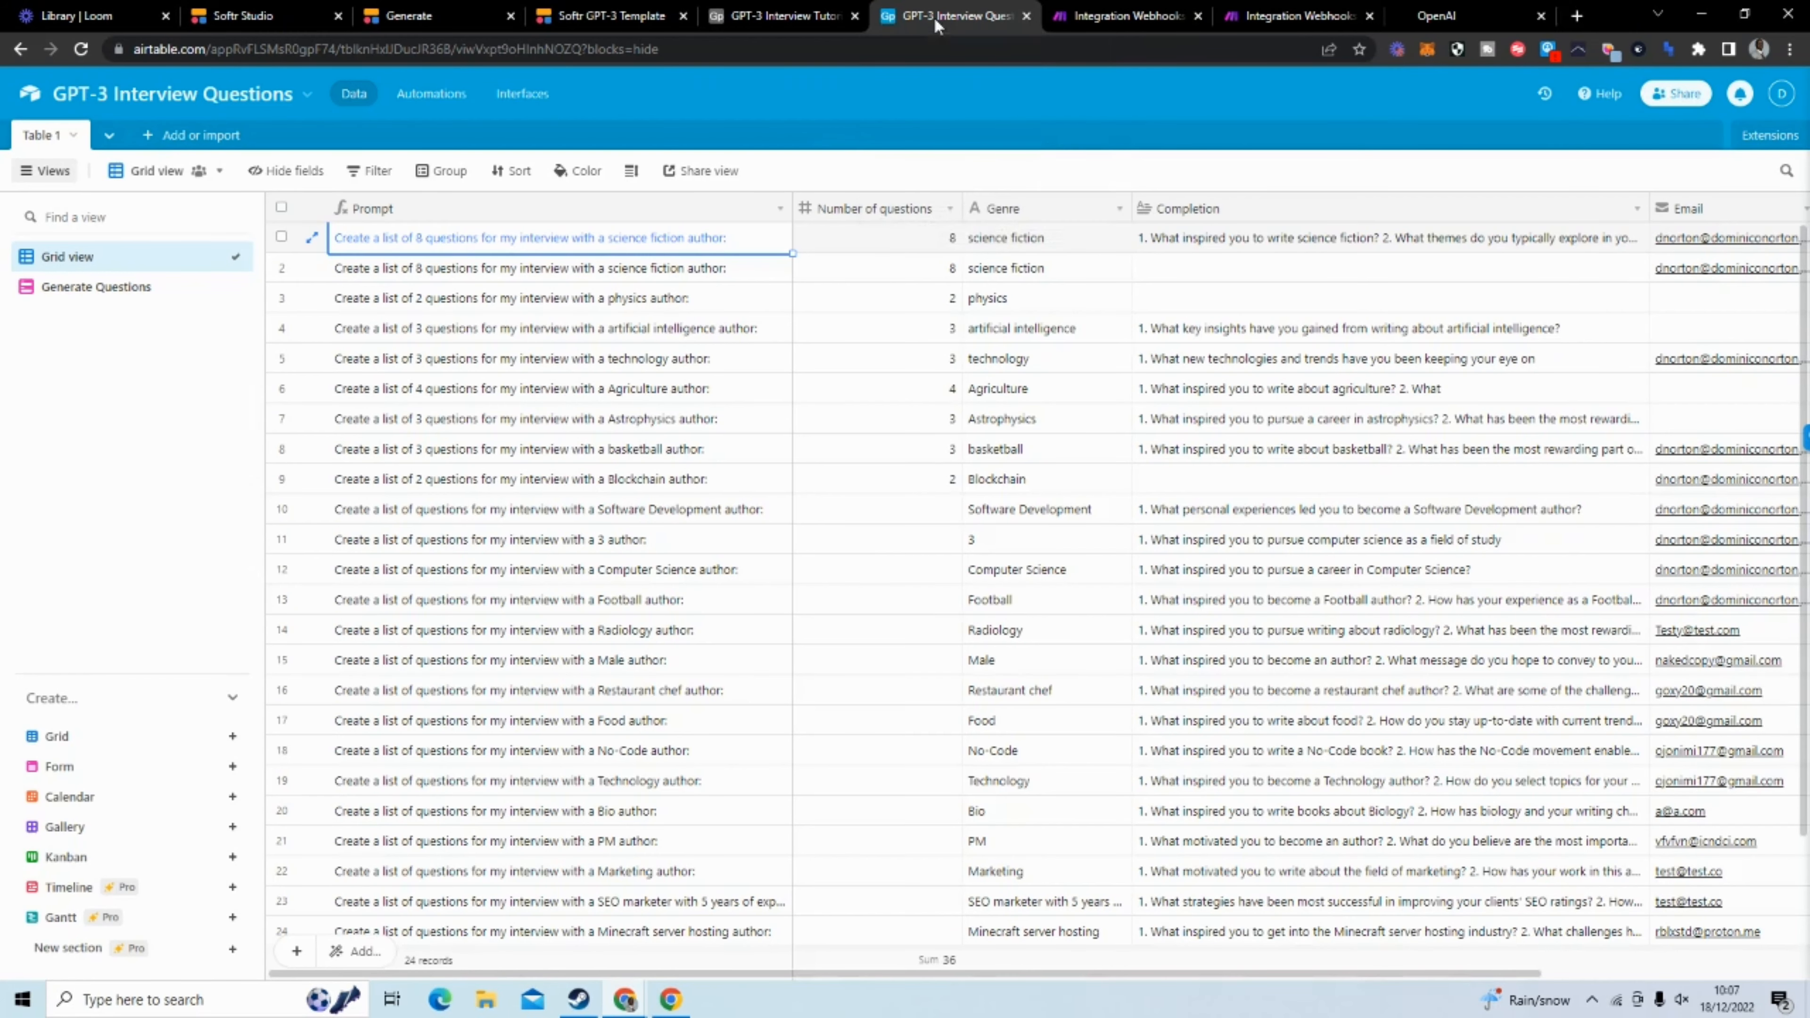
pyautogui.click(746, 13)
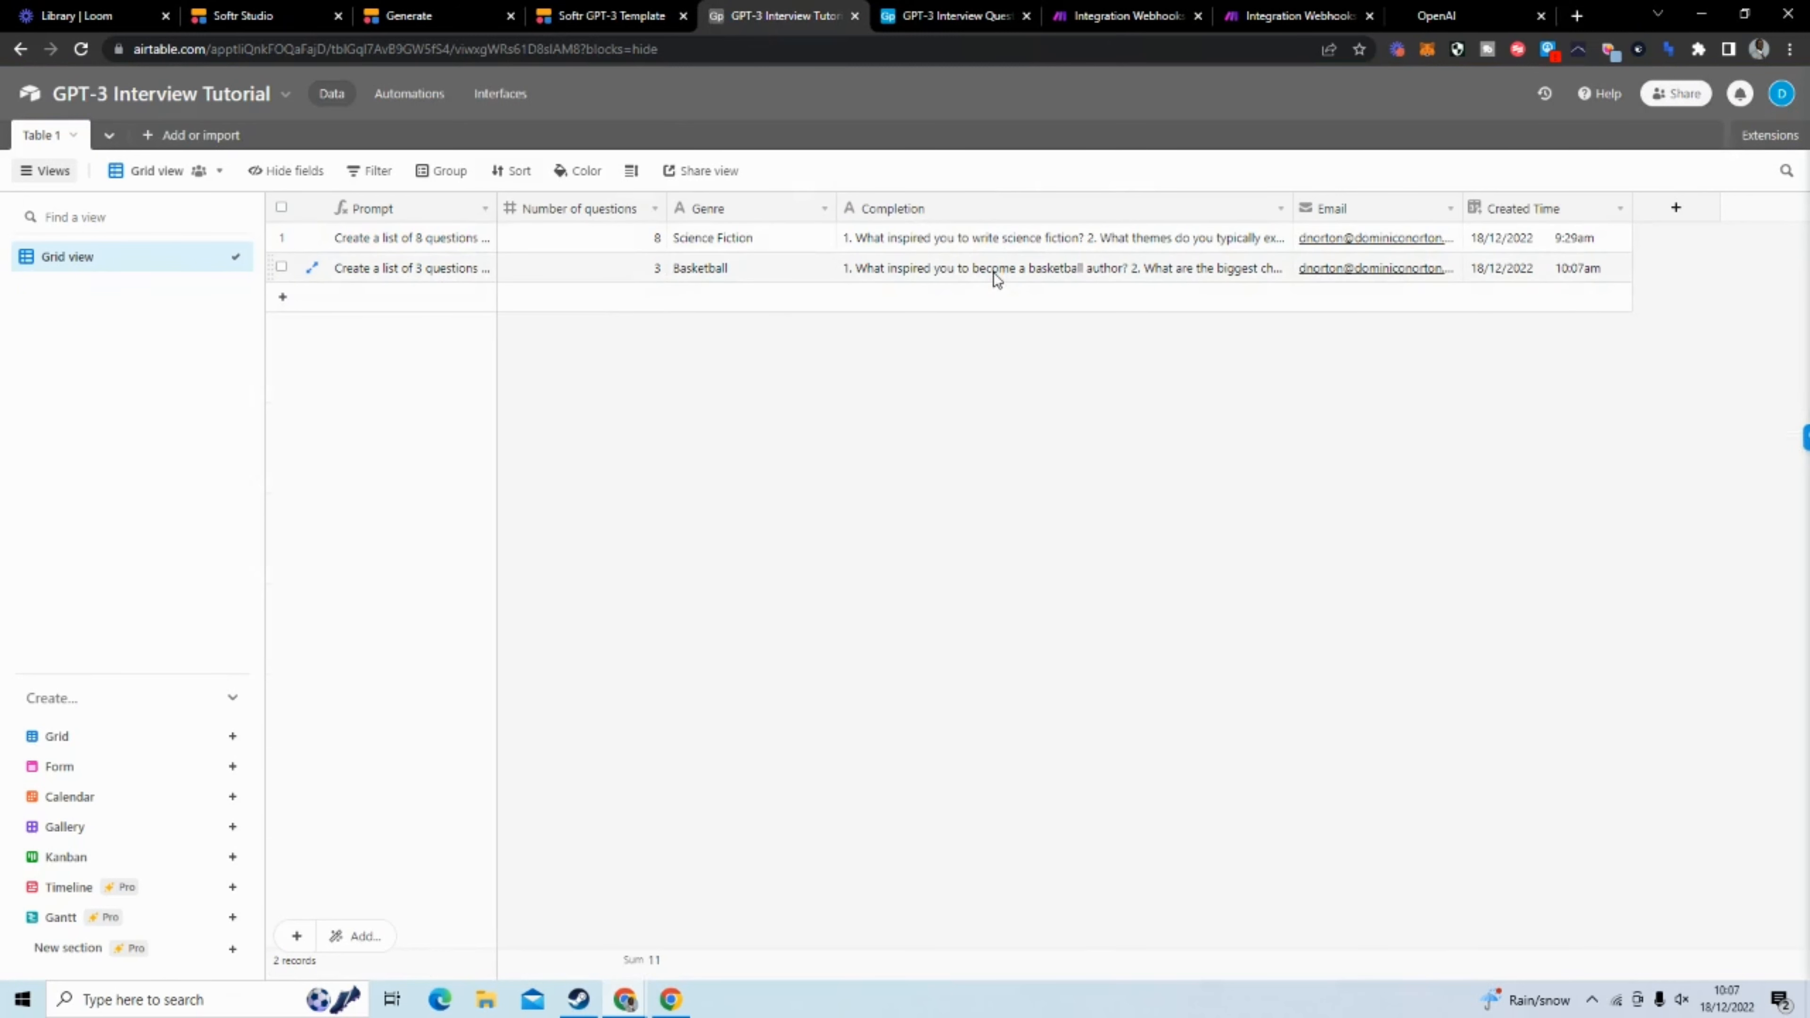
pyautogui.click(312, 269)
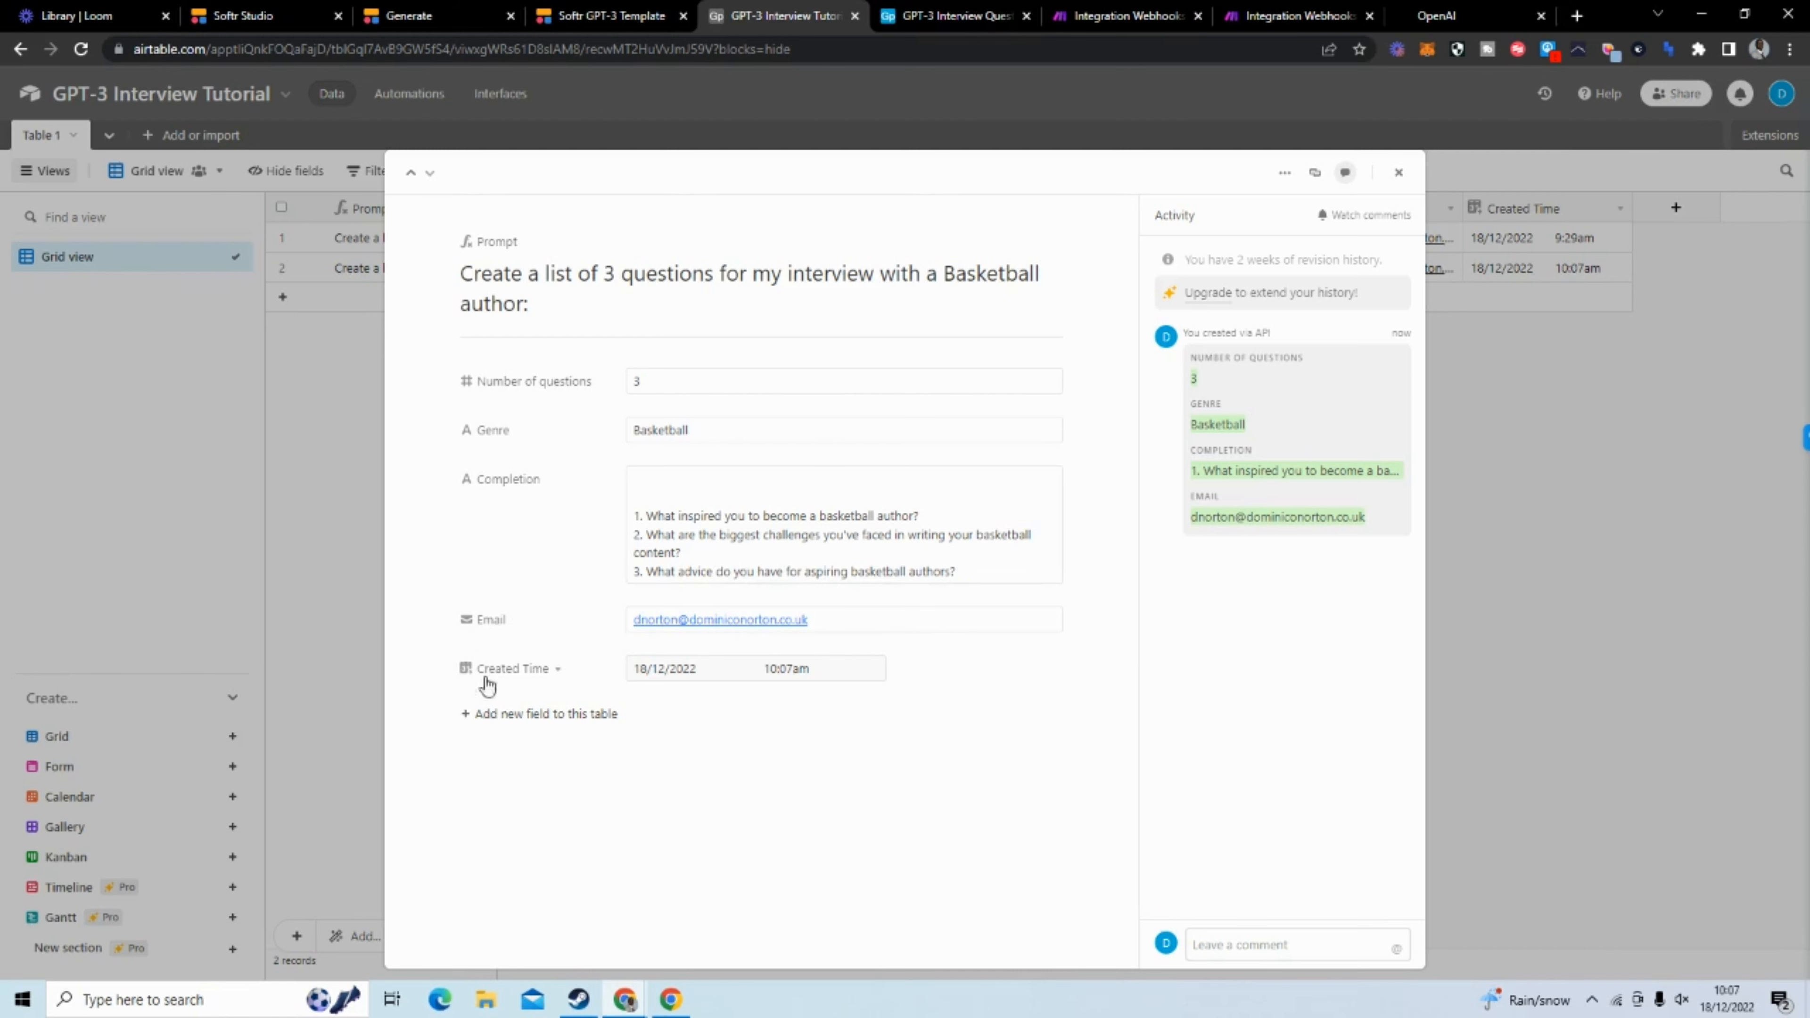
pyautogui.click(1485, 434)
pyautogui.click(478, 213)
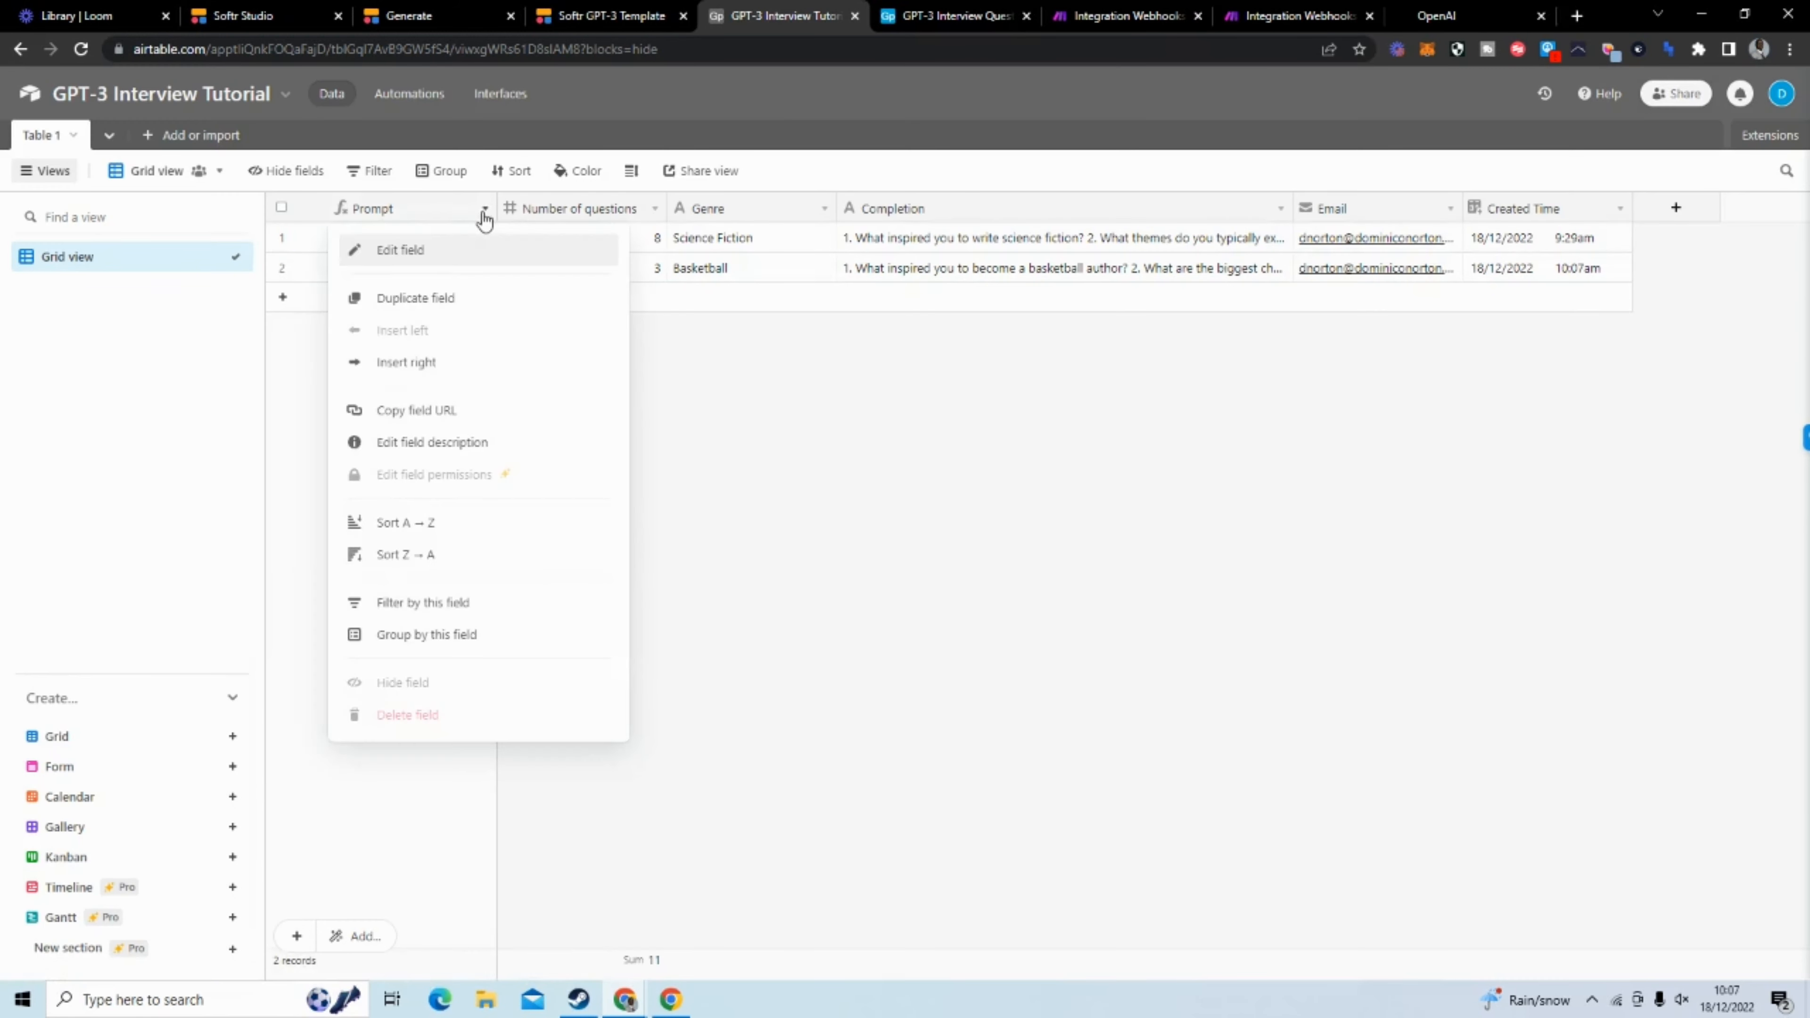
pyautogui.click(715, 328)
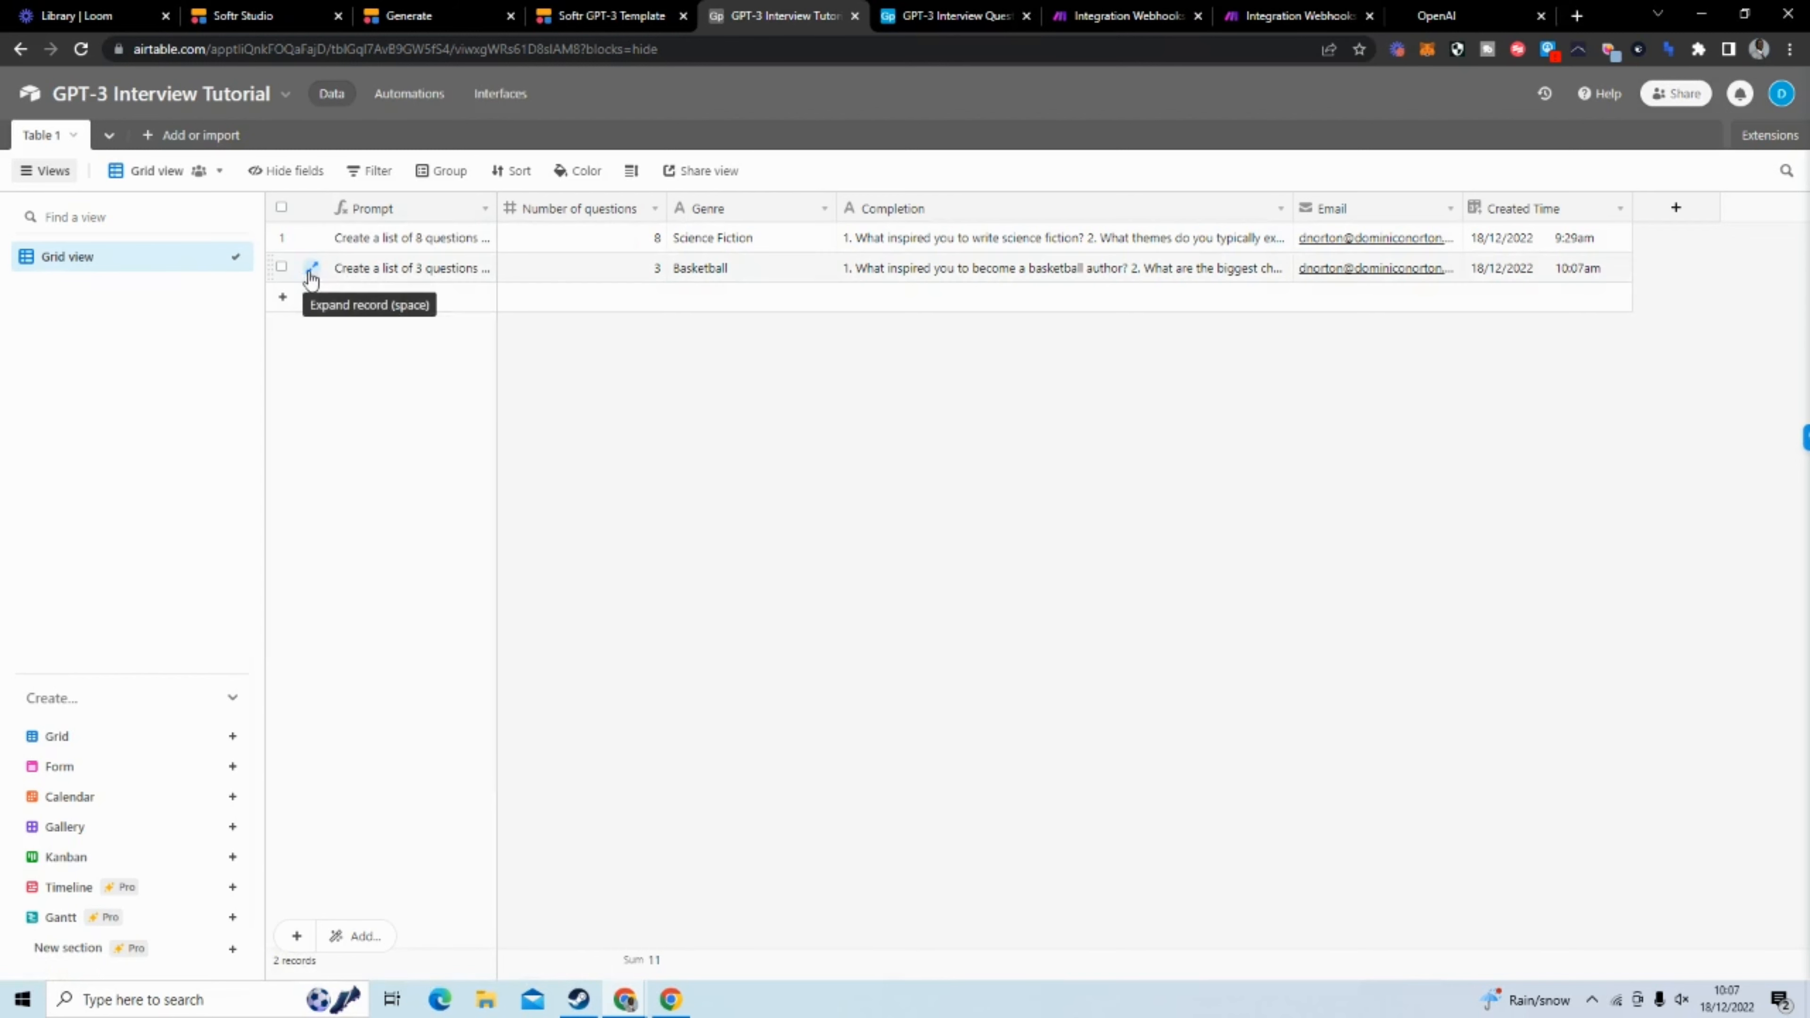
pyautogui.click(304, 269)
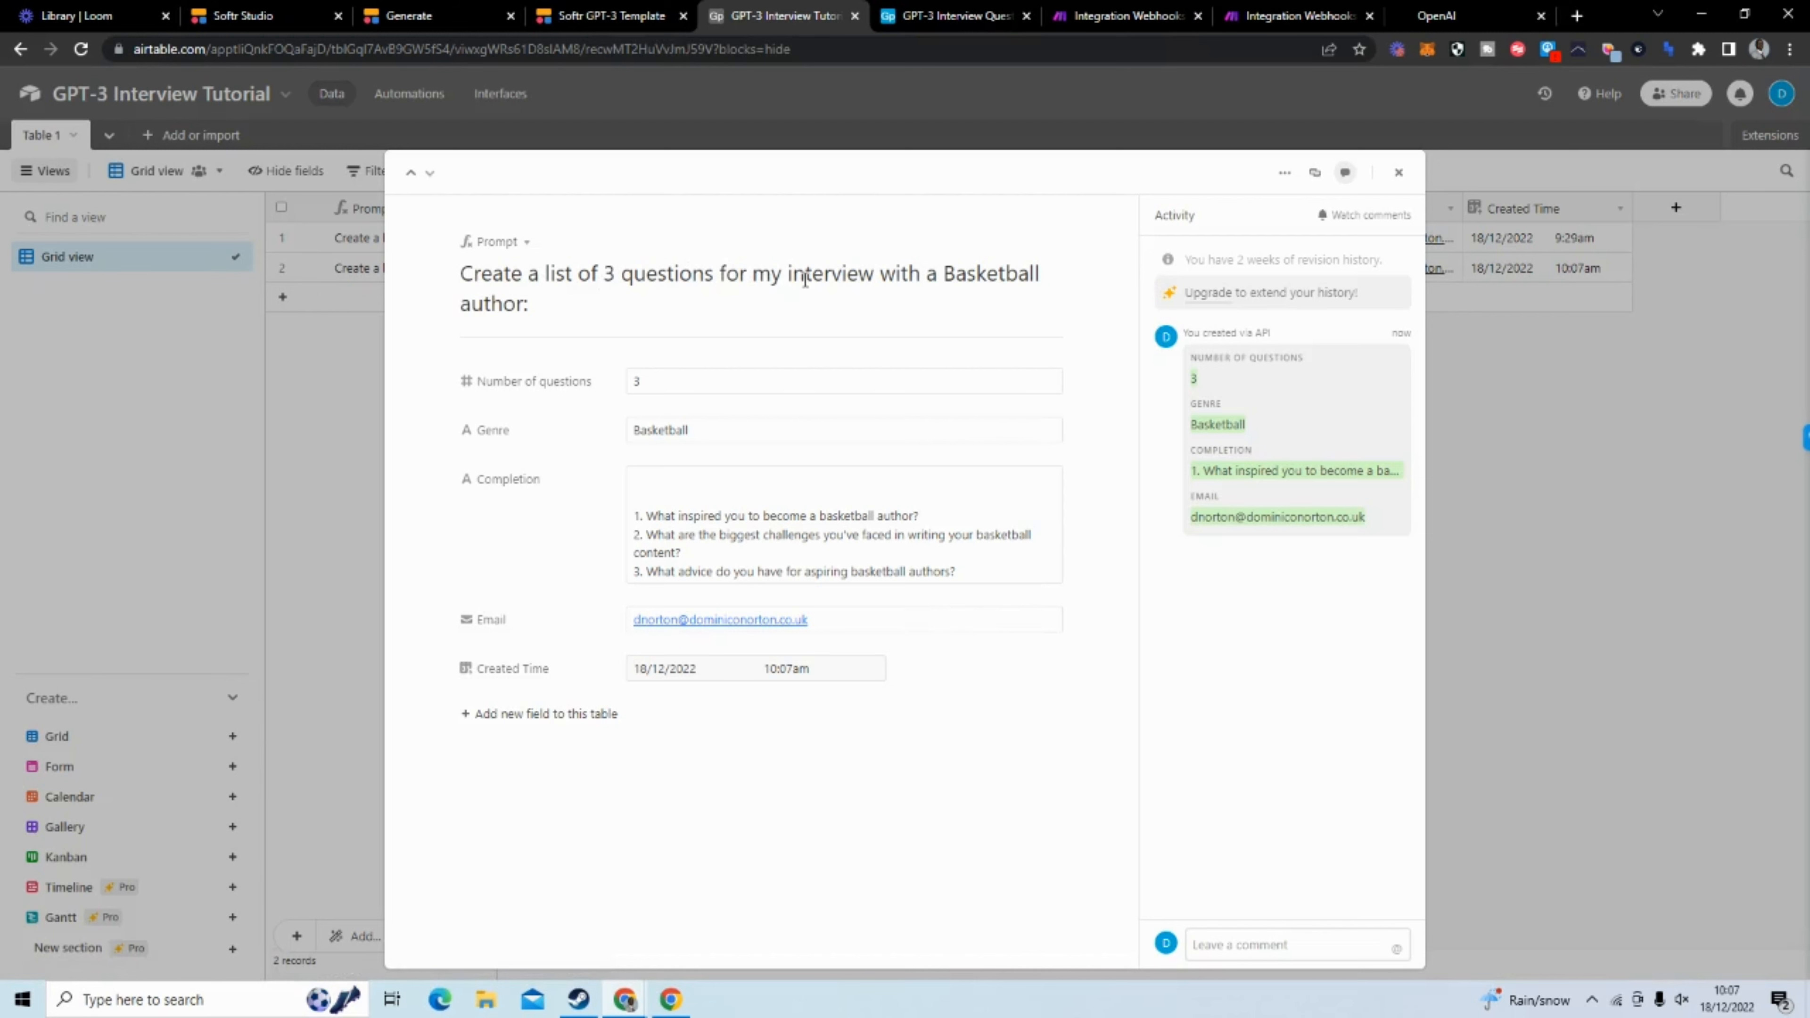
pyautogui.click(1468, 365)
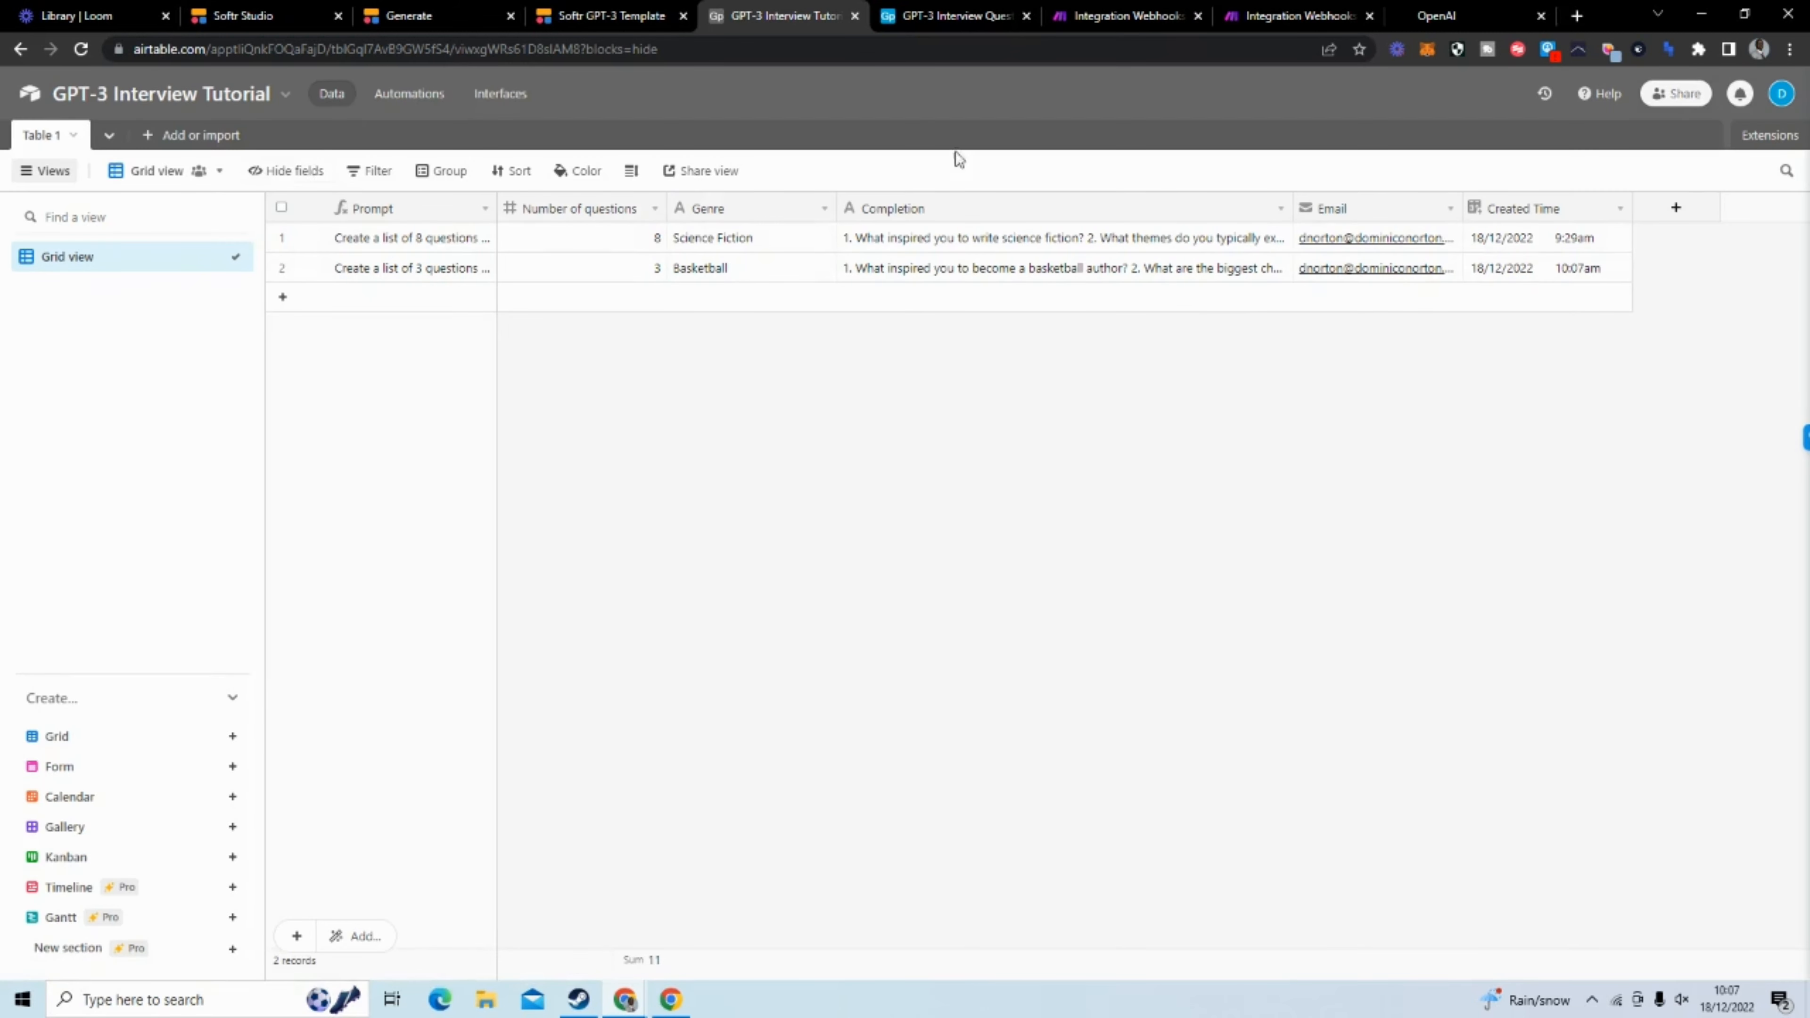
# Return to the live Softr app and open its Completions page
pyautogui.click(403, 22)
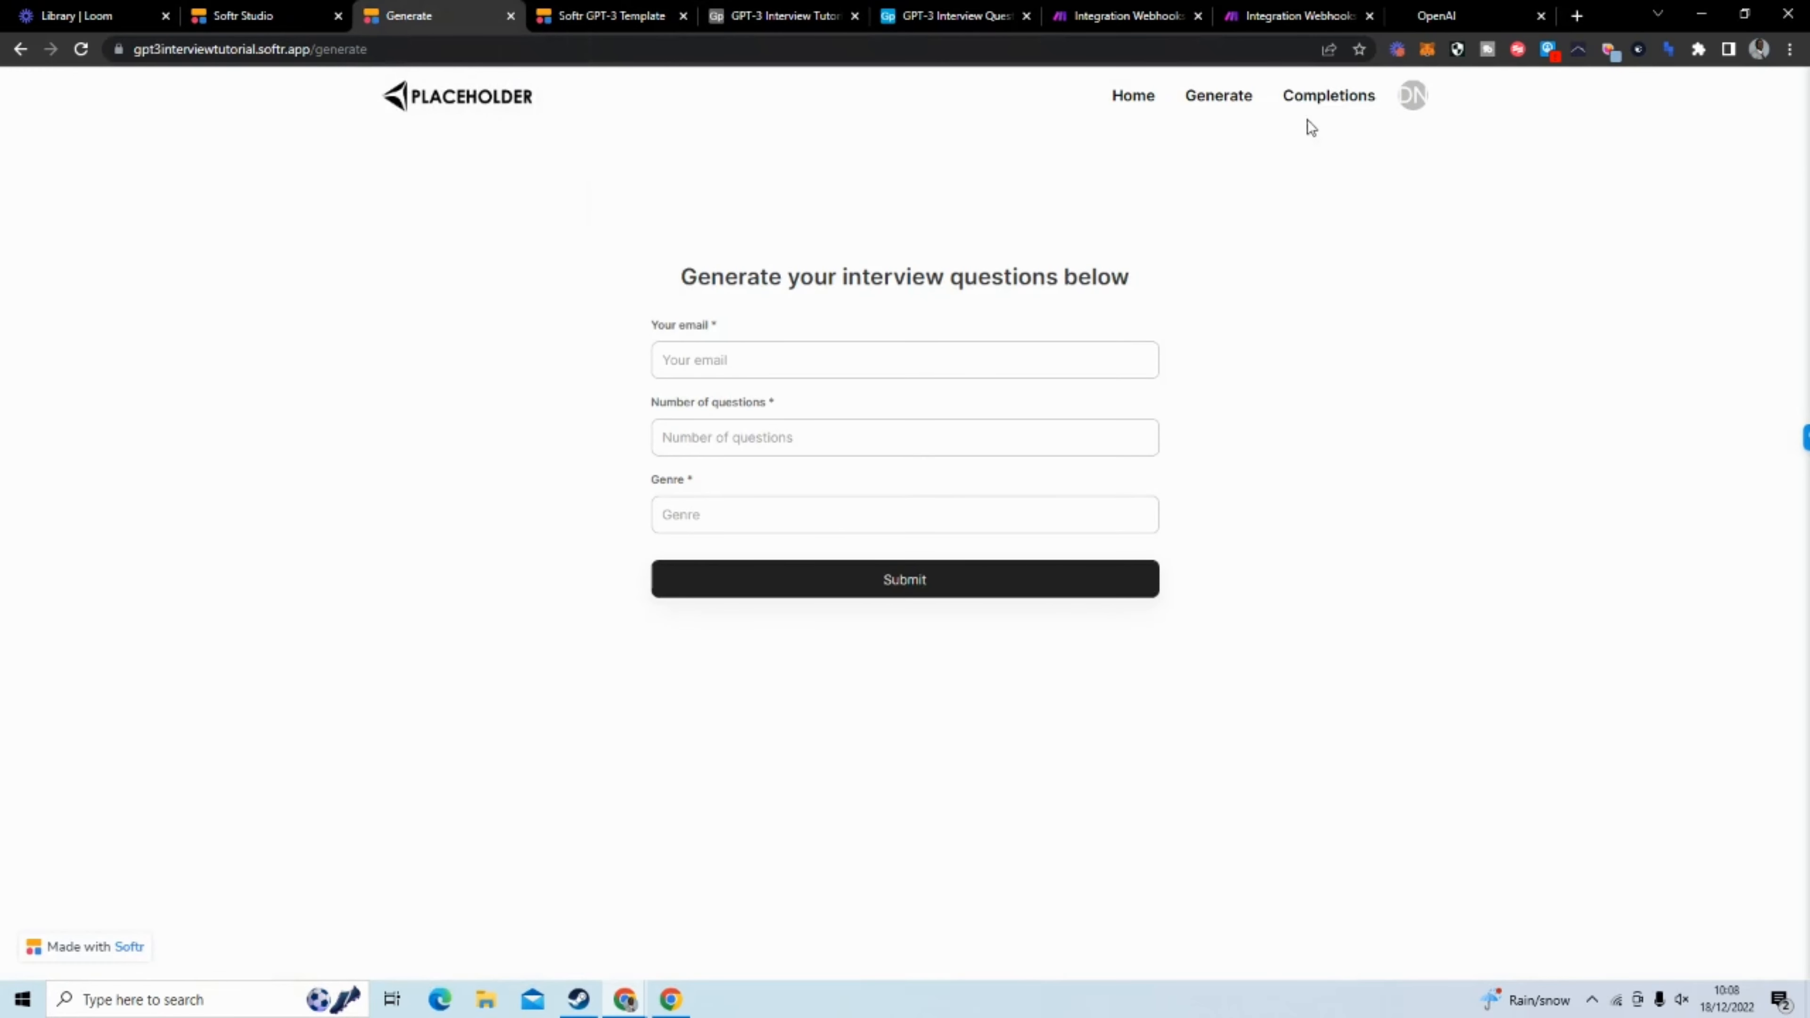
pyautogui.click(1320, 113)
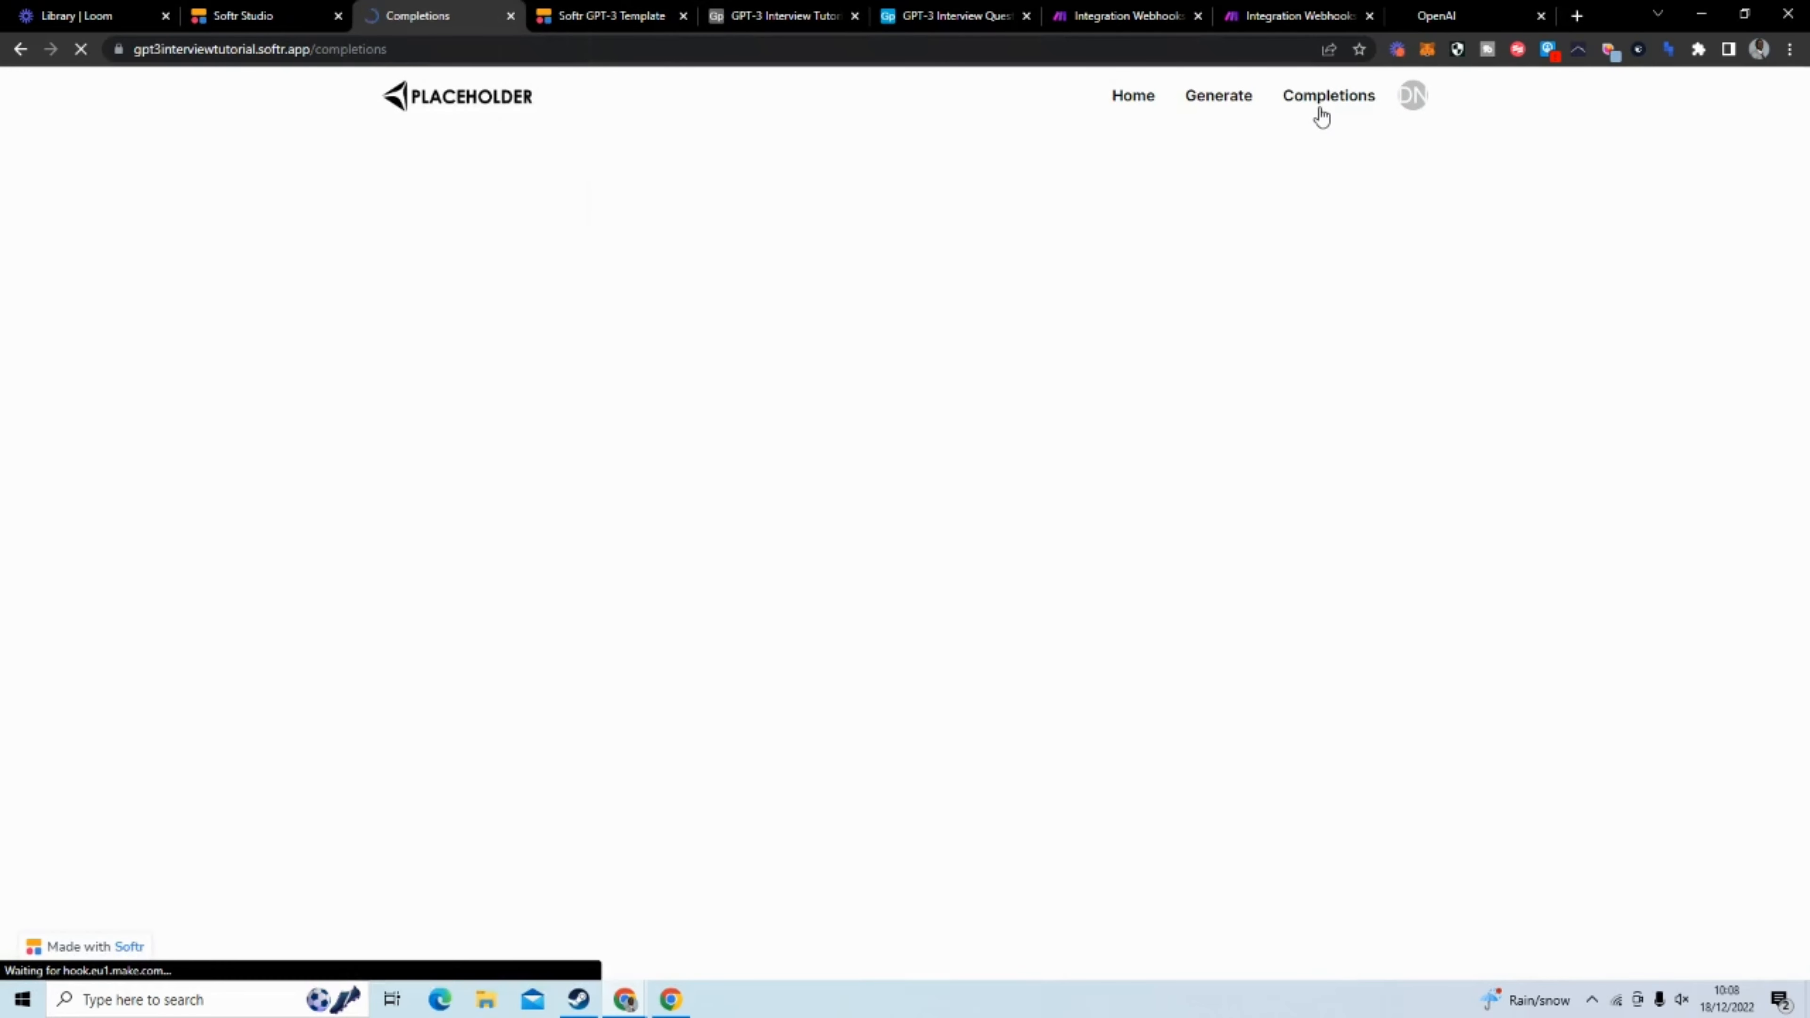